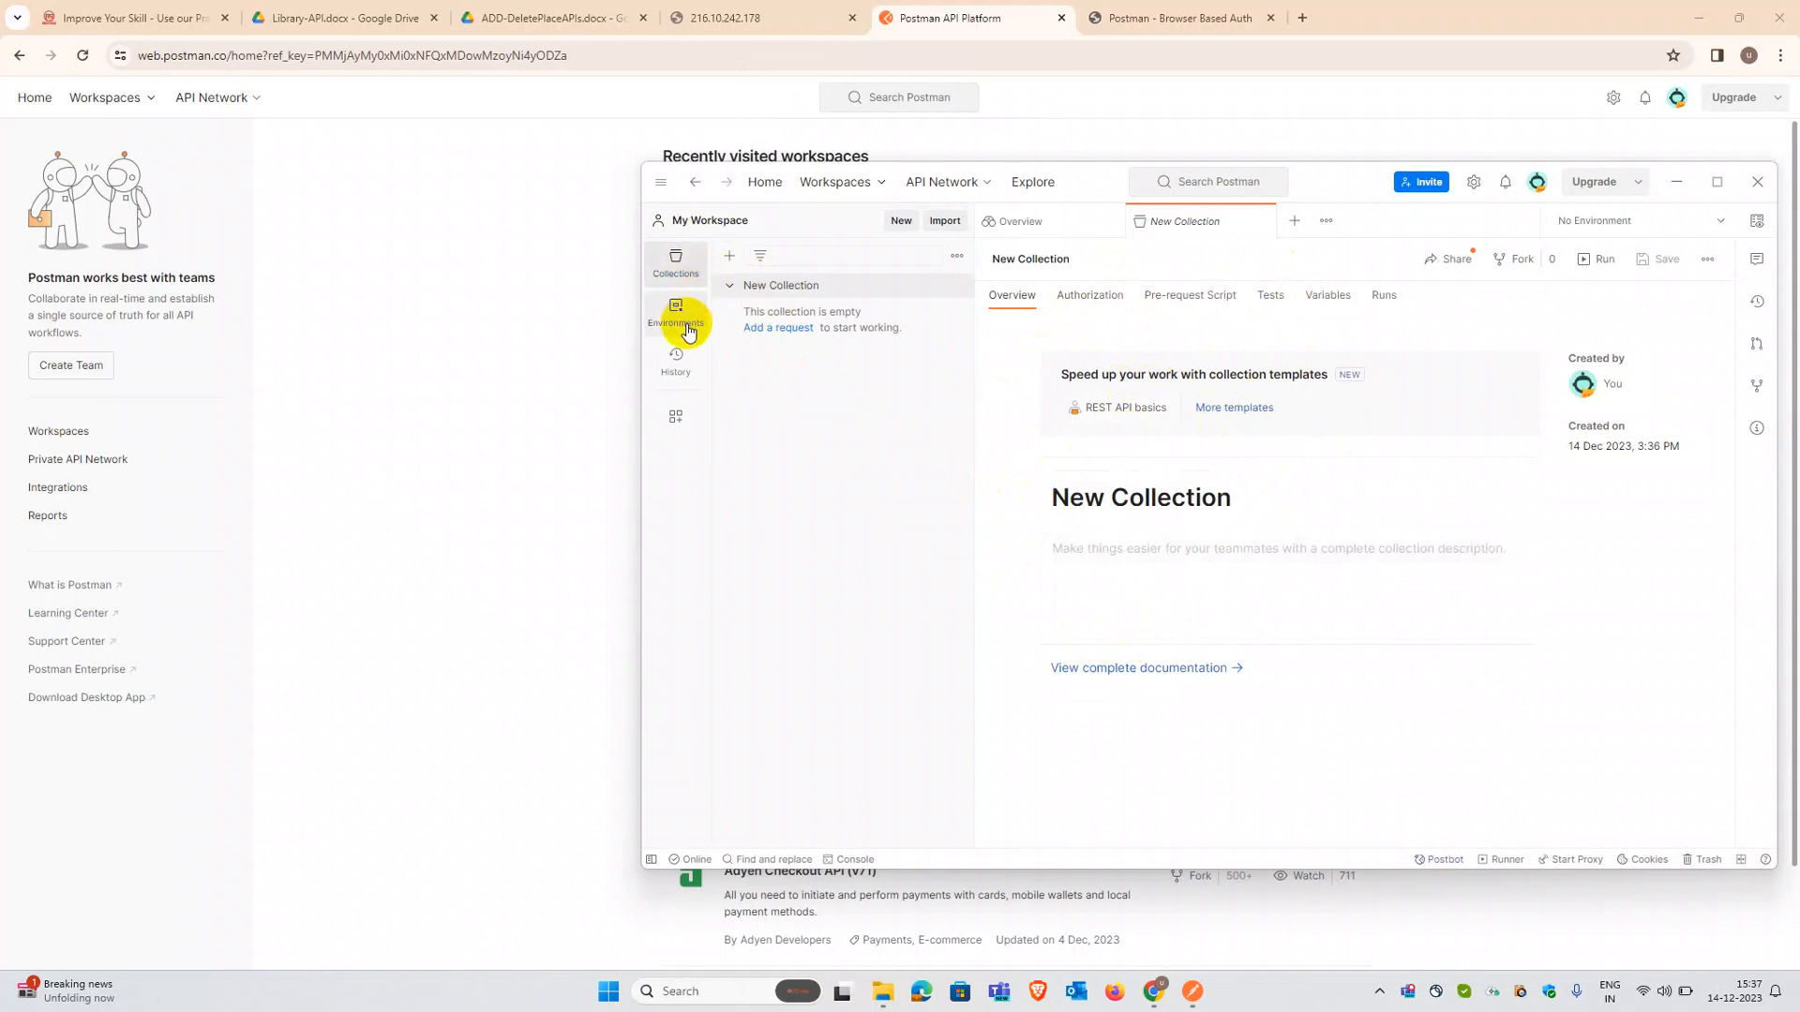
Step: Delete the existing New Collection from the workspace and confirm the deletion
click(679, 317)
click(678, 281)
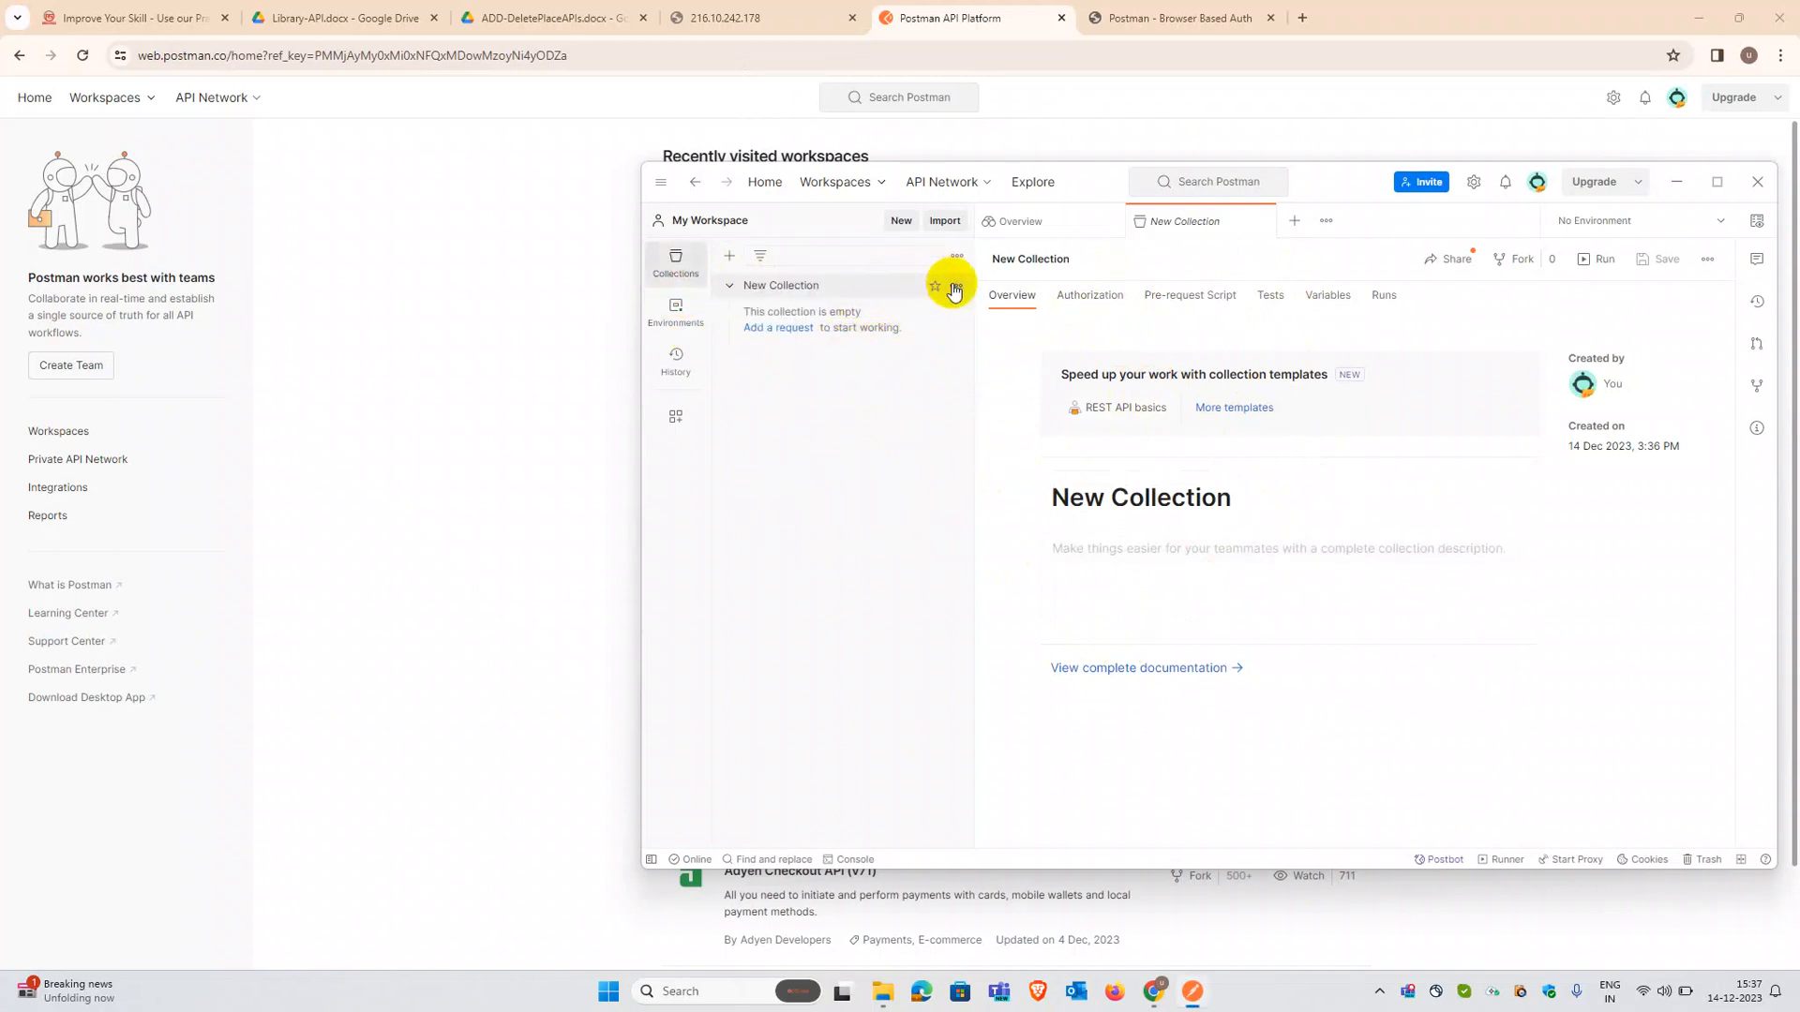
click(955, 286)
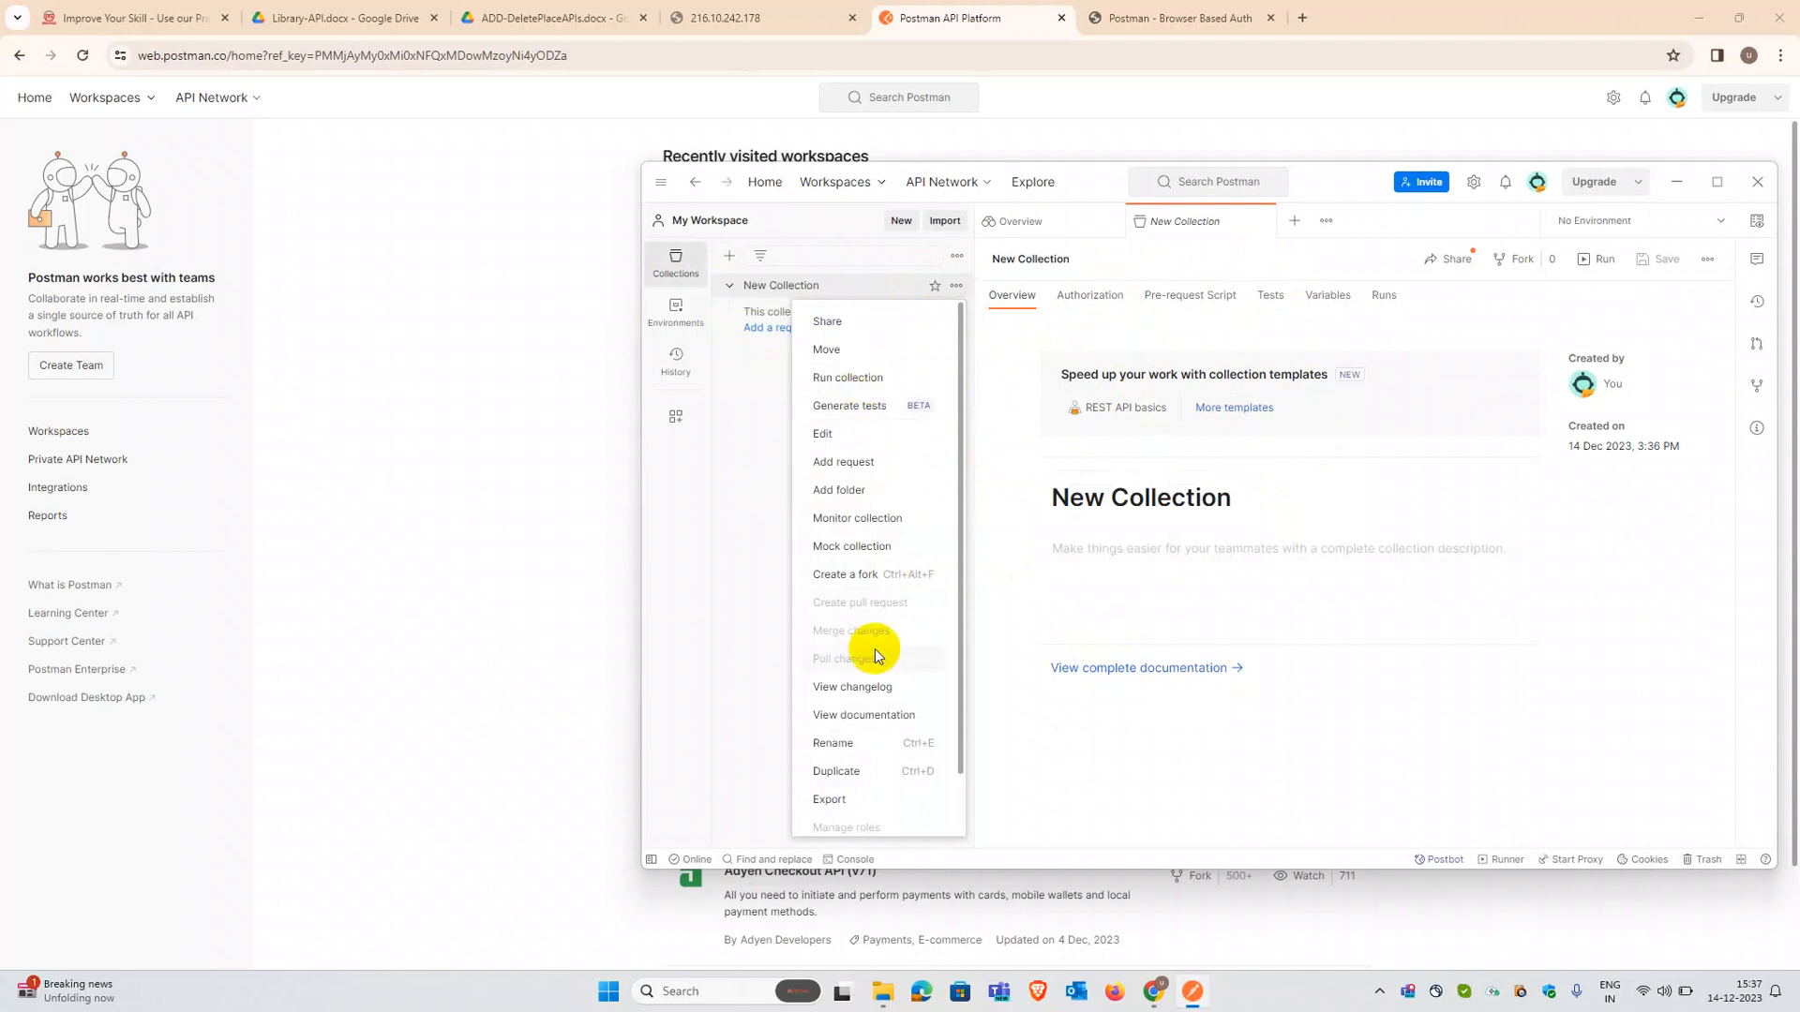
scroll(960, 655, down, 2)
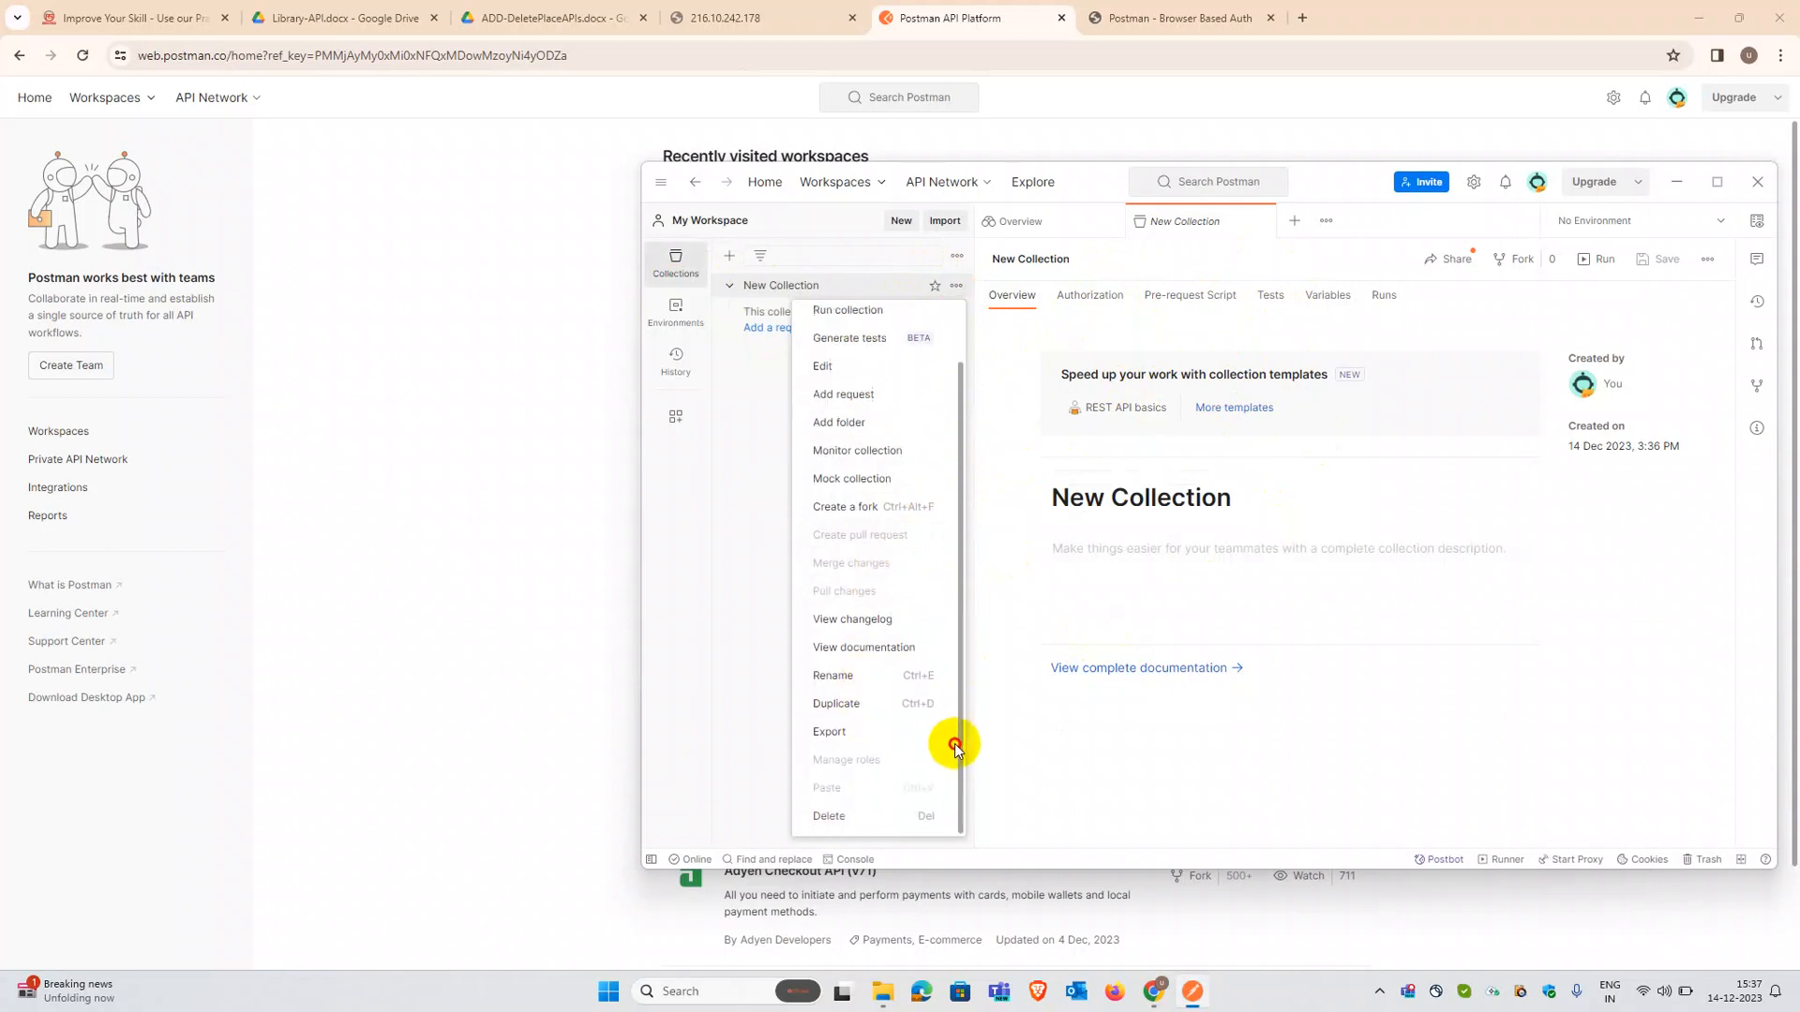
click(830, 808)
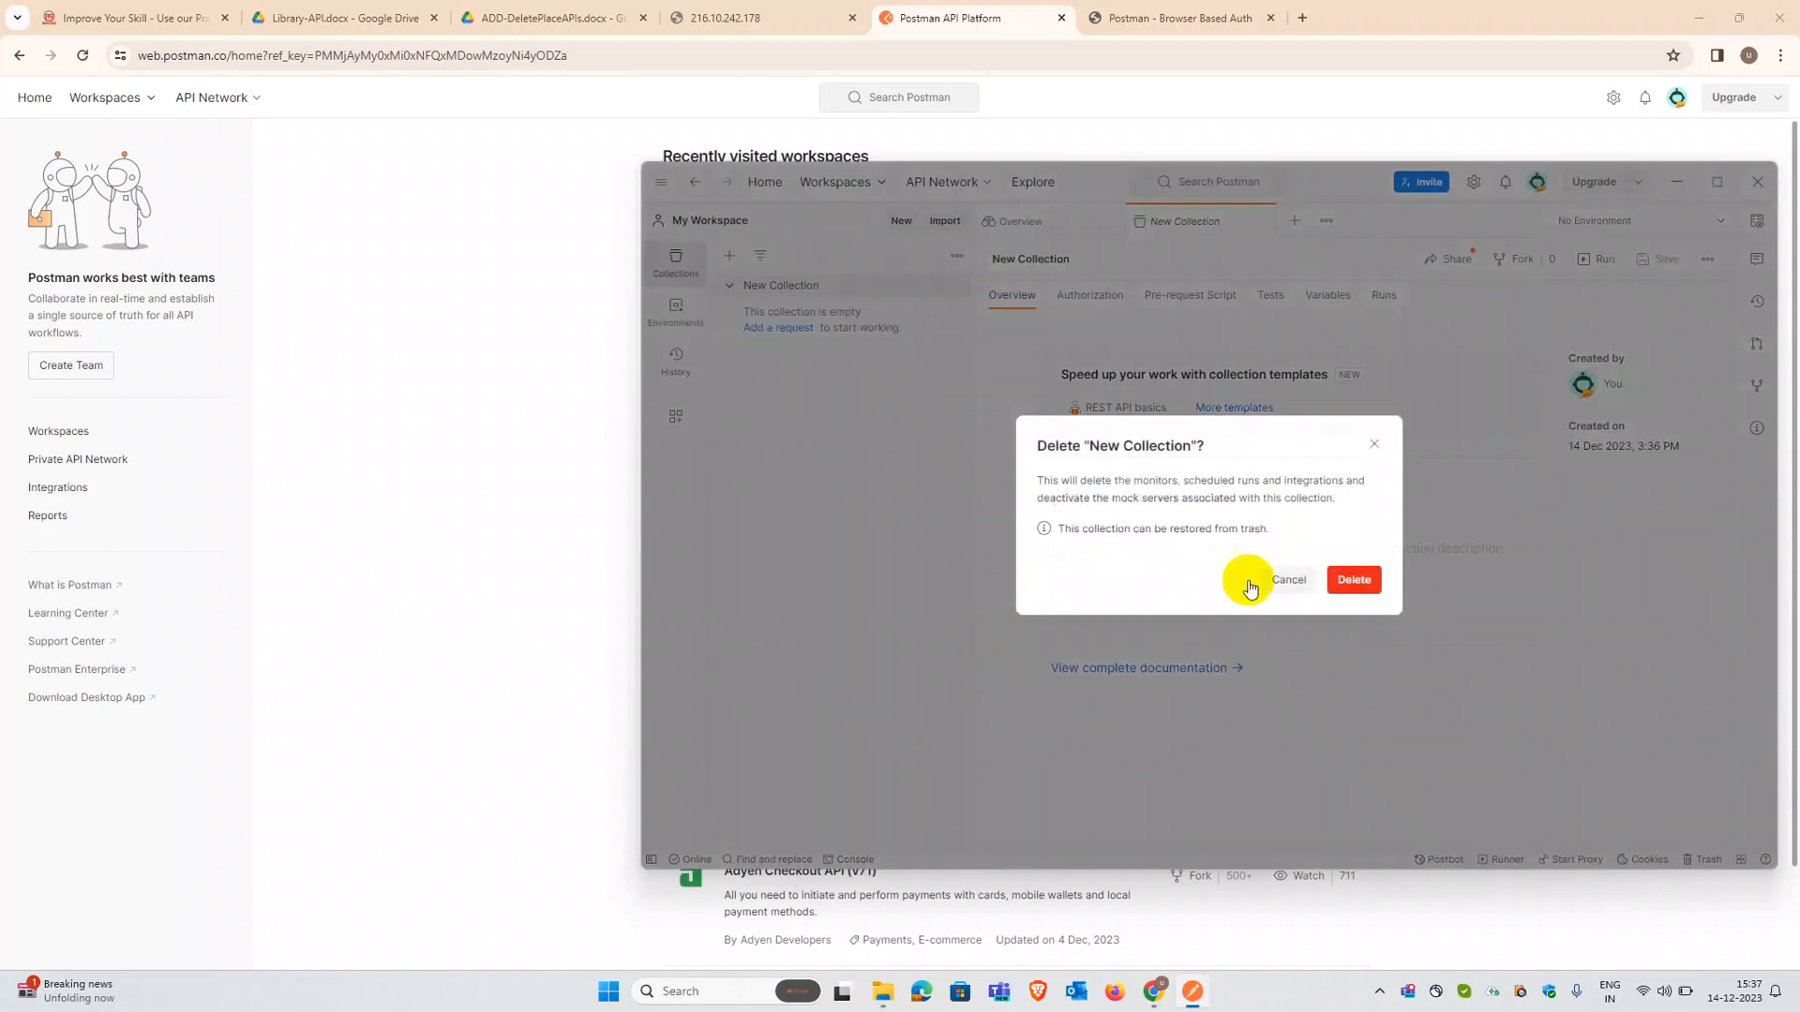
click(1353, 579)
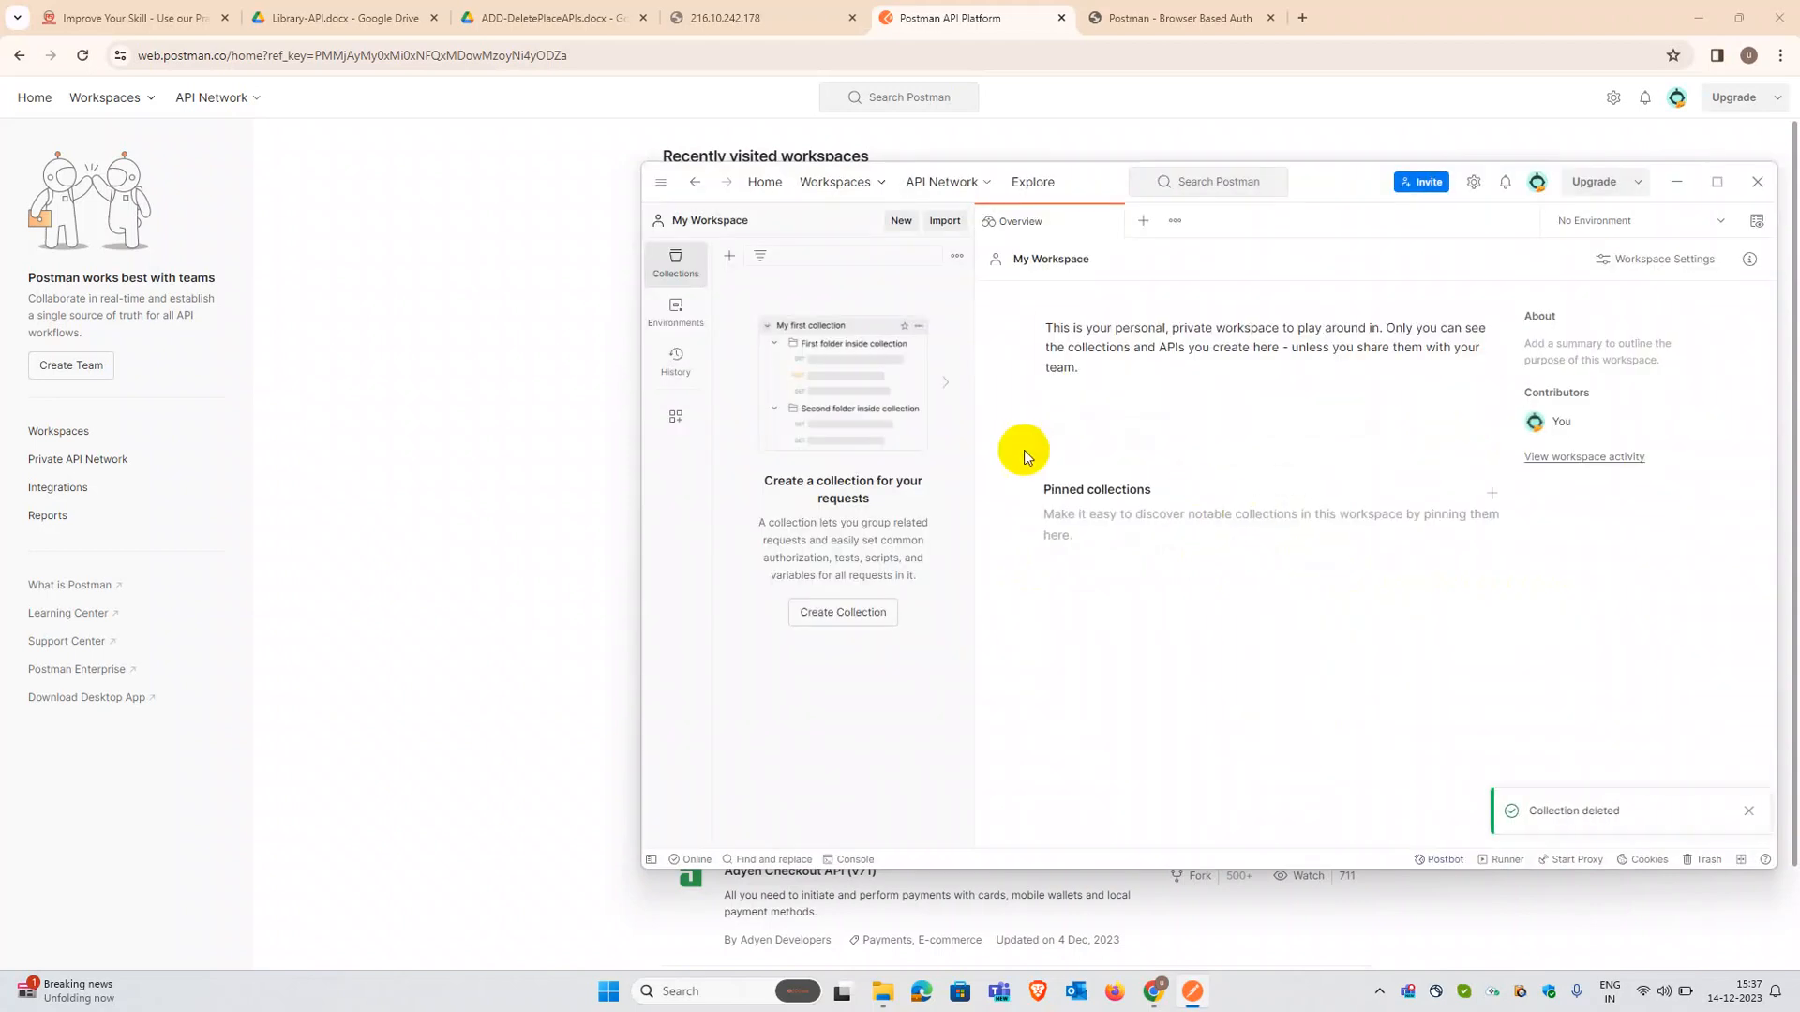
click(903, 225)
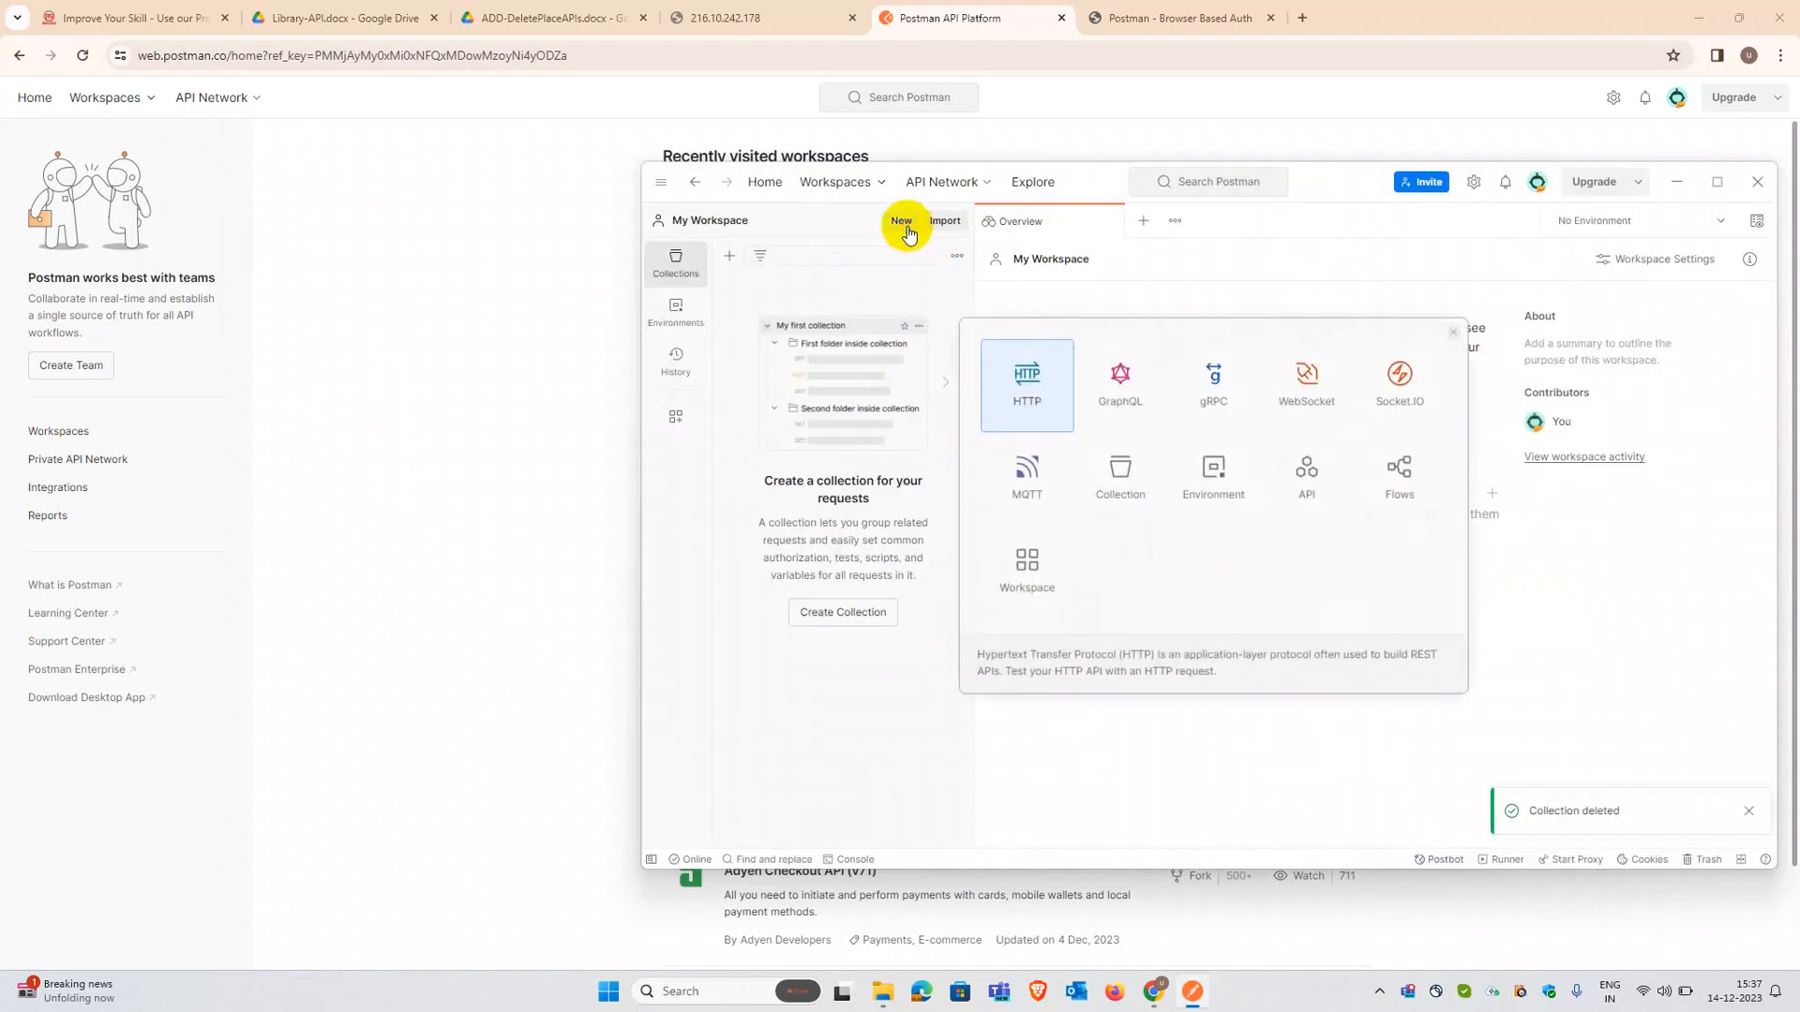
click(737, 641)
click(671, 359)
click(674, 272)
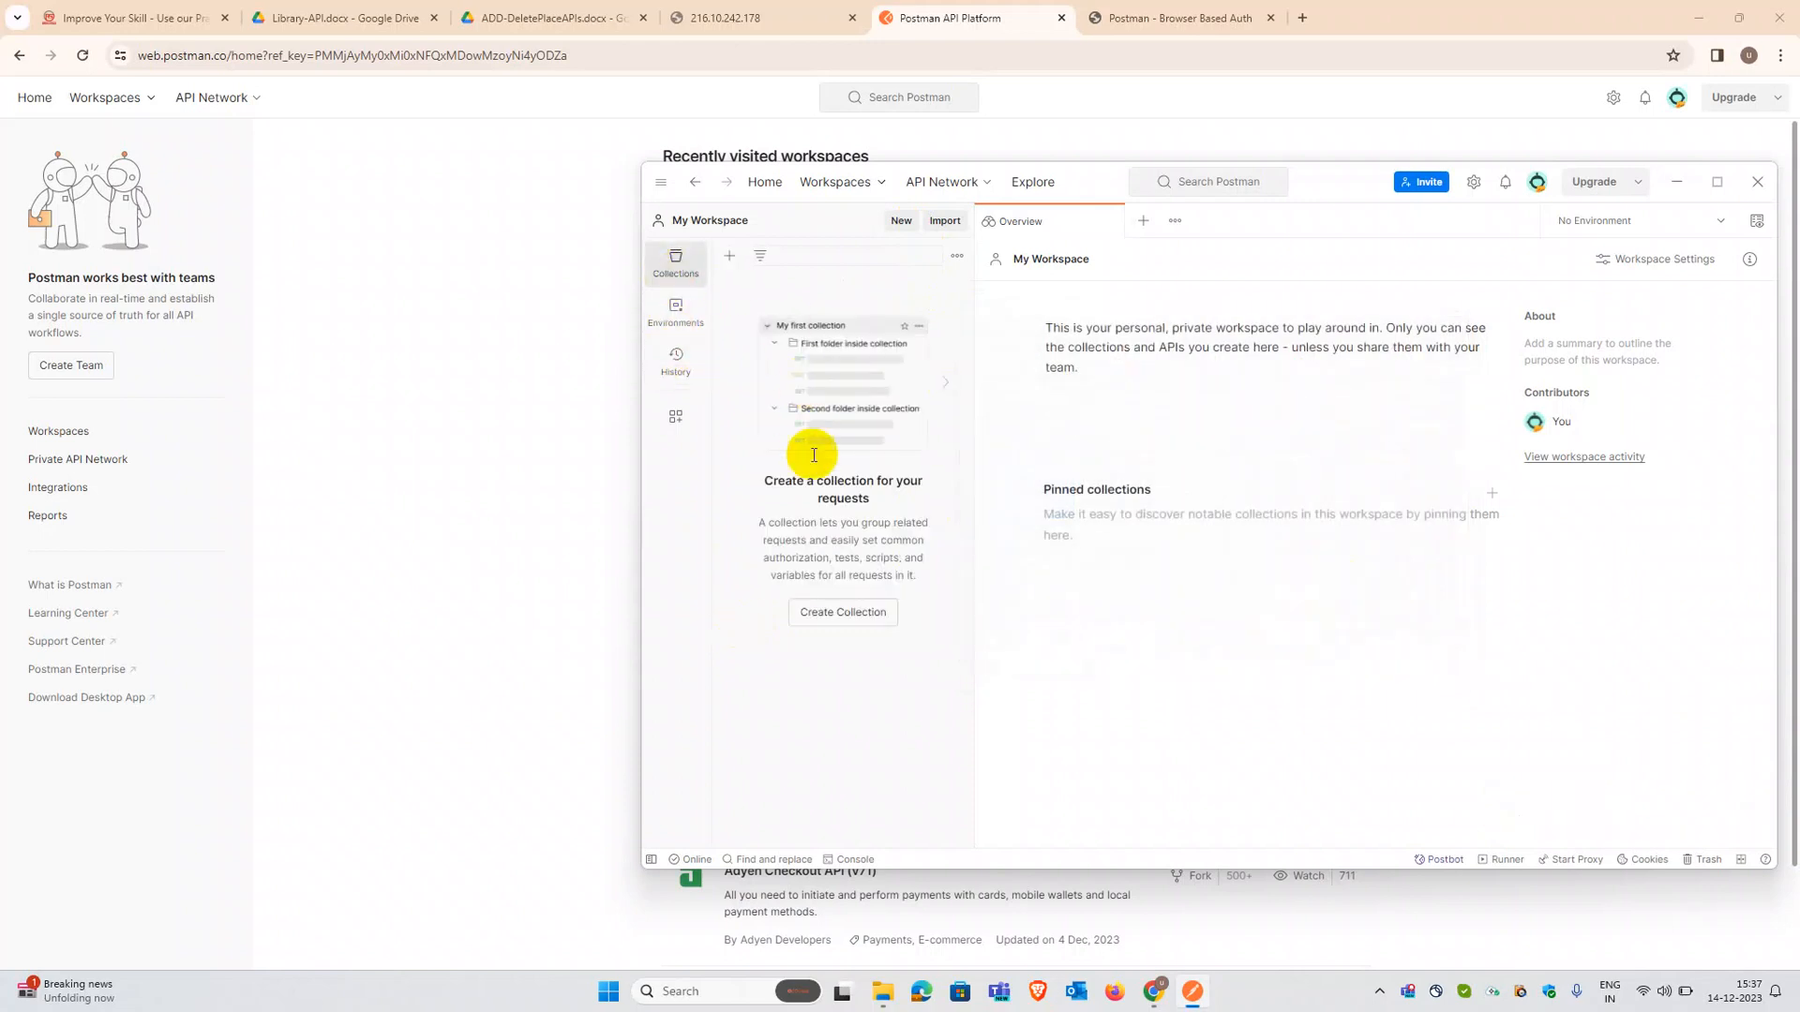
Step: Create a collection in My Workspace and name it "First Collection"
click(828, 611)
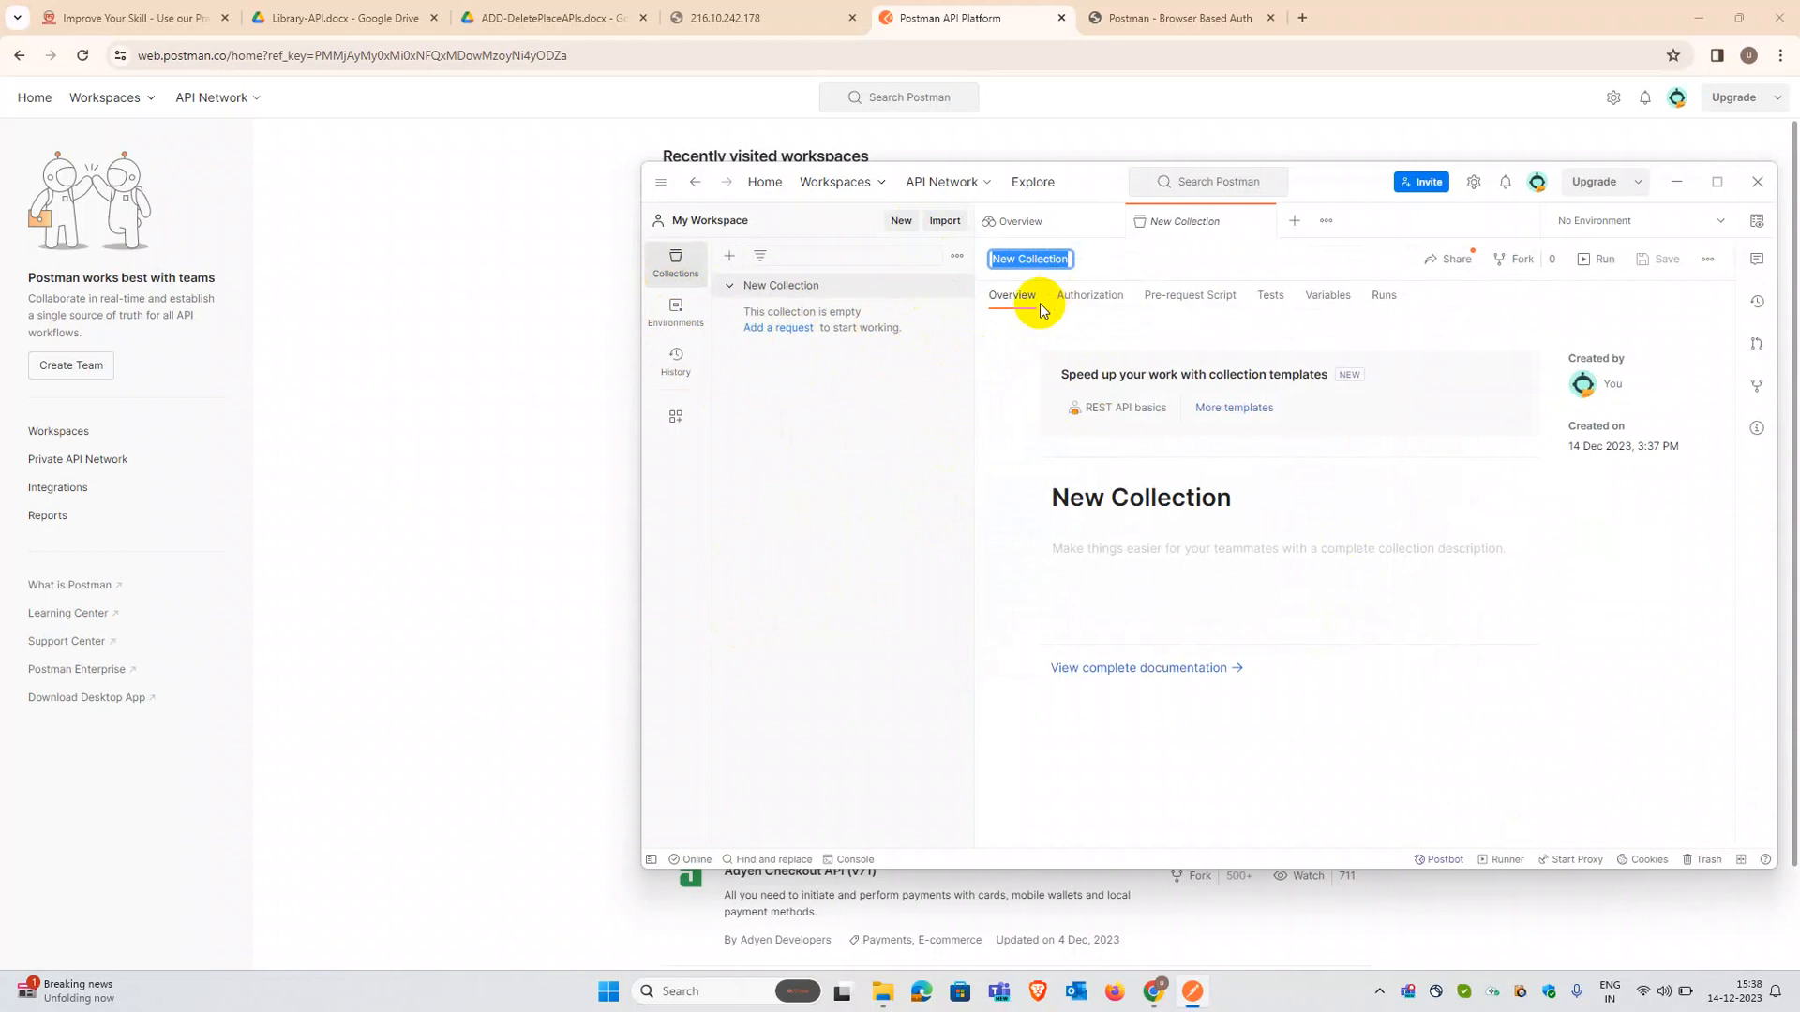
text(FIrst)
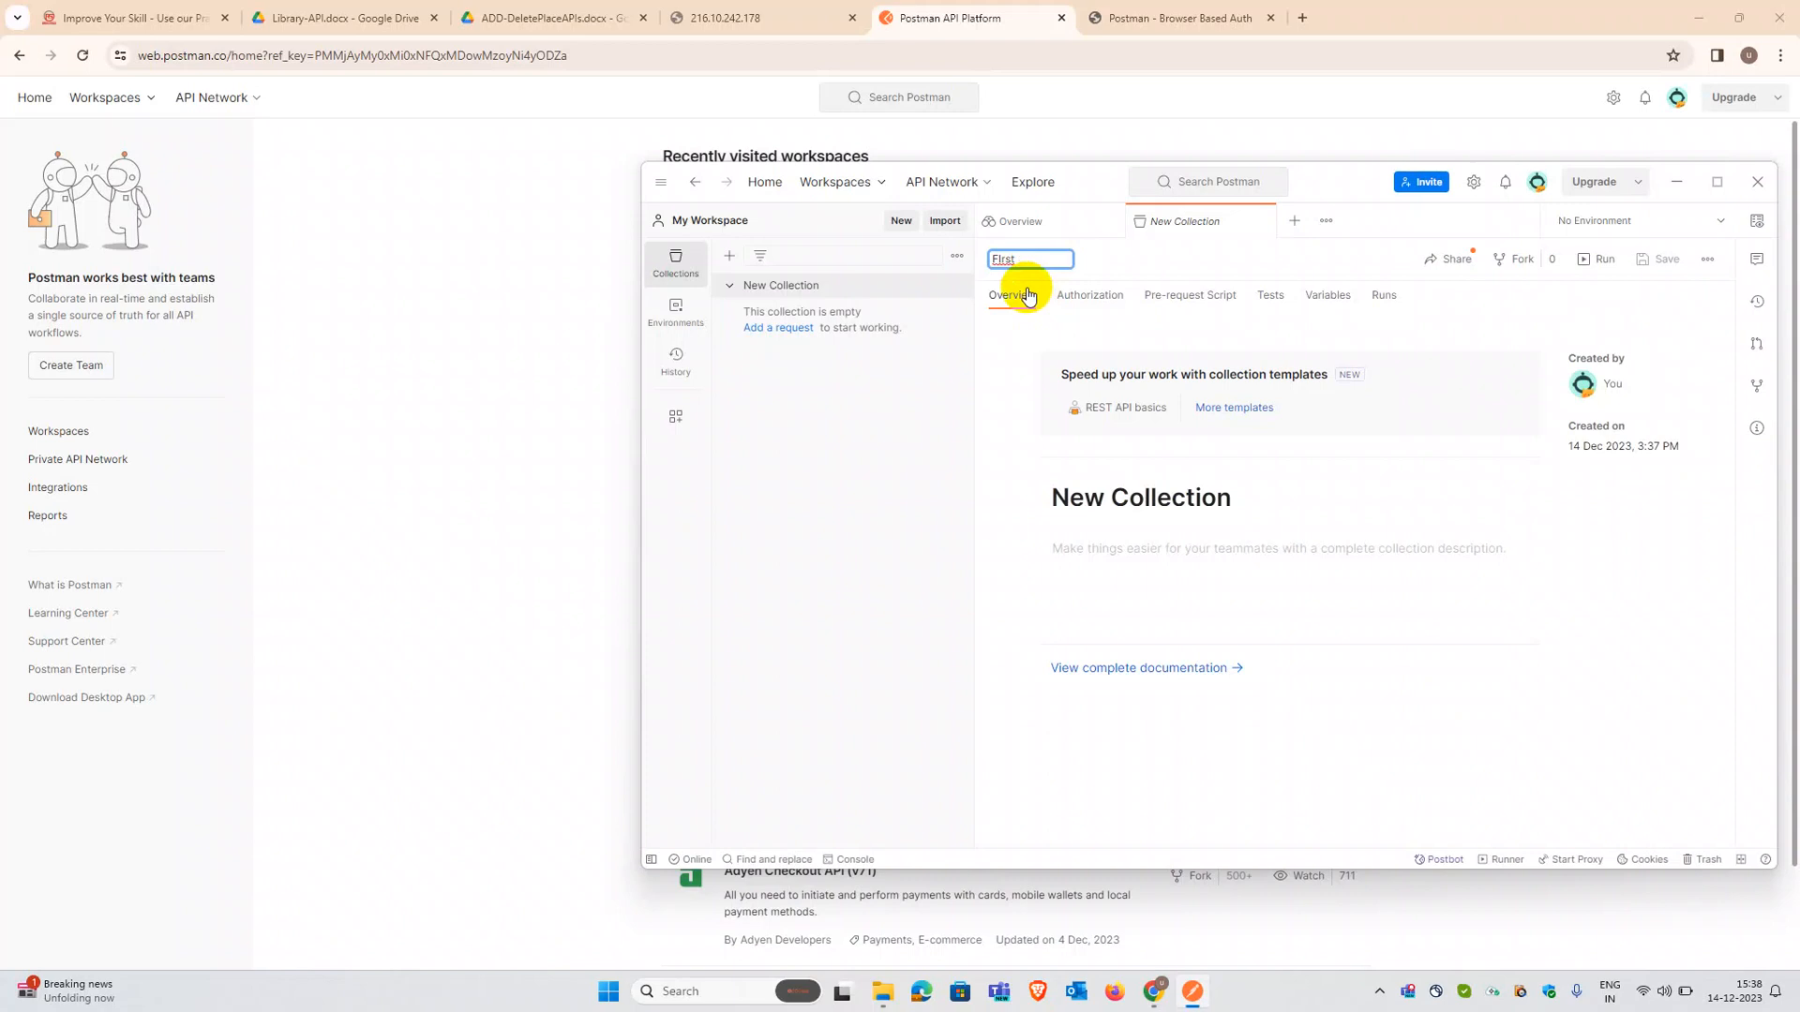
text(I Collection)
key(Return)
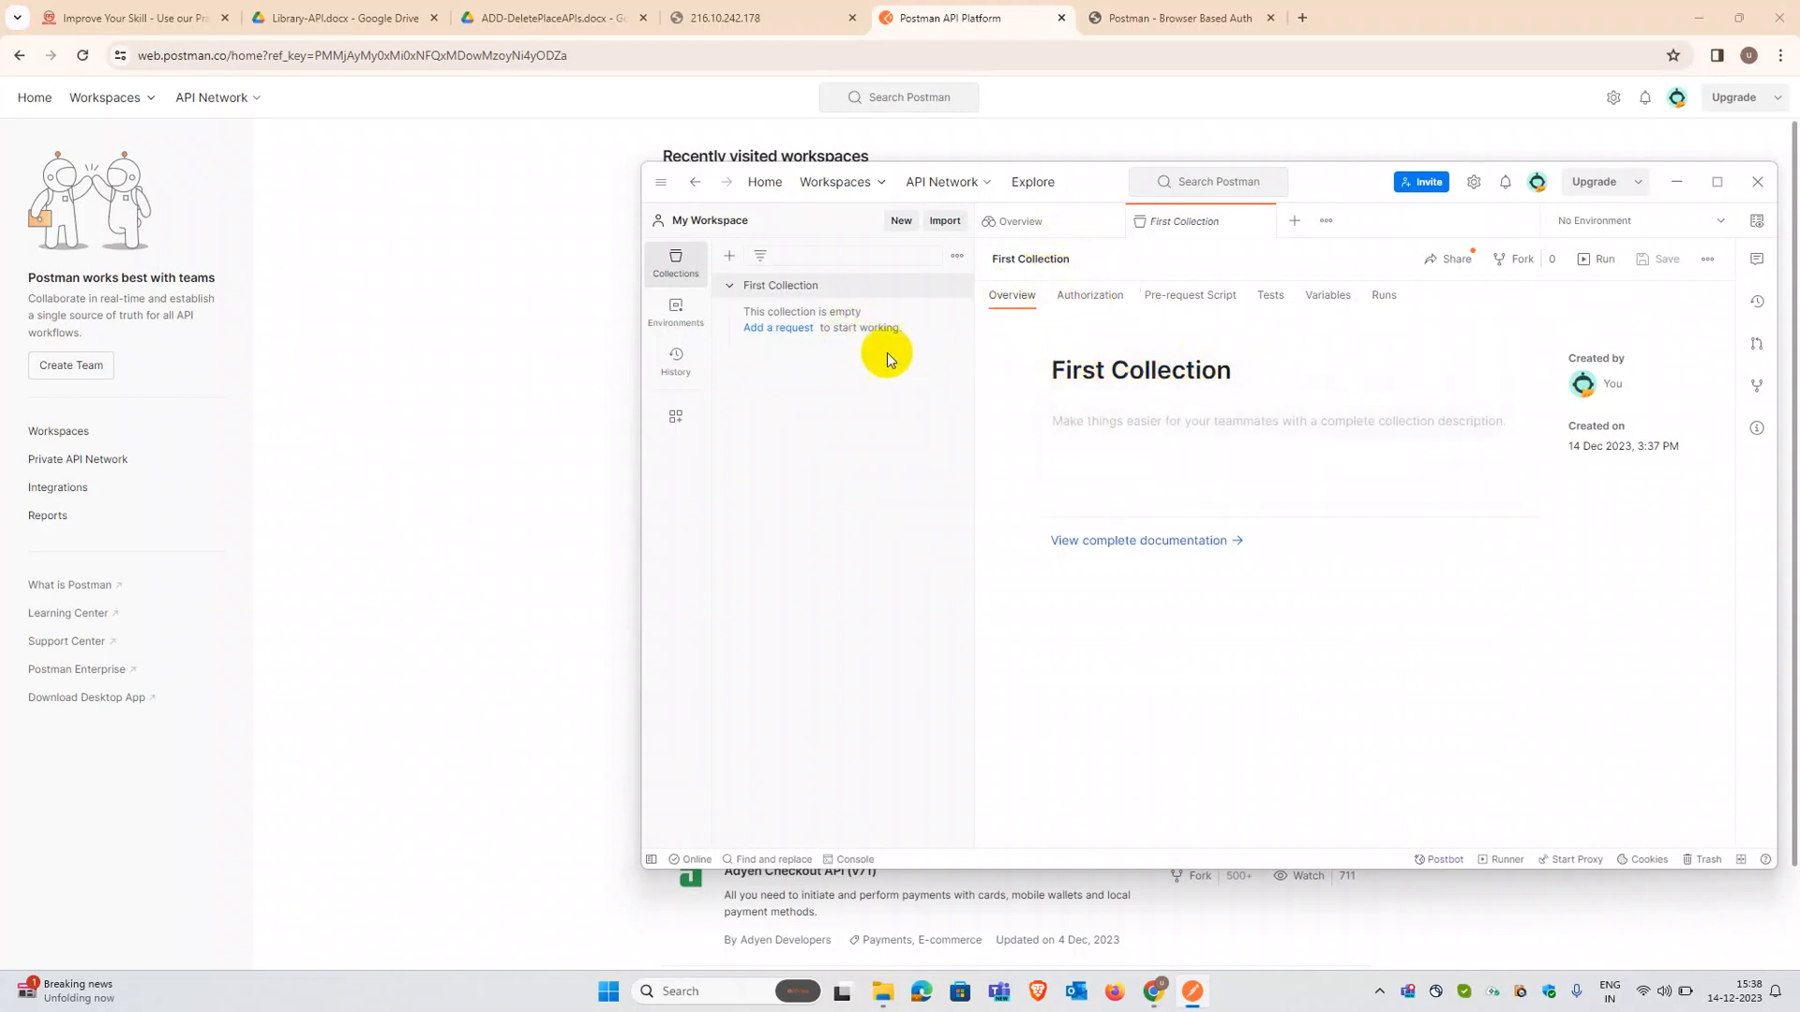
Step: Add a request to First Collection and name it "Request 1"
click(788, 330)
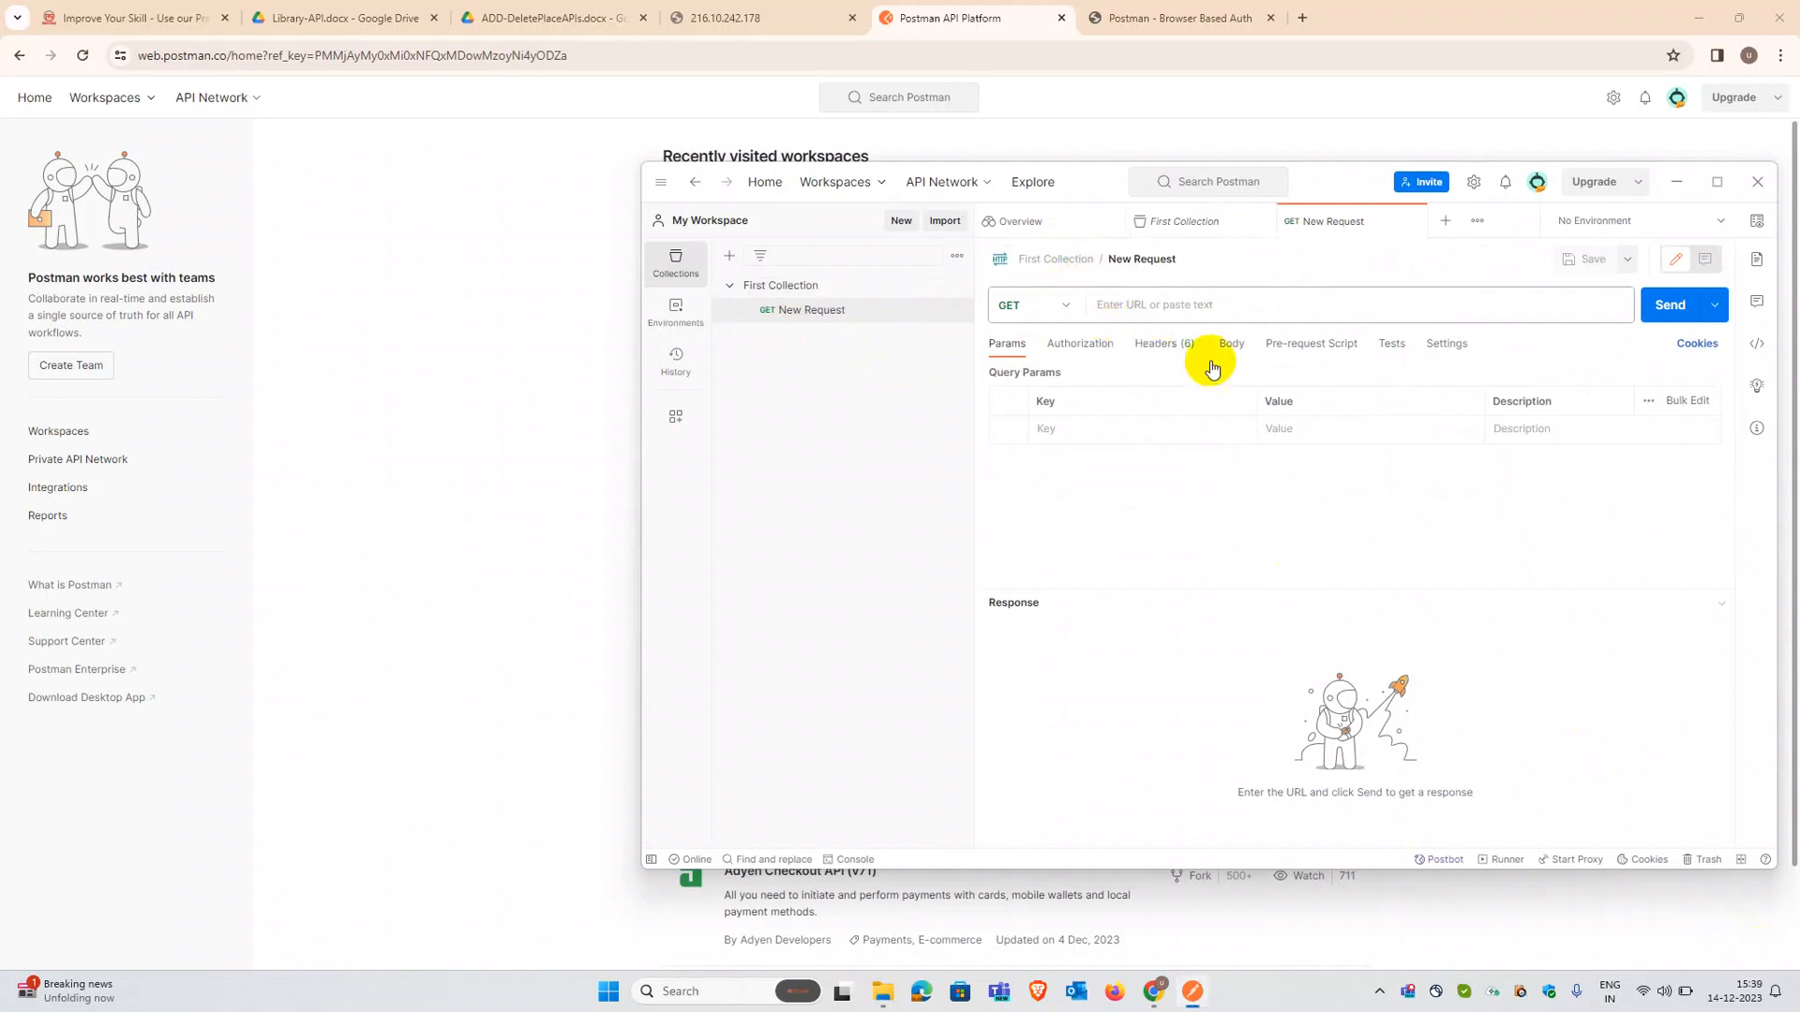
click(1158, 302)
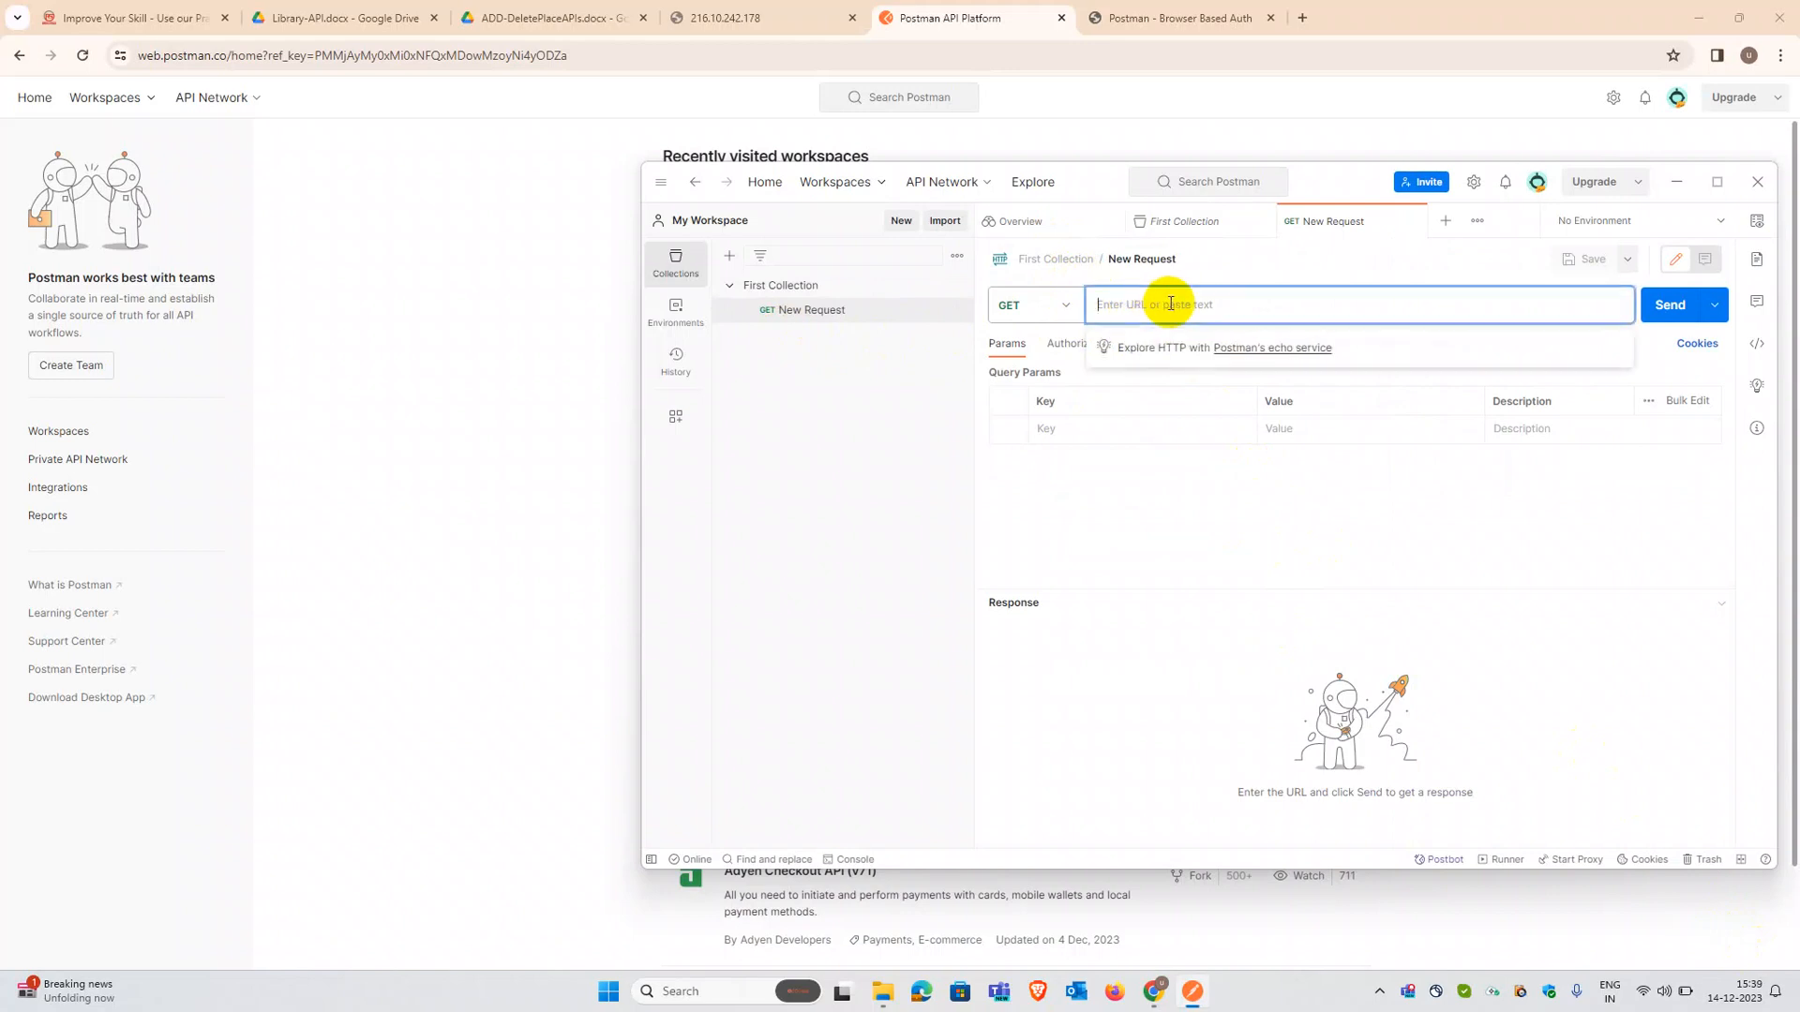
click(1153, 259)
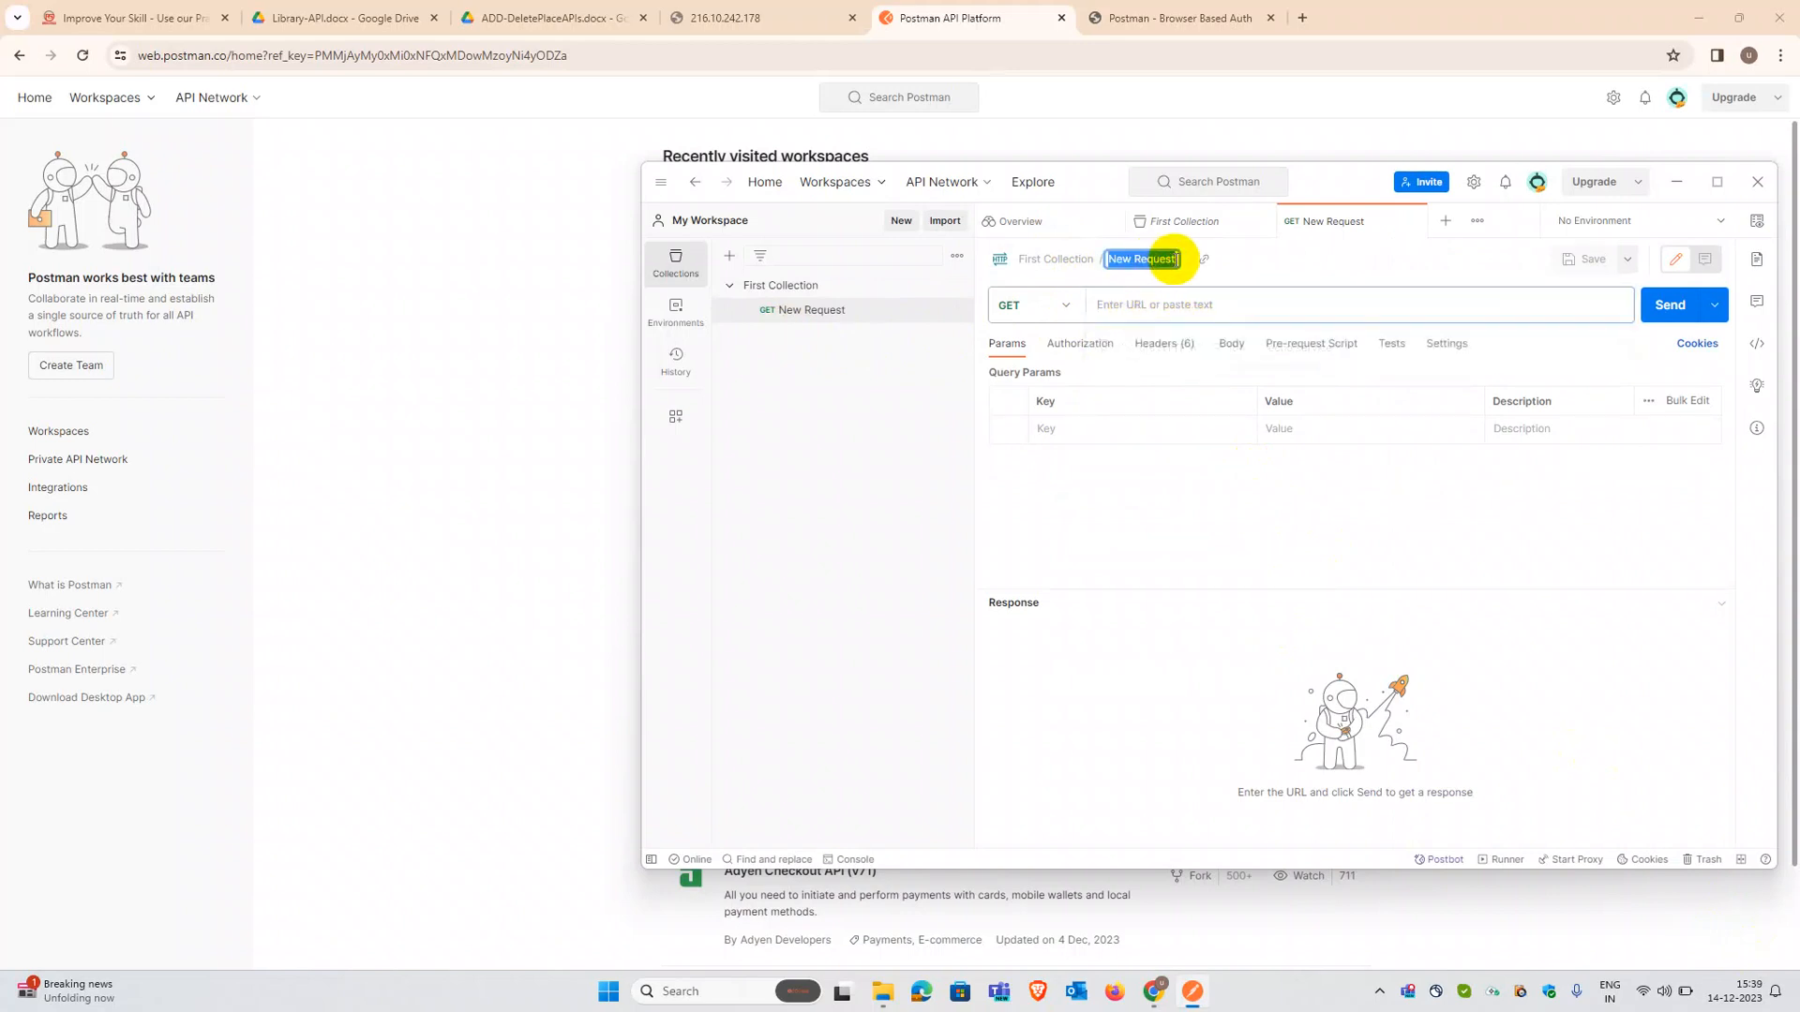
text(New)
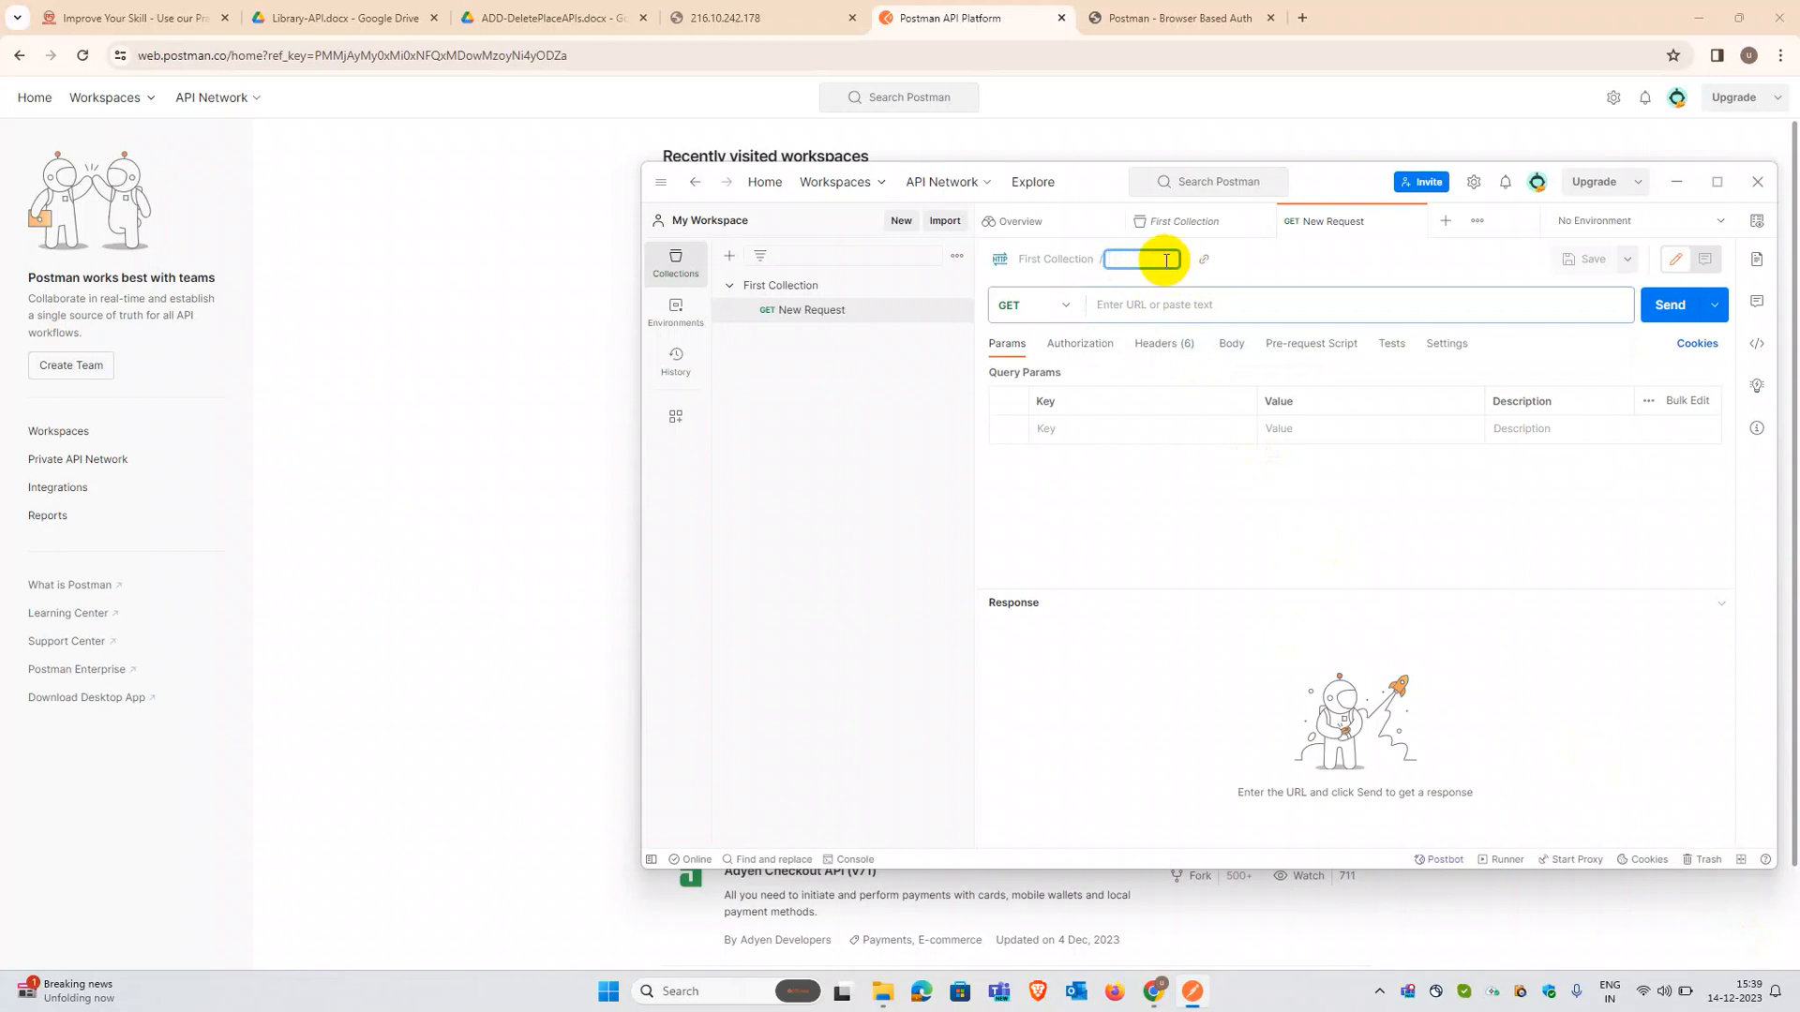
text(Request 1)
key(Return)
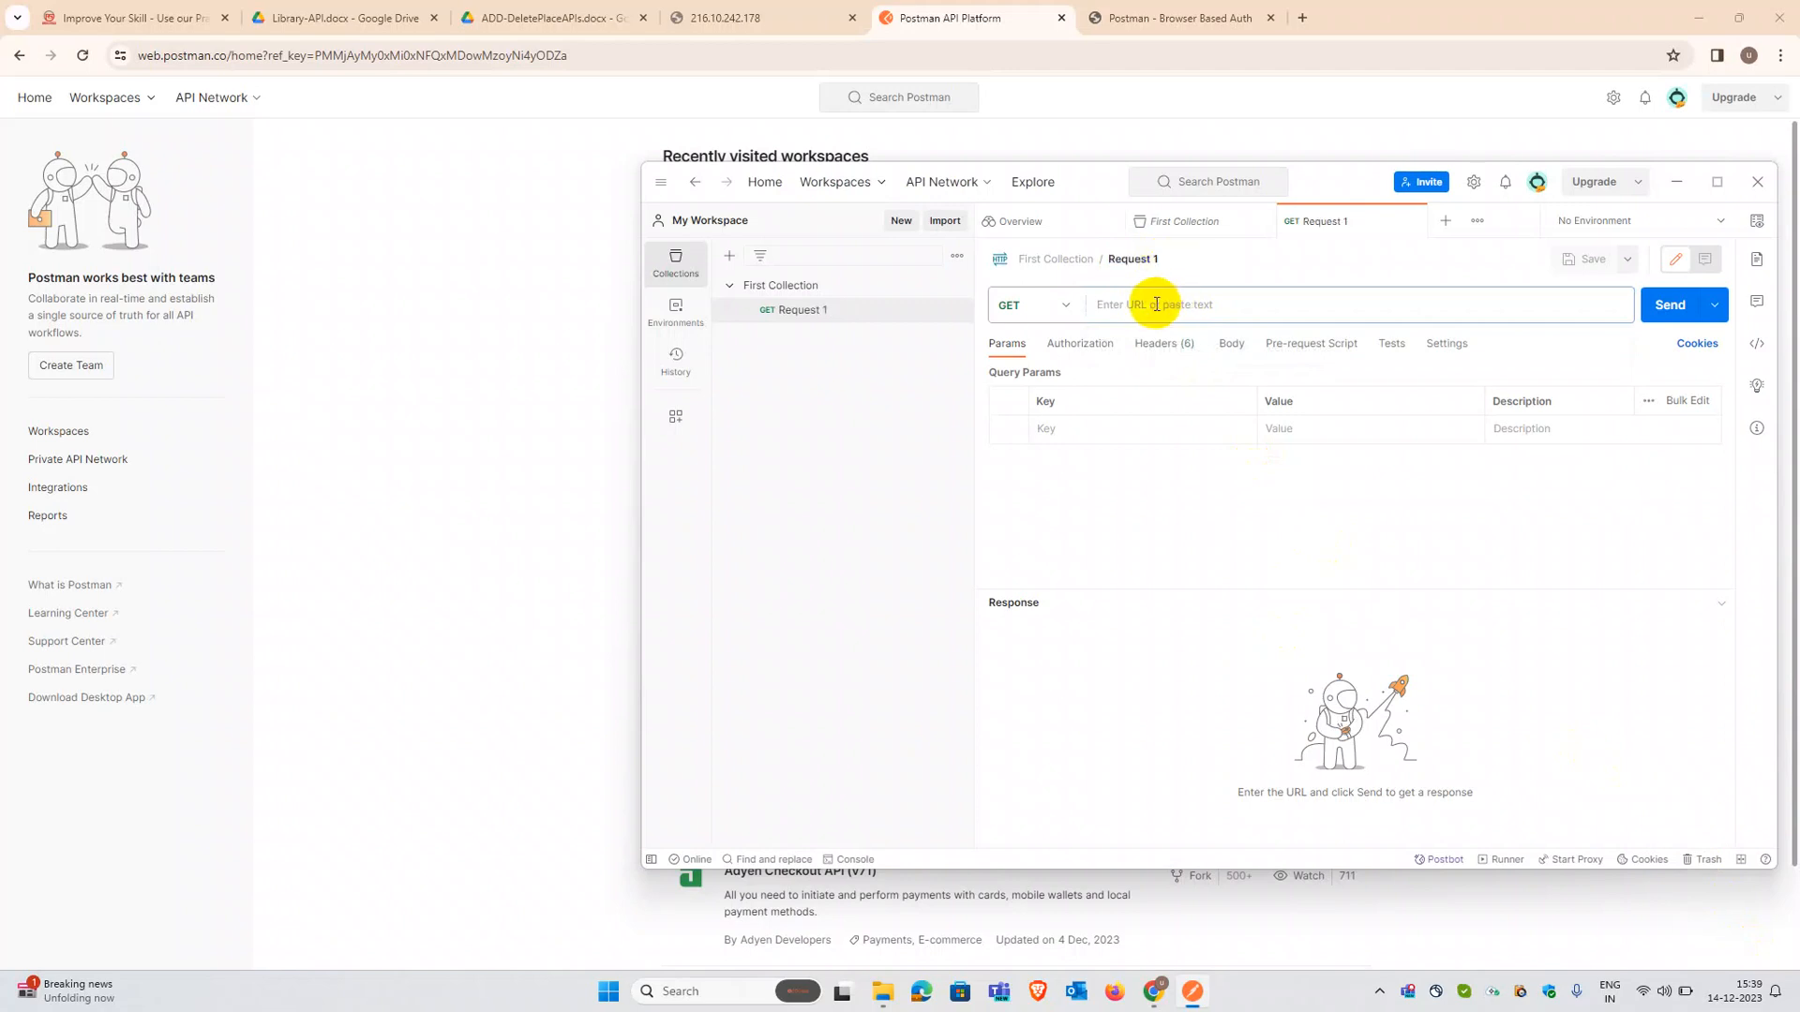
click(1156, 304)
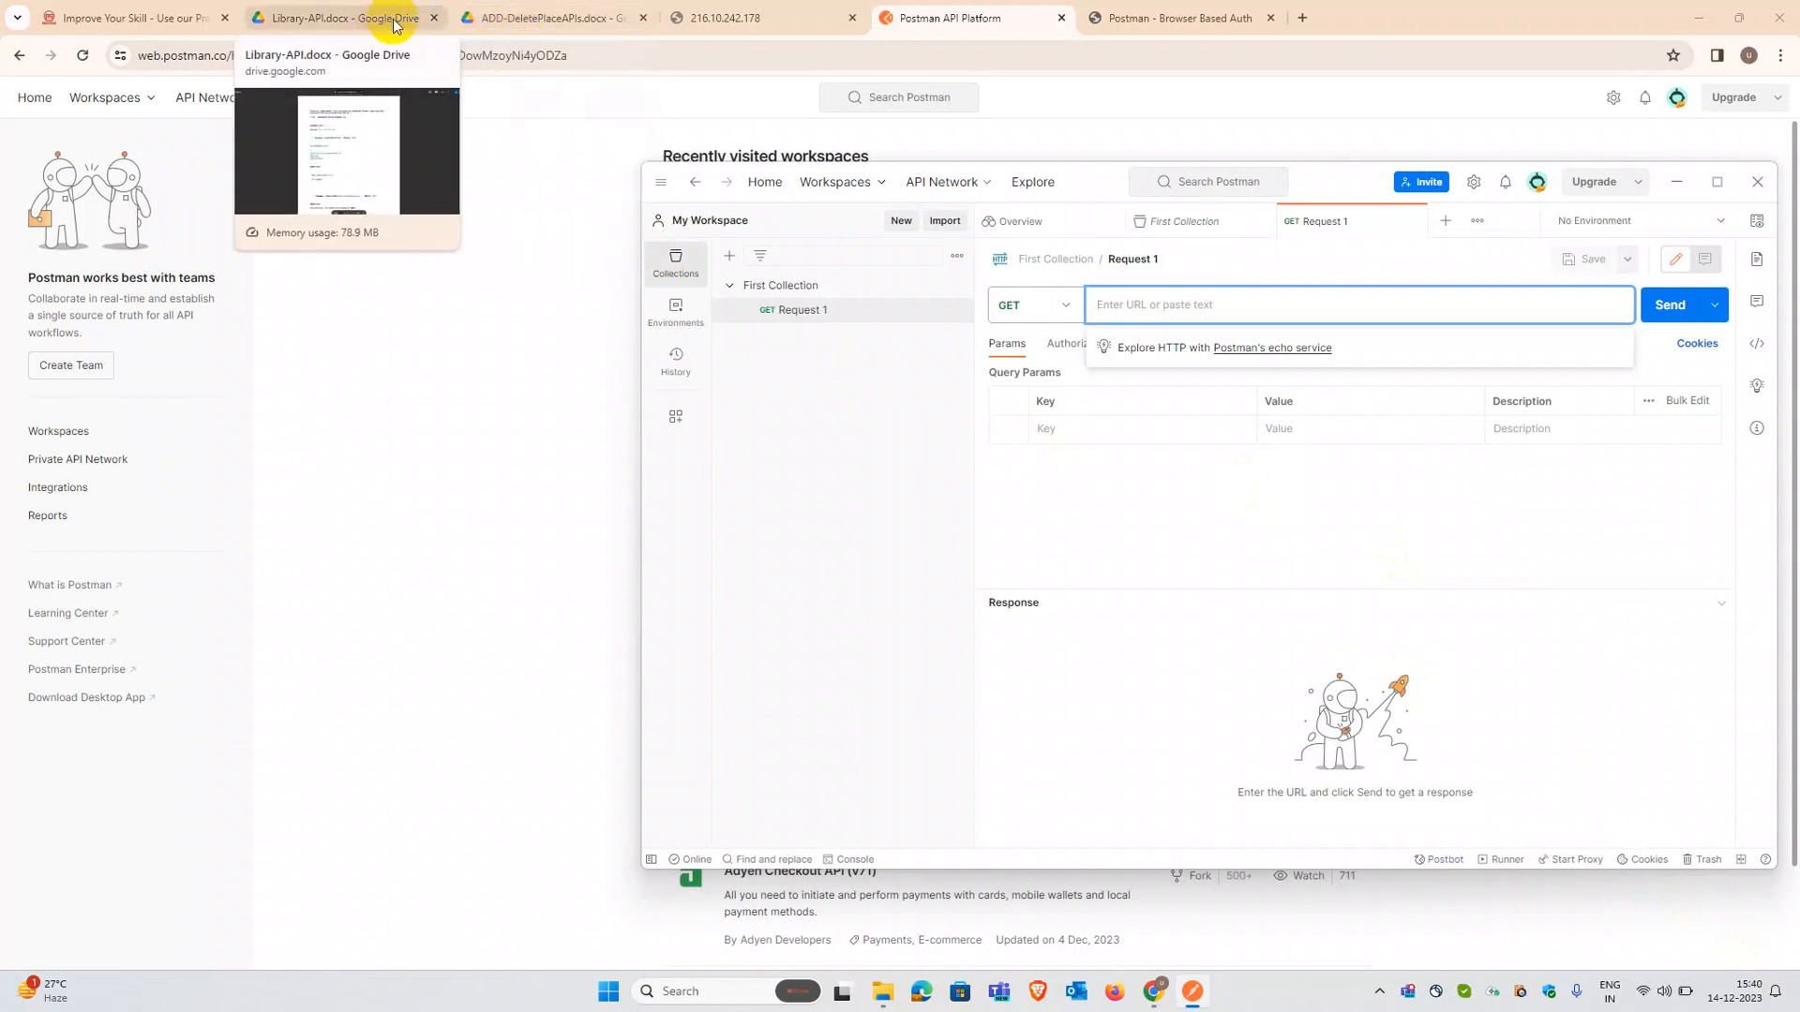
click(497, 21)
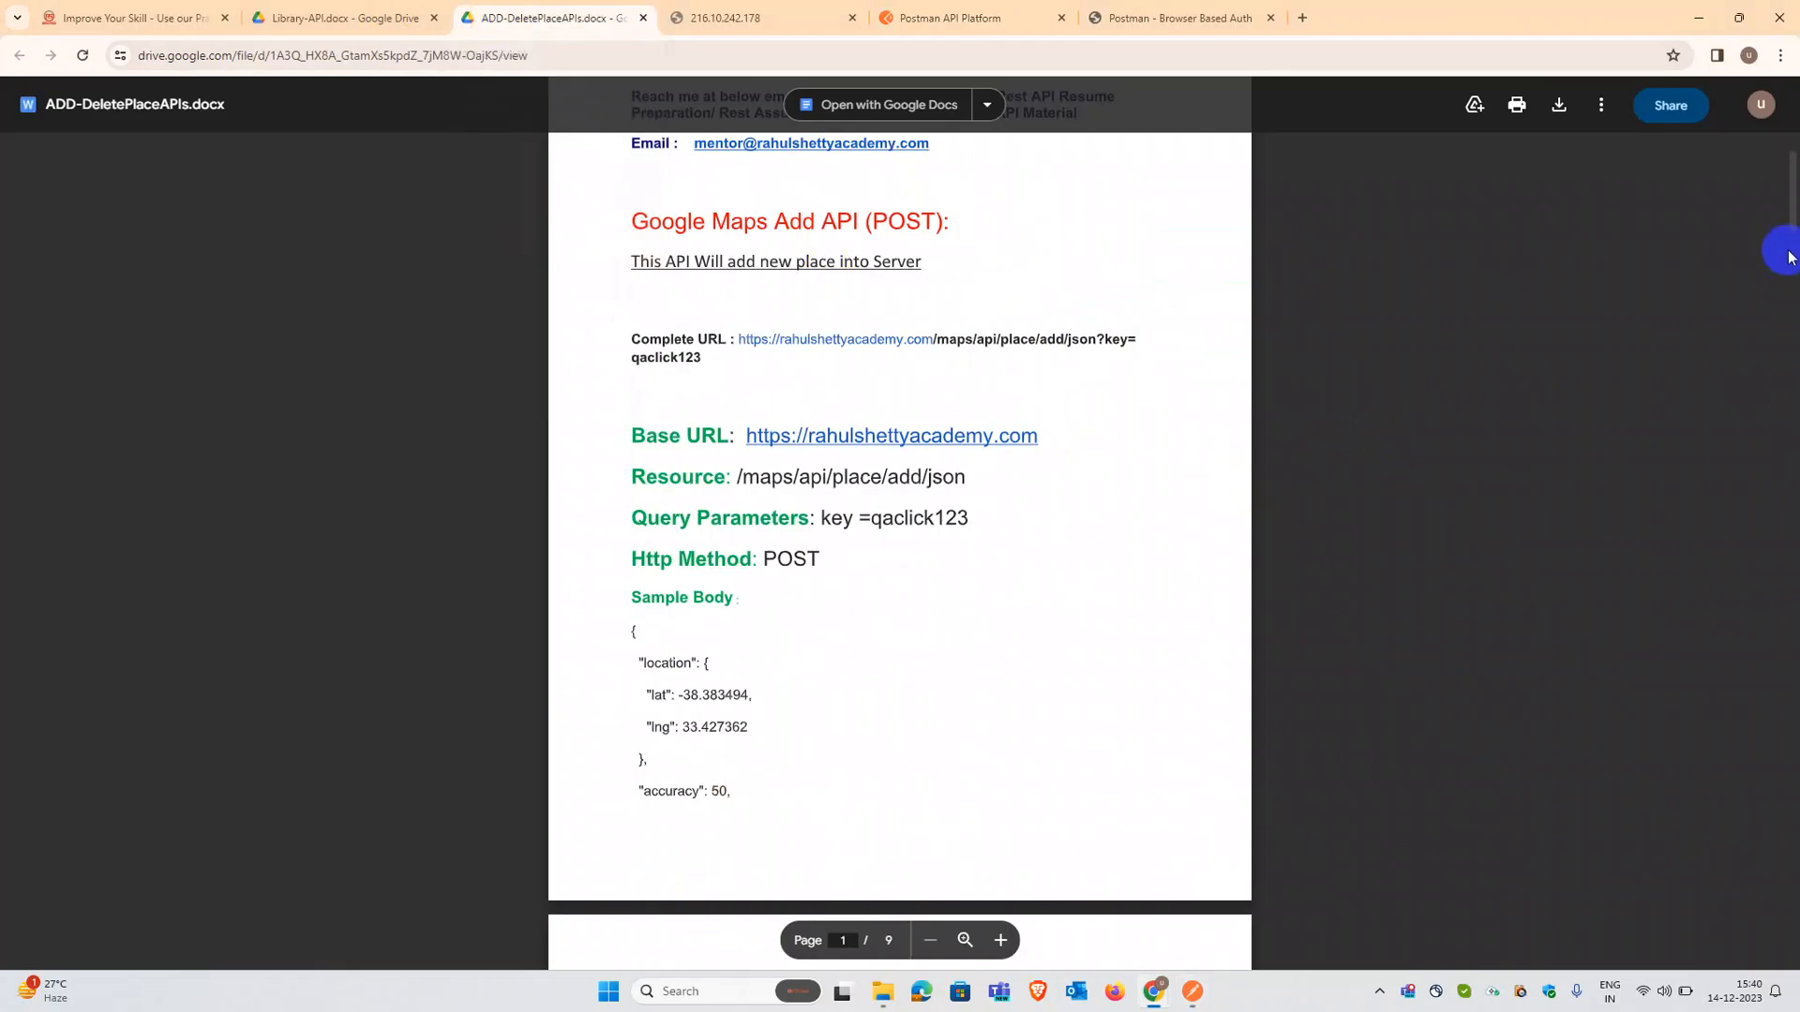
scroll(1788, 201, up, 2)
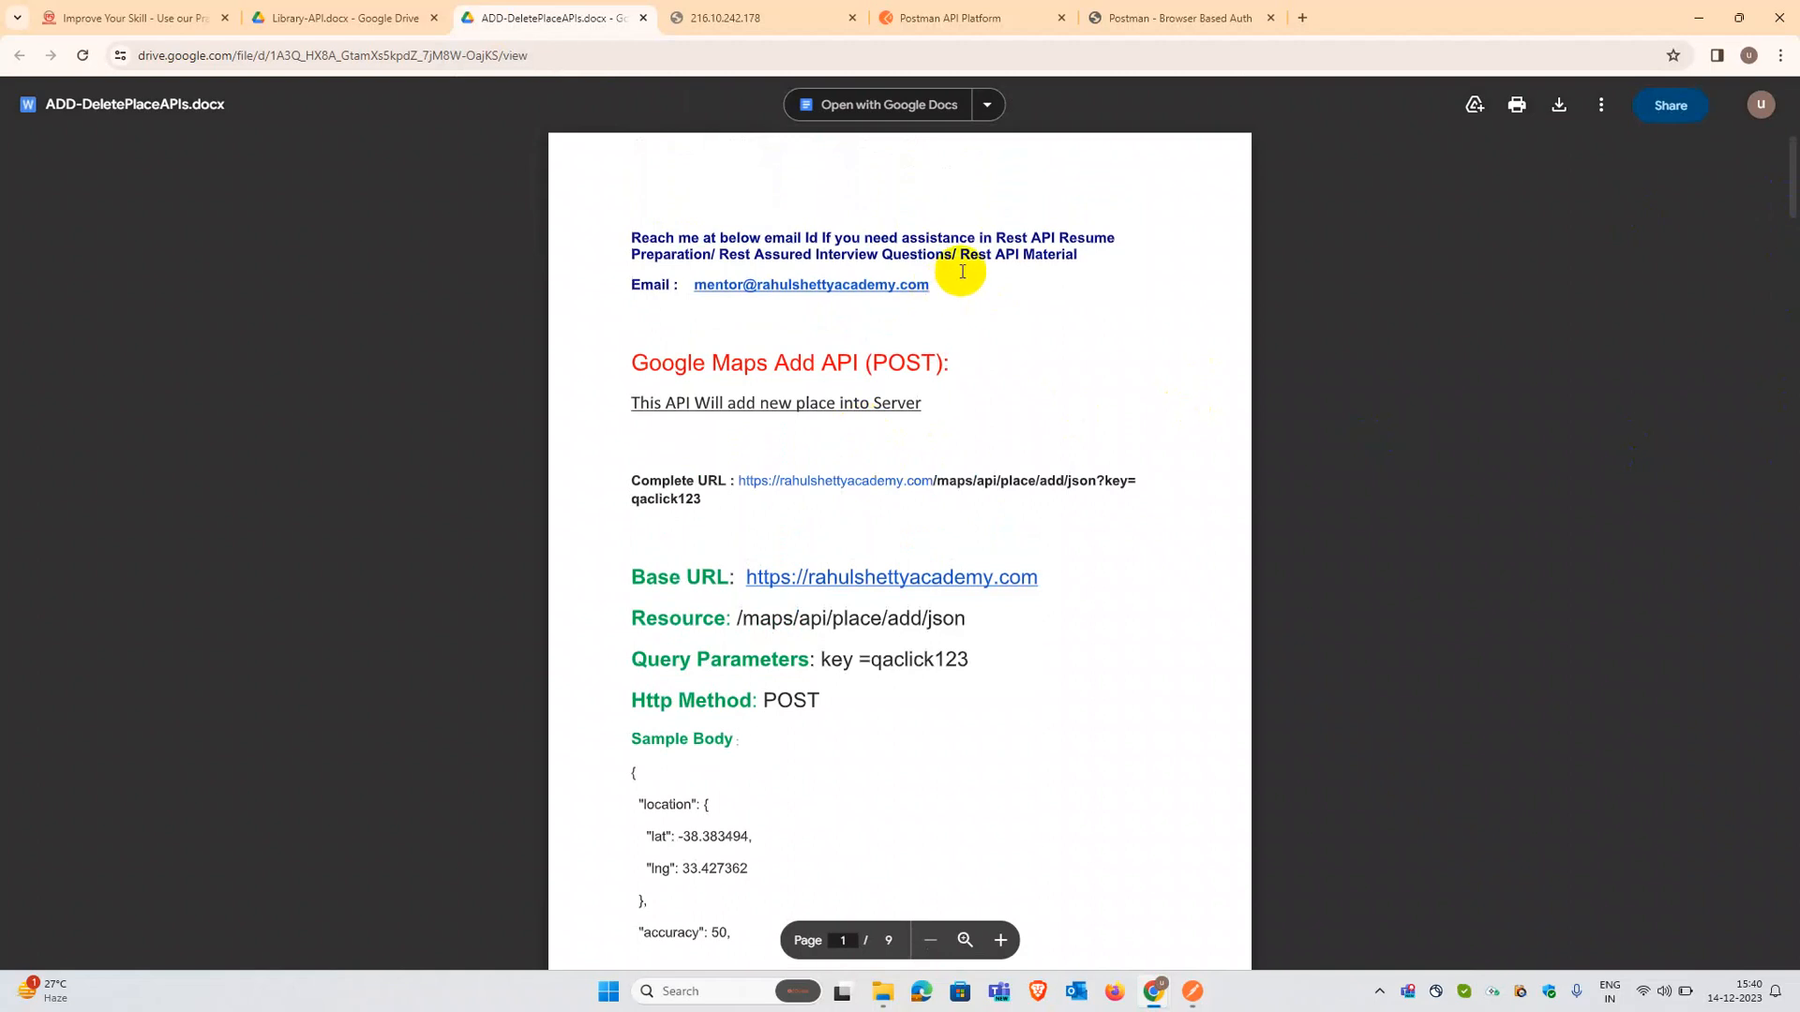
drag(1042, 577, 762, 562)
key(ctrl+c)
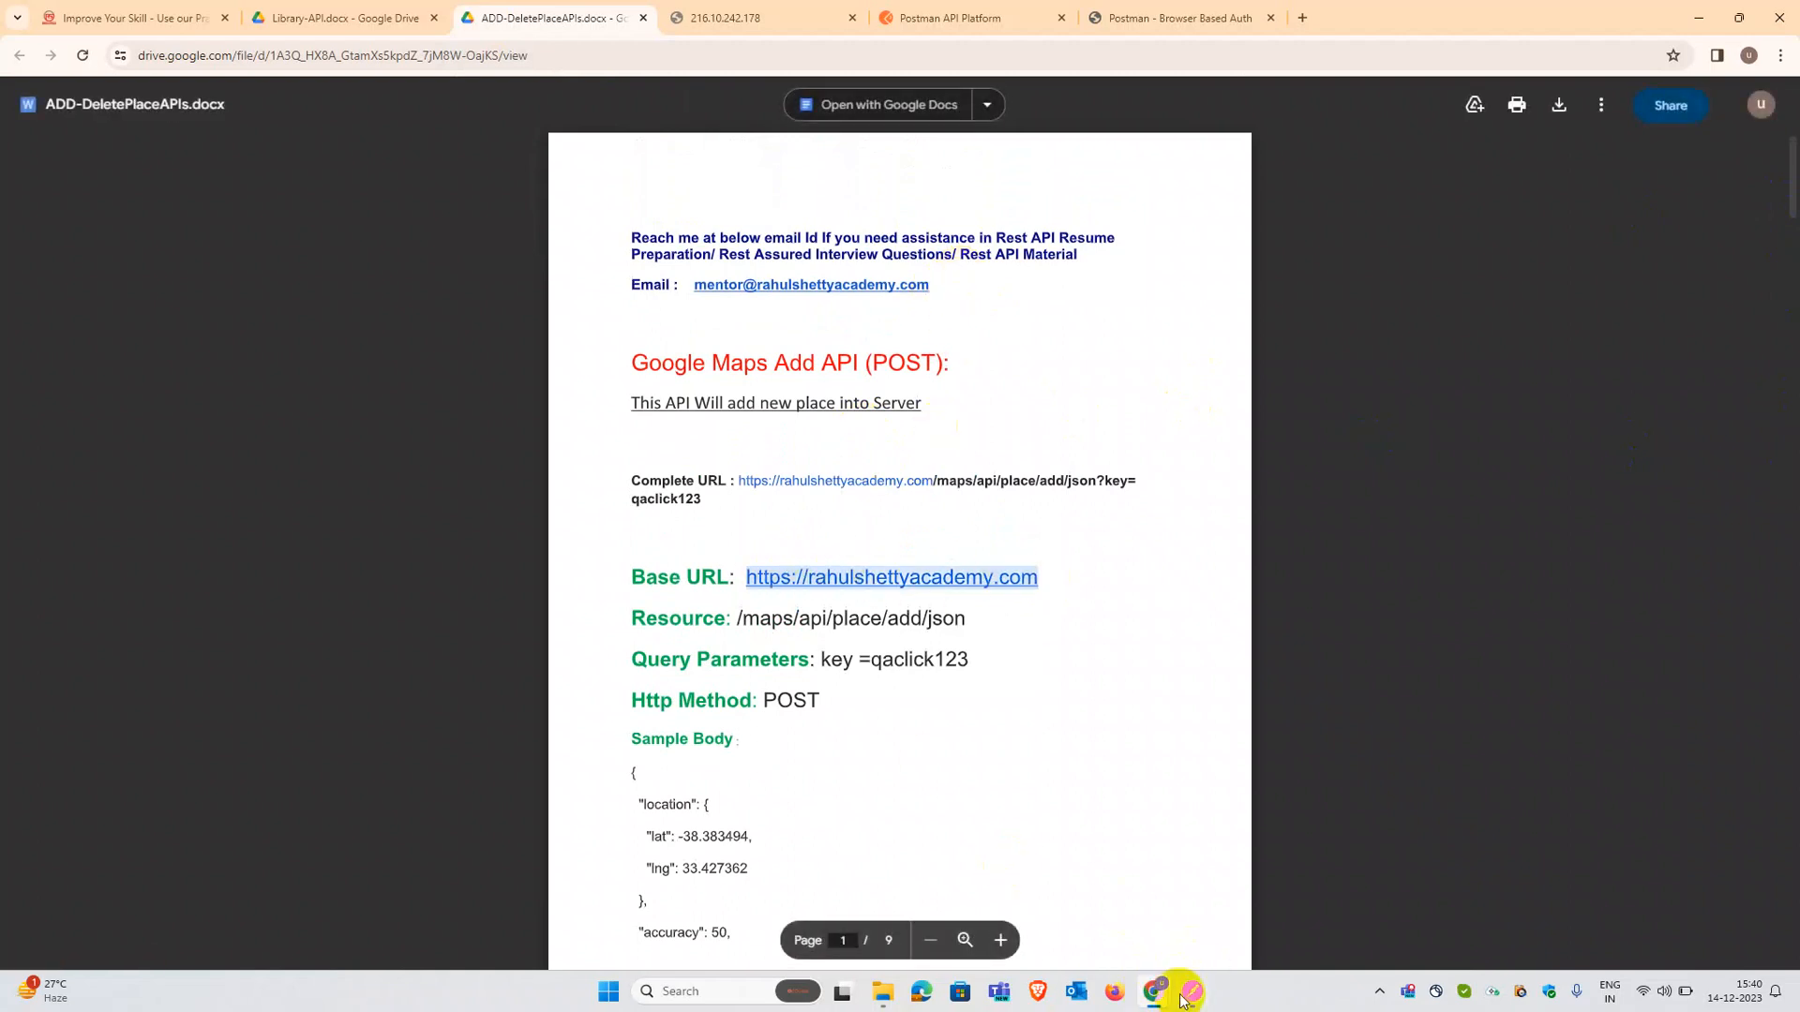
click(1179, 997)
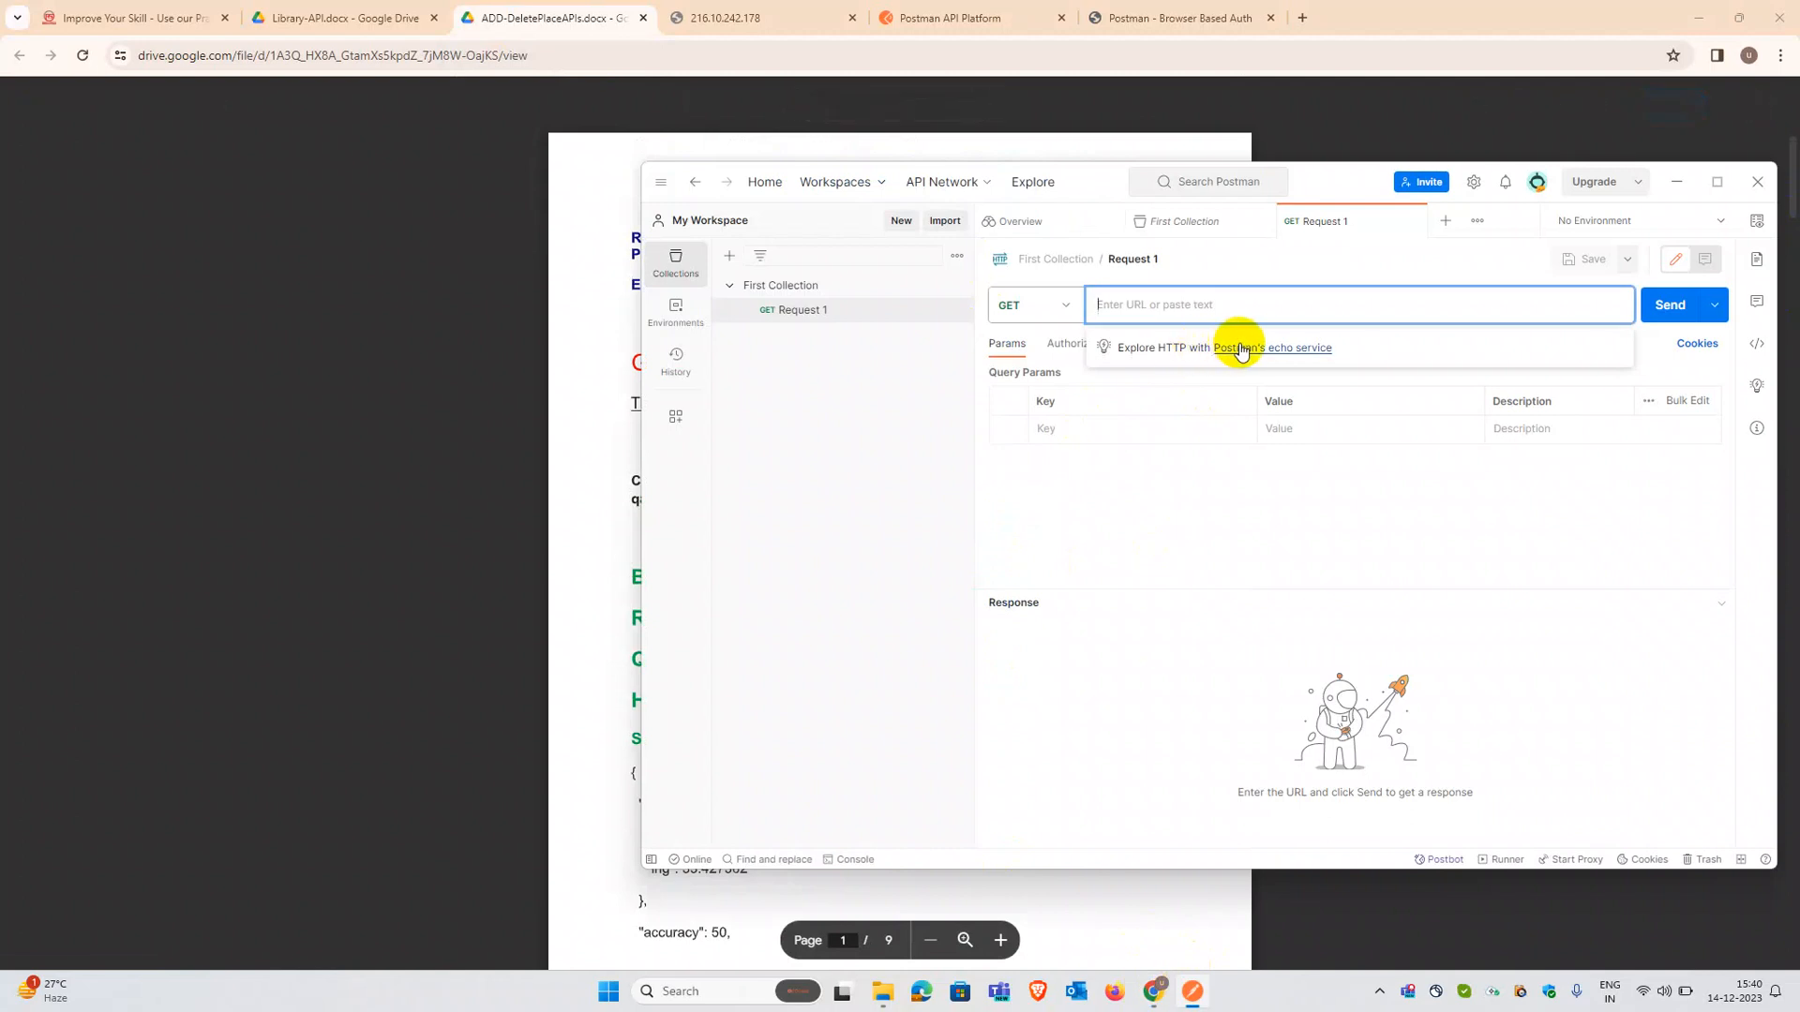
key(ctrl+v)
click(1208, 553)
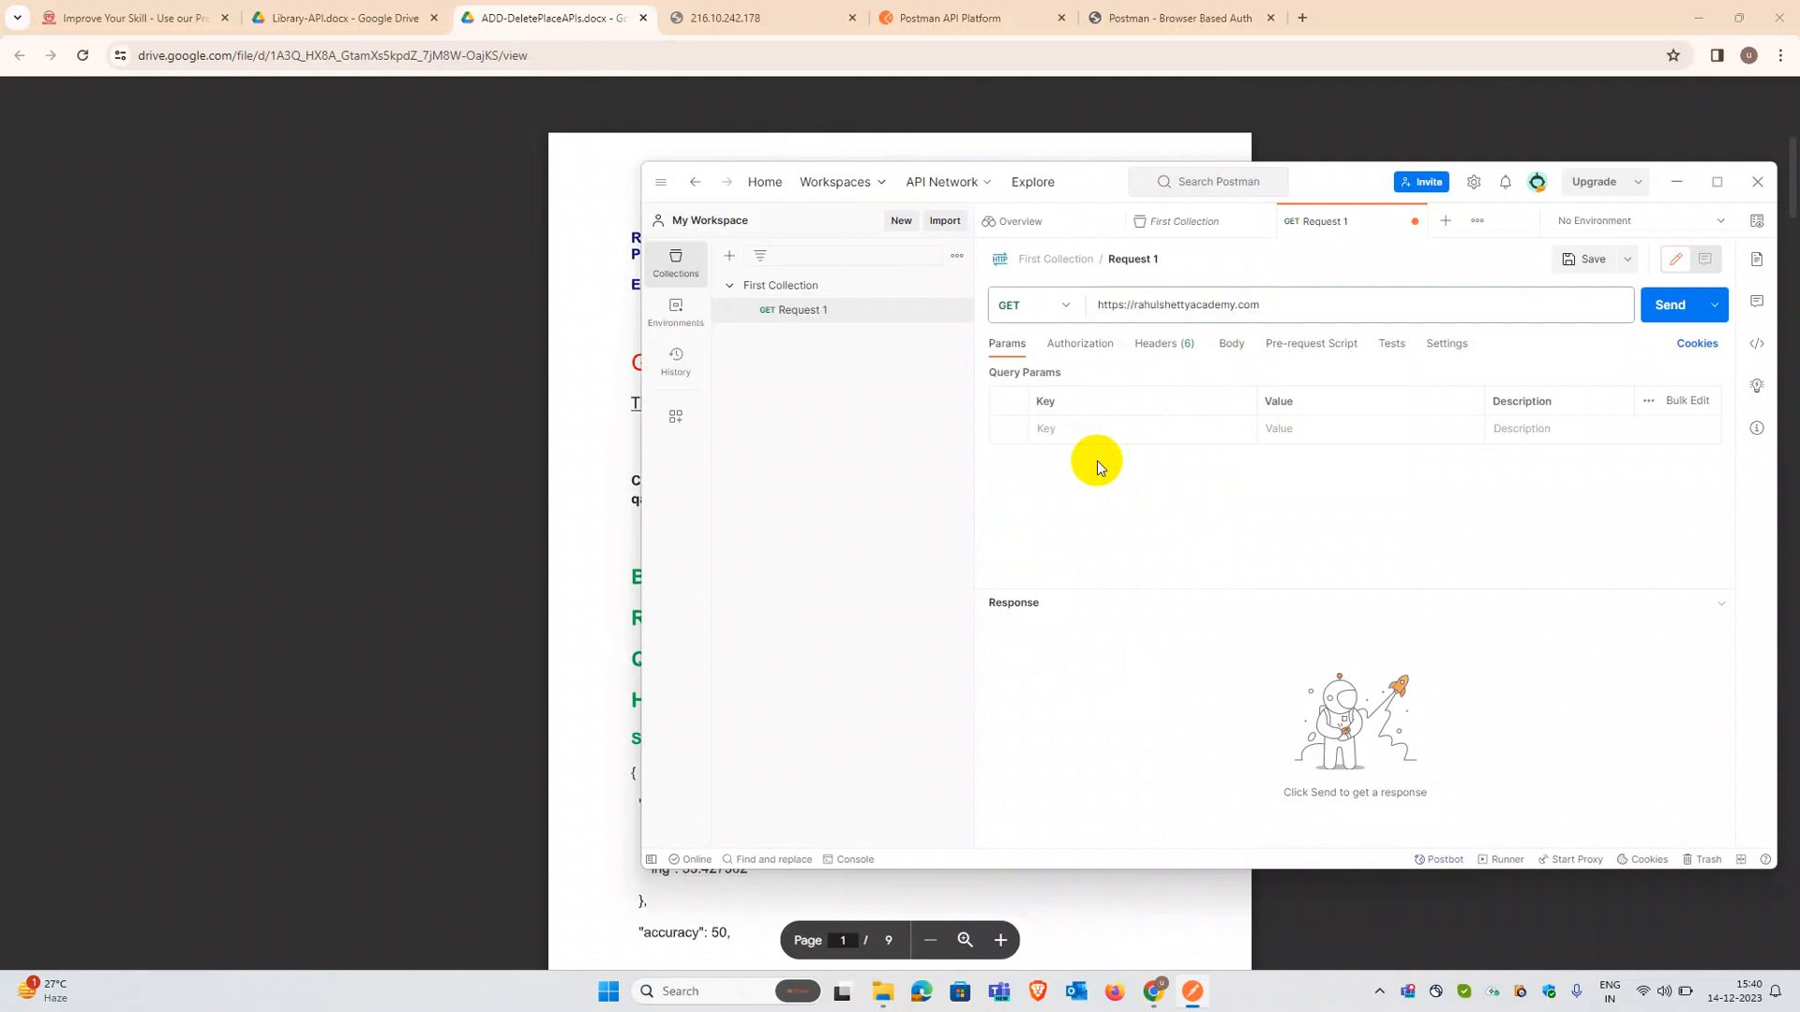
Step: Copy the resource path /maps/api/place/add/json from the API document and append it to the base URL of Request 1 in Postman
click(489, 482)
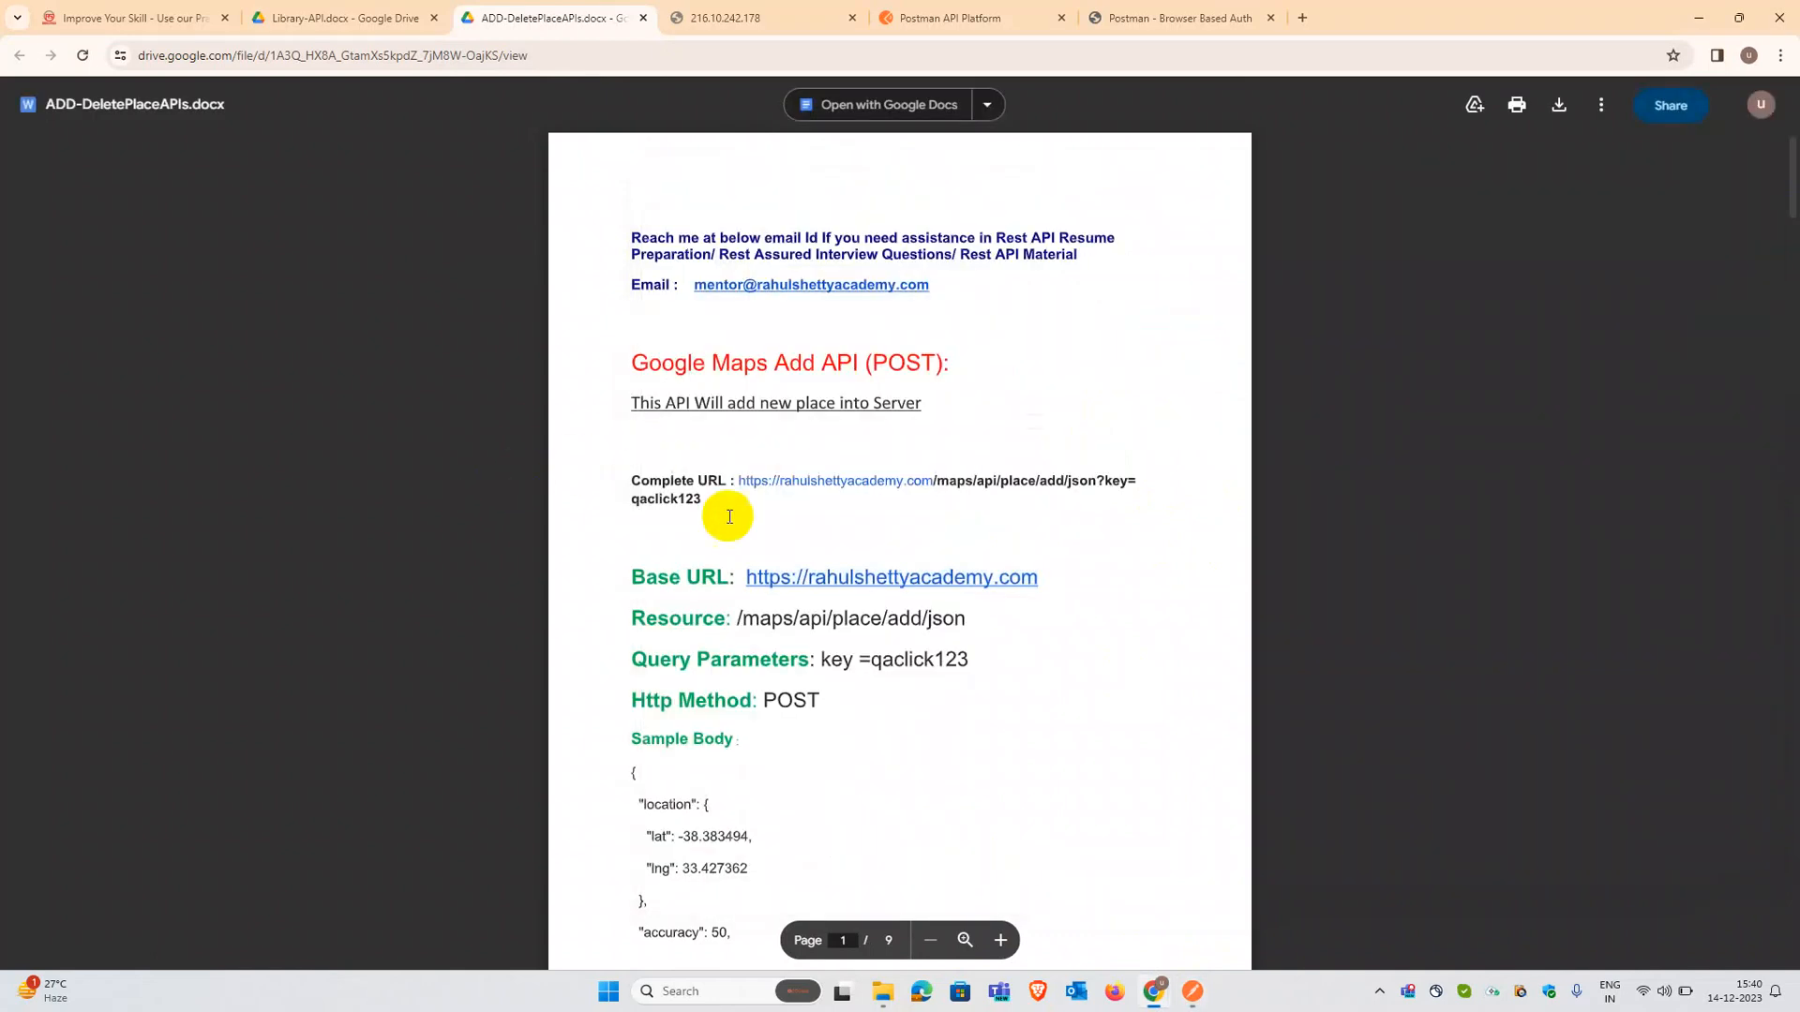
drag(737, 620, 965, 620)
key(ctrl+c)
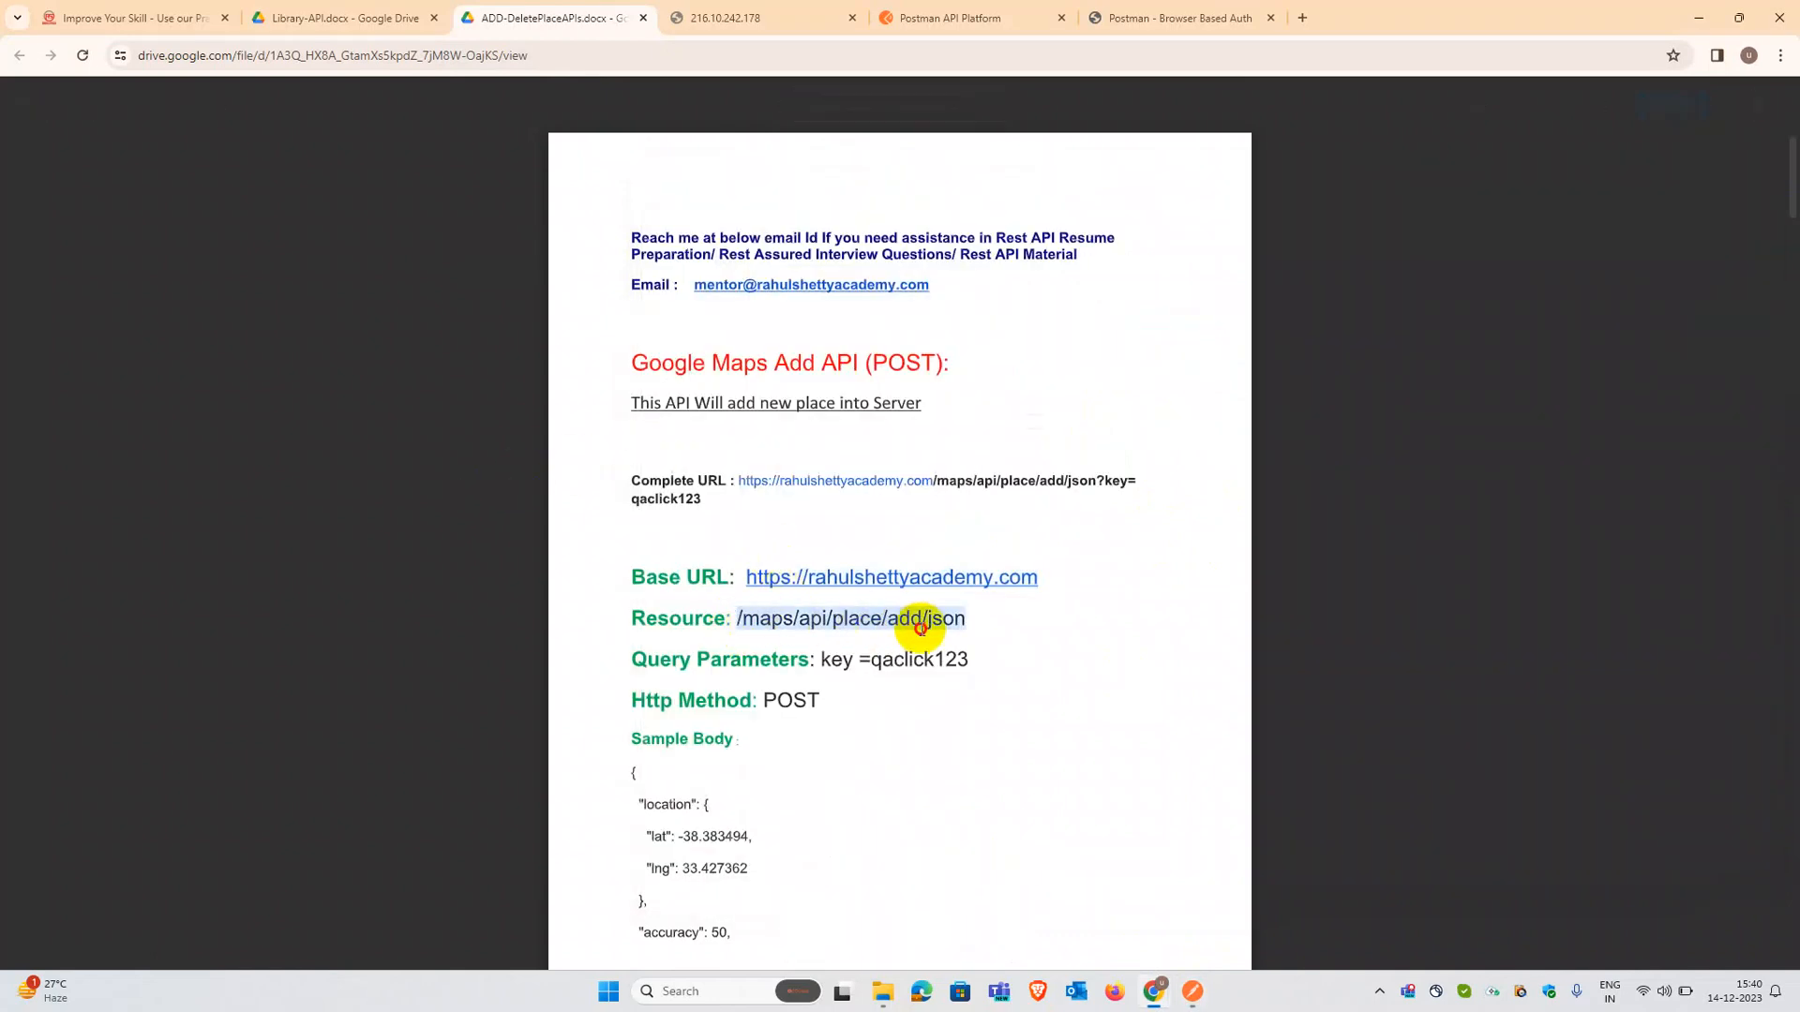
click(1191, 991)
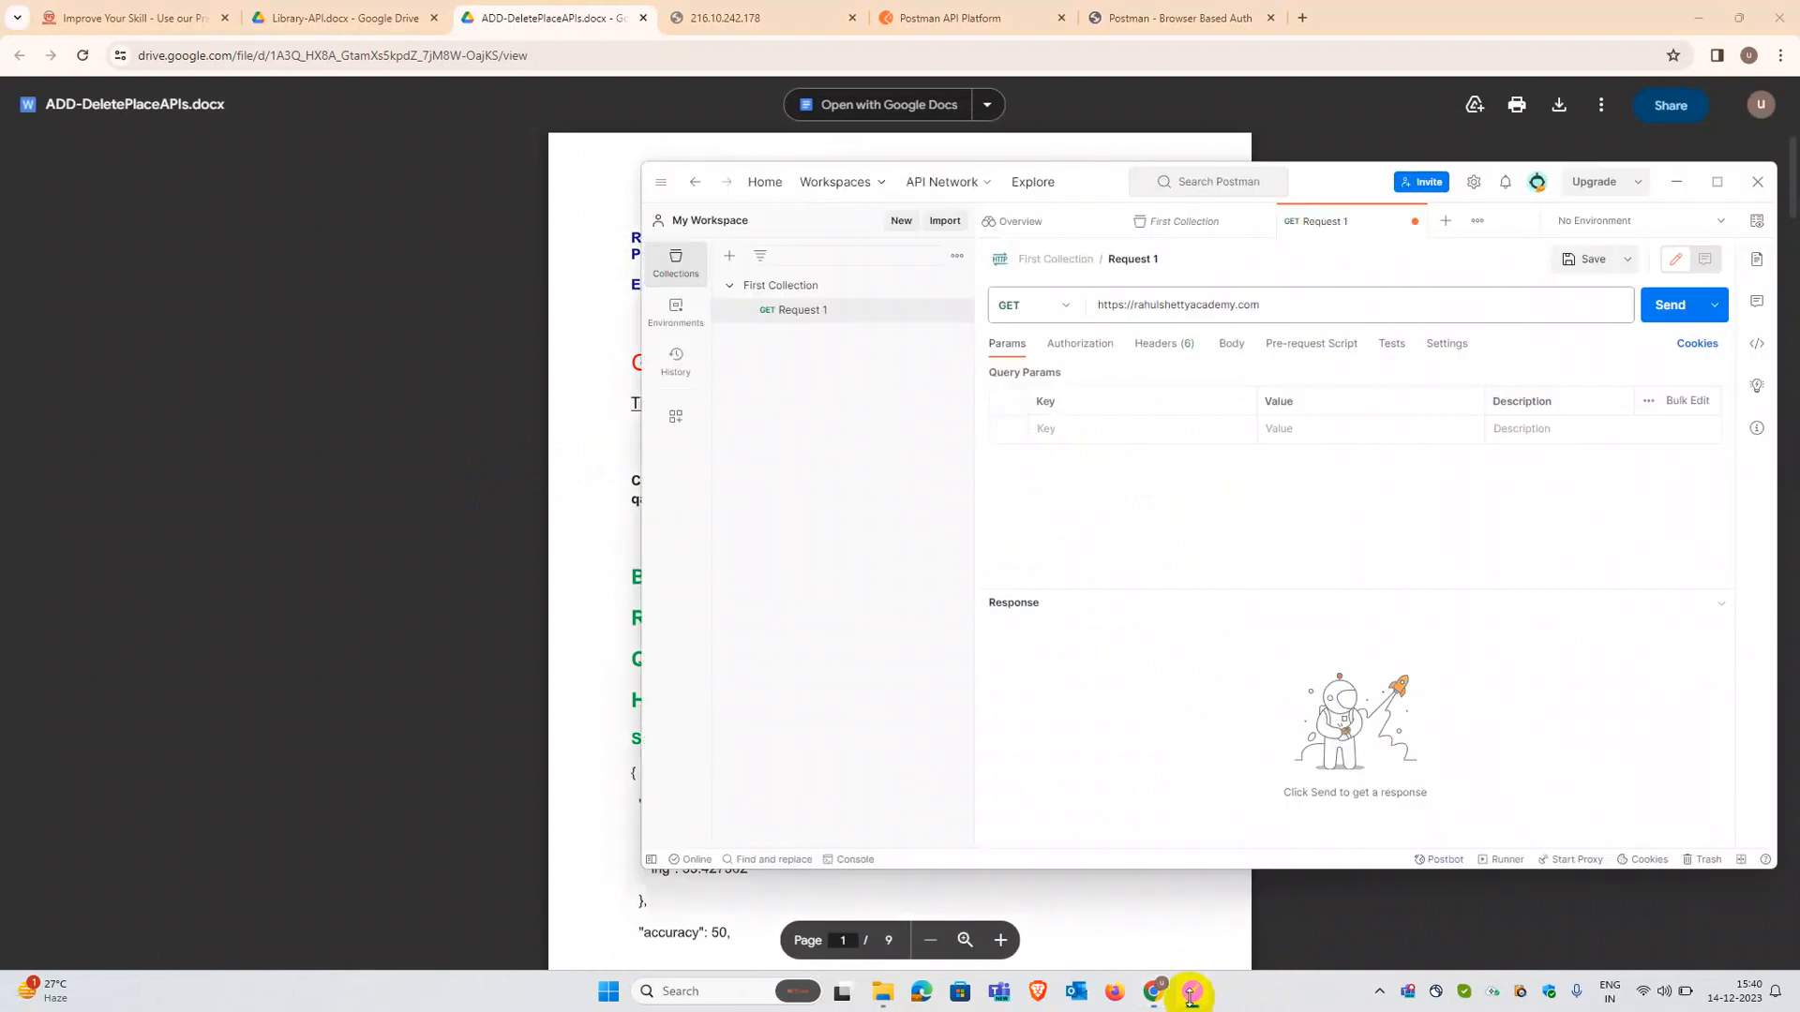
click(1344, 301)
key(ctrl+v)
click(1261, 304)
key(BackSpace)
Step: Check the HTTP method in the API document and set Request 1 to POST in Postman
click(427, 540)
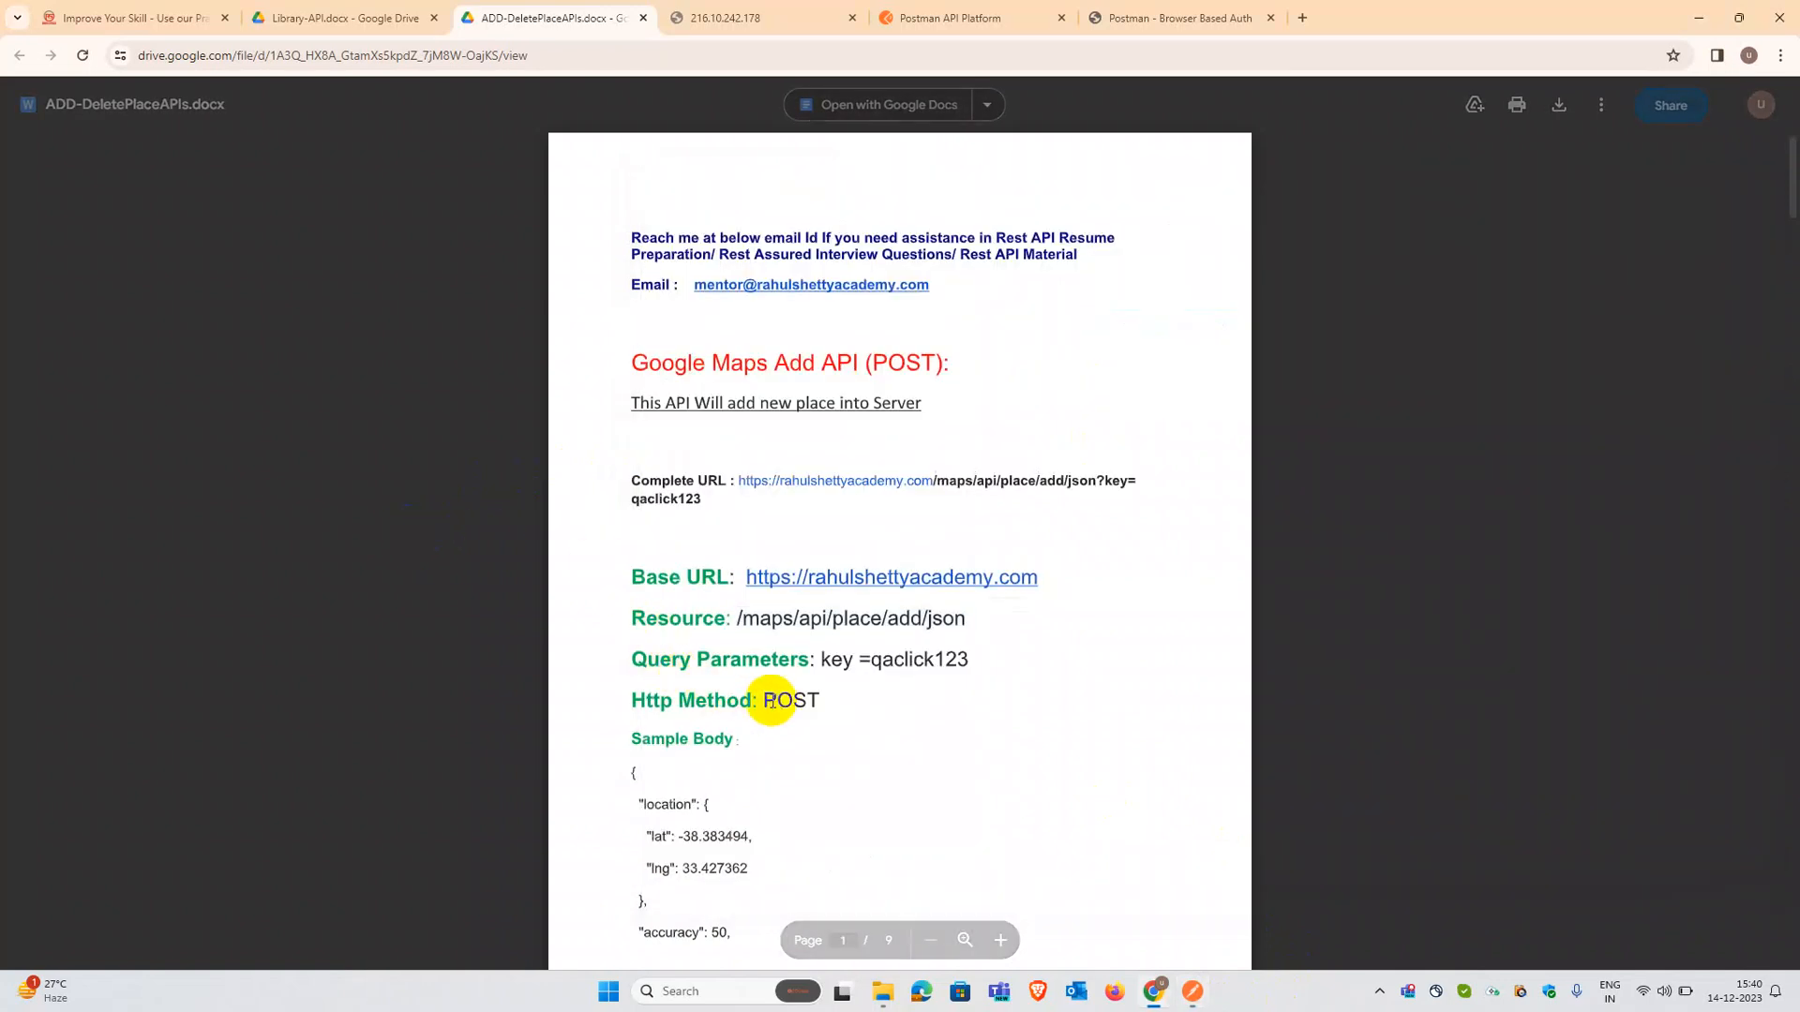
click(1193, 991)
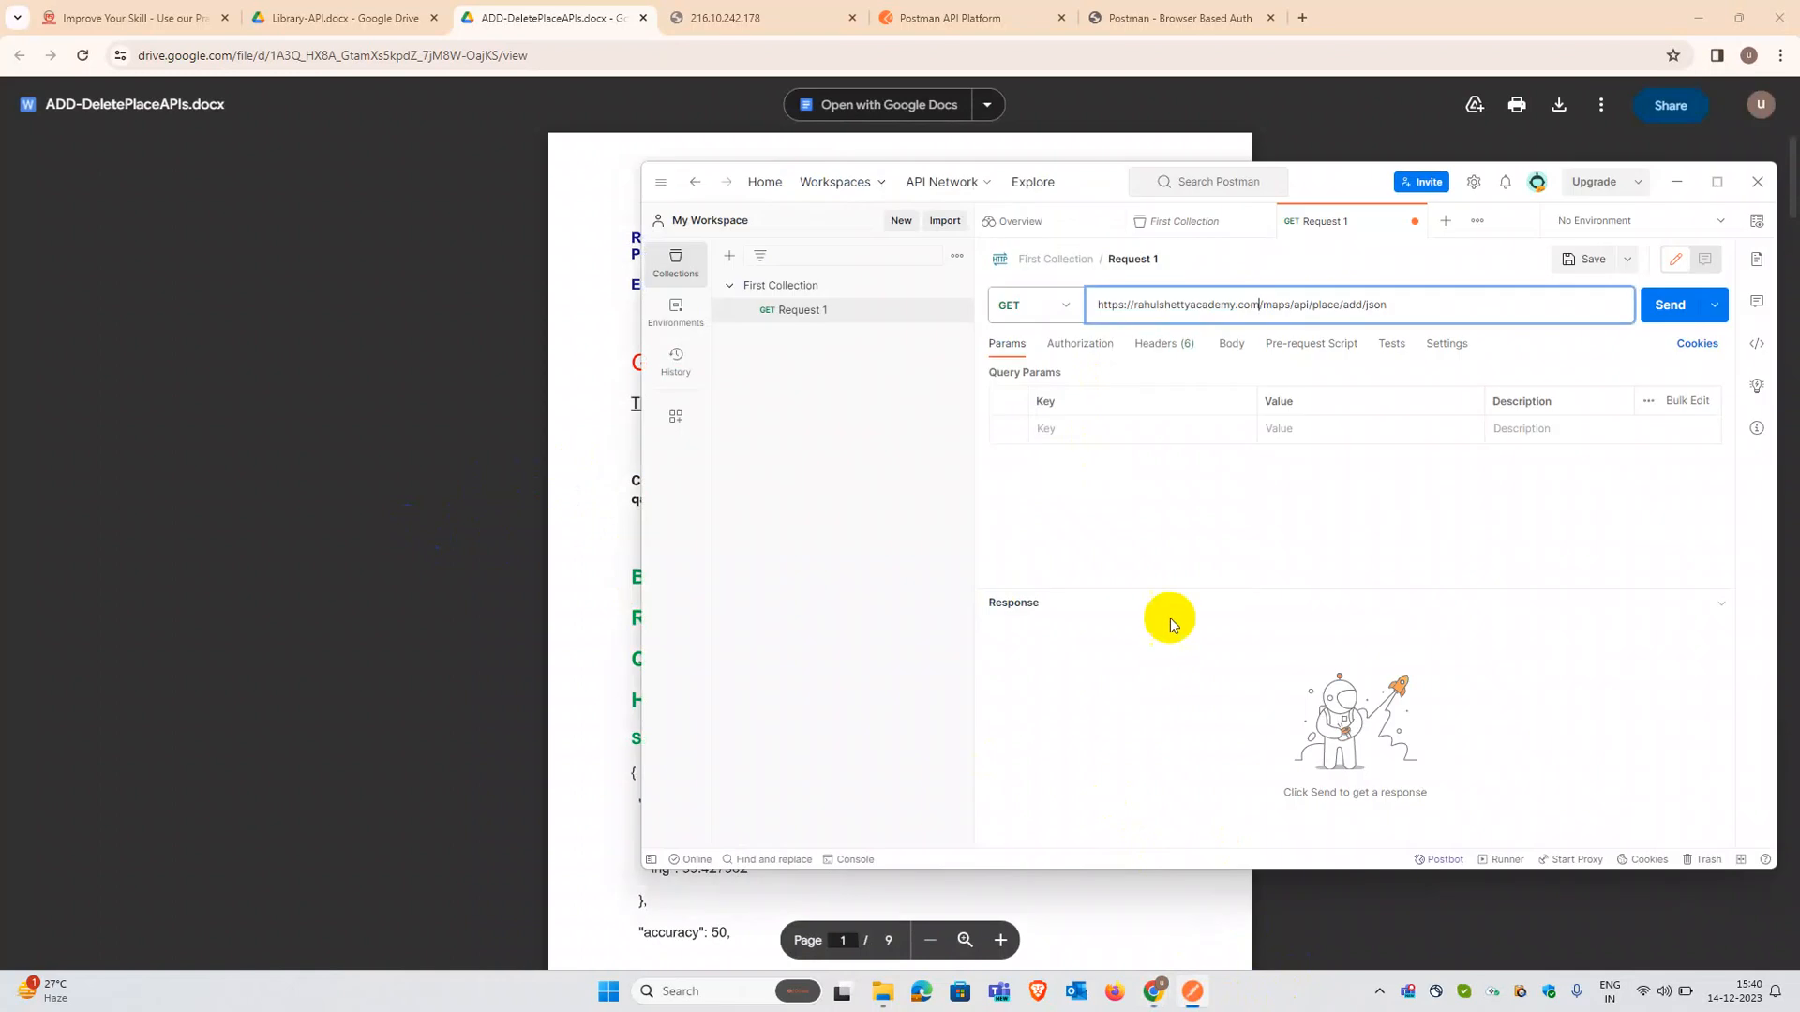
click(1066, 310)
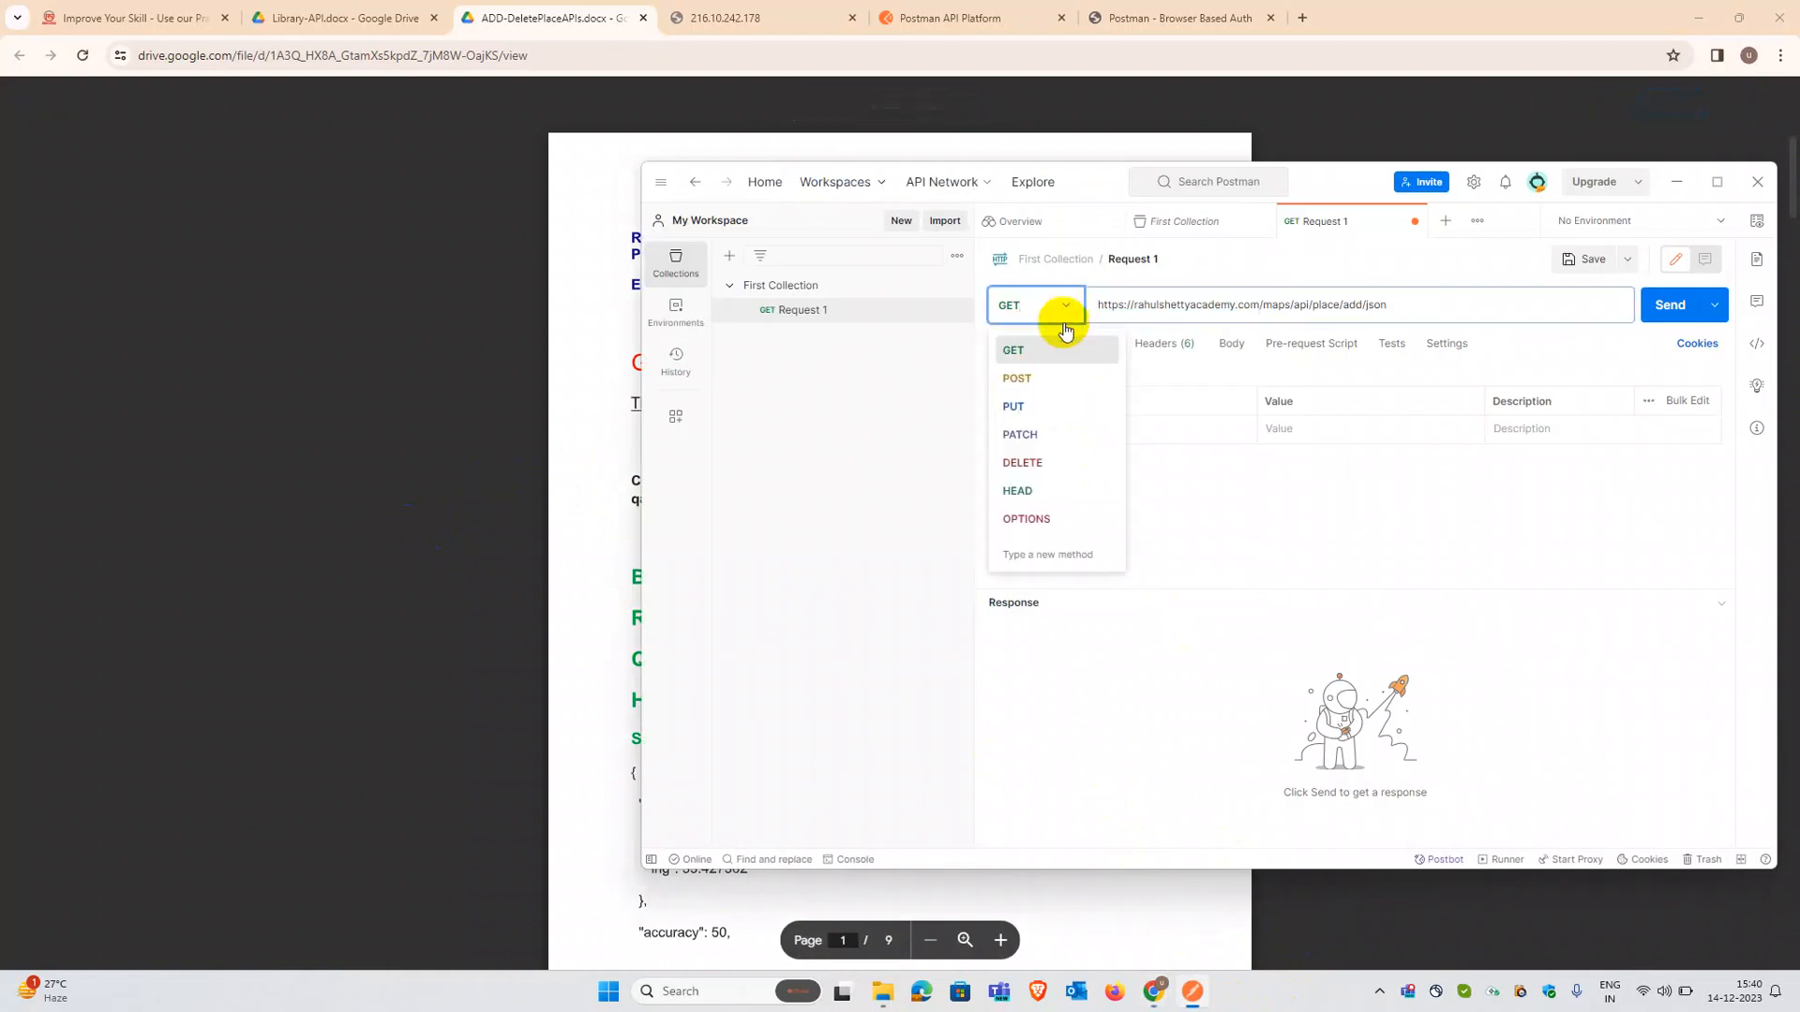
click(1043, 377)
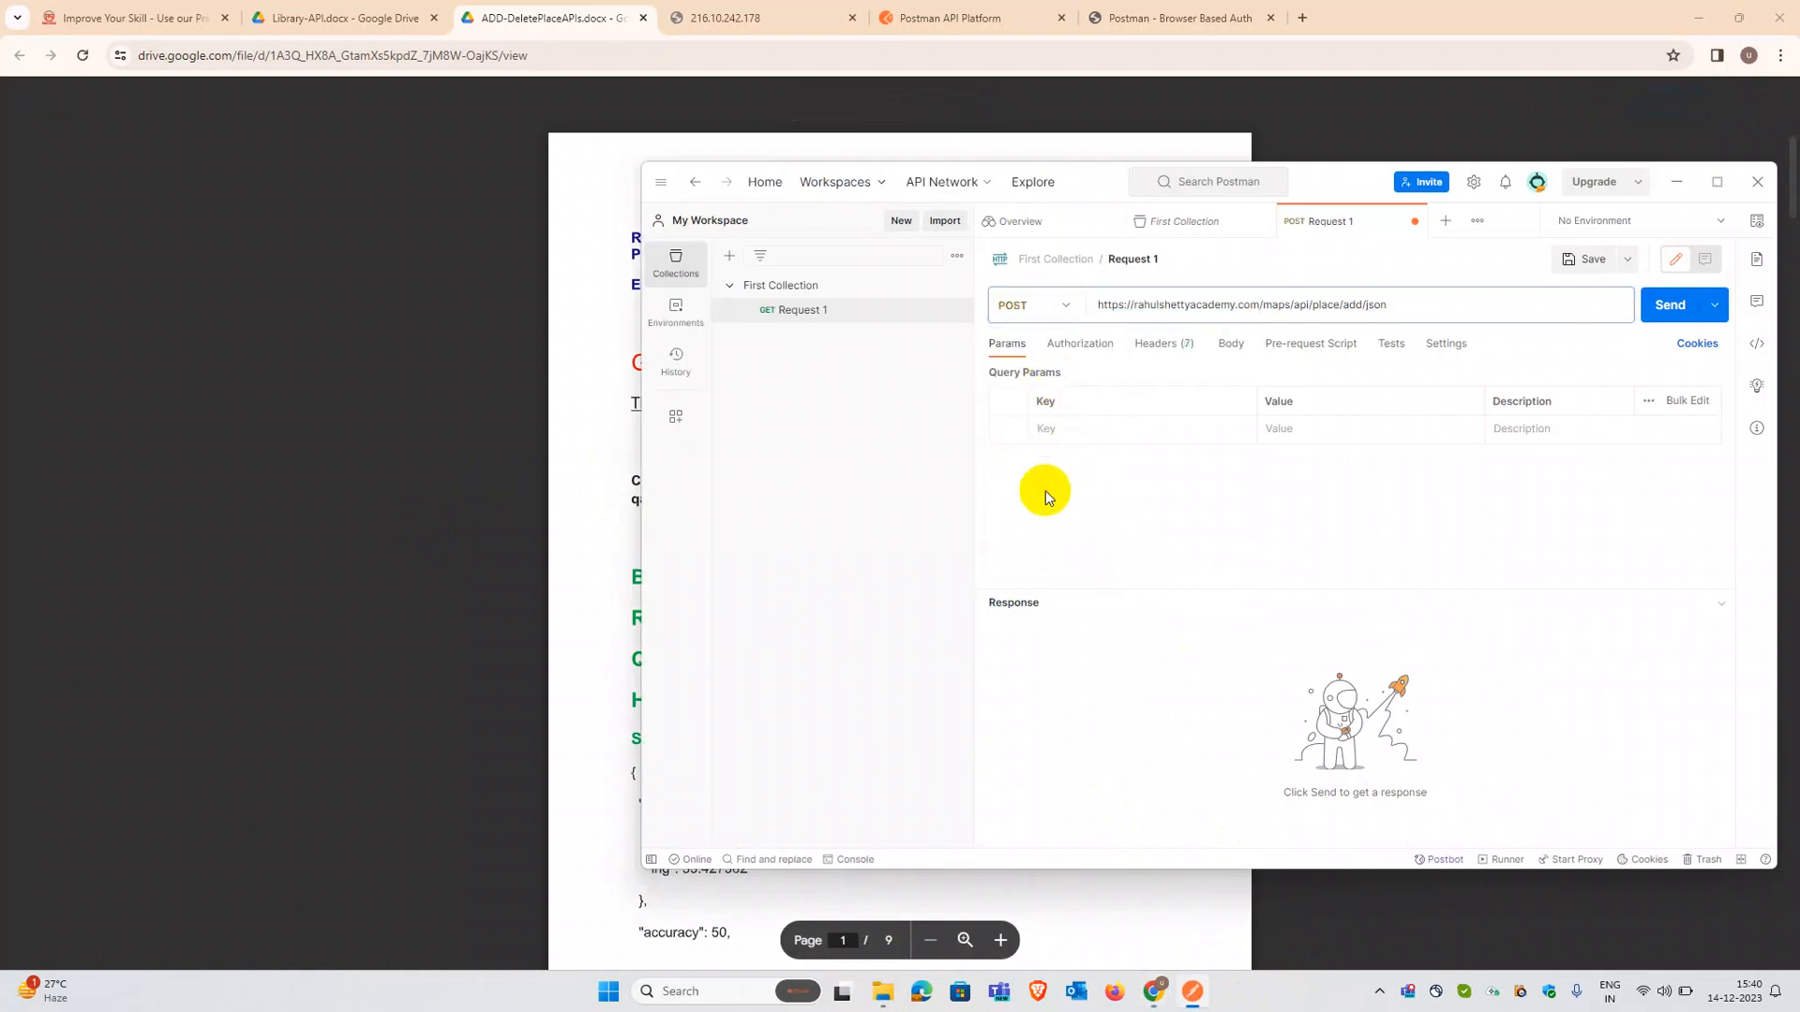
Step: Add a query parameter to Request 1 in Postman with the name key and the API key value given in the API document
drag(1318, 185, 1381, 186)
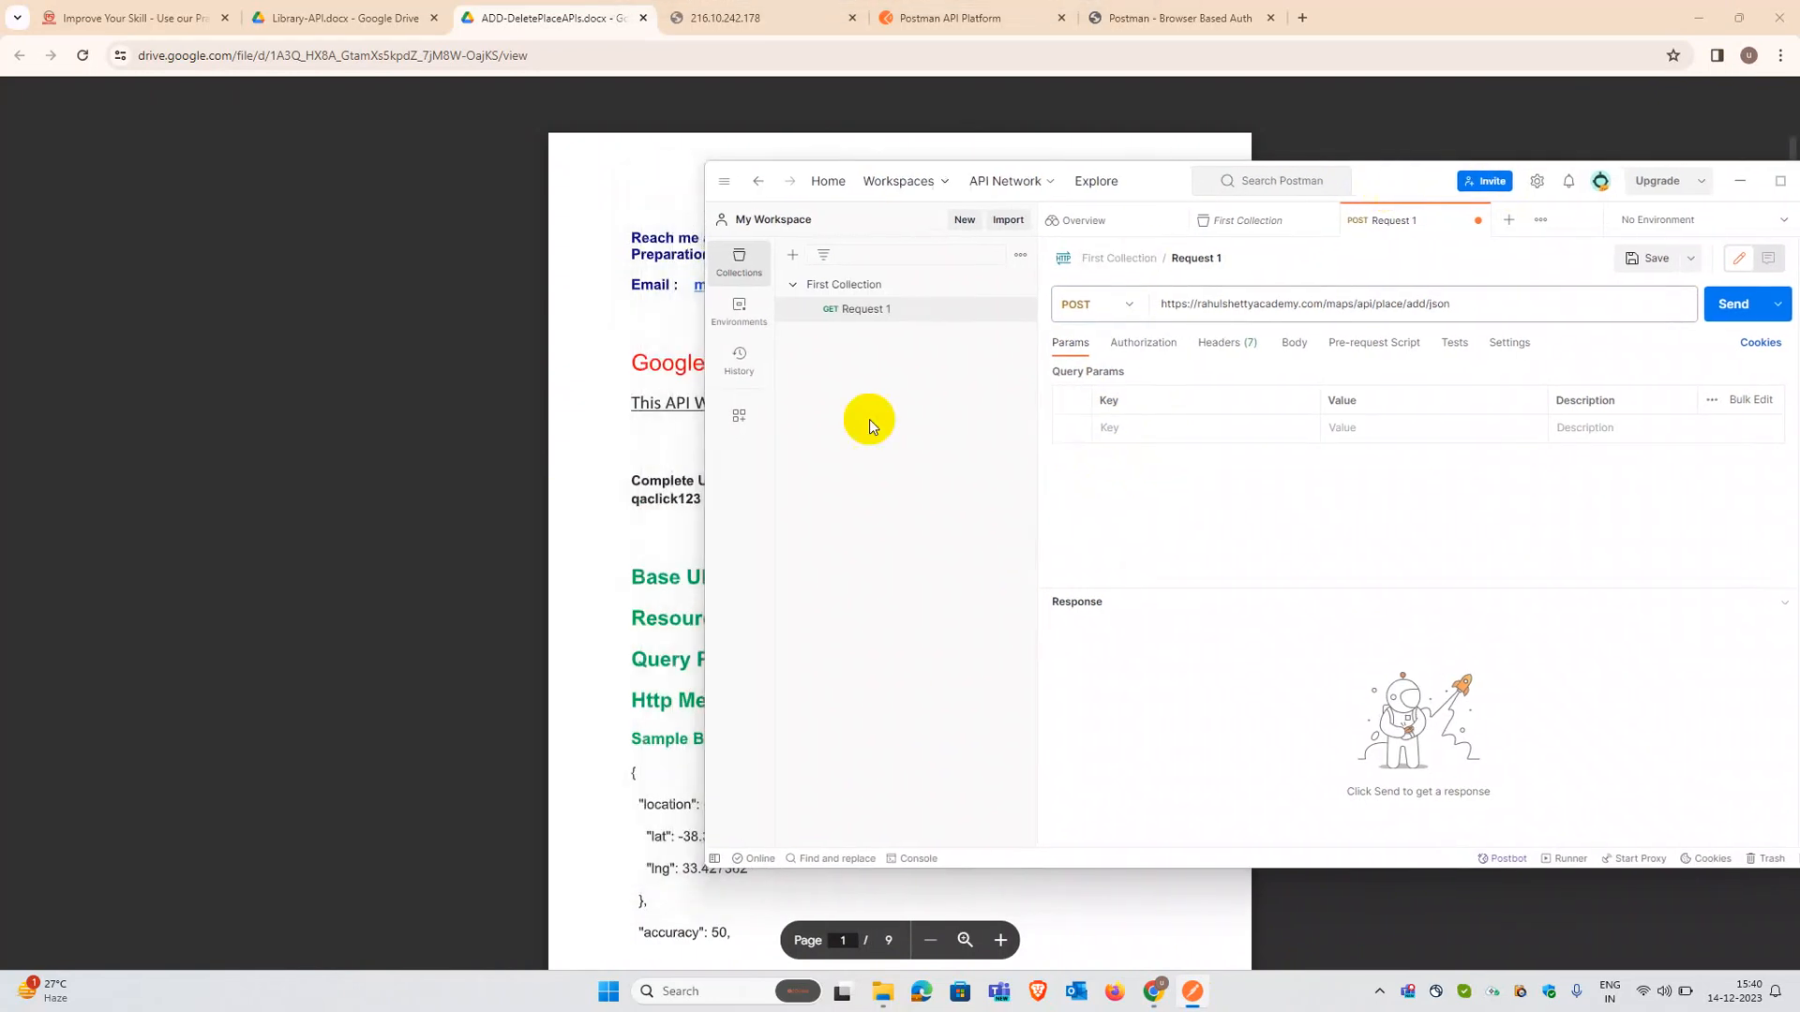
click(603, 528)
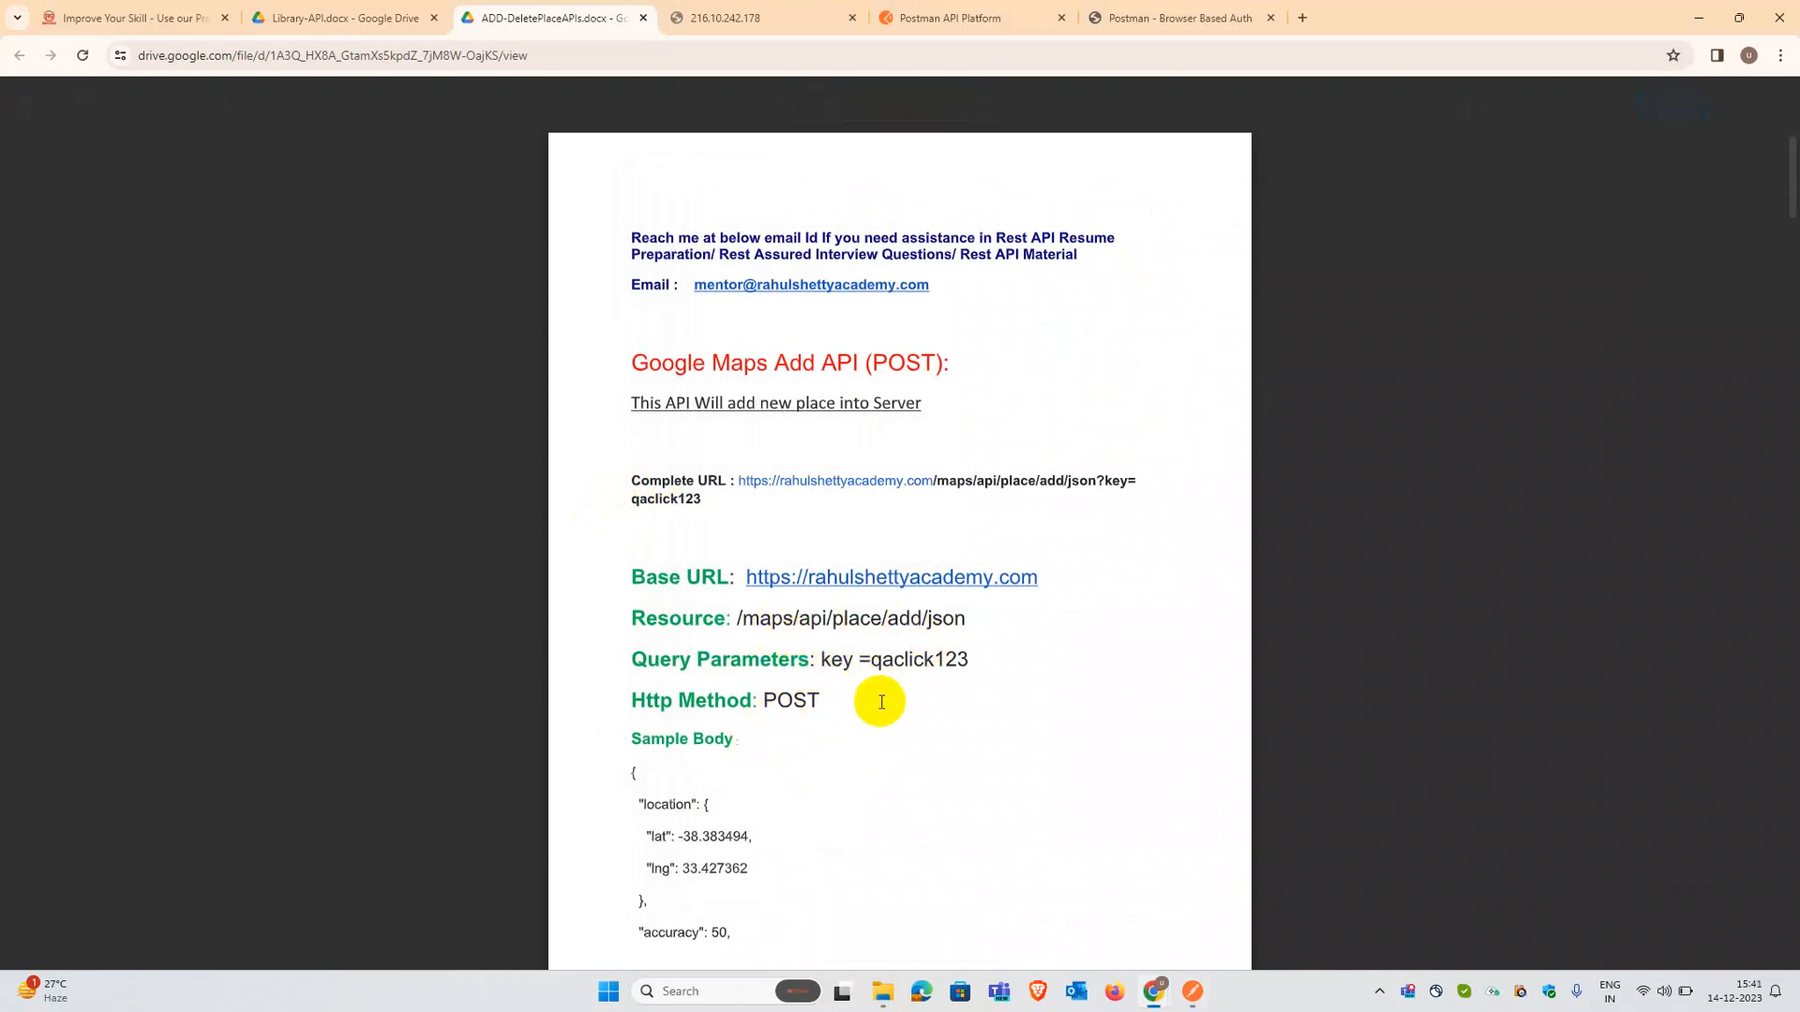
click(1191, 991)
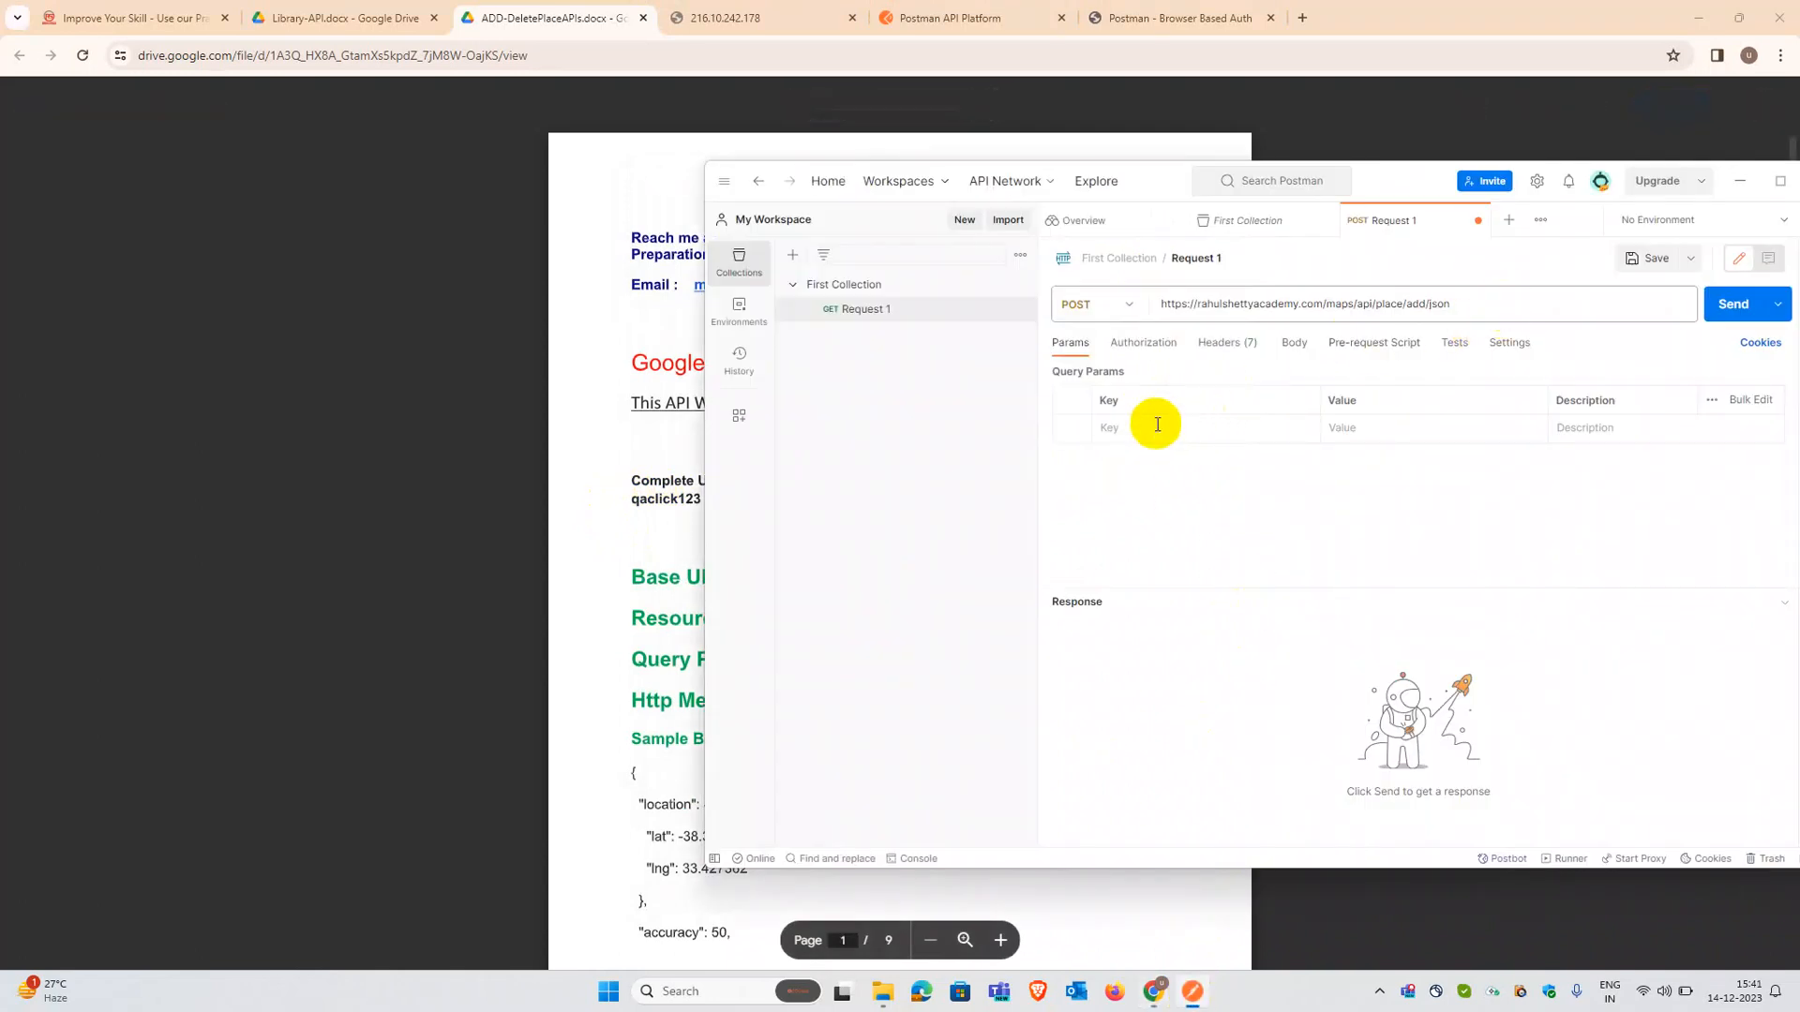
click(608, 630)
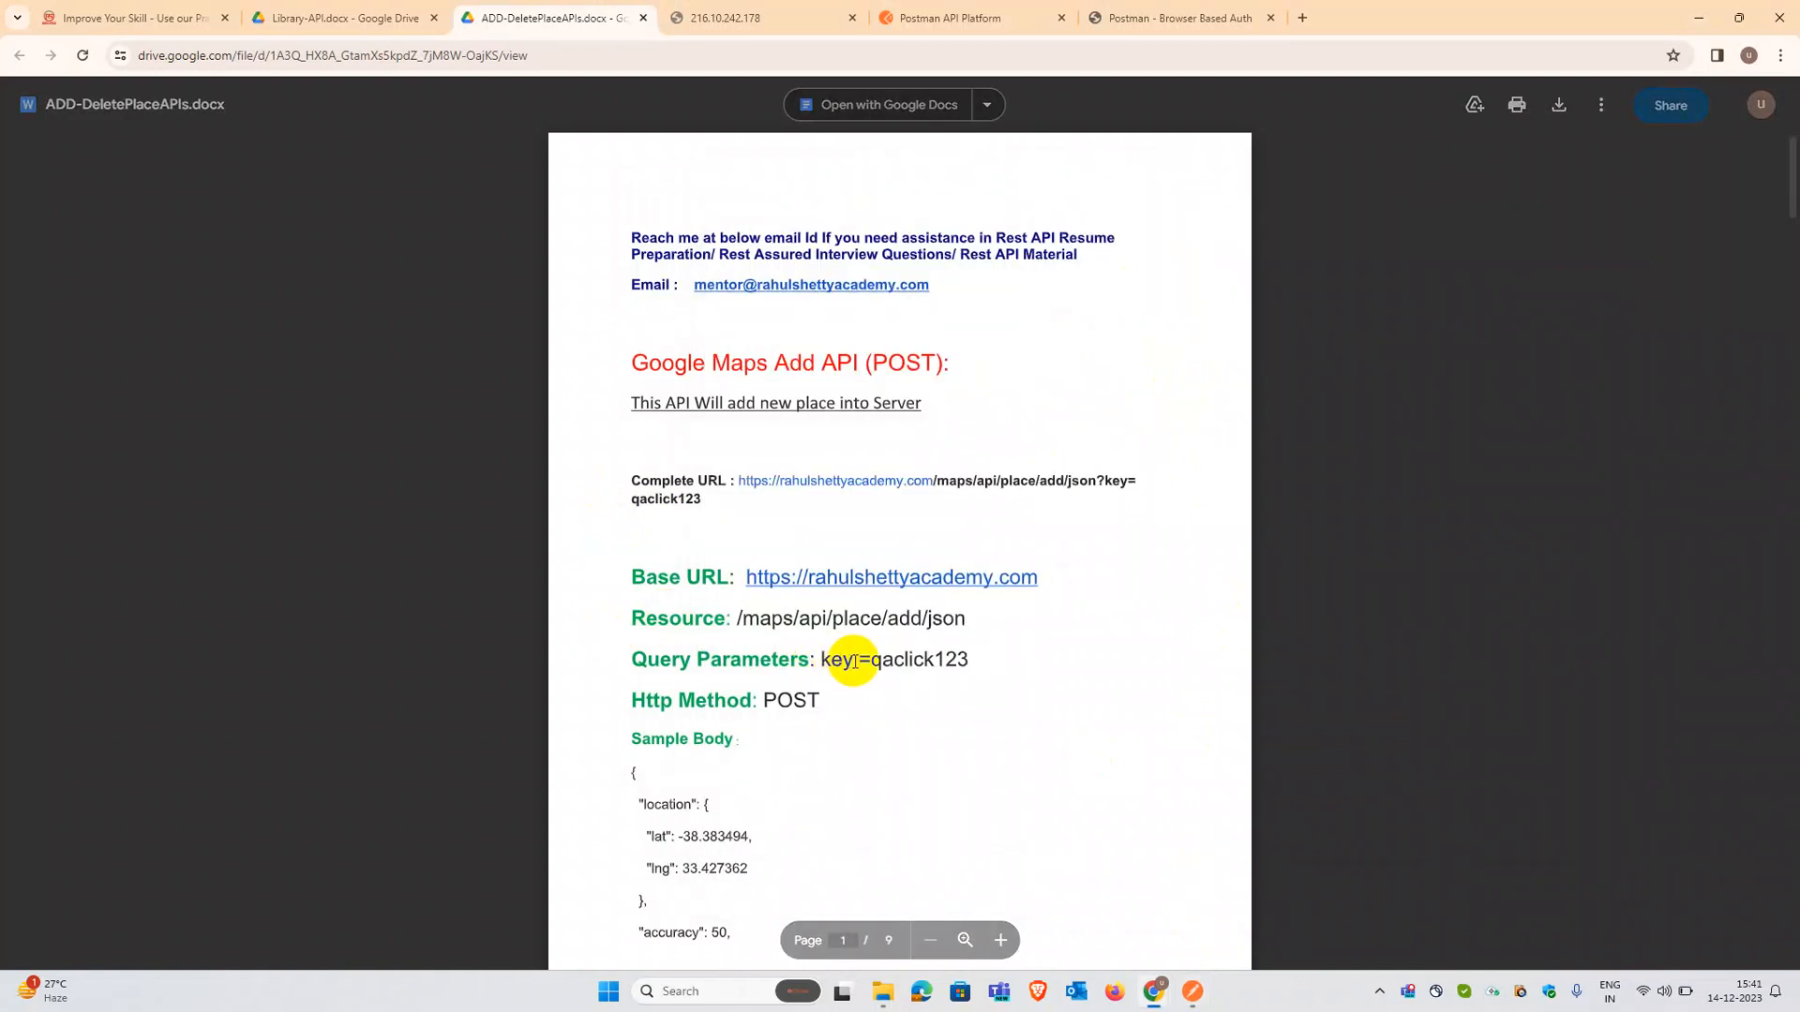
drag(872, 663, 968, 661)
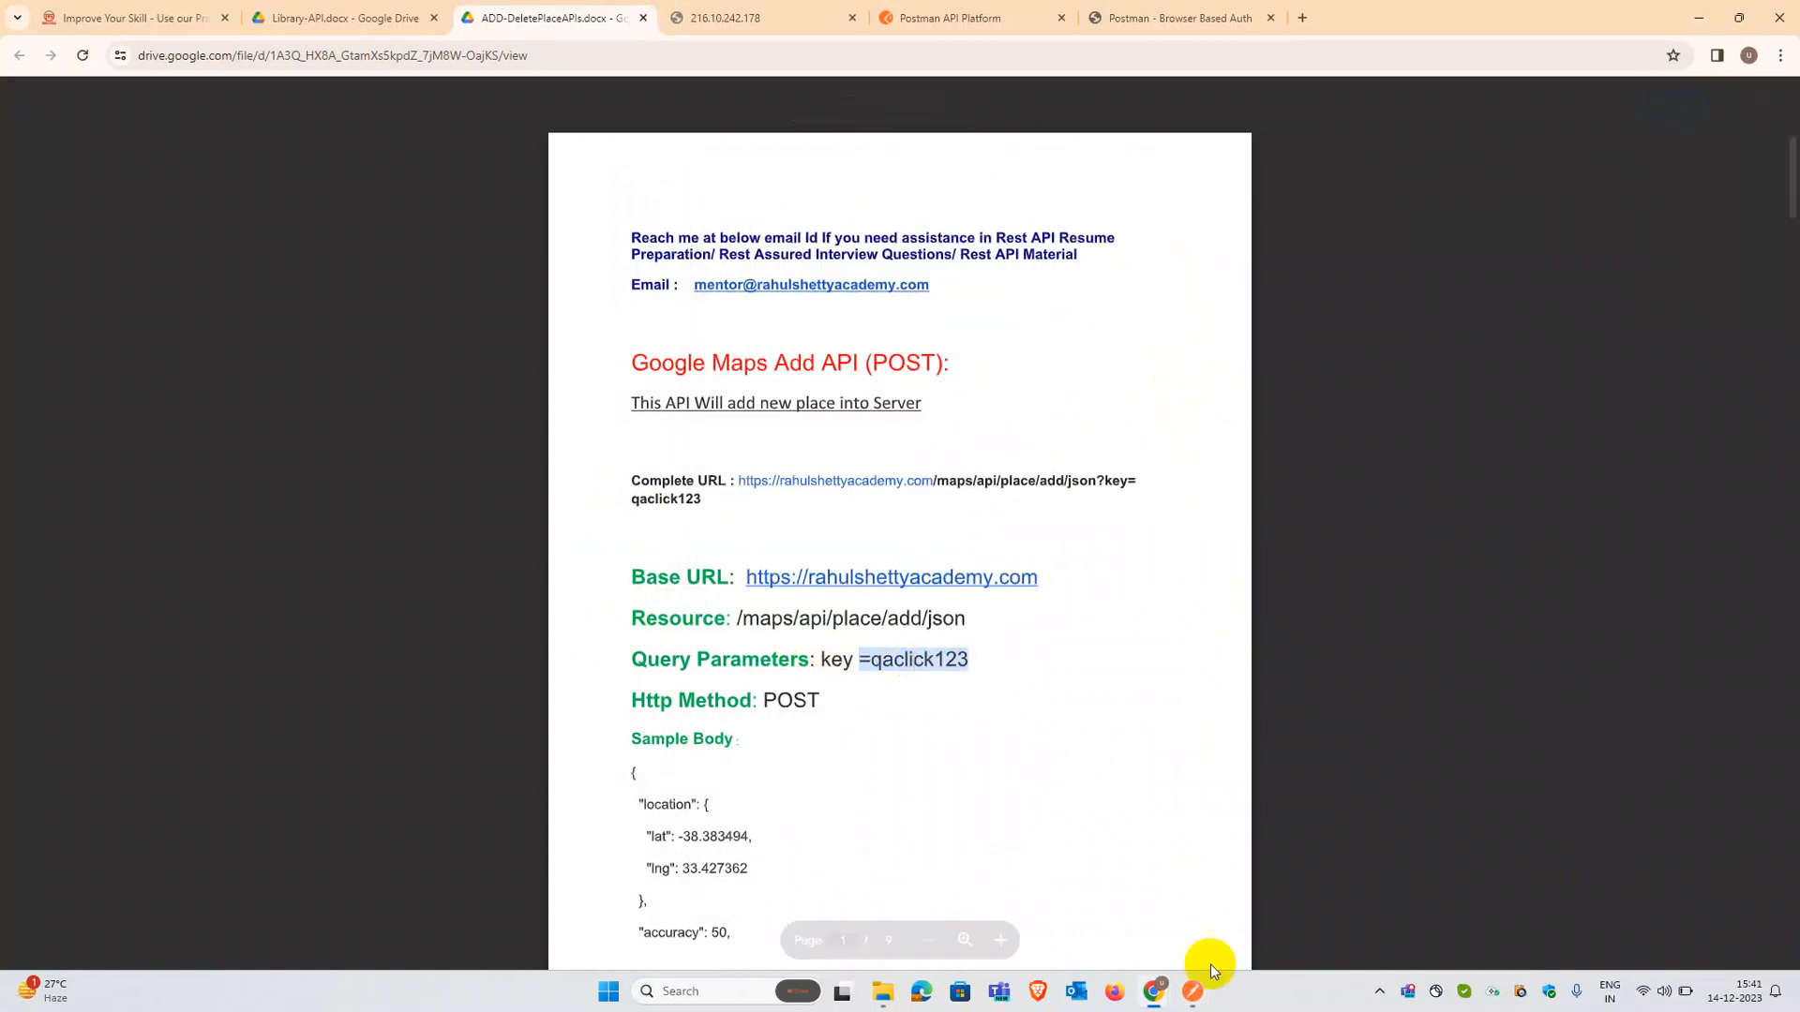
click(1192, 991)
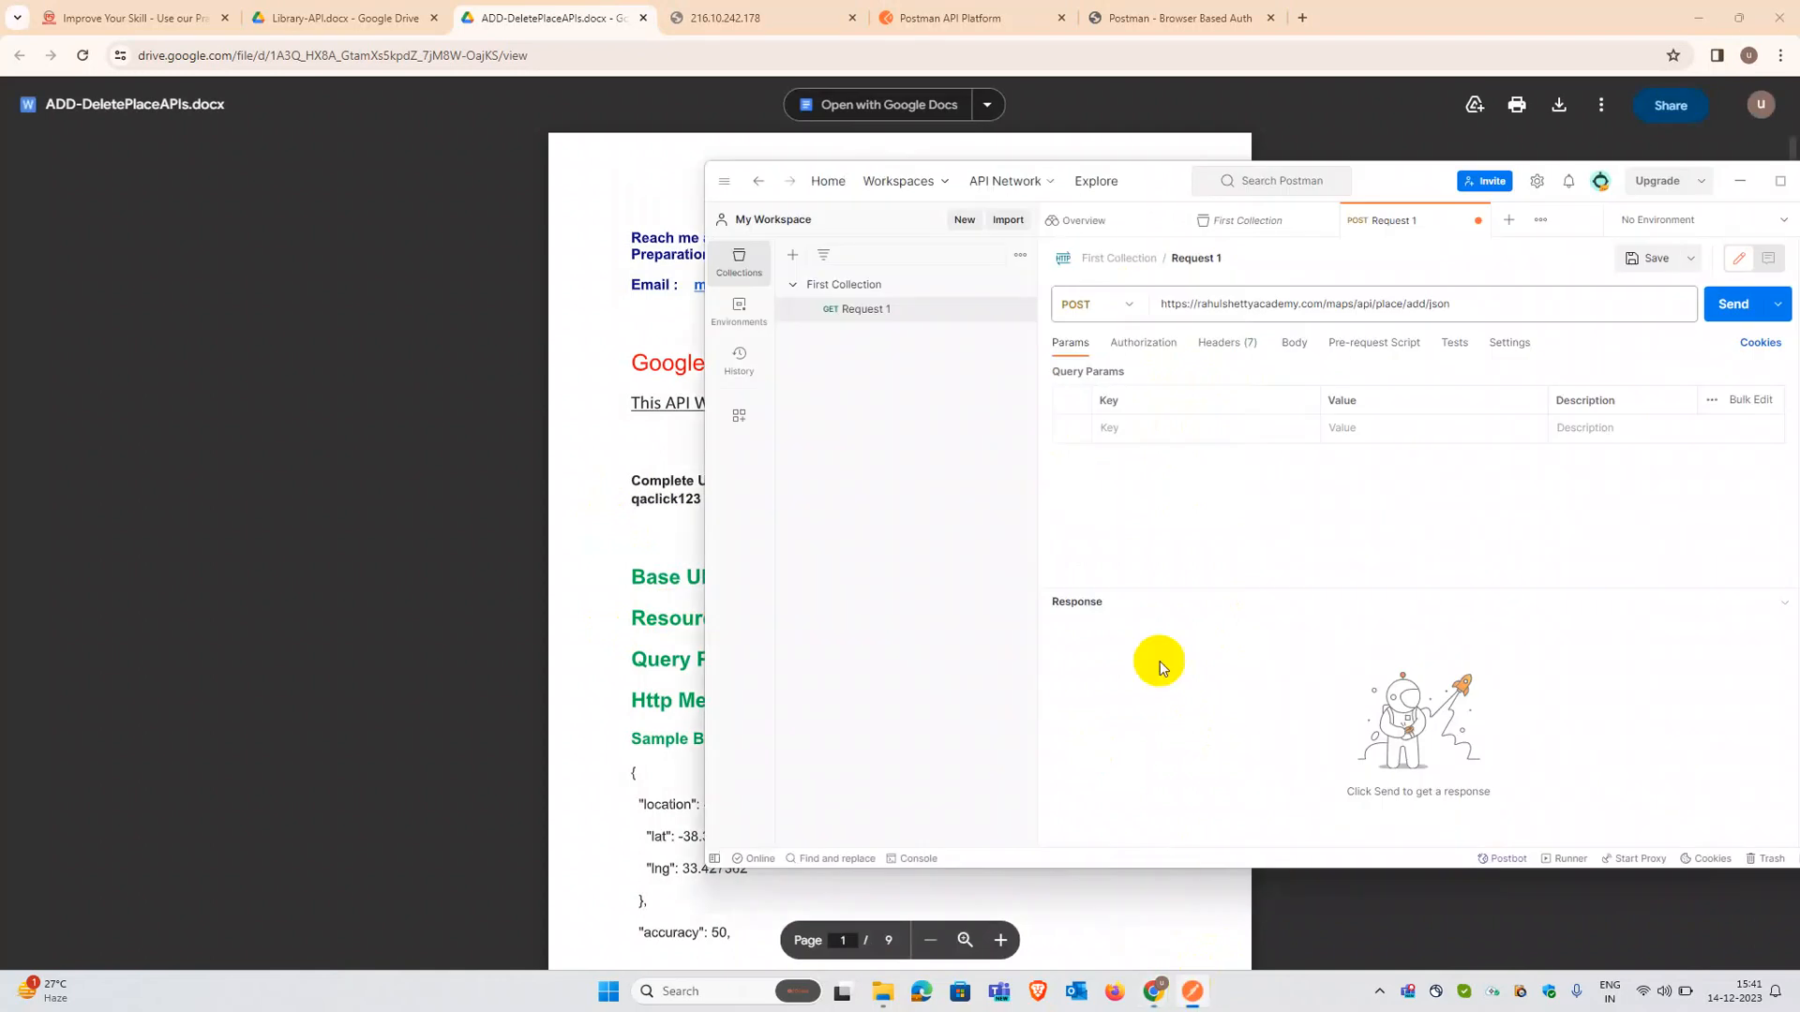
click(1136, 427)
text(key)
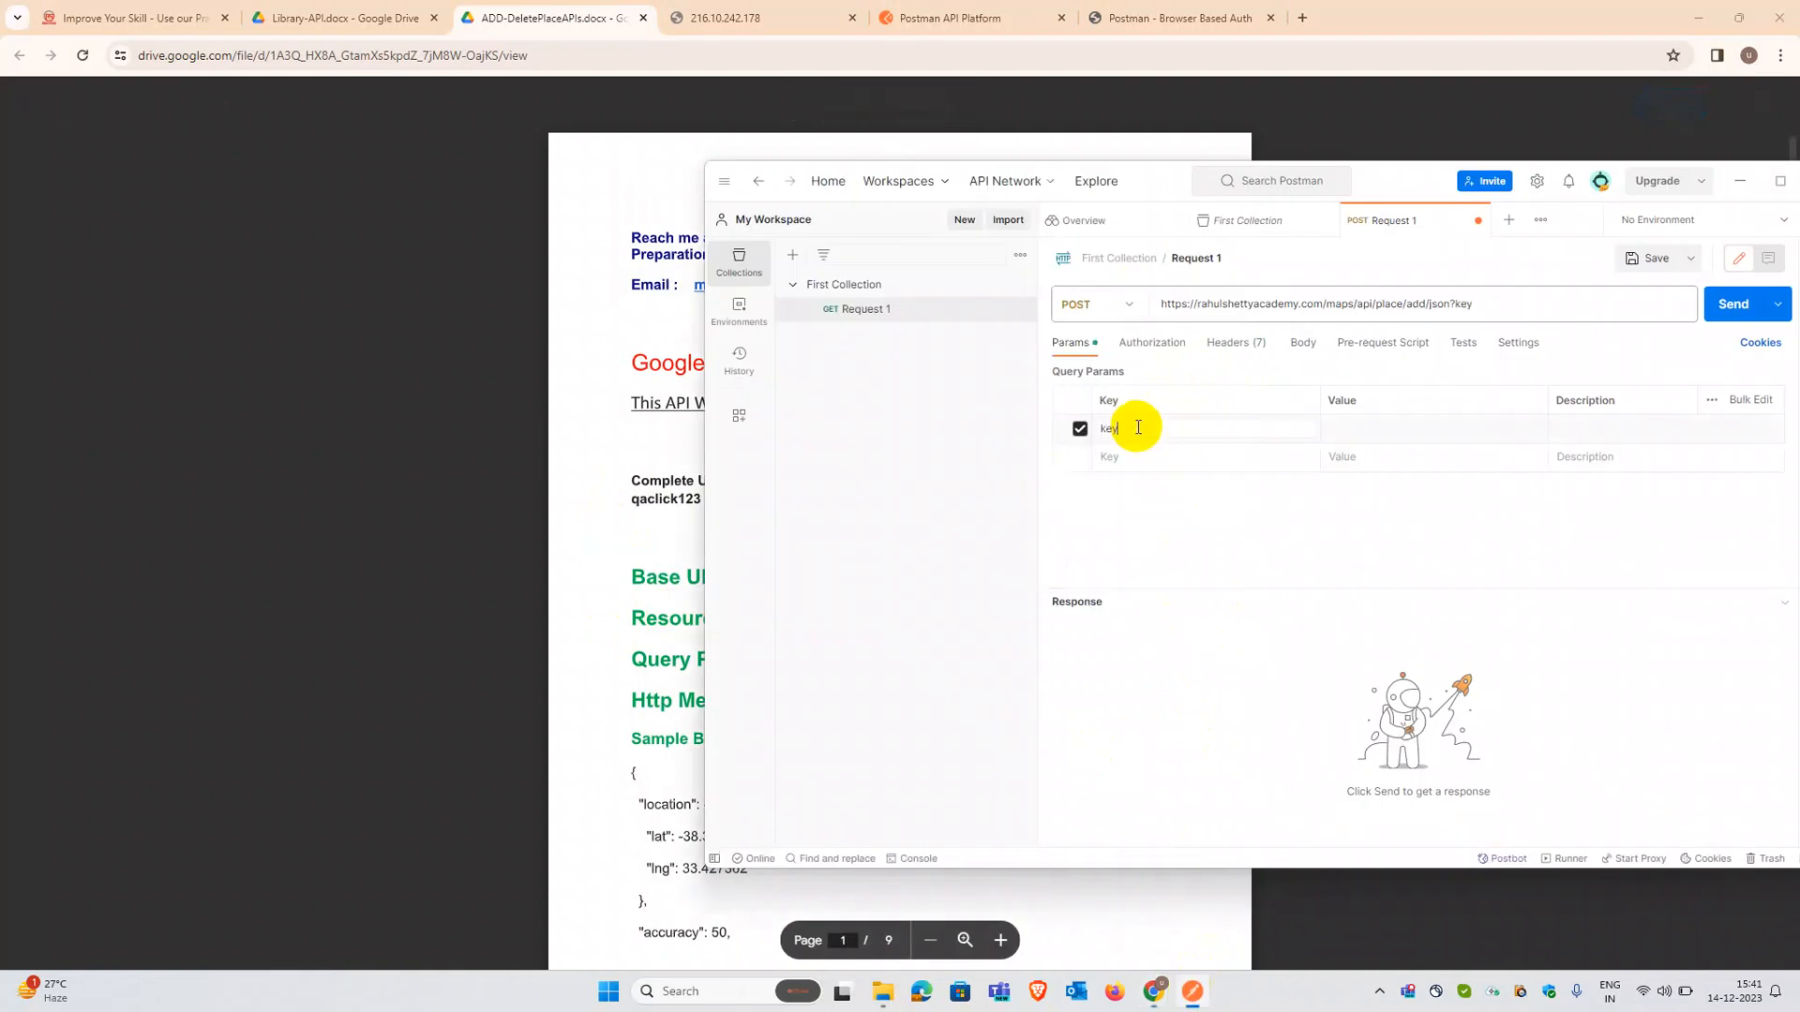
click(1361, 427)
text(qaclick123)
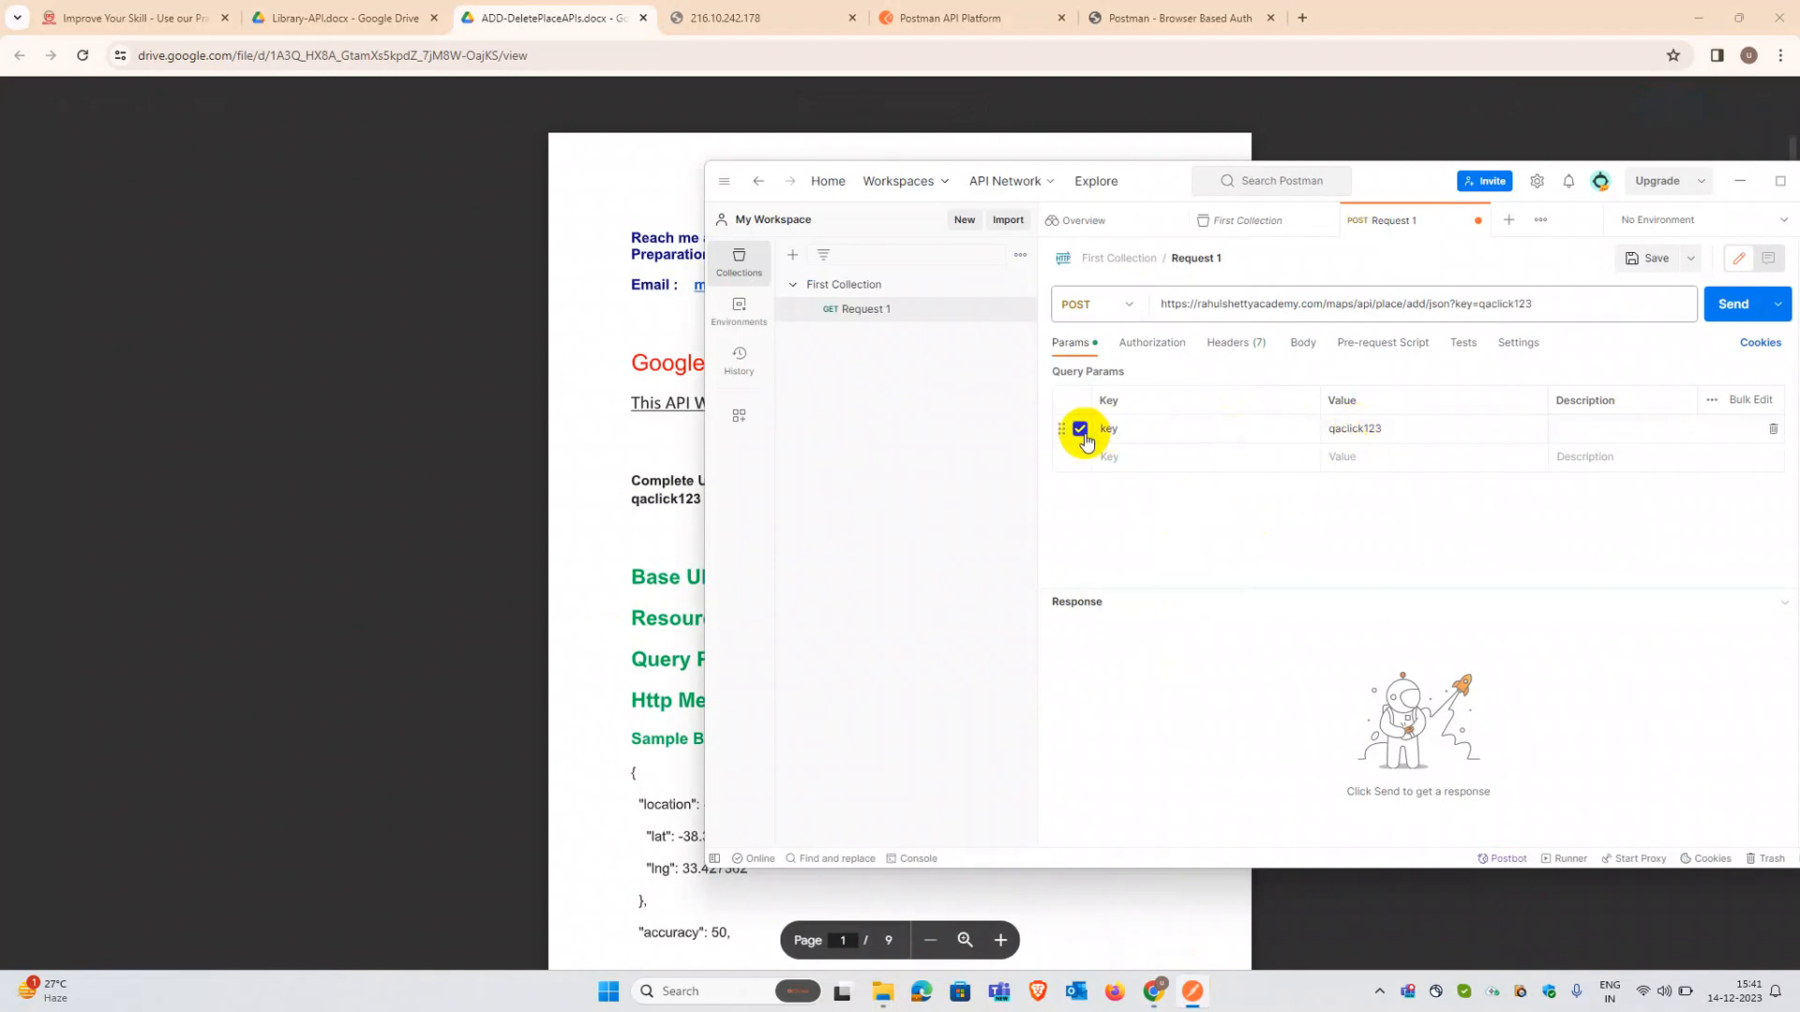
click(1451, 304)
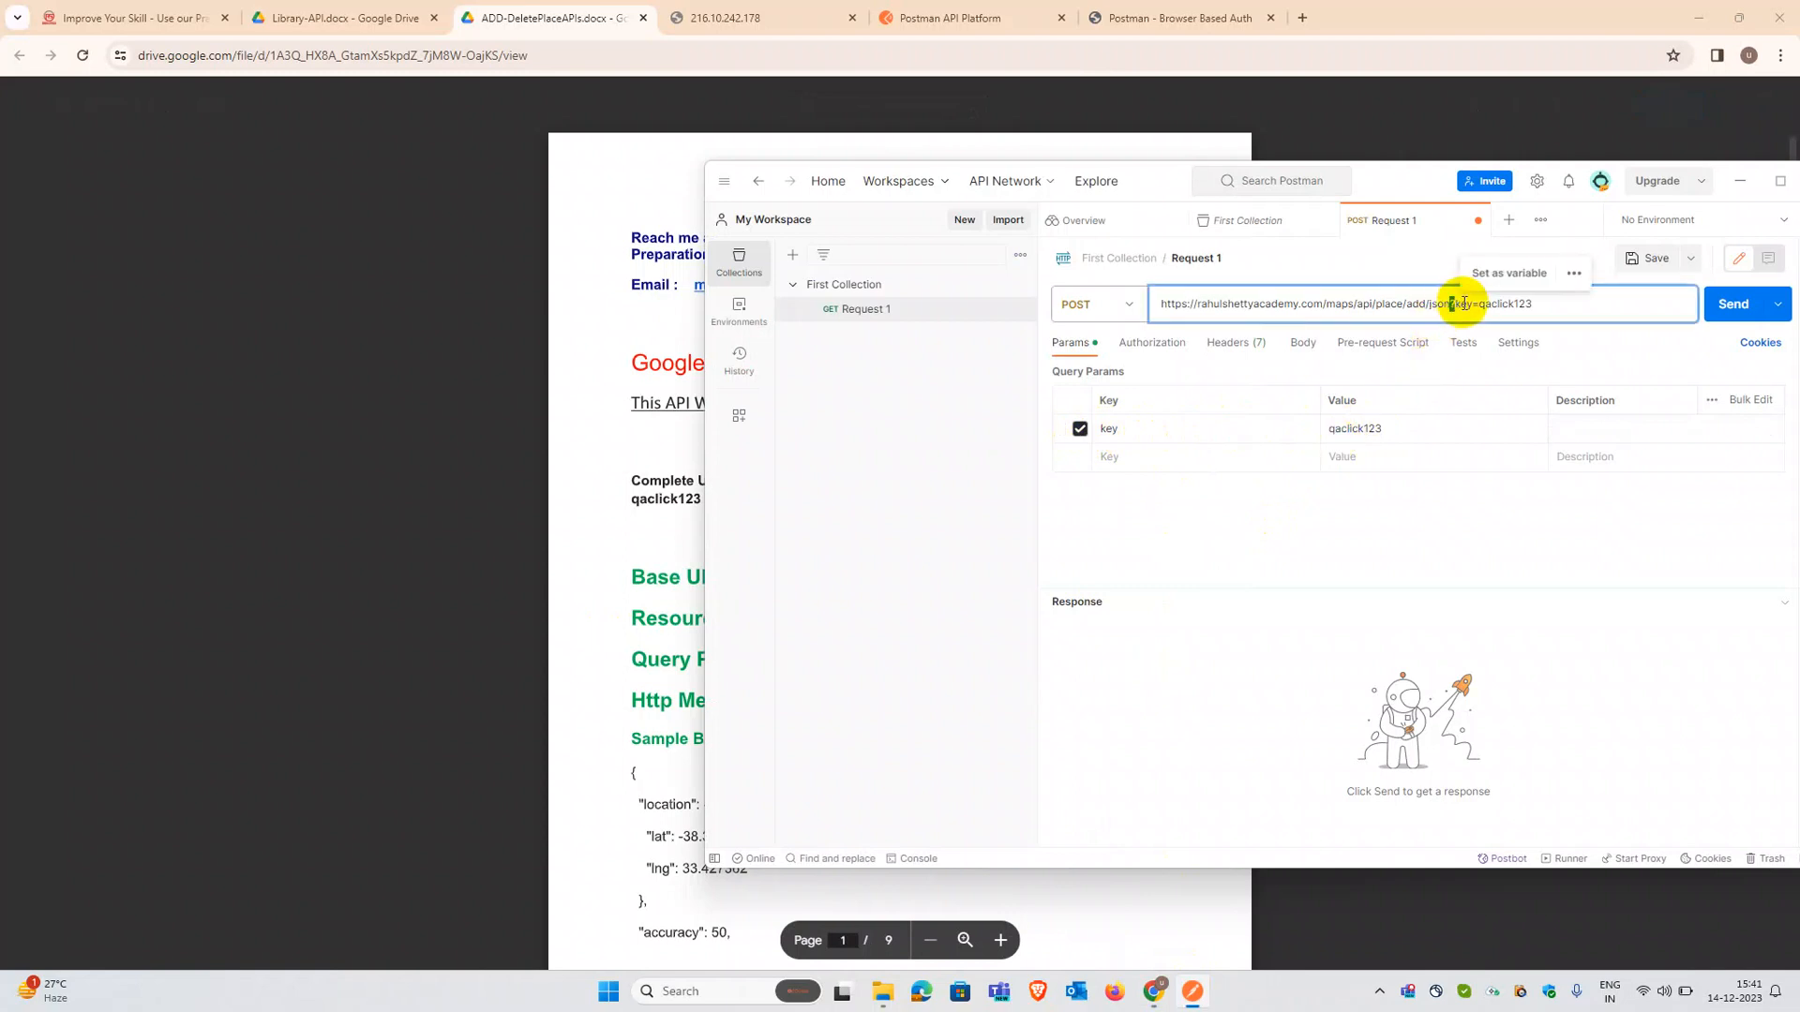
drag(1454, 304, 1538, 302)
Step: Find the Sample Body in the API document in Chrome and set the body type of Request 1 in Postman to raw JSON
click(590, 591)
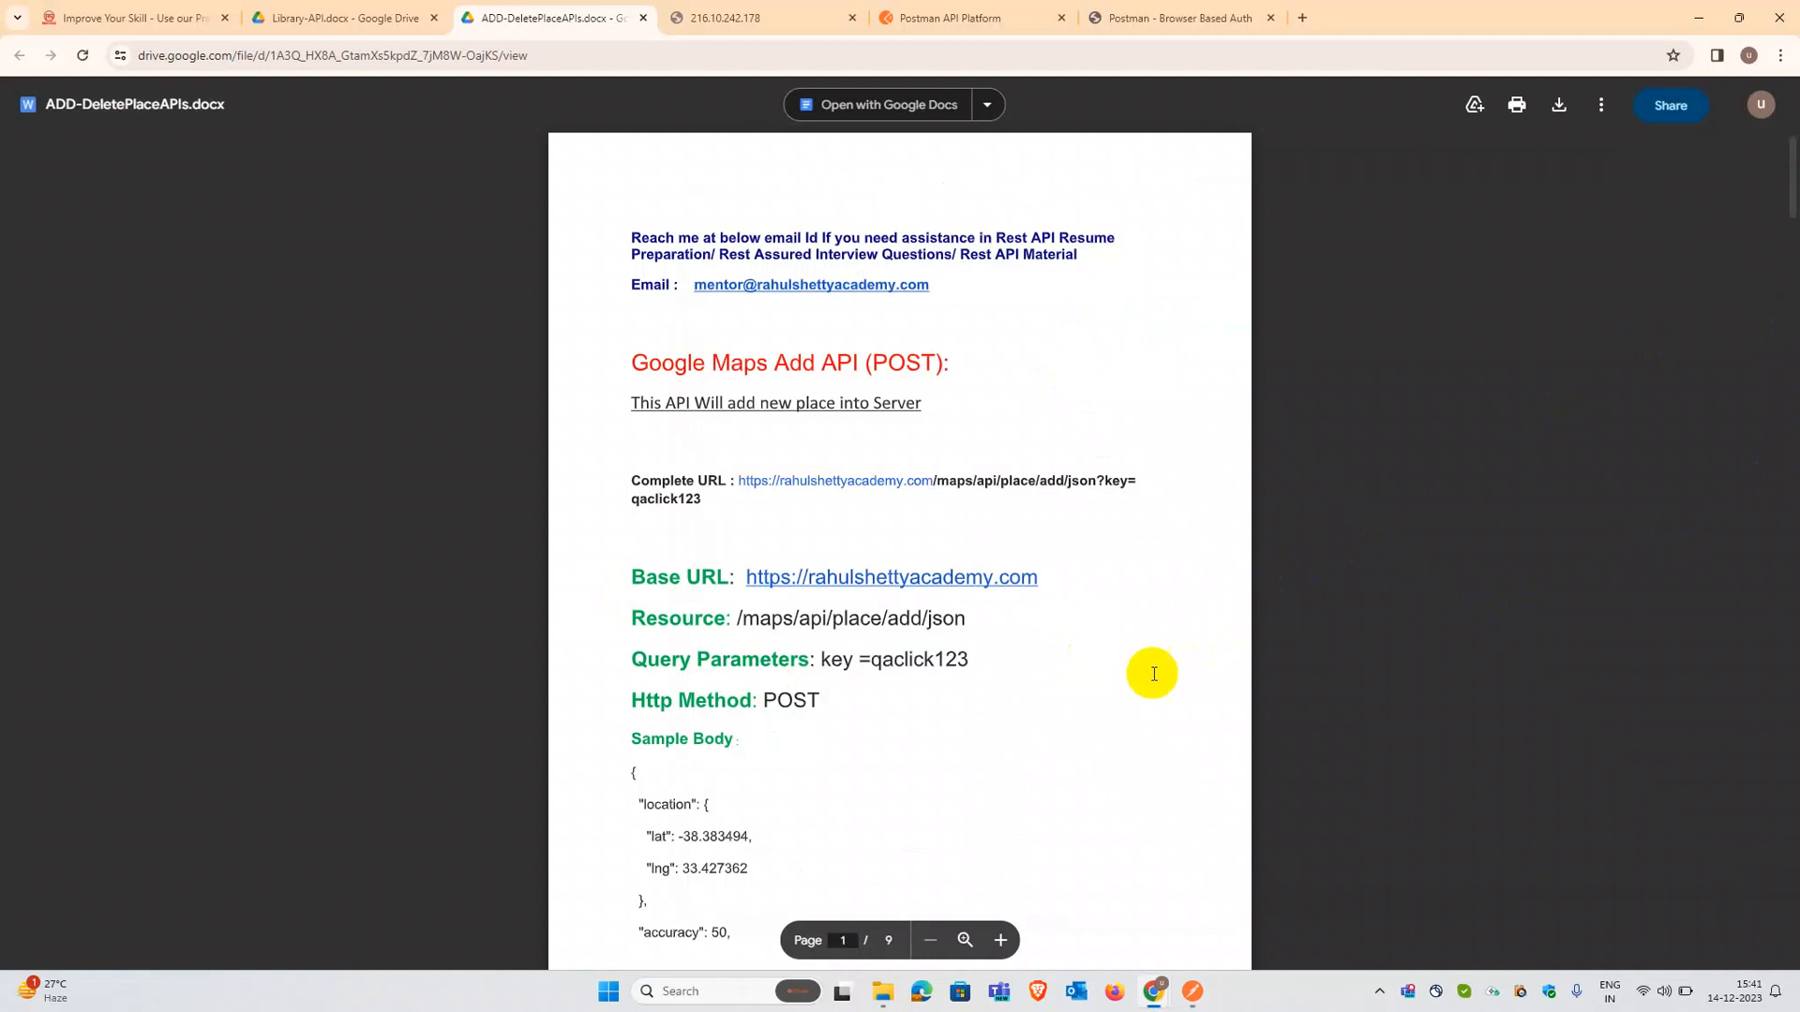
drag(1794, 202, 1794, 222)
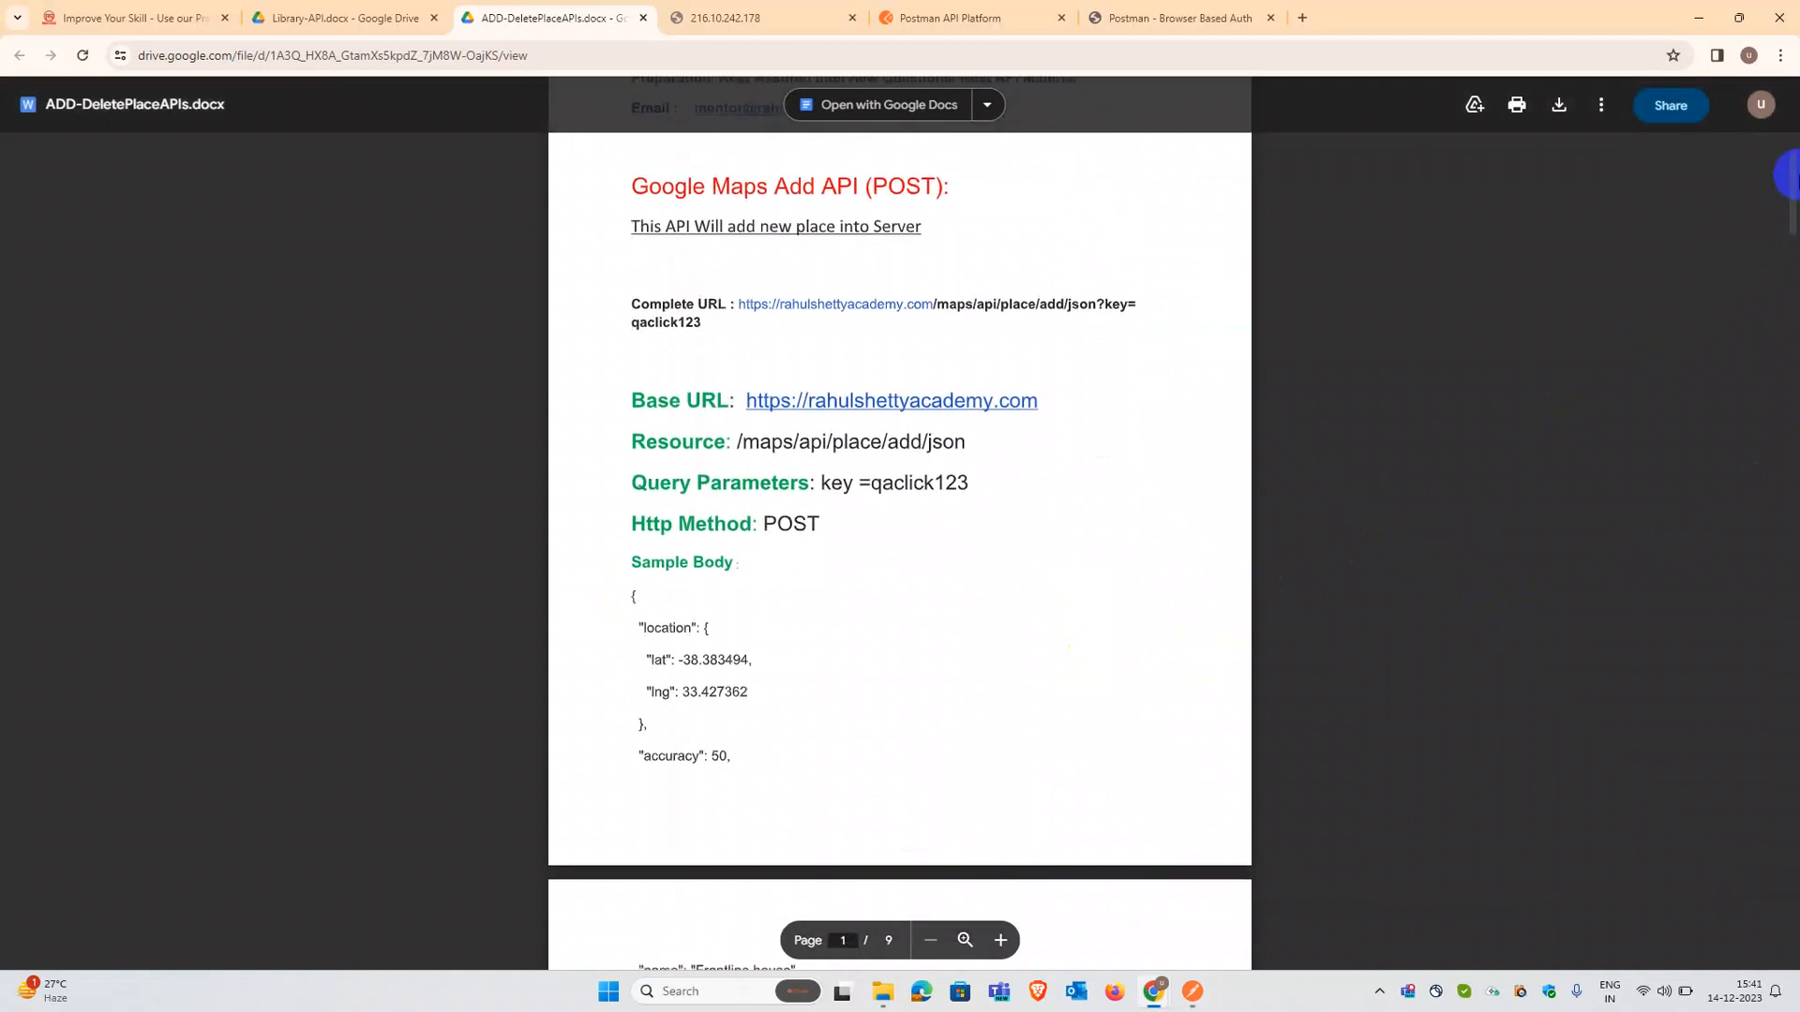
scroll(1794, 203, down, 3)
drag(1794, 202, 1794, 212)
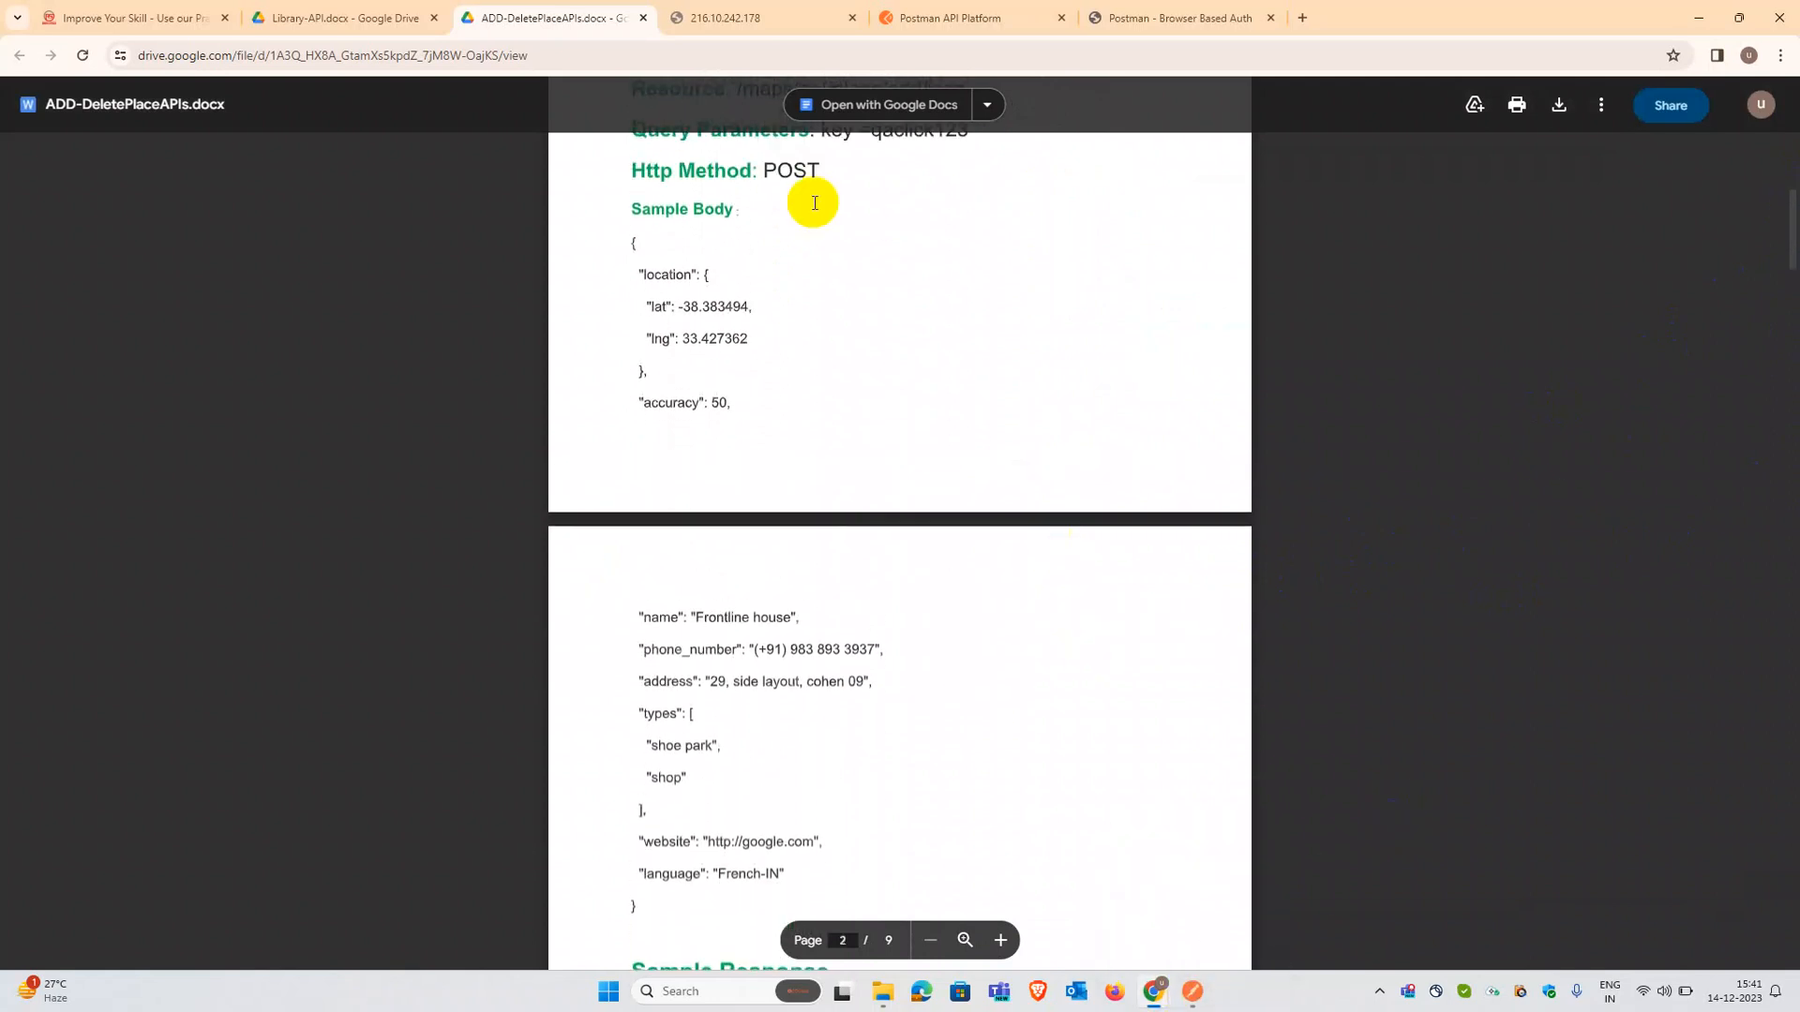
click(1188, 994)
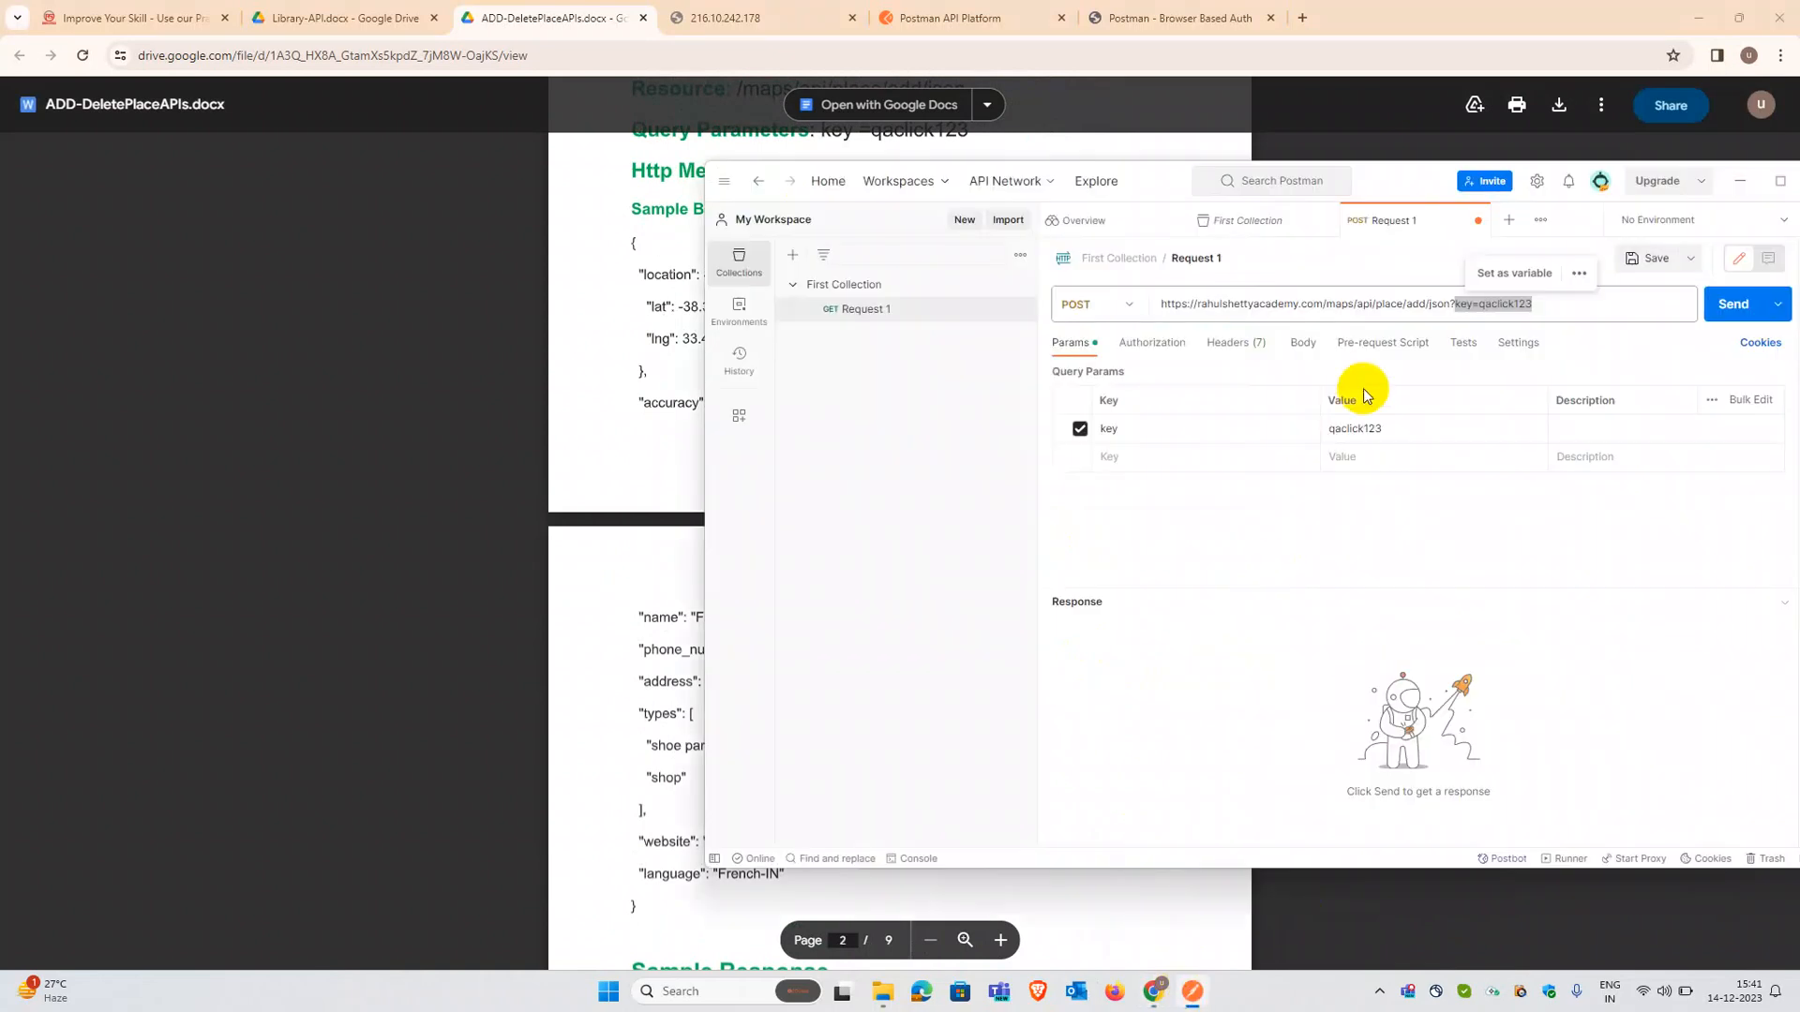
click(1422, 558)
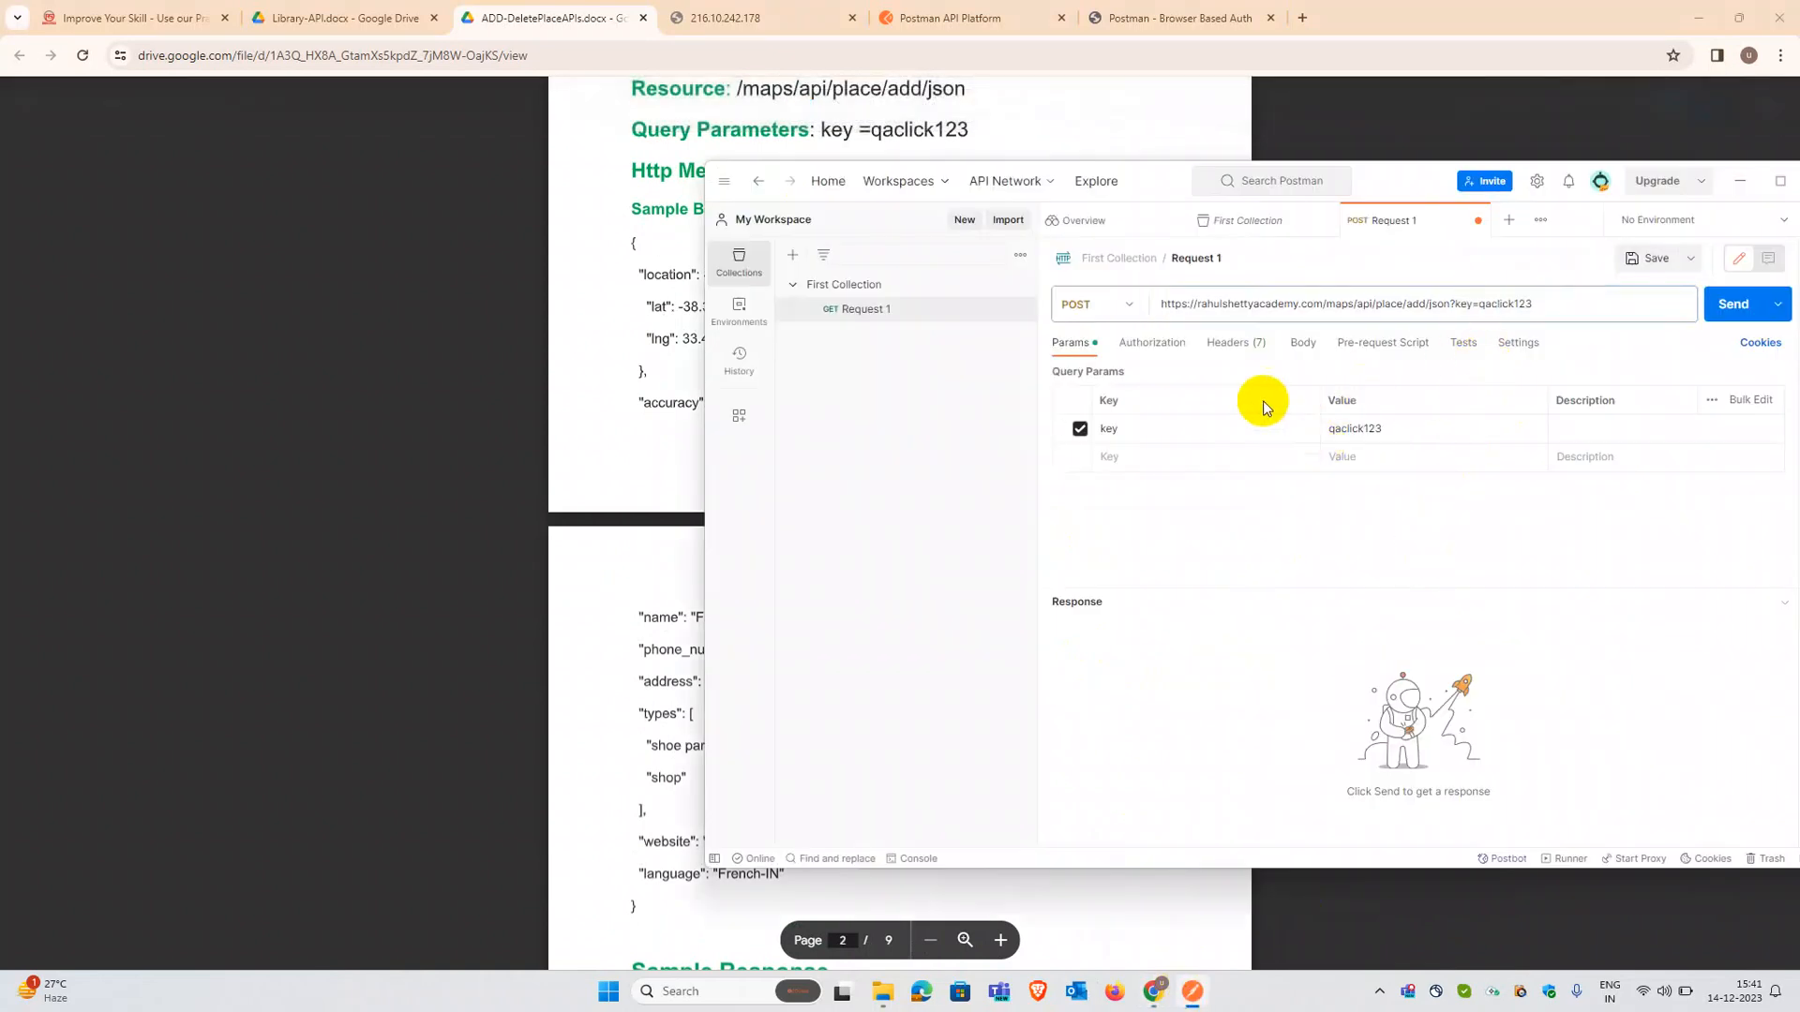
click(1305, 345)
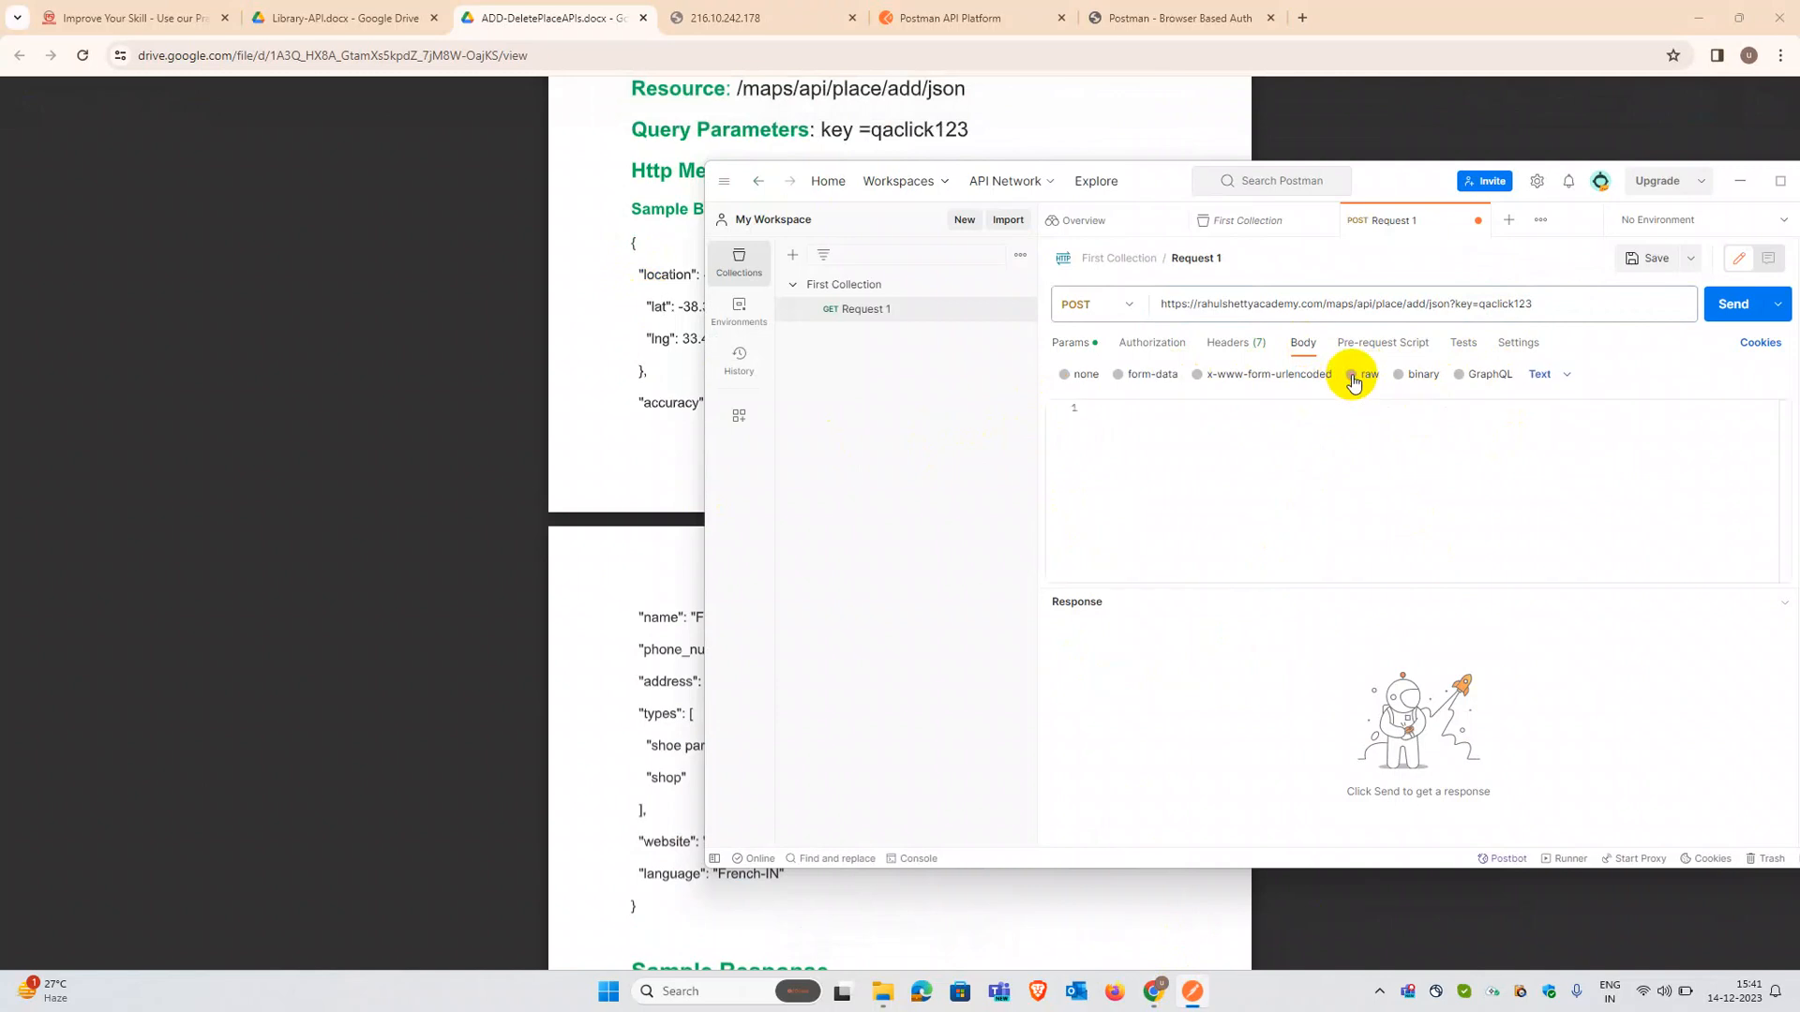
click(1353, 376)
click(1555, 377)
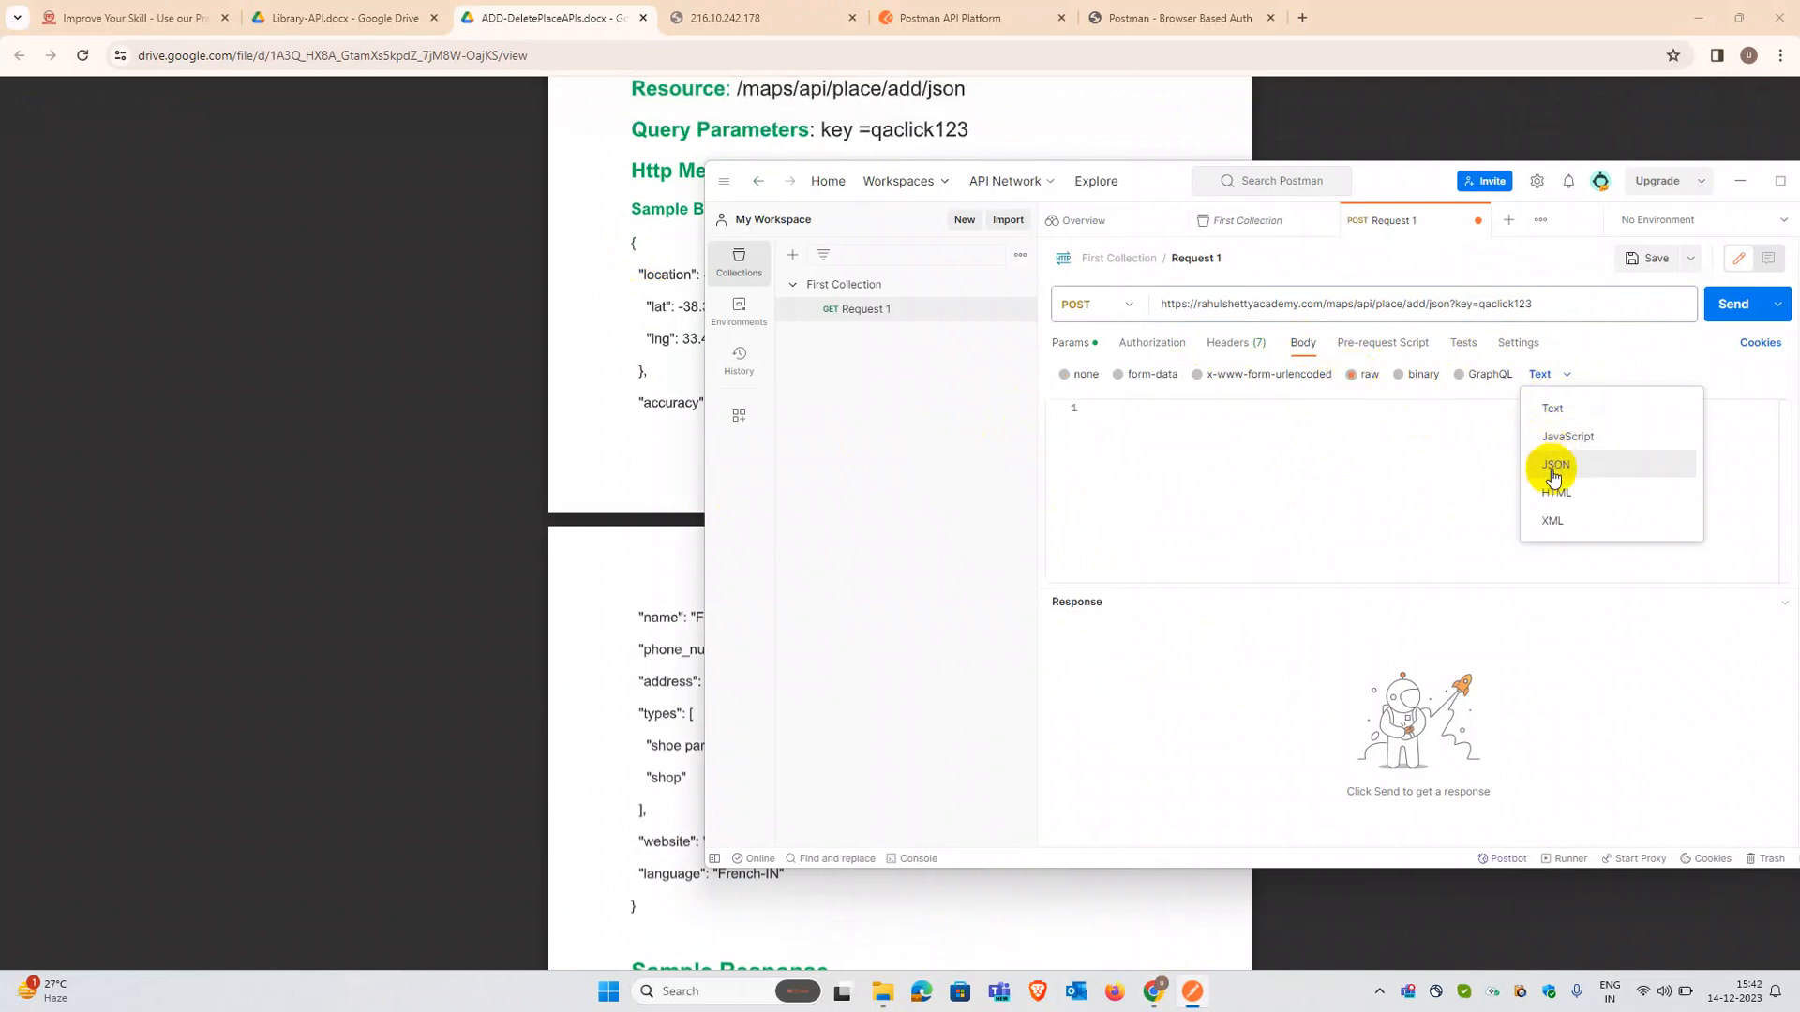
click(1553, 465)
Step: Copy the complete Sample Body JSON from the API document in Chrome and paste it into the body of Request 1 in Postman
click(1384, 456)
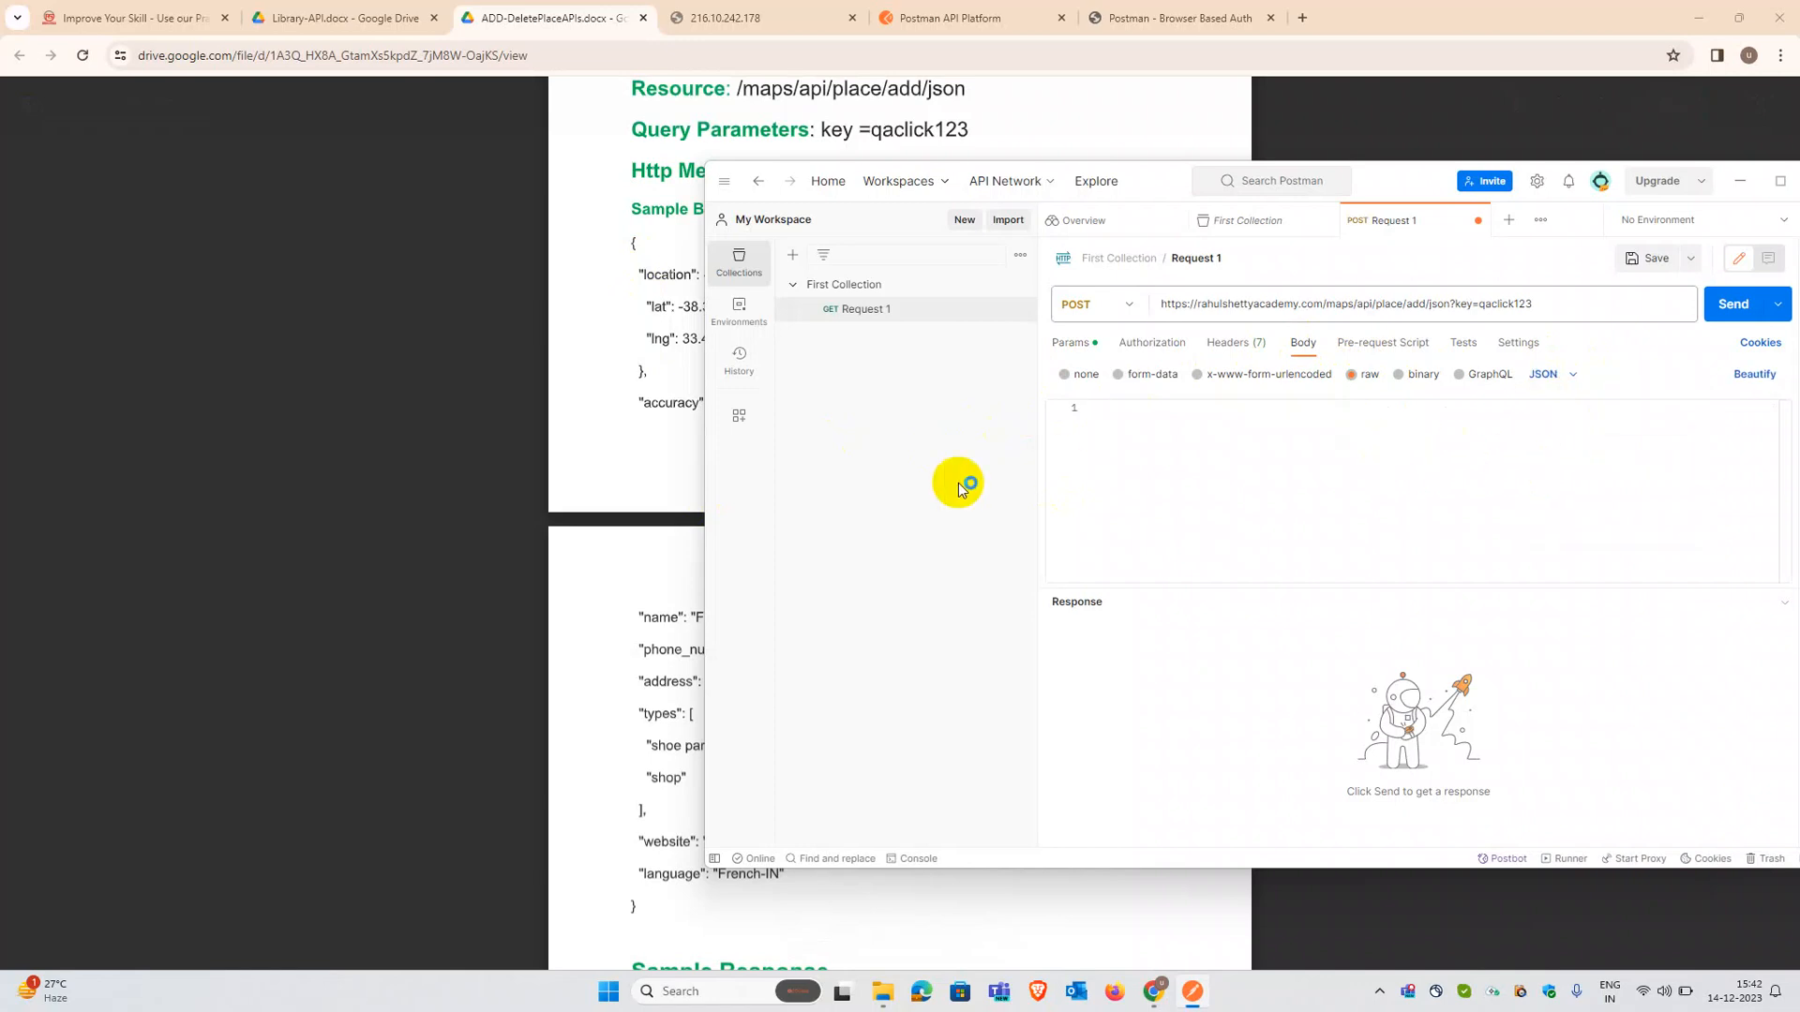
drag(622, 248, 643, 904)
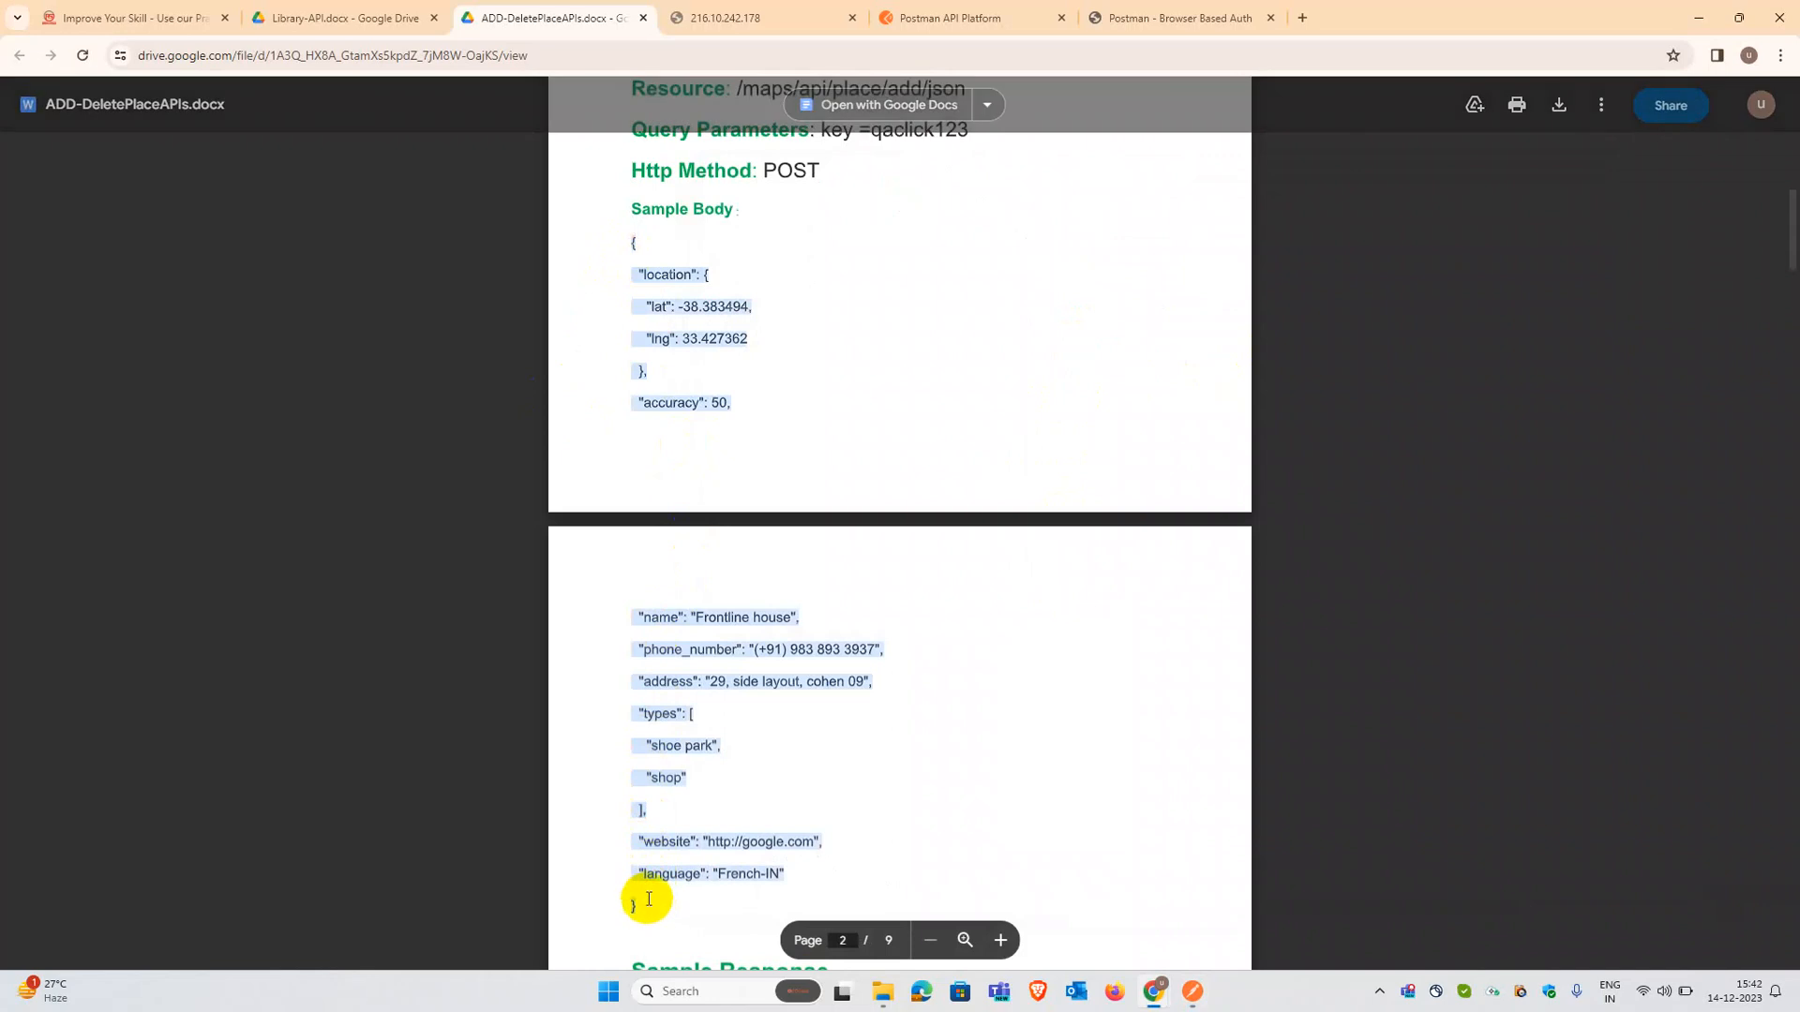
click(1192, 992)
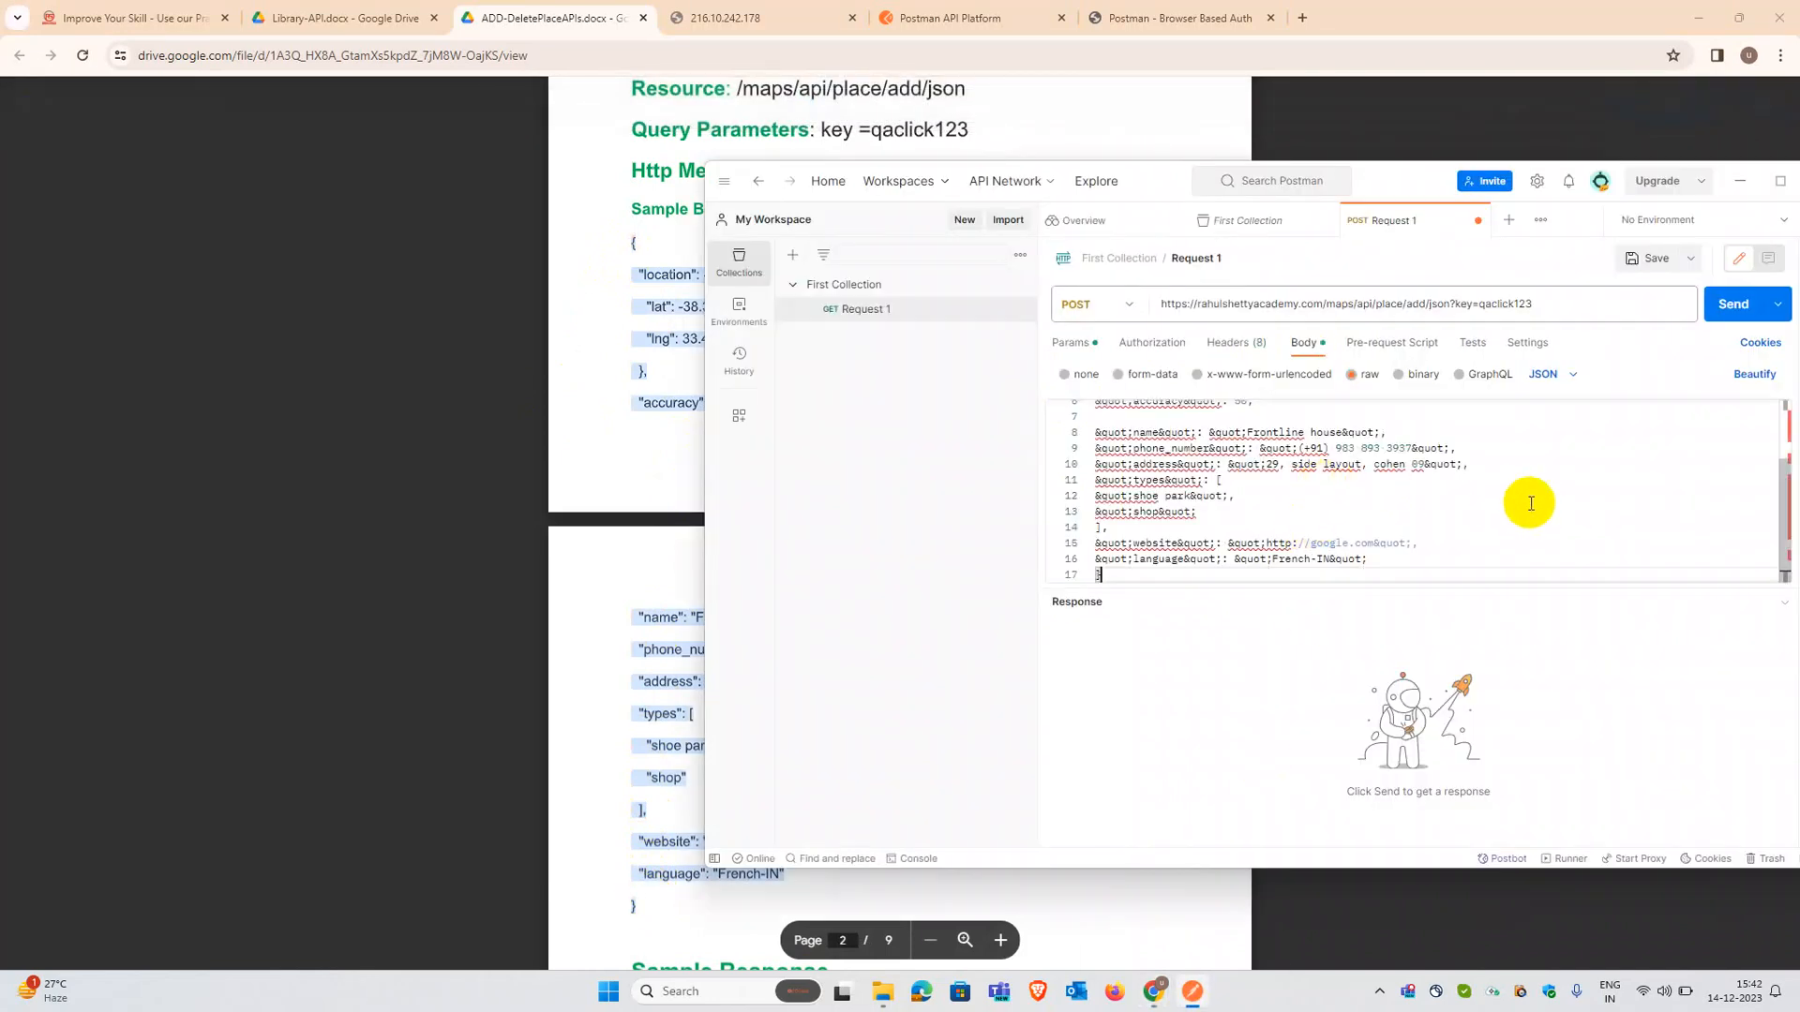
drag(1782, 525, 1762, 438)
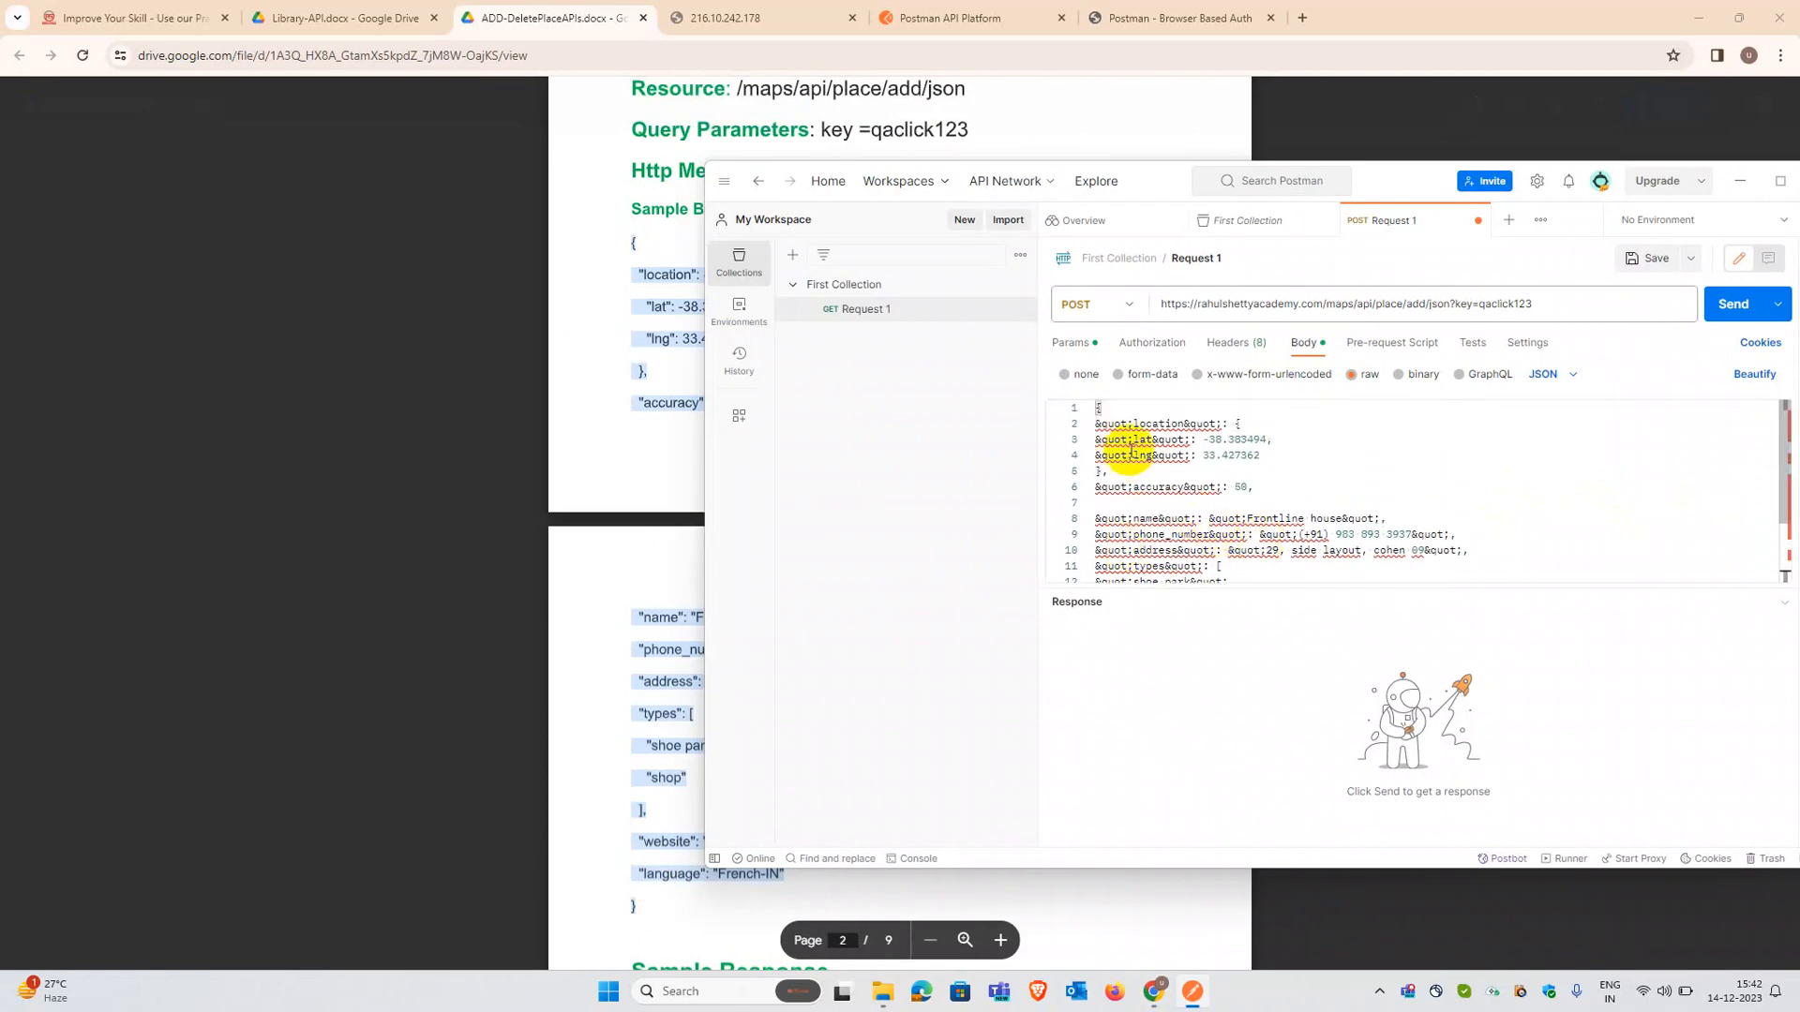
Step: Replace every &quot; in the request body with a double quotation mark (")
mouse_move(1135, 428)
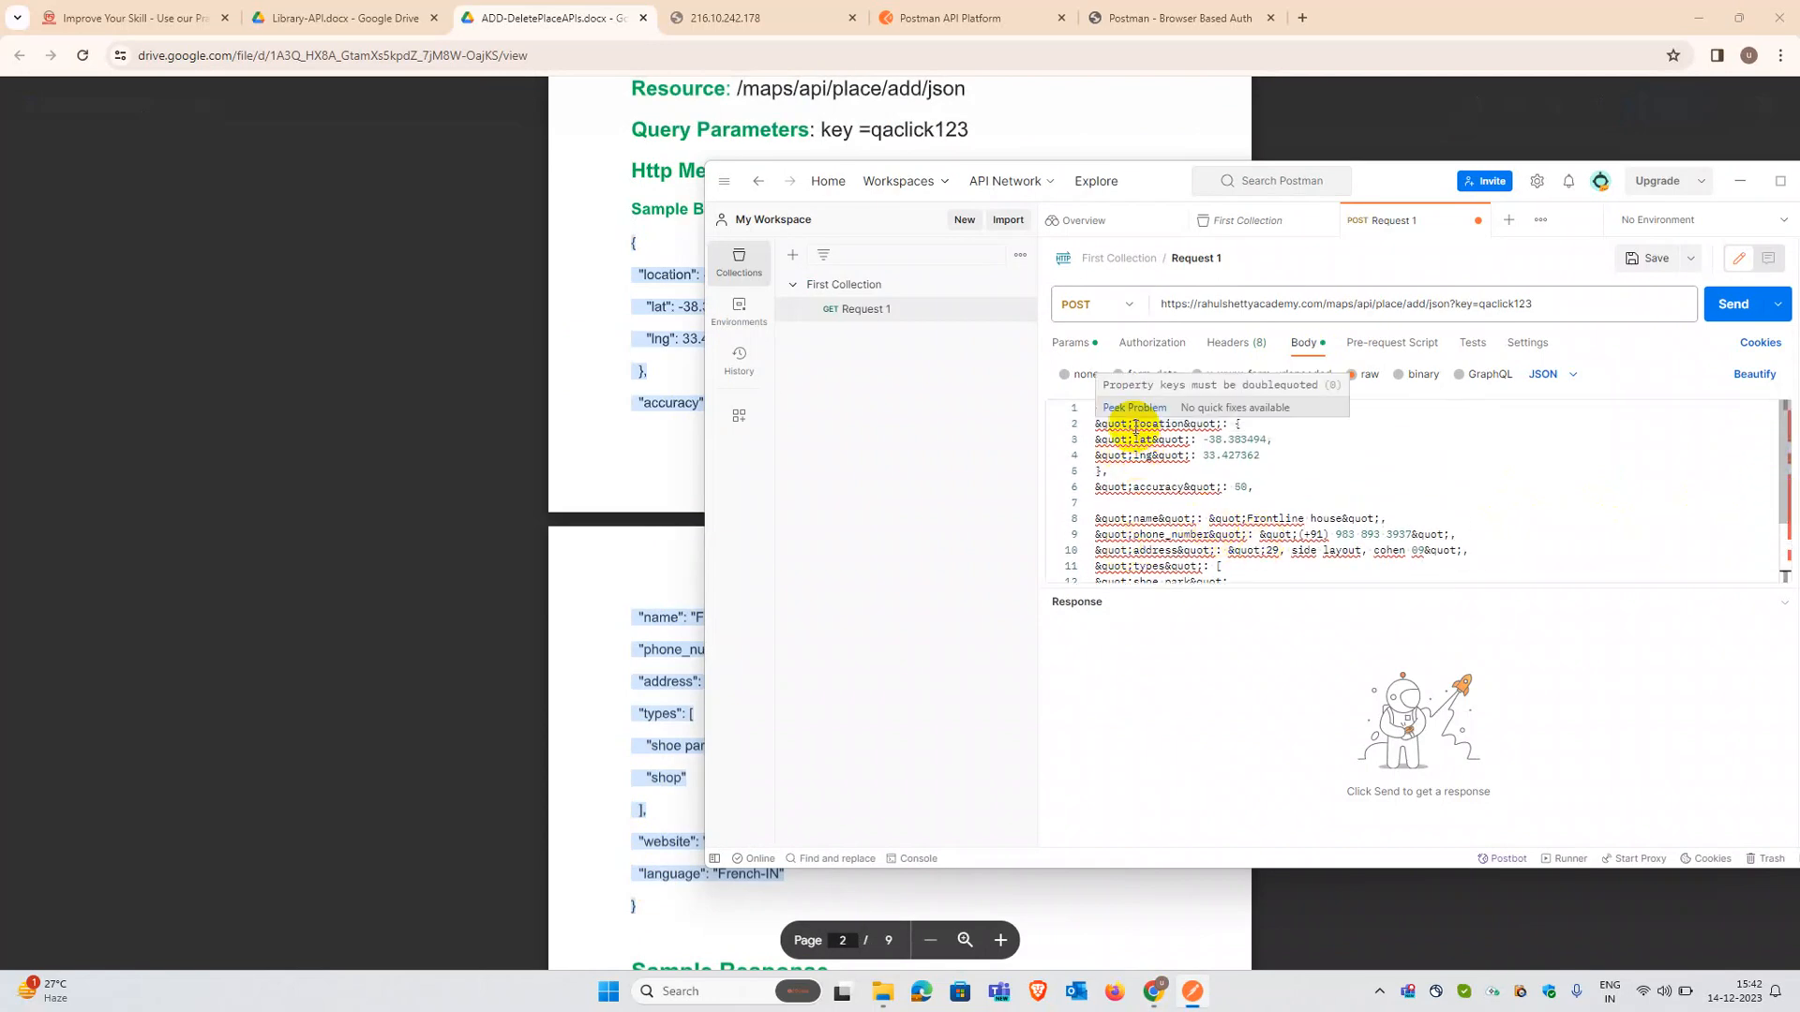
drag(1134, 425, 1085, 431)
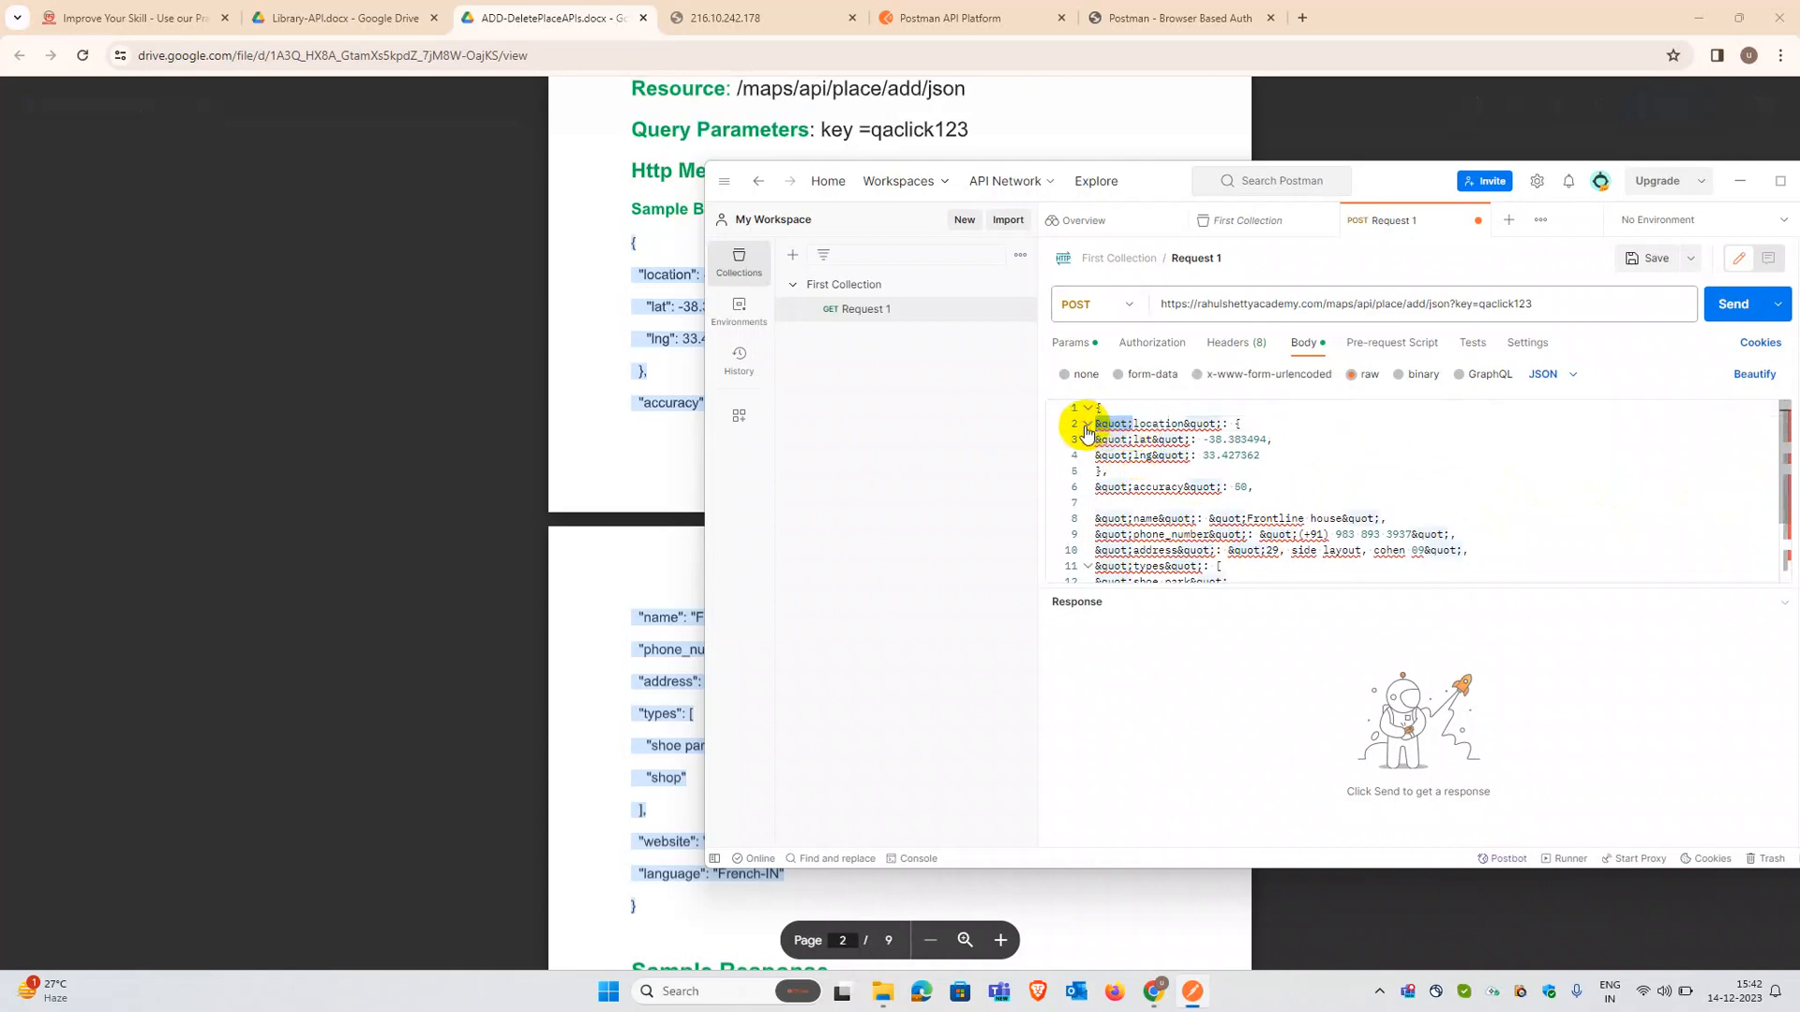
key(ctrl+h)
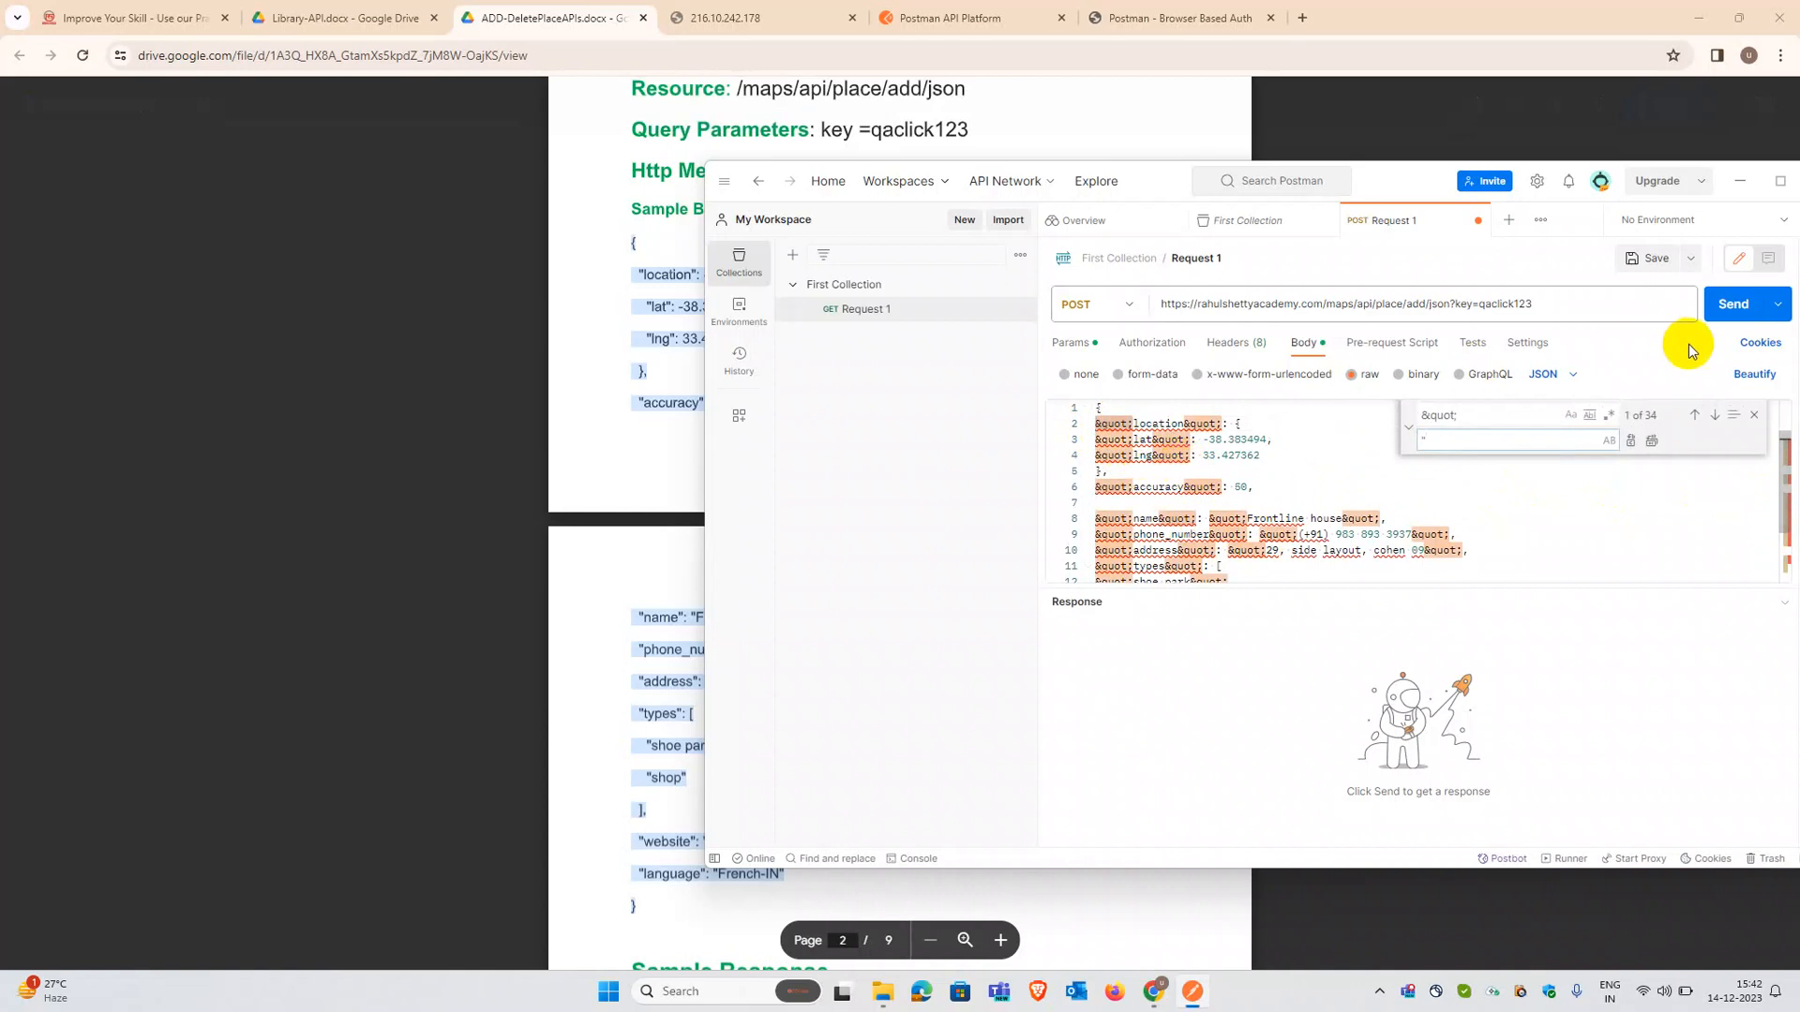
click(1654, 443)
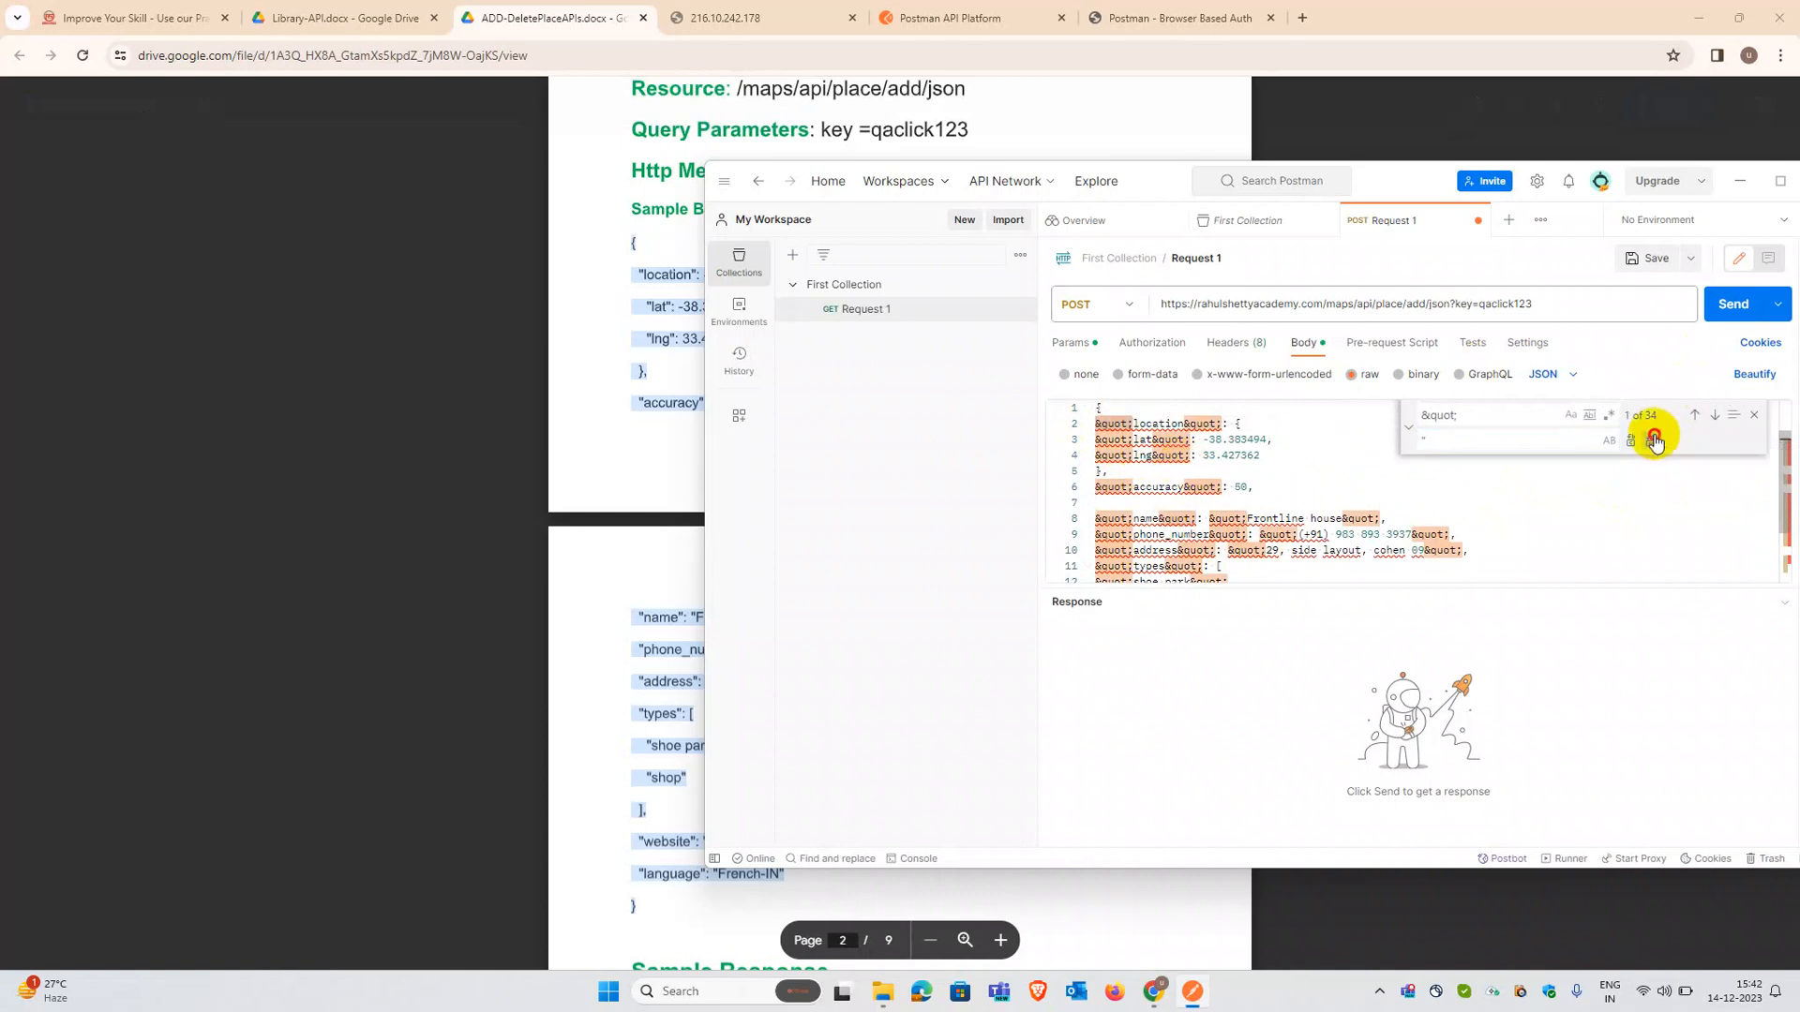
click(1387, 503)
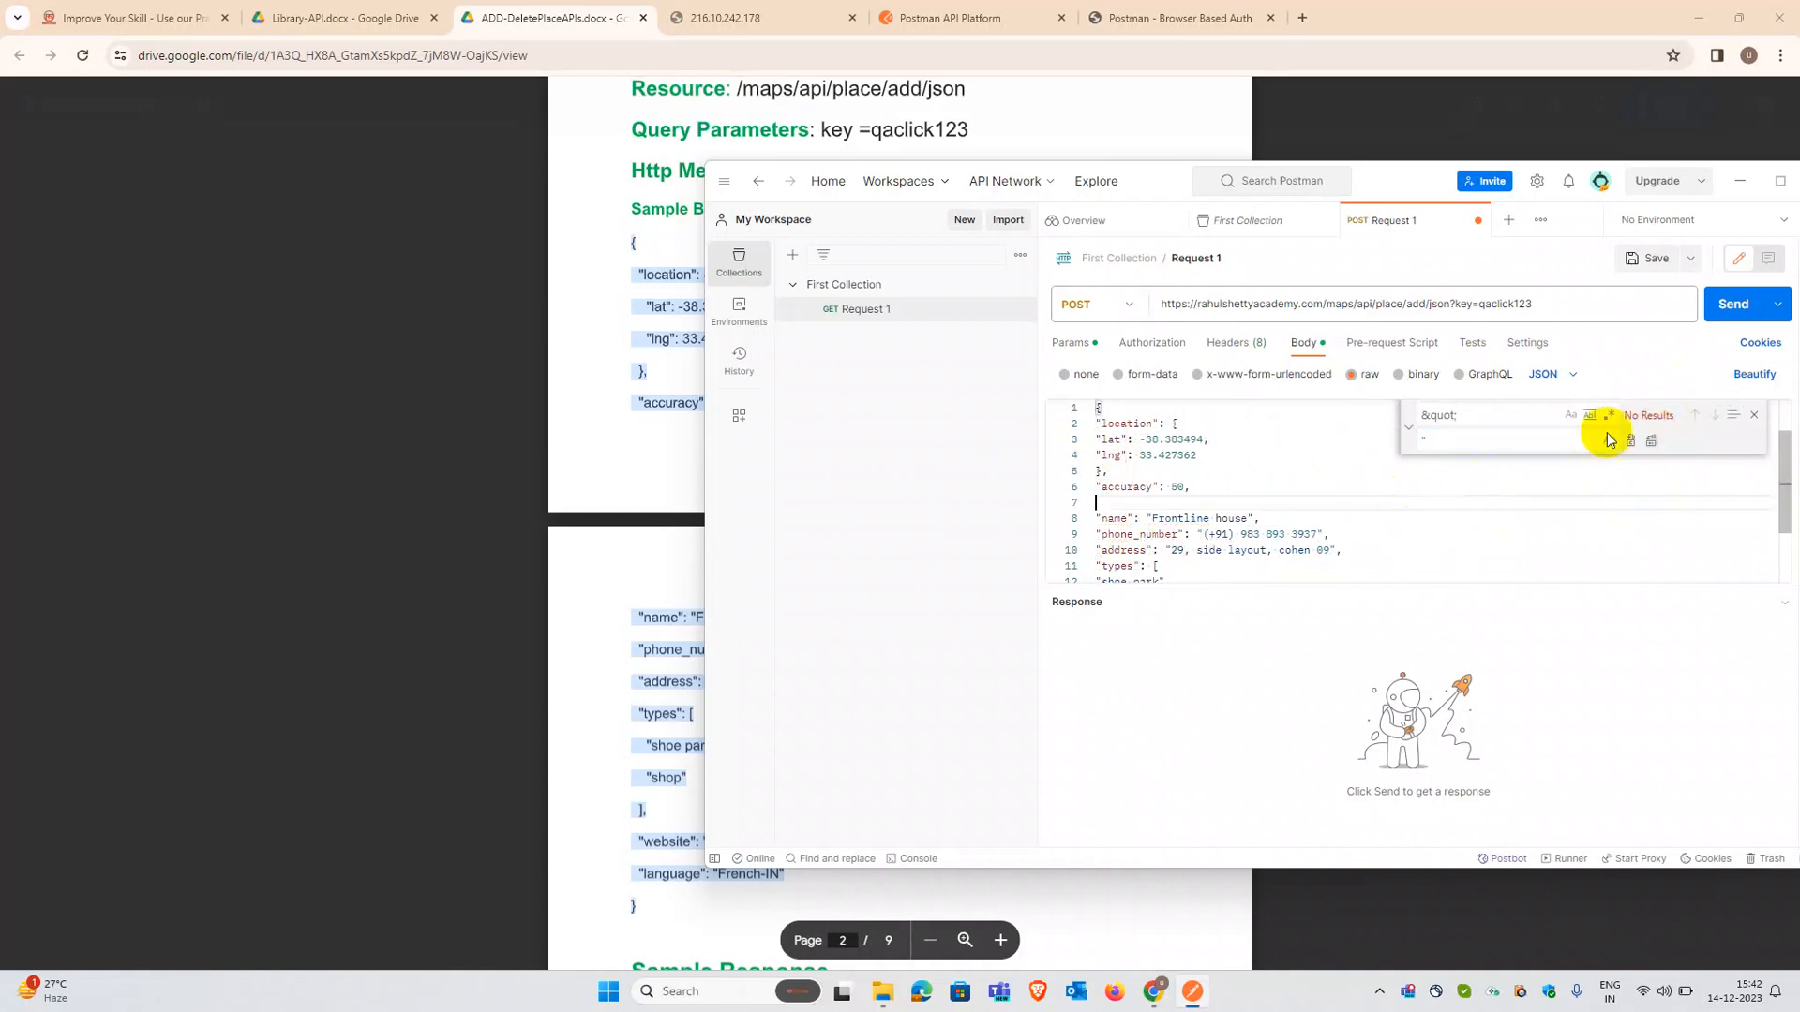
click(1749, 416)
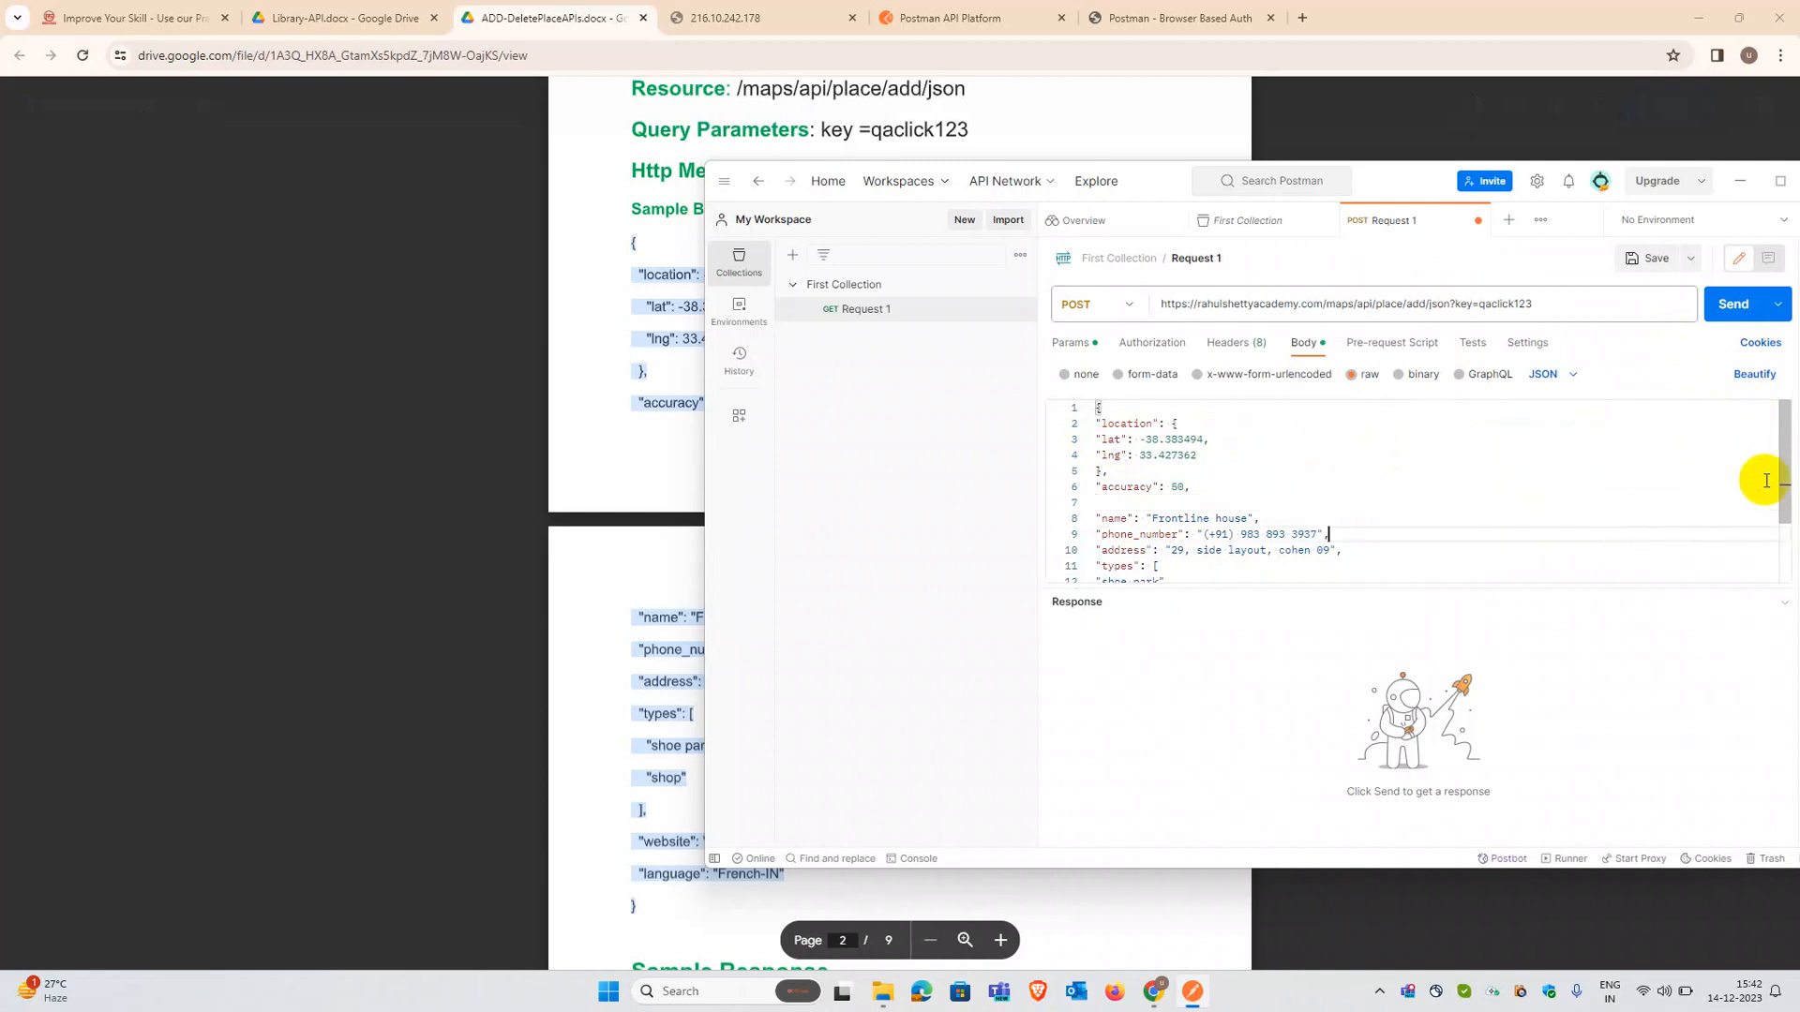
Step: Save Request 1 and send it
drag(1784, 480, 1777, 435)
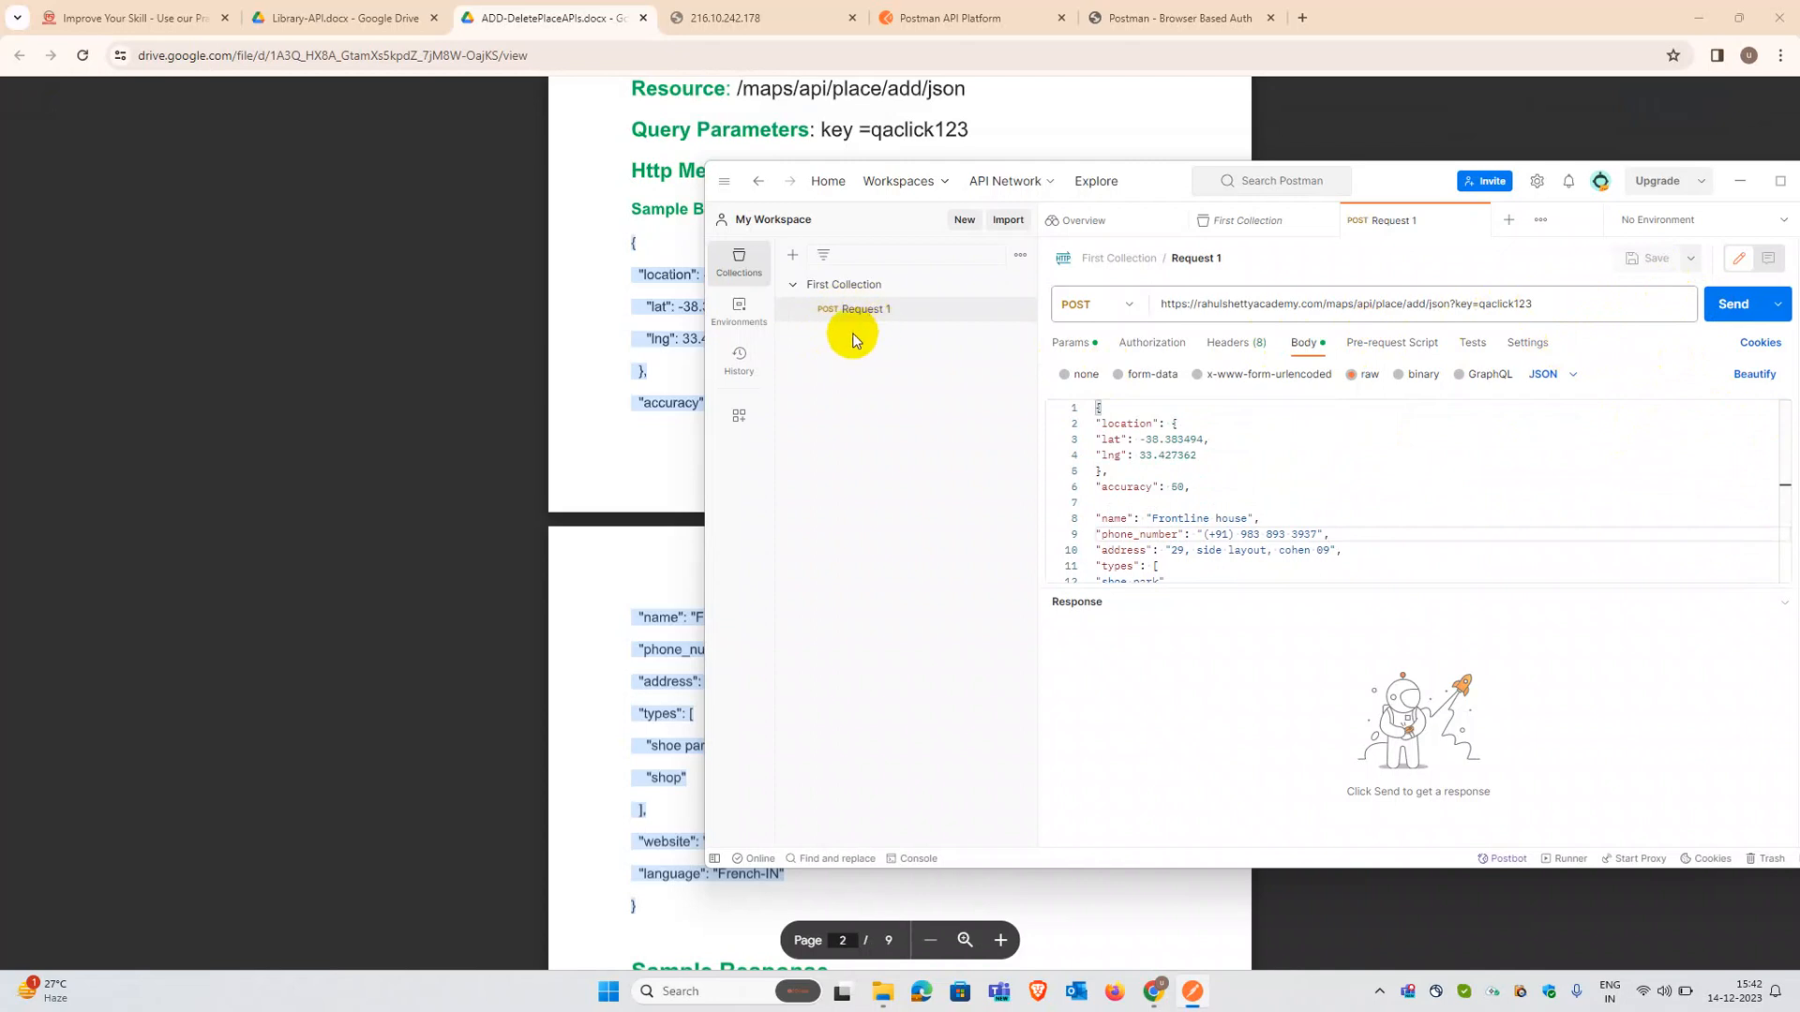
click(1290, 437)
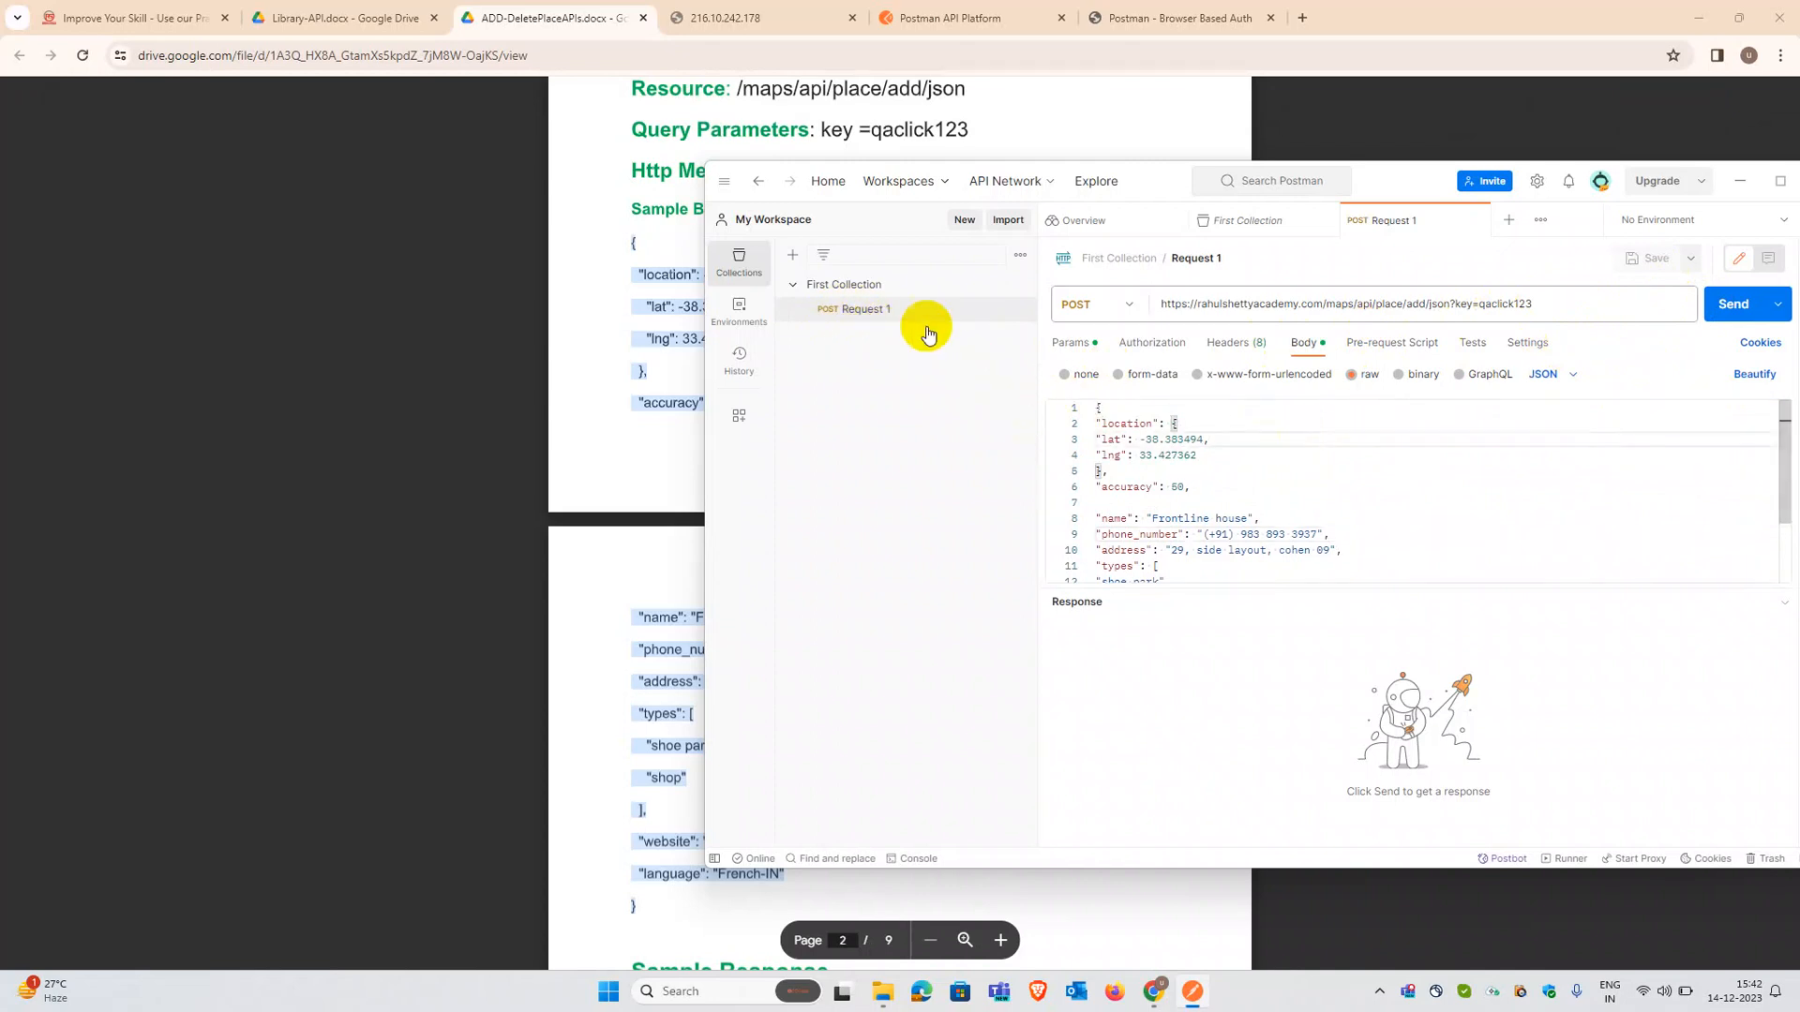
click(1735, 306)
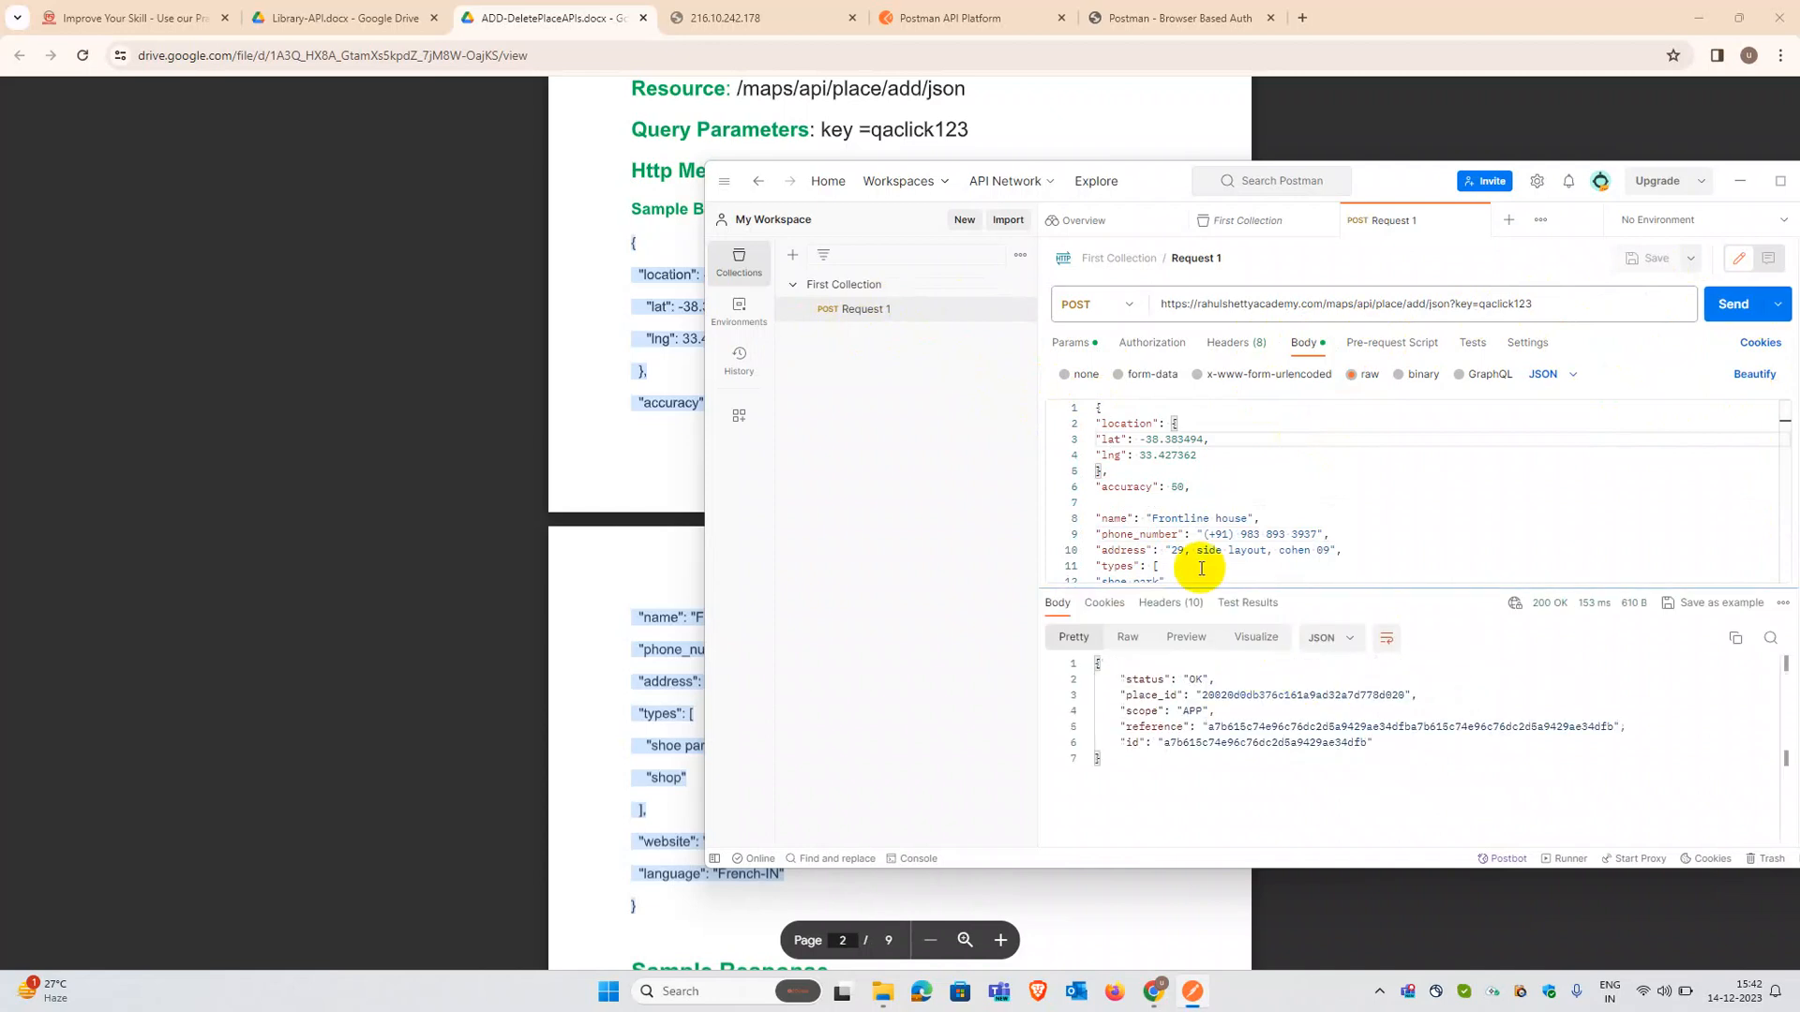
Step: Compare the JSON request body with the fields returned in the response body of Request 1
click(1139, 487)
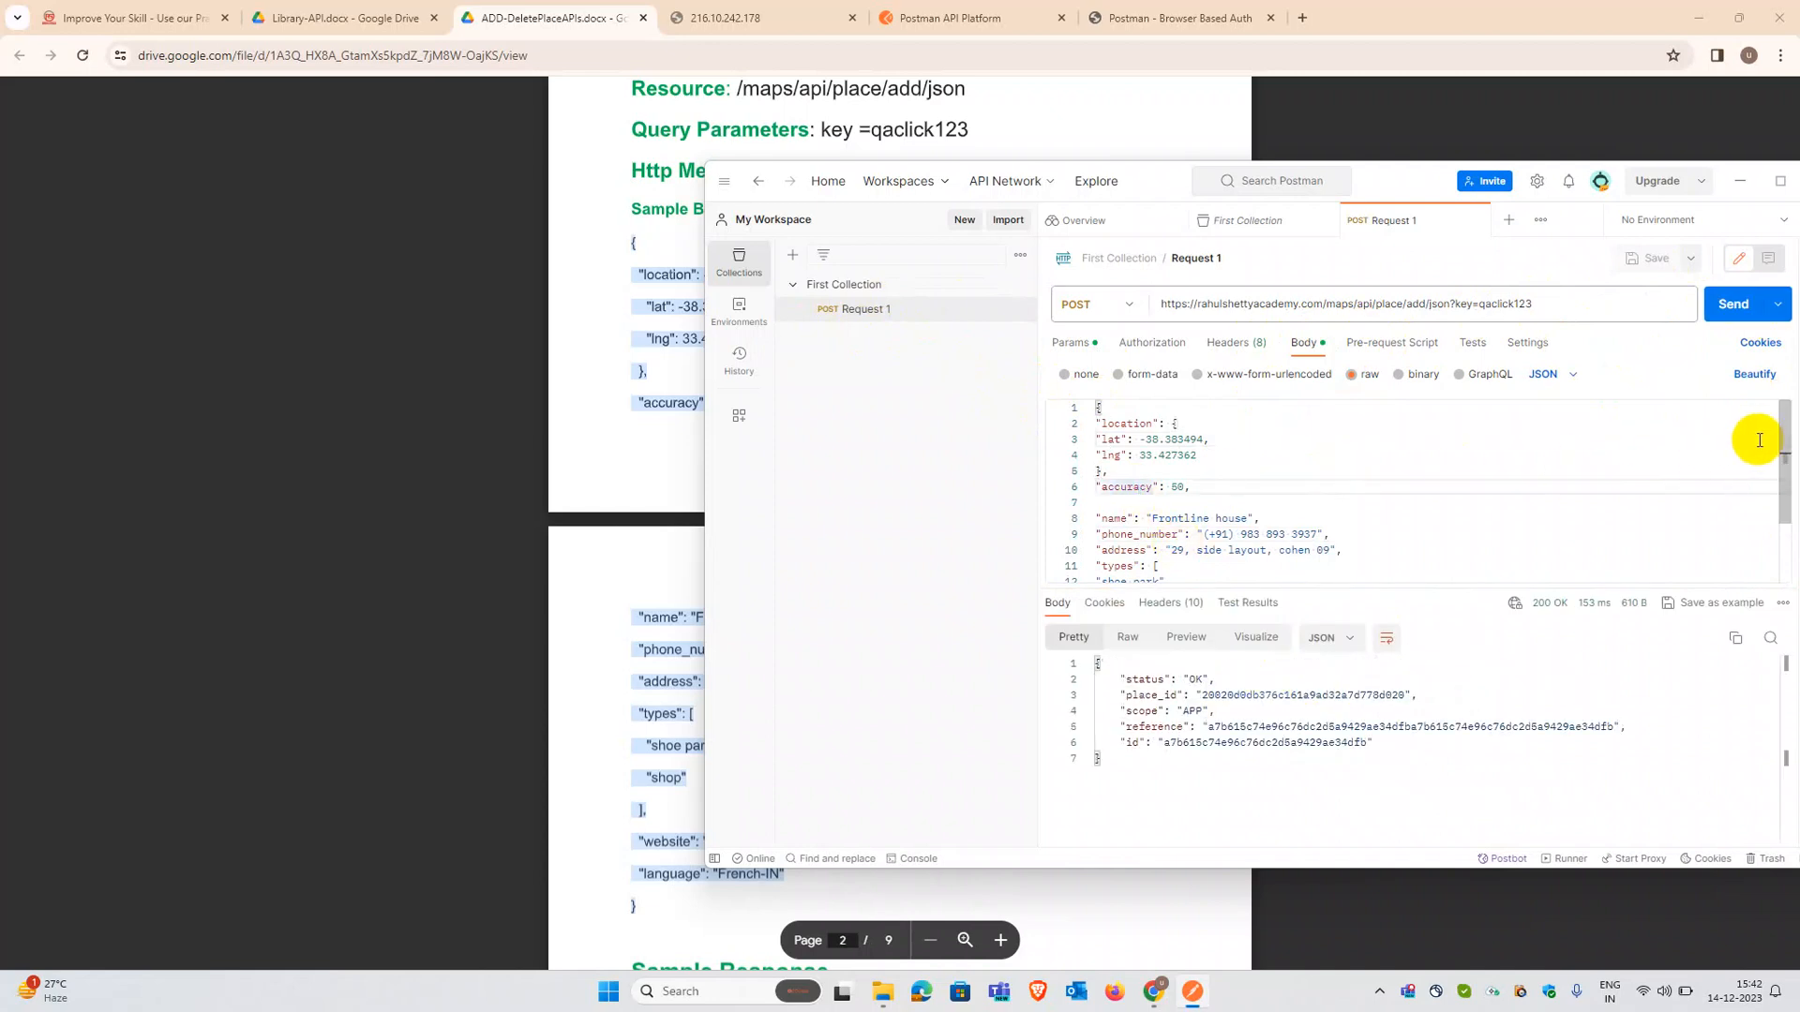
drag(1781, 448, 1774, 507)
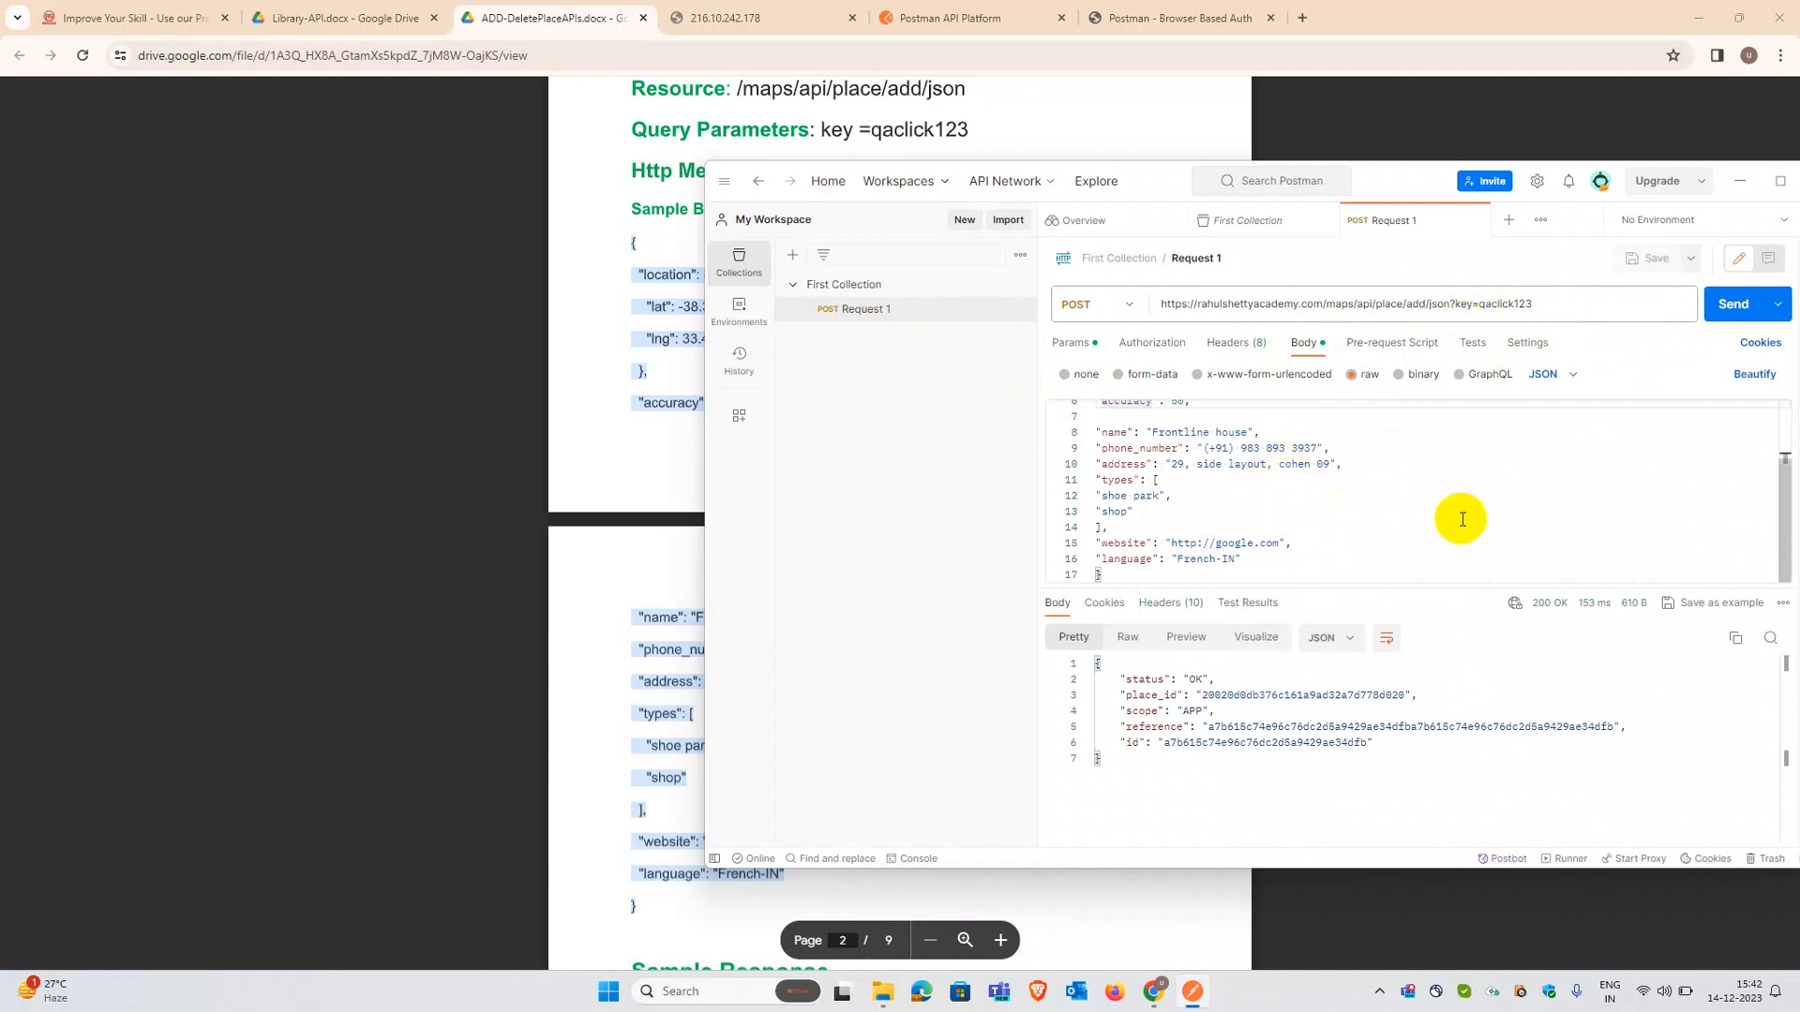
drag(1311, 768, 1085, 655)
click(1366, 755)
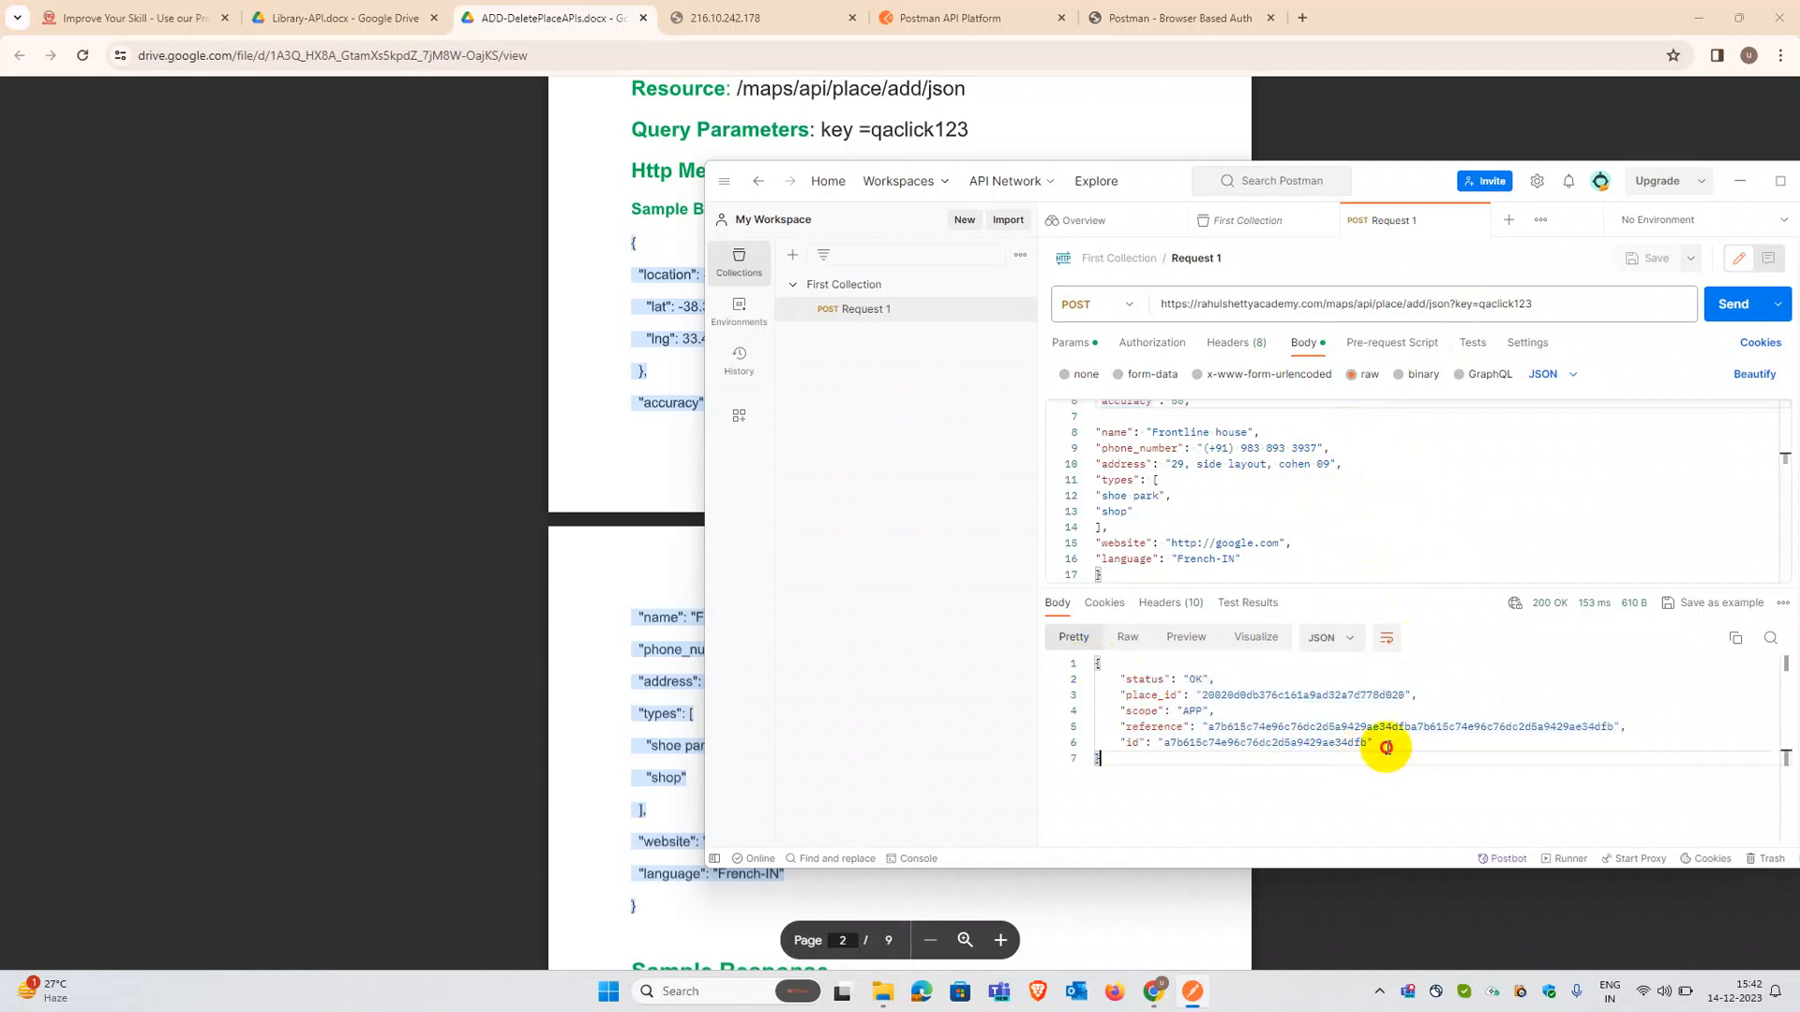
drag(1387, 747, 1125, 680)
click(1177, 479)
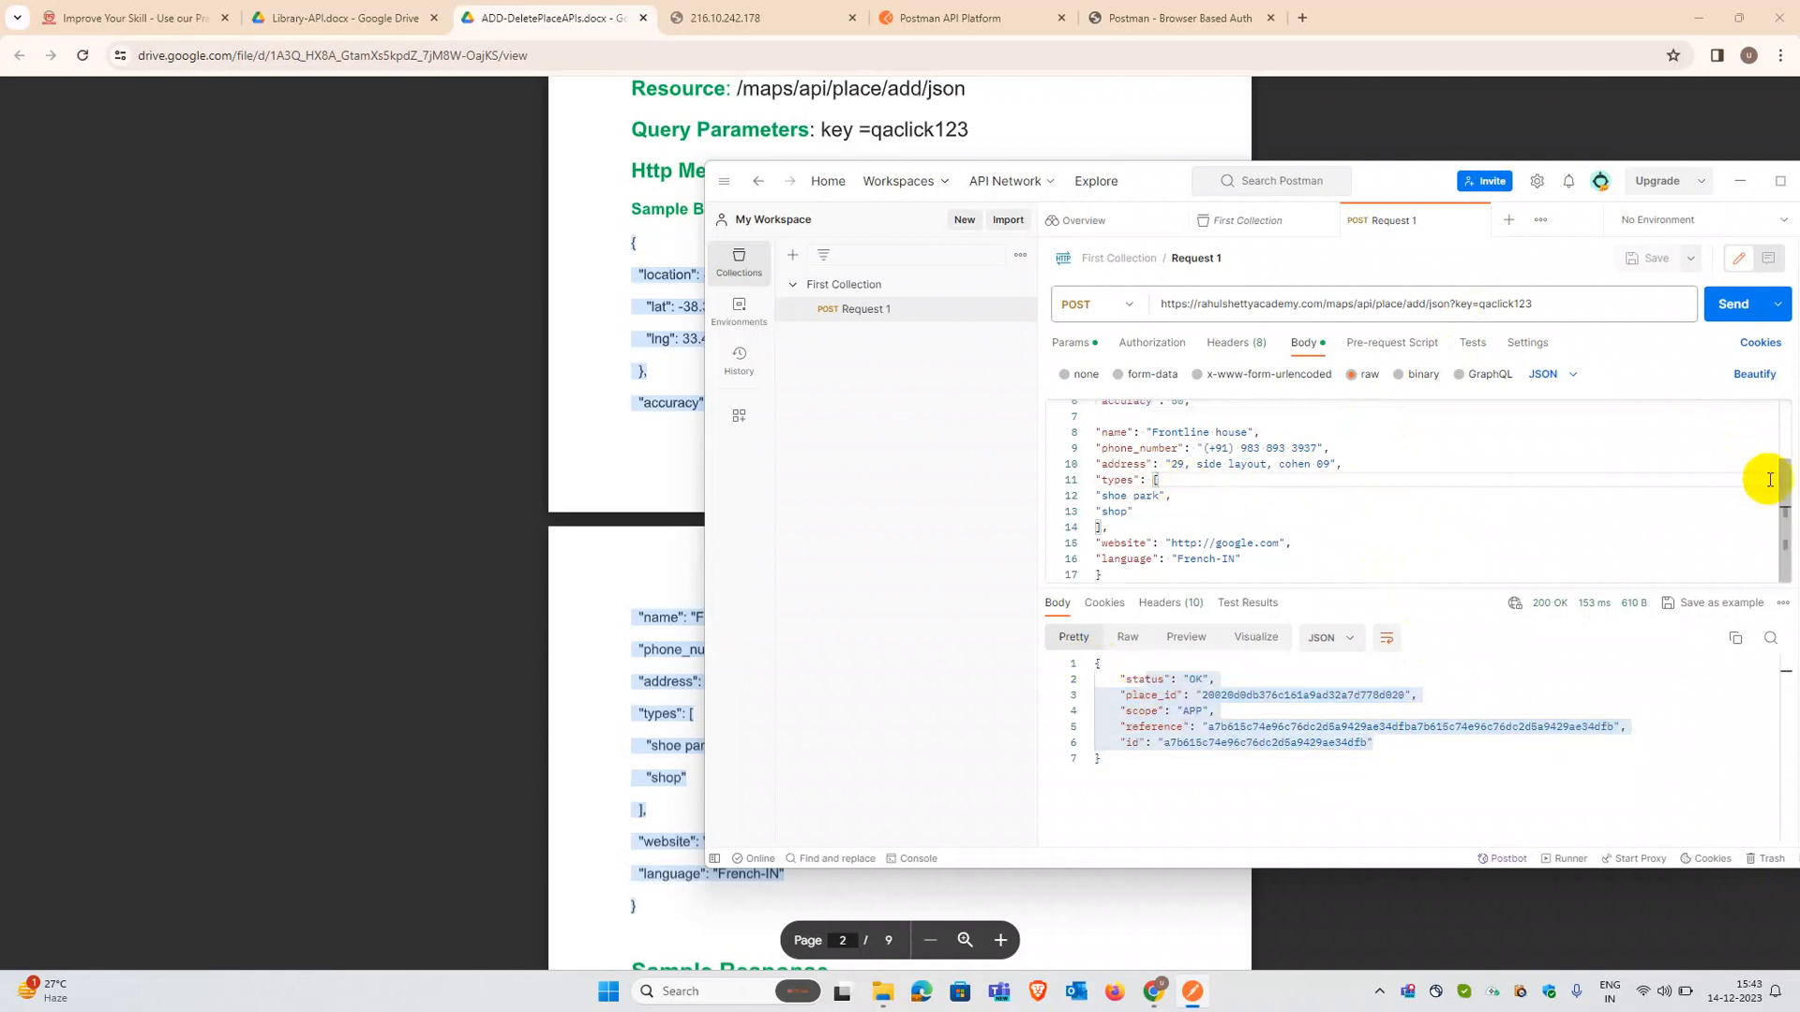
key(shift+Down)
drag(1783, 511, 1762, 427)
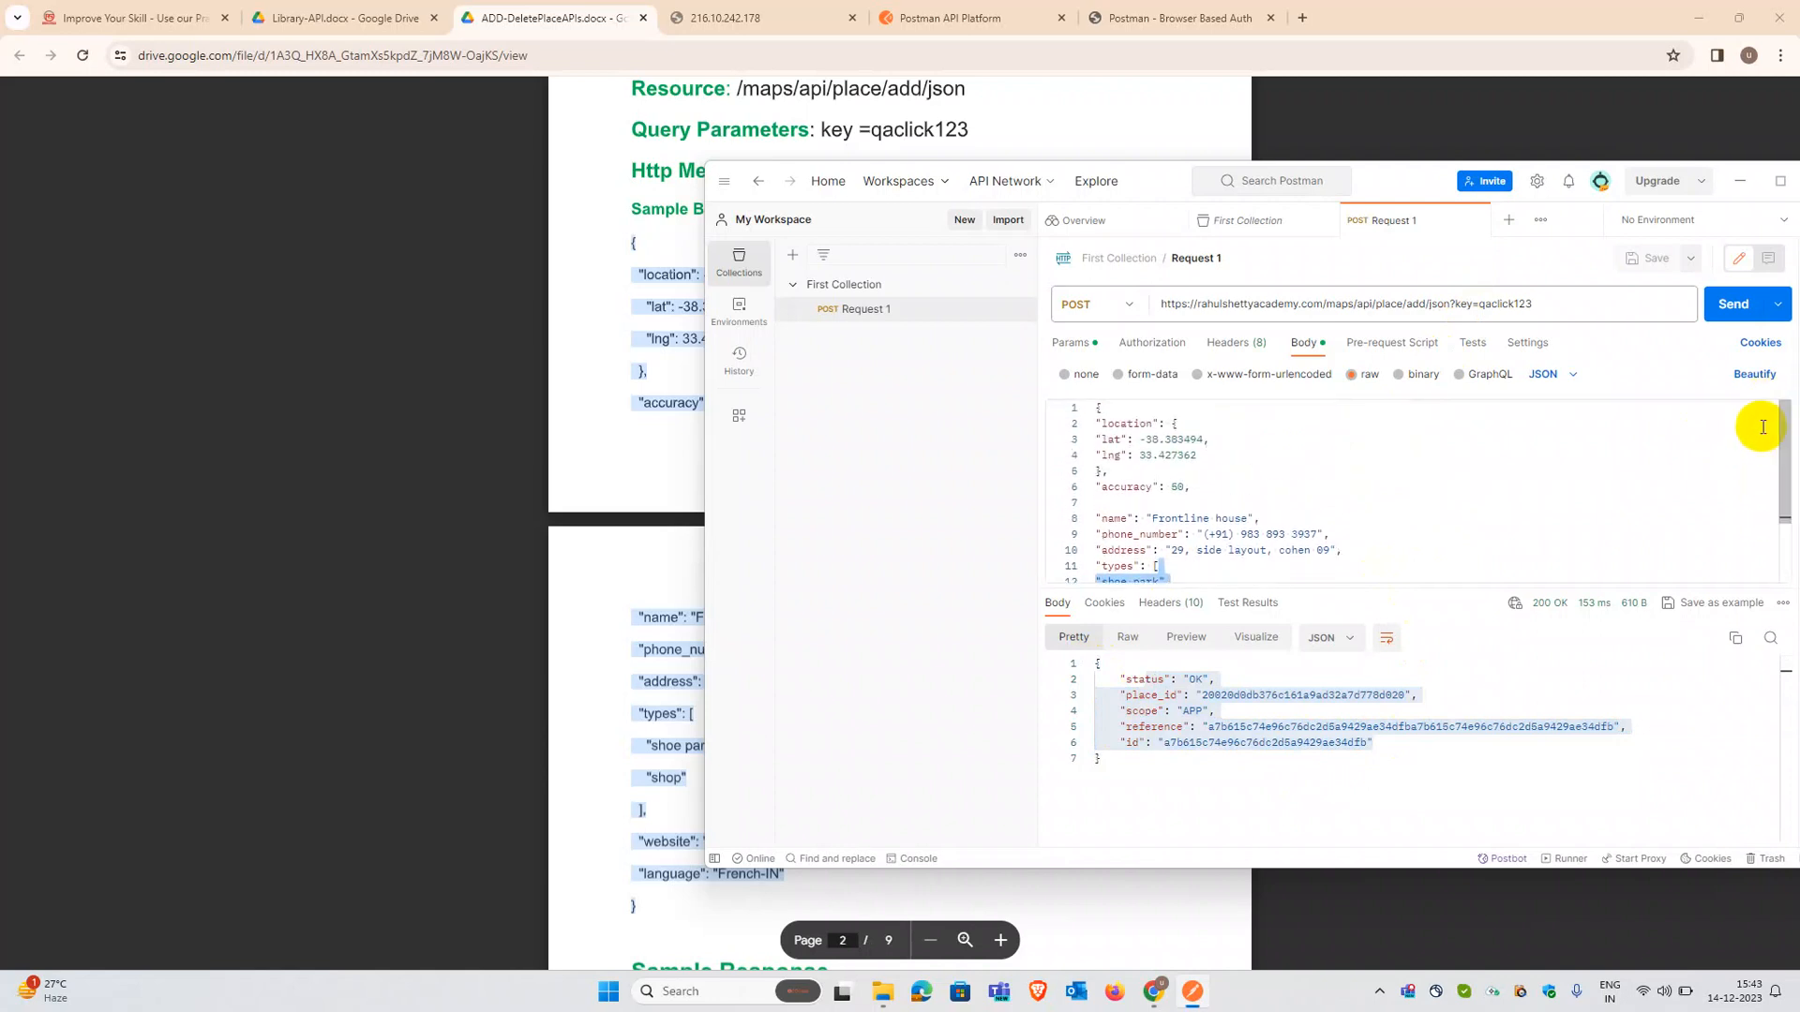
click(1435, 757)
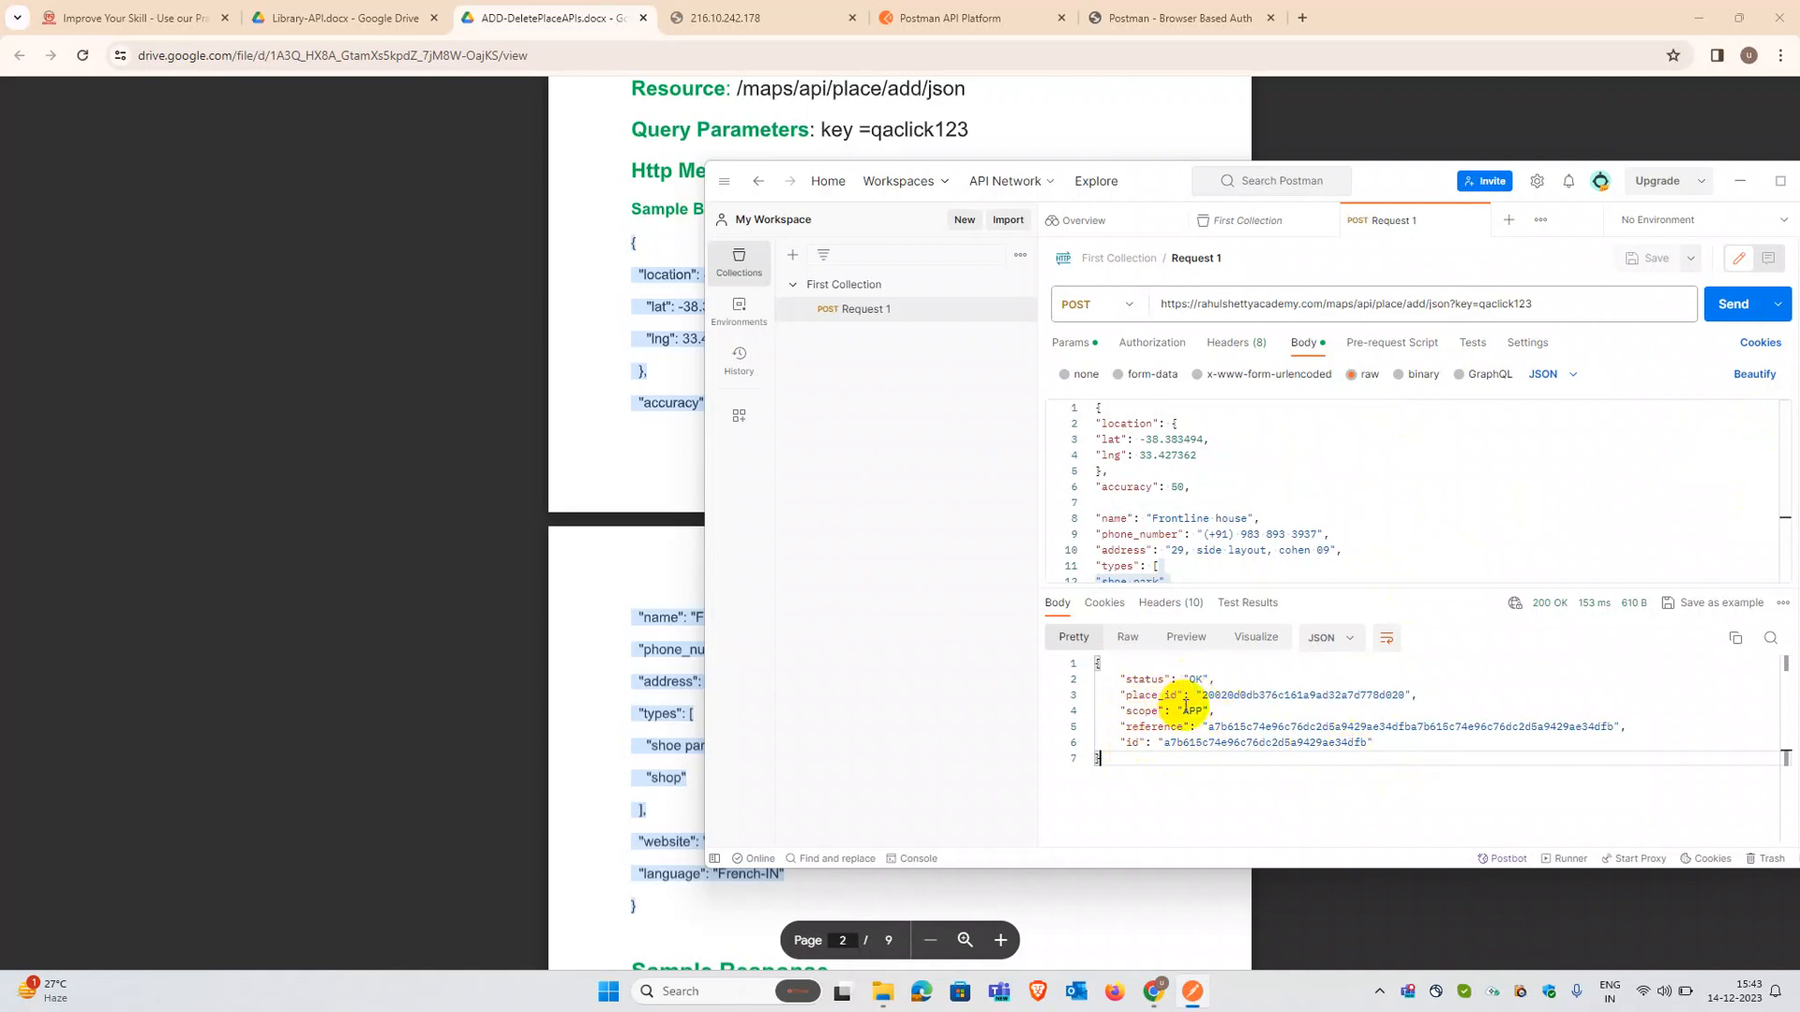
Step: Copy the complete JSON response body of Request 1, from the opening to the closing brace
drag(1197, 699, 1398, 694)
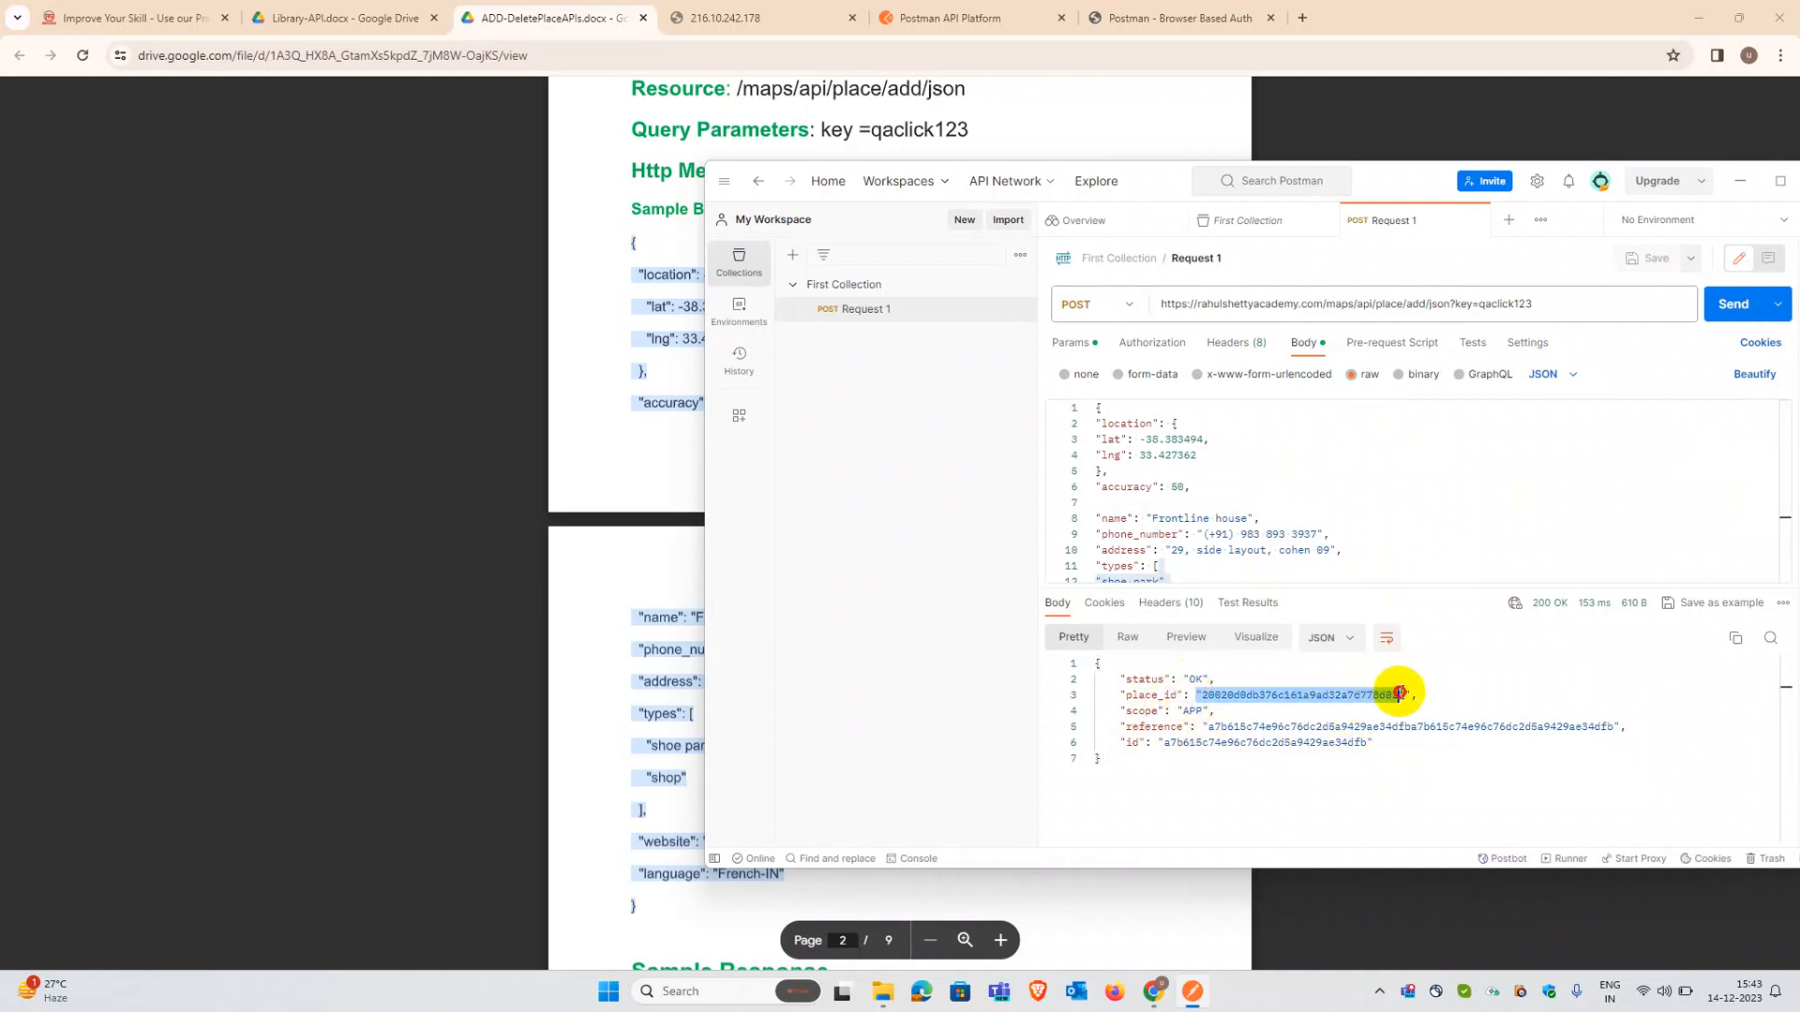
click(1131, 698)
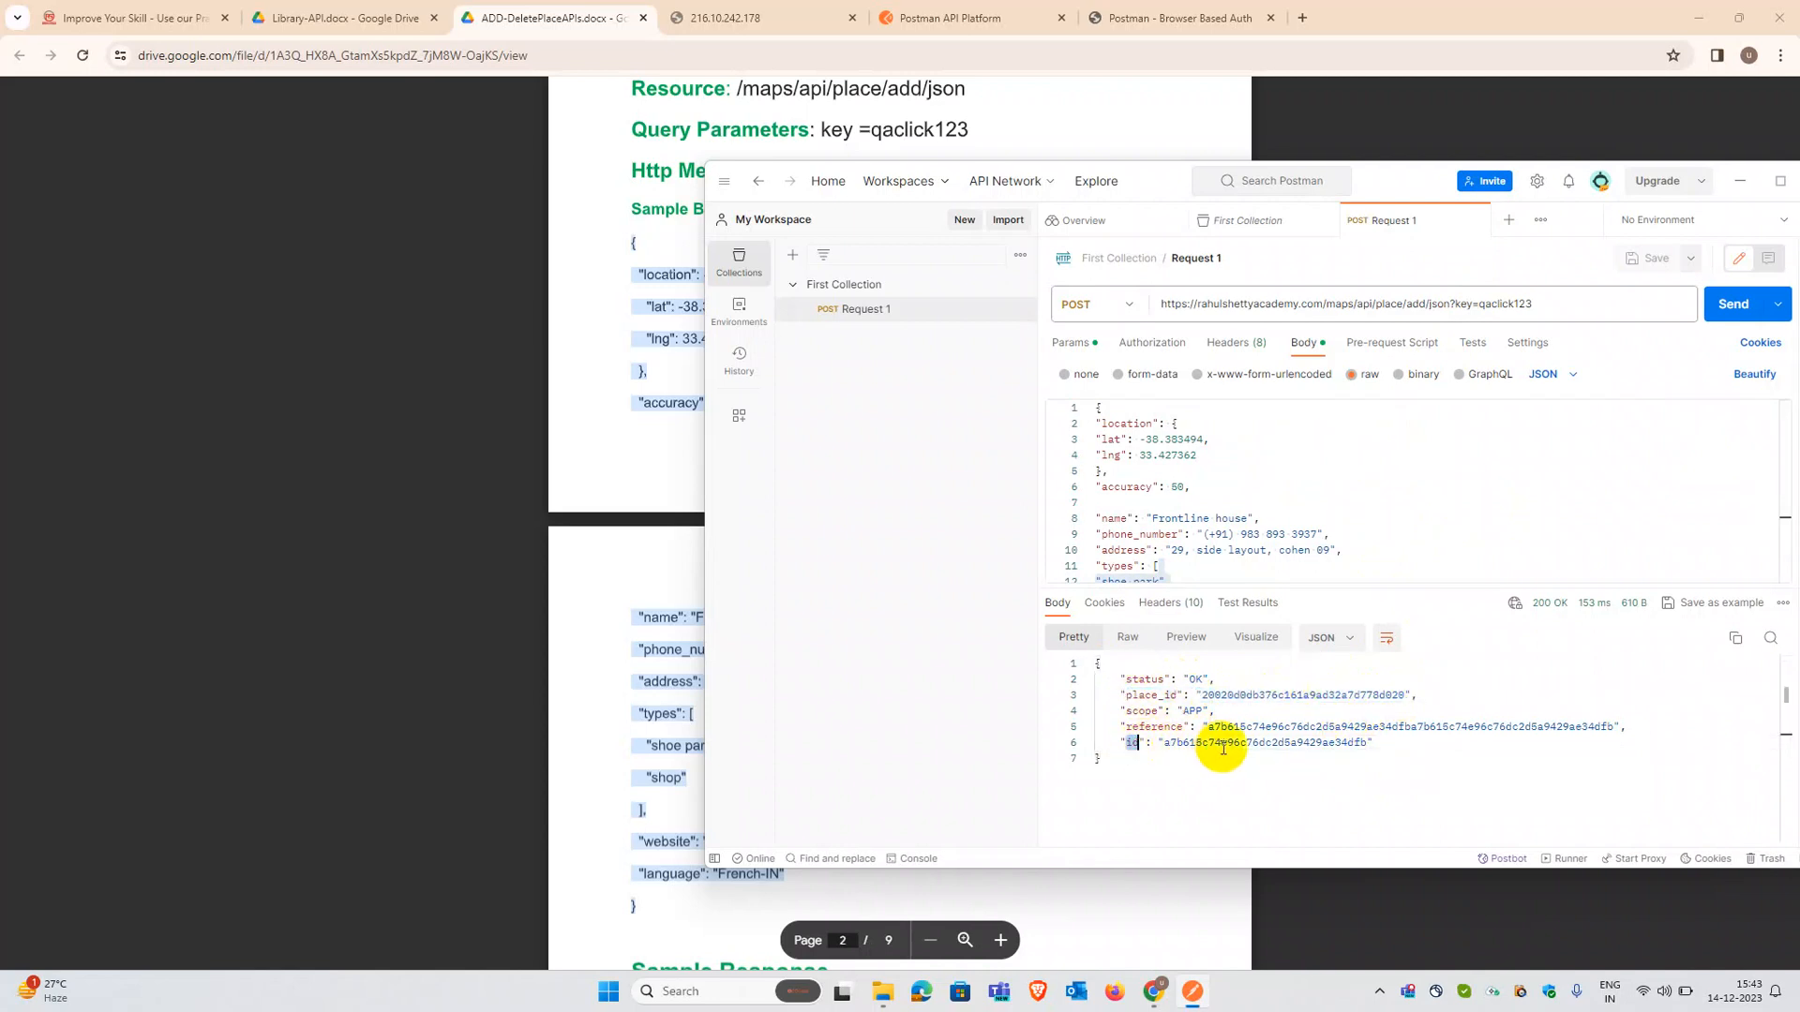
drag(1390, 746, 1077, 643)
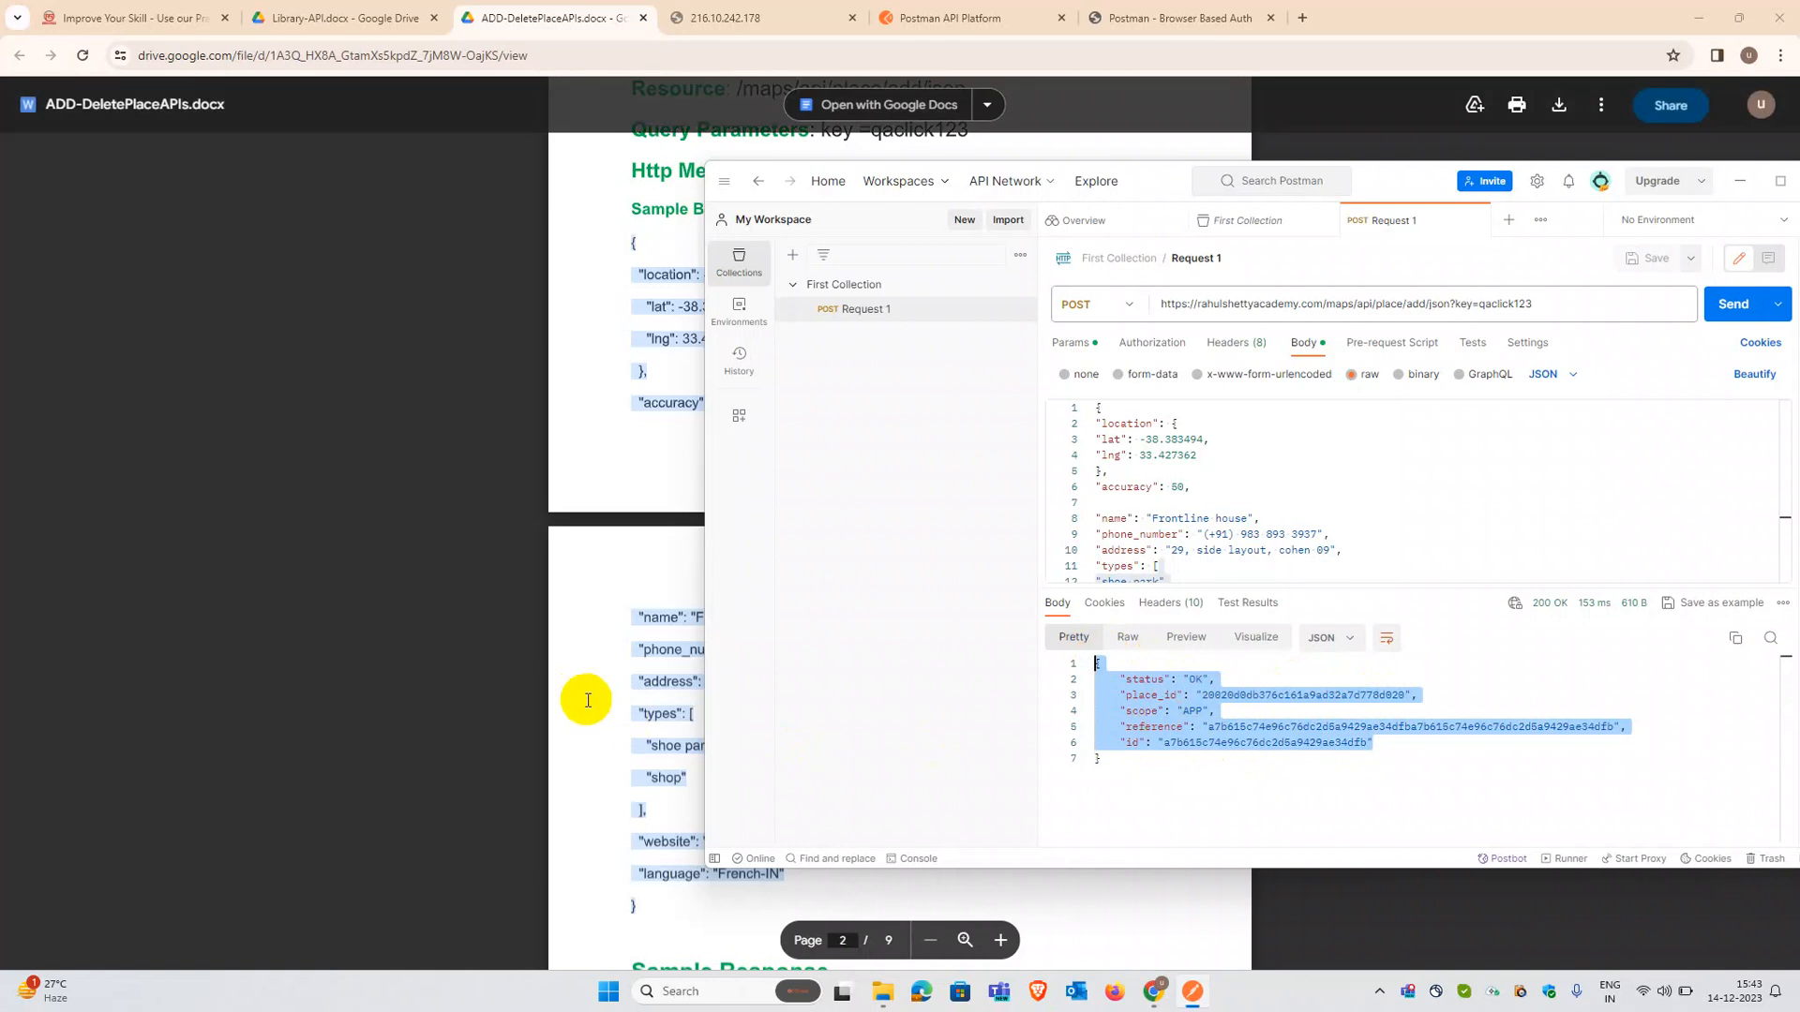
click(1171, 773)
drag(1155, 771, 1074, 667)
key(ctrl+c)
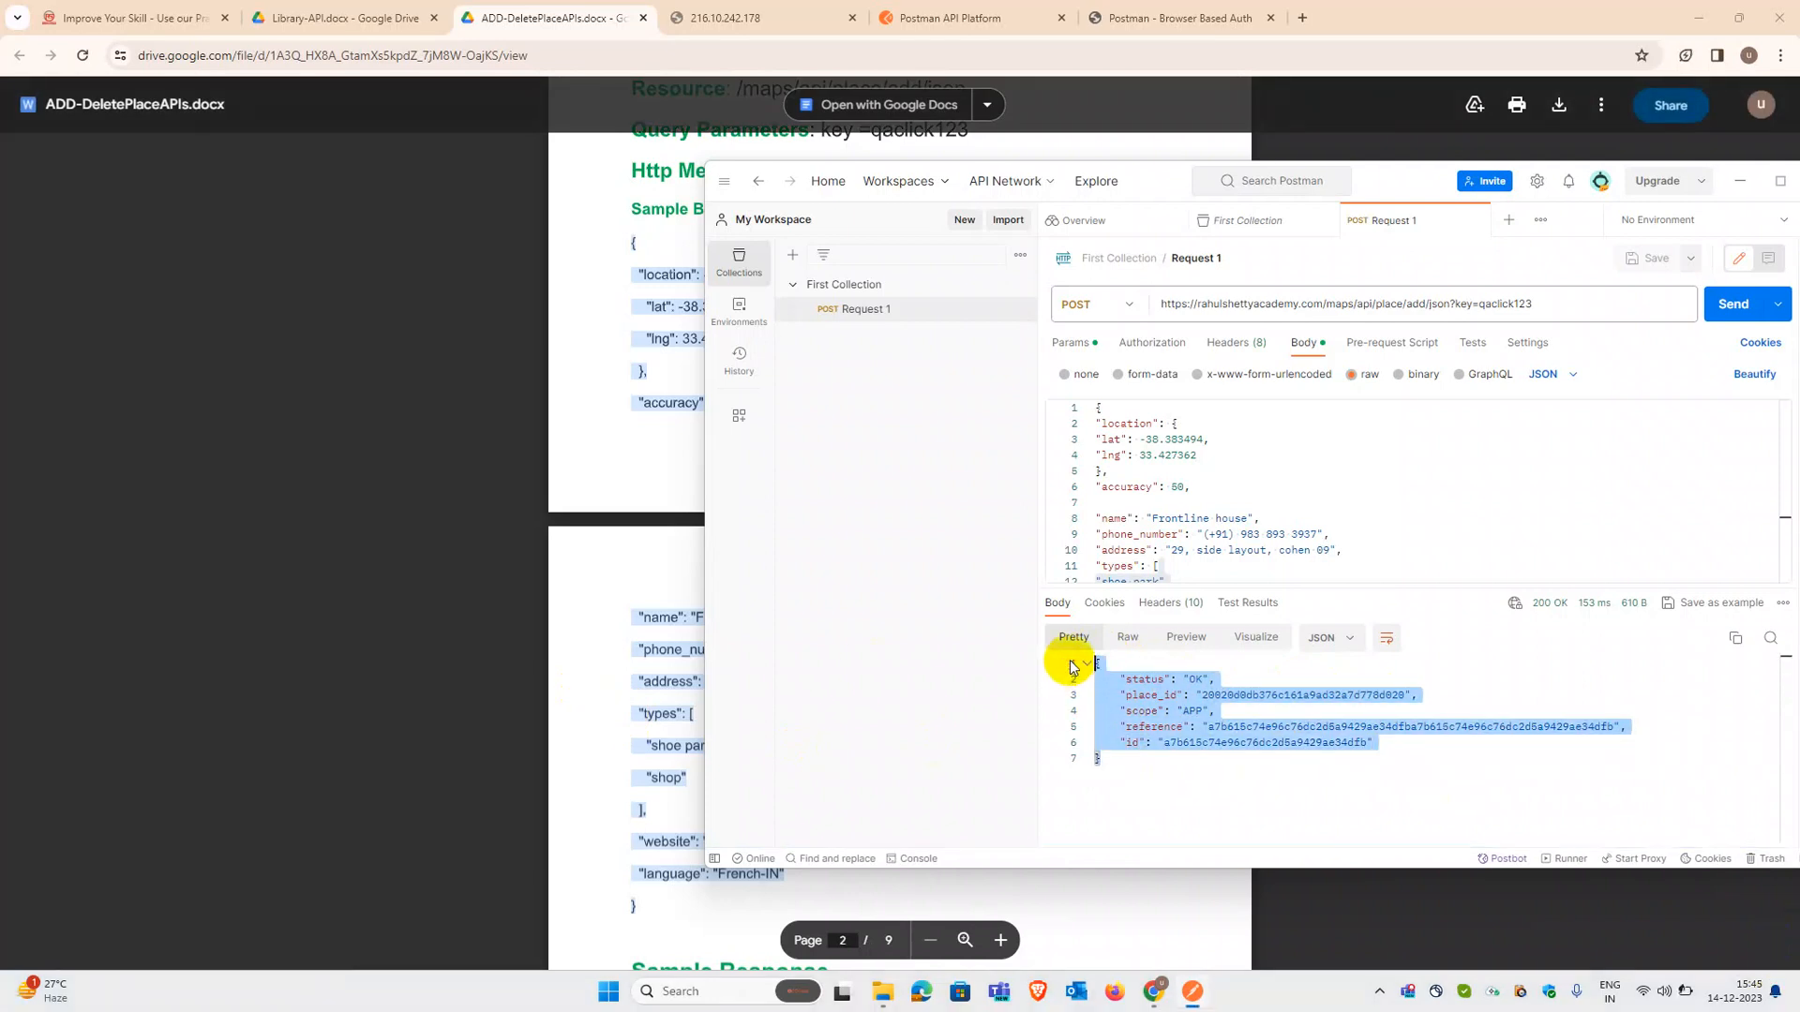
Step: Switch to Notepad, paste the copied response into a new blank document and close turing bid.txt
key(super+r)
text(notepad)
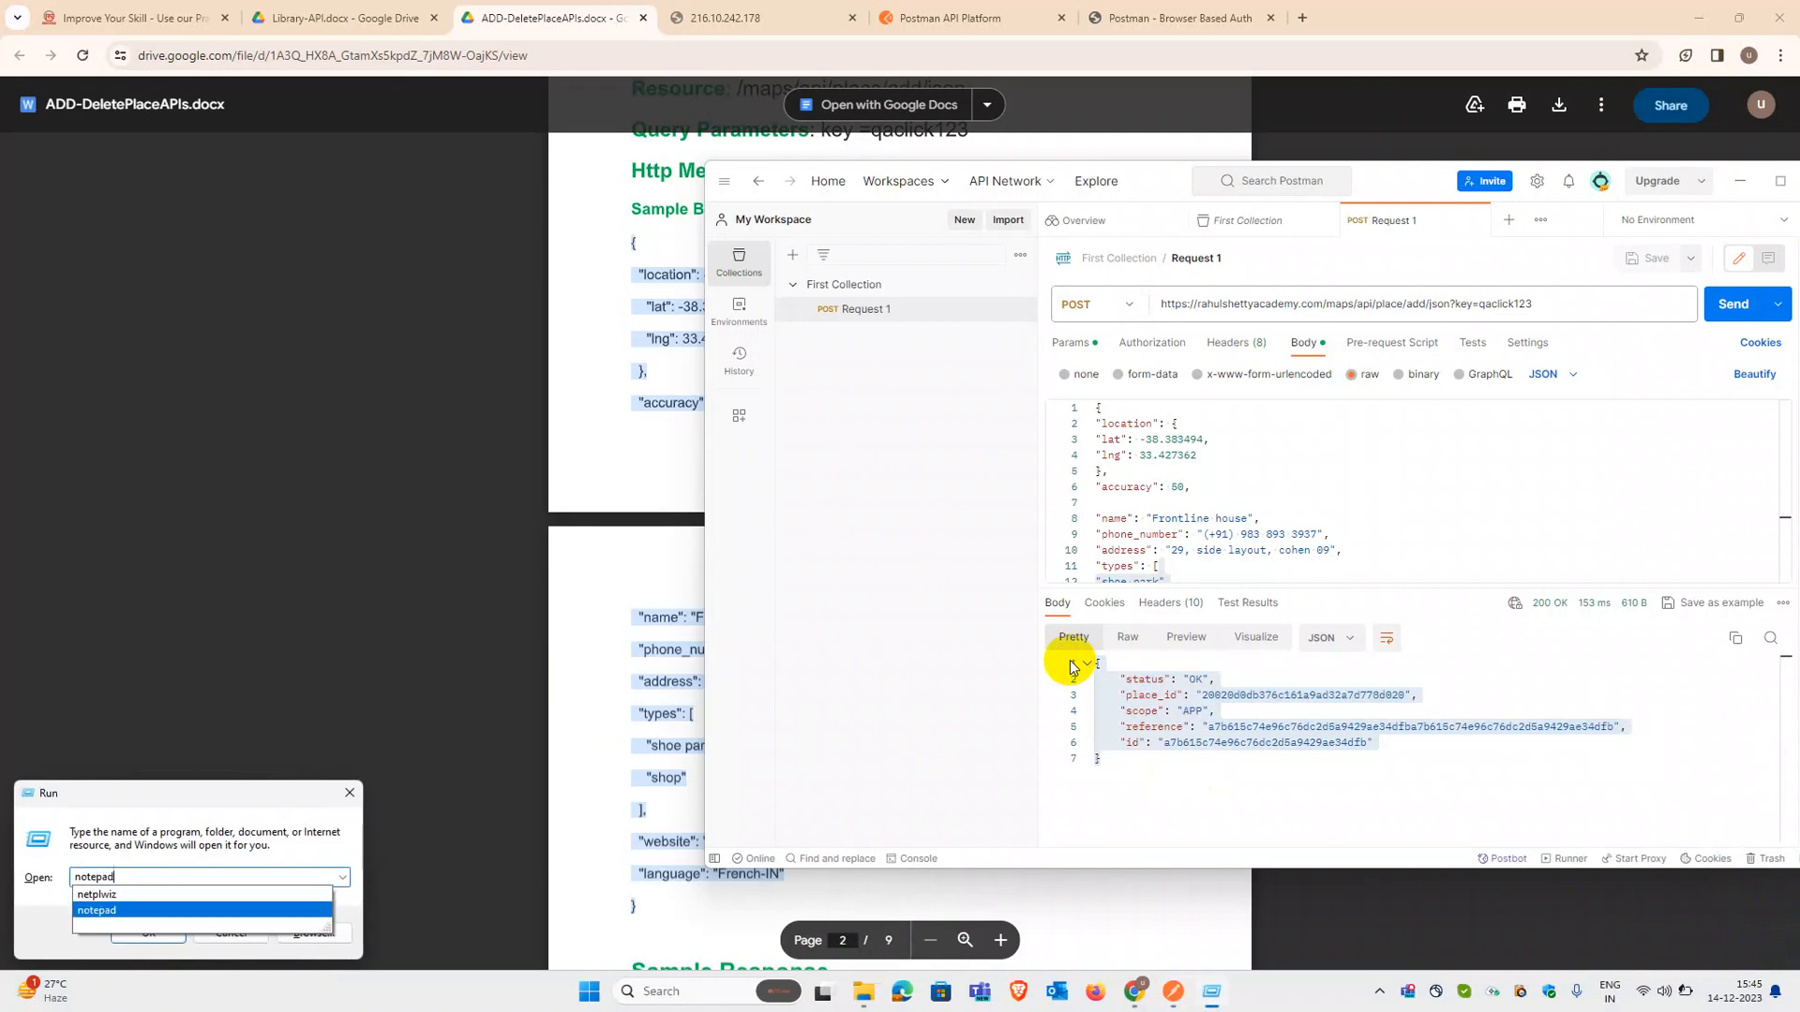
key(Return)
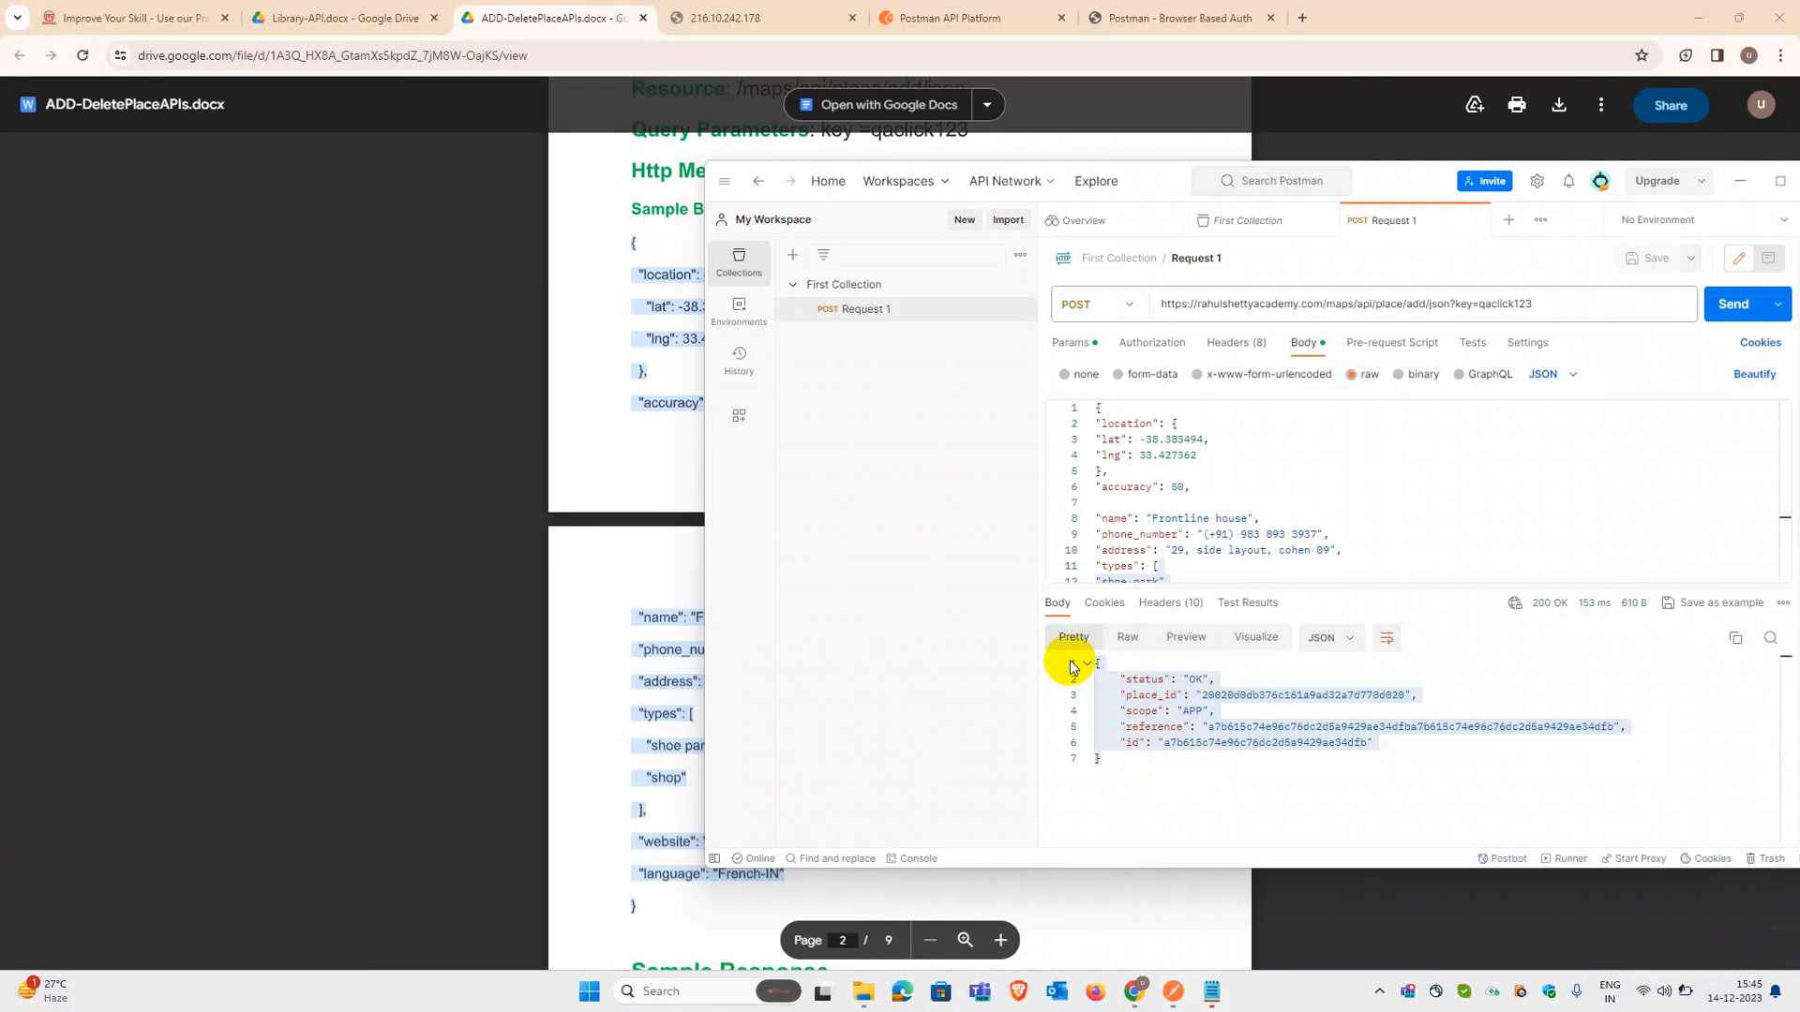
click(1212, 990)
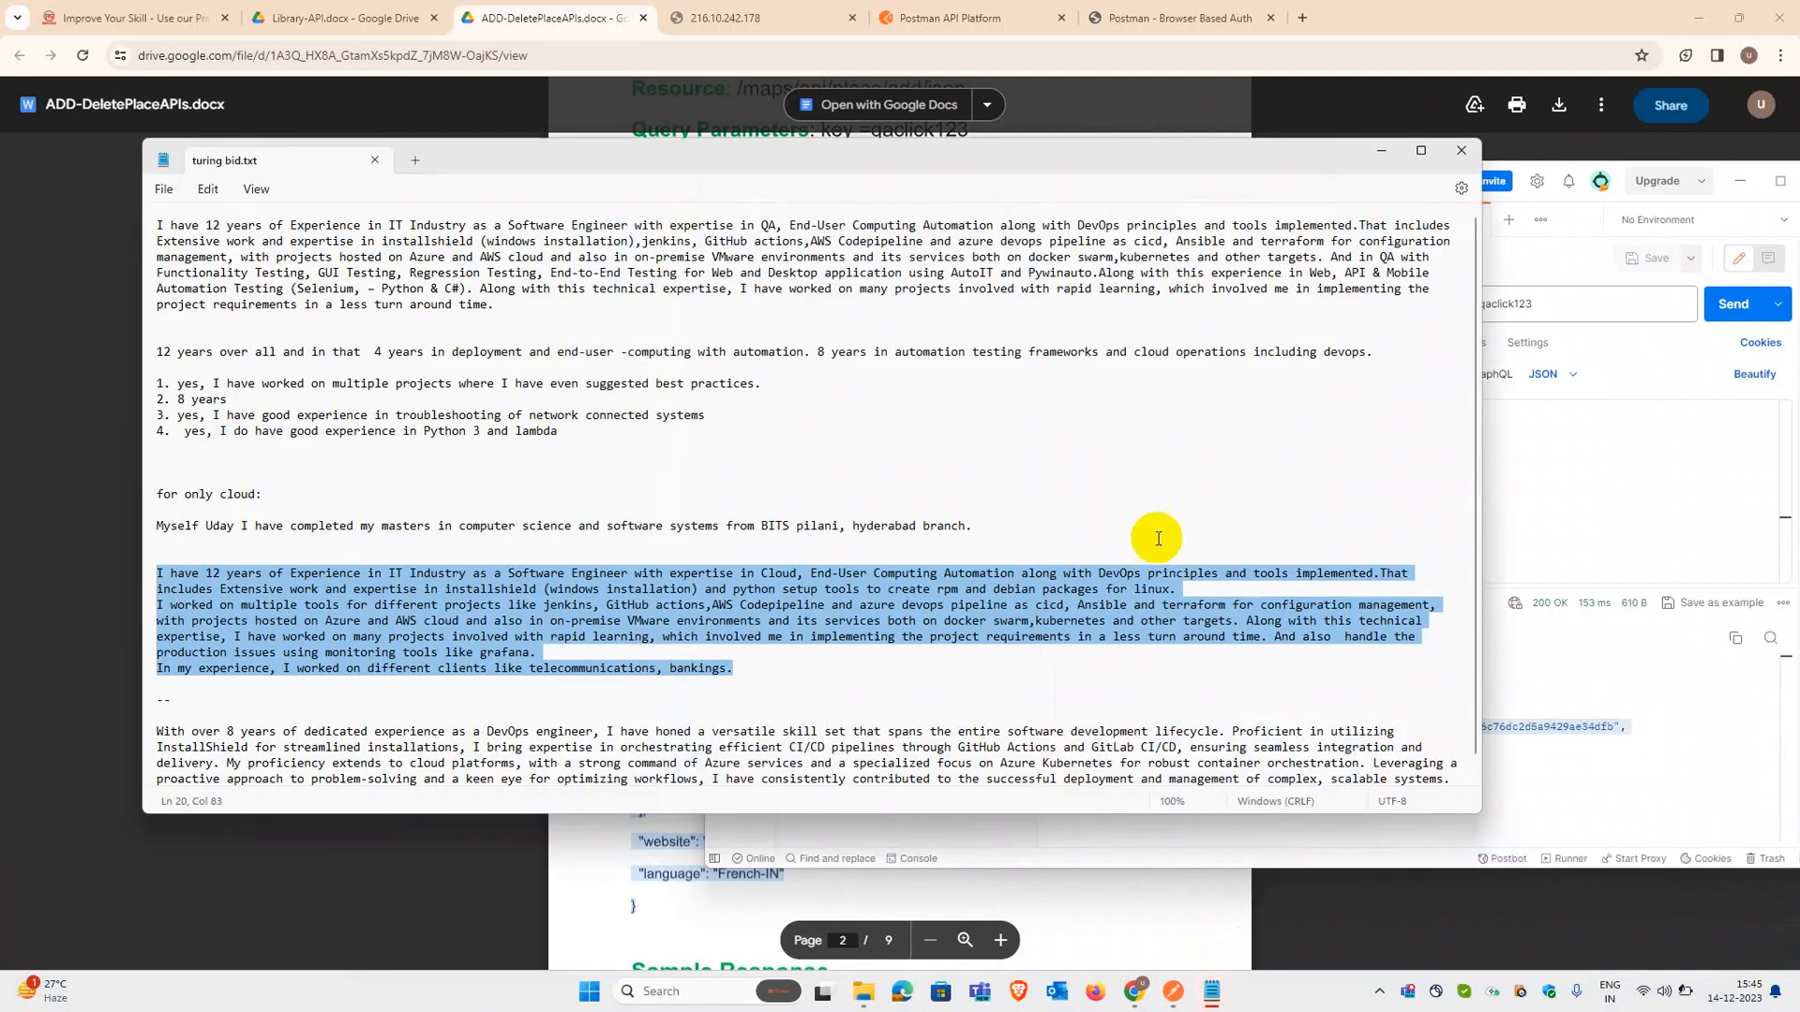
click(408, 157)
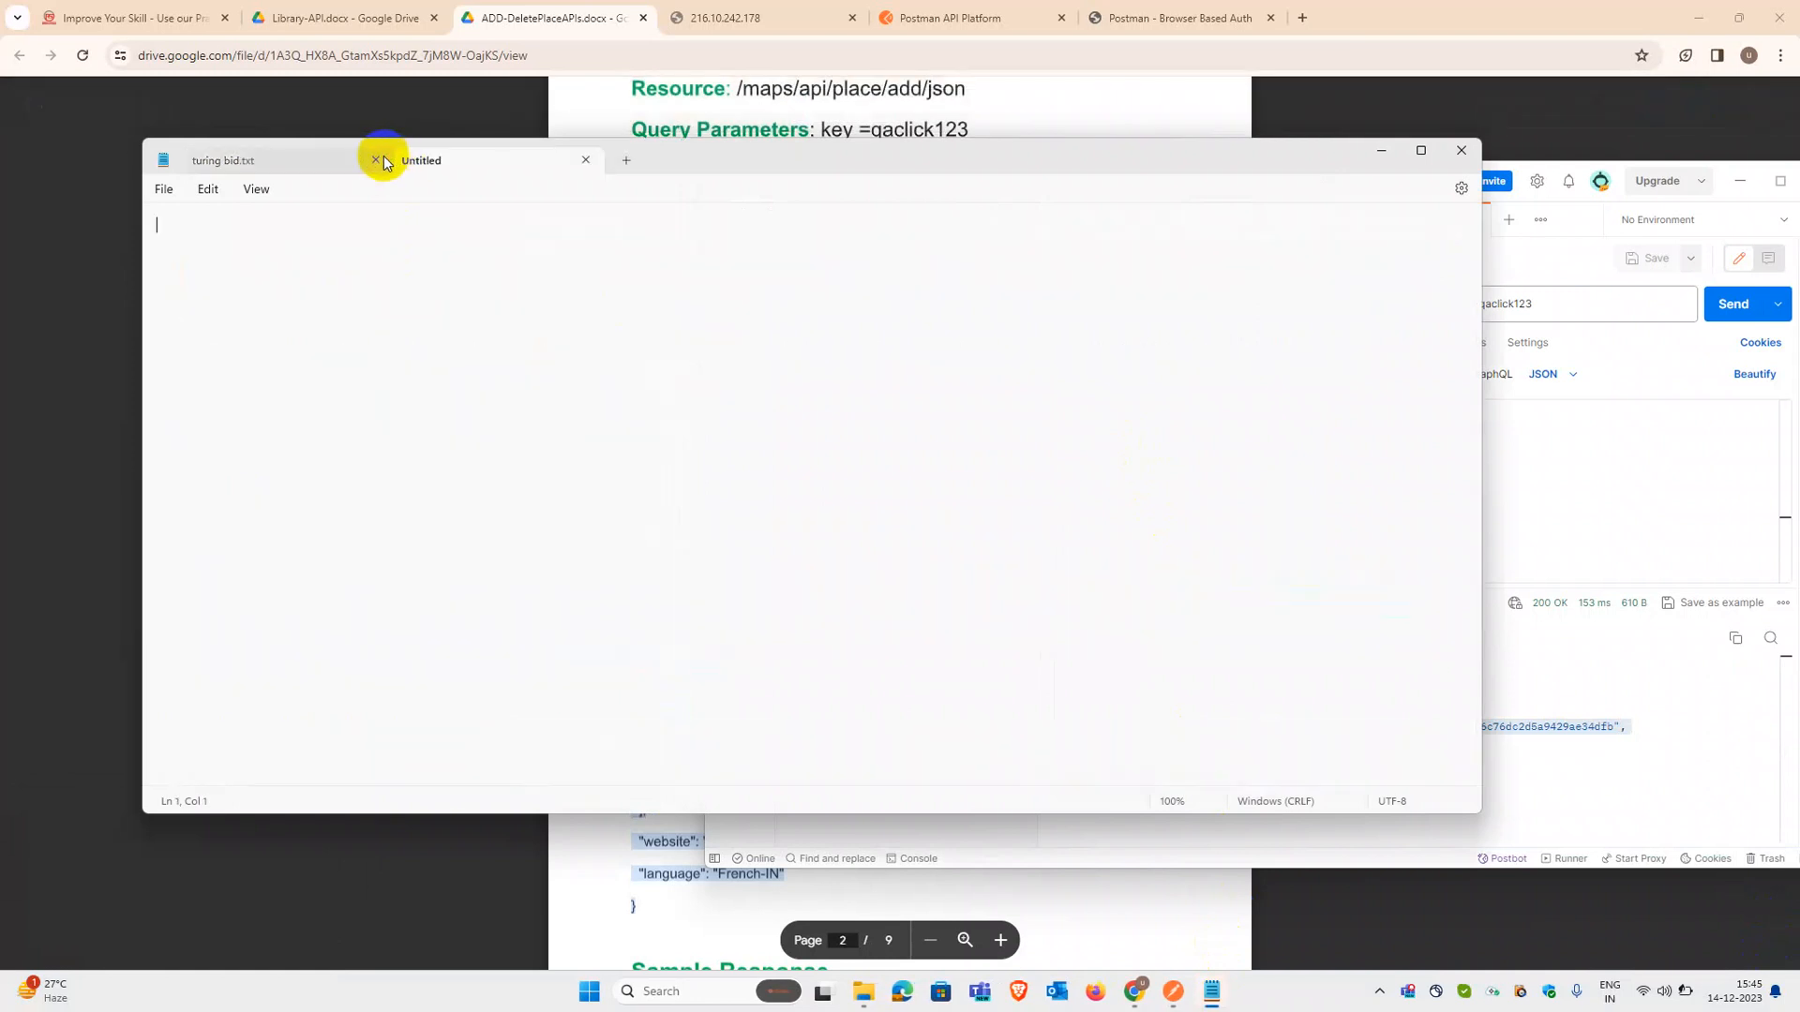
click(376, 160)
key(ctrl+v)
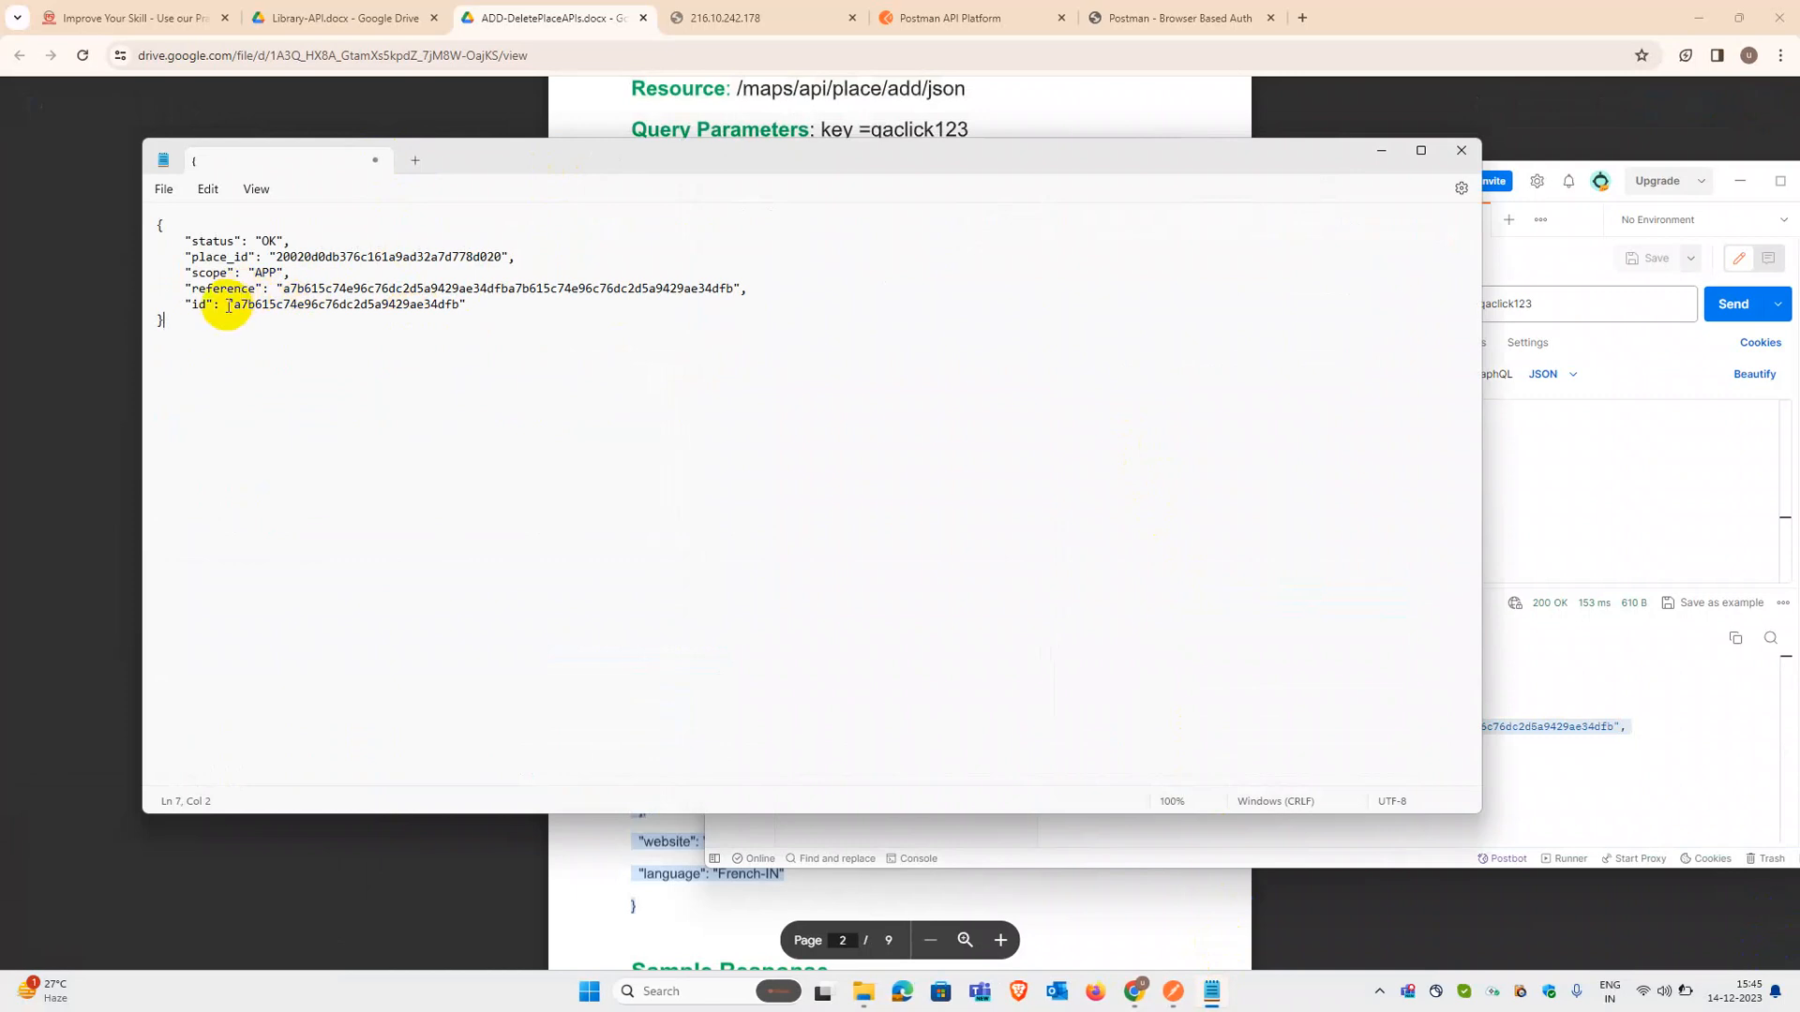
drag(553, 160, 553, 622)
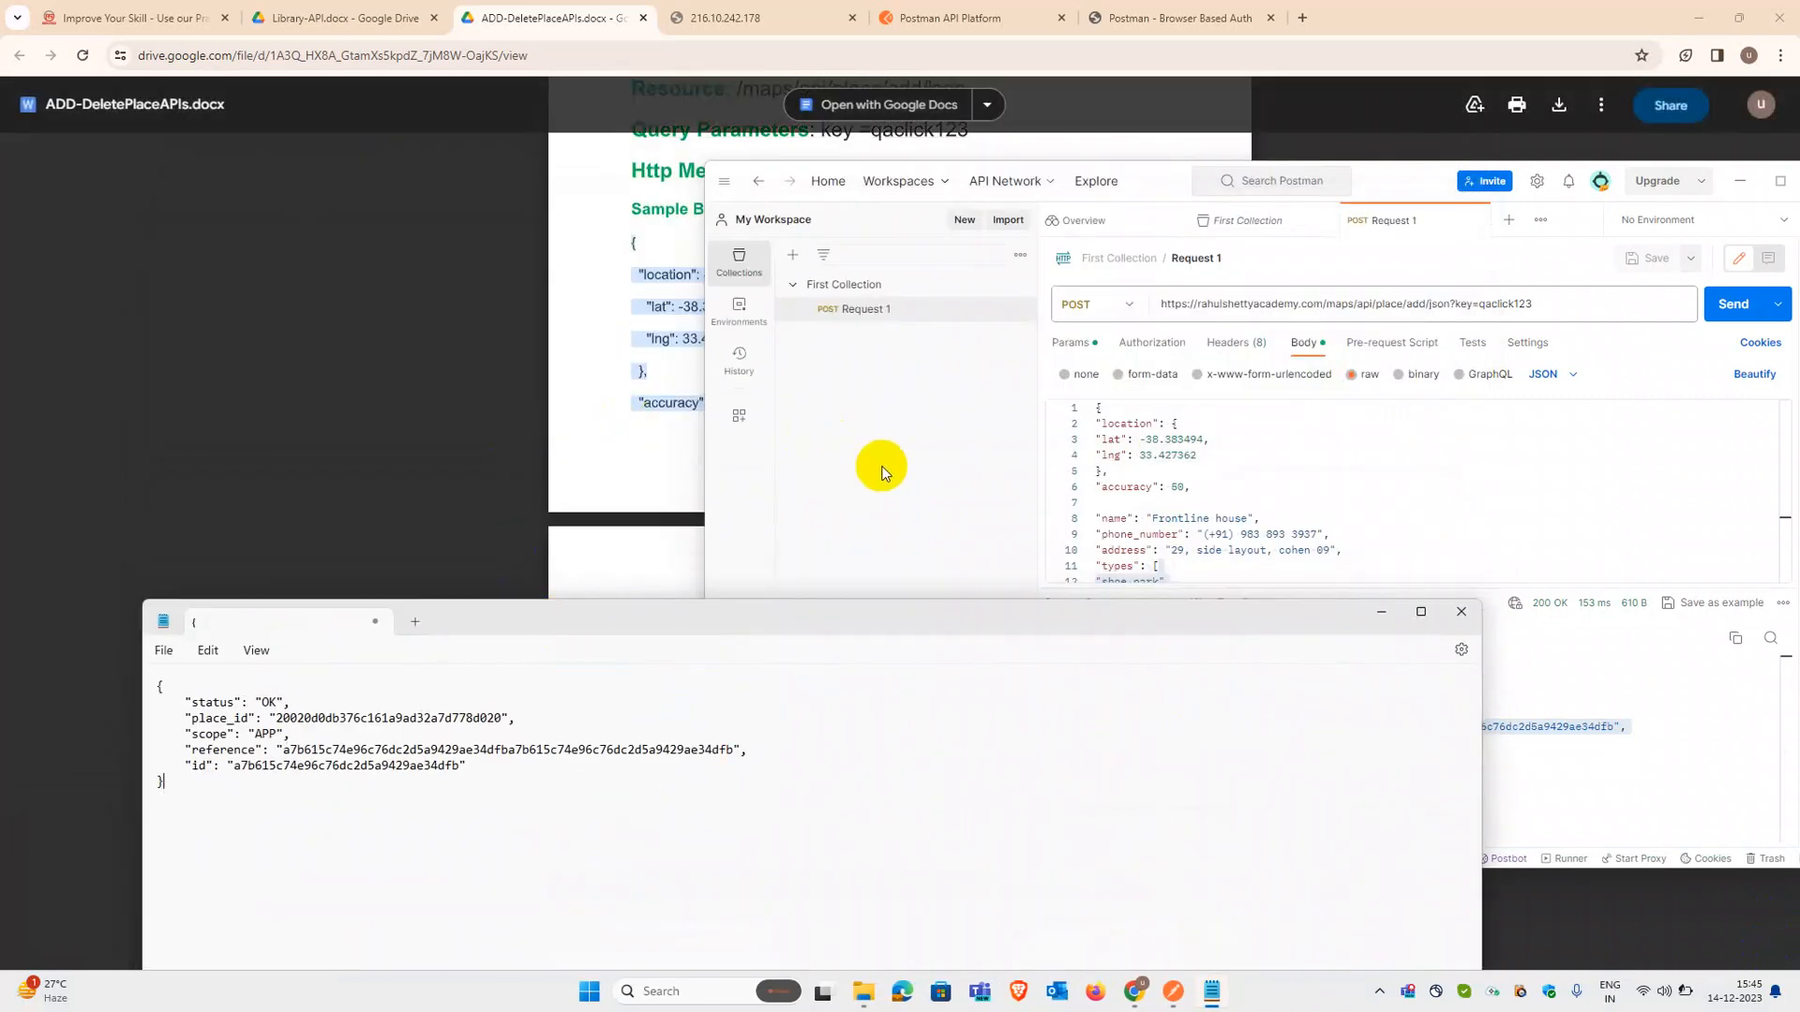
Step: Check the add resource in the URL of Request 1 in Postman
click(623, 422)
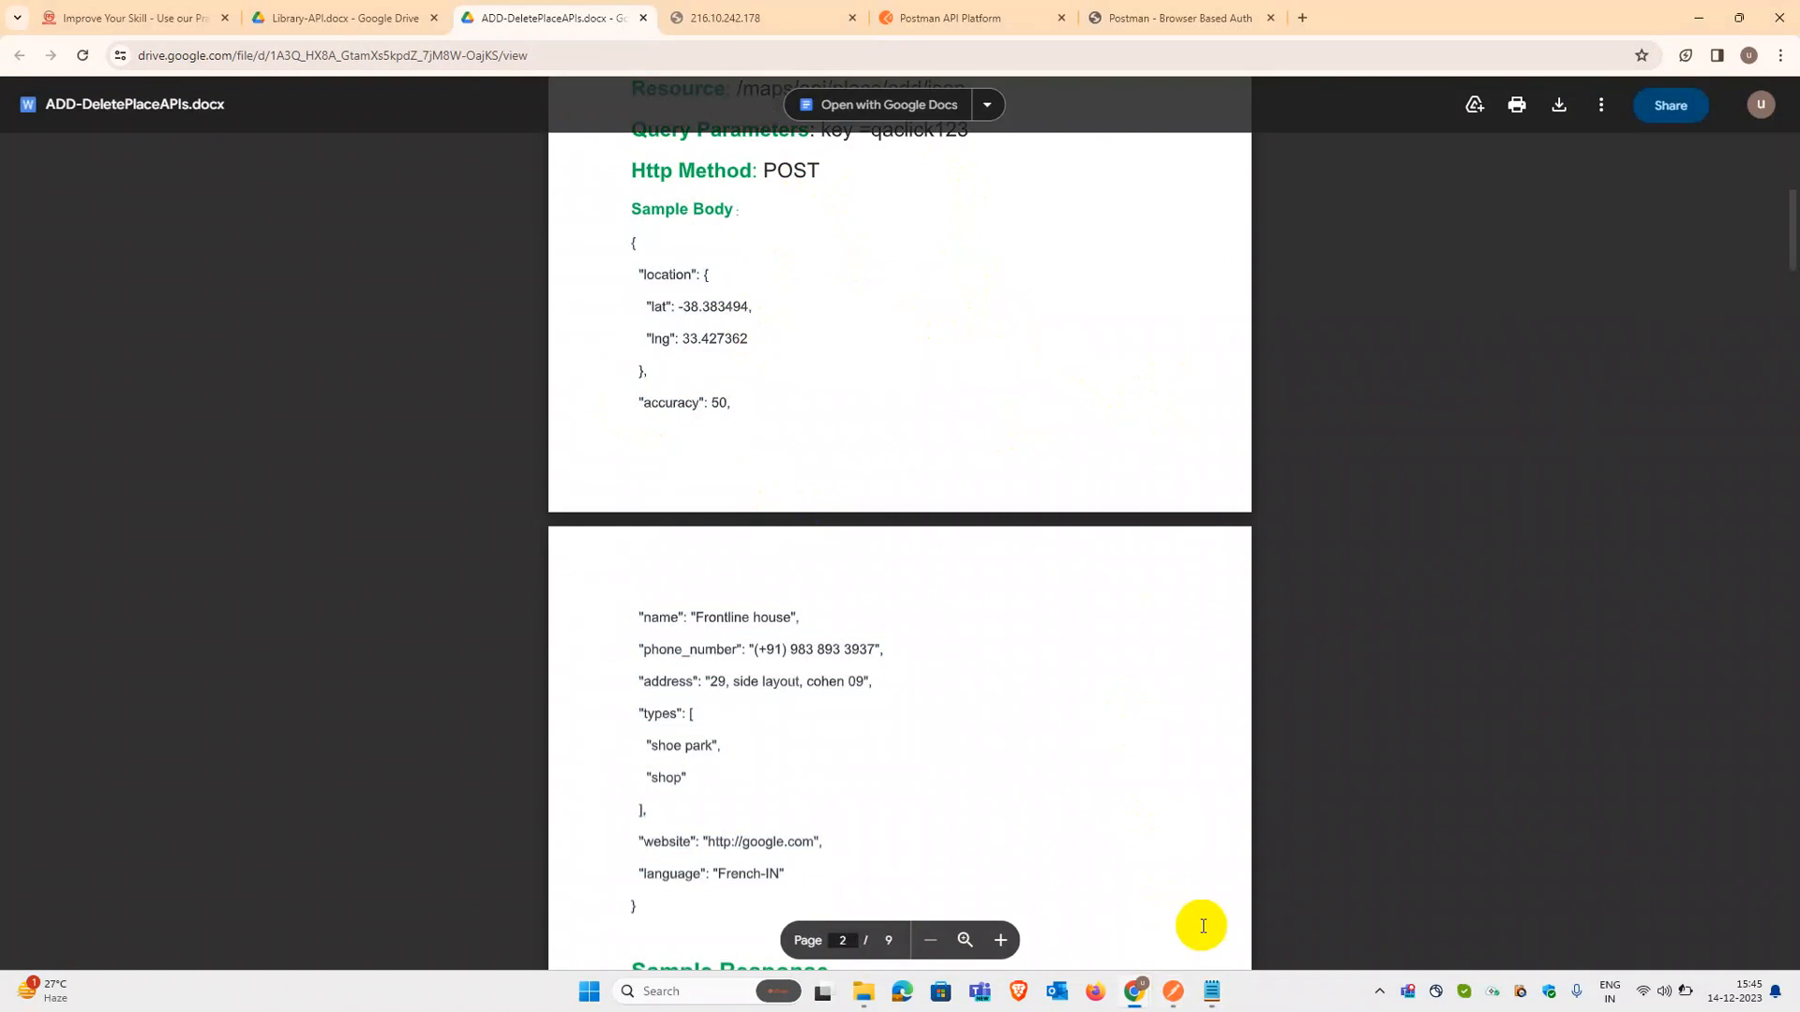
click(1172, 991)
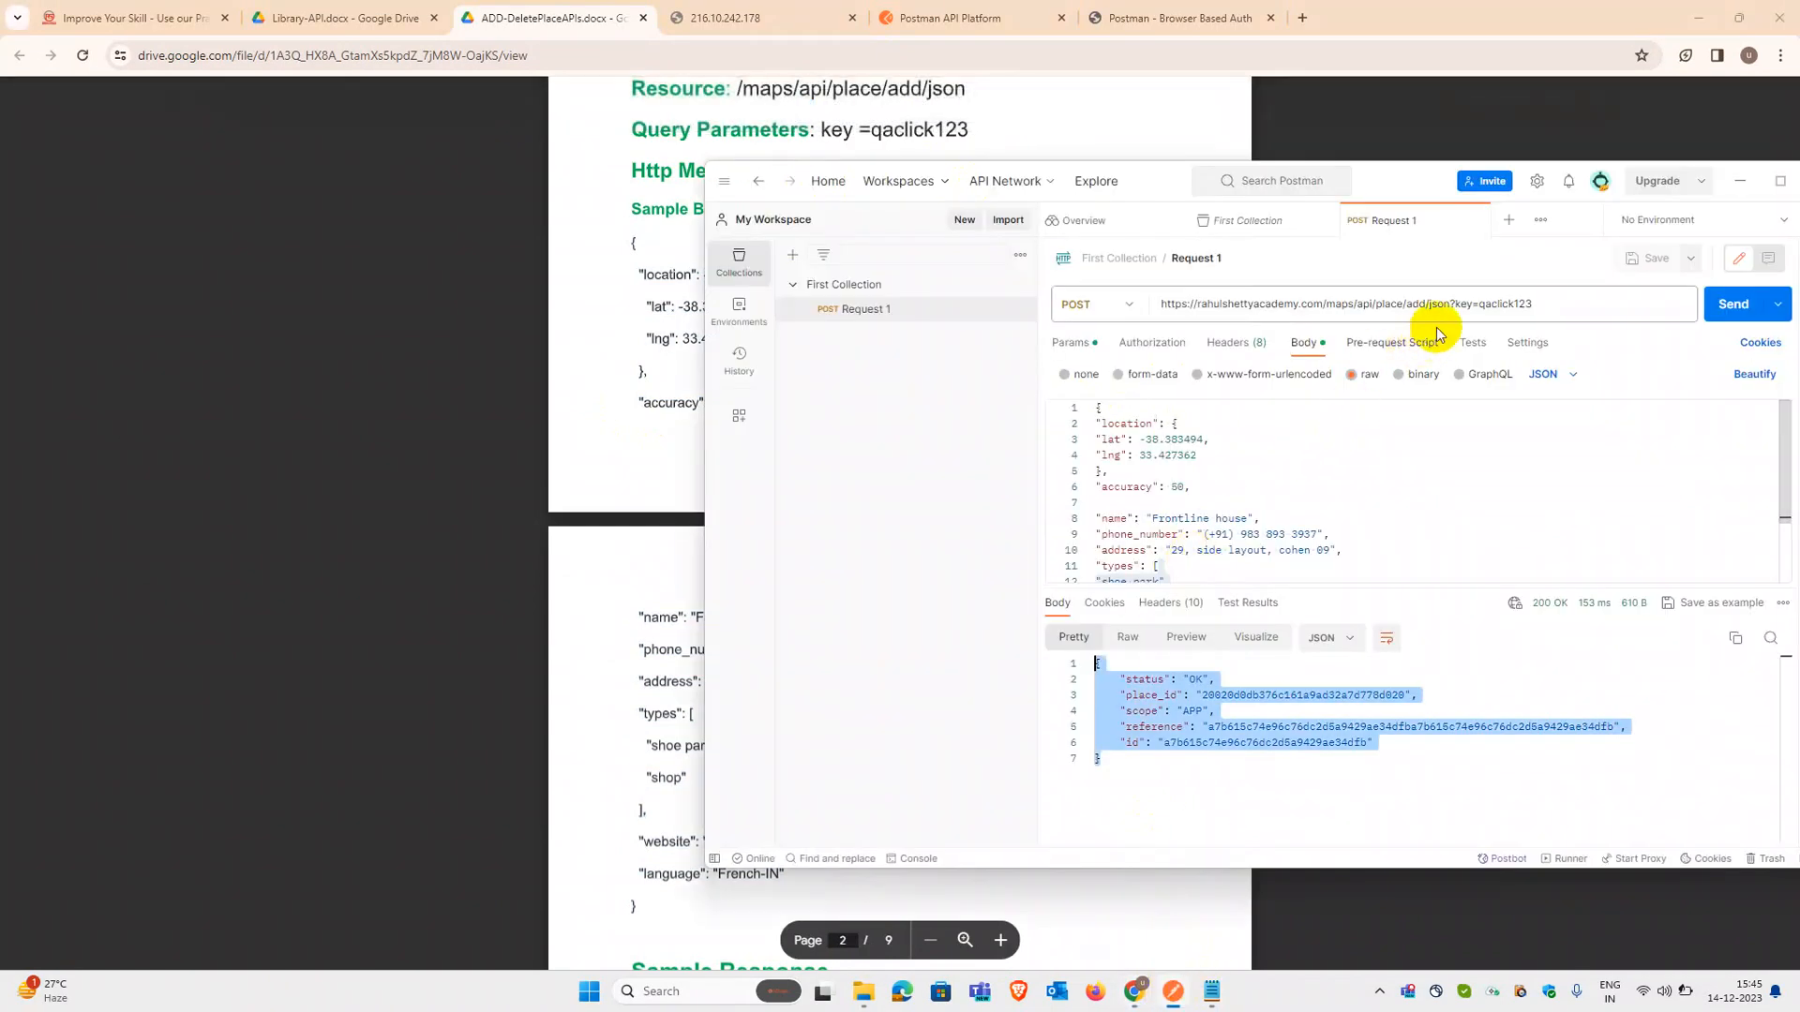
drag(1406, 304, 1457, 303)
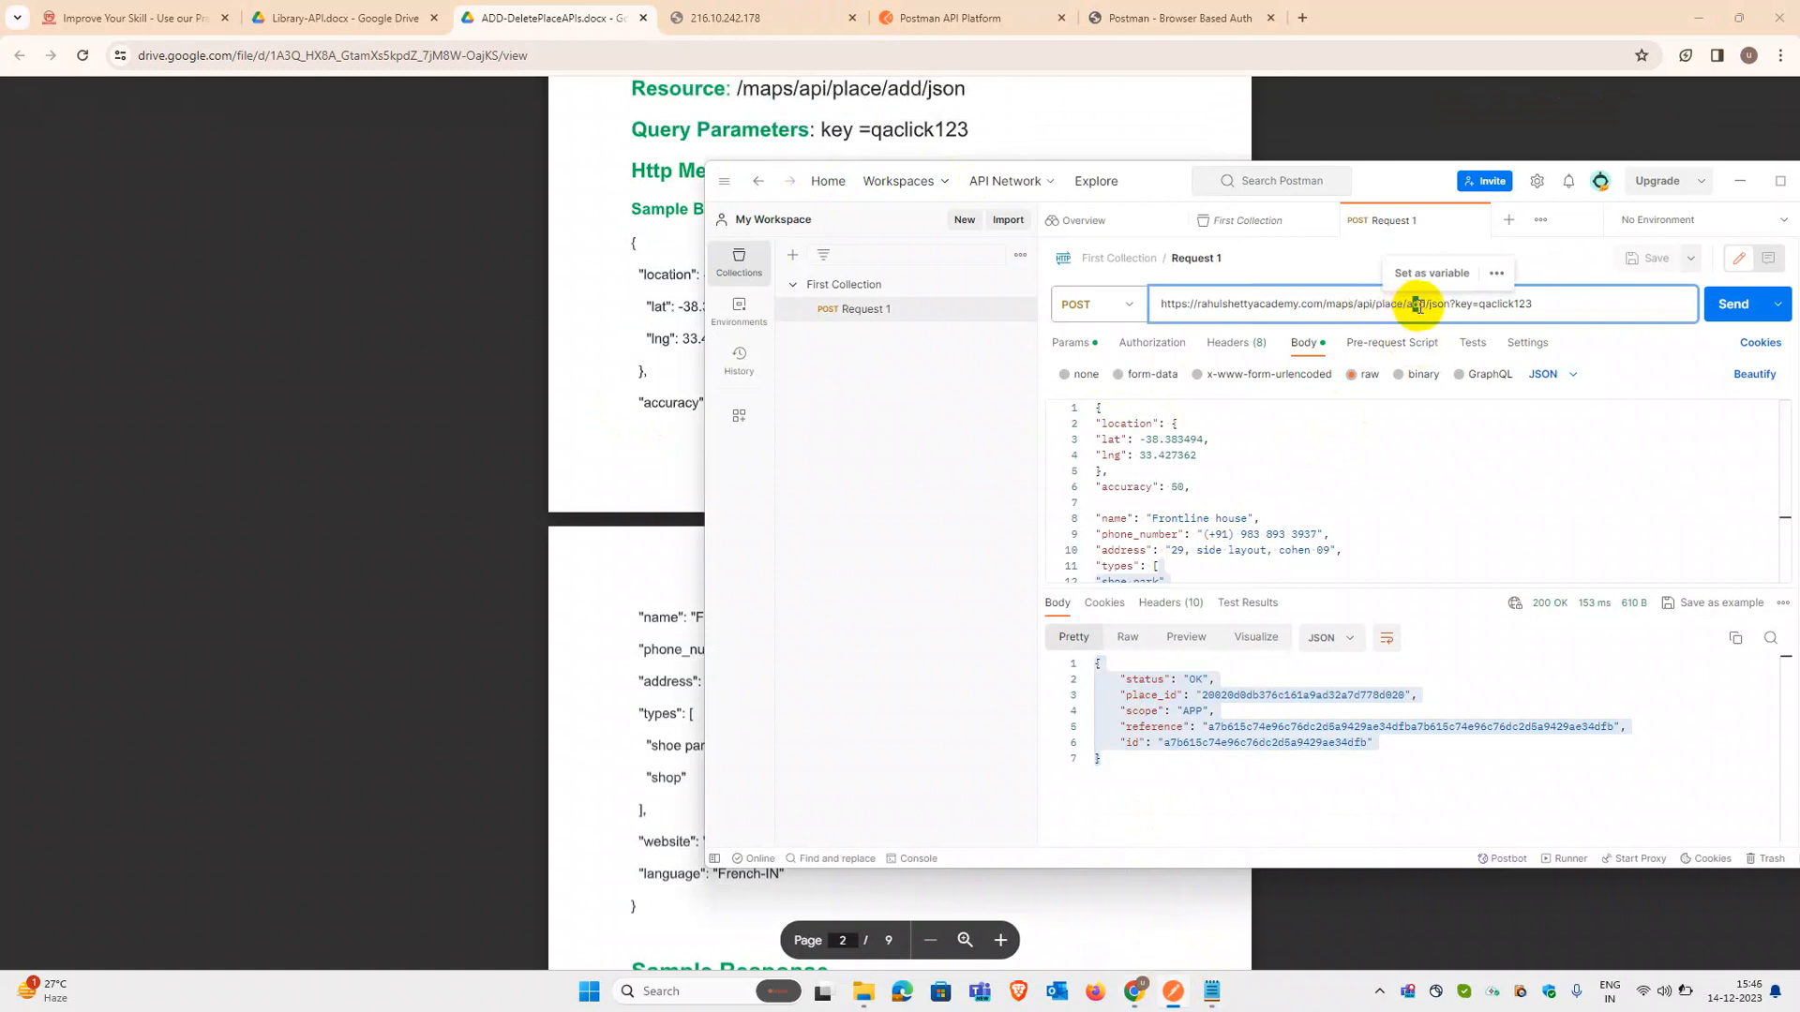
Step: Look through the Add, Delete and Get Place sections of the API document in Chrome and examine the Get Place resource path
click(615, 671)
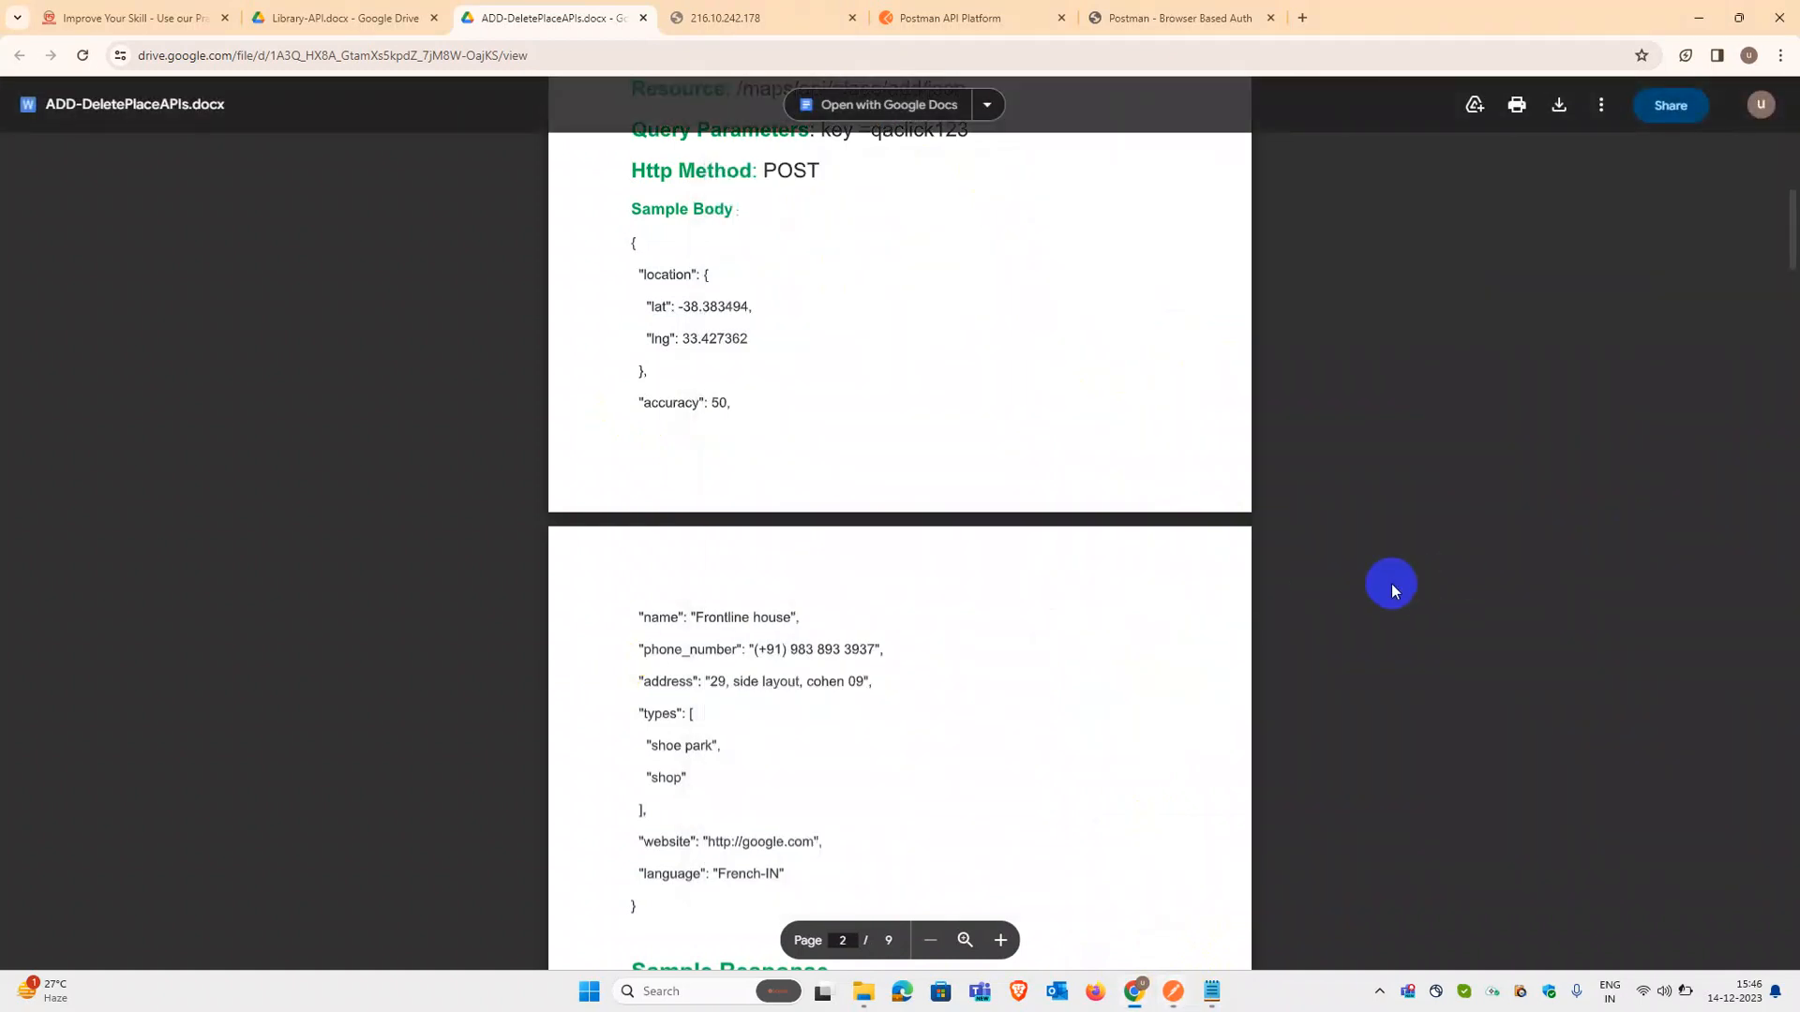
scroll(1392, 583, down, 3)
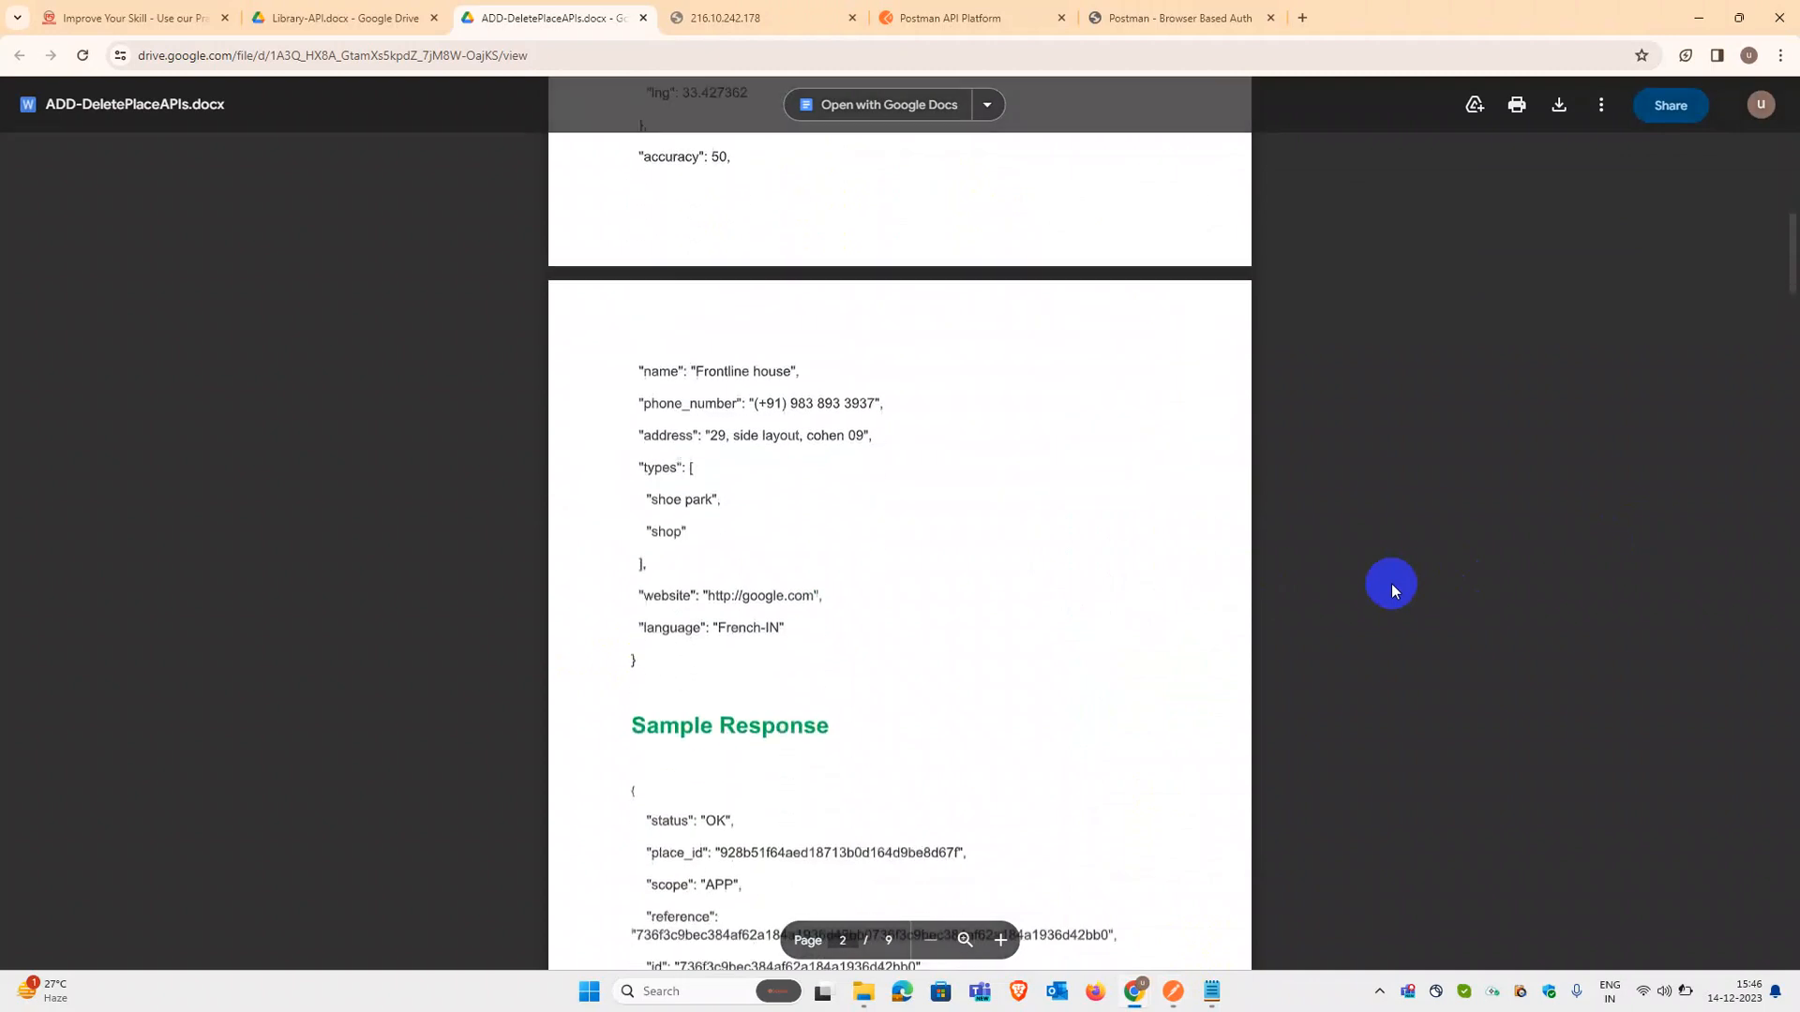
scroll(1391, 583, down, 3)
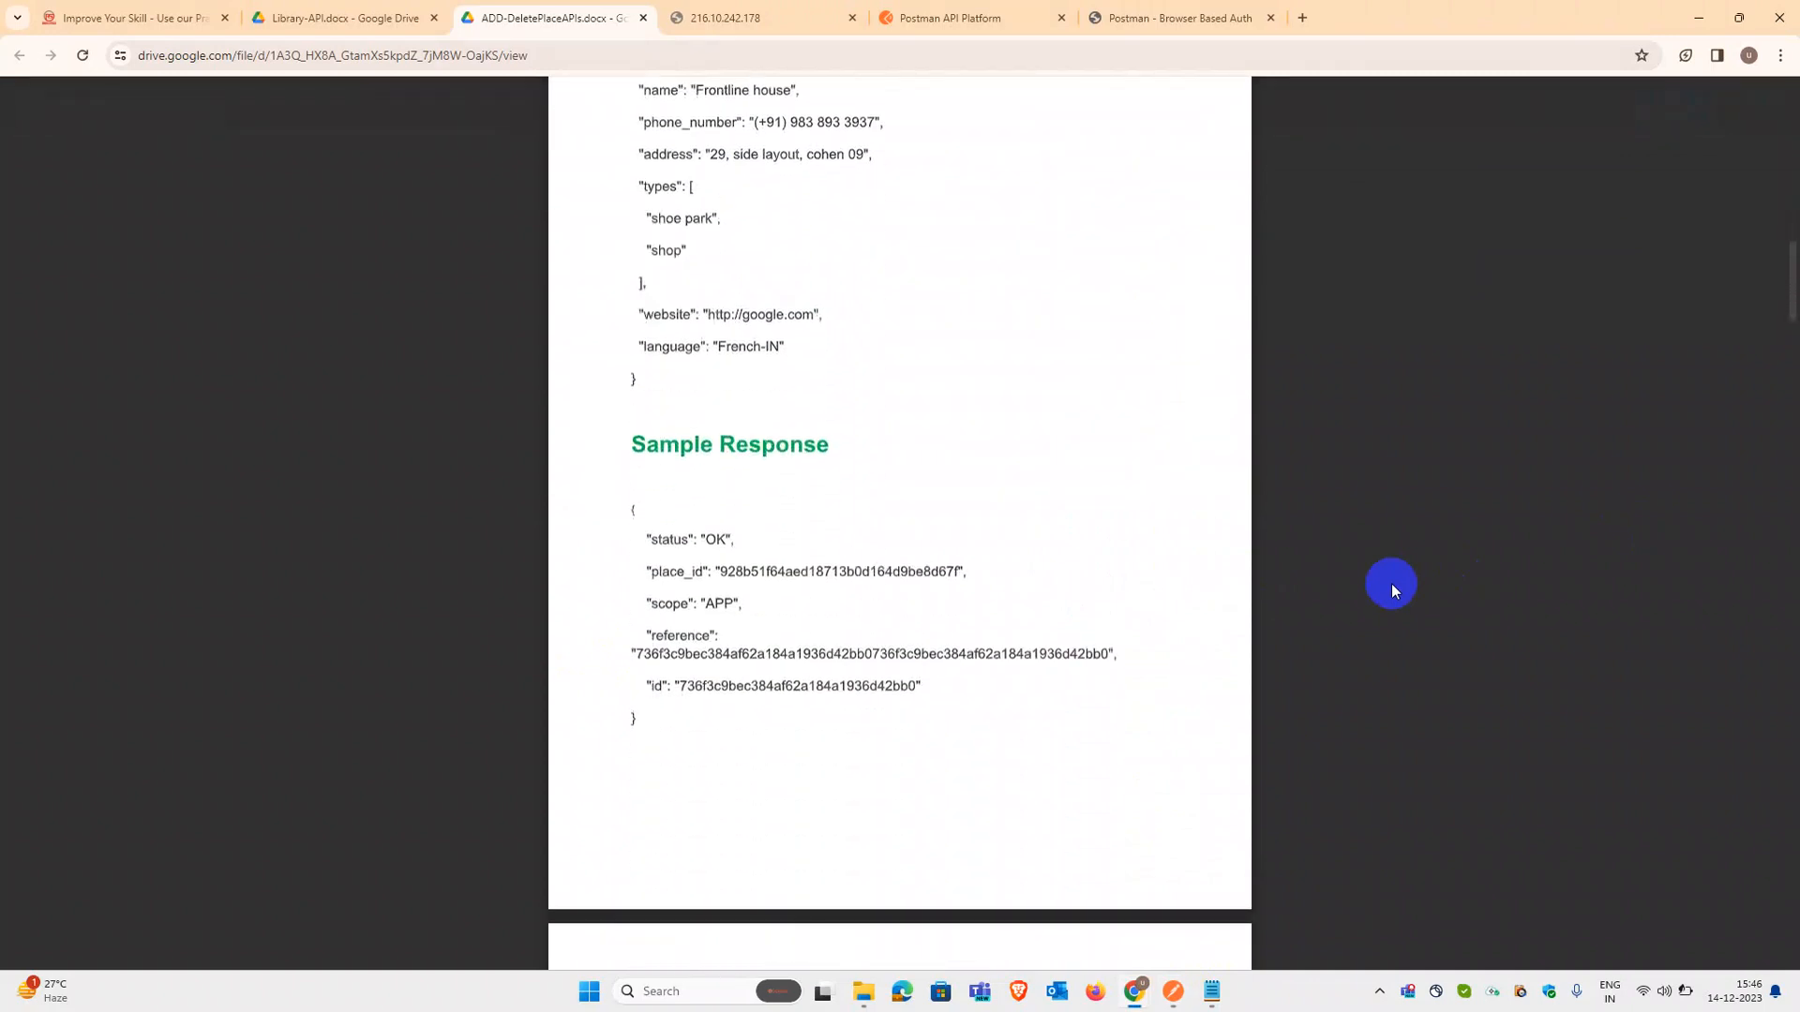
scroll(1391, 583, down, 1)
scroll(1391, 583, down, 2)
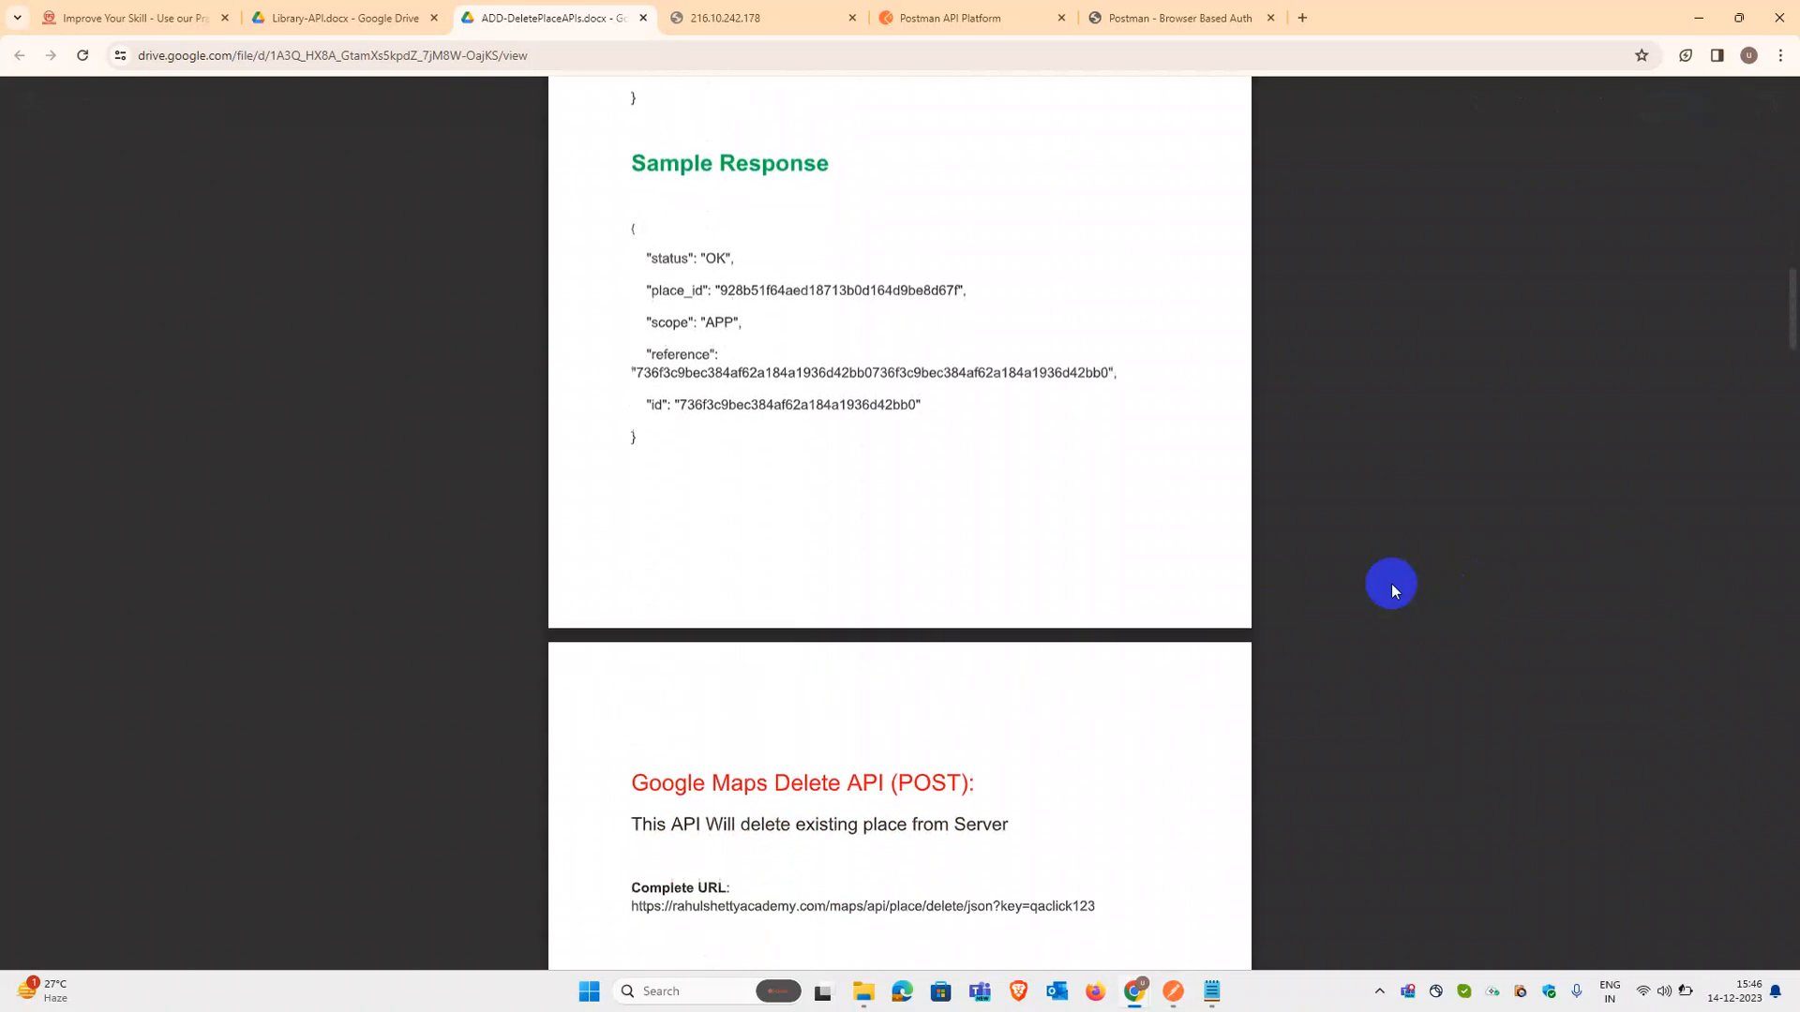
scroll(1391, 583, down, 3)
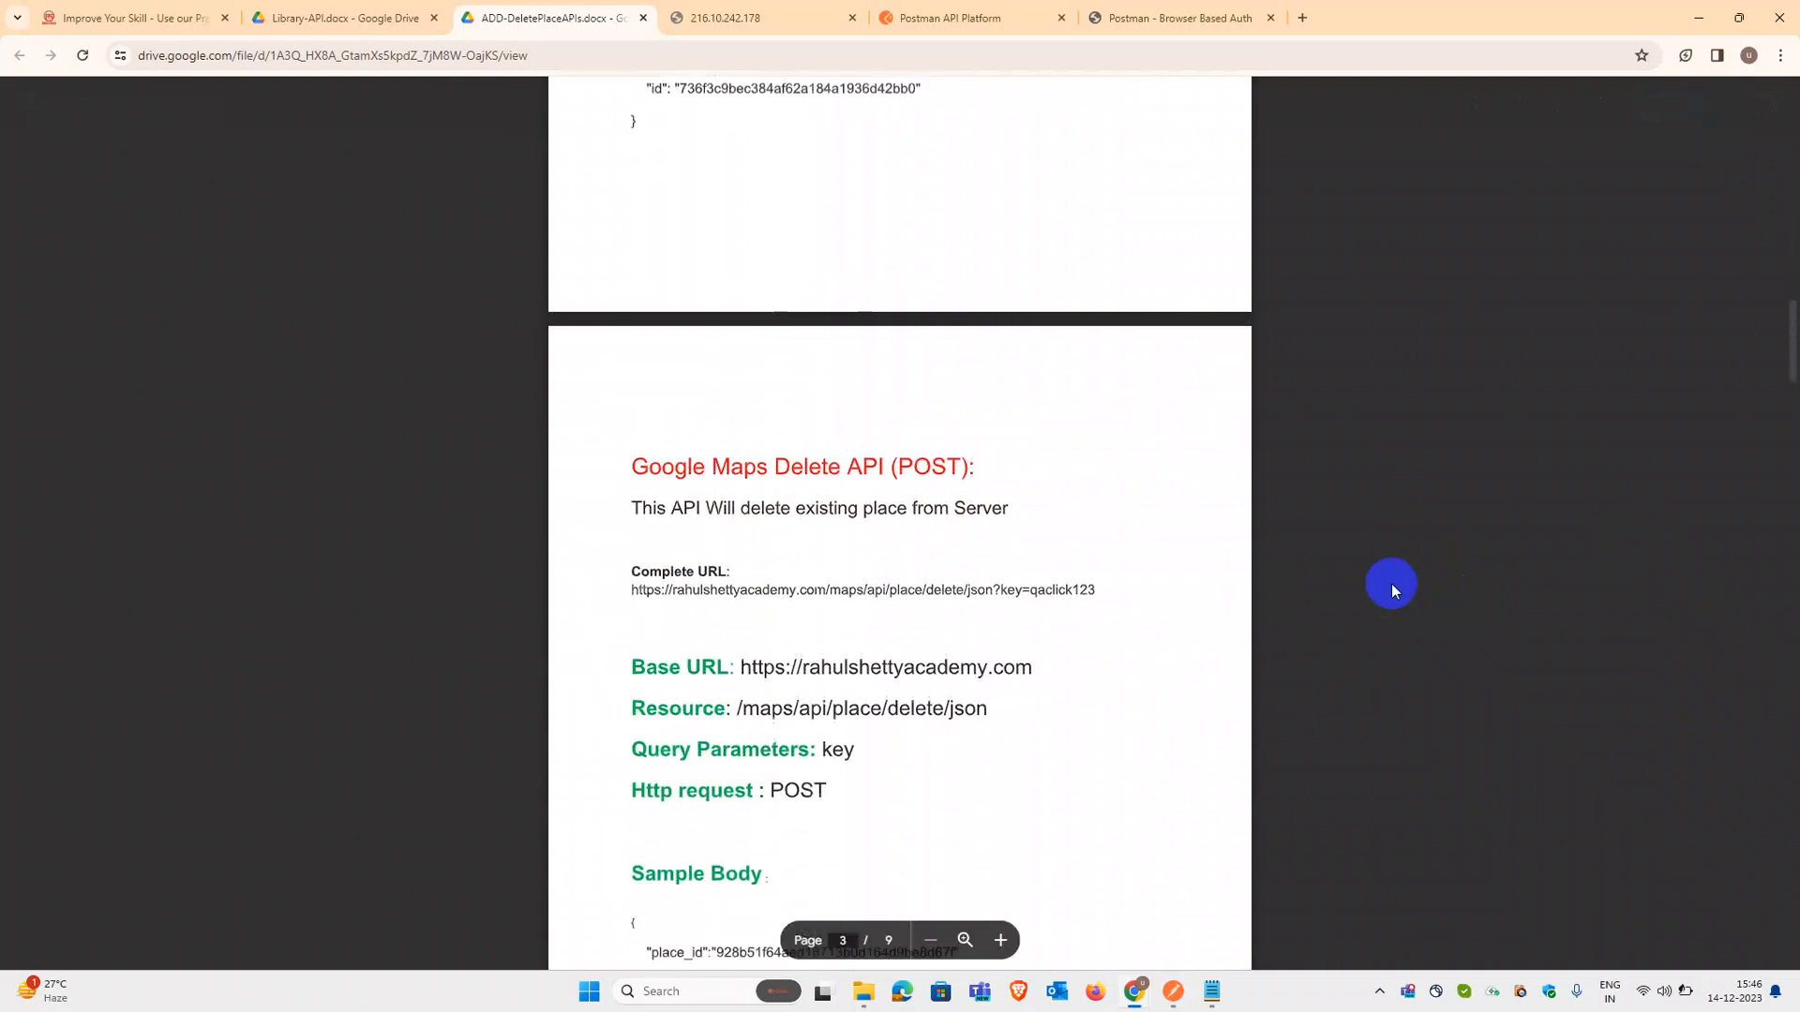
scroll(1392, 584, up, 6)
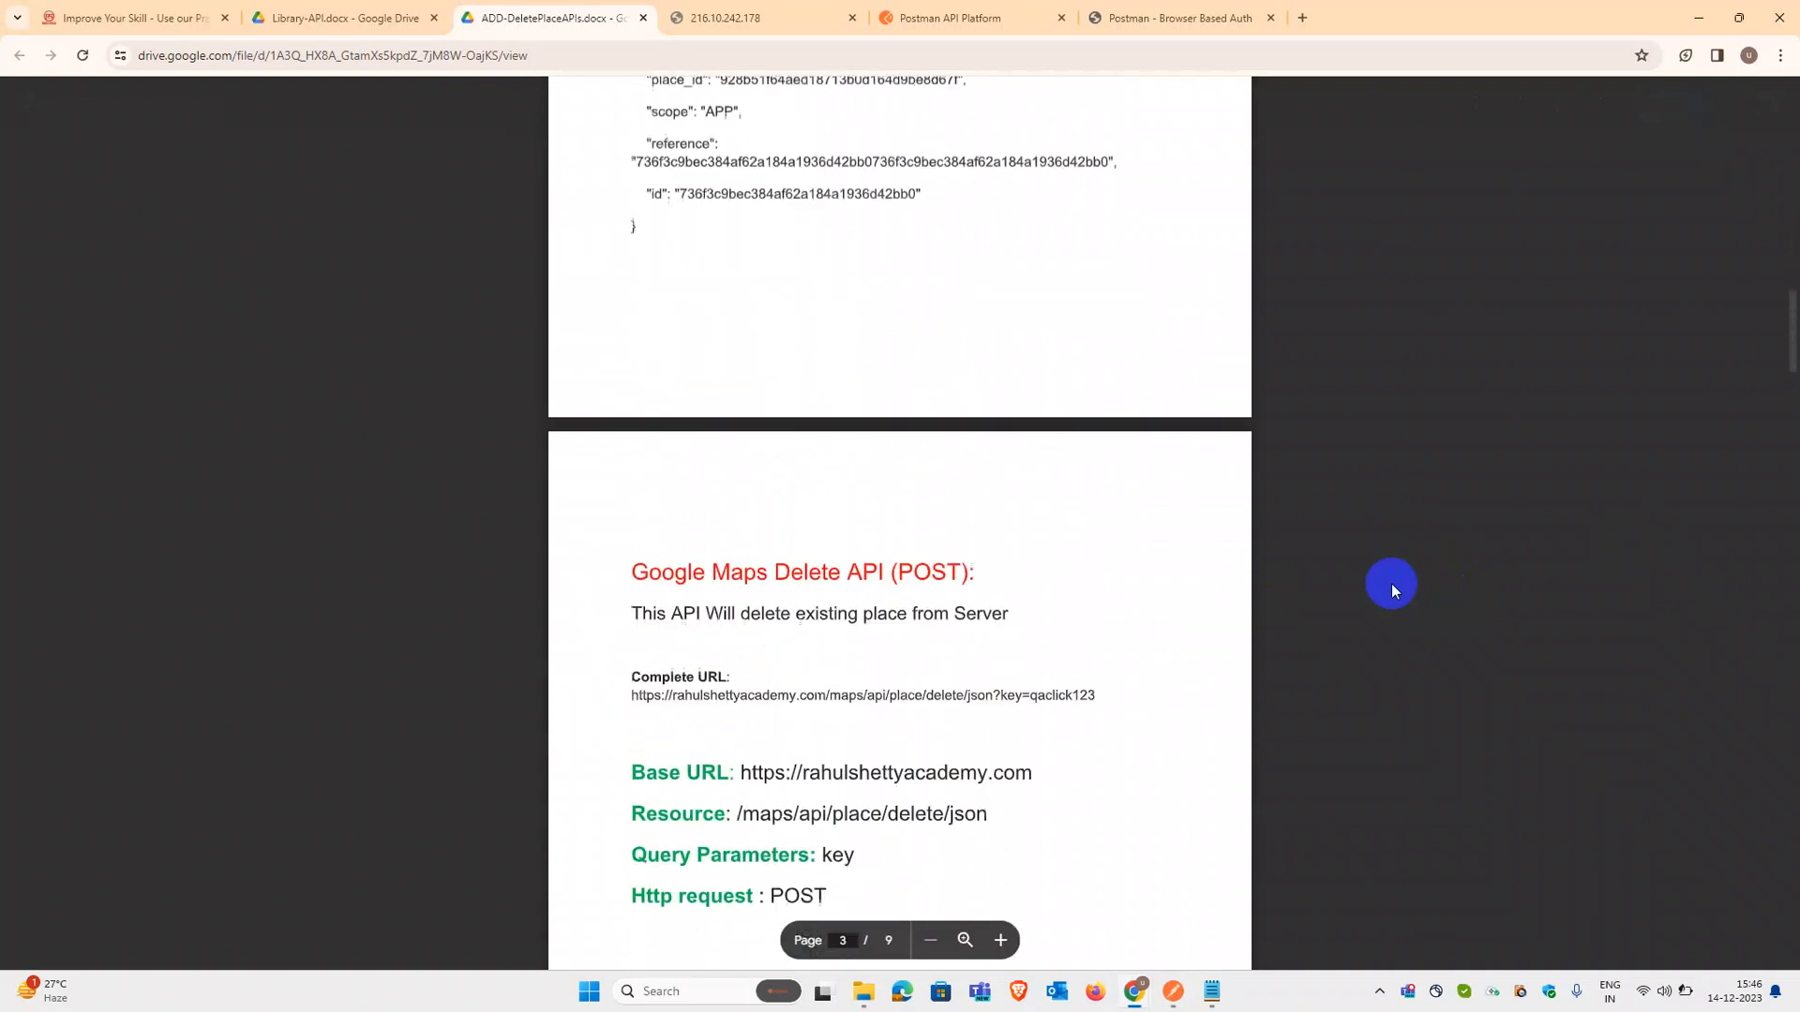
scroll(1391, 584, up, 8)
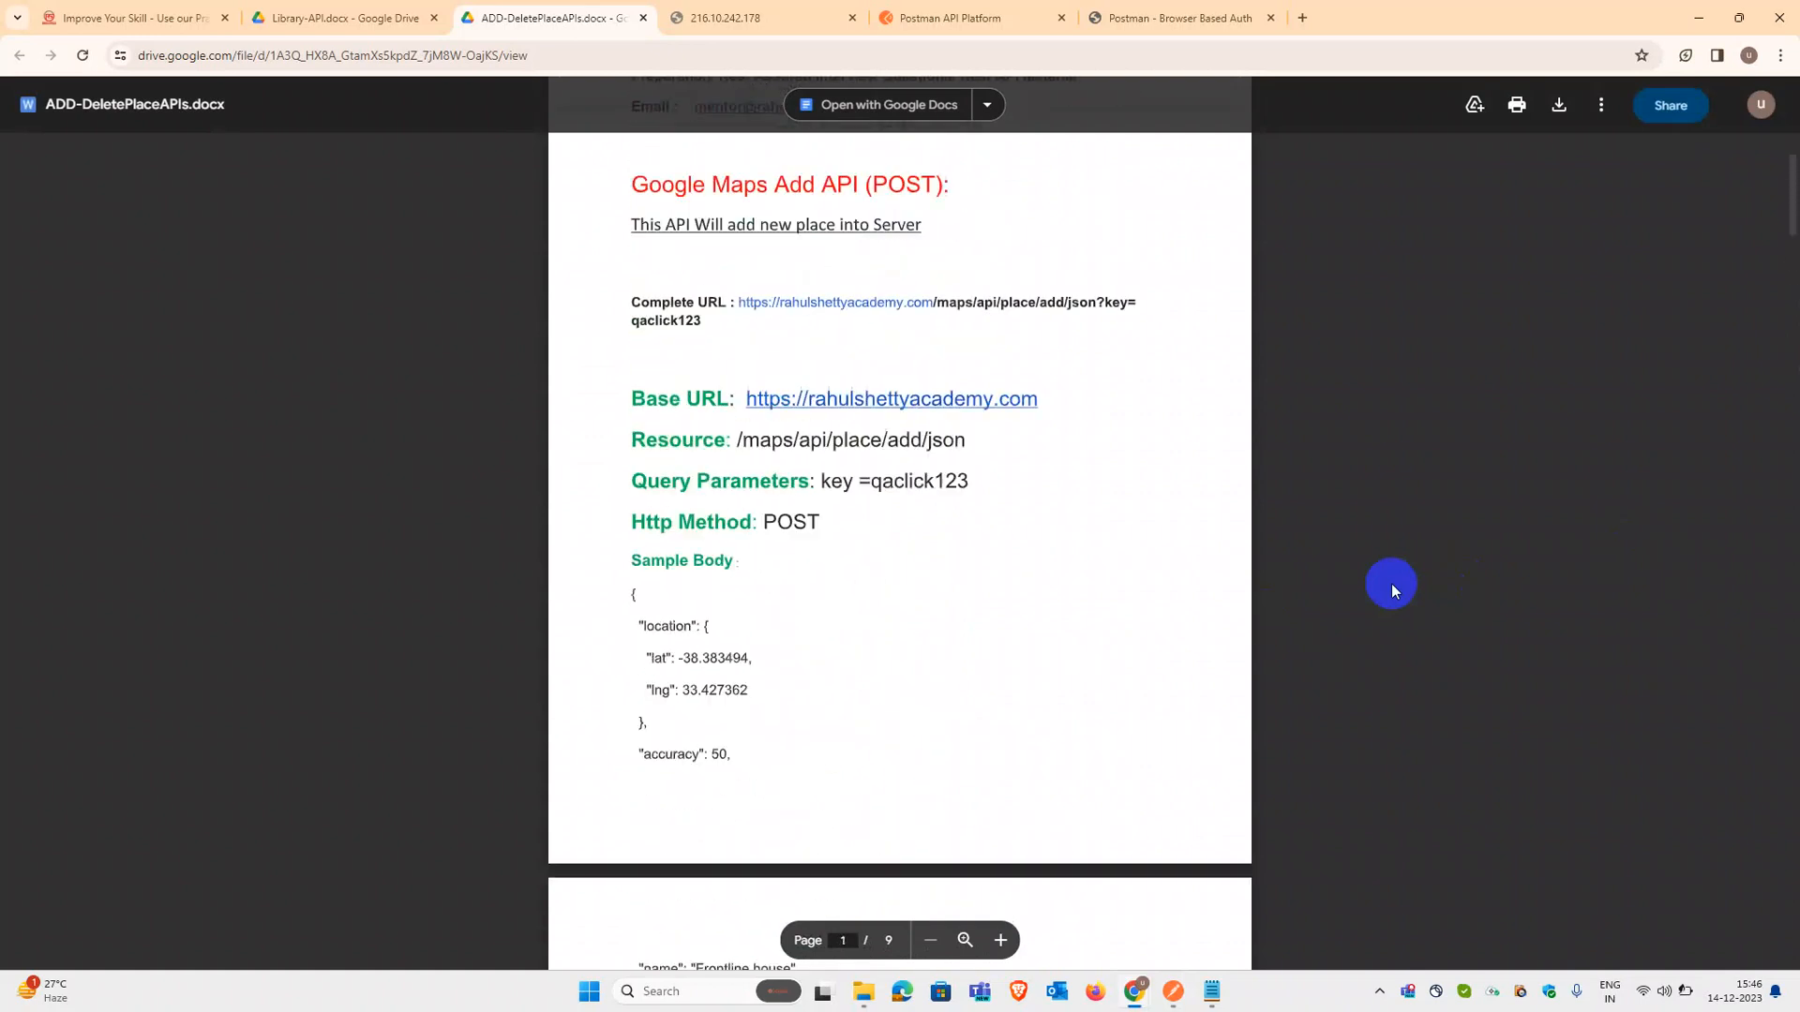
scroll(1391, 583, down, 10)
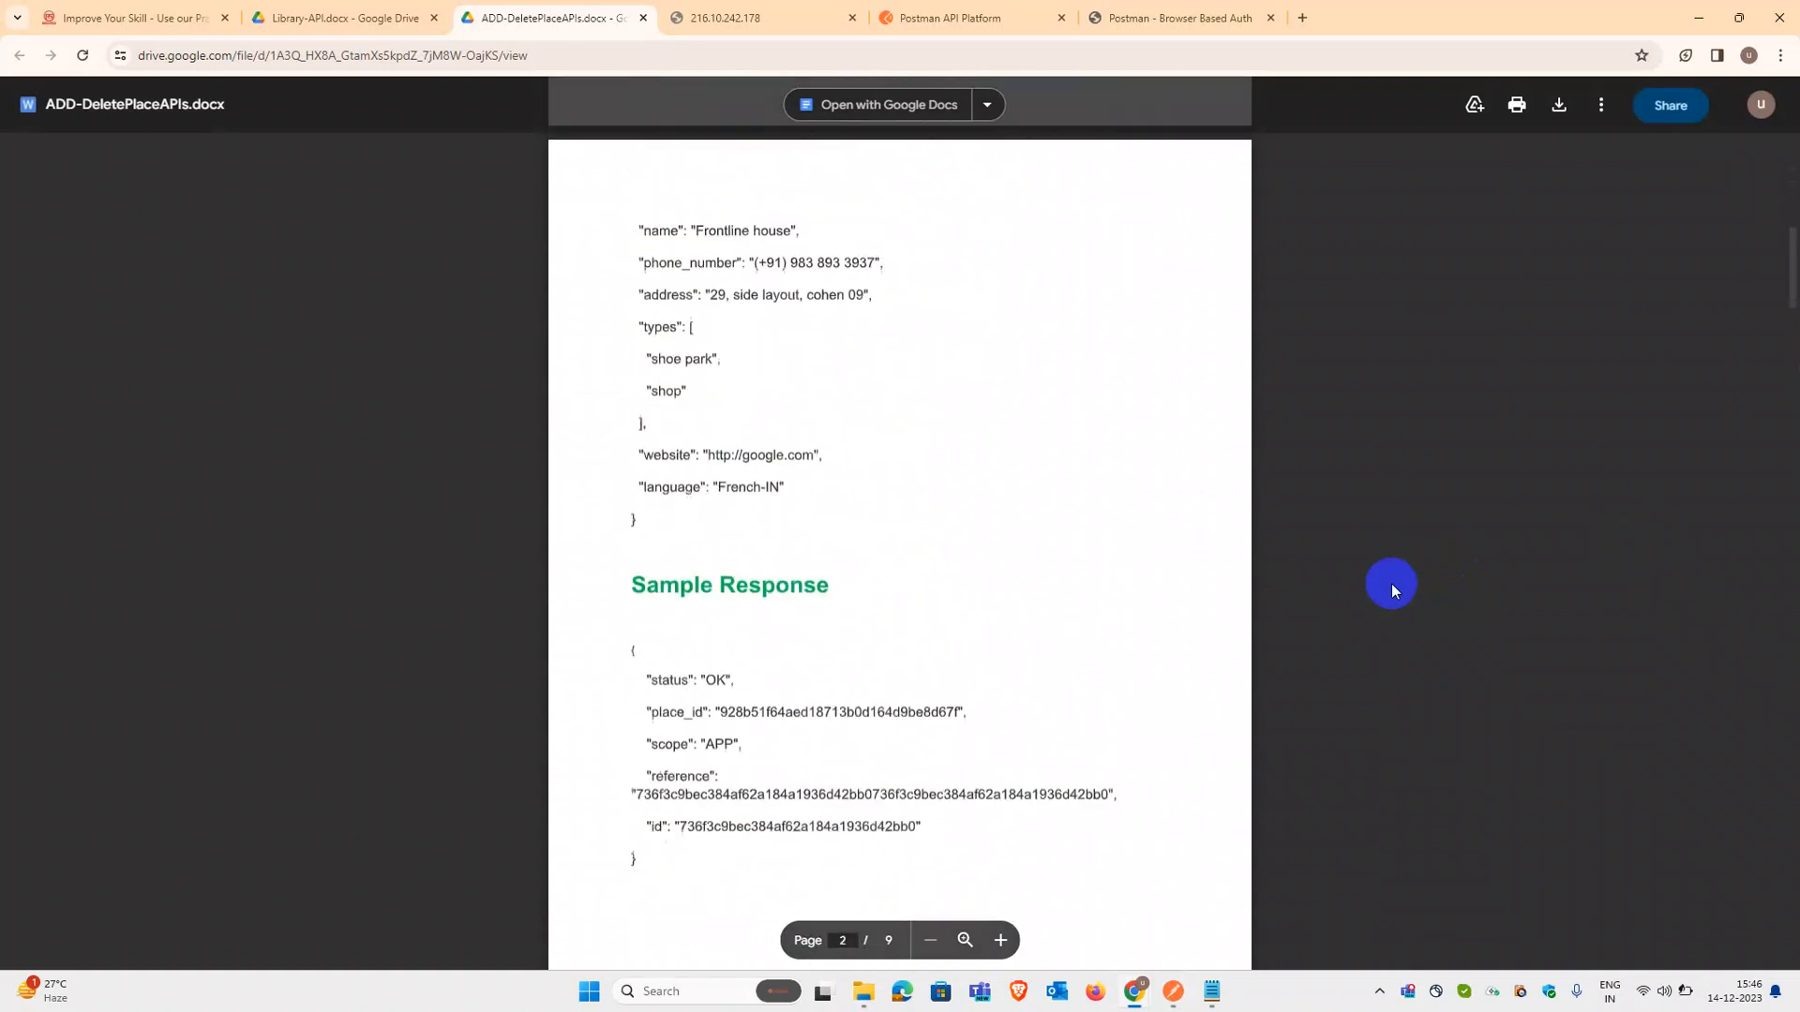
scroll(1391, 583, down, 5)
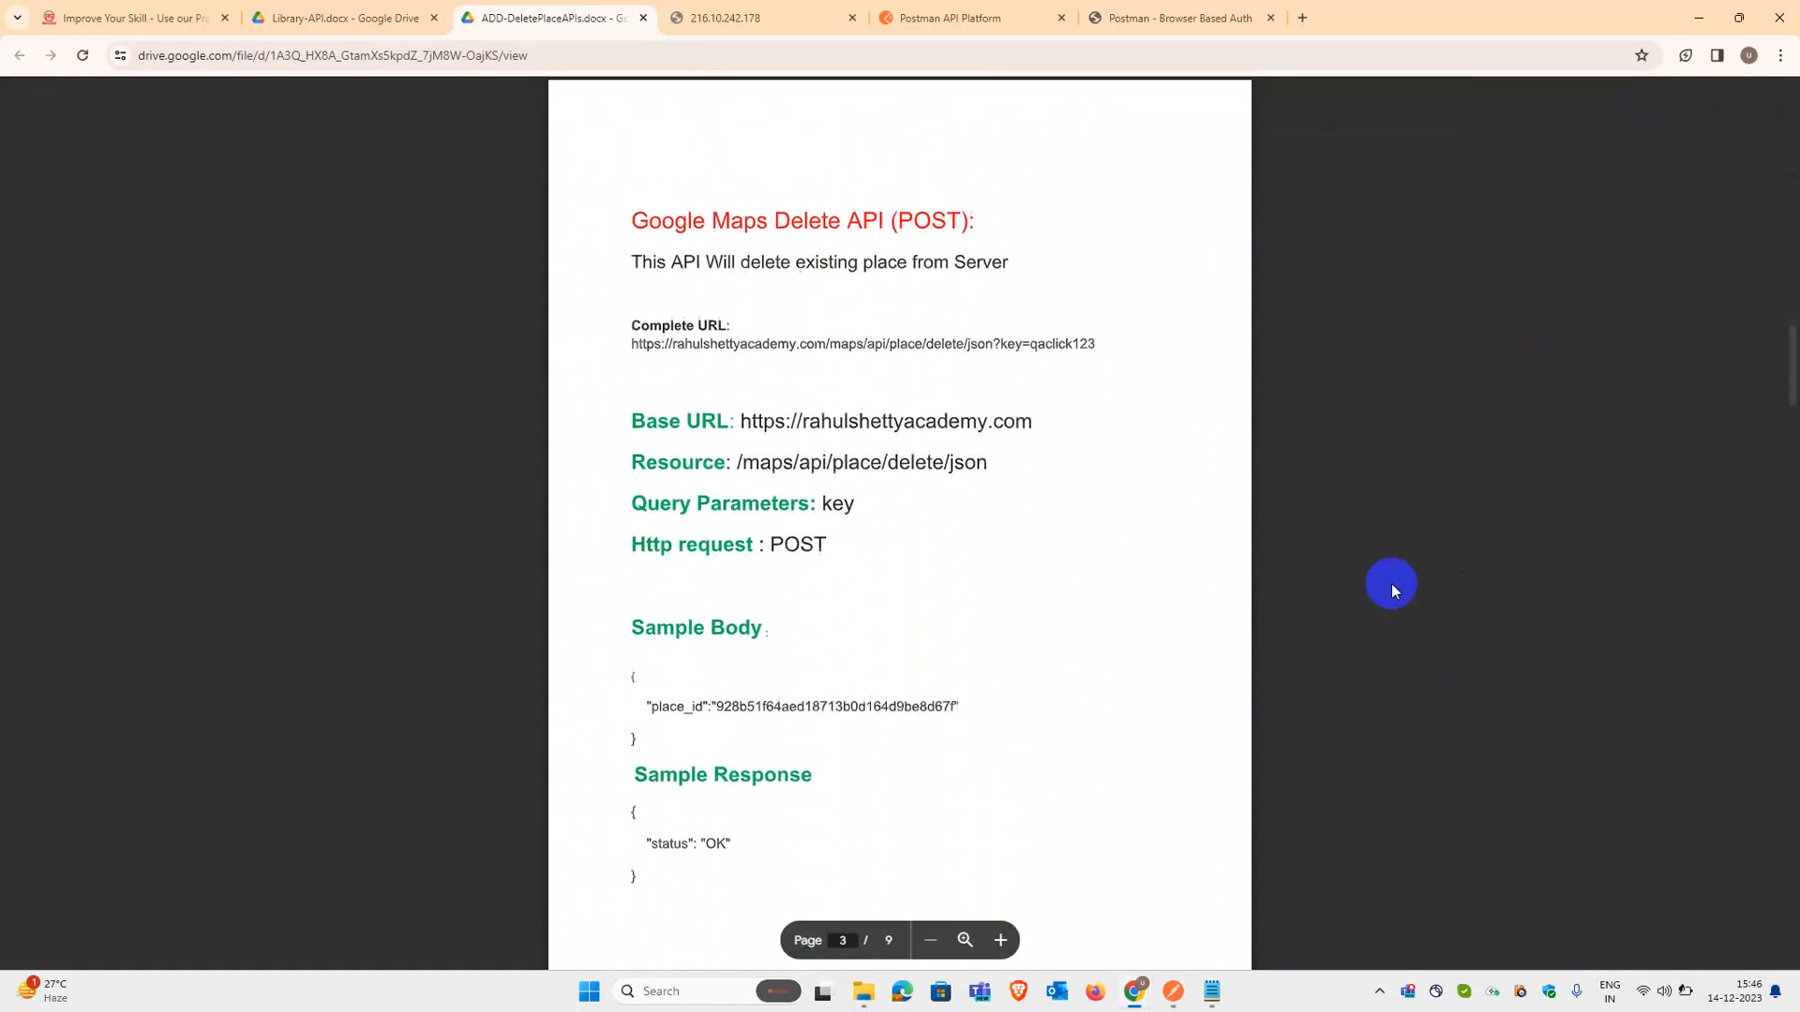
scroll(1391, 583, down, 7)
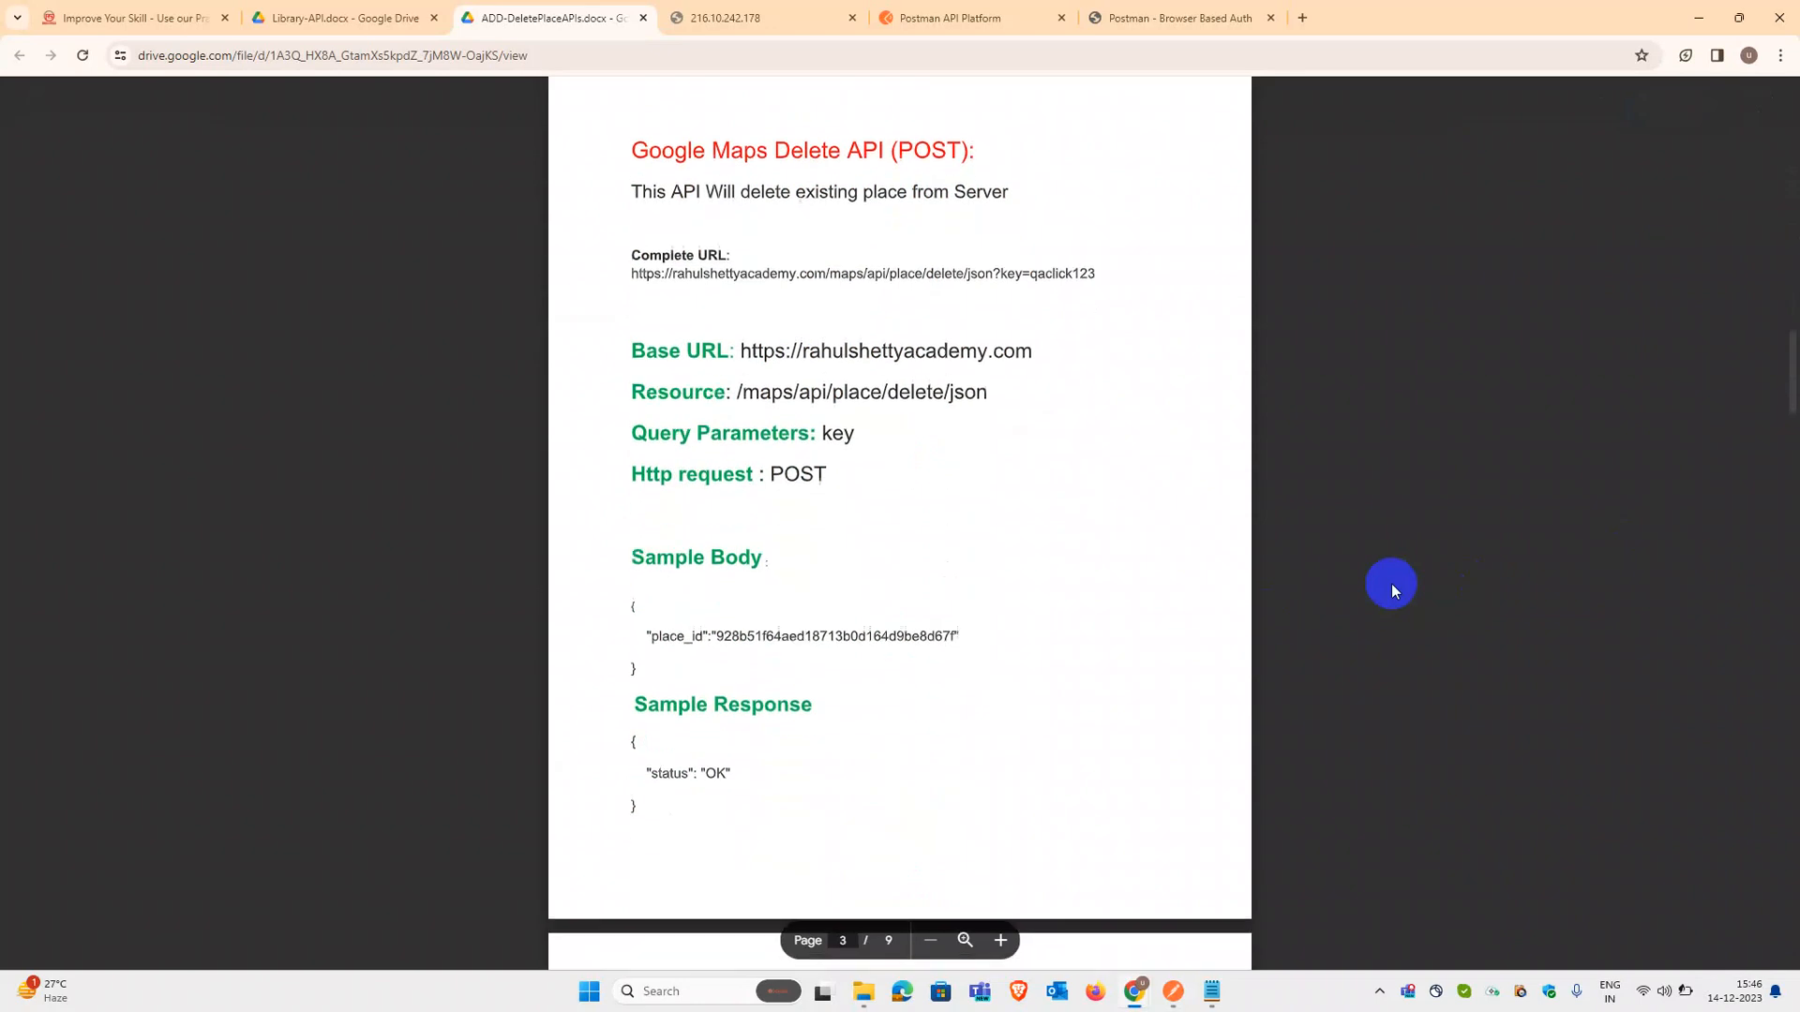
scroll(1391, 583, down, 3)
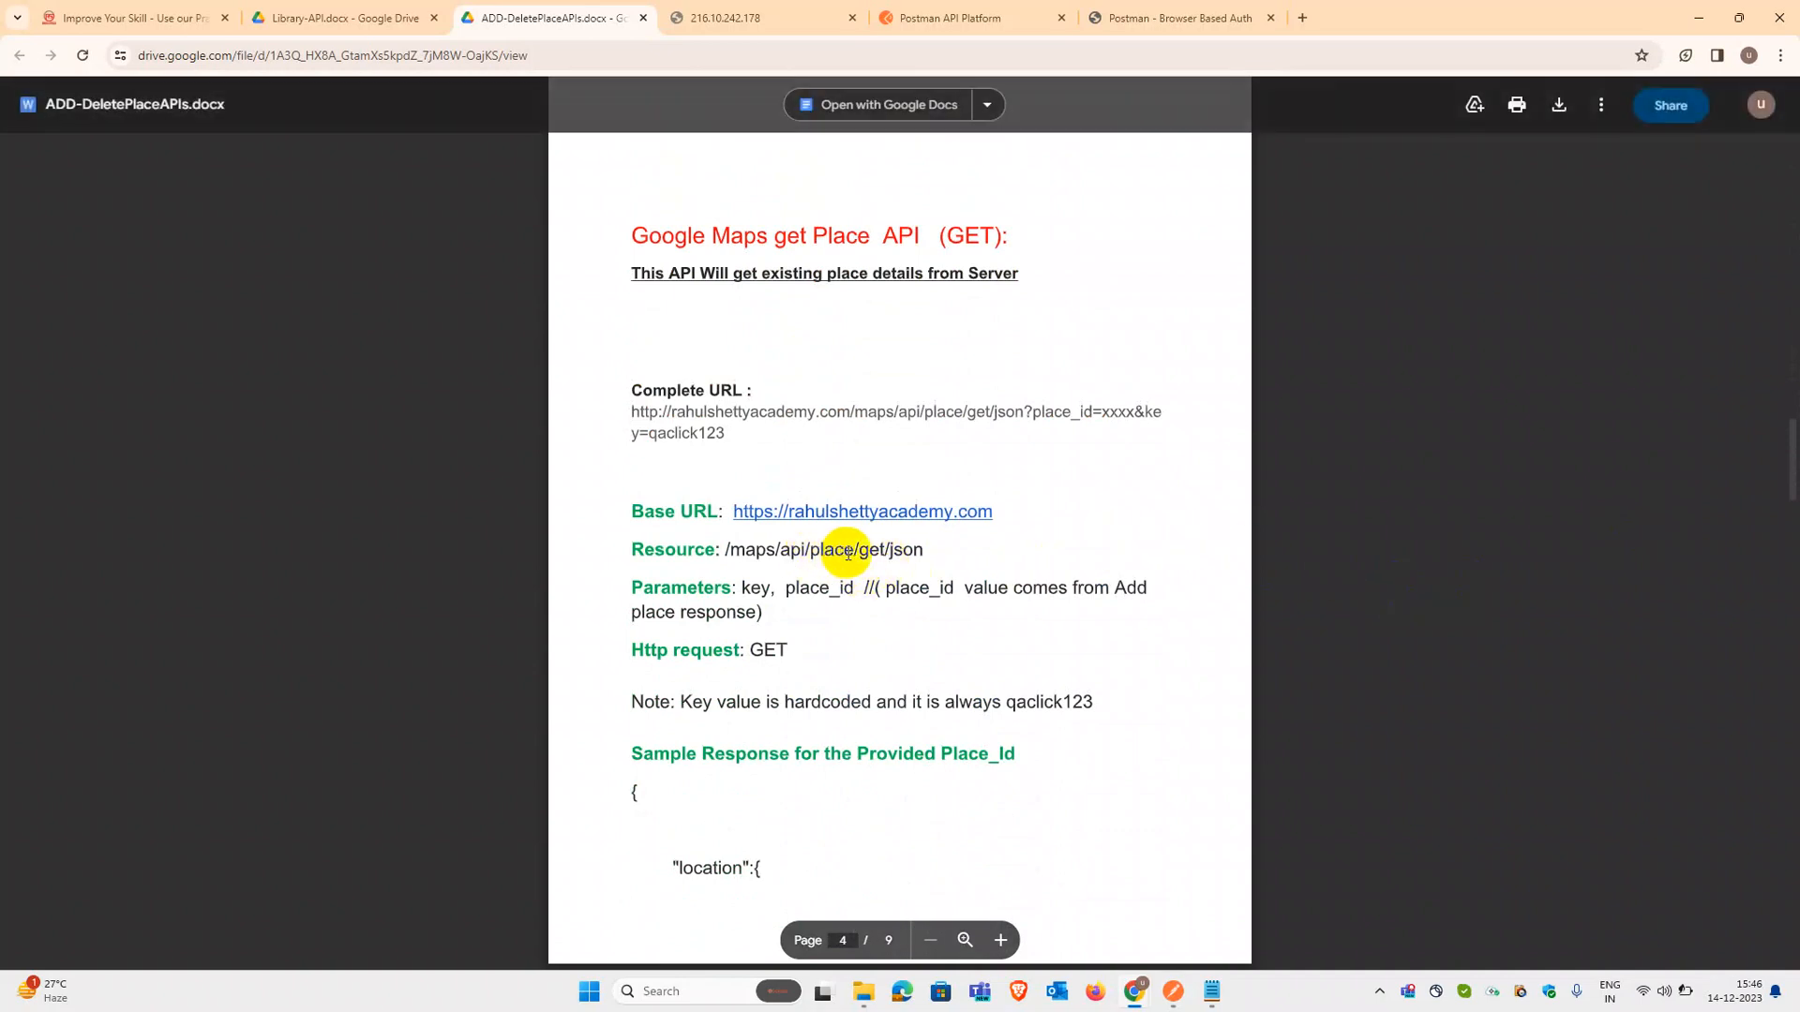
double_click(877, 551)
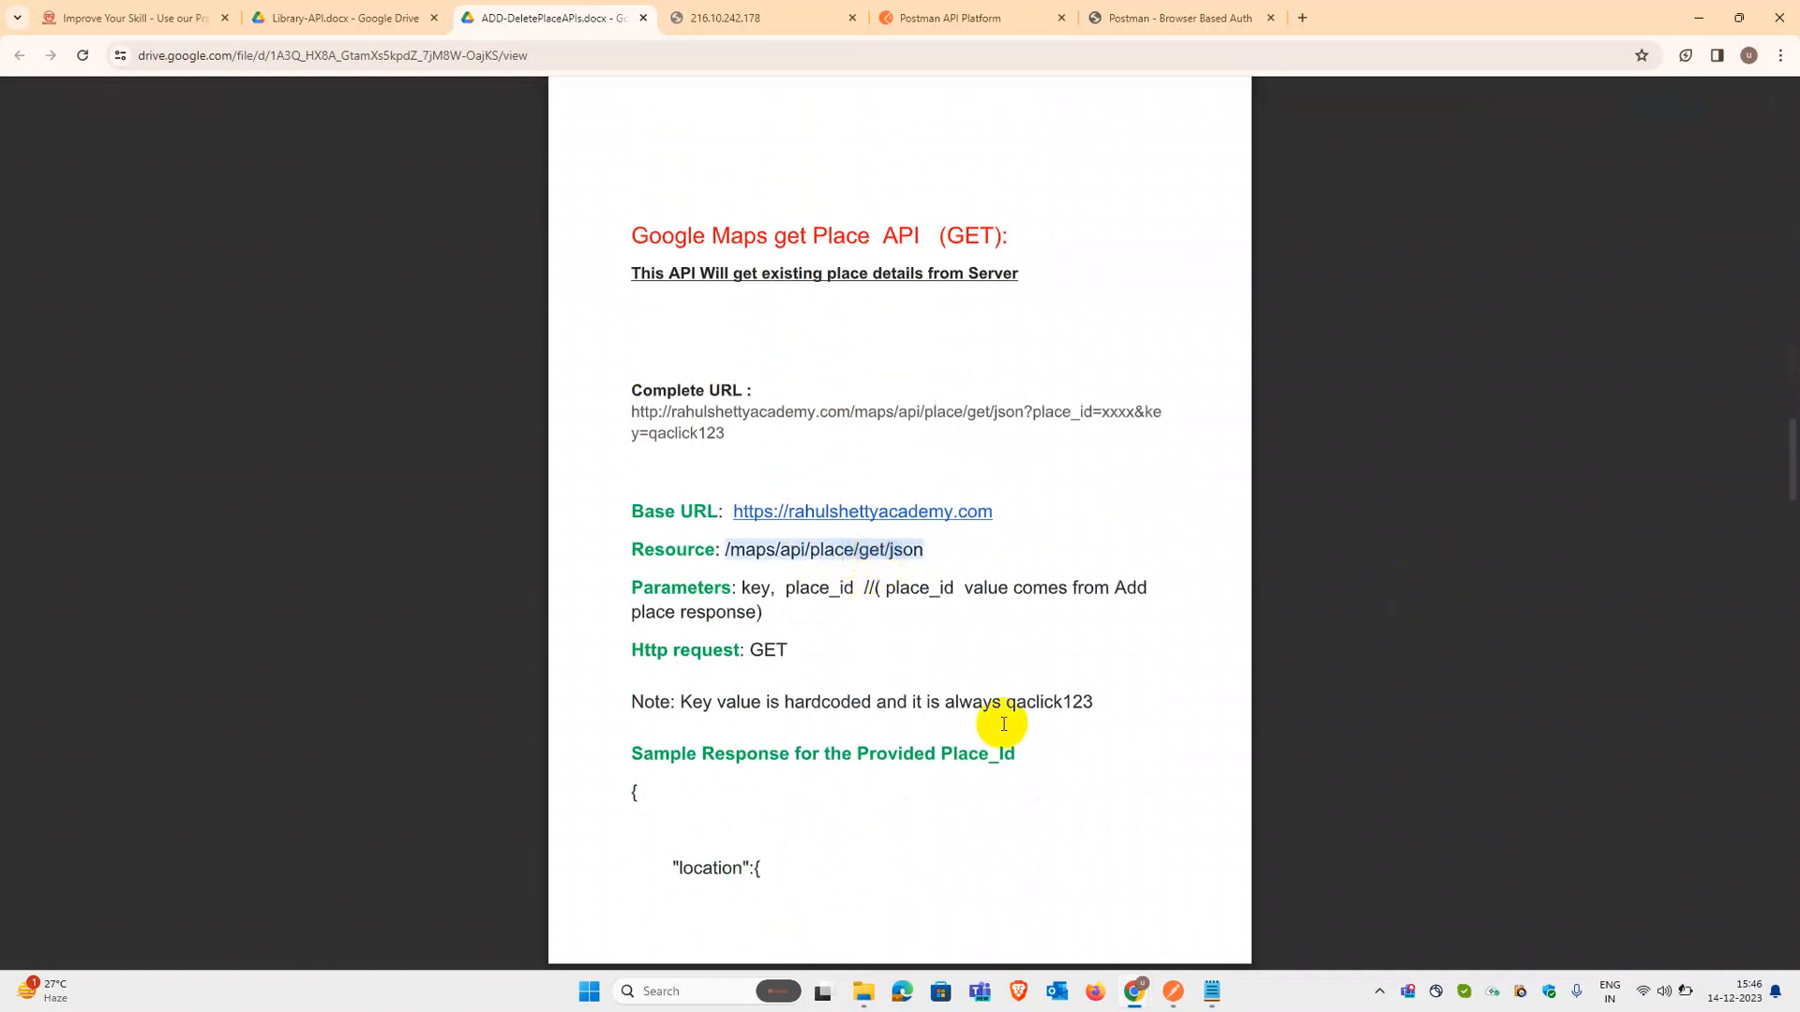
Step: Compare the Get Place resource and parameters in the API document with the URL of Request 1 in Postman
click(1174, 1003)
double_click(1411, 304)
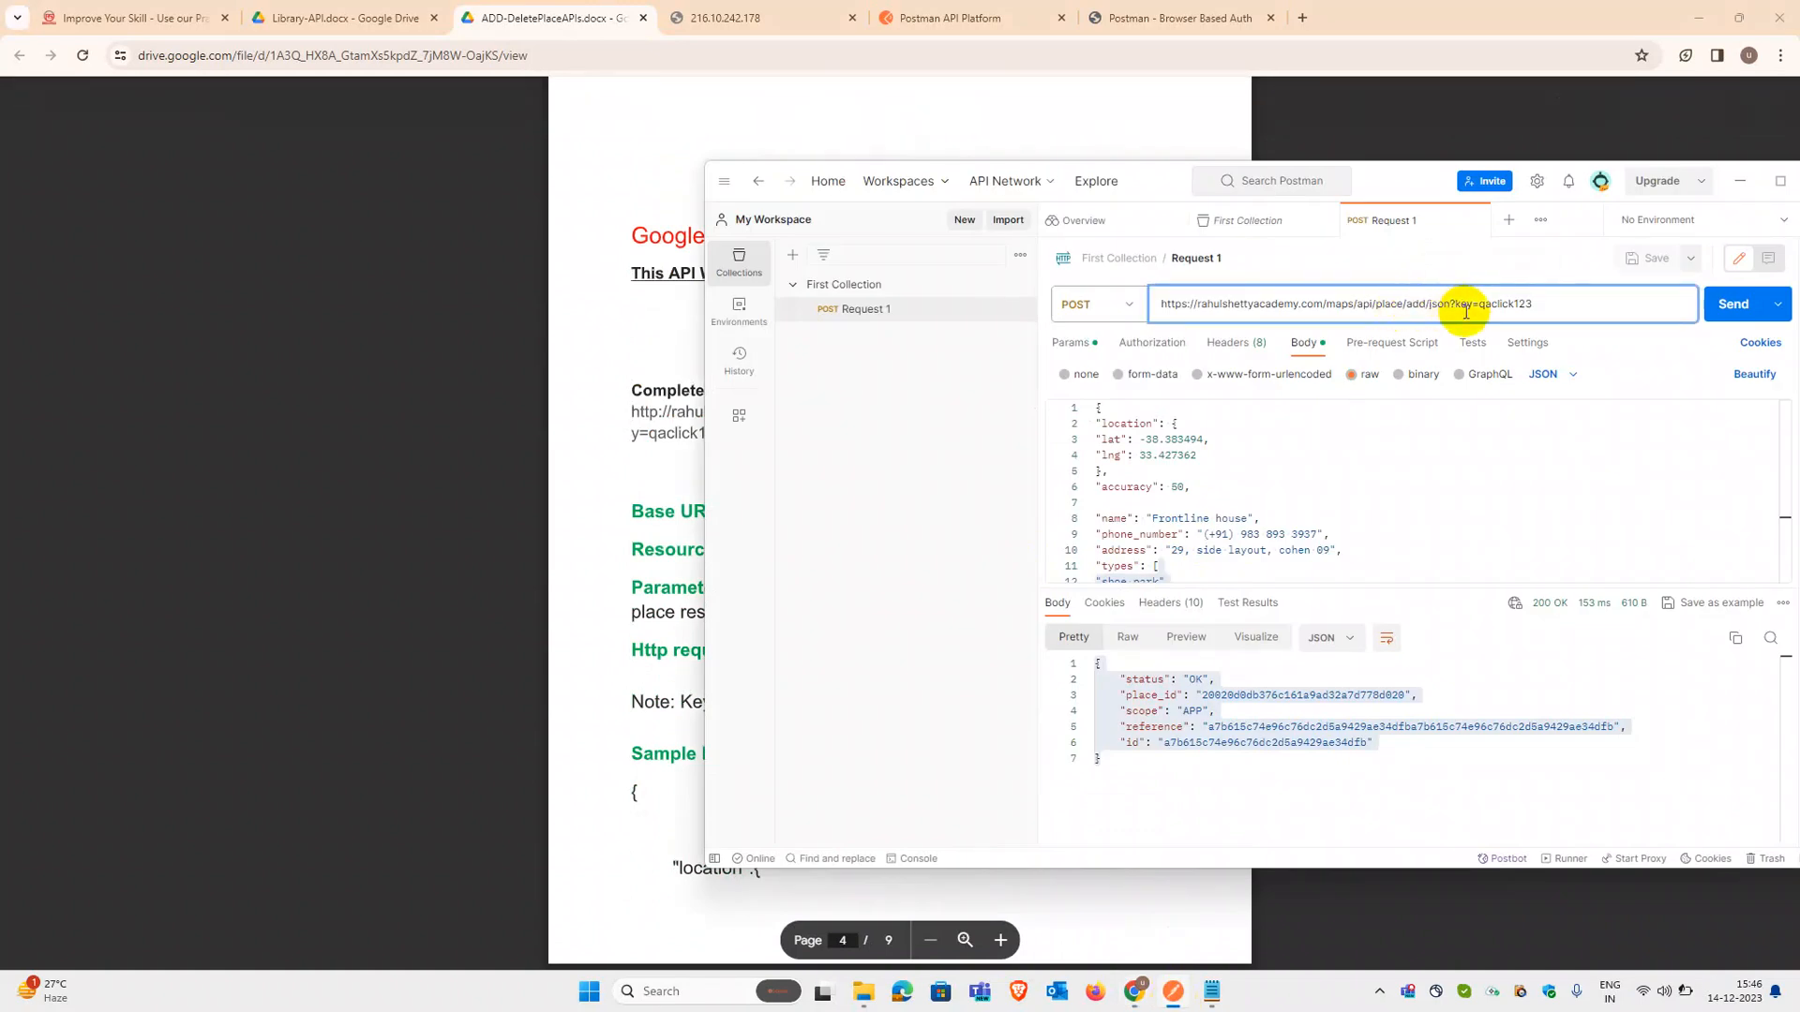
click(647, 631)
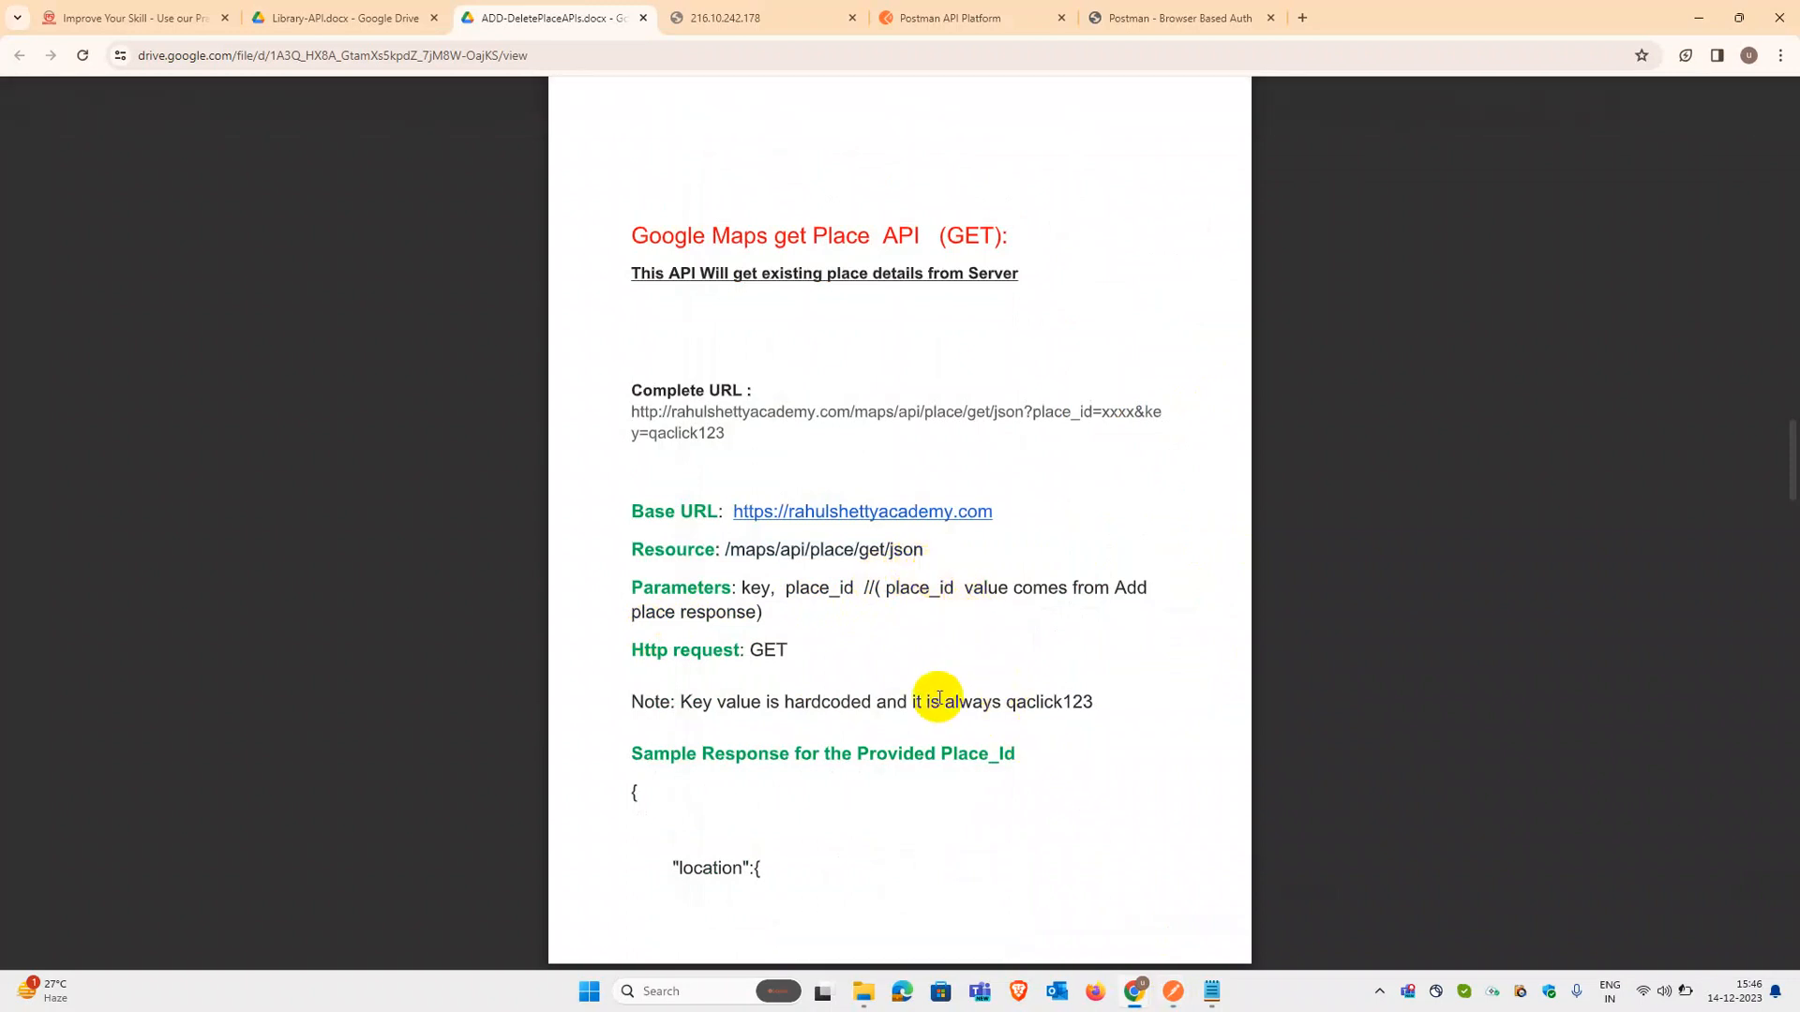
click(1175, 996)
click(633, 621)
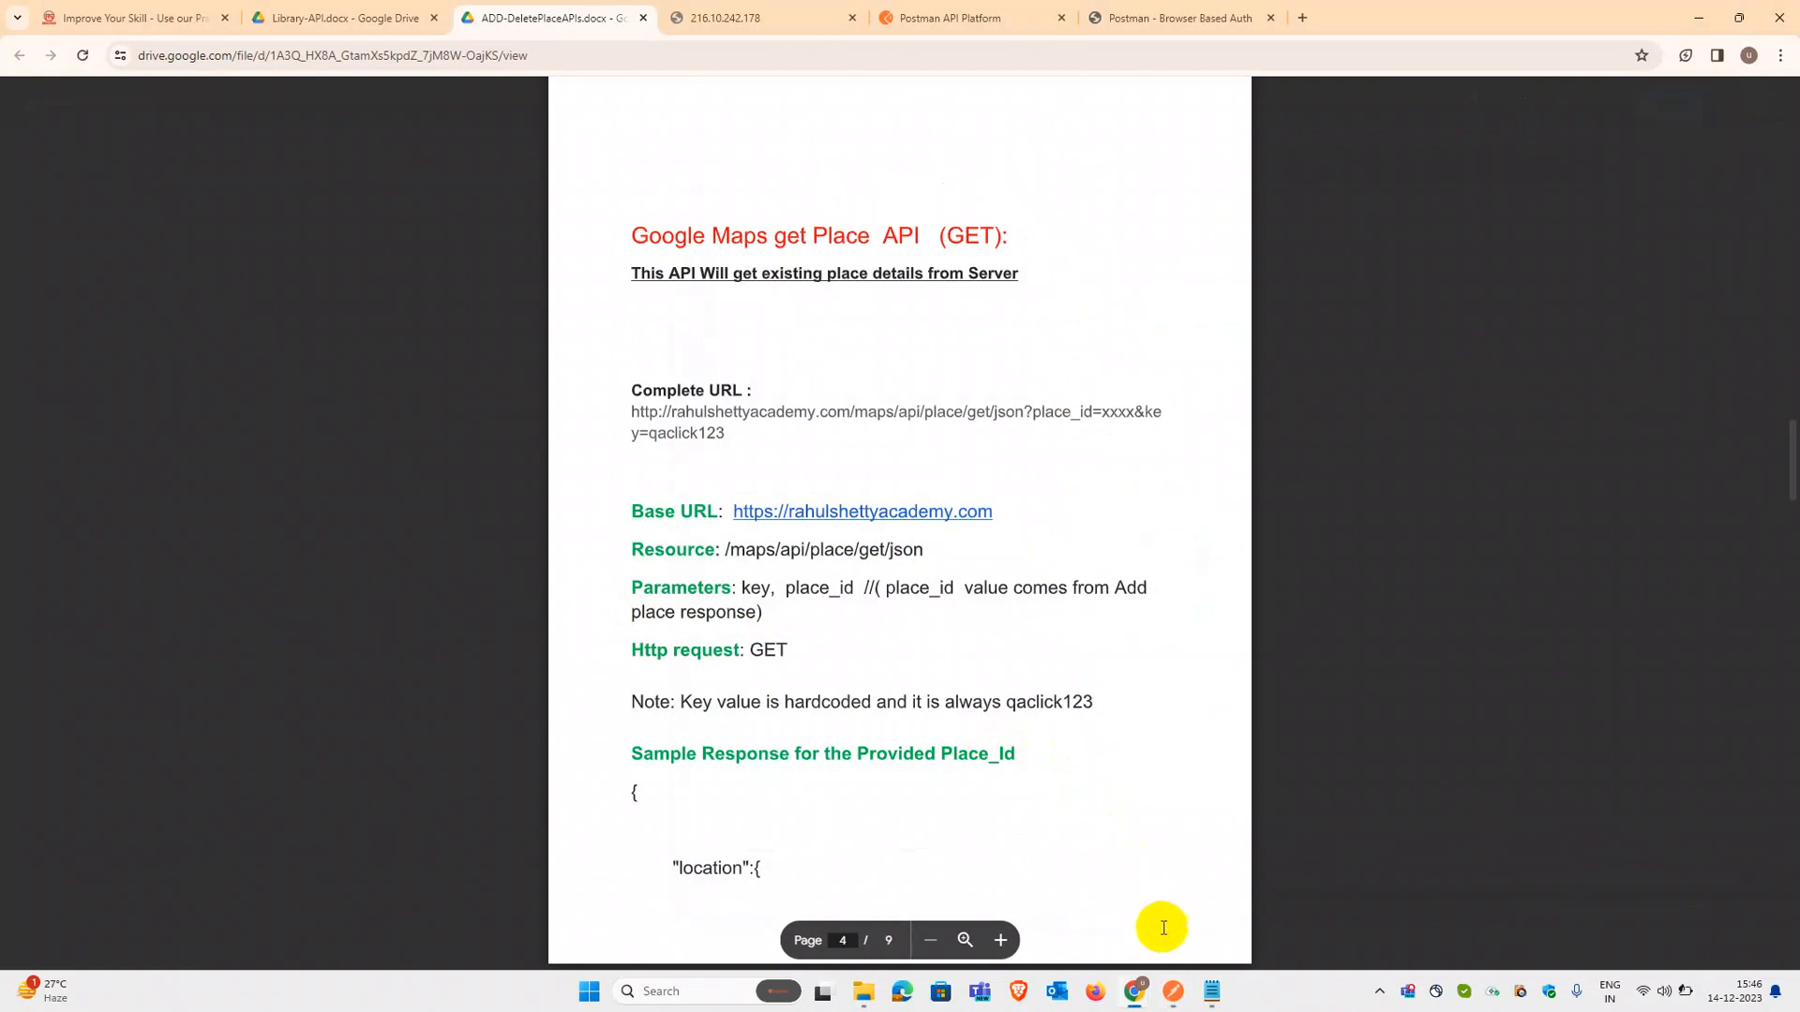
click(1161, 998)
click(1238, 454)
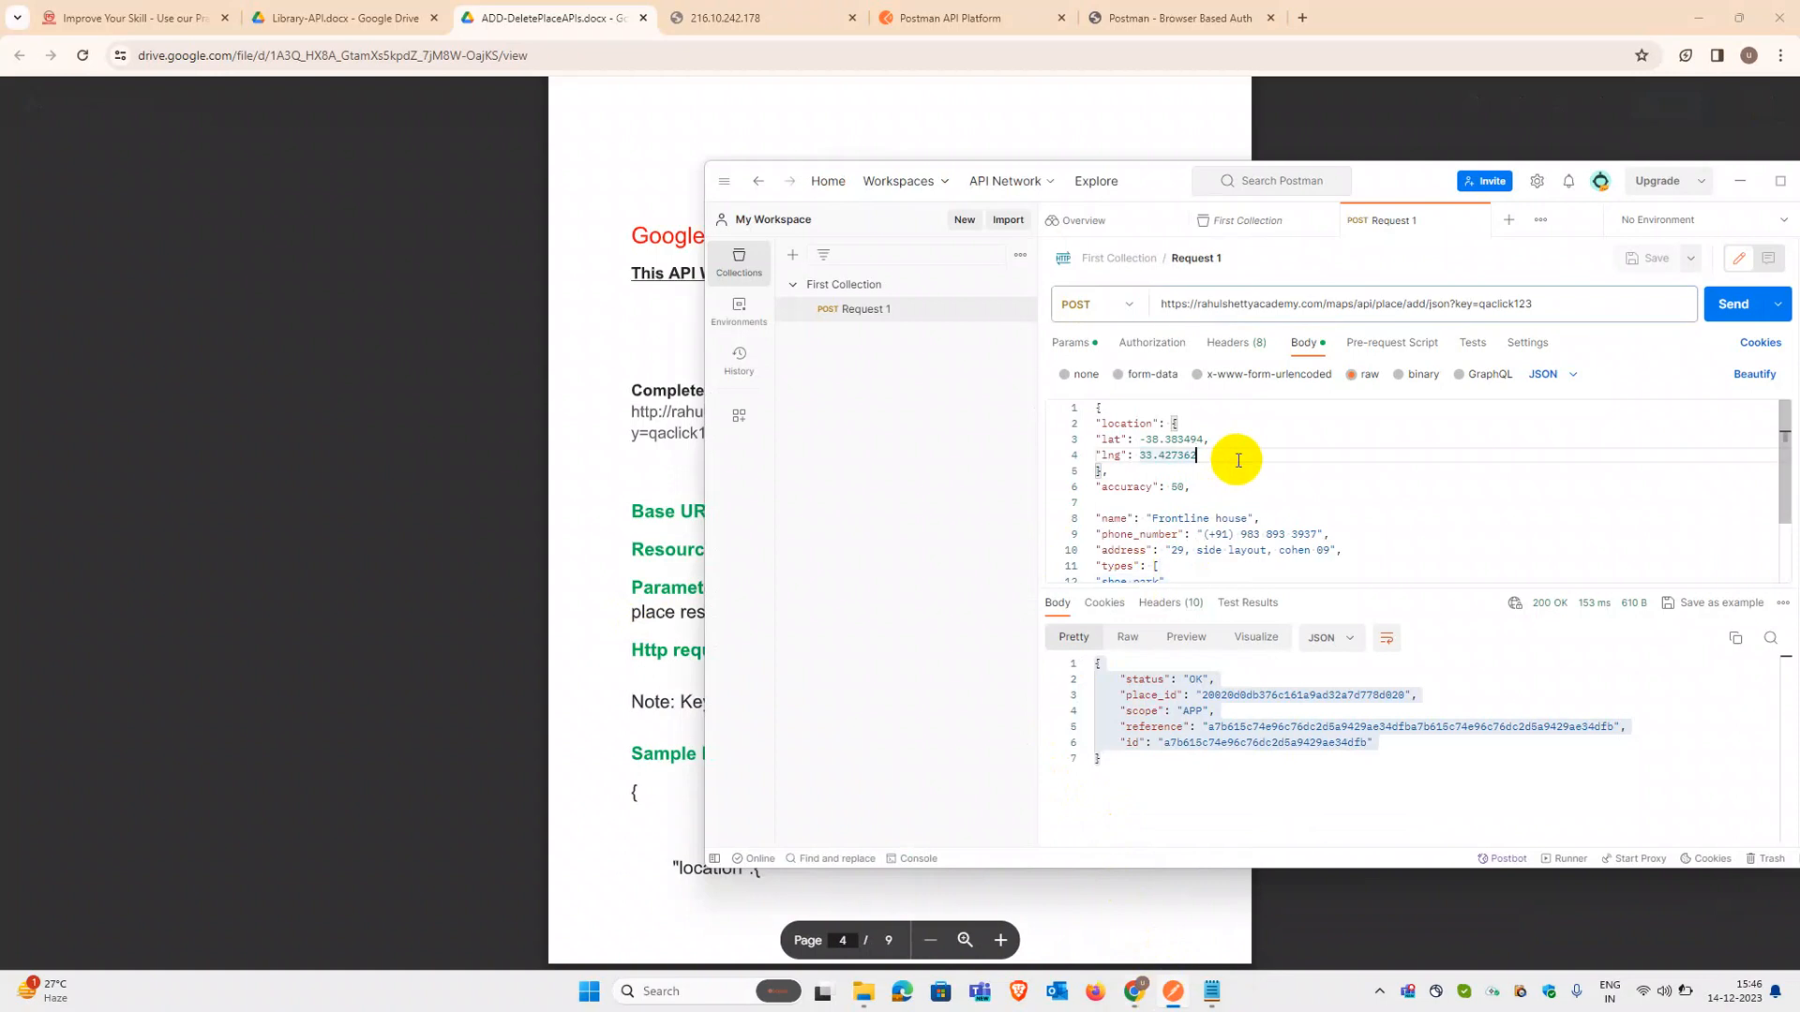
Step: Check the Get Place parameters in Chrome's API document and add a place_id query parameter to Request 1 in Postman
click(1088, 351)
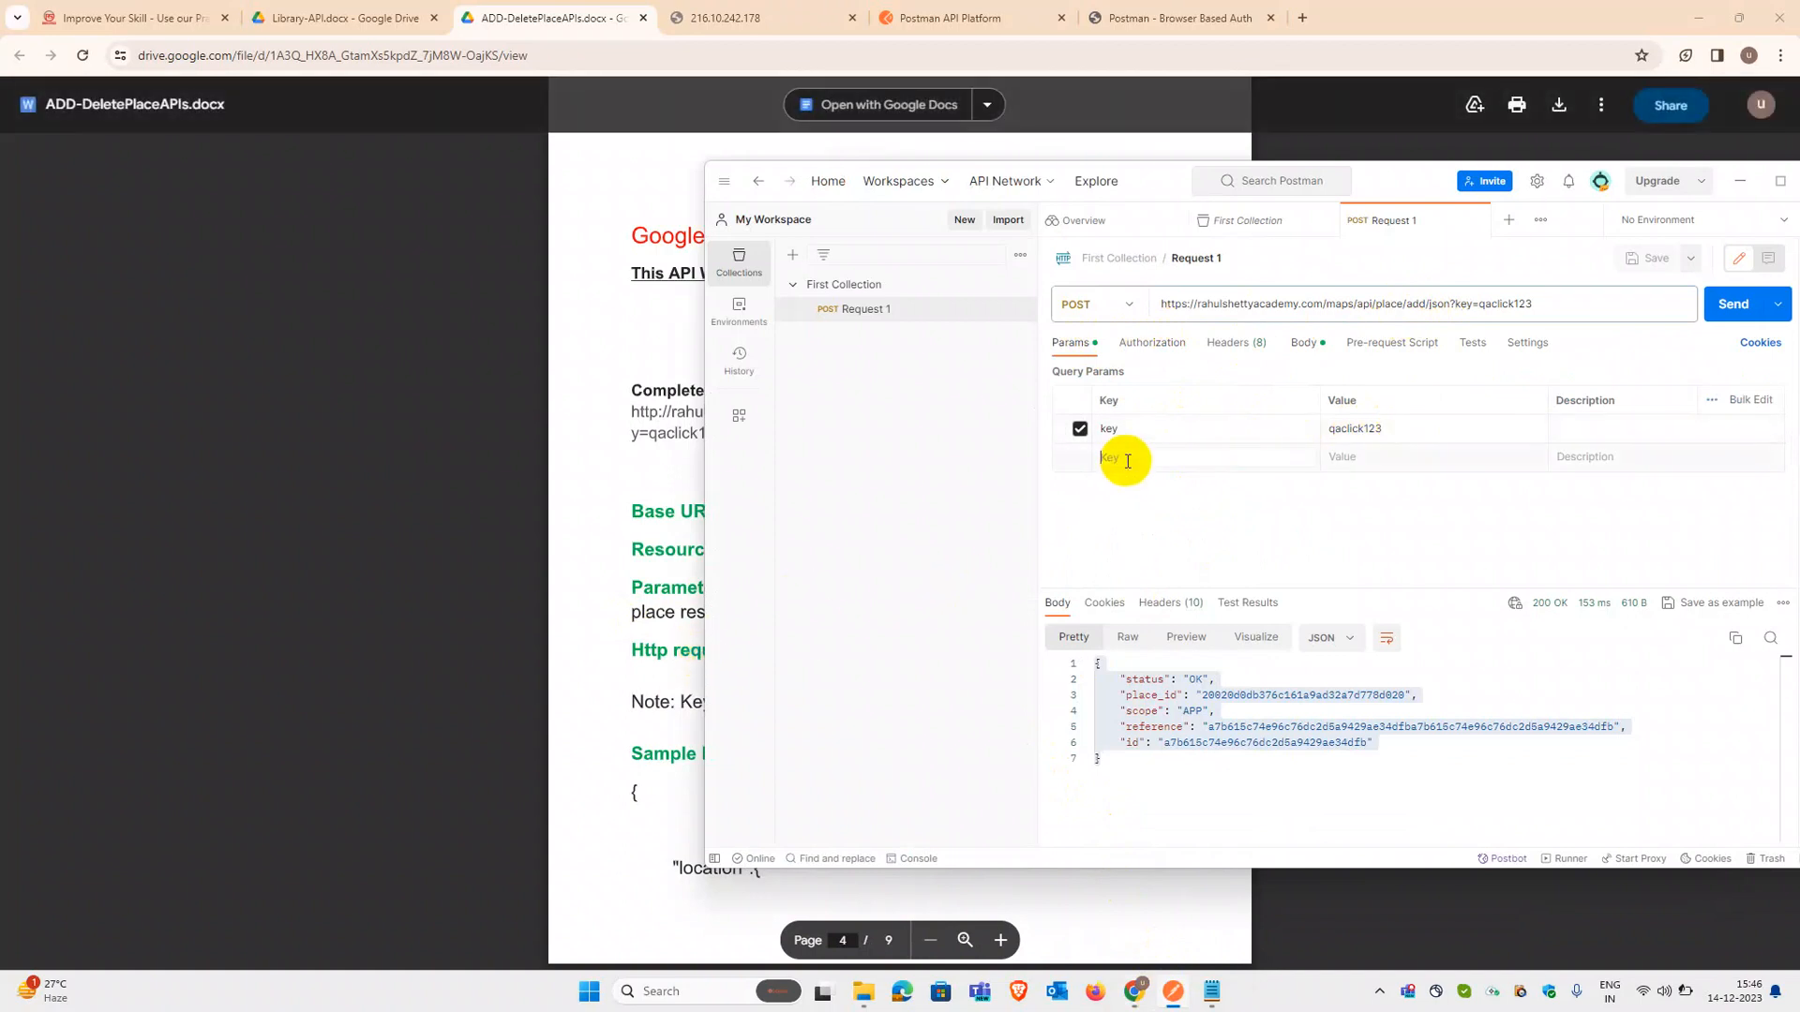
click(659, 587)
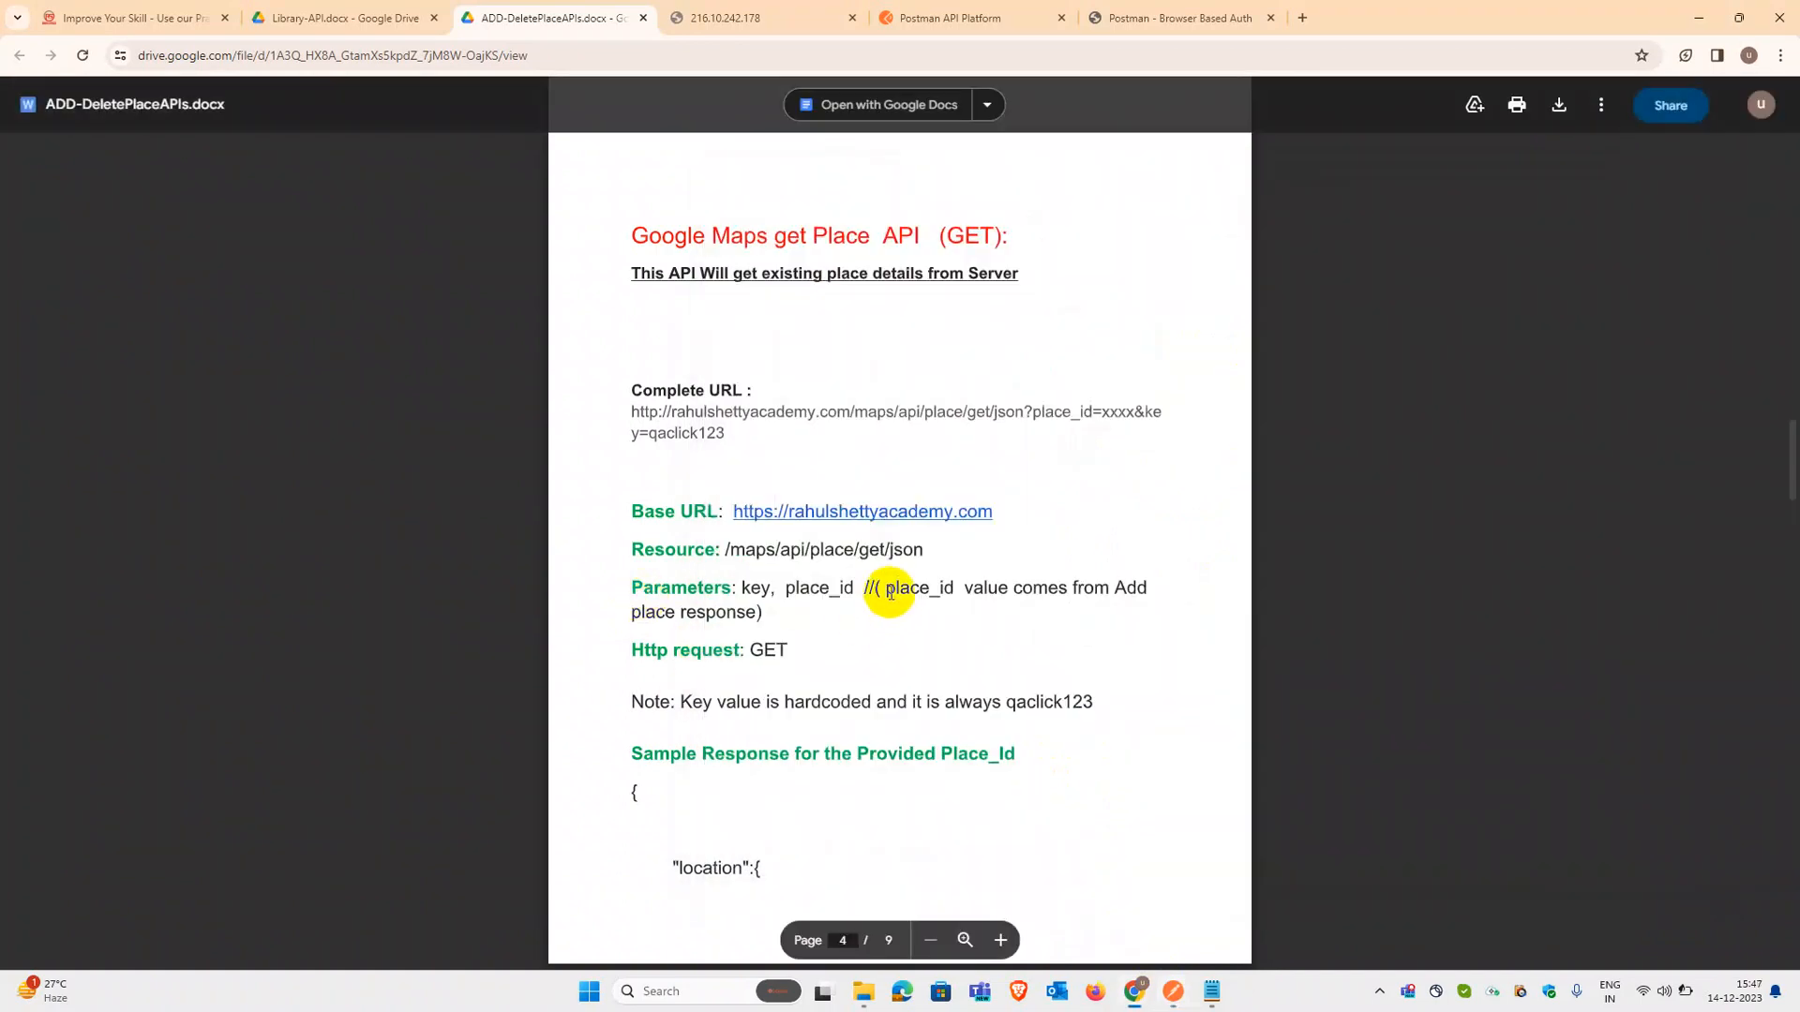
click(1172, 991)
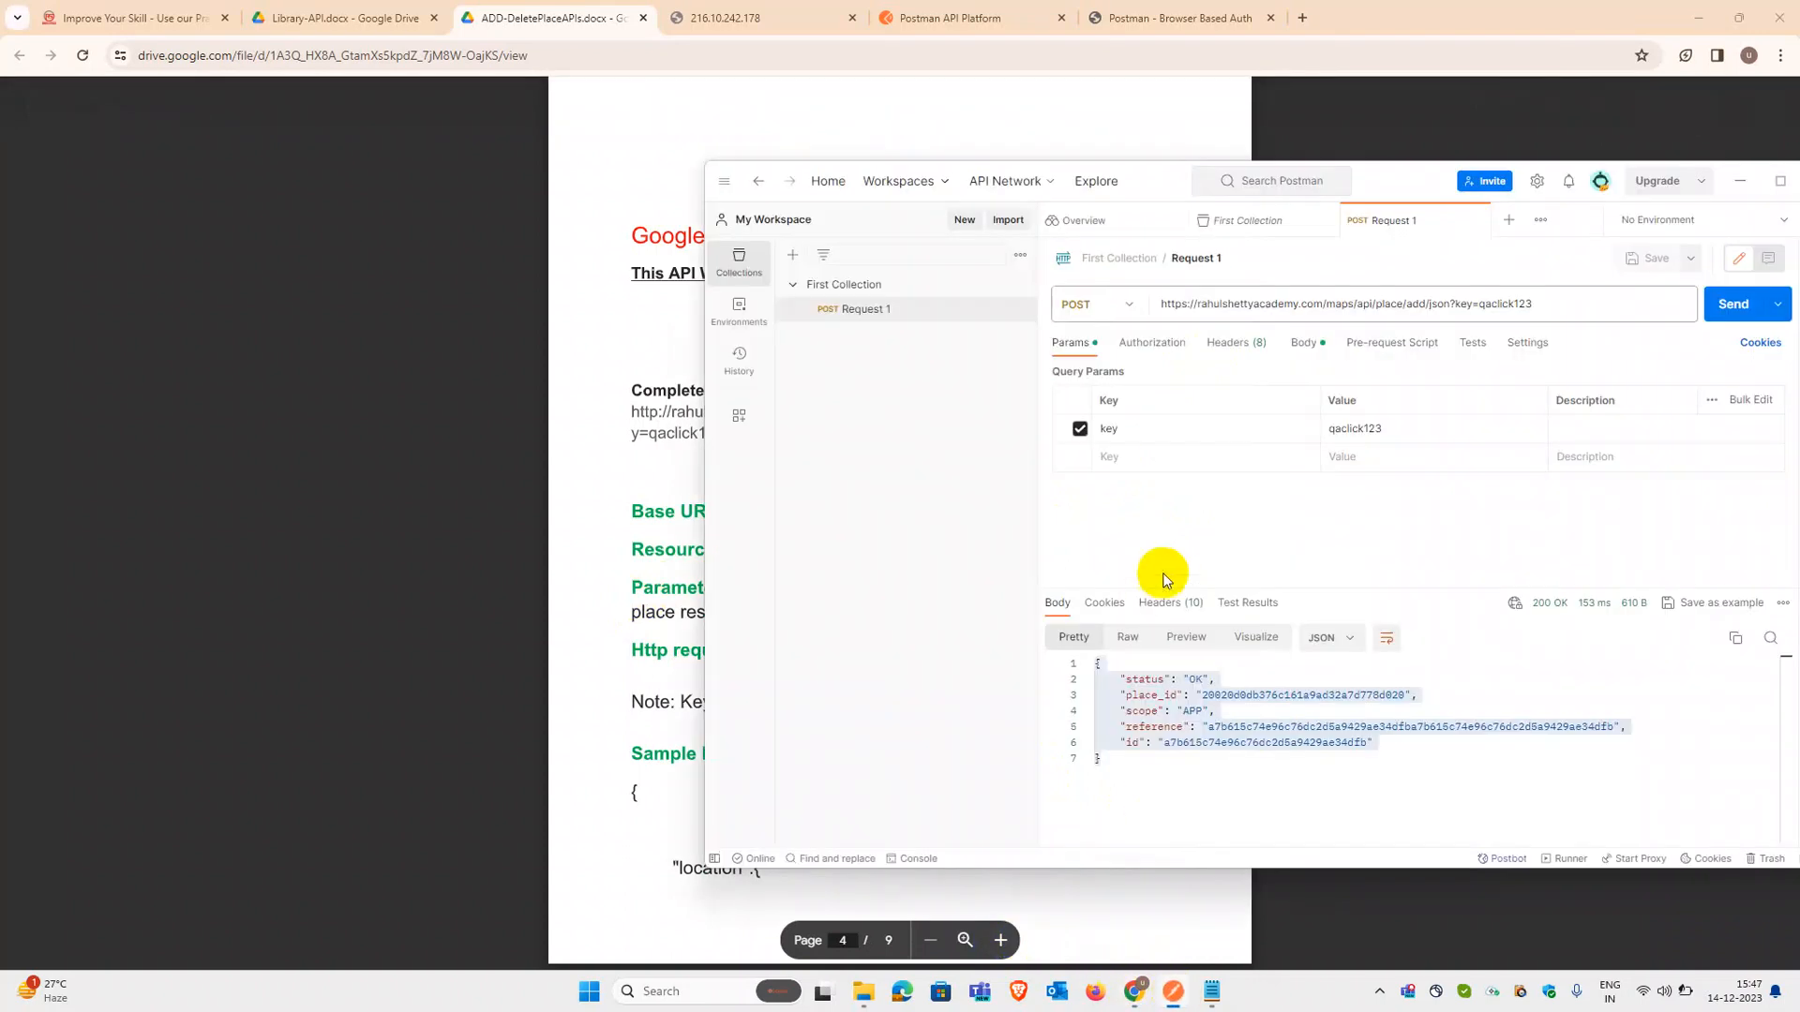
click(1115, 460)
text(place_id)
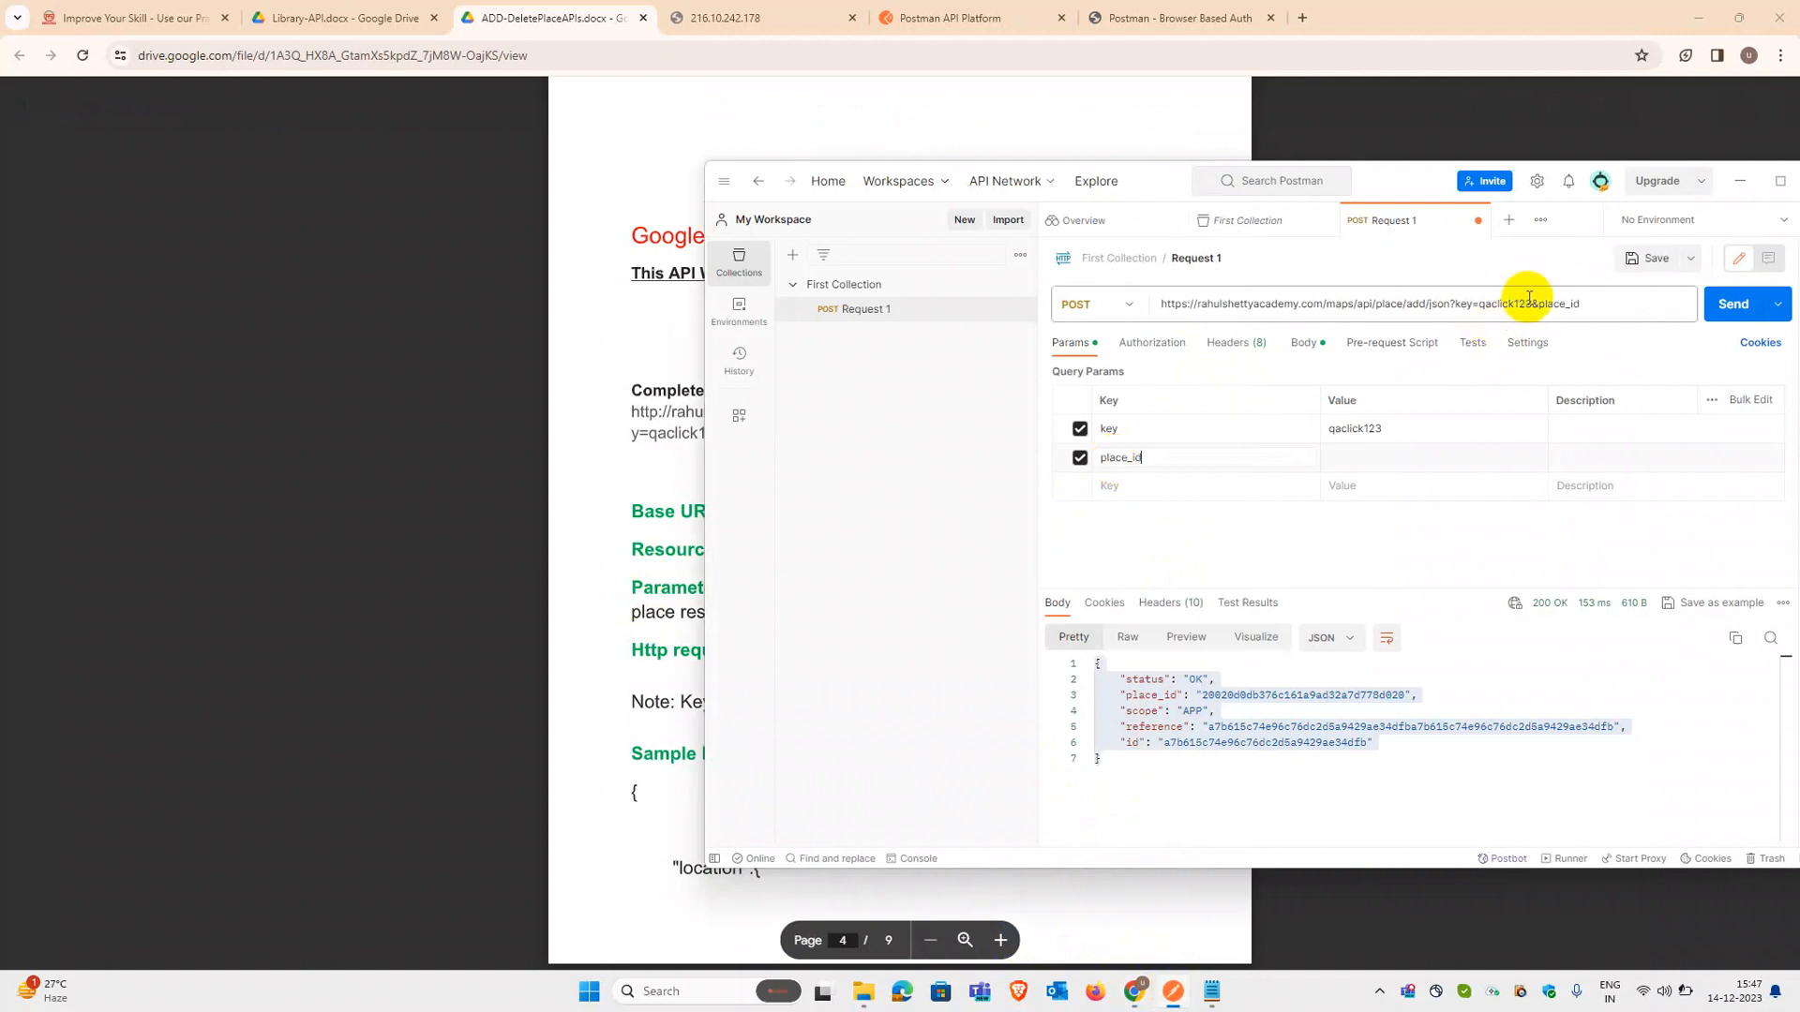
drag(1465, 304, 1538, 304)
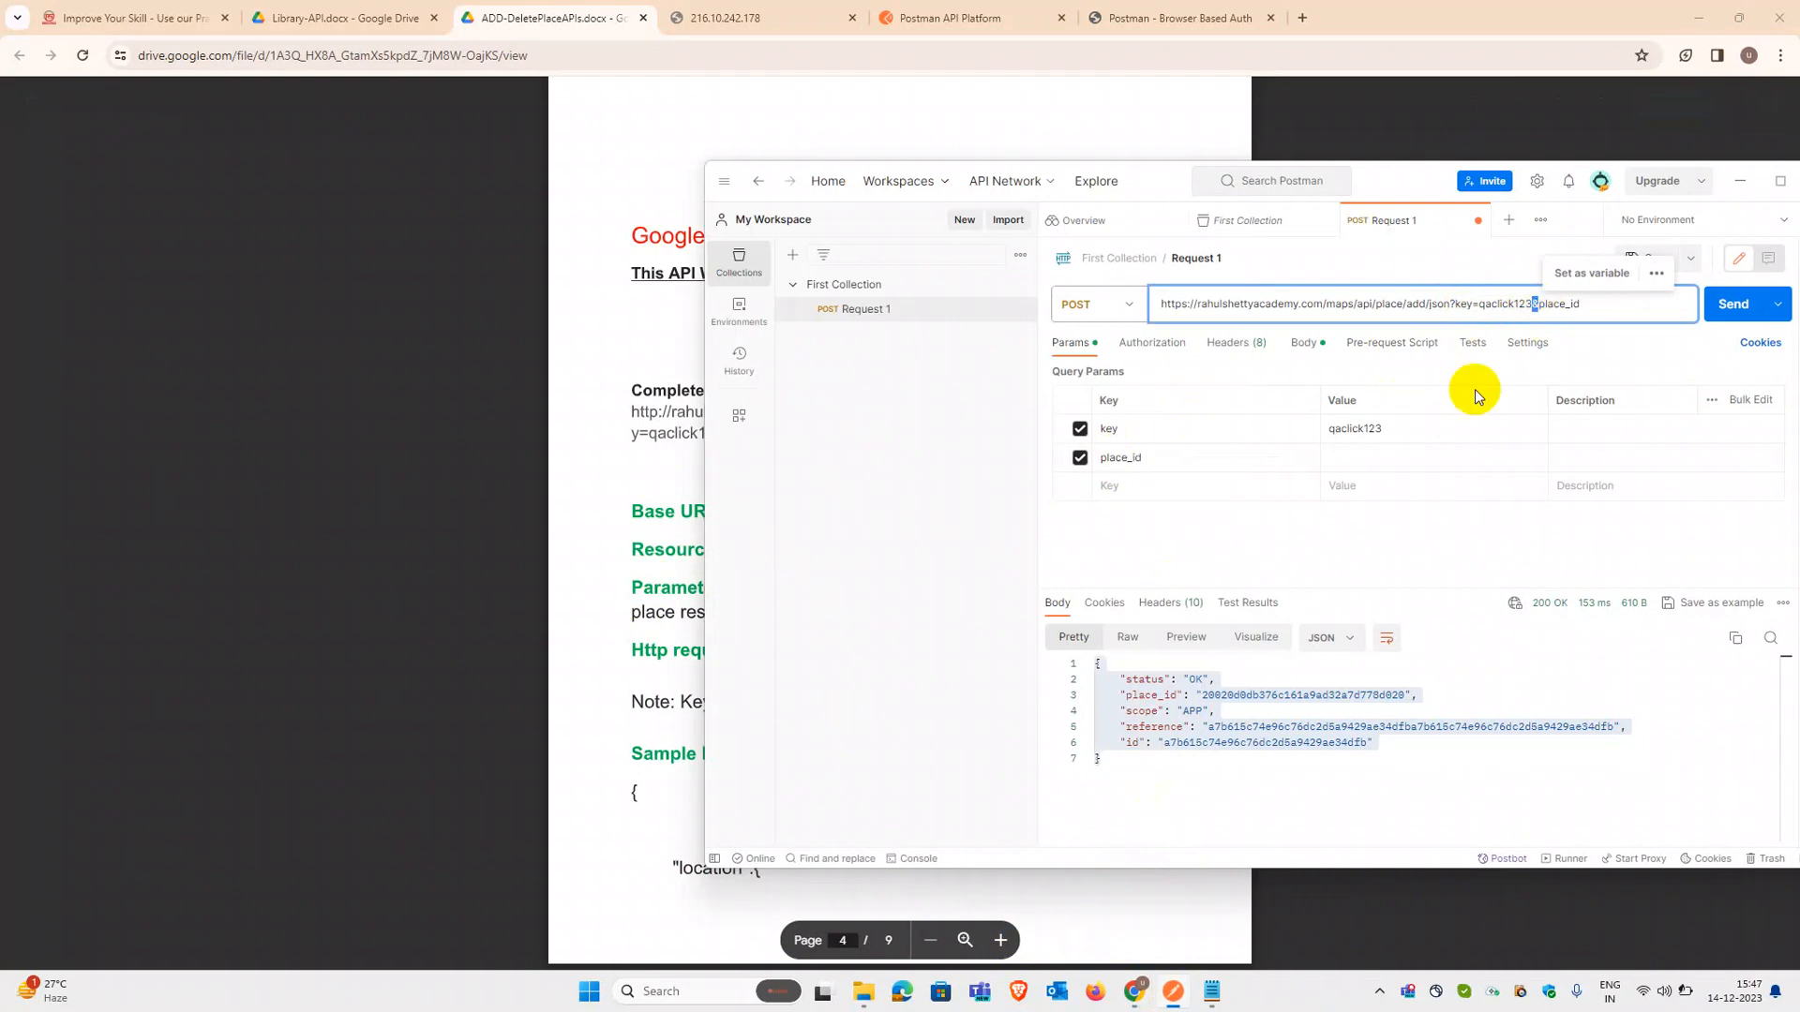
click(1402, 454)
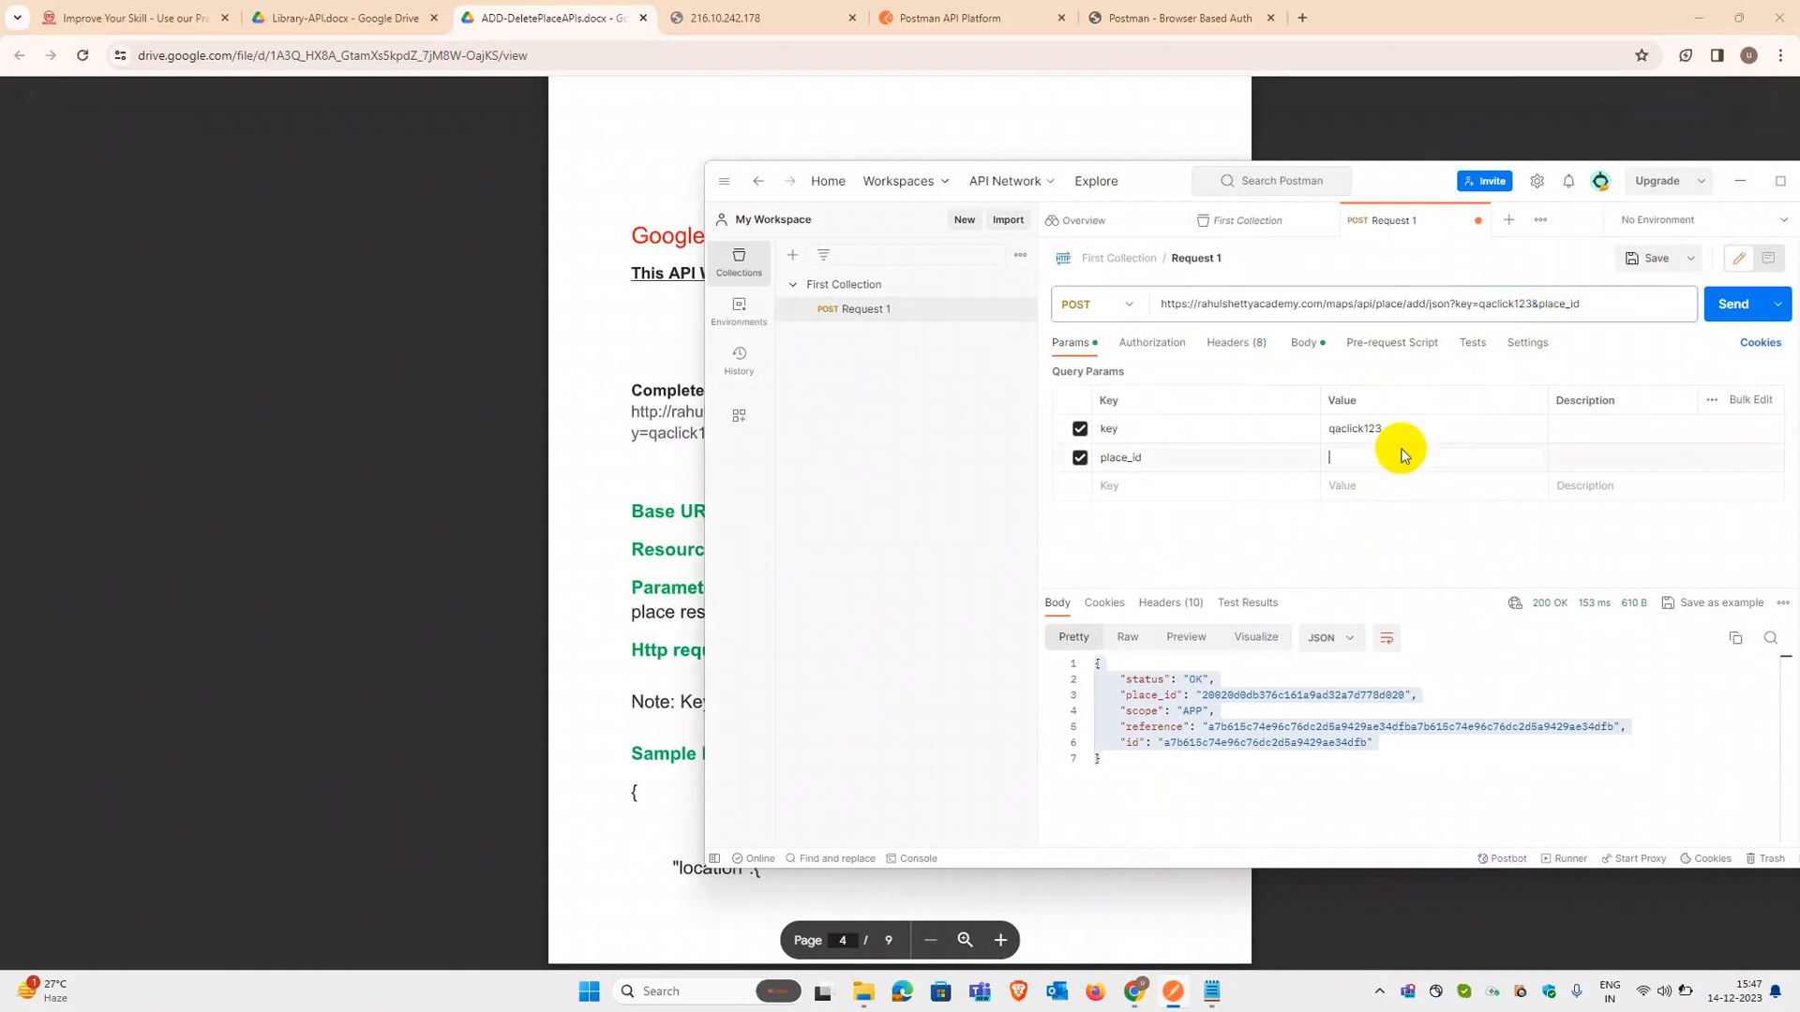
Step: Maximize the Postman window and examine the Add Place response body
double_click(1397, 178)
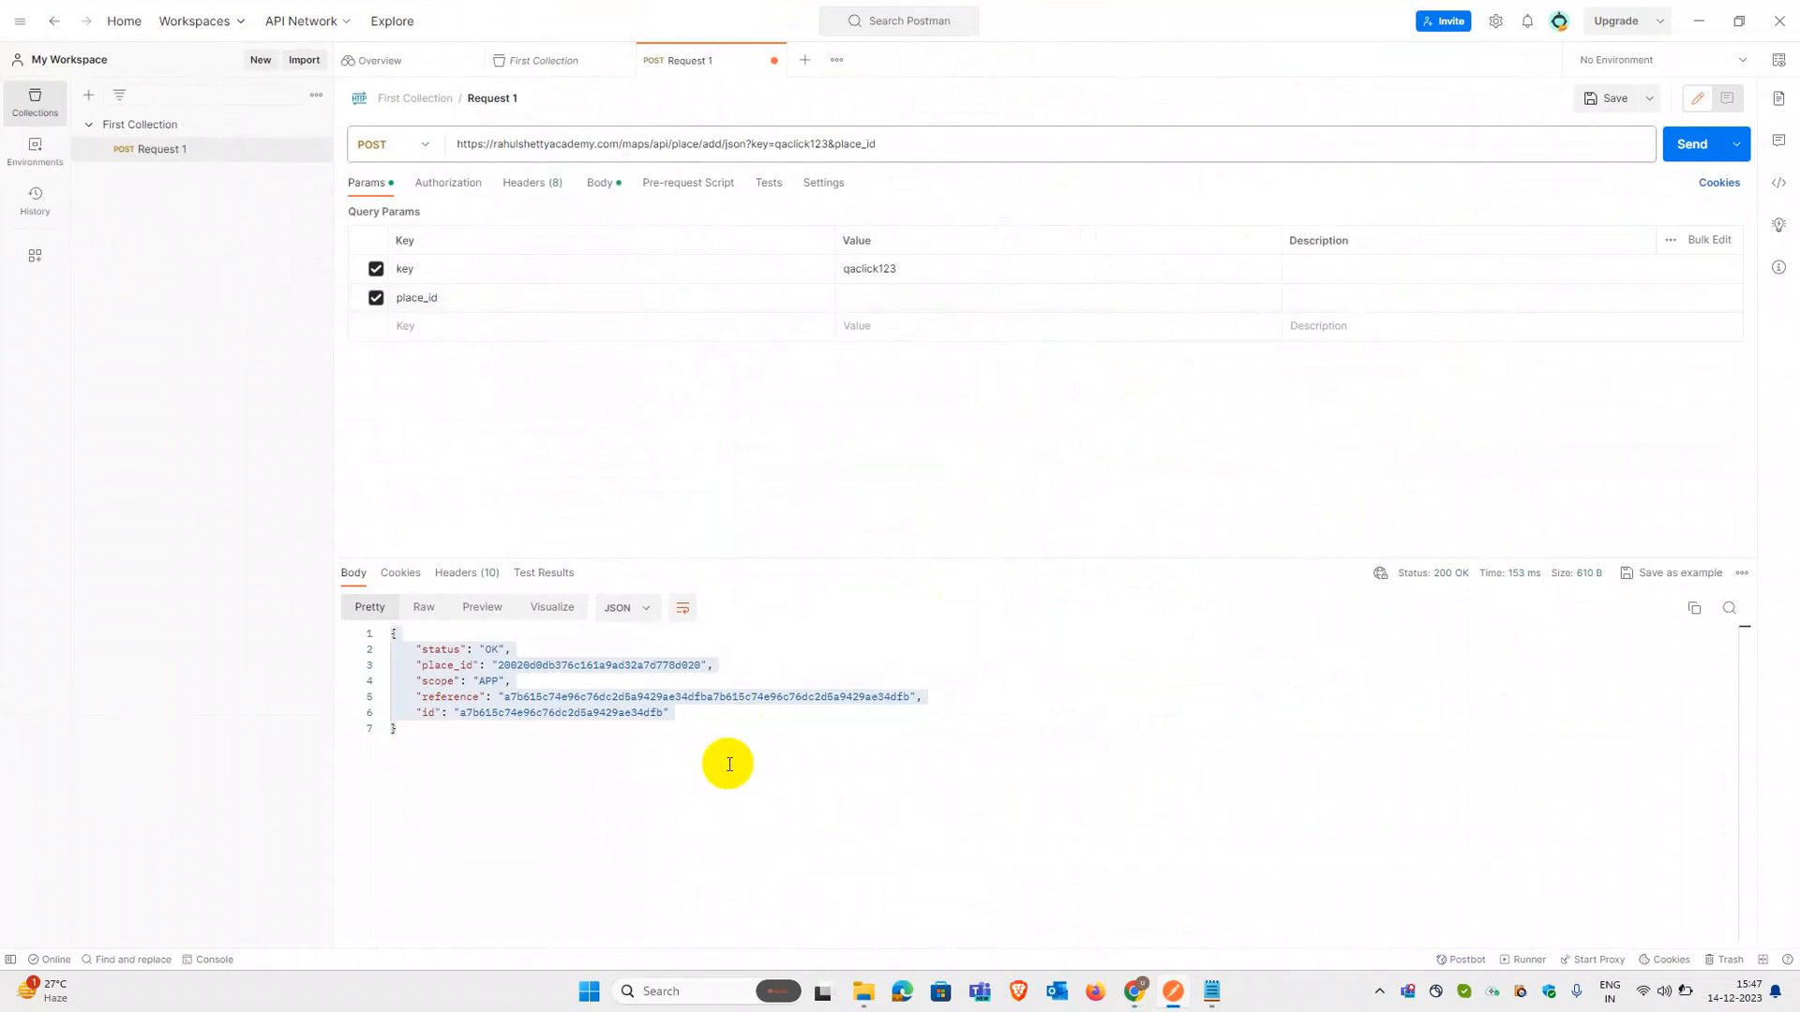
drag(679, 735, 346, 622)
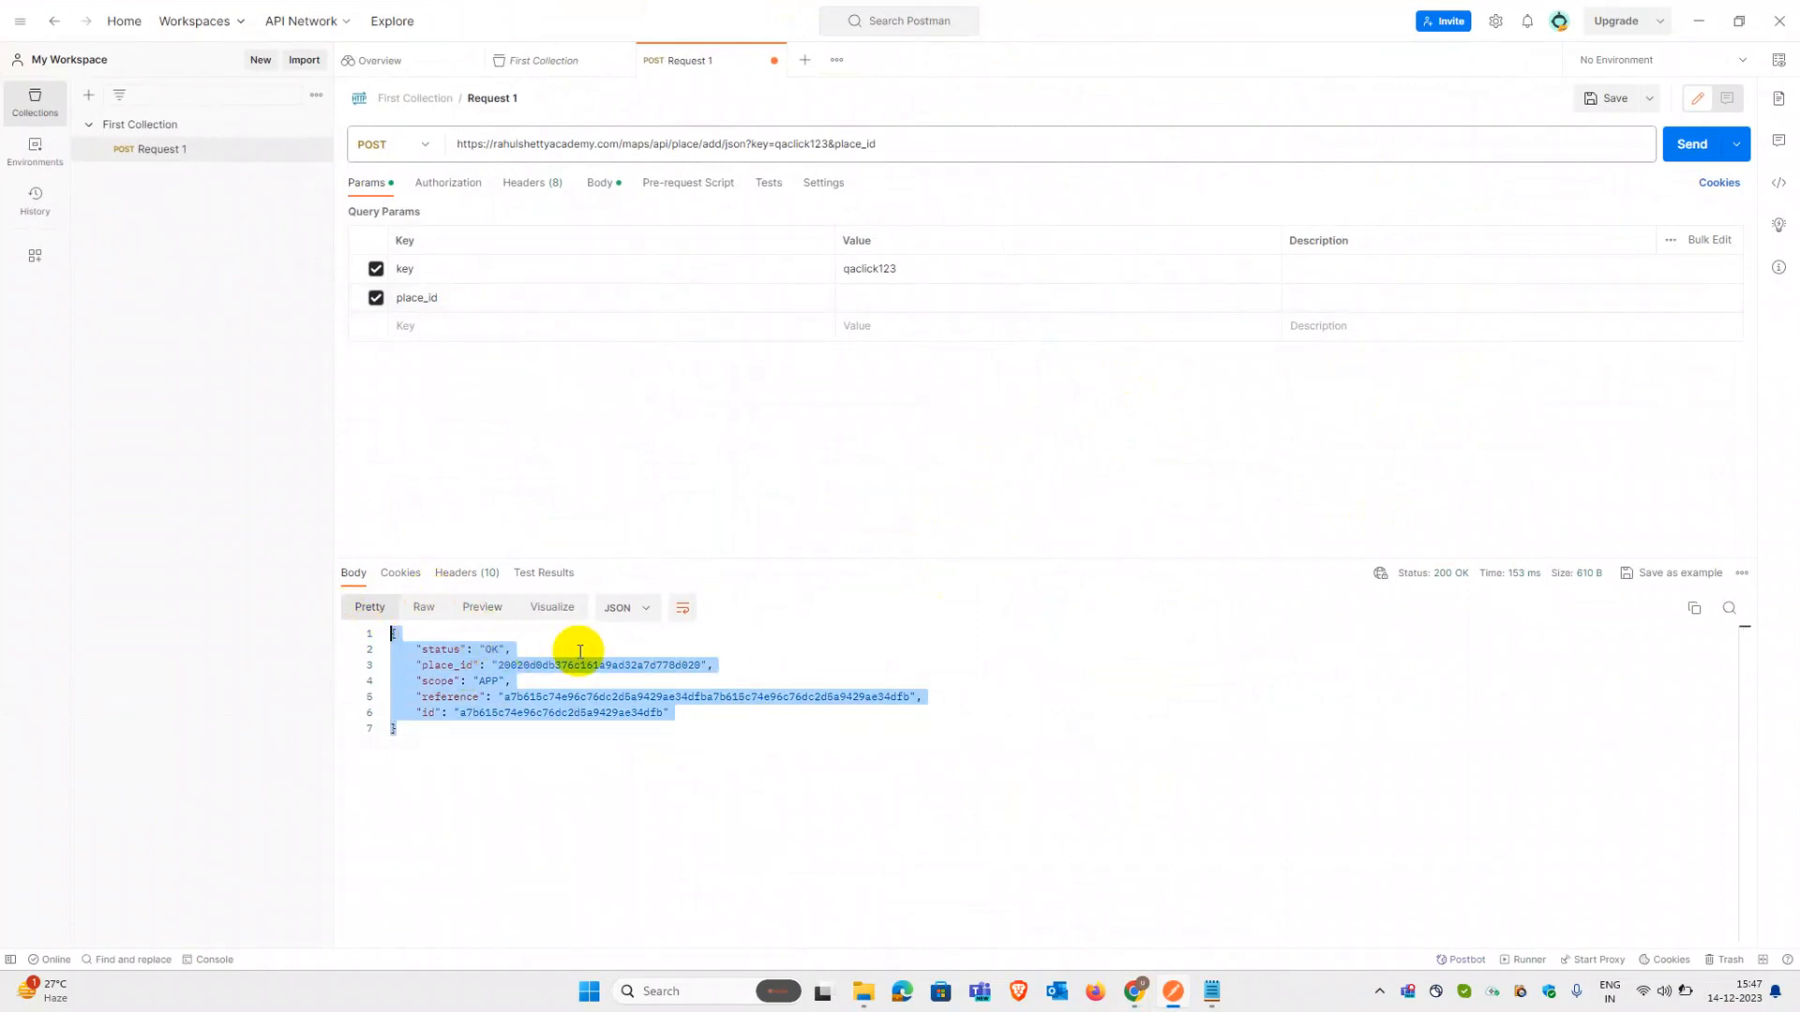
click(1087, 693)
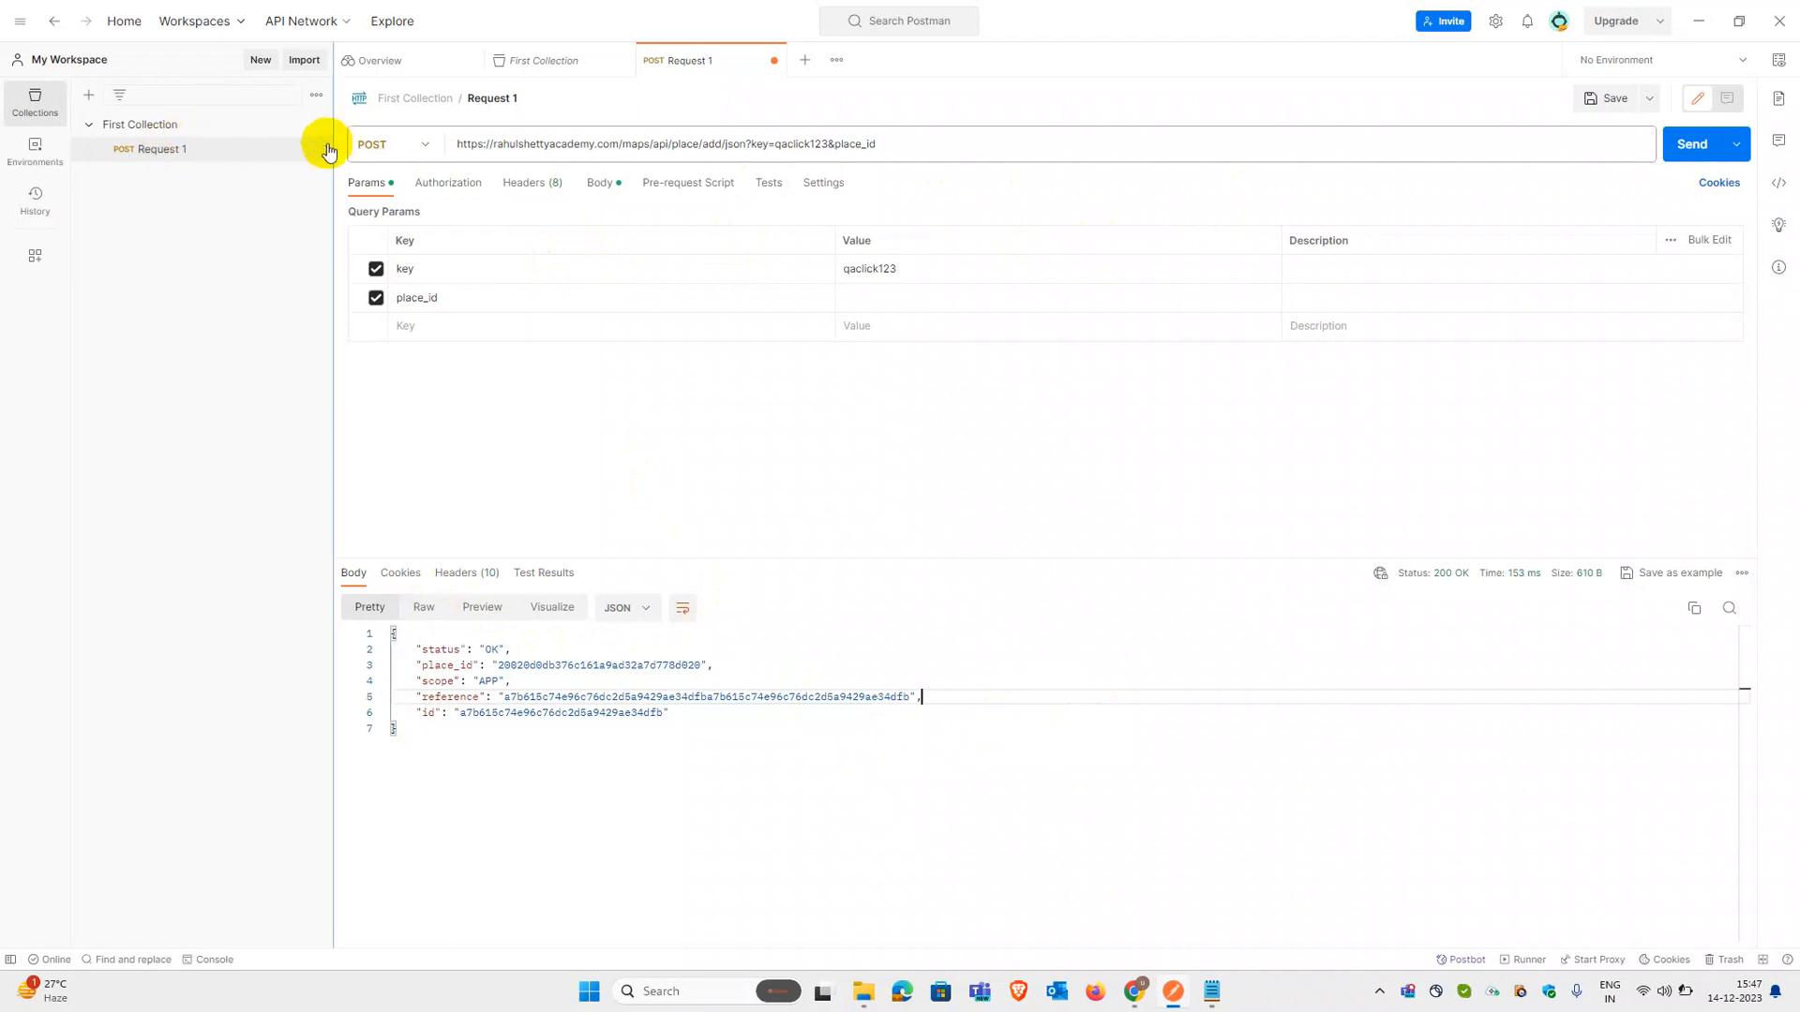
Step: Copy Request 1's full URL and add a new request to First Collection
click(823, 145)
key(ctrl+a)
key(ctrl+c)
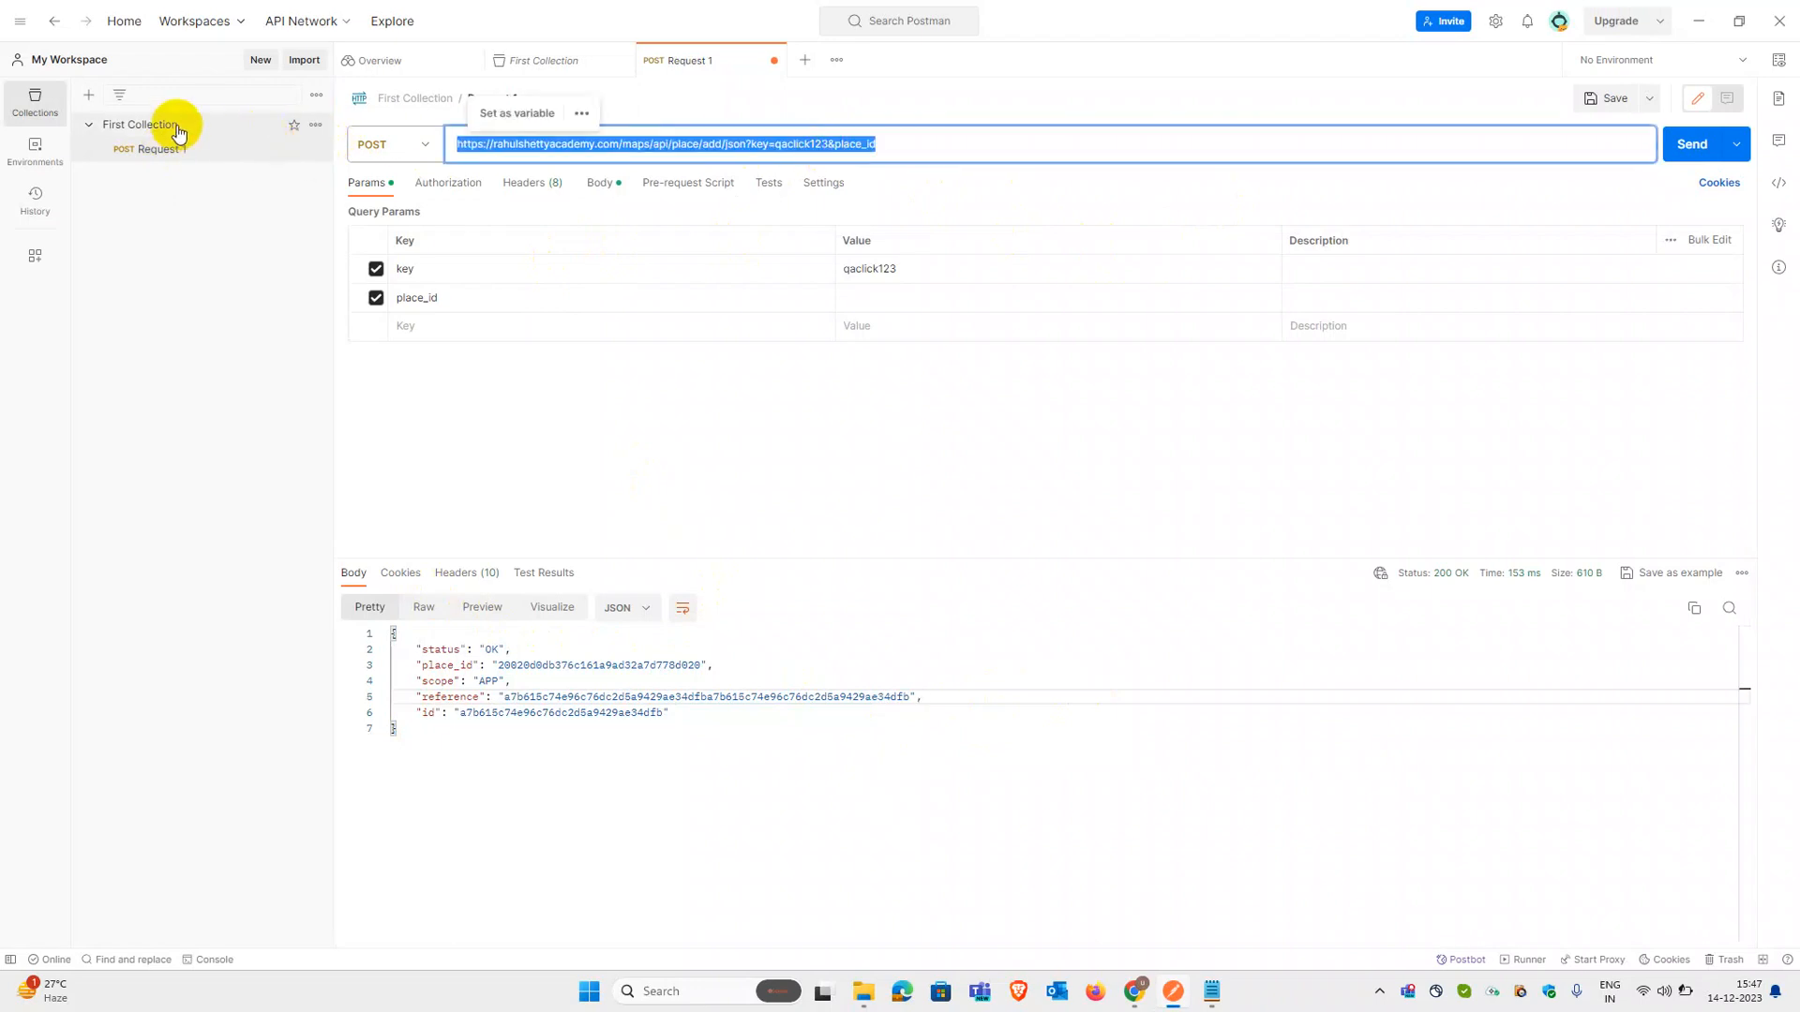
click(317, 125)
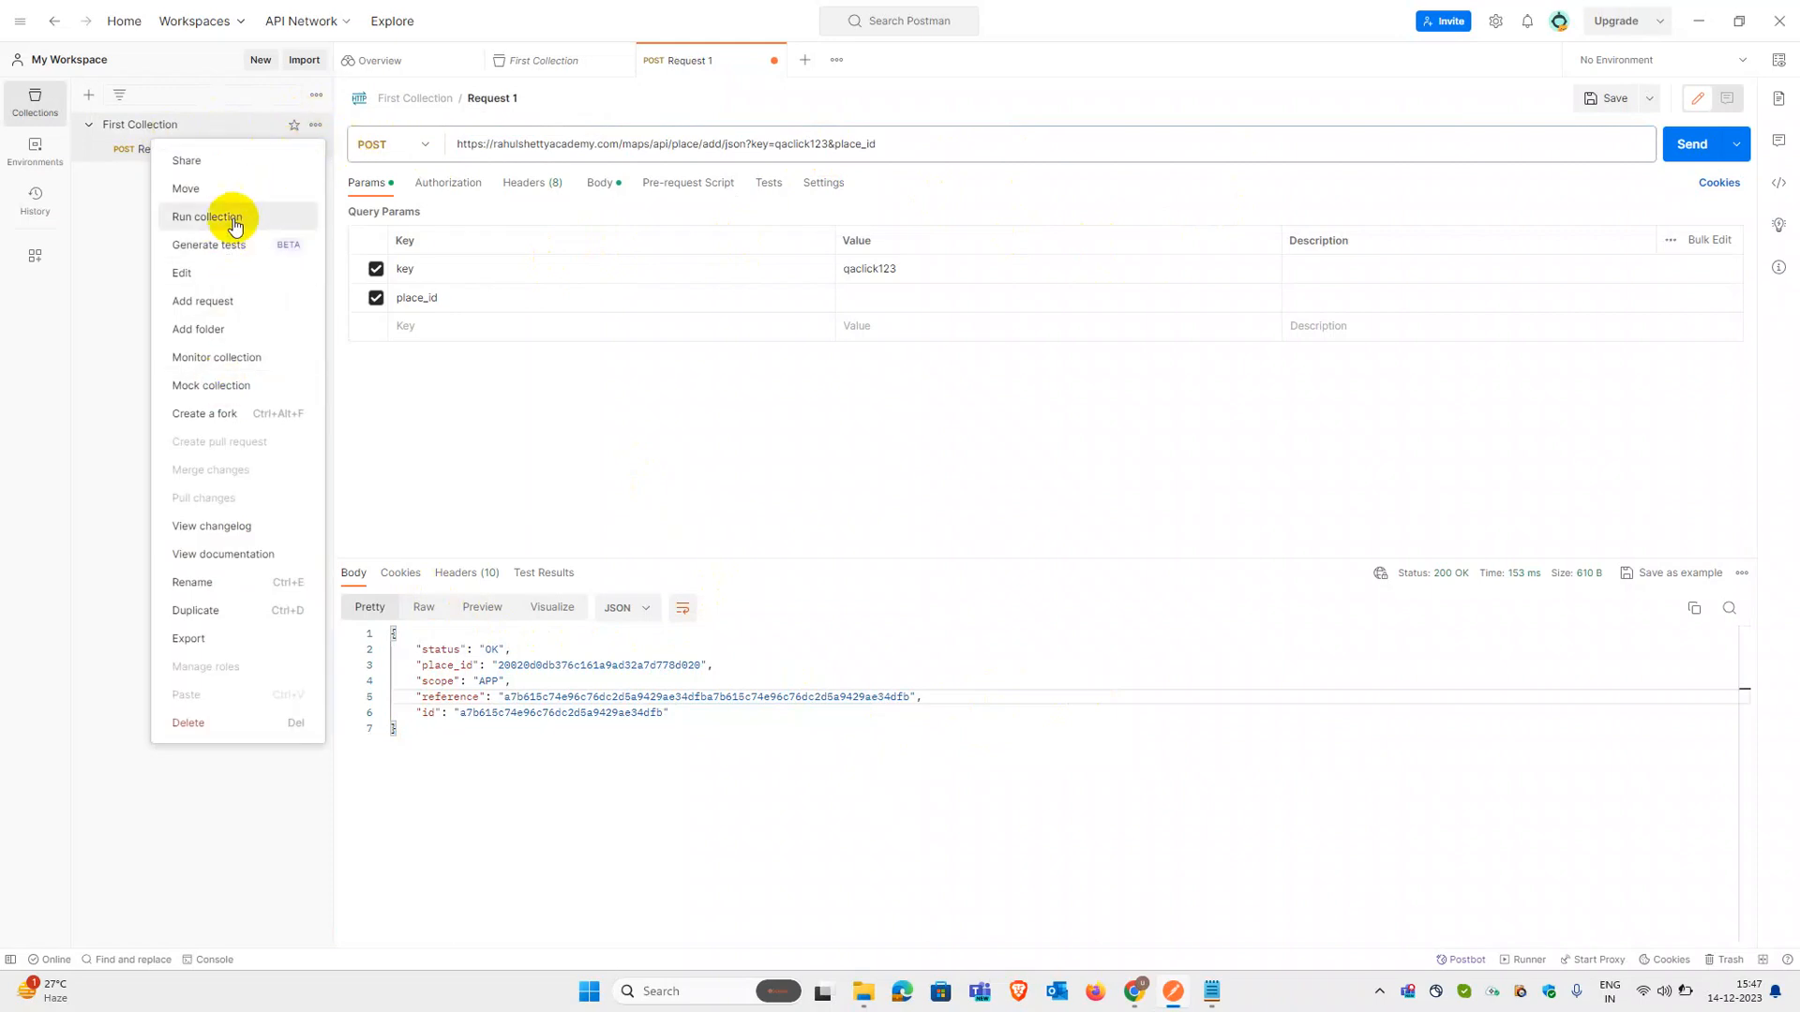
click(218, 303)
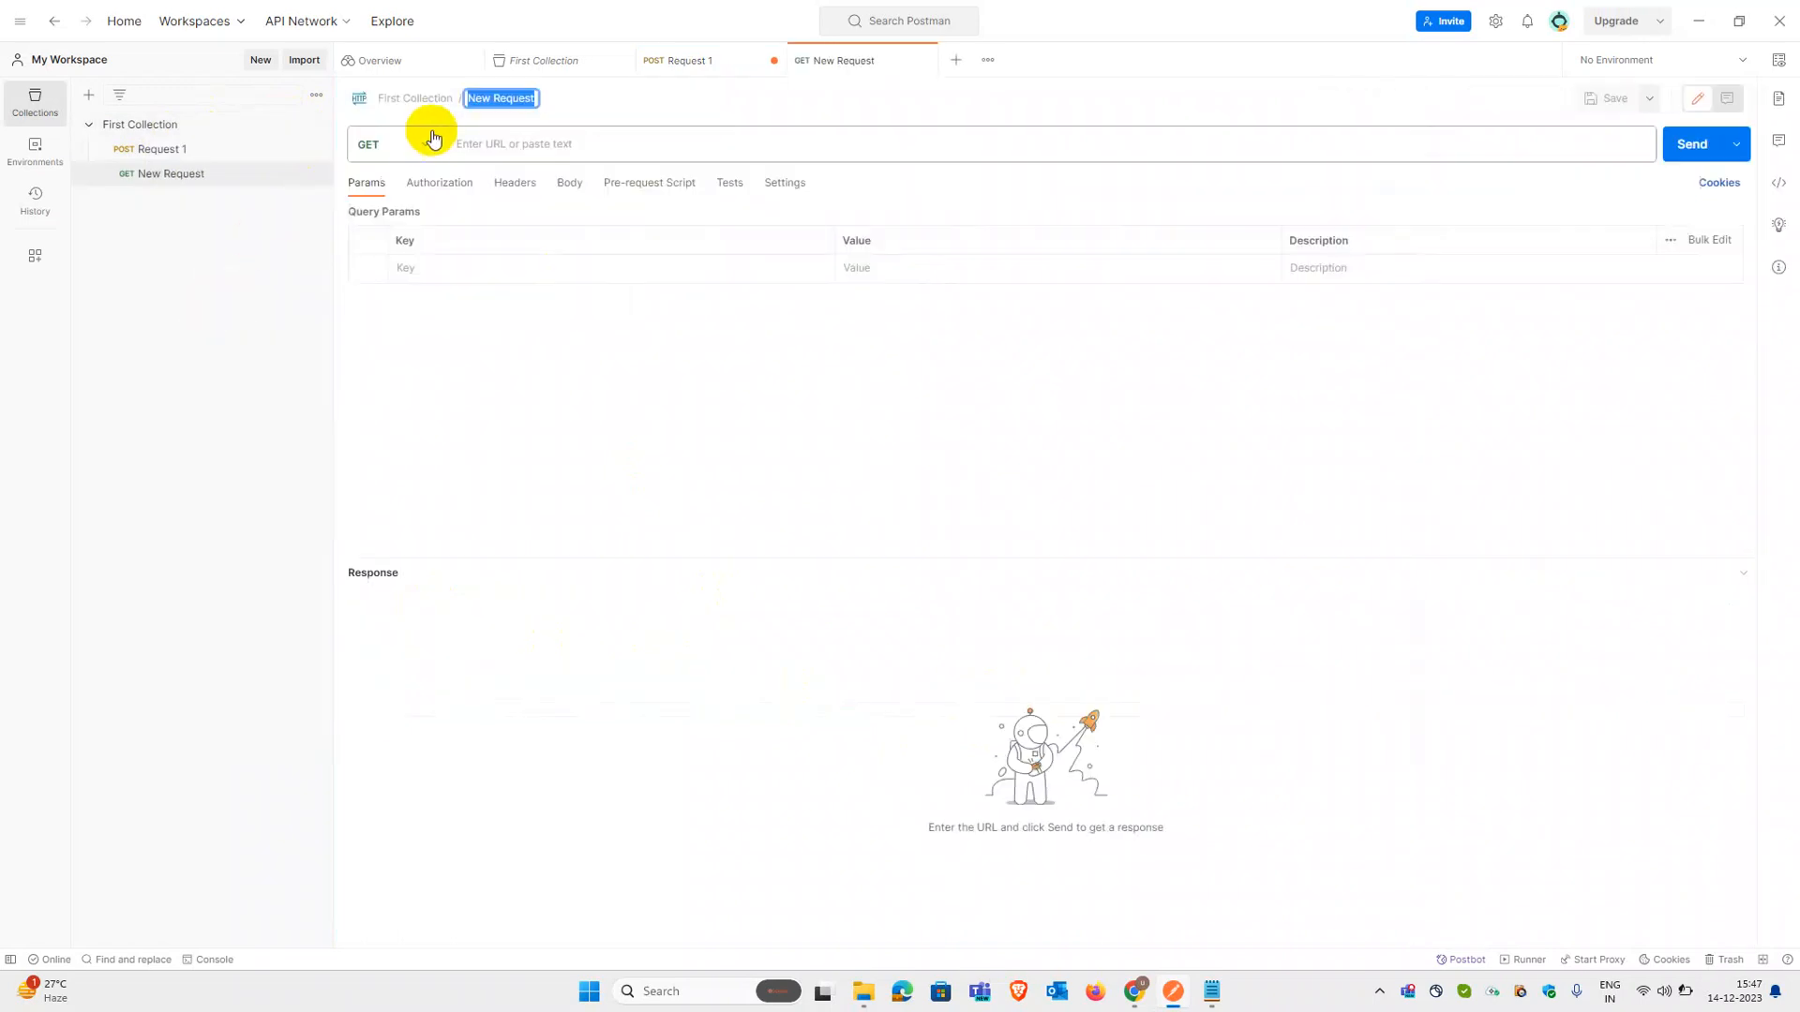
Step: Reopen Request 1 and disable its place_id query parameter
click(225, 159)
click(225, 155)
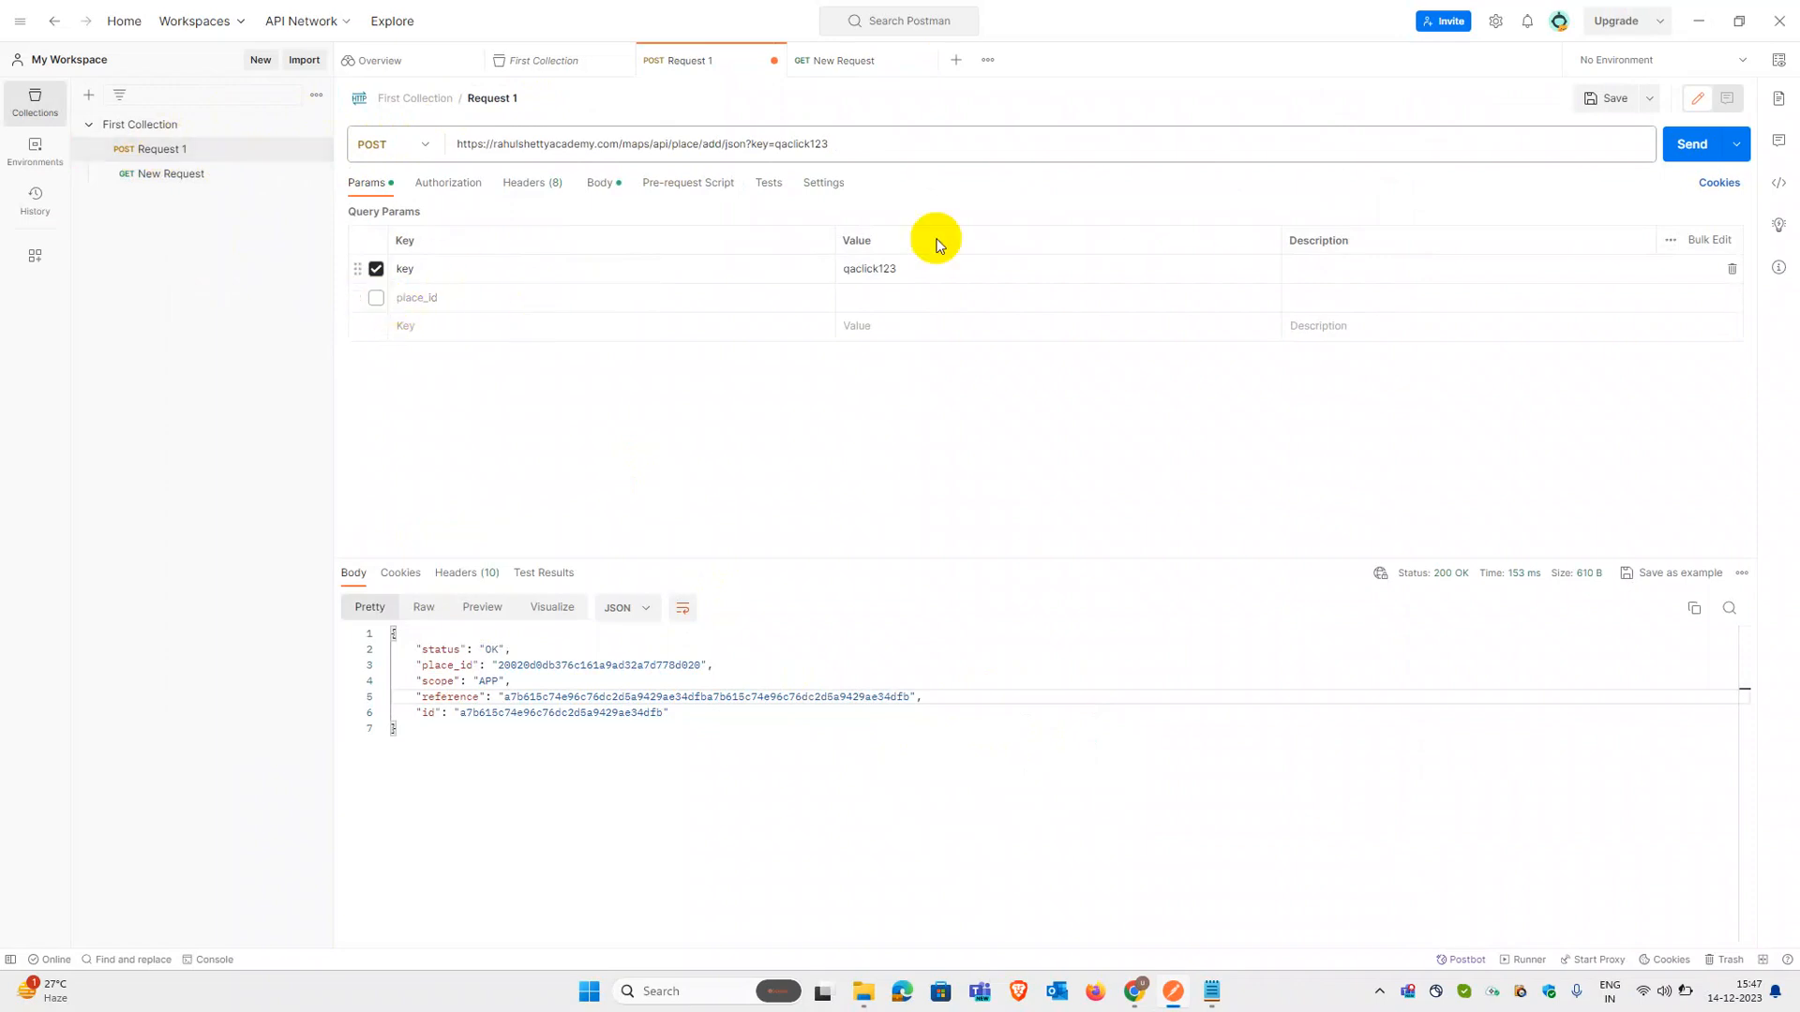
click(186, 176)
click(202, 159)
click(1650, 99)
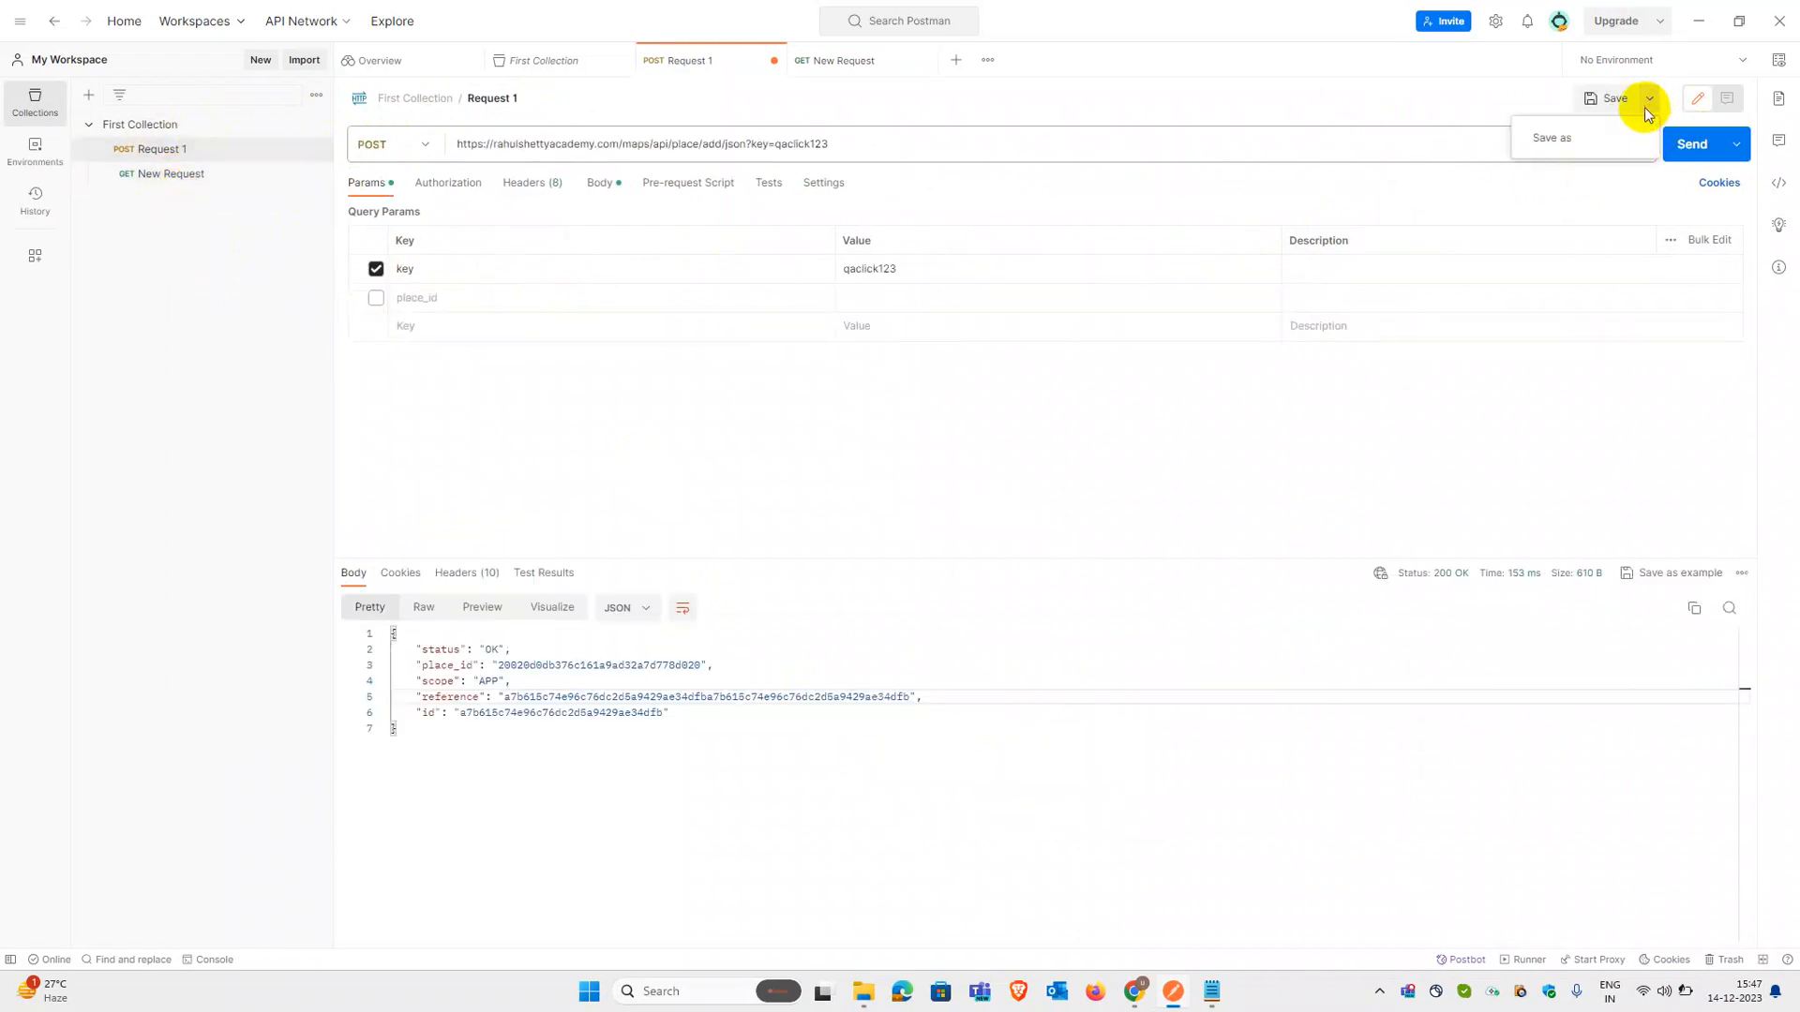
click(1172, 144)
Step: Rename the new request in First Collection as Request 2 - GET
click(194, 176)
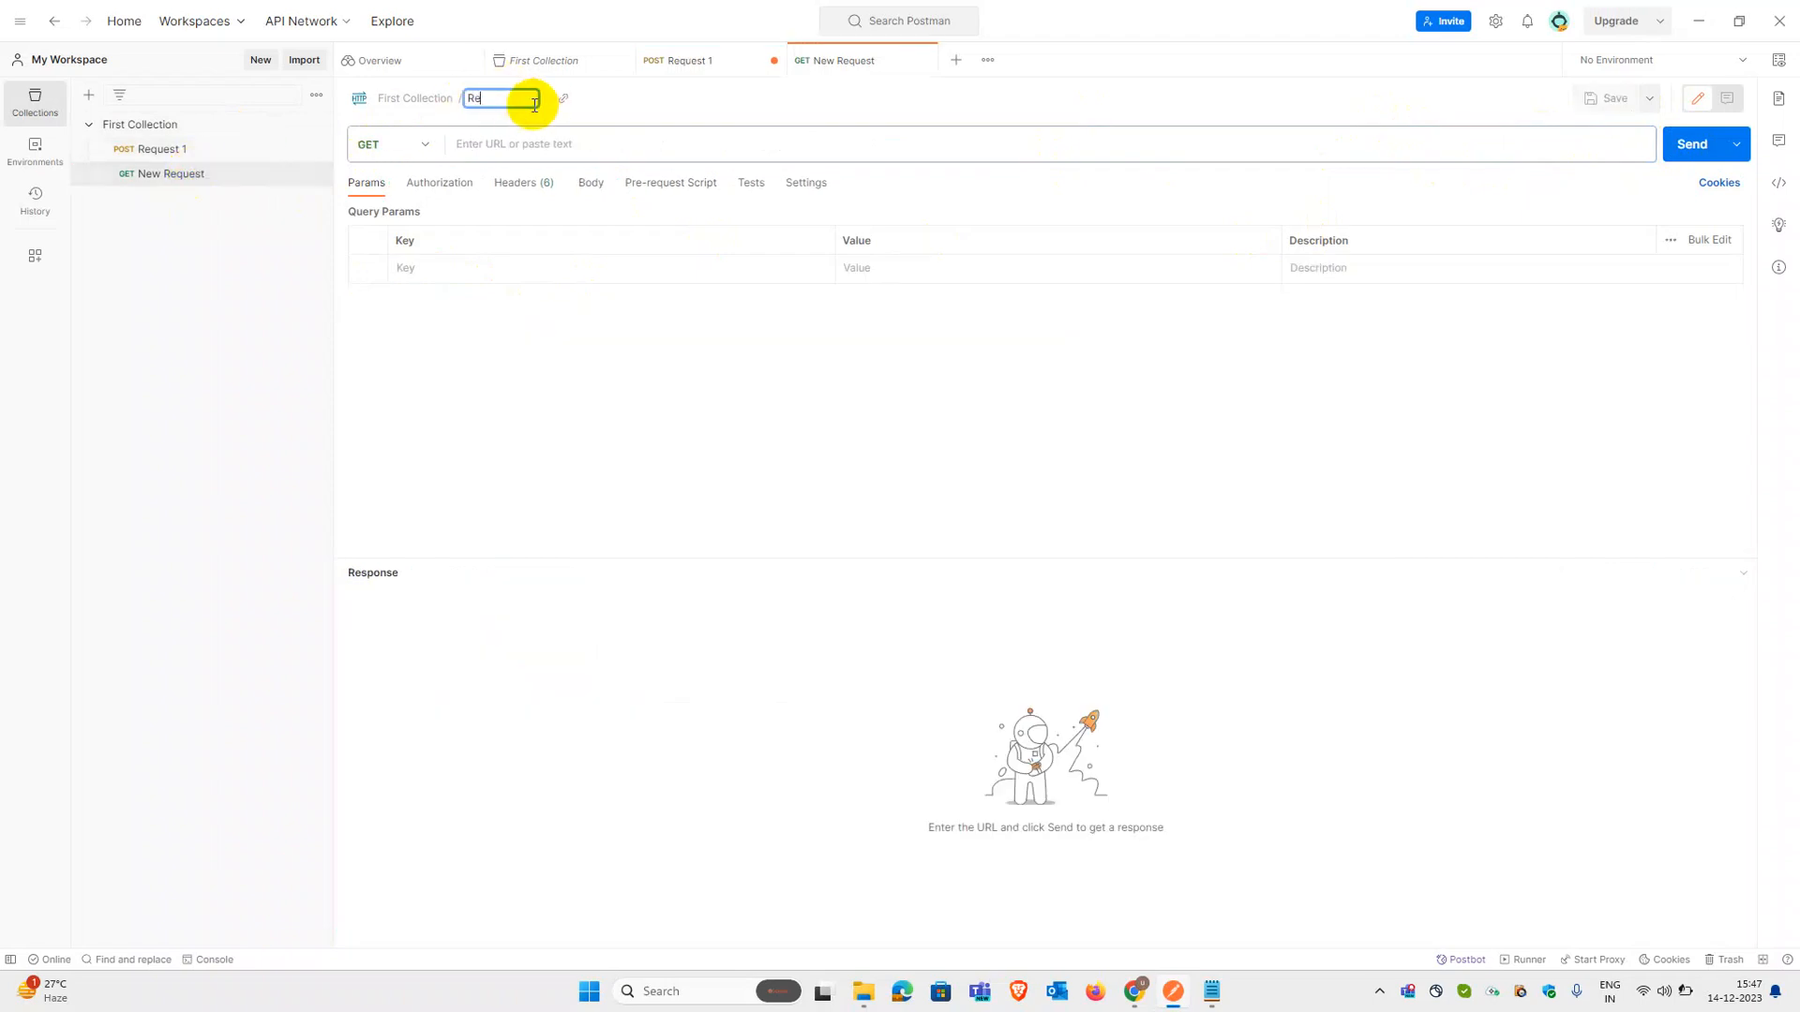
click(534, 105)
text(Request 2 - GET)
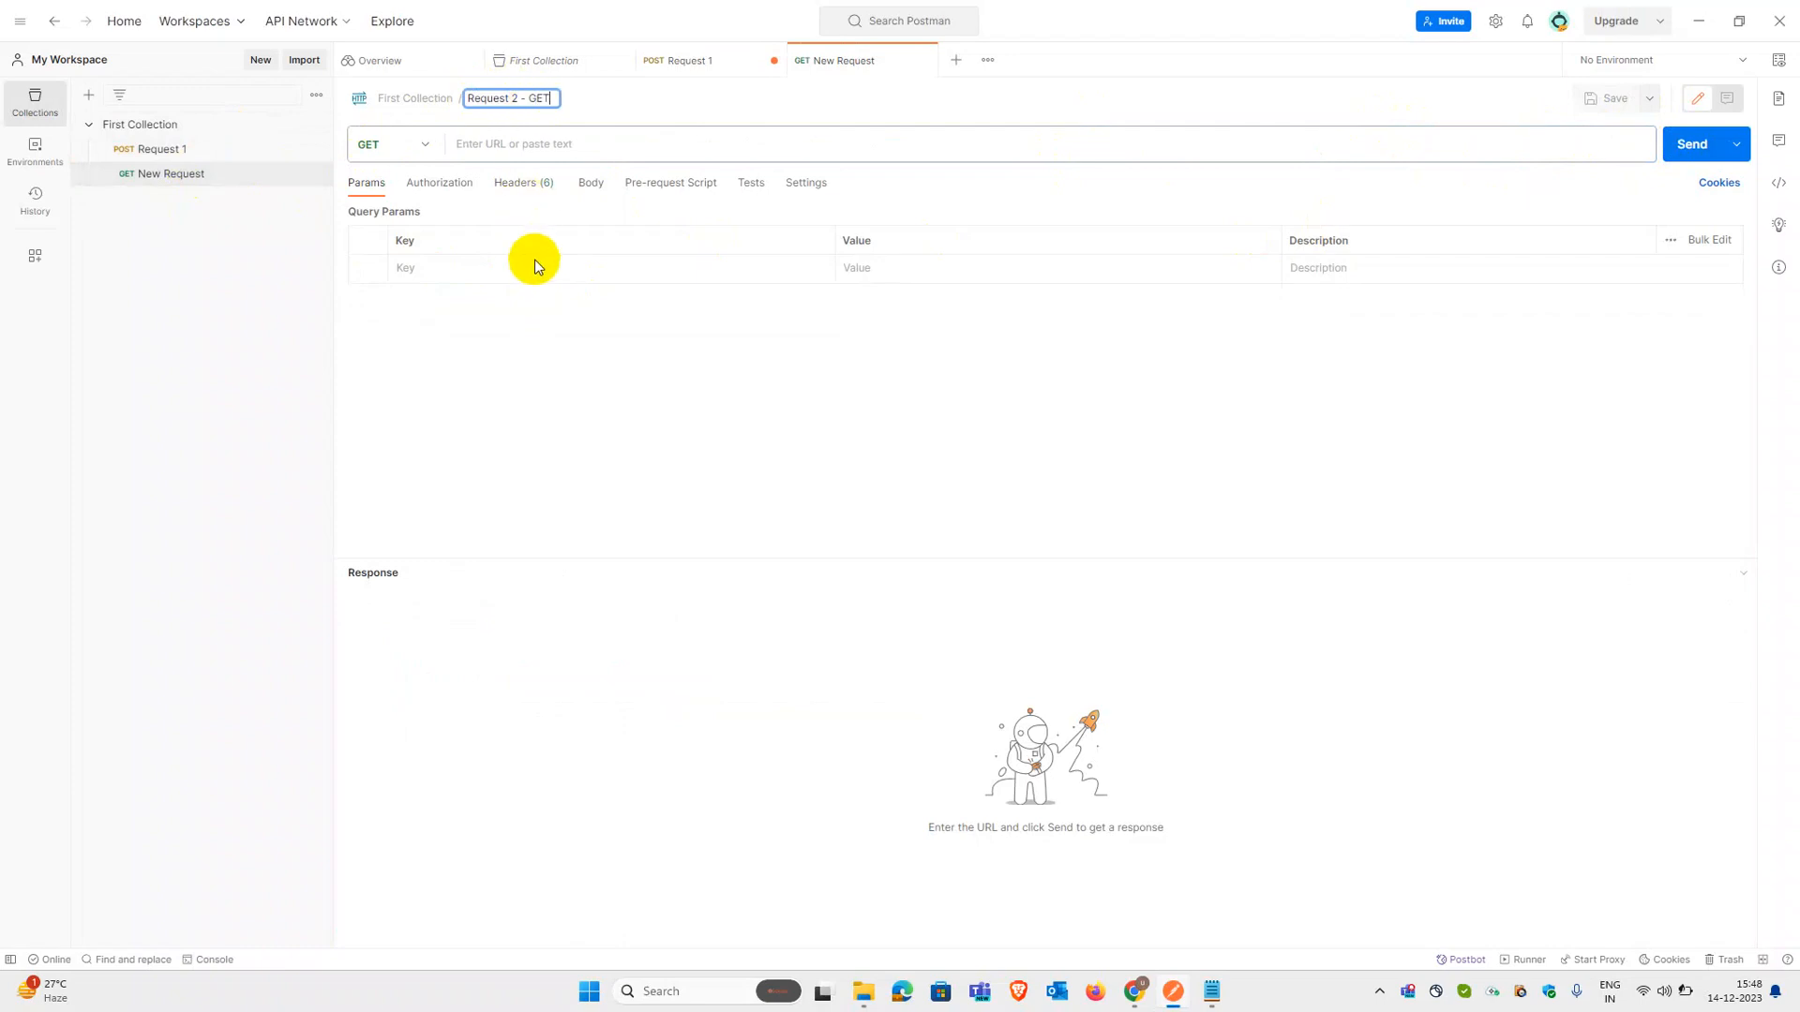
key(Return)
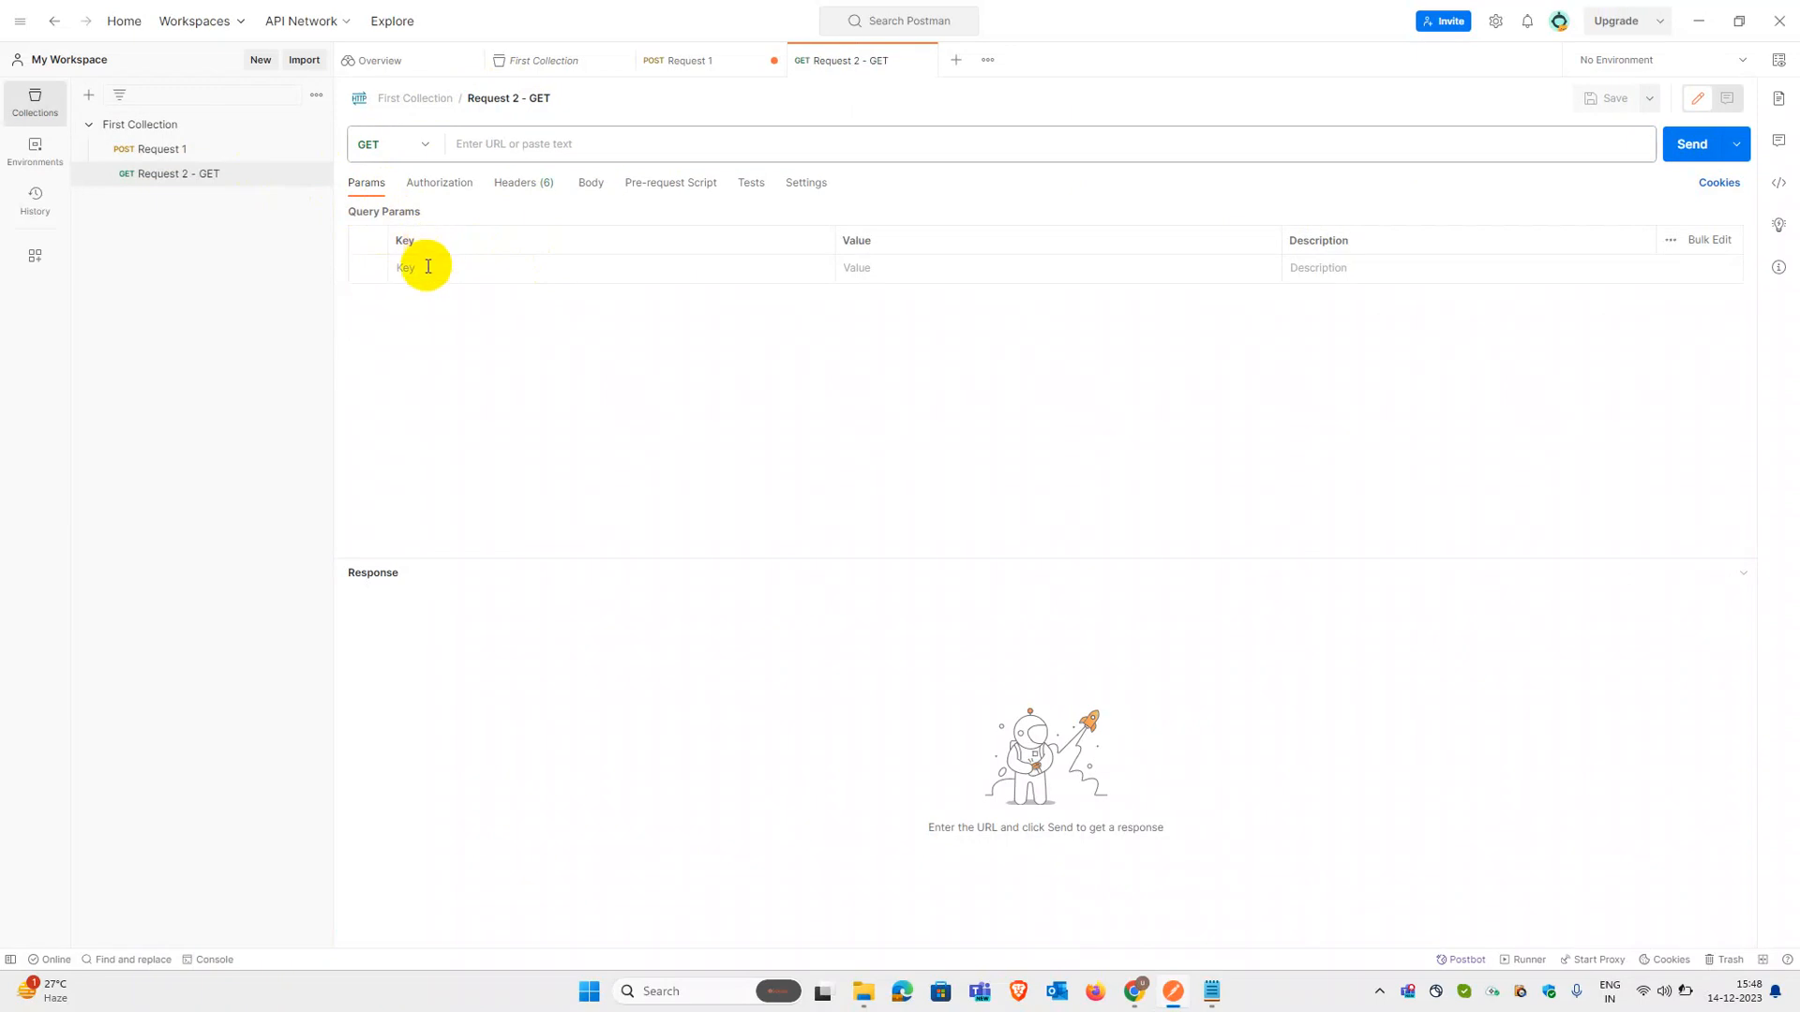
Step: Paste the URL copied from Request 1 into the URL of Request 2 - GET
key(ctrl+v)
key(ctrl+z)
click(564, 149)
key(ctrl+a)
key(ctrl+v)
click(703, 449)
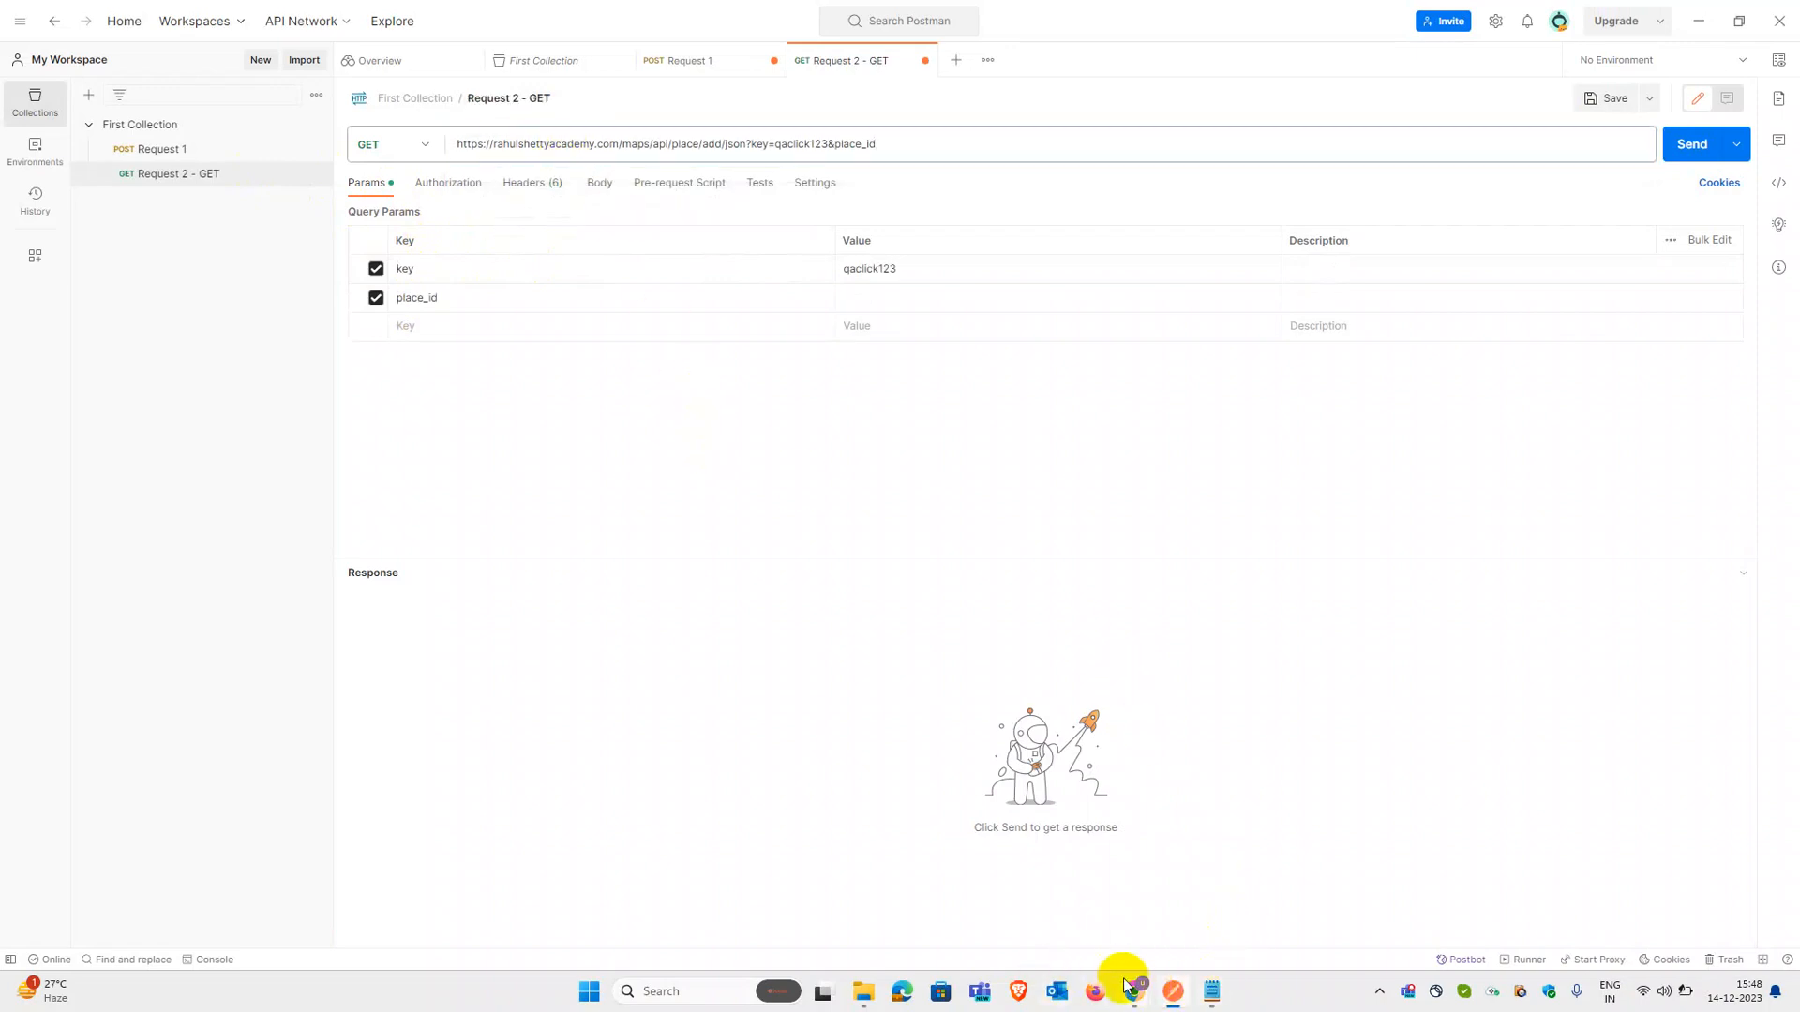
mouse_move(1136, 993)
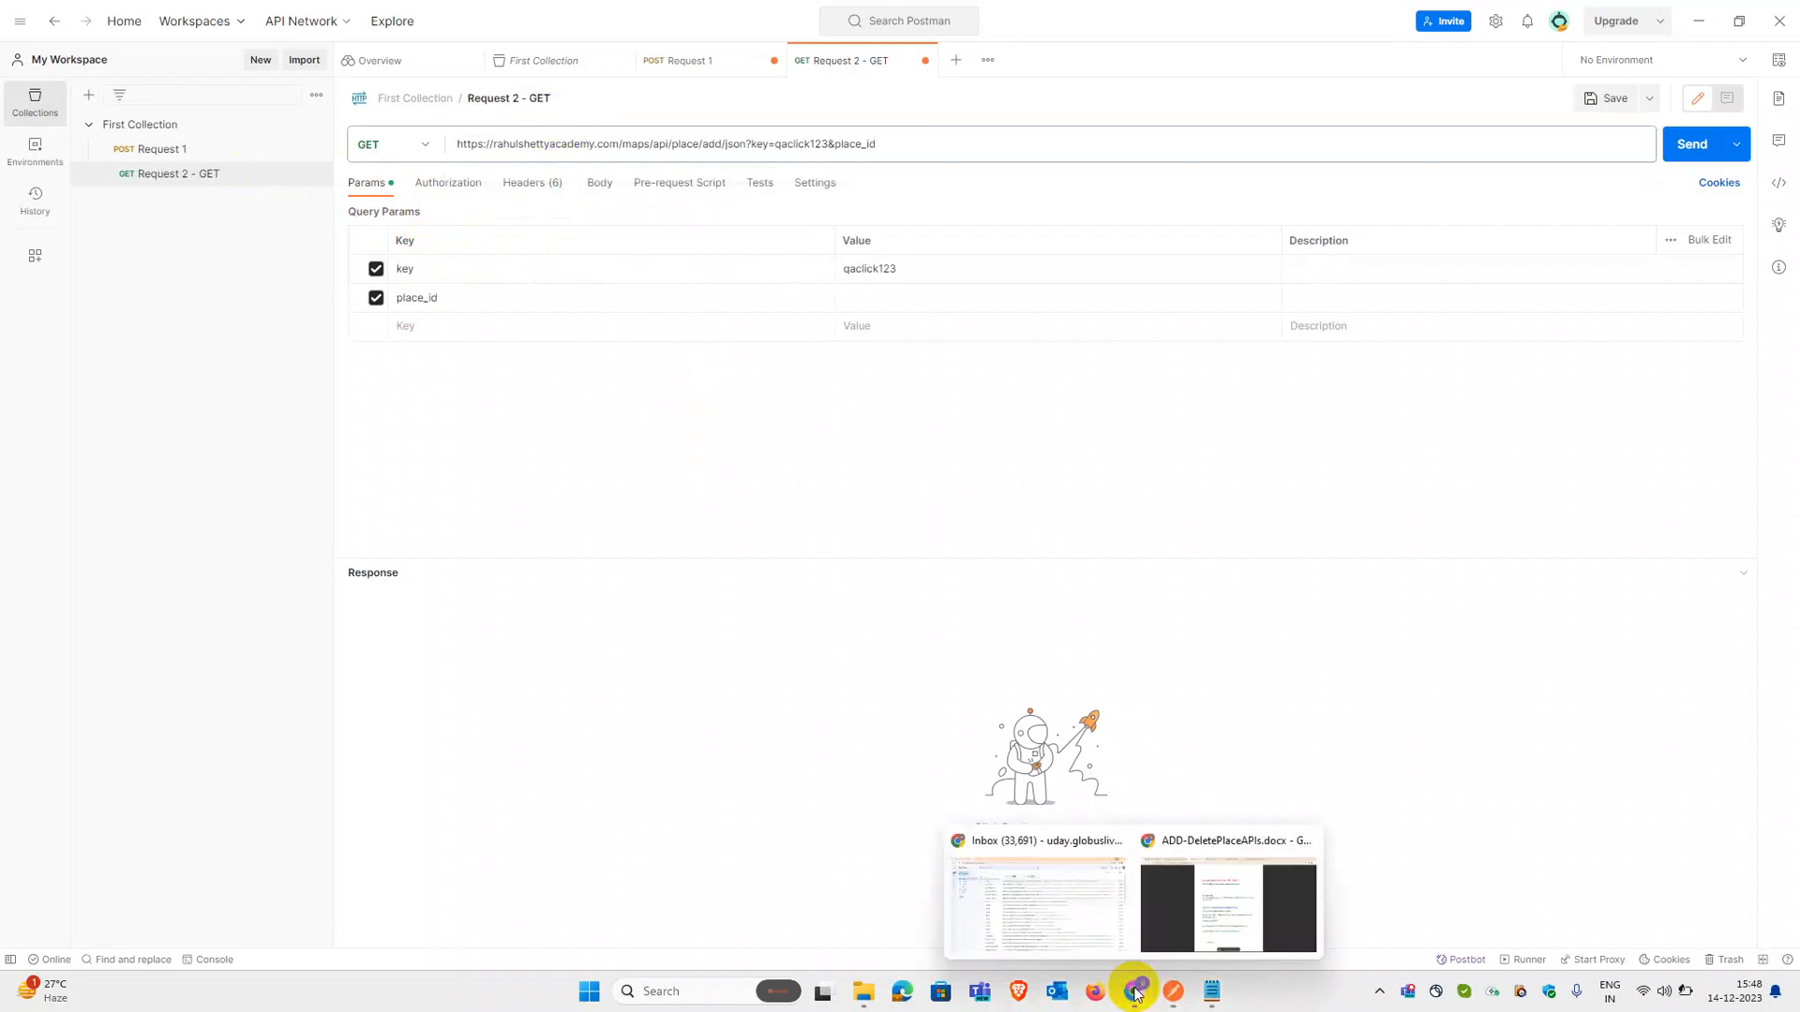
click(1195, 895)
drag(995, 511, 732, 511)
key(ctrl+c)
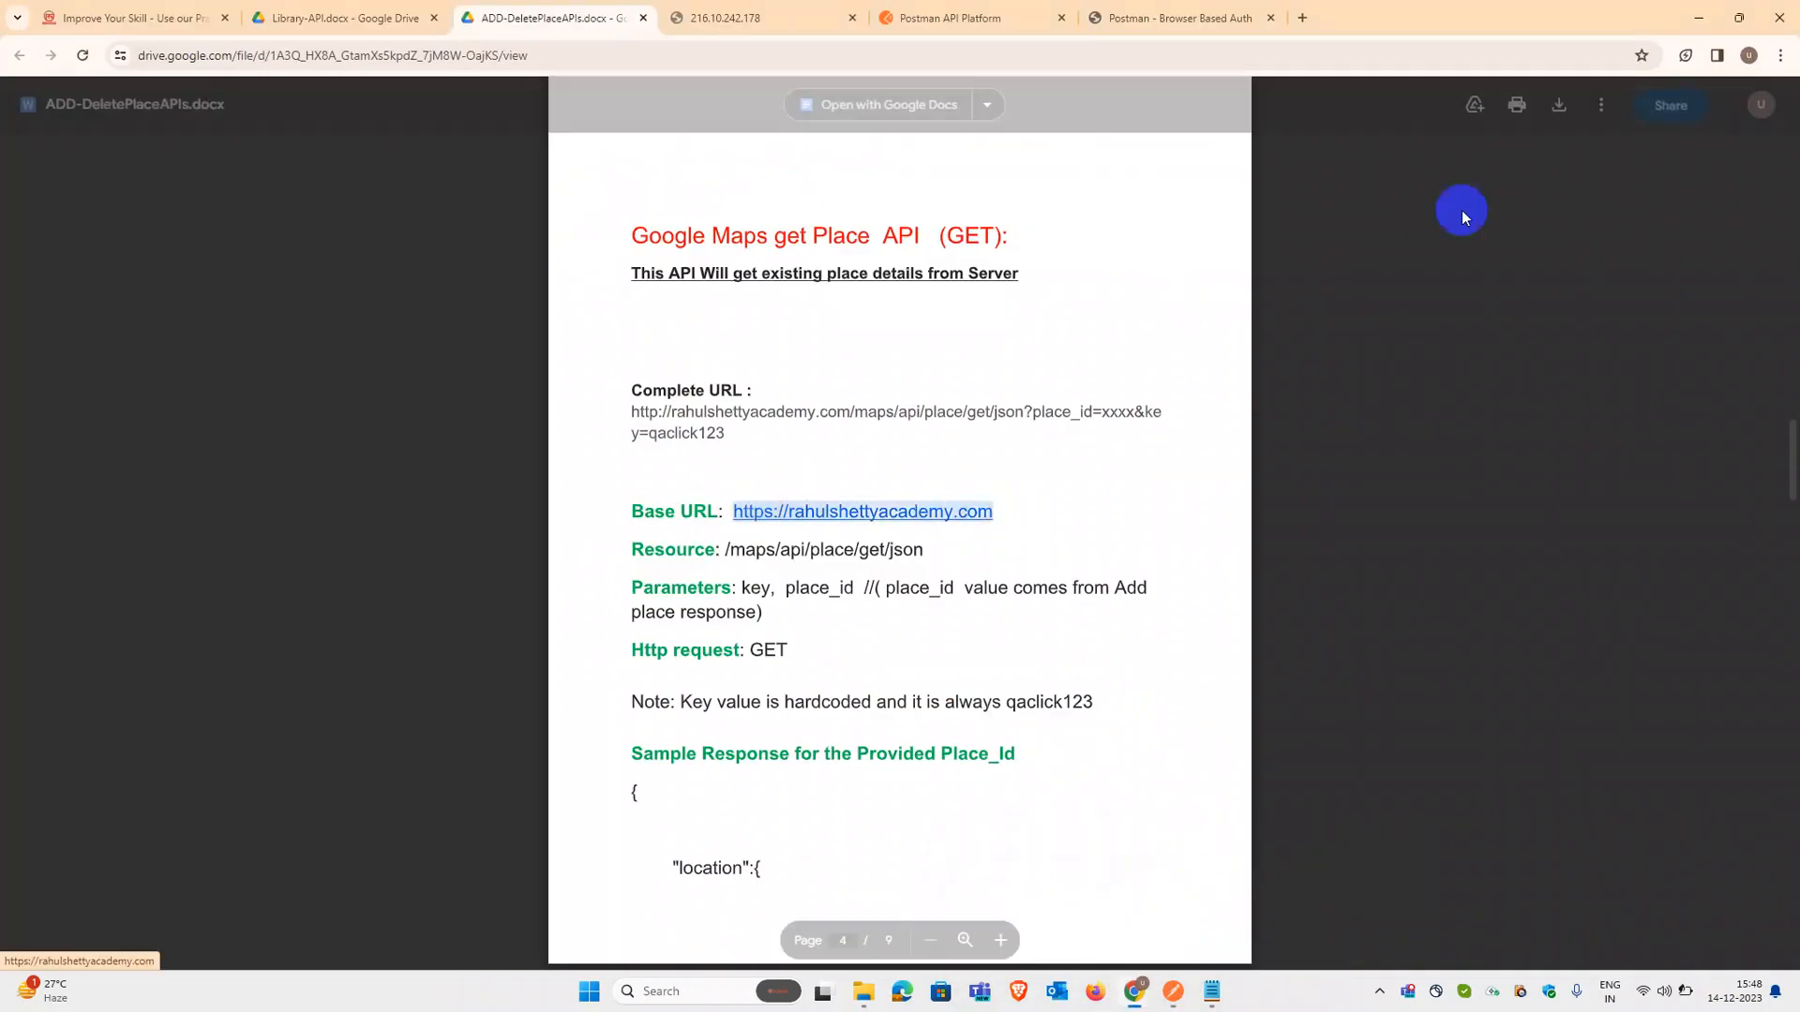
click(1701, 20)
click(878, 149)
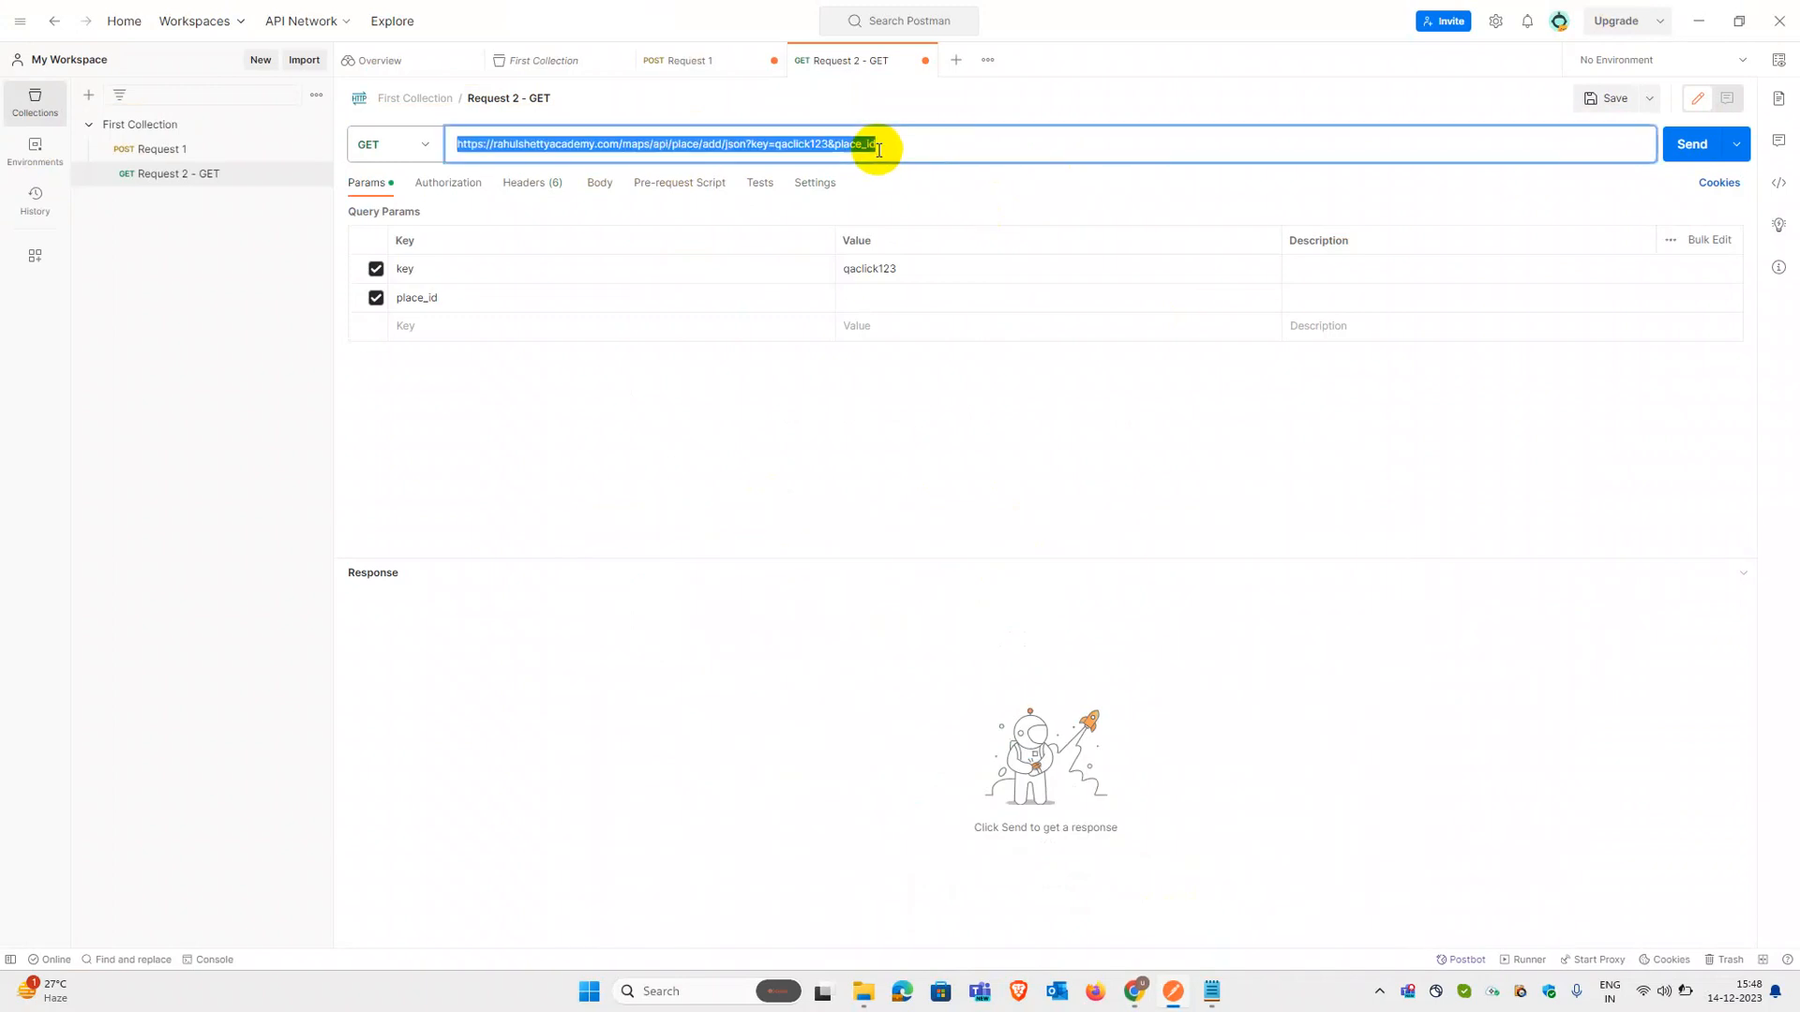
key(ctrl+a)
key(ctrl+v)
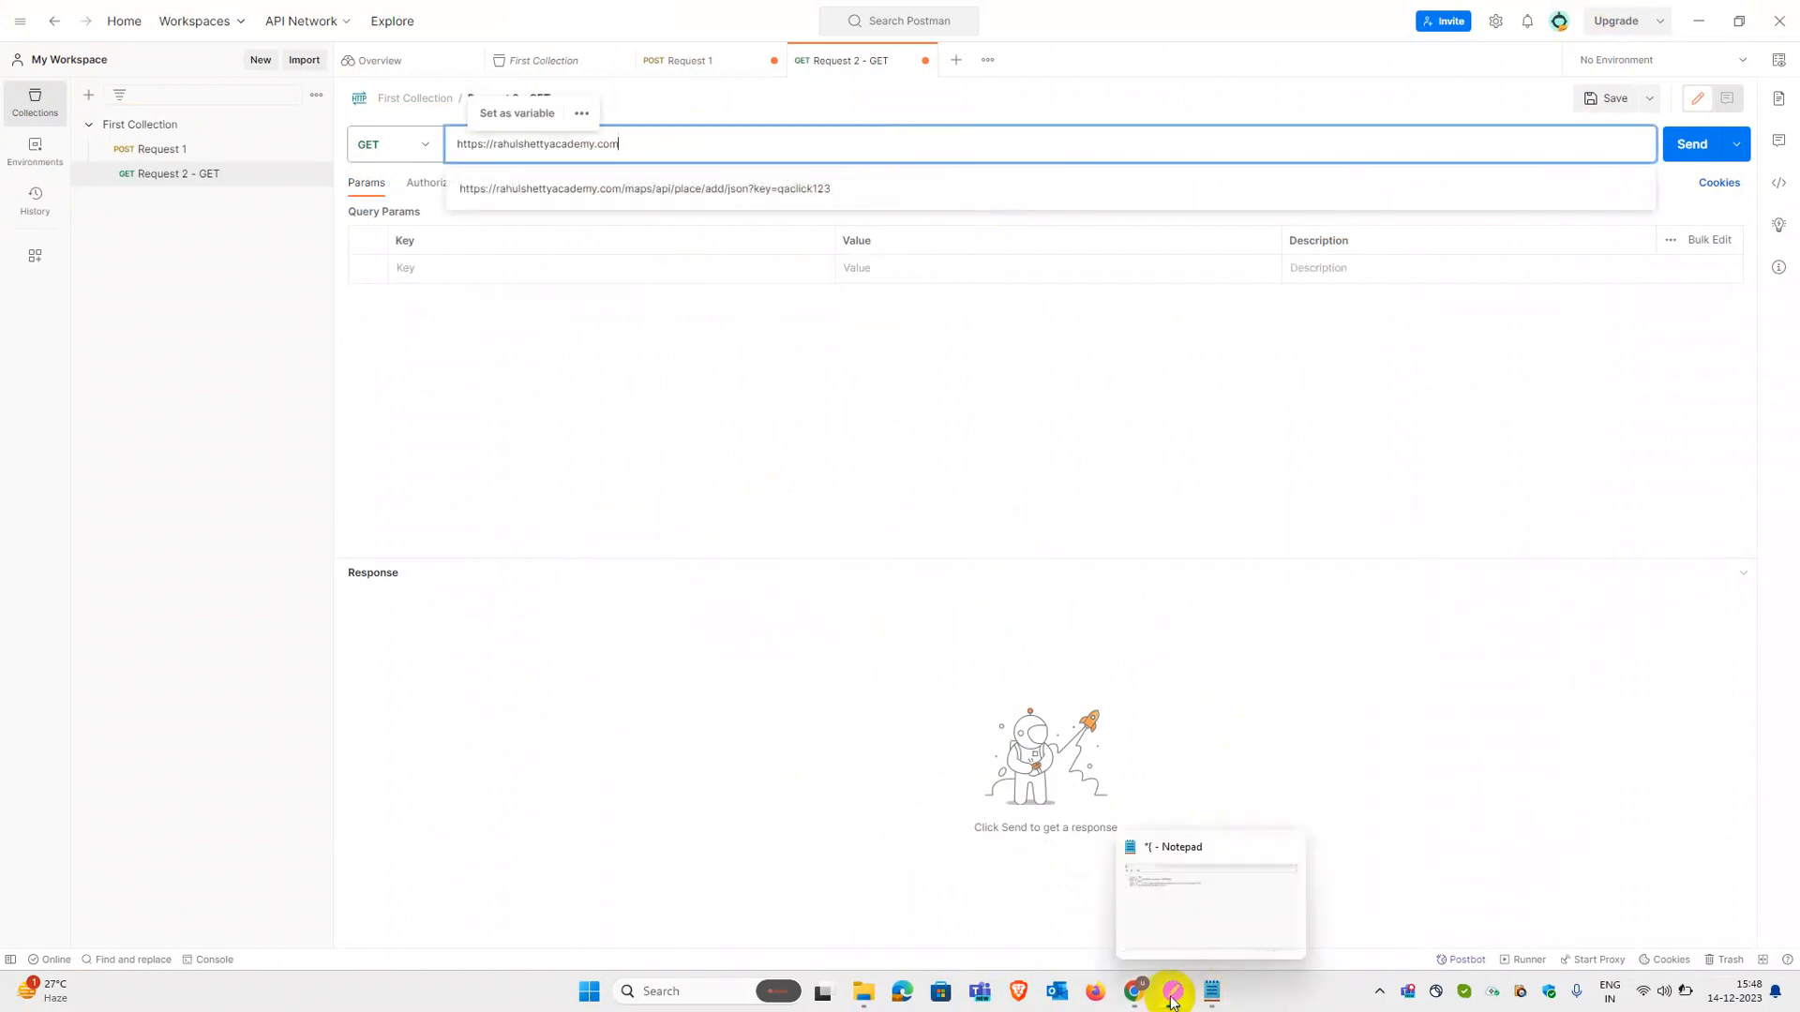
Step: Copy the Get Place resource /maps/api/place/get/json from Chrome's API document and append it to the URL of Request 2 - GET in Postman
mouse_move(1131, 995)
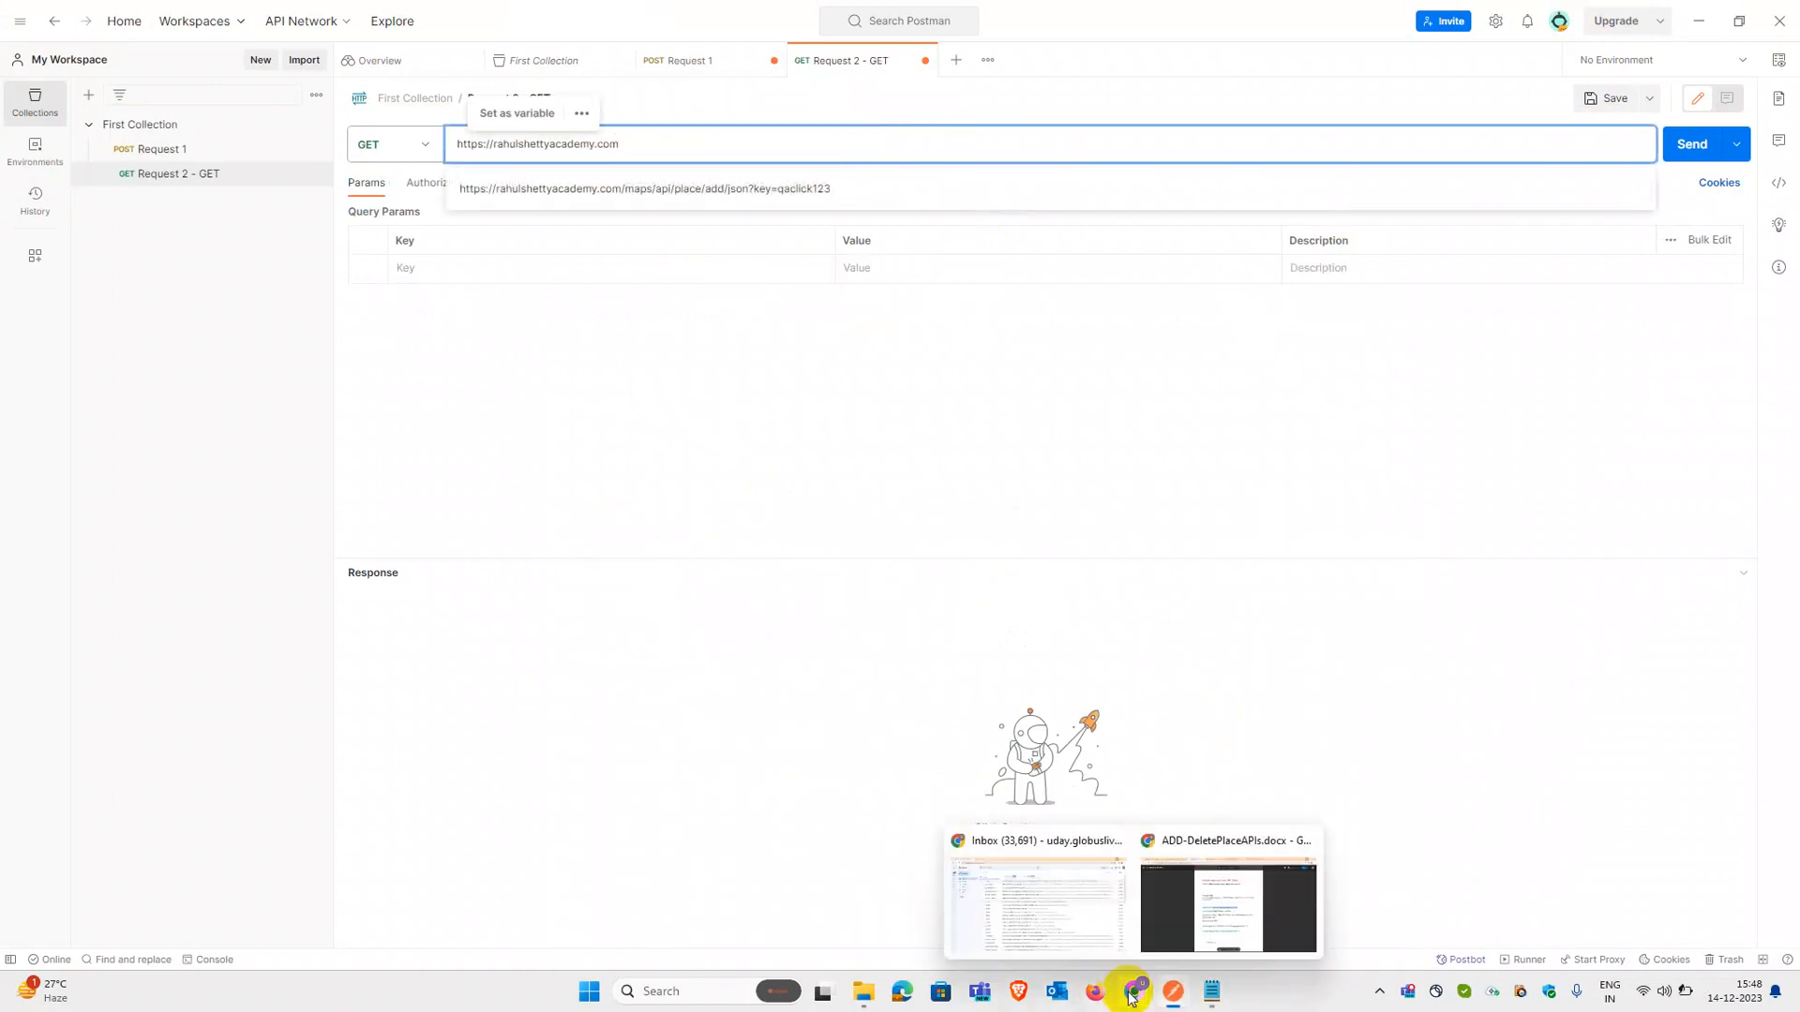
click(1180, 897)
click(912, 552)
drag(913, 553, 729, 551)
click(729, 551)
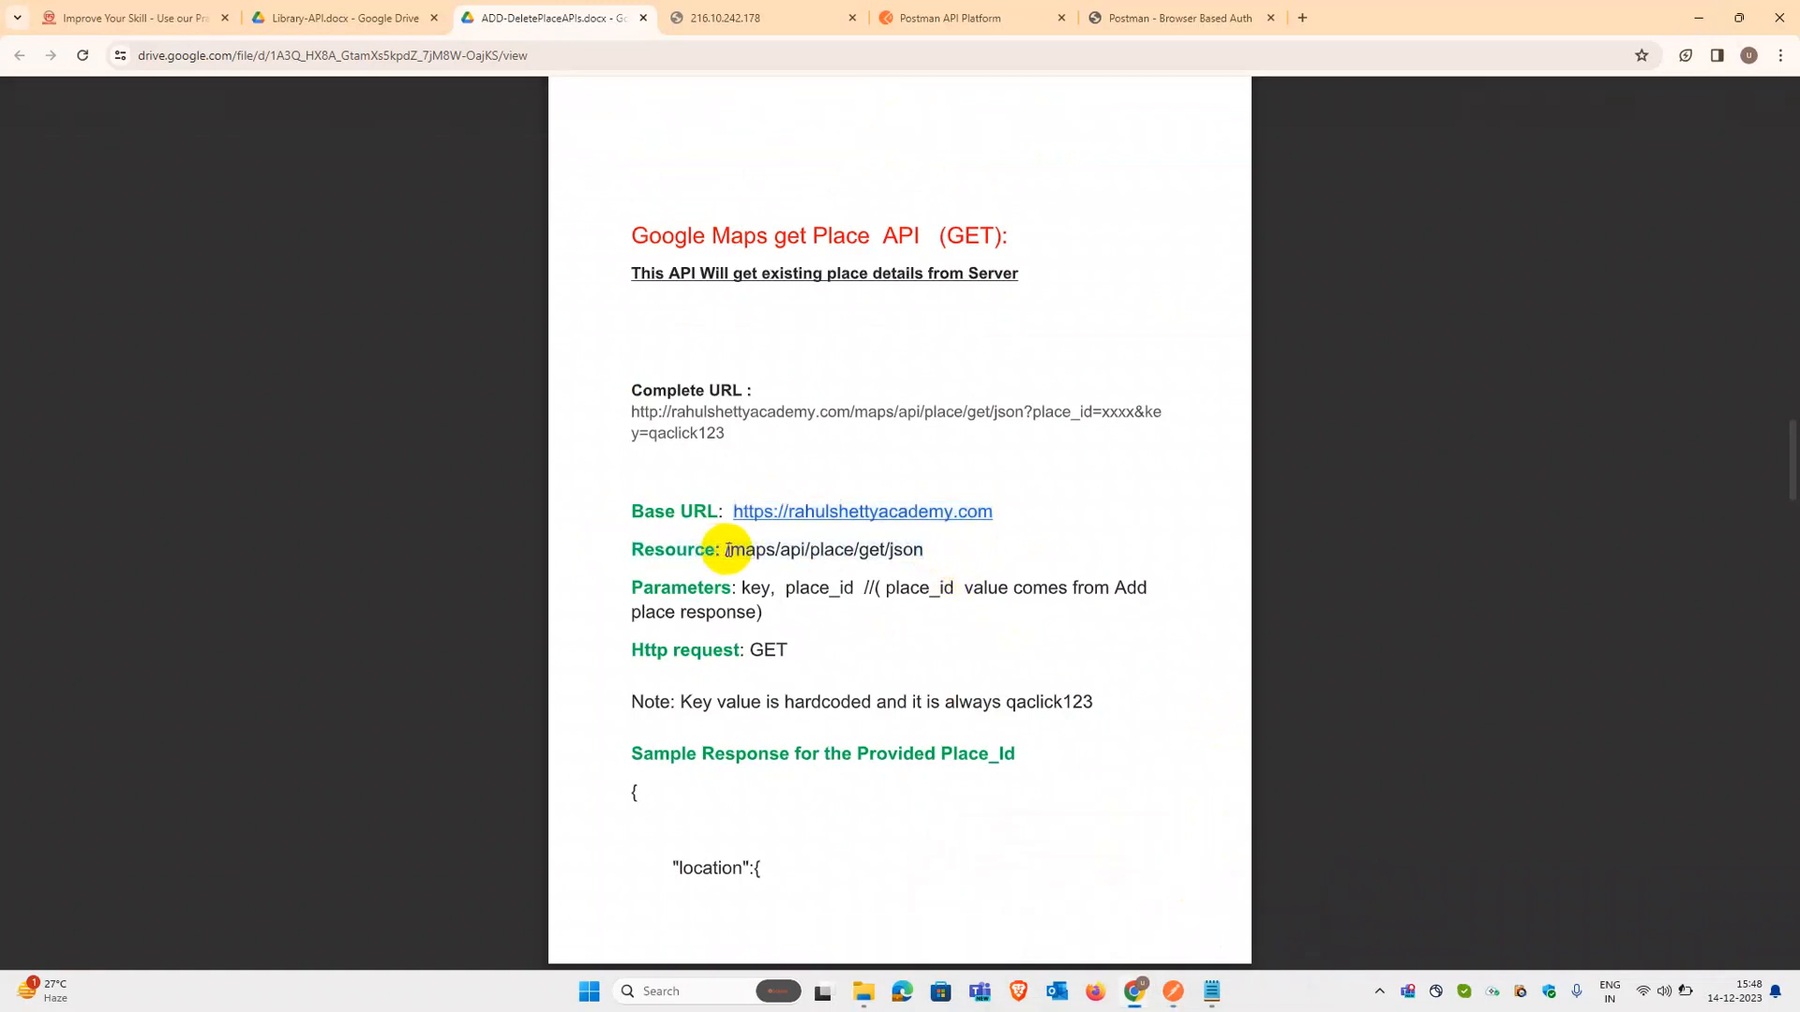
drag(722, 550, 933, 550)
key(ctrl+c)
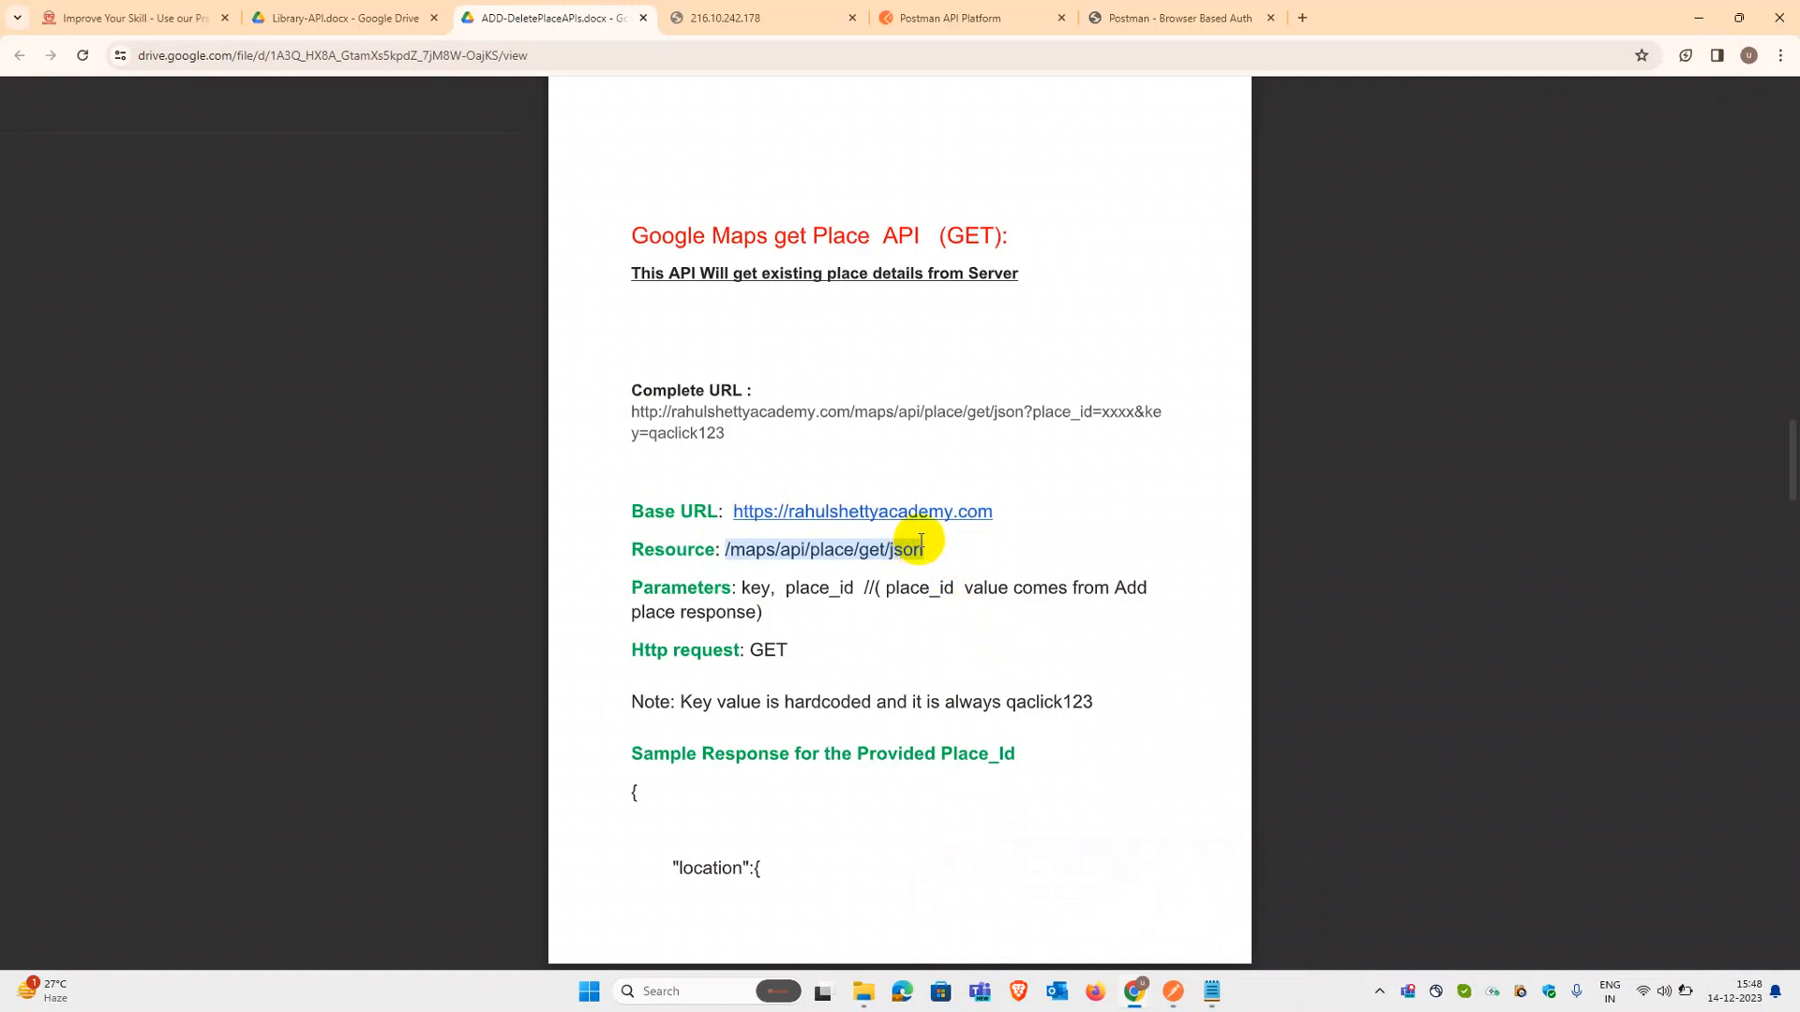
click(1711, 15)
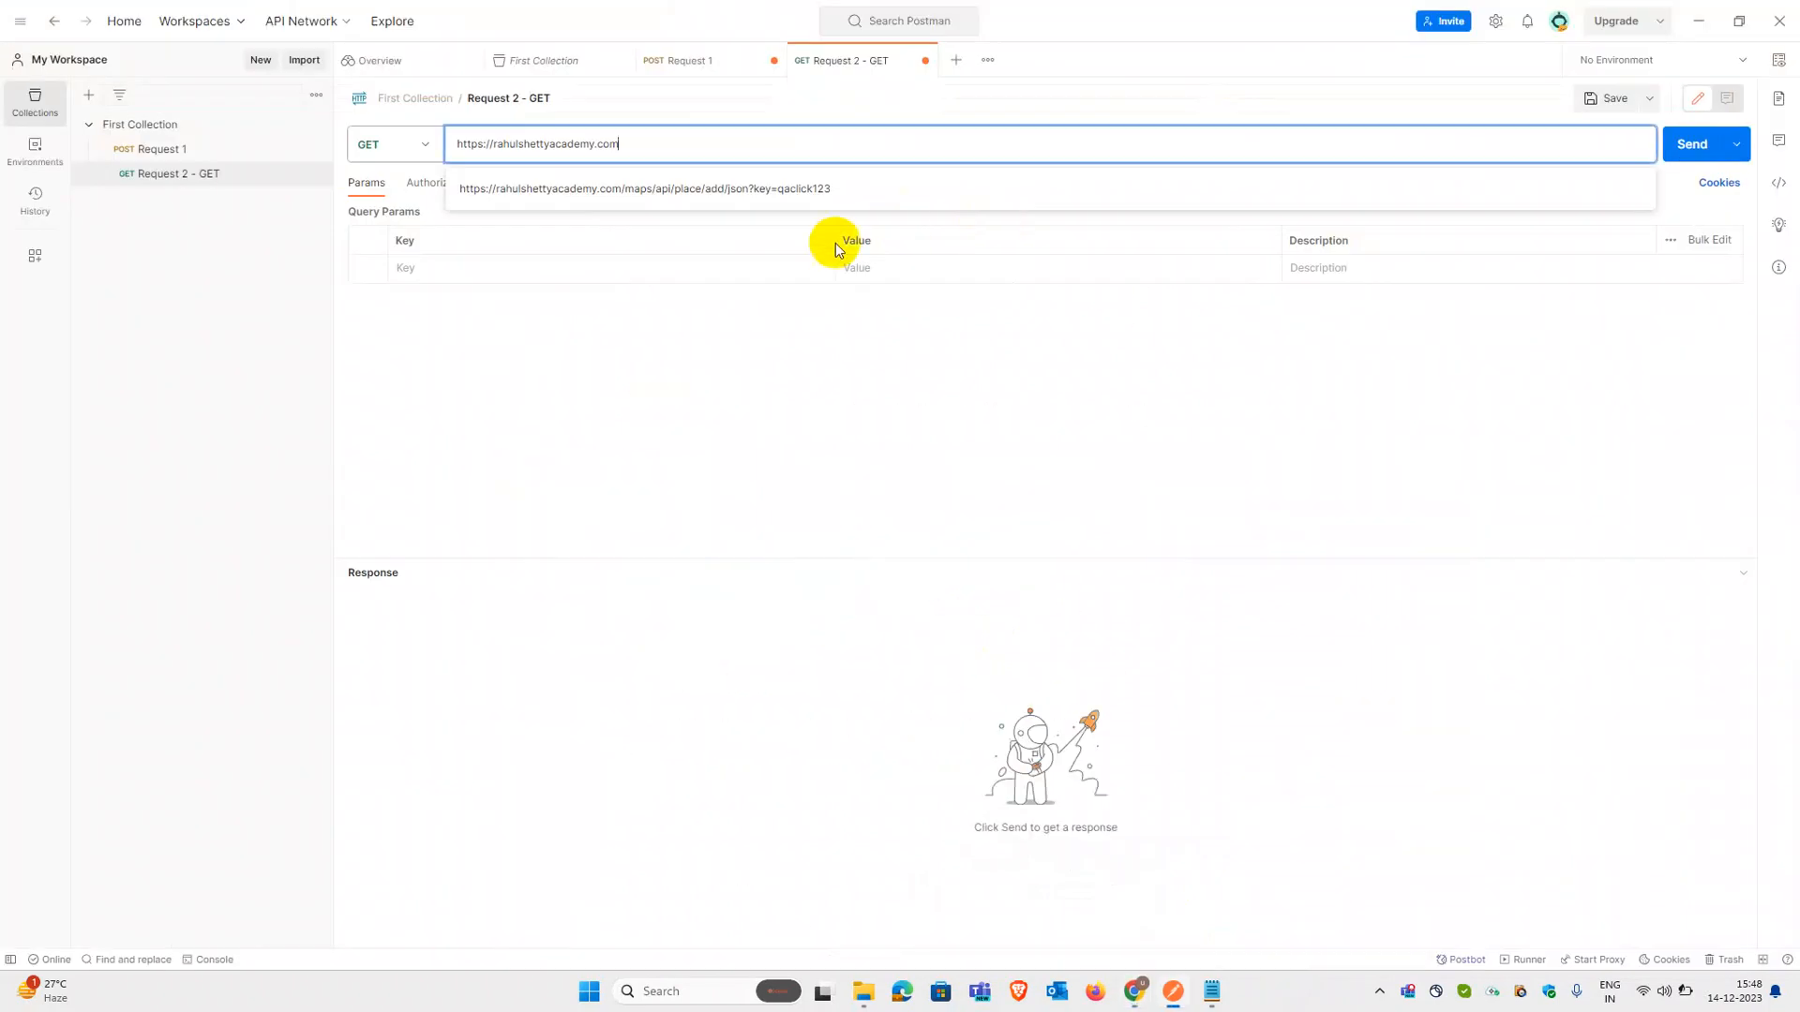
key(ctrl+v)
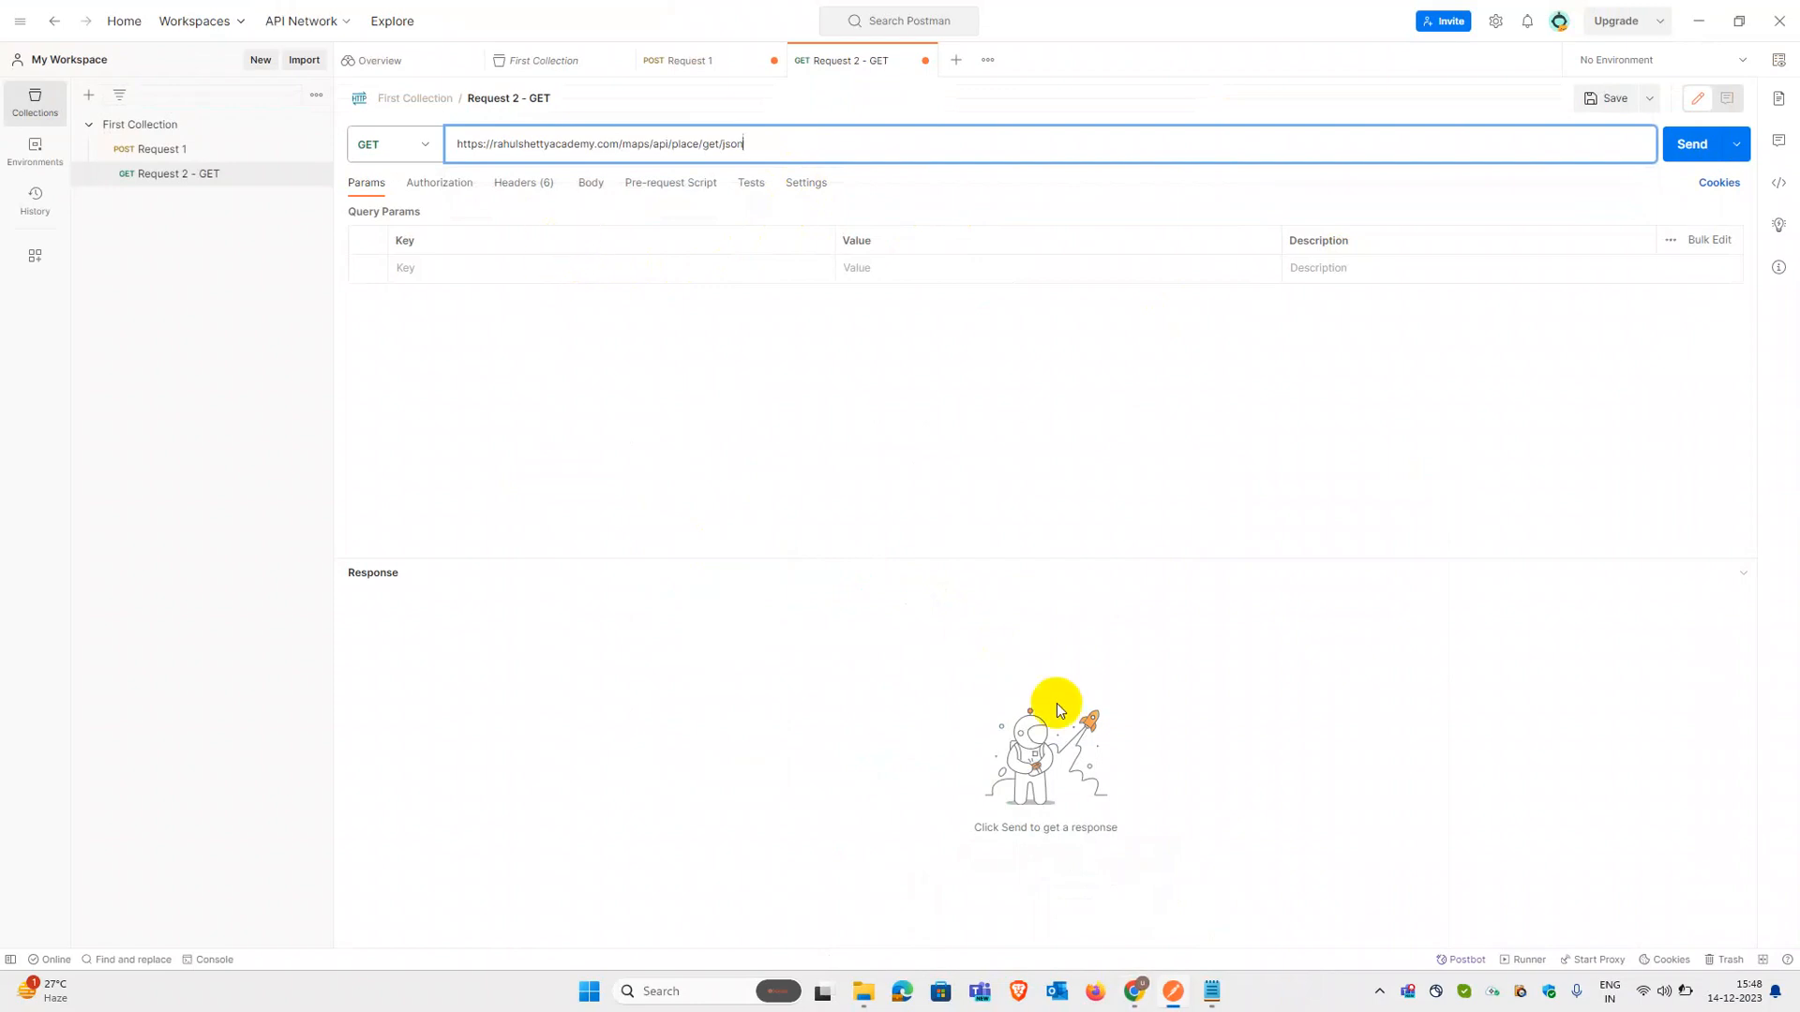
Step: Add a query parameter named key to Request 2 - GET and enter the API key value given in Chrome's API document
click(645, 275)
text(key)
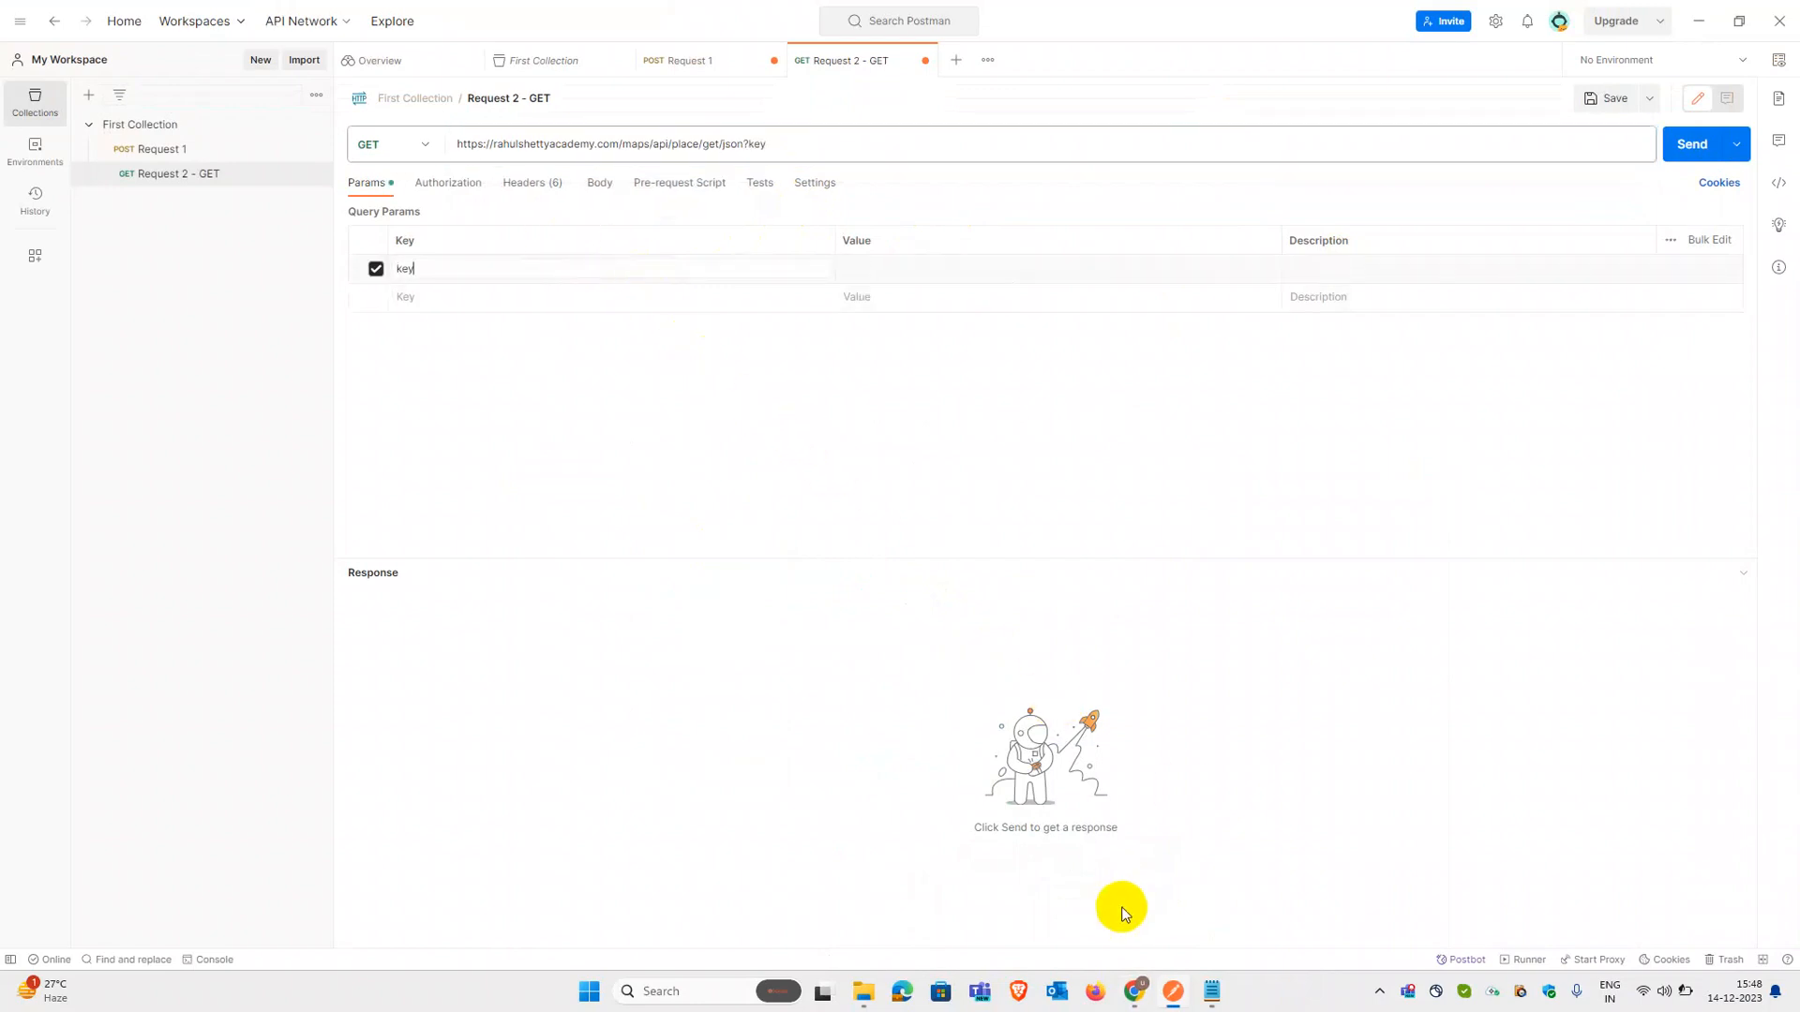
mouse_move(1175, 990)
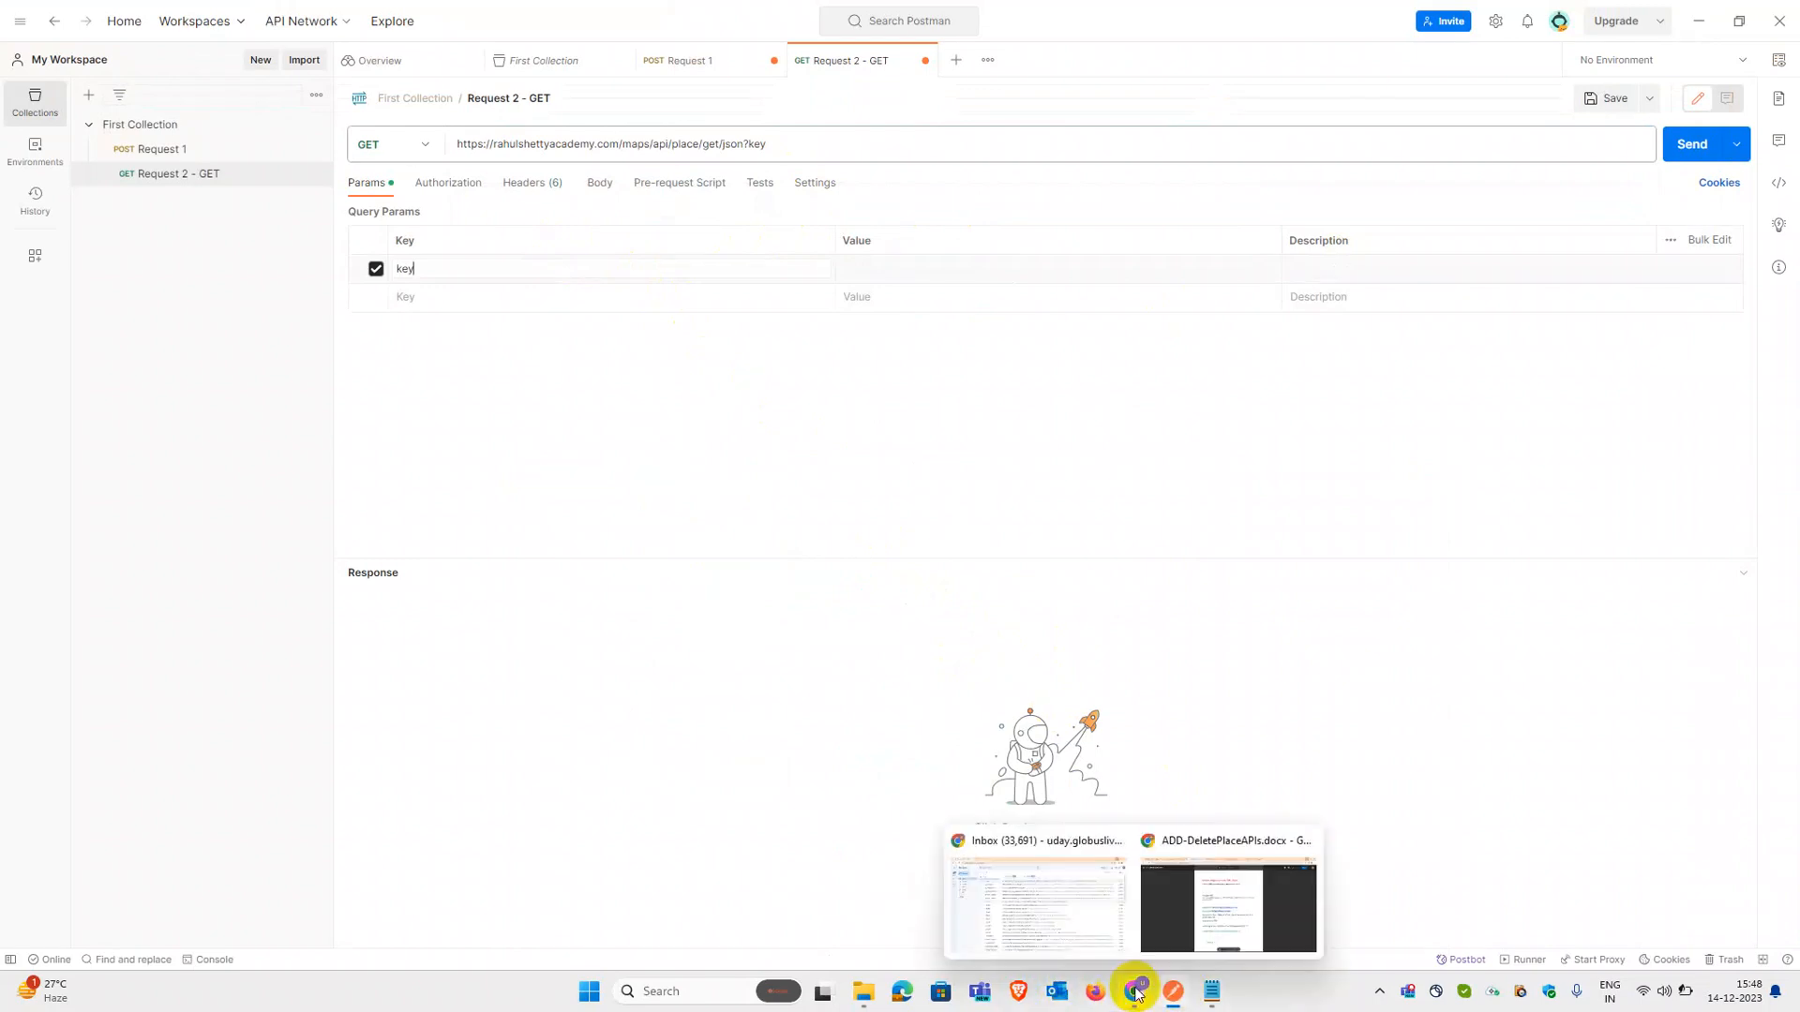
click(1138, 906)
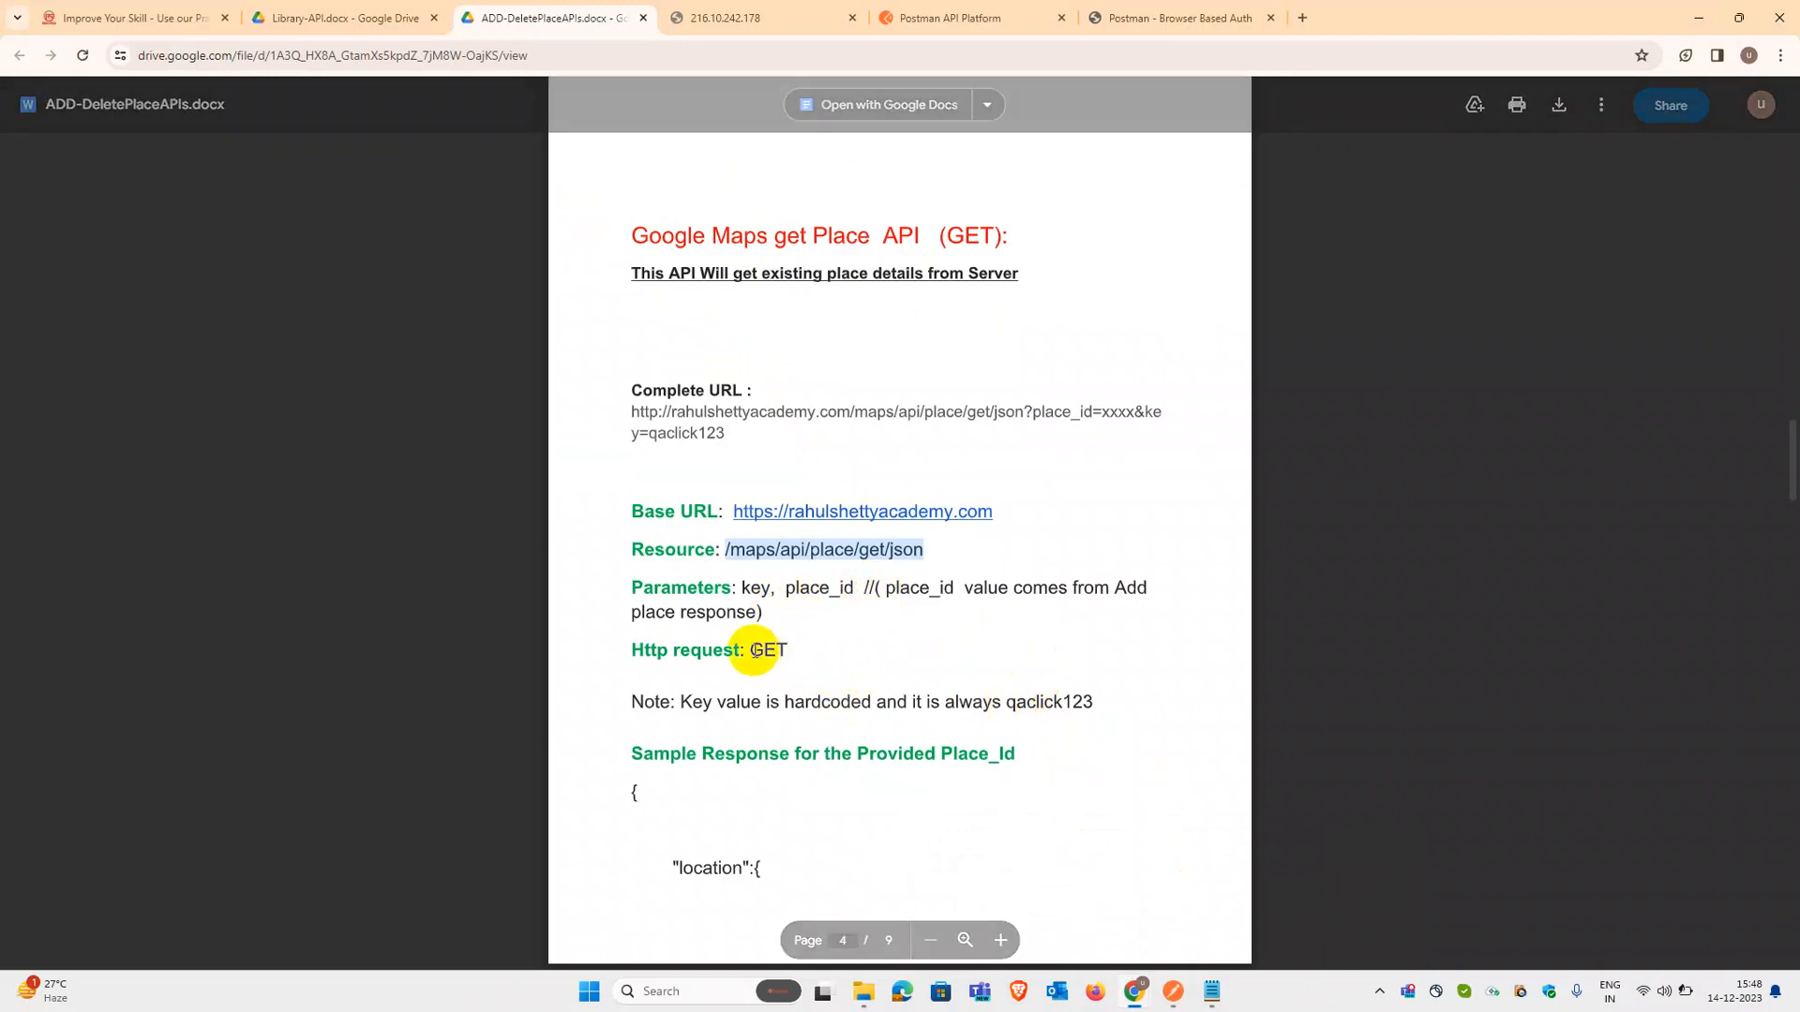
click(1699, 19)
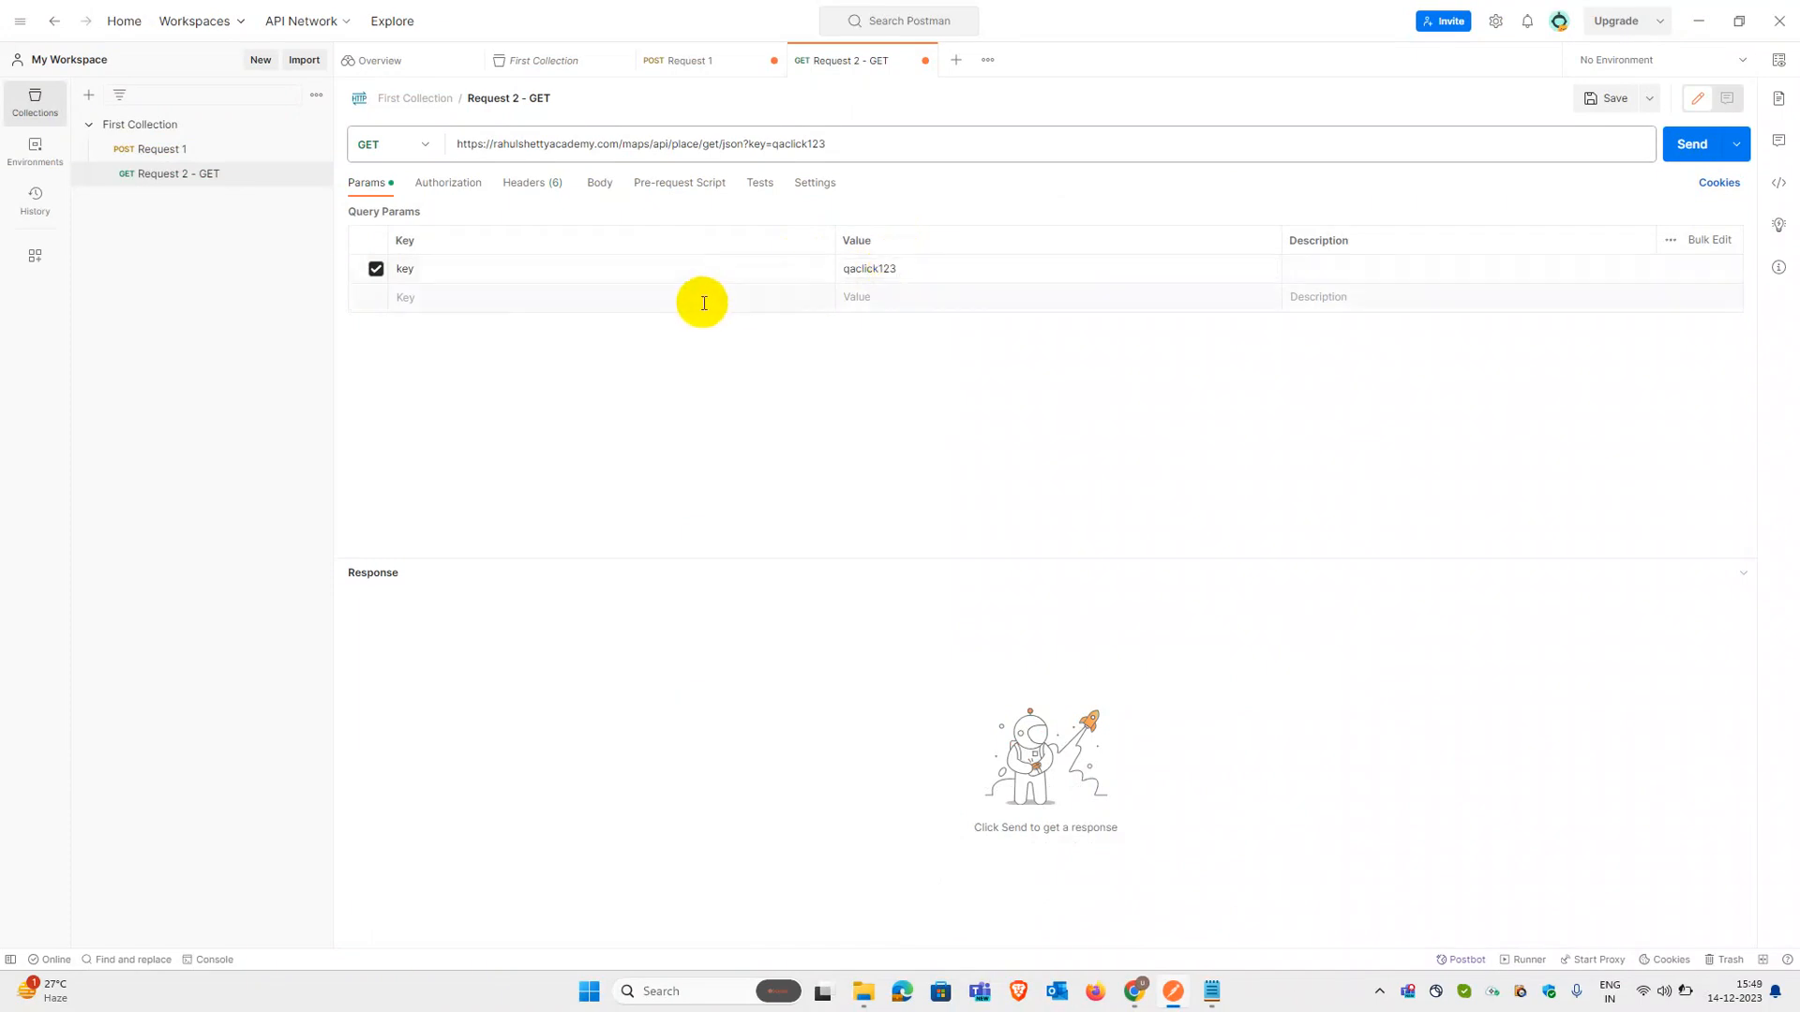
Step: Add a place_id query parameter to Request 2 - GET and paste the place_id value copied from the saved response in Notepad
text(place_)
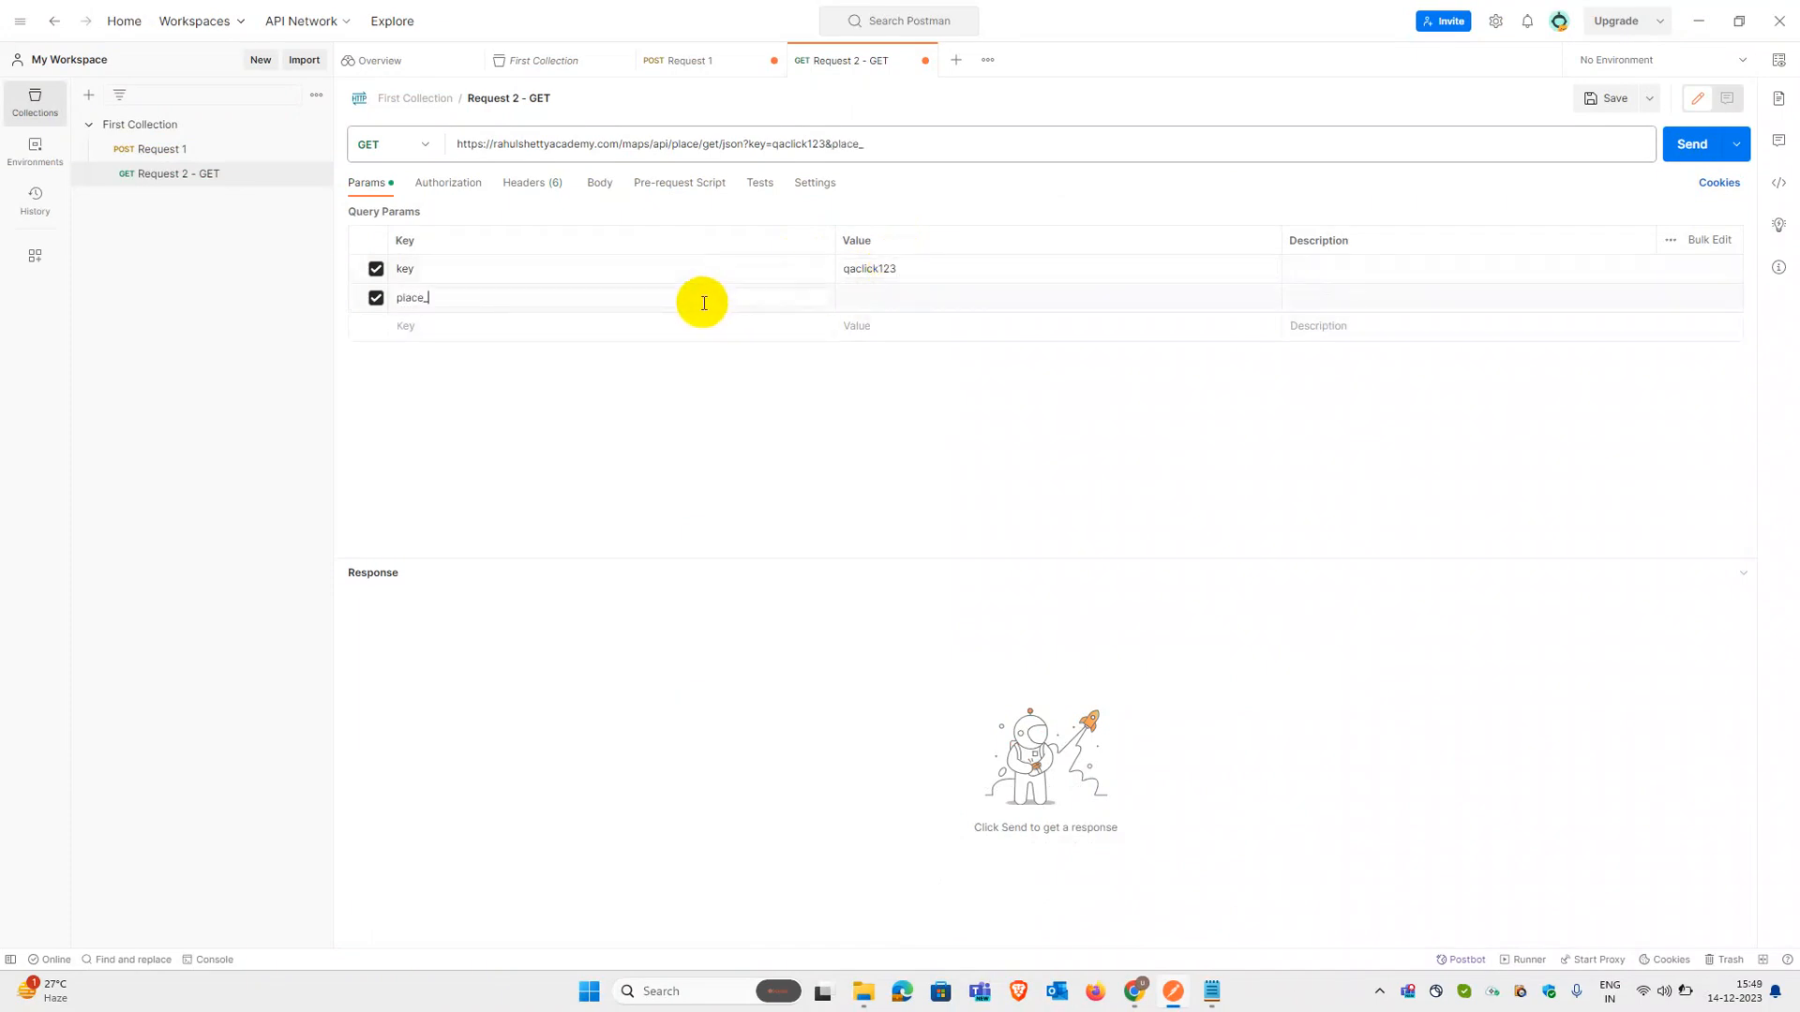
text(id)
click(1207, 991)
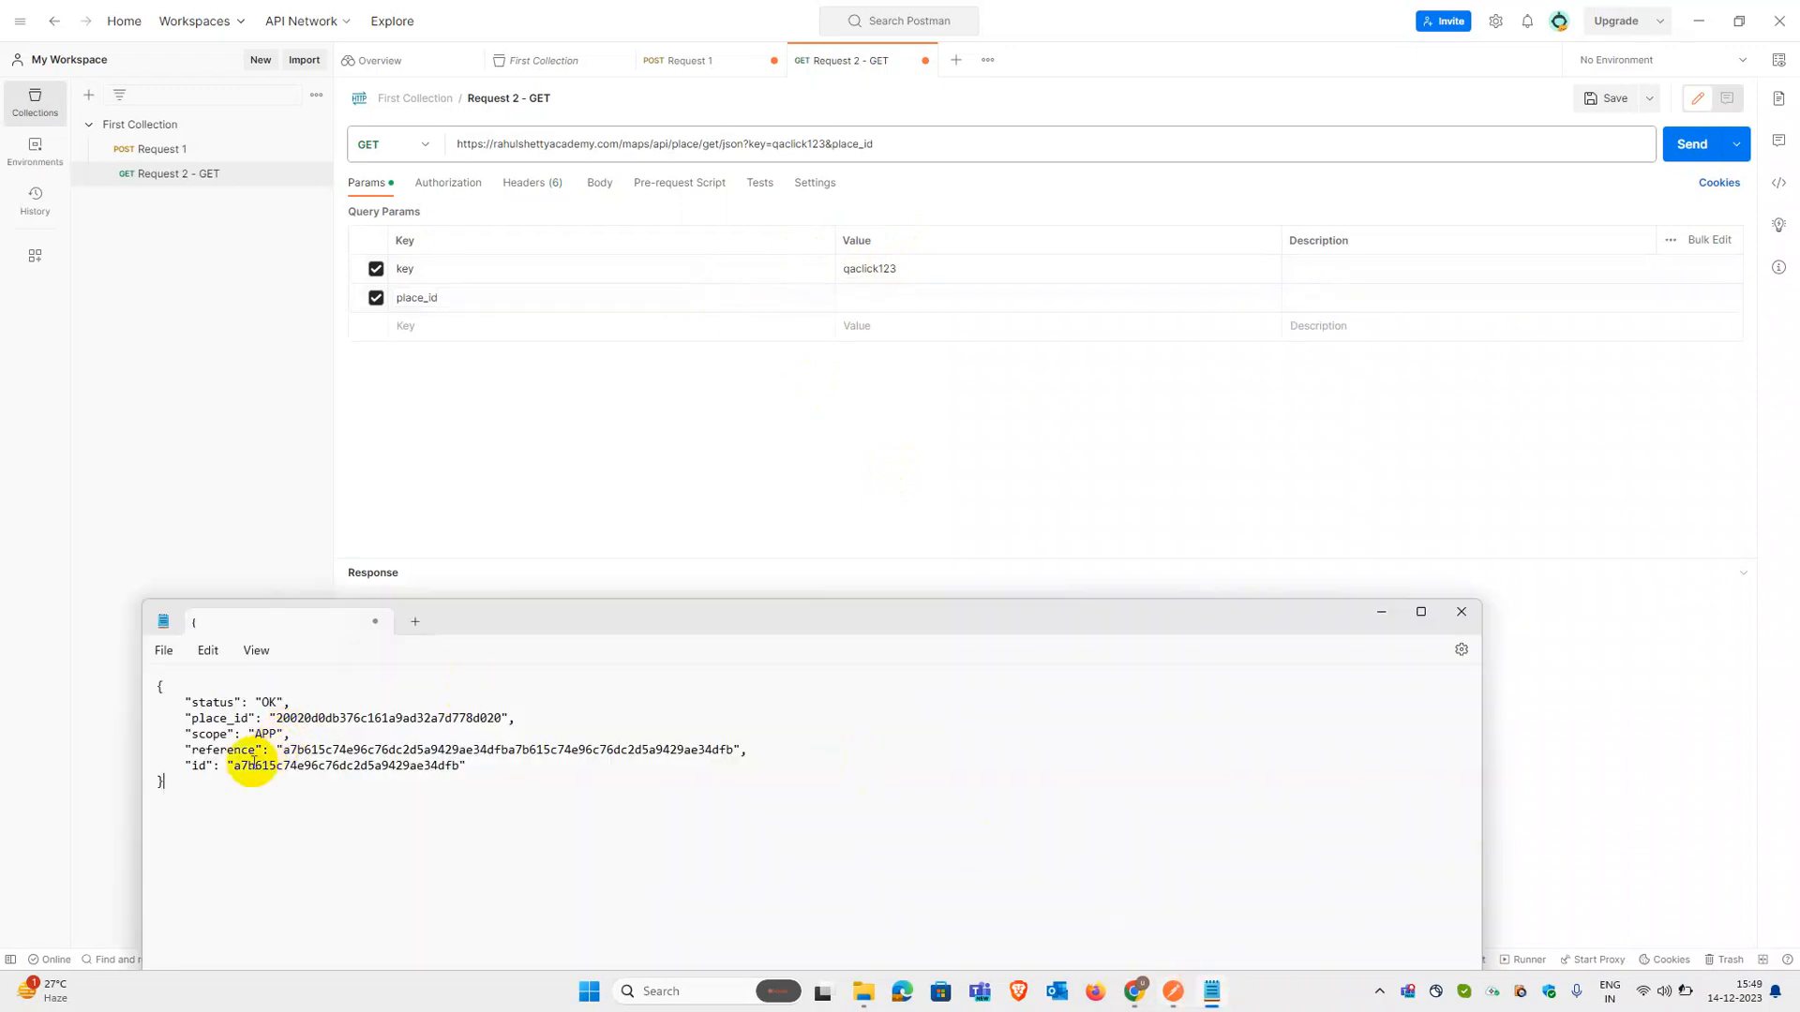
drag(276, 718, 502, 722)
key(ctrl+c)
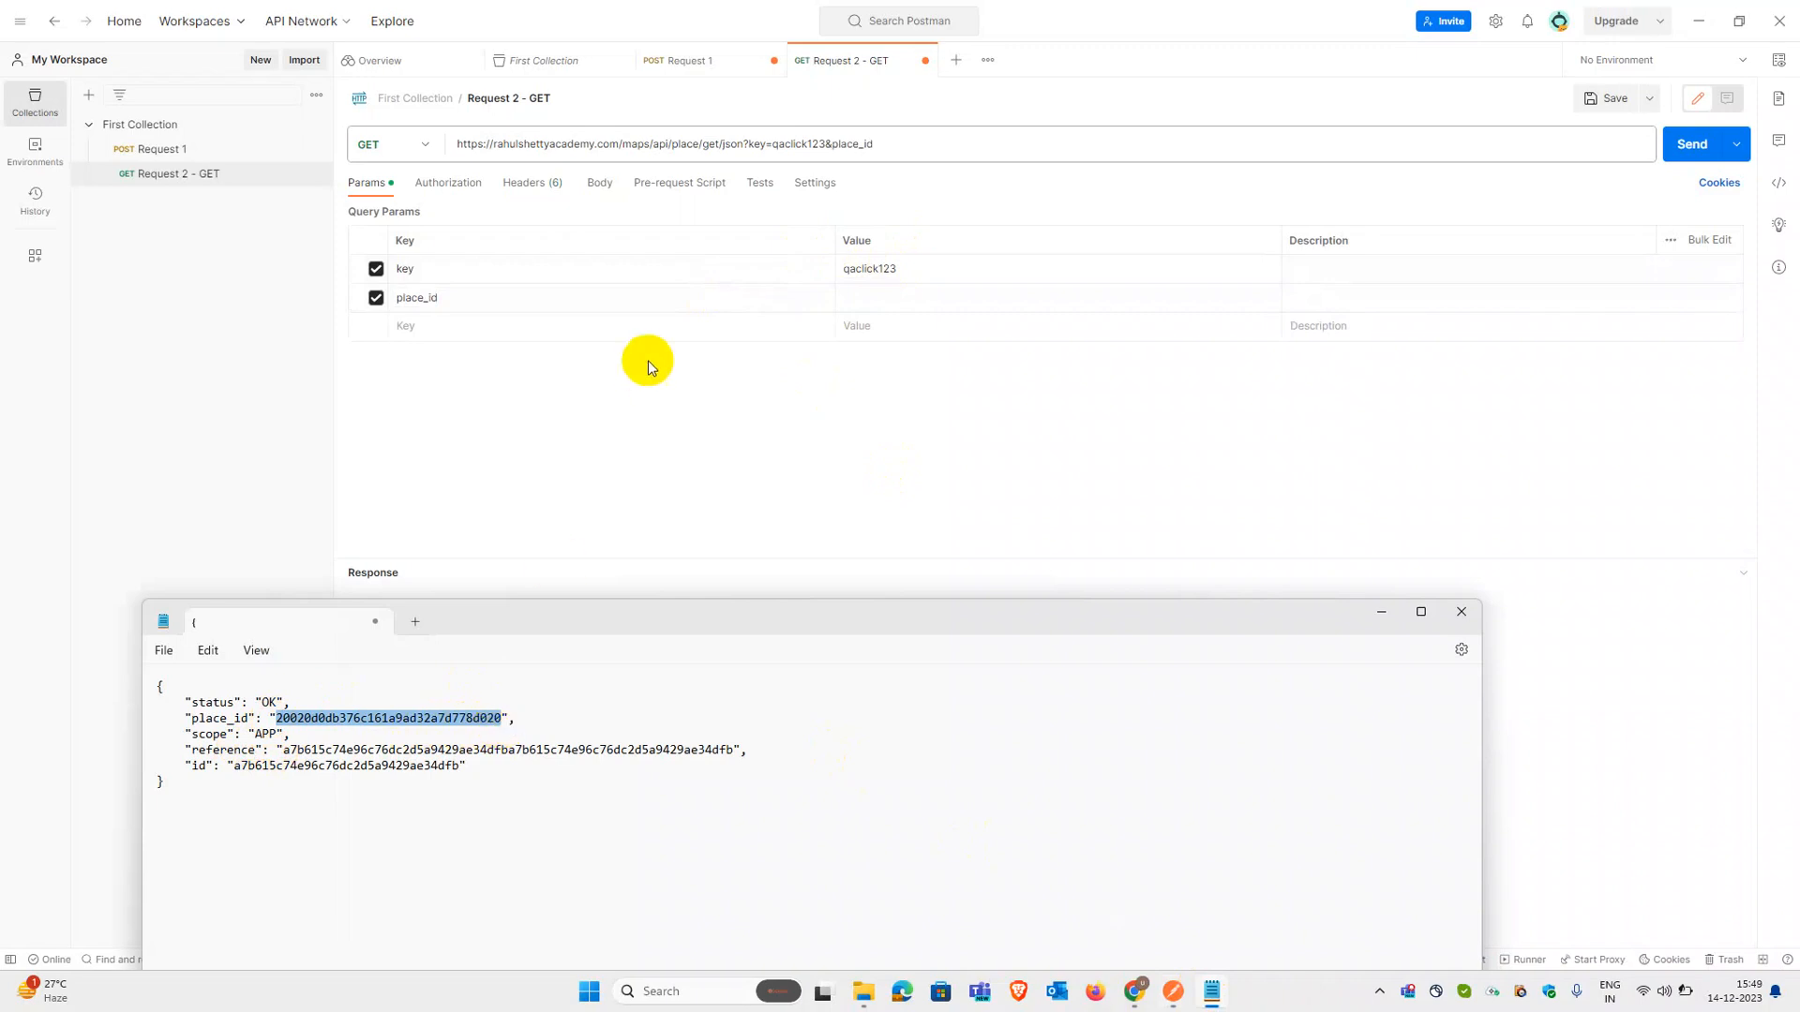
click(869, 304)
key(ctrl+v)
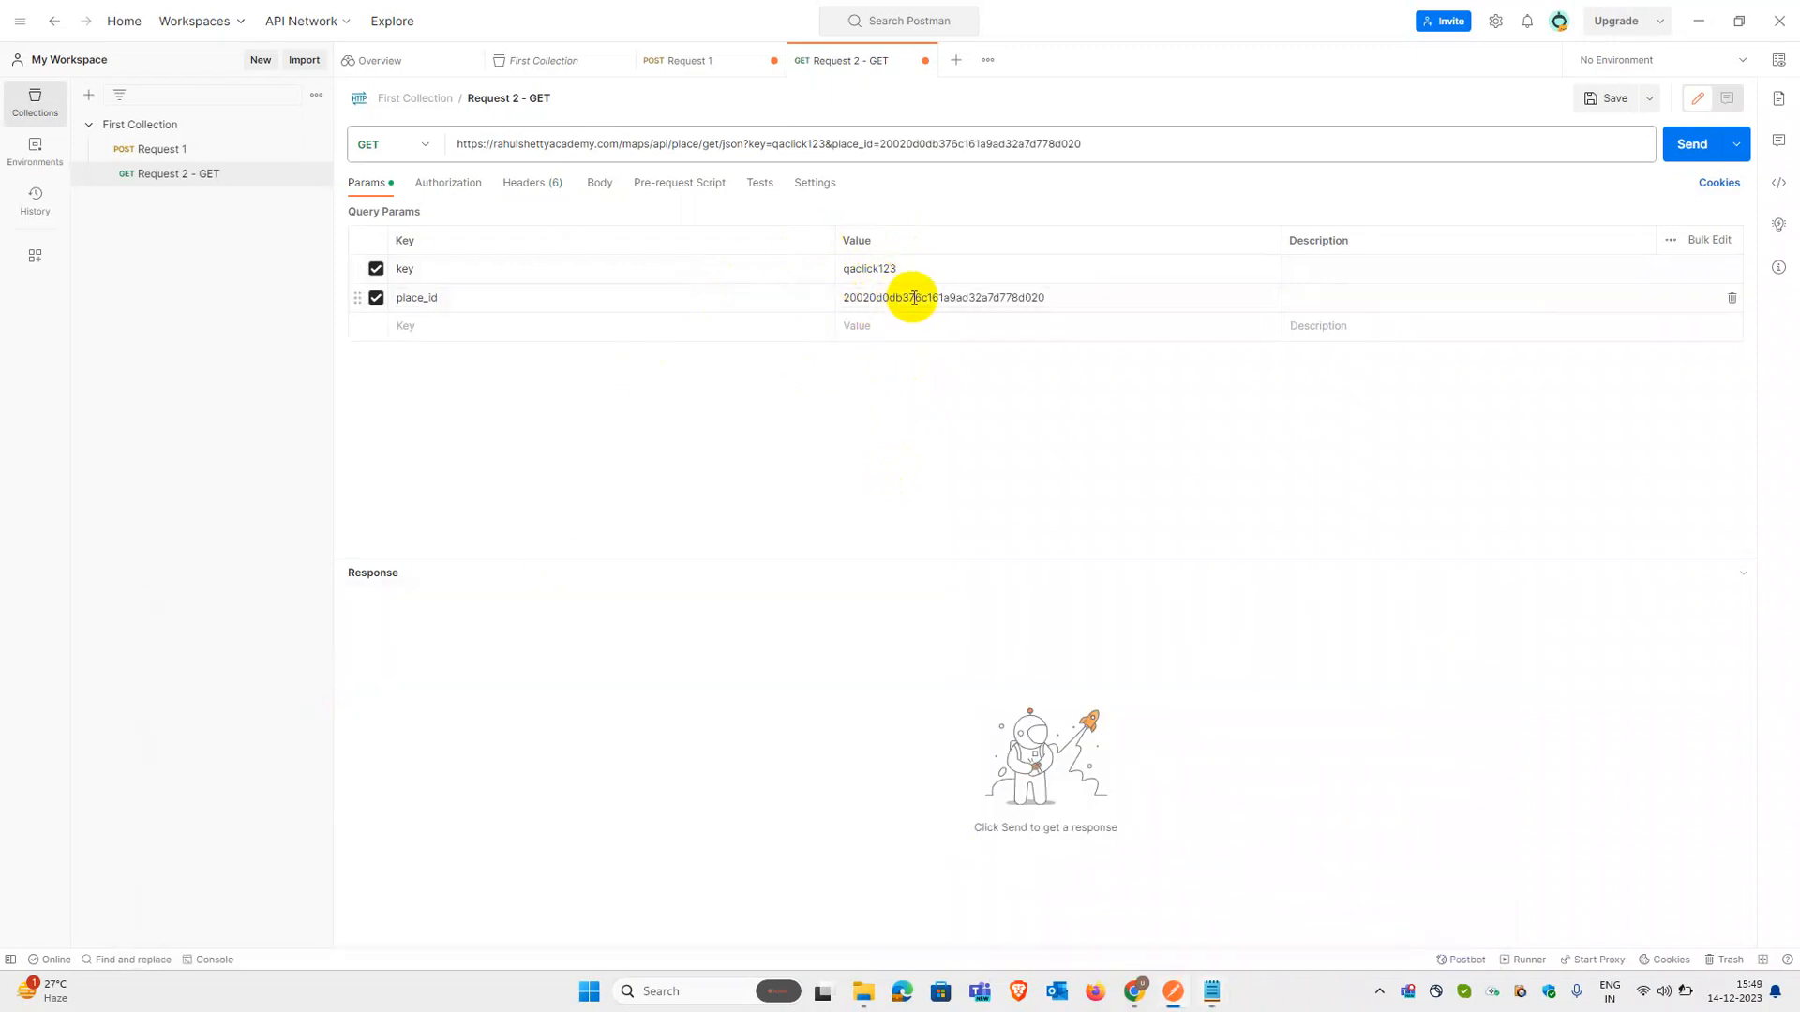
Step: Check the Get Place URL, resource and parameters in Chrome's API document and return to Postman
mouse_move(1134, 991)
click(1181, 900)
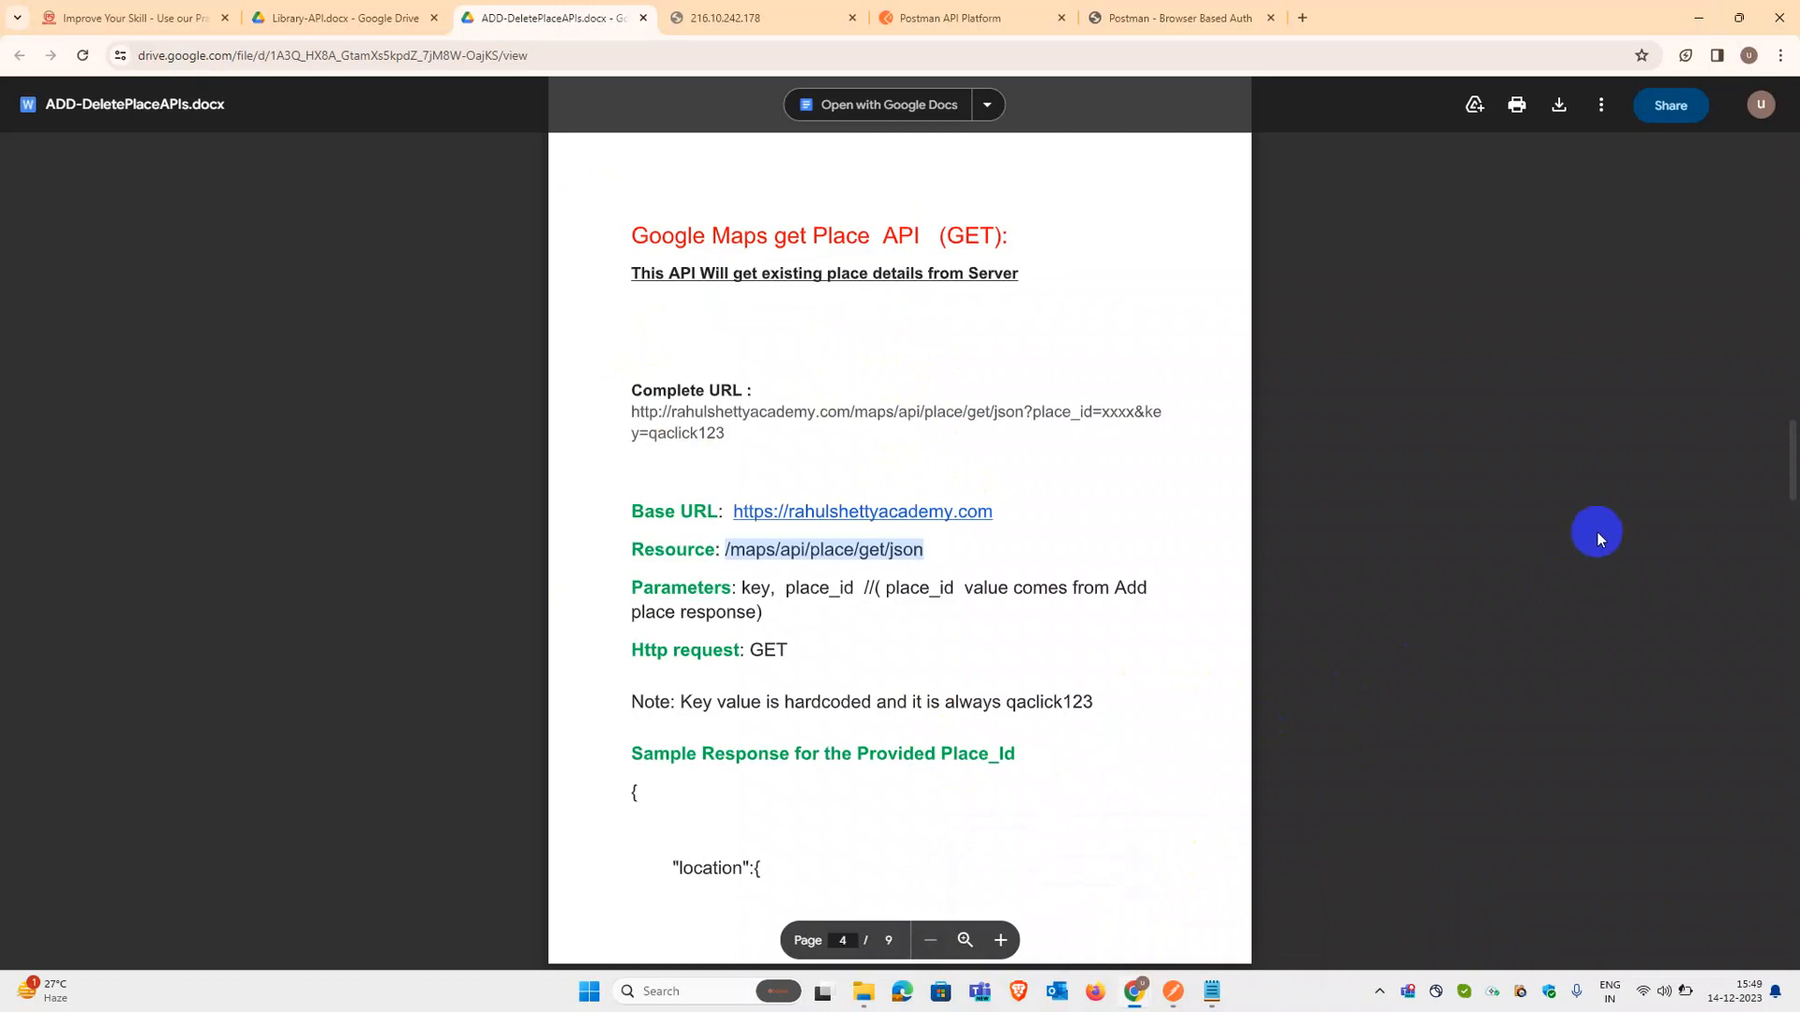
click(1693, 20)
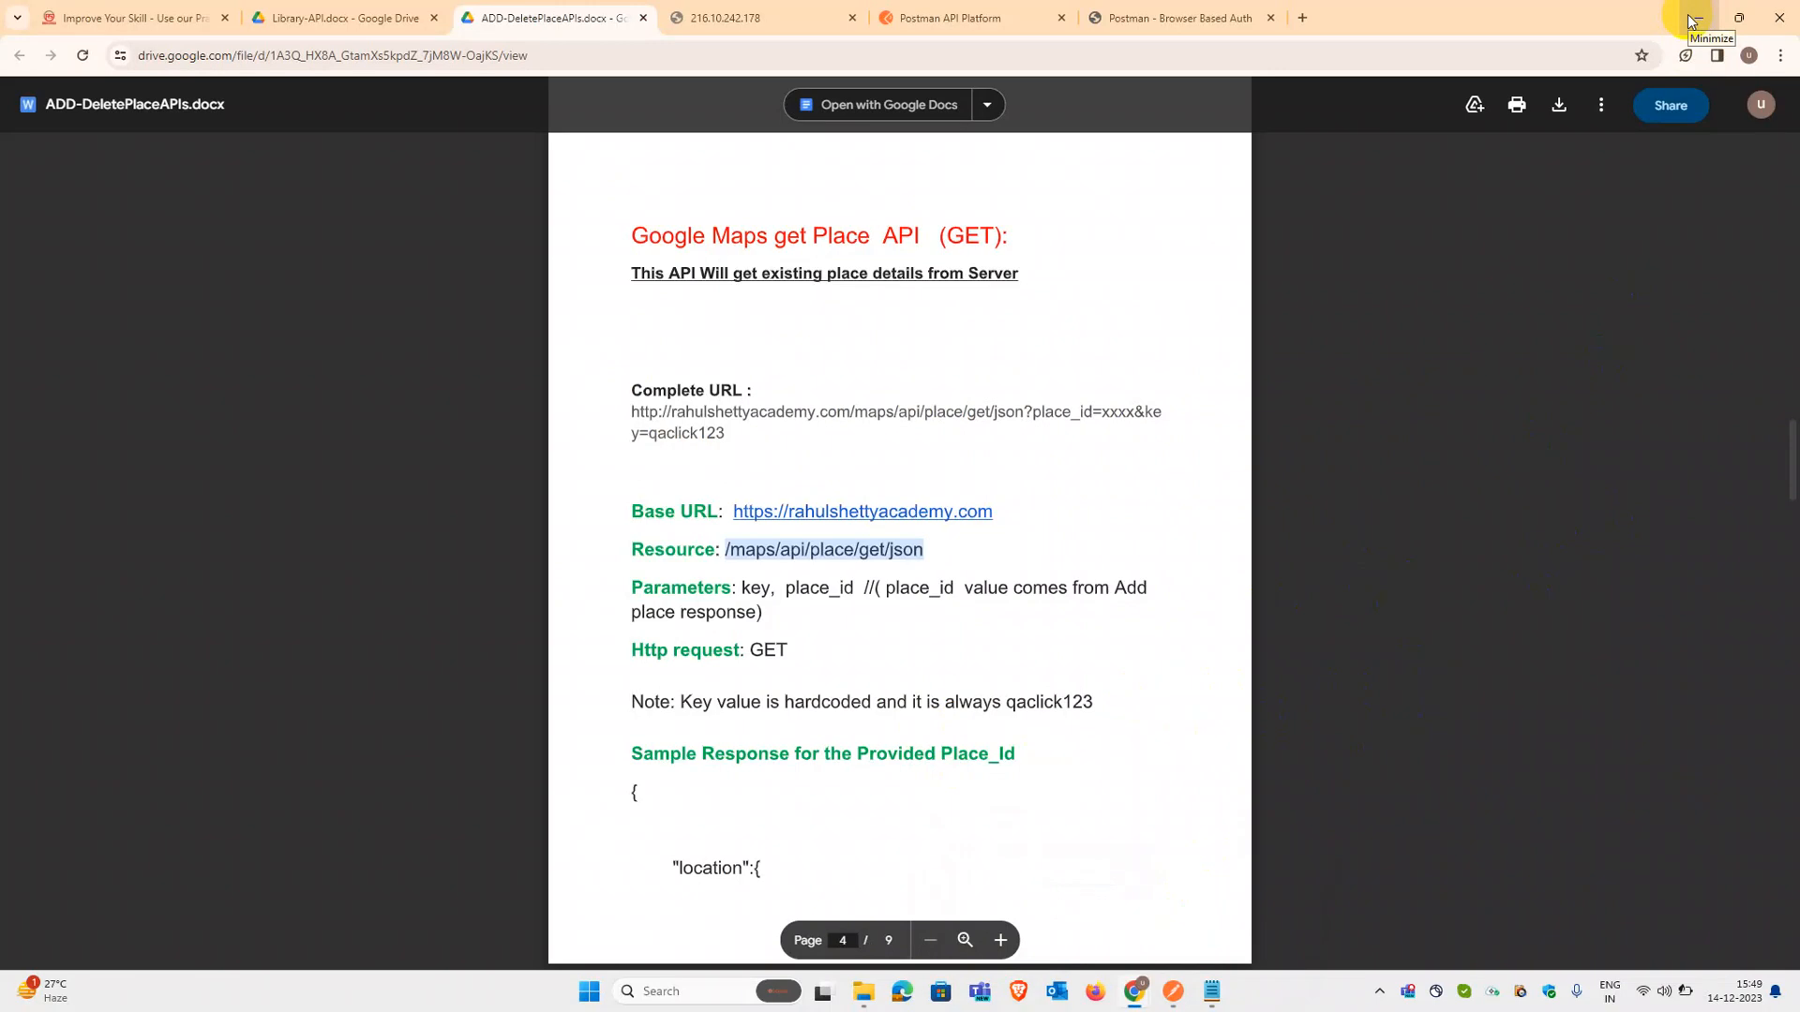
click(1690, 21)
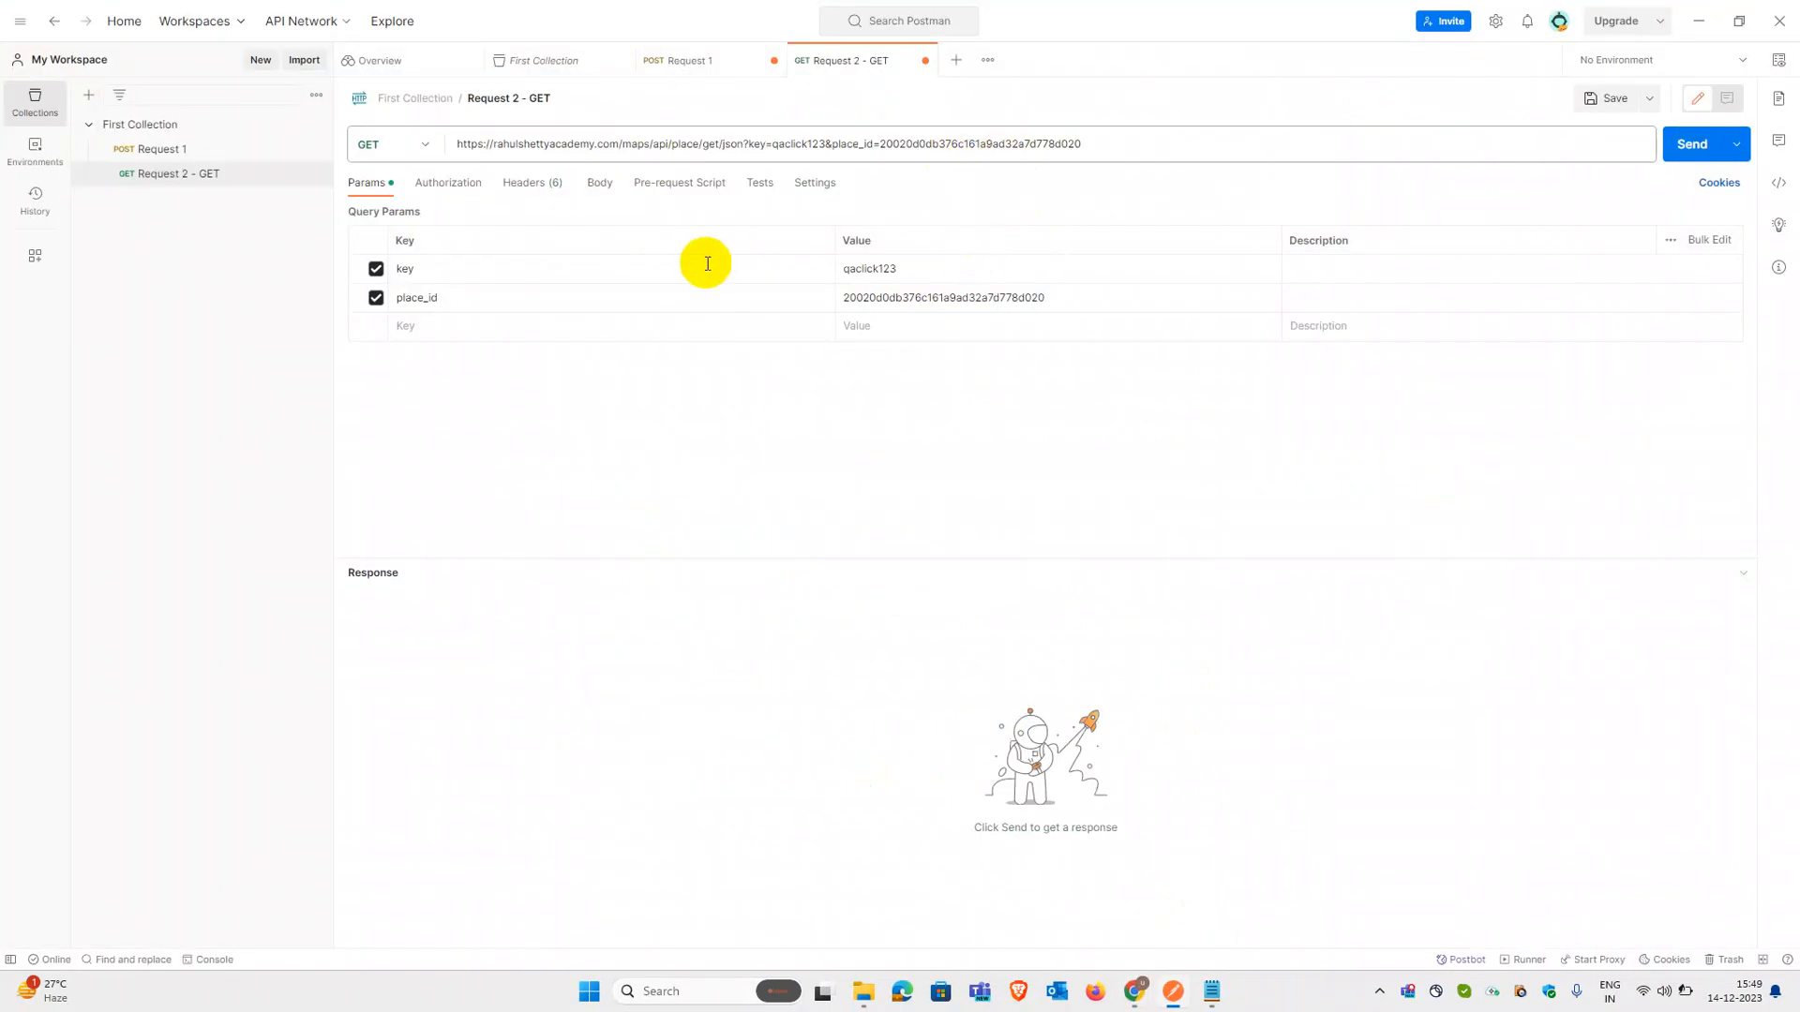
Step: Save Request 2 - GET and send it
click(1047, 297)
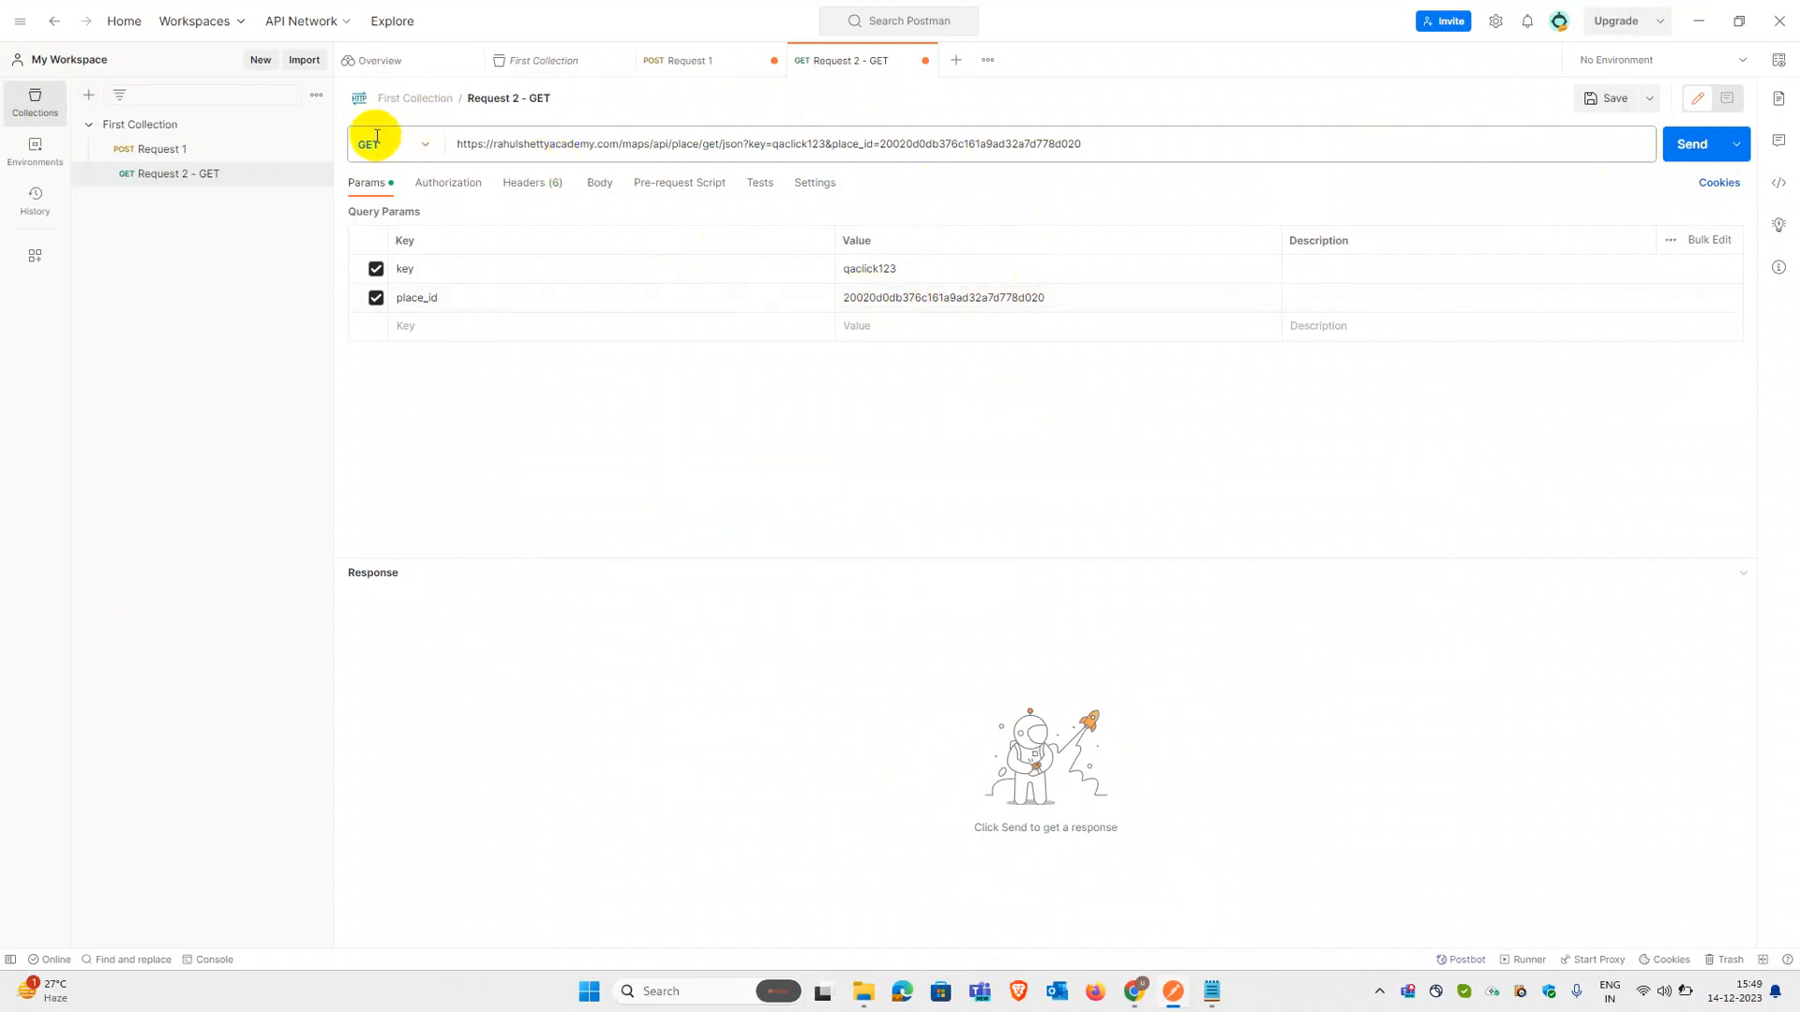
click(1635, 108)
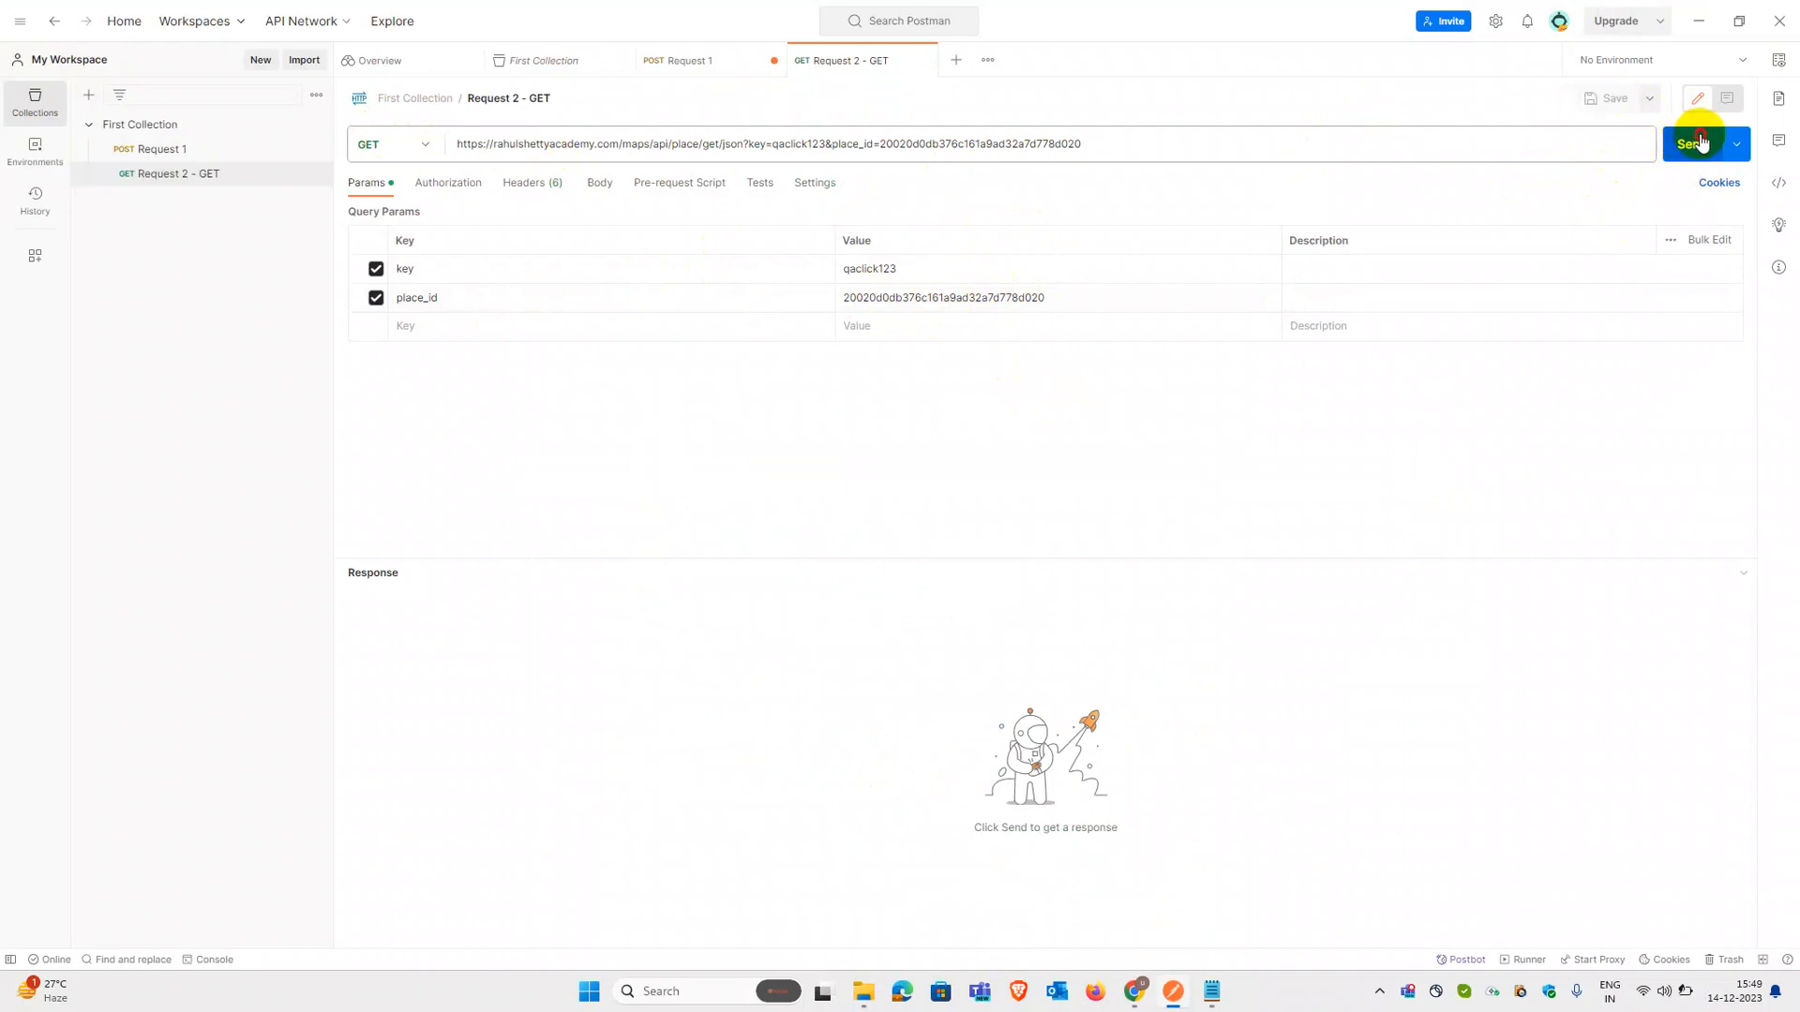
click(1701, 142)
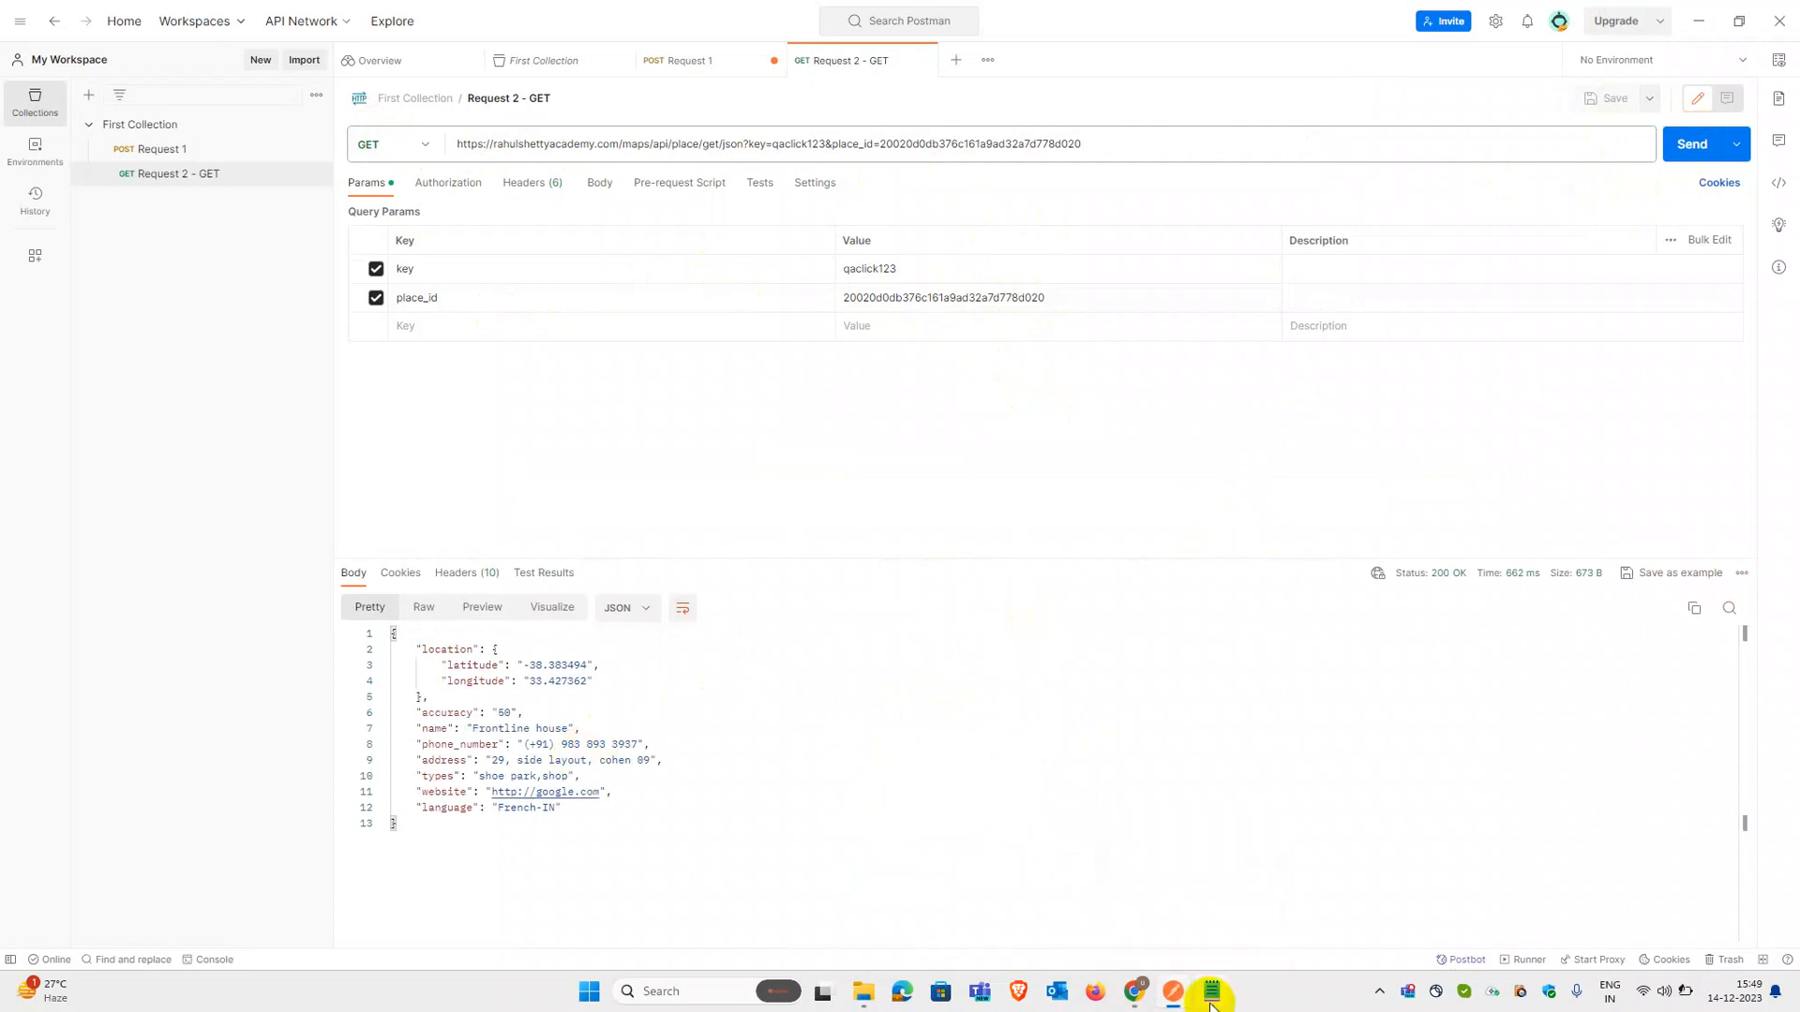
Step: Compare the Get Place response with the Add Place response saved in Notepad and with Request 1's JSON body in Postman
click(1214, 999)
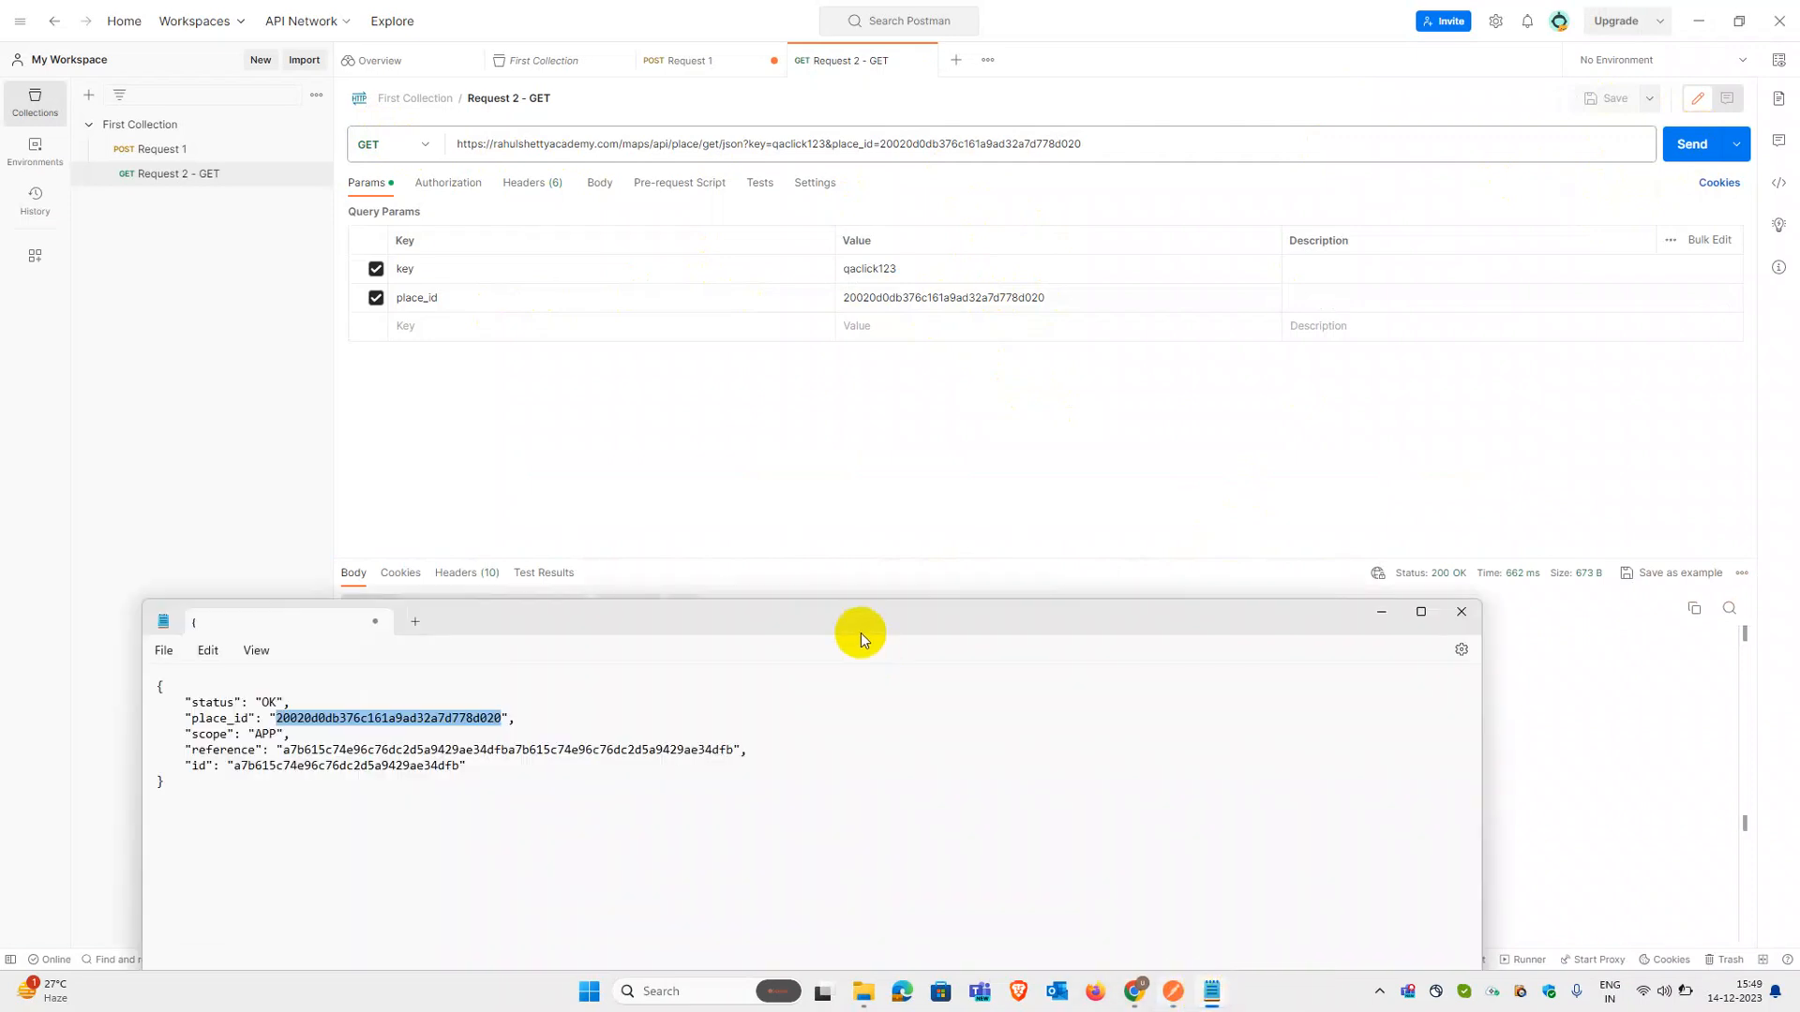
drag(853, 619, 1384, 511)
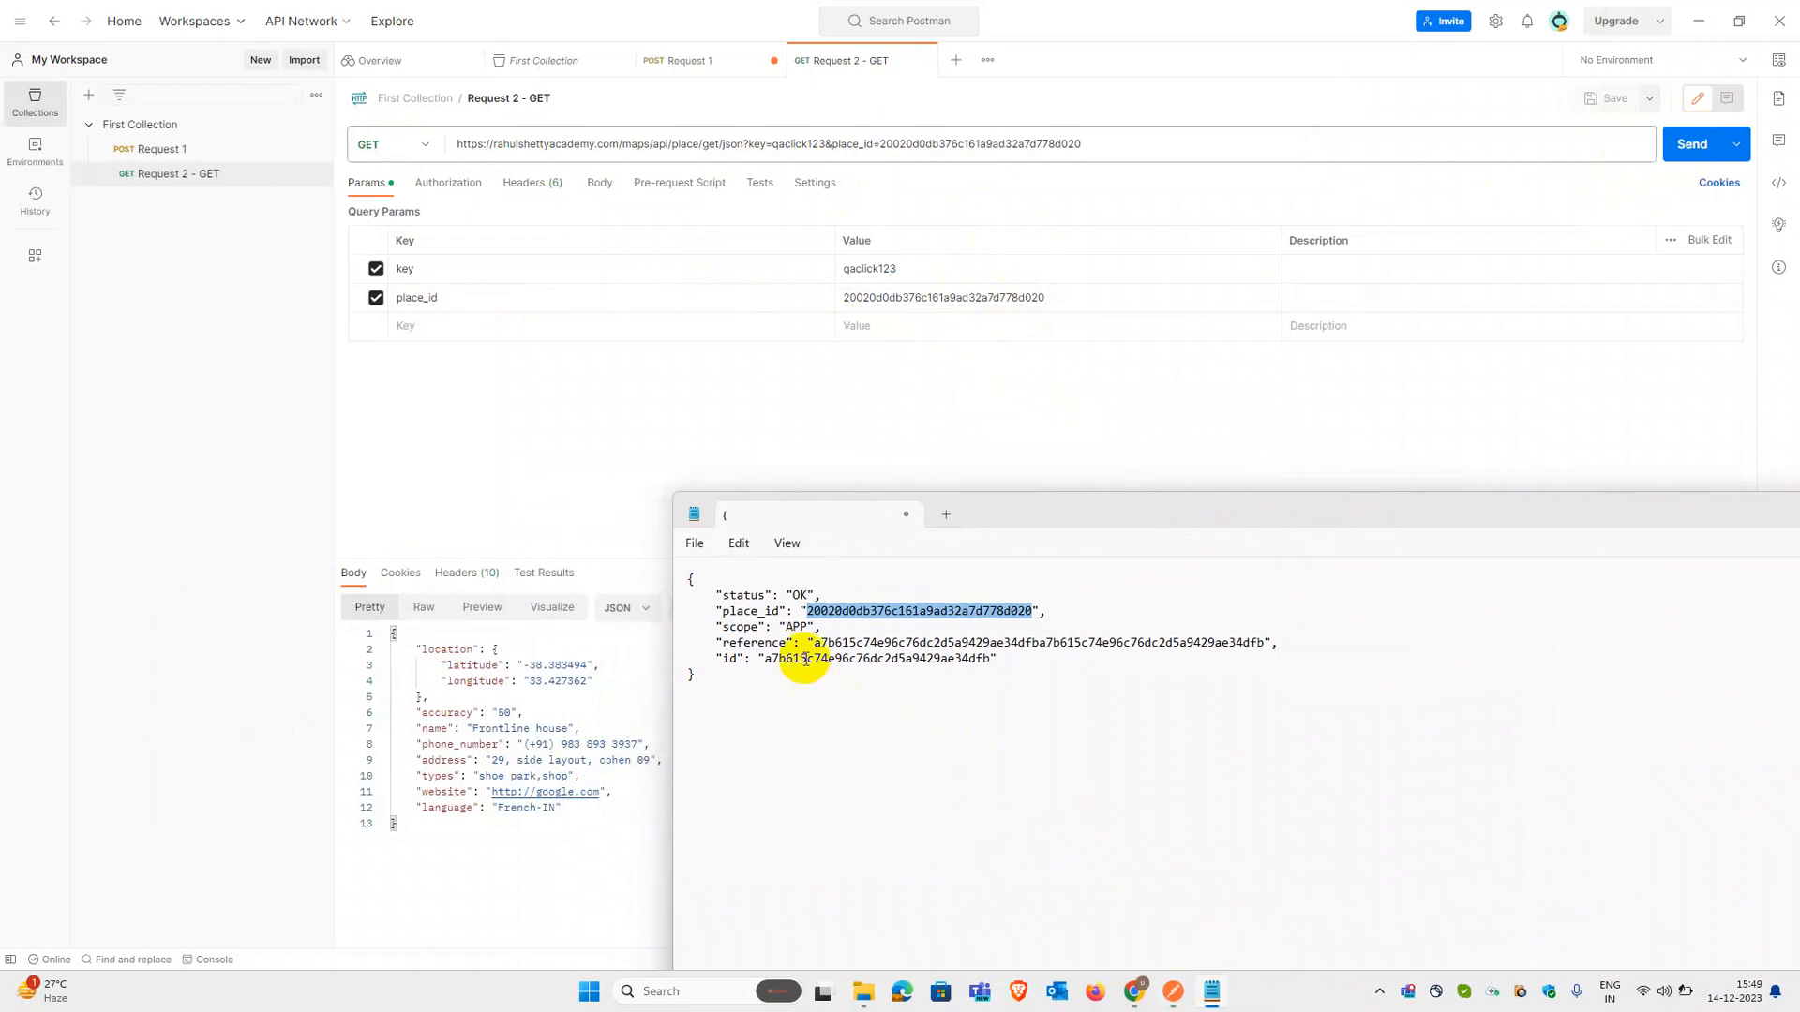
click(620, 674)
mouse_move(620, 675)
mouse_down()
mouse_move(575, 603)
mouse_move(623, 691)
mouse_up()
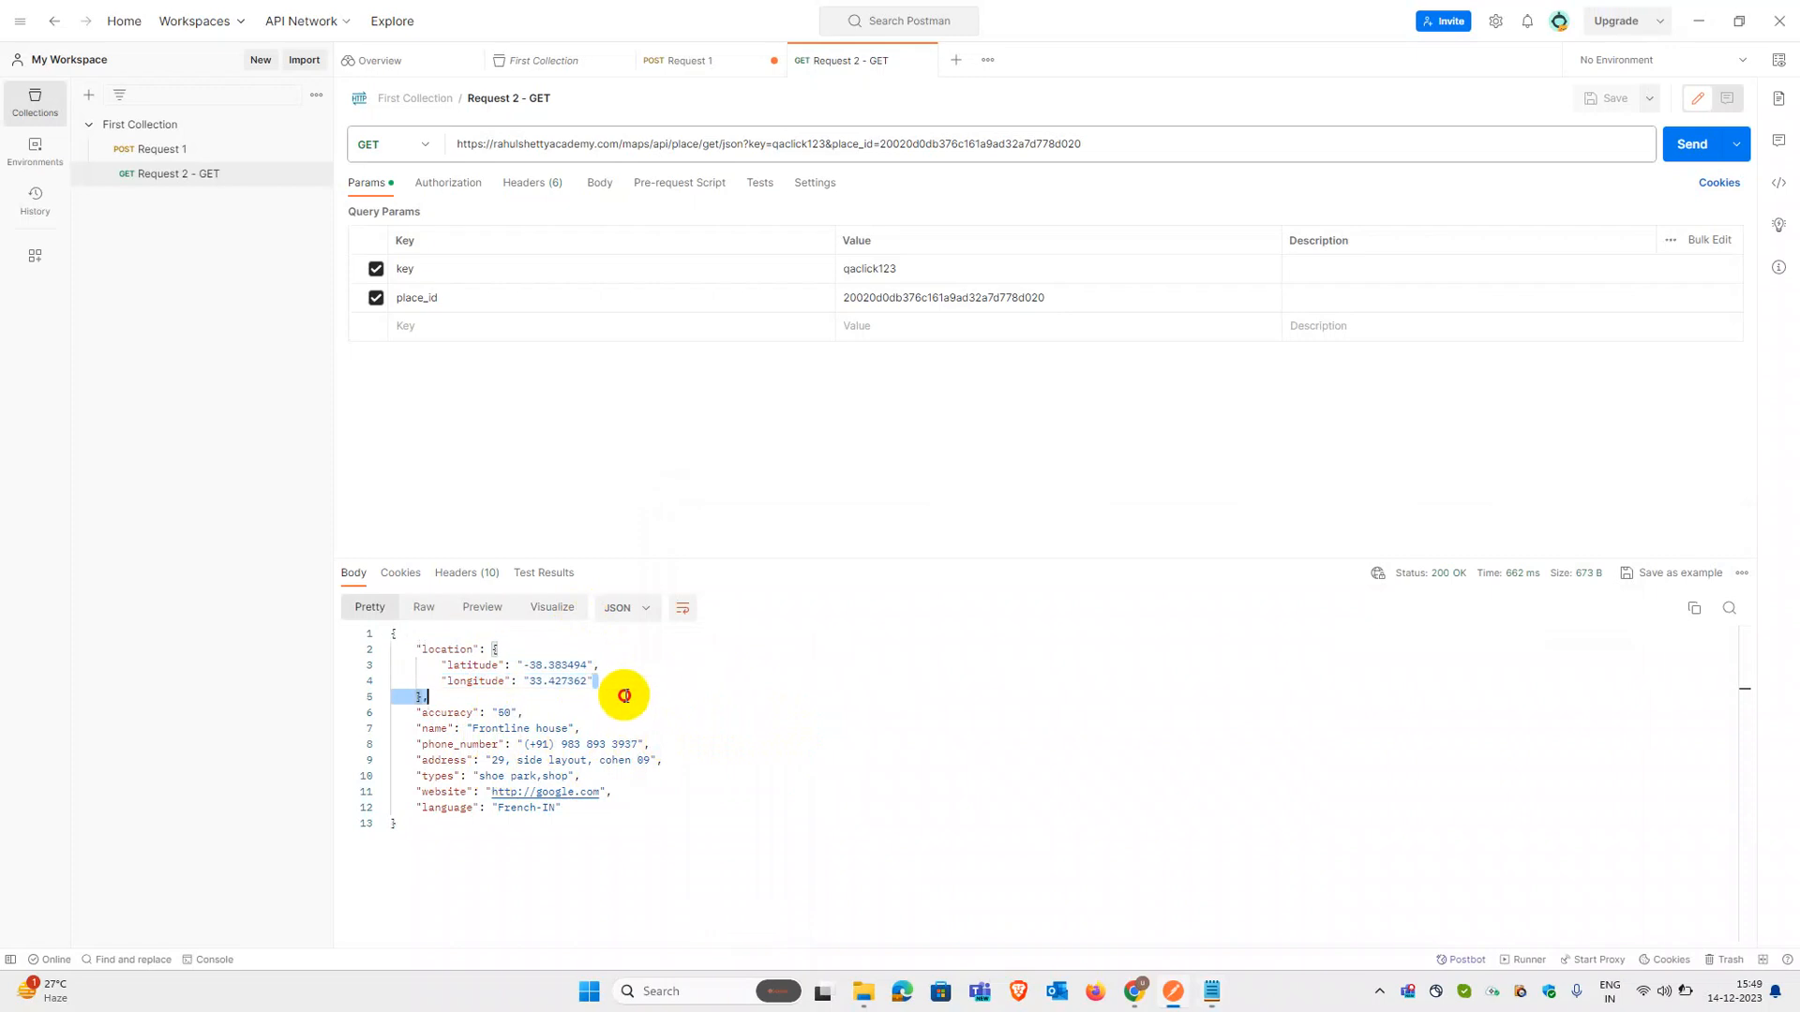
click(219, 150)
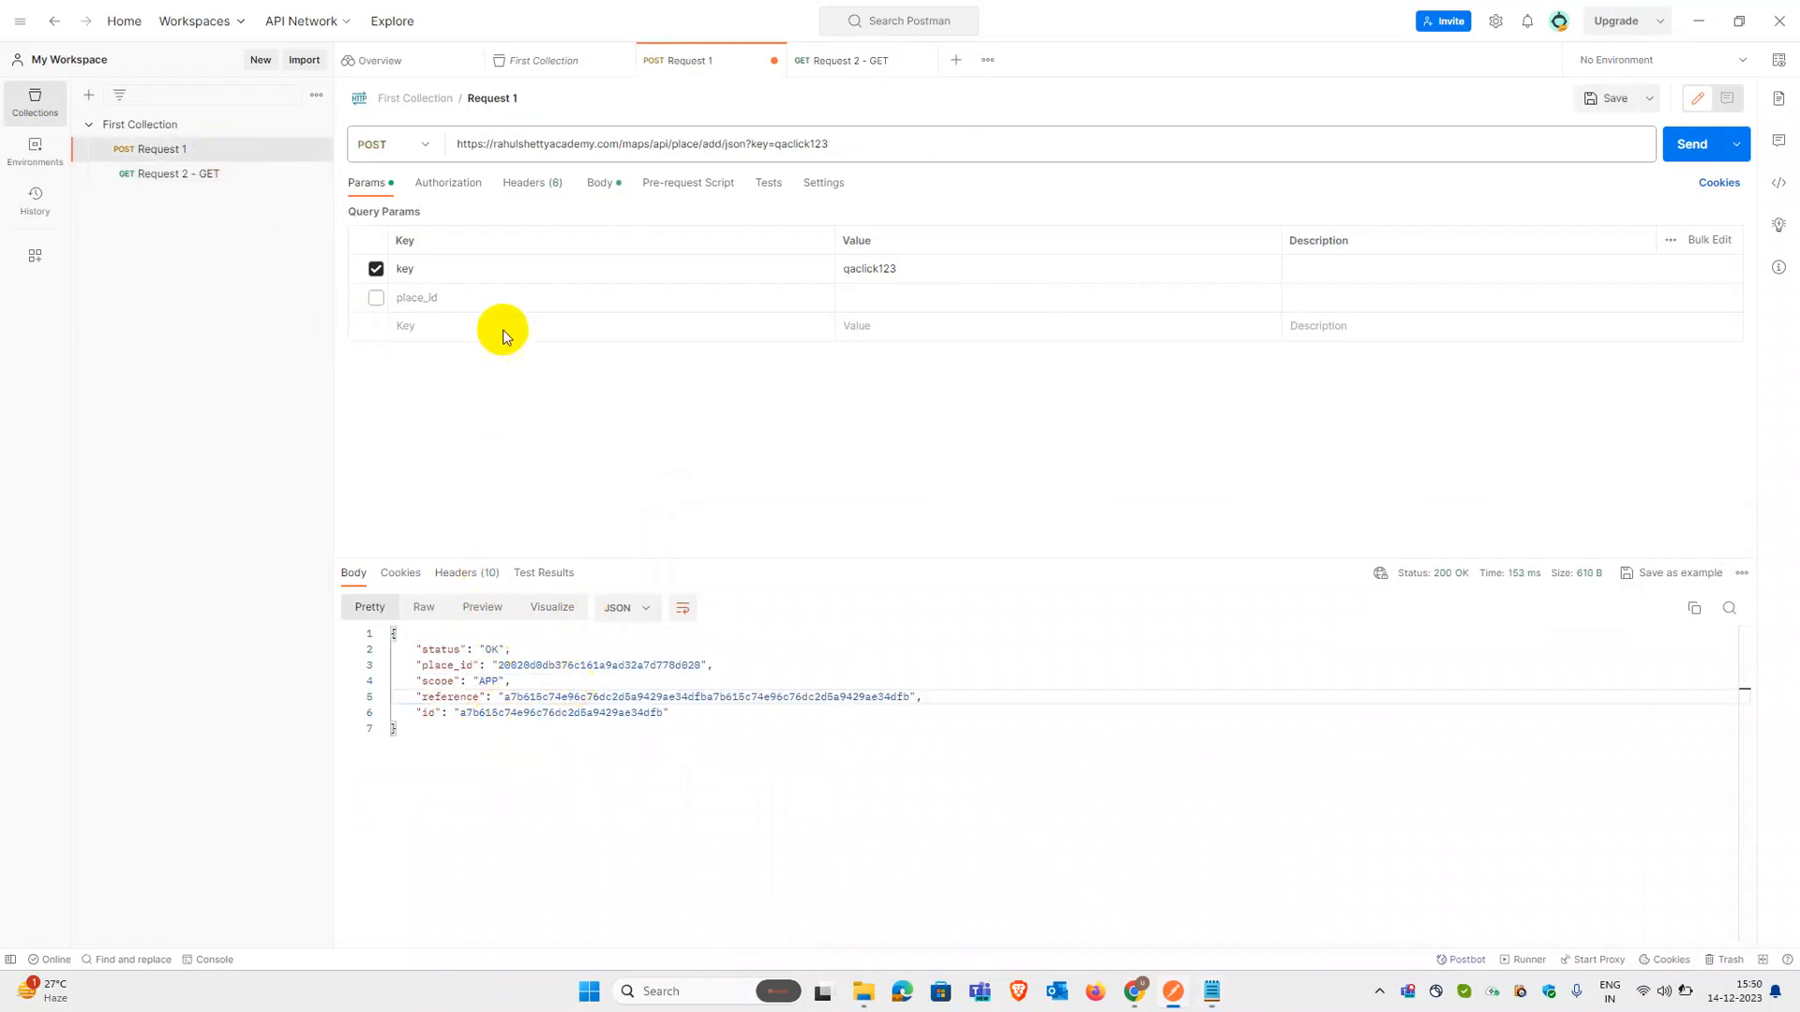
click(593, 187)
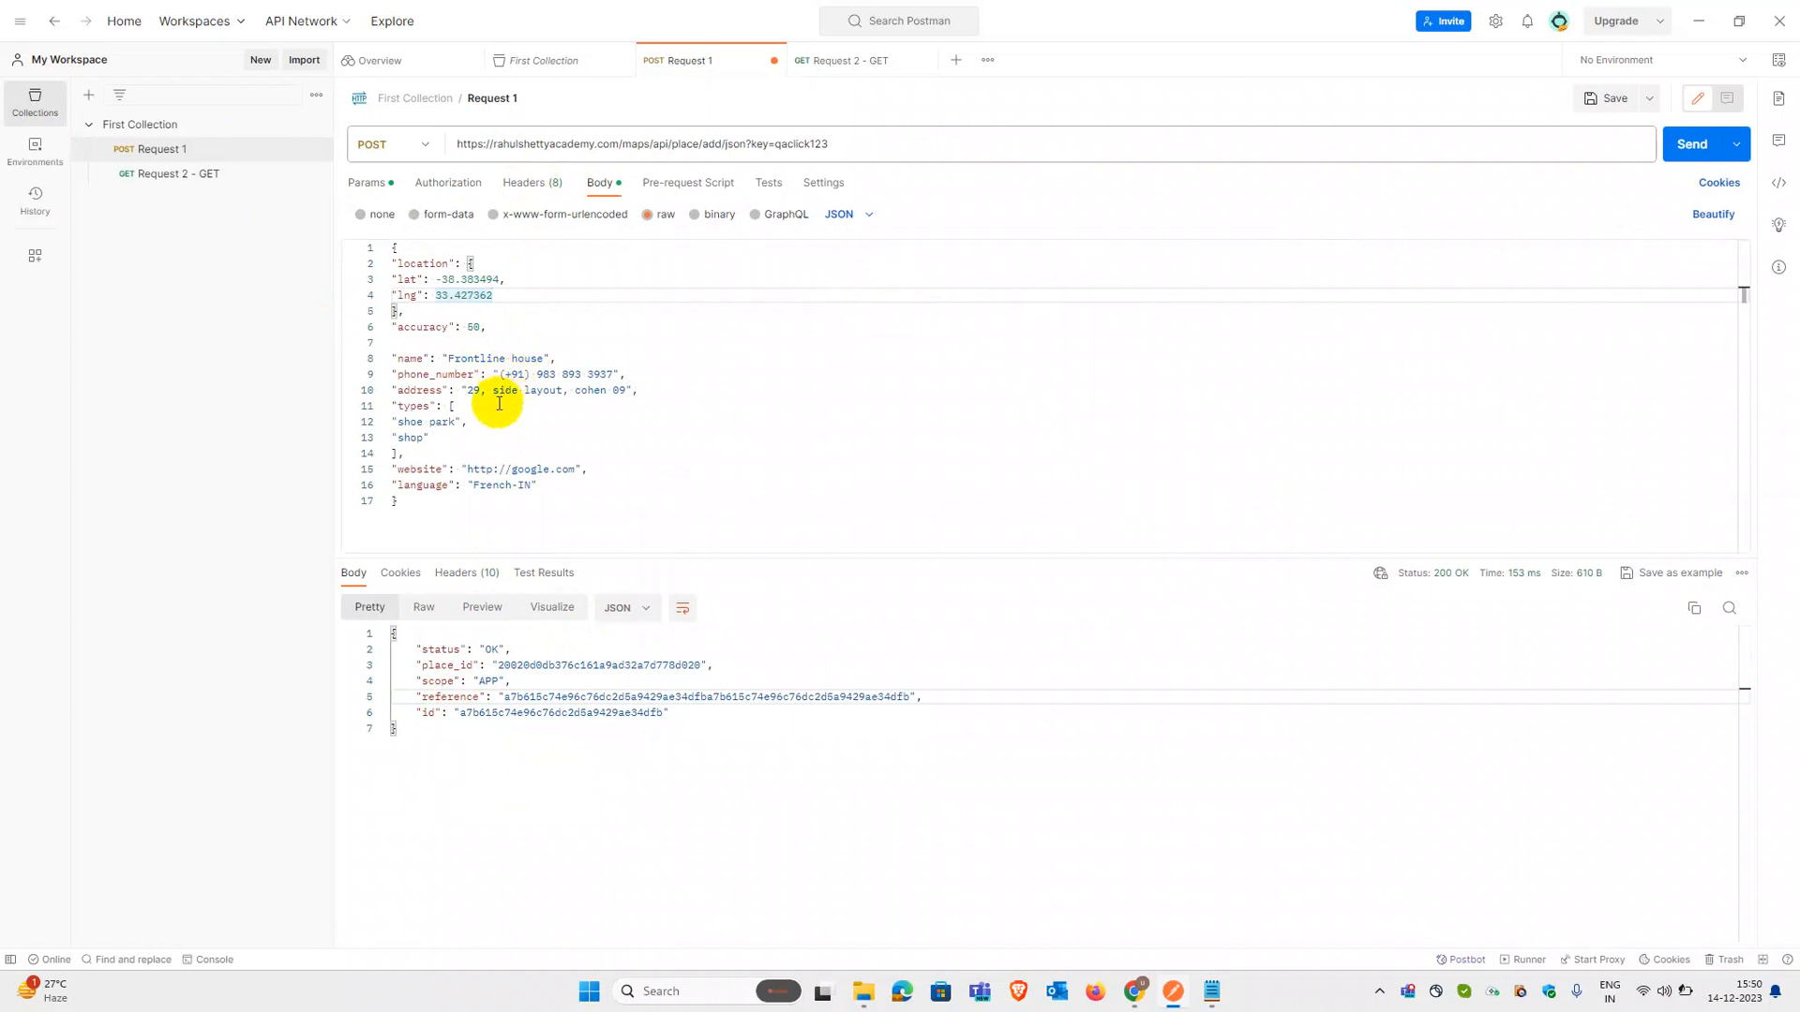
Step: Copy the full JSON response of Request 2 - GET from Postman and paste it into Notepad below the Add Place response, after a --- separator
click(187, 179)
click(561, 829)
drag(561, 829, 362, 633)
key(ctrl+c)
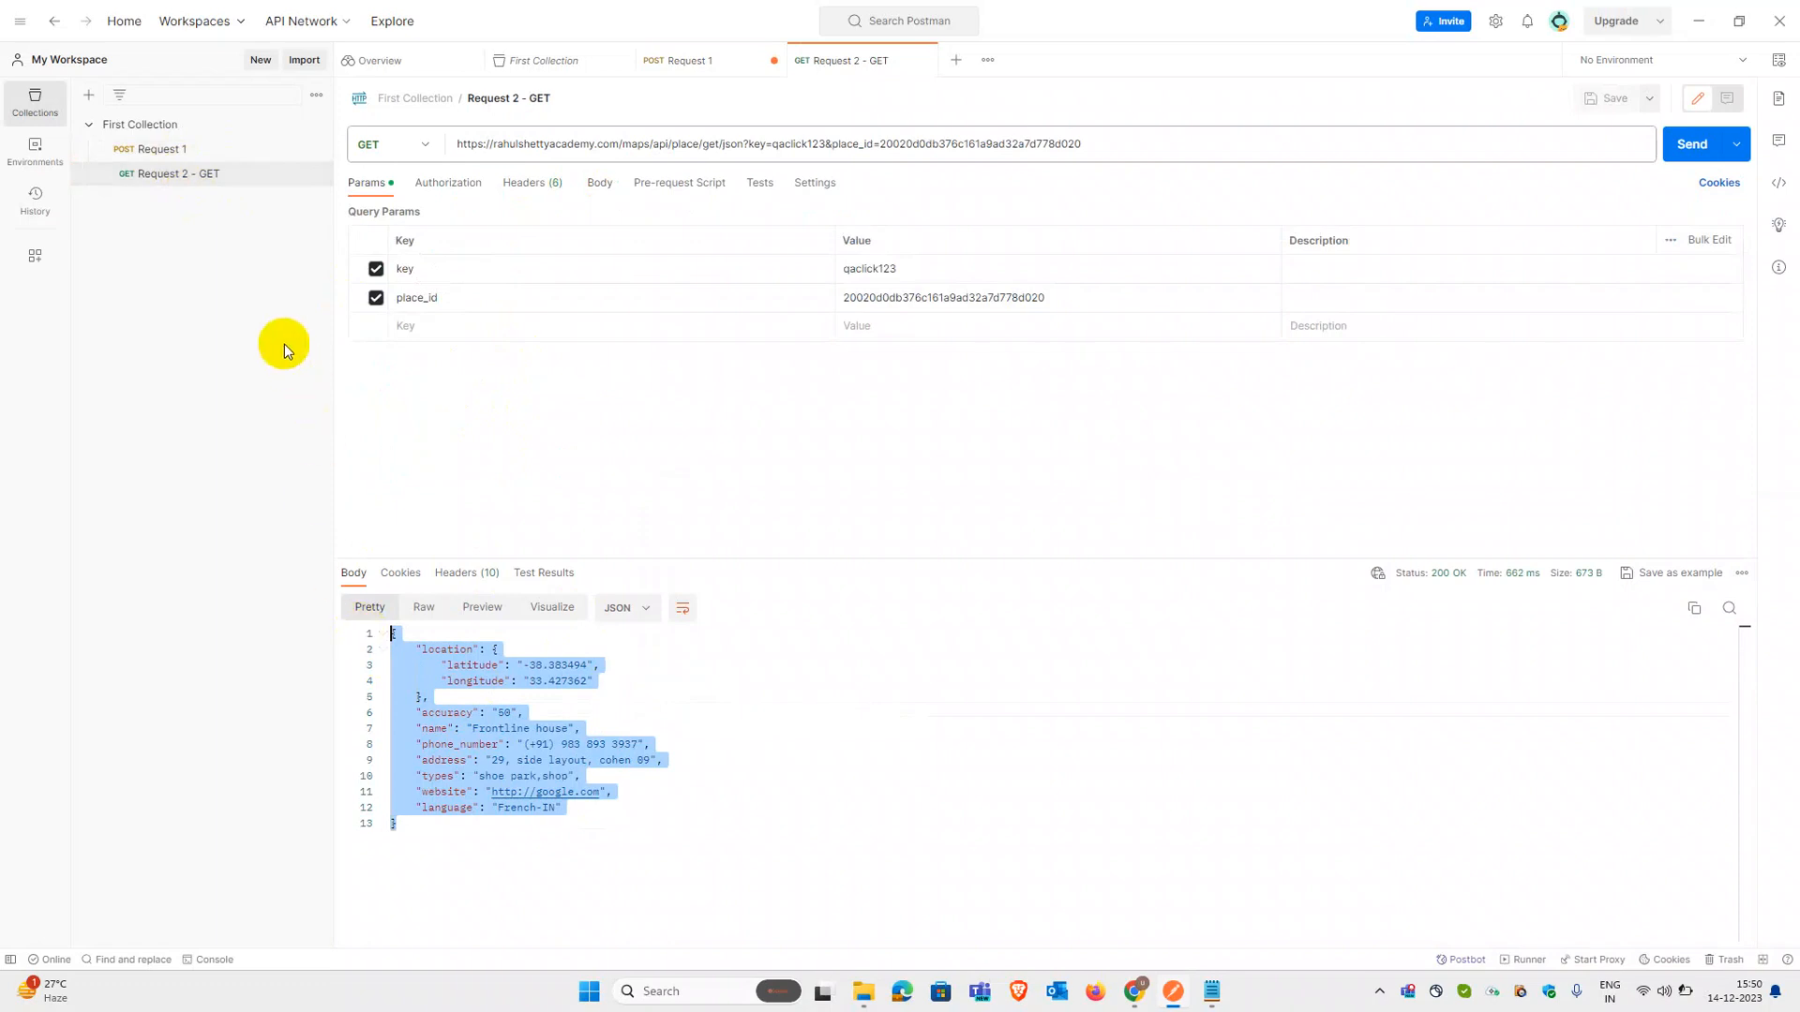
click(188, 151)
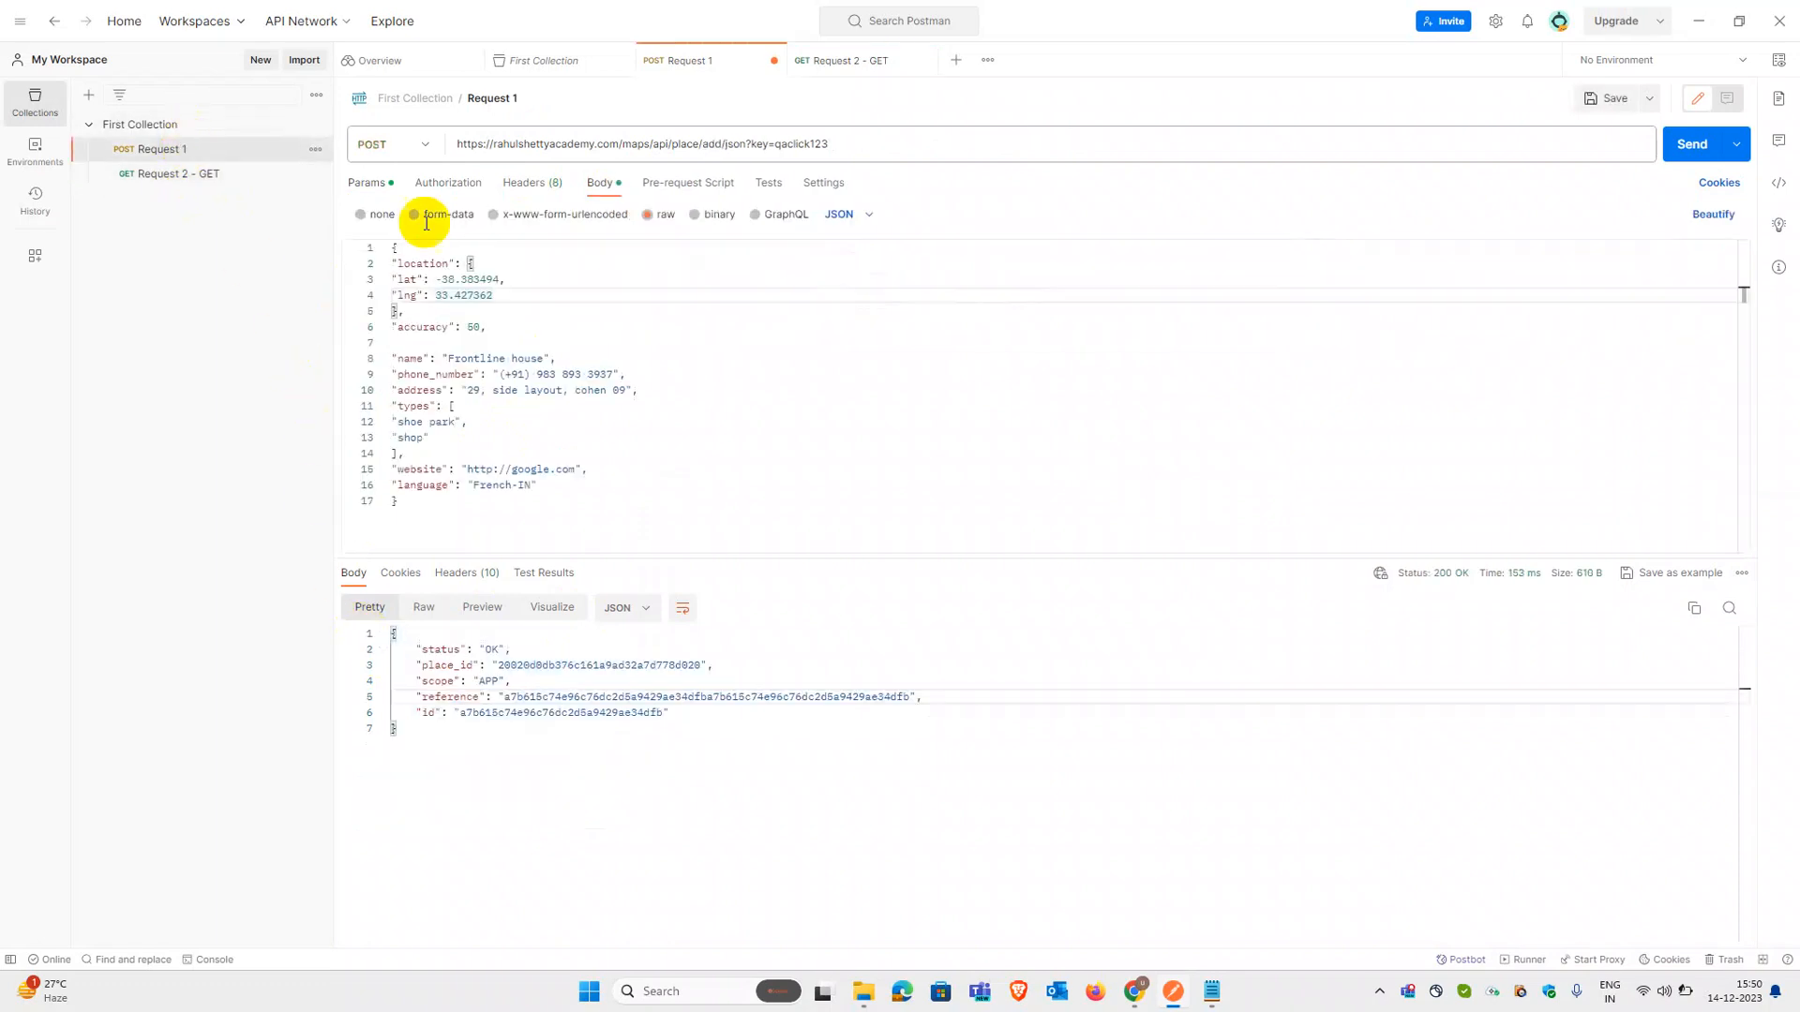
click(1212, 992)
click(1130, 798)
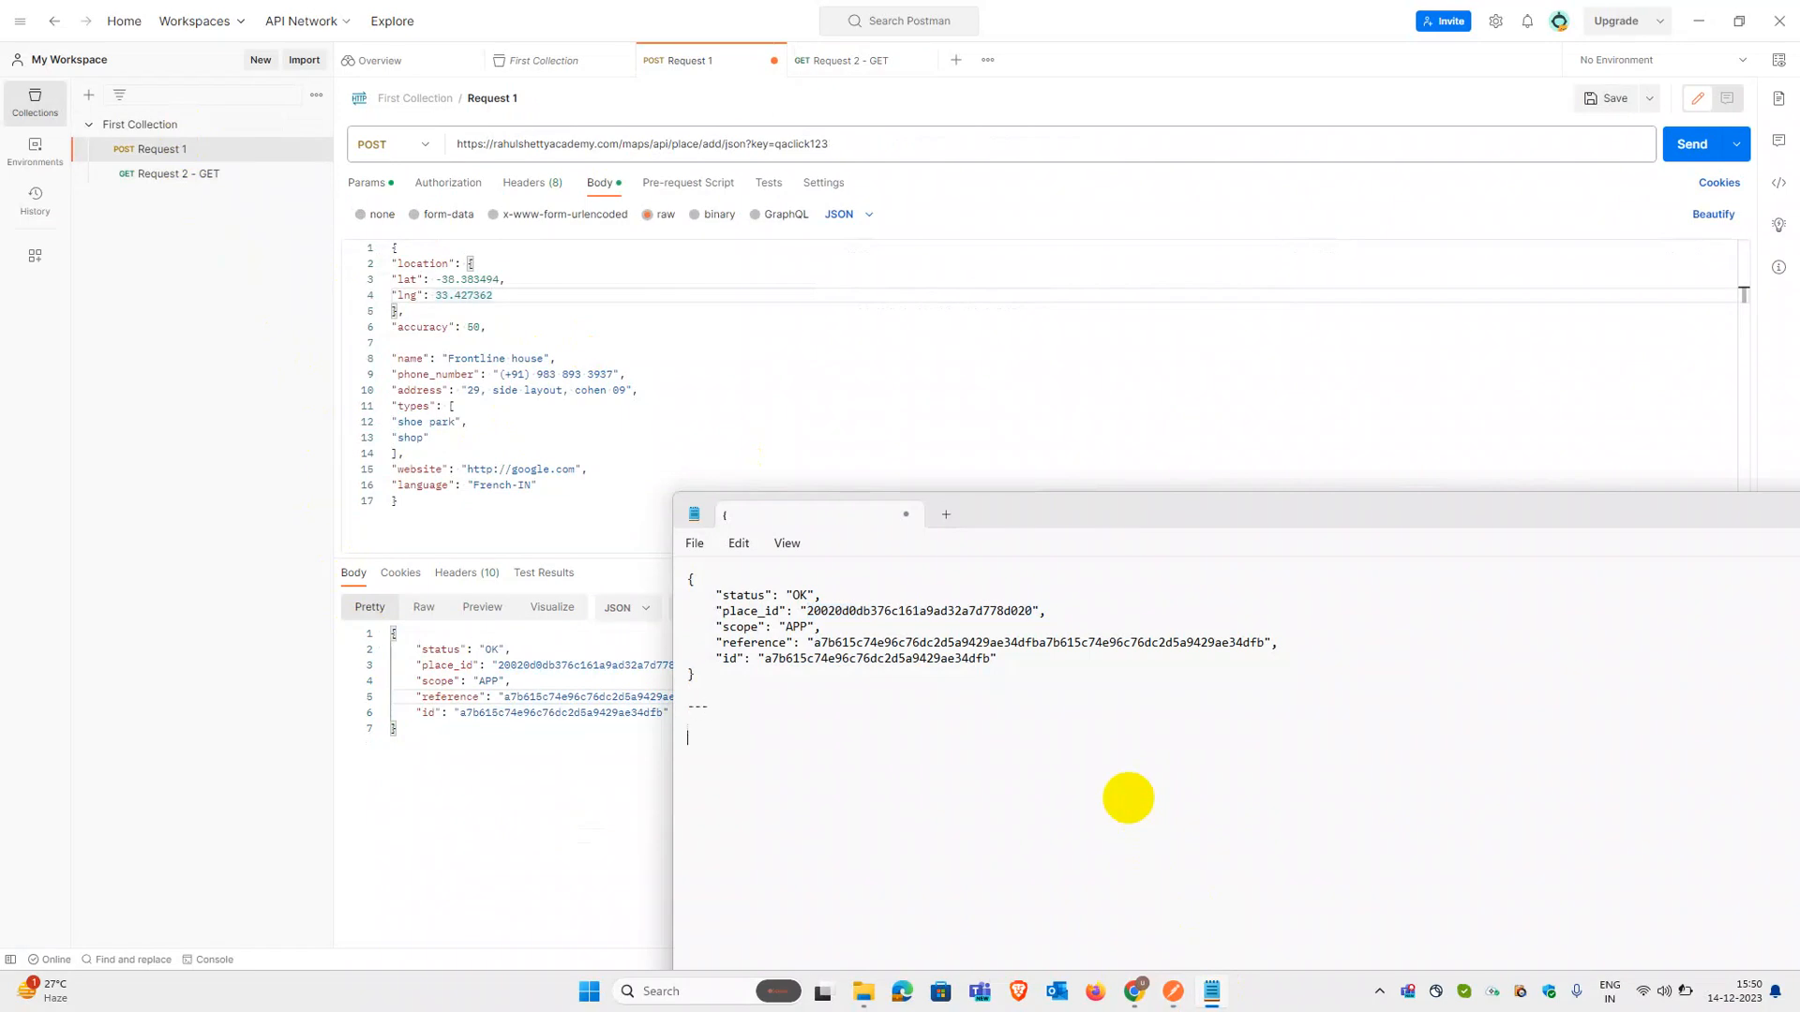
key(ctrl+v)
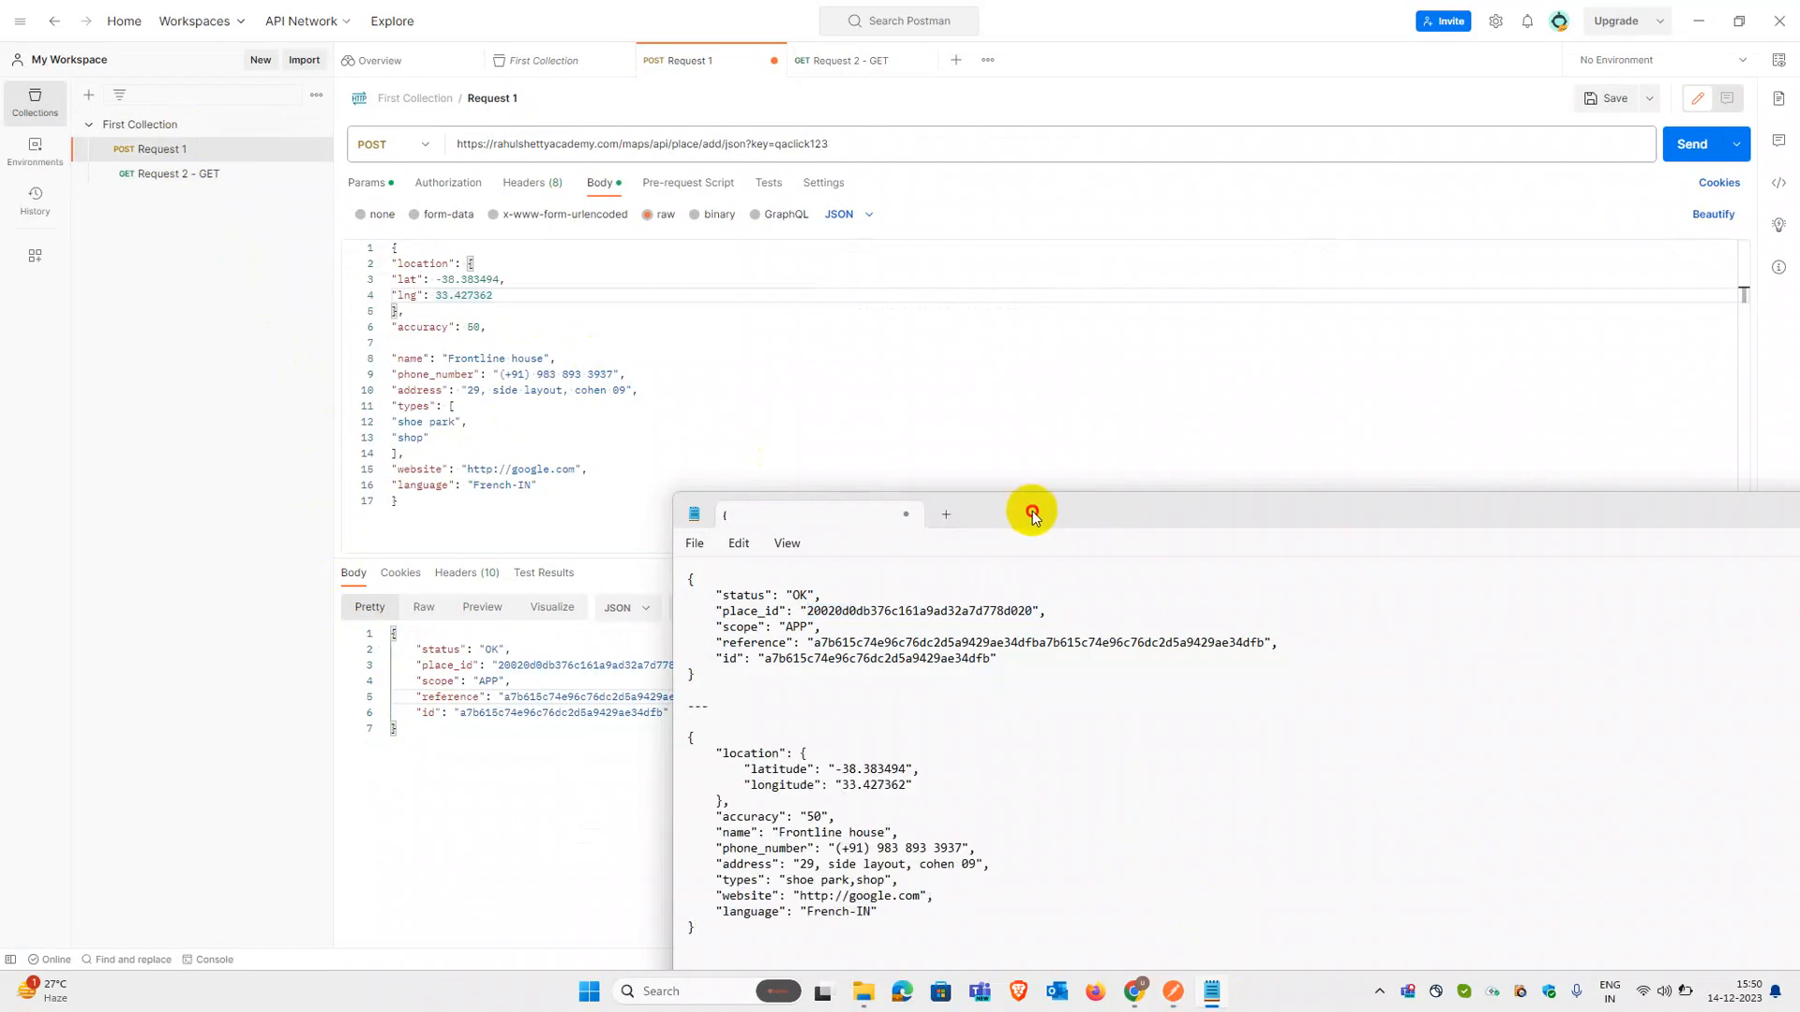
drag(1032, 515, 1275, 338)
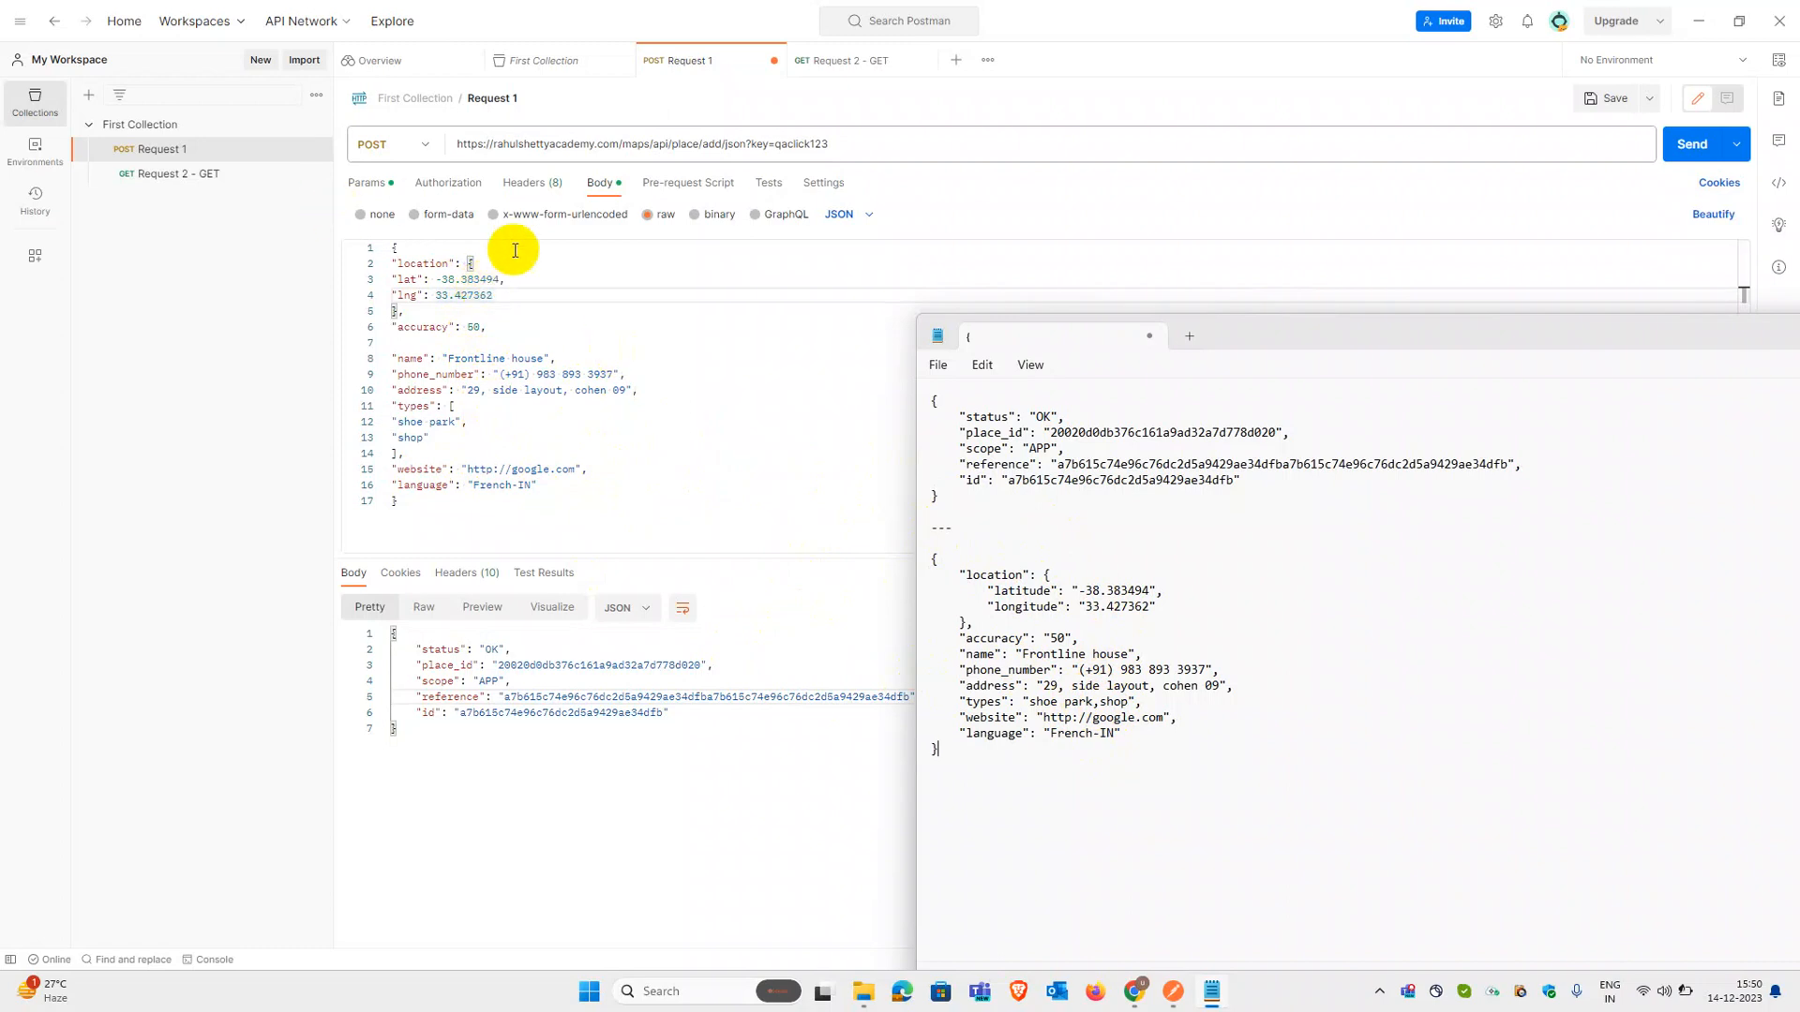
Step: Review the JSON body, query parameters and response of Request 1 in Postman
click(590, 324)
click(579, 481)
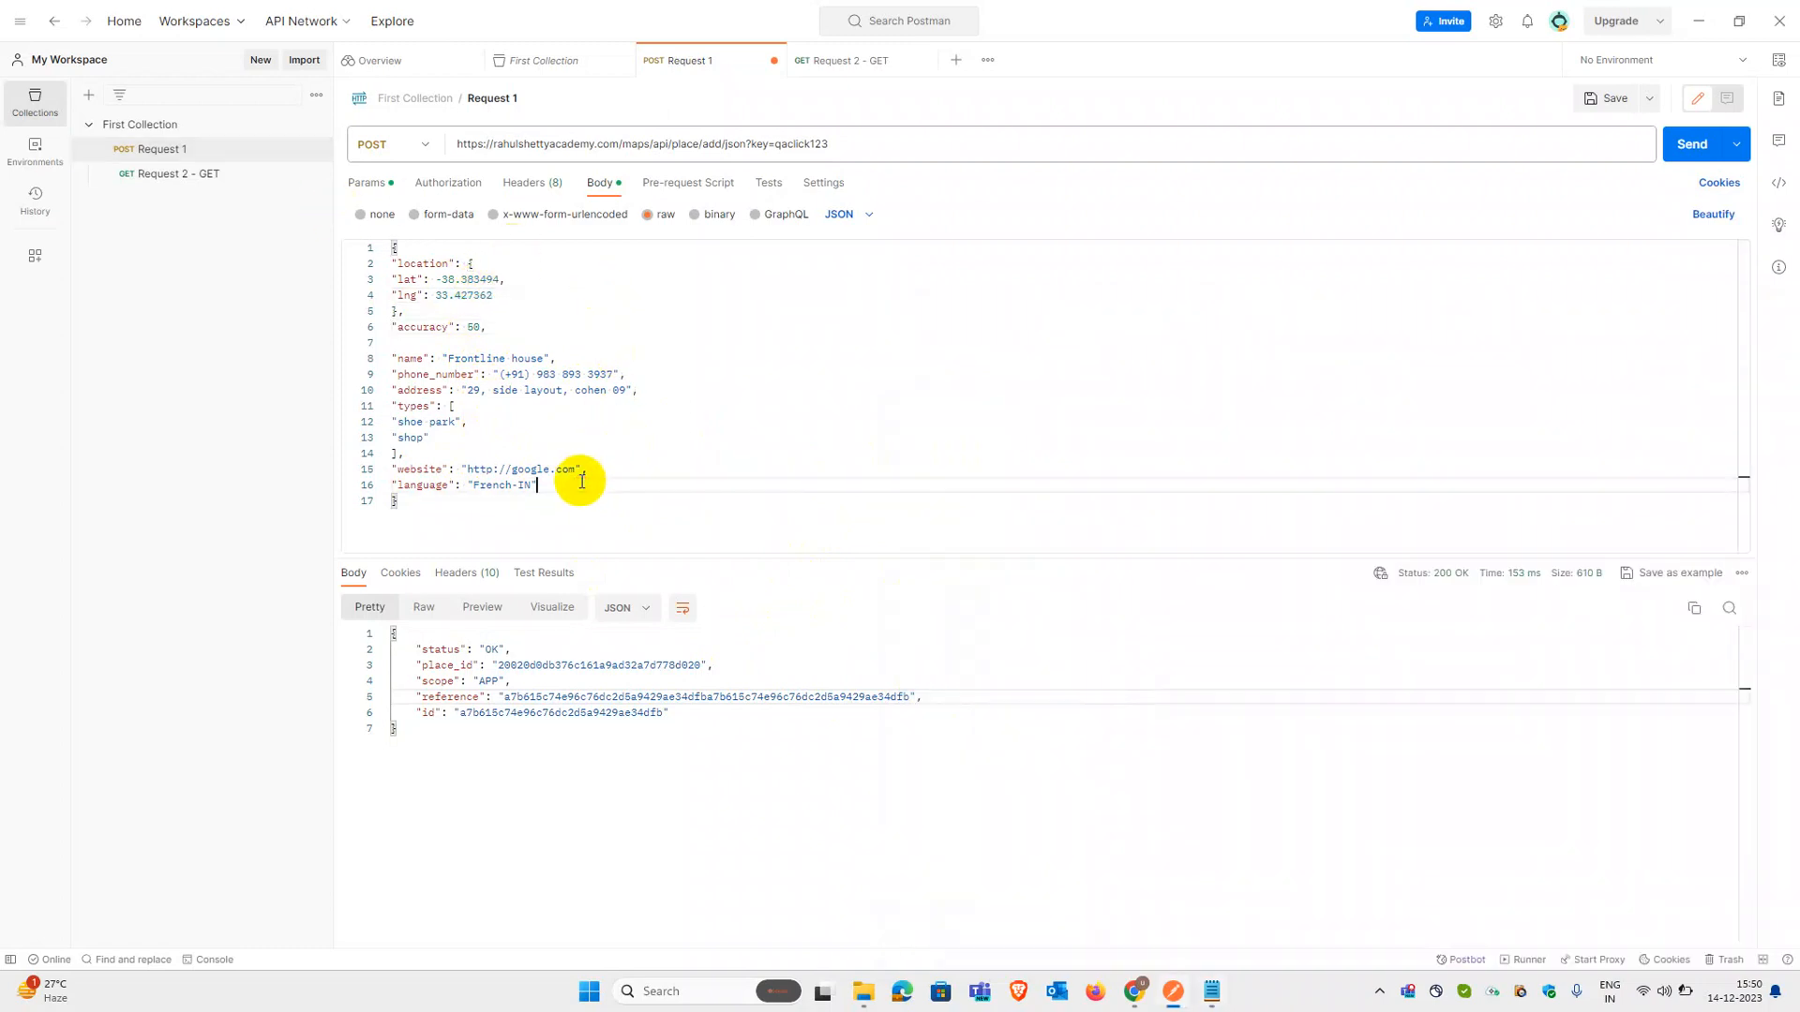
click(378, 187)
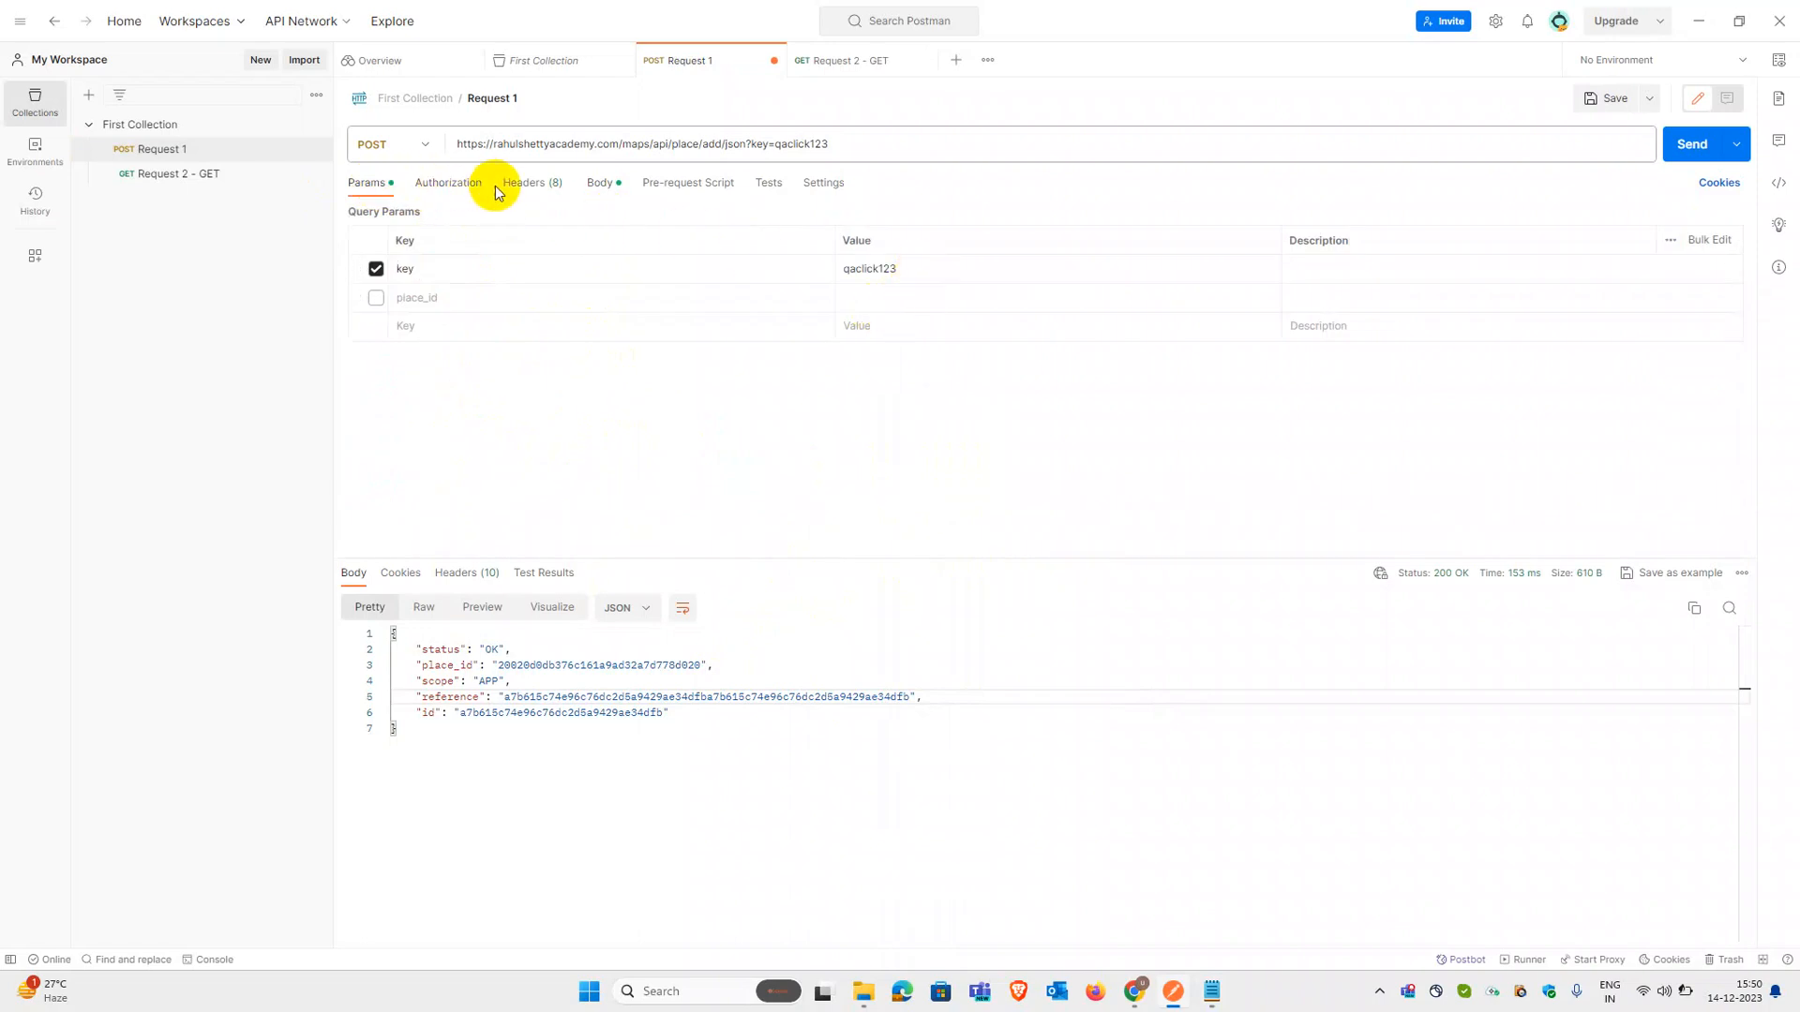
click(524, 696)
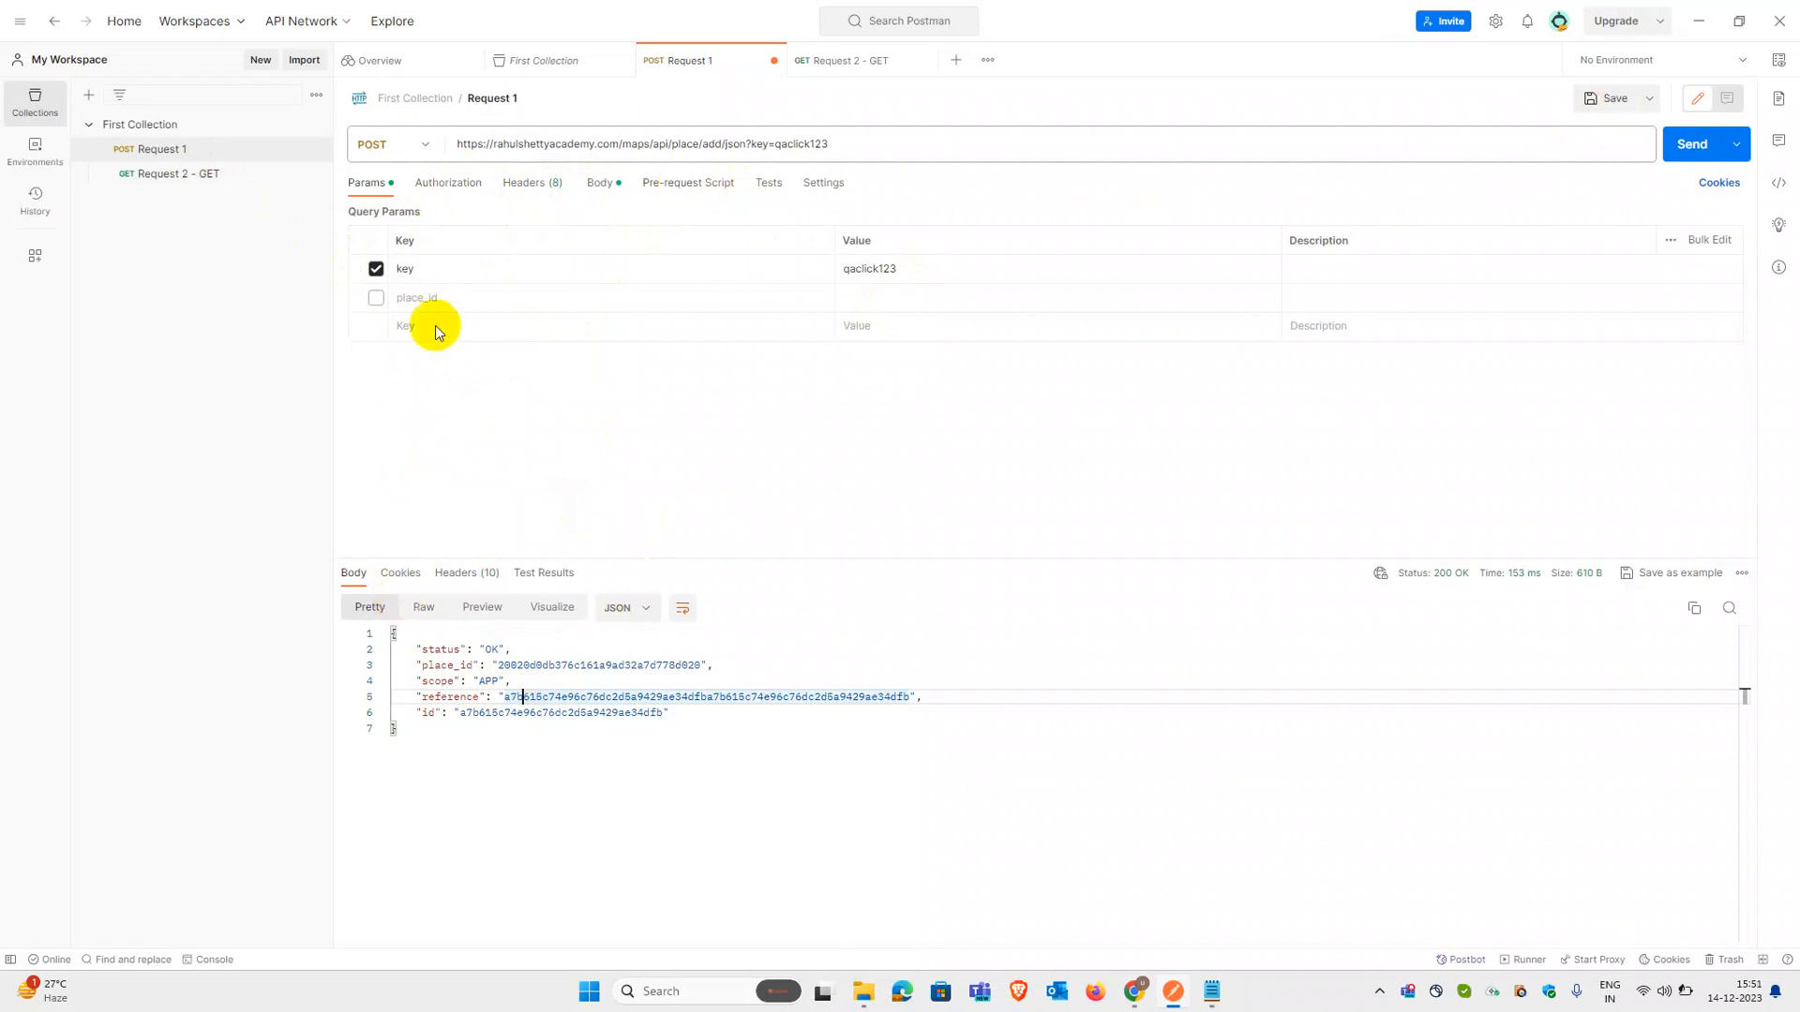
click(162, 180)
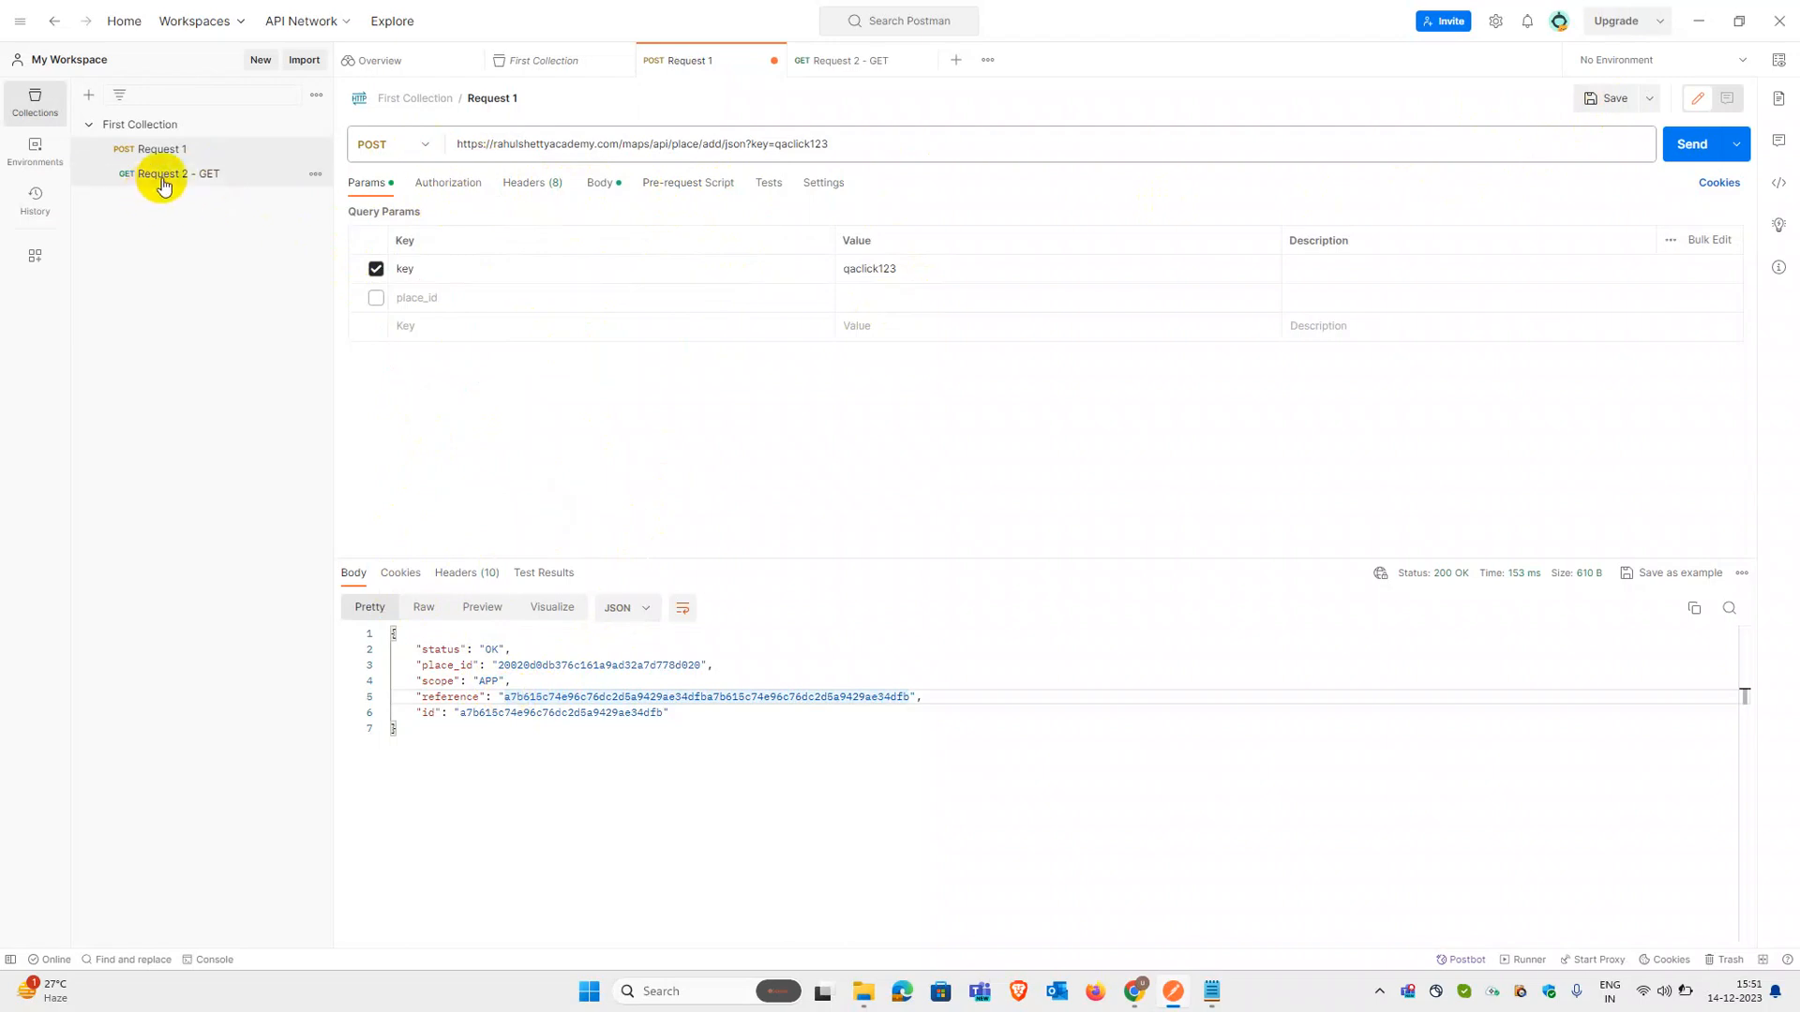
click(170, 150)
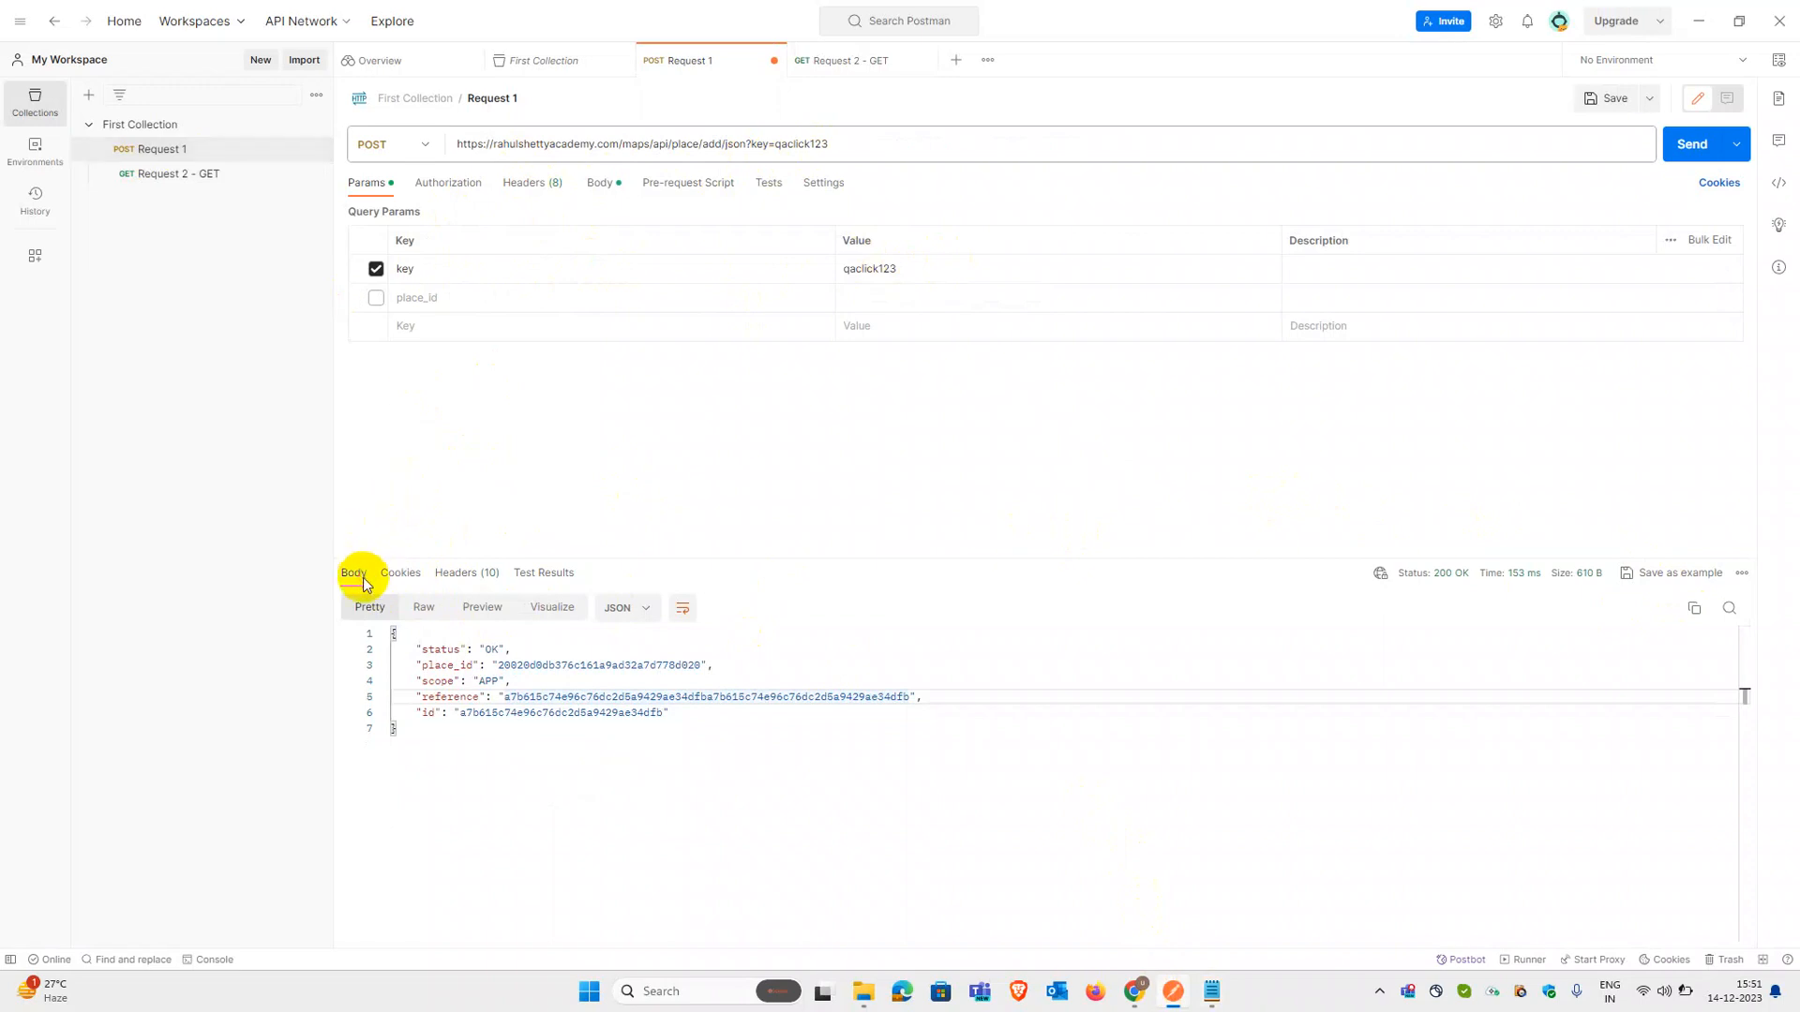
Step: In Request 1's JSON body, set lat to -38.383495, lng to 33.427363 and accuracy to 51
click(599, 182)
click(628, 421)
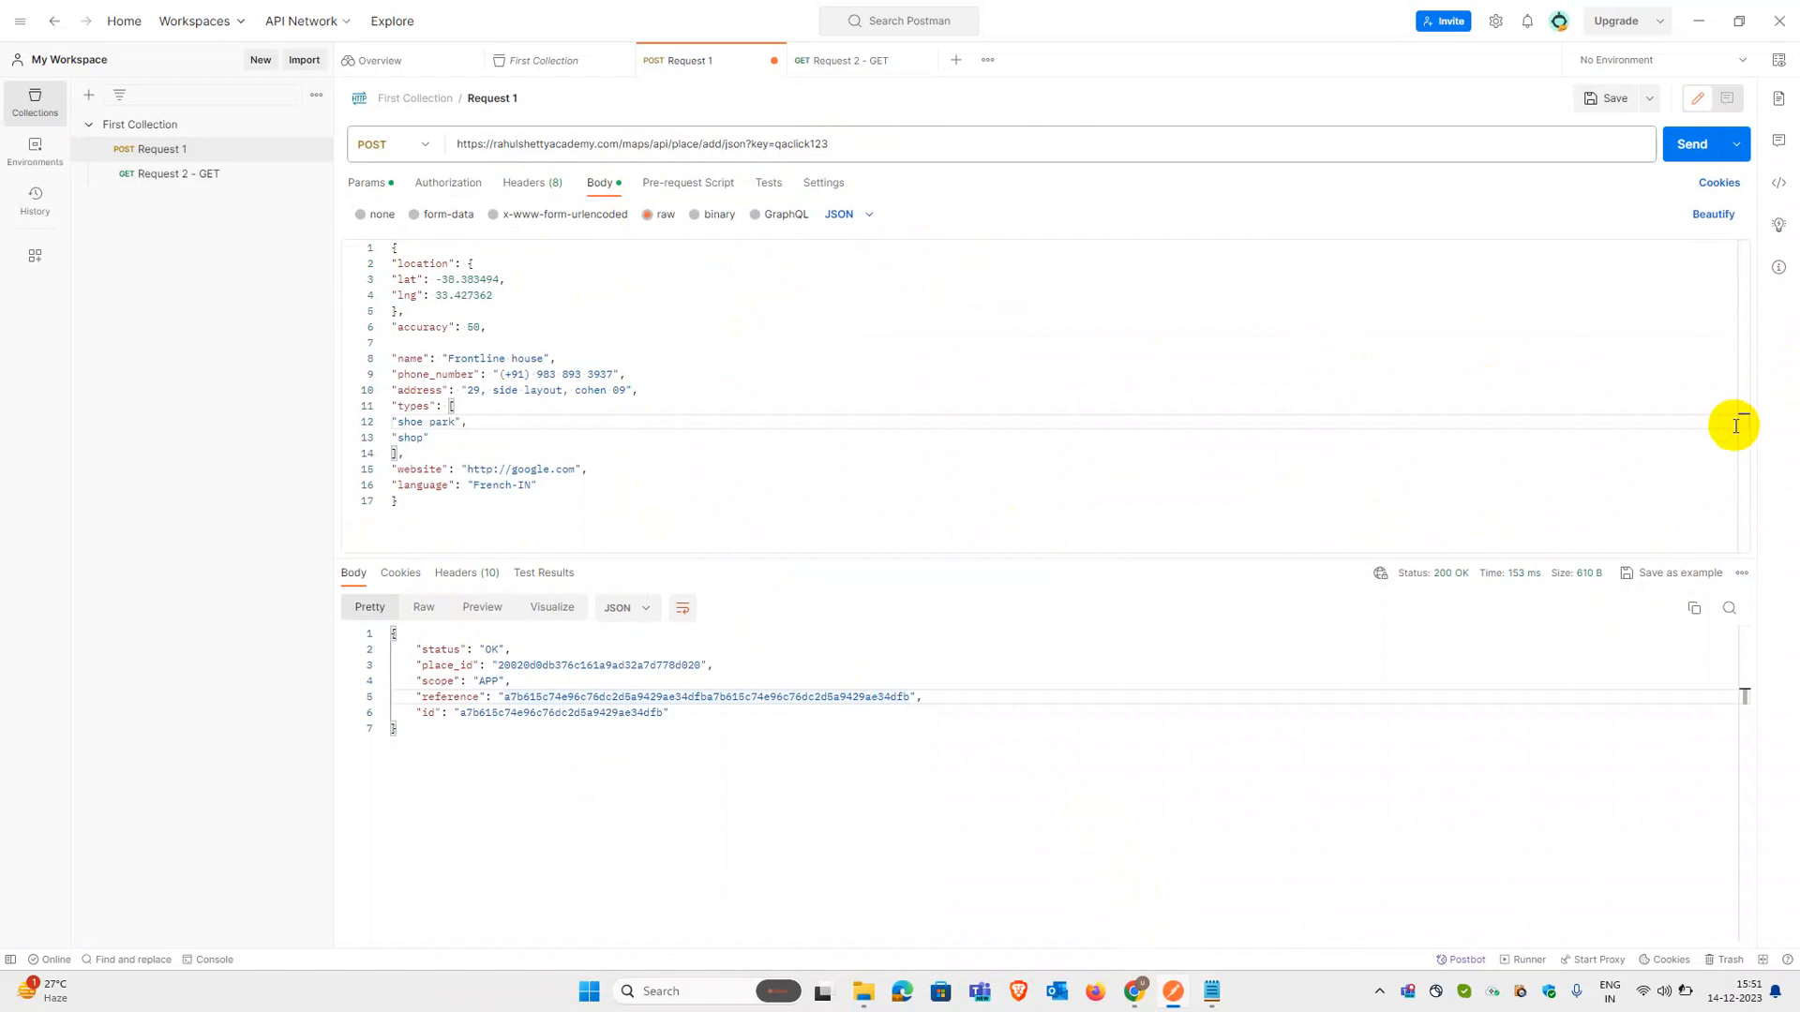
drag(1736, 410, 1735, 374)
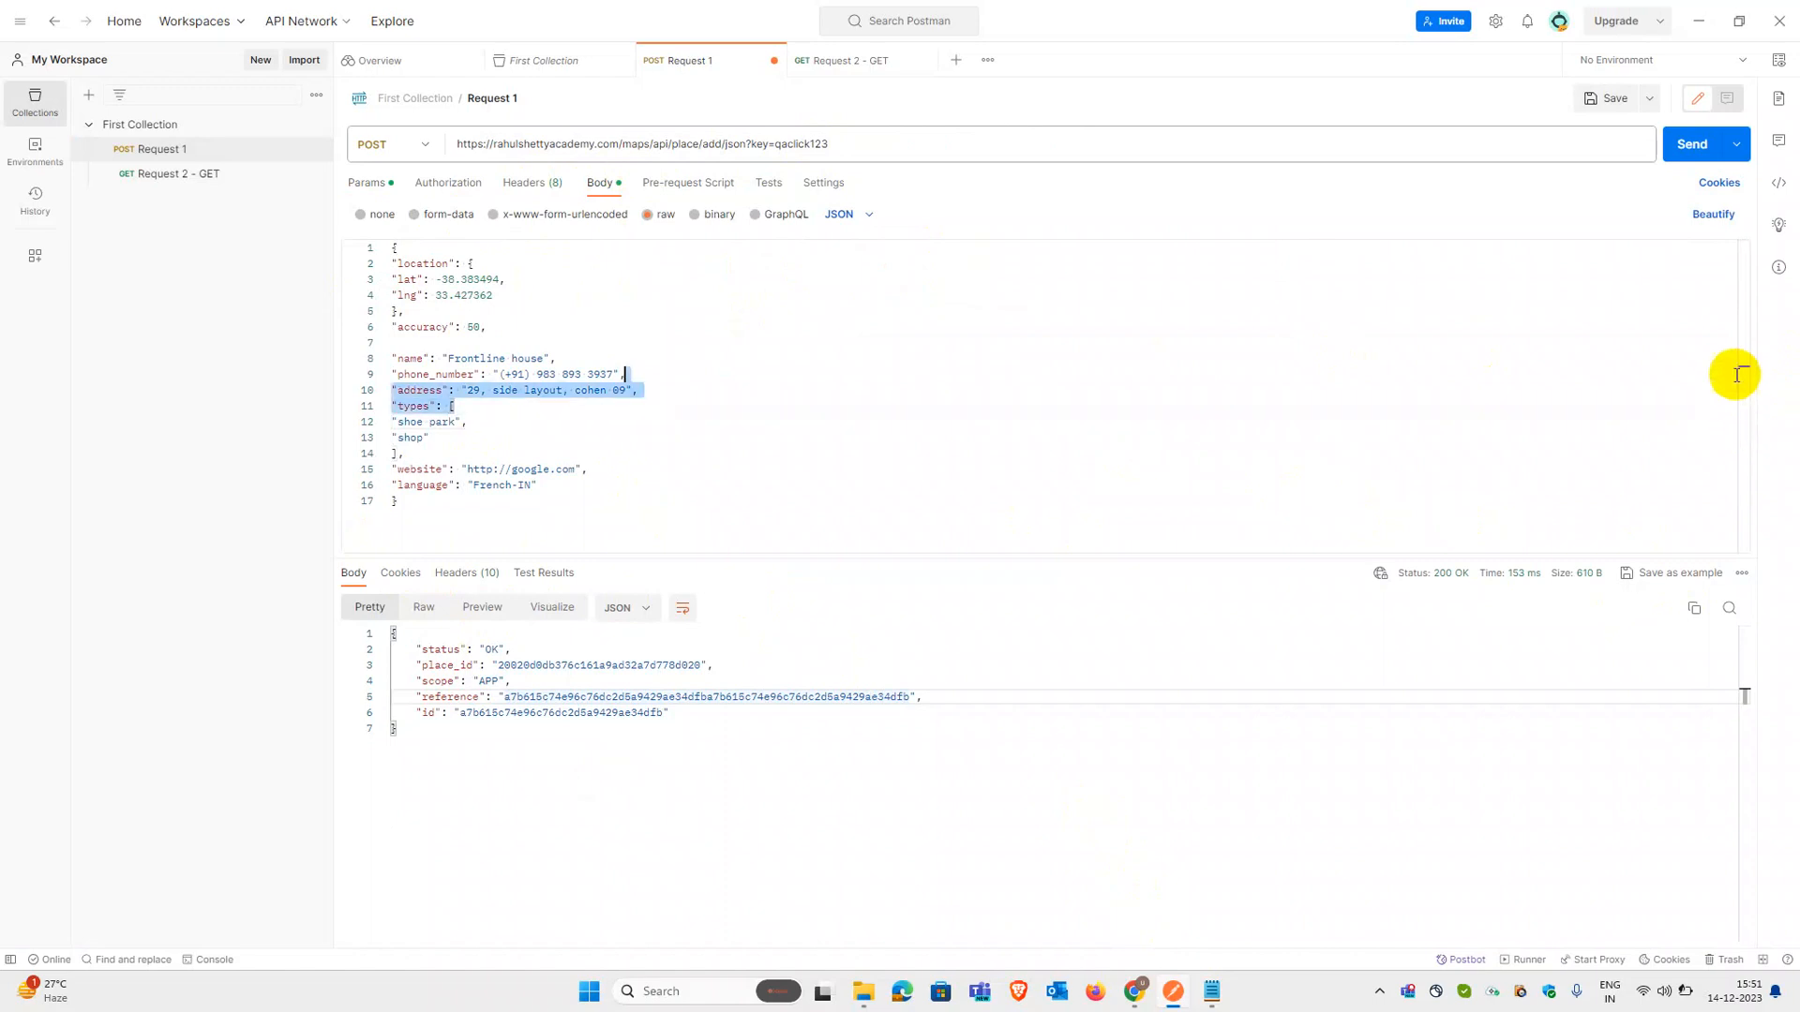
click(500, 278)
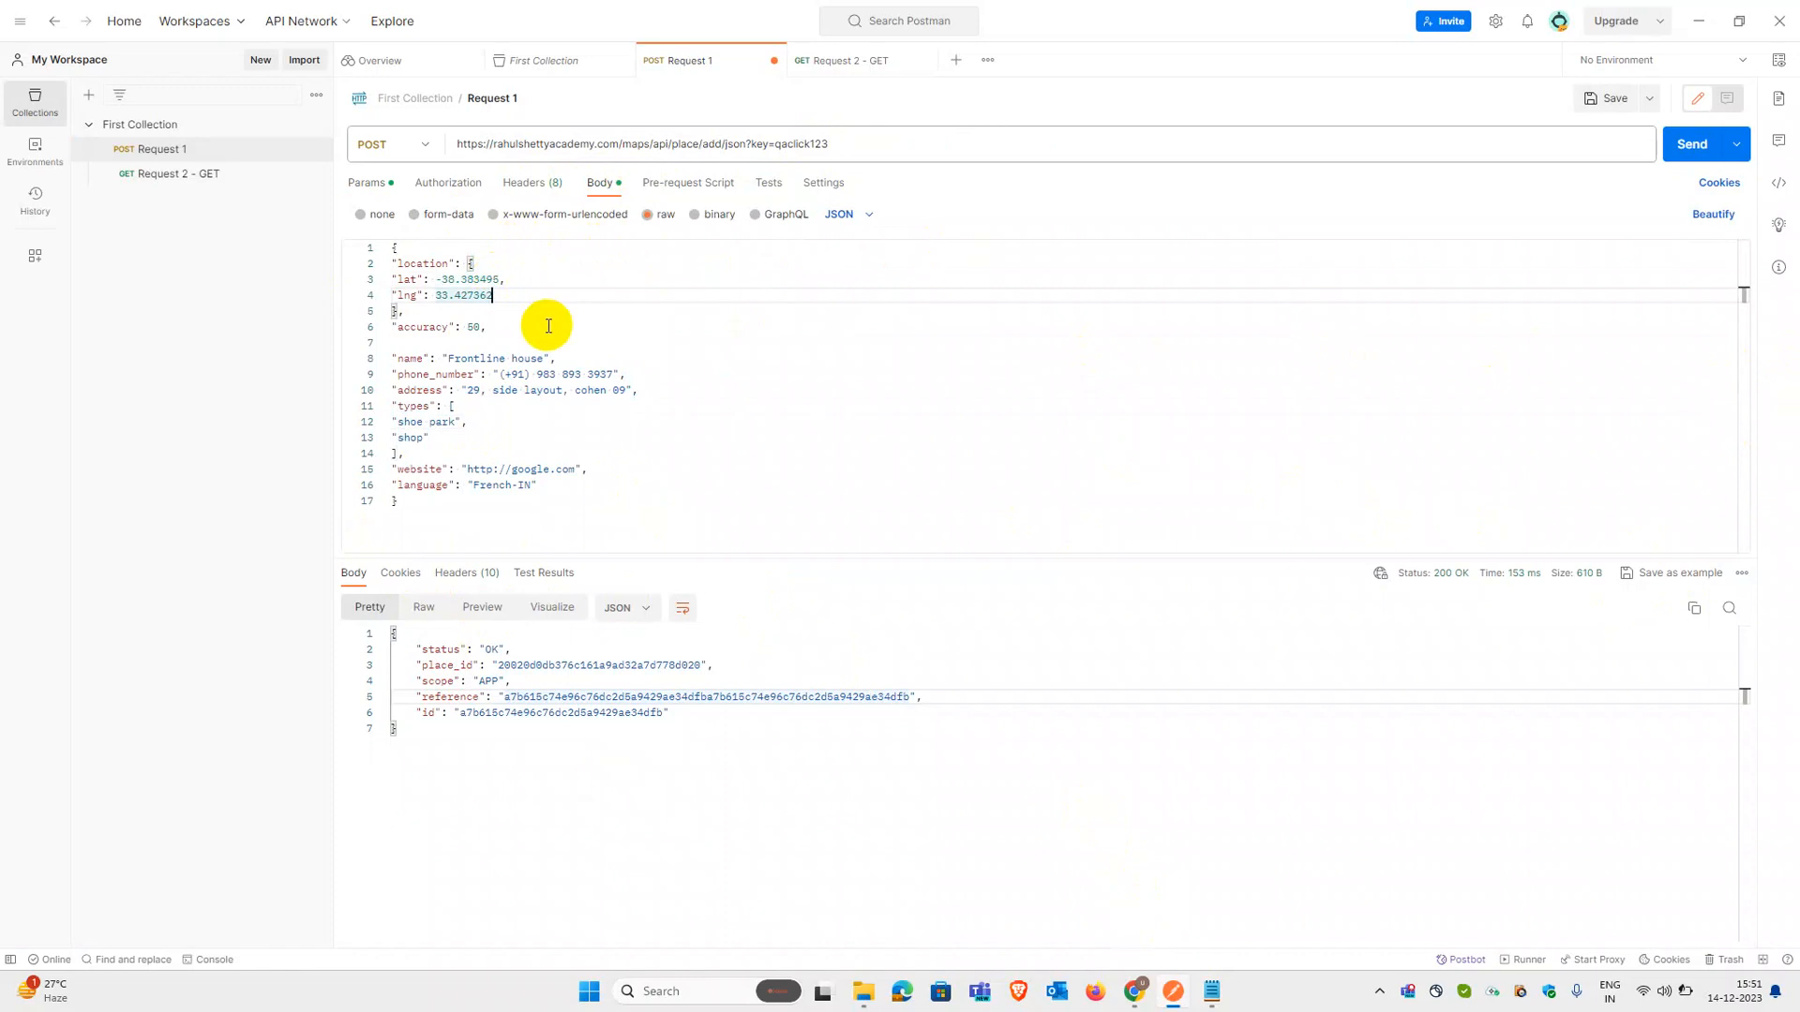
click(480, 327)
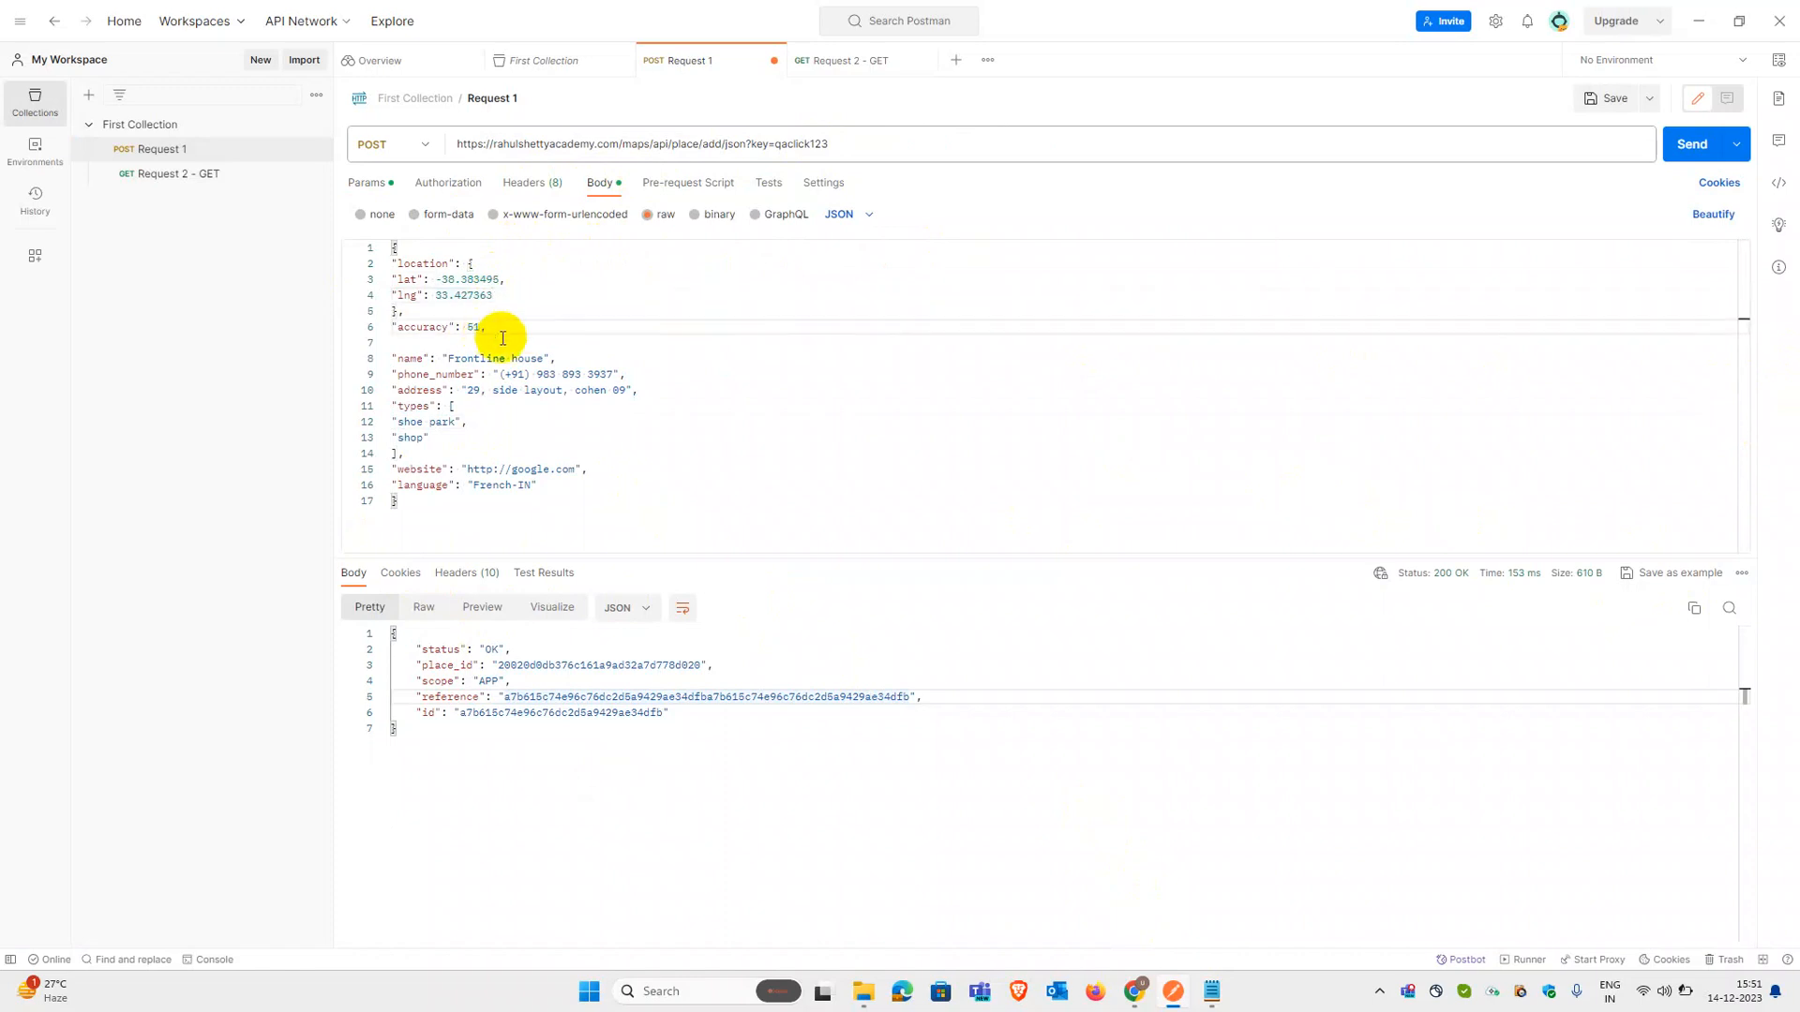
Step: Set the name in Request 1's body to "Frontline guest house" and change the endings of the phone_number and address values
double_click(530, 358)
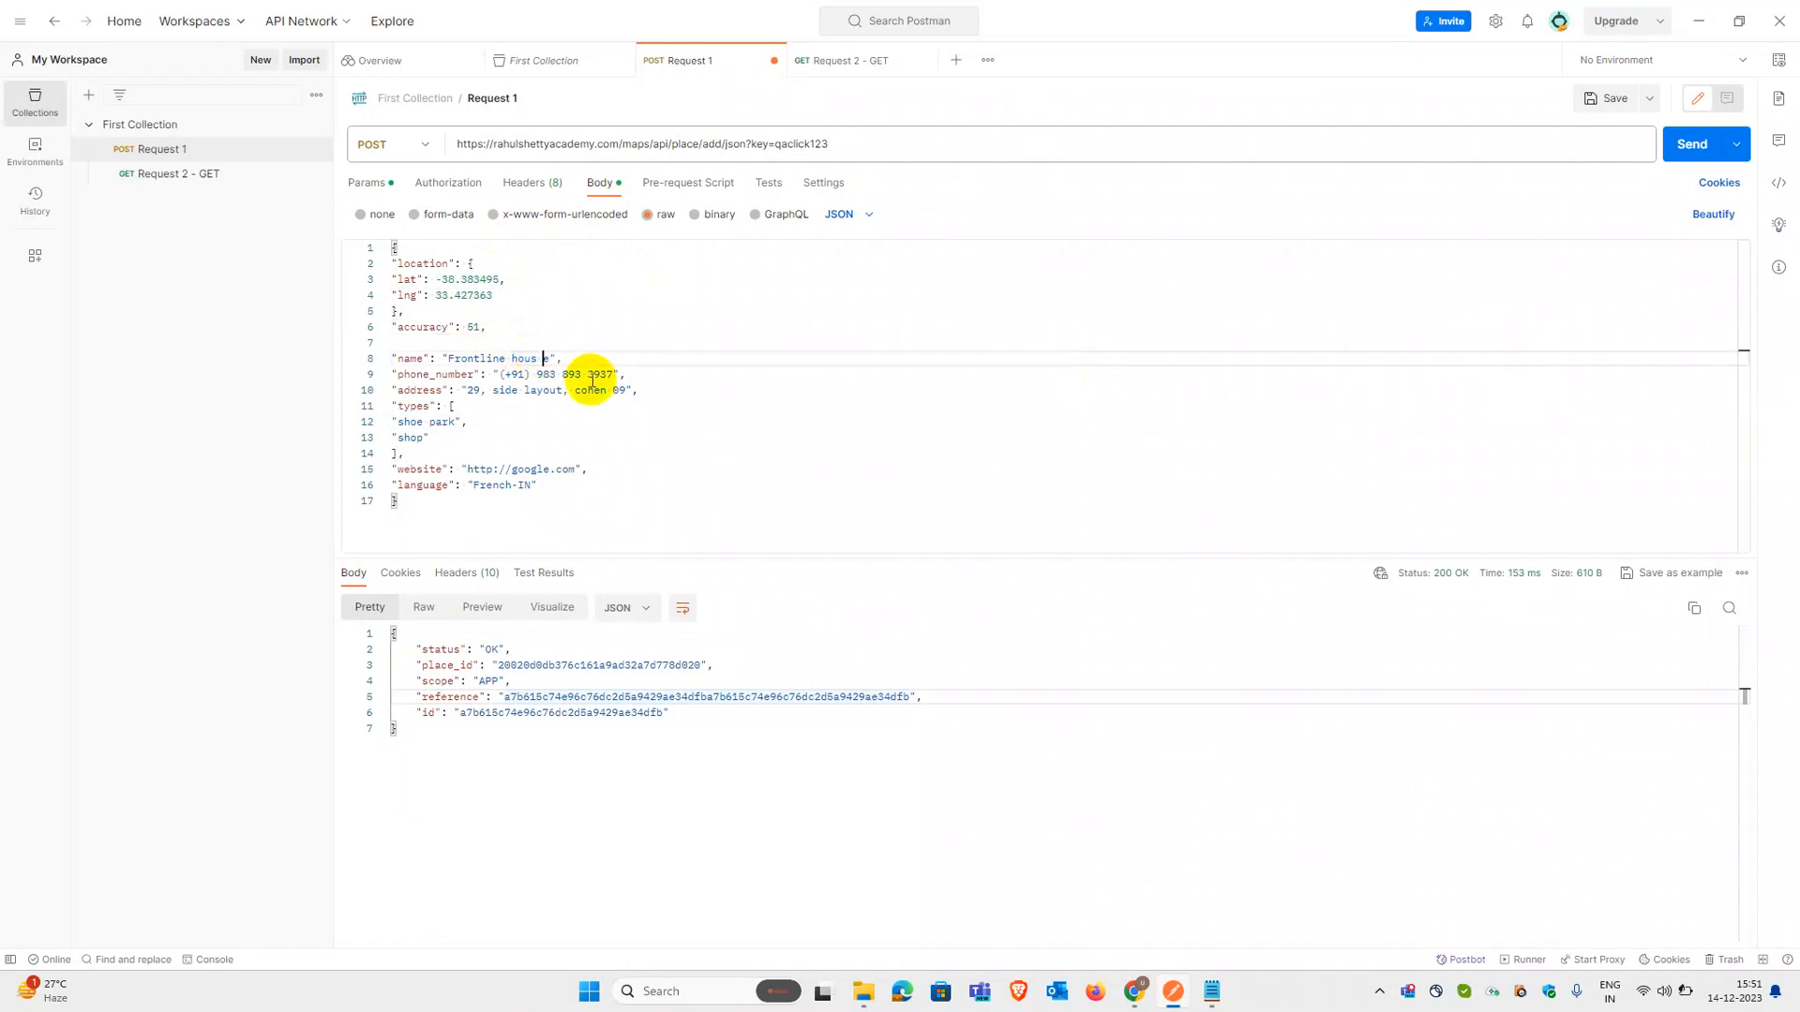
click(508, 361)
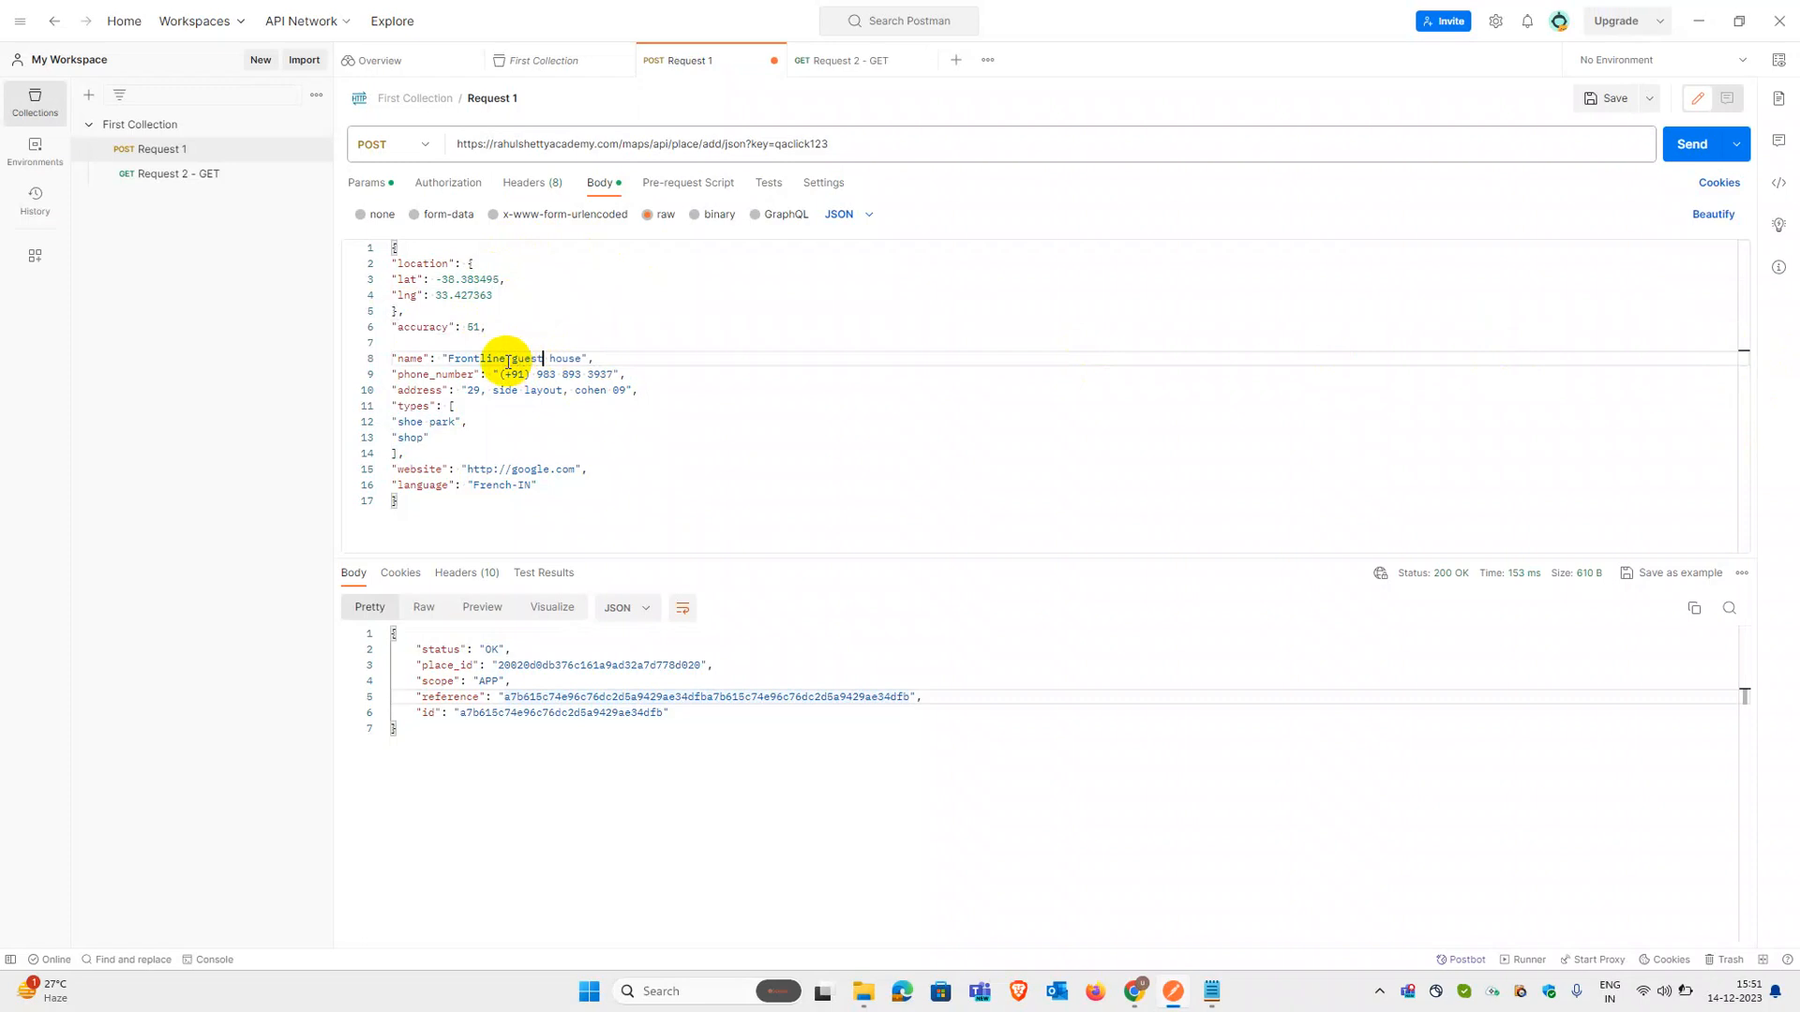
click(614, 375)
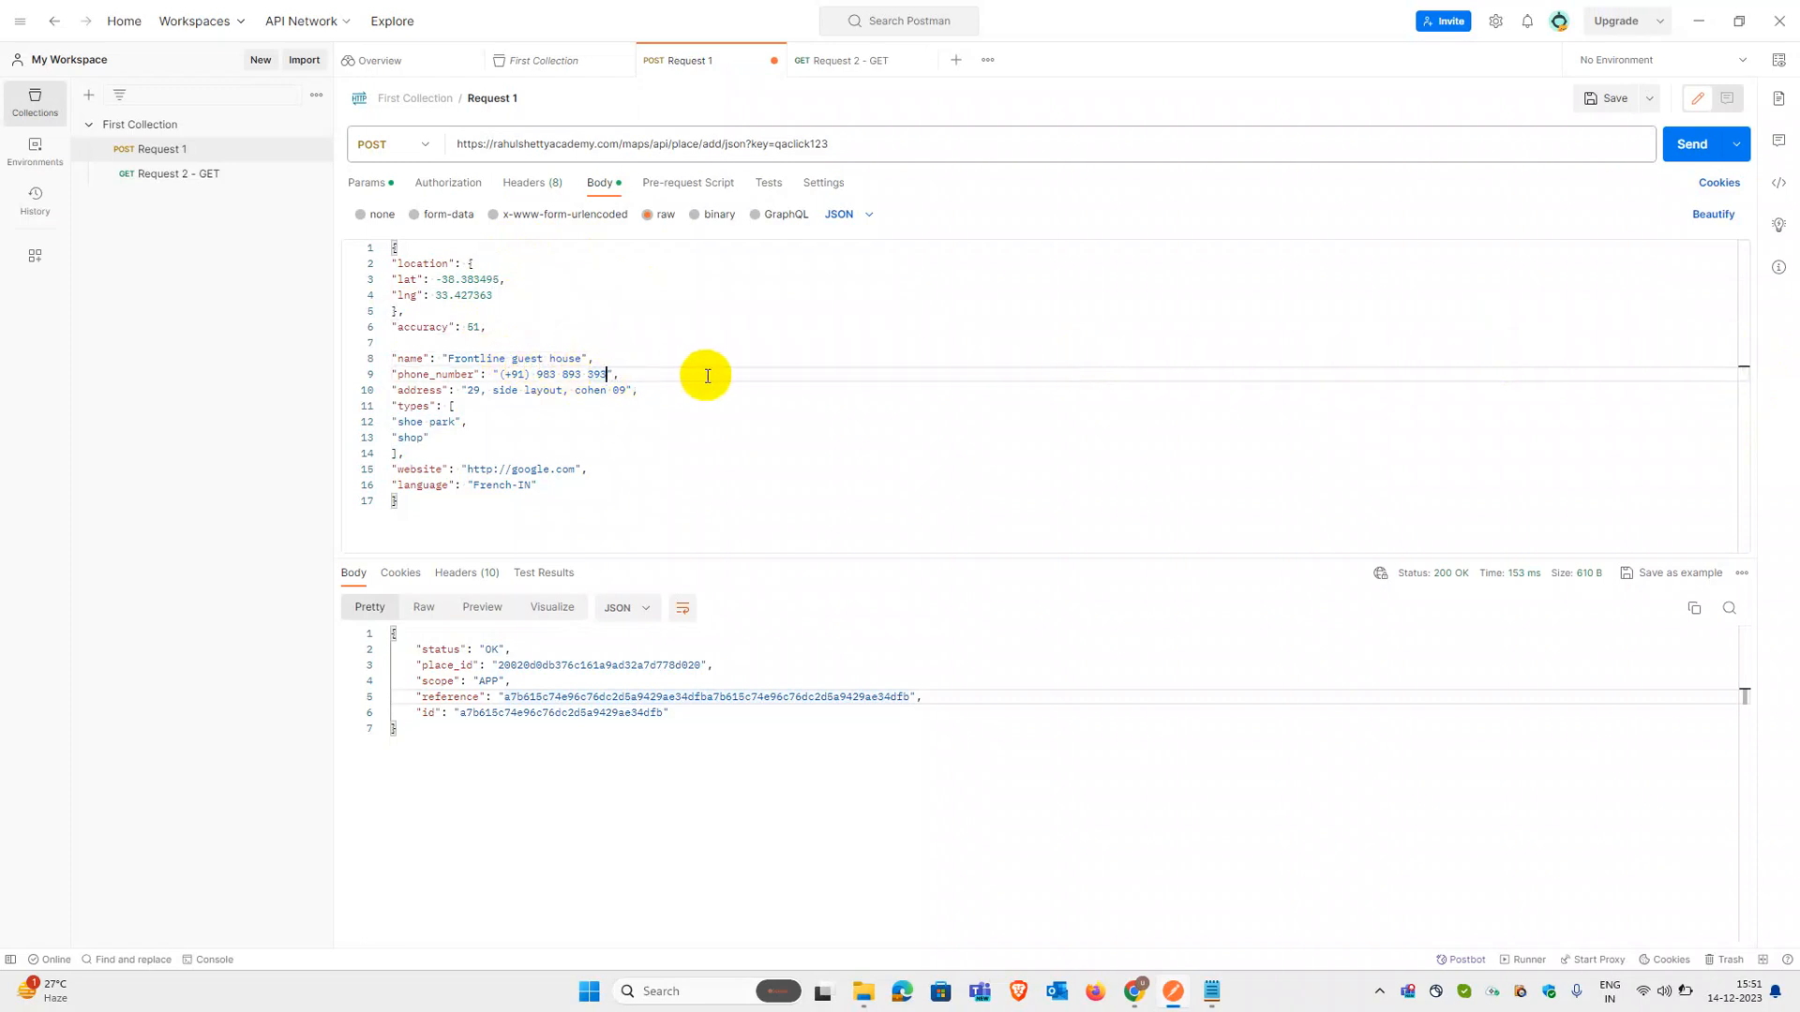
click(626, 390)
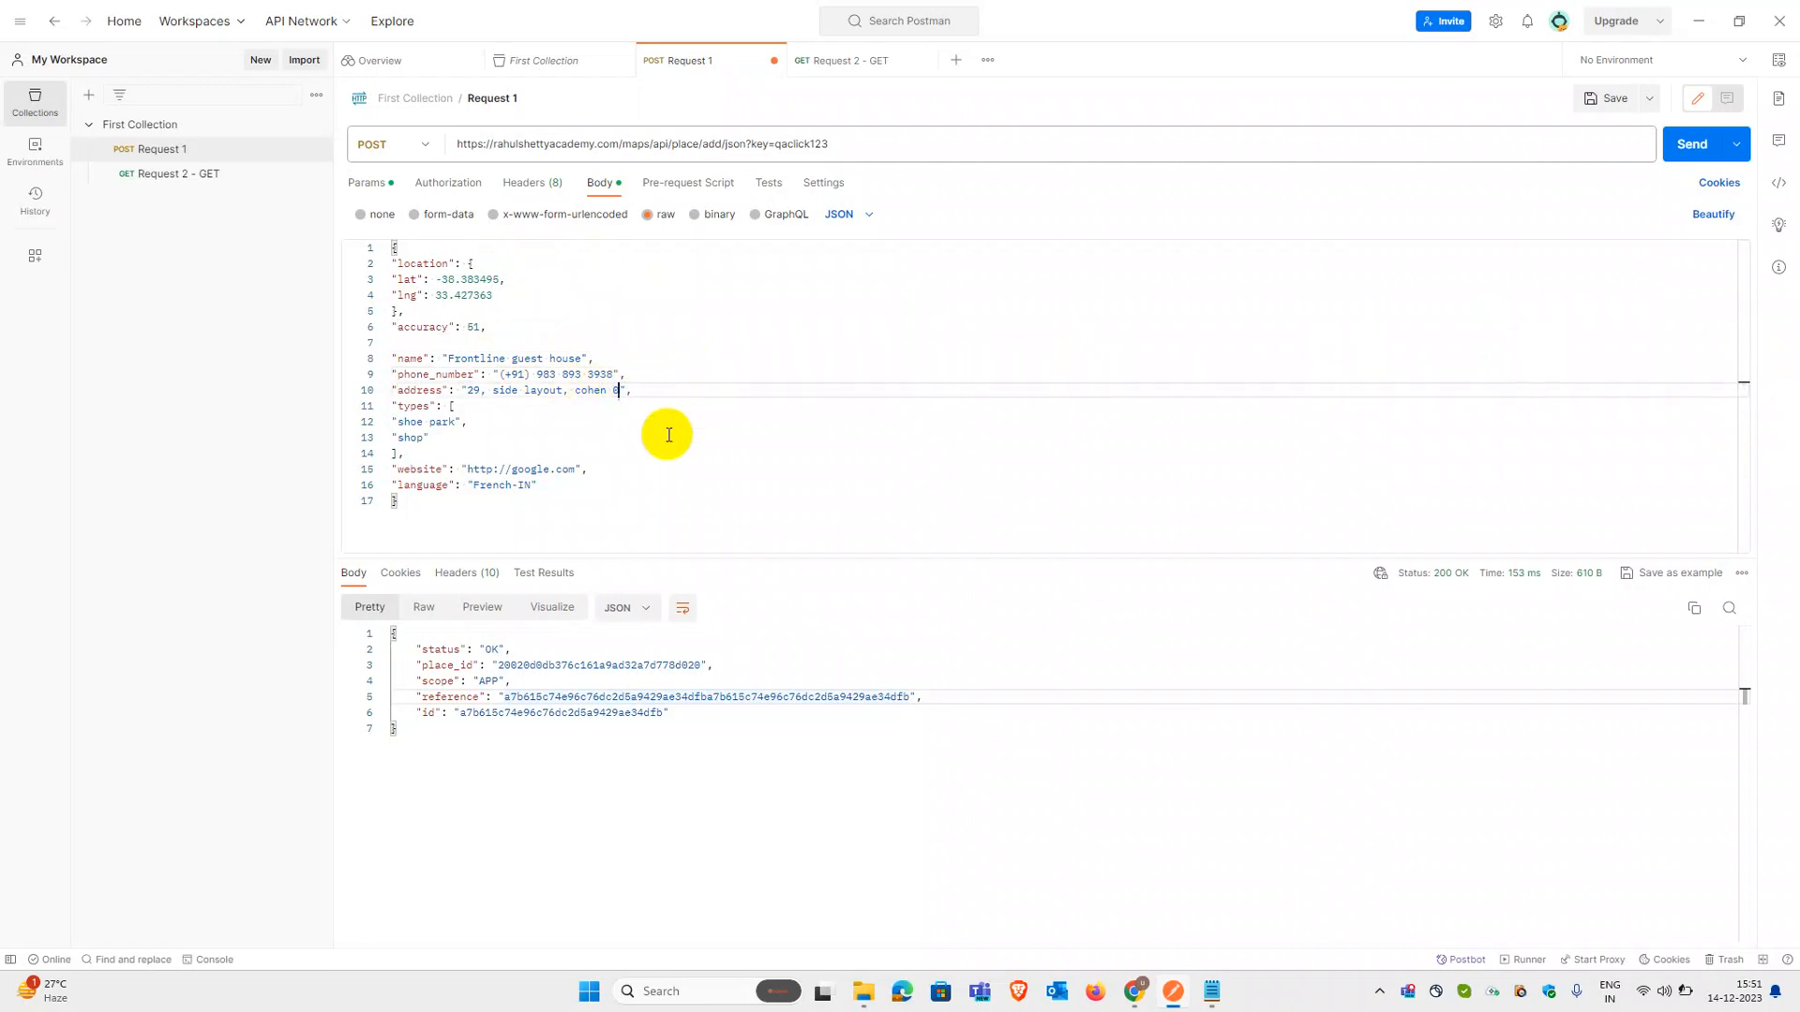
Step: Add "pan shop" as a third entry of the types array in Request 1's body
click(453, 435)
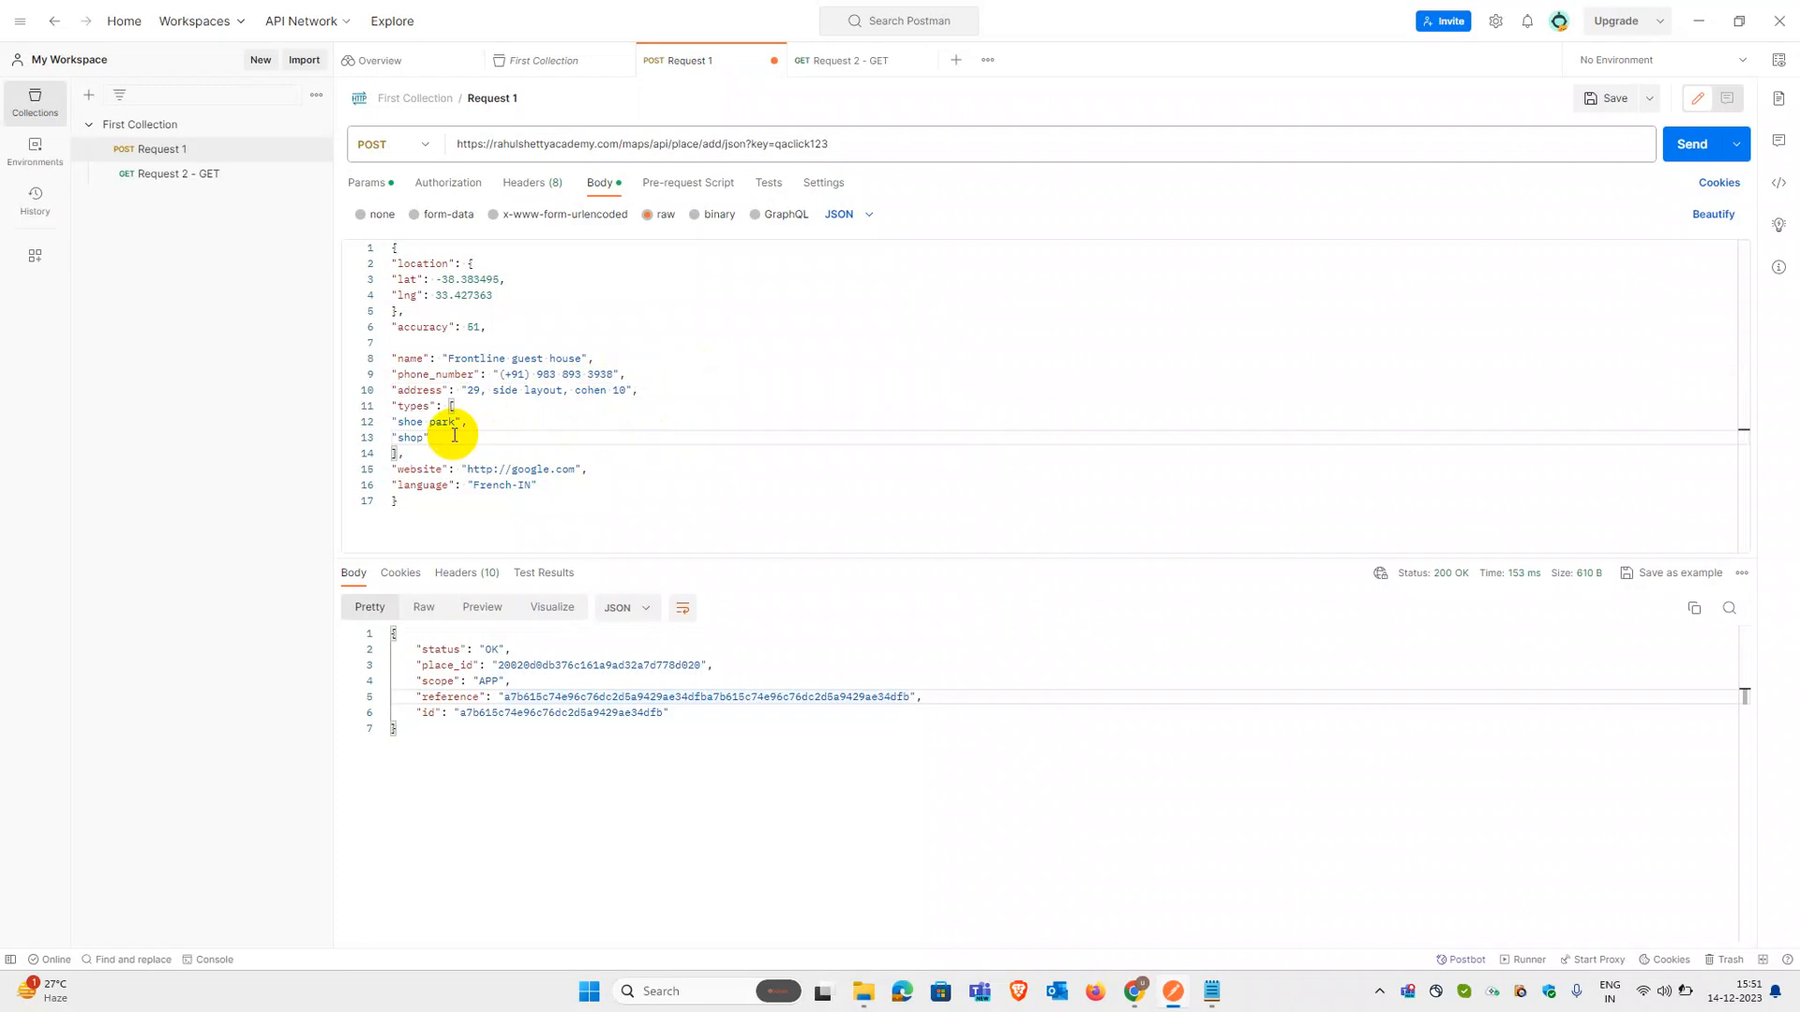
key(Return)
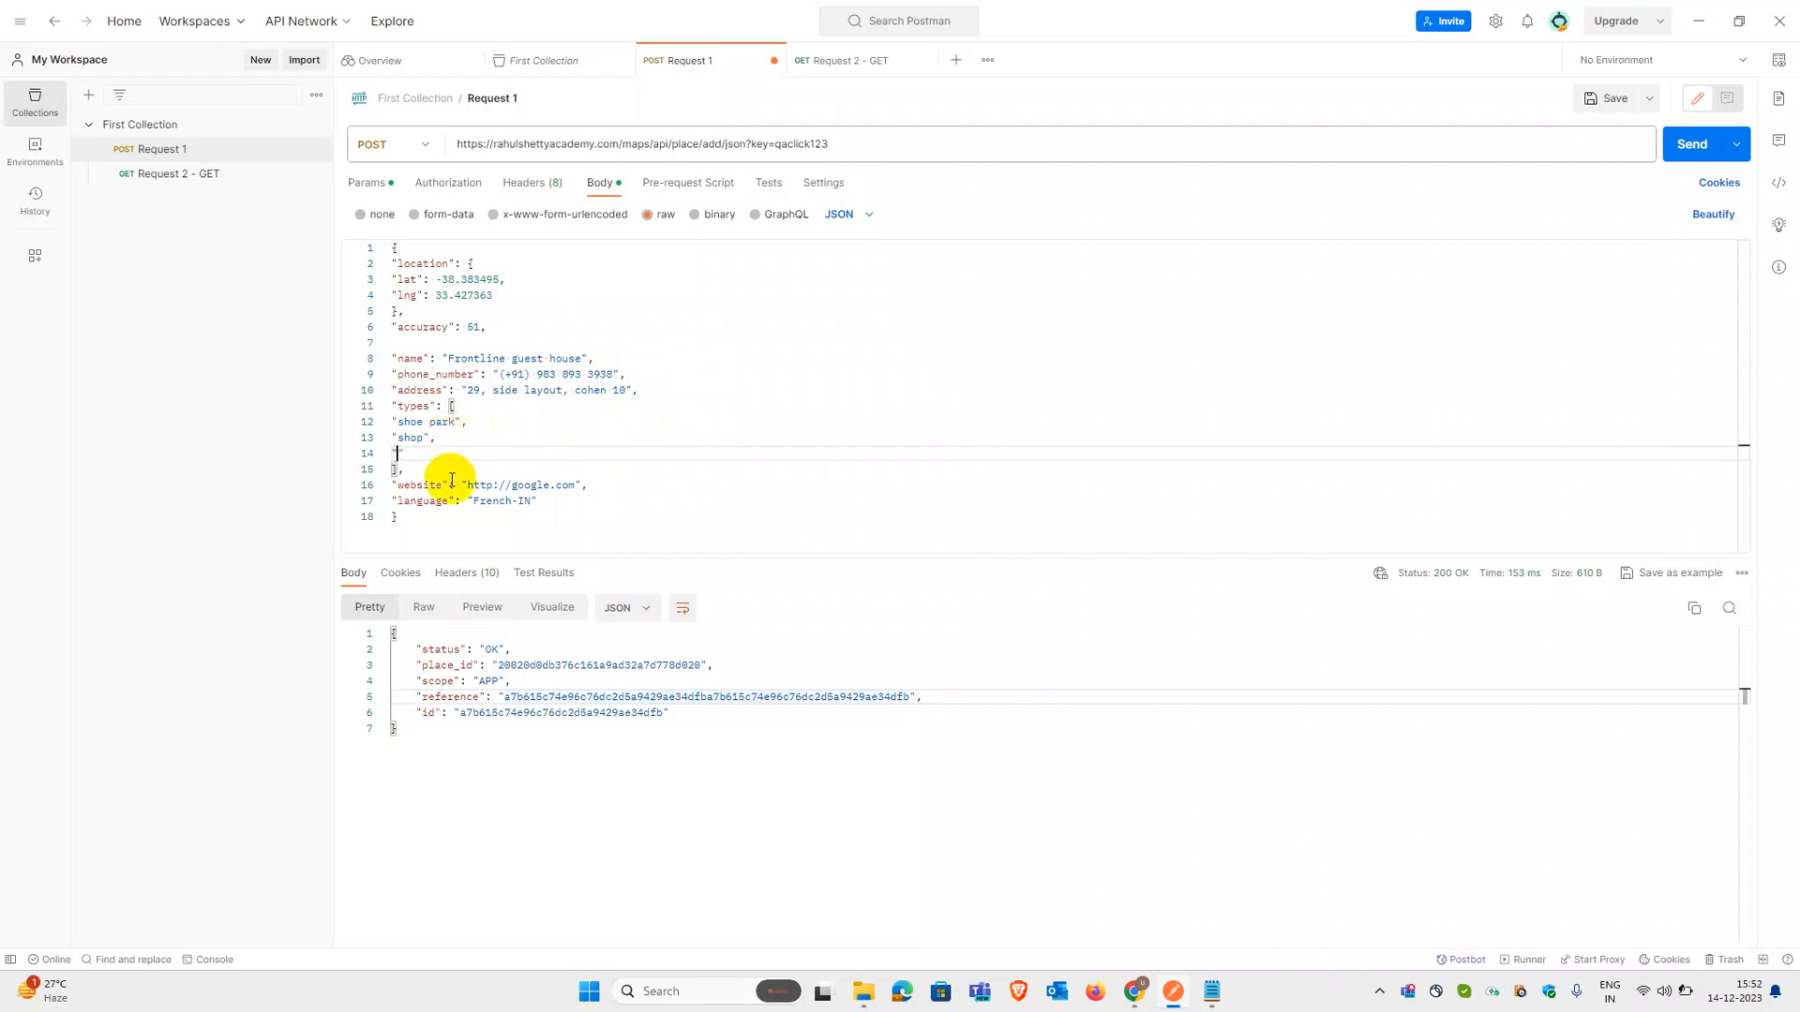
text("pan shop)
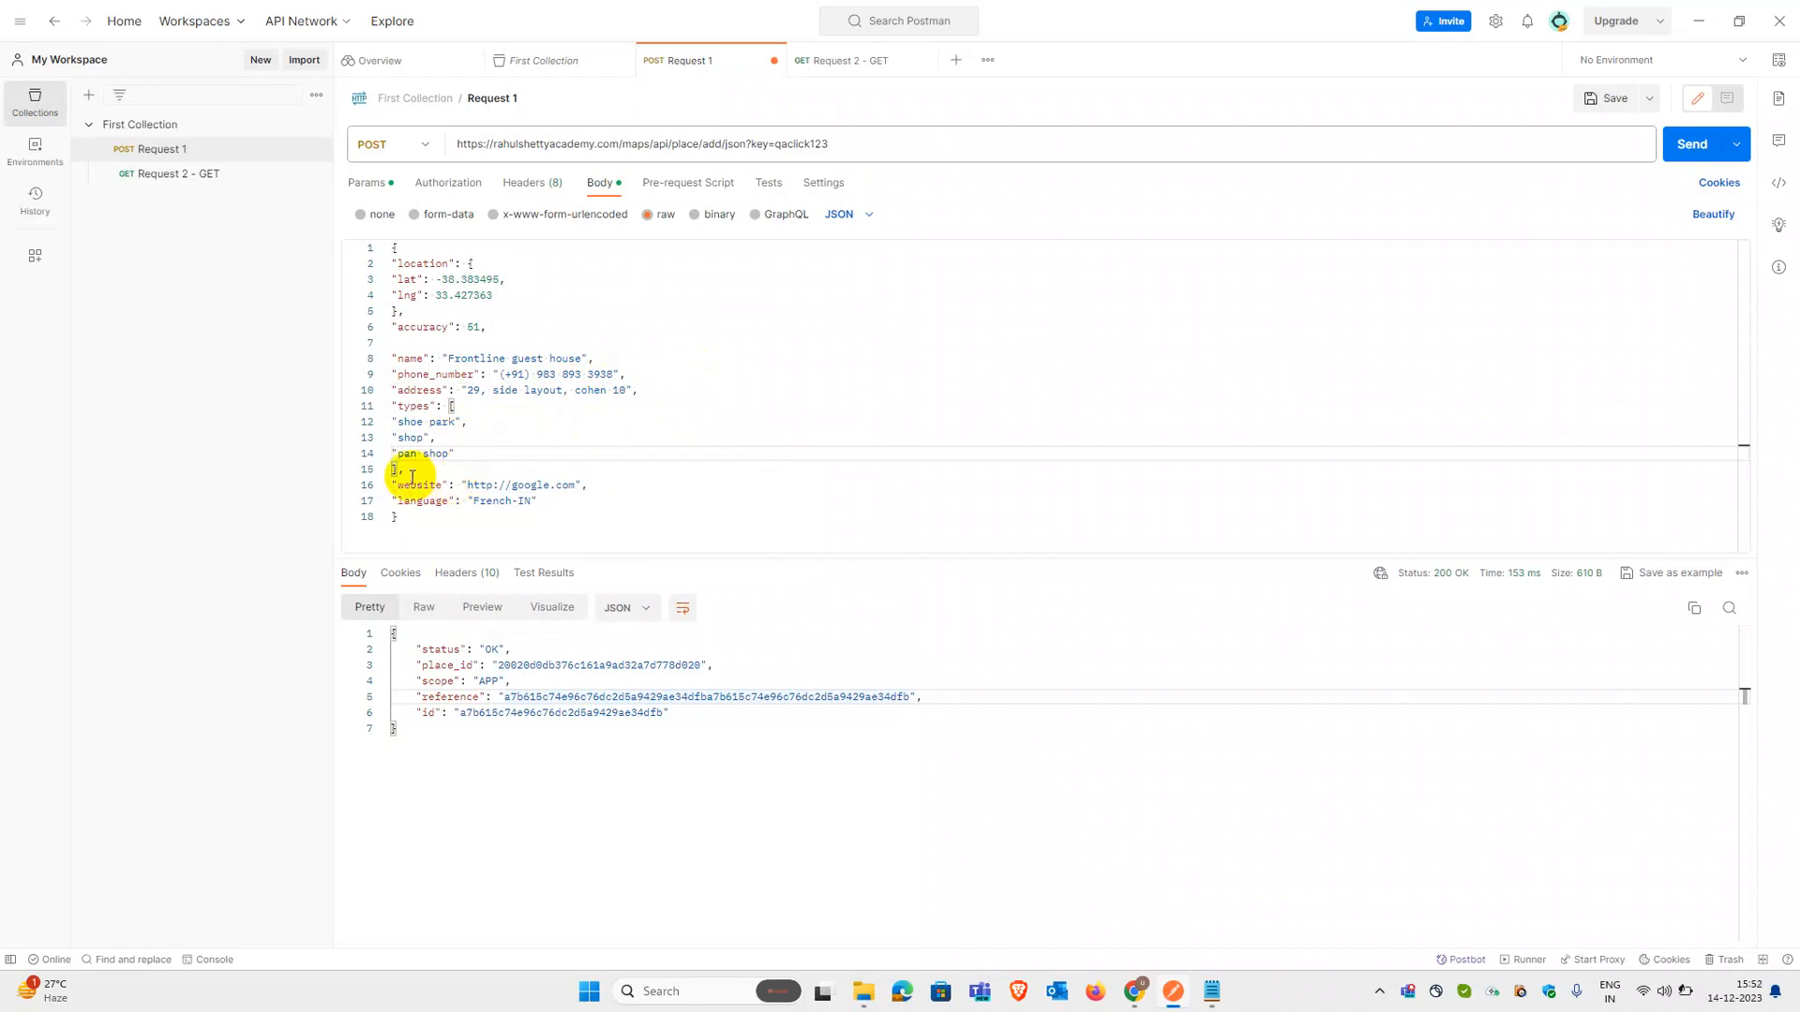
click(466, 498)
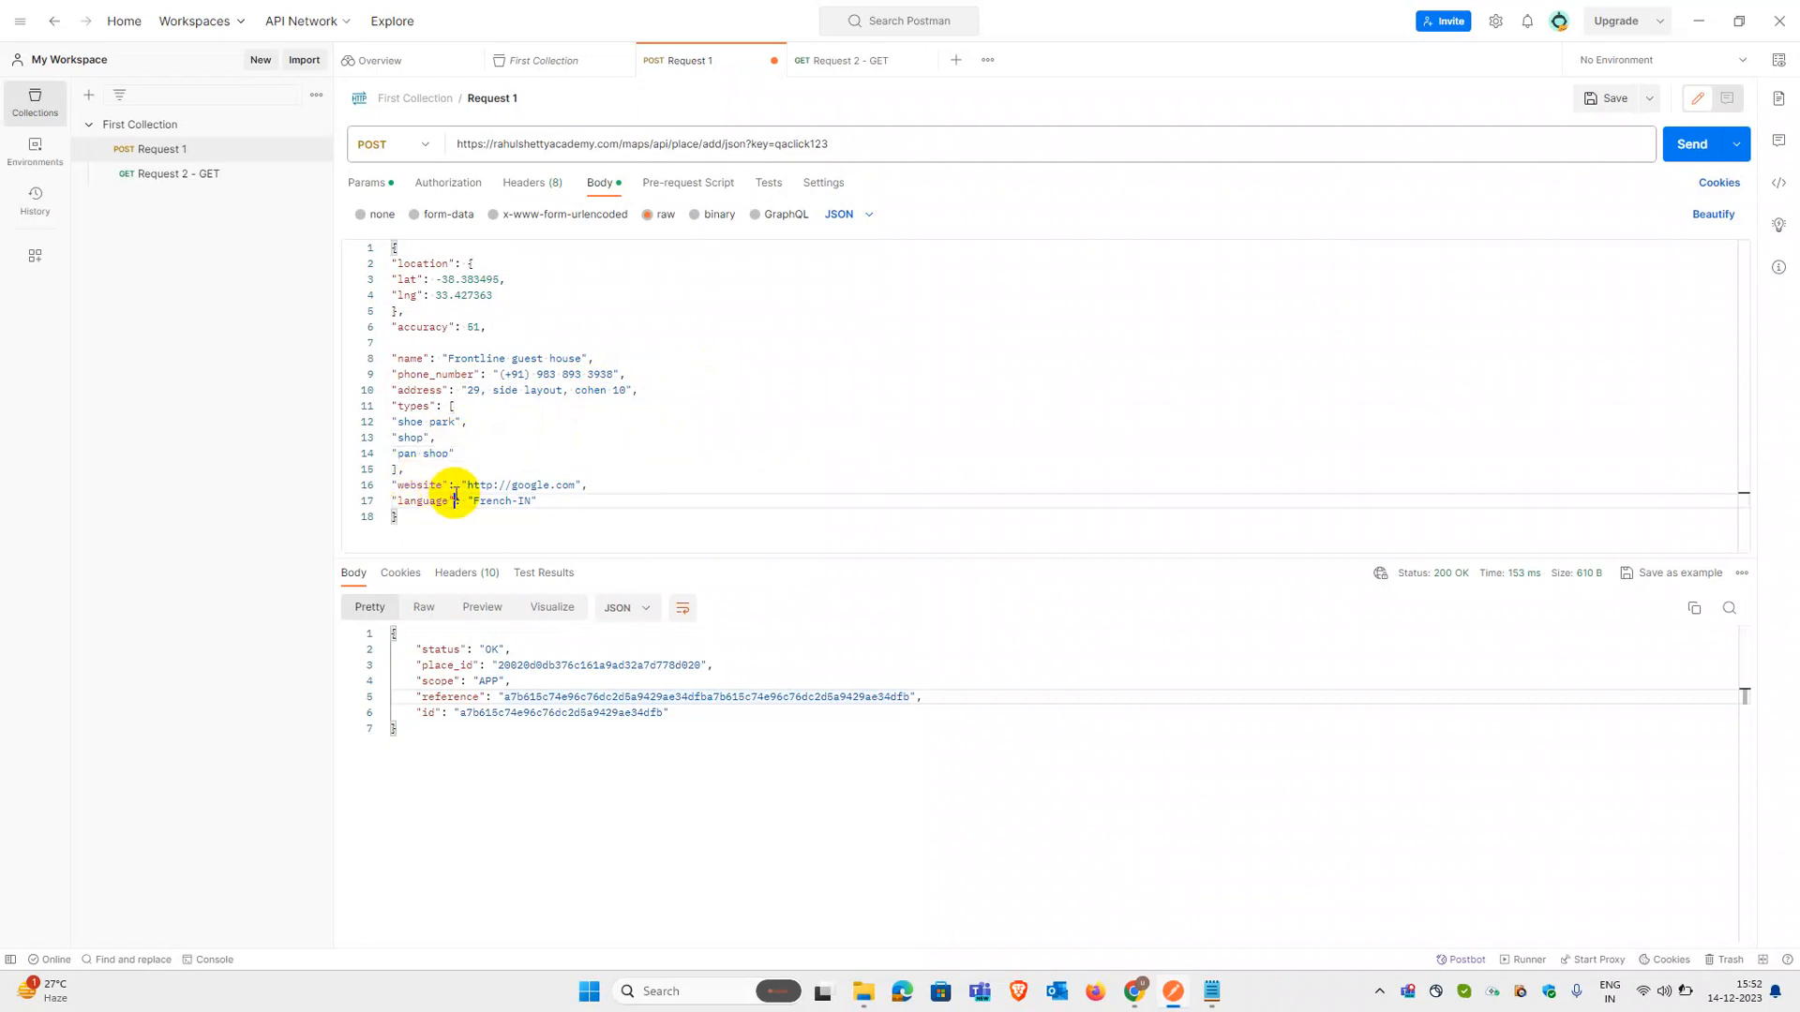
double_click(504, 501)
text(ENglis)
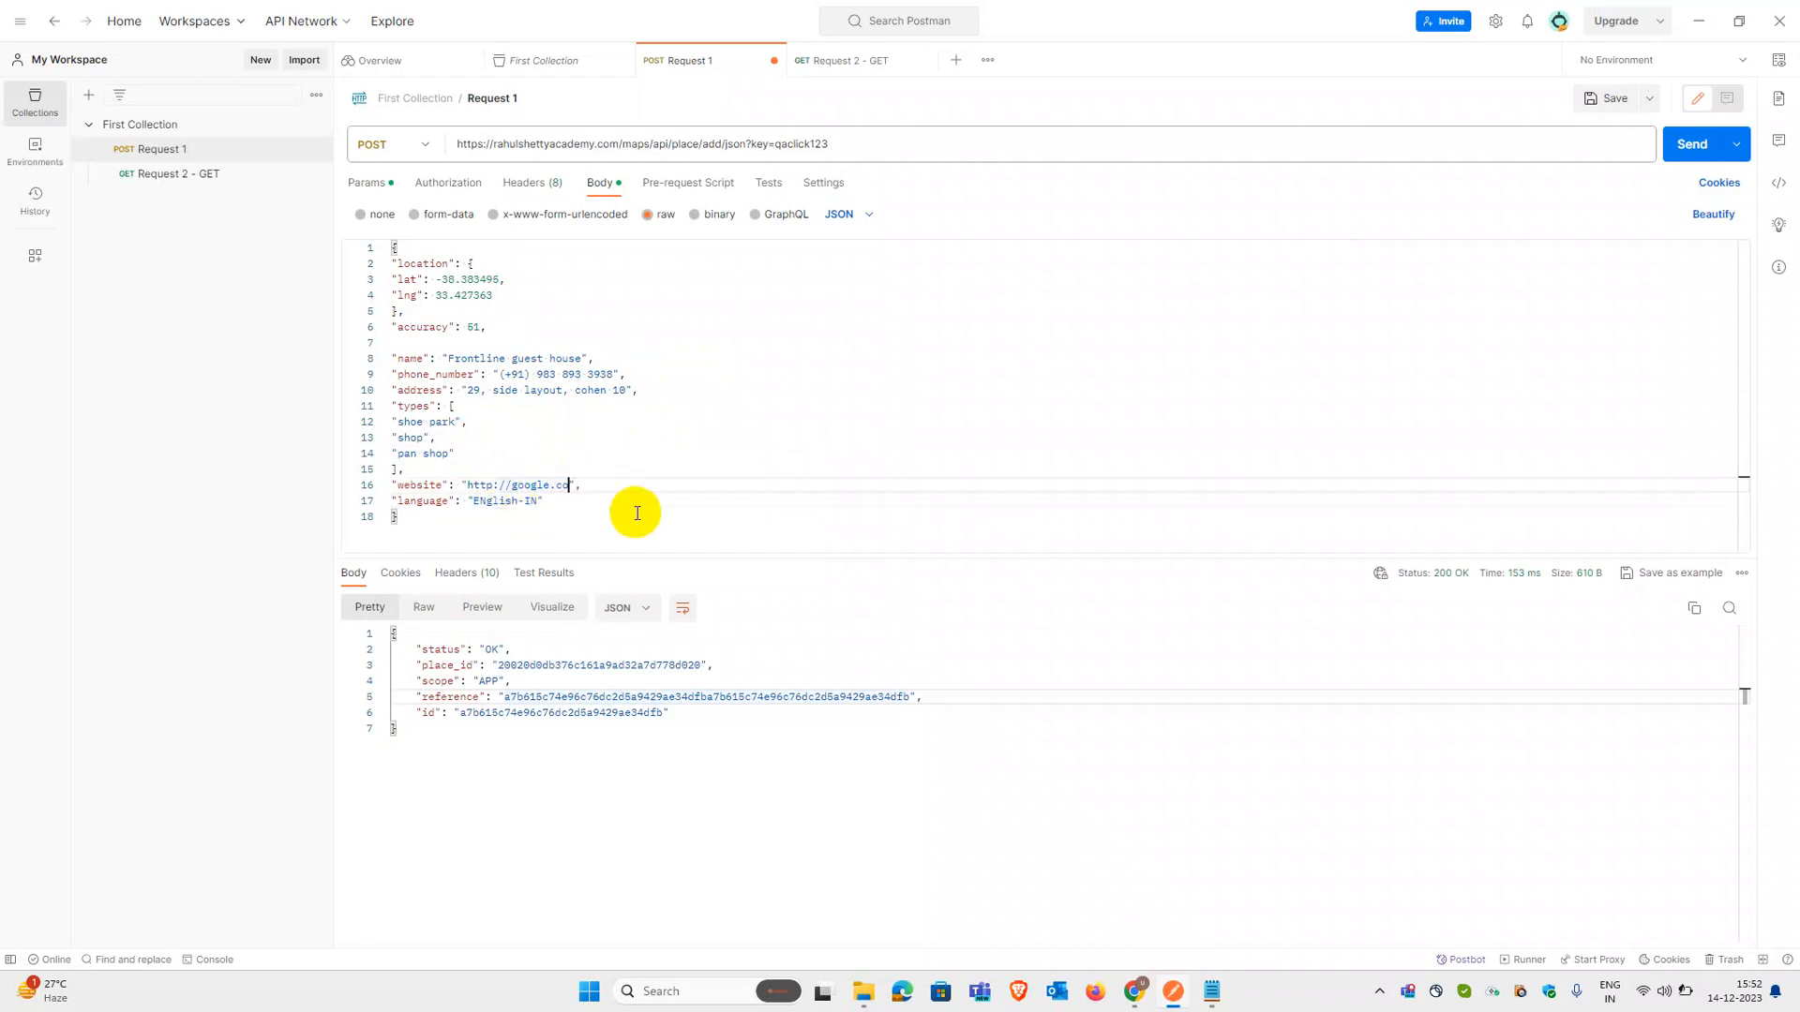
click(690, 451)
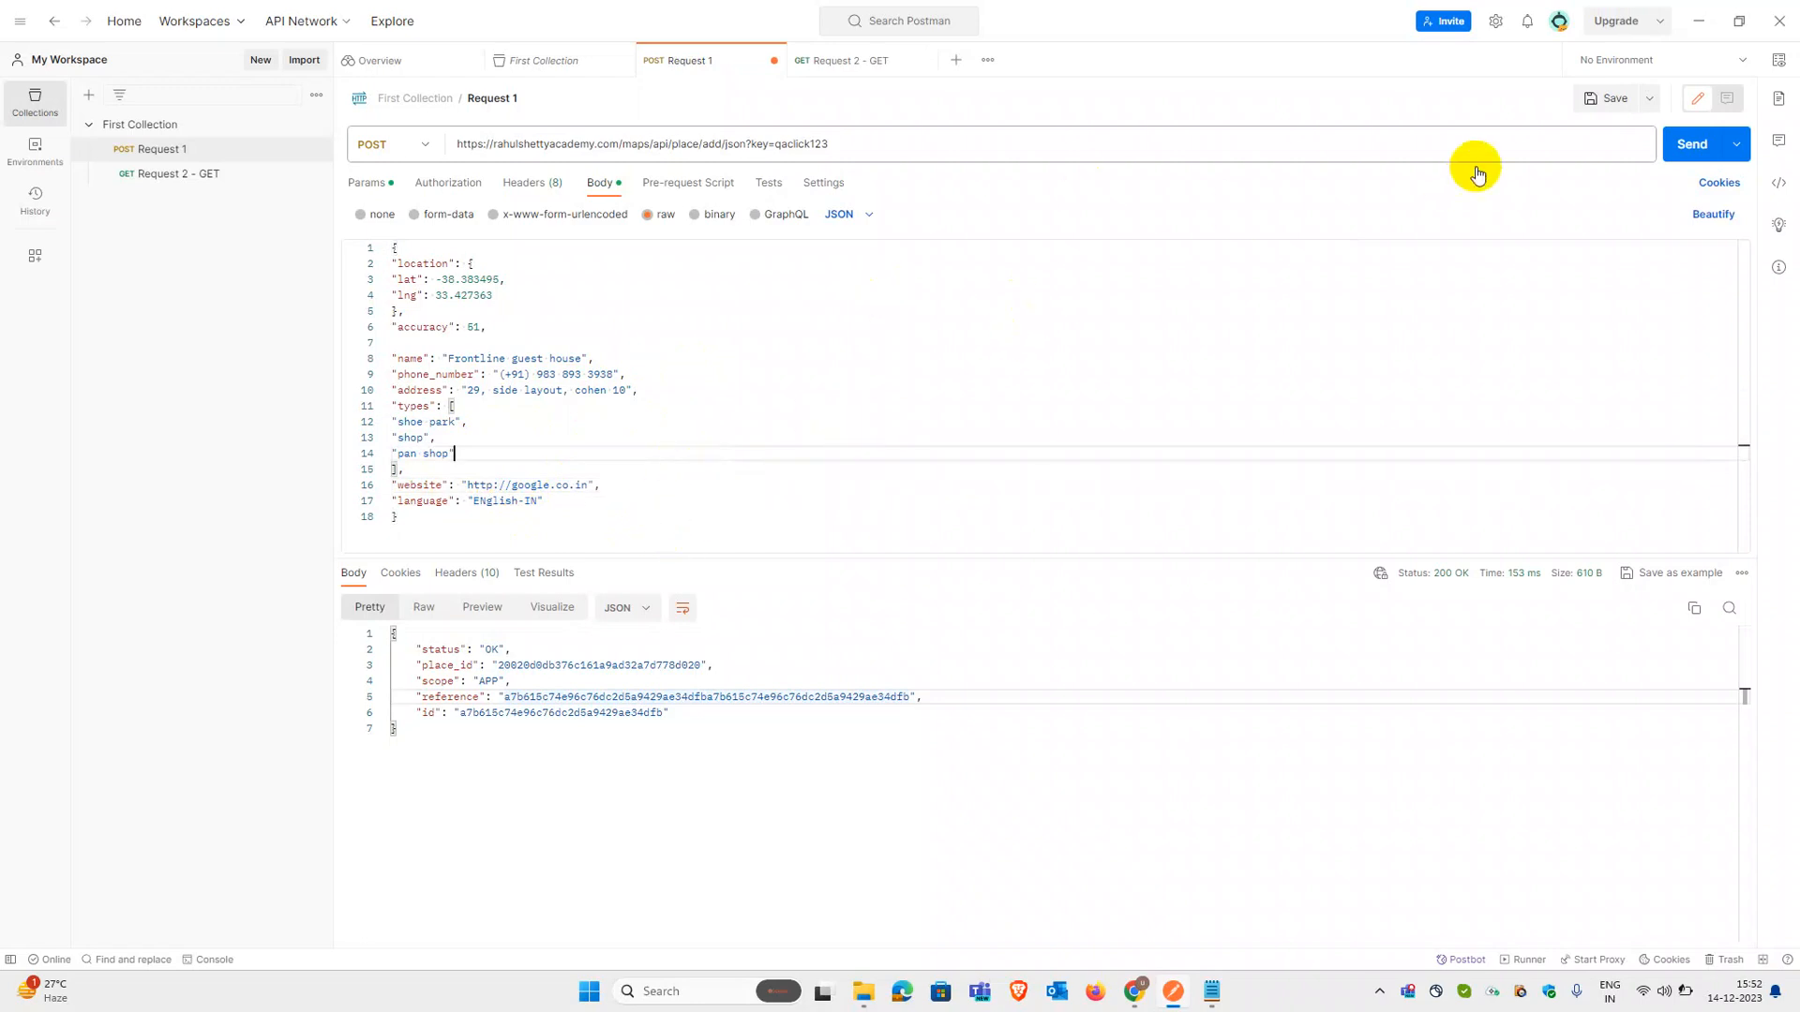
Step: Save Request 1 and rename it "Request 1 - POST" in First Collection
click(1610, 104)
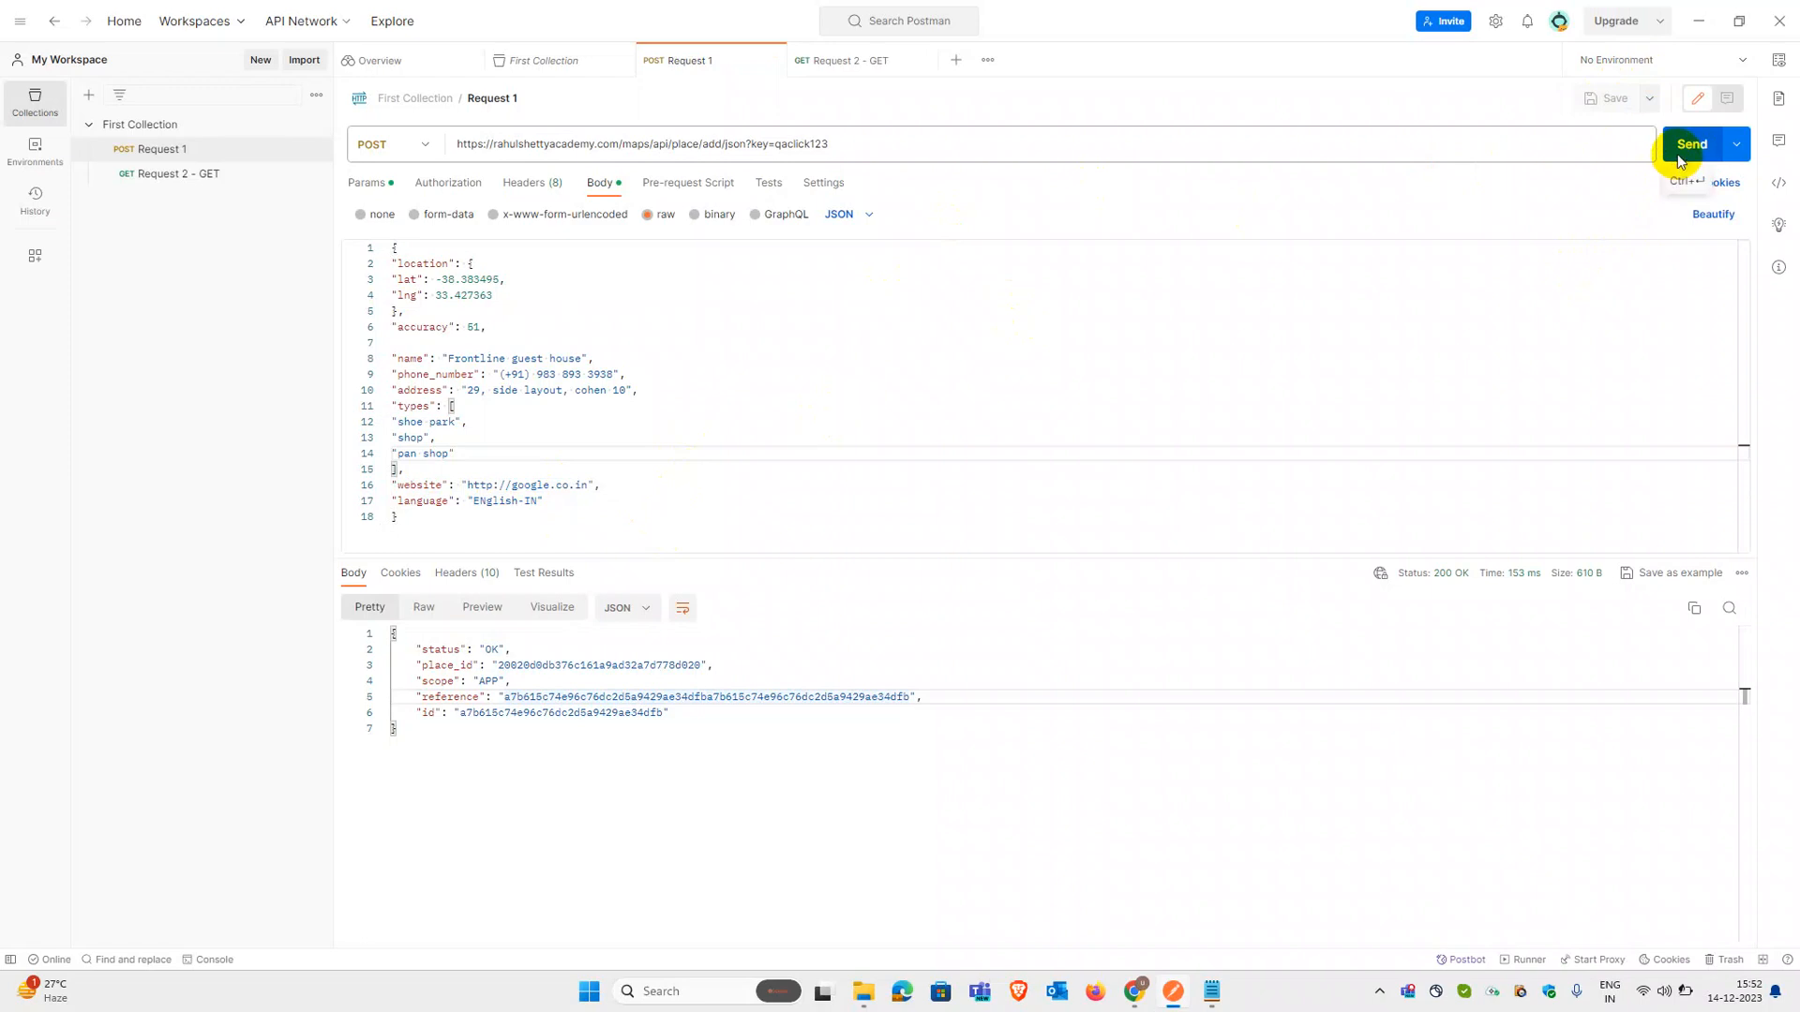
click(315, 149)
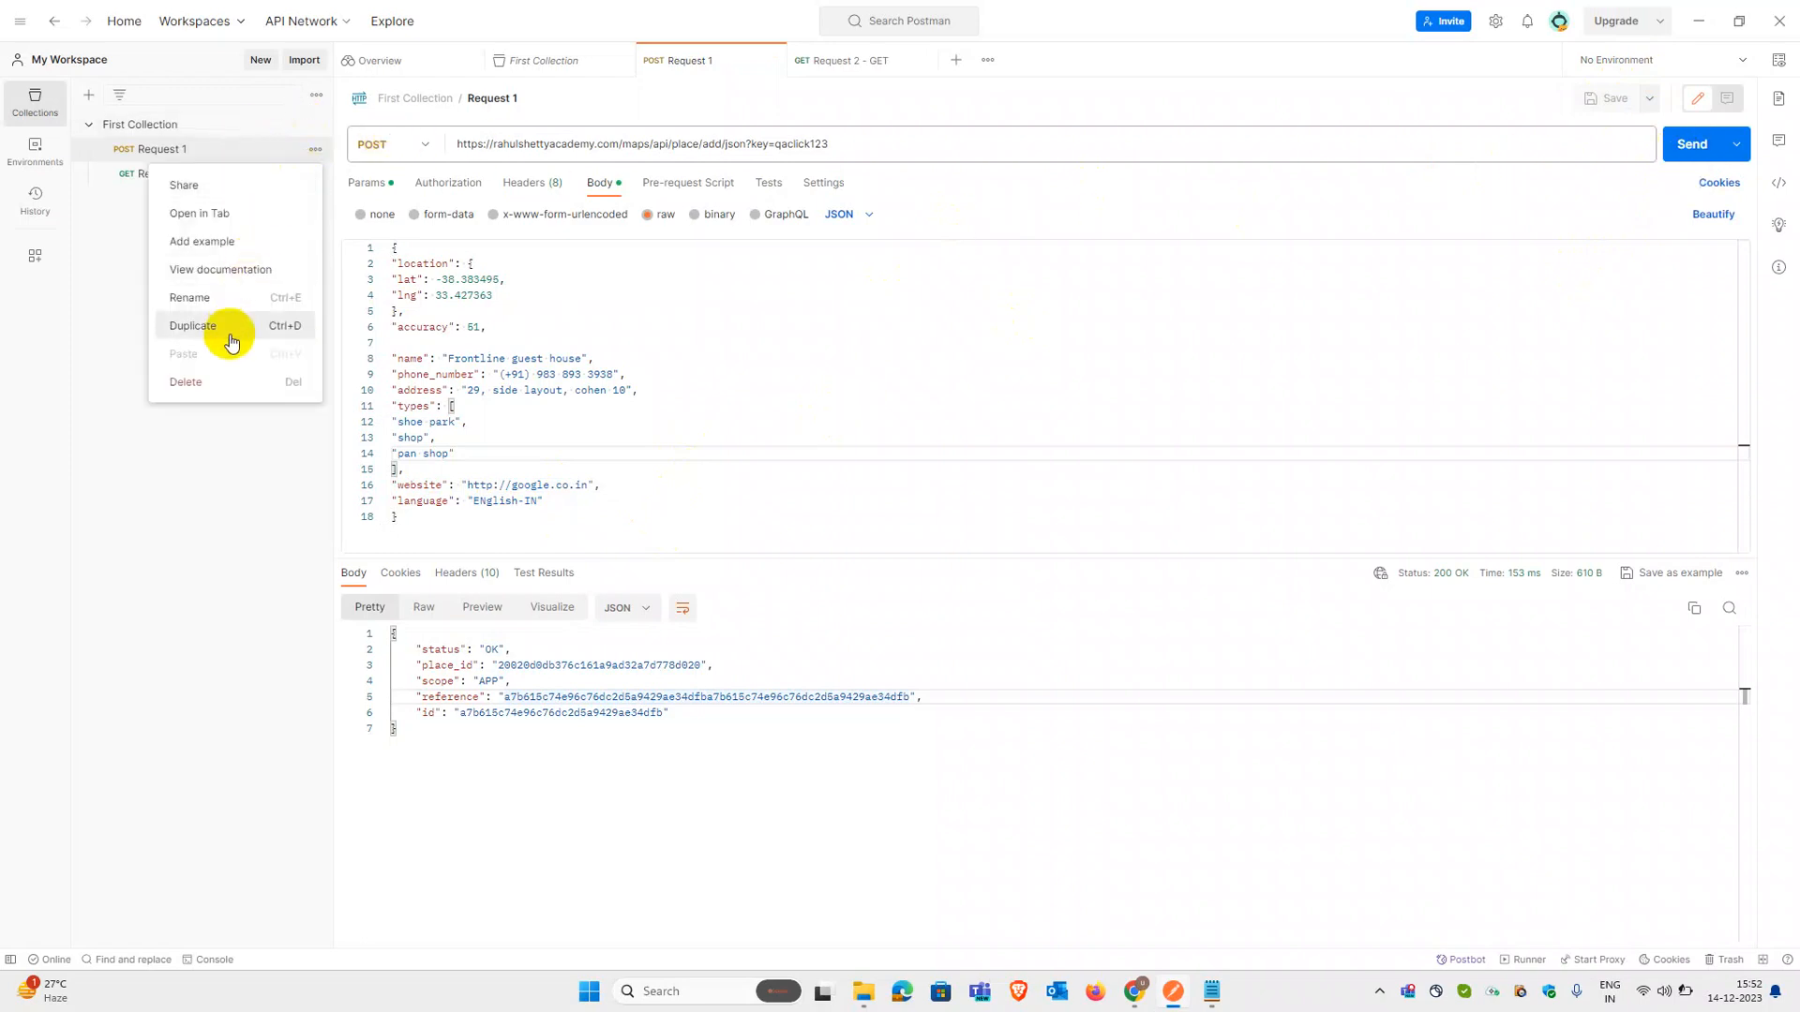
click(231, 300)
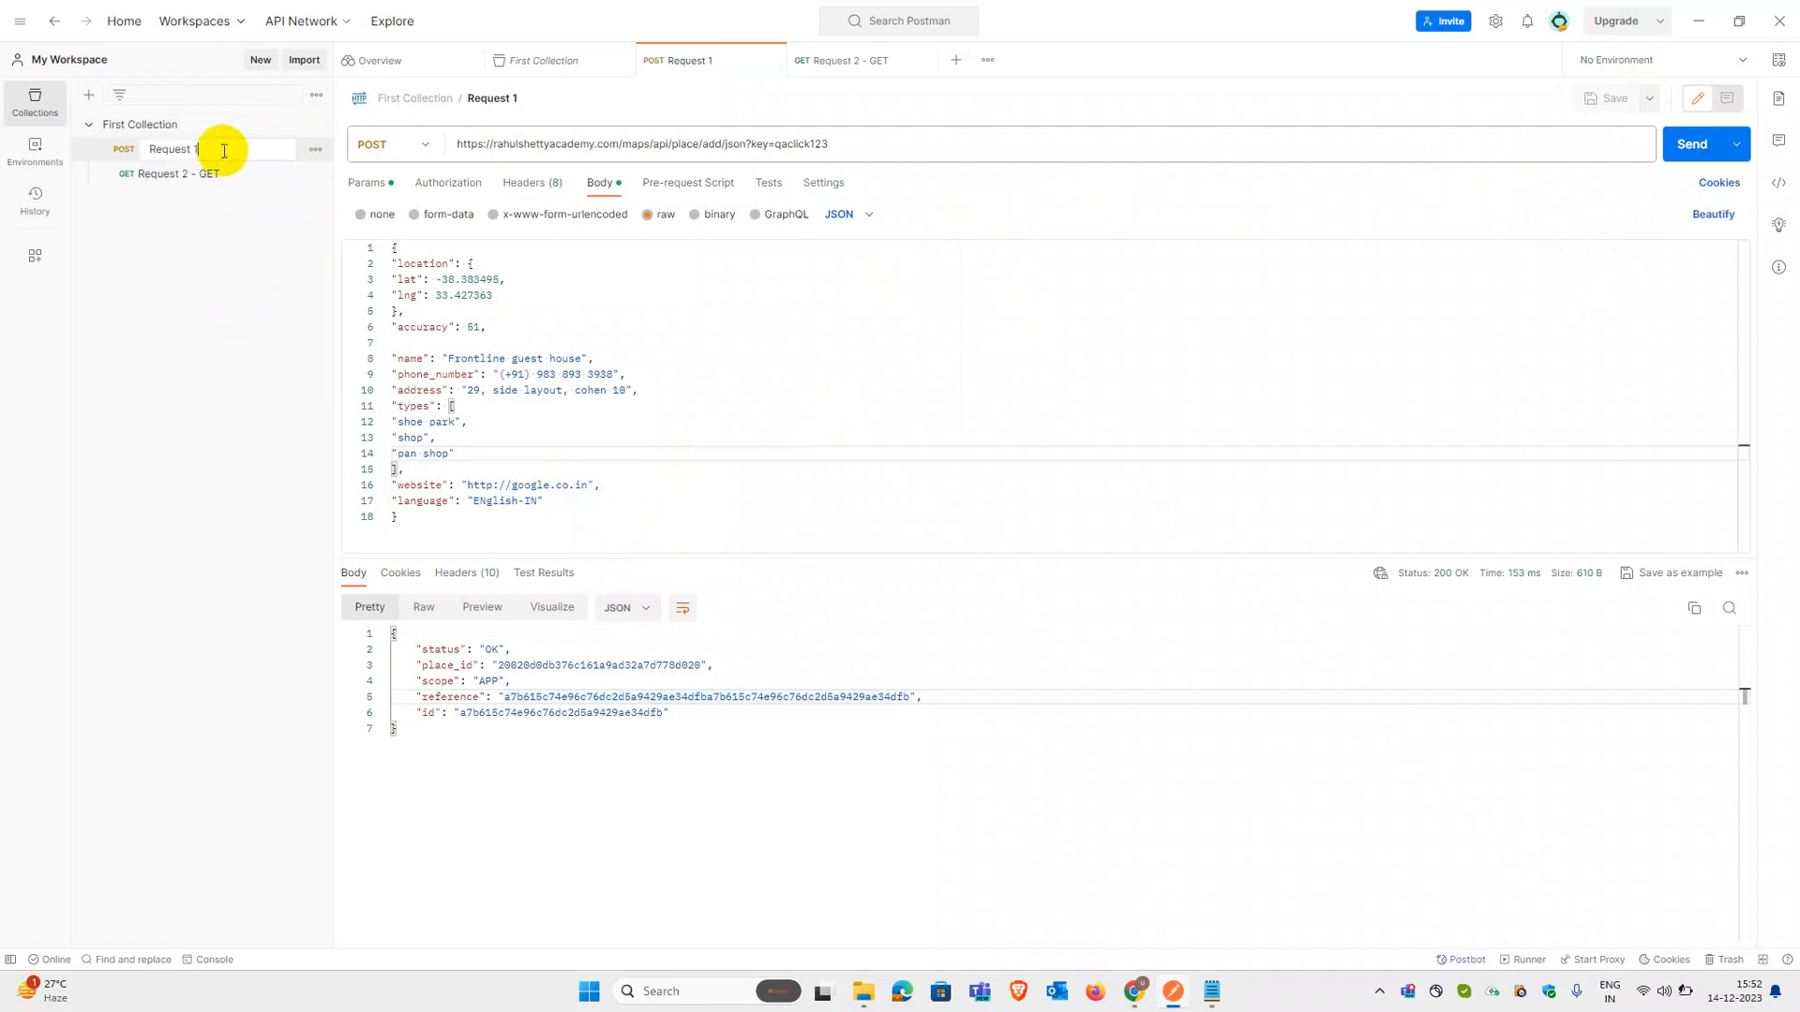
text(- POST)
key(Return)
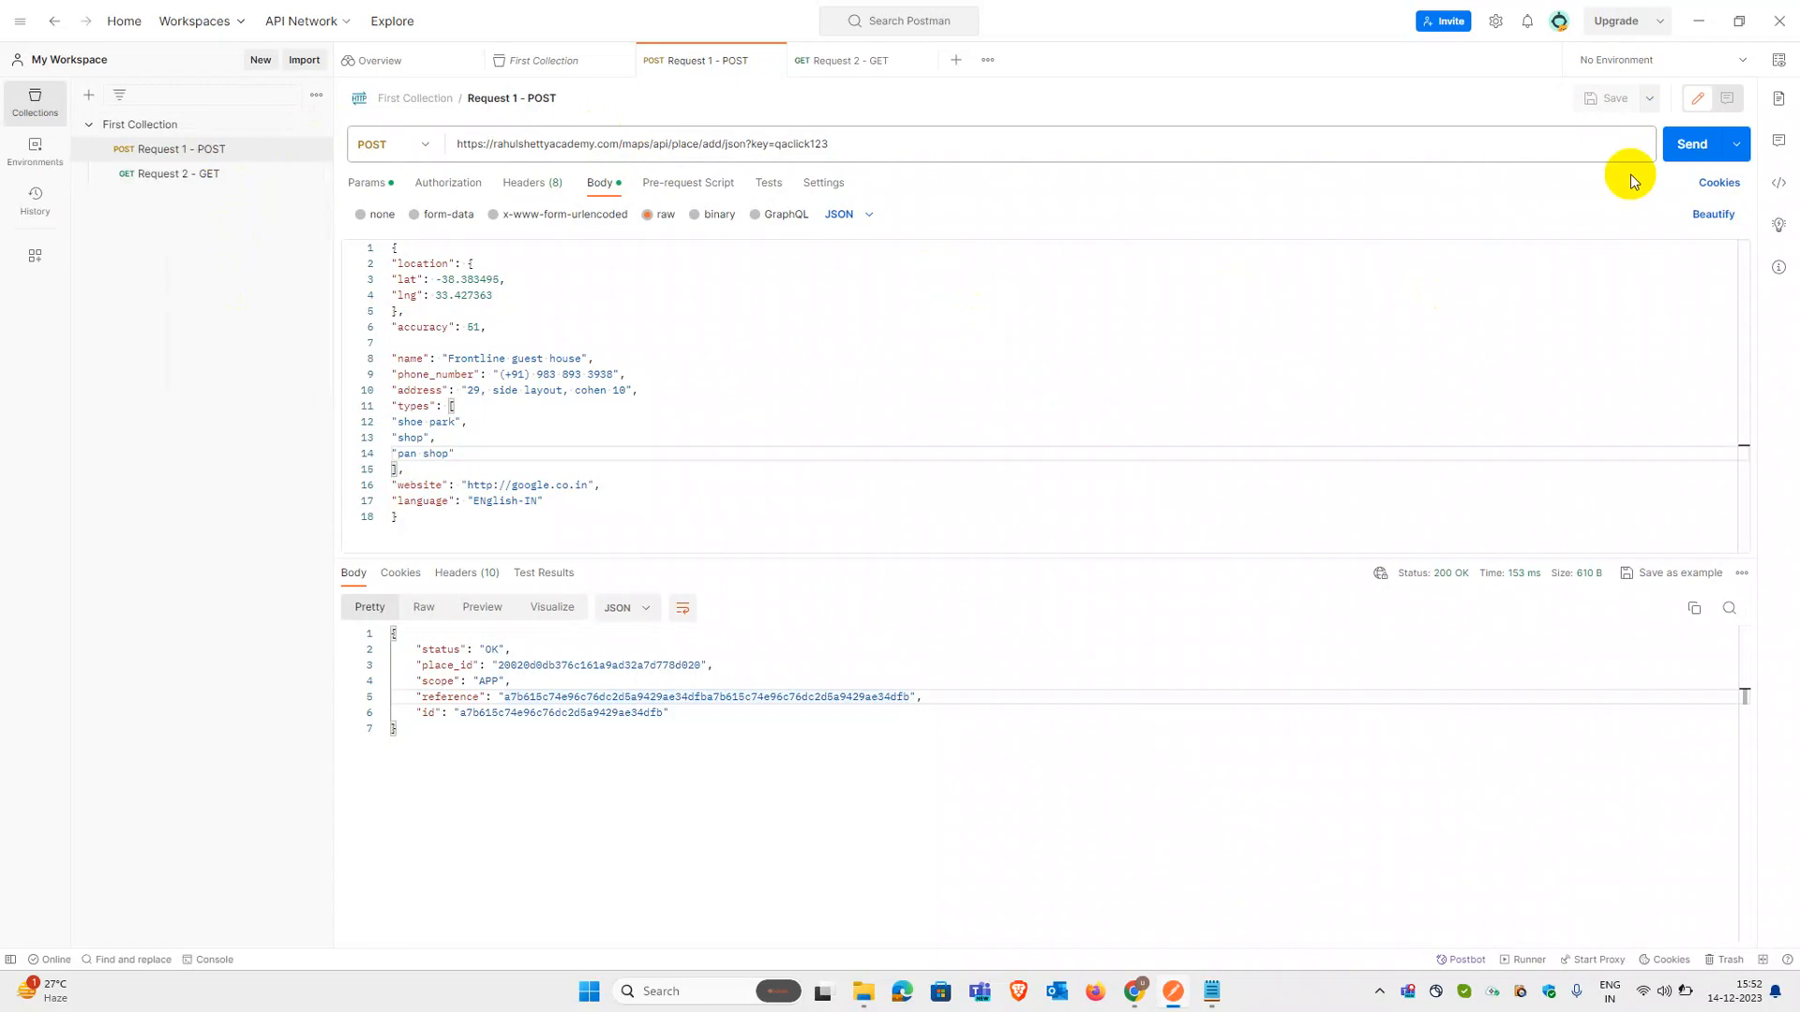
Step: Send Request 1 - POST and copy its whole response JSON into the Notepad notes, beneath the first Add Place response
click(1683, 147)
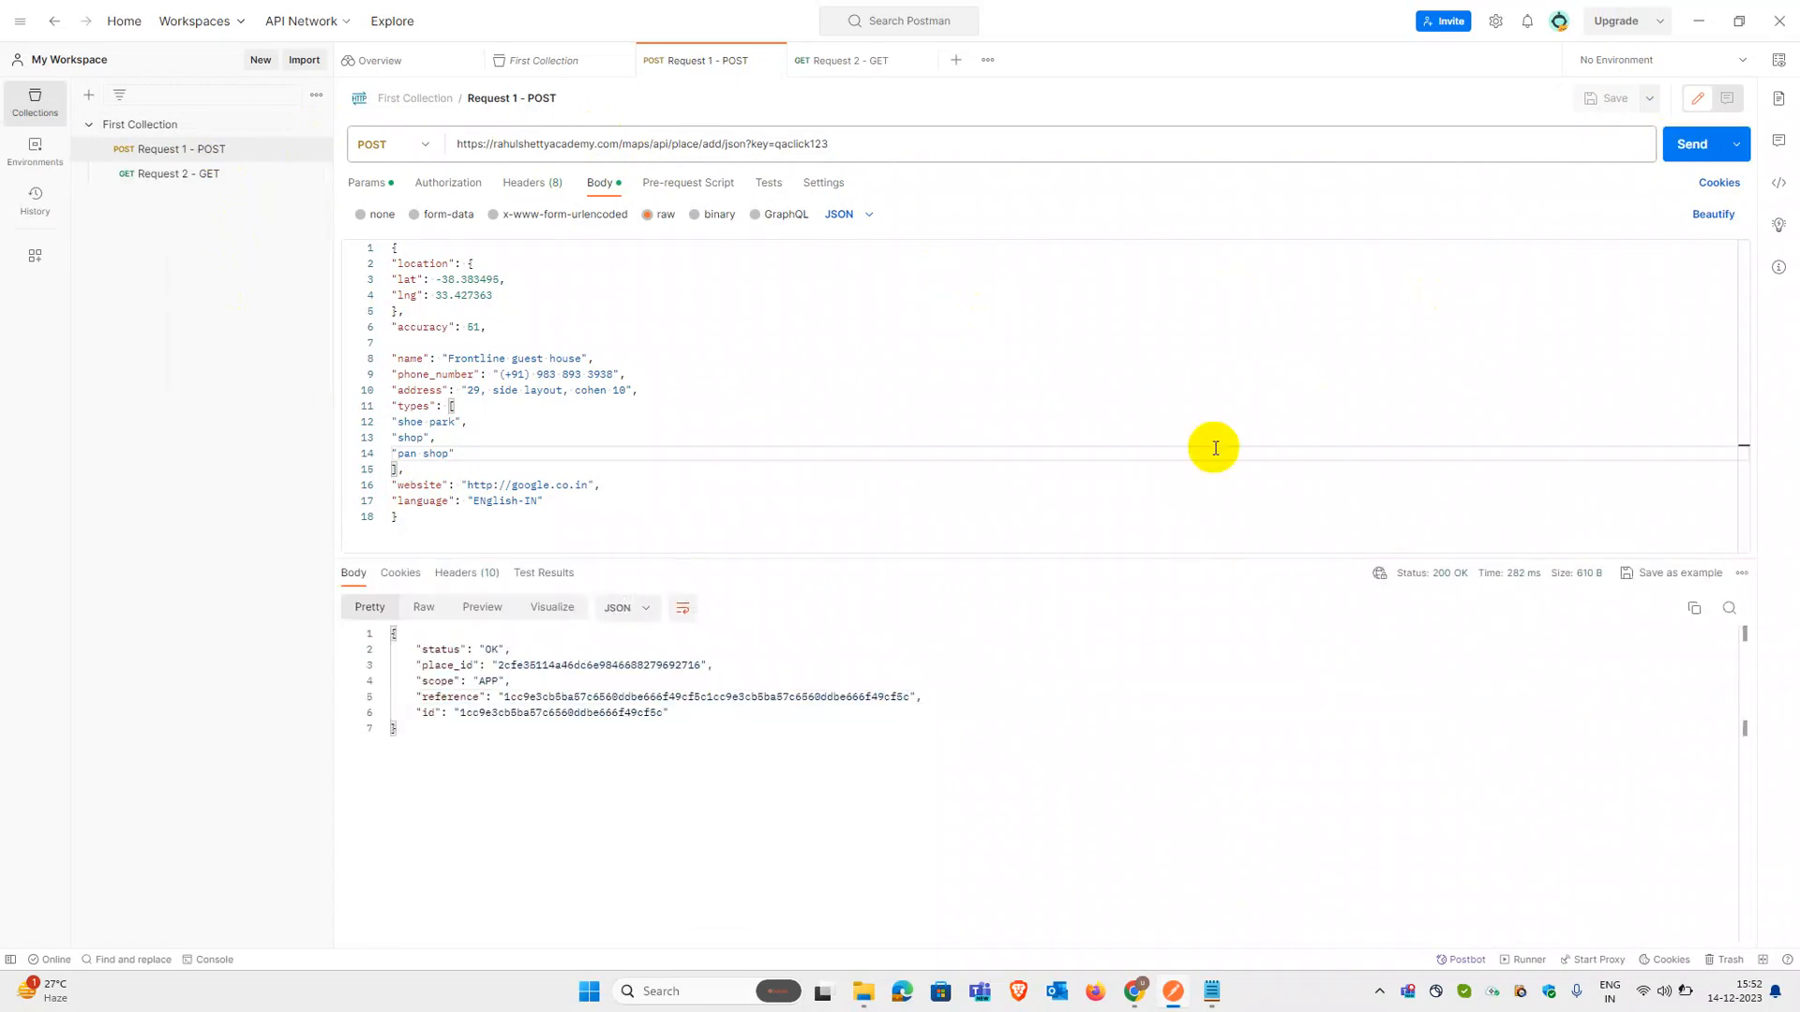
drag(482, 758, 377, 640)
key(ctrl+c)
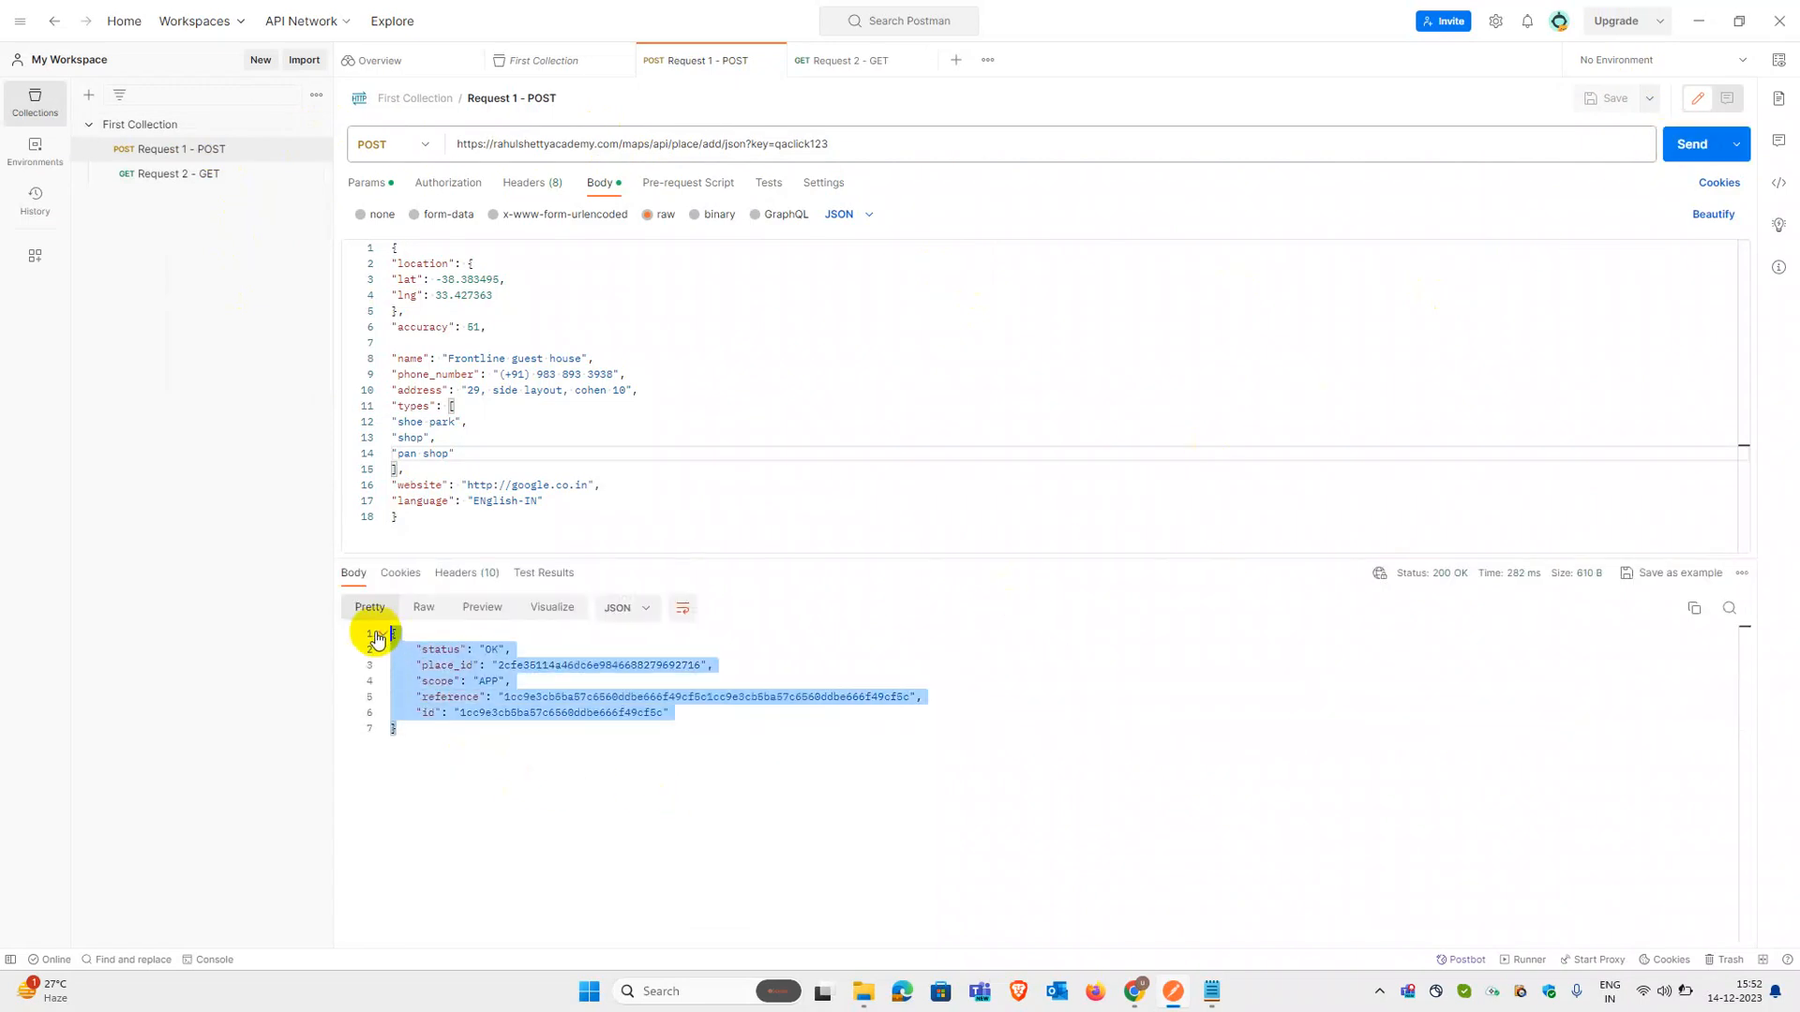
click(1211, 991)
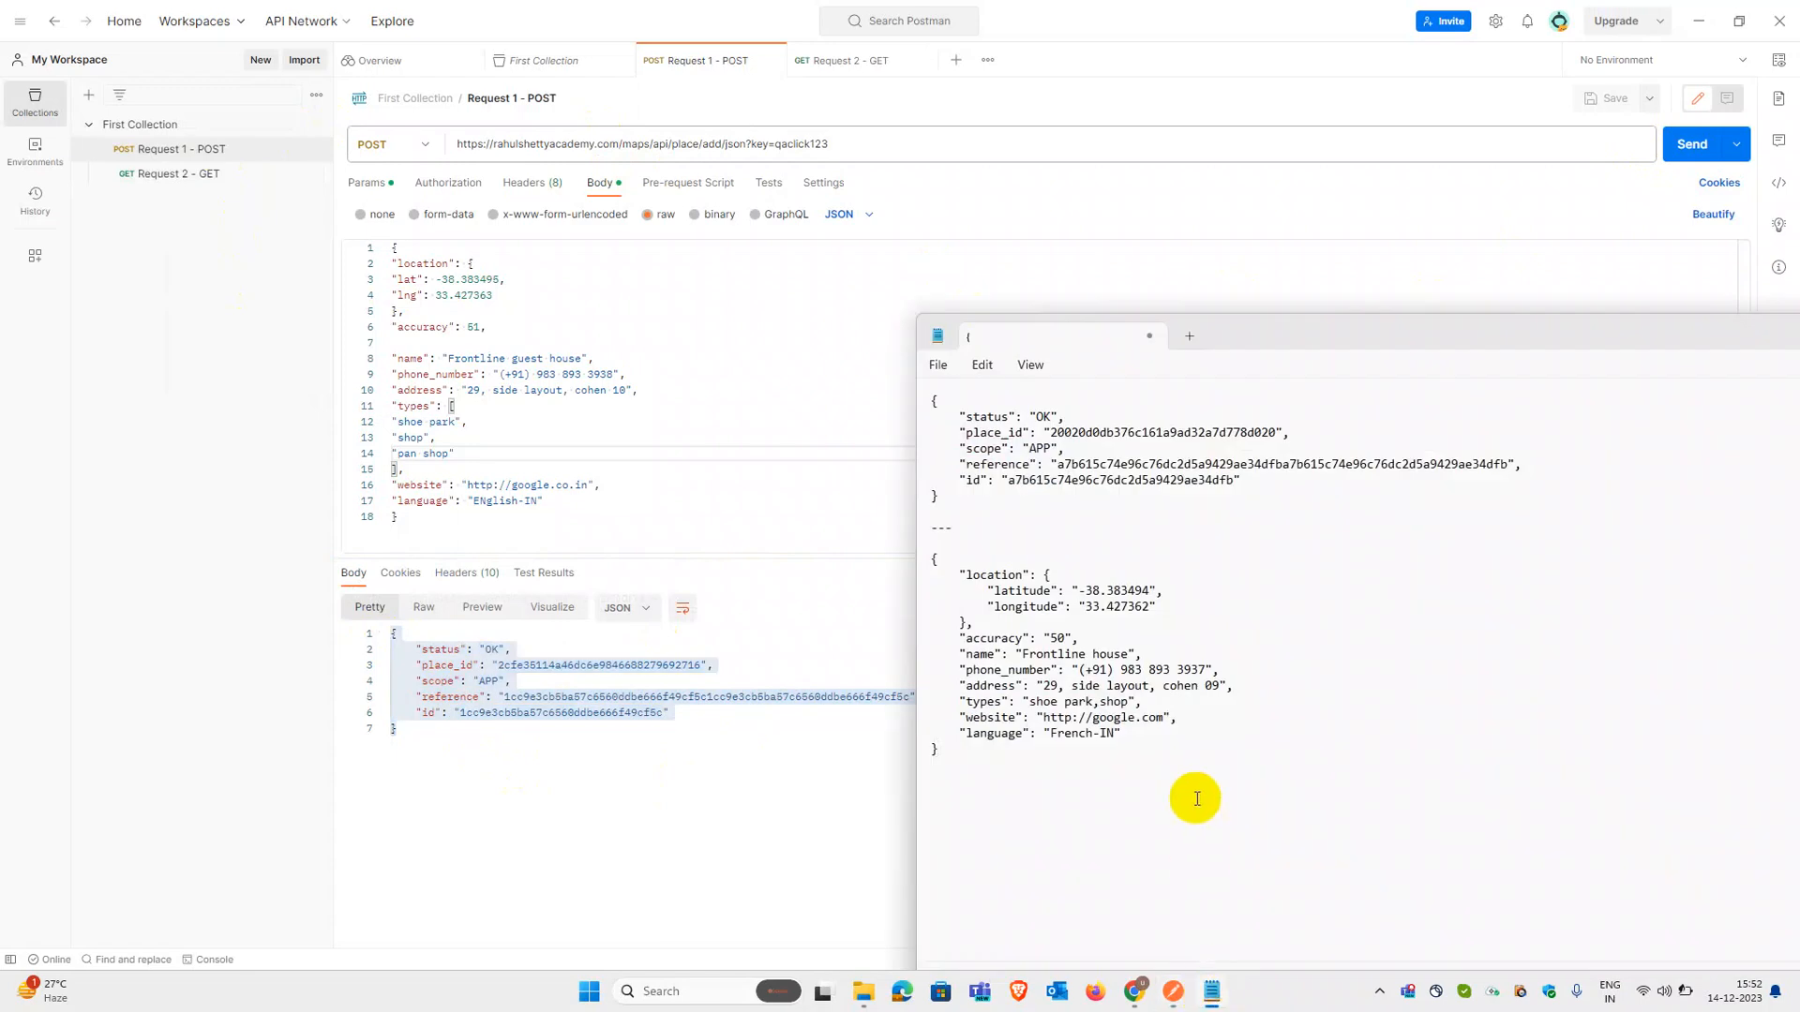
click(1083, 511)
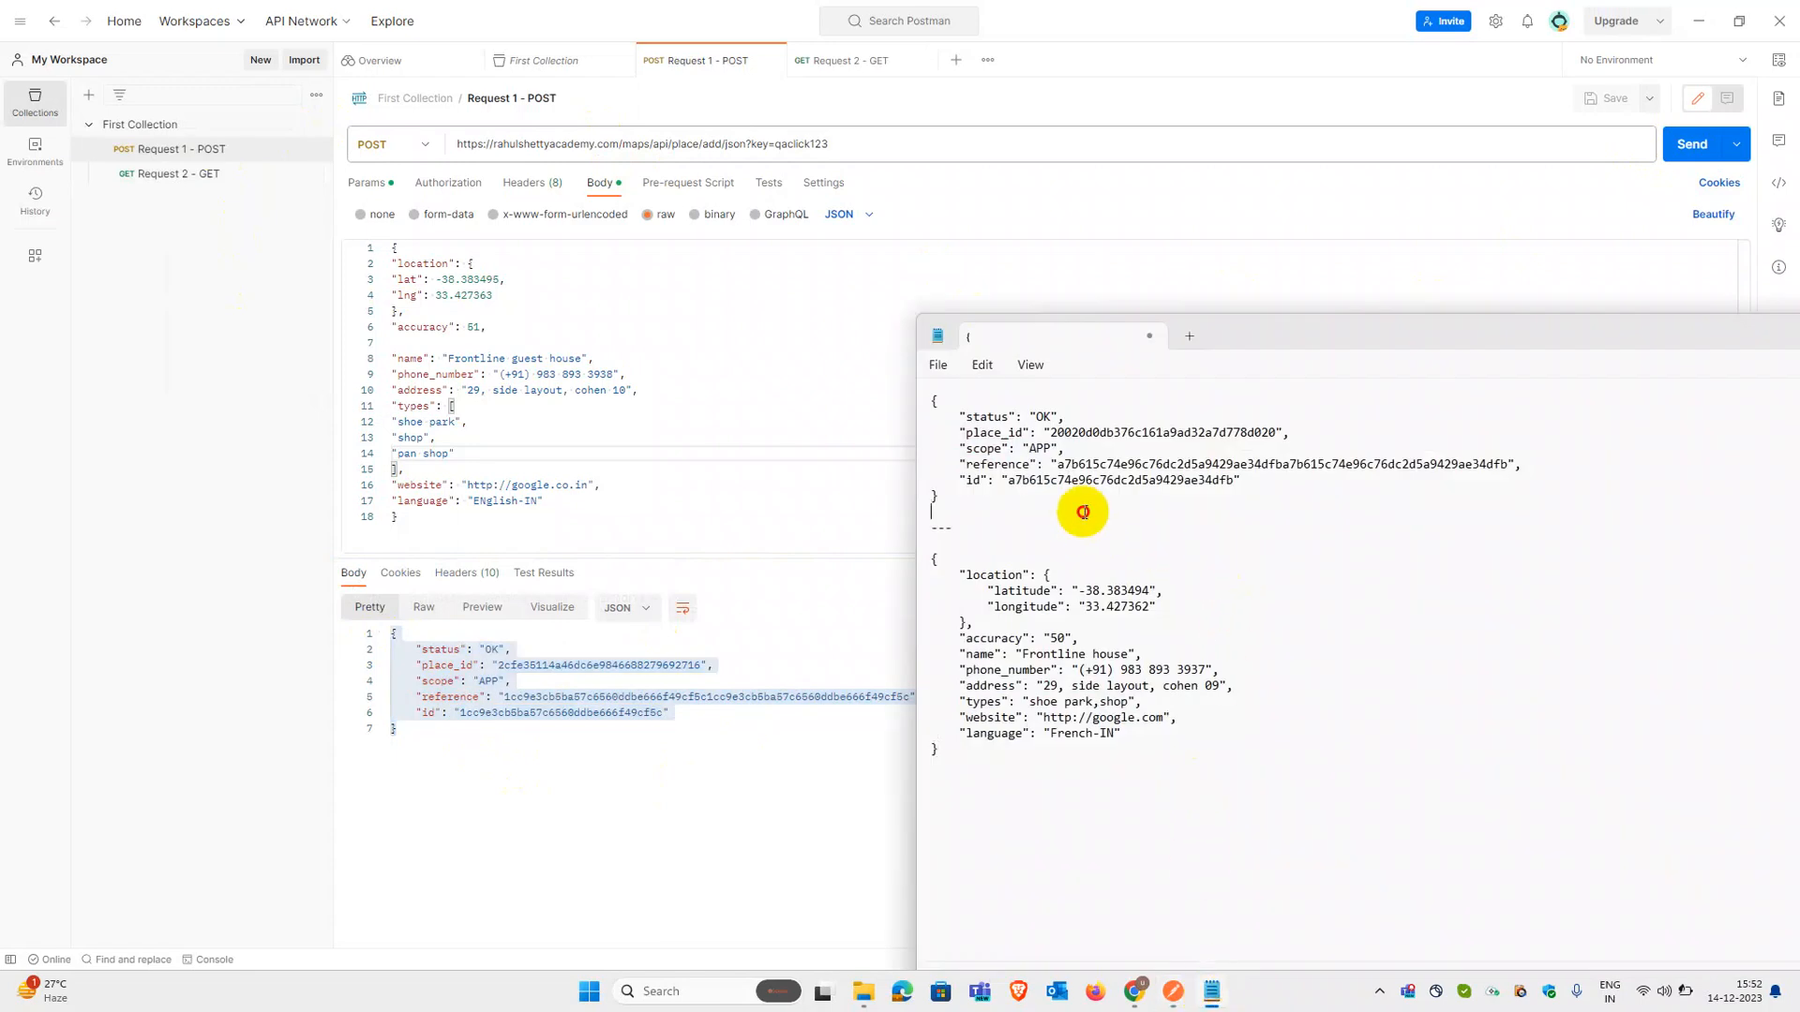
key(Return)
key(Return)
key(ctrl+v)
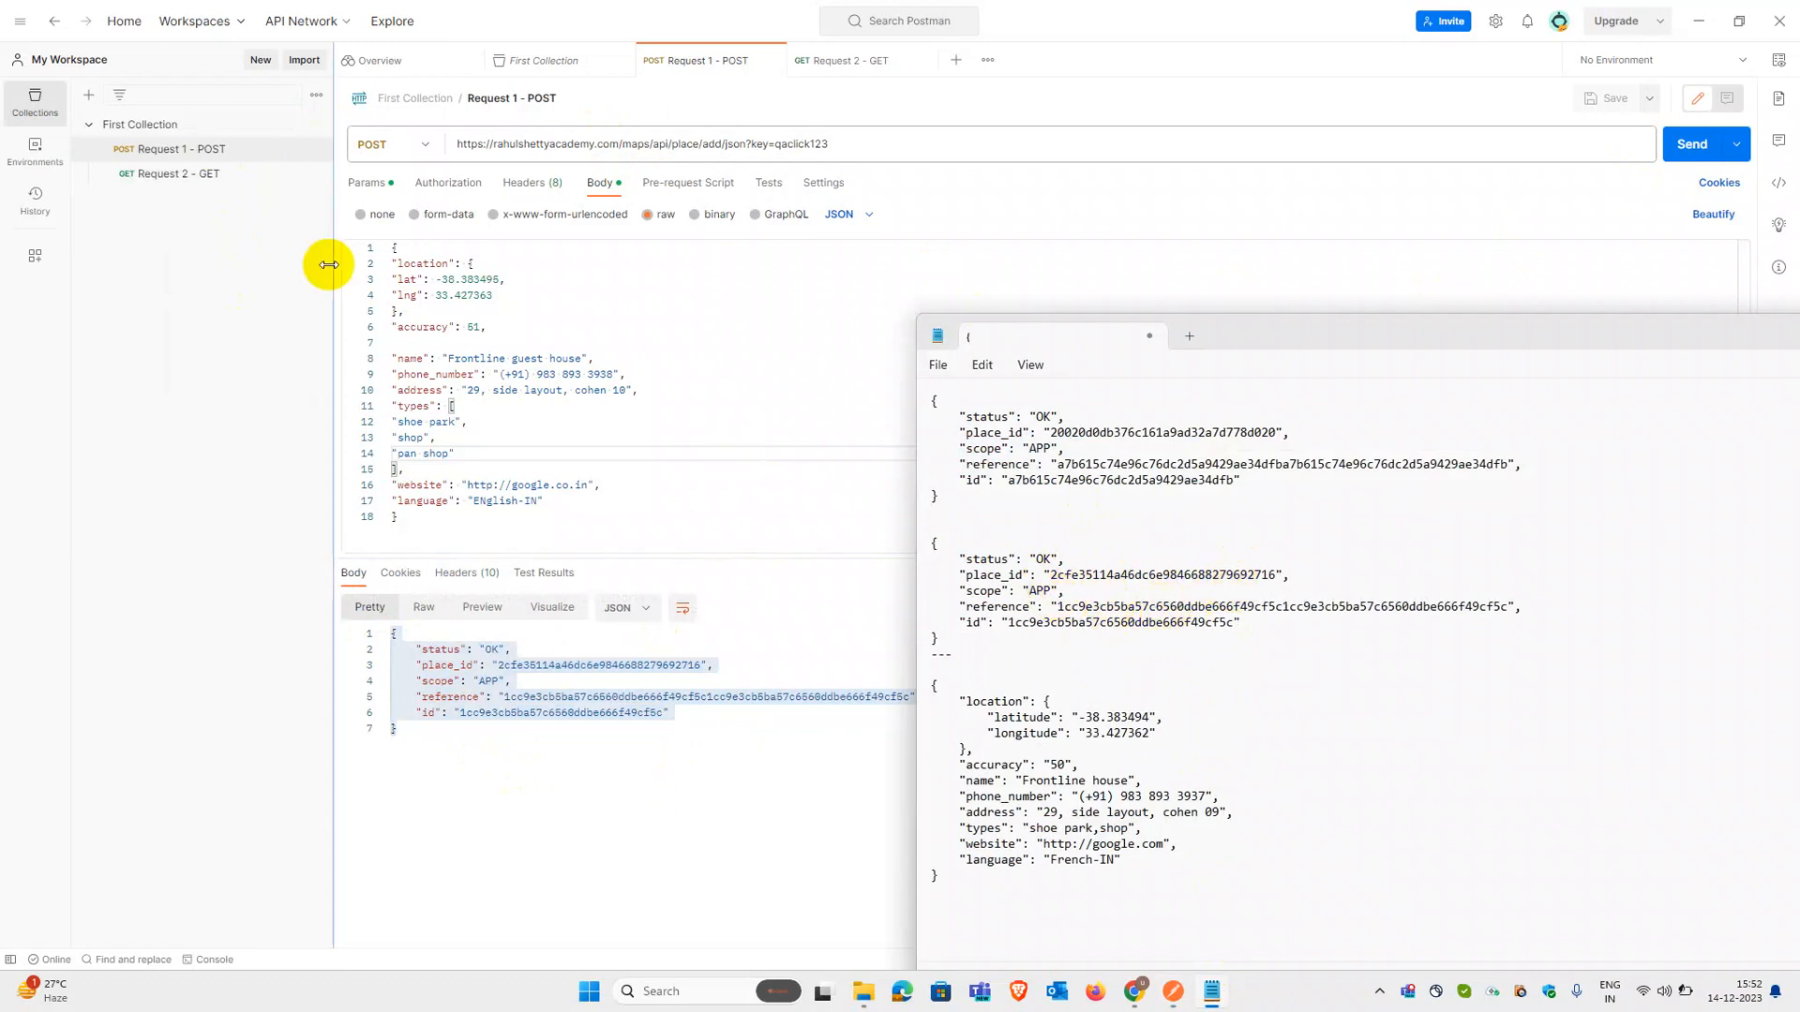
Step: Fill place_id in Request 2 - GET with the first response's place_id from the notes, send the request and review the returned place
click(205, 179)
click(205, 176)
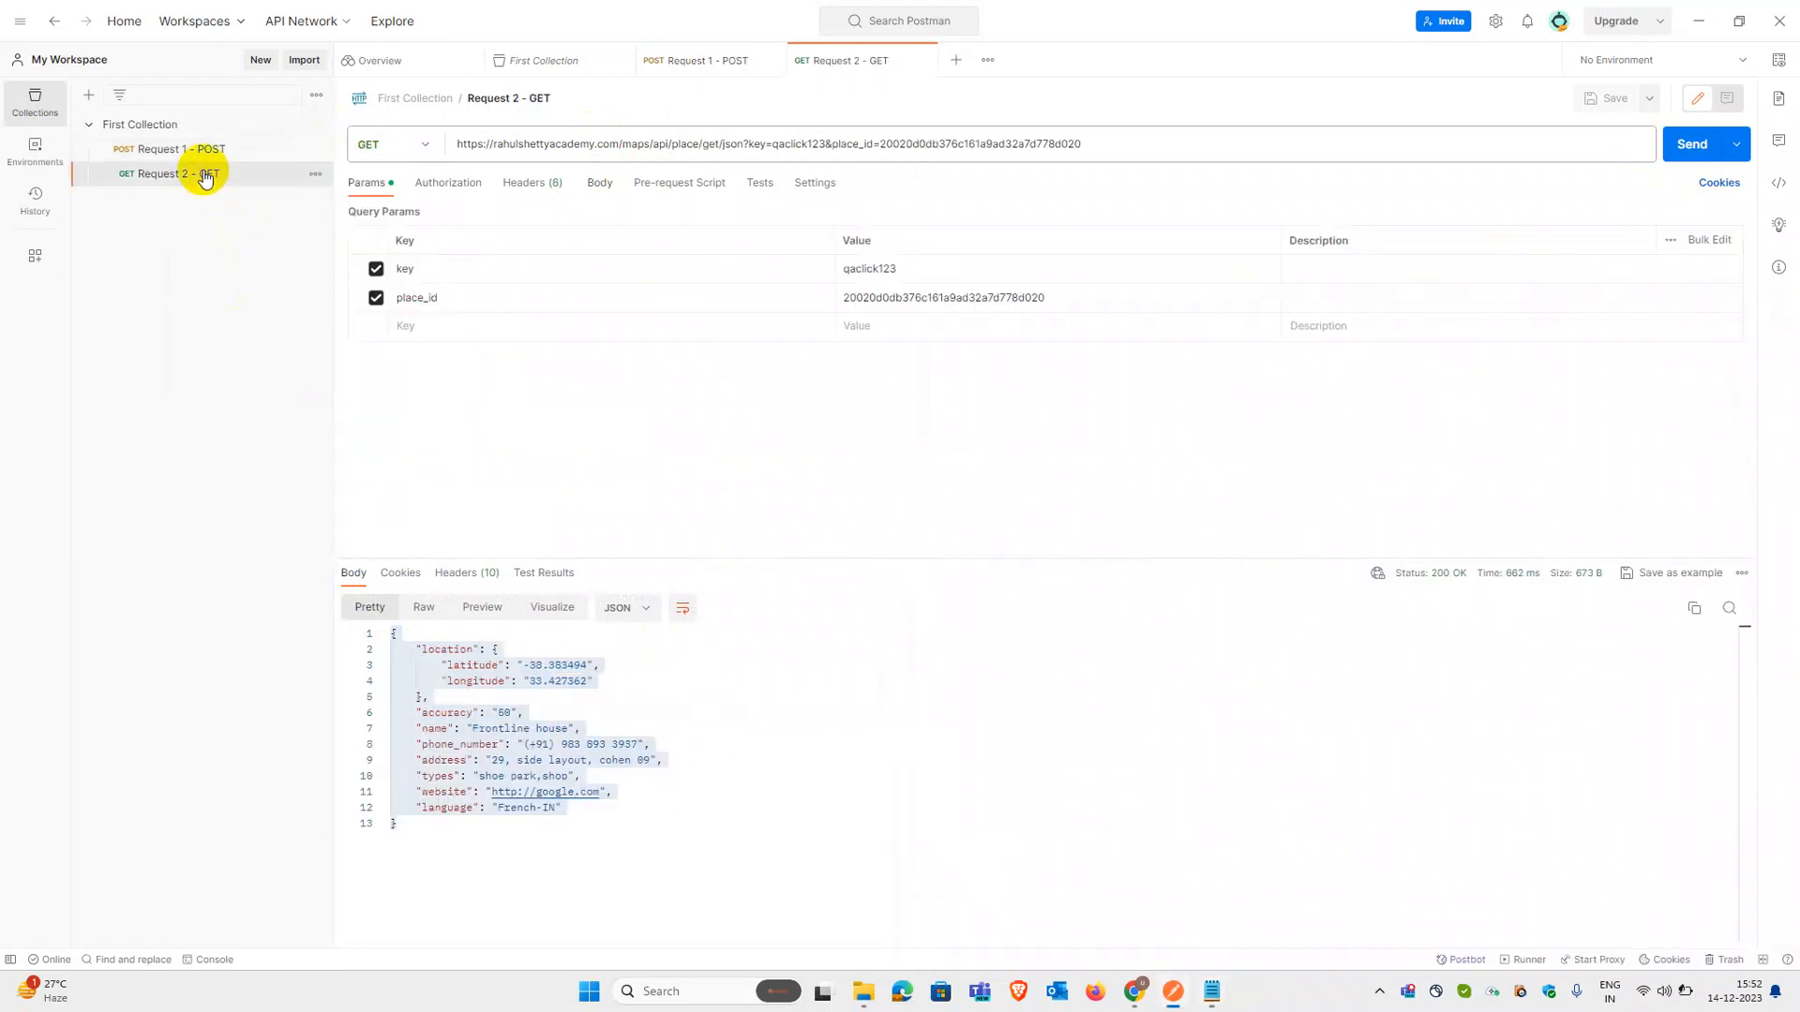
click(1229, 999)
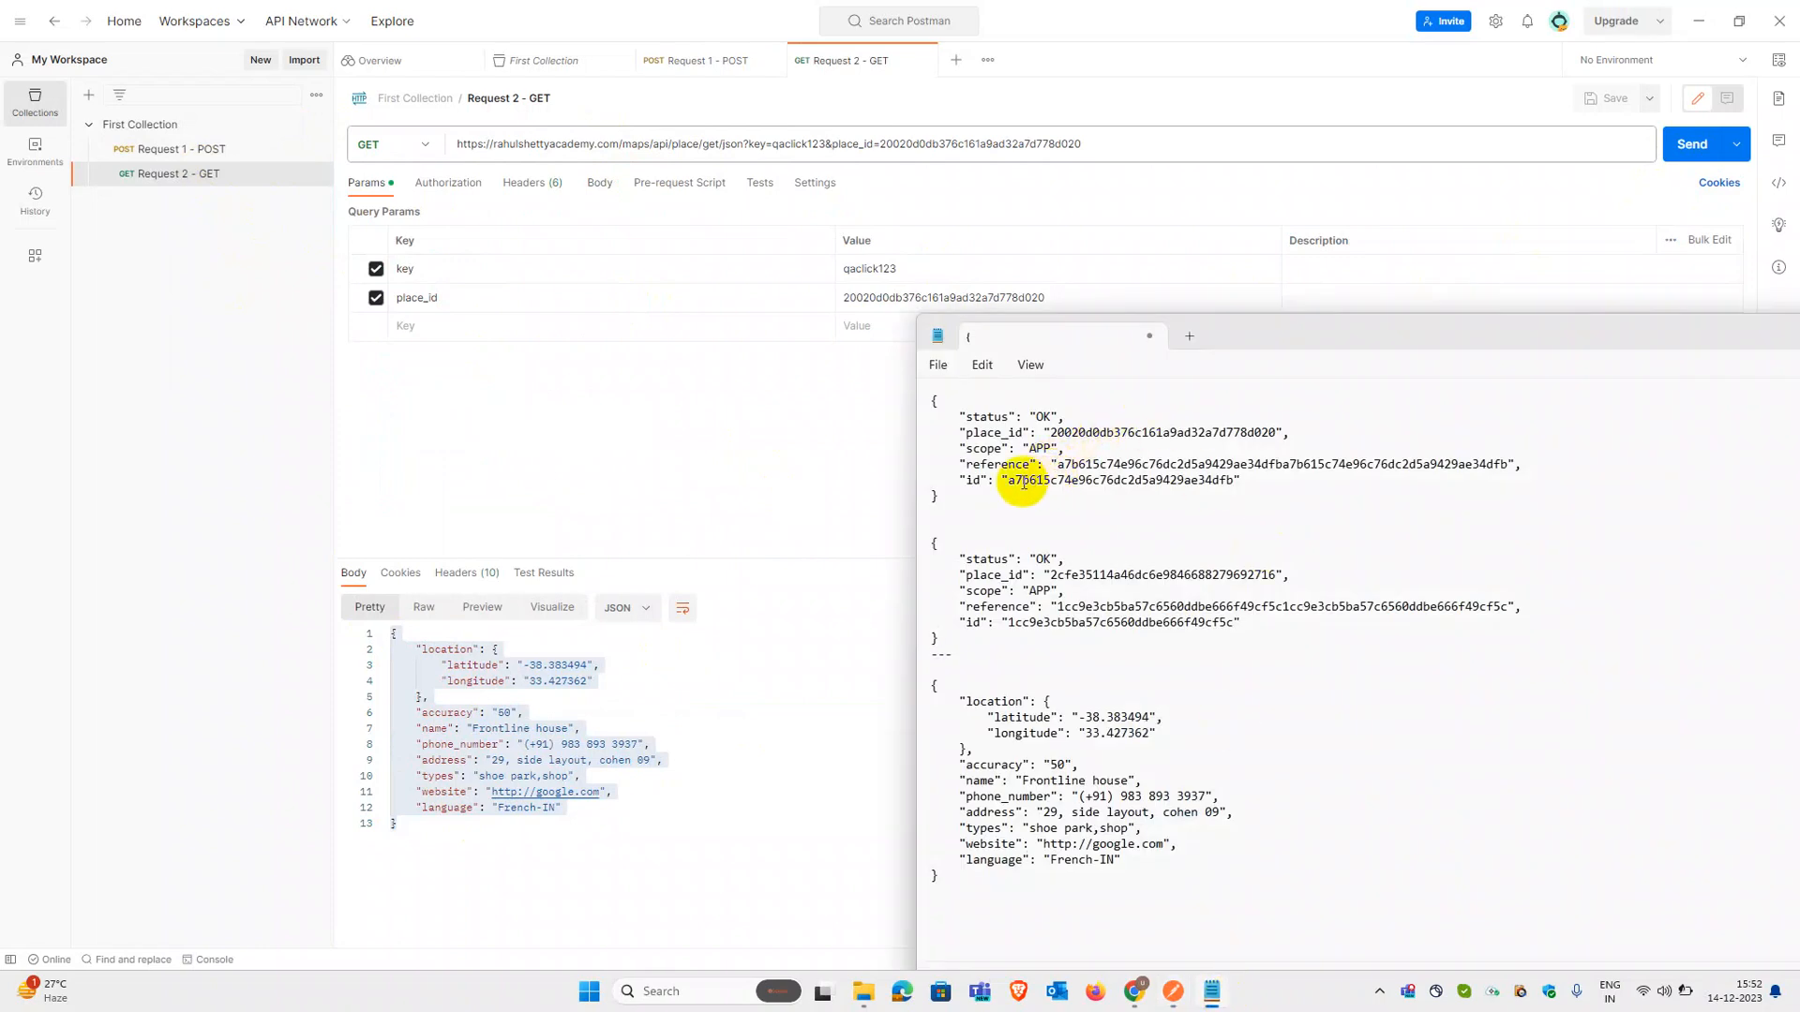
drag(1052, 433, 1270, 437)
key(ctrl+c)
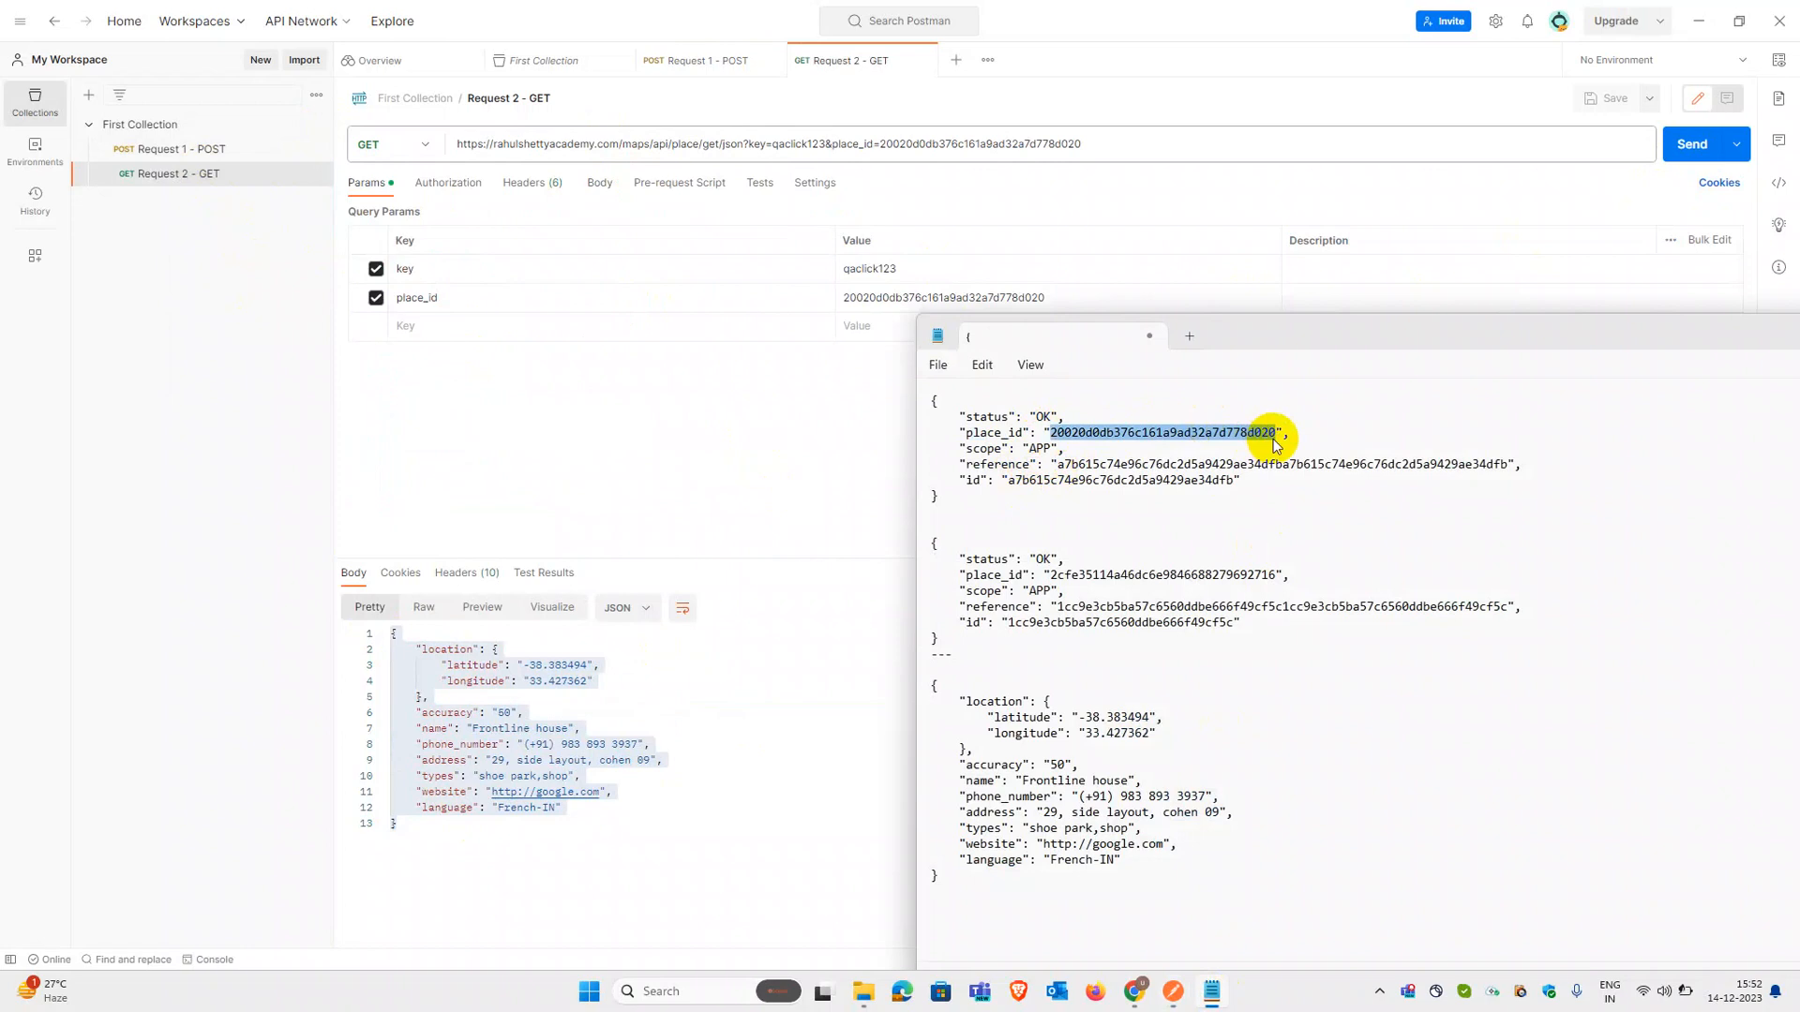
click(868, 300)
double_click(870, 300)
key(ctrl+v)
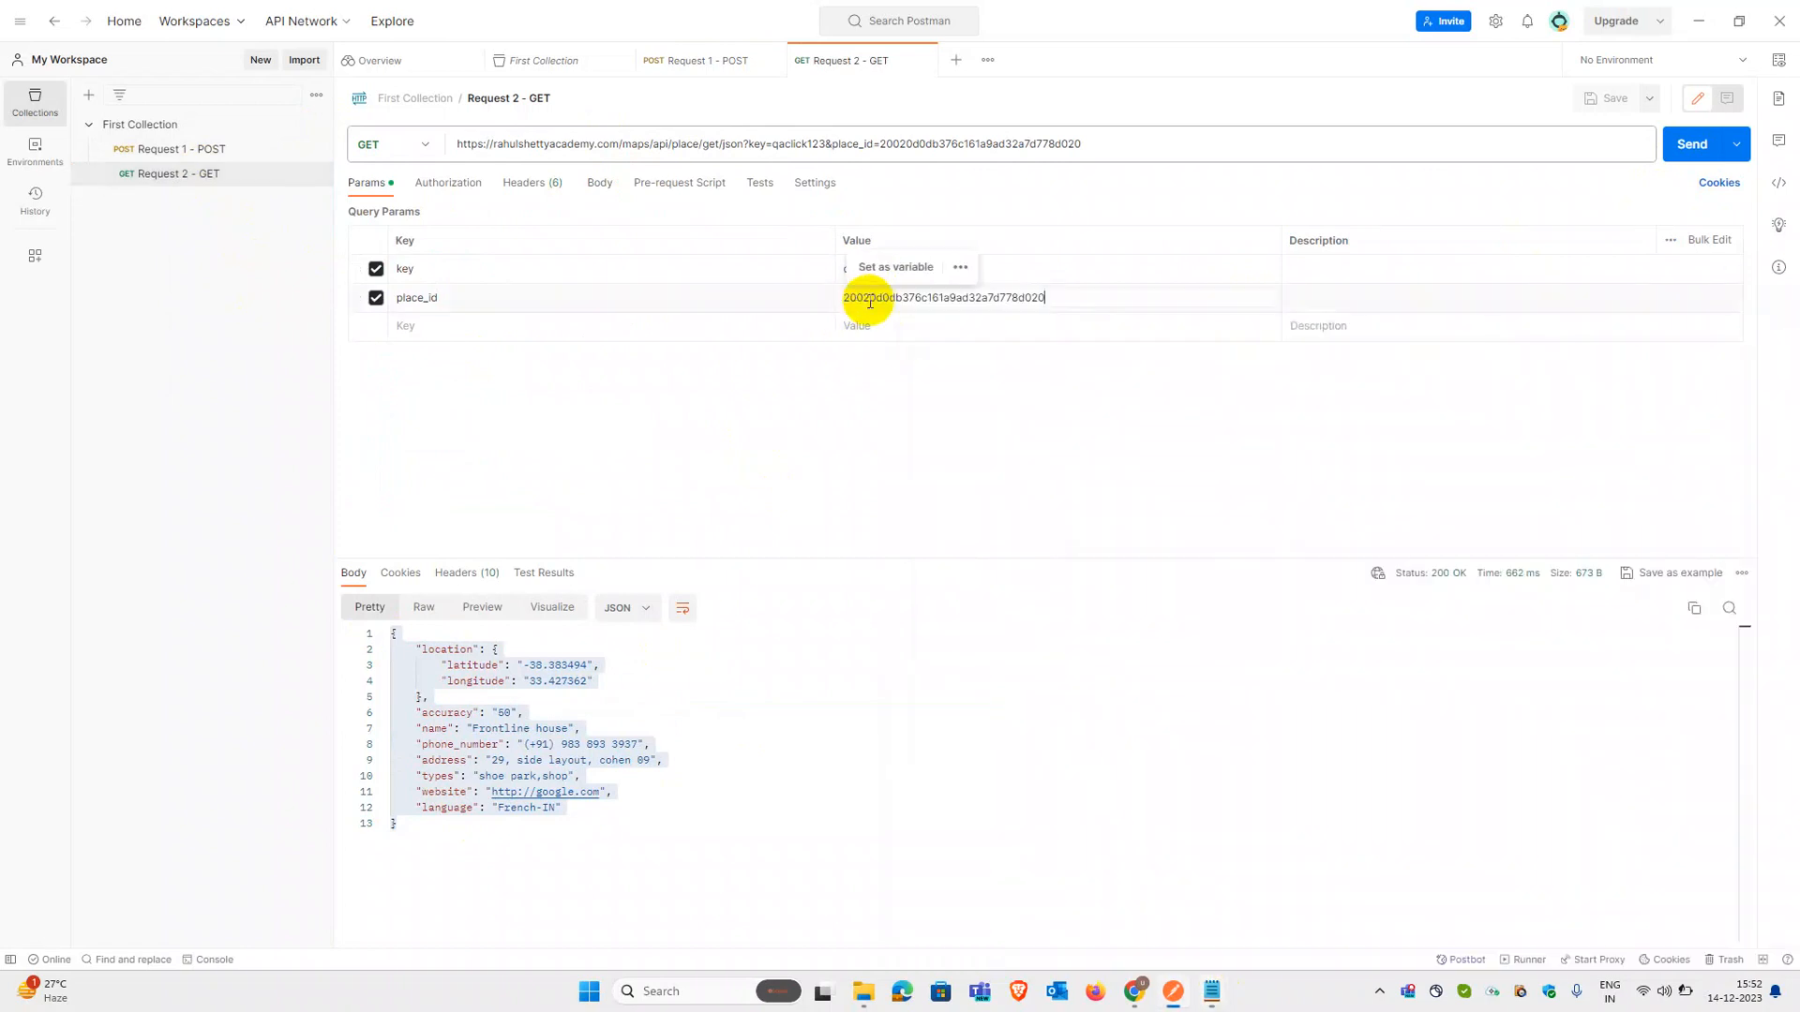
click(1685, 156)
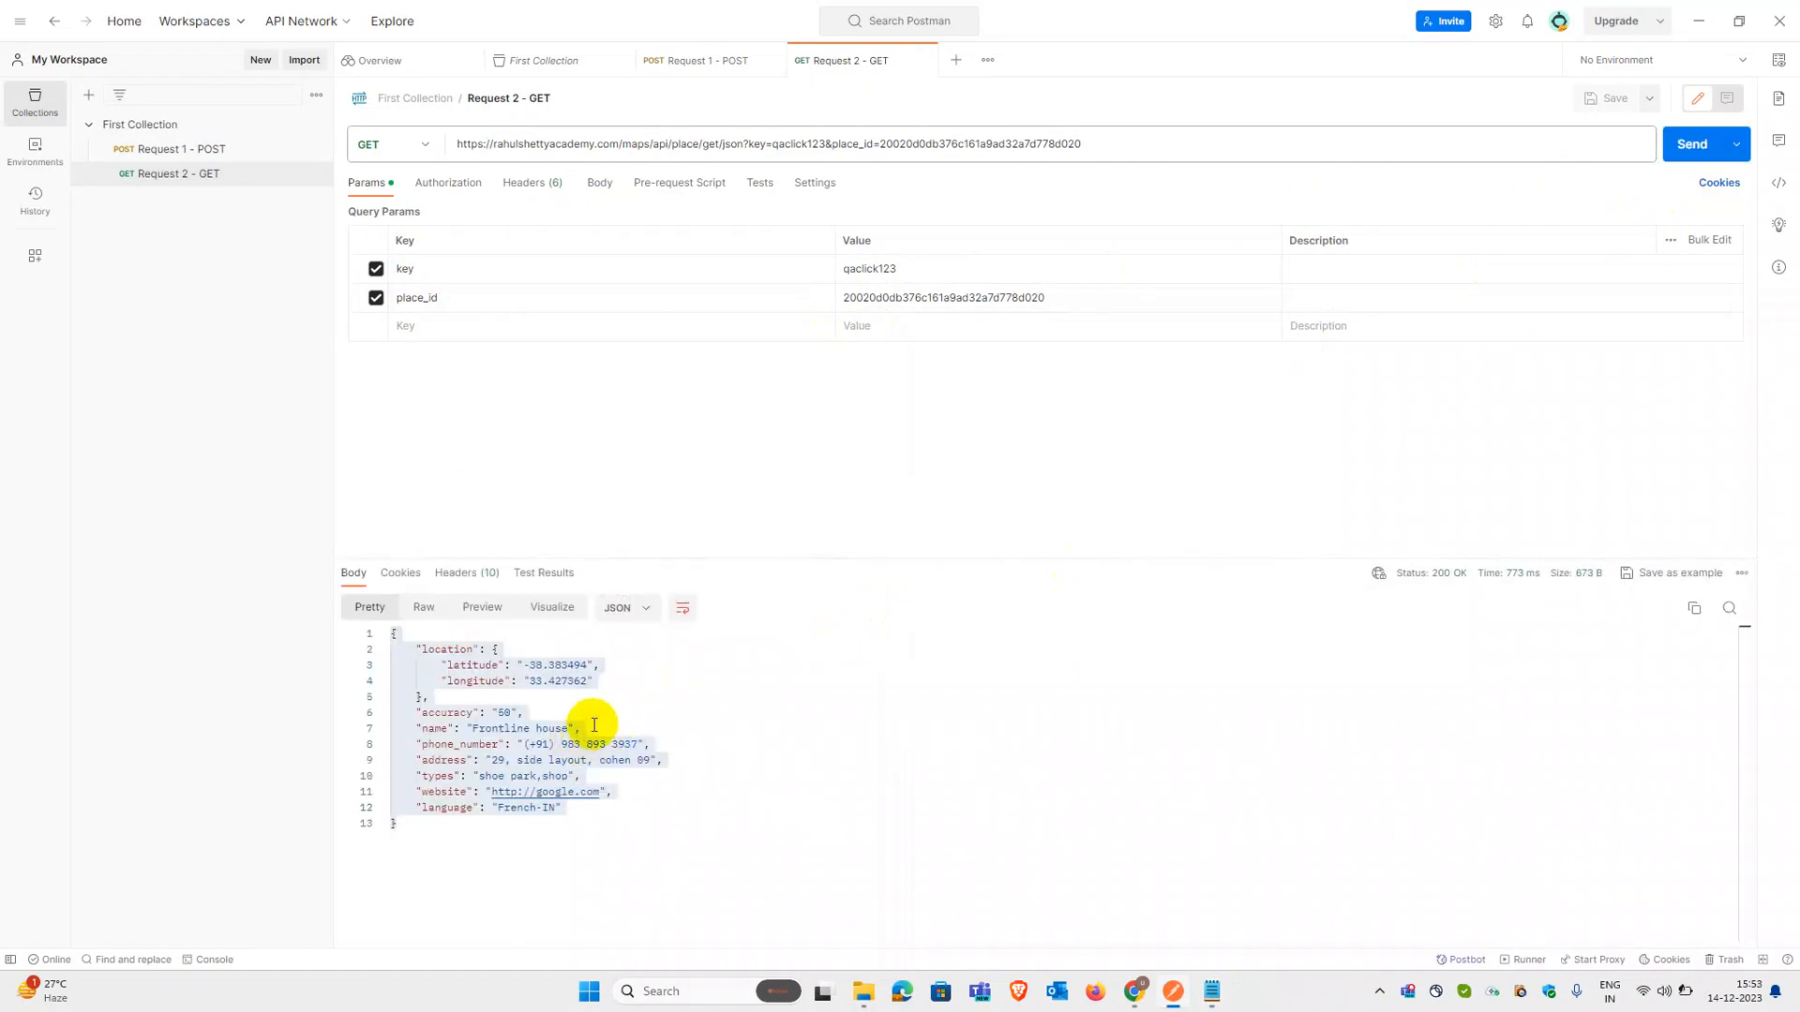
click(701, 680)
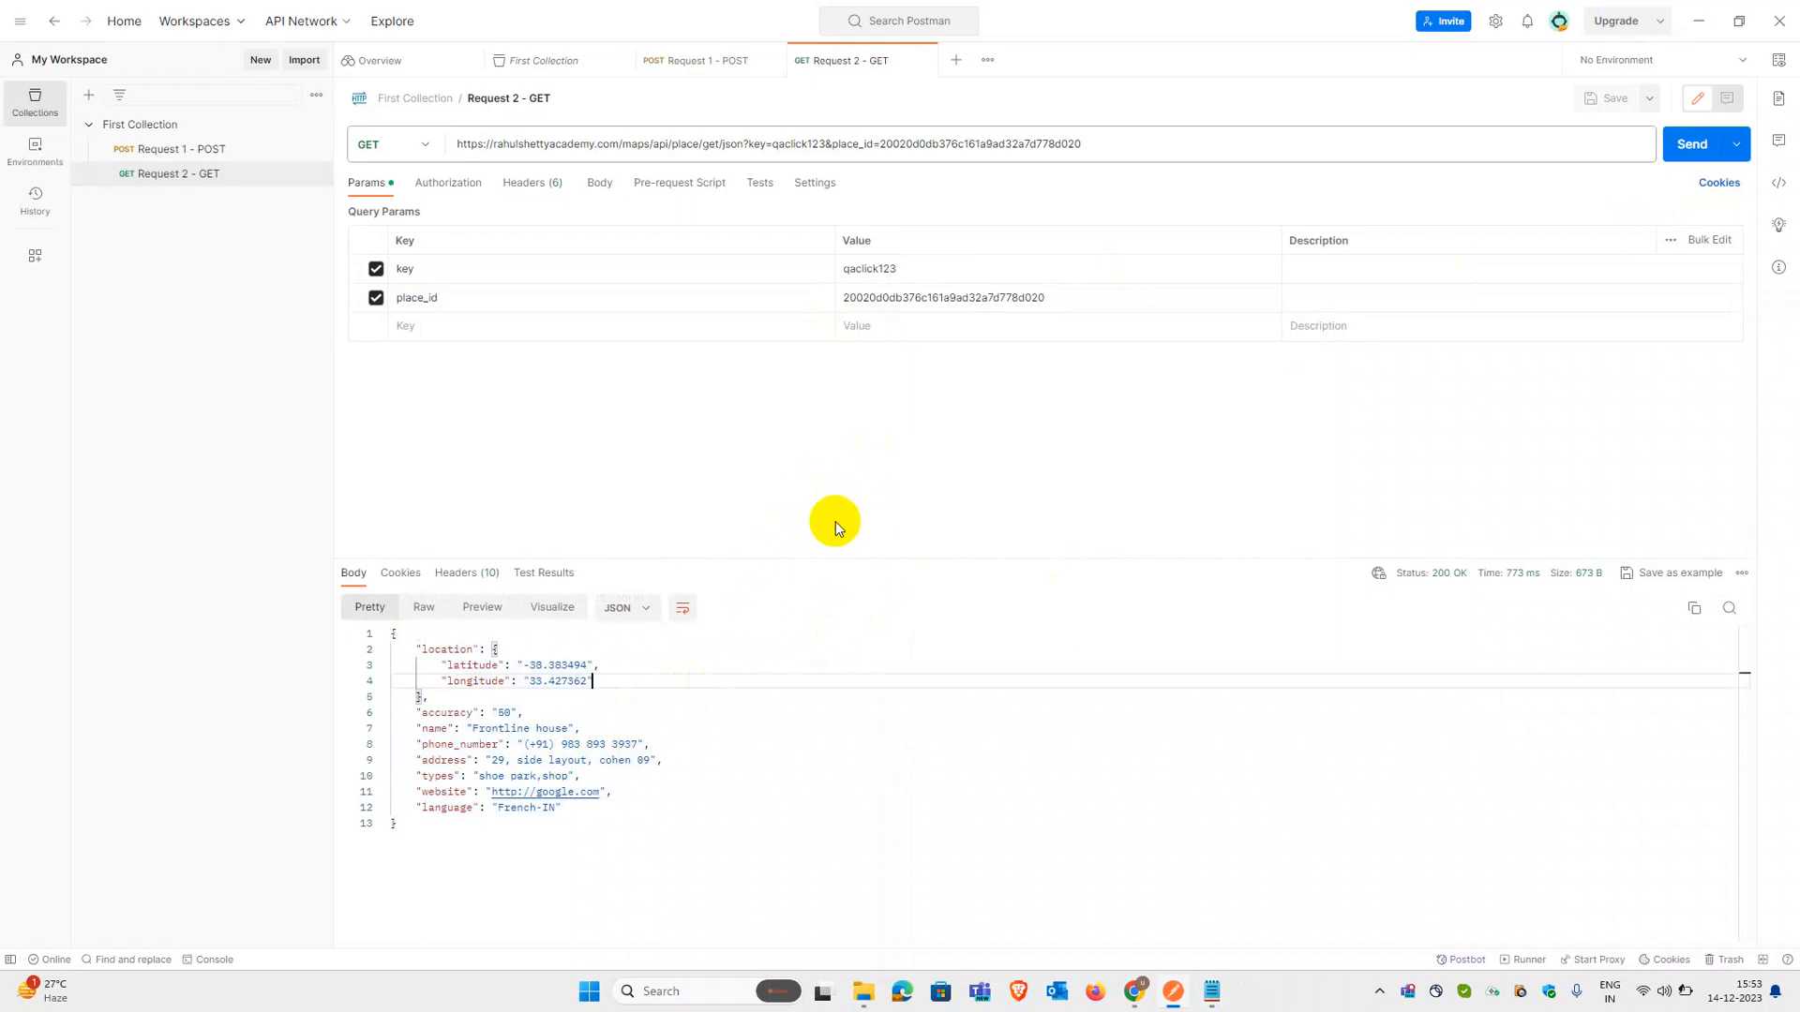
click(753, 759)
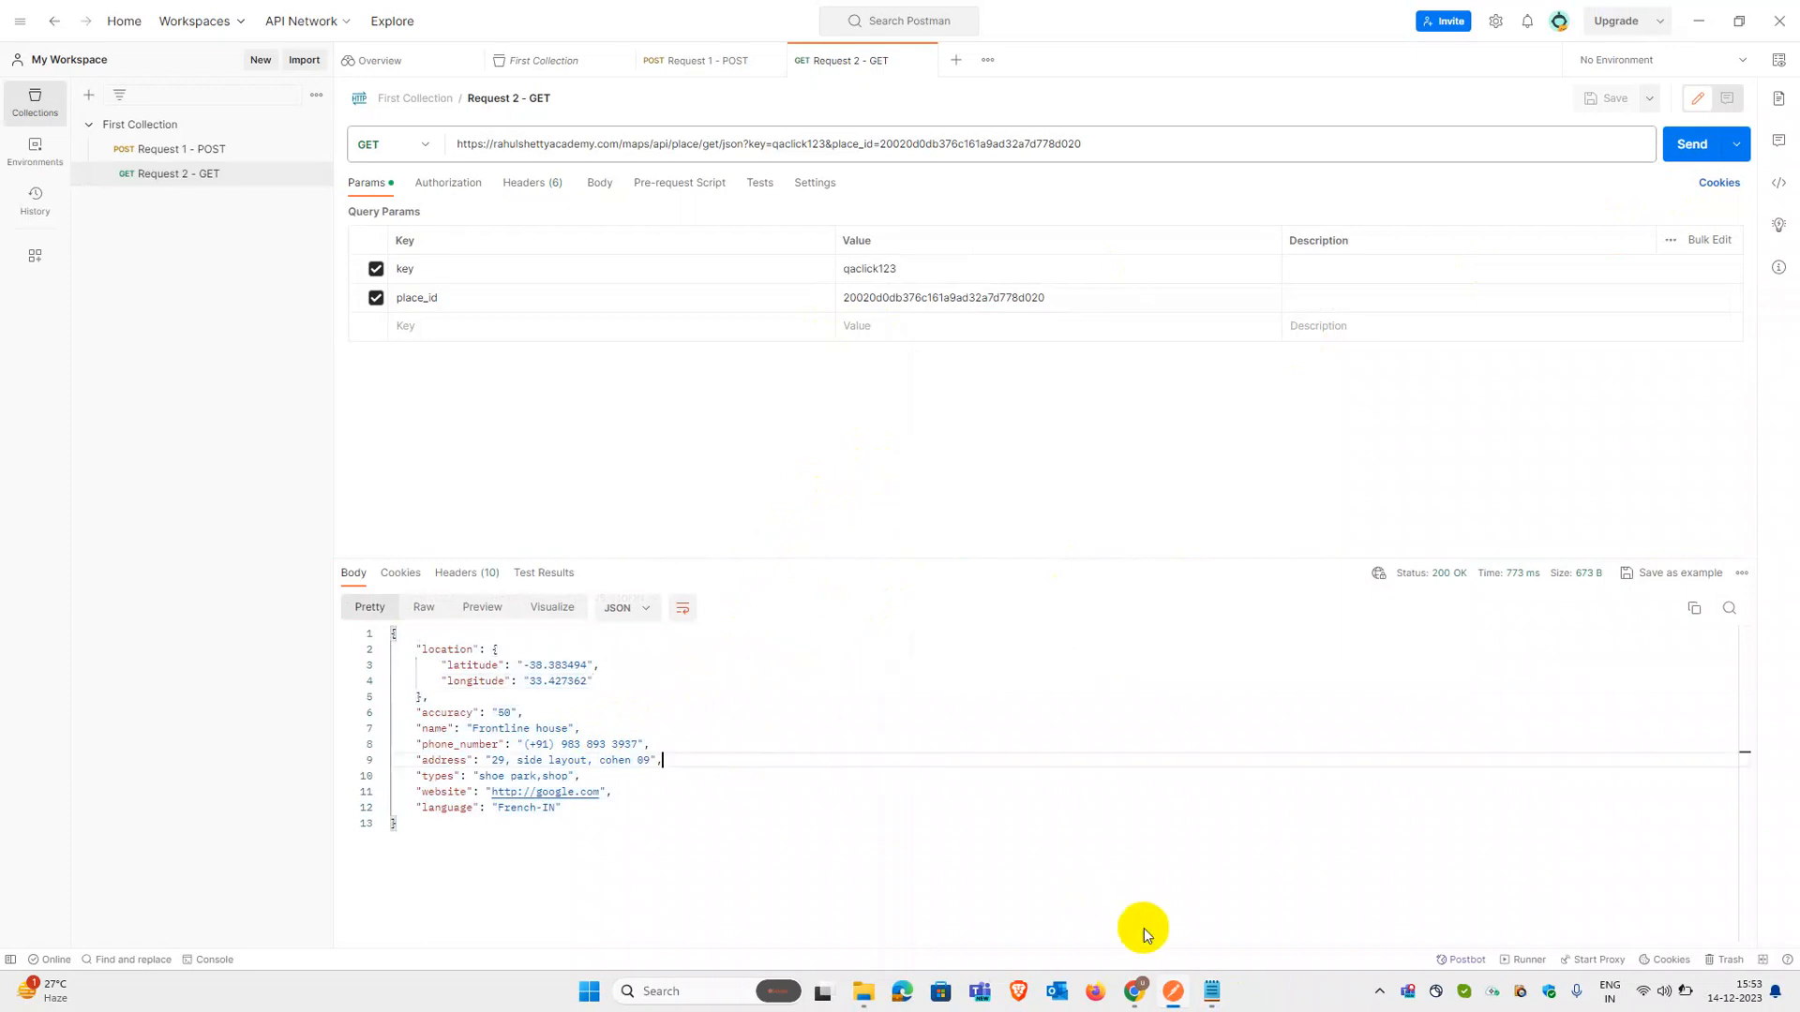
Step: Retrieve the new place by setting Request 2 - GET's place_id to the second response's ID from the notes, and save the request
click(1207, 995)
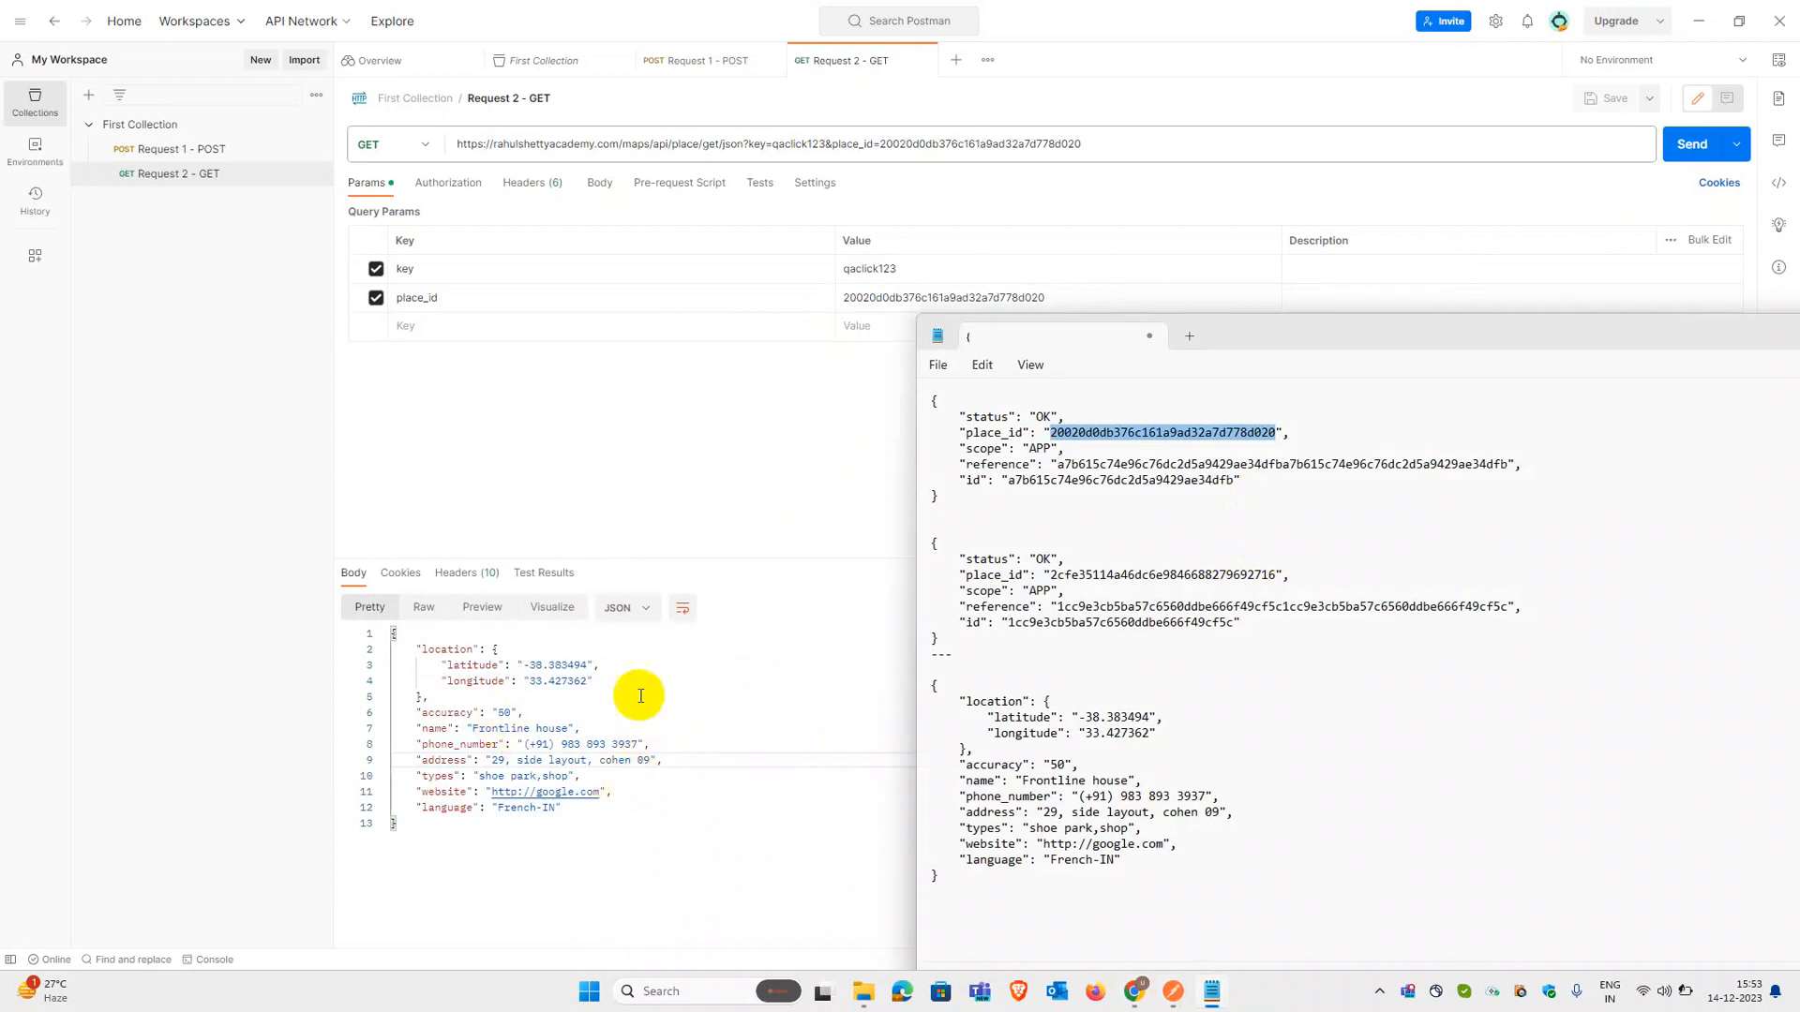
drag(1053, 575, 1276, 572)
key(ctrl+c)
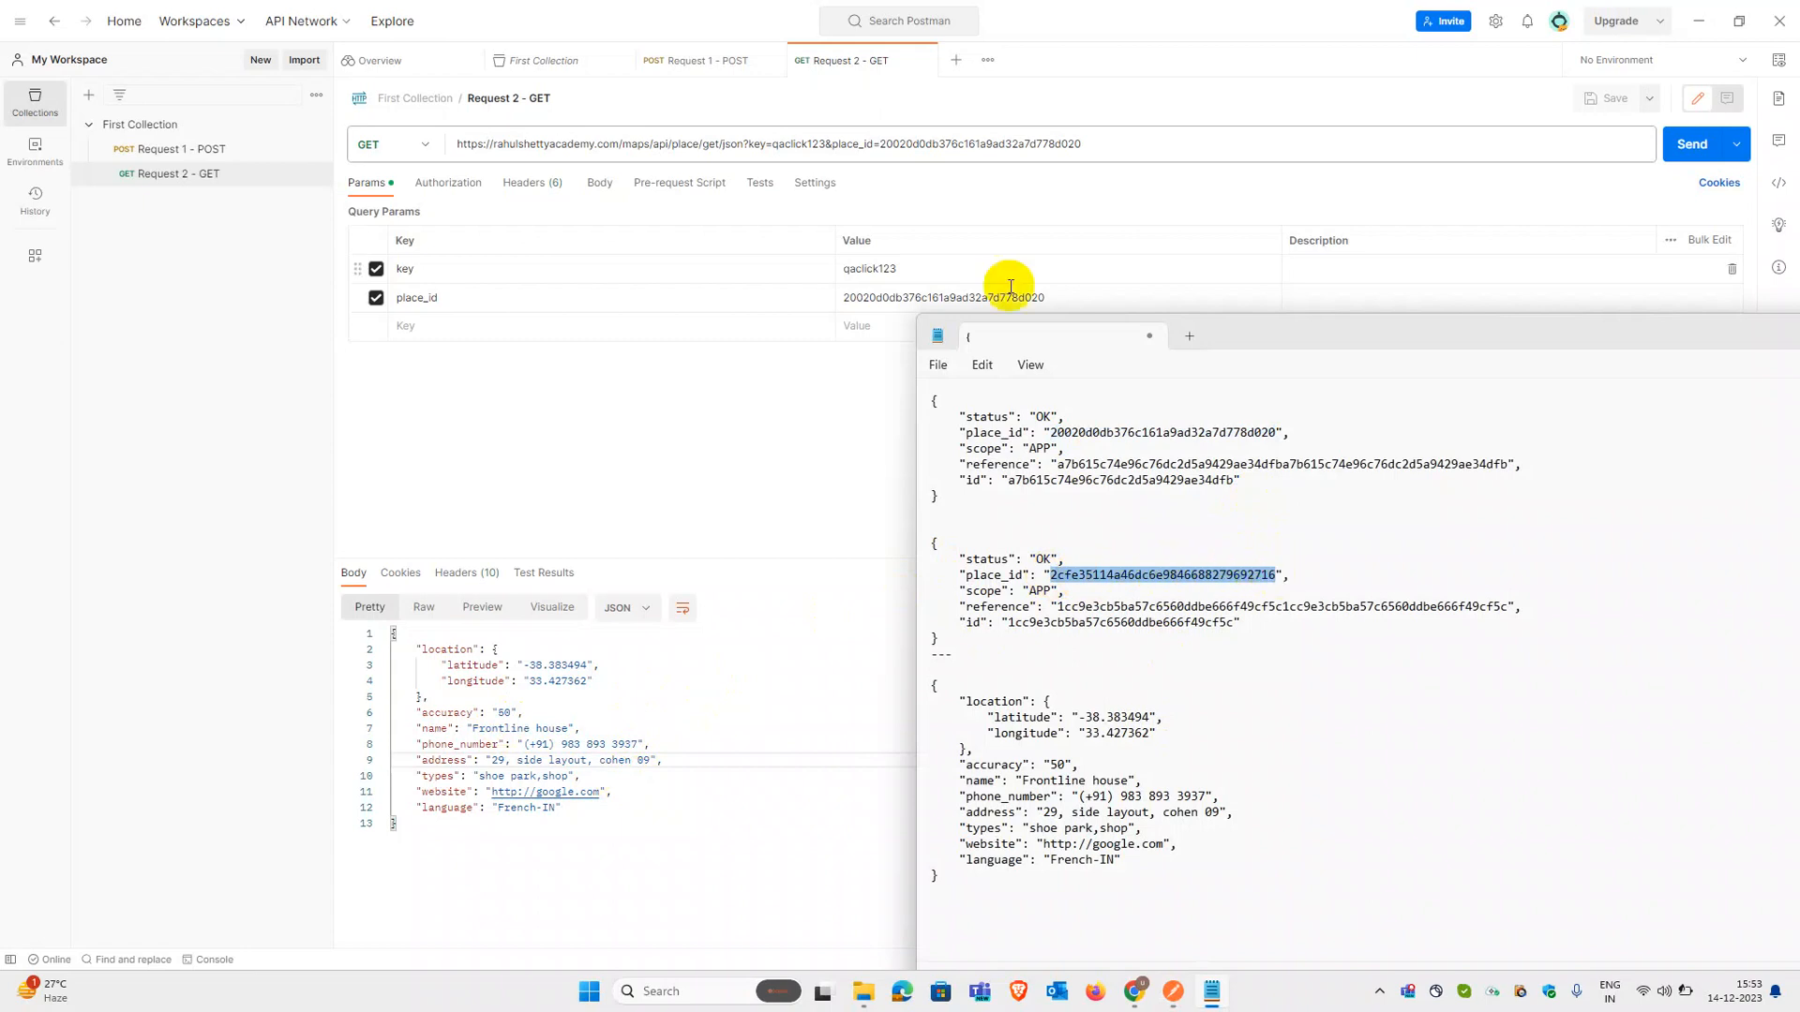
click(1074, 298)
key(ctrl+a)
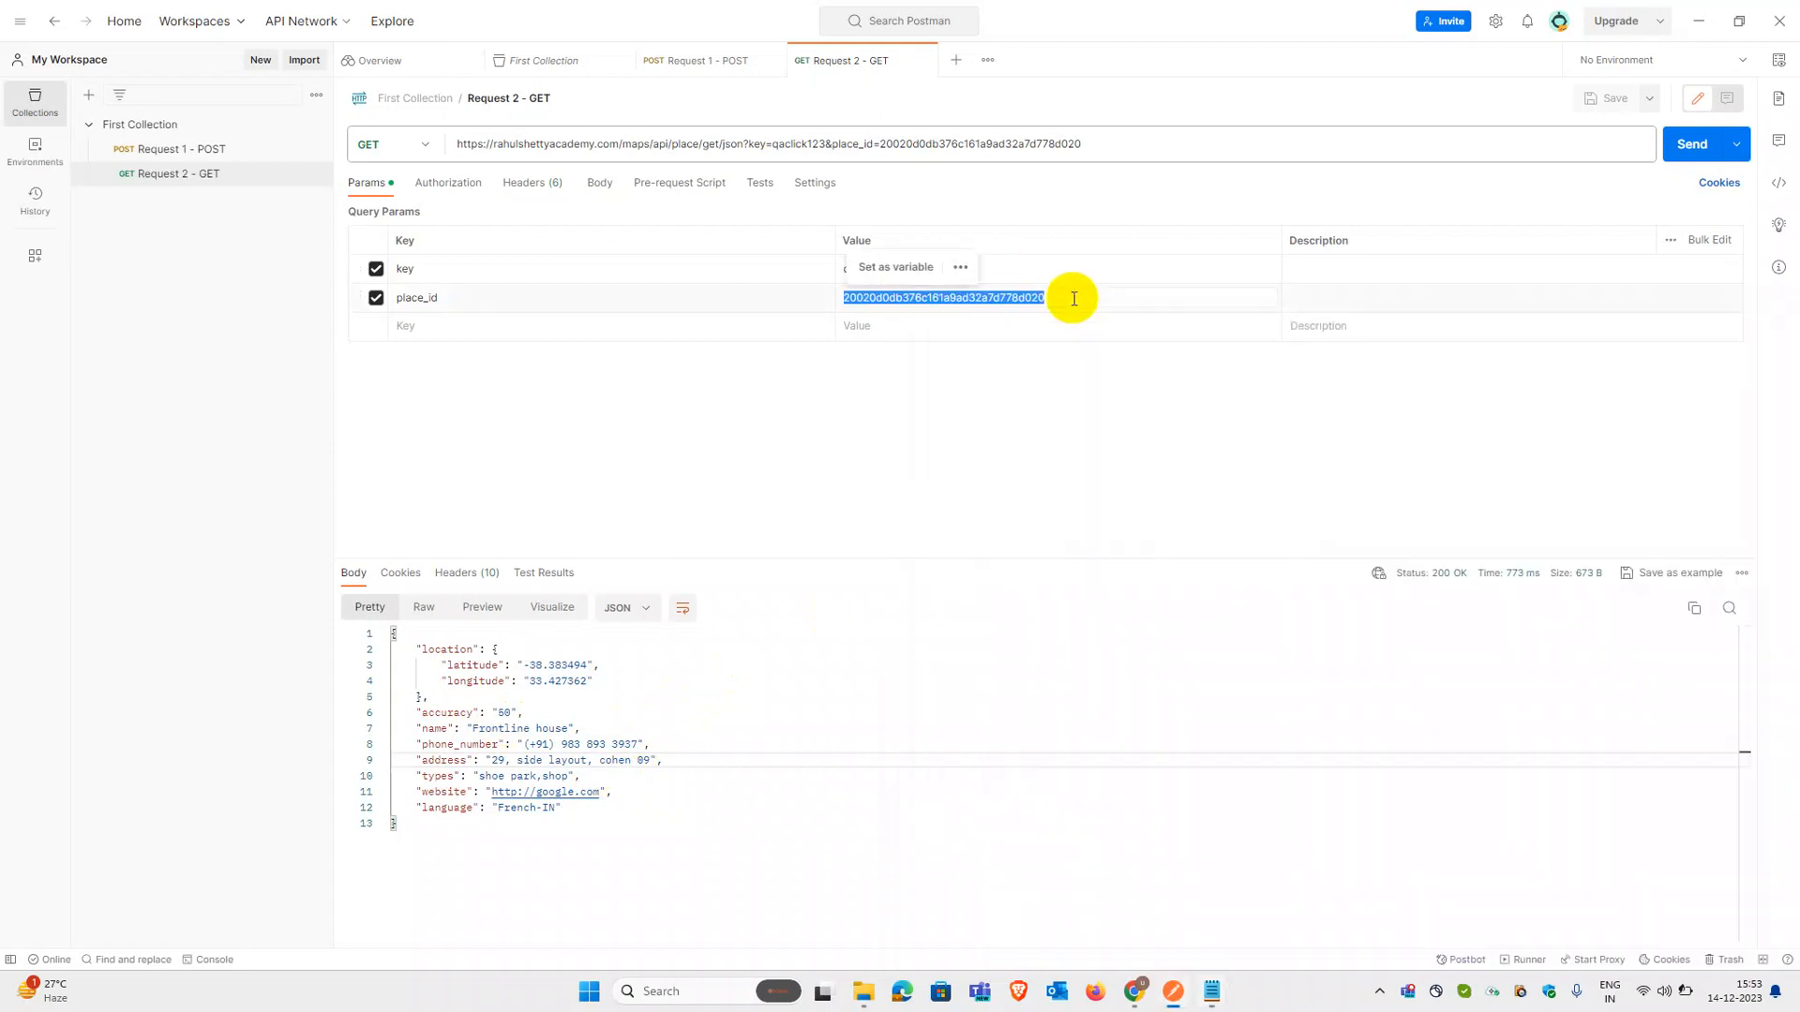
key(ctrl+v)
click(1705, 145)
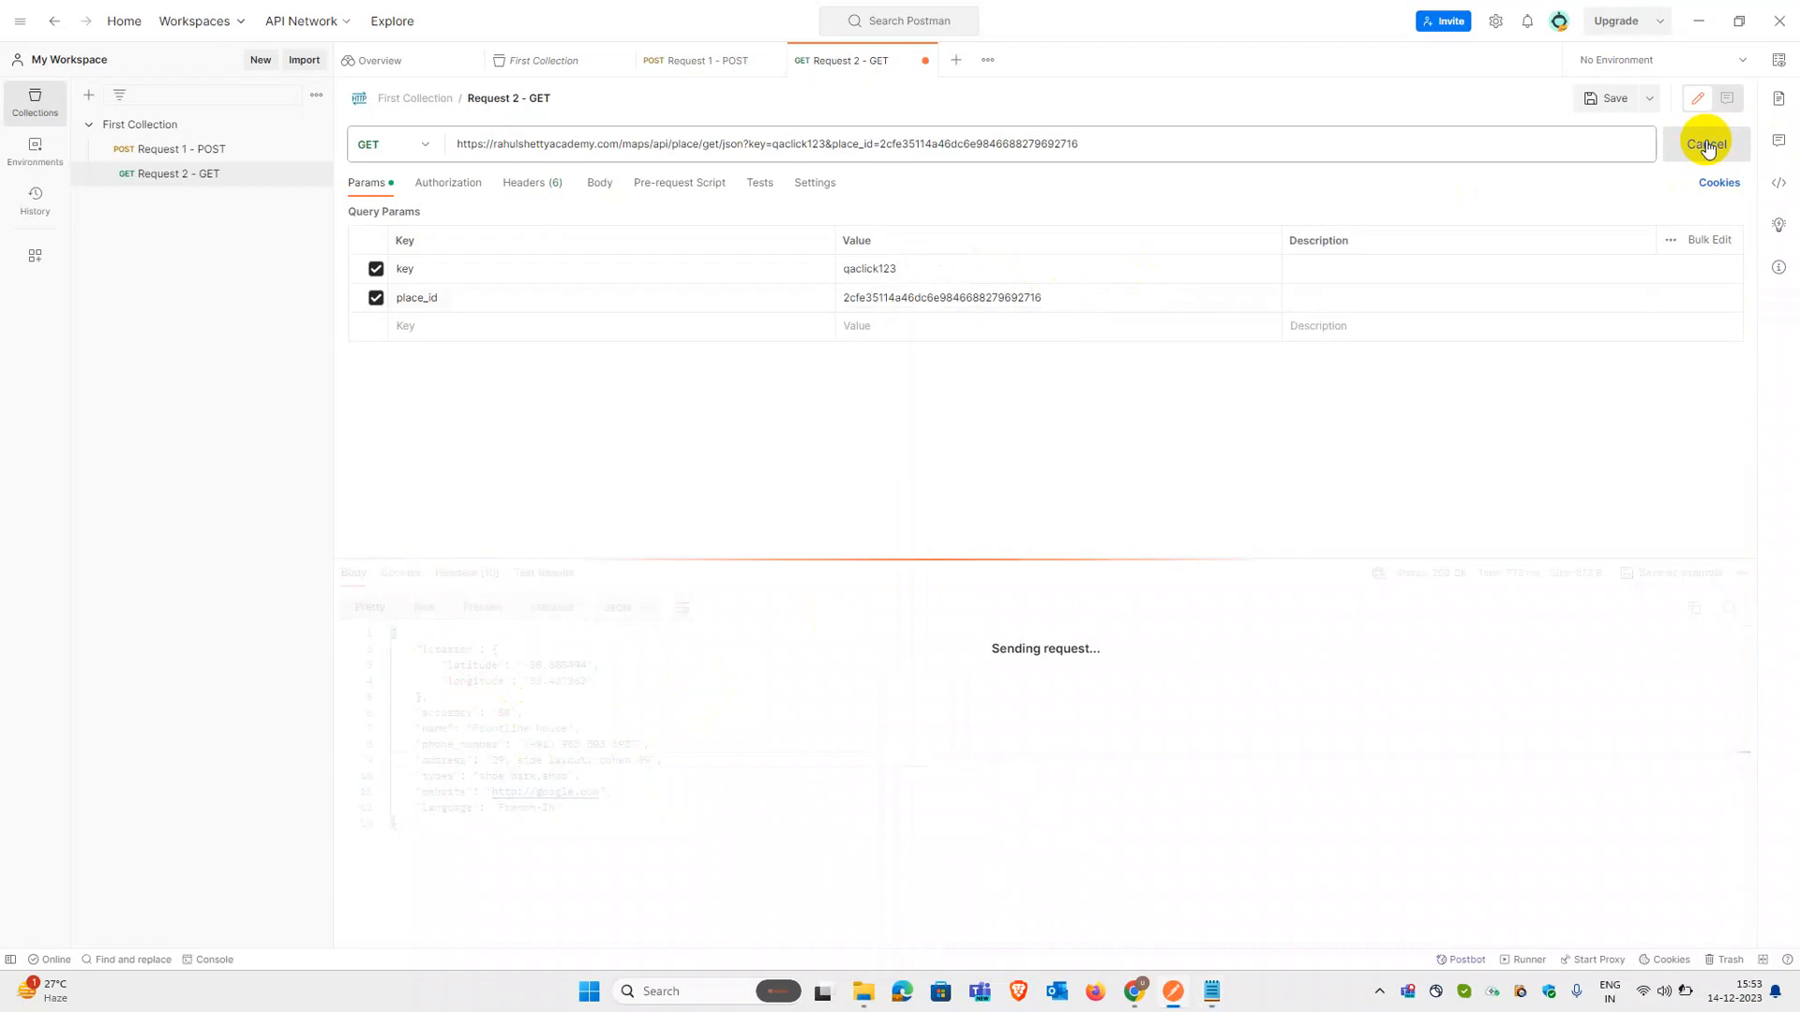
drag(476, 729, 606, 729)
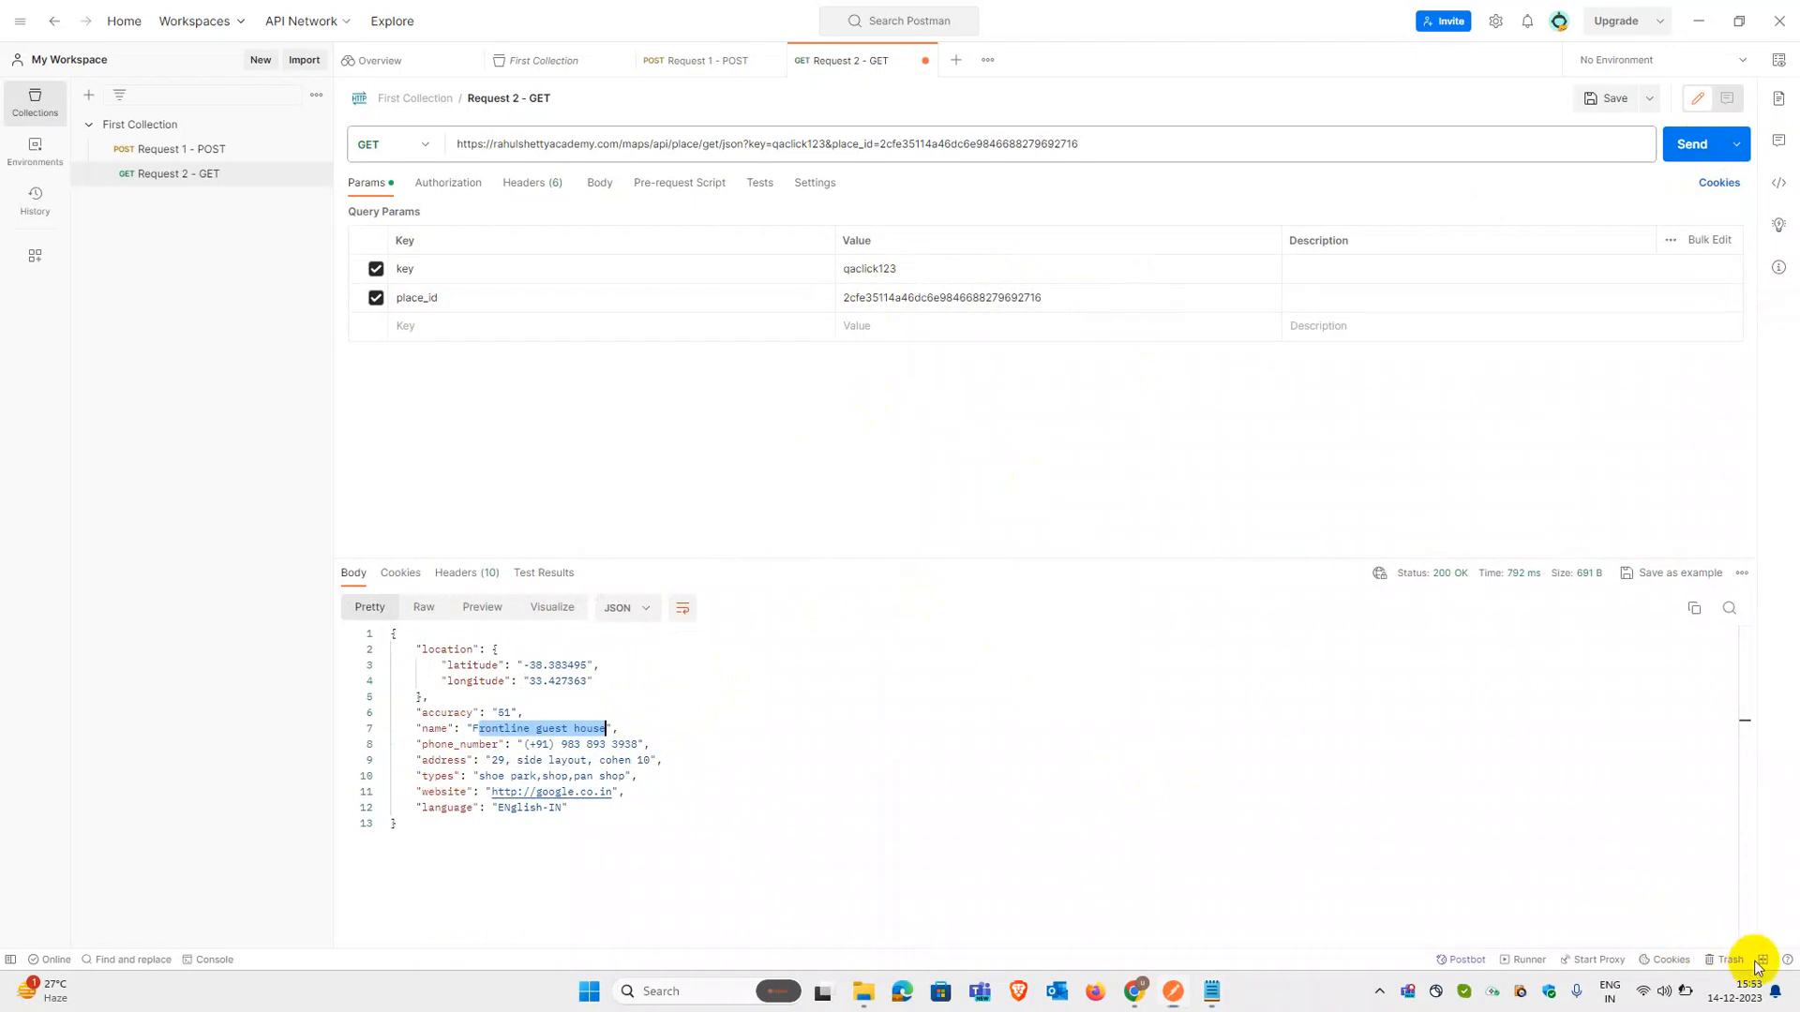
key(ctrl+s)
Step: Switch to the ADD-DeletePlaceAPIs.docx document in Chrome and review the Google Maps Put Place API (PUT) section
mouse_move(1147, 992)
click(1210, 891)
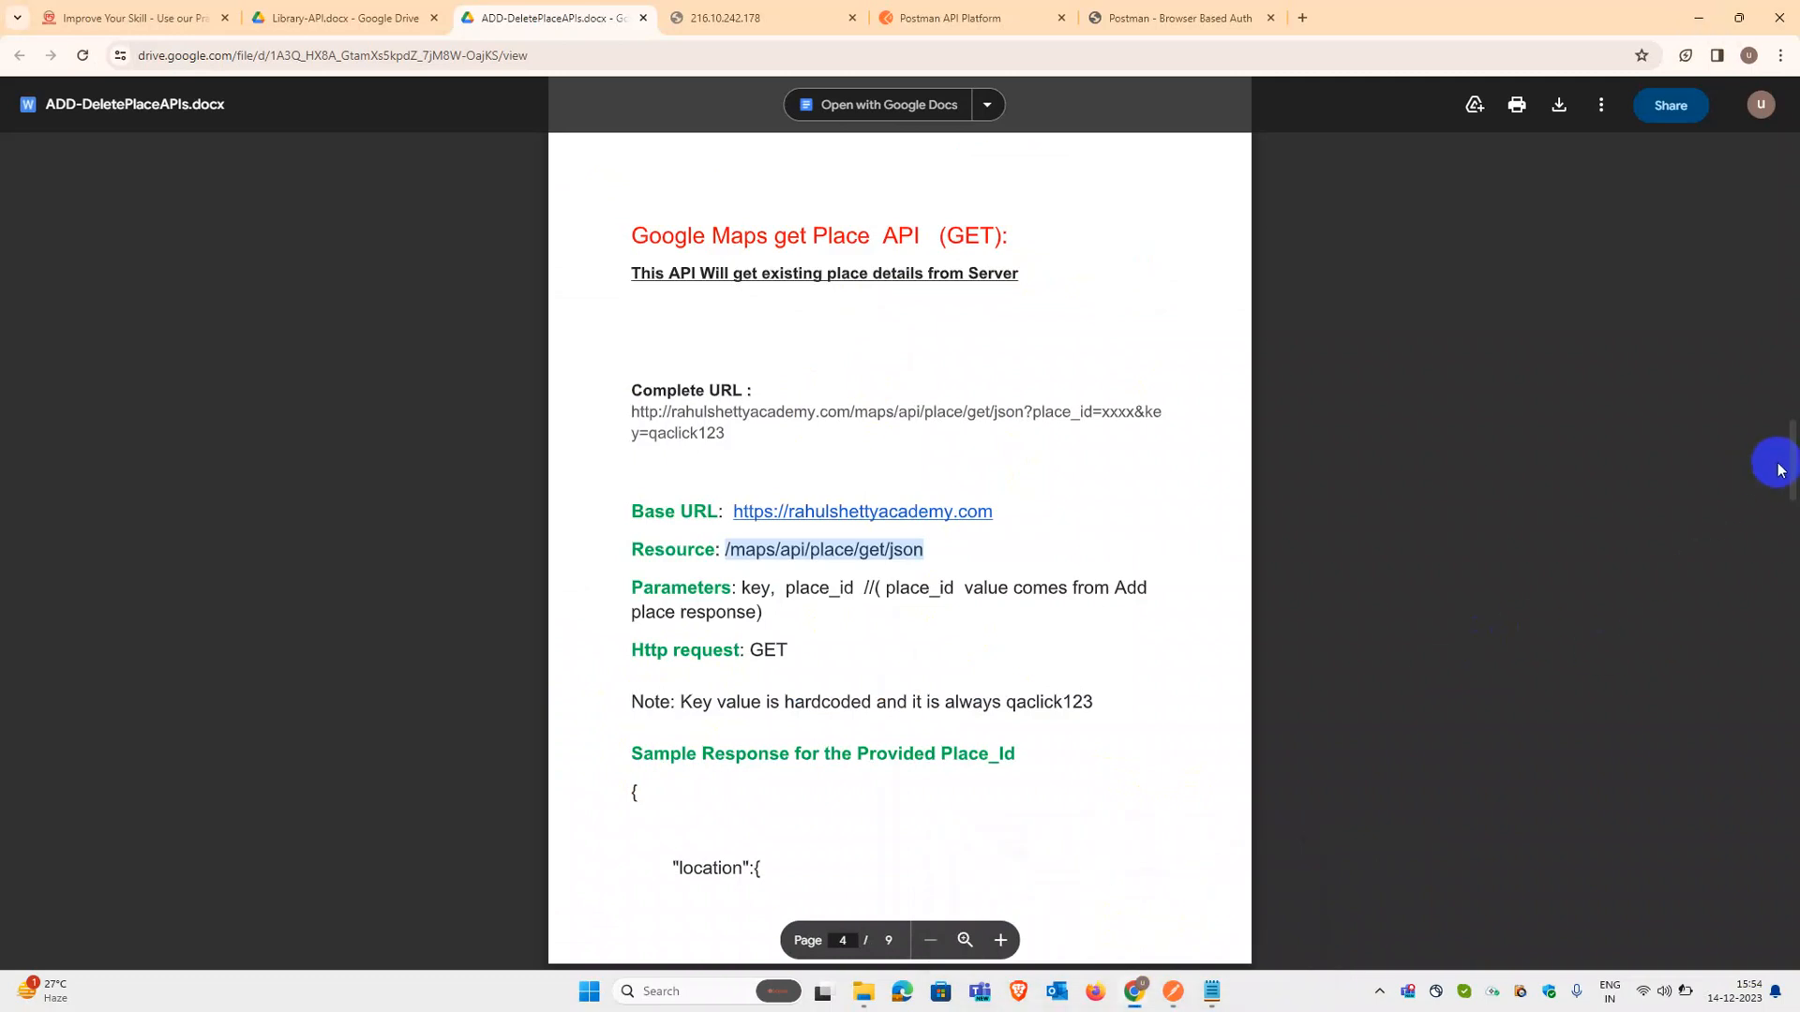
drag(1792, 463, 1785, 416)
drag(1787, 494, 1792, 647)
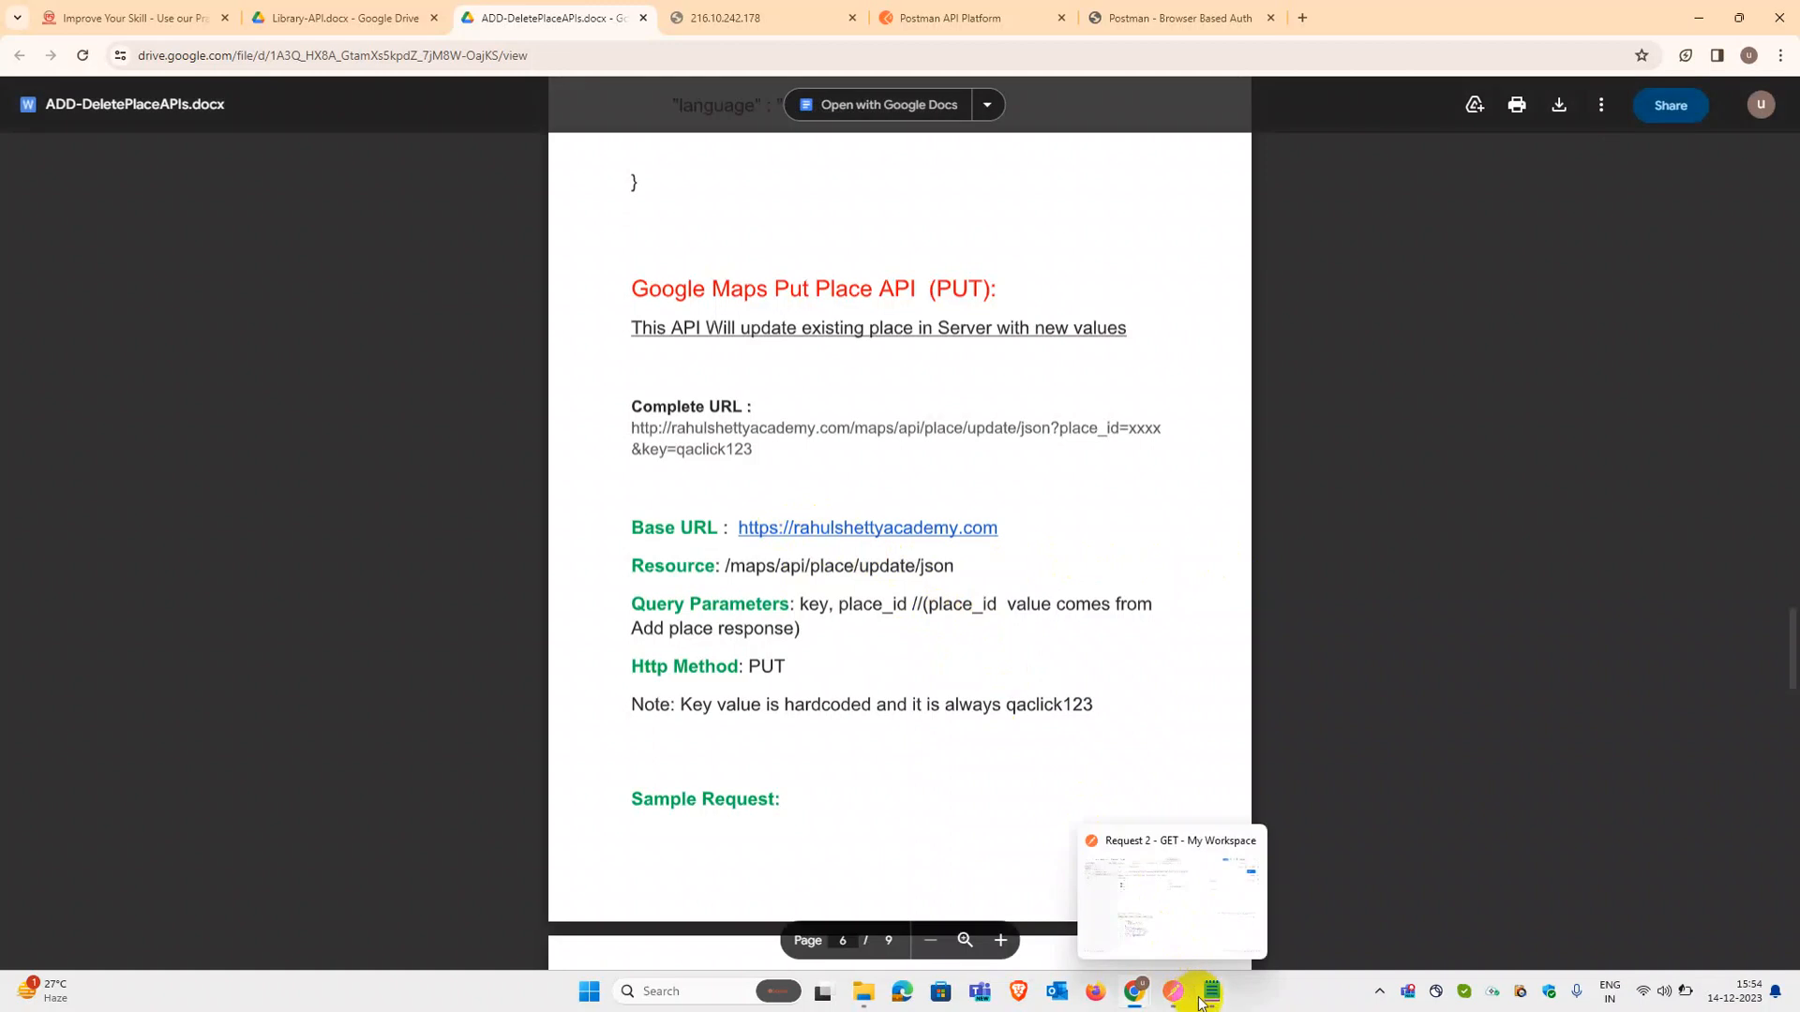
Step: Return to Postman and duplicate Request 1 - POST within First Collection
click(1207, 996)
click(1167, 993)
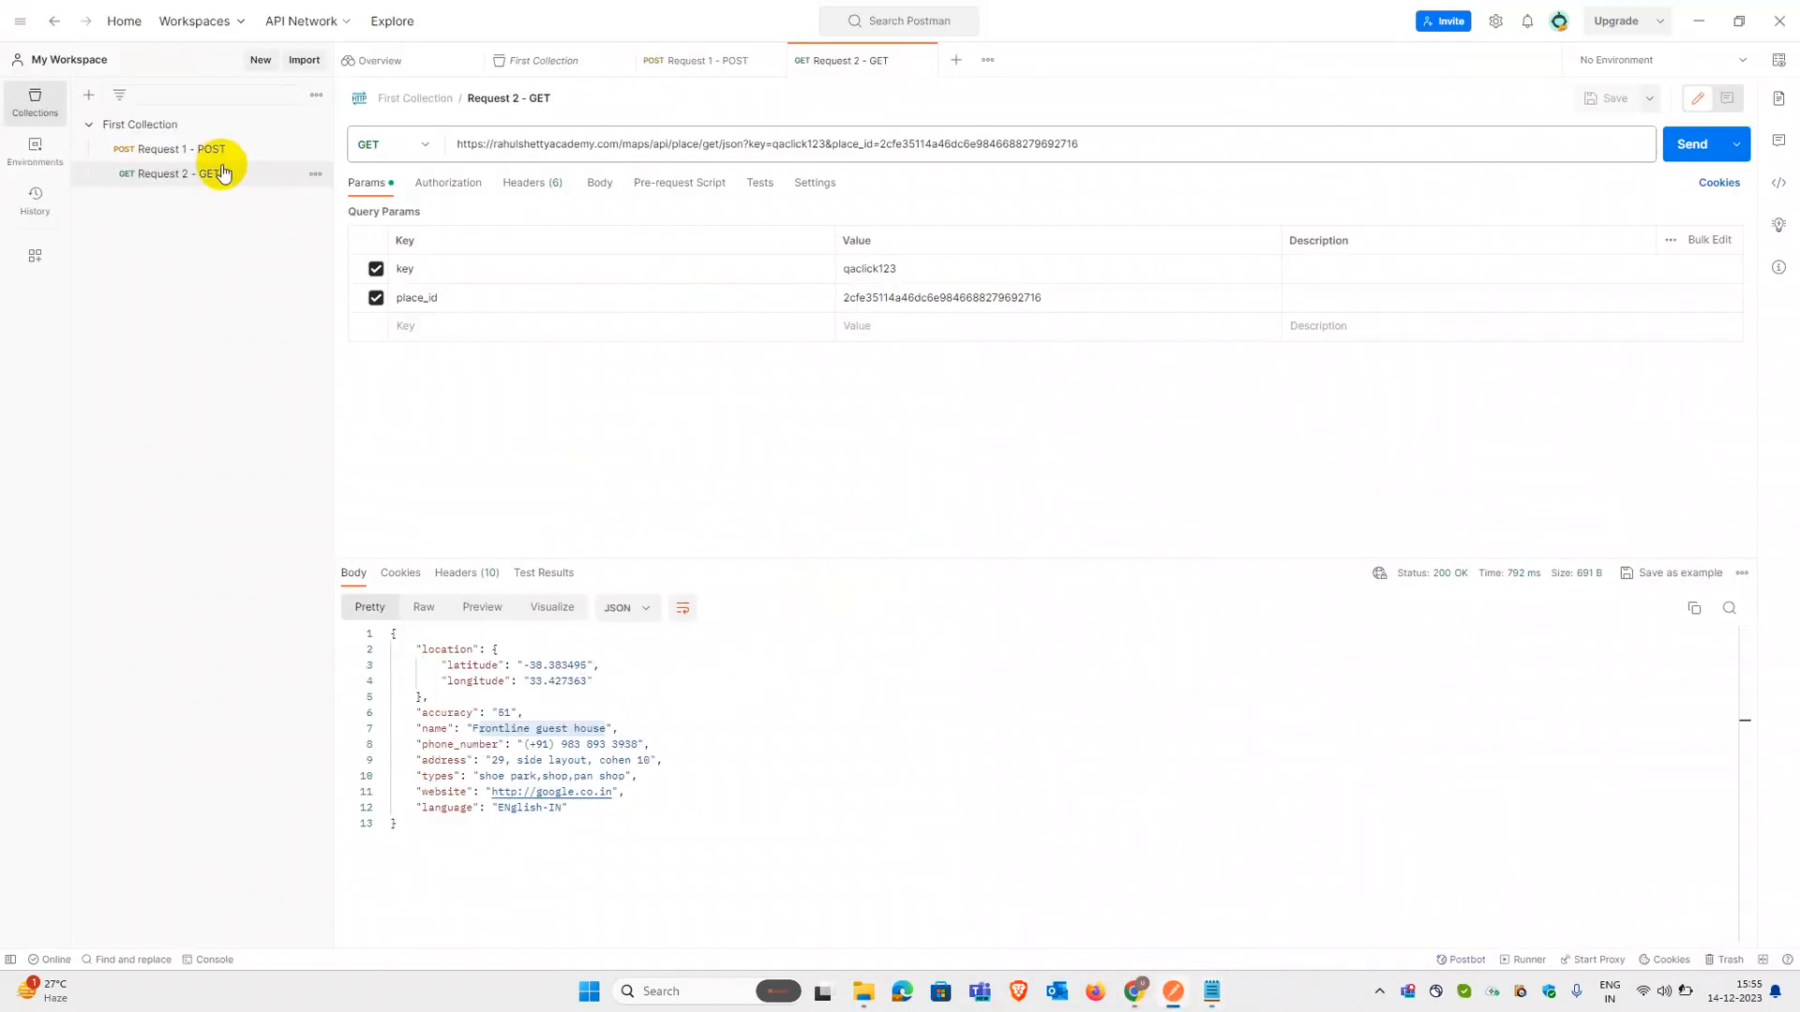
click(261, 177)
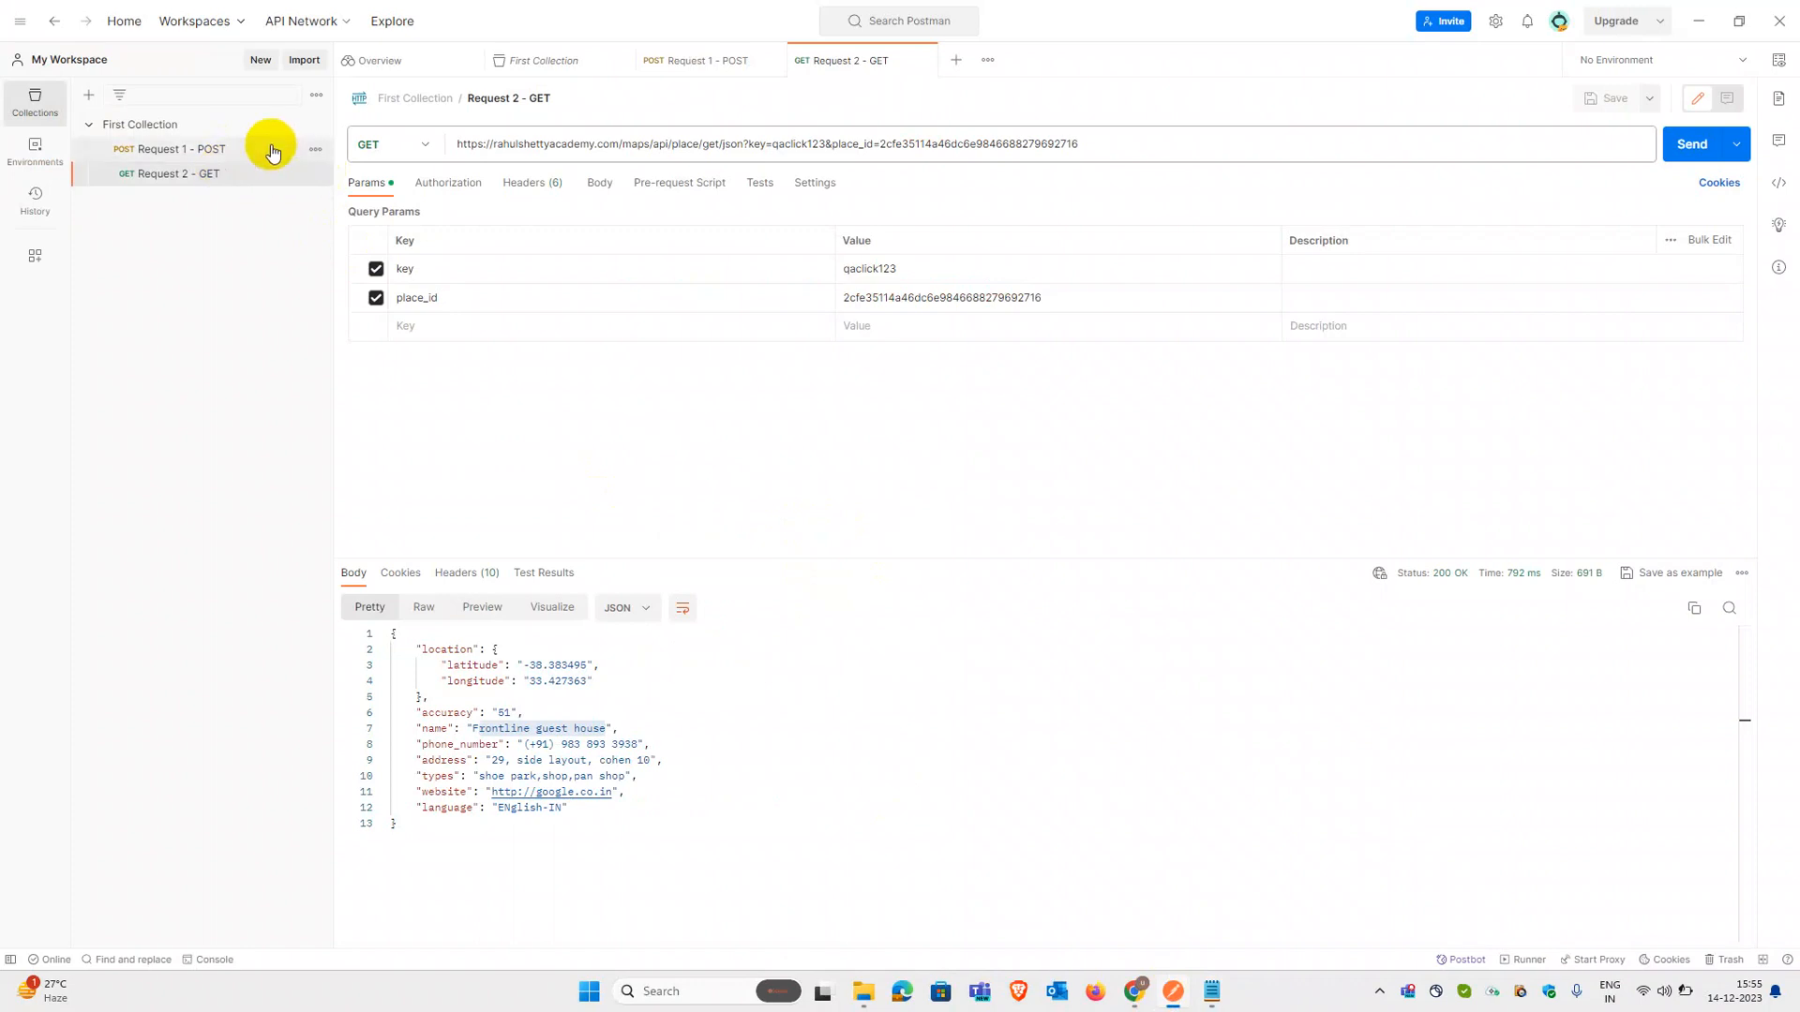
click(272, 152)
click(315, 149)
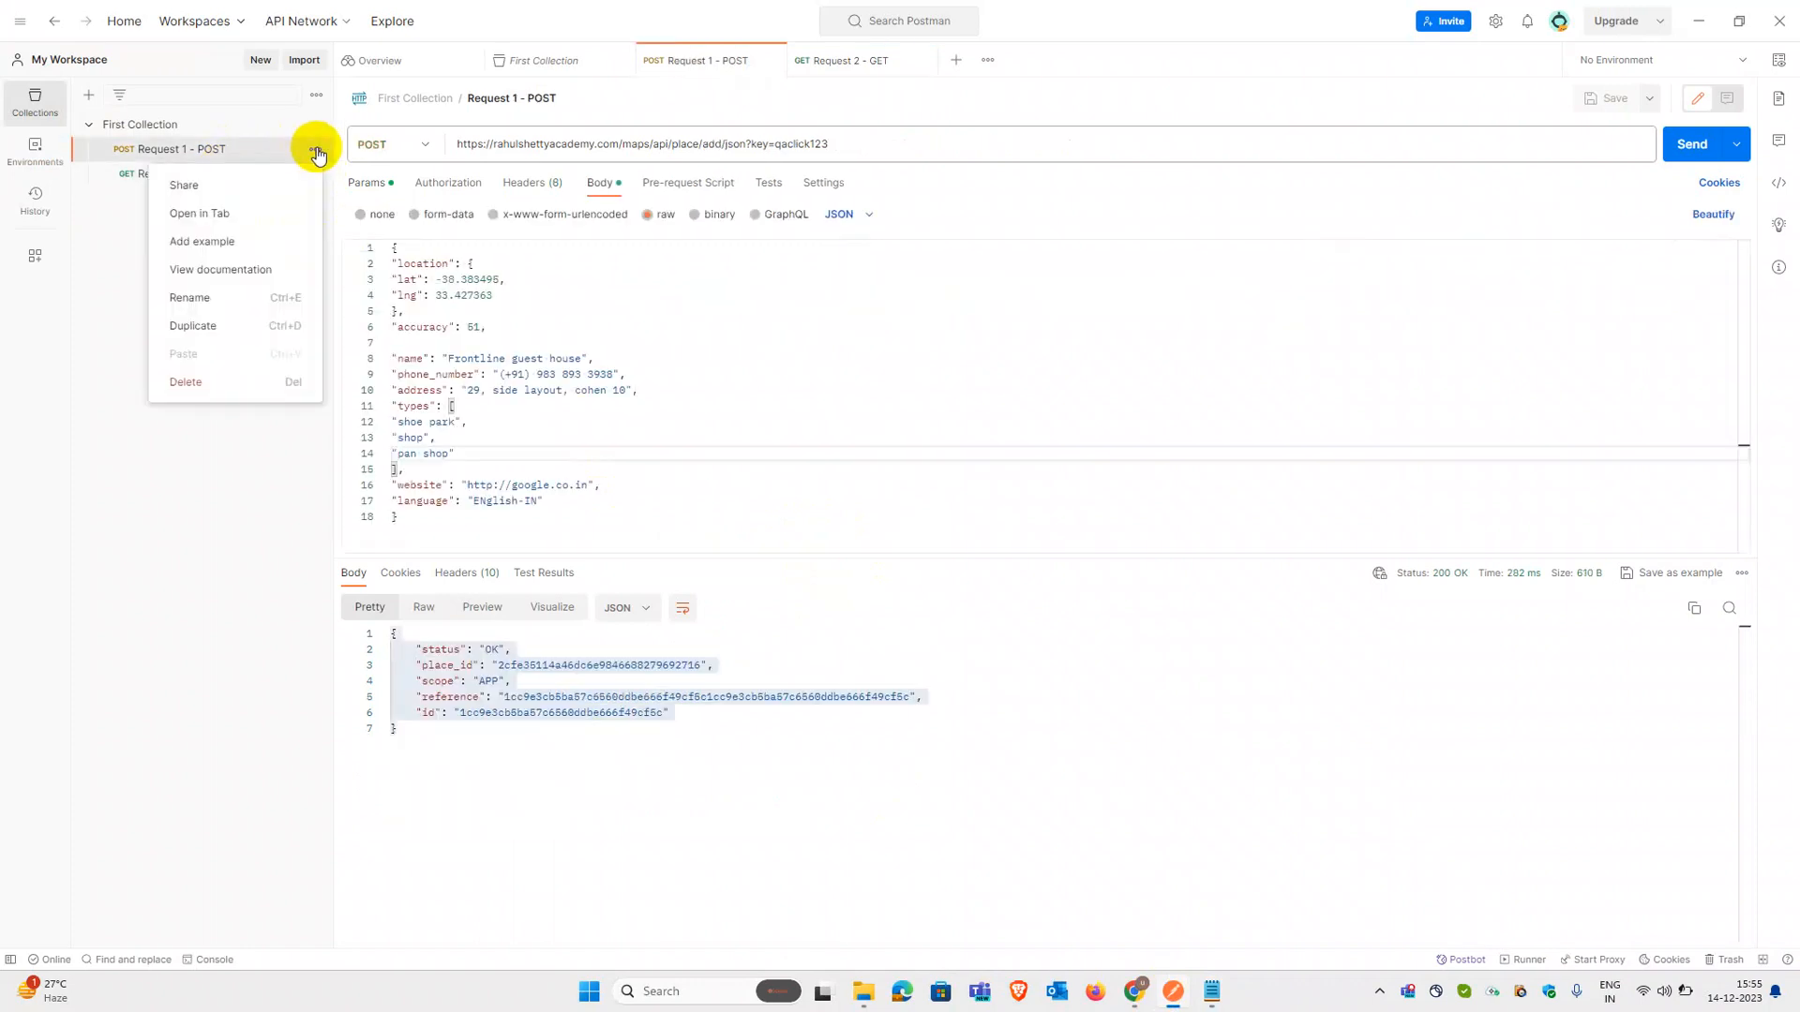
click(231, 325)
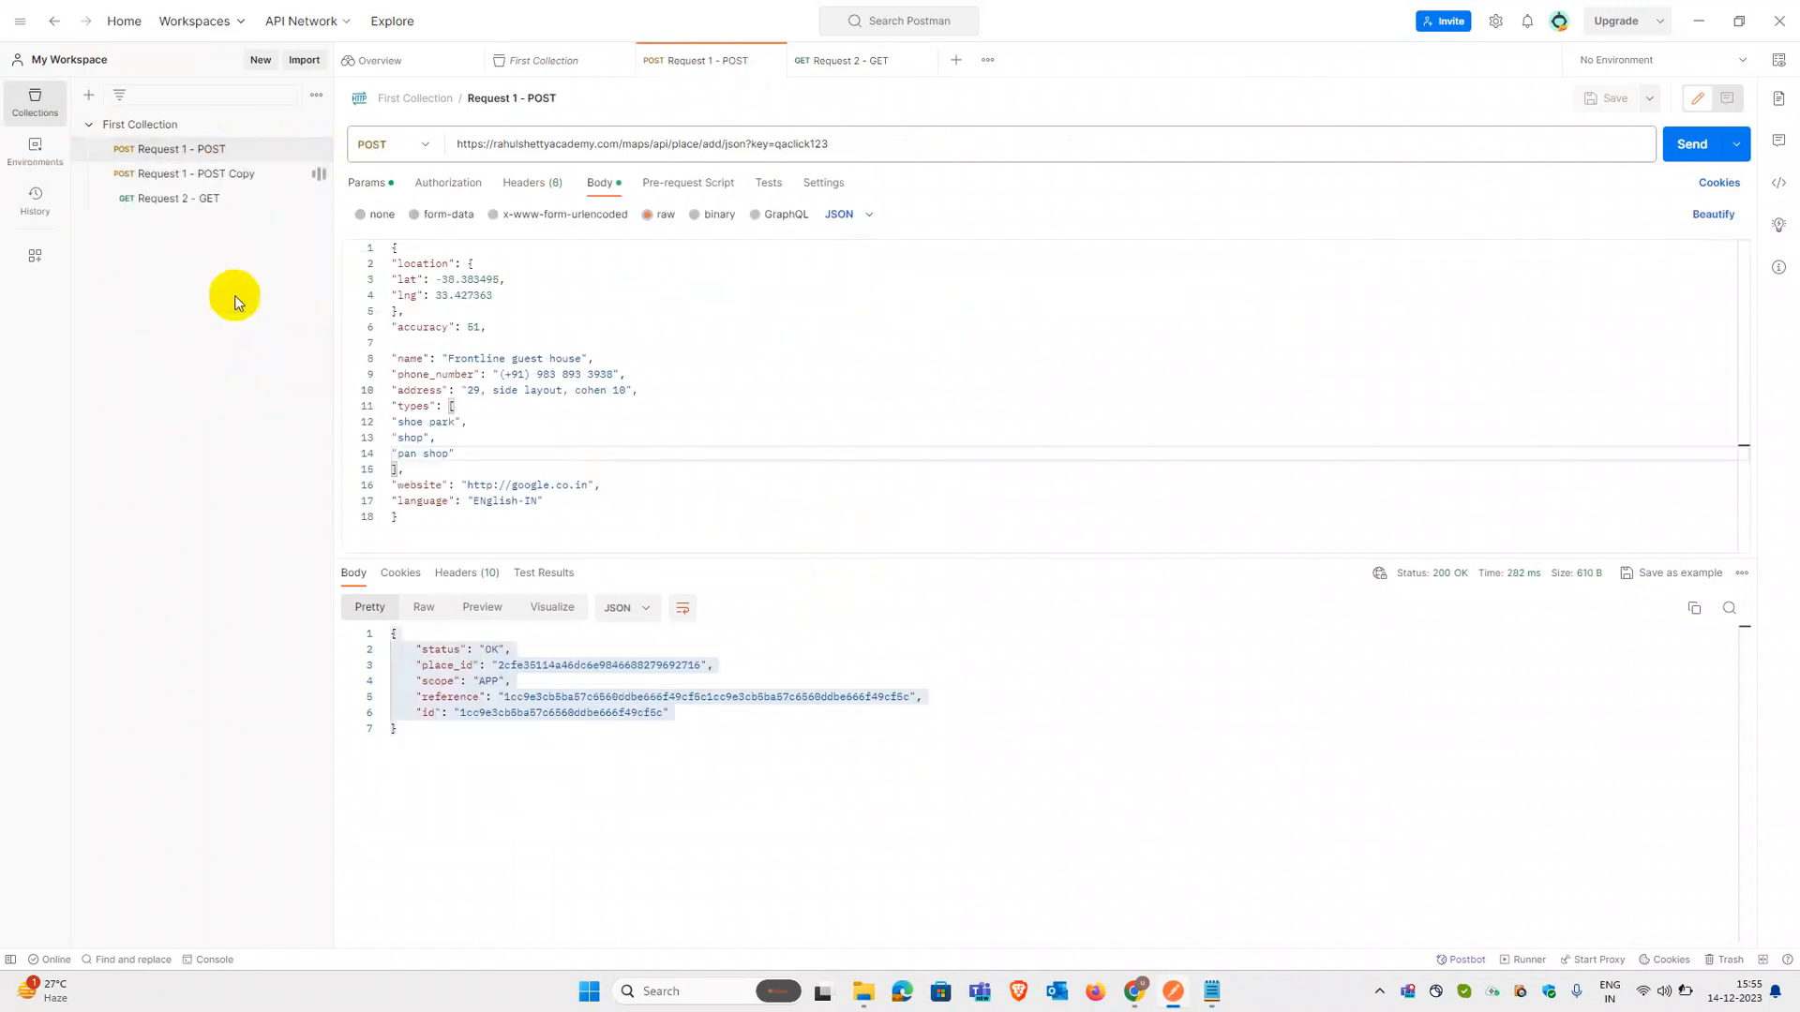
Step: Open the duplicated POST request and rename it "Request 1 - PUT"
click(274, 178)
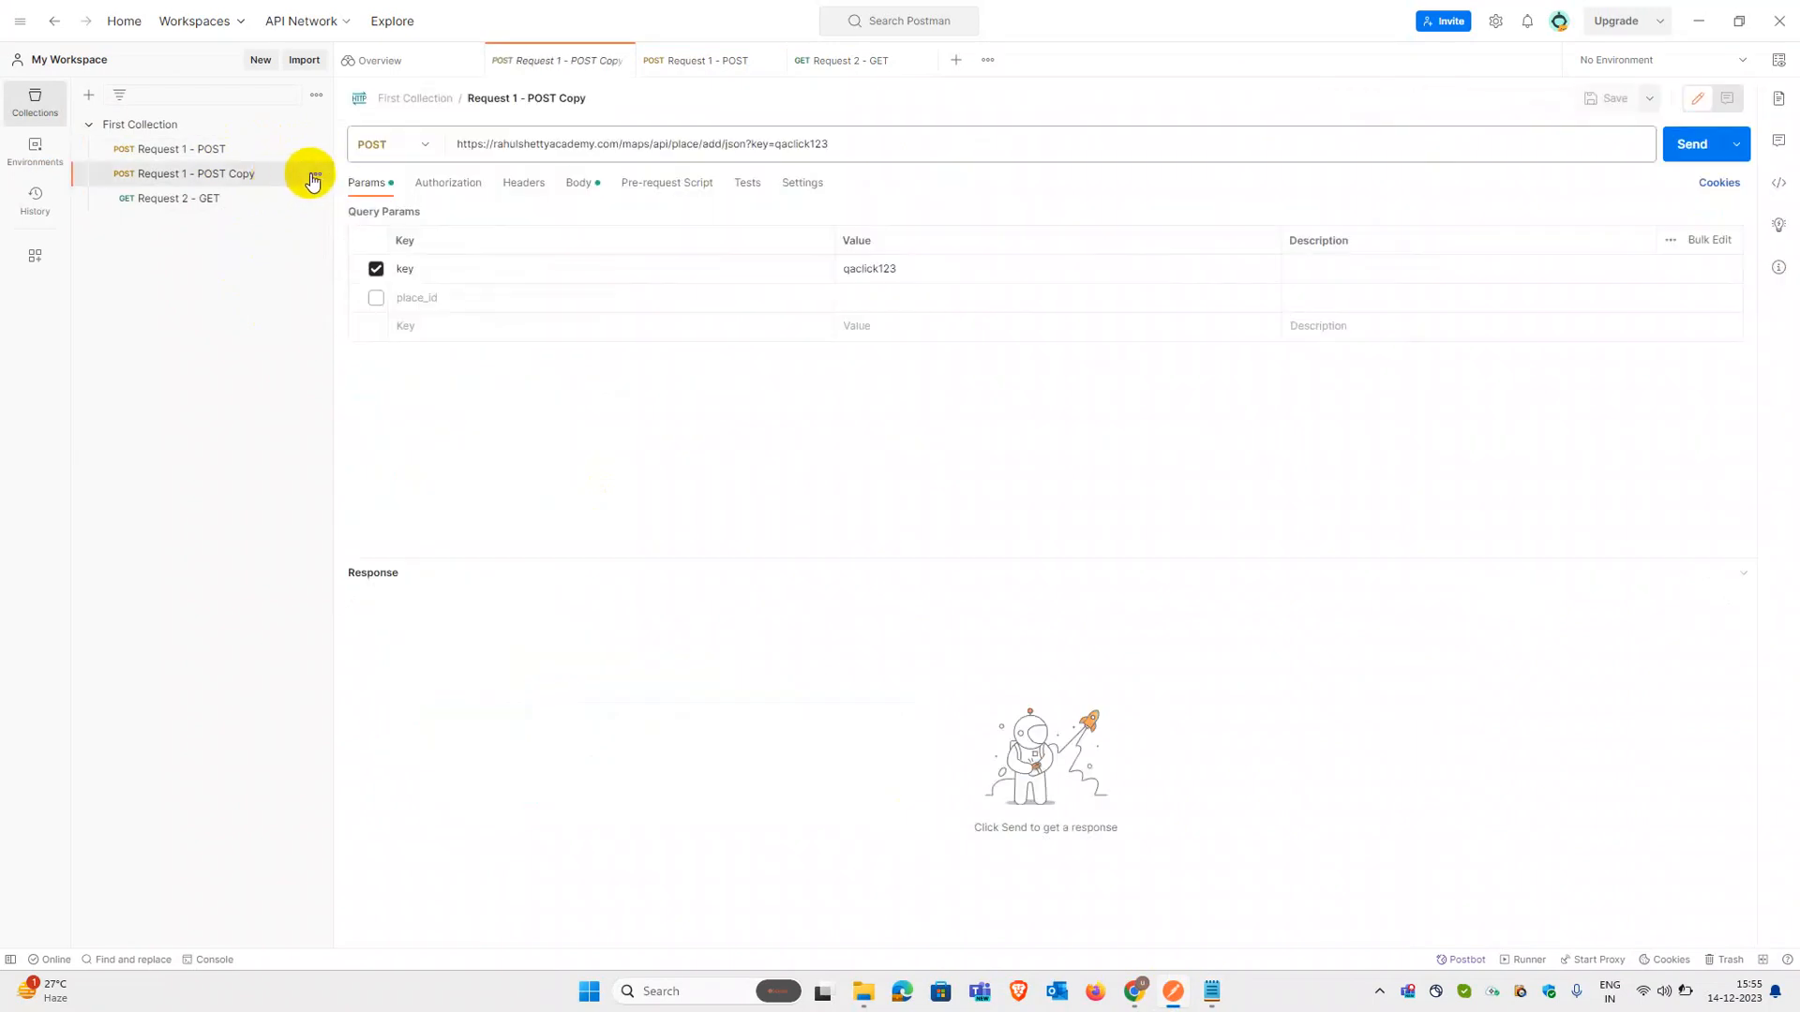
click(315, 173)
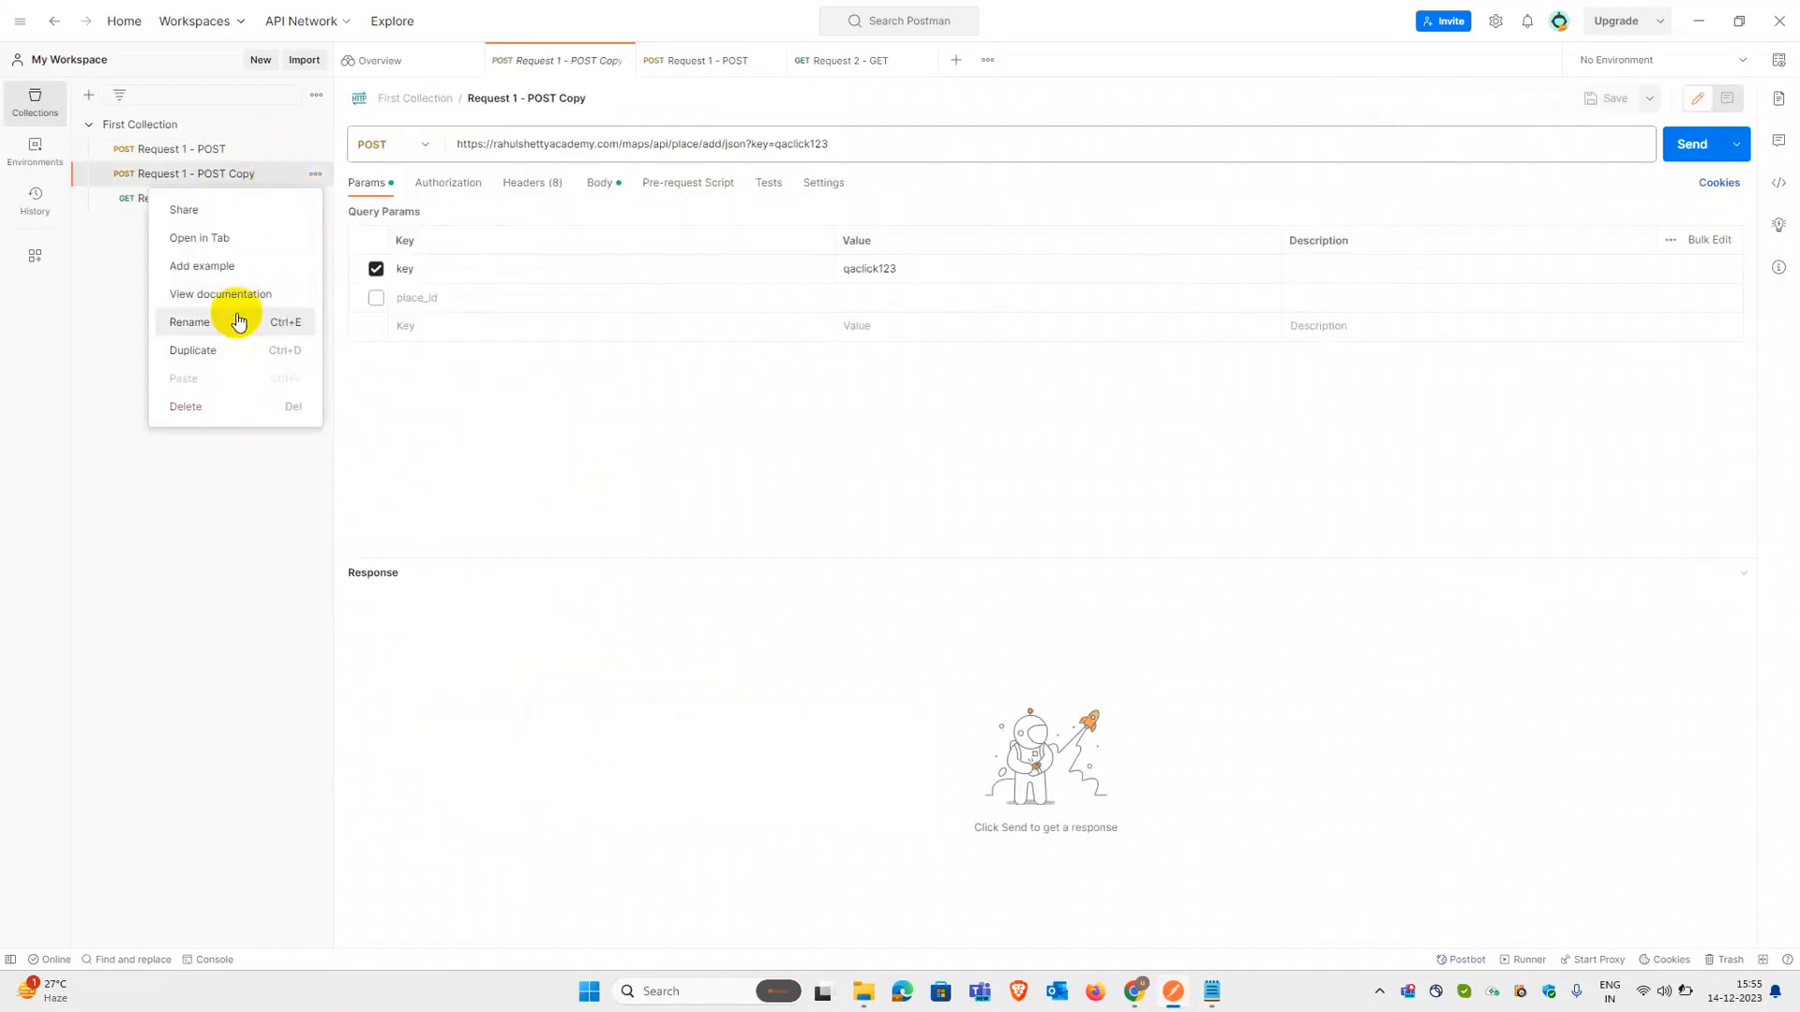
click(191, 322)
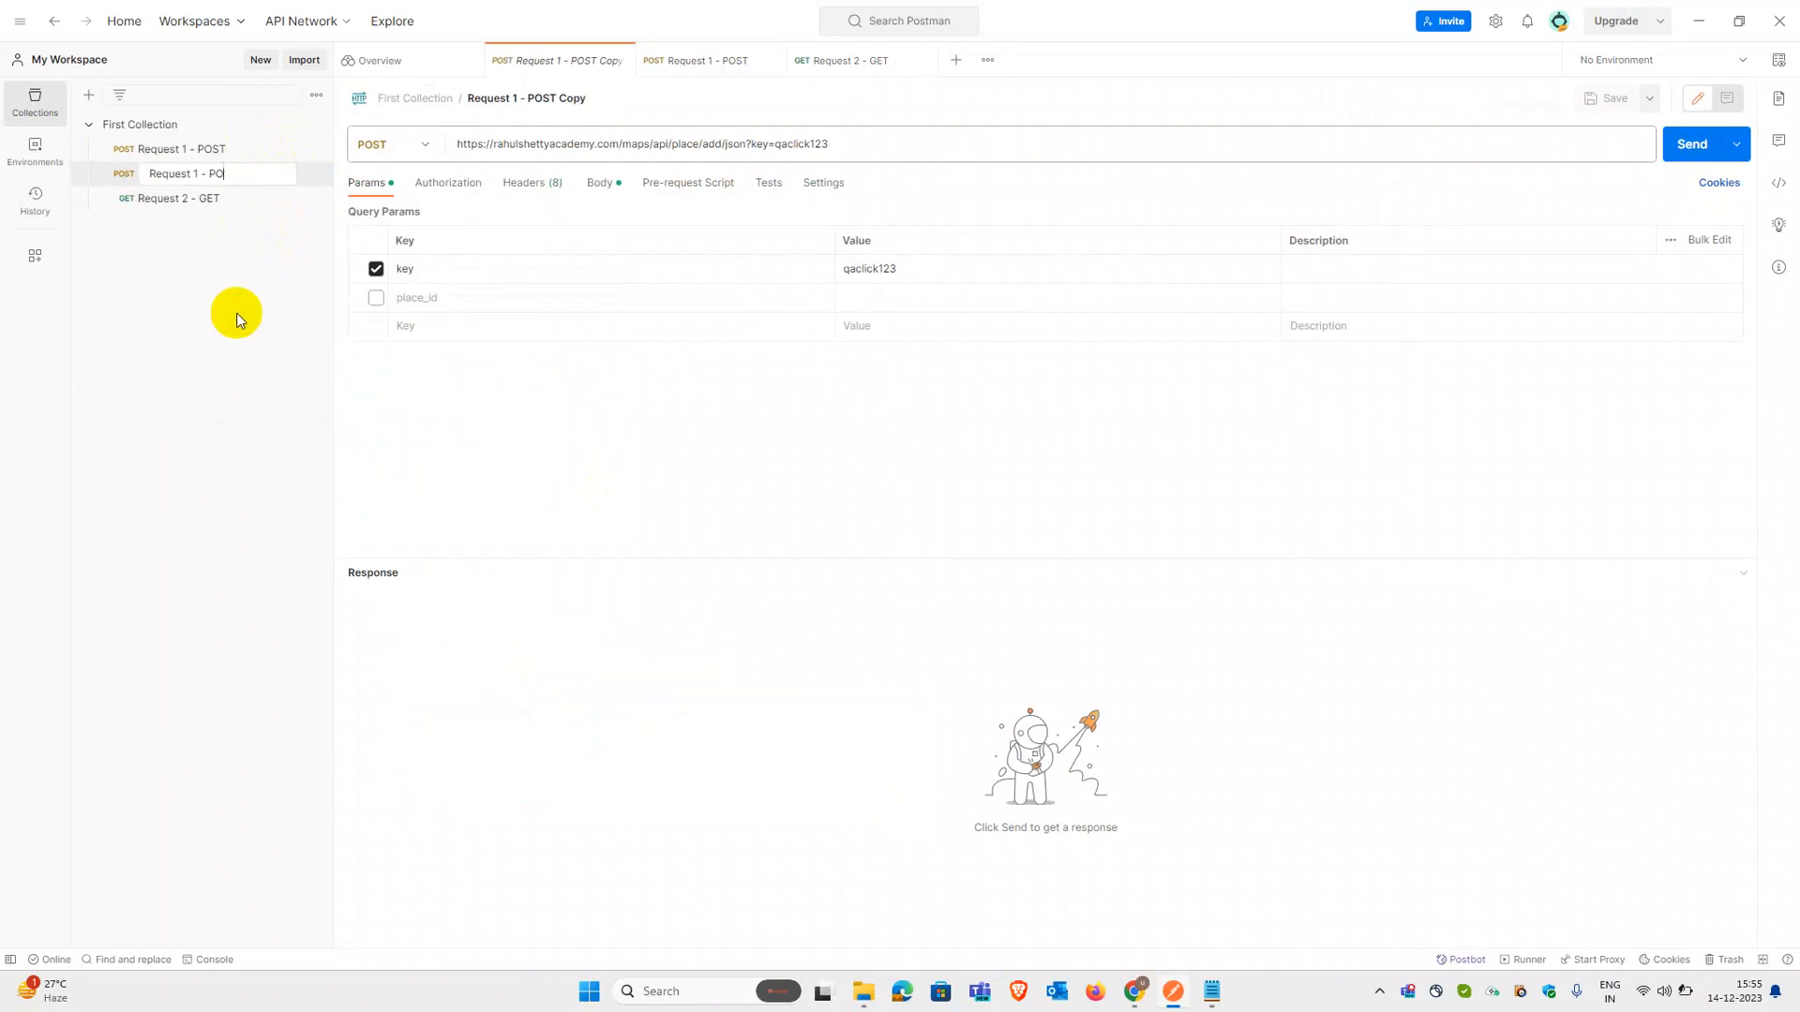
key(Return)
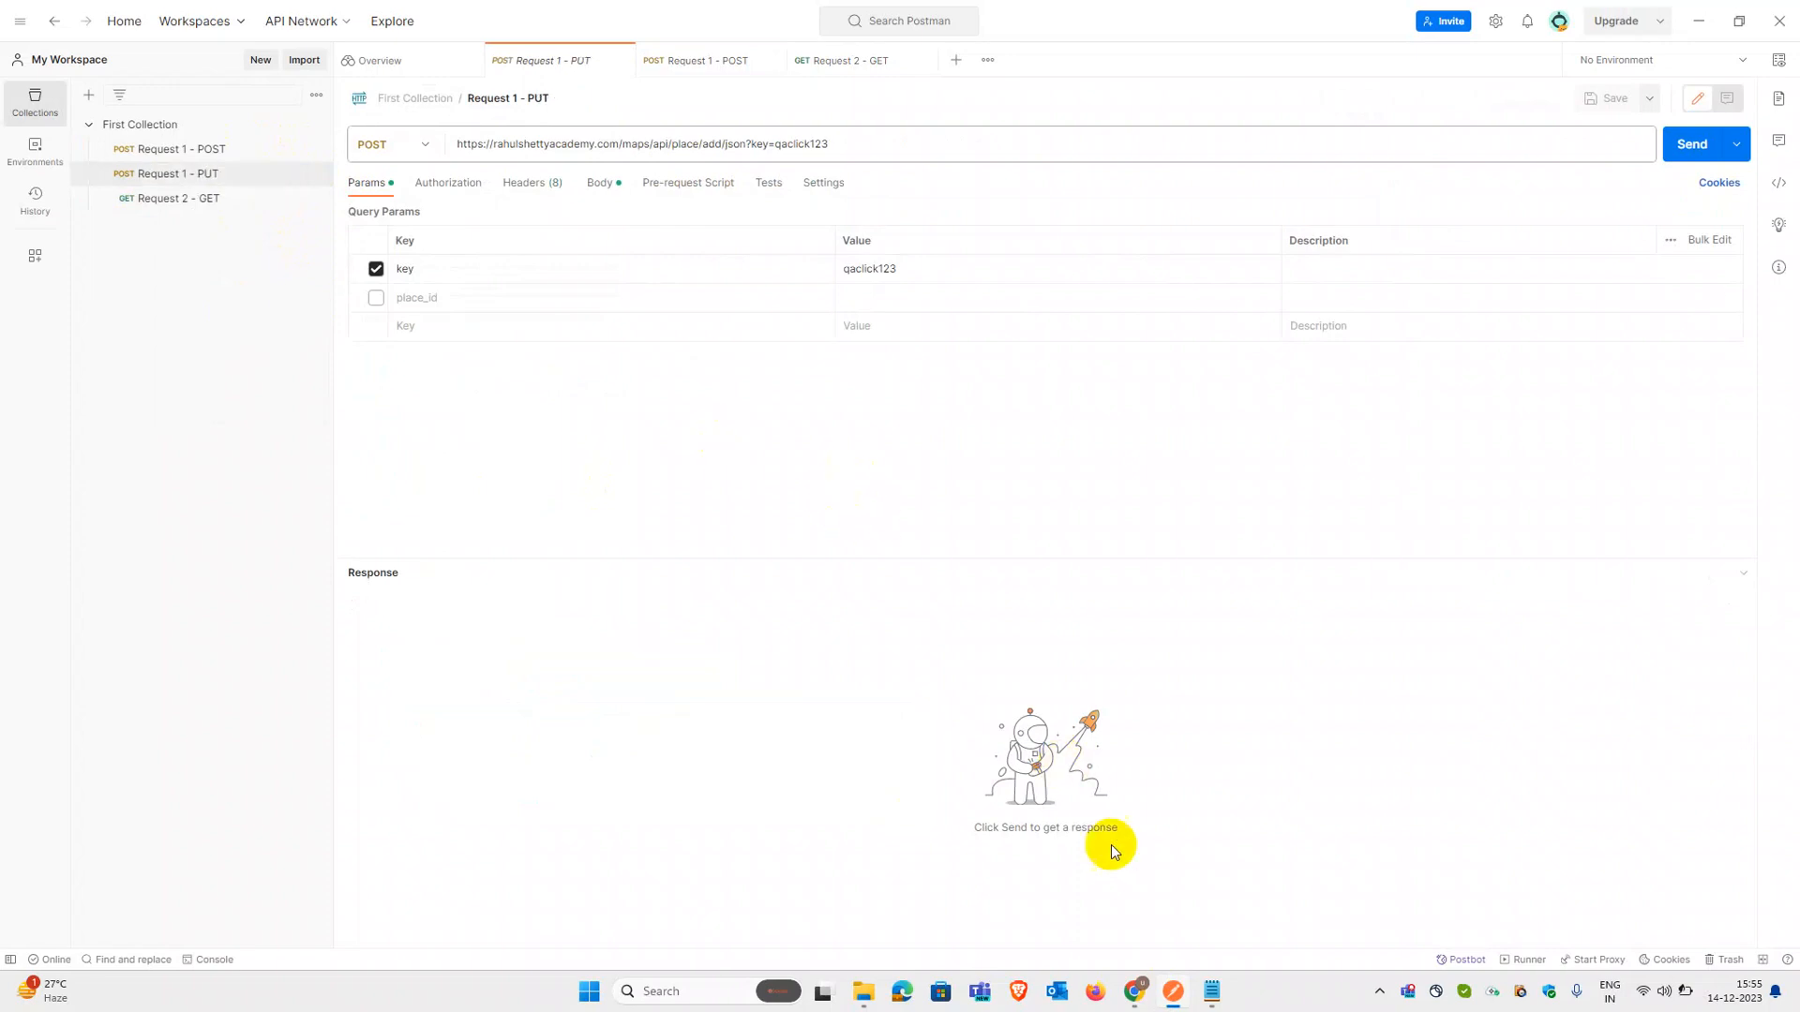
Step: Look up the PUT resource path in the Chrome document and change "add" to "update" in Request 1 - PUT's URL in Postman
click(1170, 995)
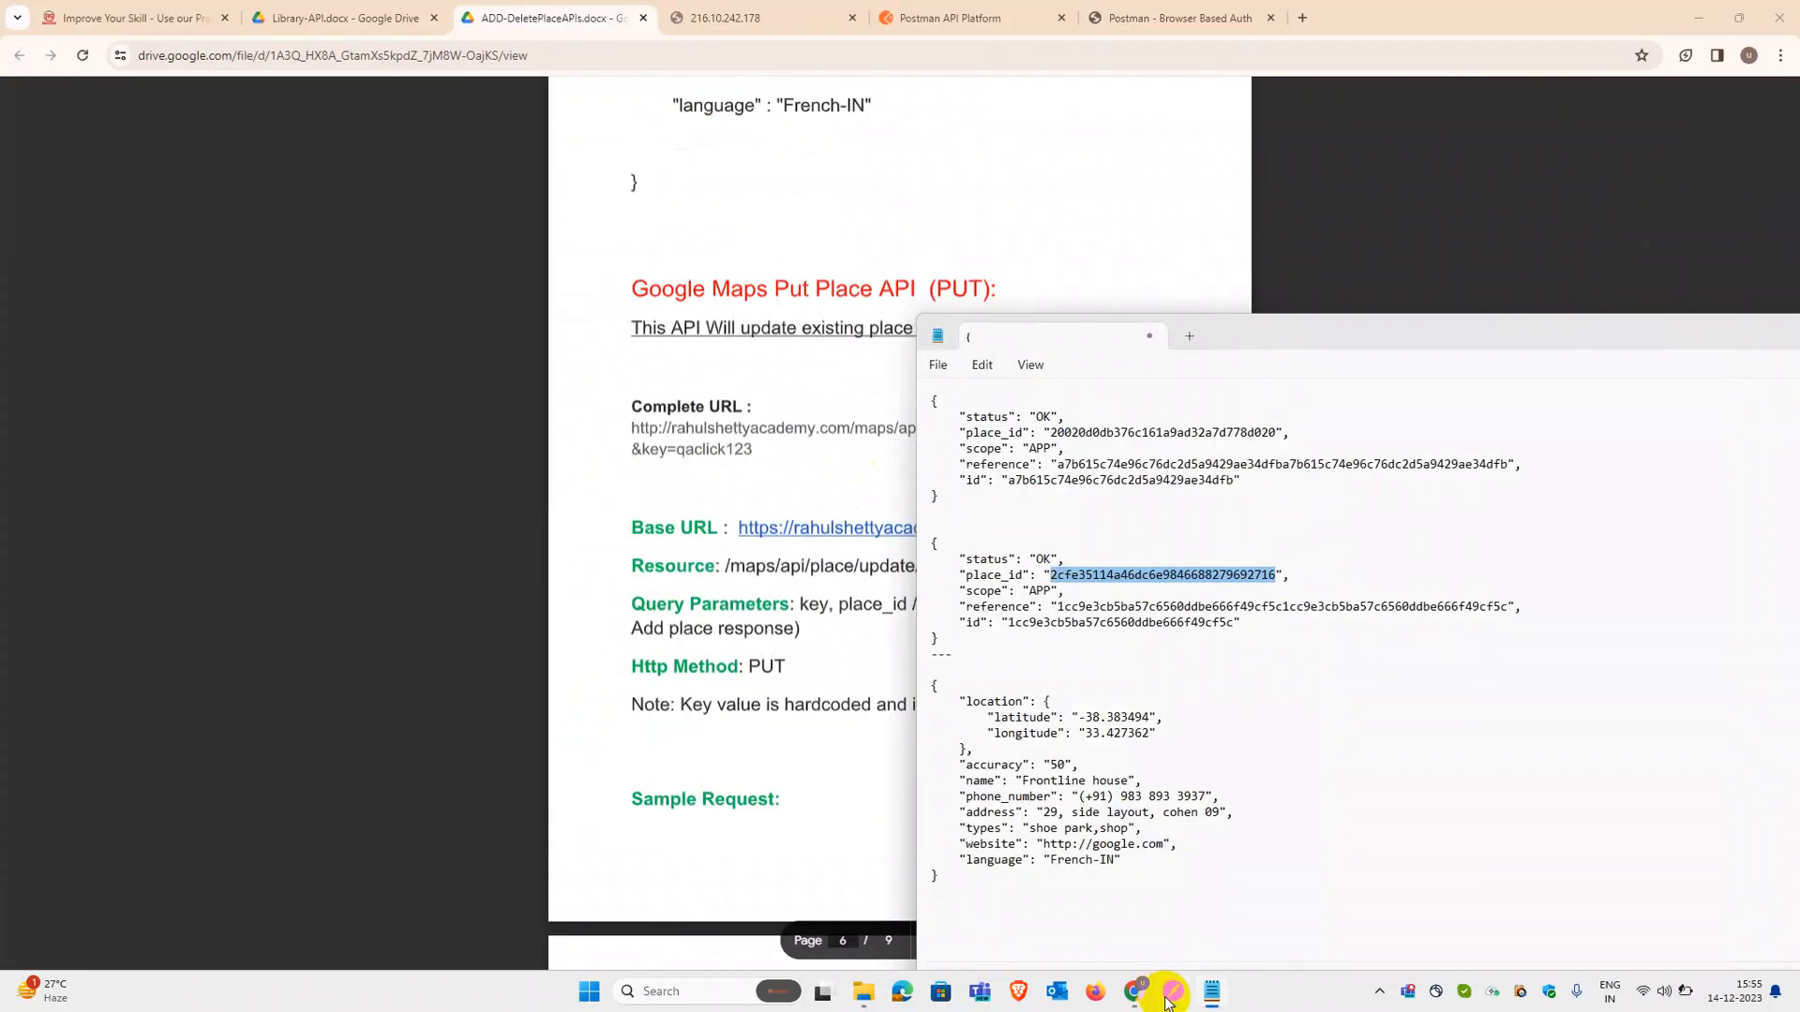
click(856, 595)
drag(954, 567, 764, 566)
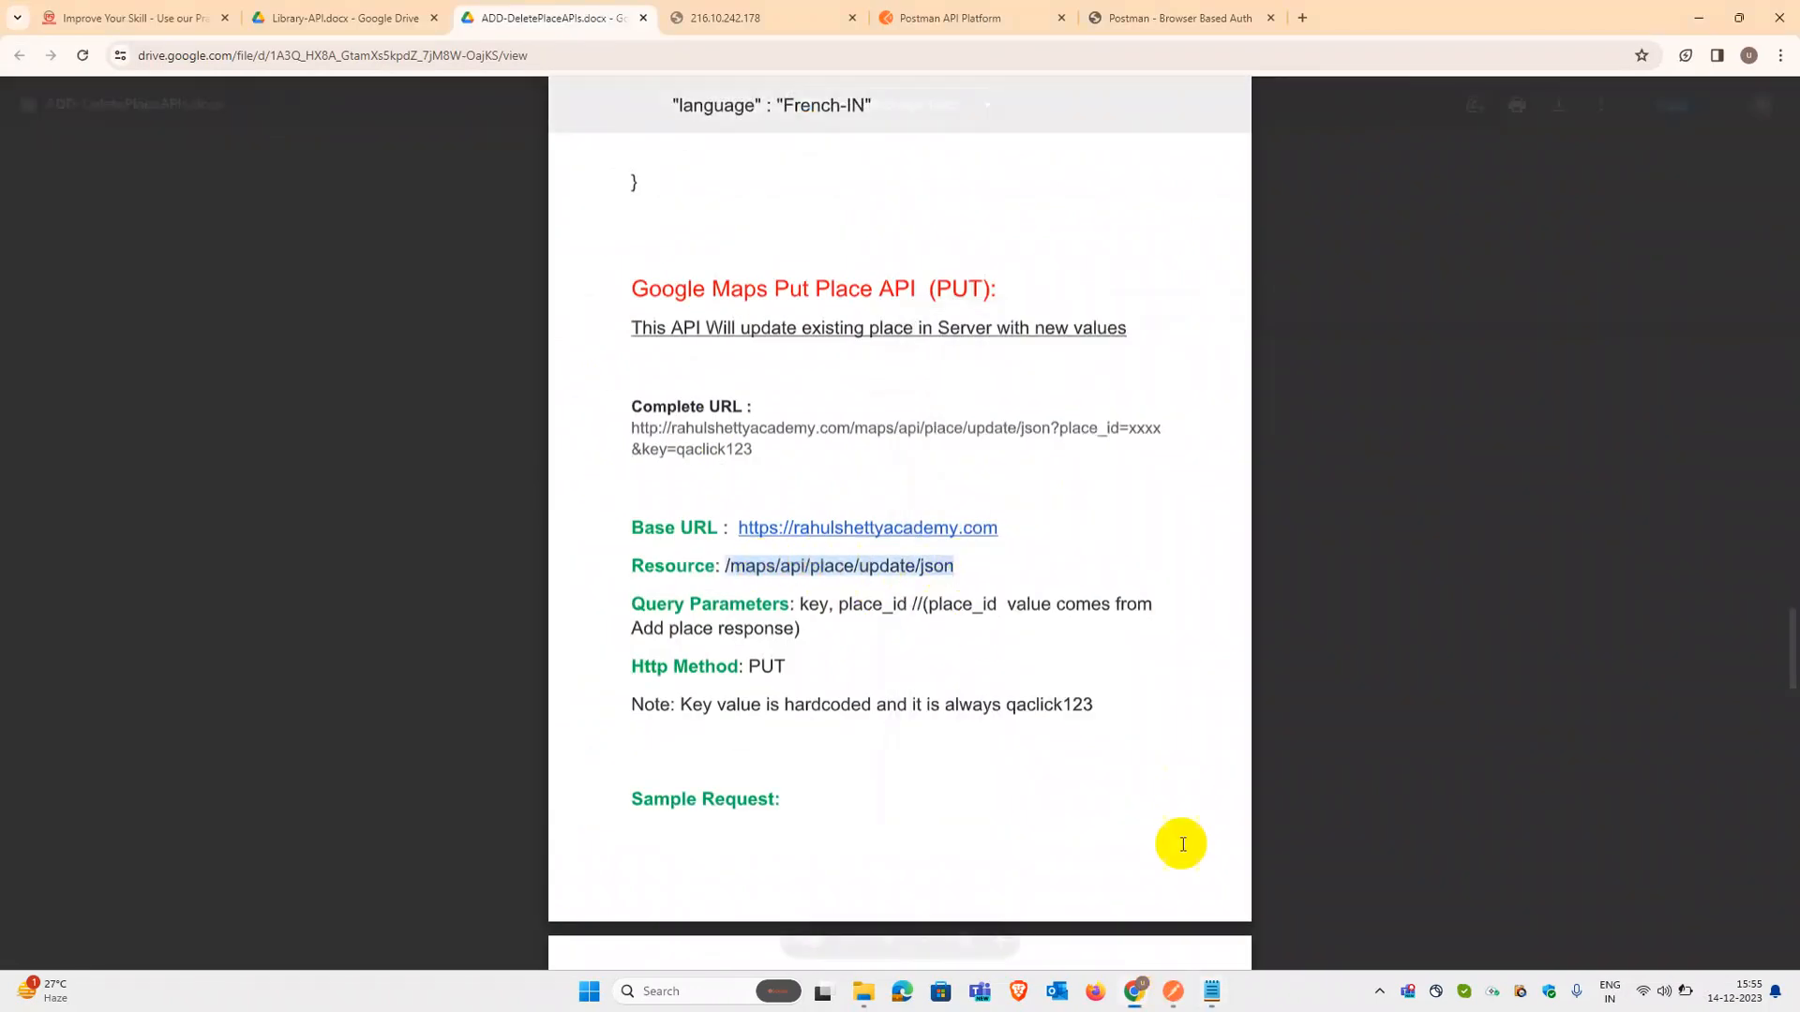
click(1171, 993)
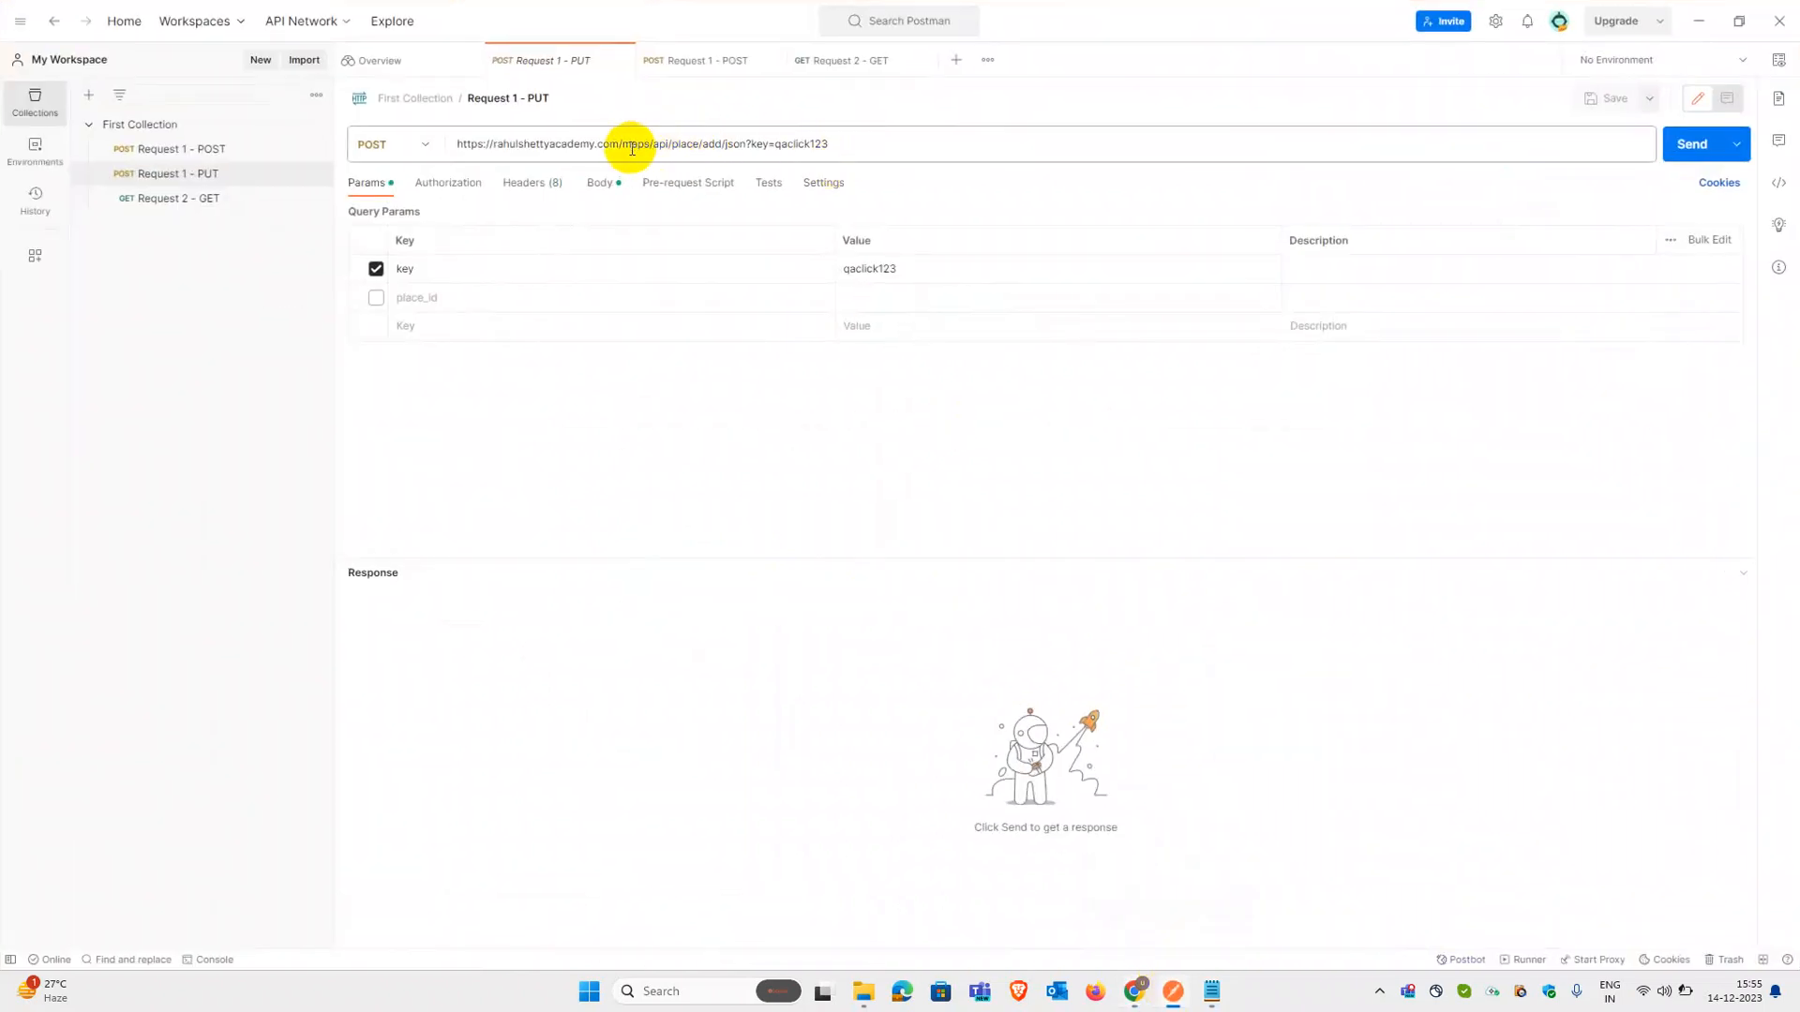
double_click(714, 143)
text(update)
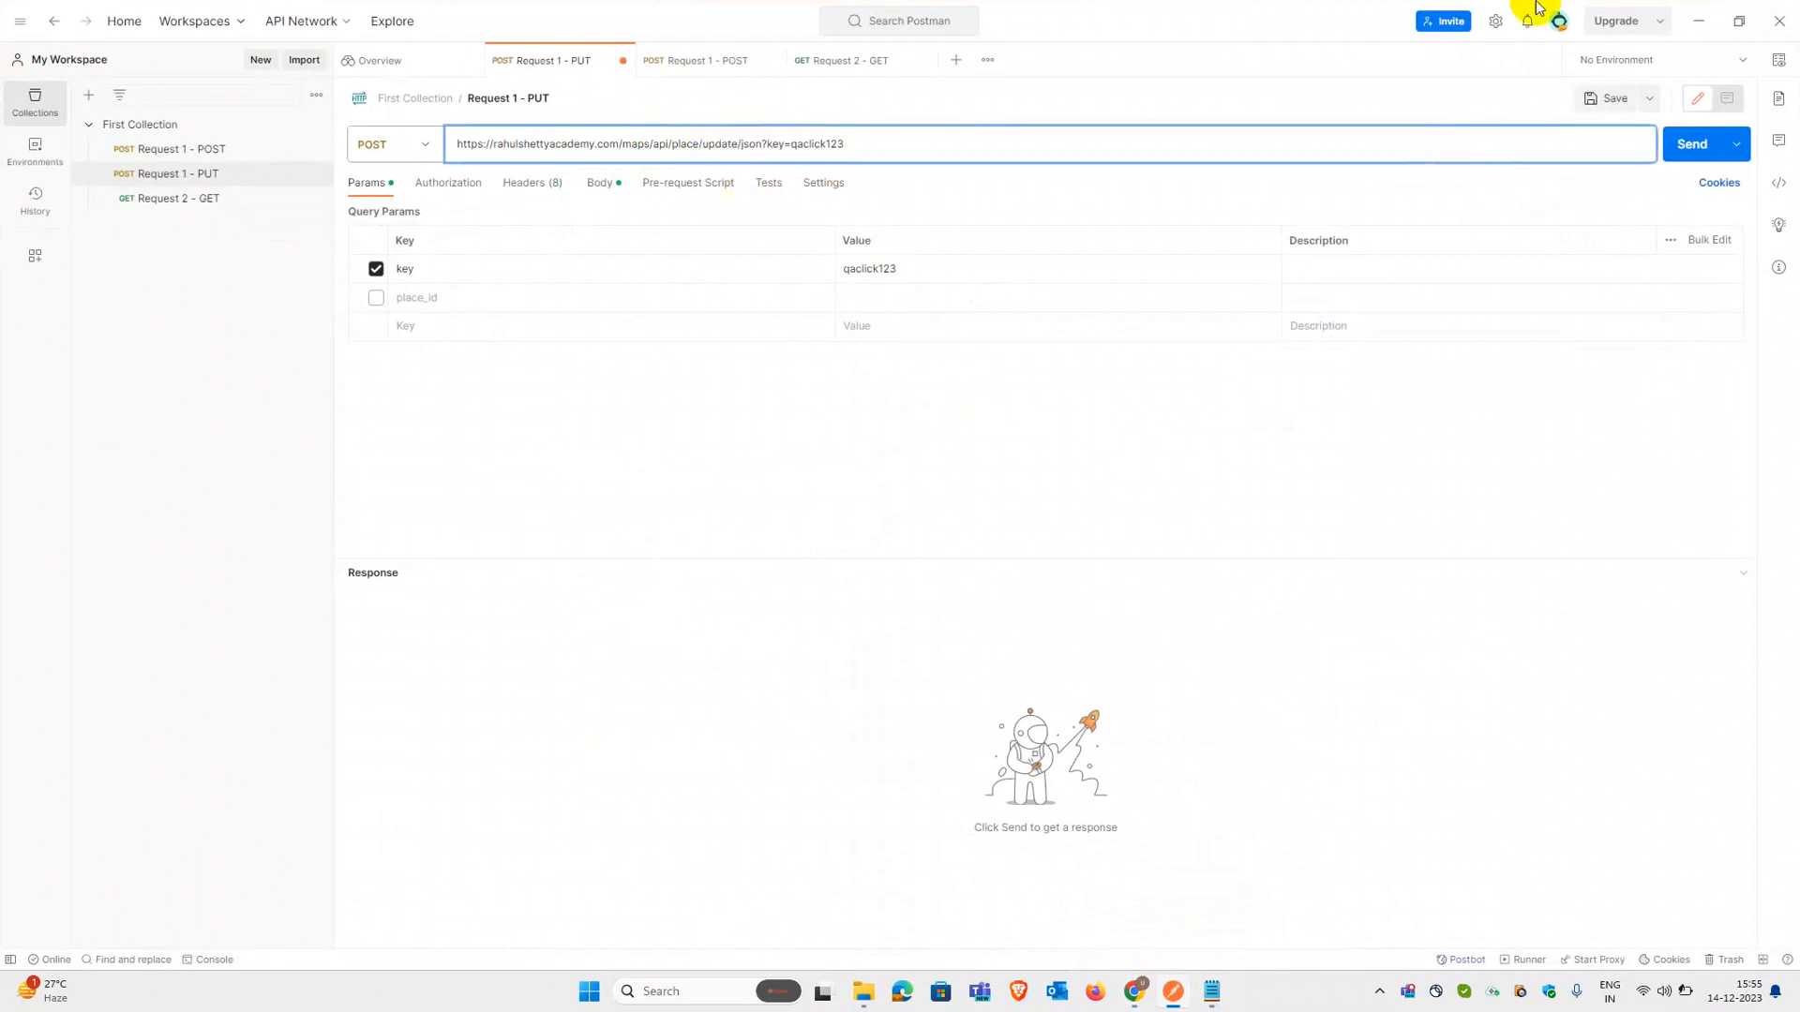
Step: Check the PUT query parameters in the Chrome document and enable the place_id parameter of Request 1 - PUT in Postman
click(1692, 24)
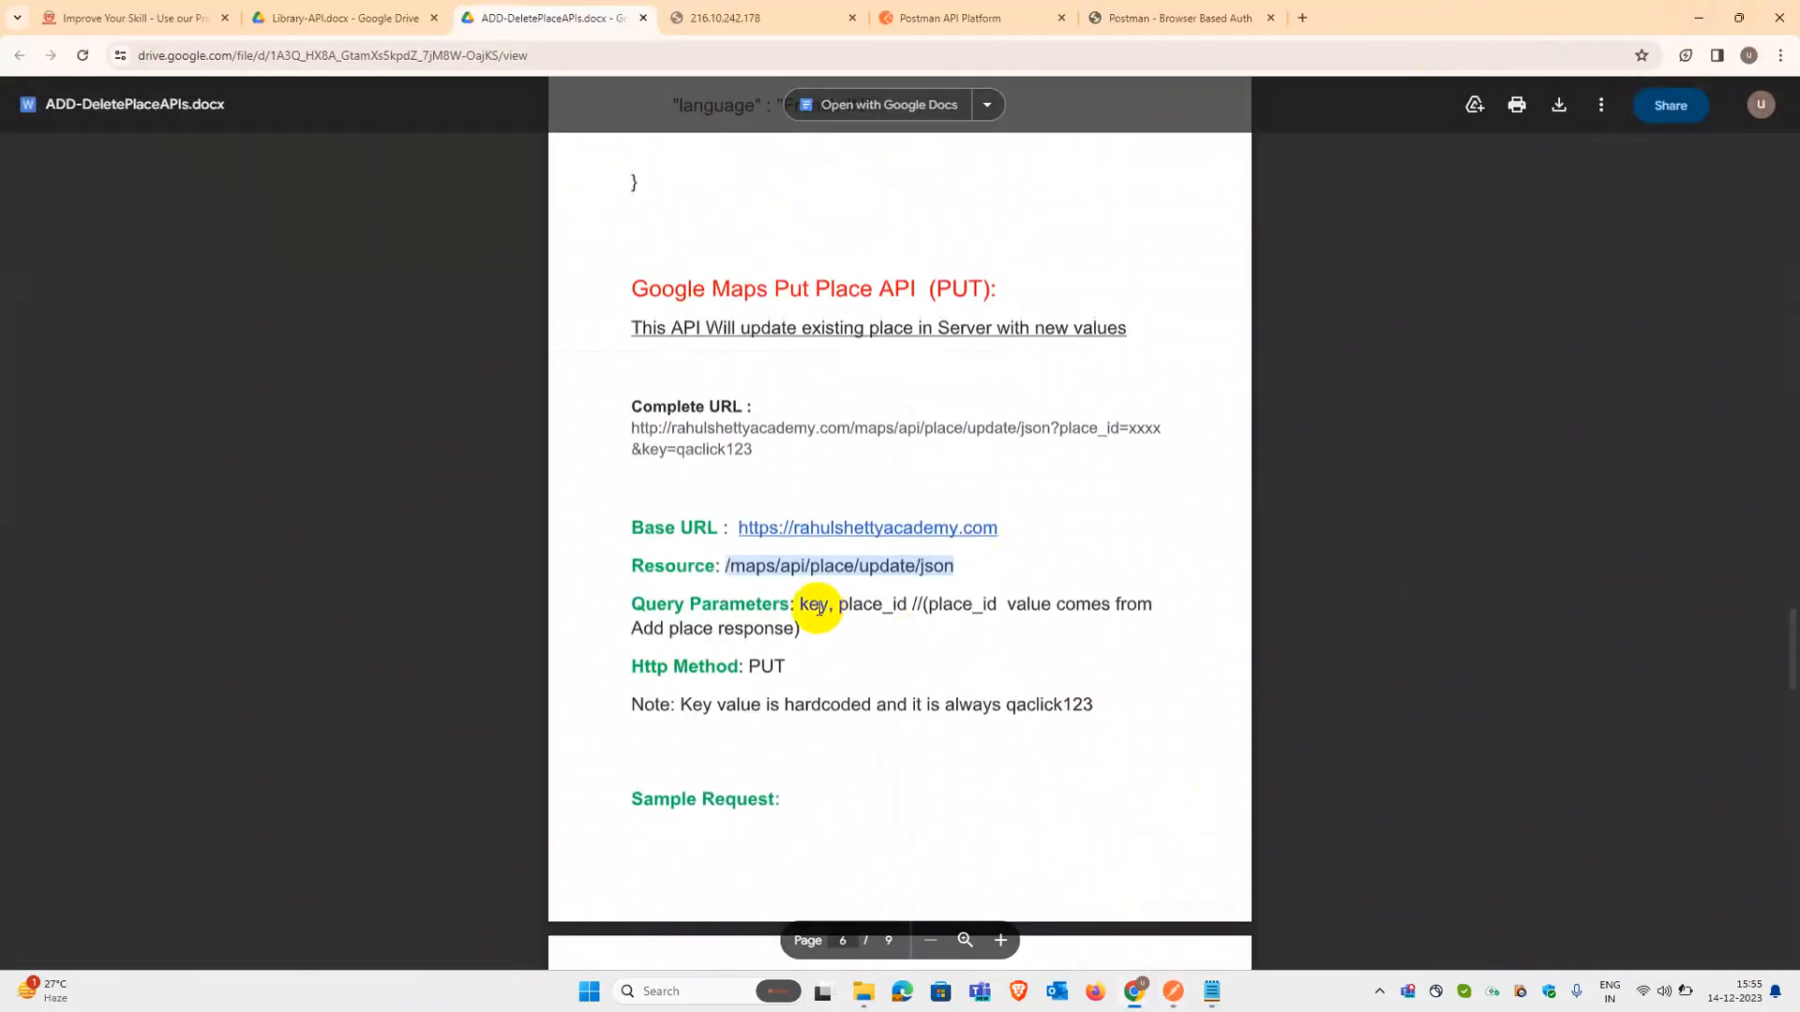
click(1173, 995)
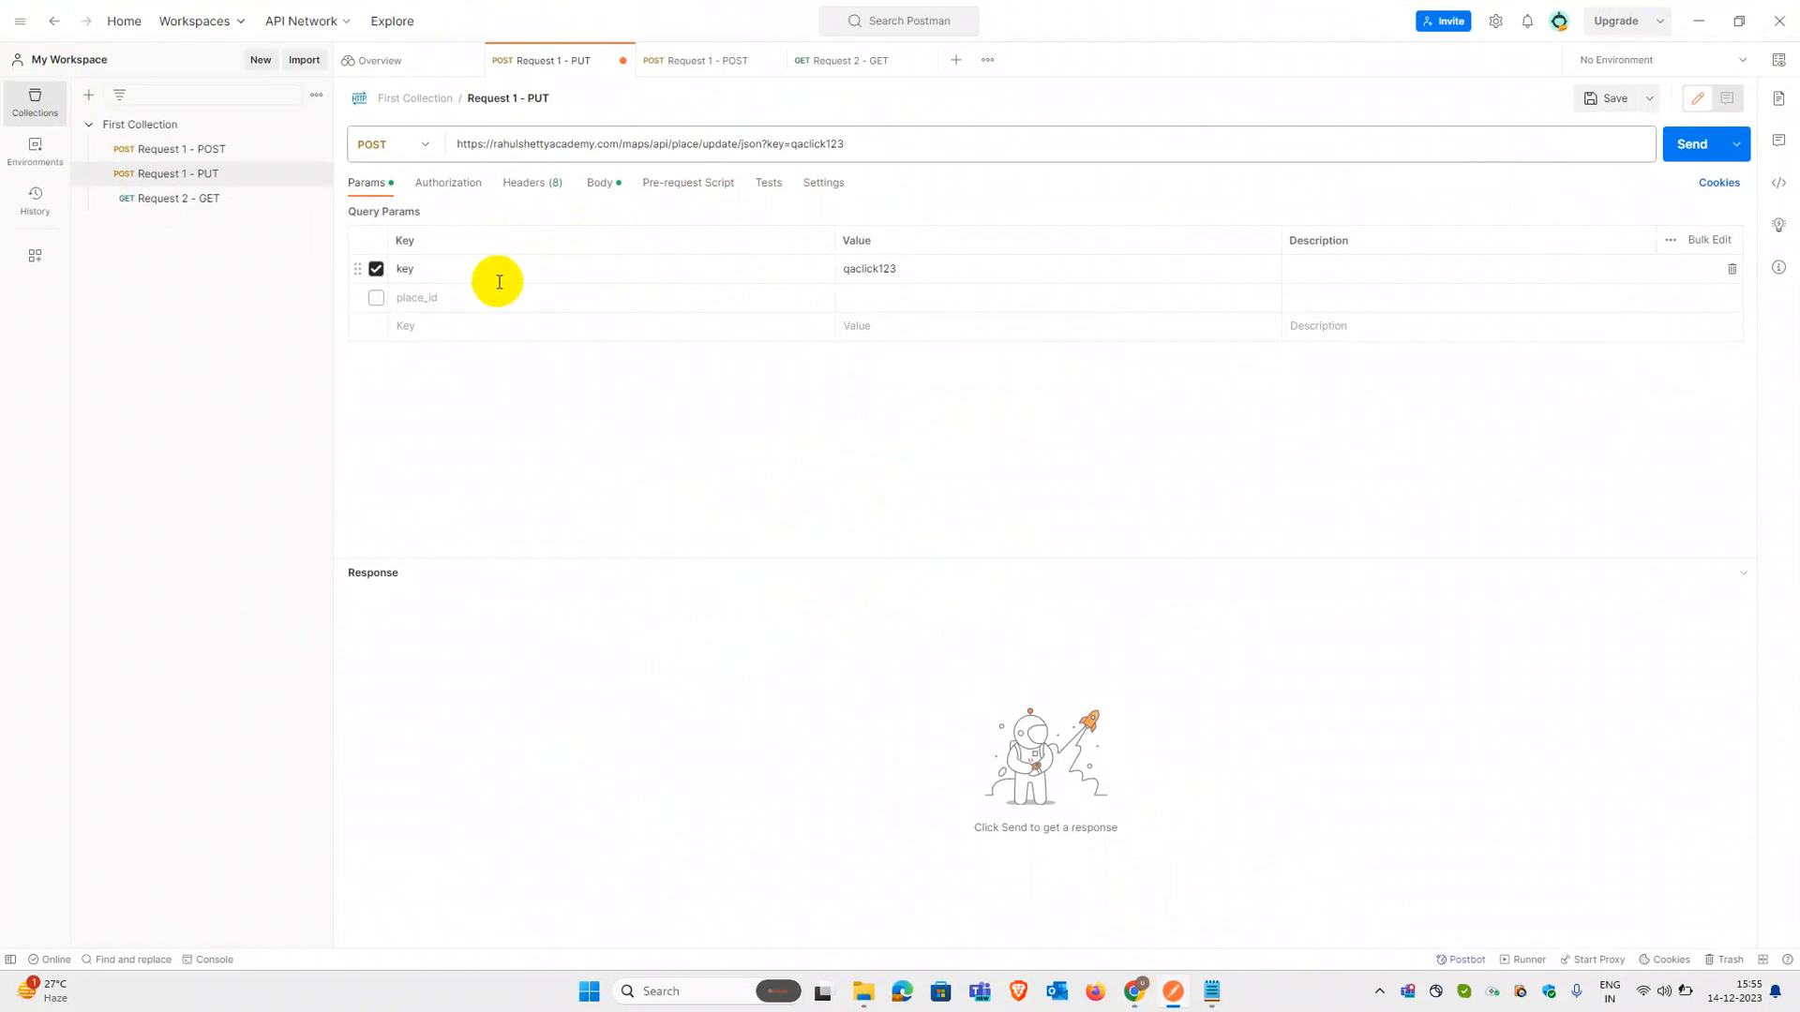
click(378, 298)
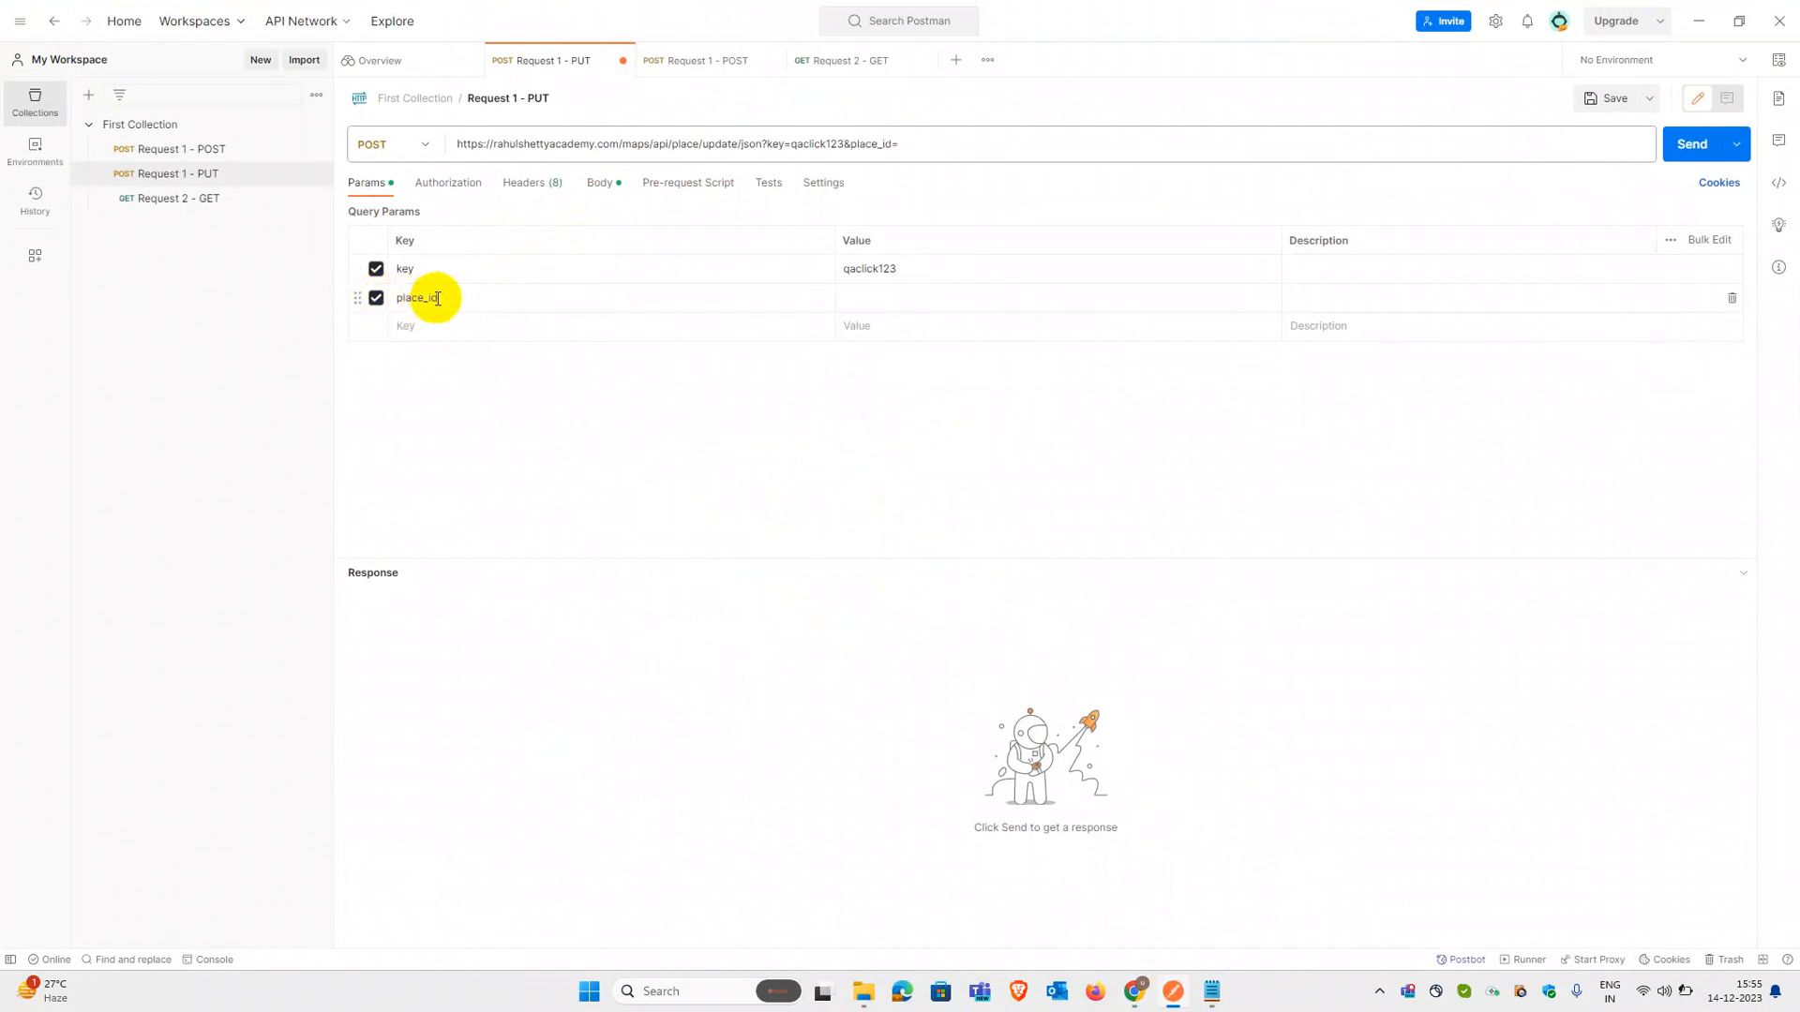
click(879, 303)
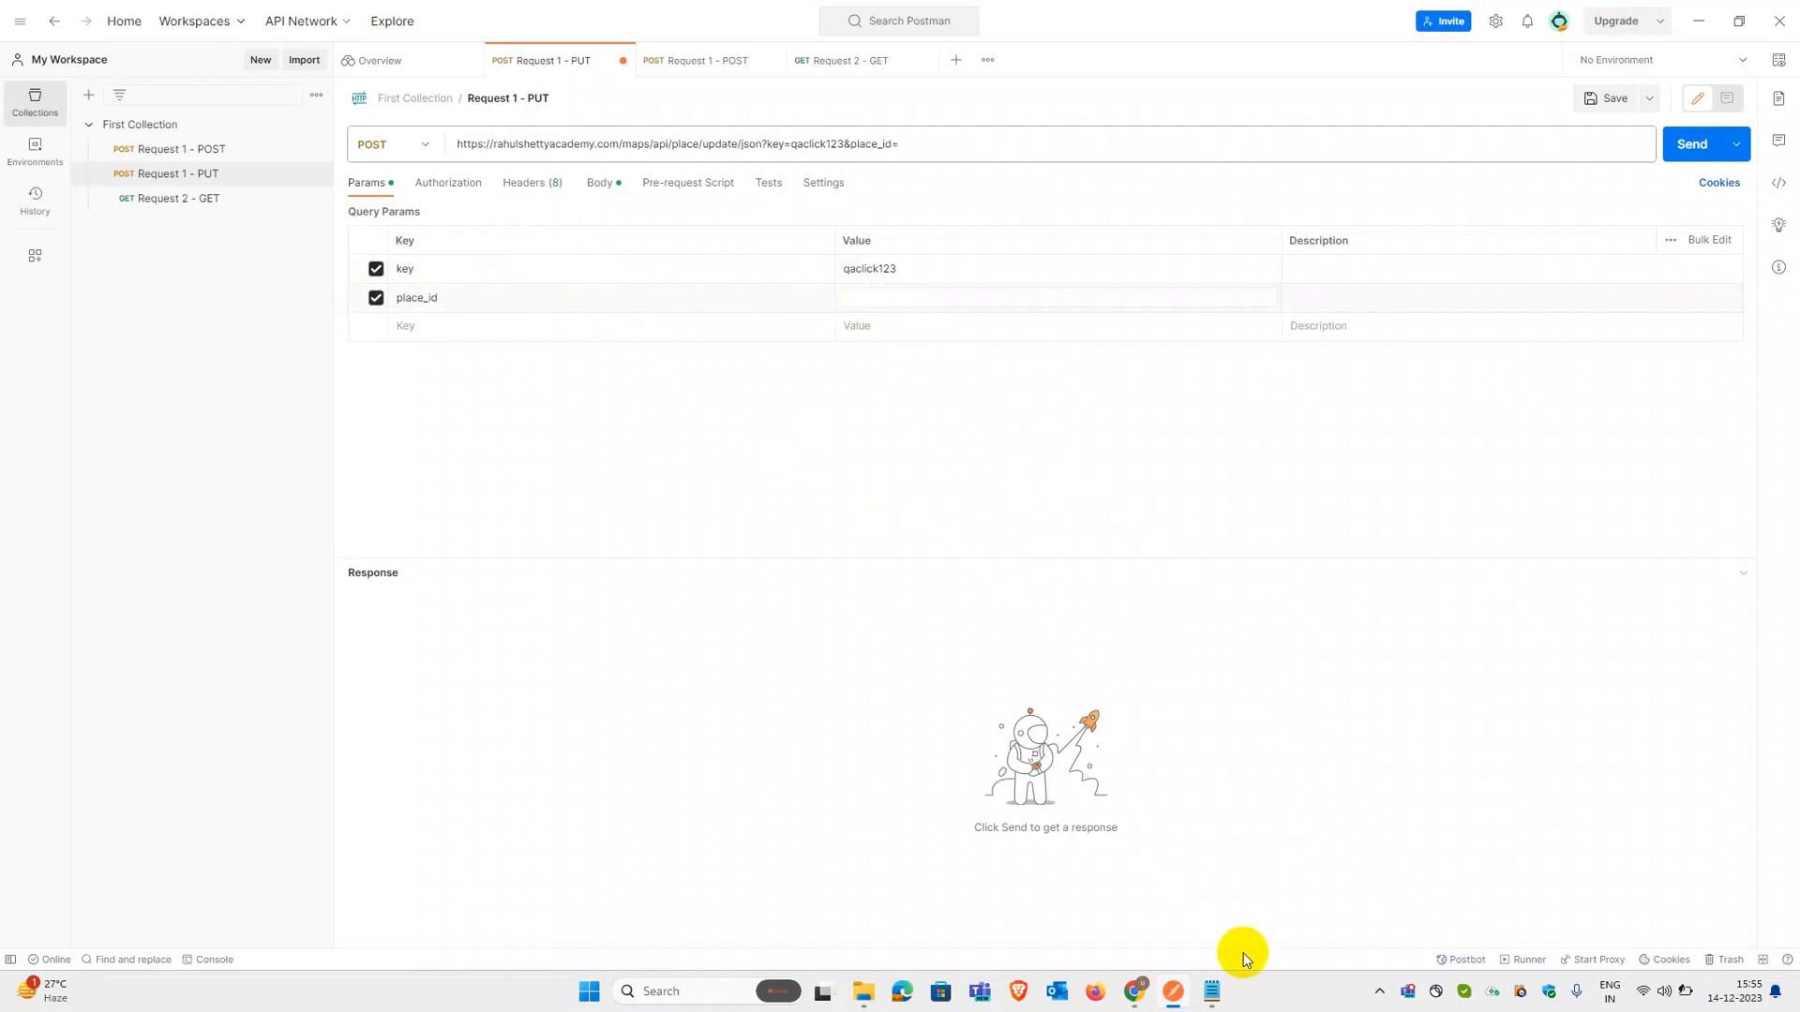
click(1211, 993)
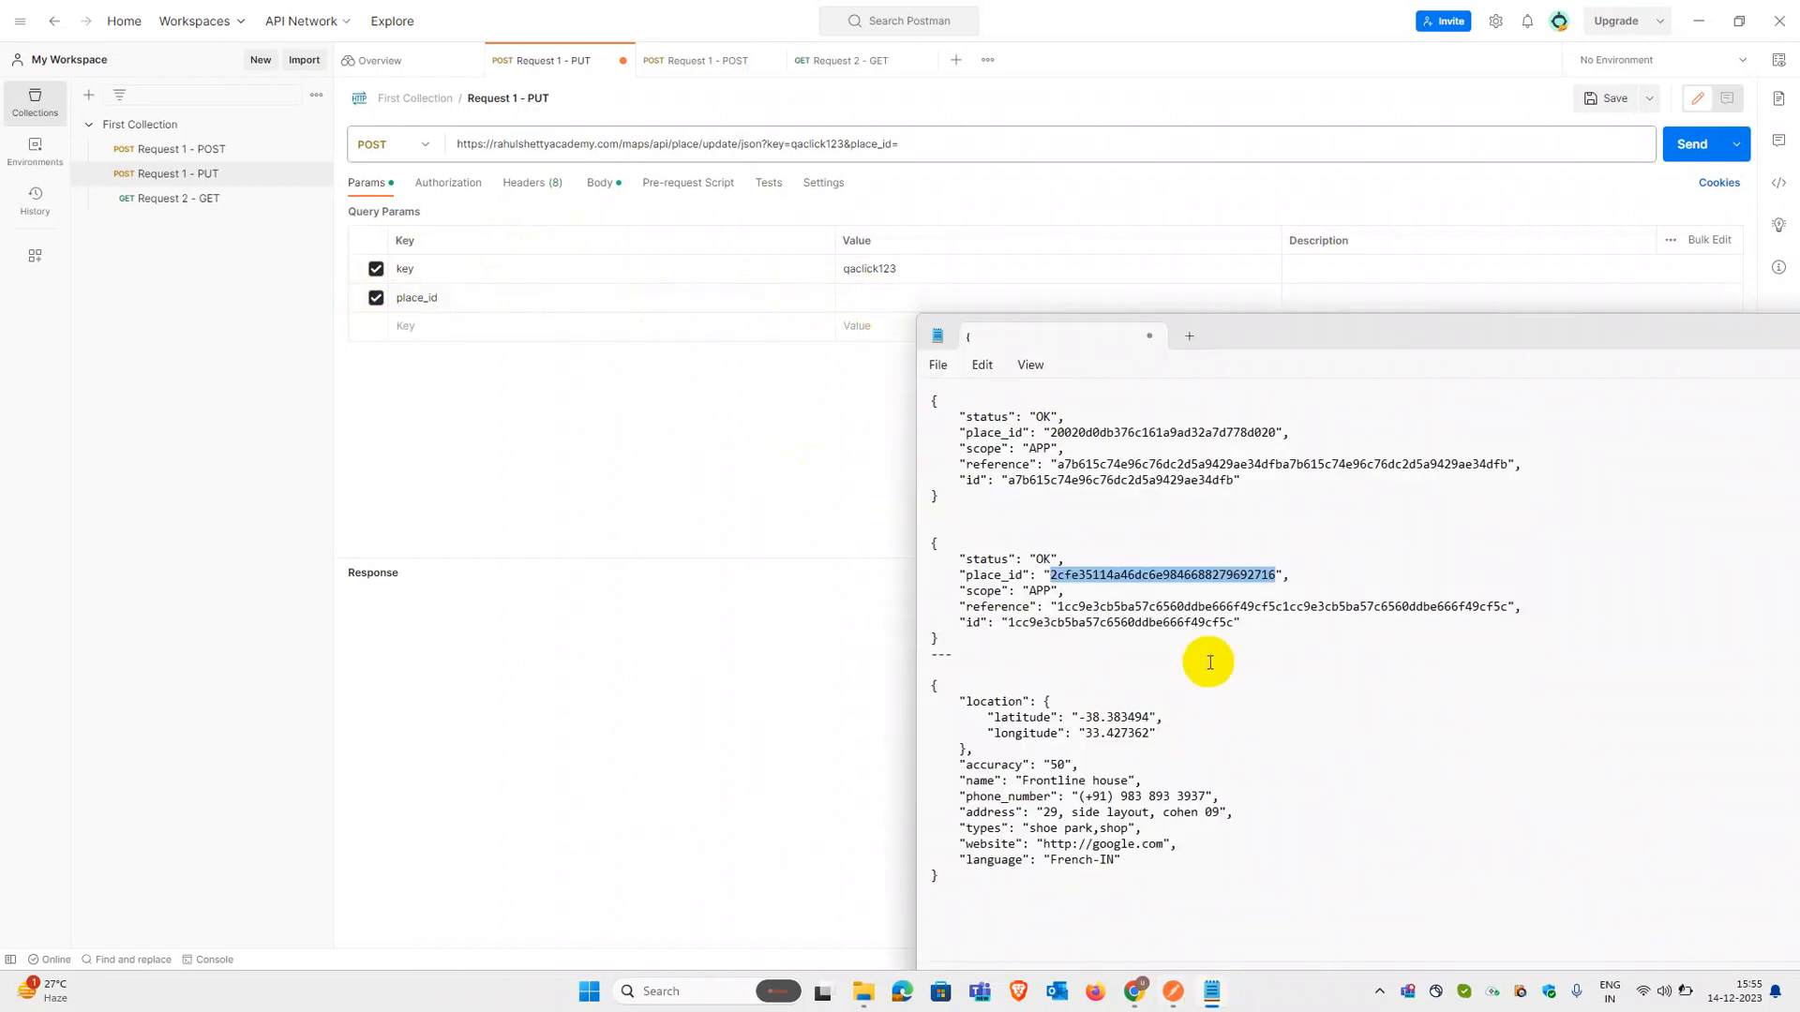
click(868, 302)
key(ctrl+v)
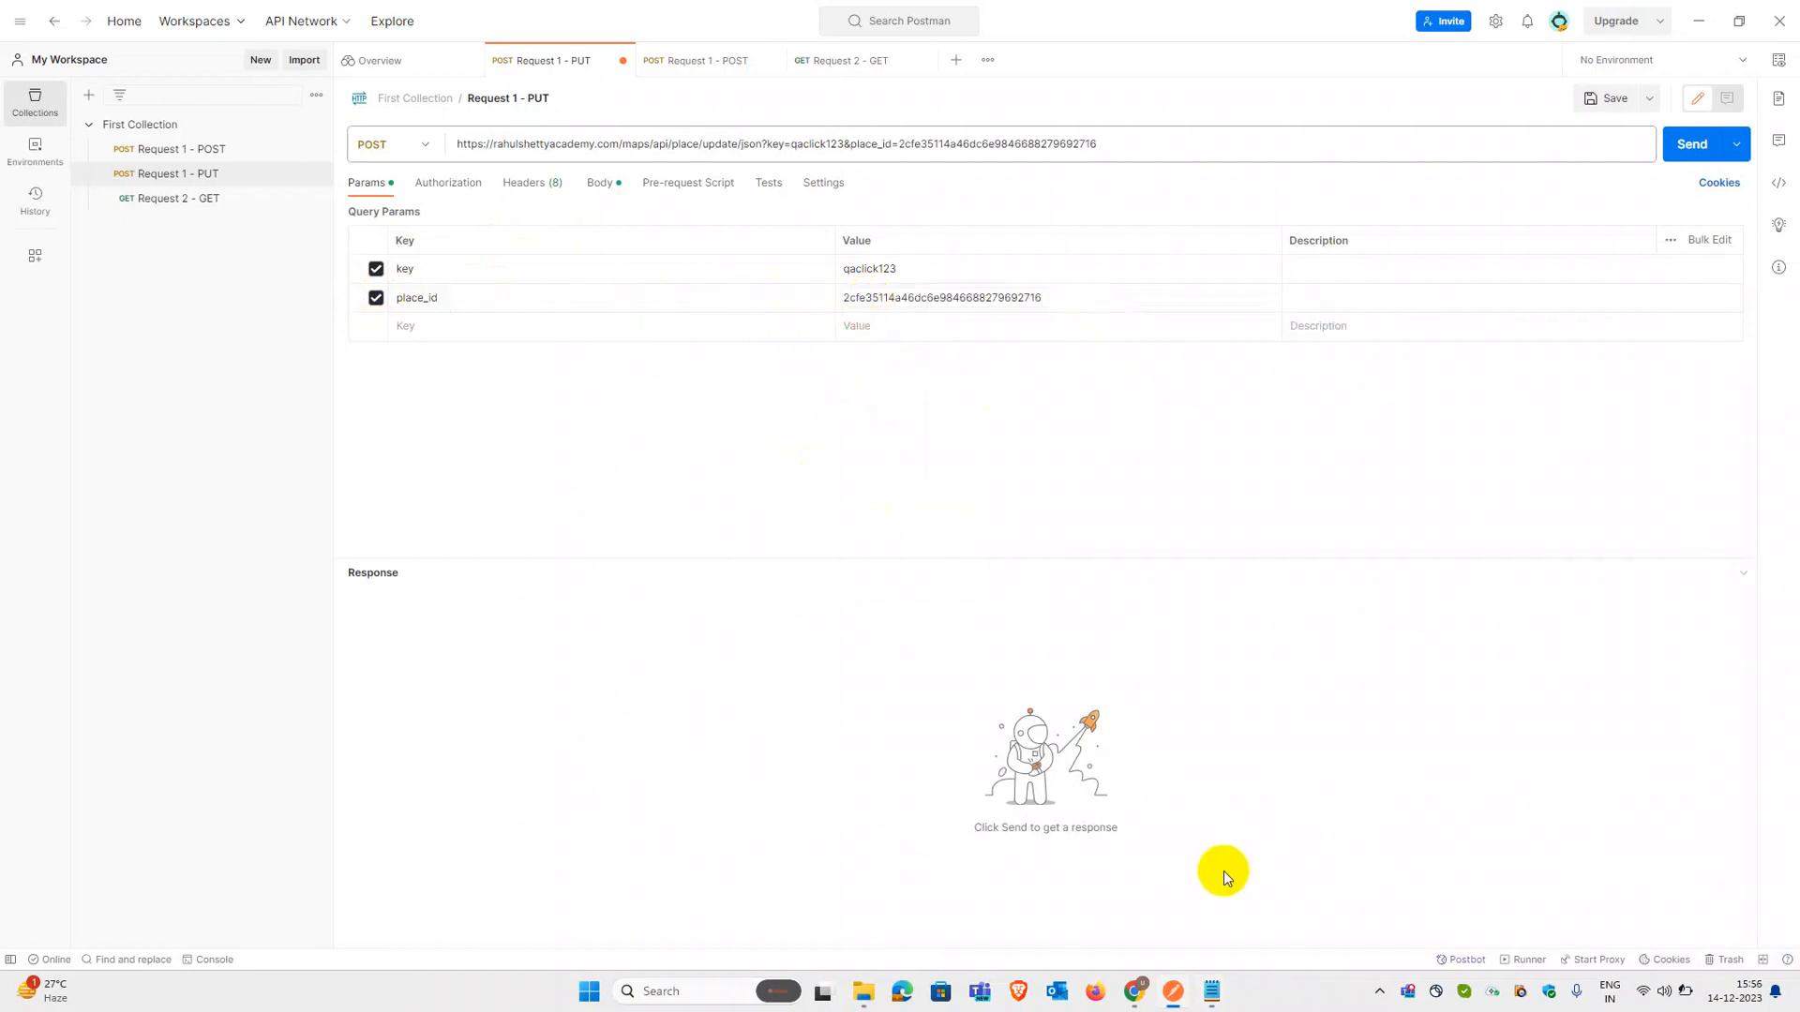
Step: Copy the first place's ID from Notepad and set Request 1 - PUT's place_id parameter to 20020d0db376c161a9ad32a7d778d020 in Postman
click(1212, 986)
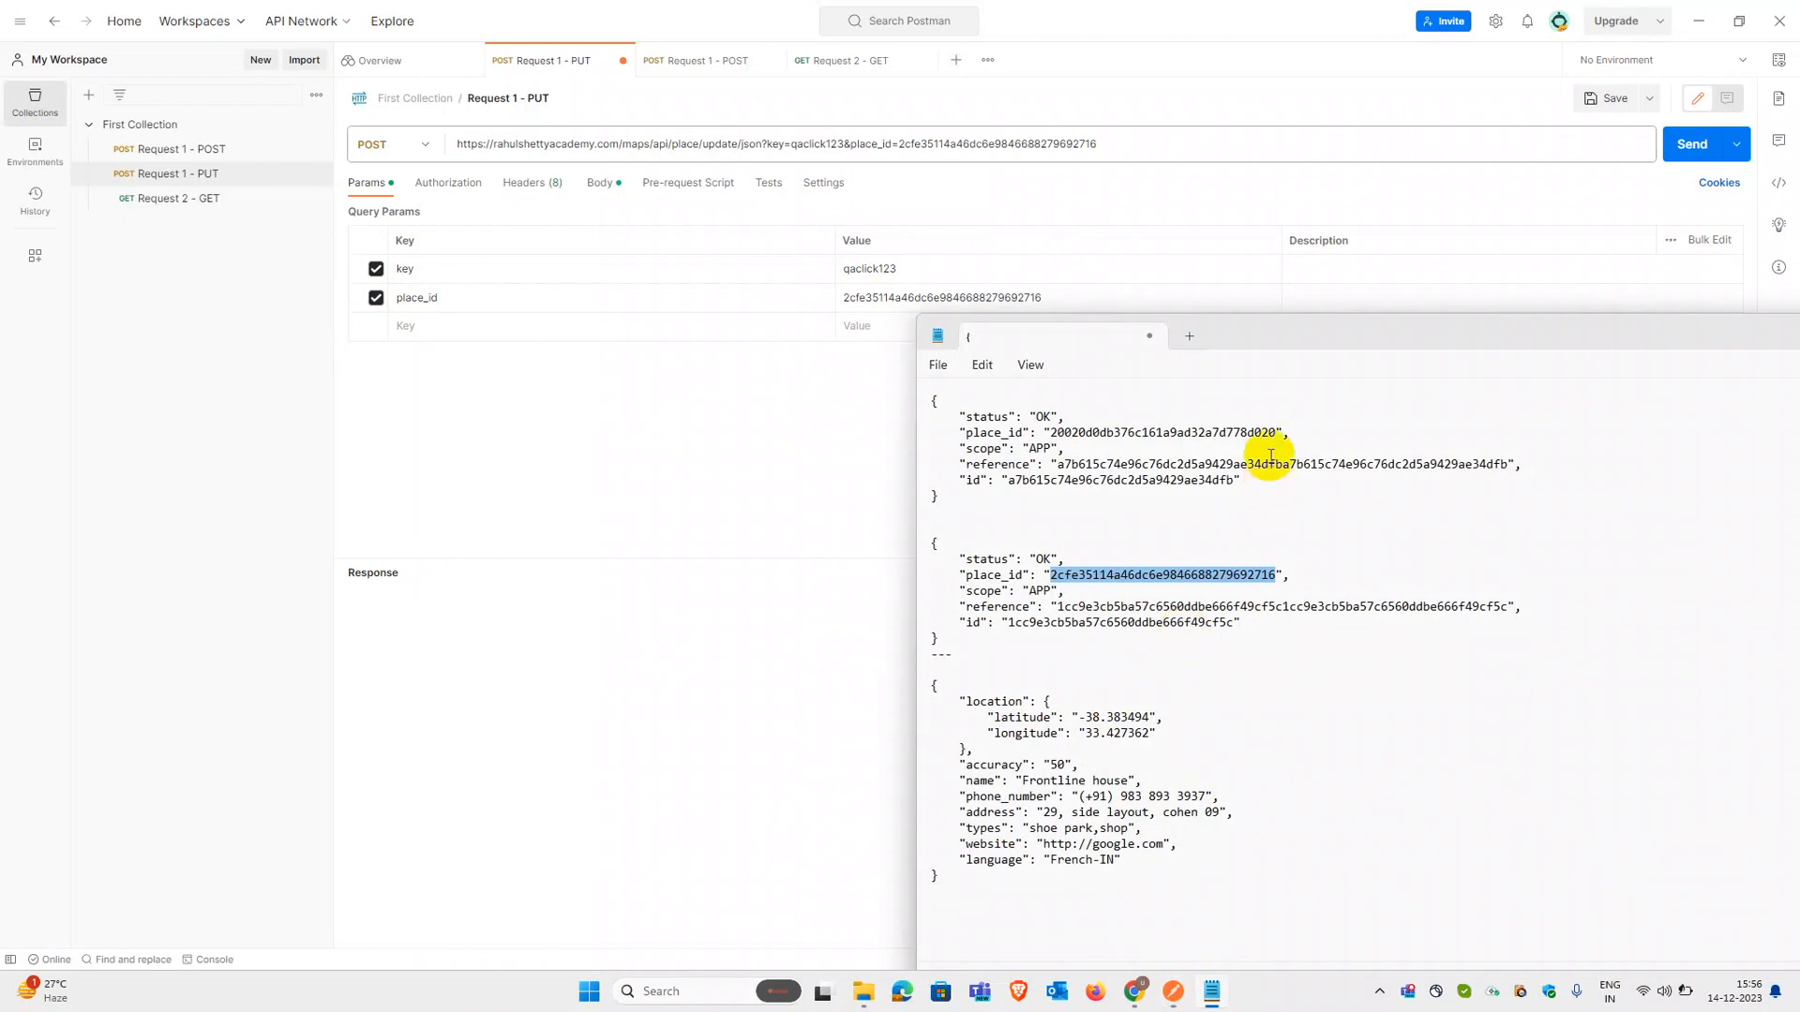
drag(1275, 432, 1064, 432)
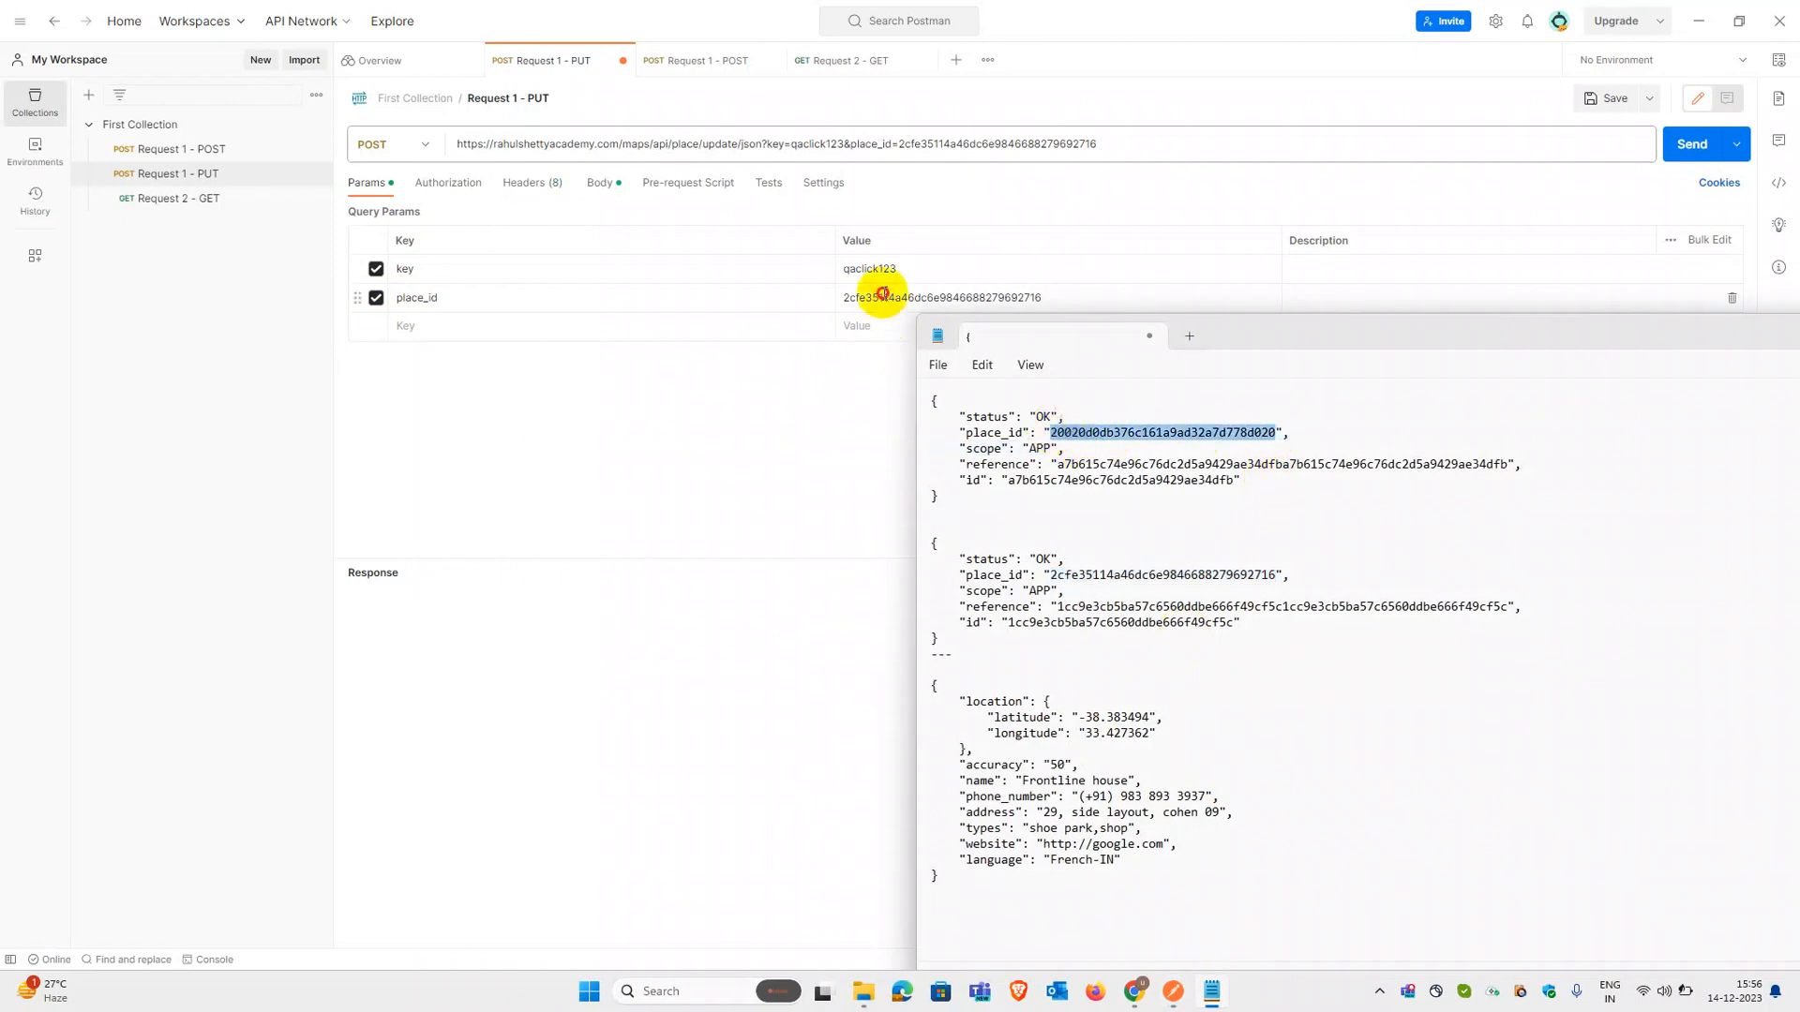
click(877, 297)
double_click(883, 297)
text(20020d0db376c161a9ad32a7d778d020)
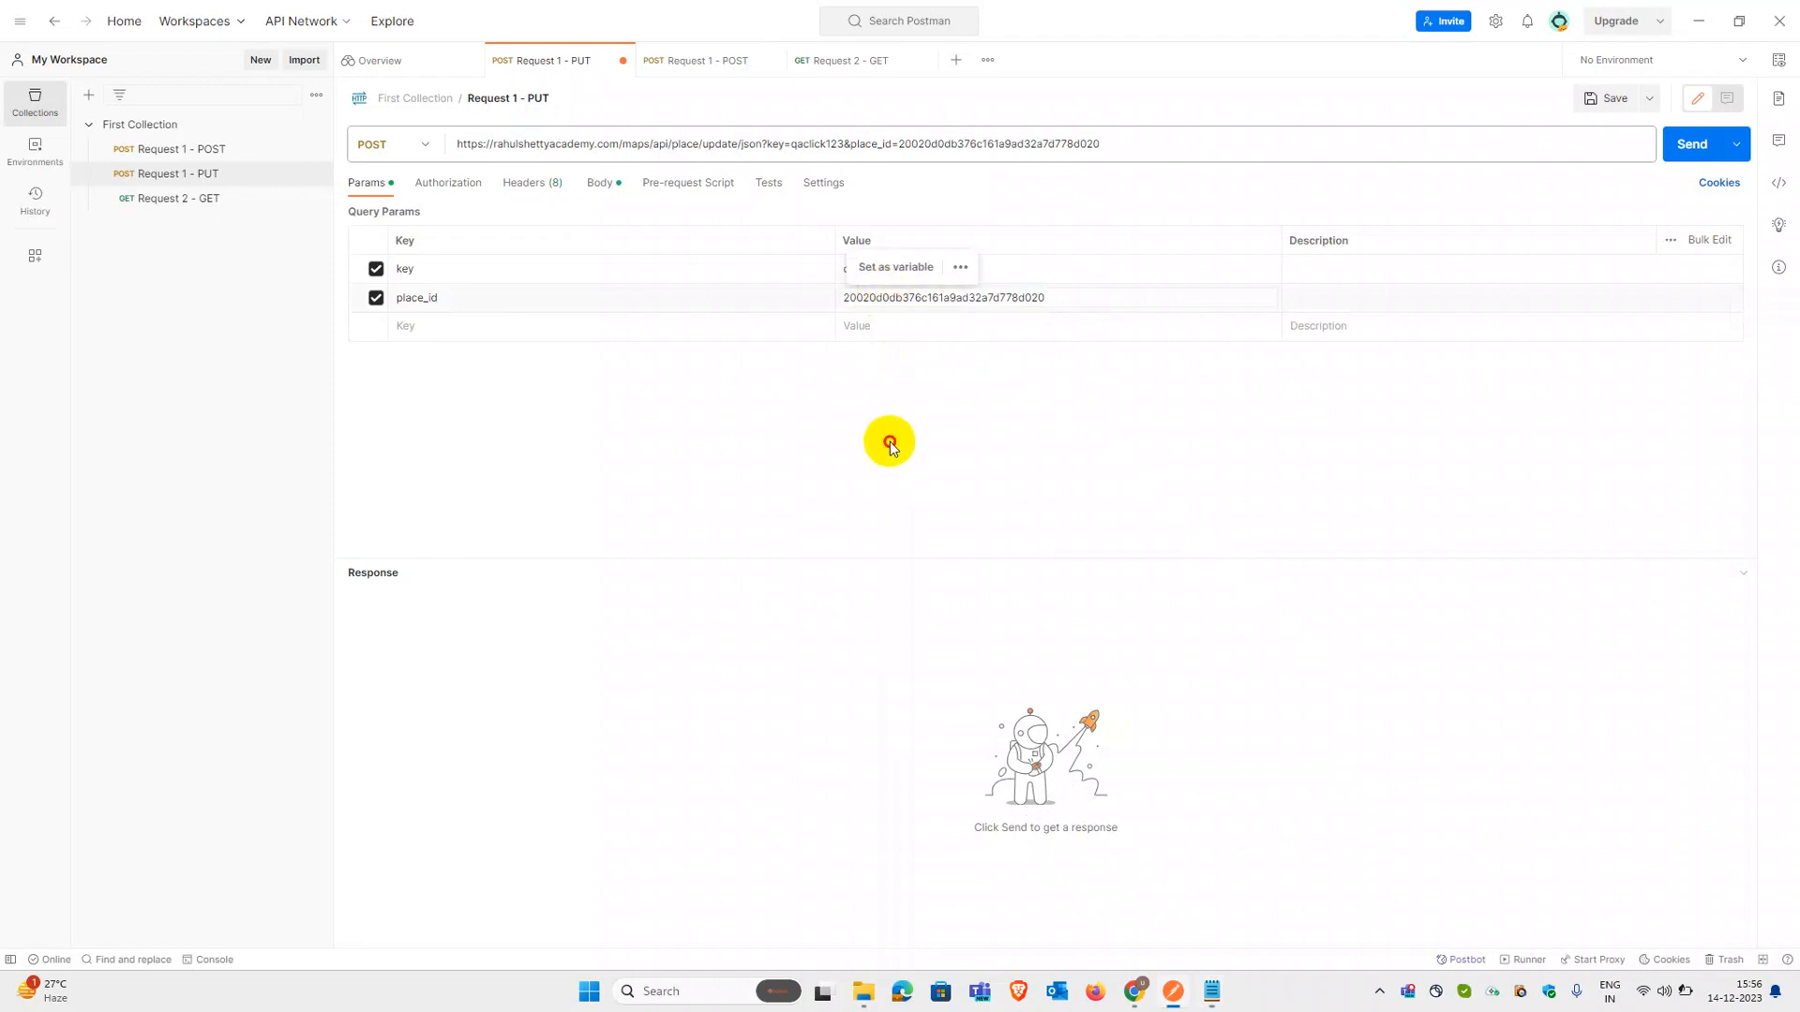
Step: Copy the PUT section's sample request JSON from the ADD-DeletePlaceAPIs.docx document in Chrome and return to Postman
mouse_move(1131, 984)
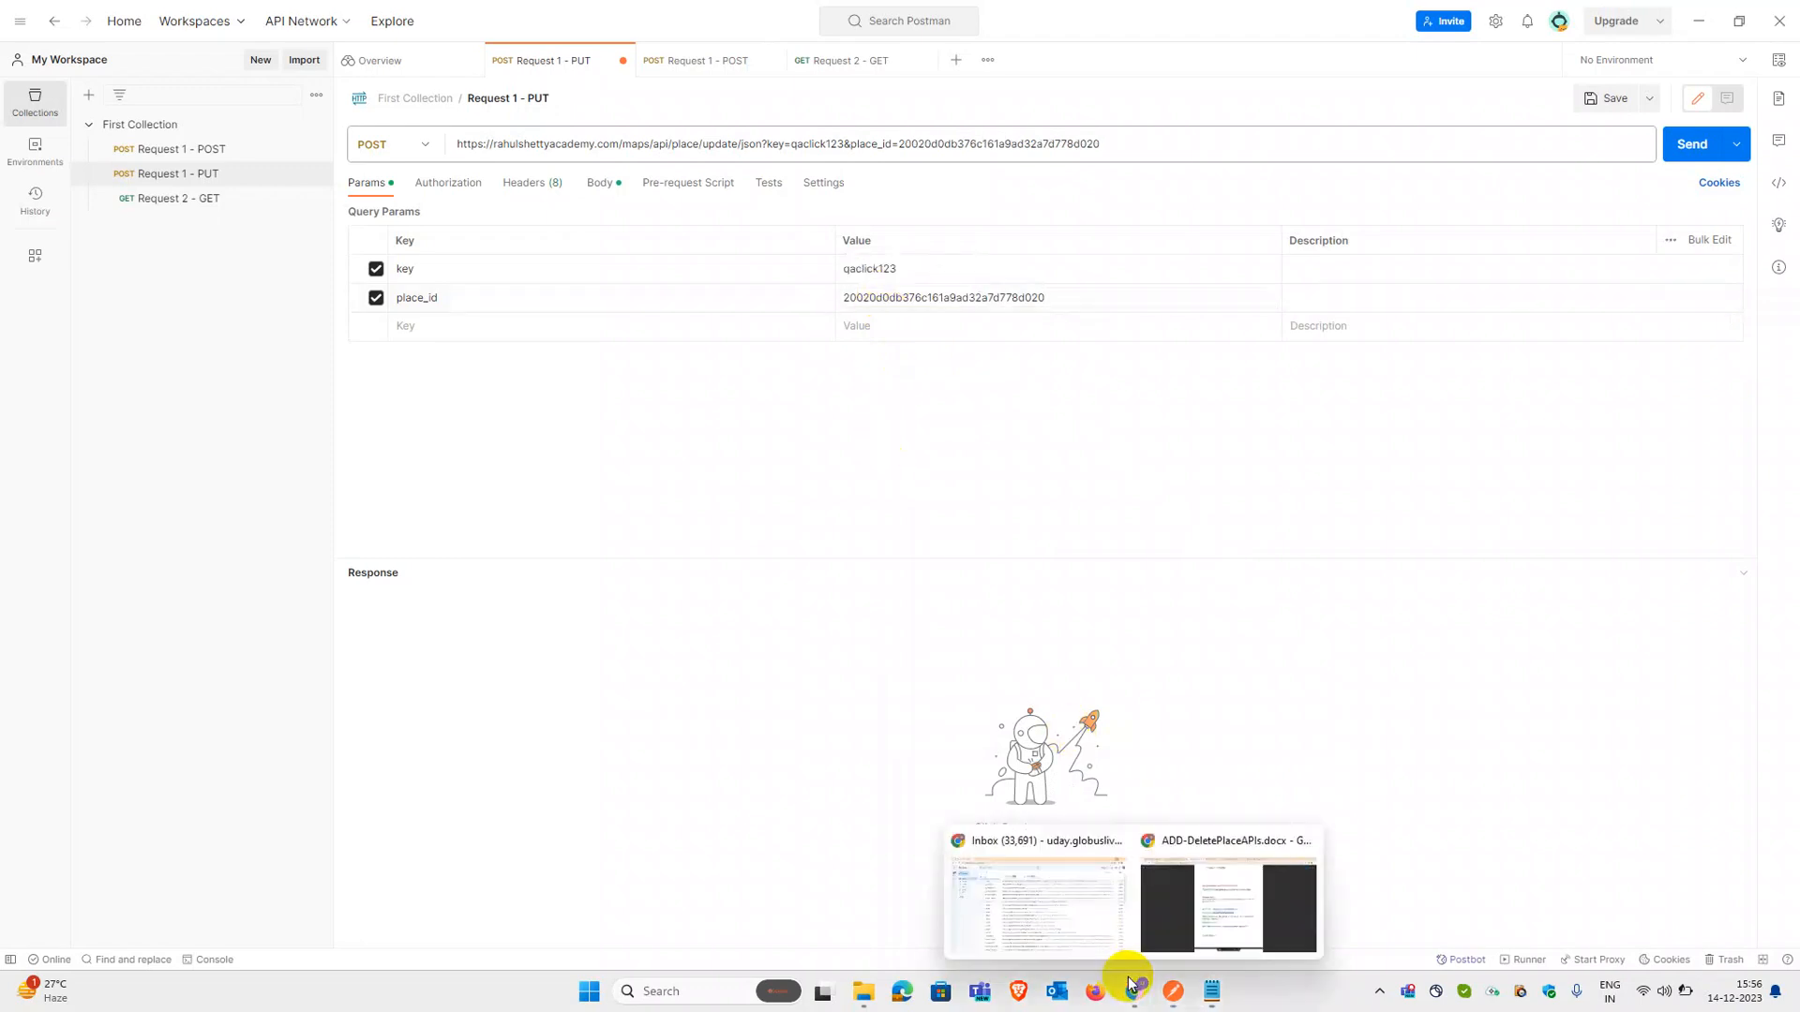
click(1171, 896)
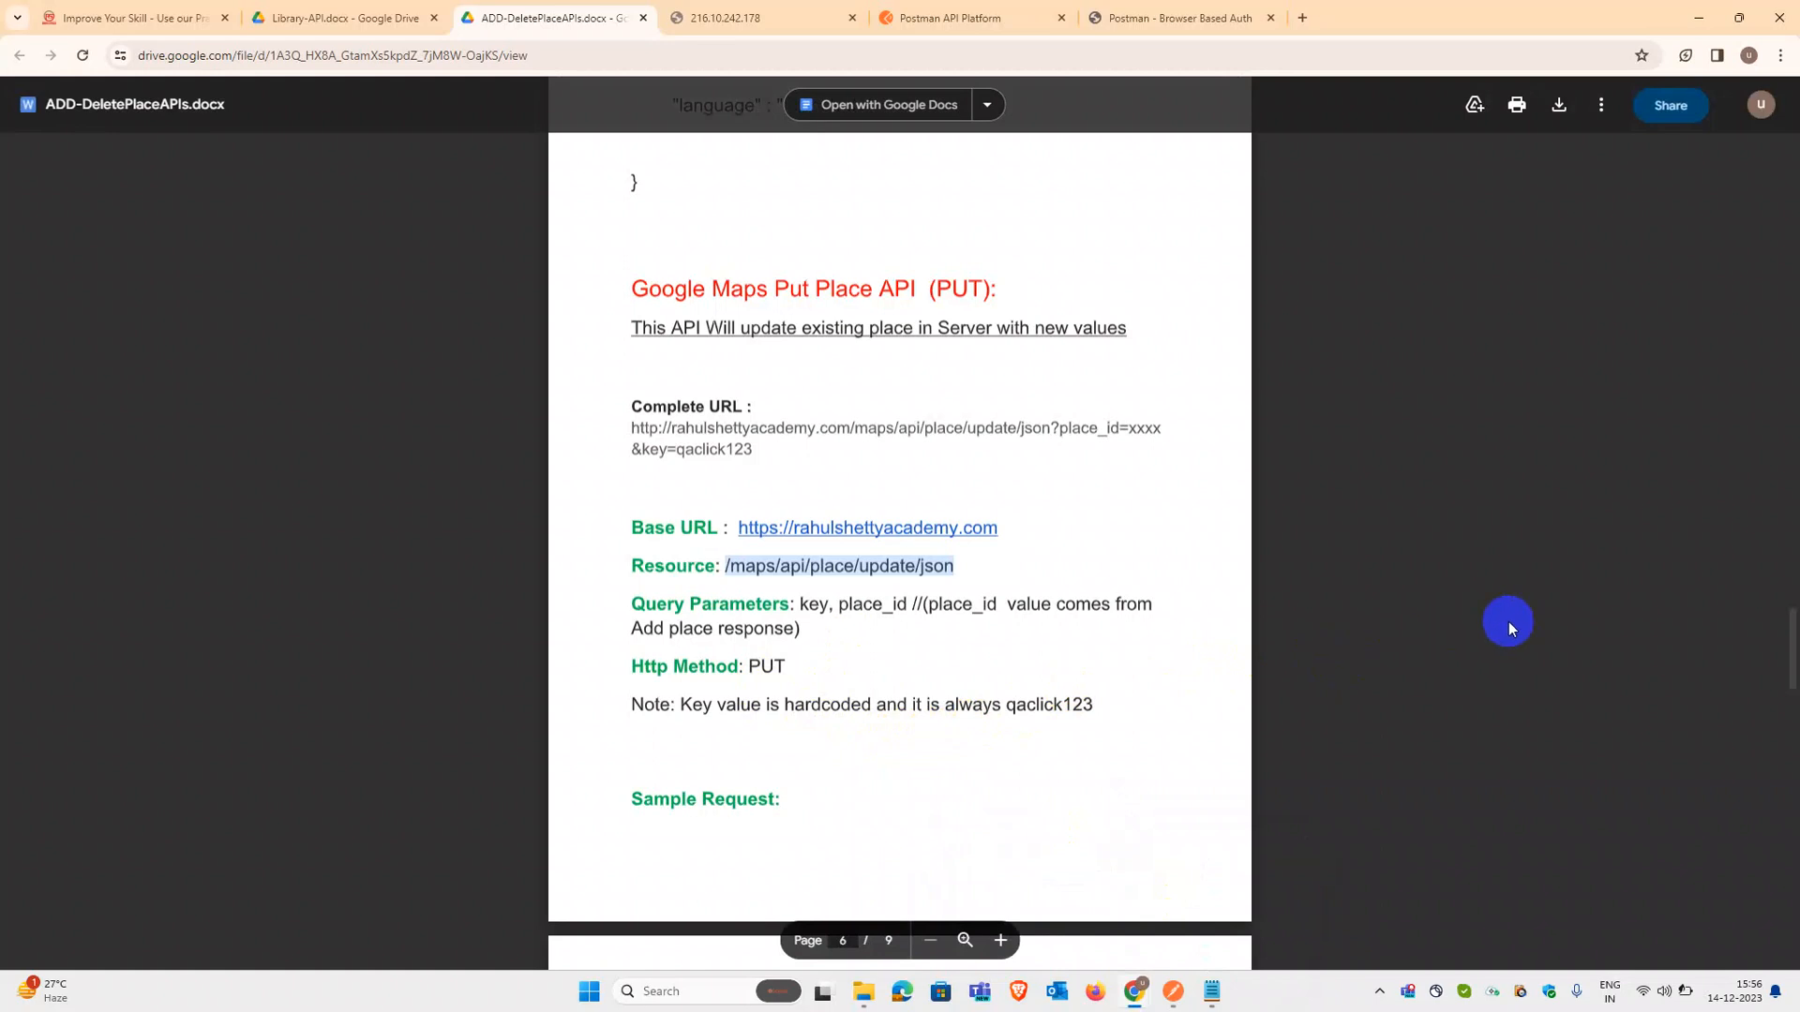
drag(1797, 643, 1797, 683)
drag(689, 749, 622, 622)
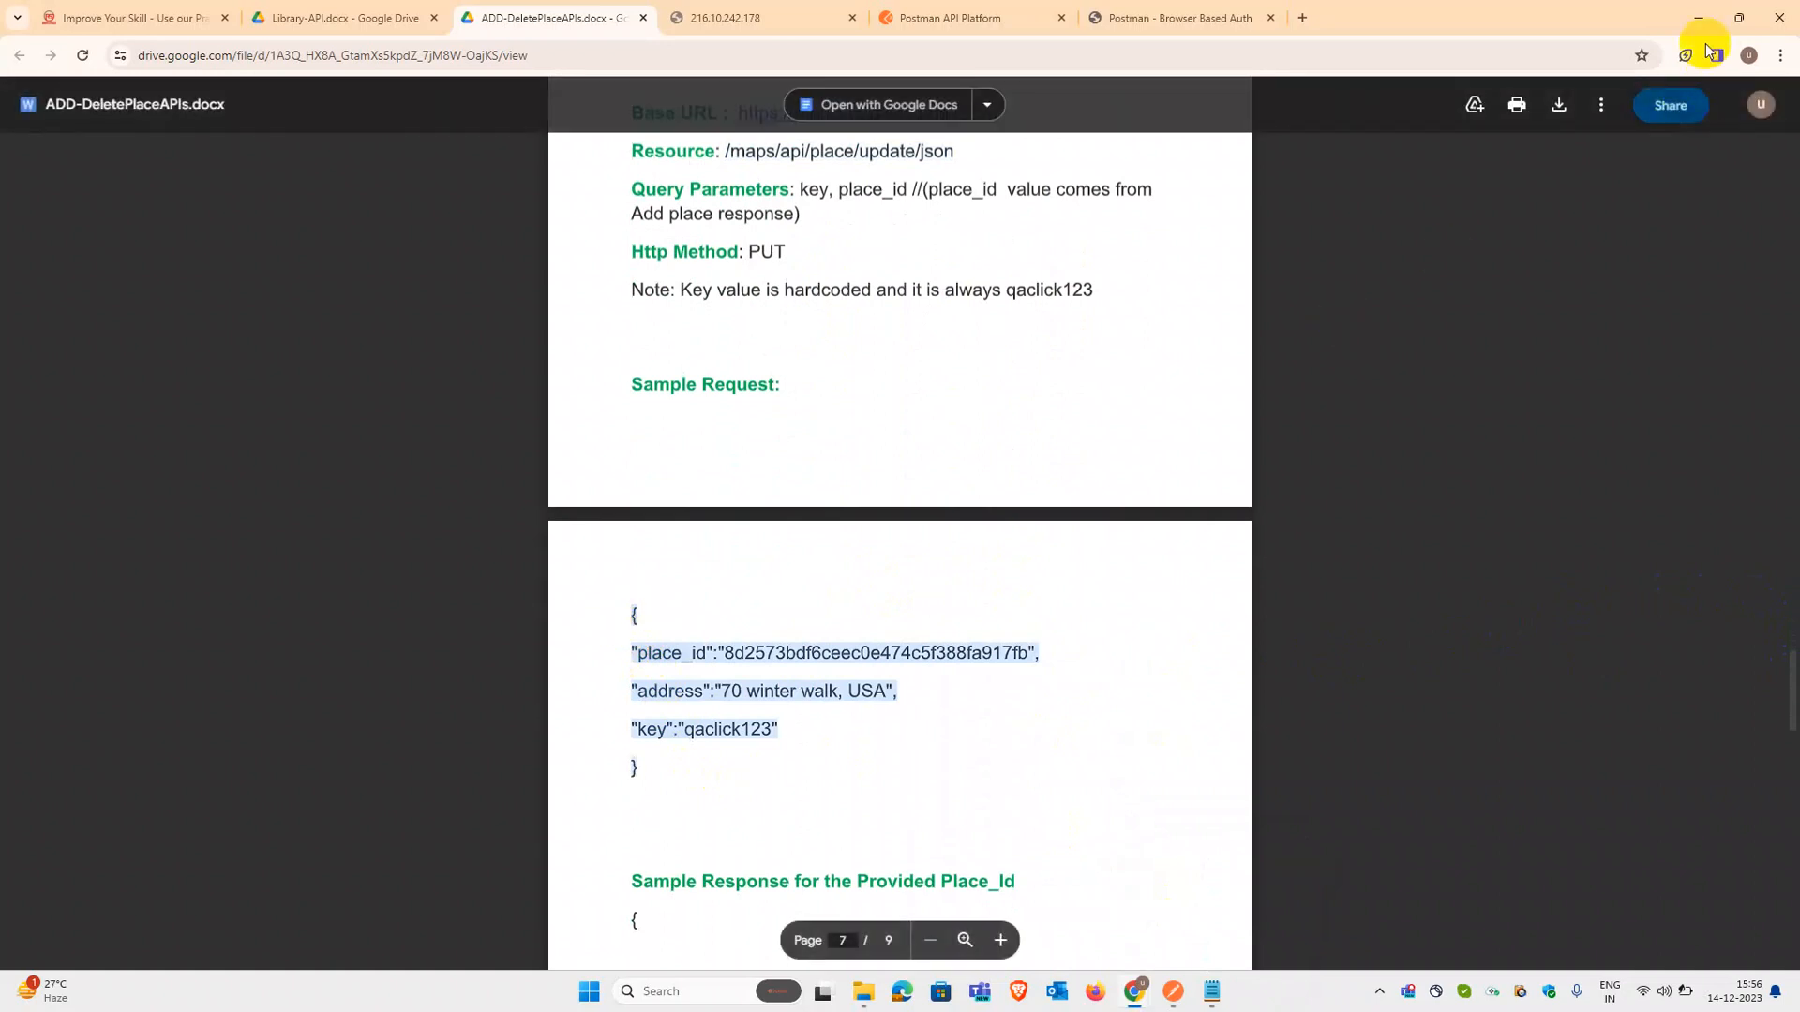
click(1699, 17)
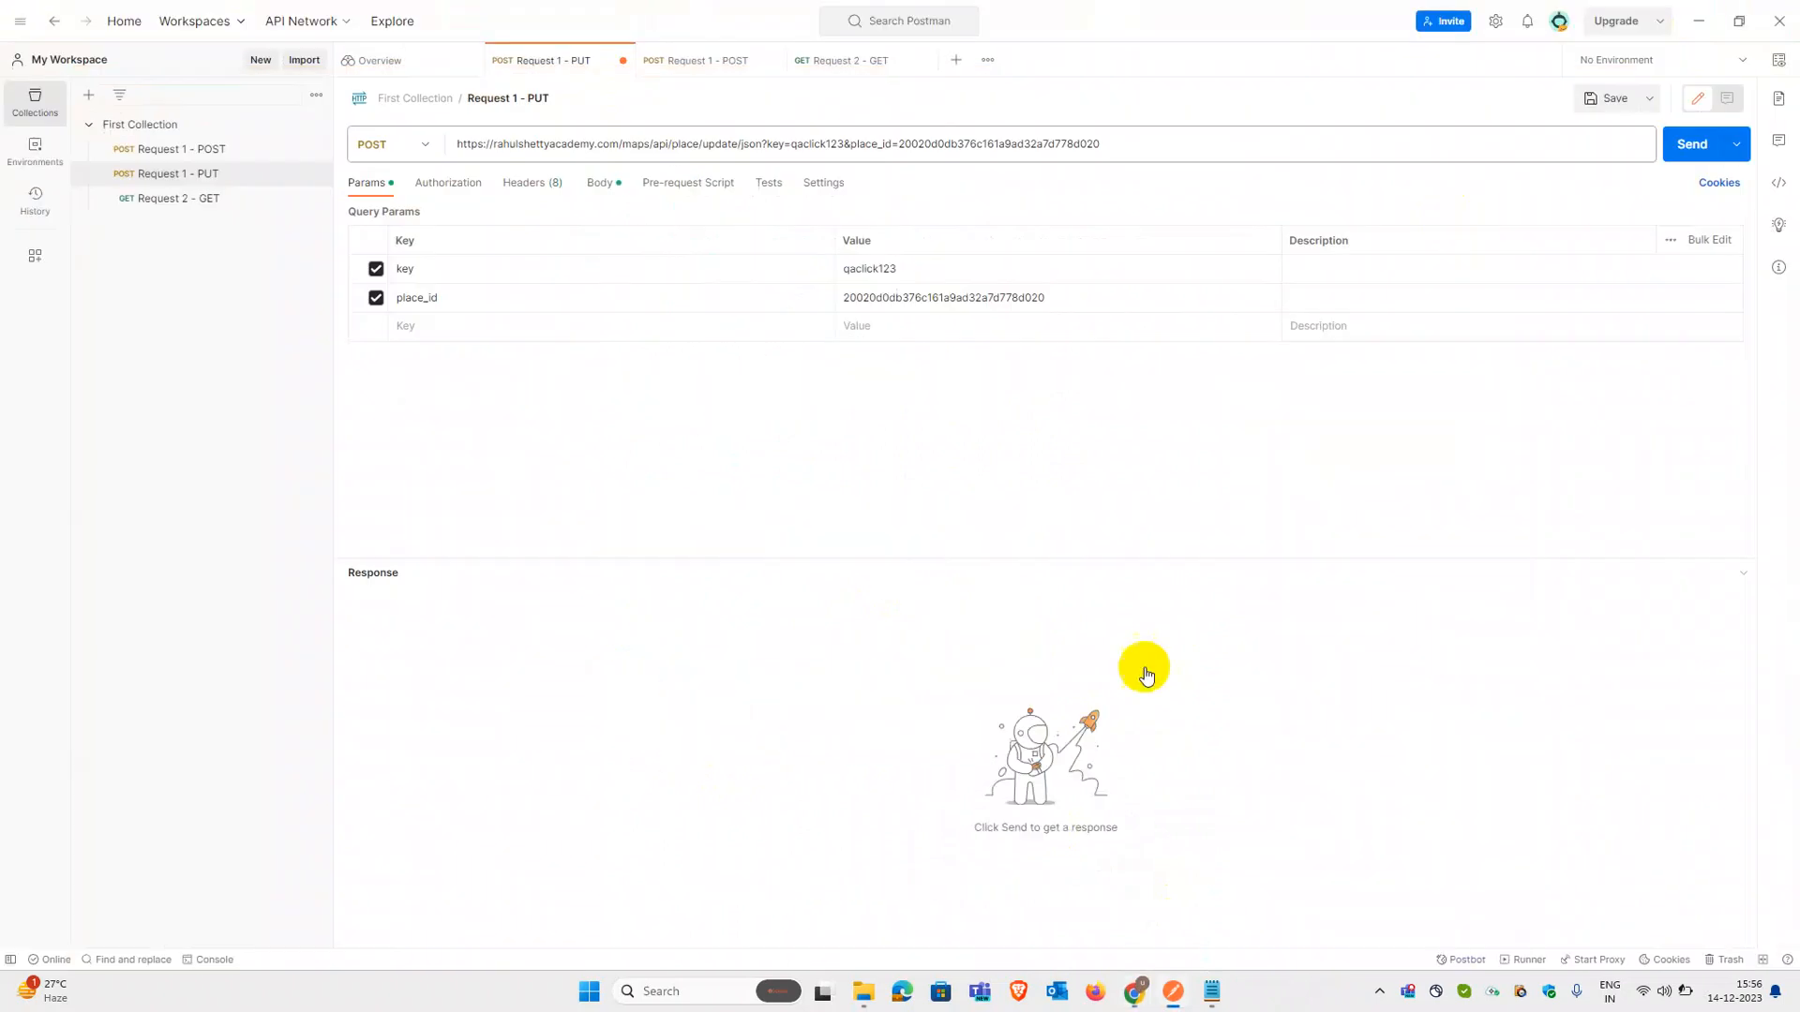
Step: Review the saved Frontline house place details in Notepad and return to Postman
click(1212, 992)
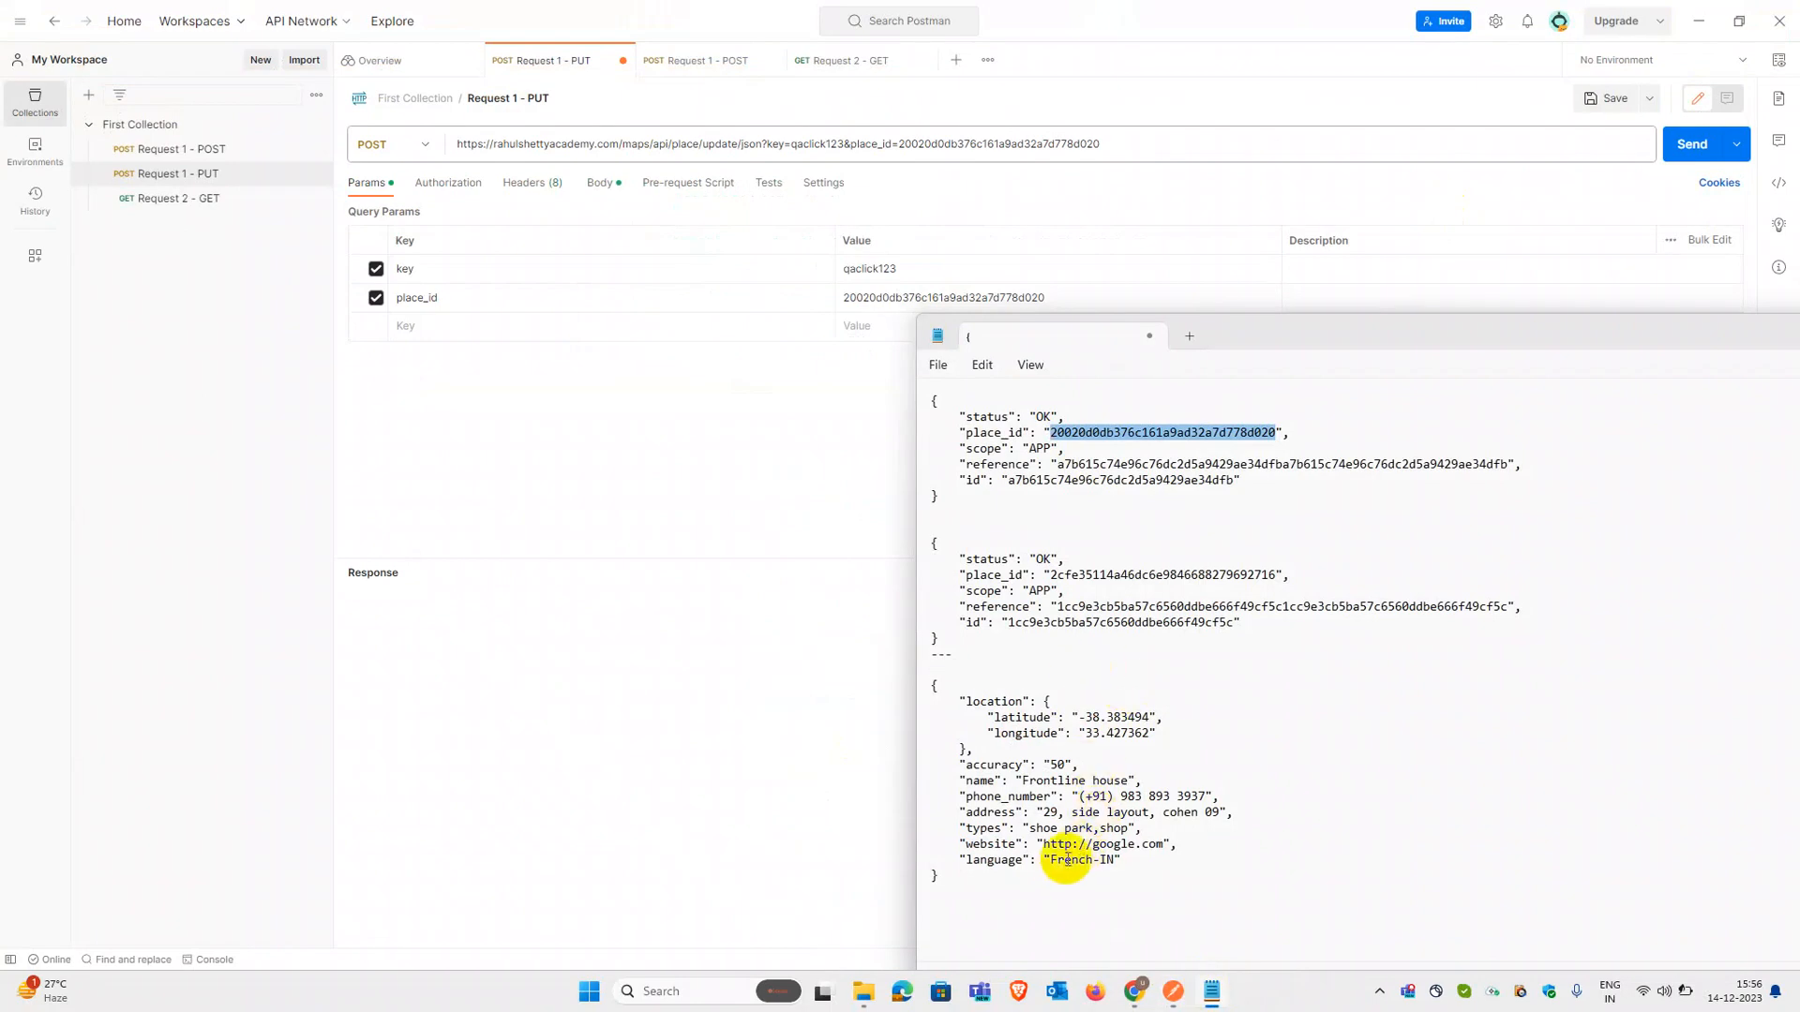
drag(1047, 888, 923, 694)
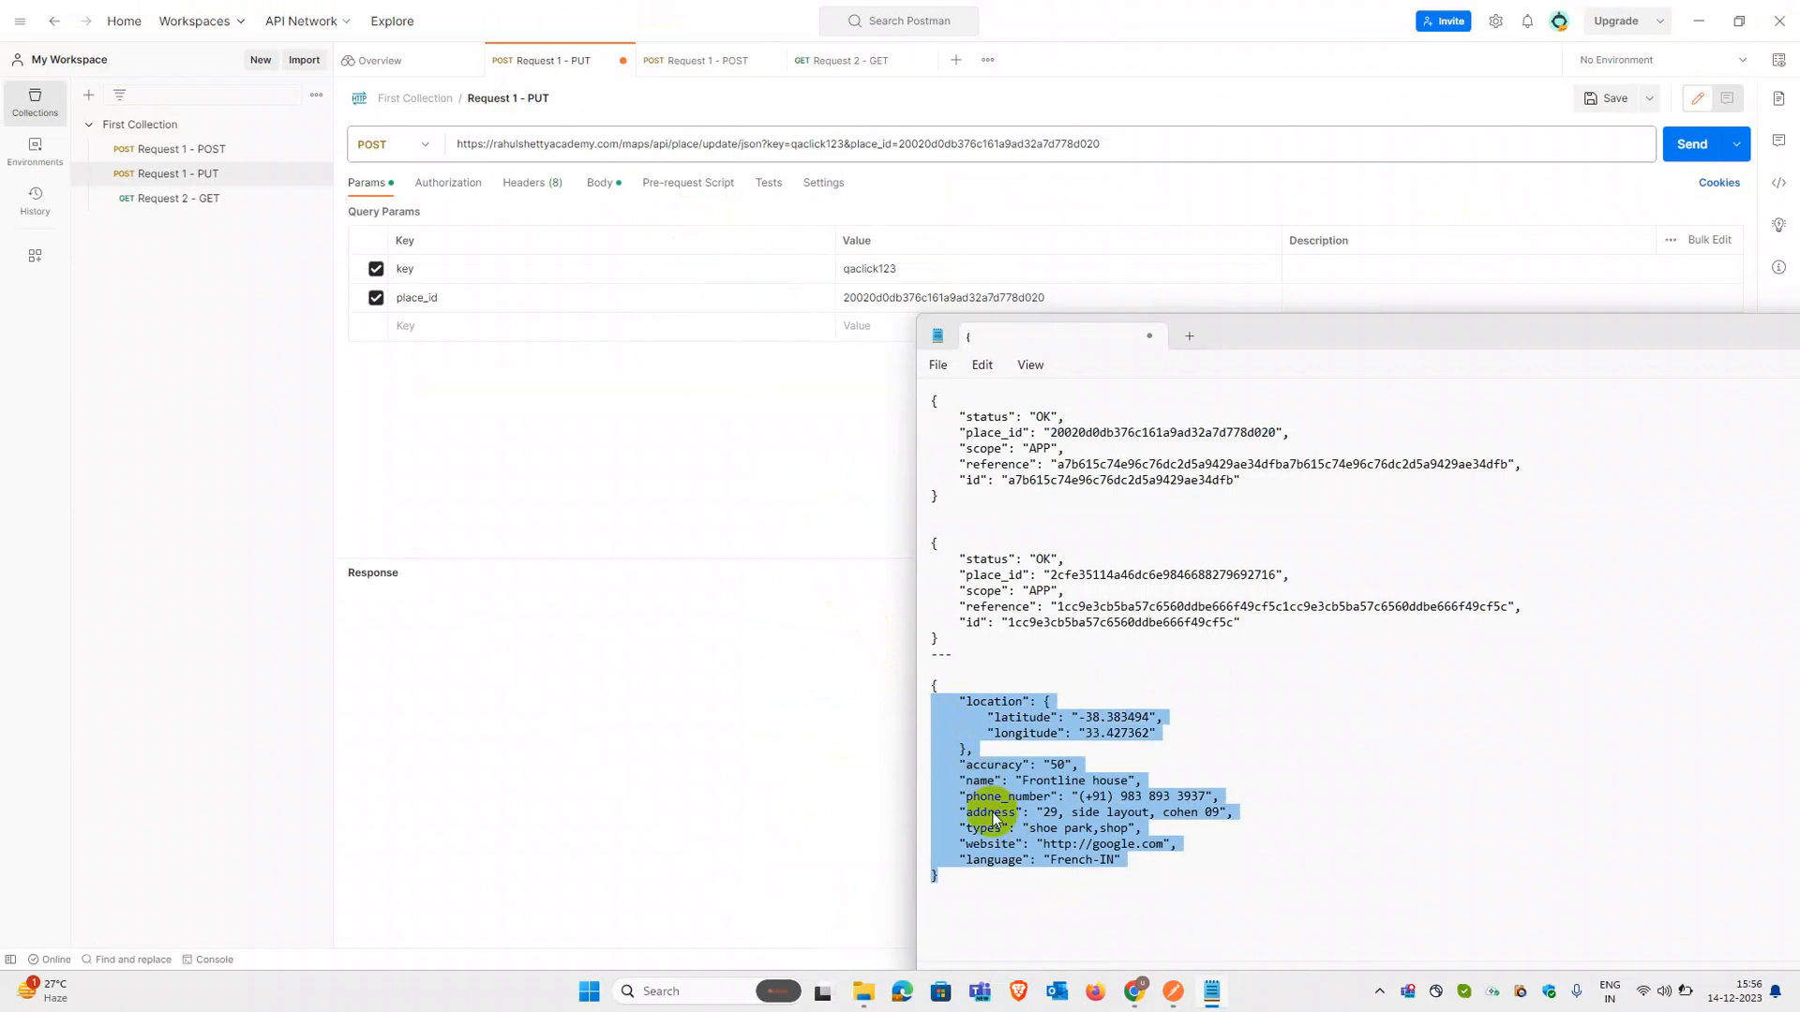
click(1125, 992)
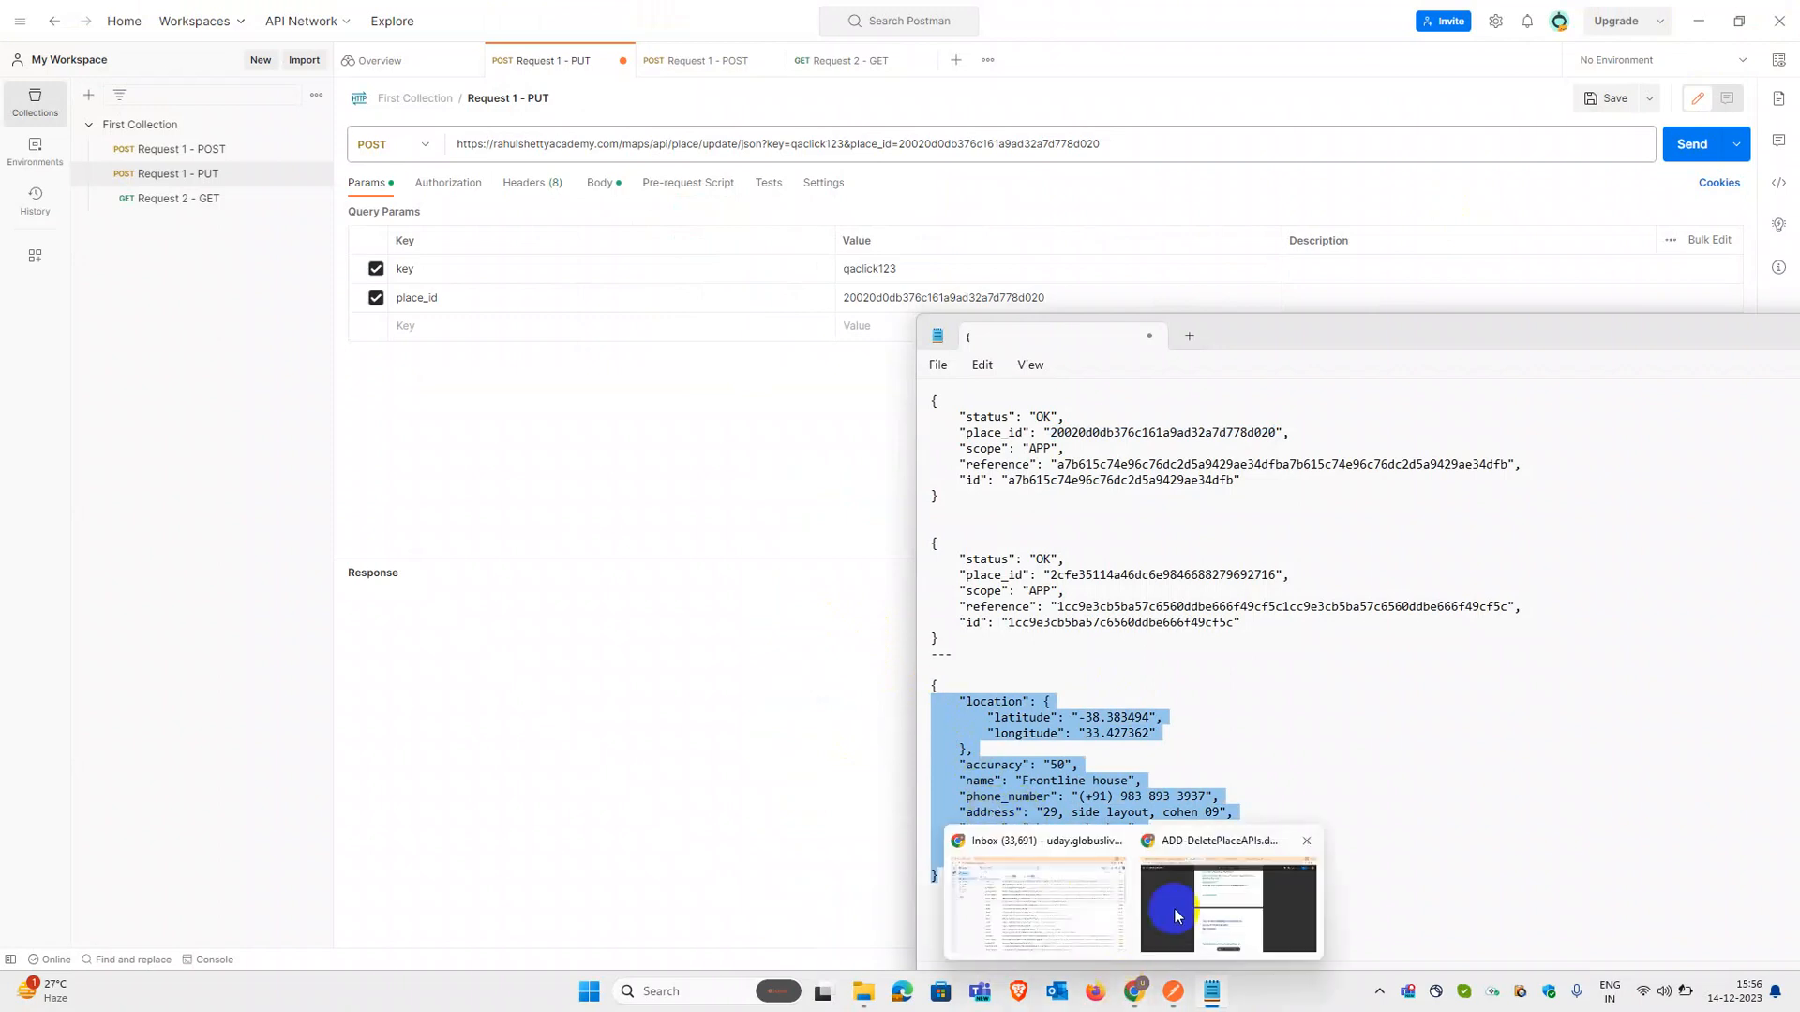
mouse_move(1174, 909)
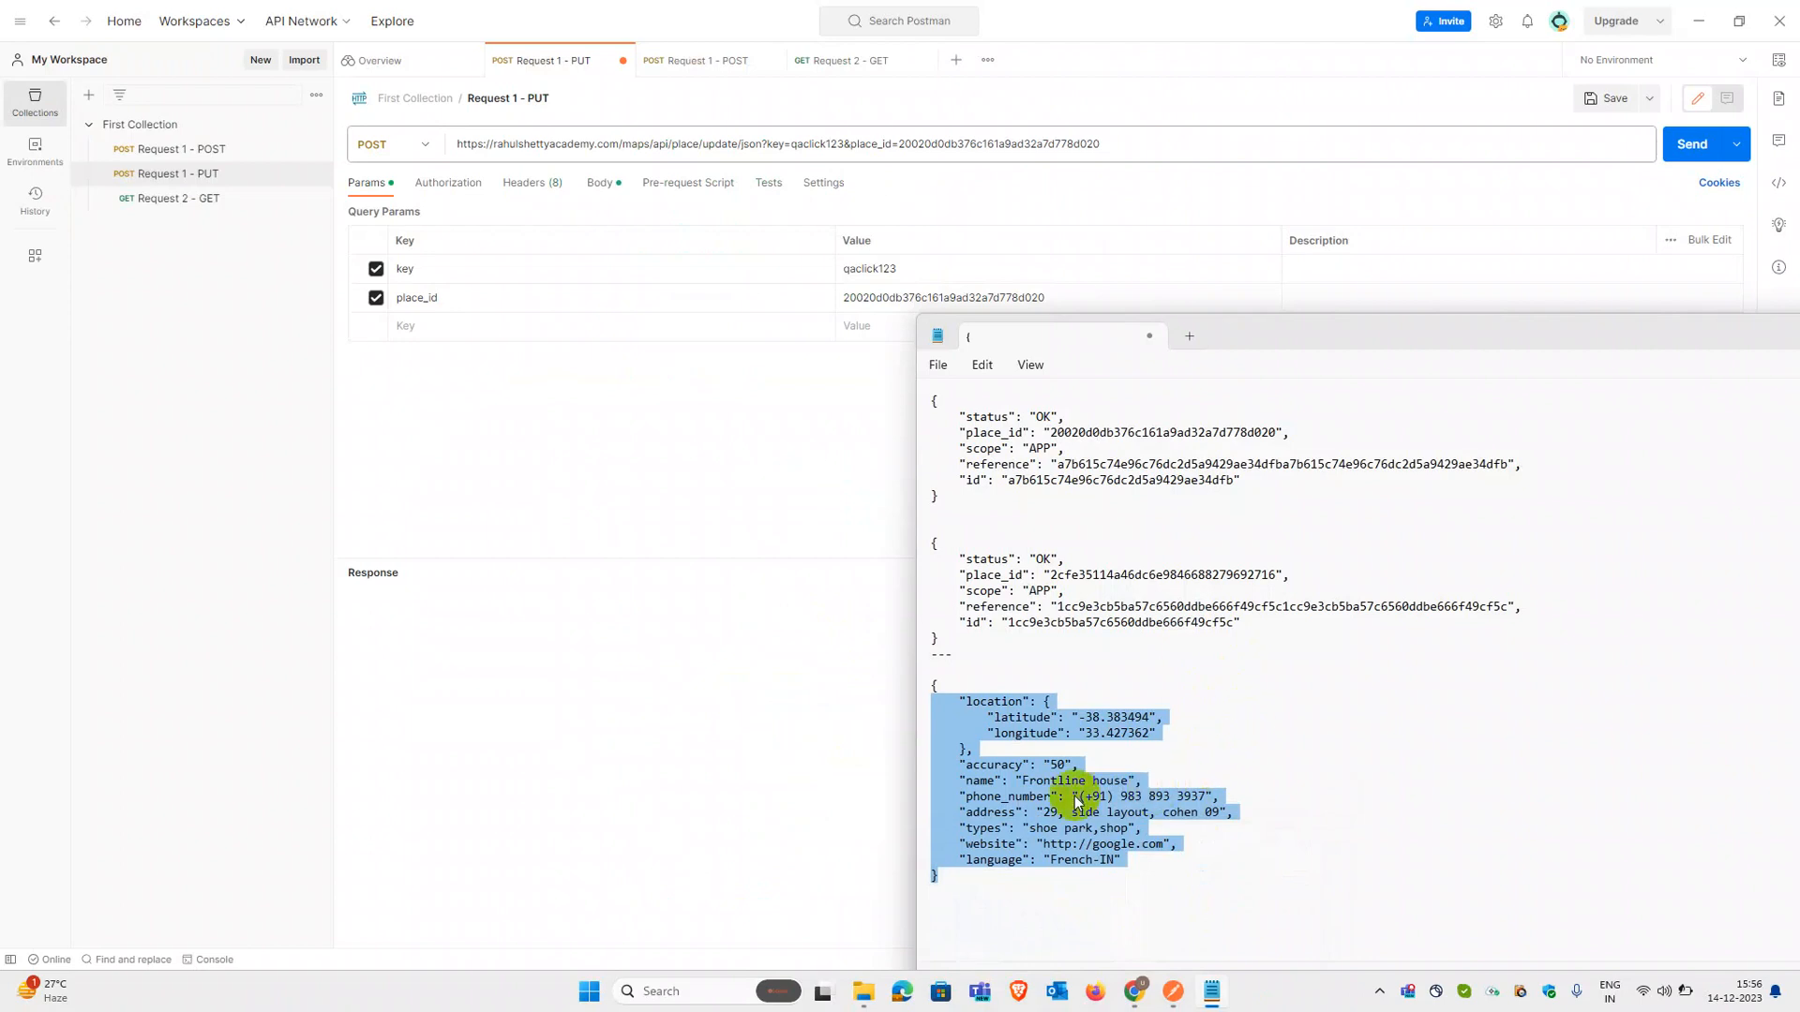
click(513, 647)
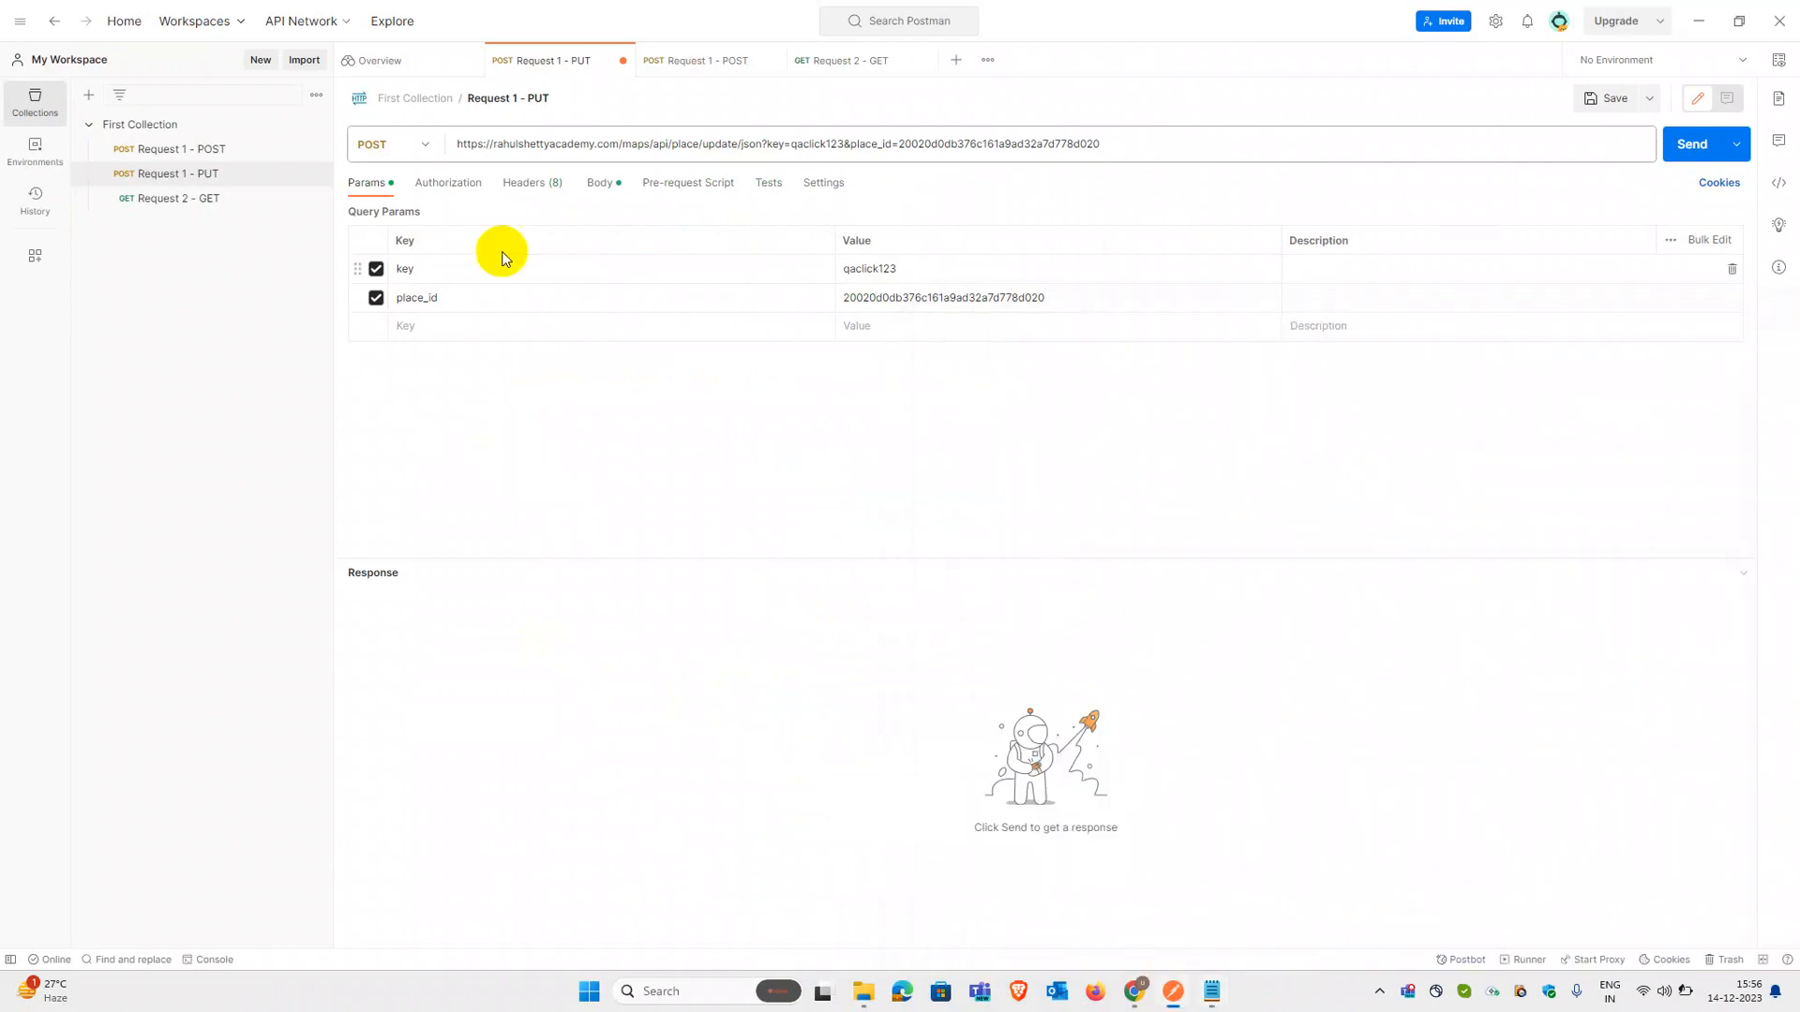
Step: Replace Request 1 - PUT's whole raw JSON body with the copied sample containing place_id, address and API key
click(605, 187)
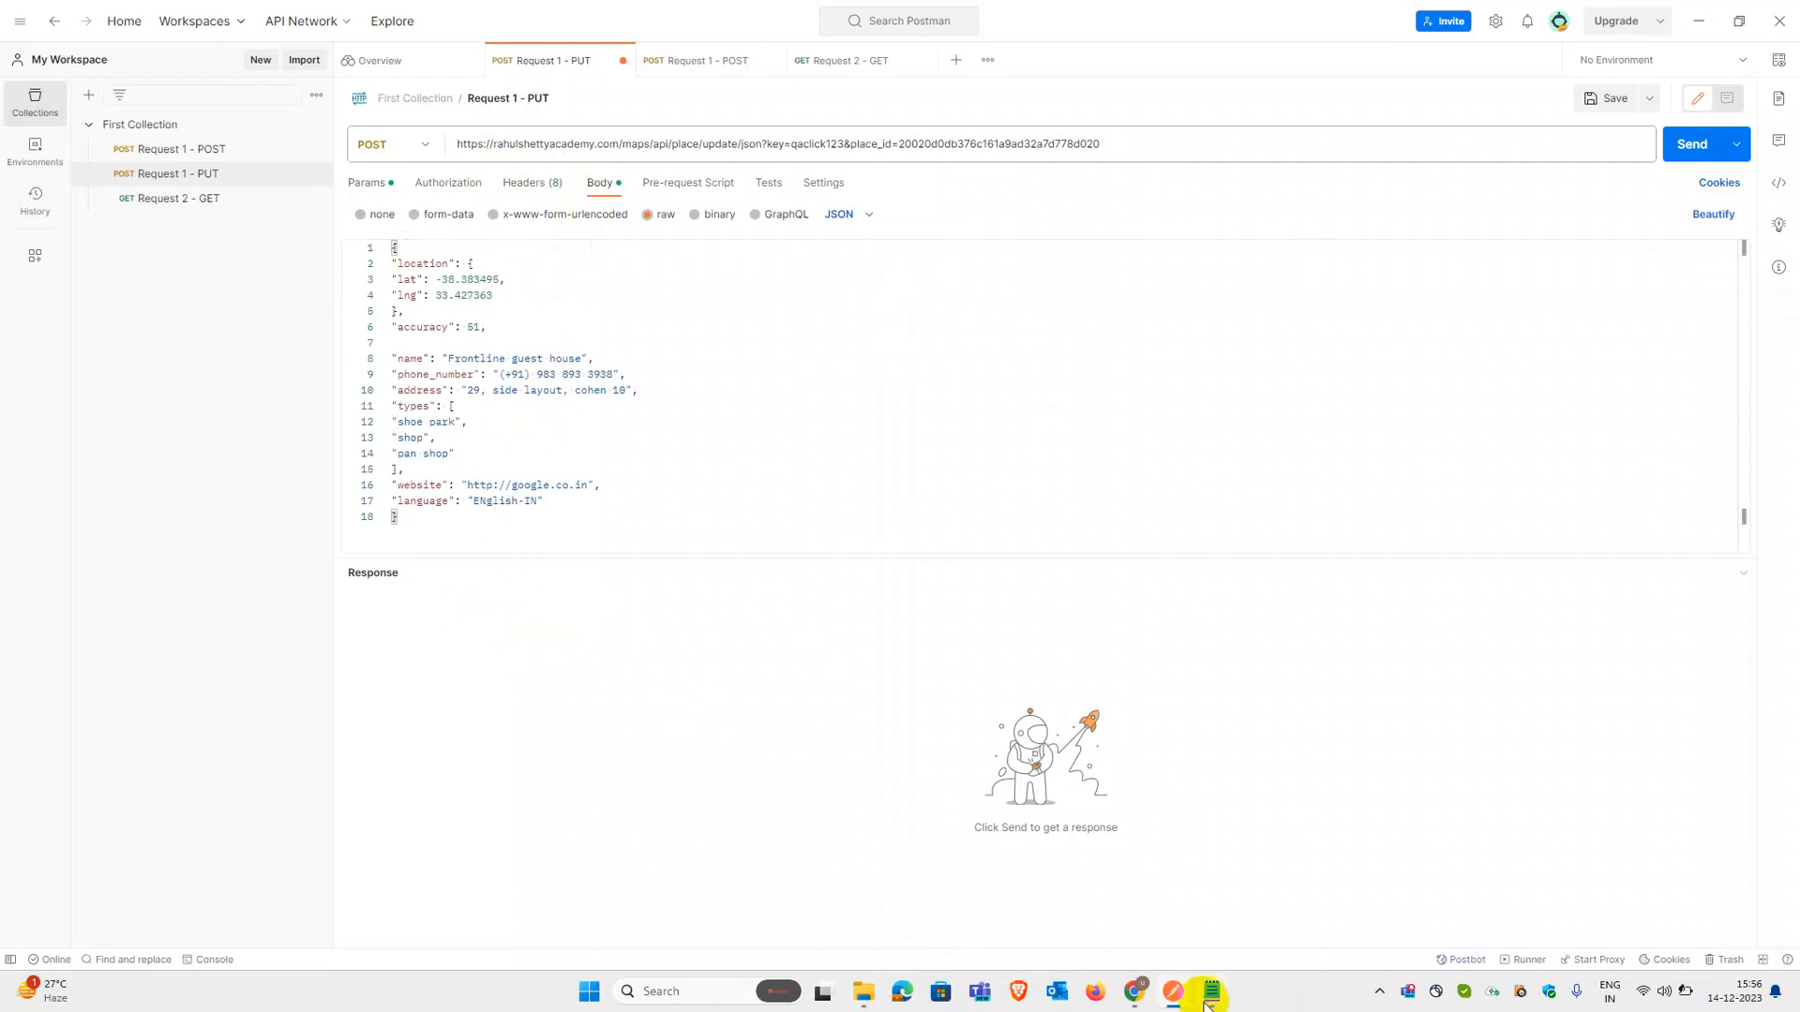
mouse_move(1209, 999)
click(672, 338)
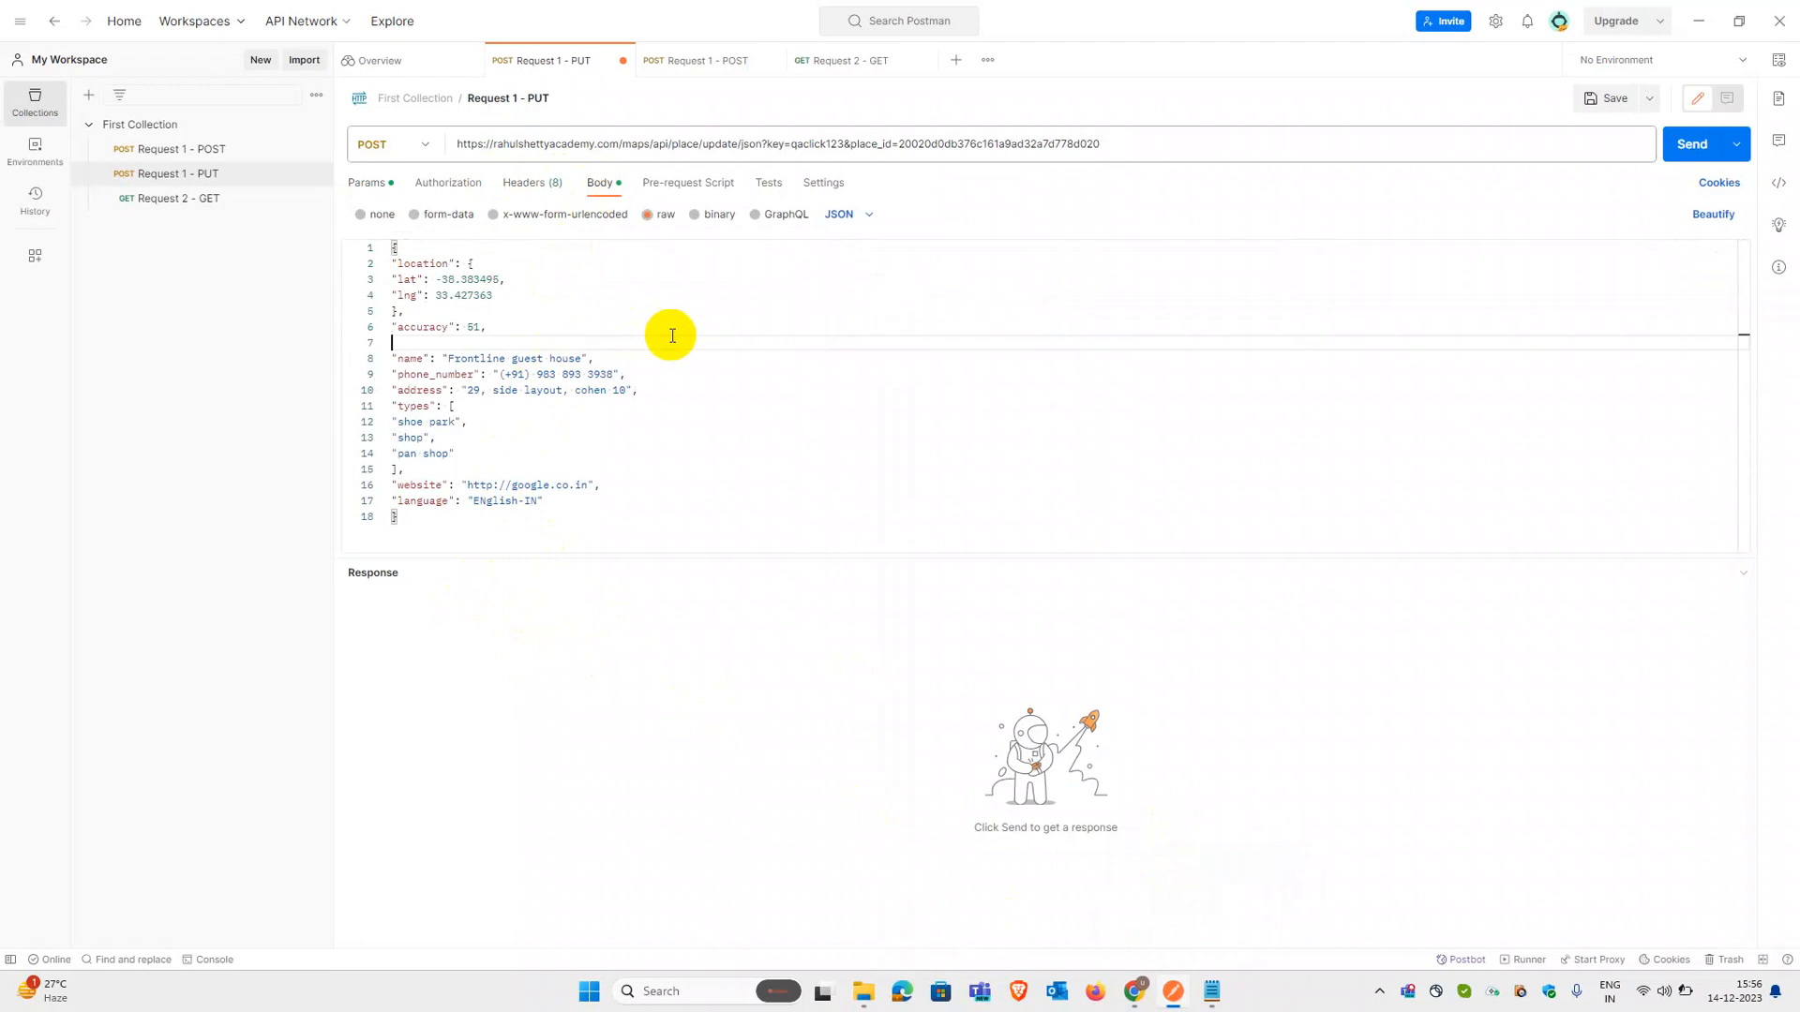
key(ctrl+a)
text({ &quot;place_id&quot;:&quot;8d2573bdf6ceec0e474c5f388fa917fb&quot;, &quot;address&quot;:&quot;70 winter walk, USA&quot;, &quot;key&quot;:&quot;qaclick123&quot; })
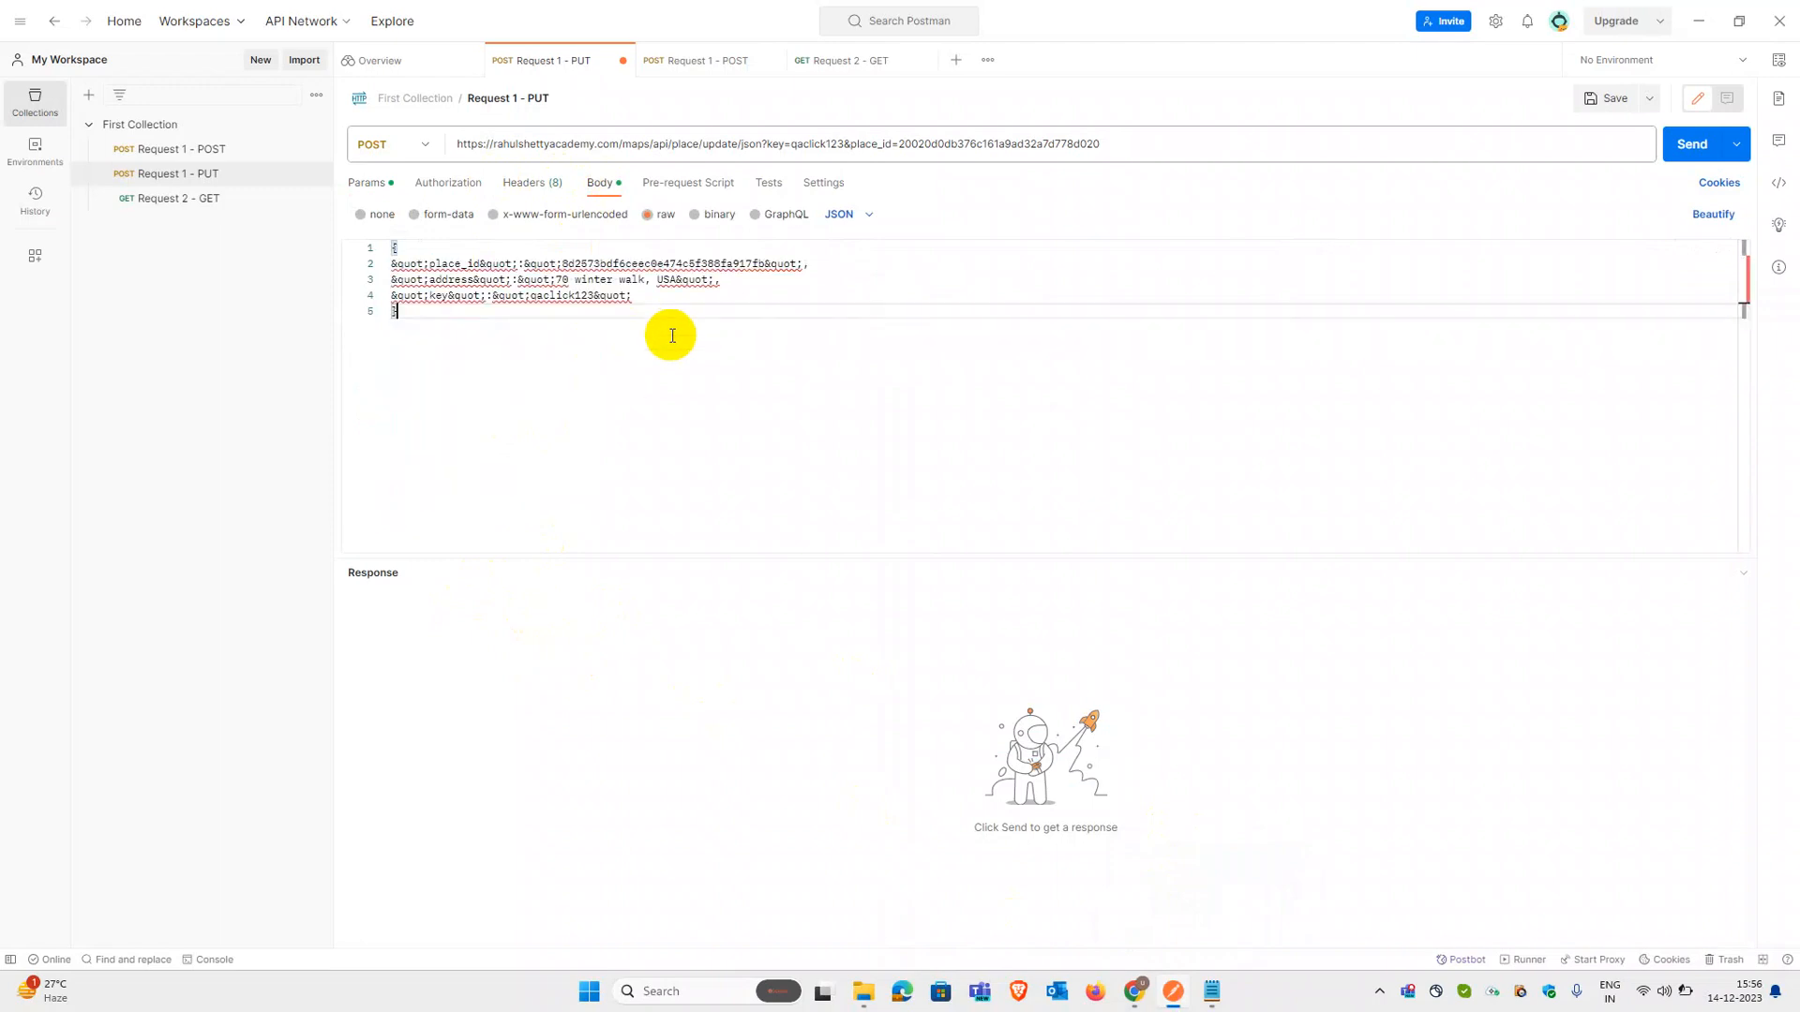
Step: Replace every &quot; in the request body with a double quotation mark
double_click(398, 265)
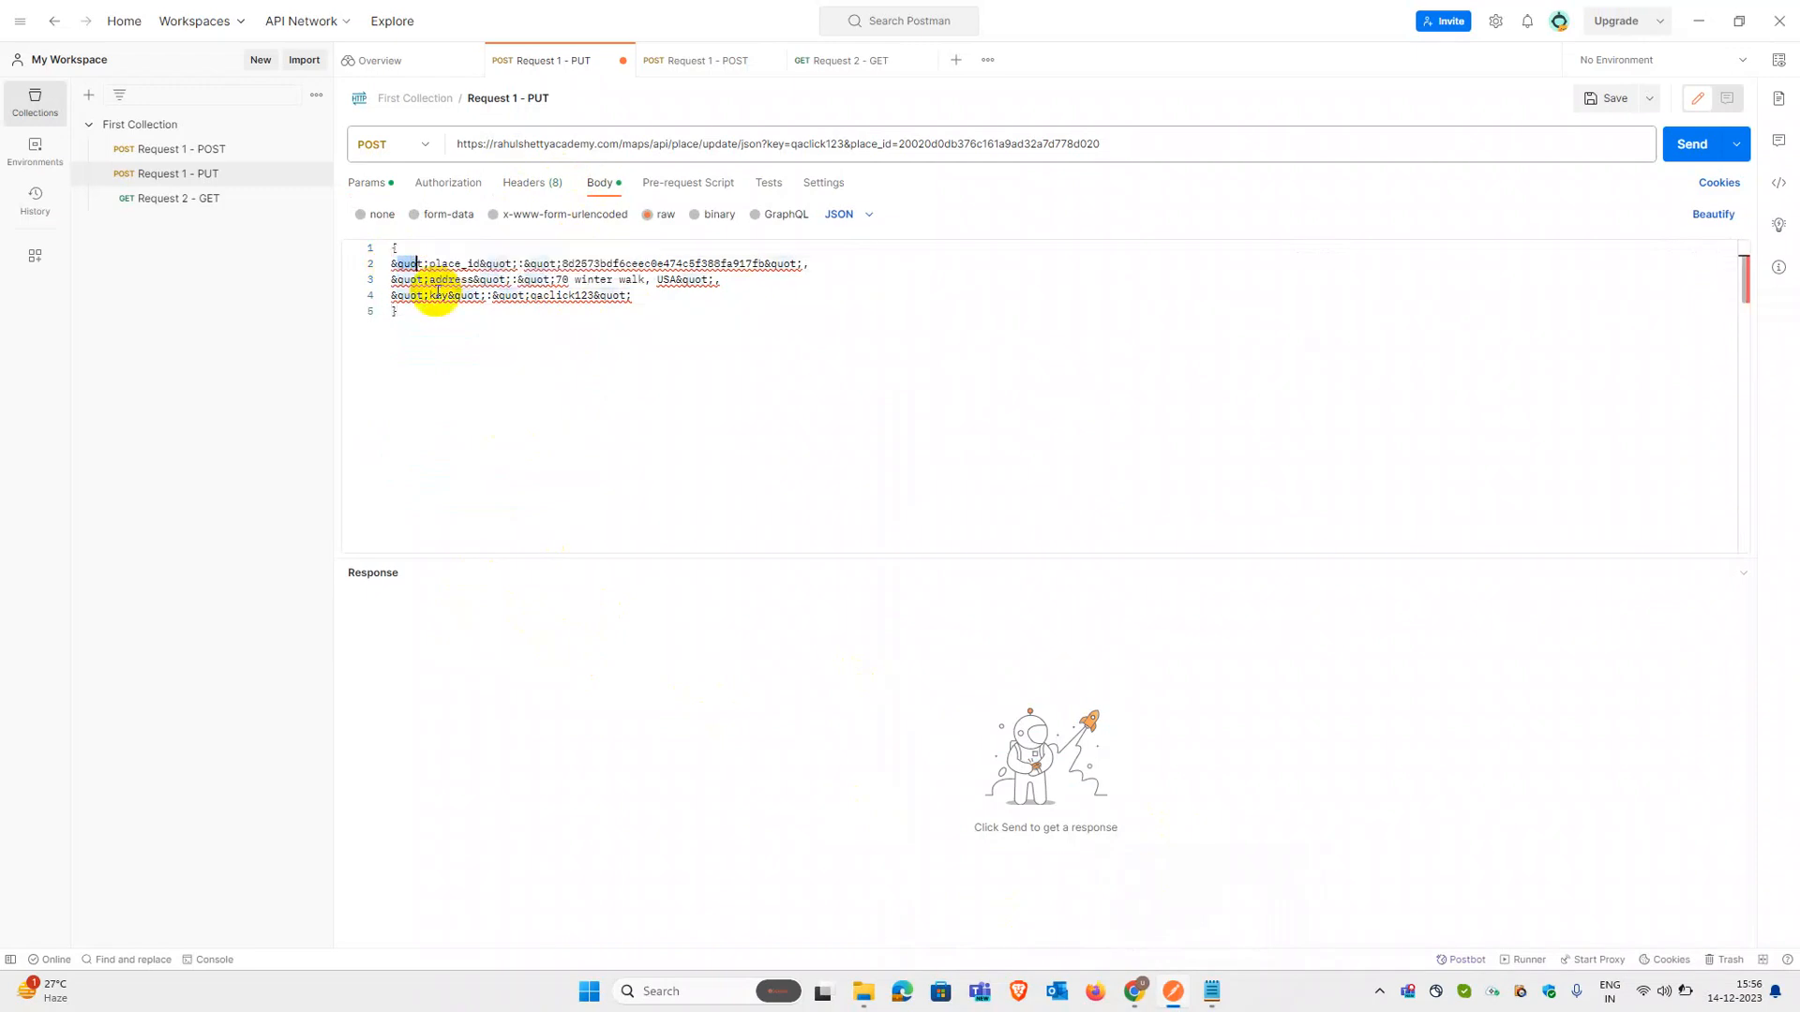
key(Left)
key(ctrl+h)
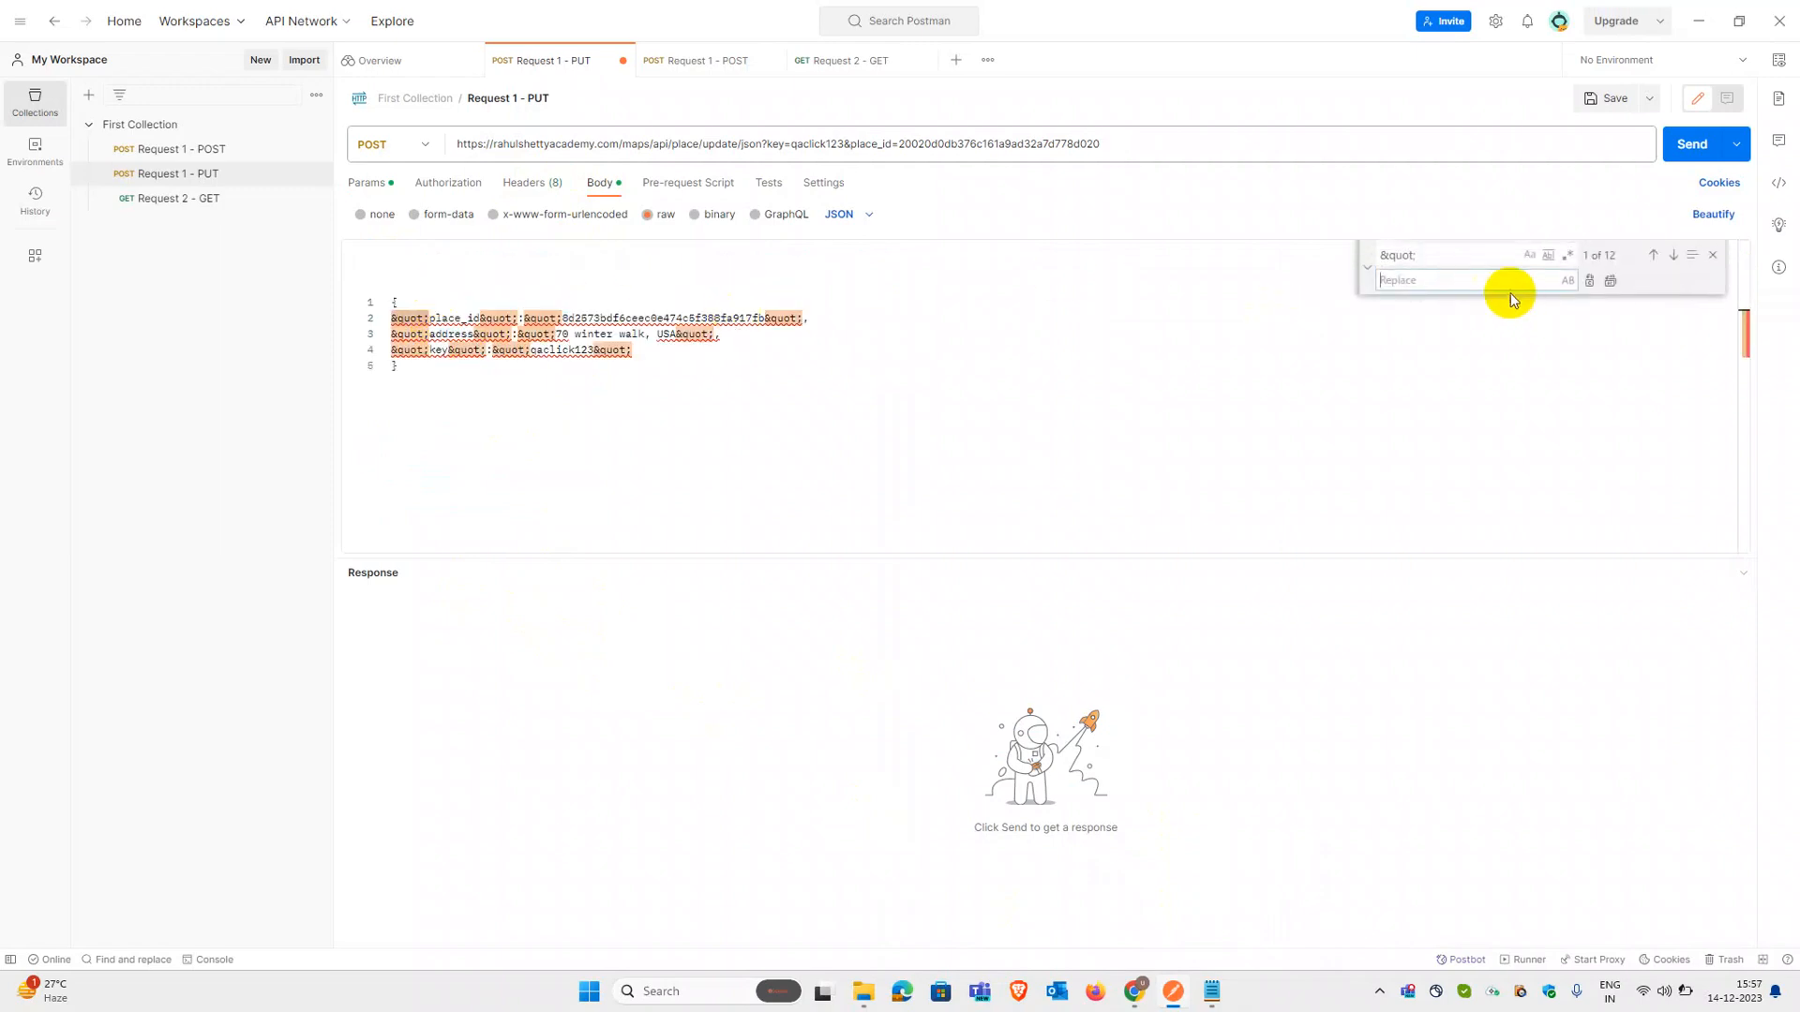
click(1608, 281)
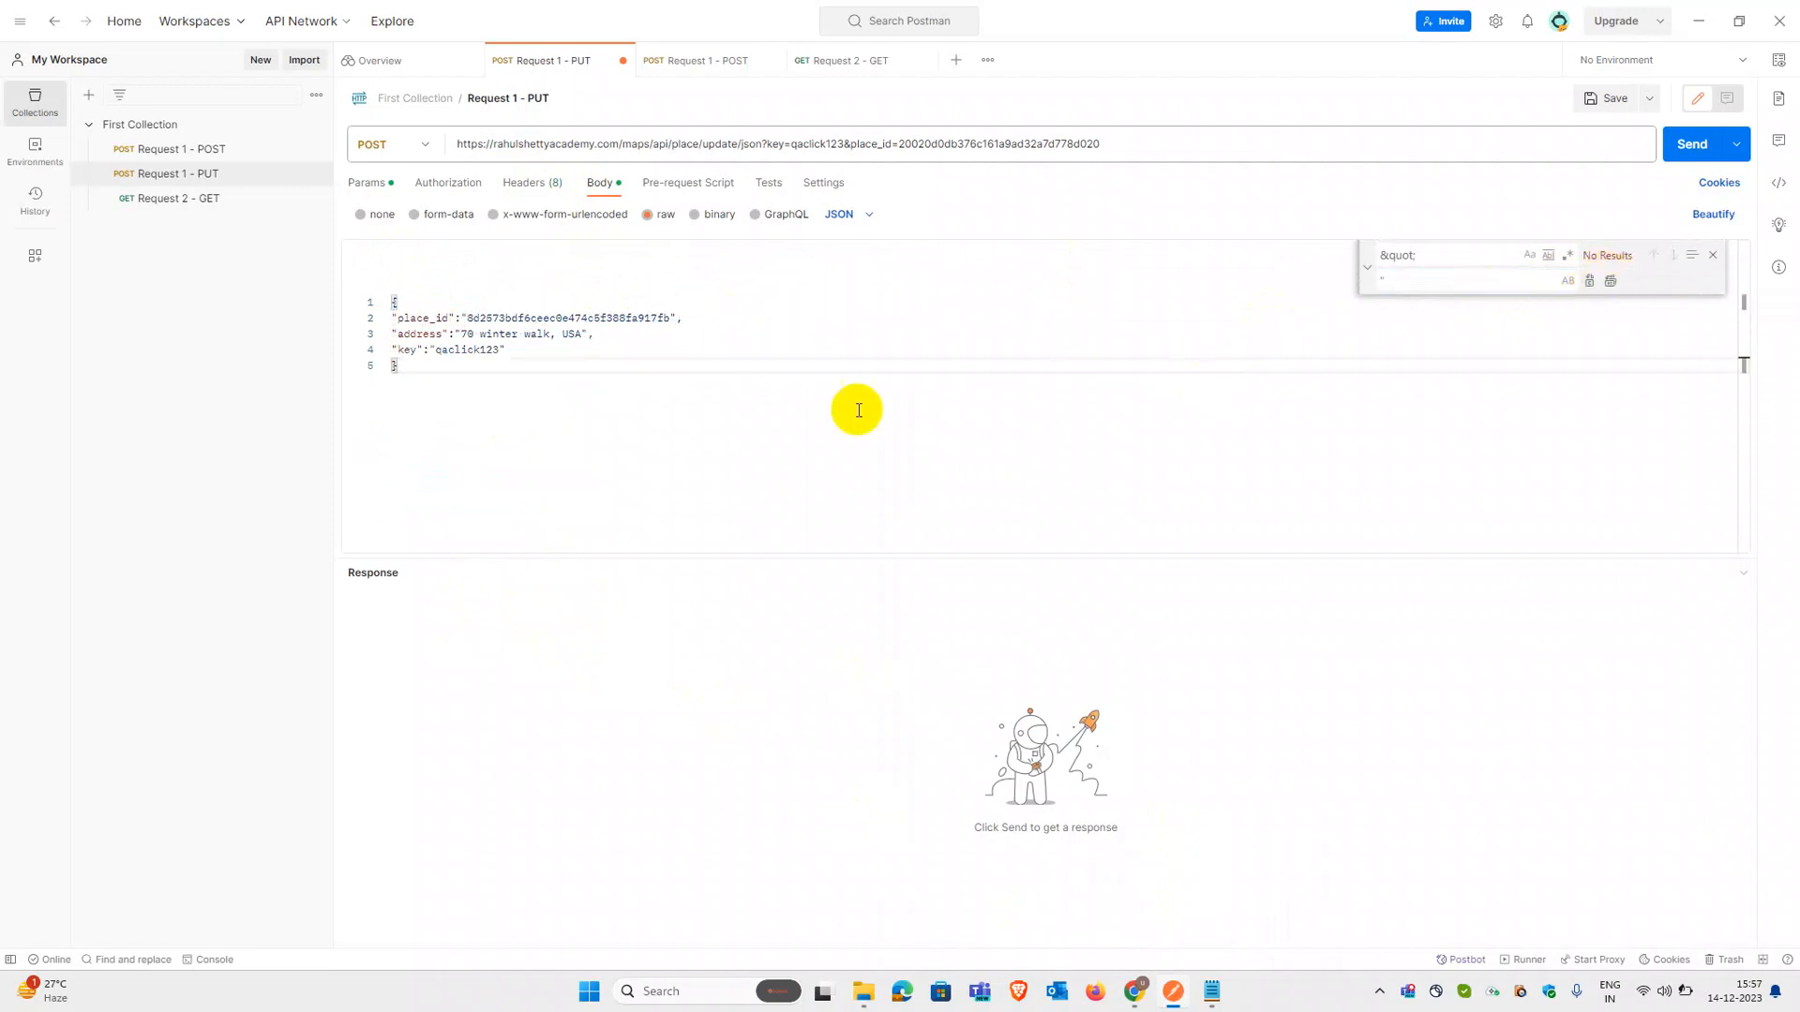
Step: Compare the place_id in the body with the one in the URL, and check the place's saved address in Notepad
double_click(470, 318)
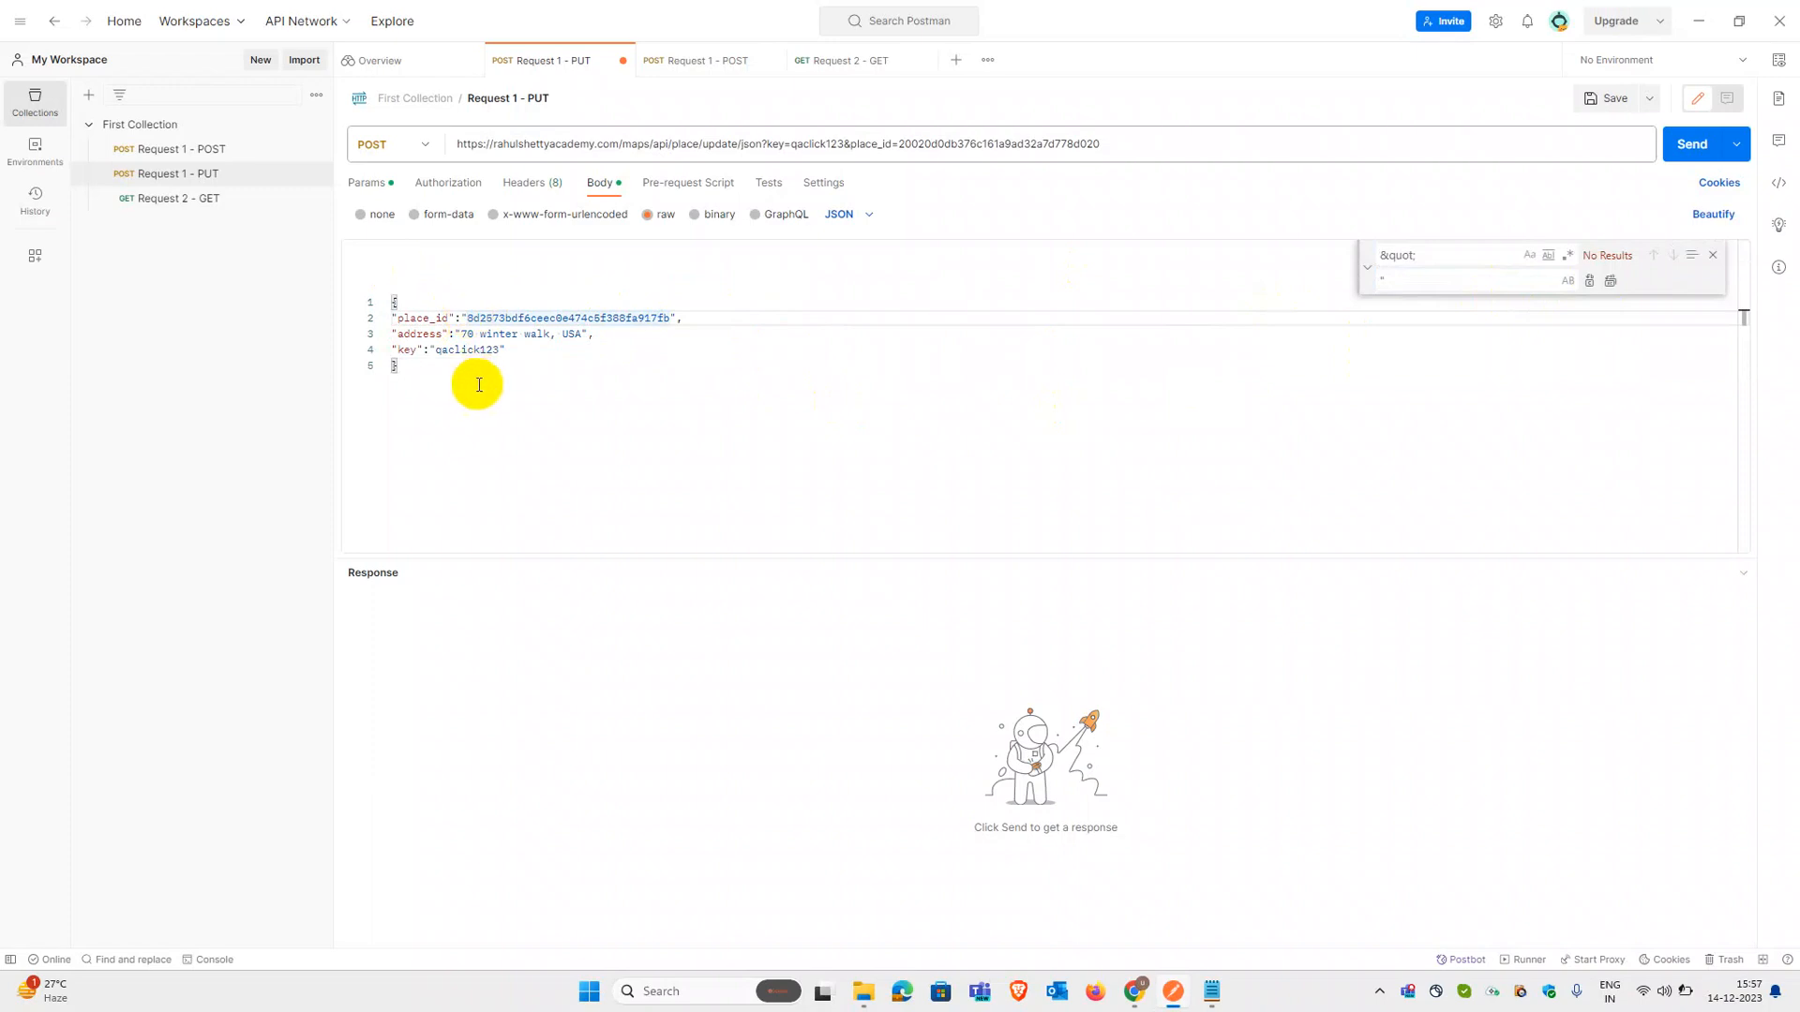
drag(905, 144, 1101, 146)
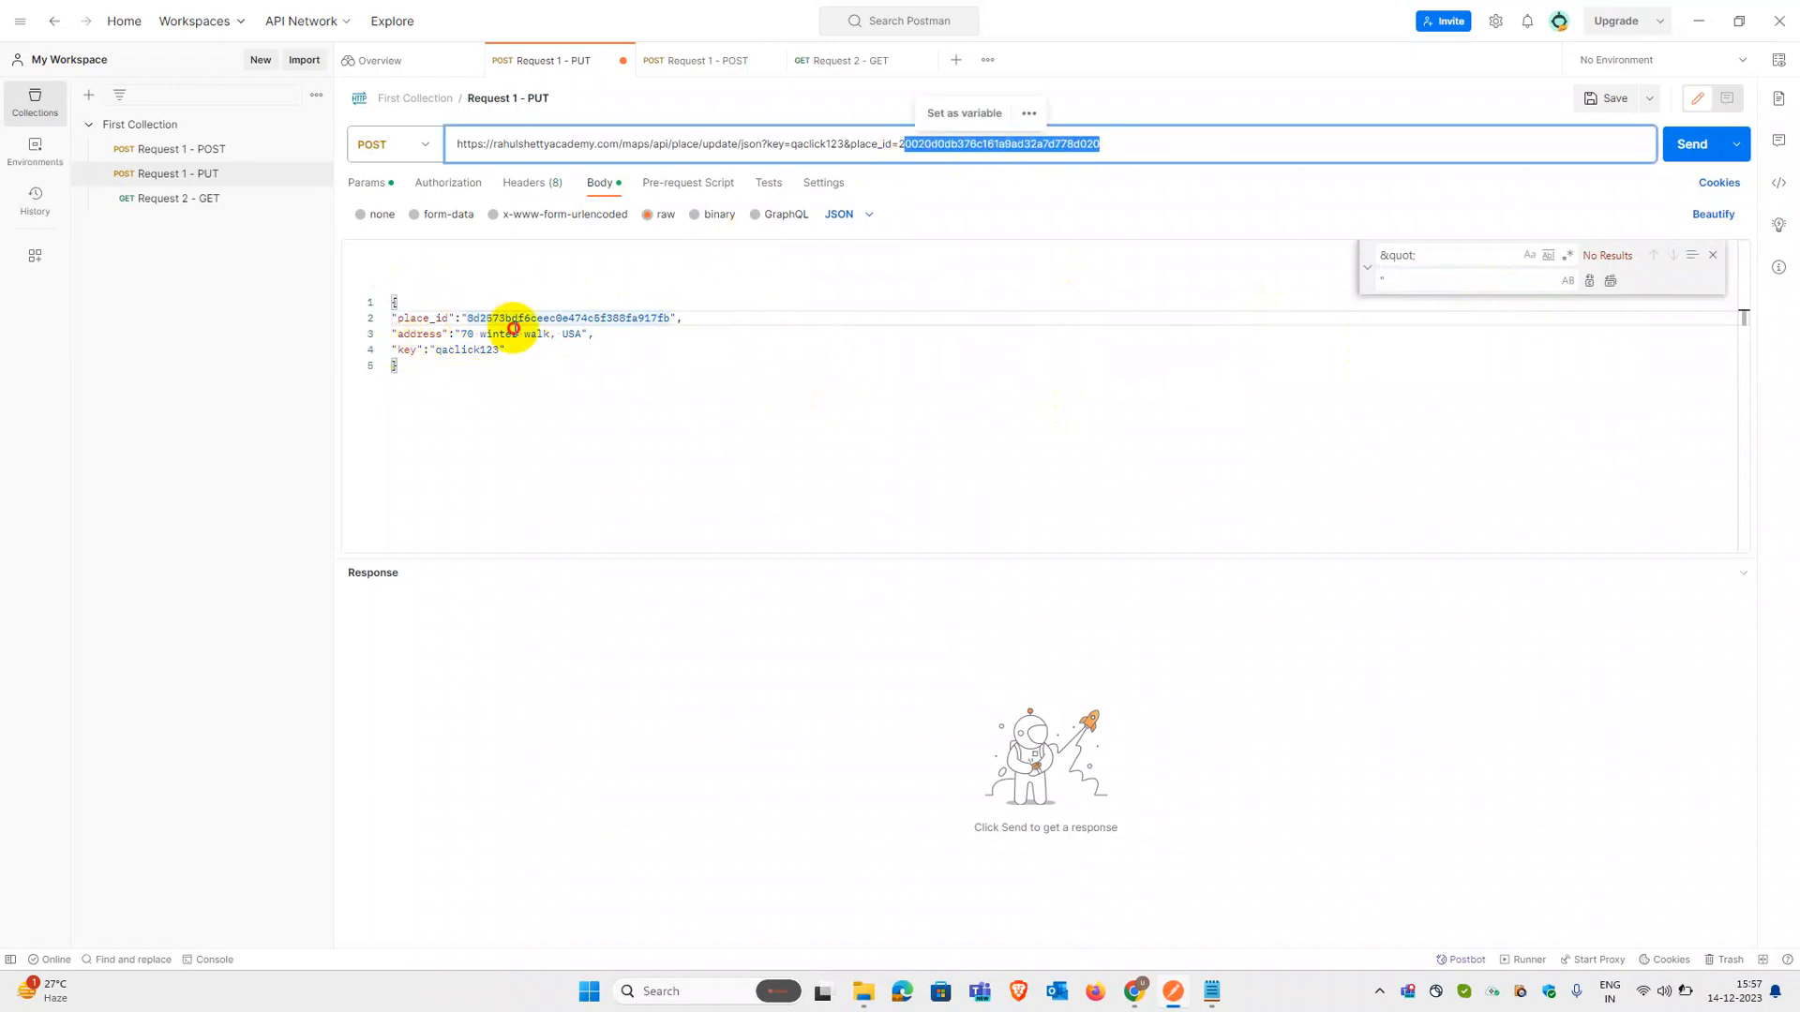
double_click(514, 320)
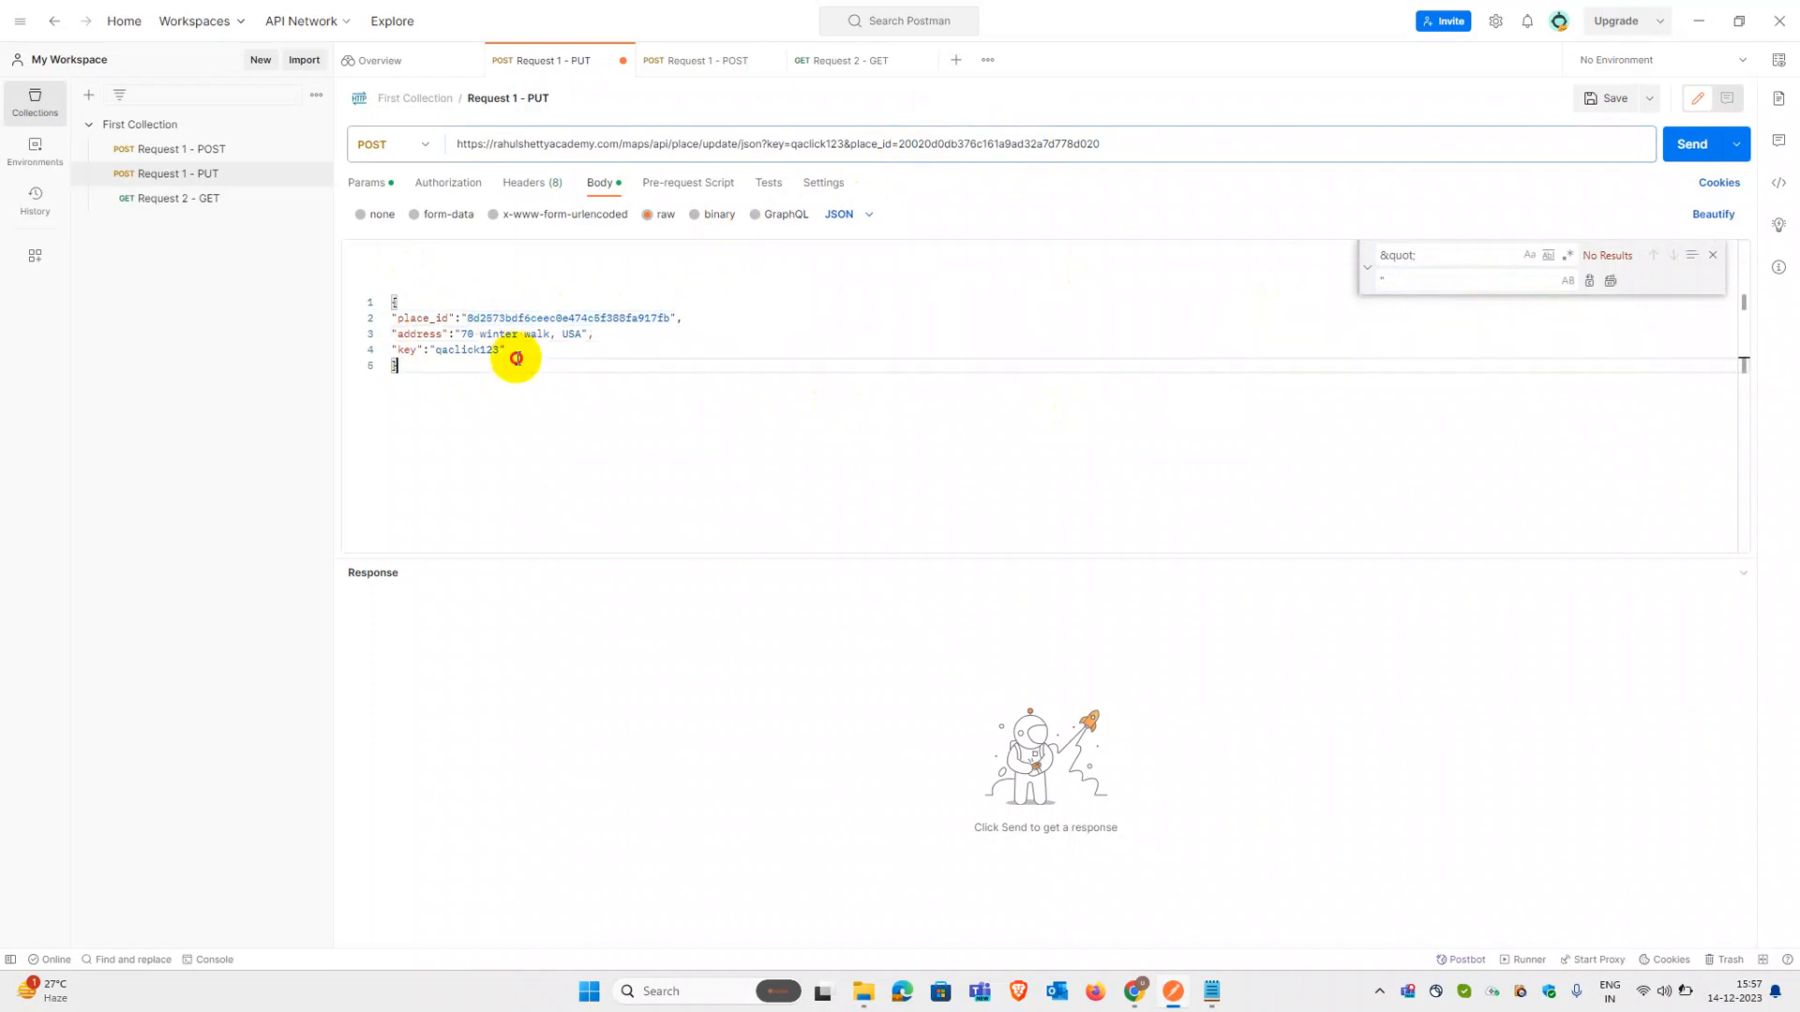
click(1209, 991)
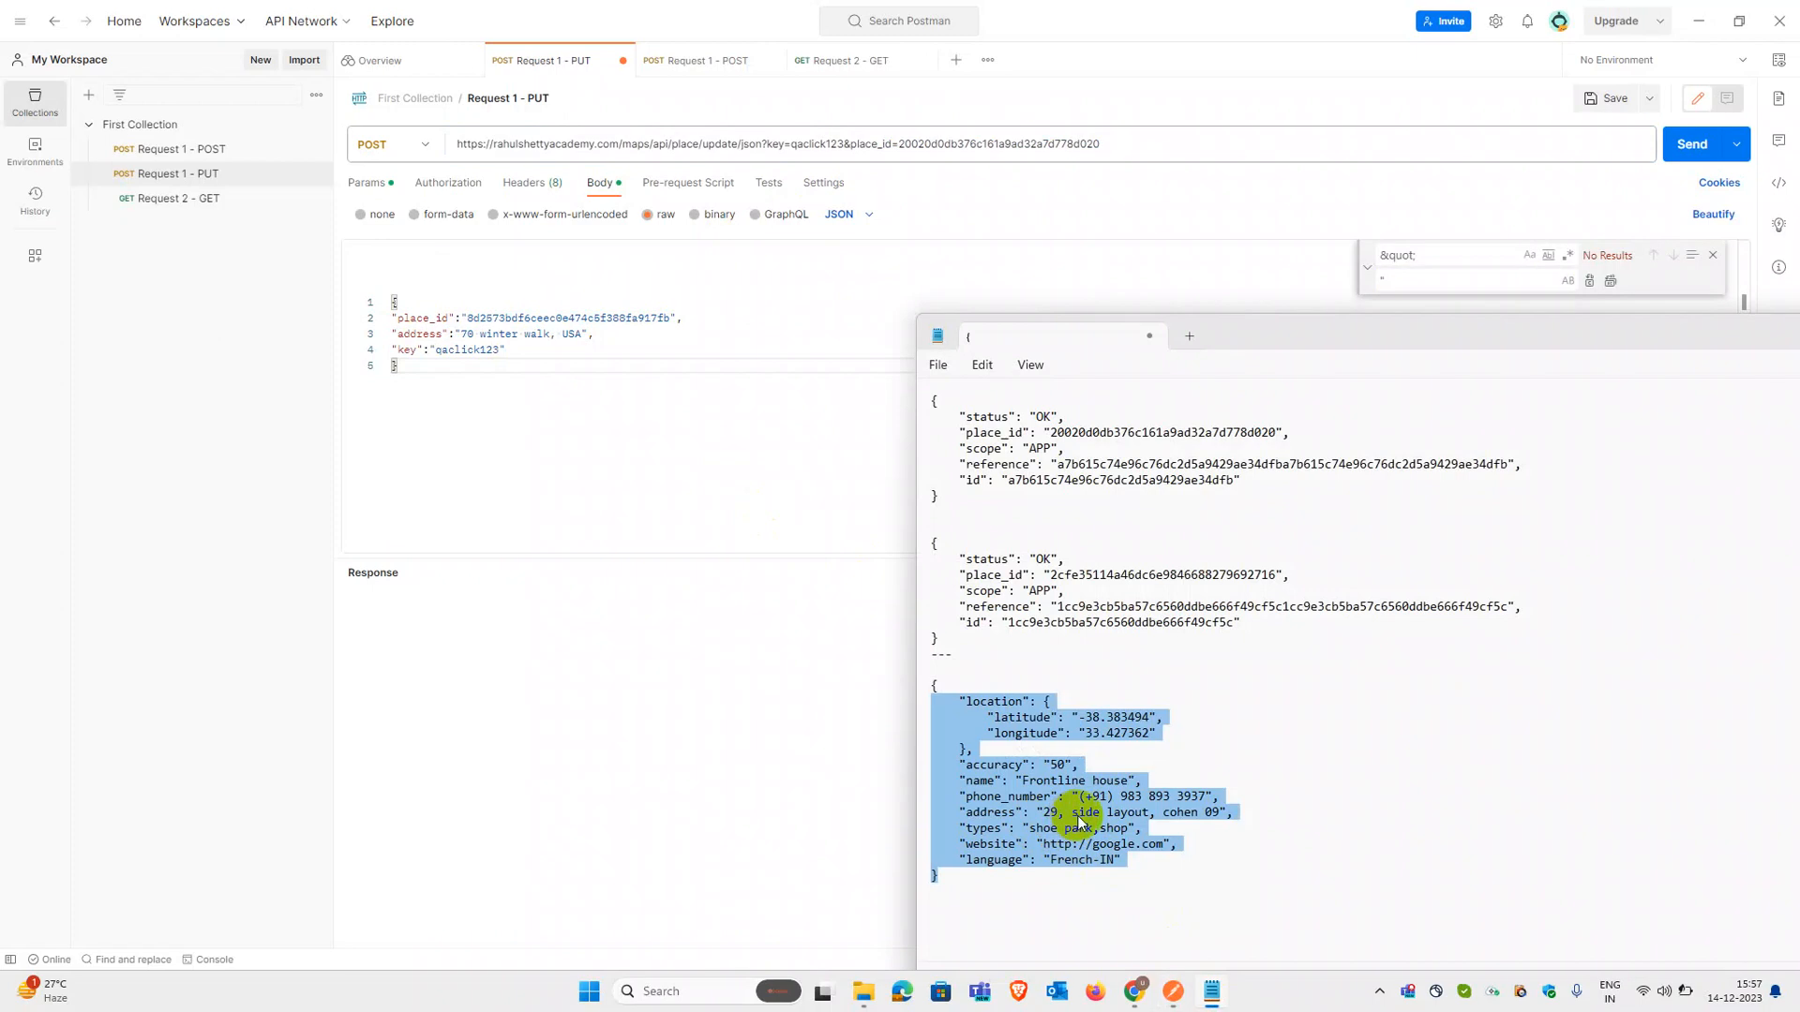
click(529, 361)
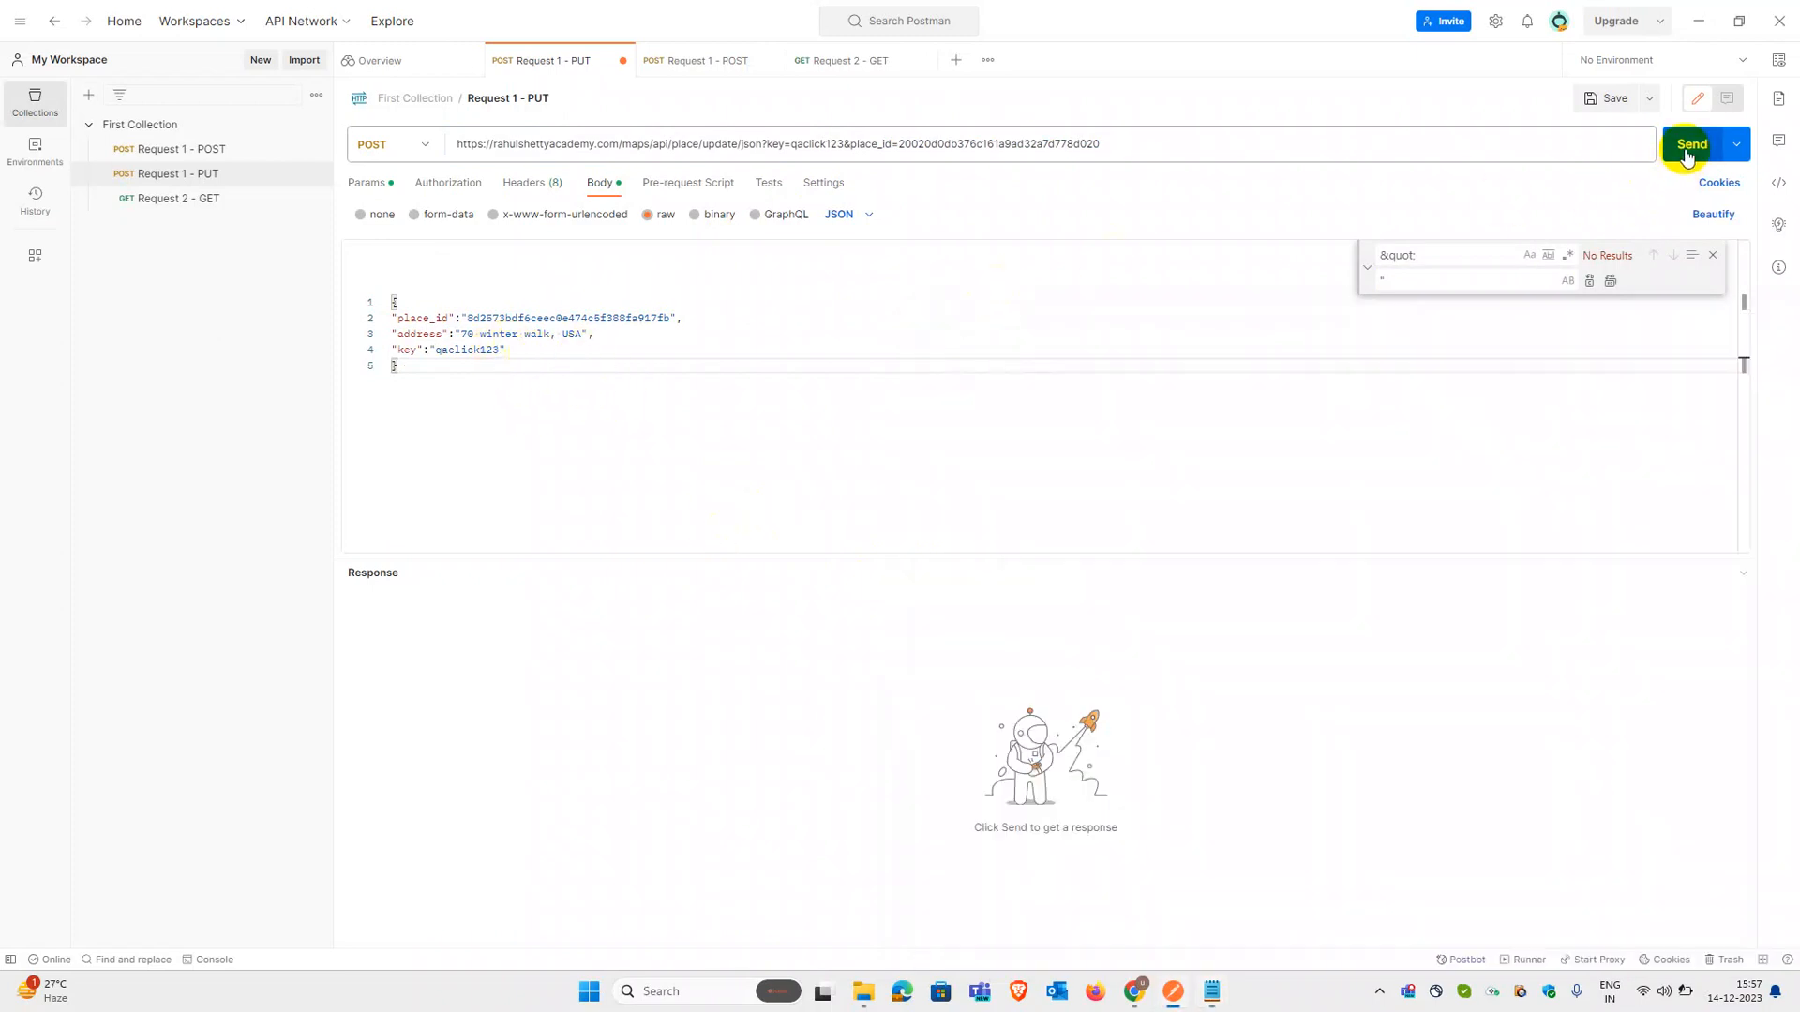
Step: Save and send Request 1 - PUT, and dismiss the find-and-replace box in its body
click(1613, 99)
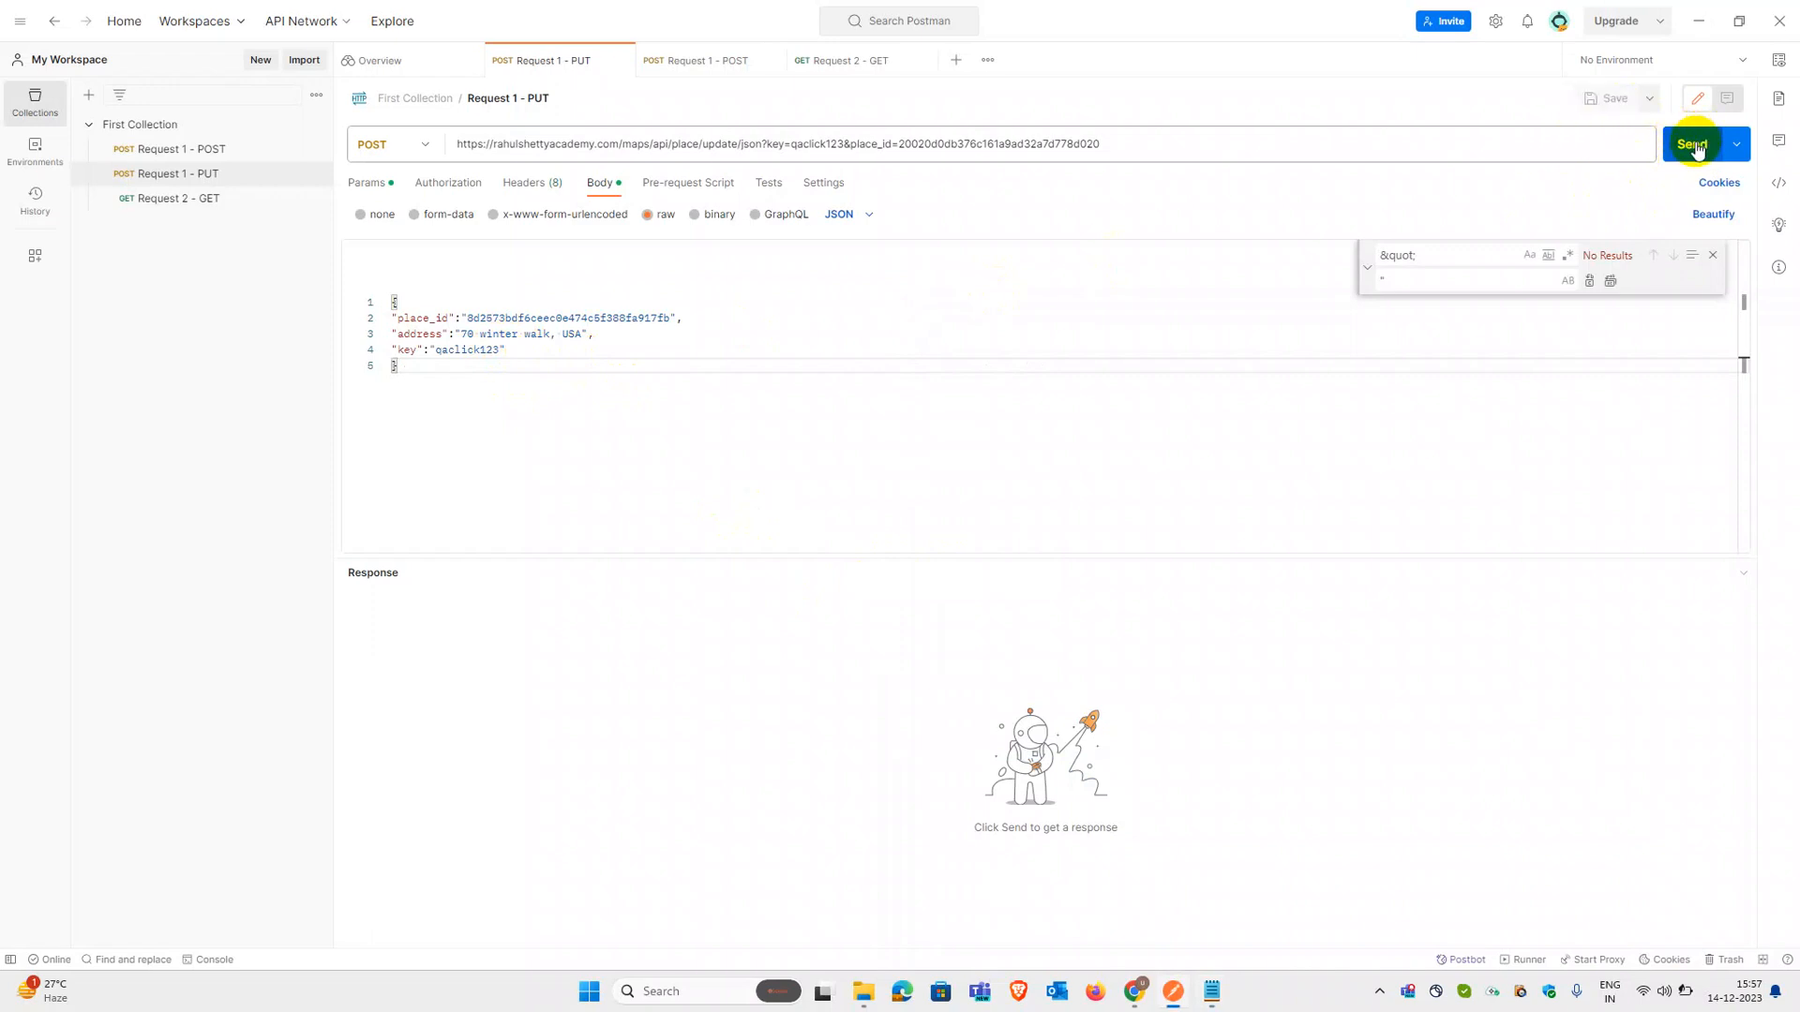
click(1695, 145)
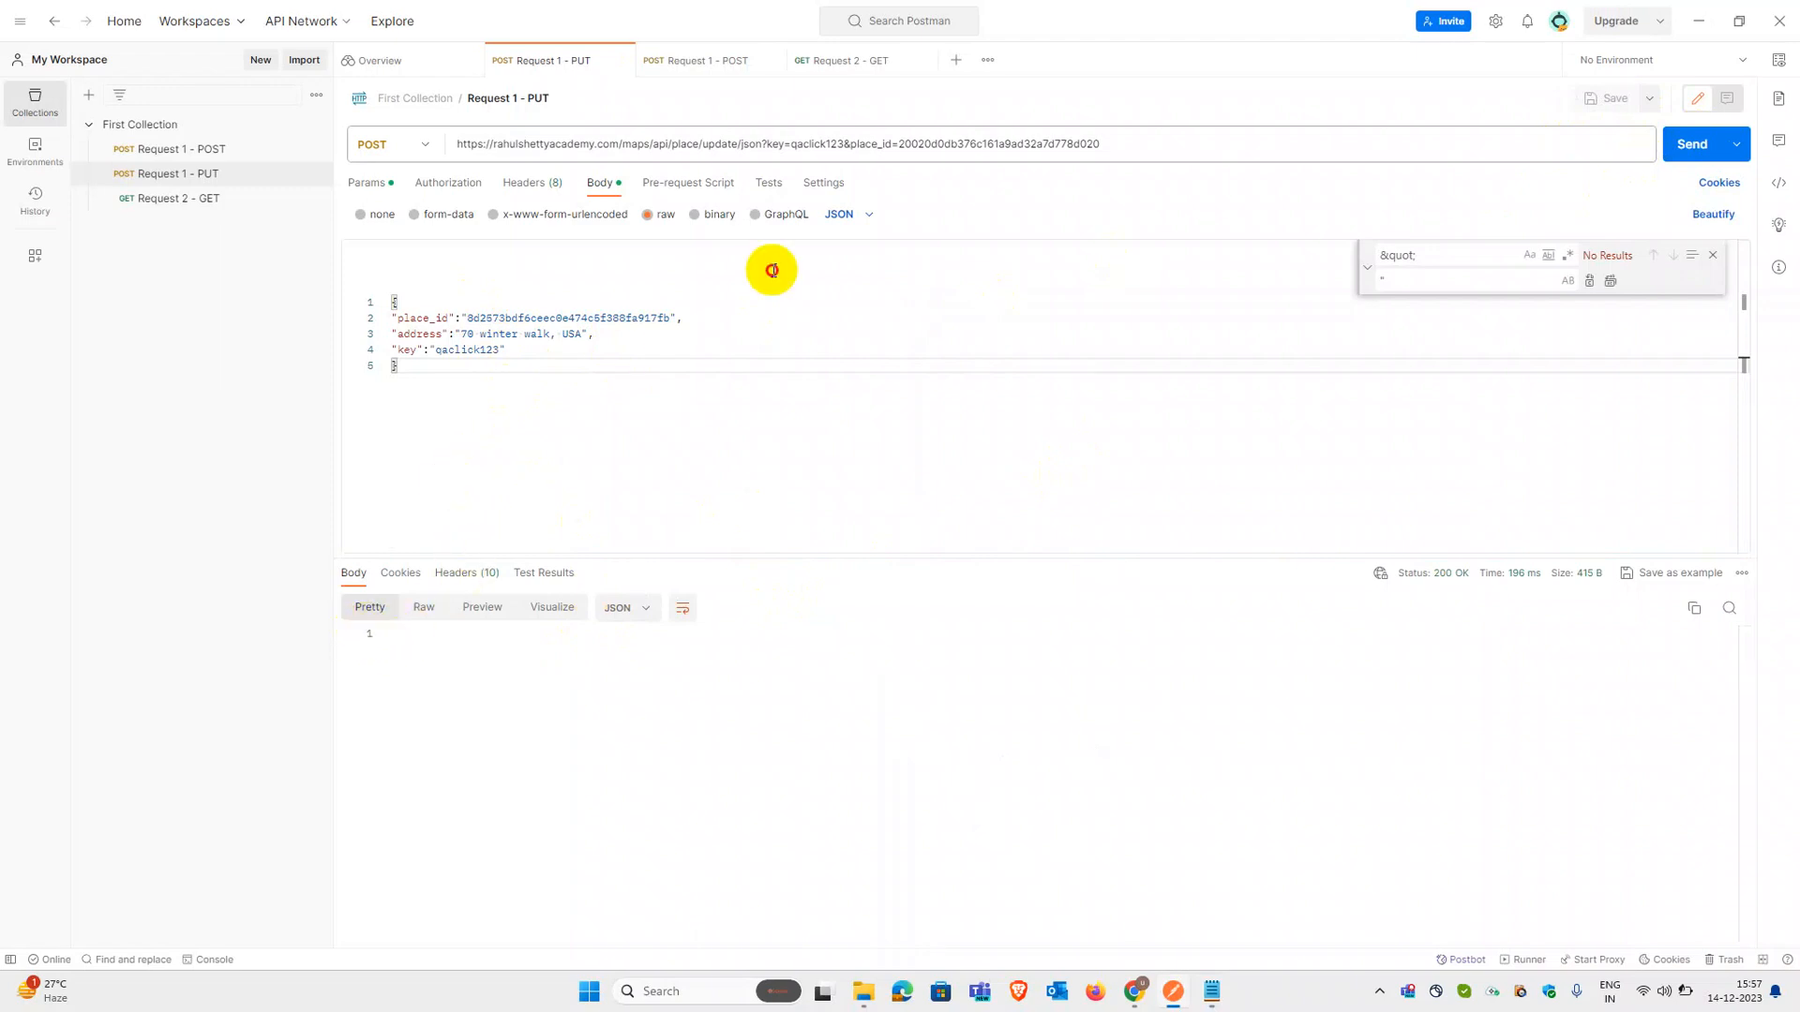
click(1712, 259)
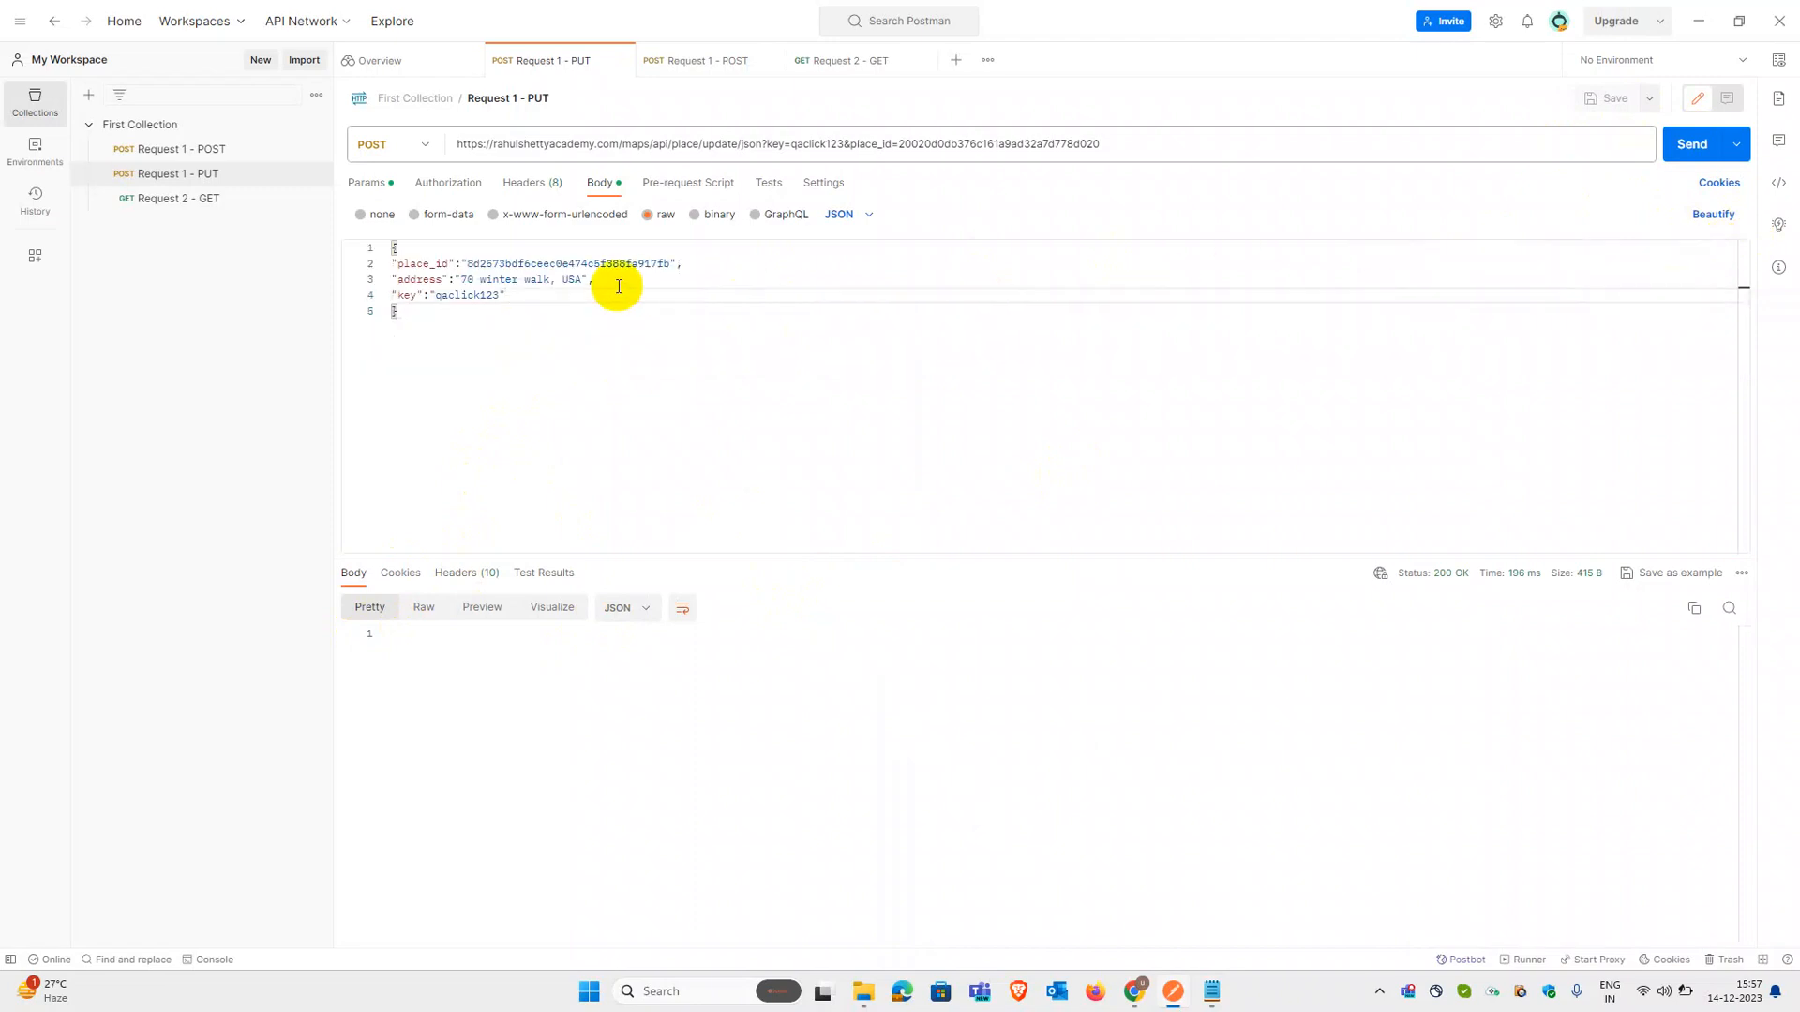
Step: Check the place_id used in Request 2 - GET against the place IDs saved in Notepad
click(219, 202)
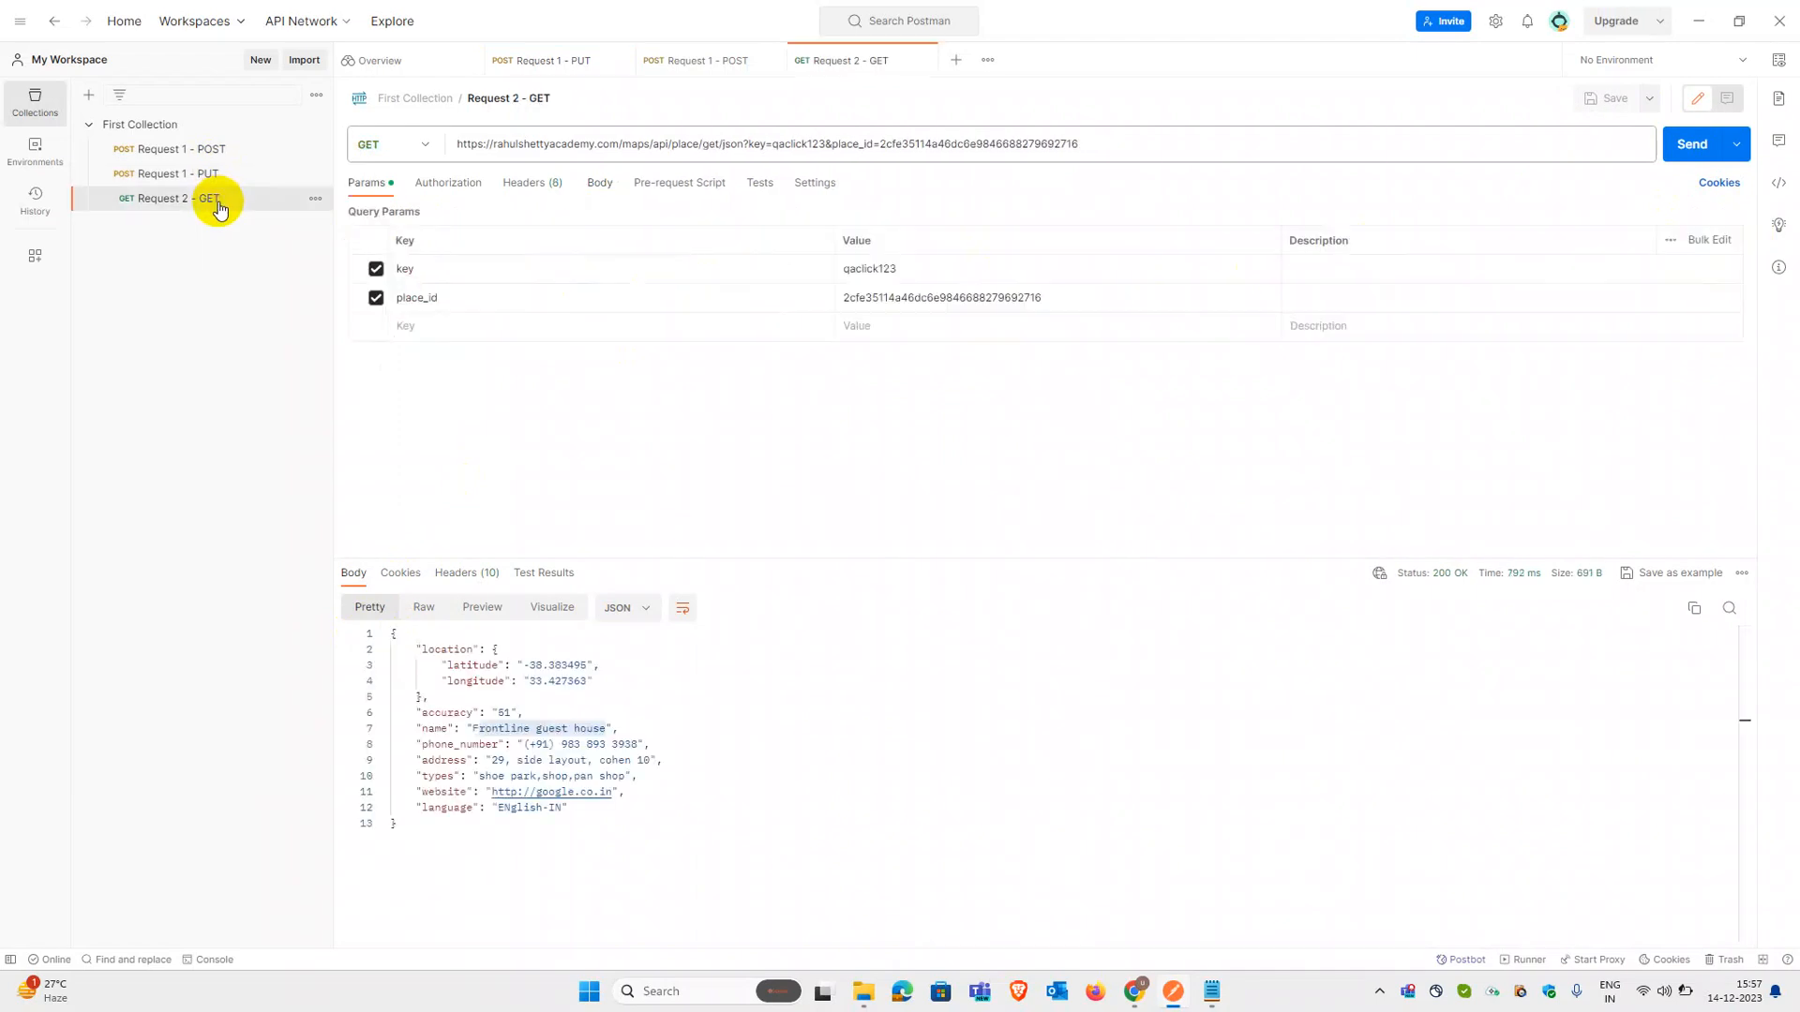
click(1212, 993)
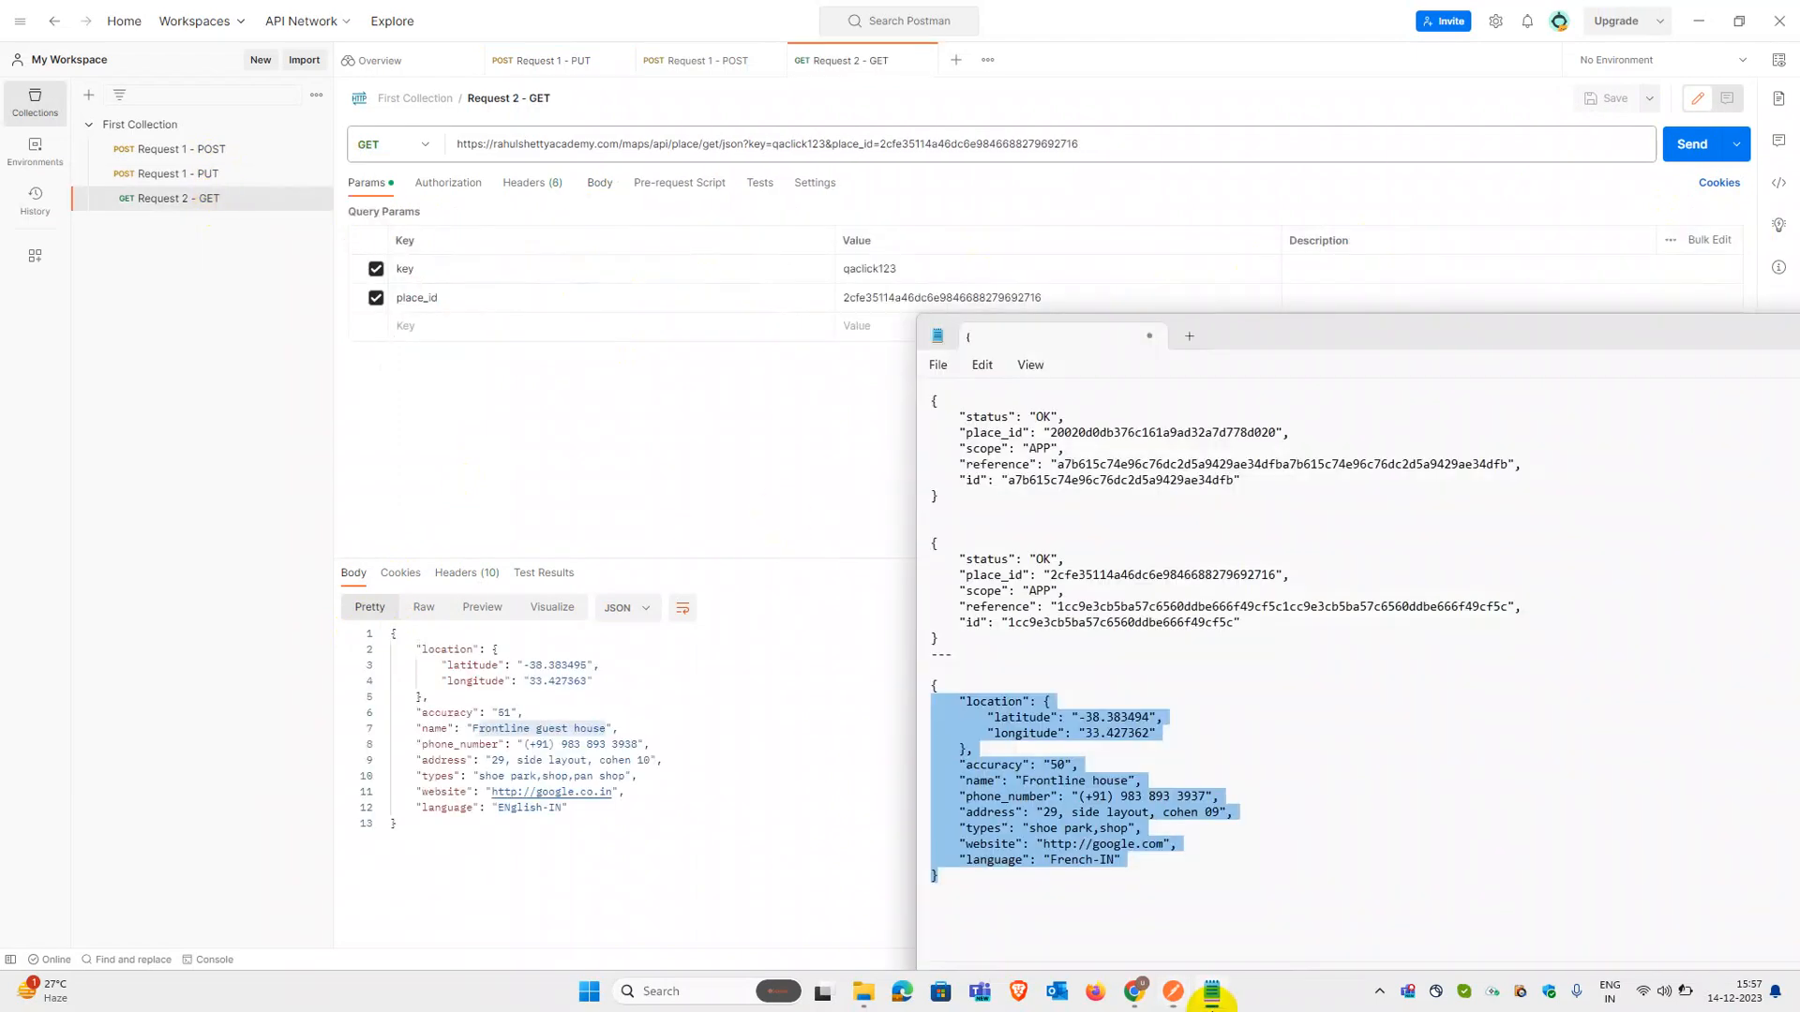
click(1212, 996)
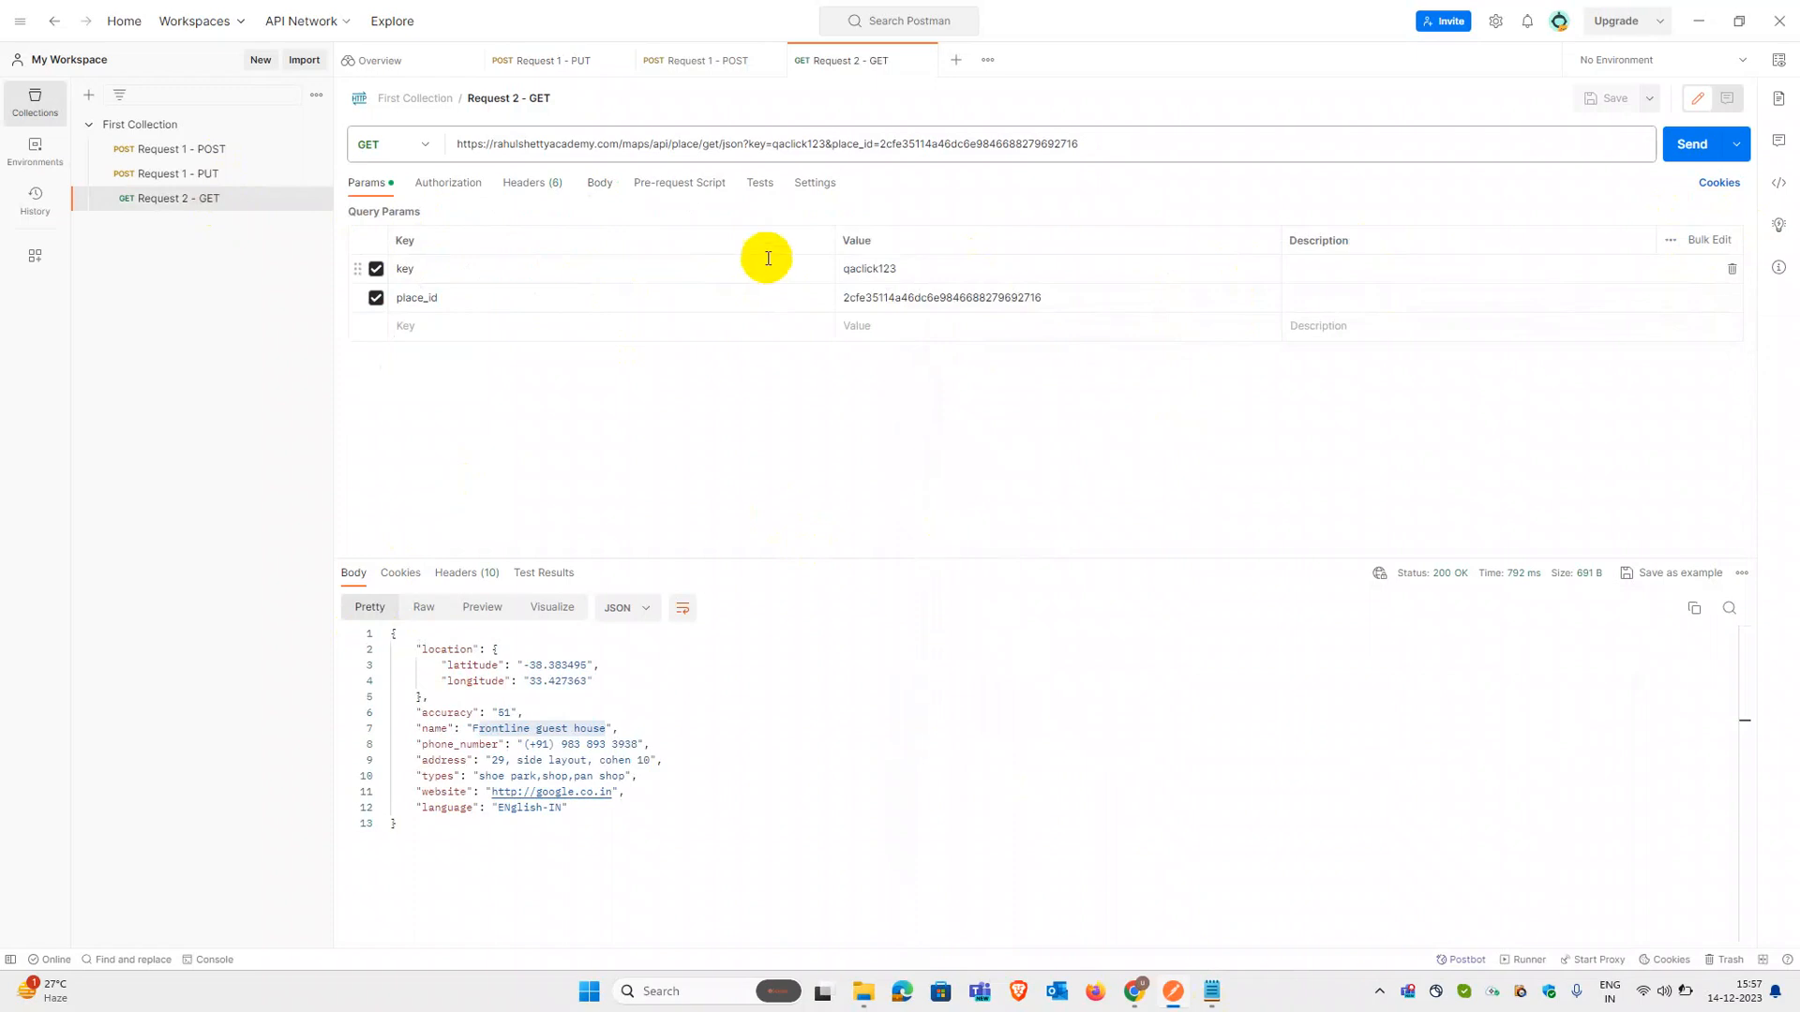
Step: Copy the place_id 8d2573bdf6ceec0e474c5f388fa917fb from Request 1 - PUT's body into Request 2 - GET's place_id parameter and send the GET request
click(550, 72)
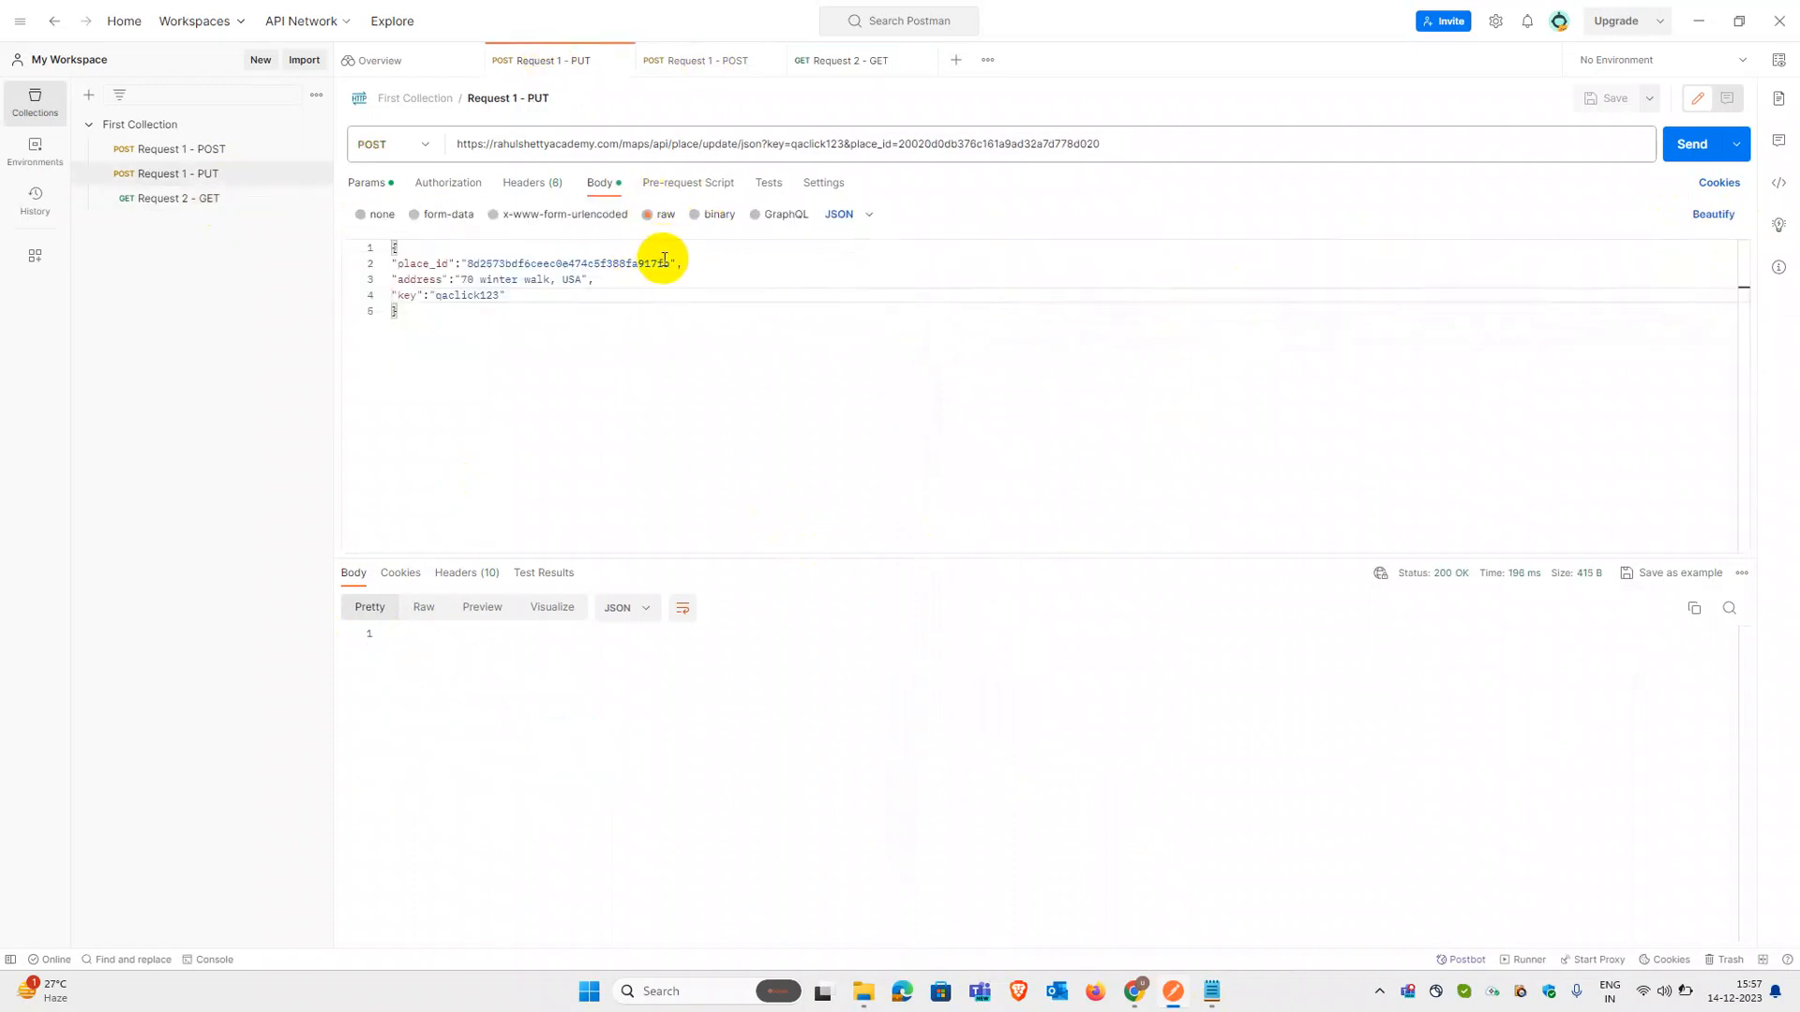
drag(670, 263, 466, 263)
key(ctrl+c)
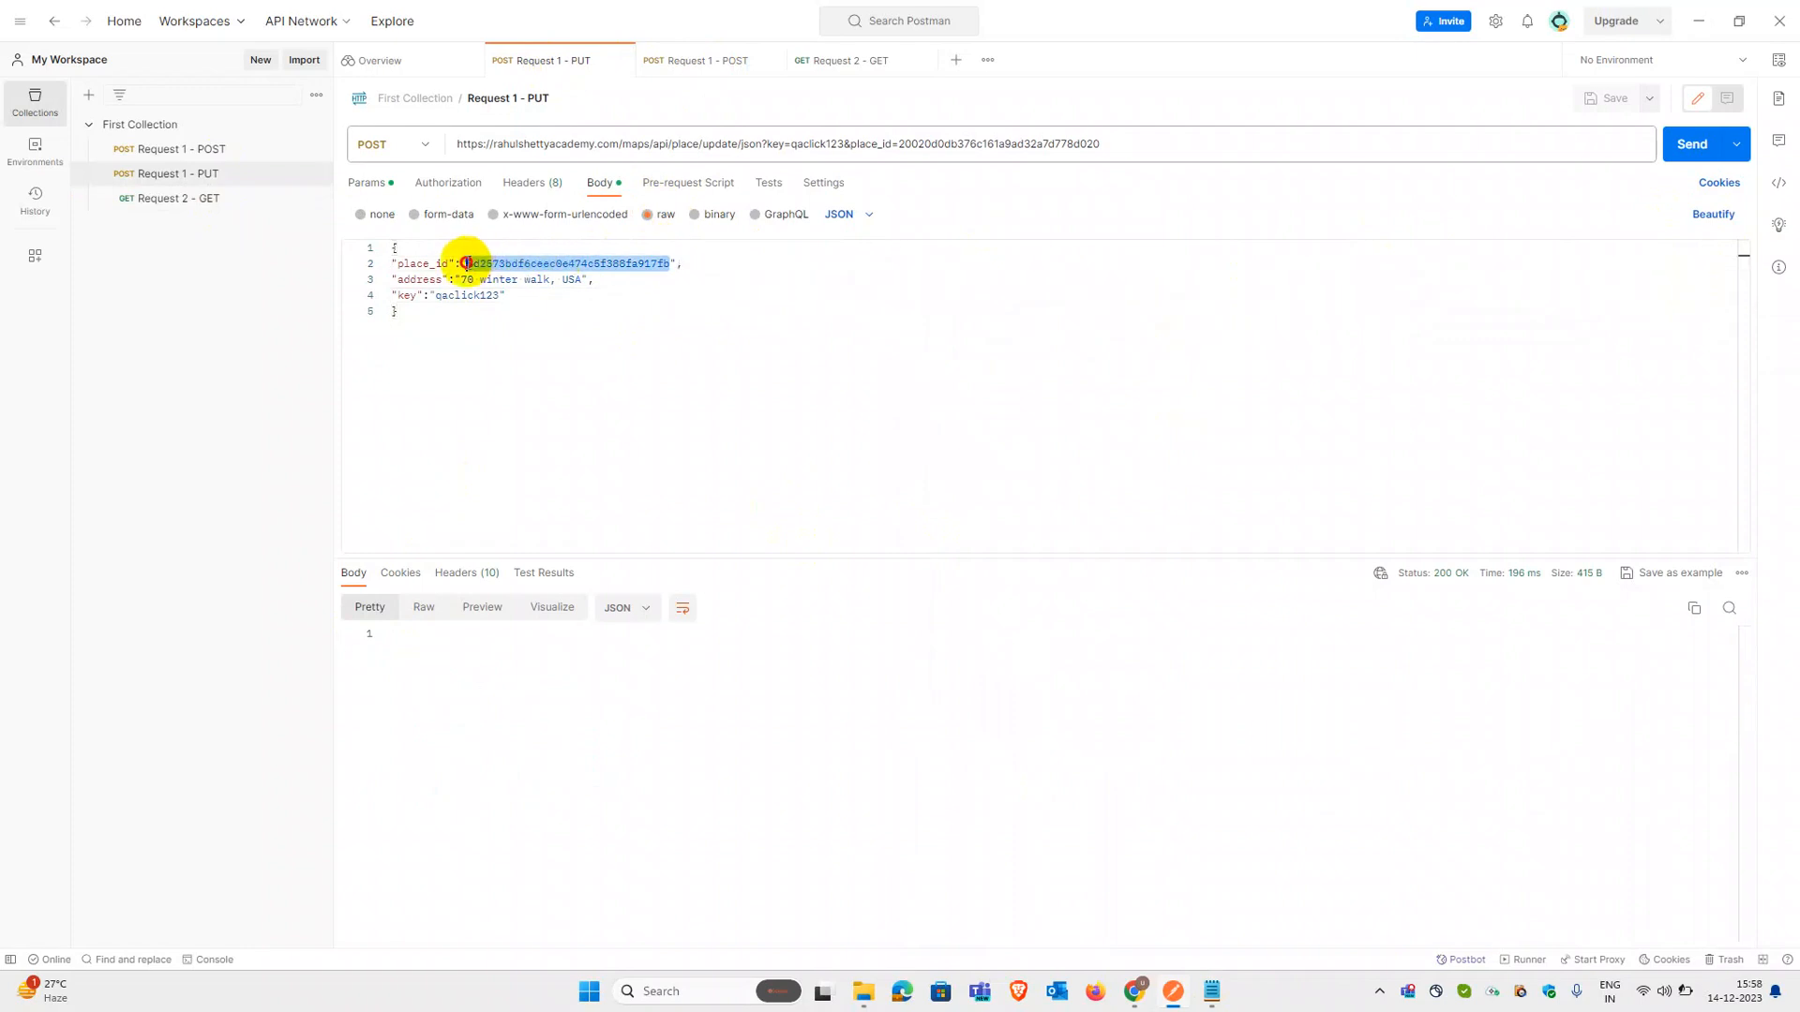
click(816, 59)
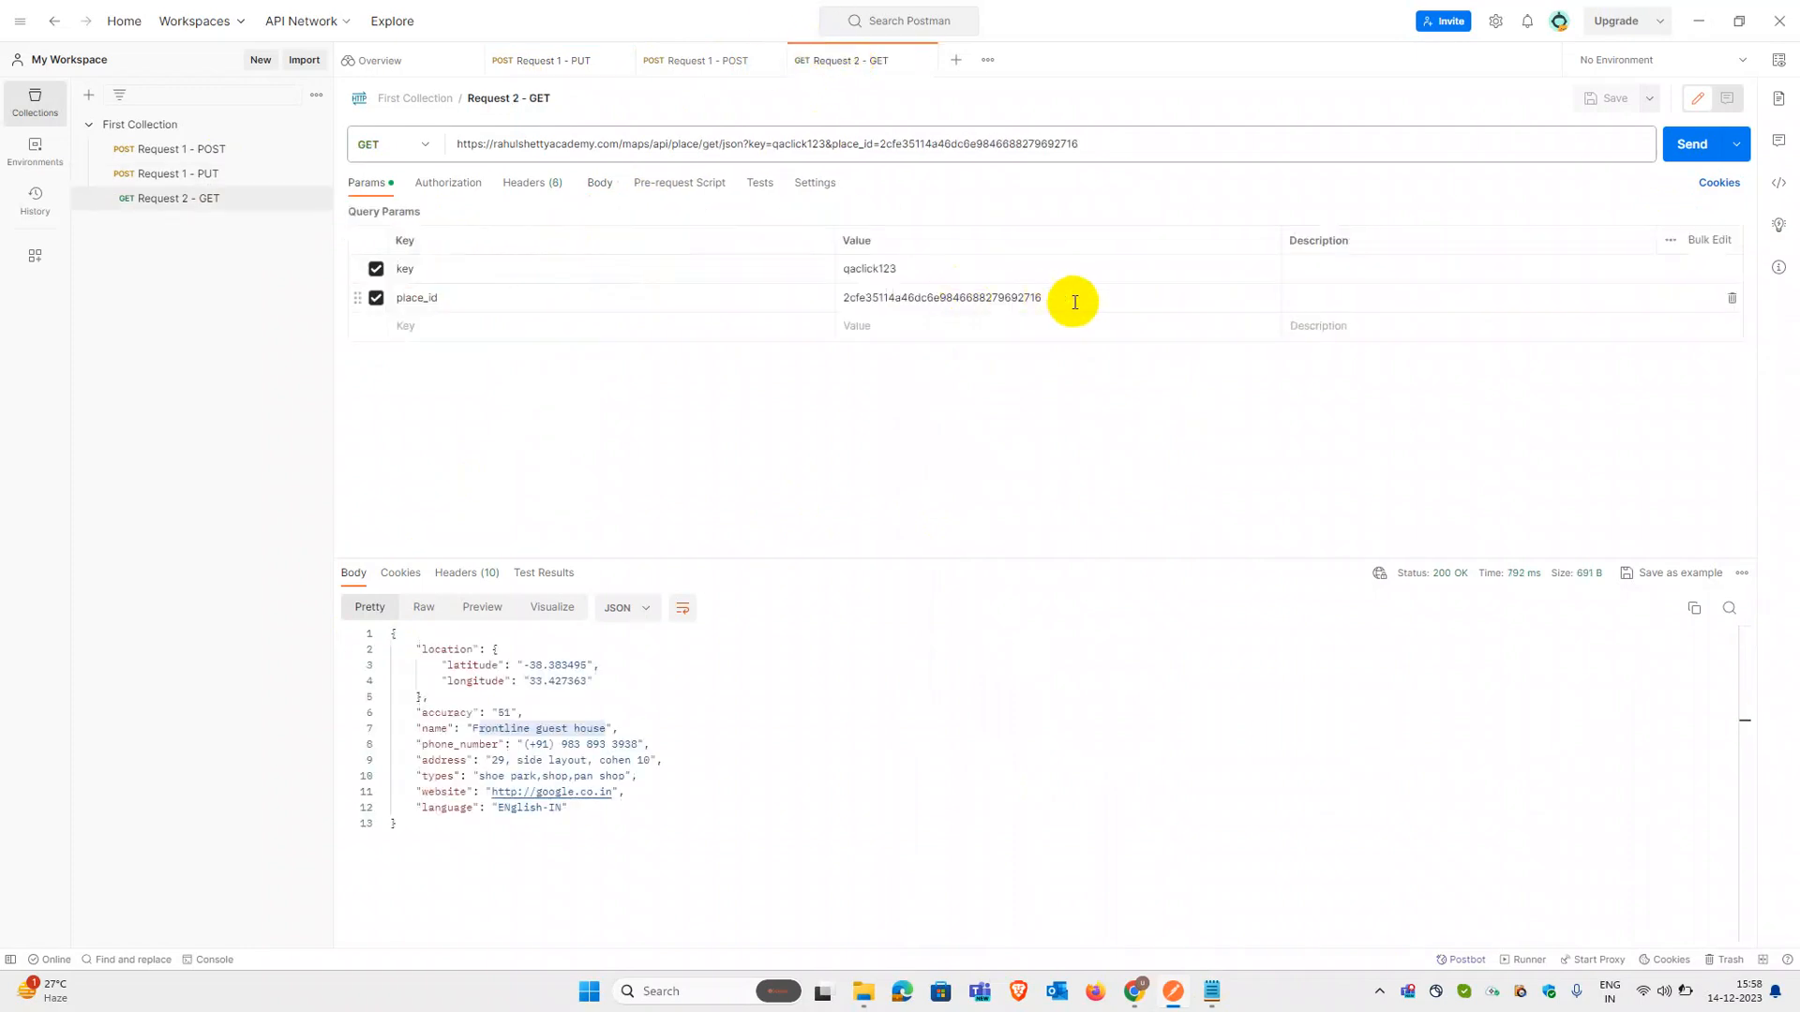
click(1698, 147)
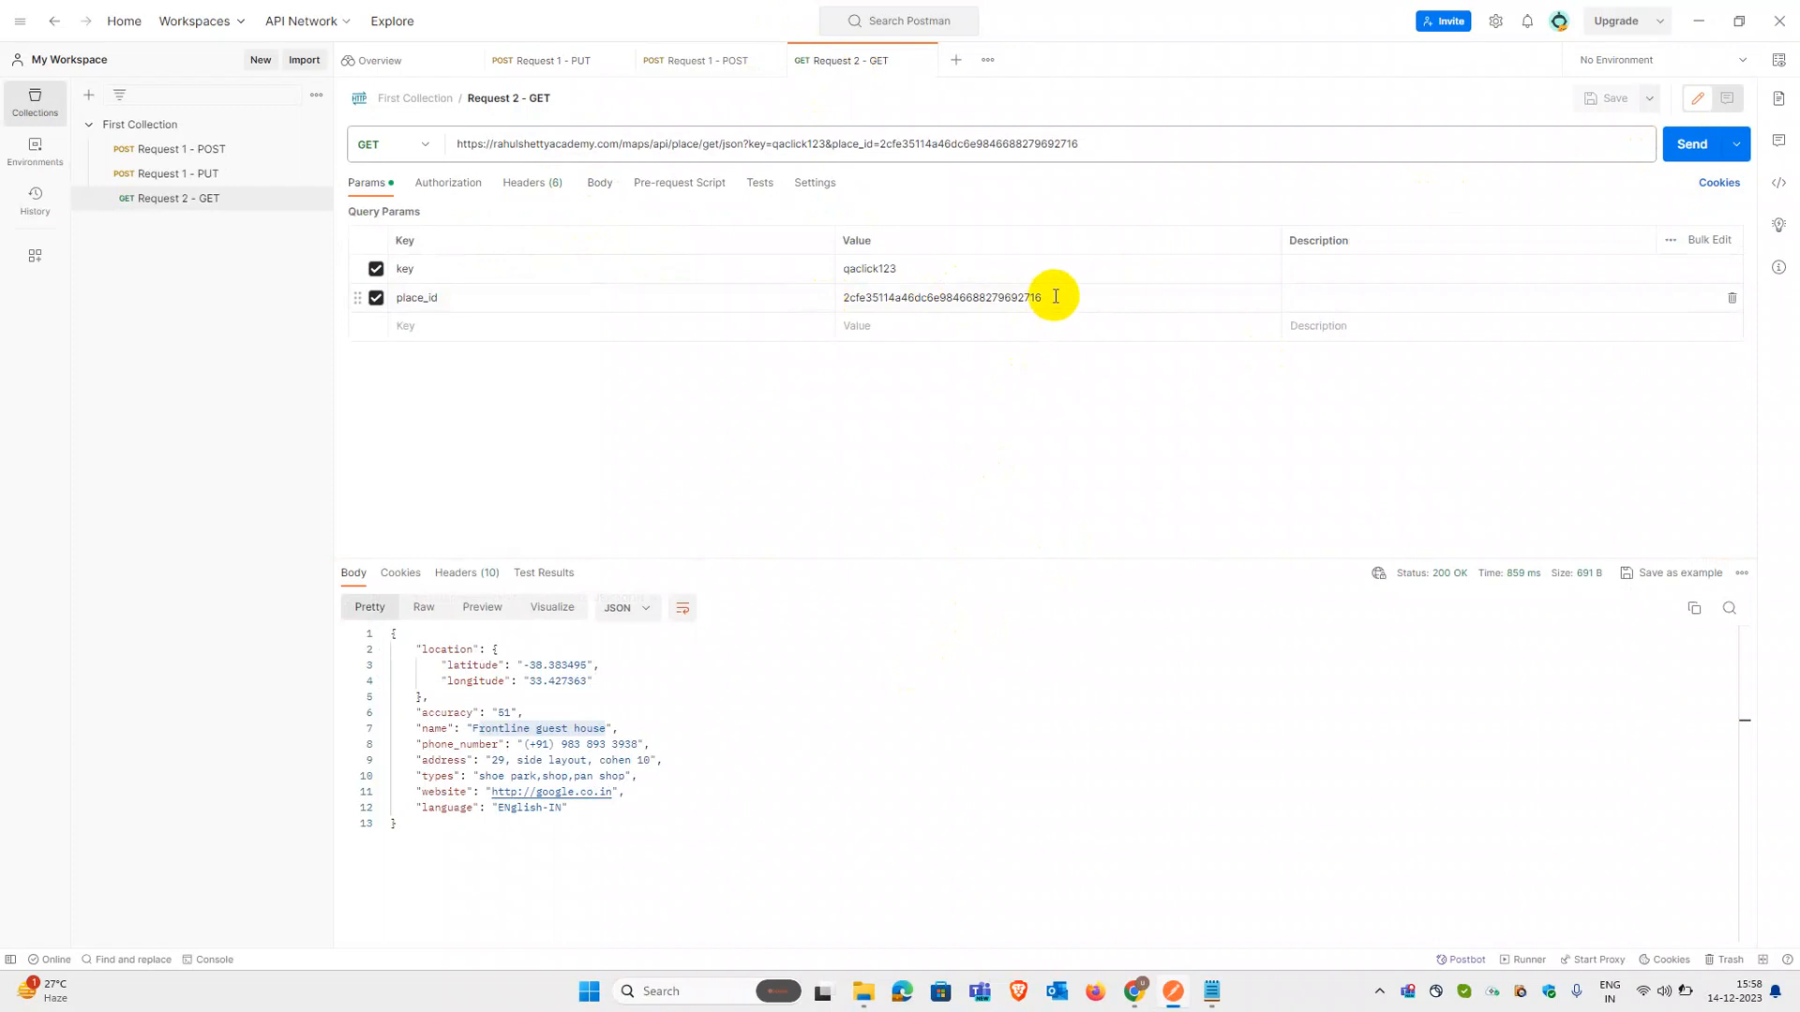
drag(1059, 296, 807, 287)
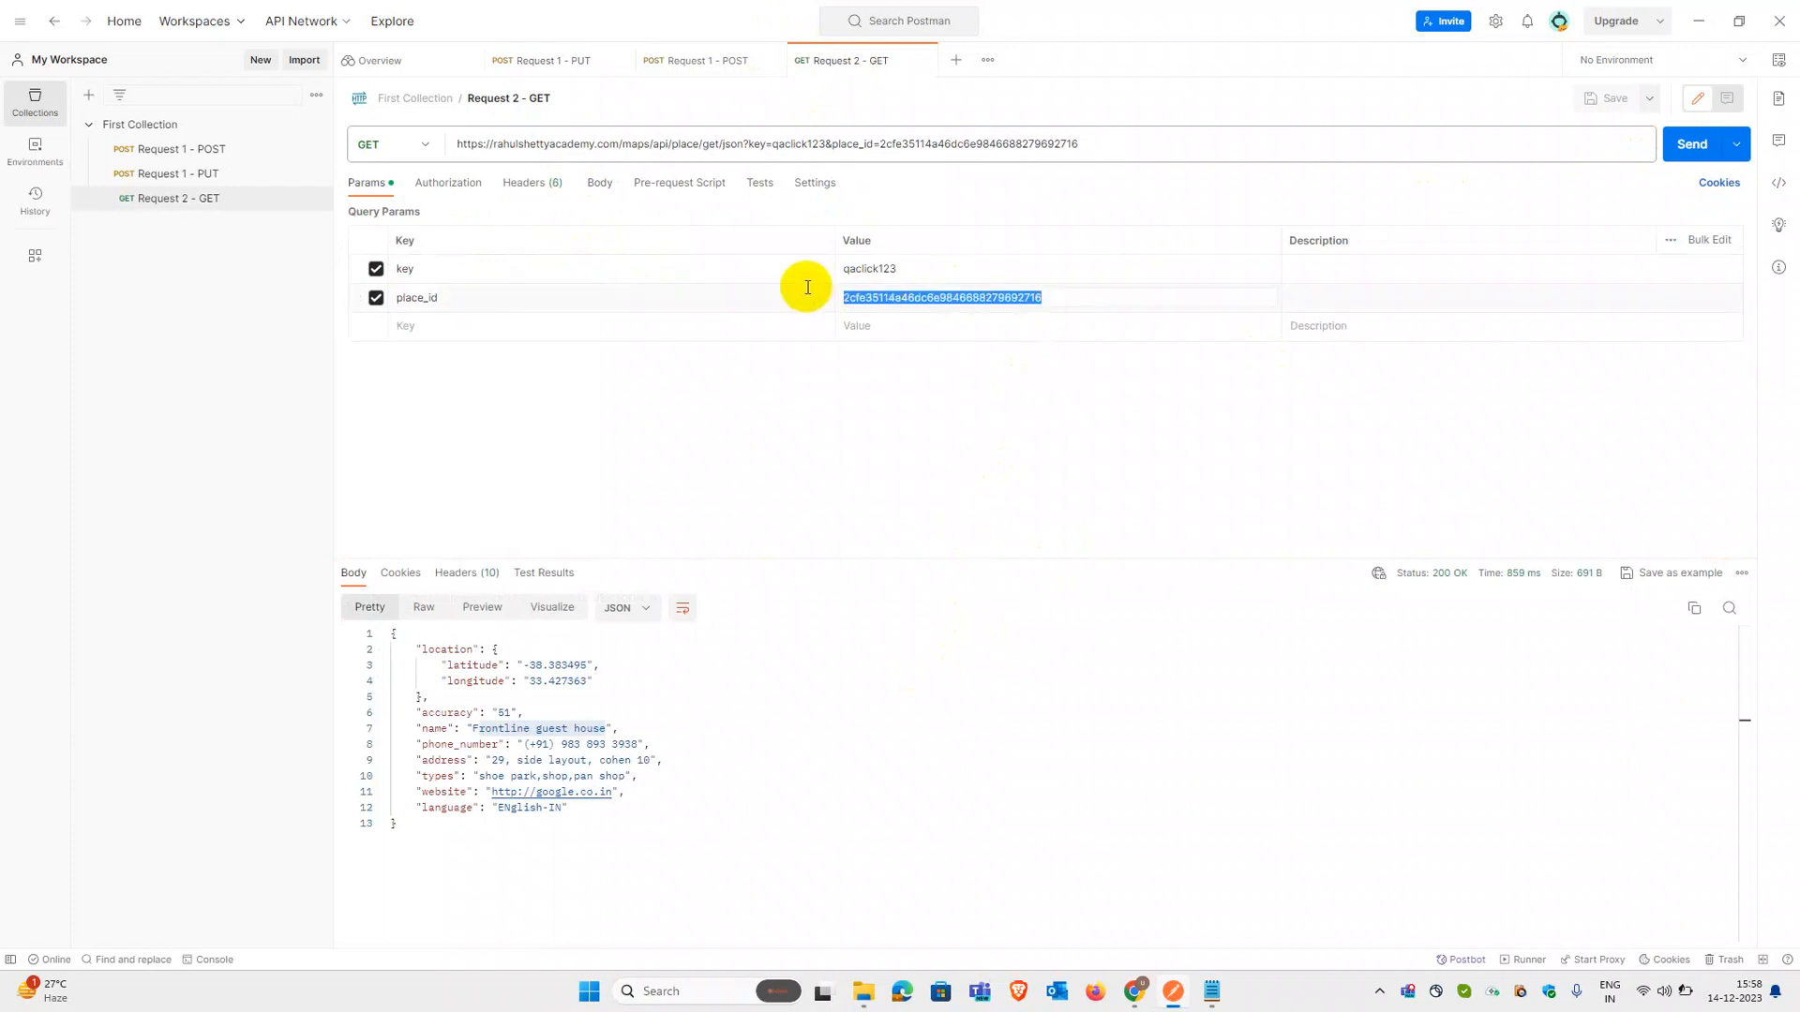
key(ctrl+v)
click(1681, 150)
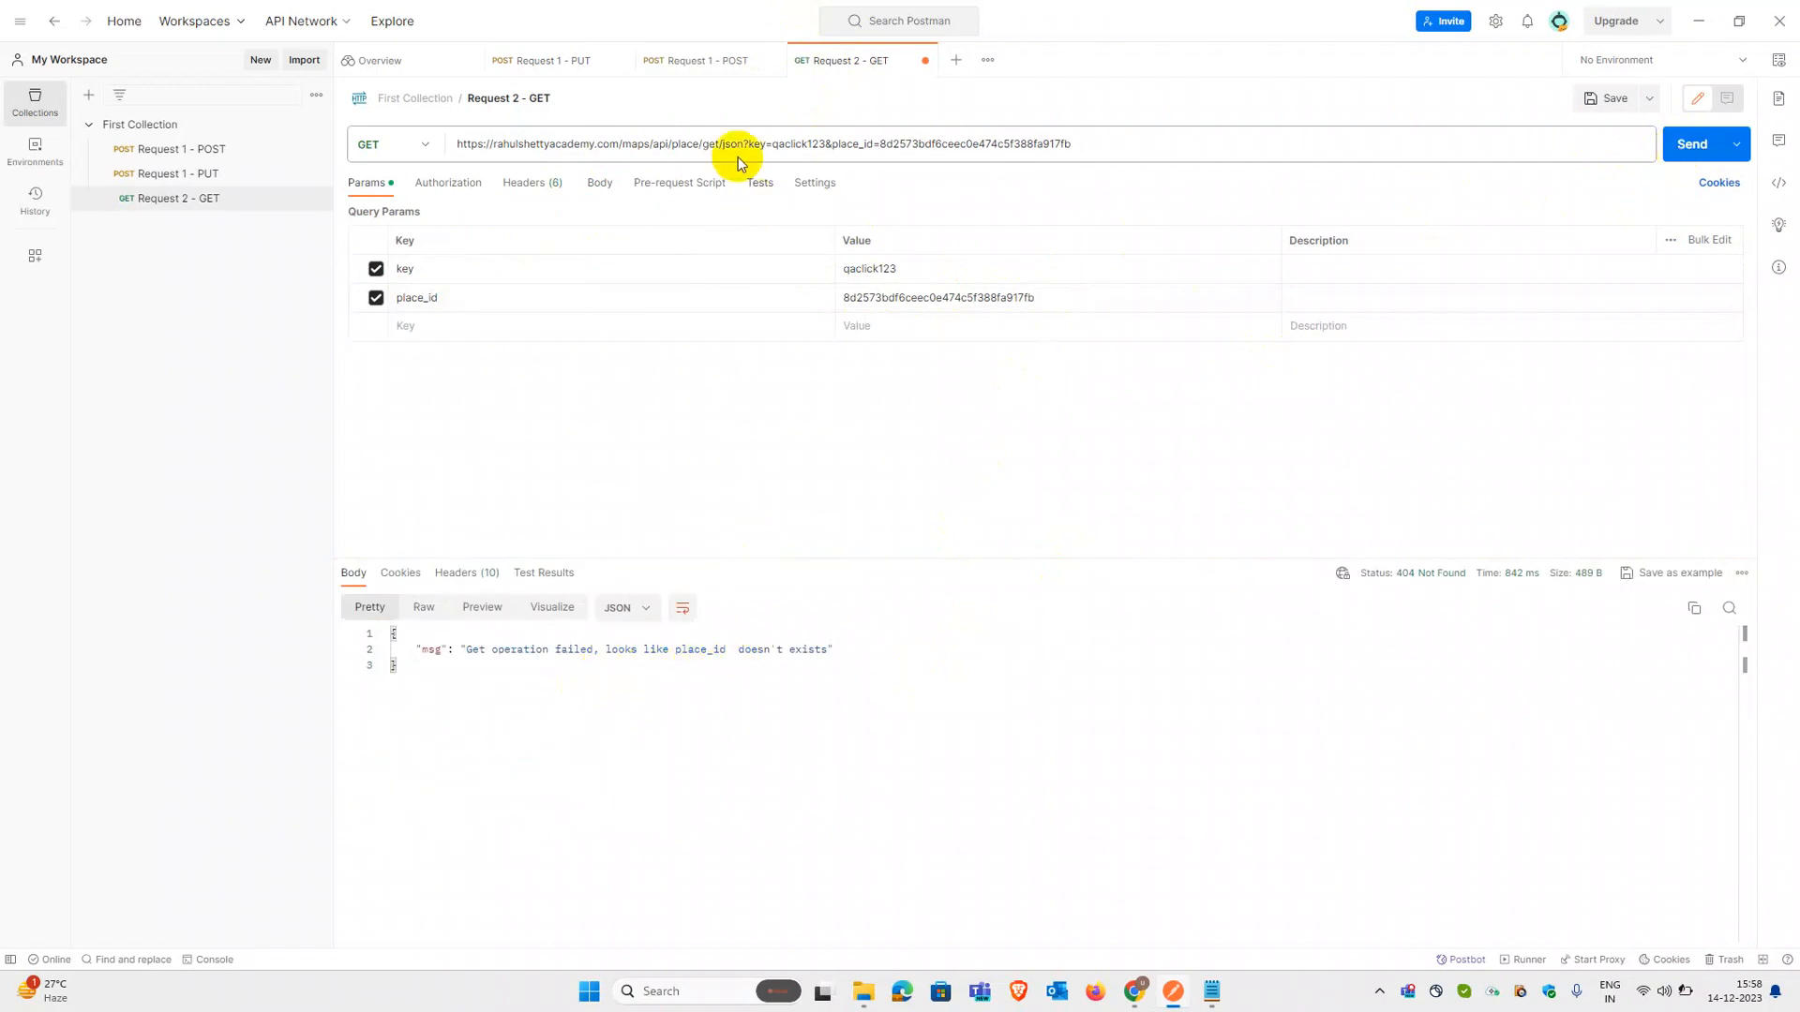
Step: Compare the place_id in Request 1 - PUT's body with the place_id in its URL by selecting each value
click(675, 64)
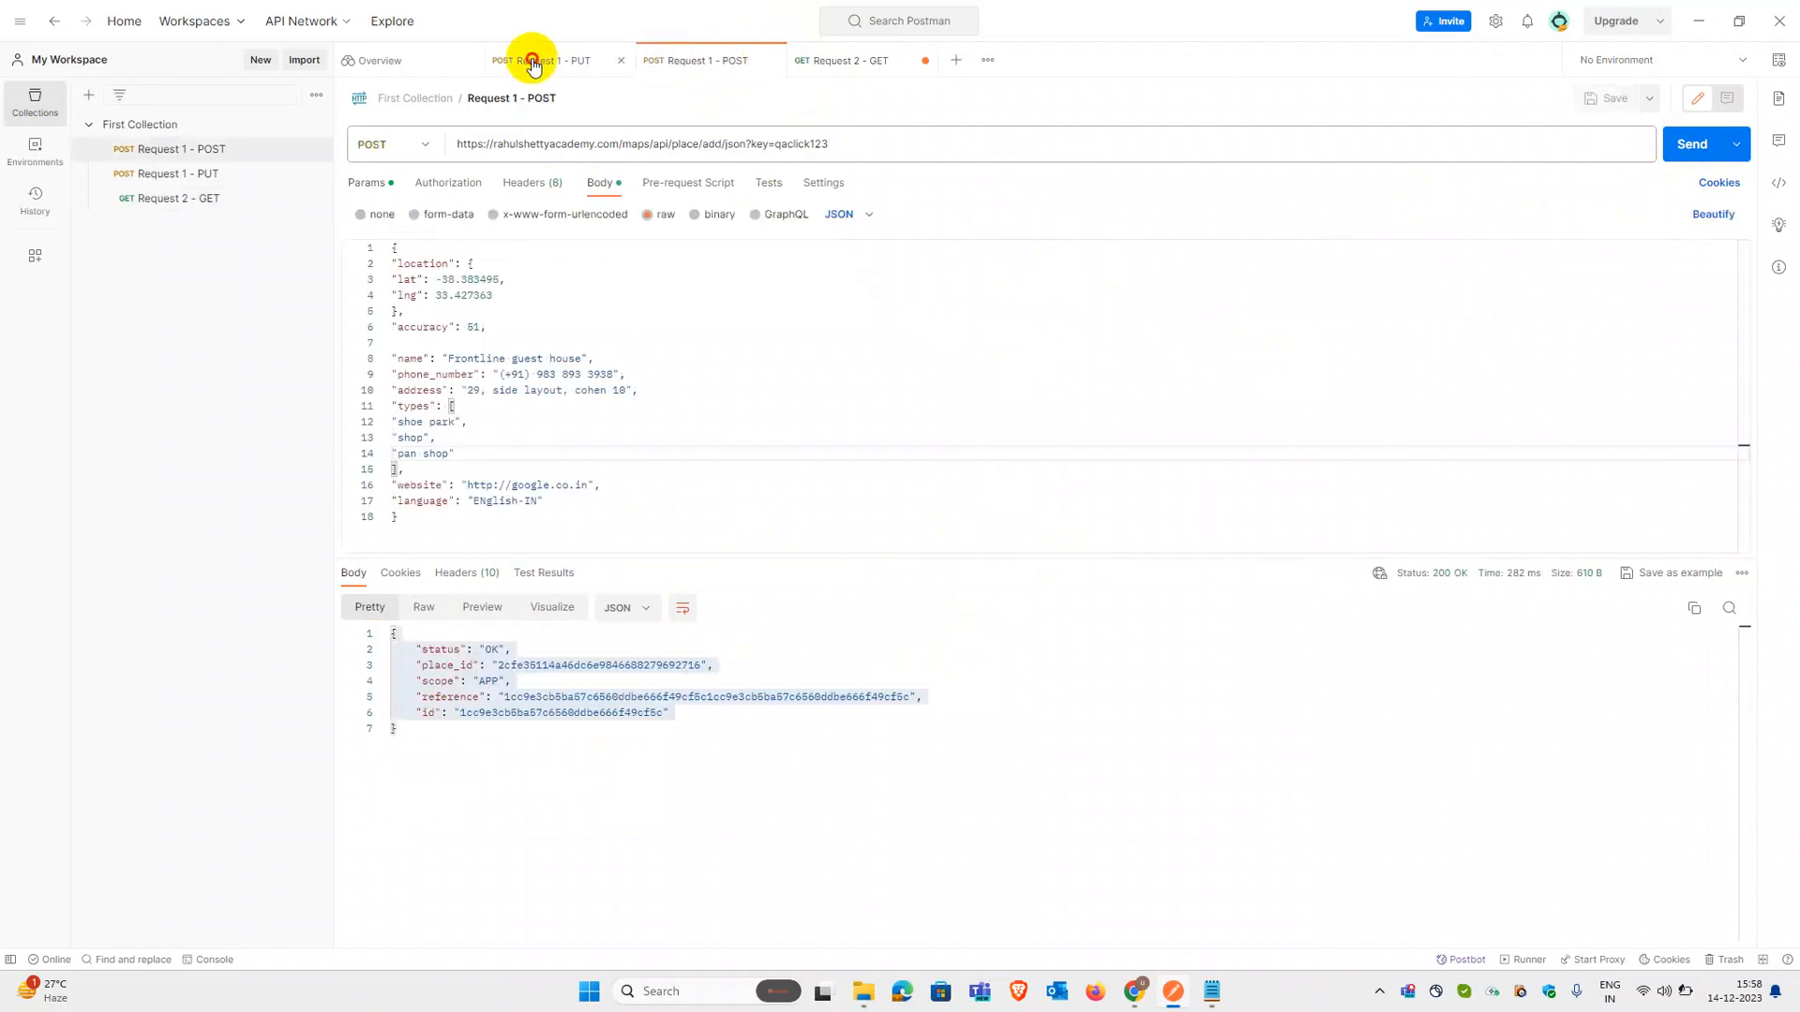
click(533, 64)
click(602, 322)
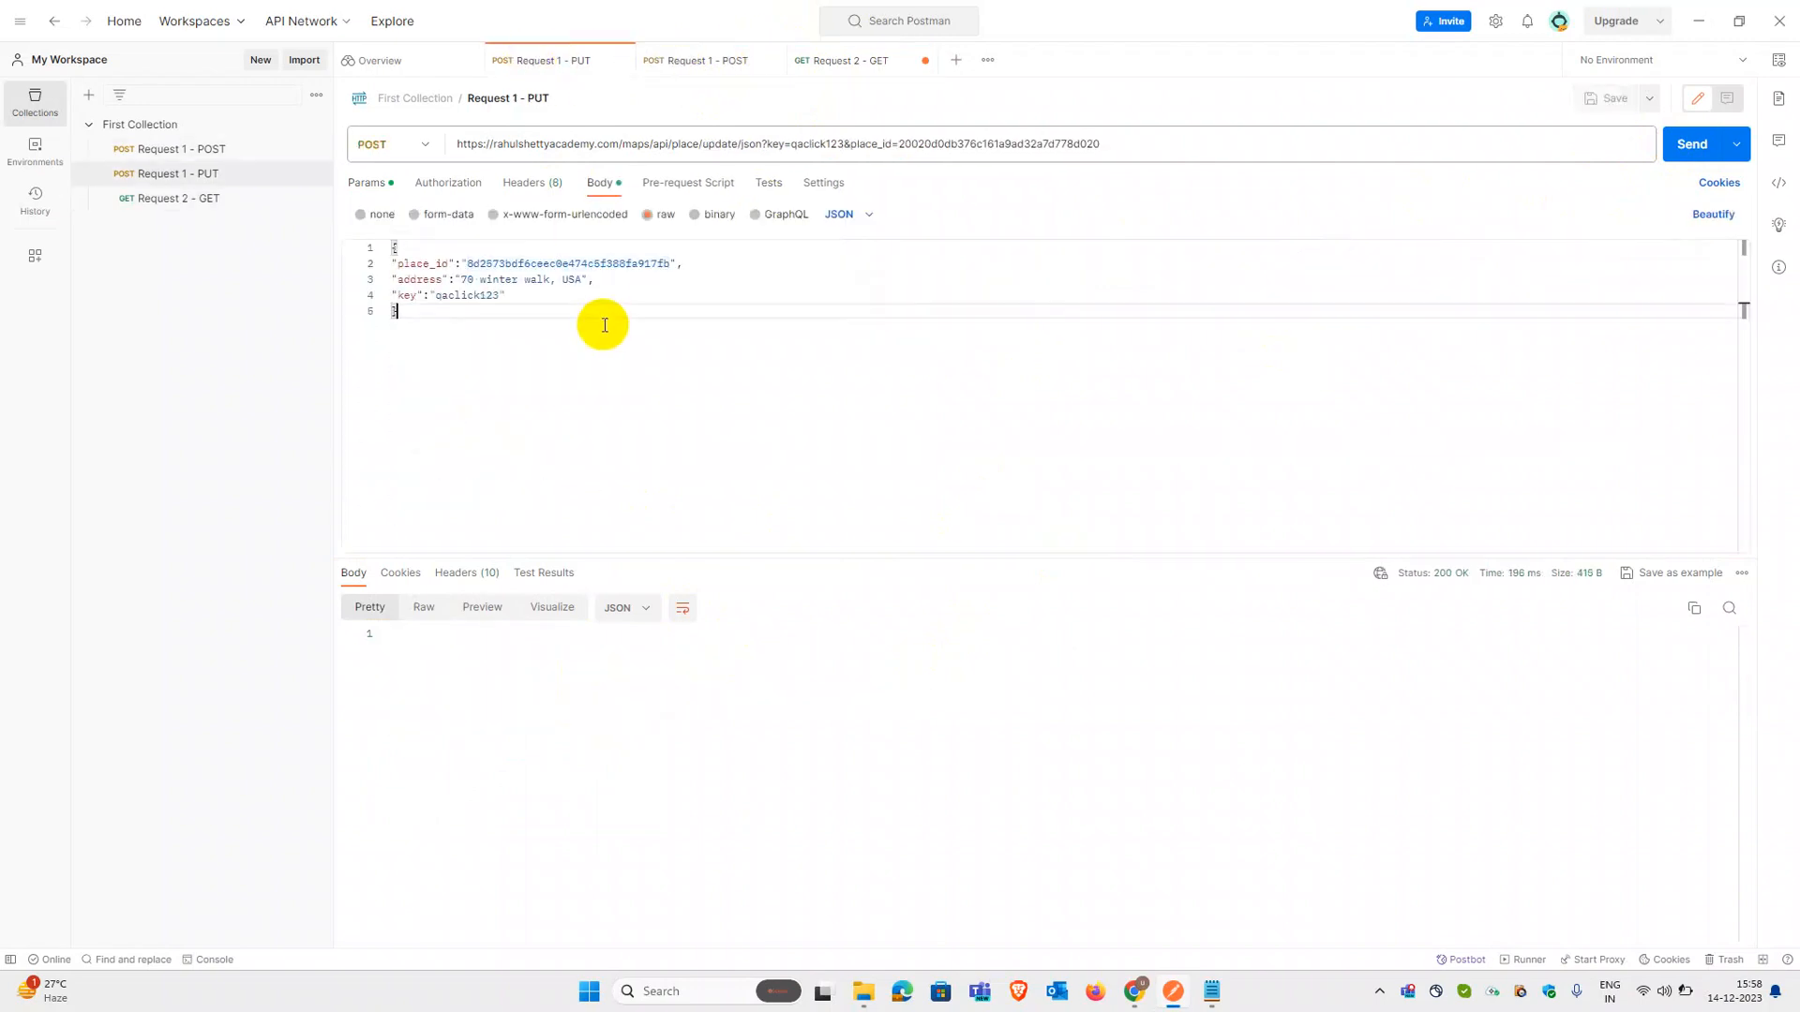
drag(671, 264, 473, 262)
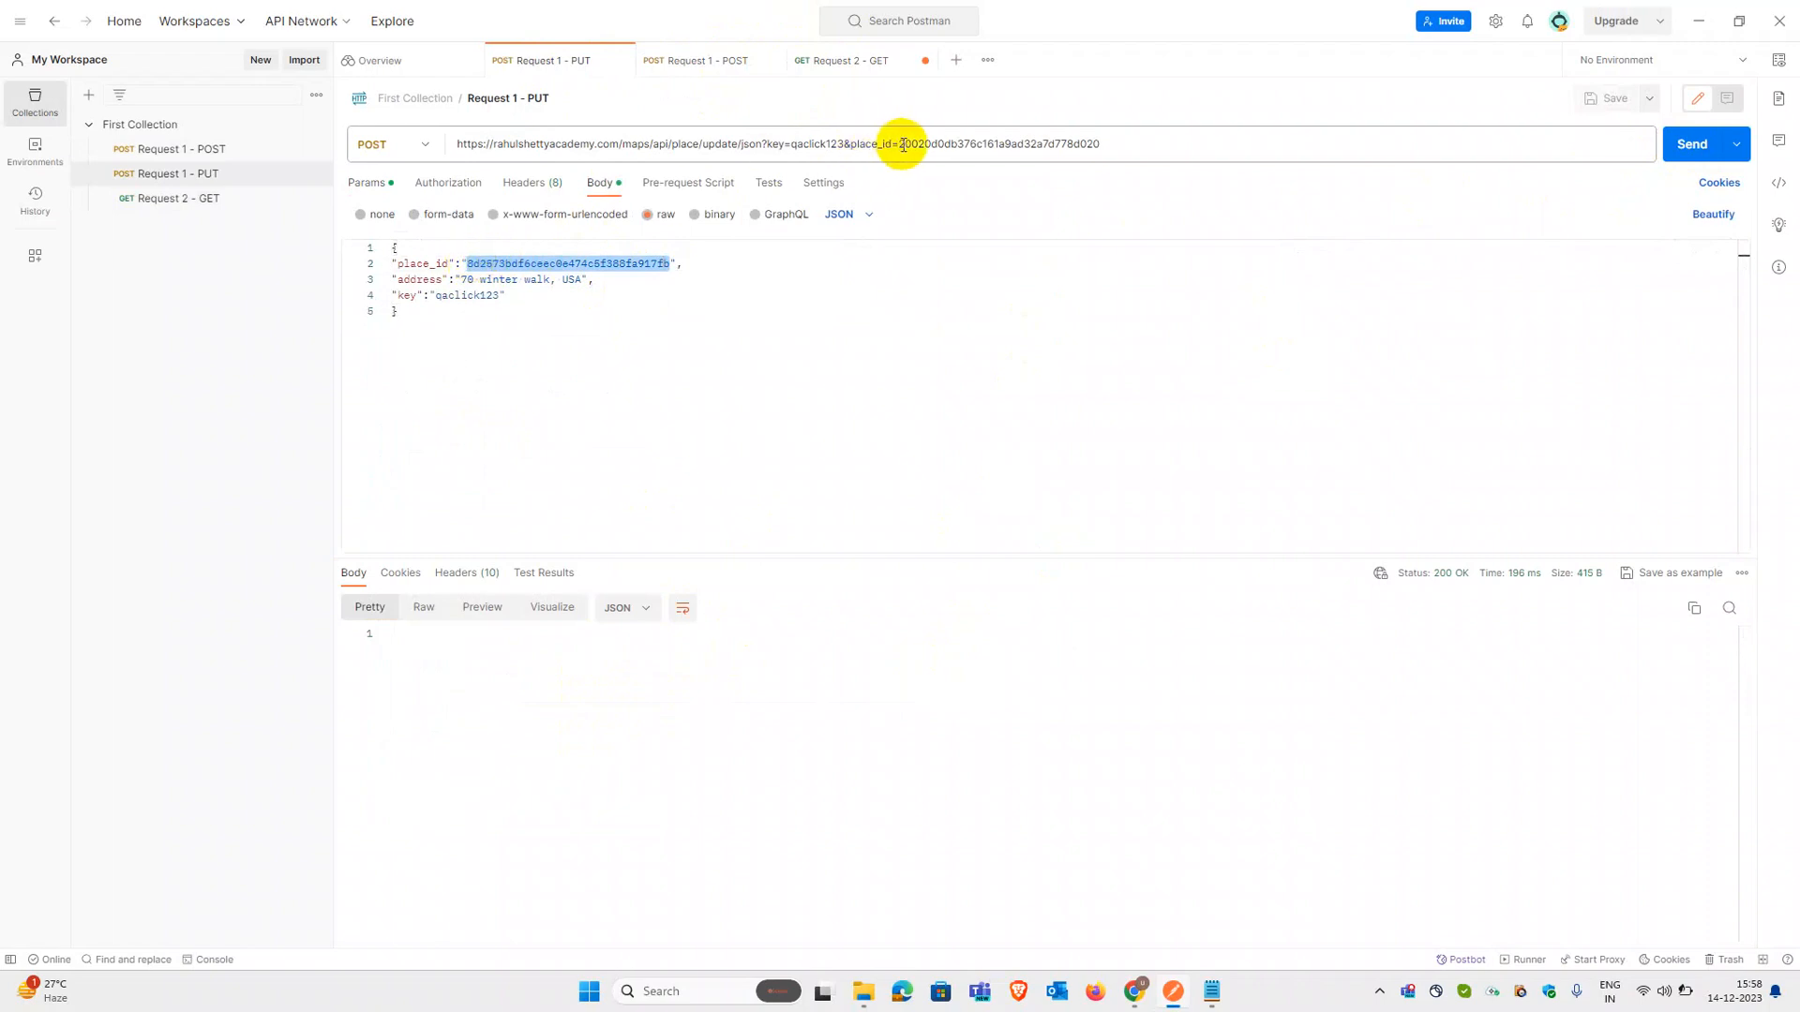
double_click(903, 145)
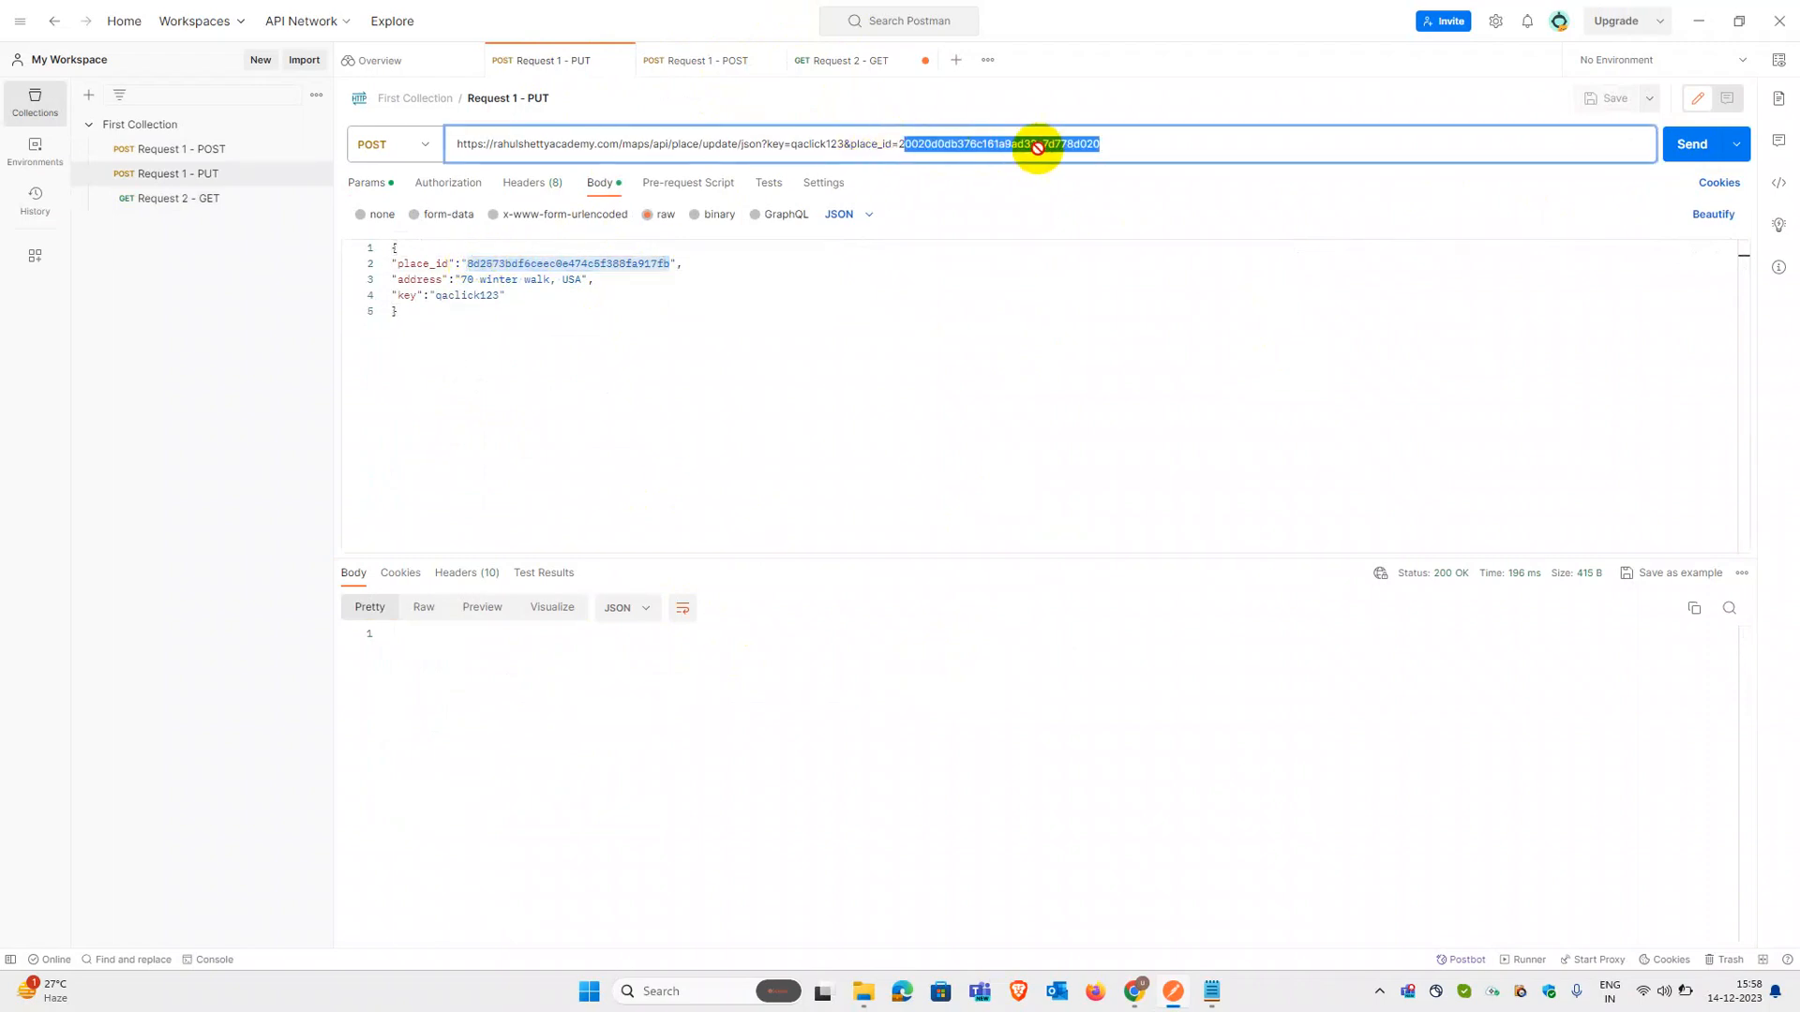
Step: Replace the place_id value in the JSON body of Request 1 - PUT with the place_id from its URL and send the request
click(1130, 150)
drag(1124, 148, 900, 140)
key(ctrl+c)
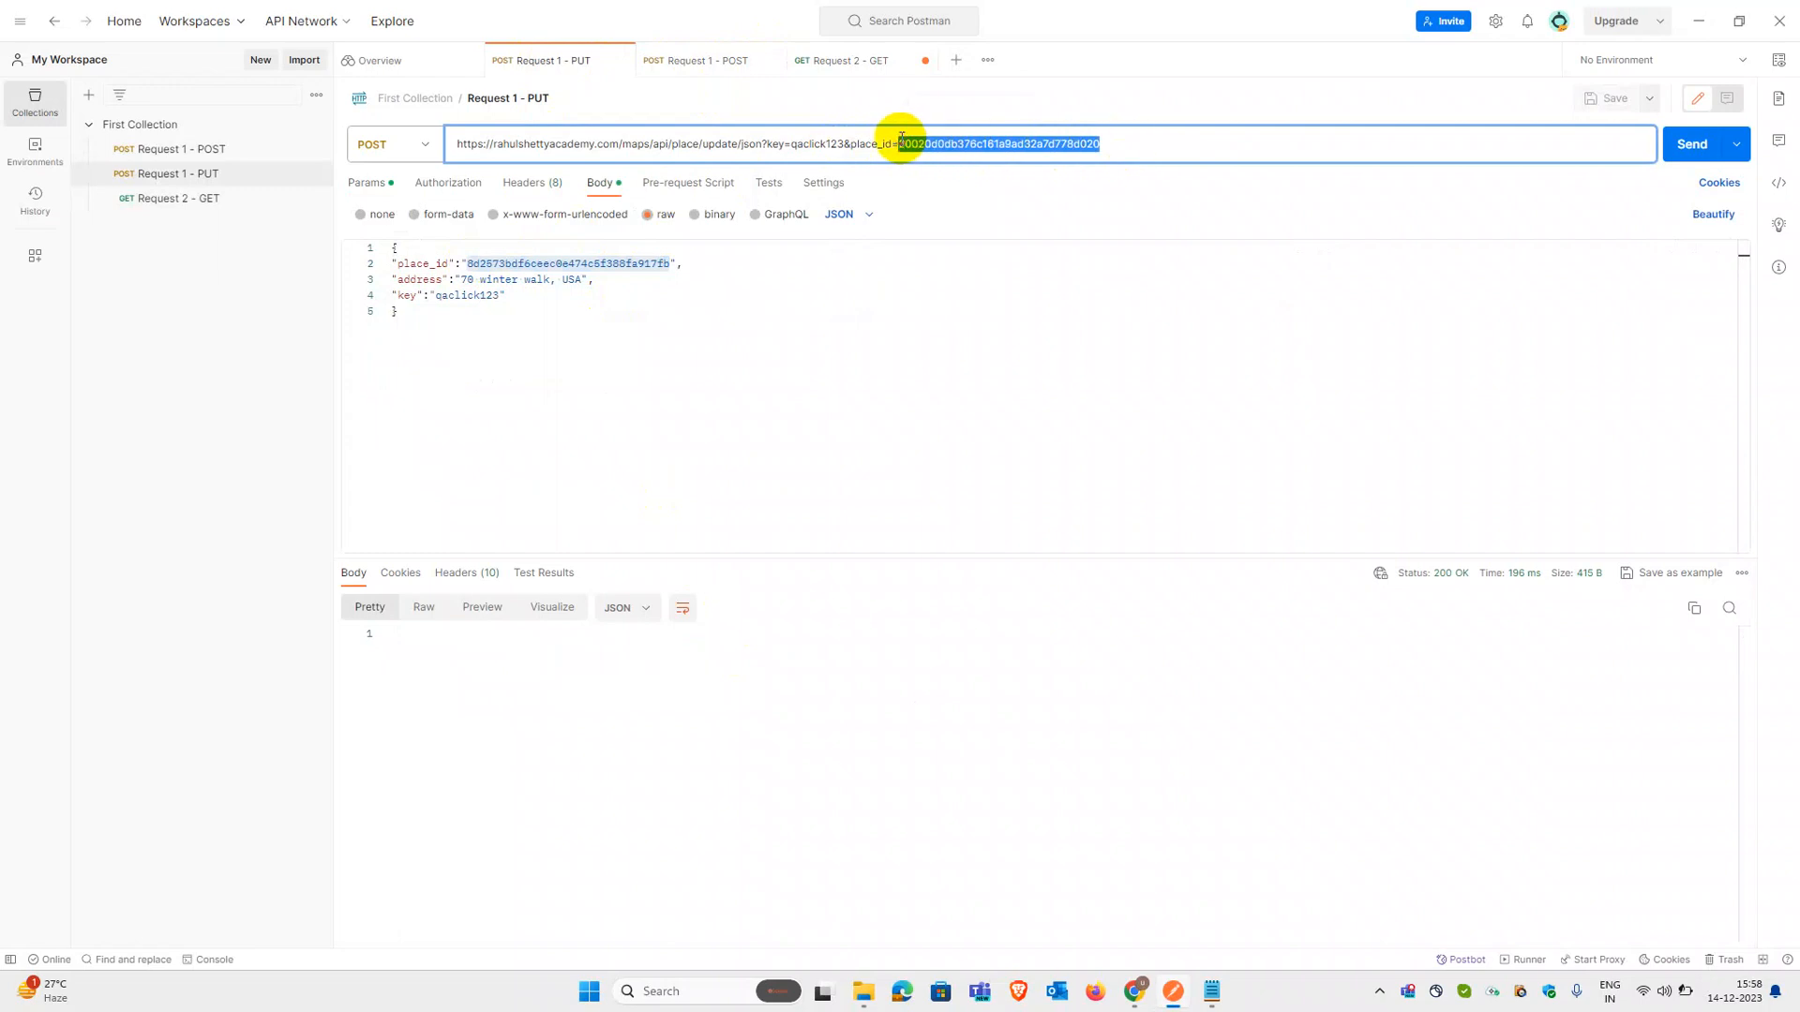
double_click(611, 251)
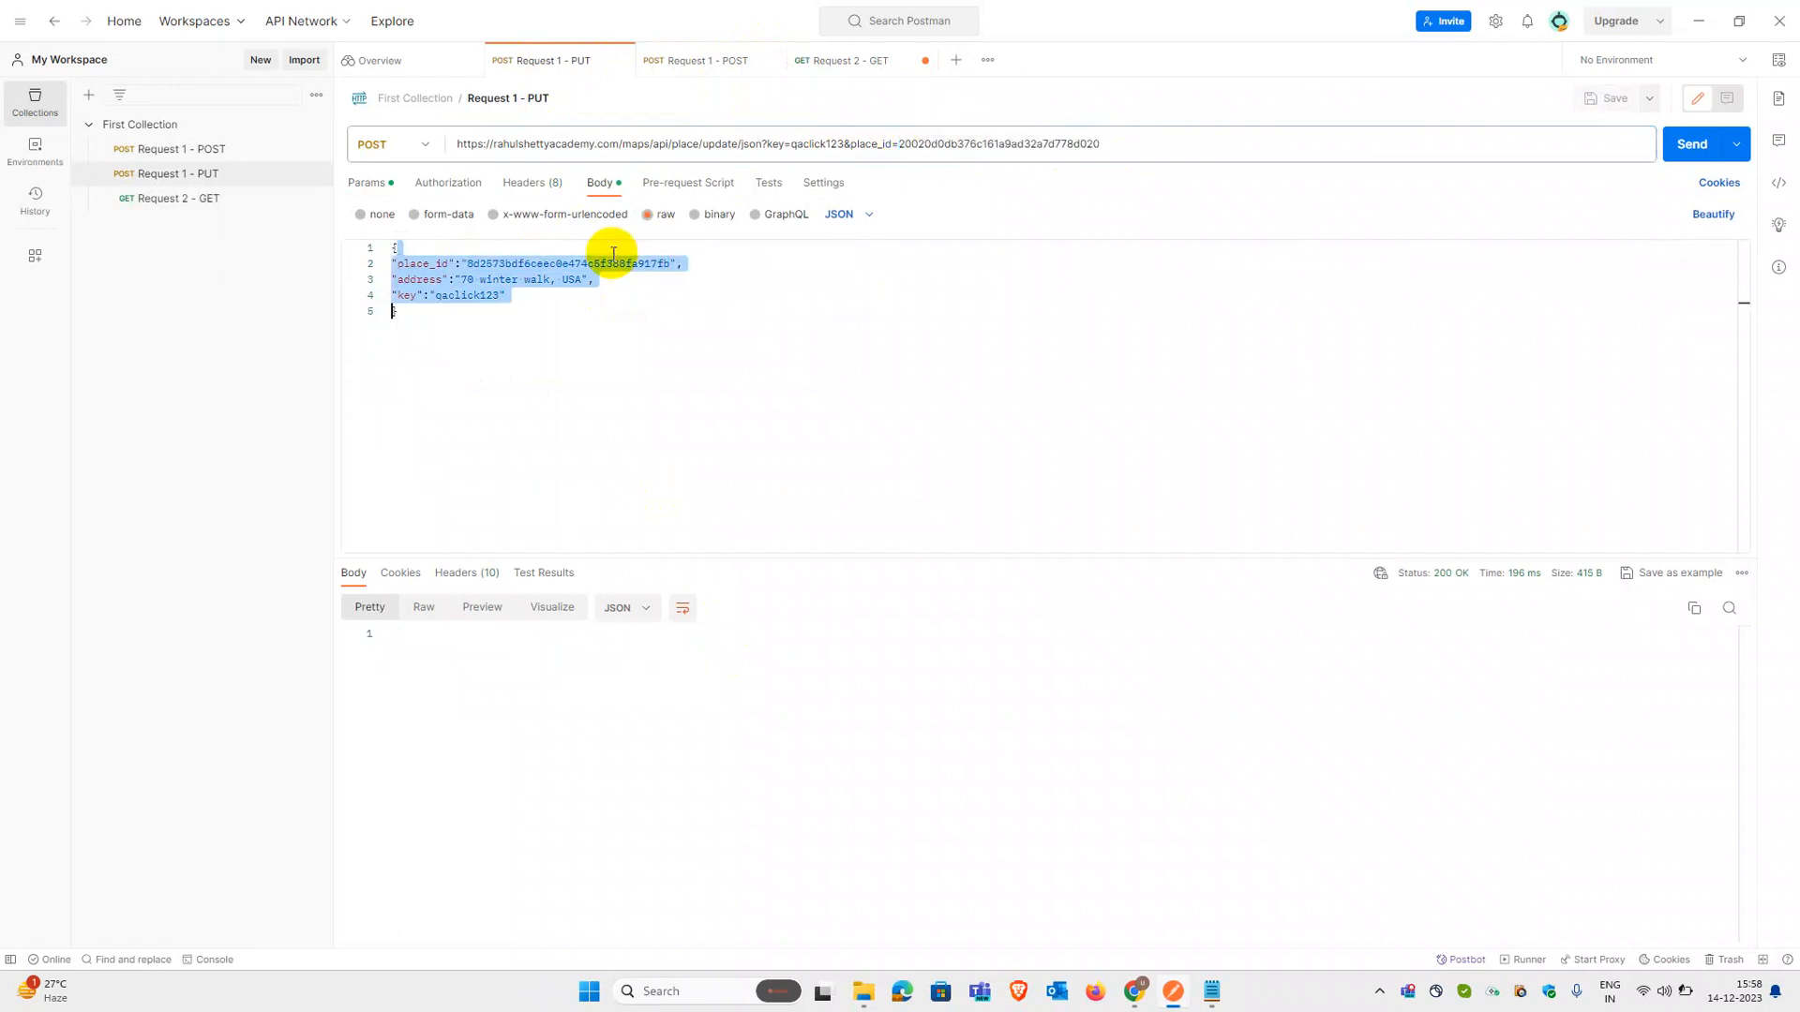
double_click(626, 259)
key(ctrl+v)
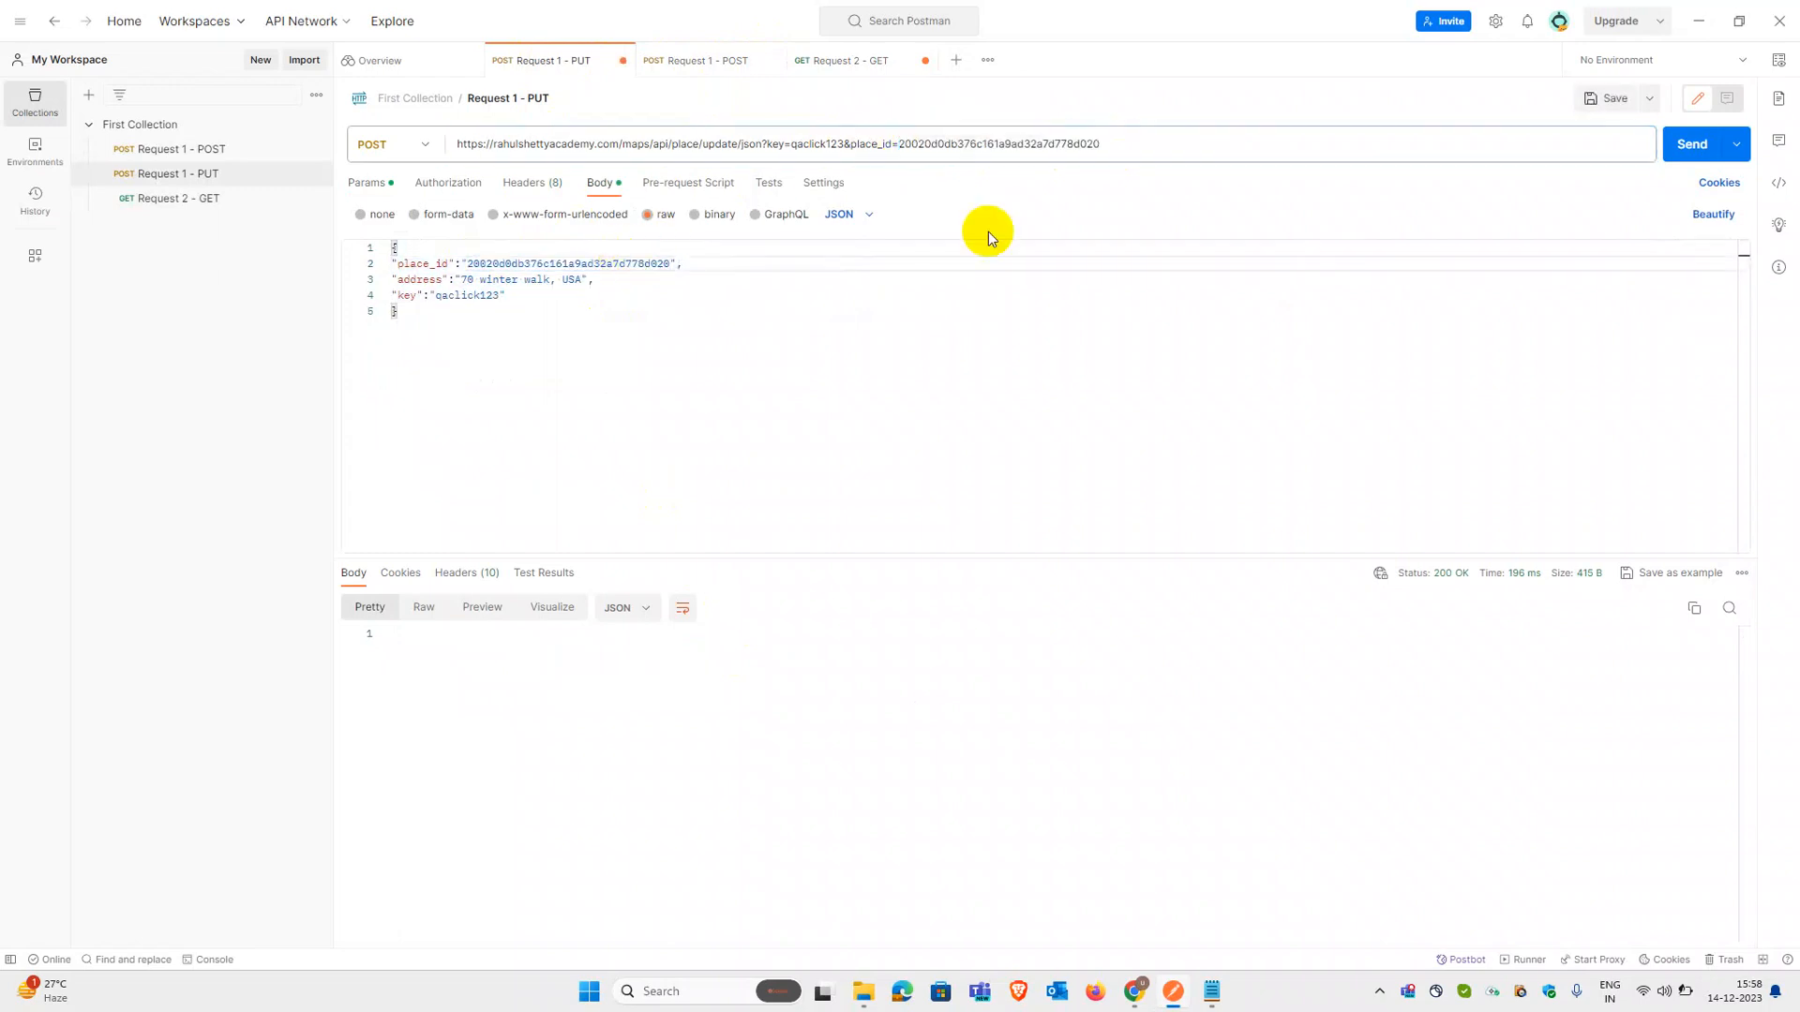
click(1690, 146)
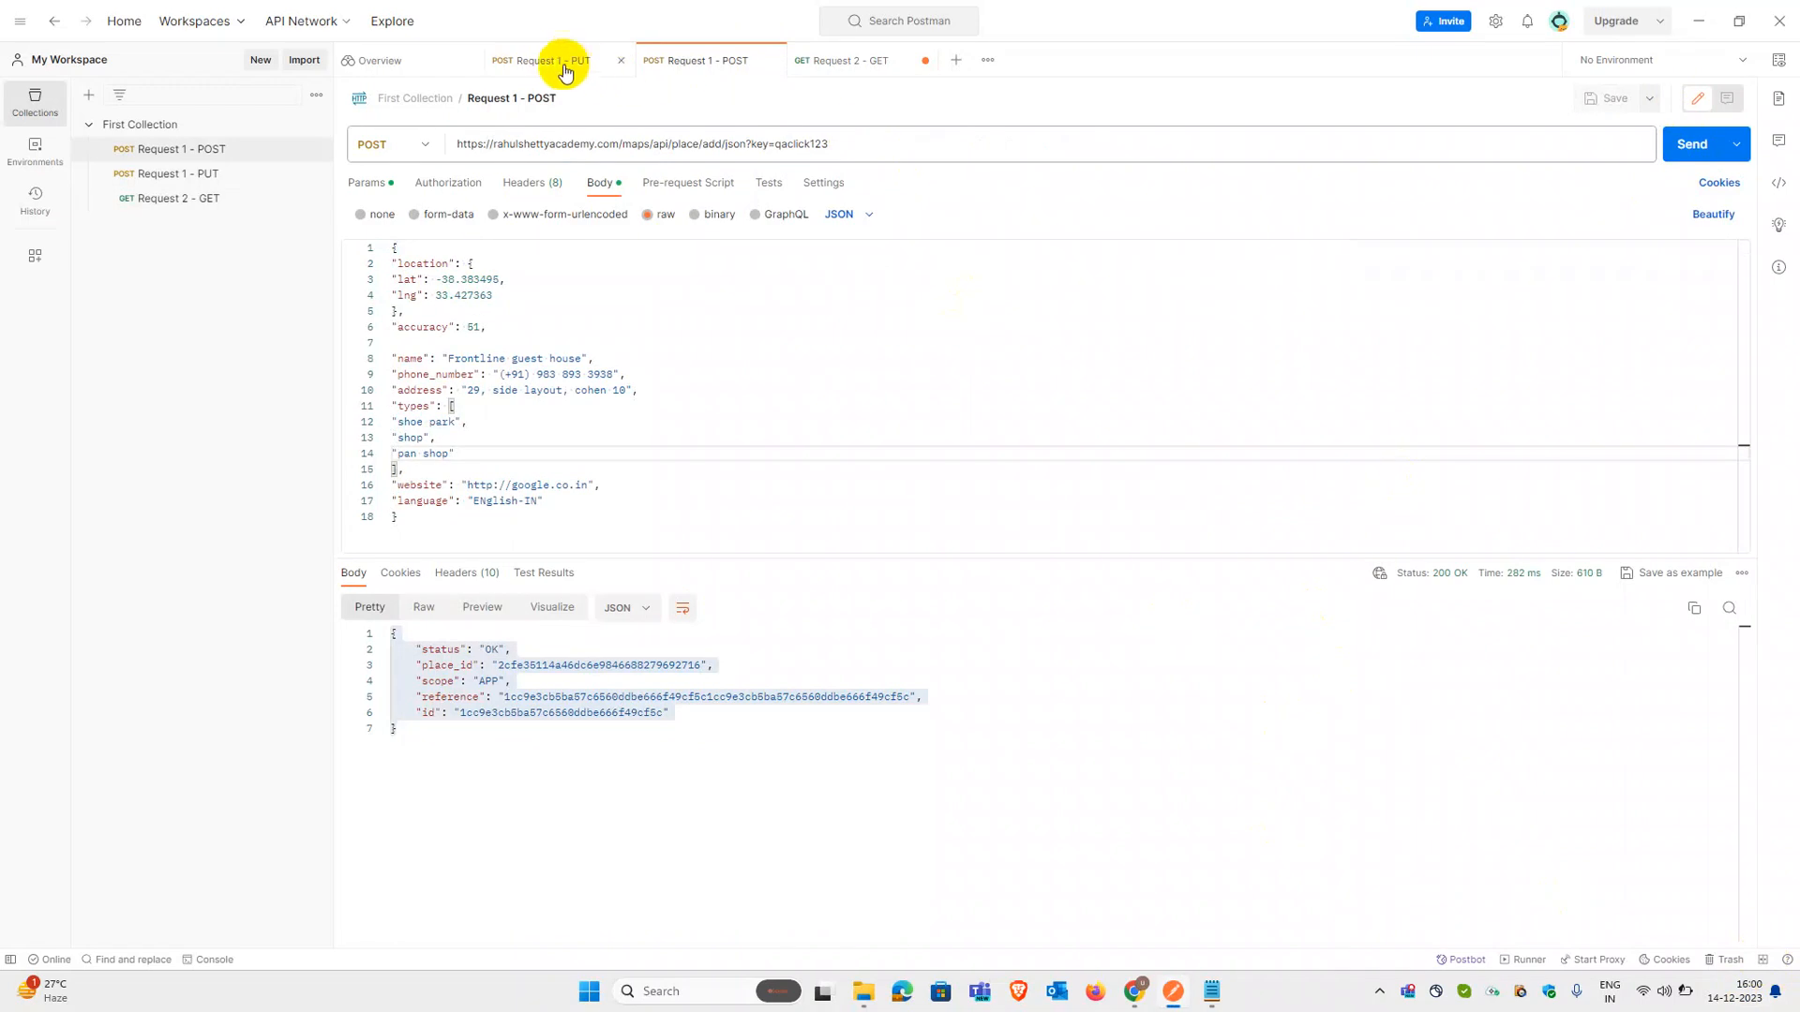
Step: Change the HTTP method of Request 1 - PUT from the collection to PUT
click(558, 66)
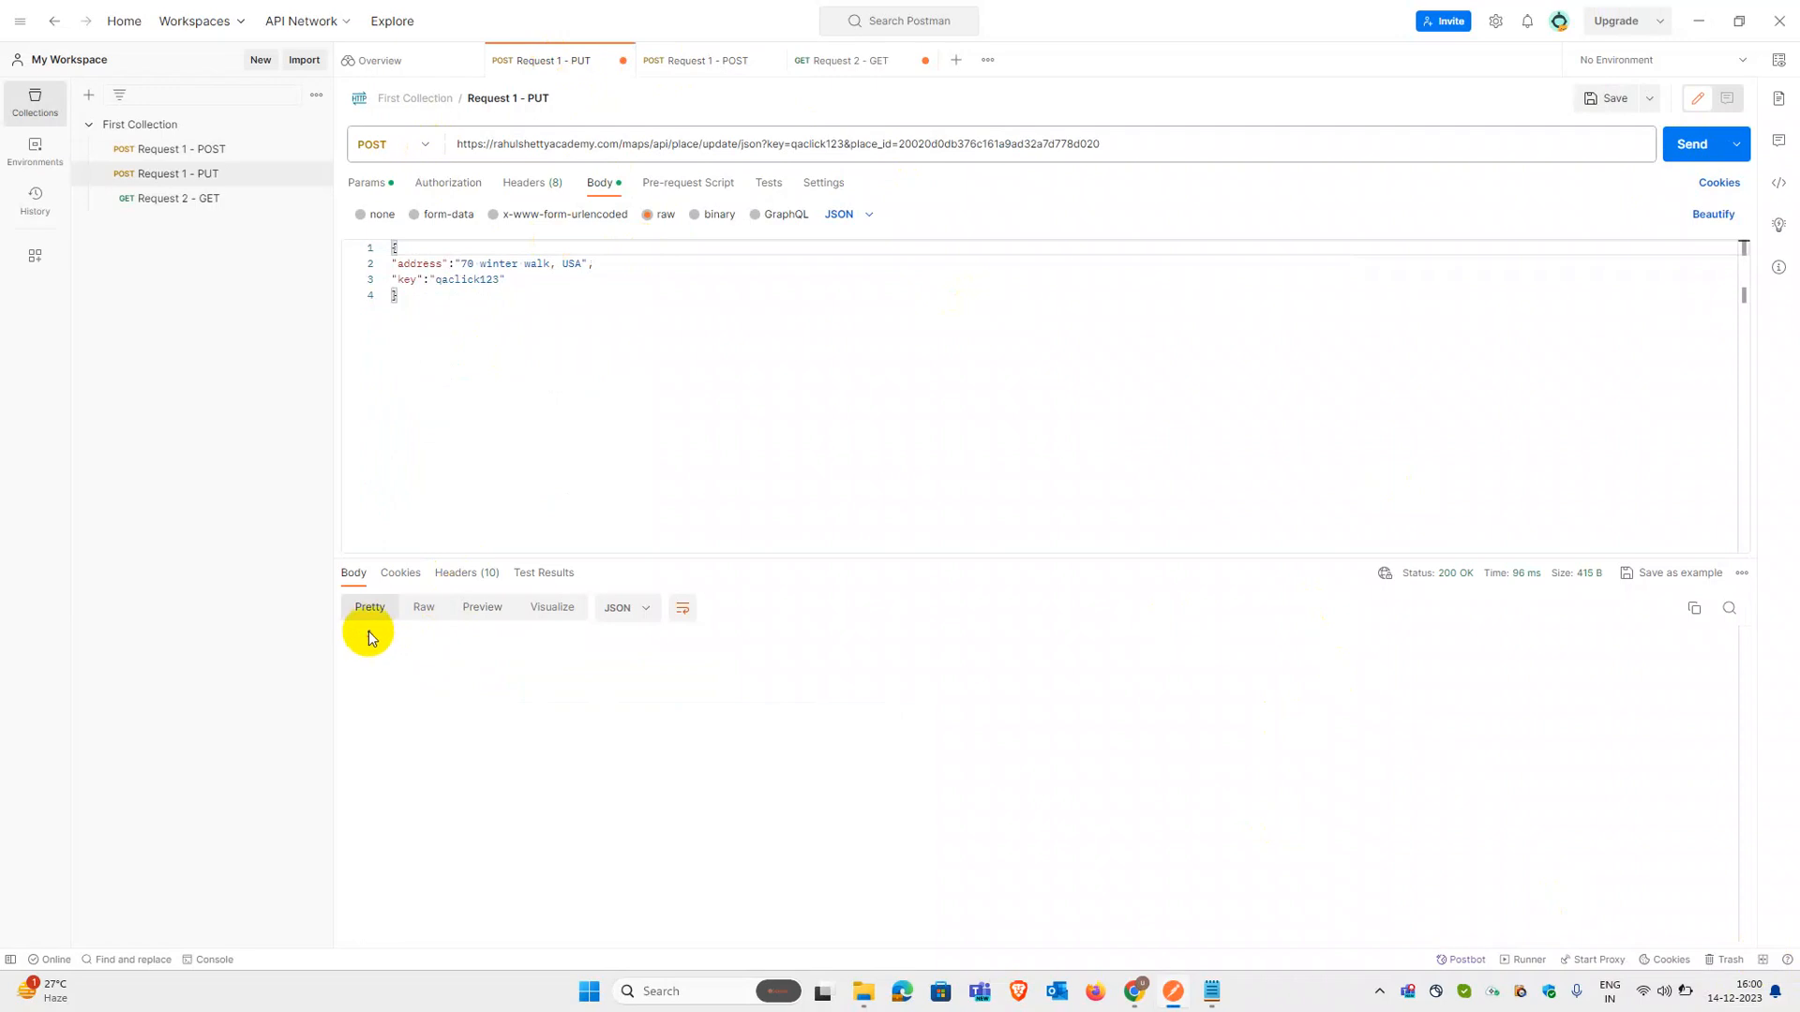
click(407, 144)
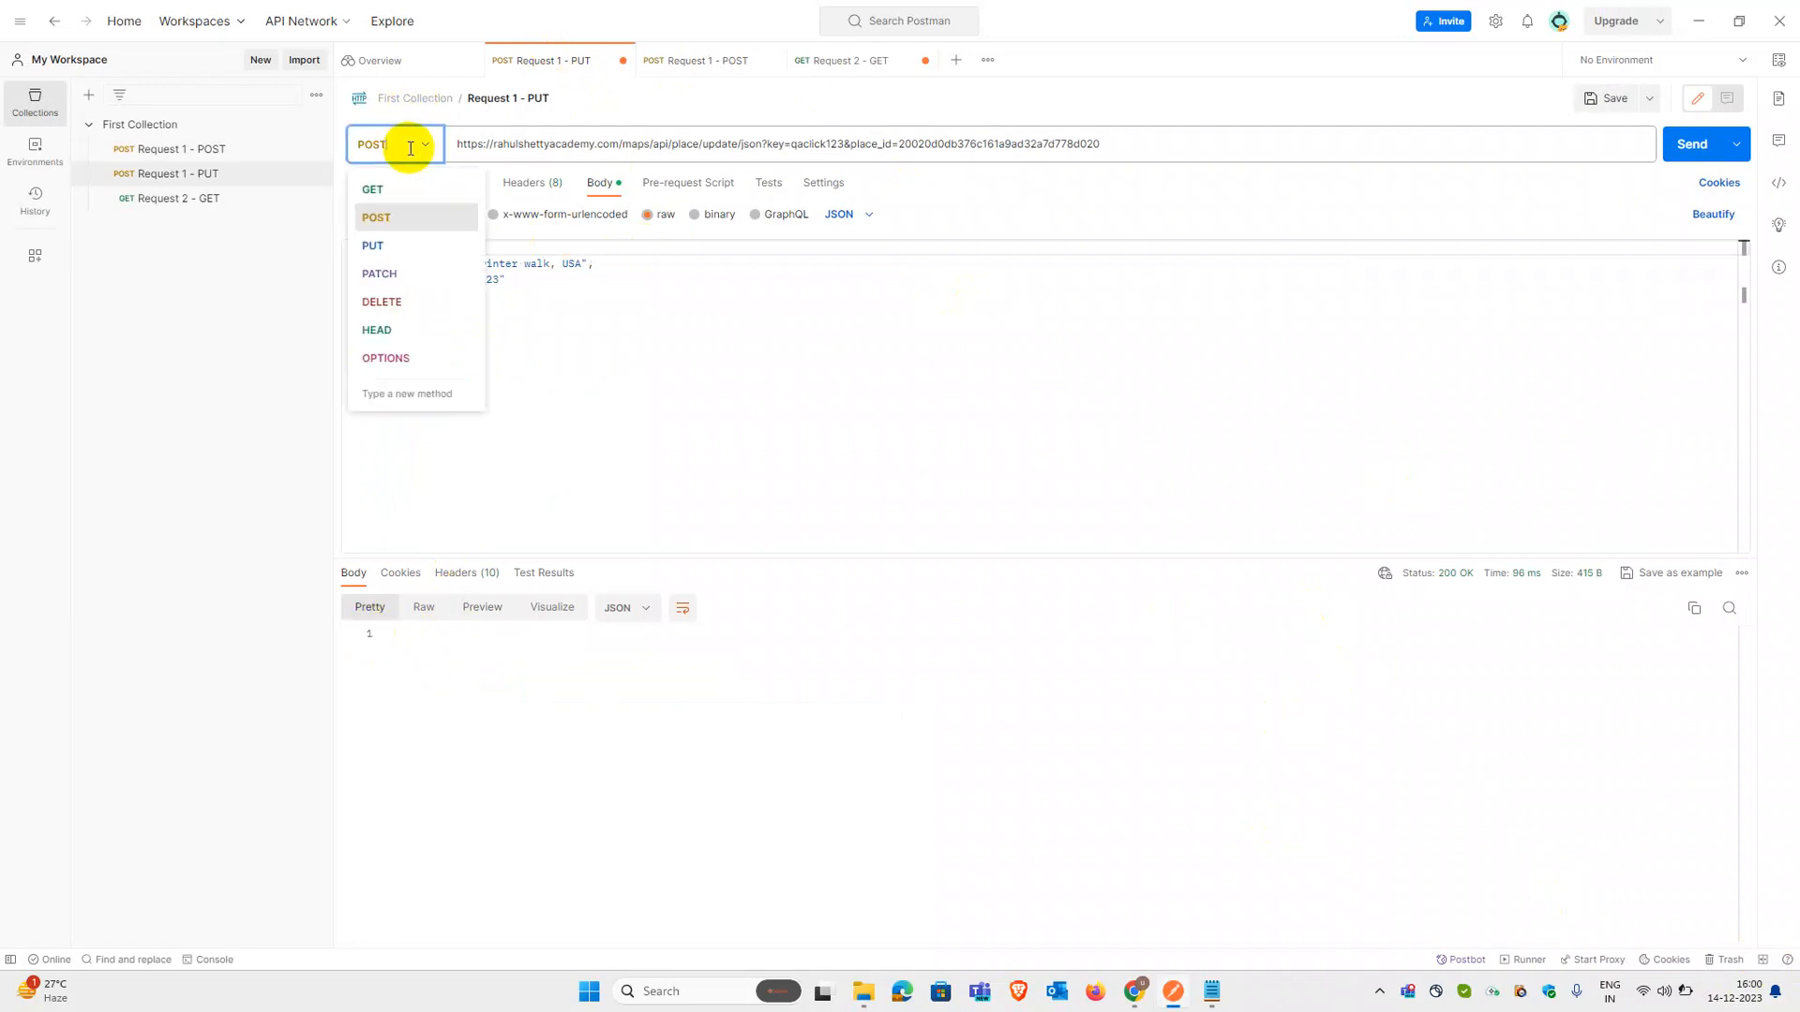
click(383, 248)
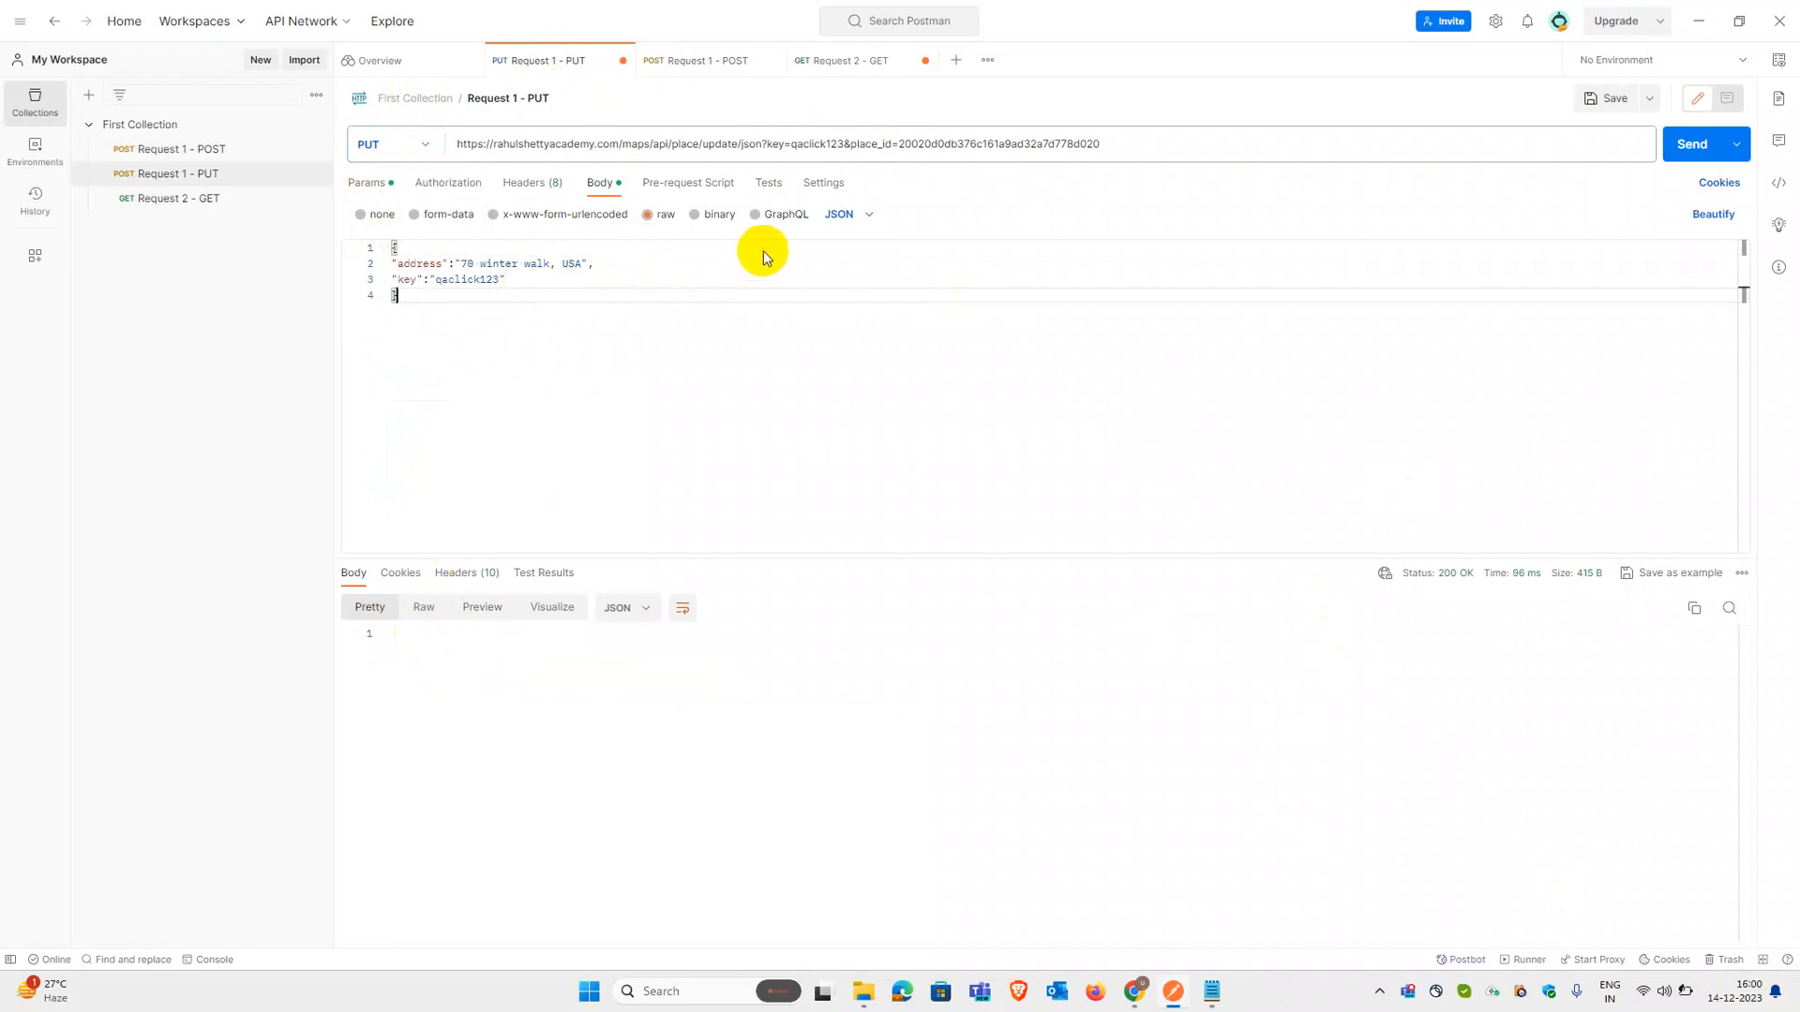
Step: Send the PUT request and resend Request 2 - GET to check the place details
click(1688, 145)
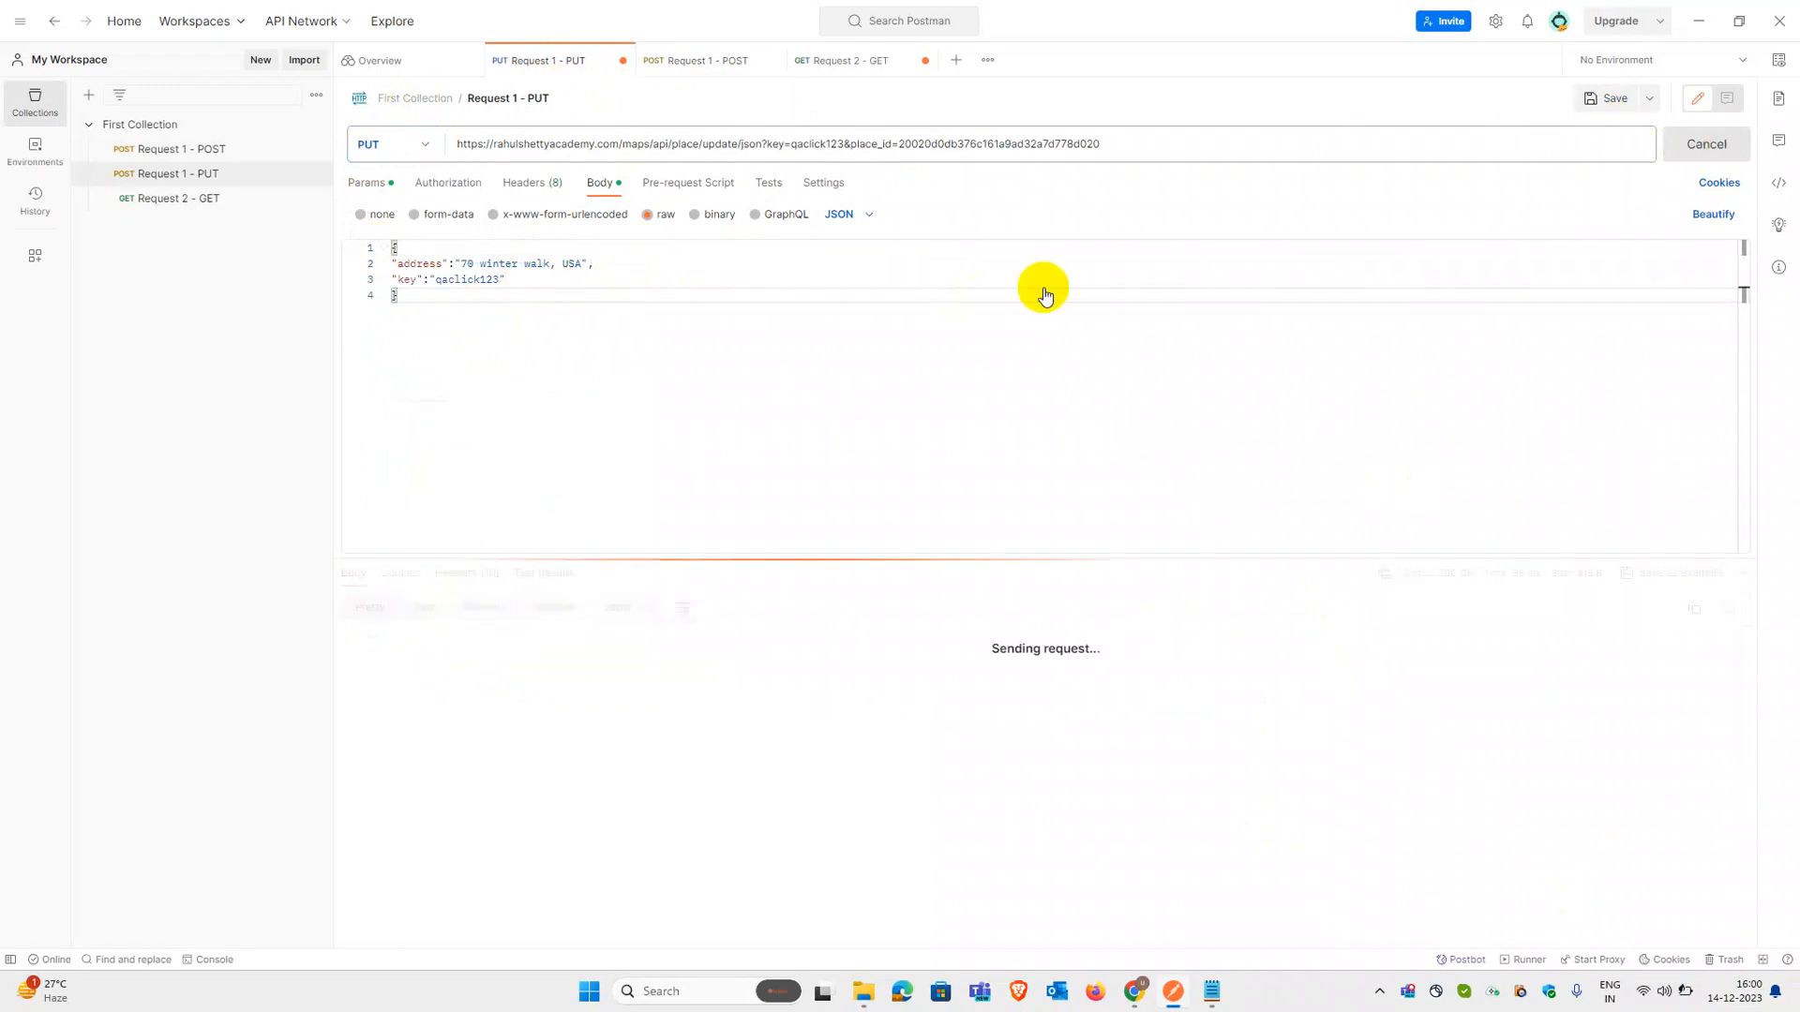
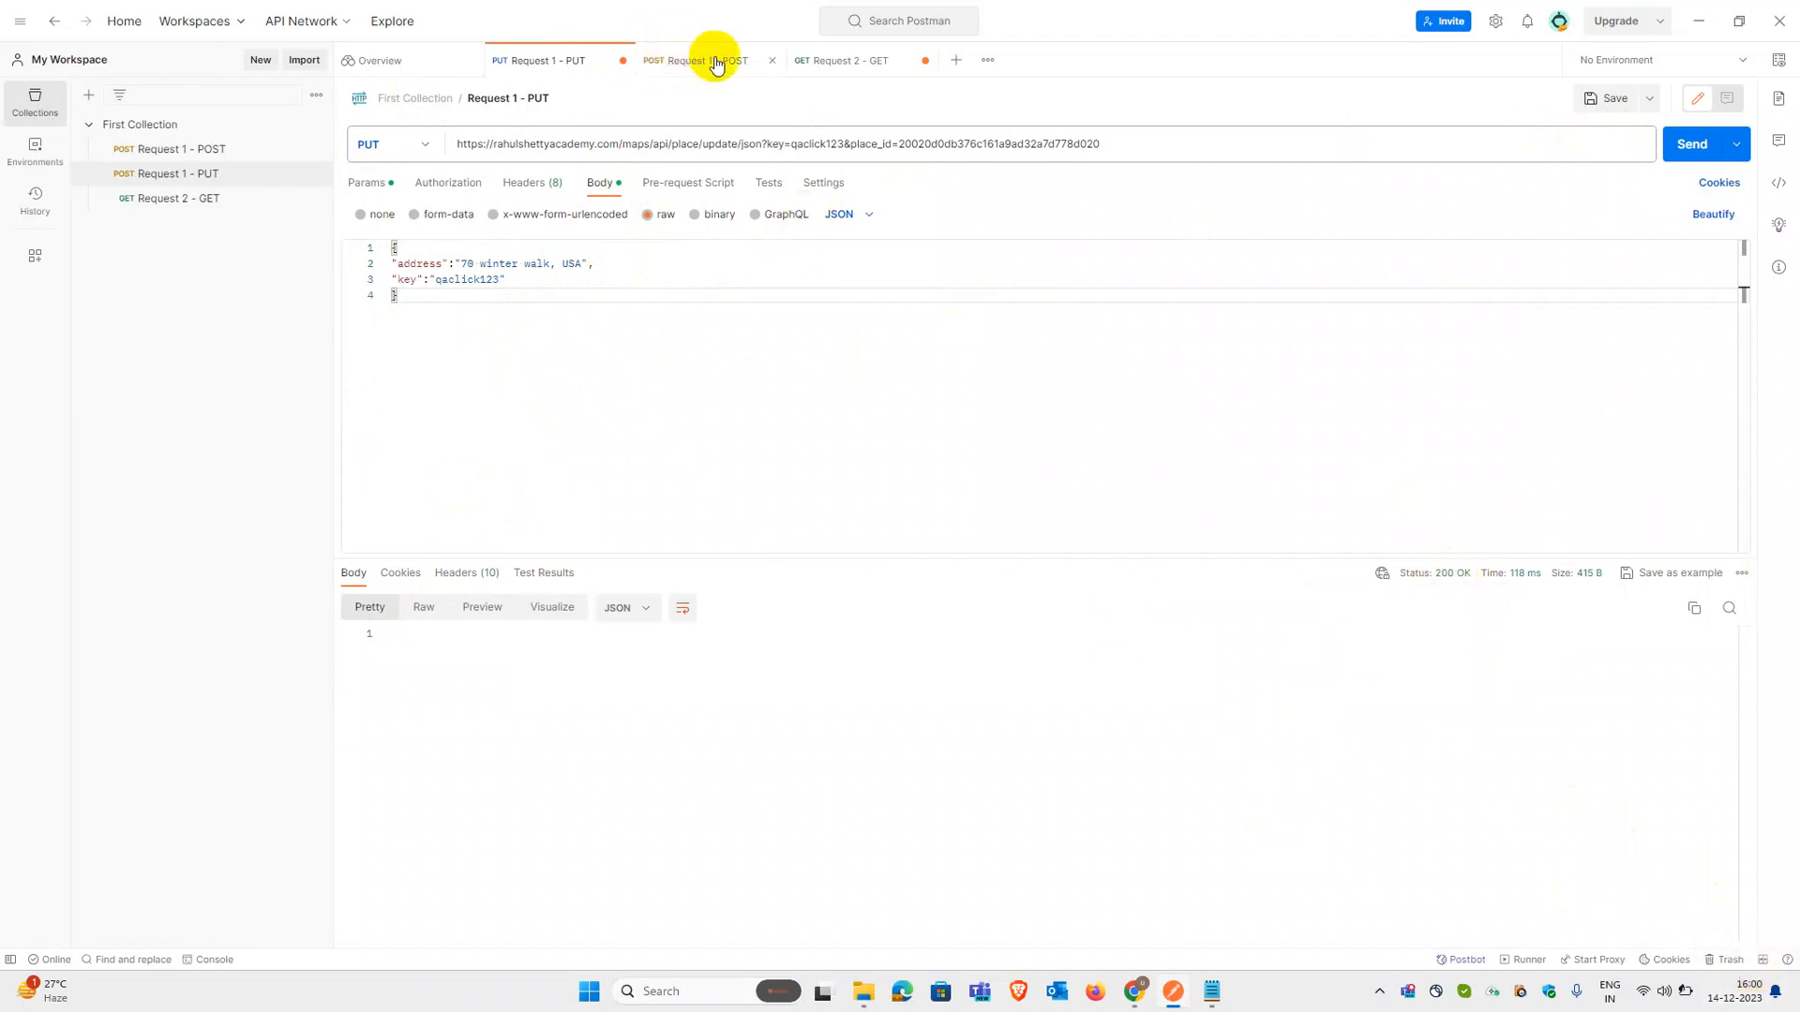
click(866, 62)
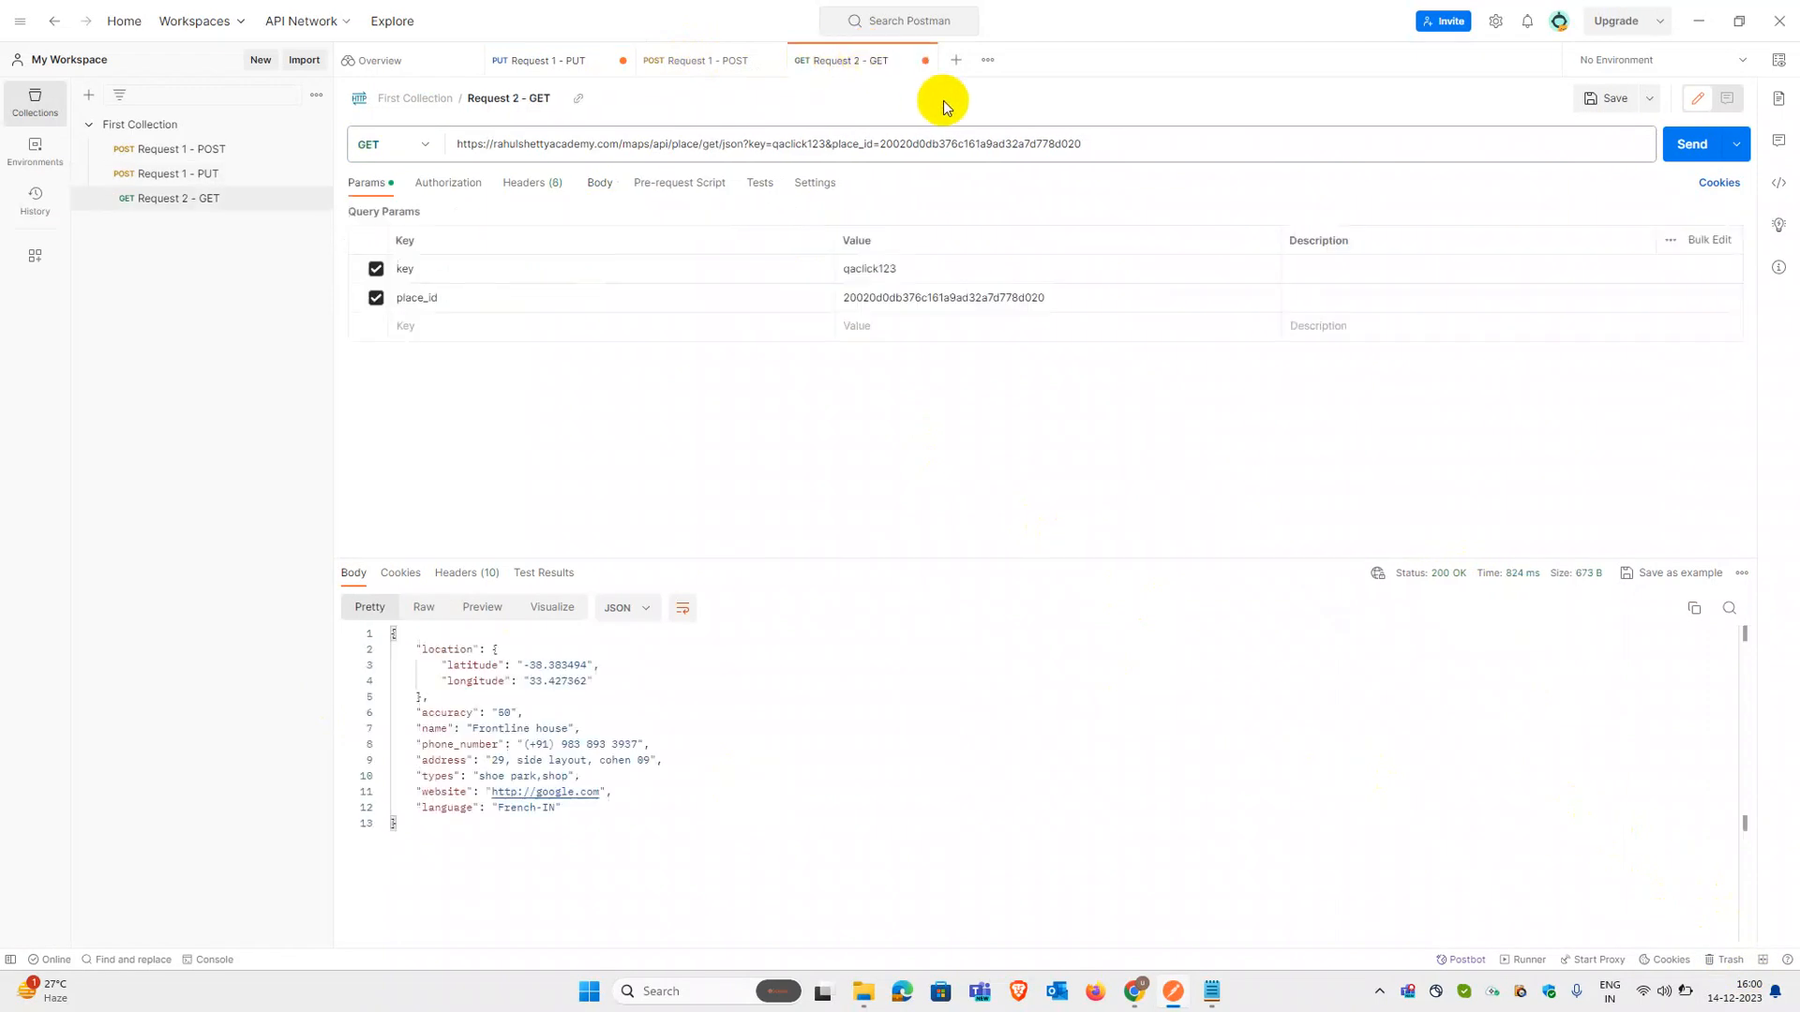
click(1685, 150)
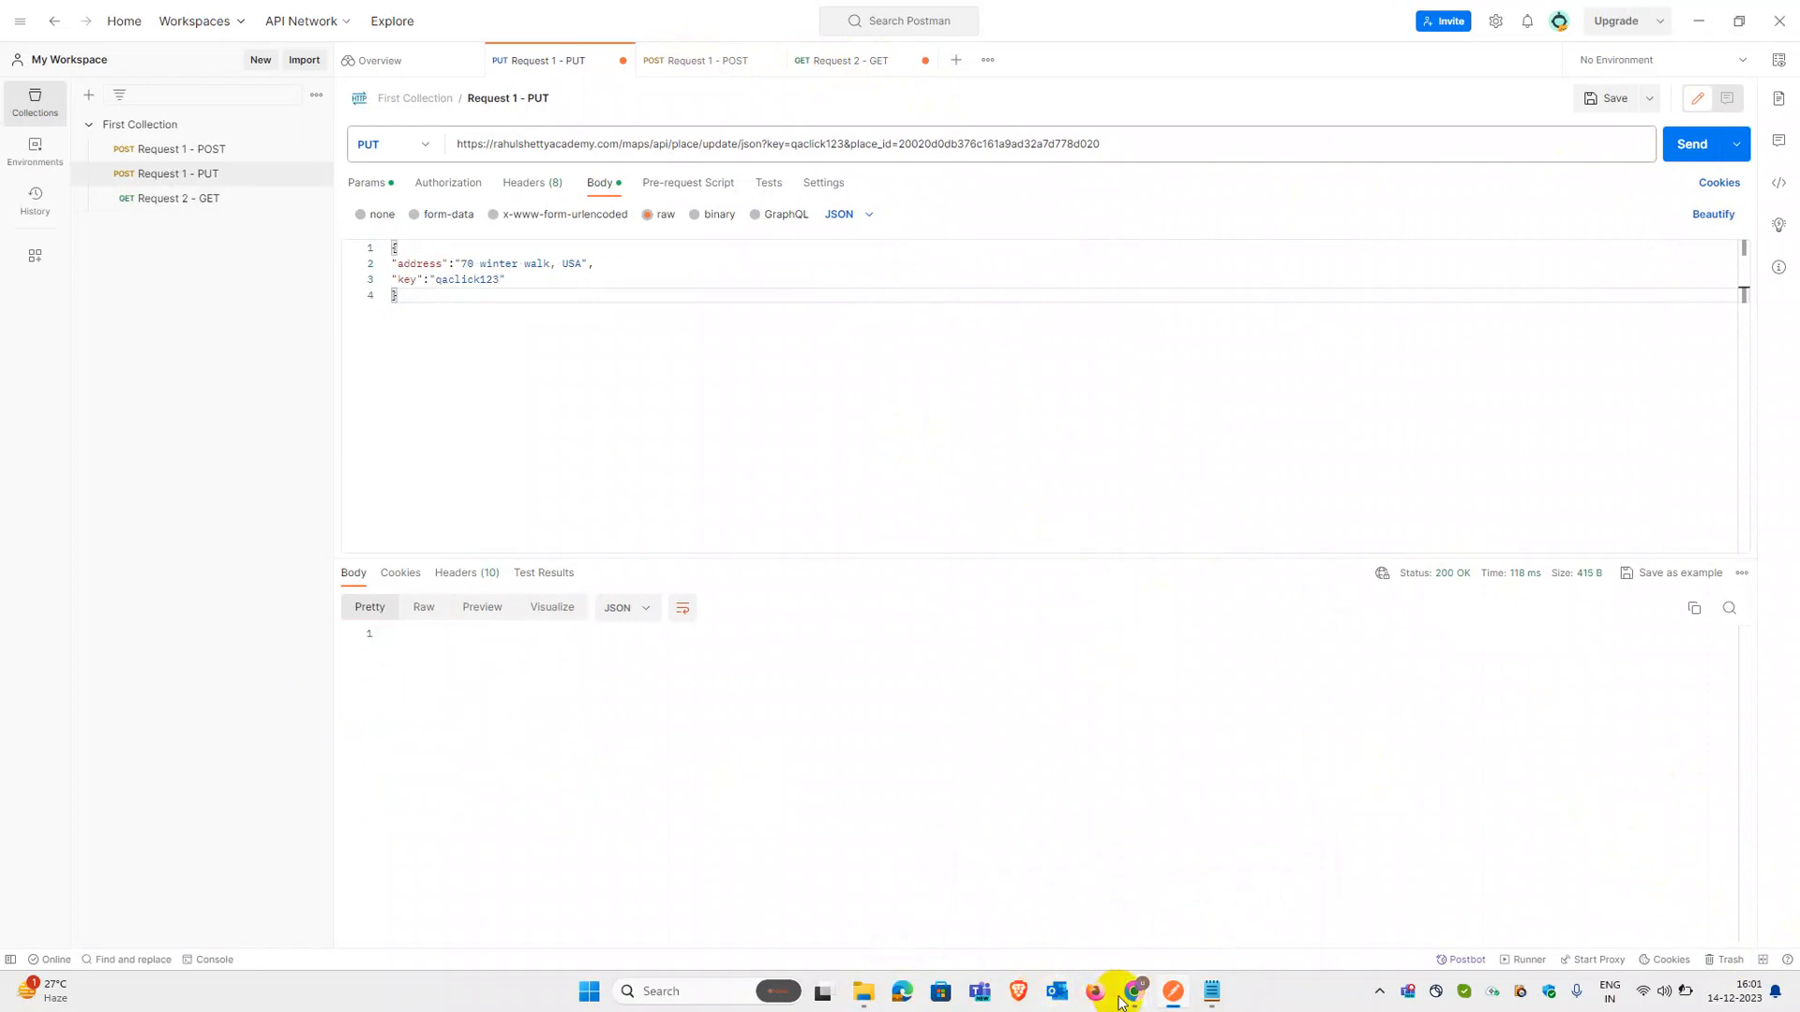
Step: Replace the PUT request URL's path and query parameters with the resource /maps/api/place/update/json copied from the ADD-DeletePlaceAPIs.docx document in Chrome
mouse_move(1135, 993)
click(1193, 906)
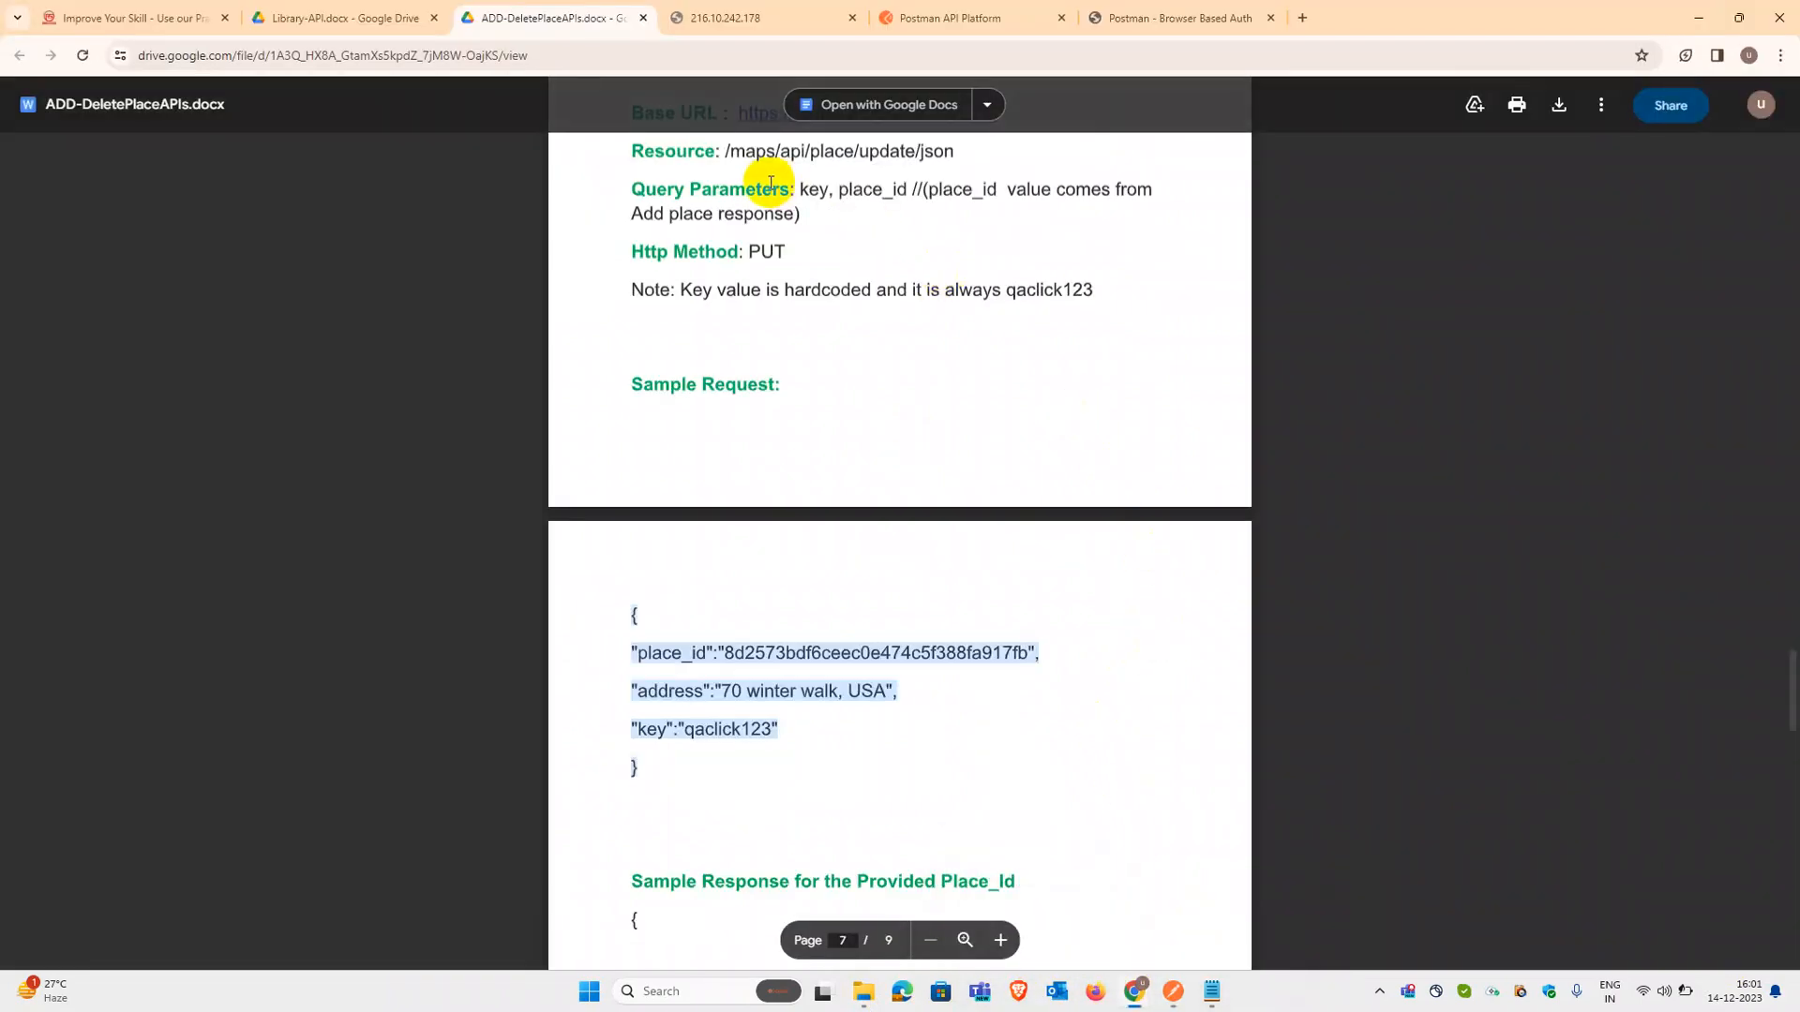
drag(724, 152, 942, 155)
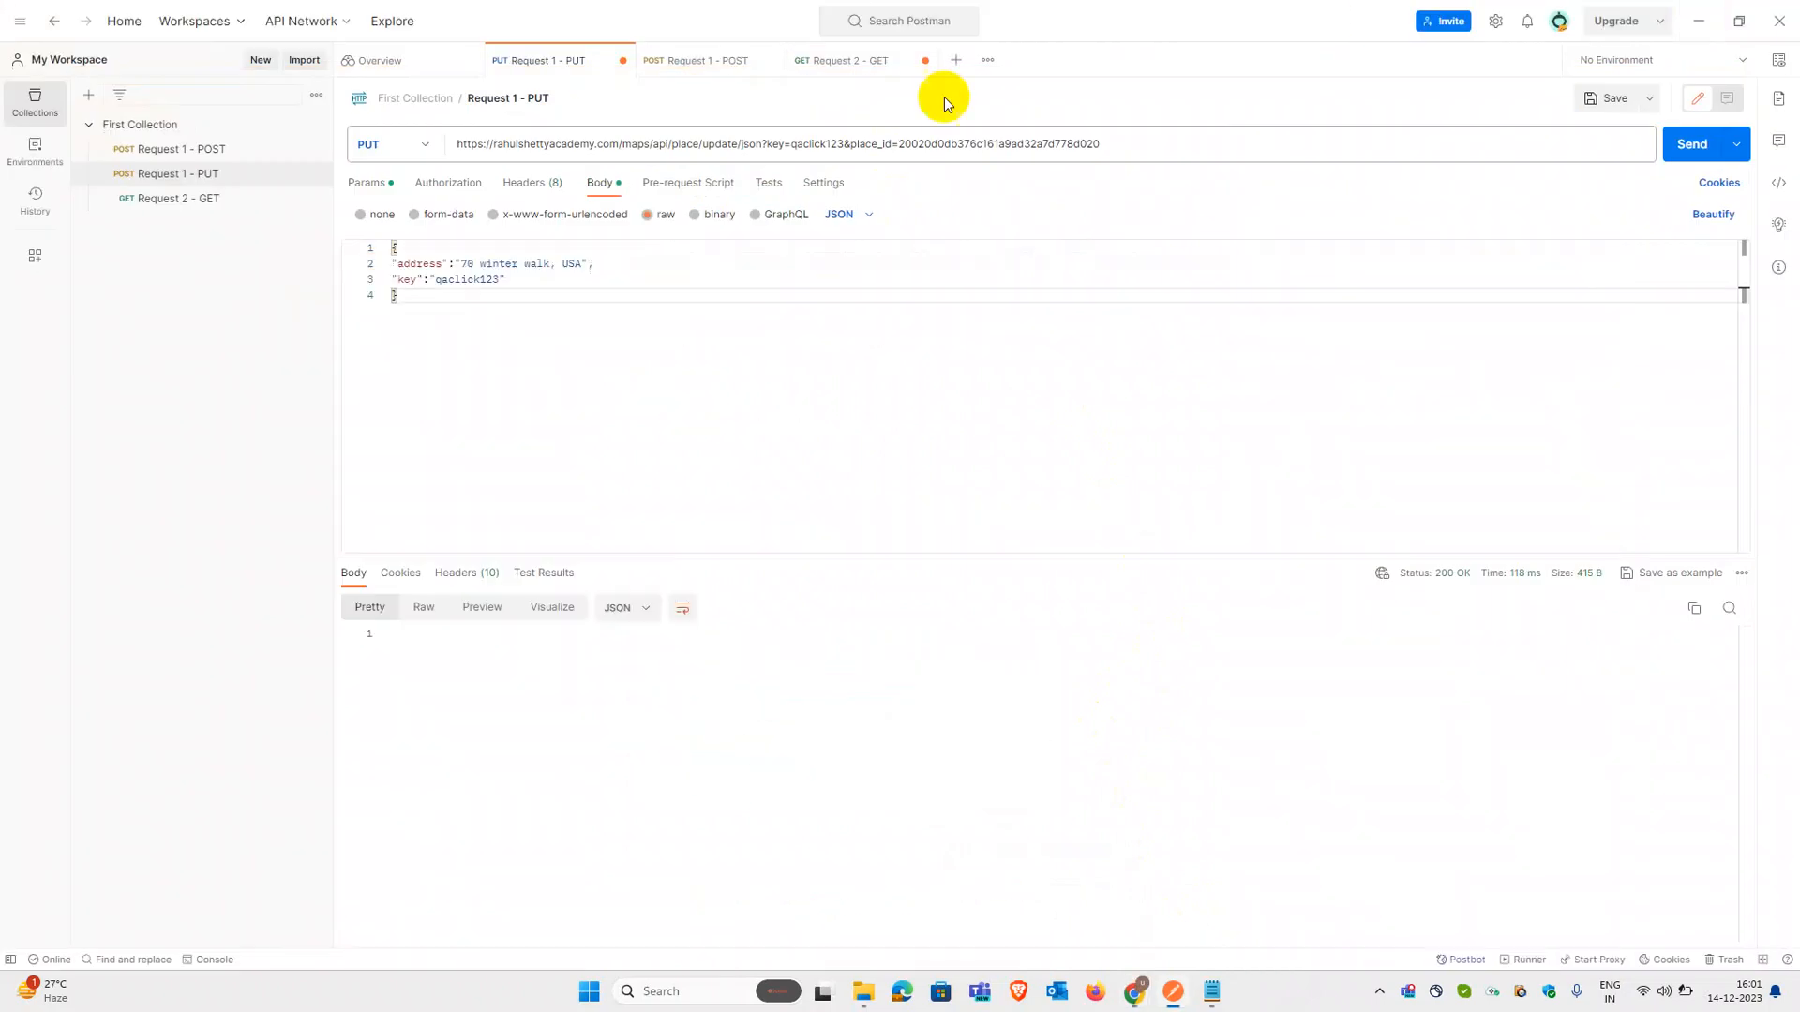
click(1699, 17)
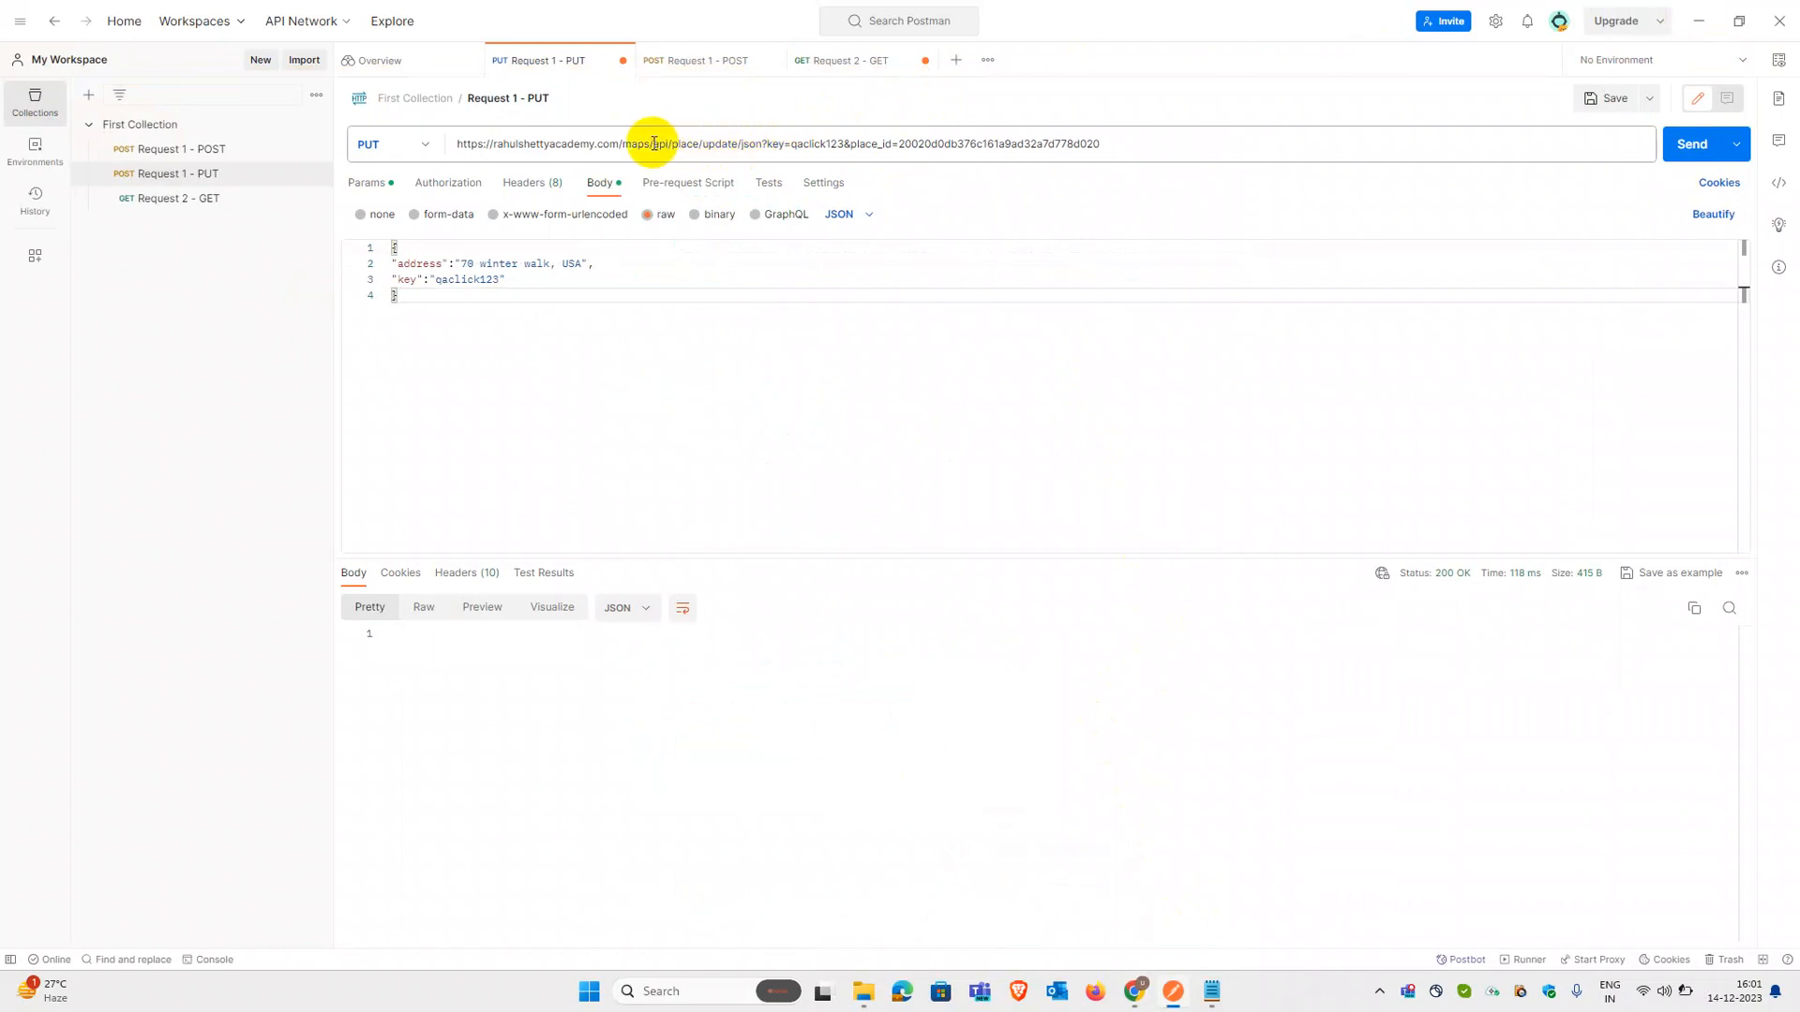
mouse_move(623, 146)
mouse_down()
mouse_move(674, 141)
mouse_move(617, 148)
mouse_up()
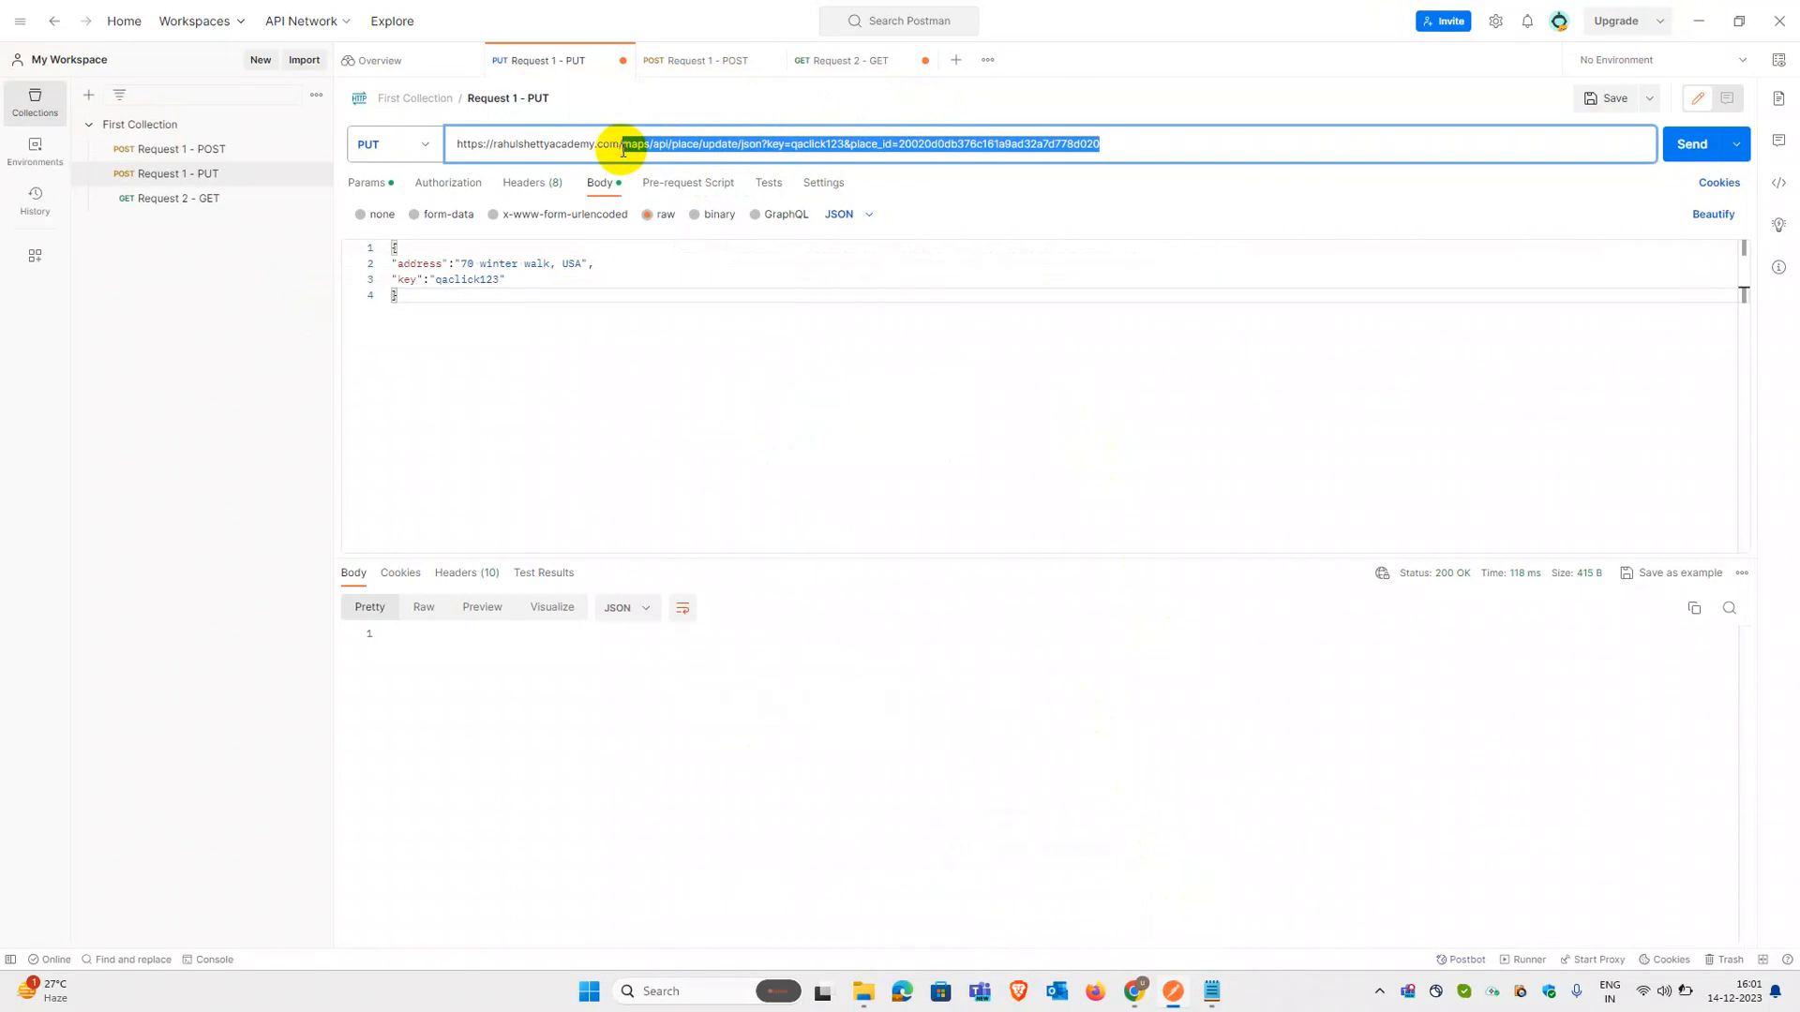
key(BackSpace)
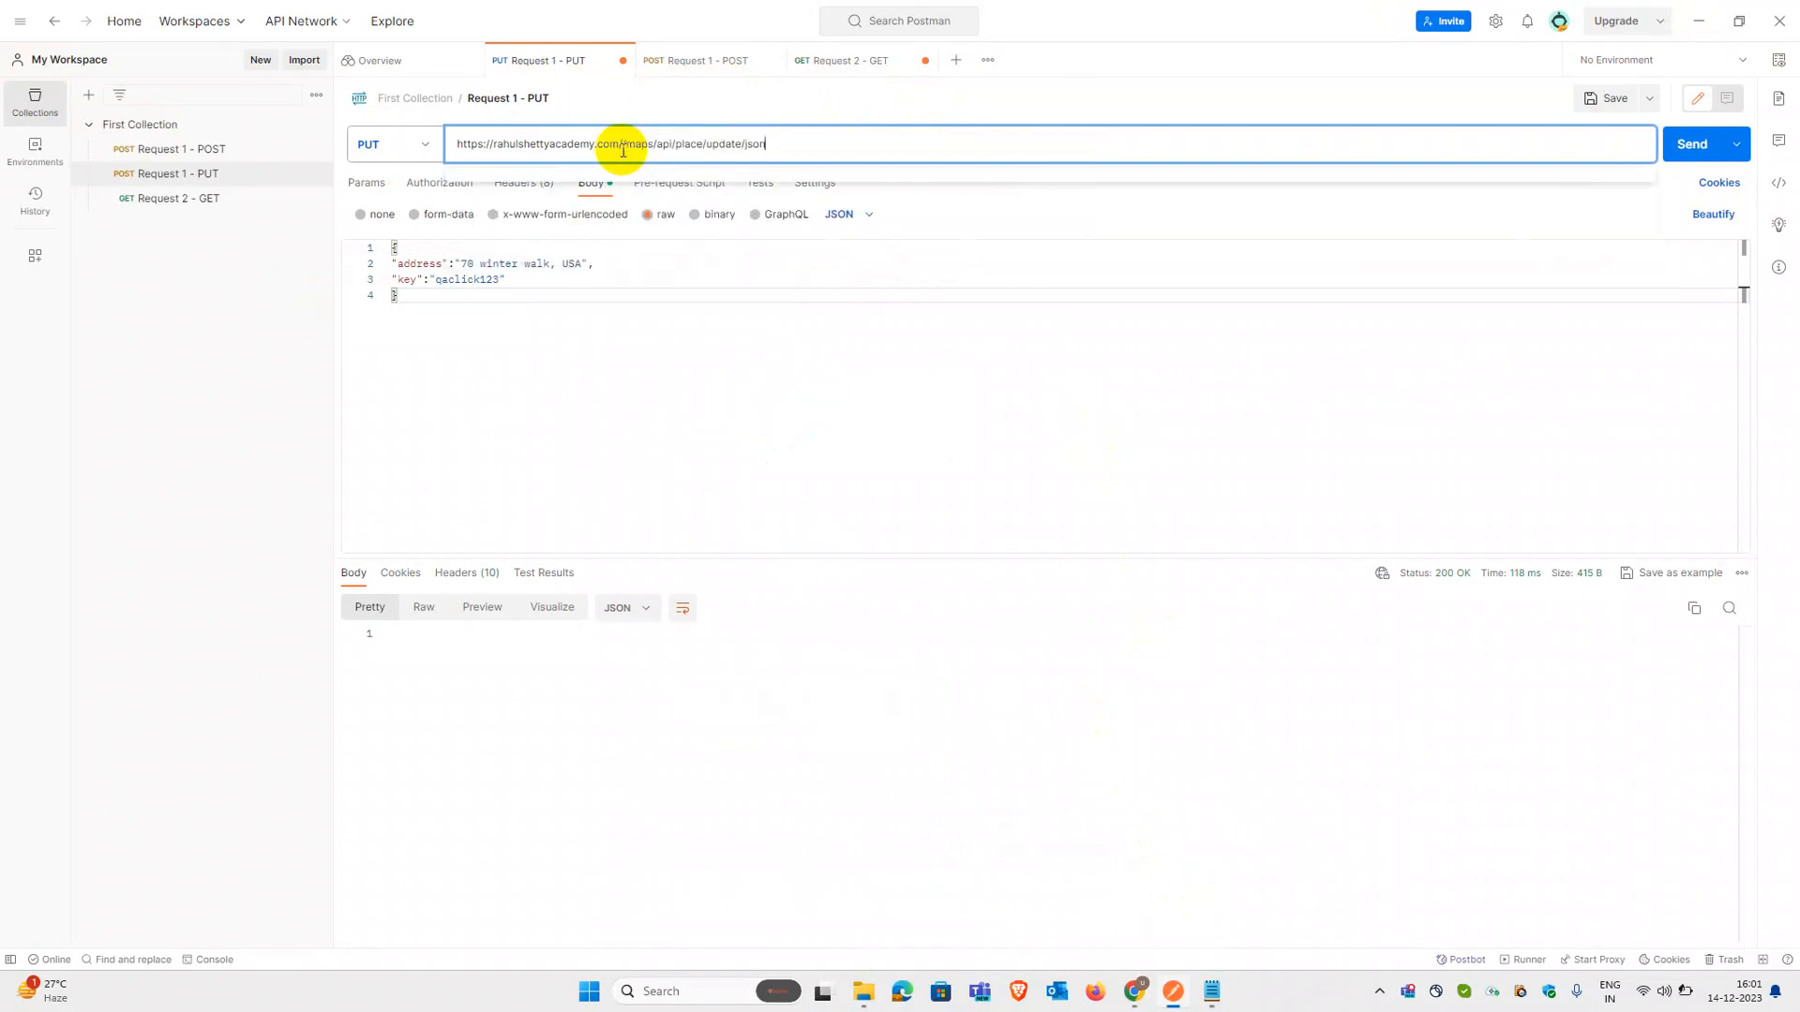
text(/)
click(699, 374)
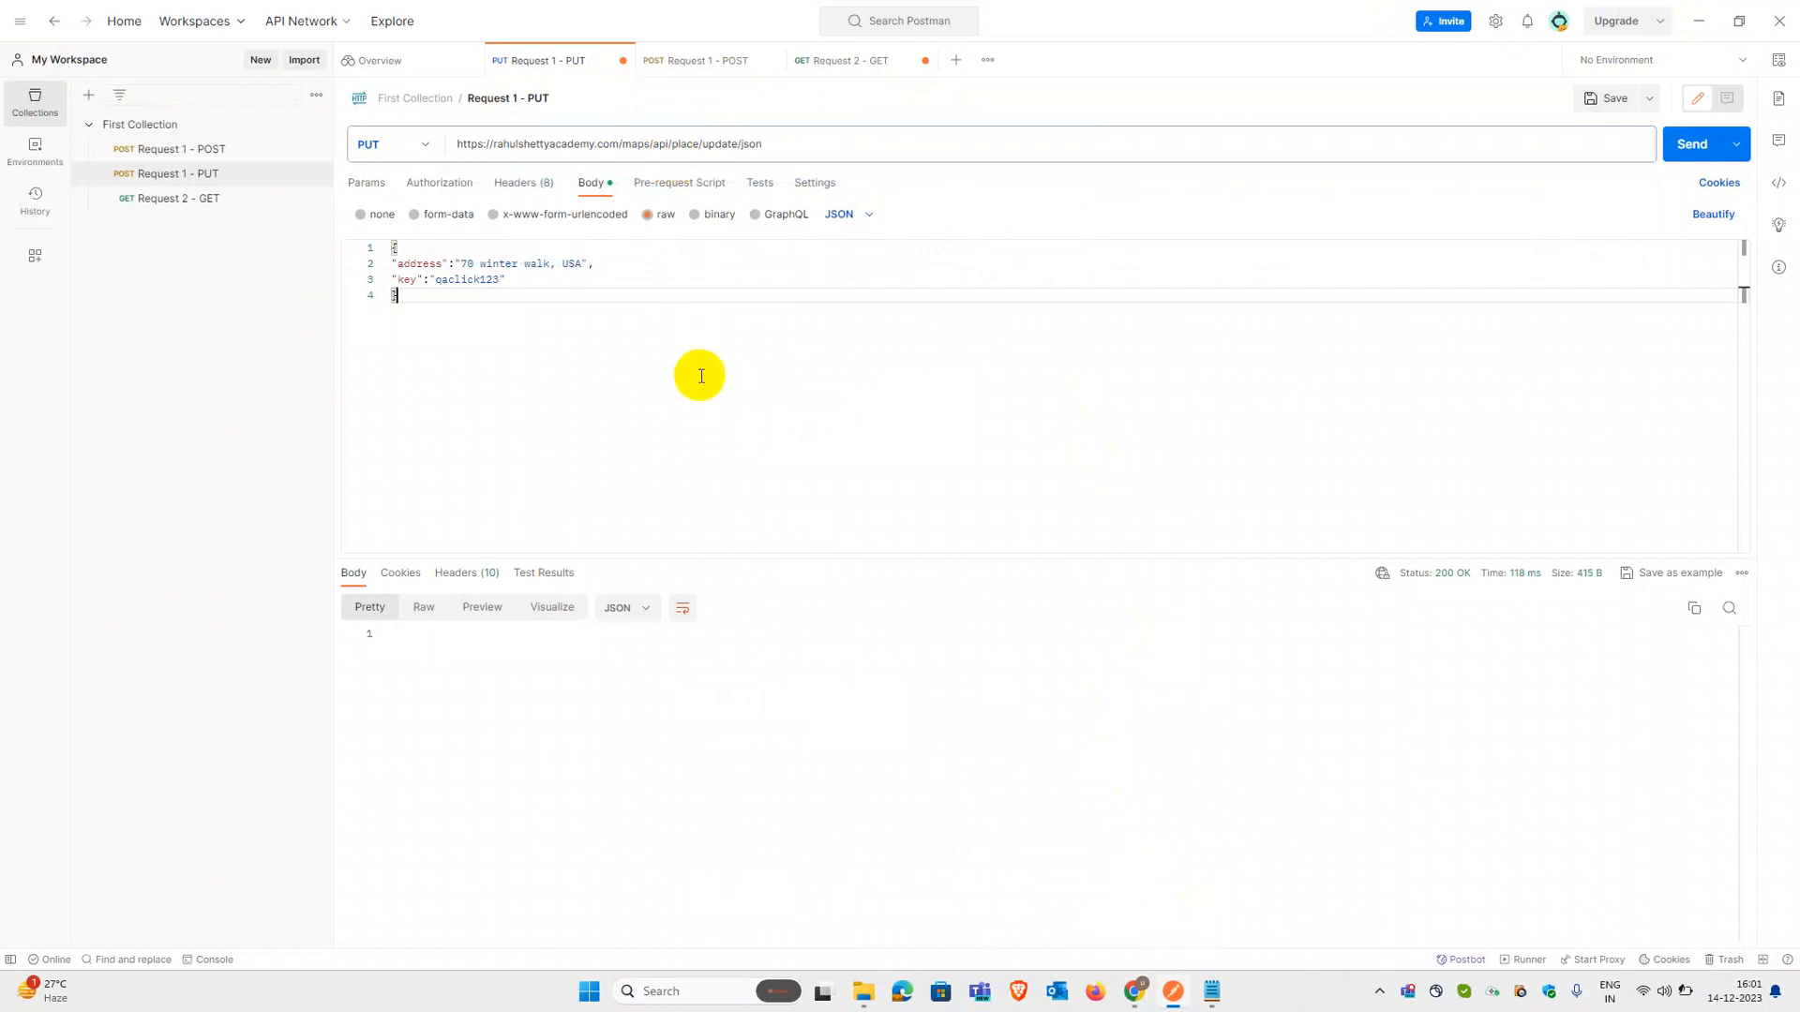
Step: Switch the PUT request body to form-data and add a field named key with the API key value copied from the document in Chrome
click(447, 216)
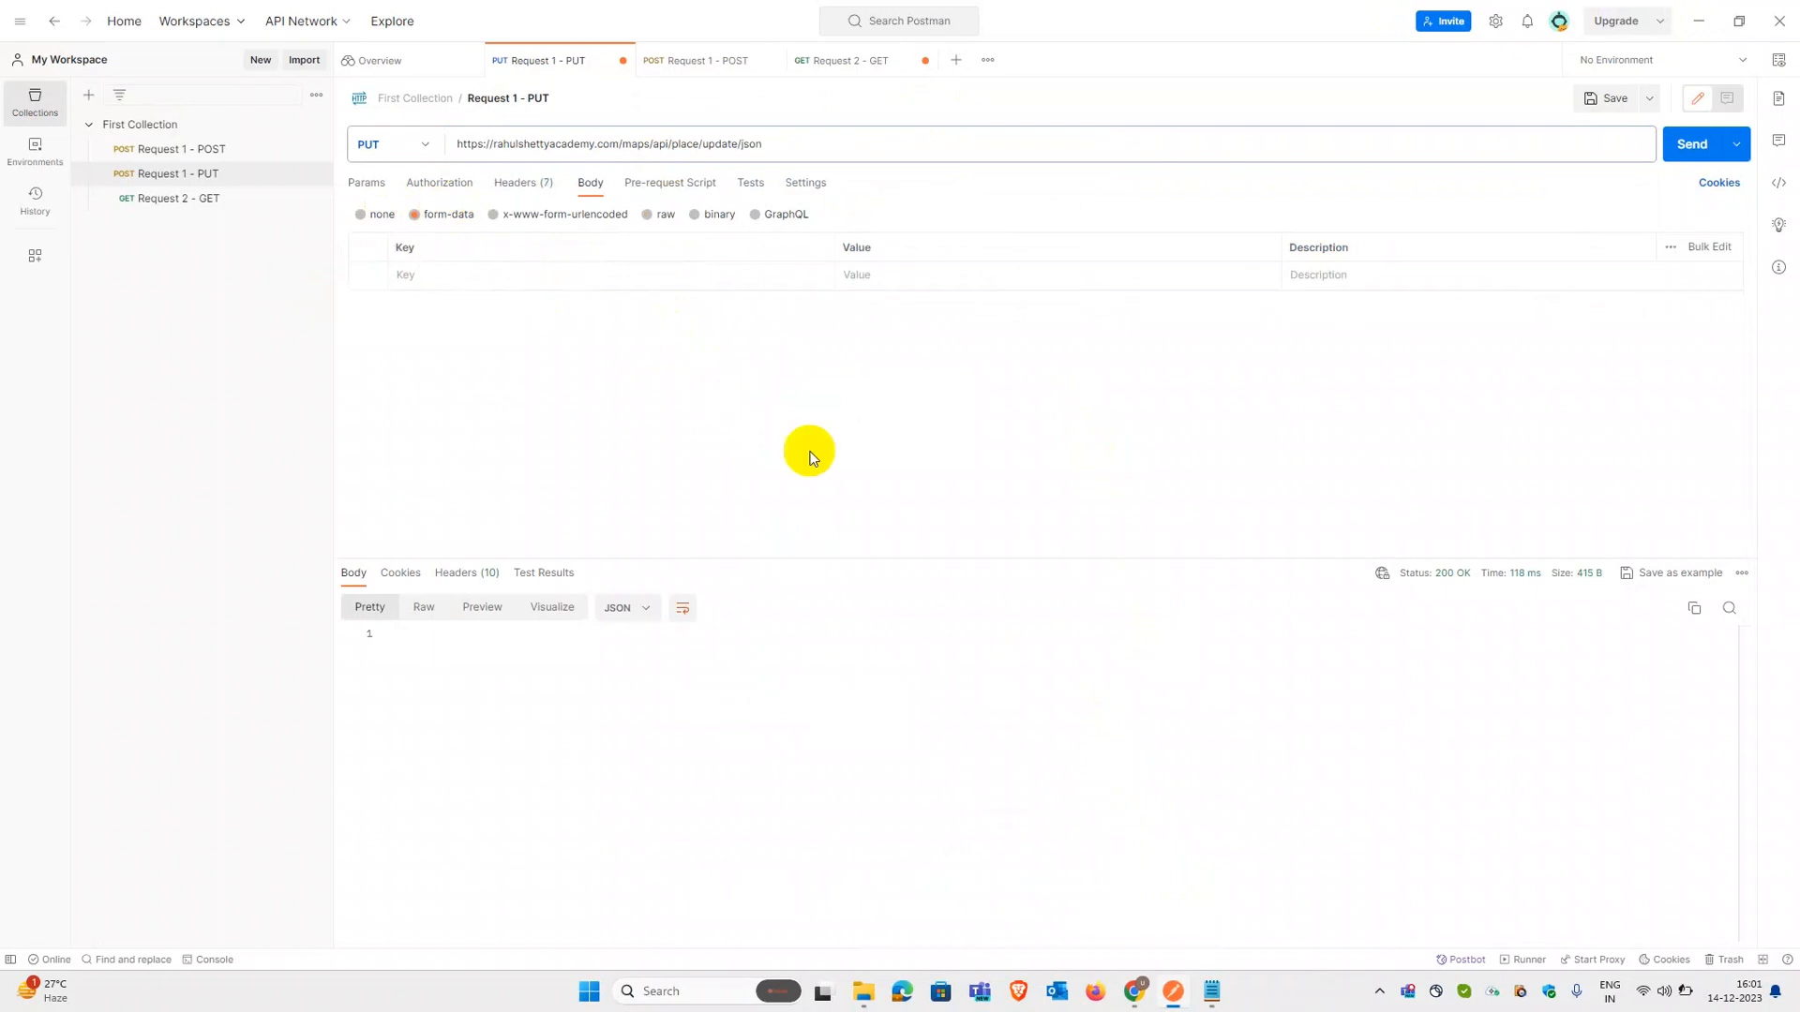
click(1211, 994)
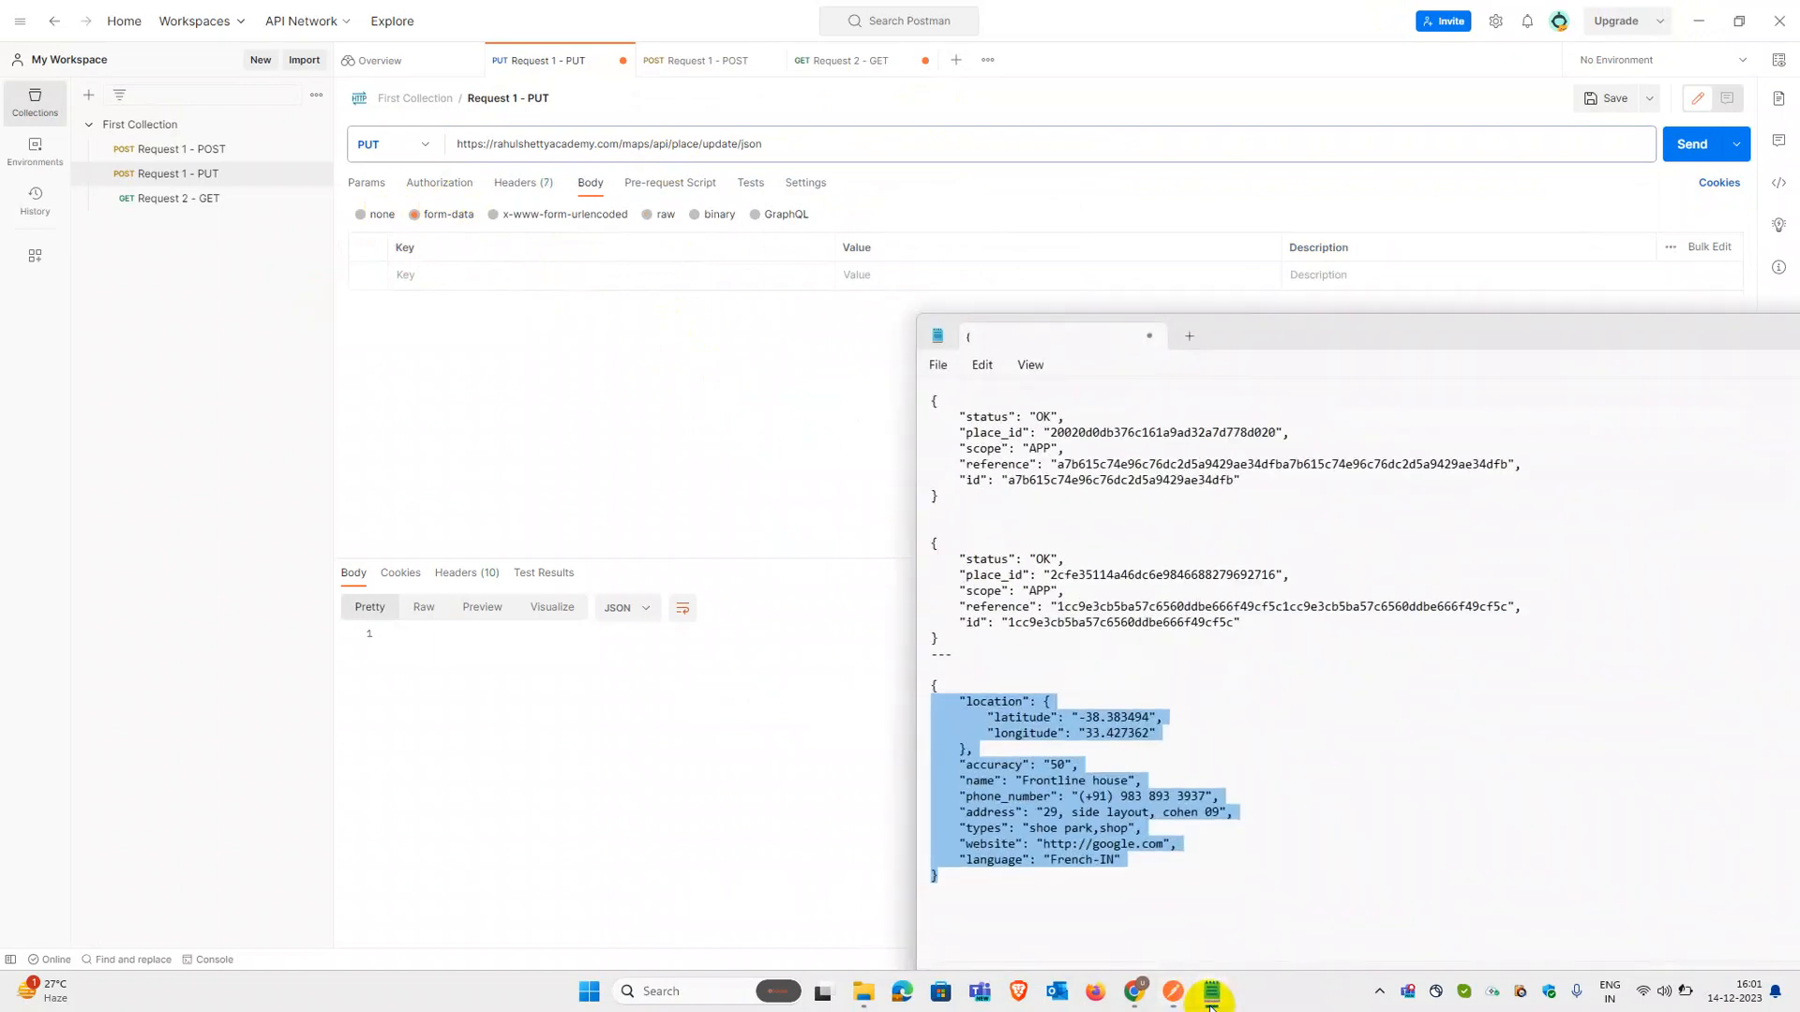
click(1211, 994)
mouse_move(1135, 991)
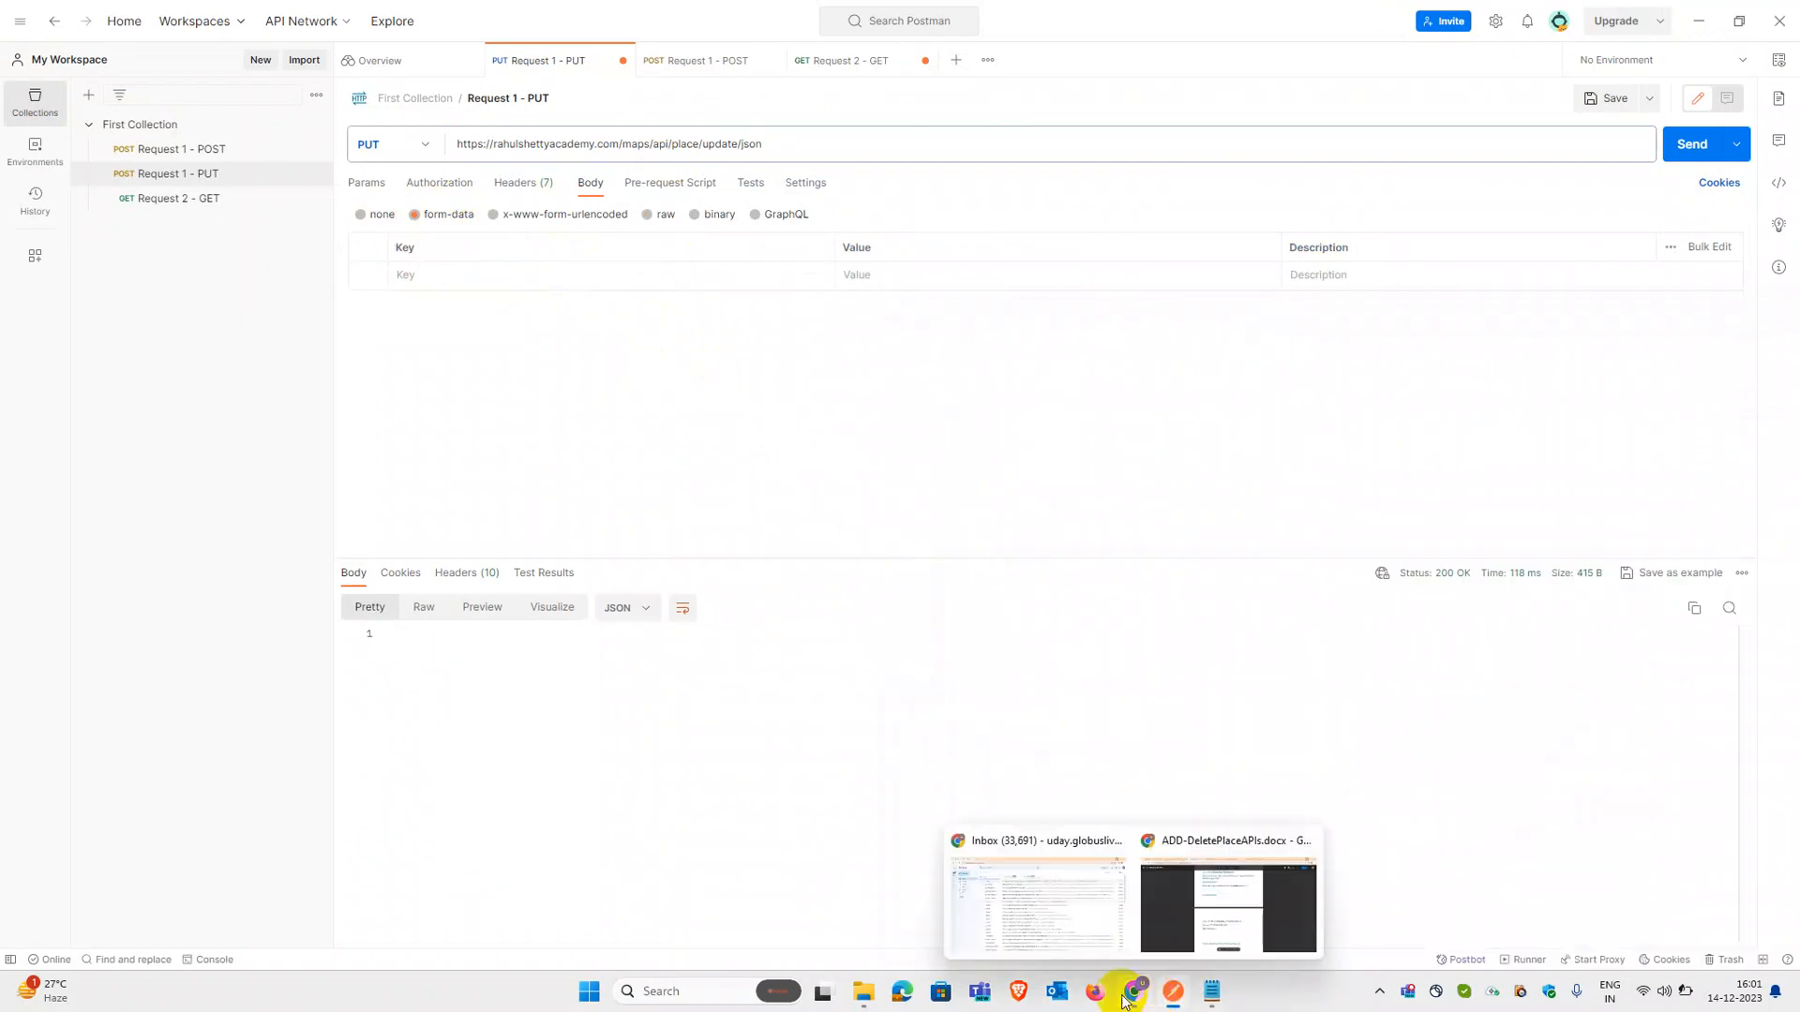
click(1191, 928)
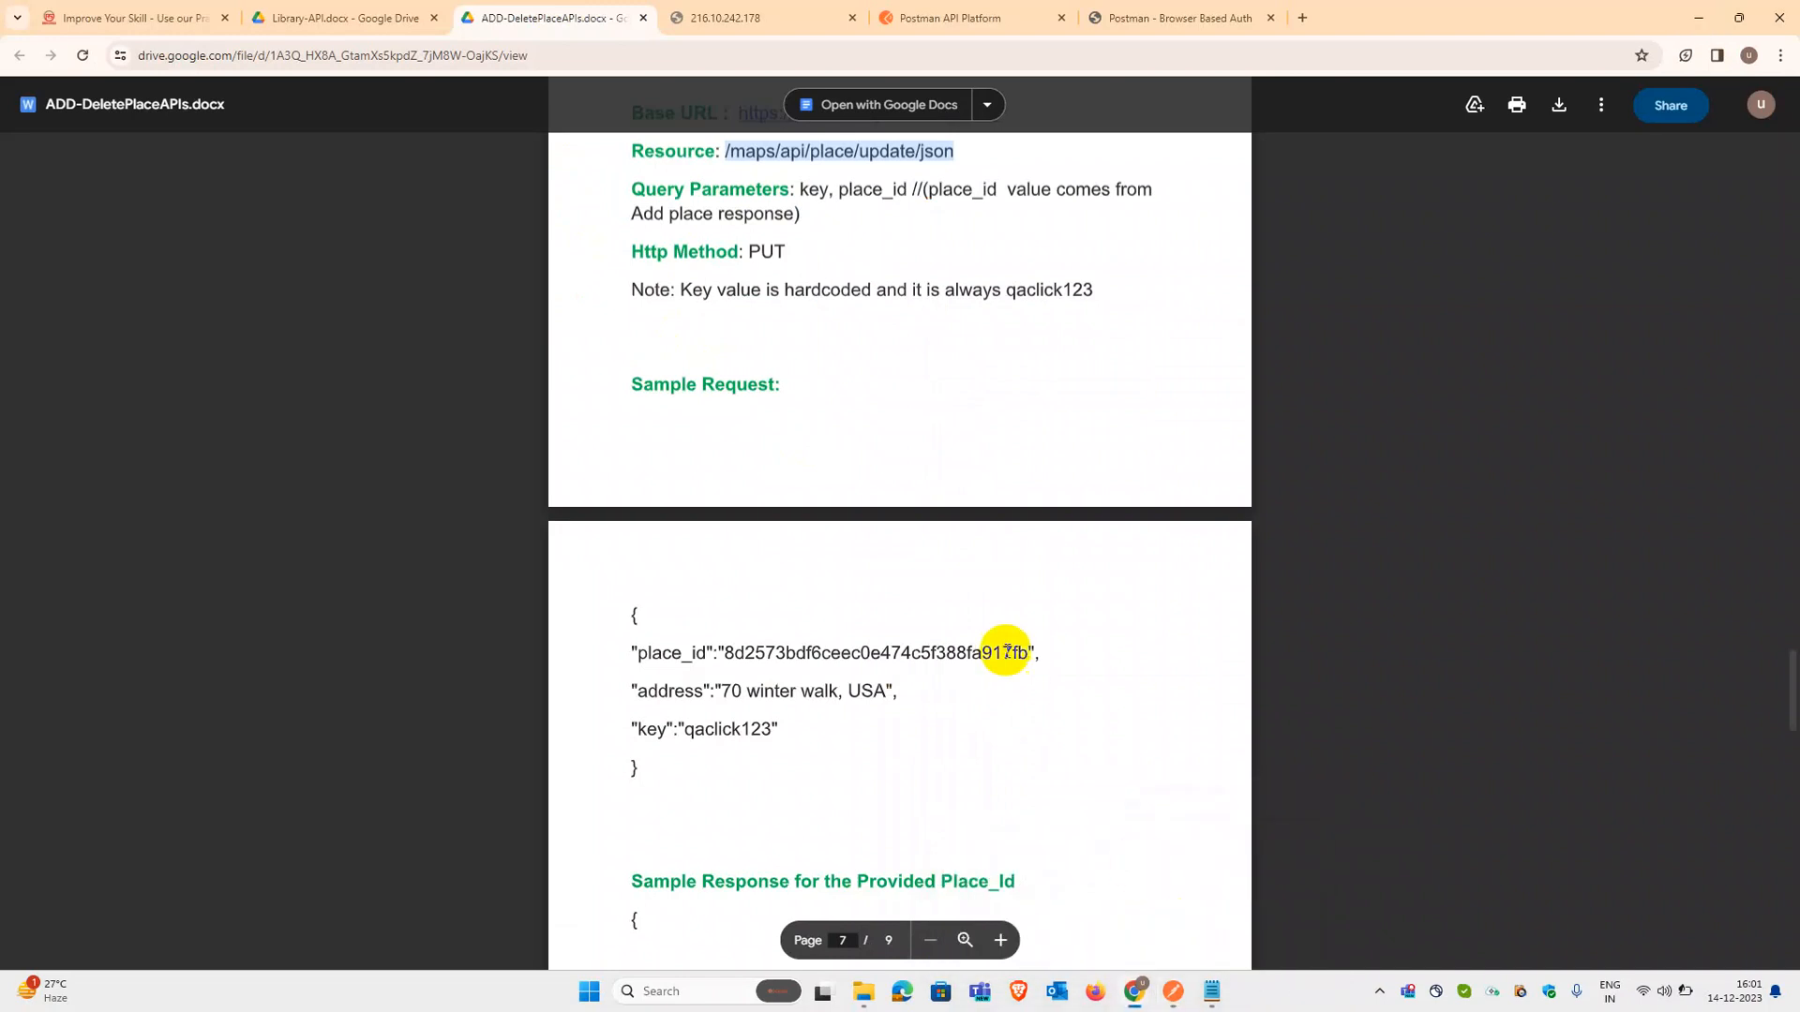
double_click(1017, 292)
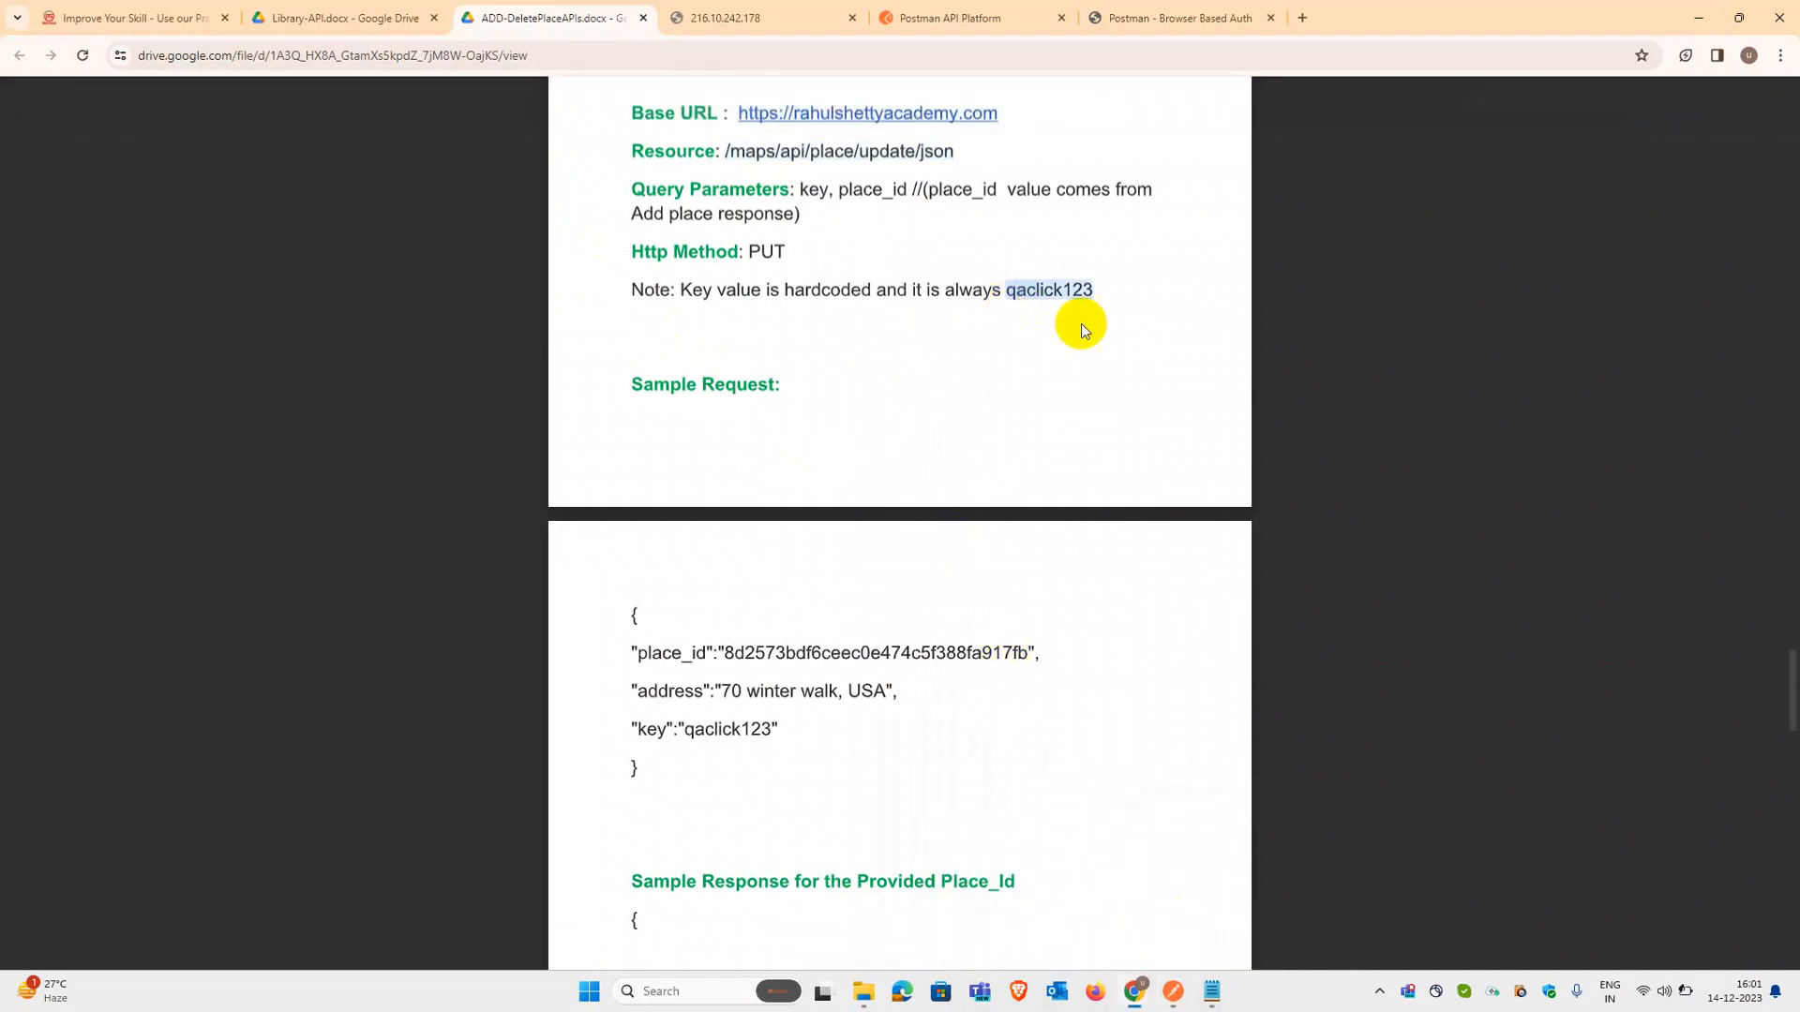
click(1684, 21)
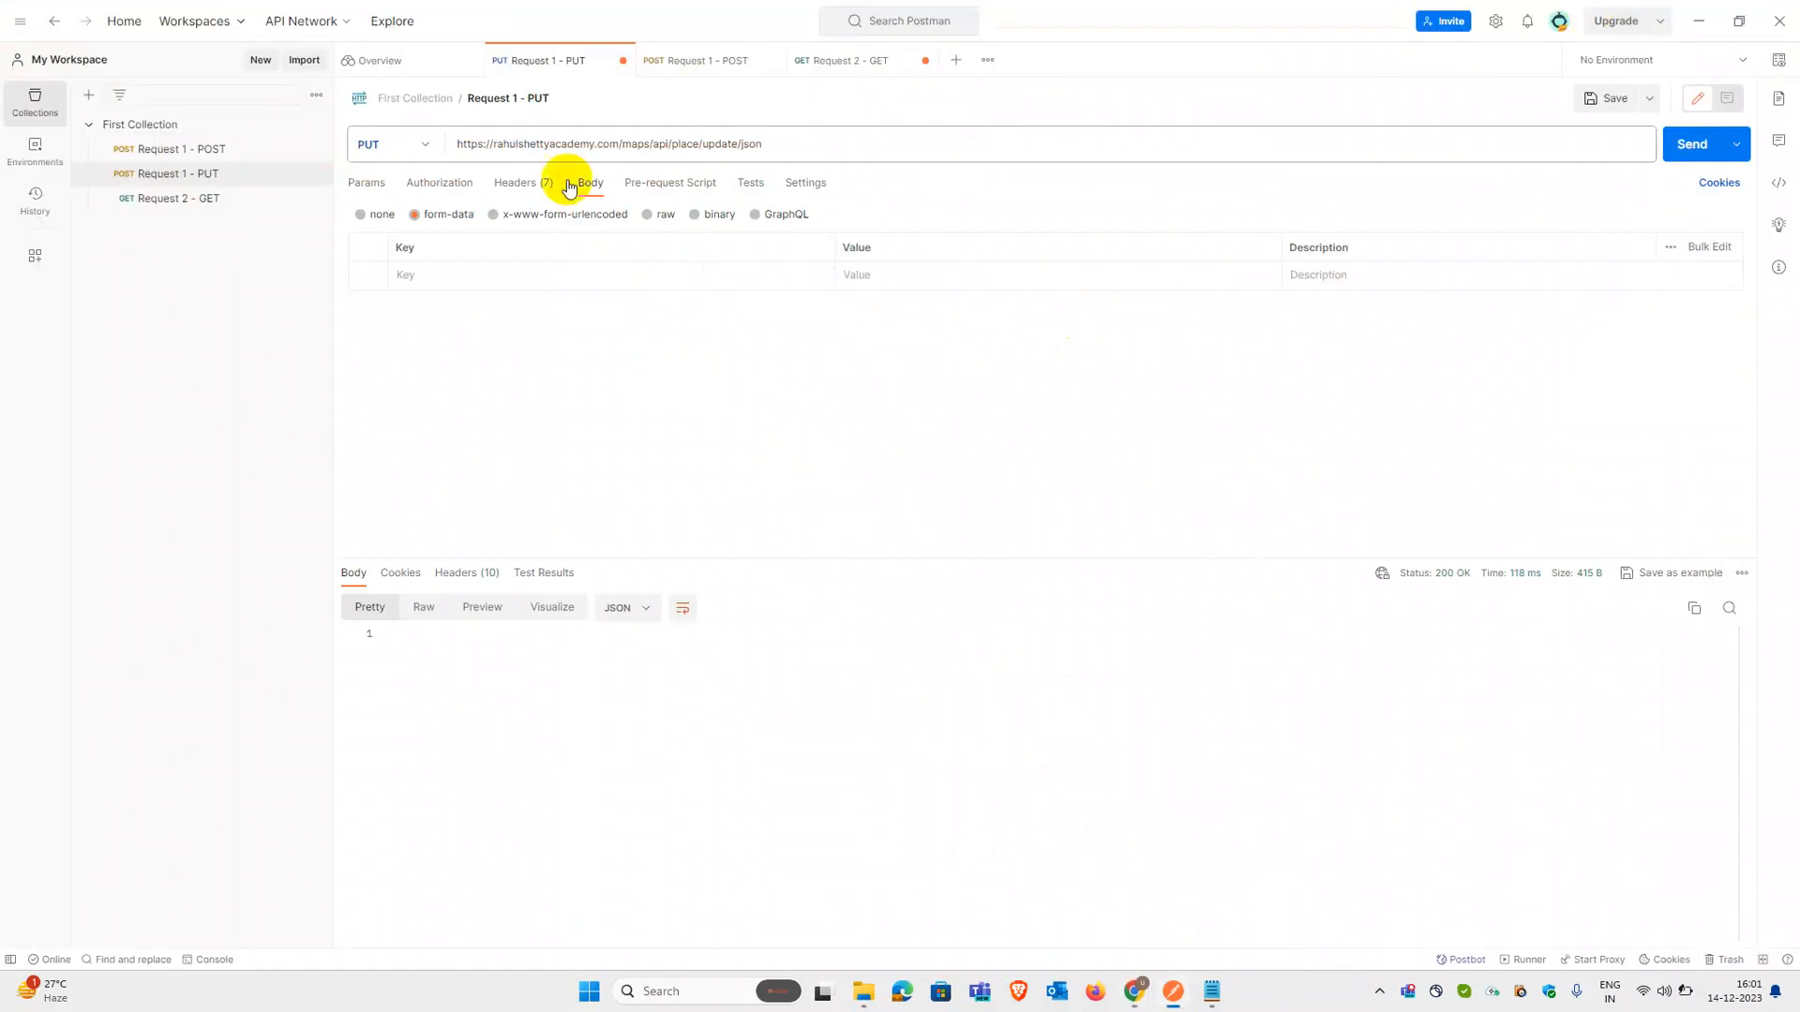
click(607, 273)
text(key)
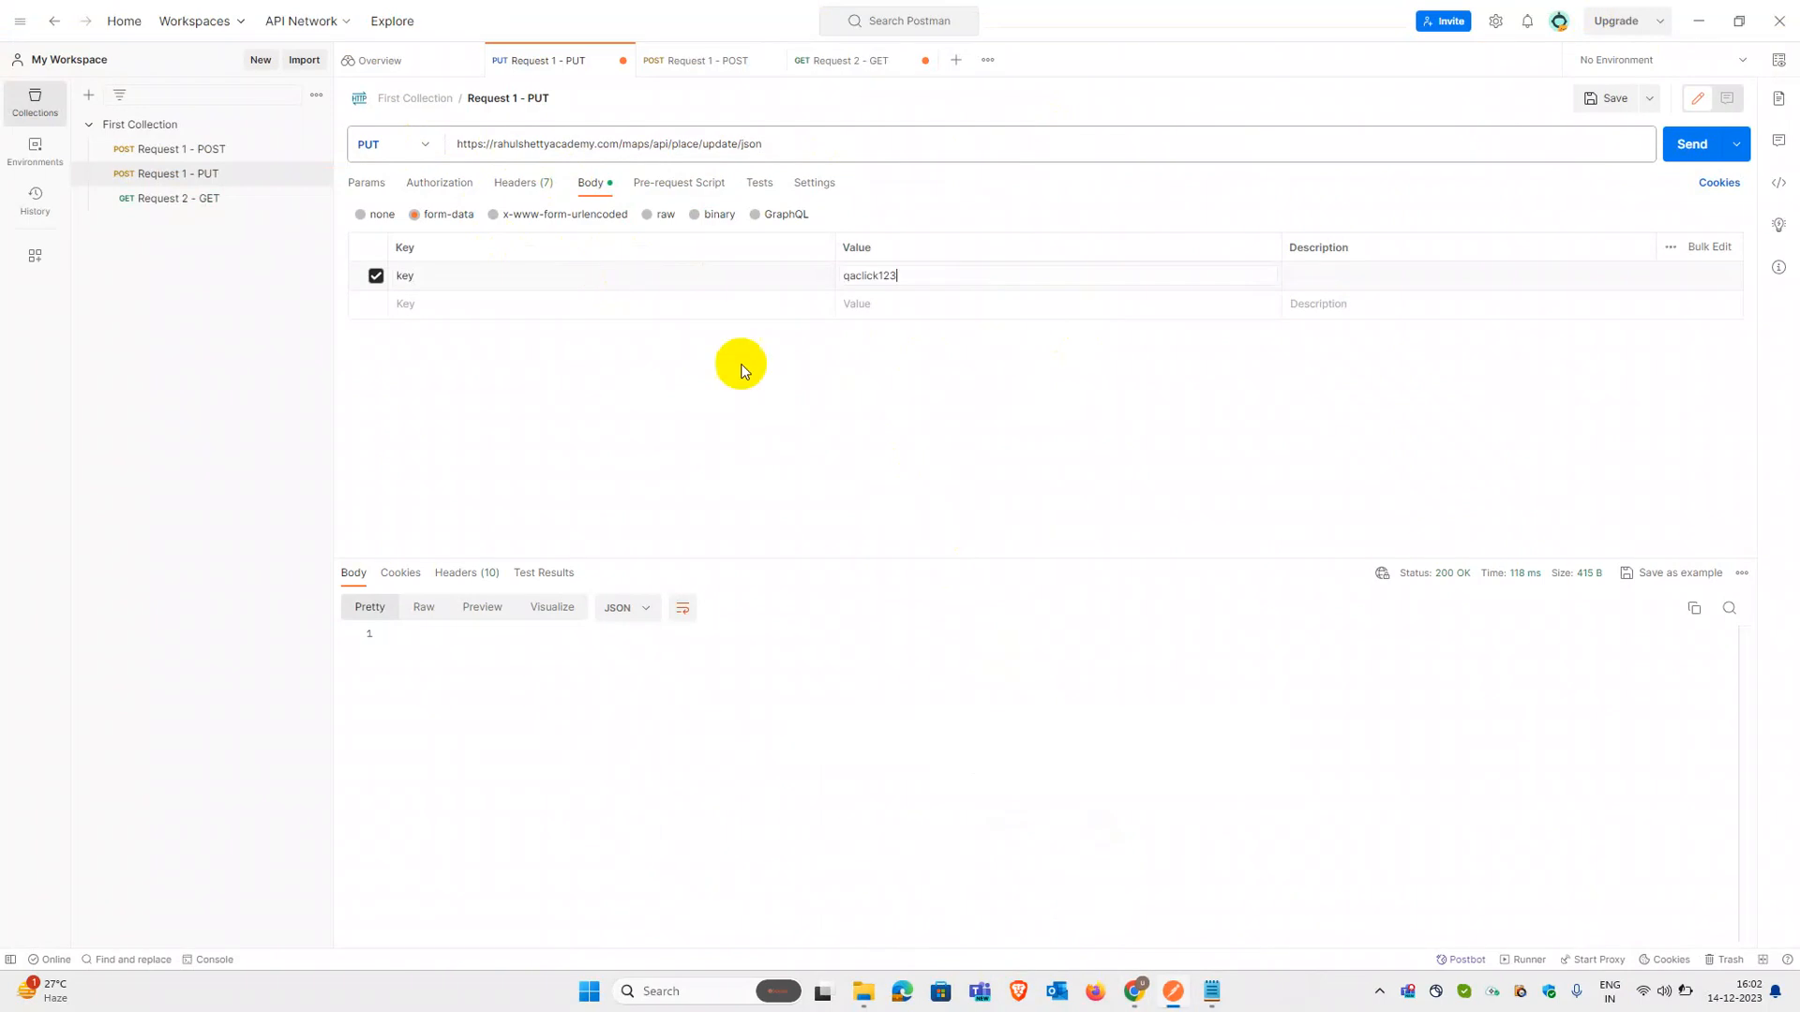
Step: Replace the PUT request's raw JSON body with the sample request from the document in Chrome, containing place_id, address and the API key
mouse_move(1140, 993)
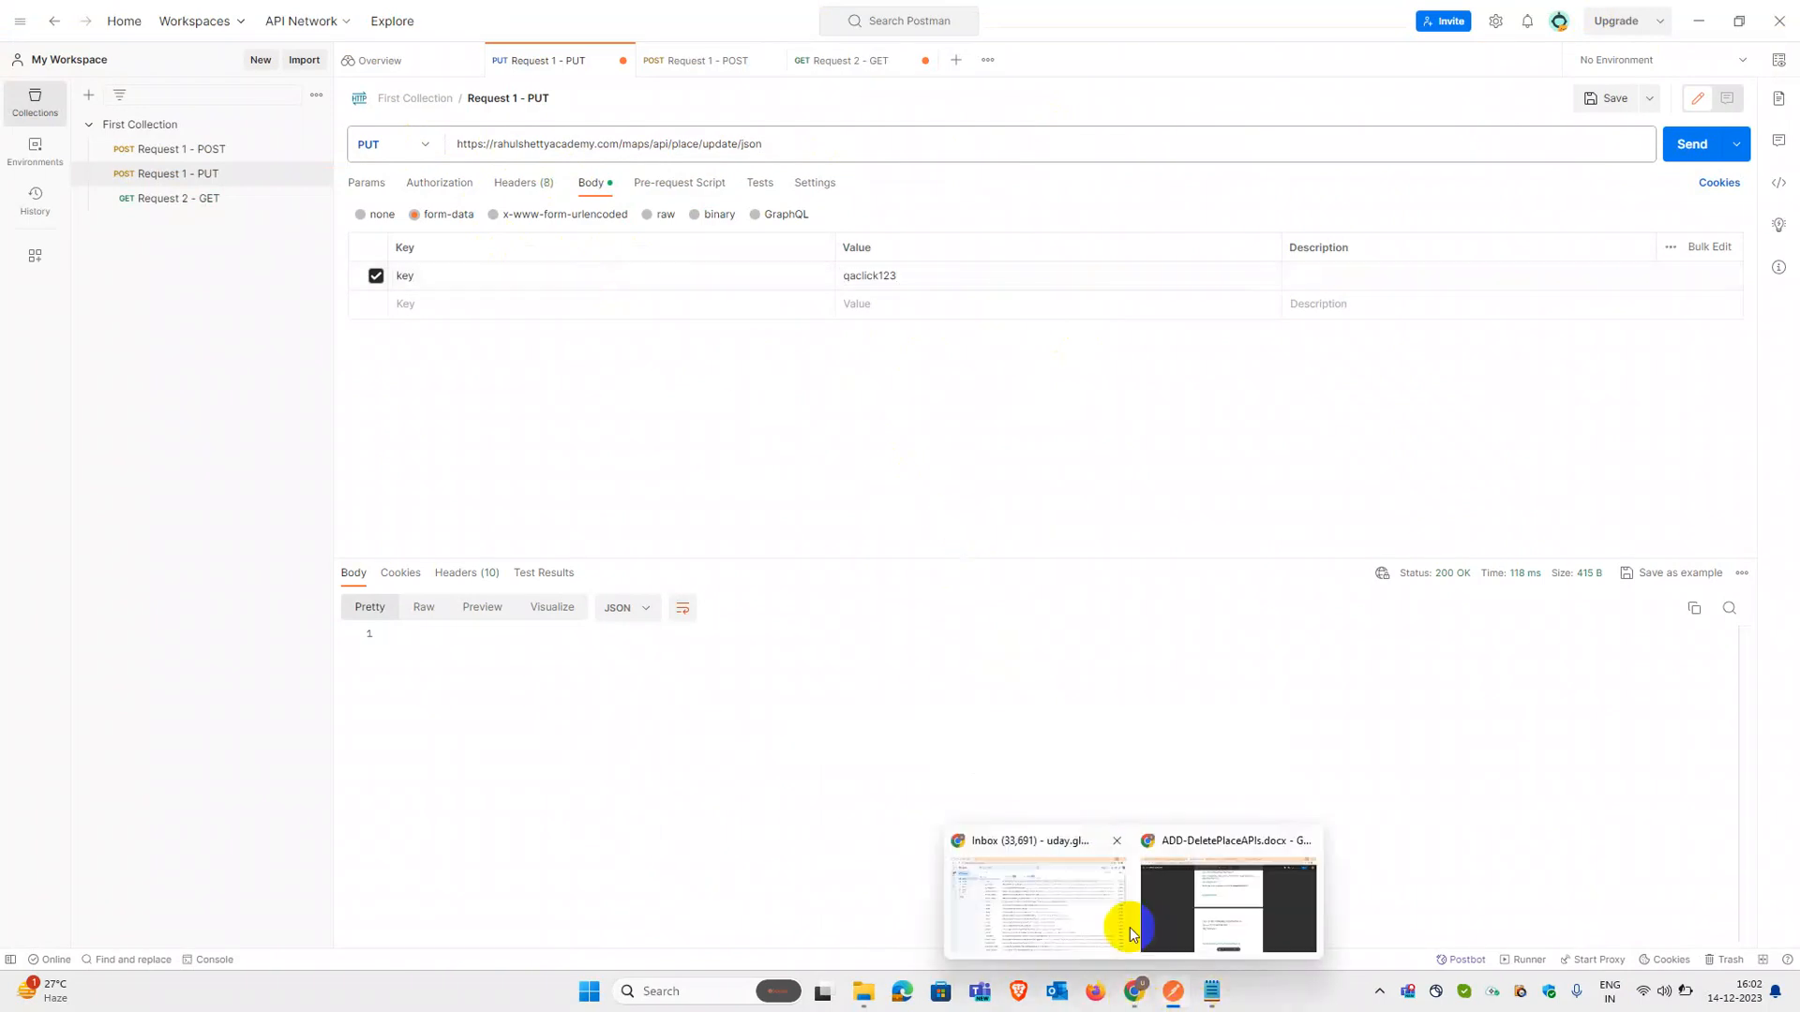
click(1178, 877)
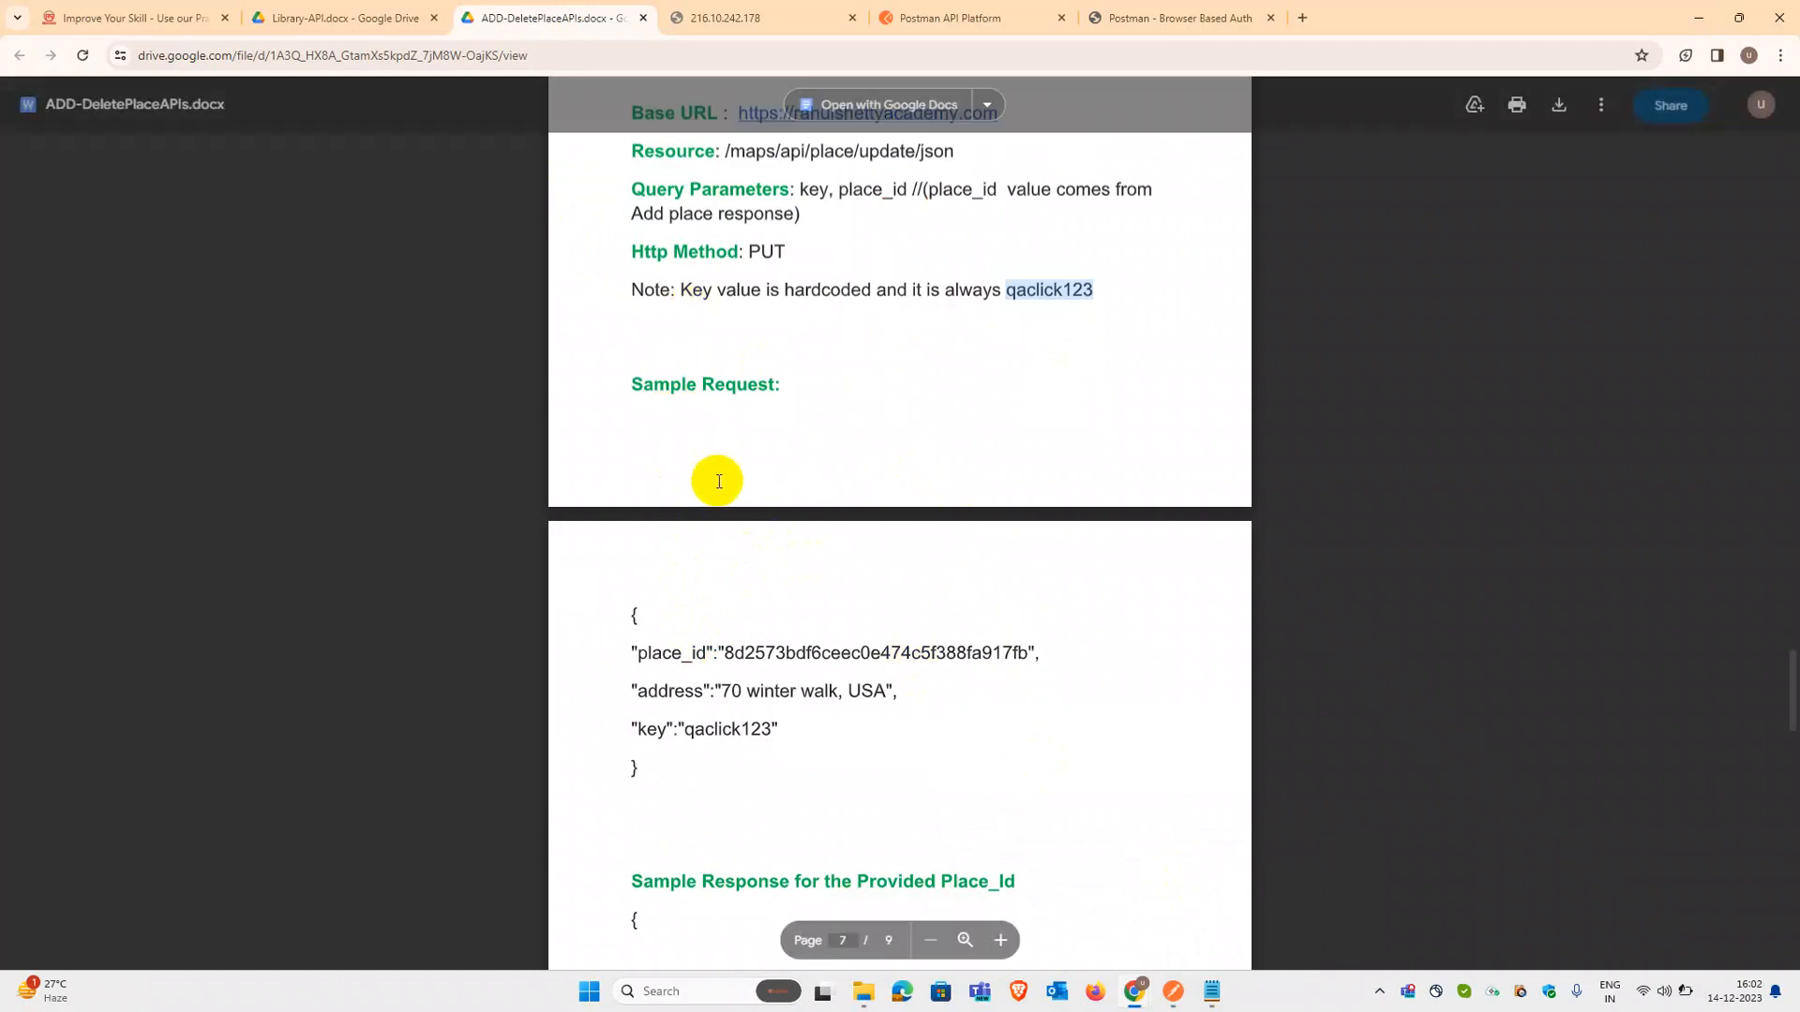
drag(643, 775, 622, 629)
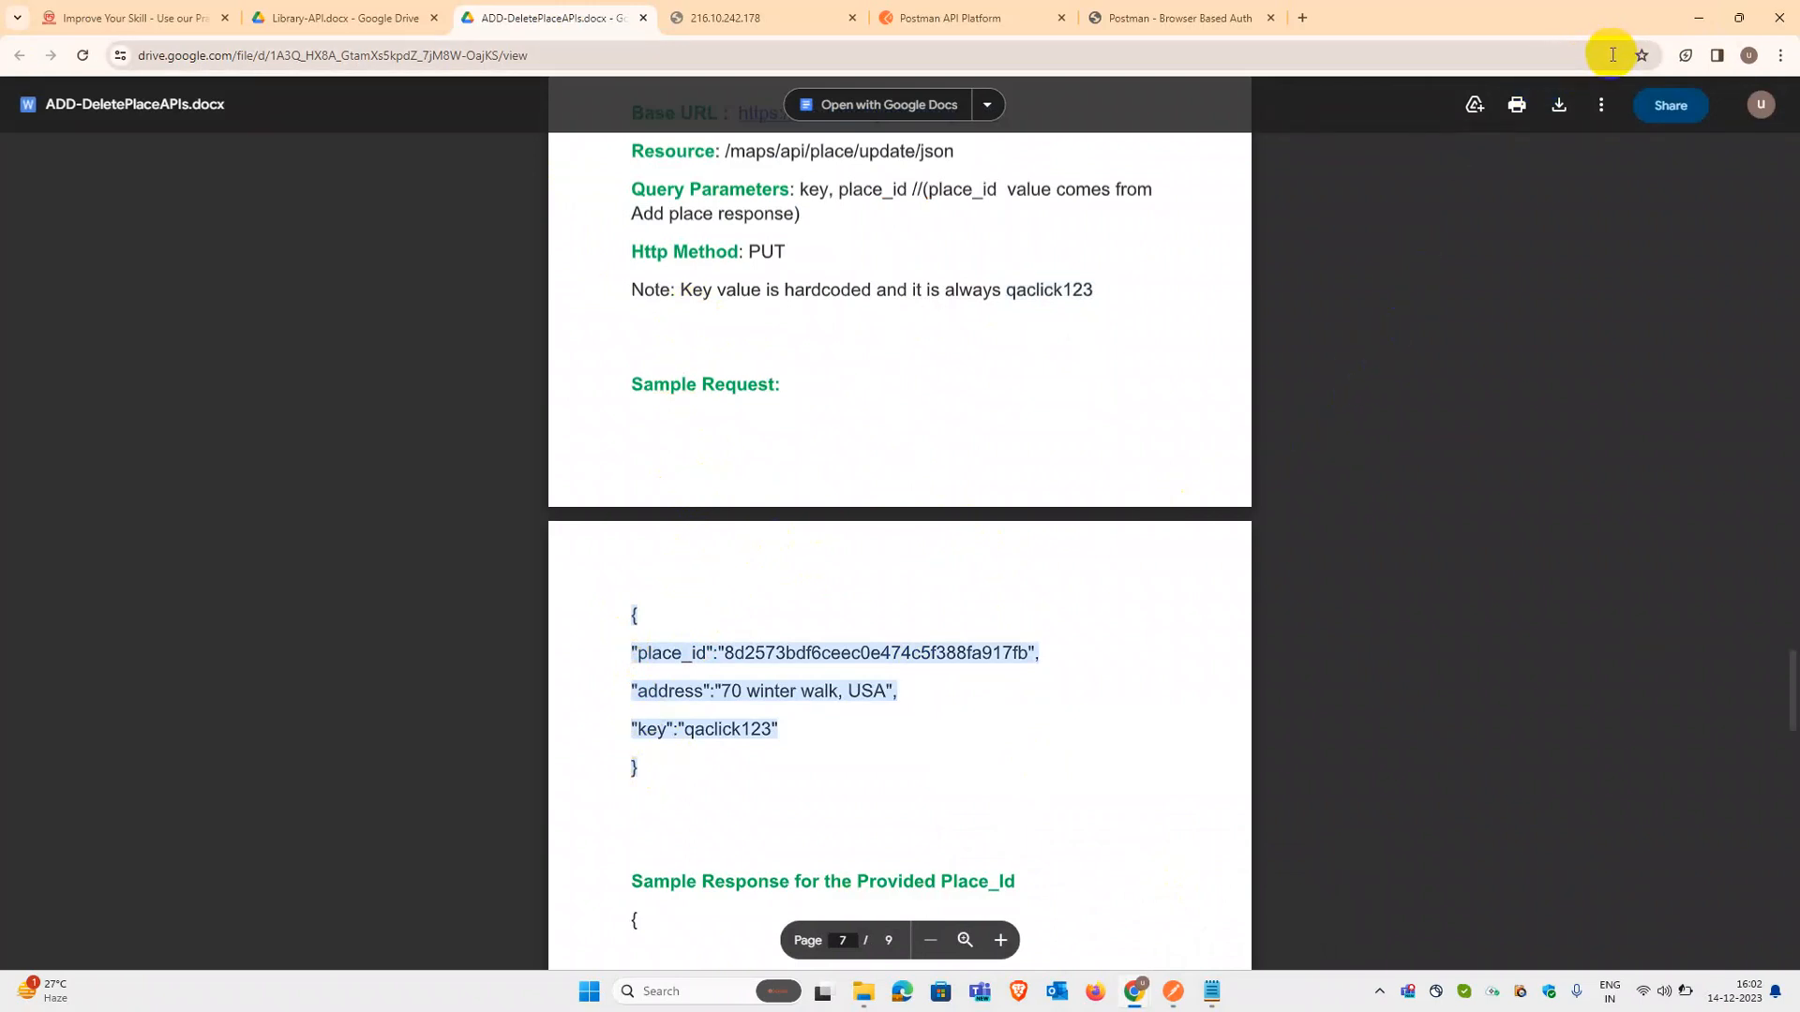
click(1698, 18)
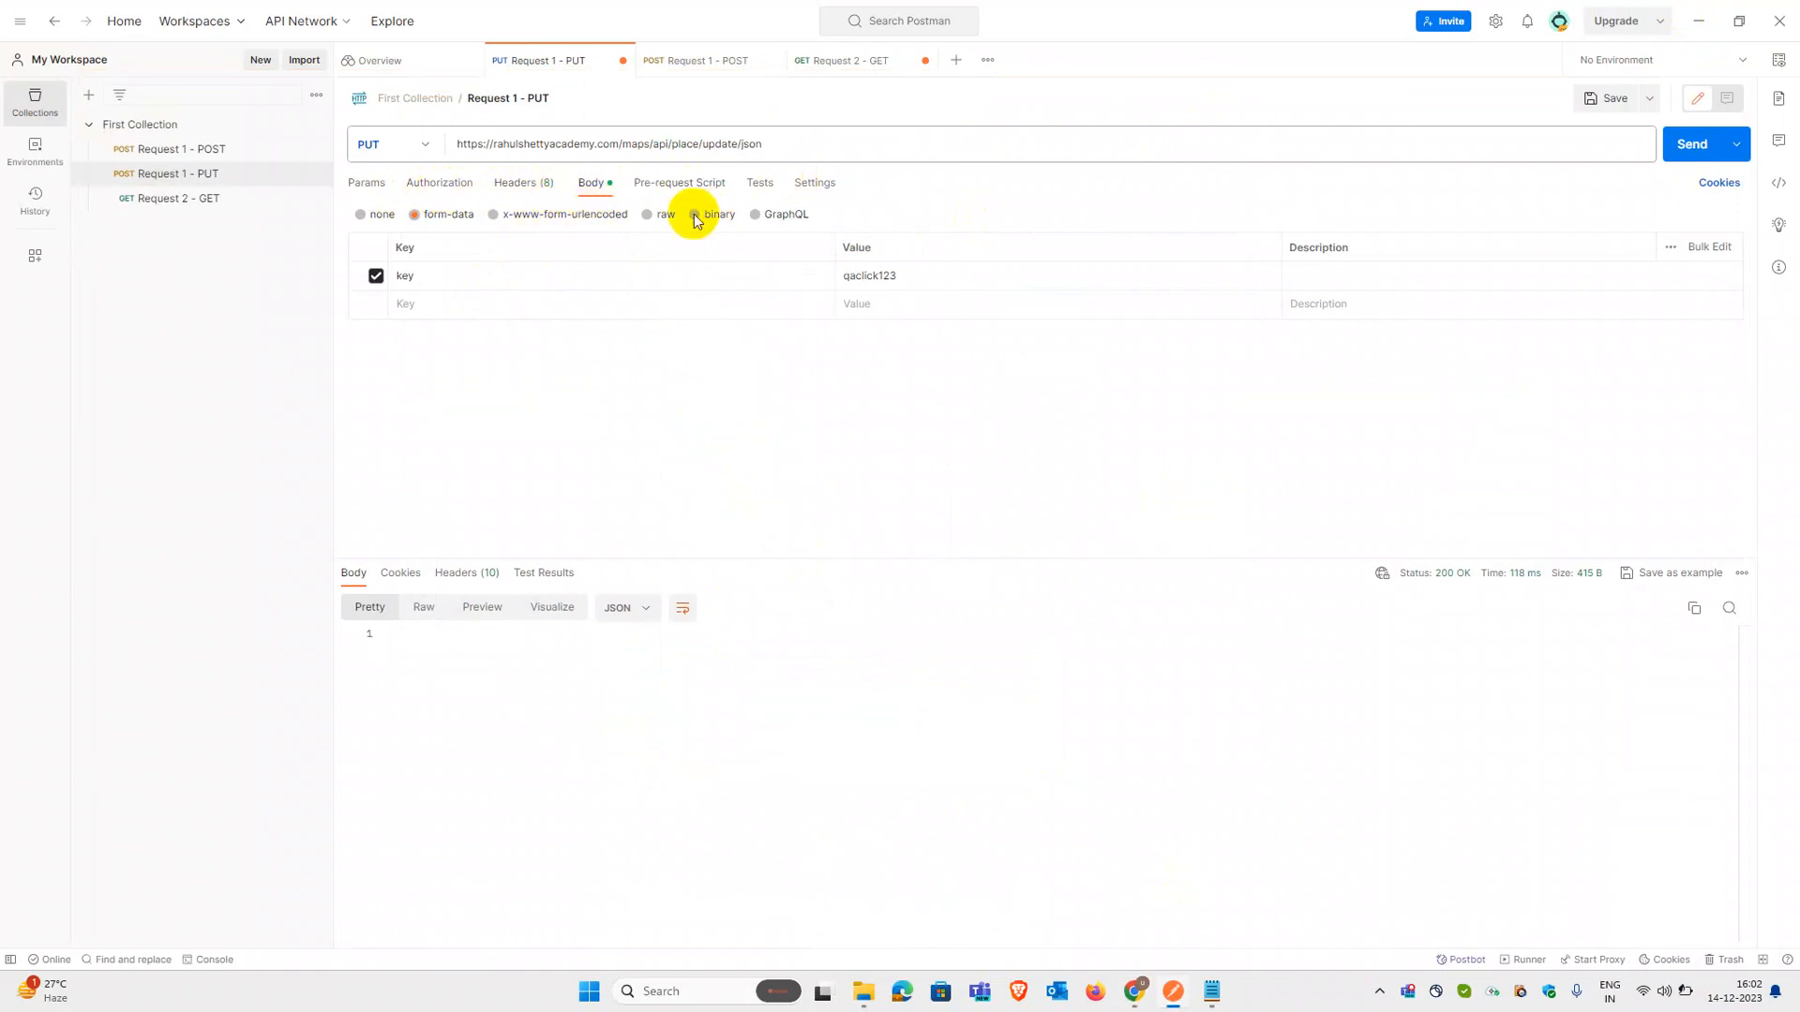
click(656, 215)
click(518, 338)
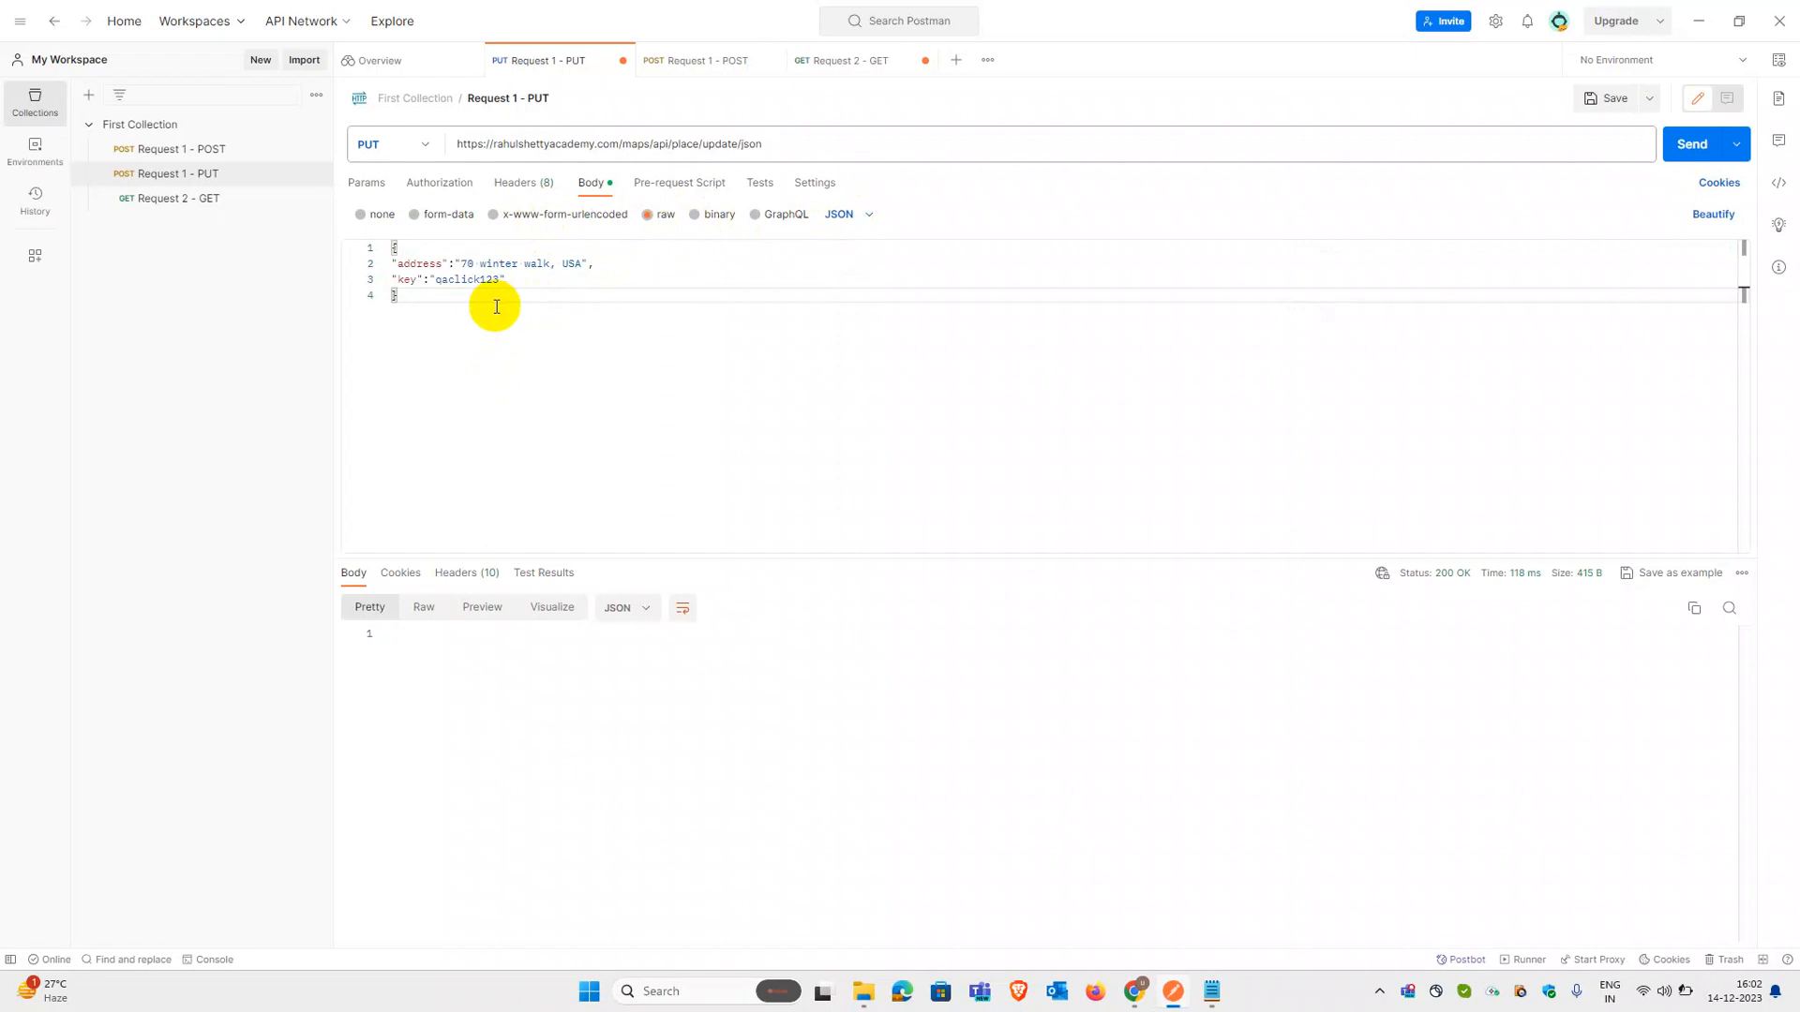
key(ctrl+a)
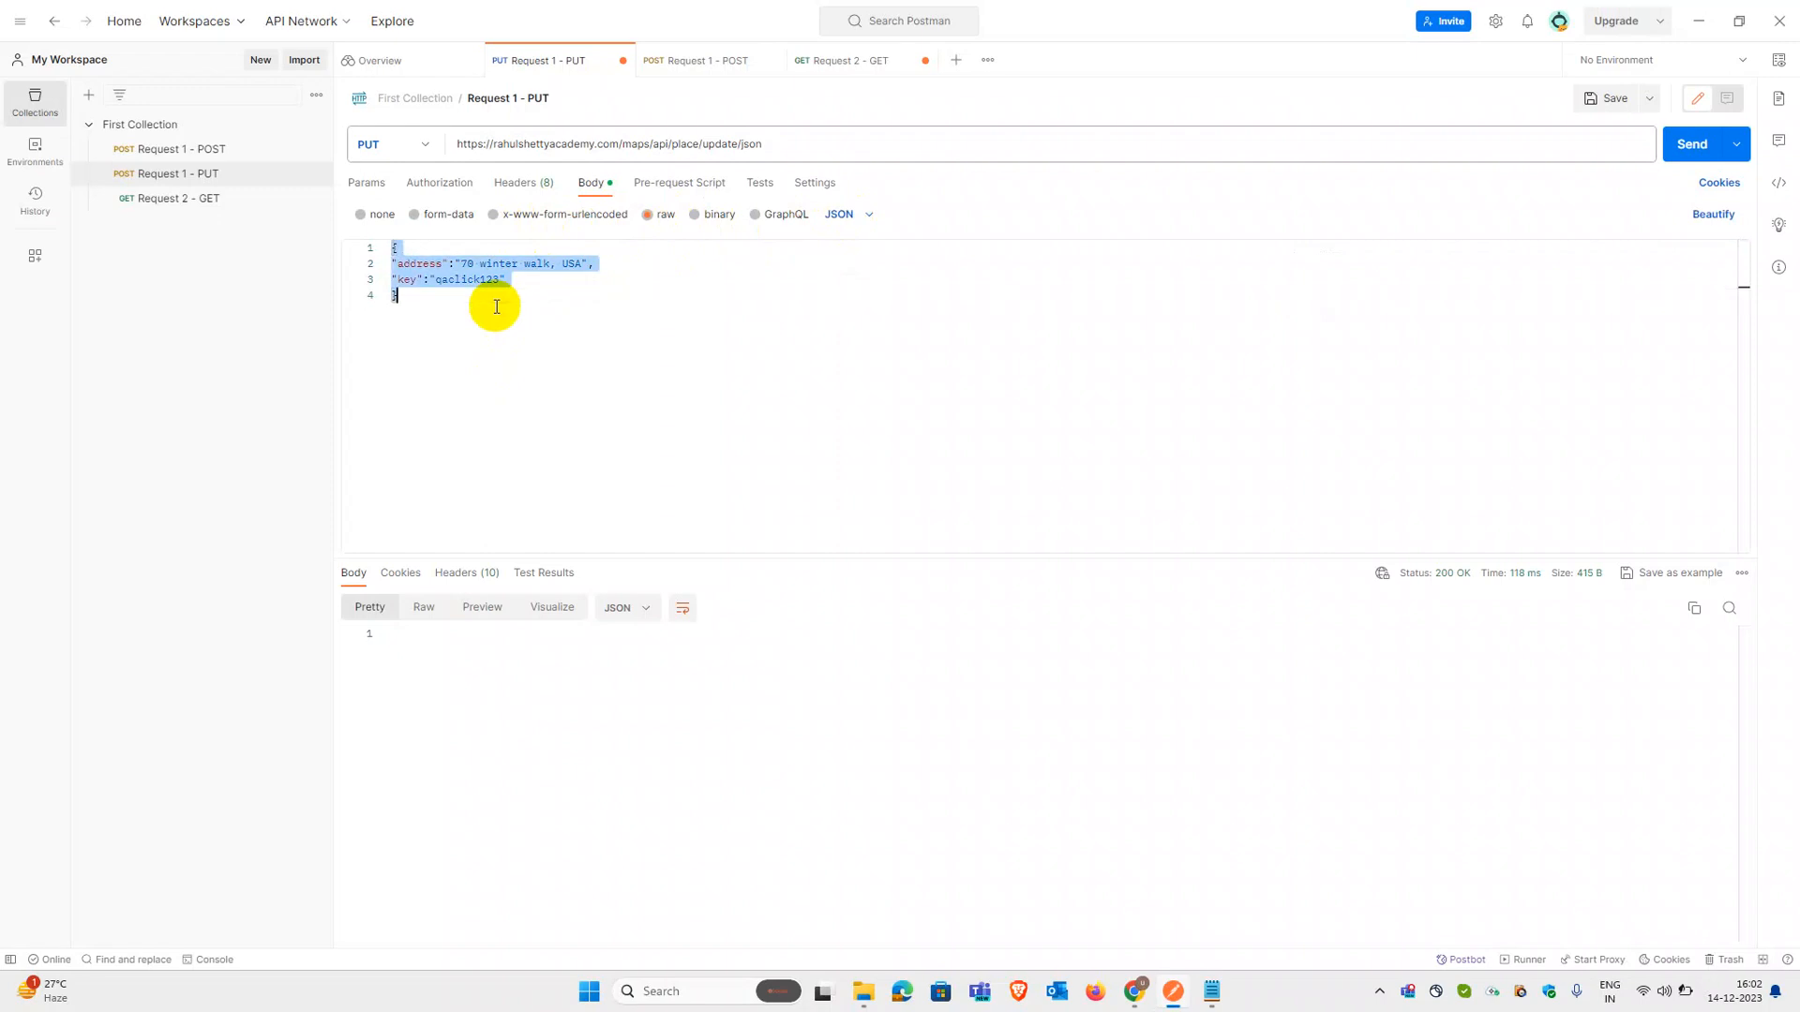
text({ &quot;place_id&quot;:&quot;8d2573bdf6ceec0e474c5f388fa917fb&quot;, &quot;address&quot;:&quot;70 winter walk, USA&quot;, &quot;key&quot;:&quot;qaclick123&quot; })
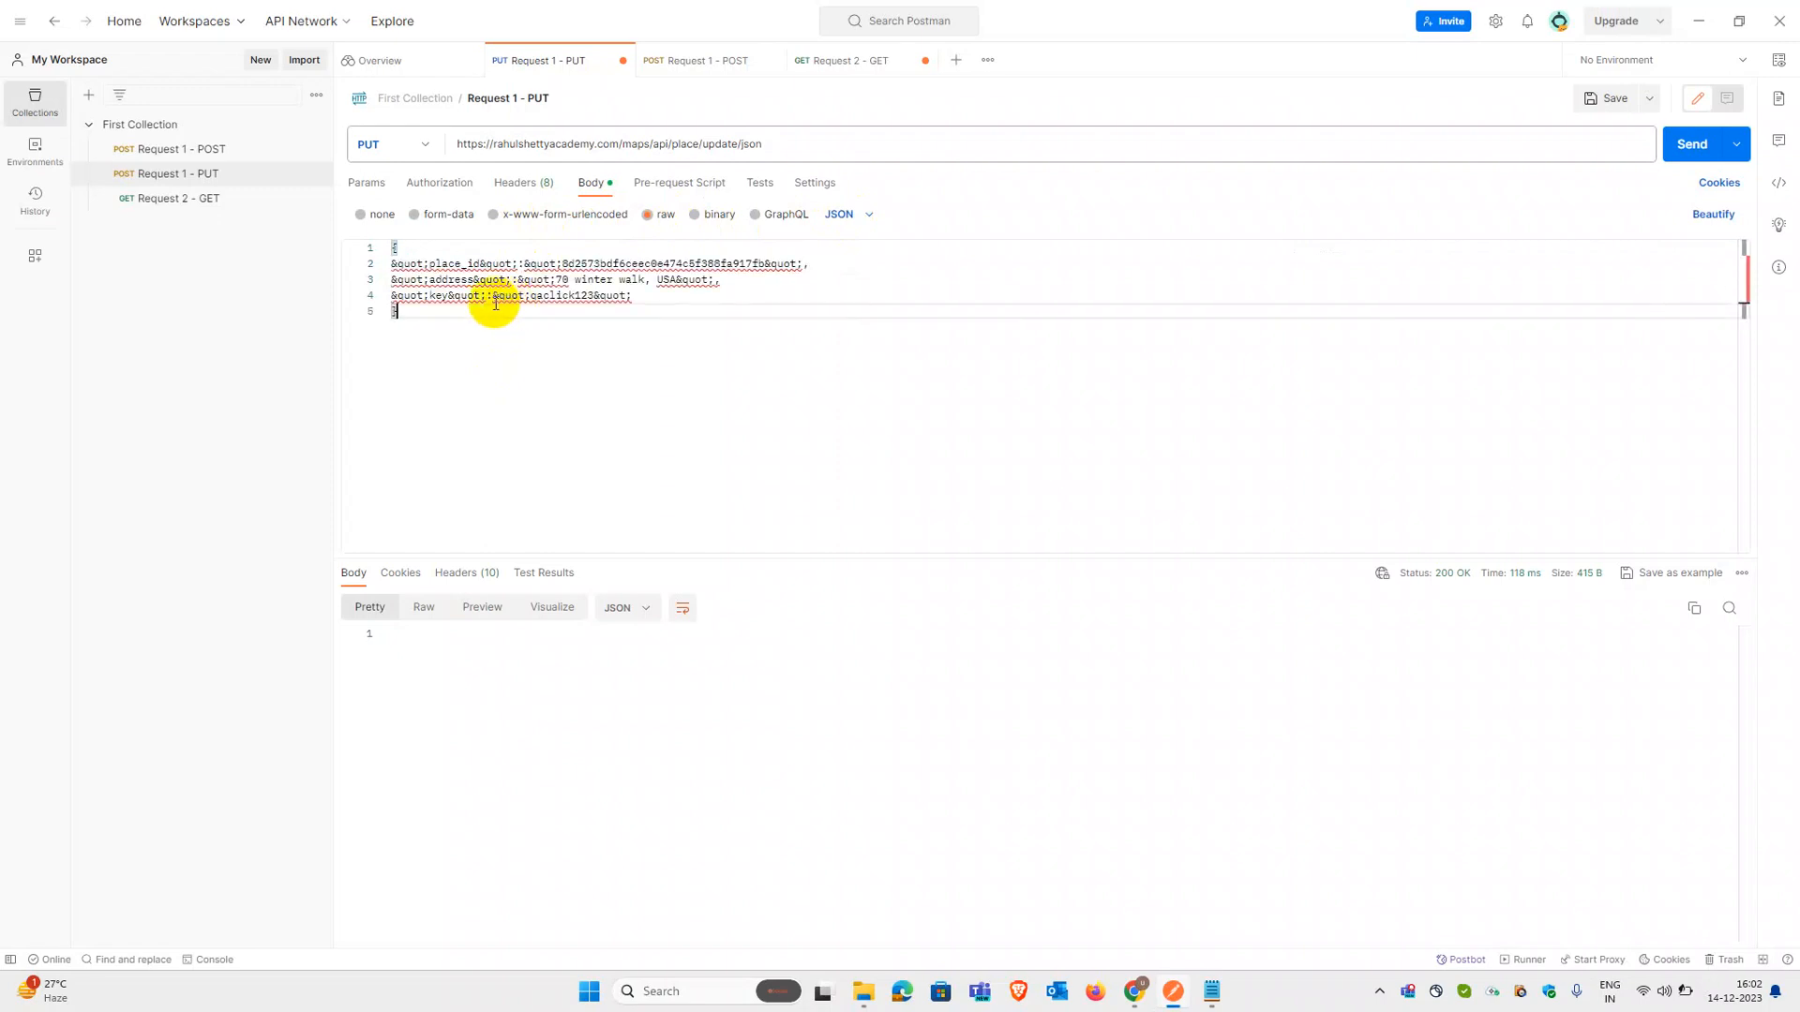
Step: Replace every &quot; in the raw JSON body with a plain double quotation mark
double_click(407, 265)
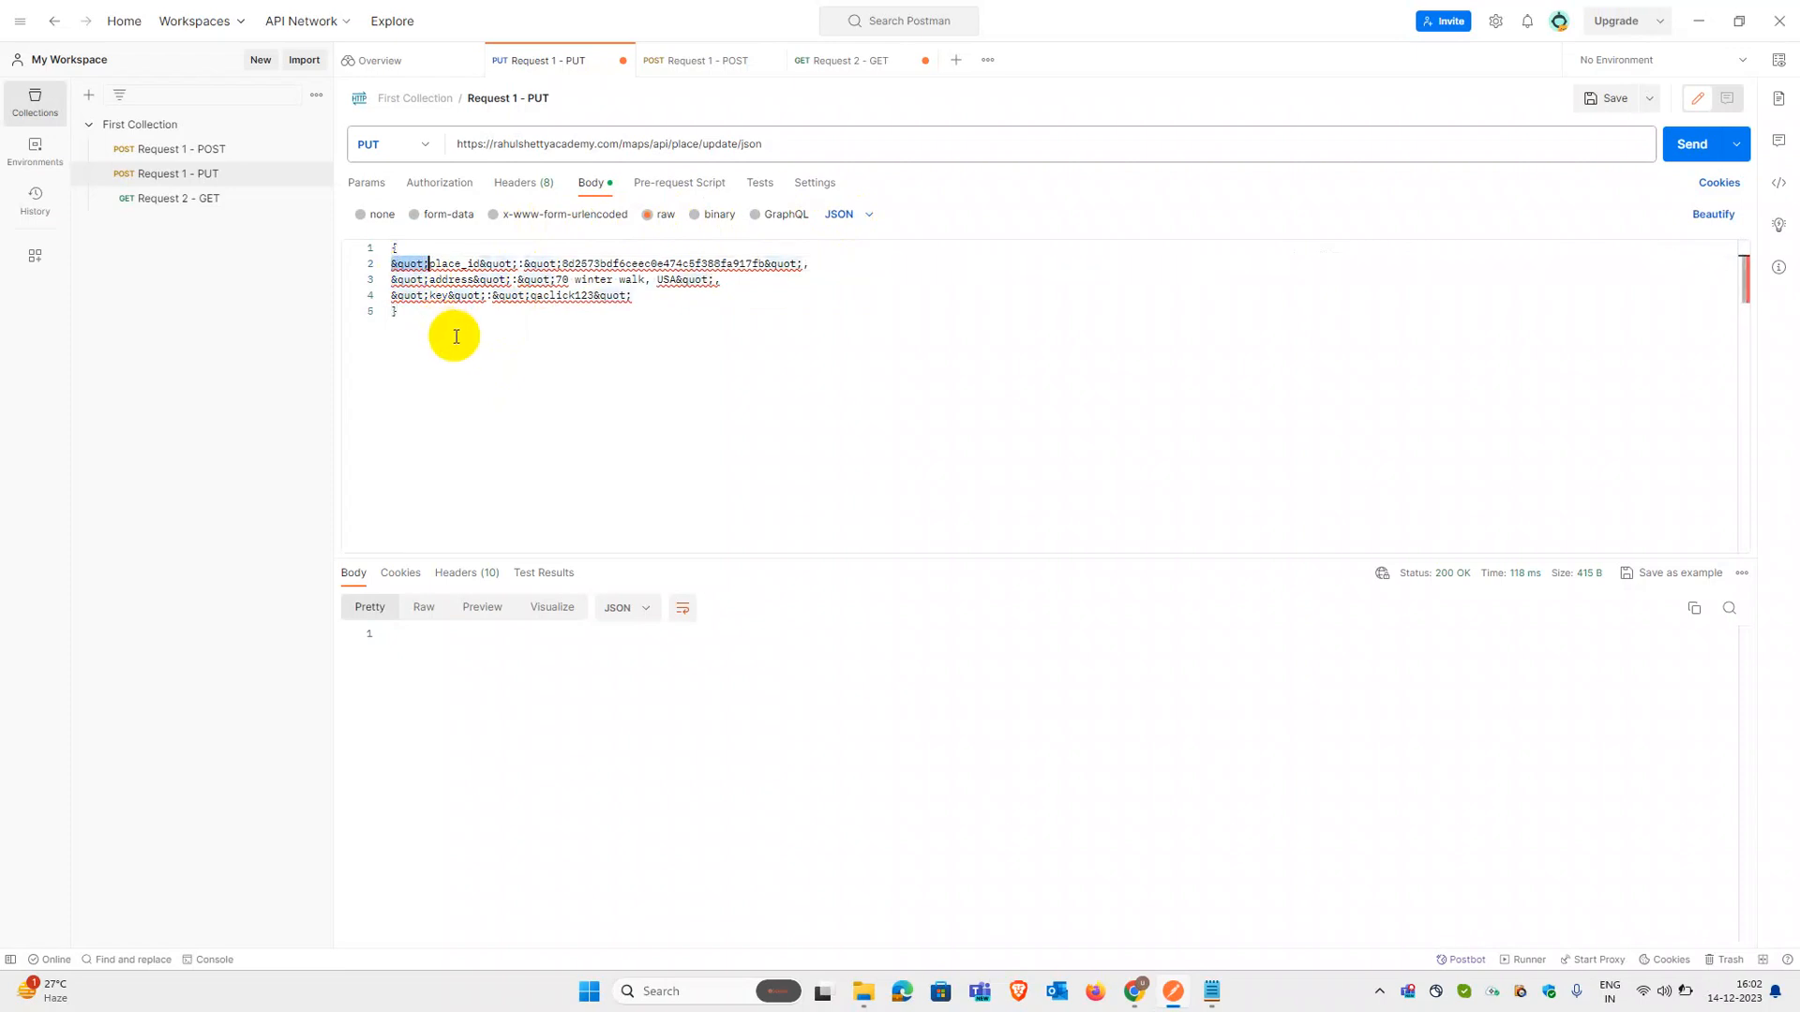
key(ctrl+h)
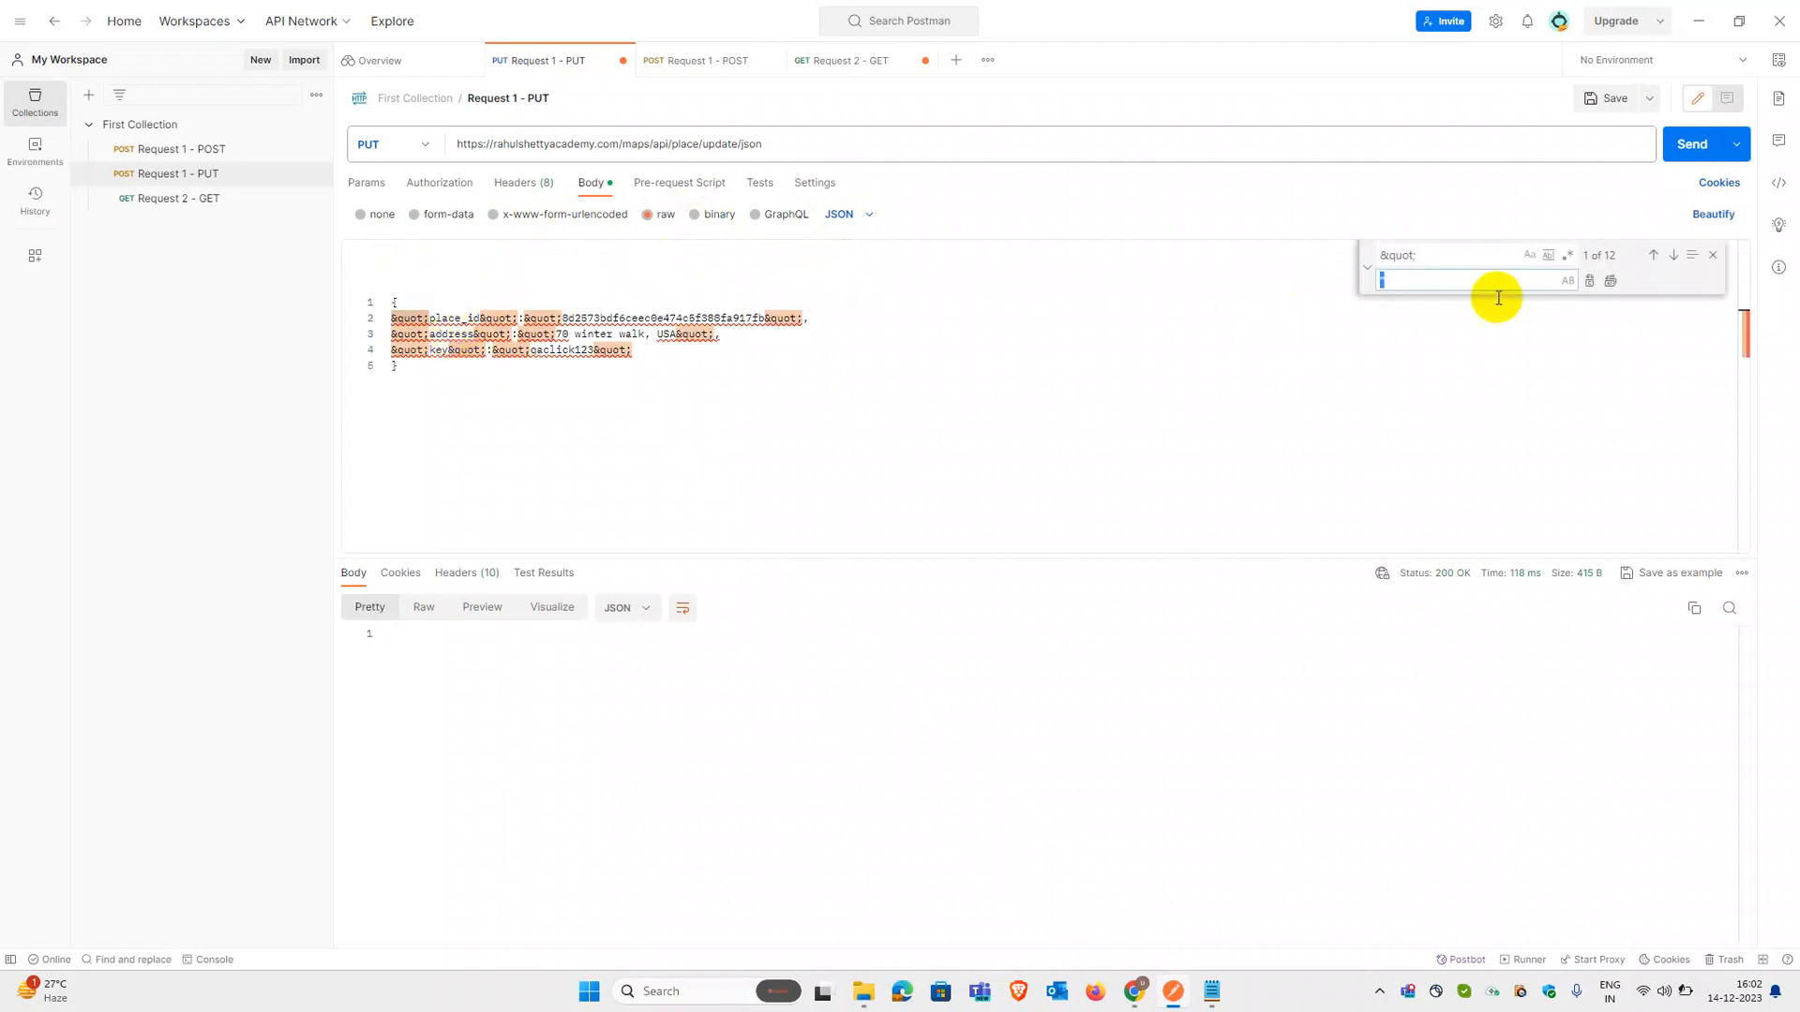
text(")
click(1610, 281)
click(1131, 350)
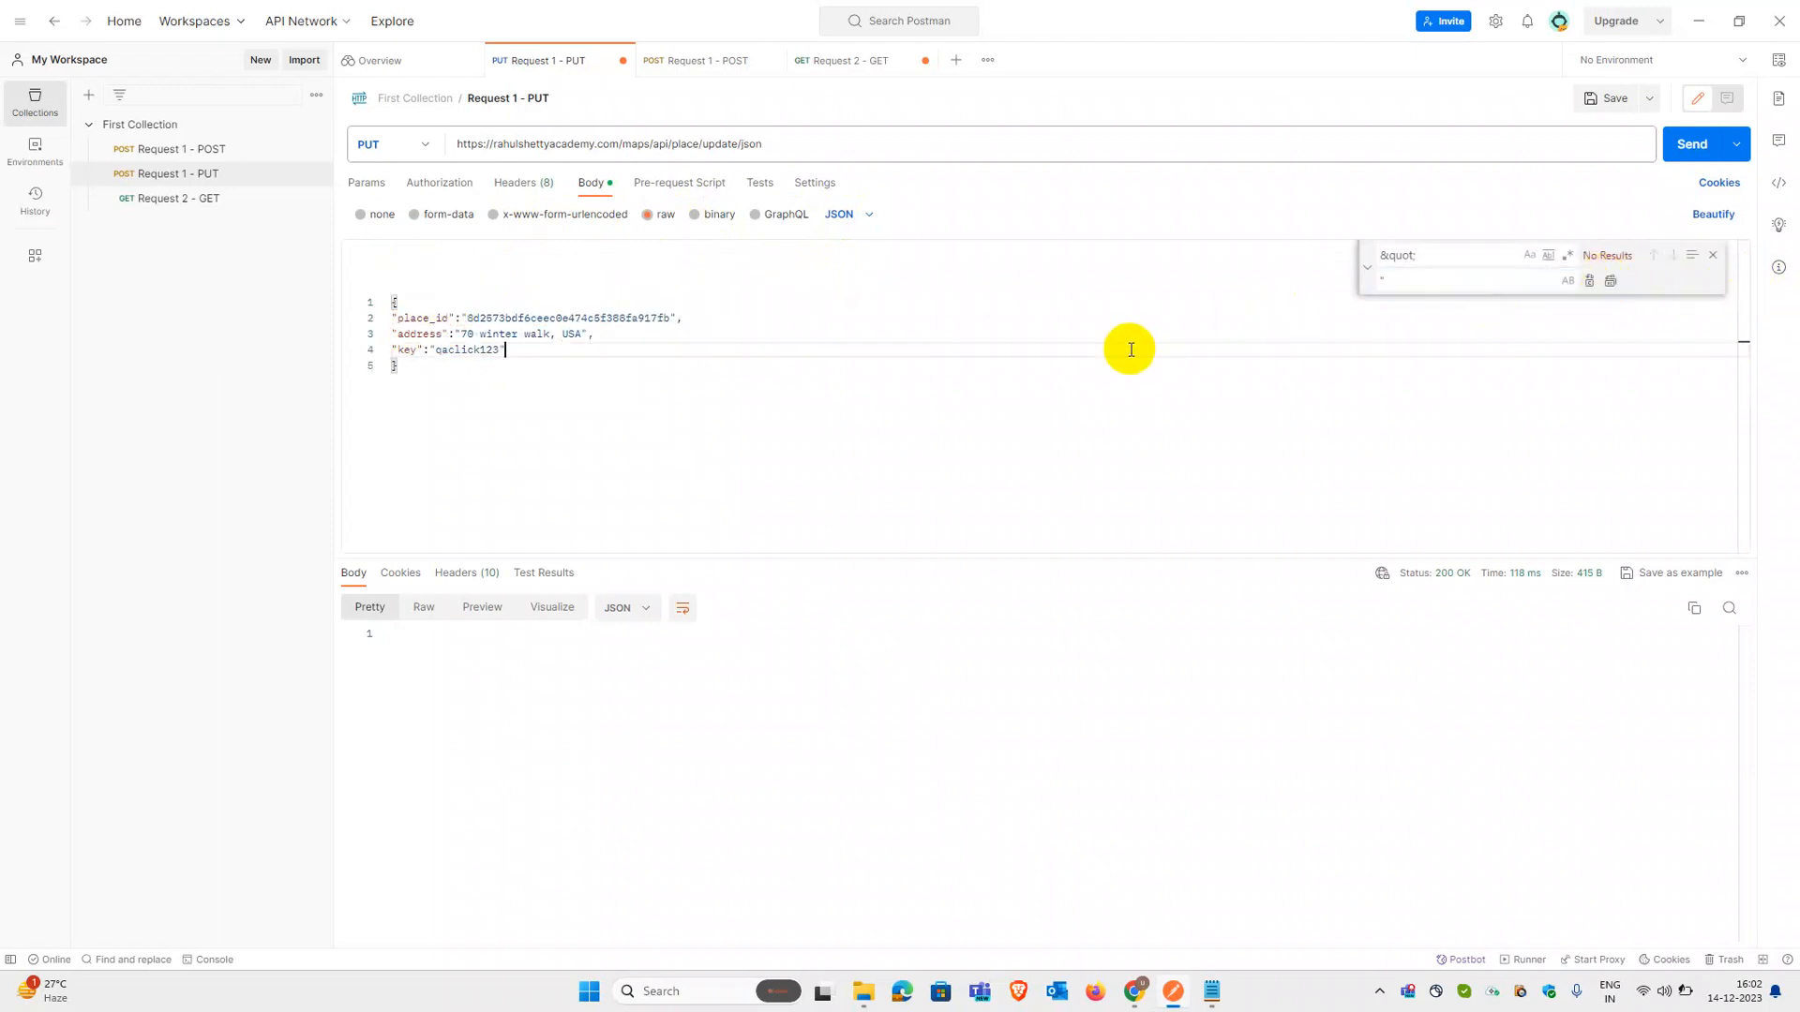
double_click(461, 330)
click(428, 217)
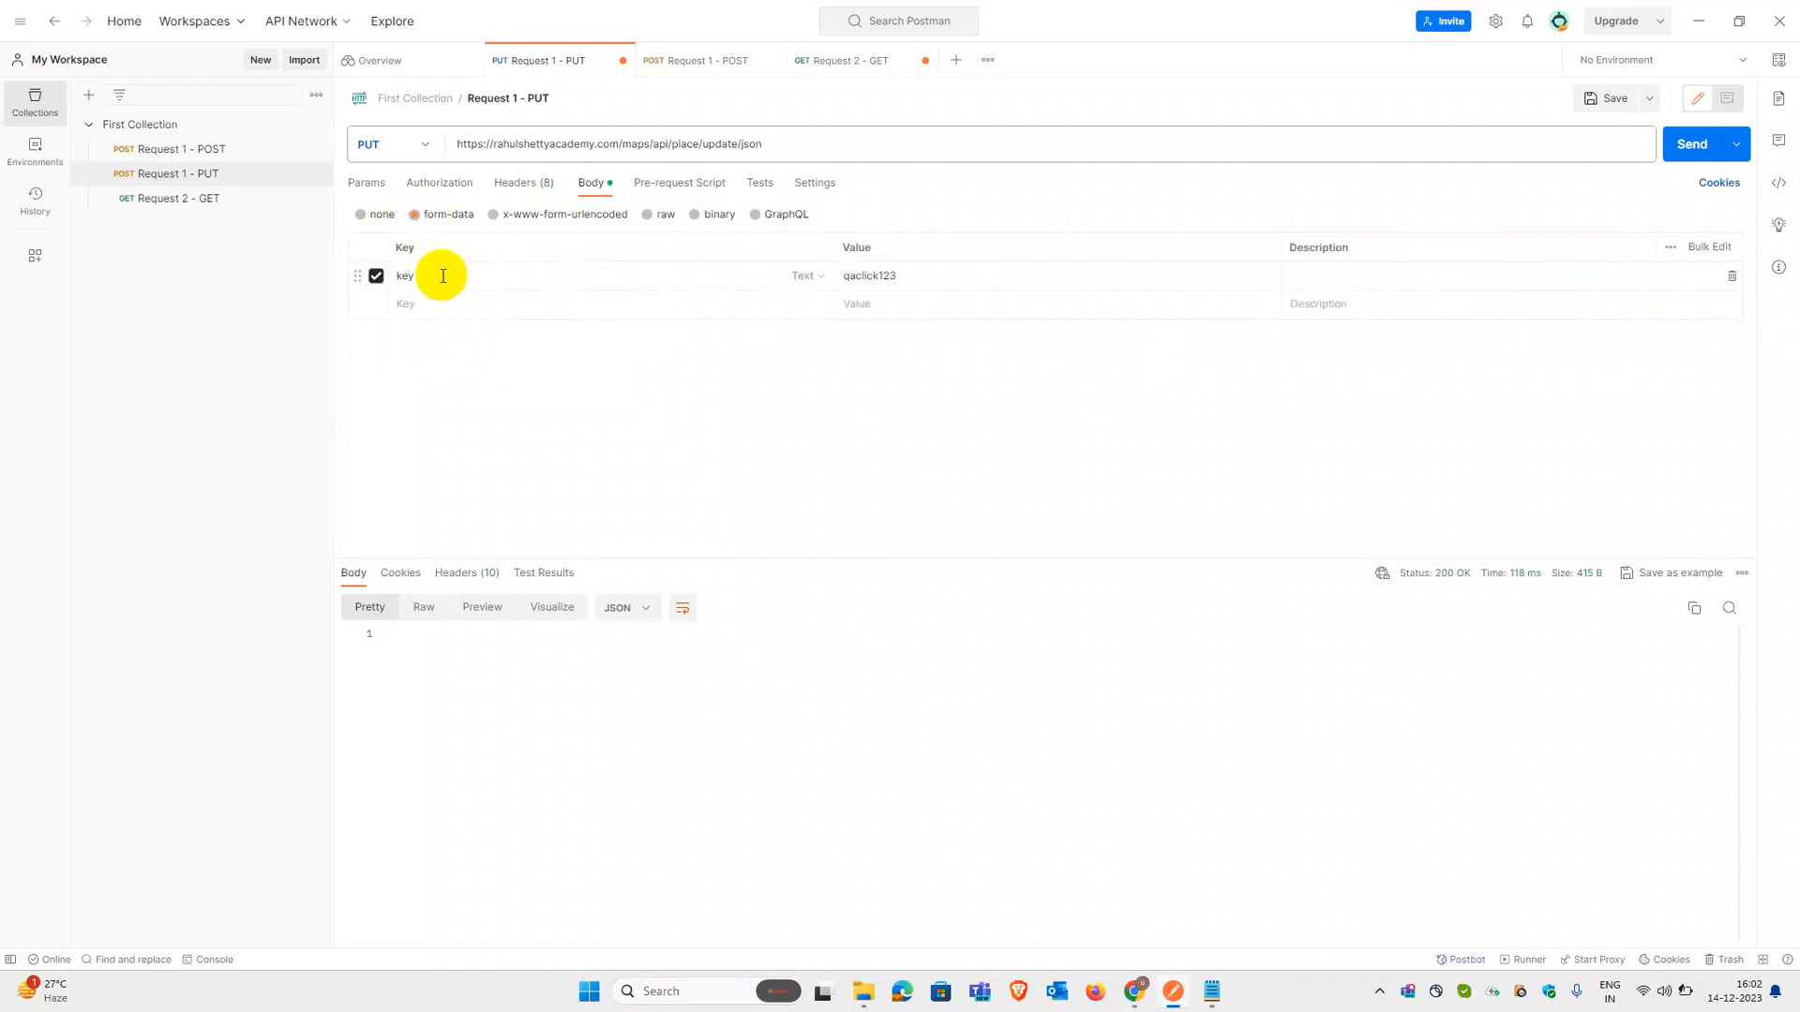
click(660, 222)
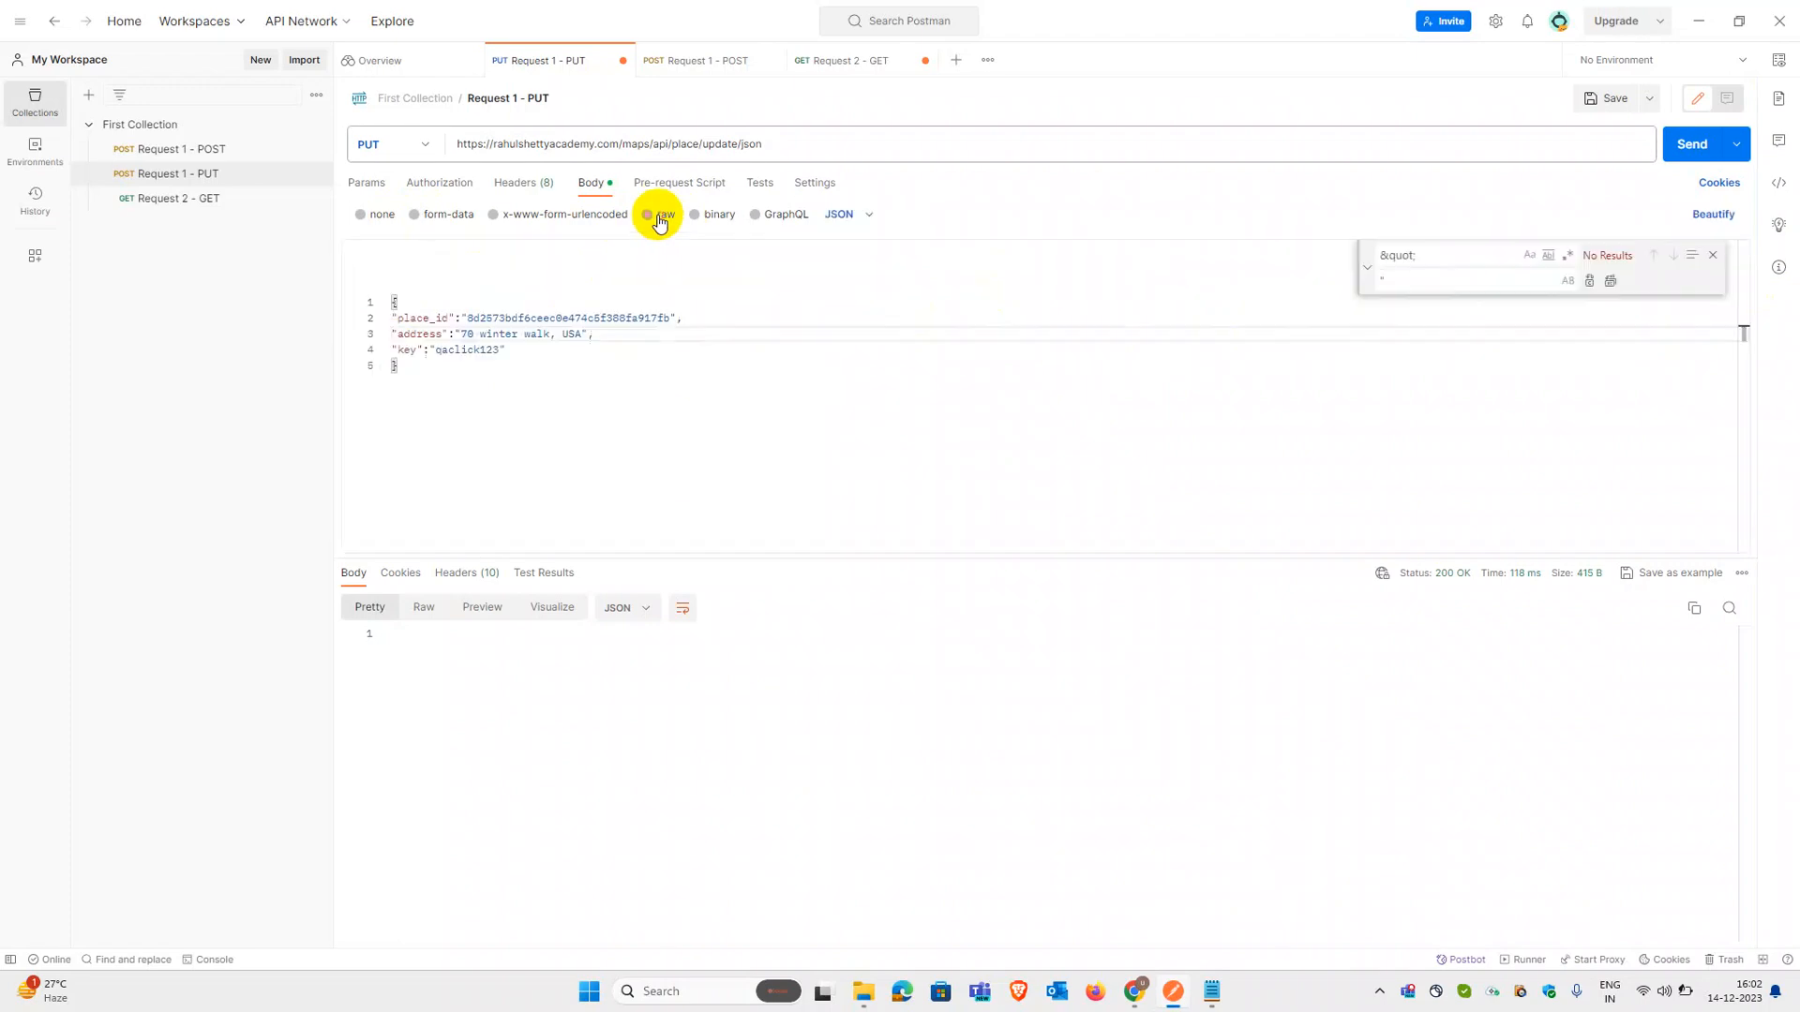
click(431, 222)
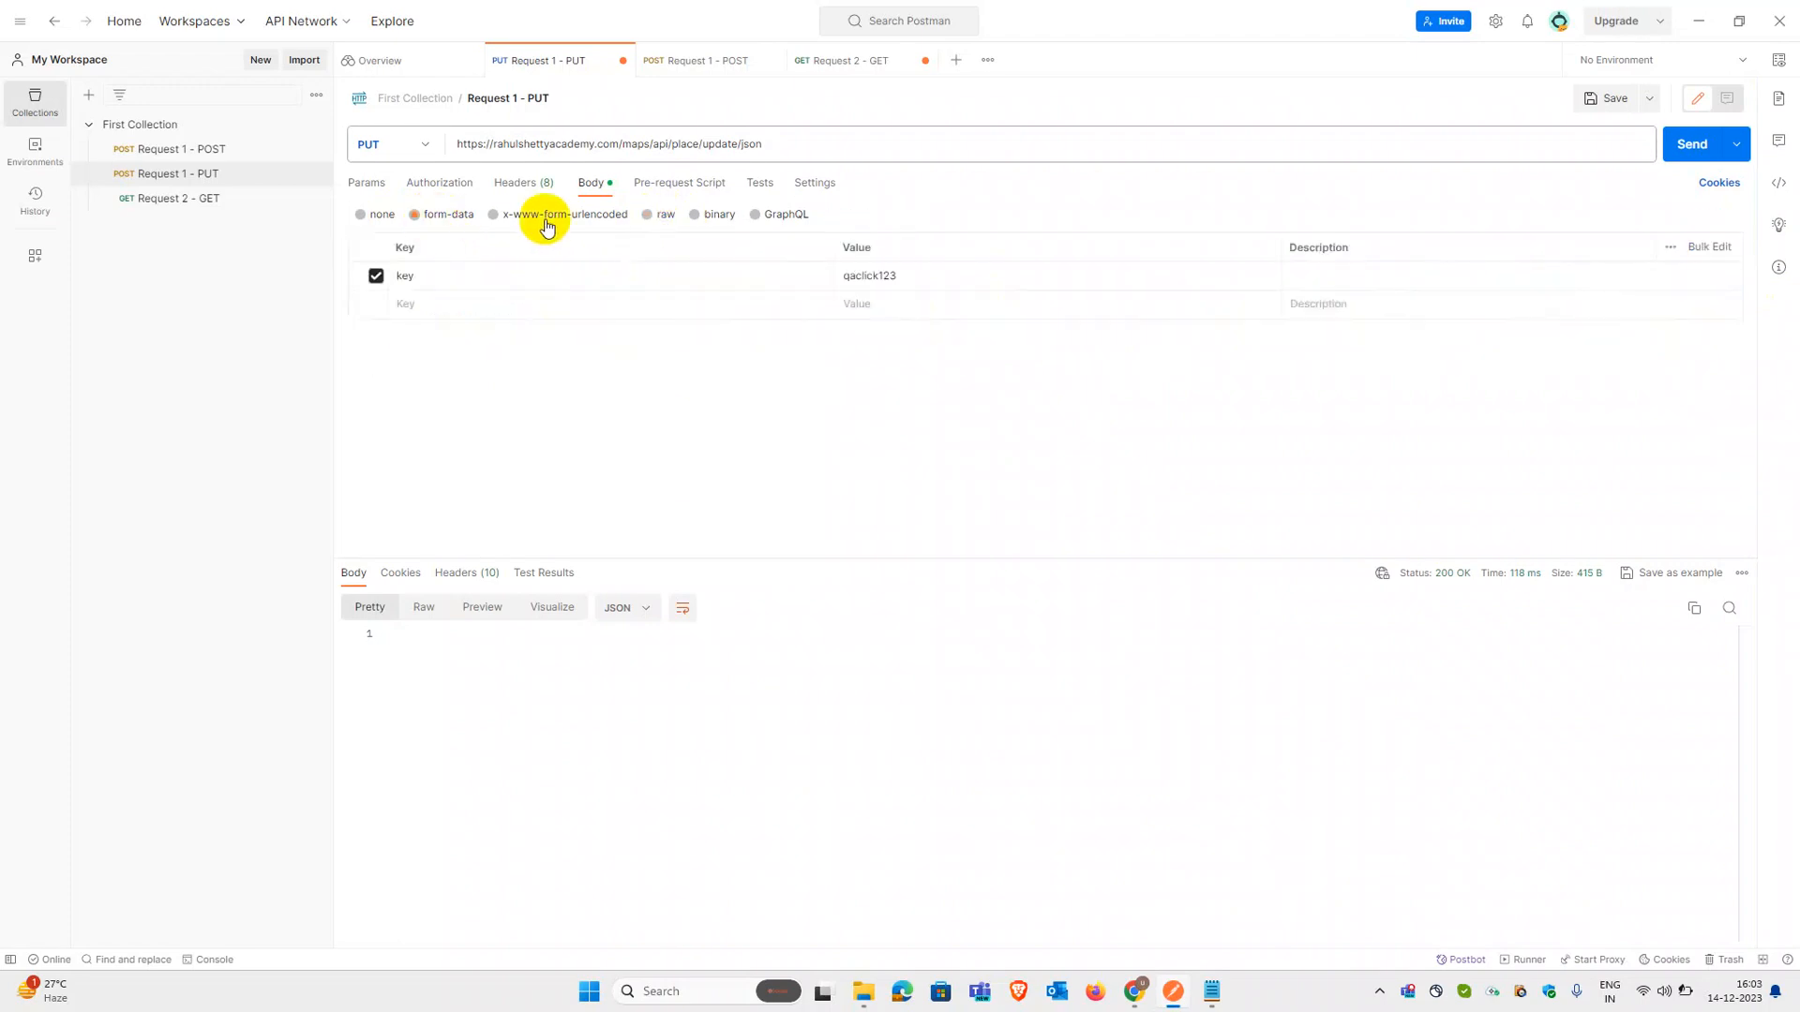
click(660, 218)
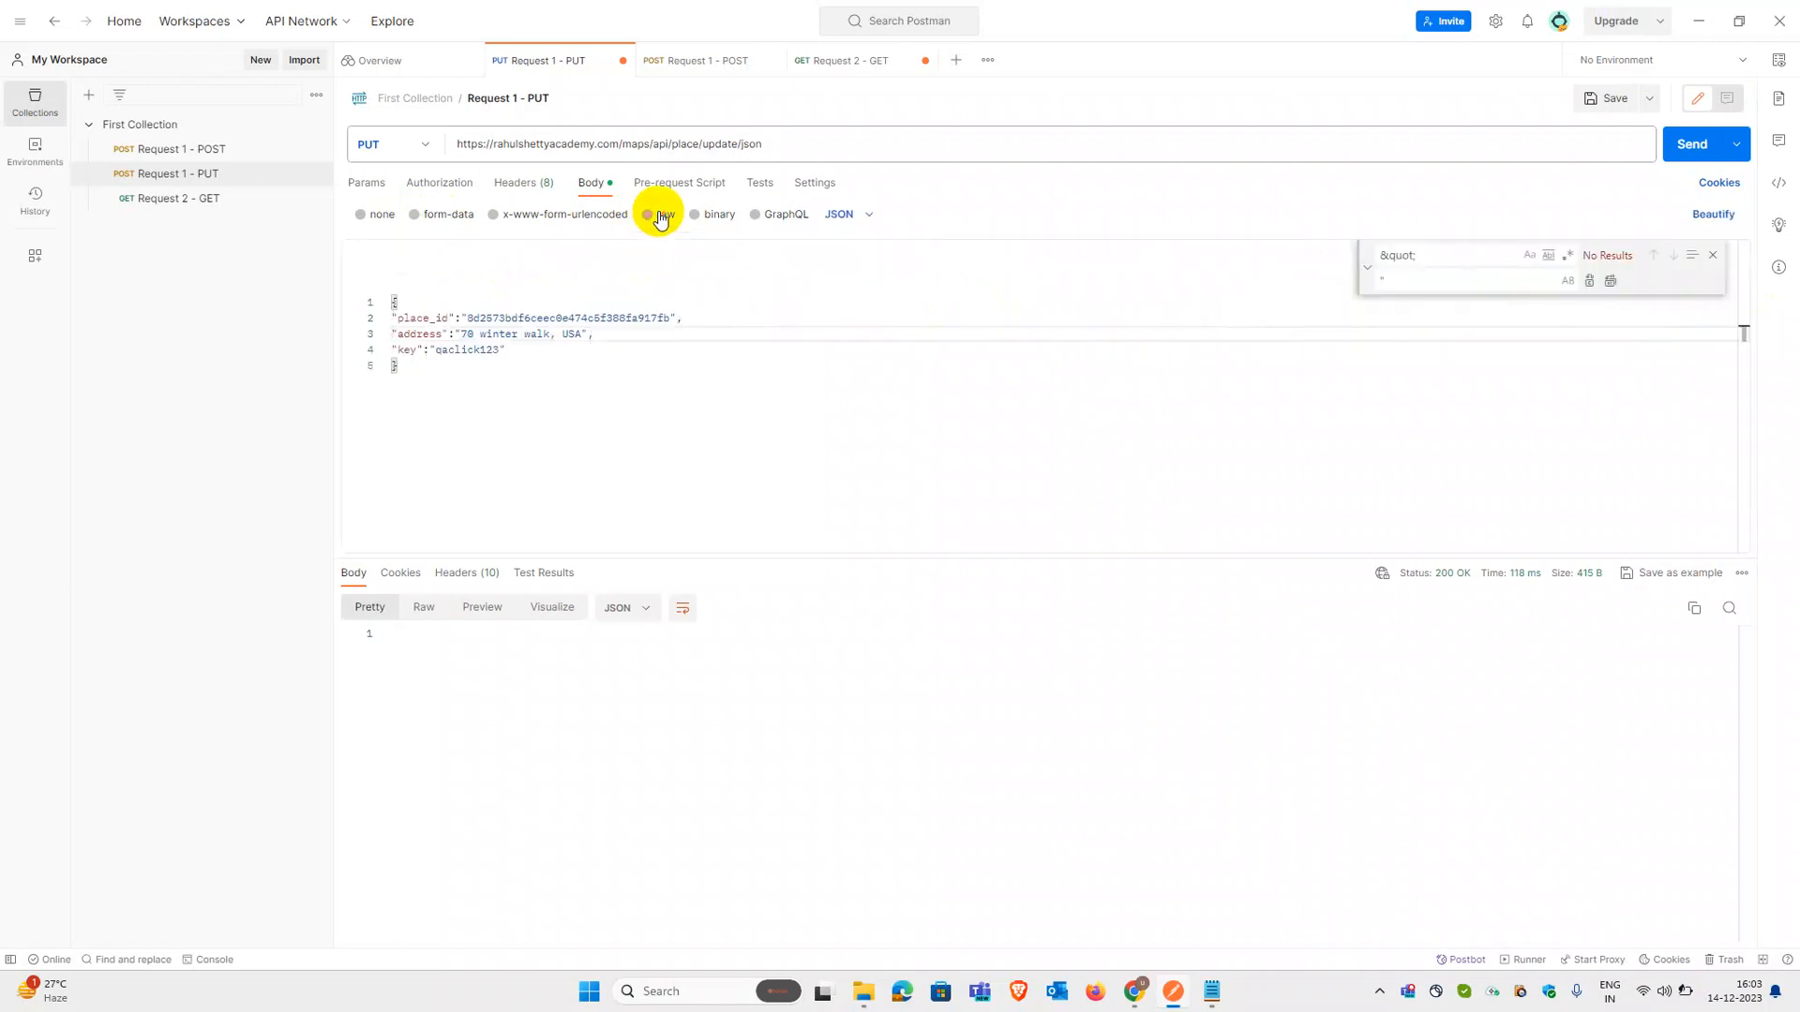
Step: Add a field named place_id to the PUT request's form-data body, taking the name from the raw JSON body
double_click(427, 318)
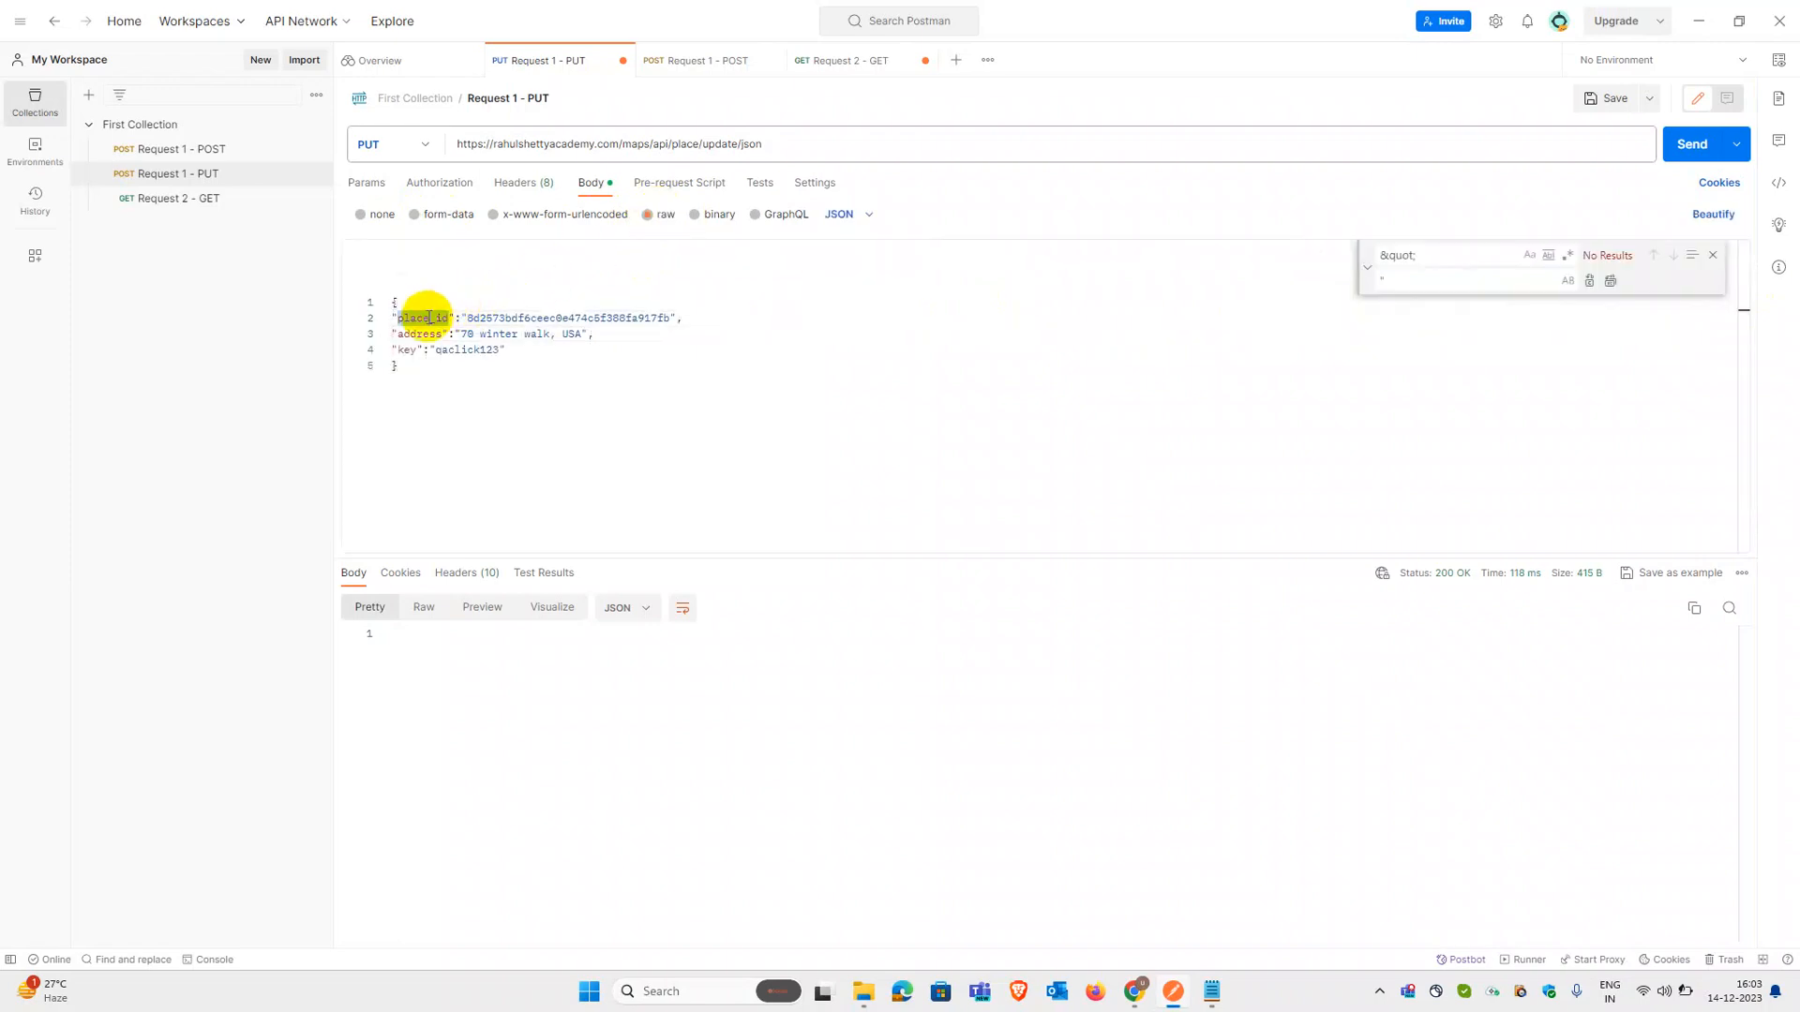
click(429, 221)
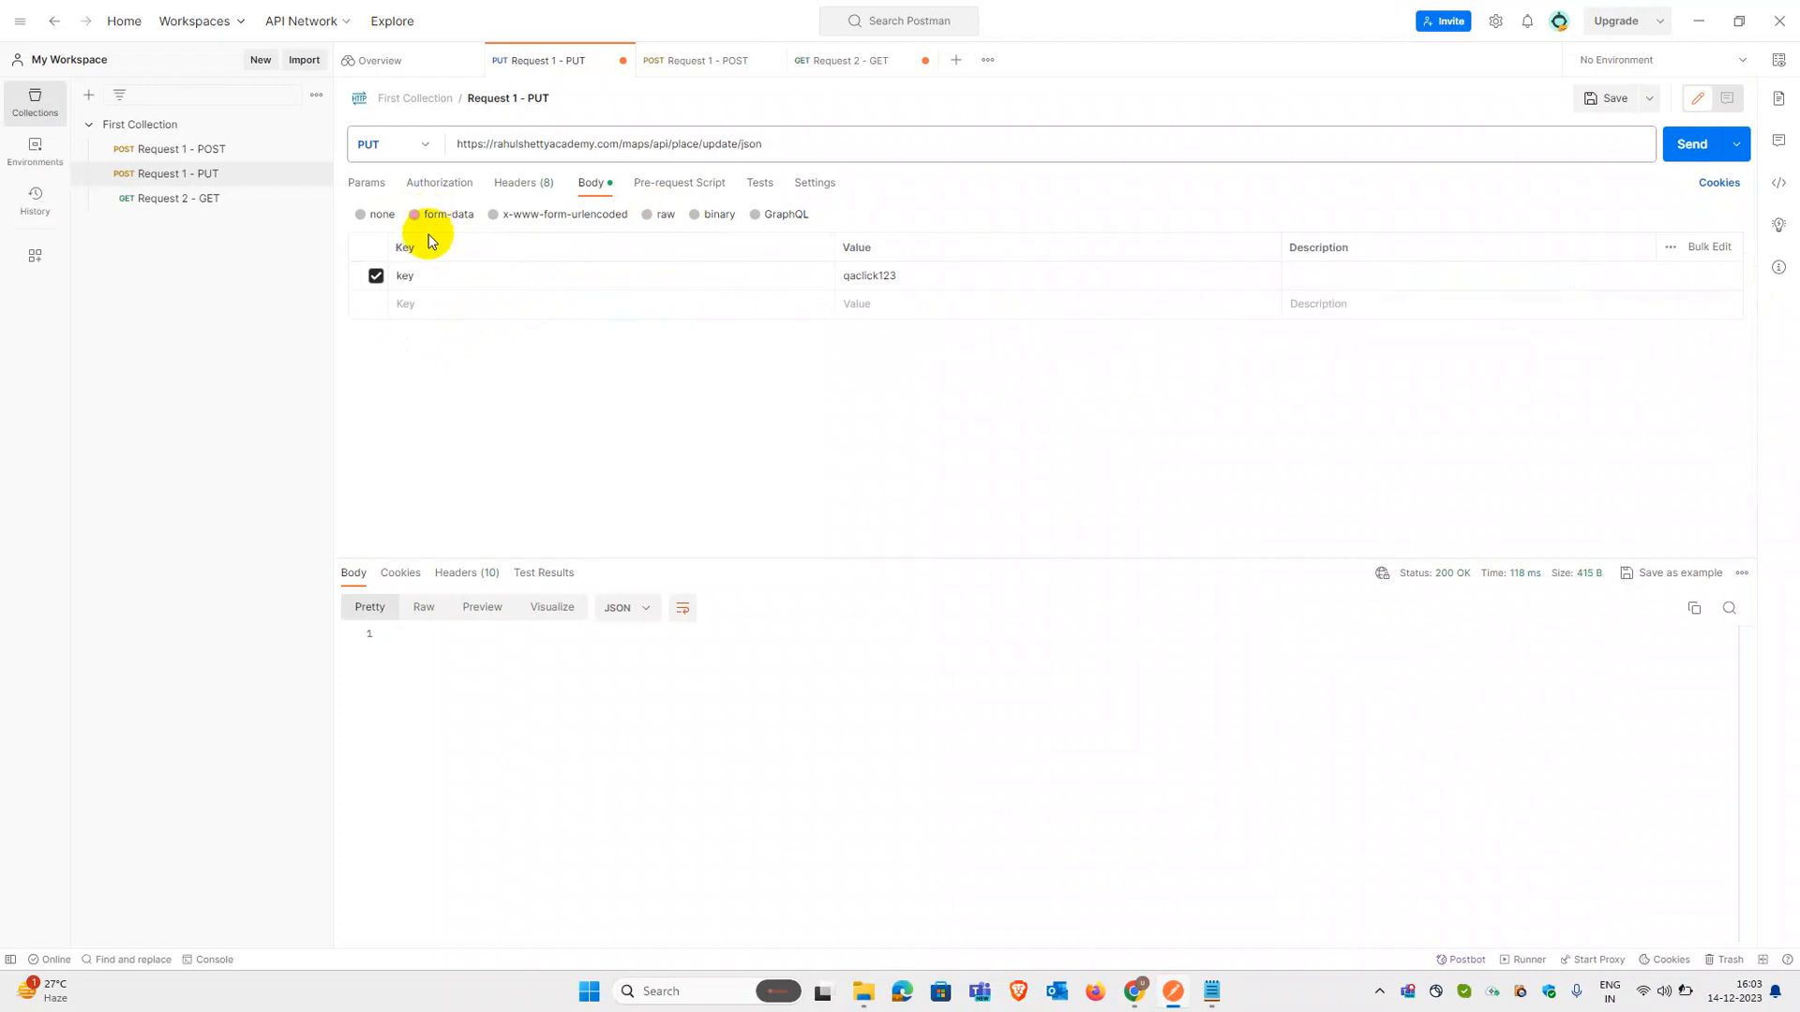
text(place_id)
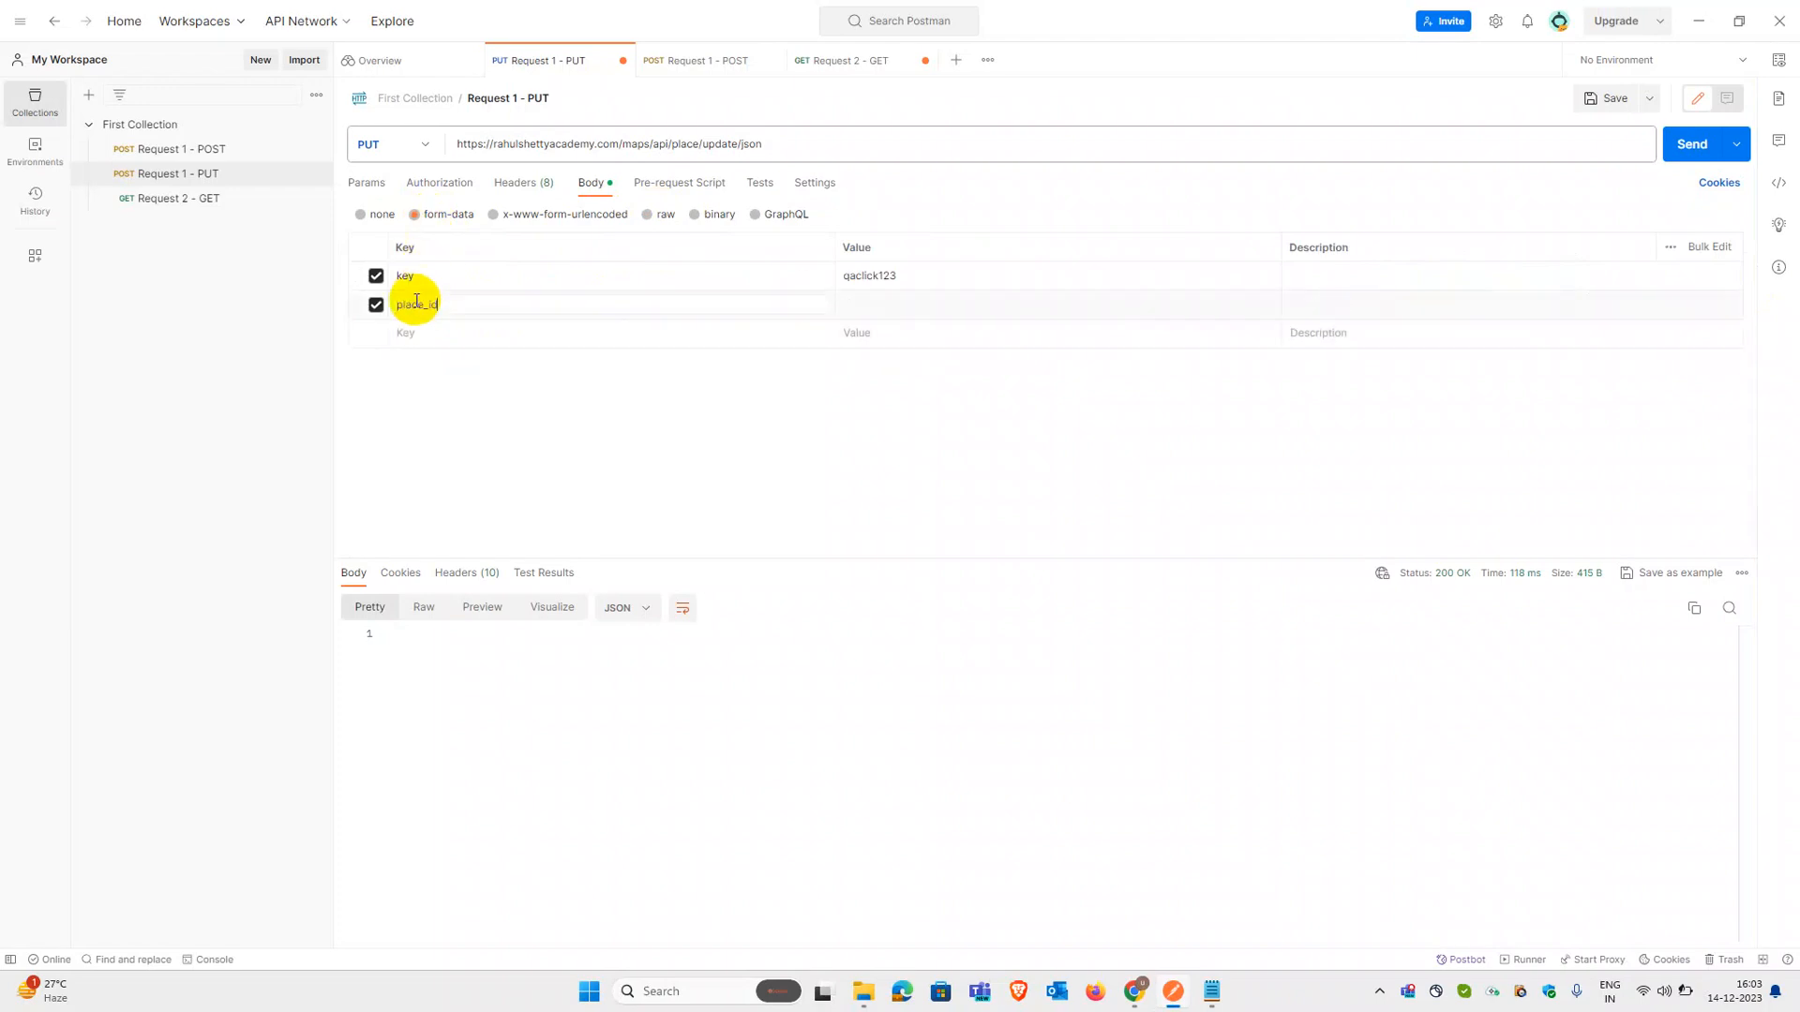
click(867, 304)
mouse_move(1146, 999)
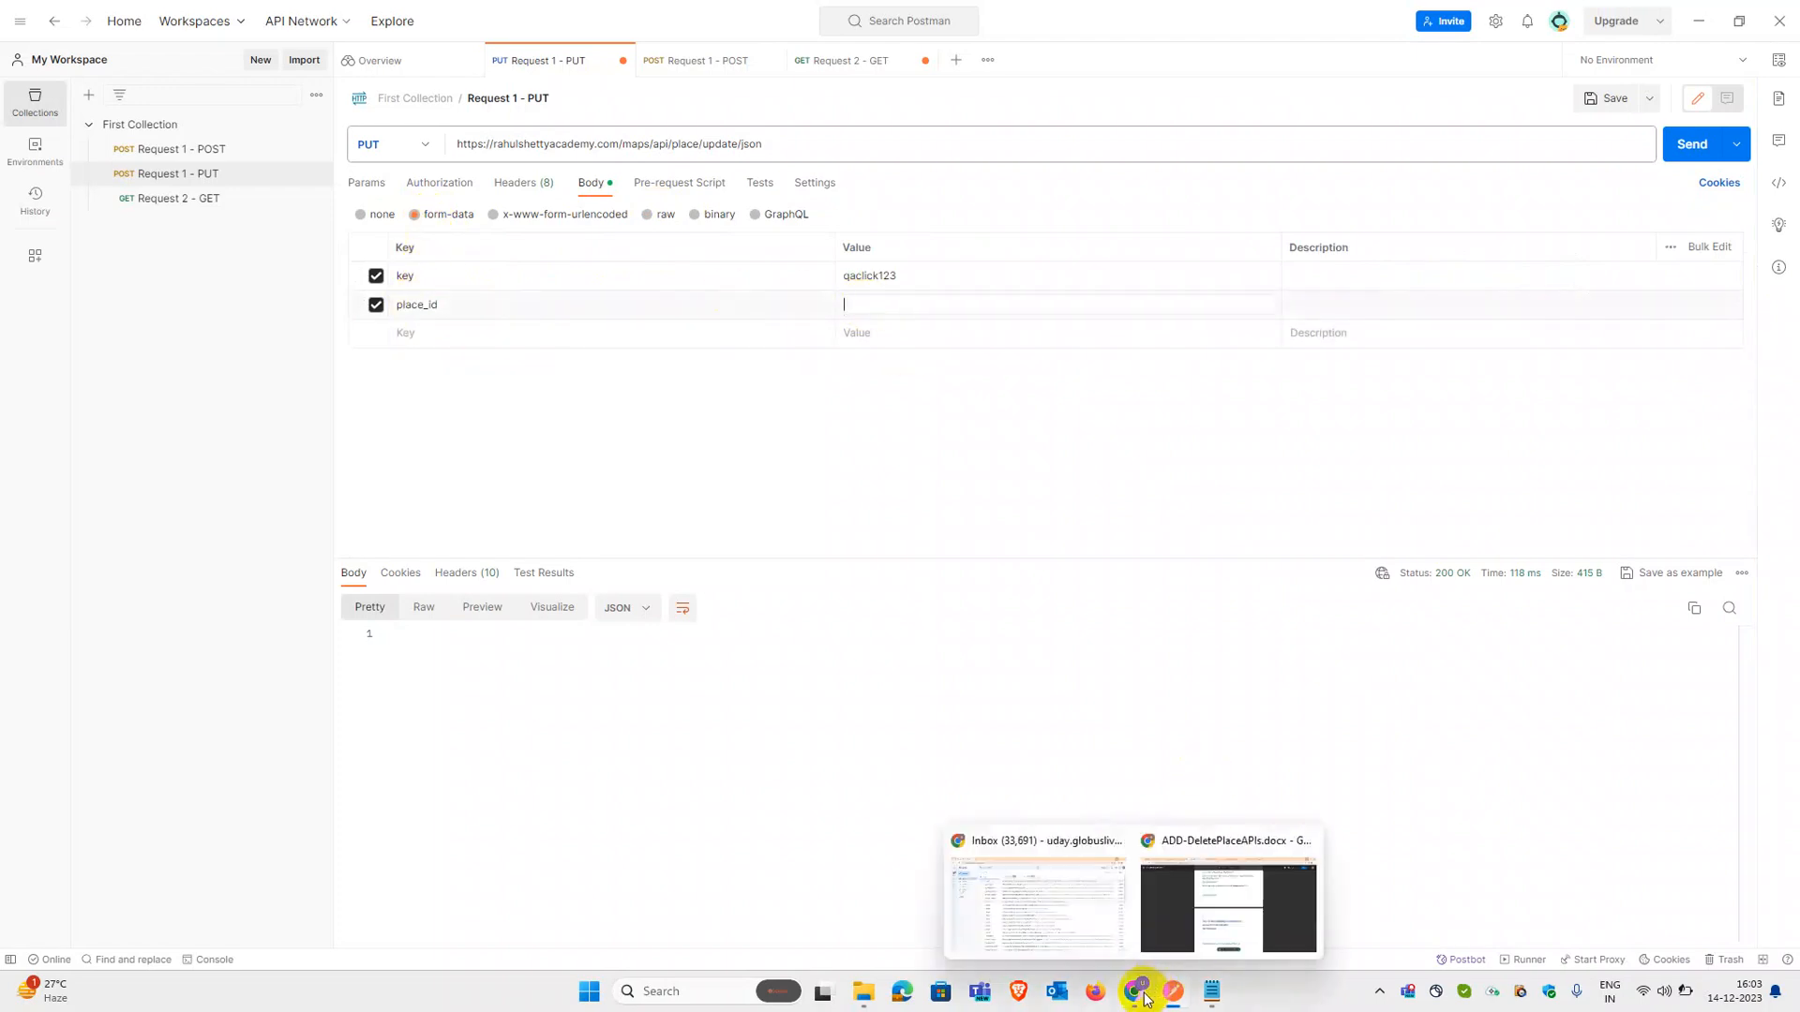
click(1223, 895)
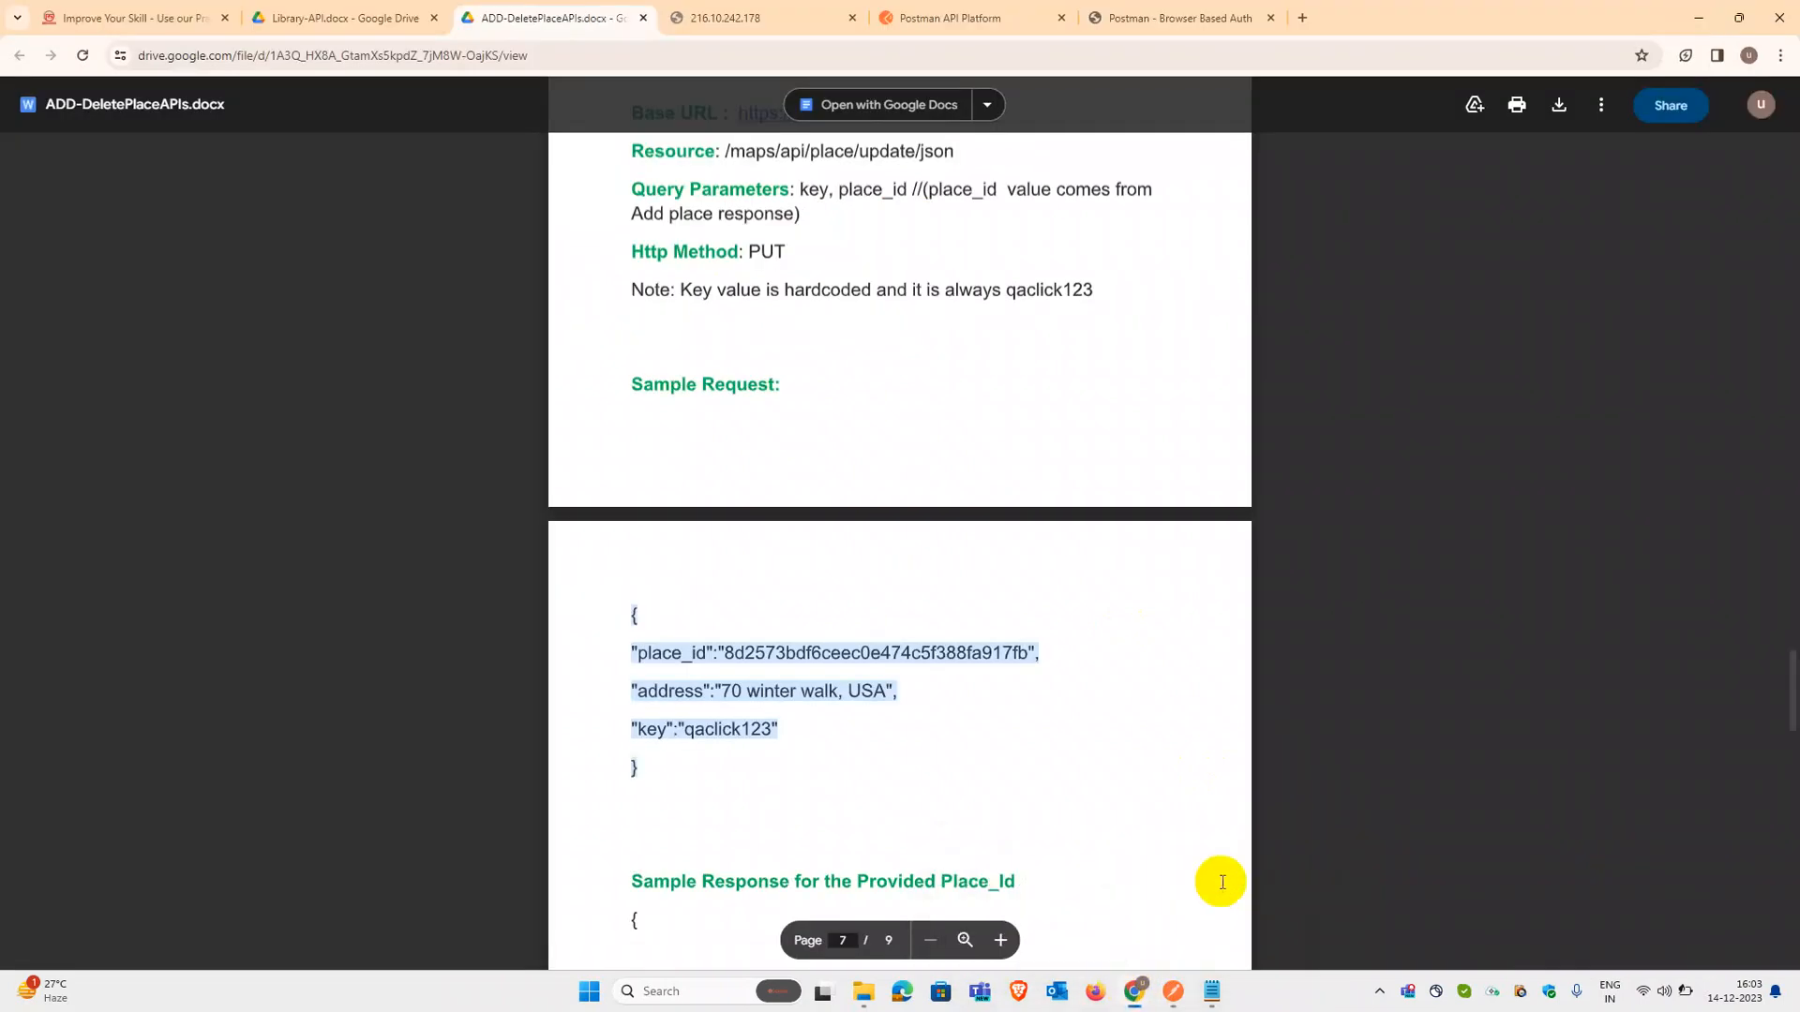
click(1697, 20)
click(1211, 991)
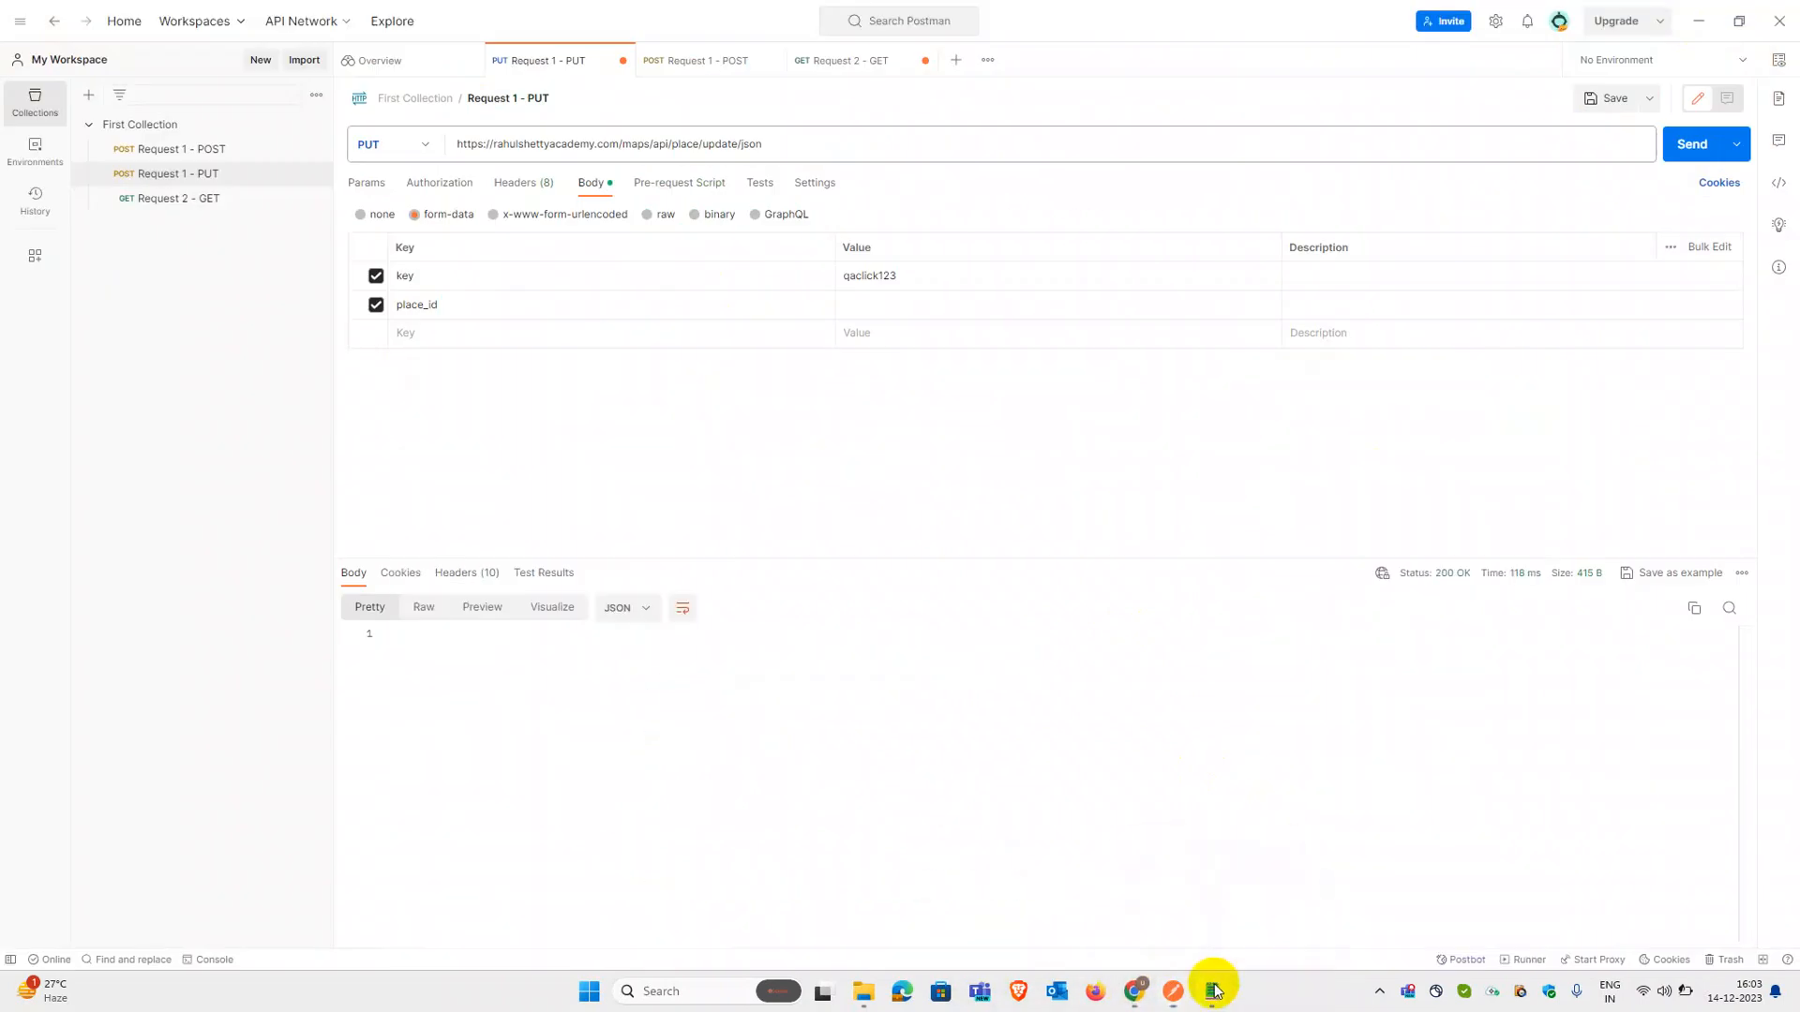
click(1179, 726)
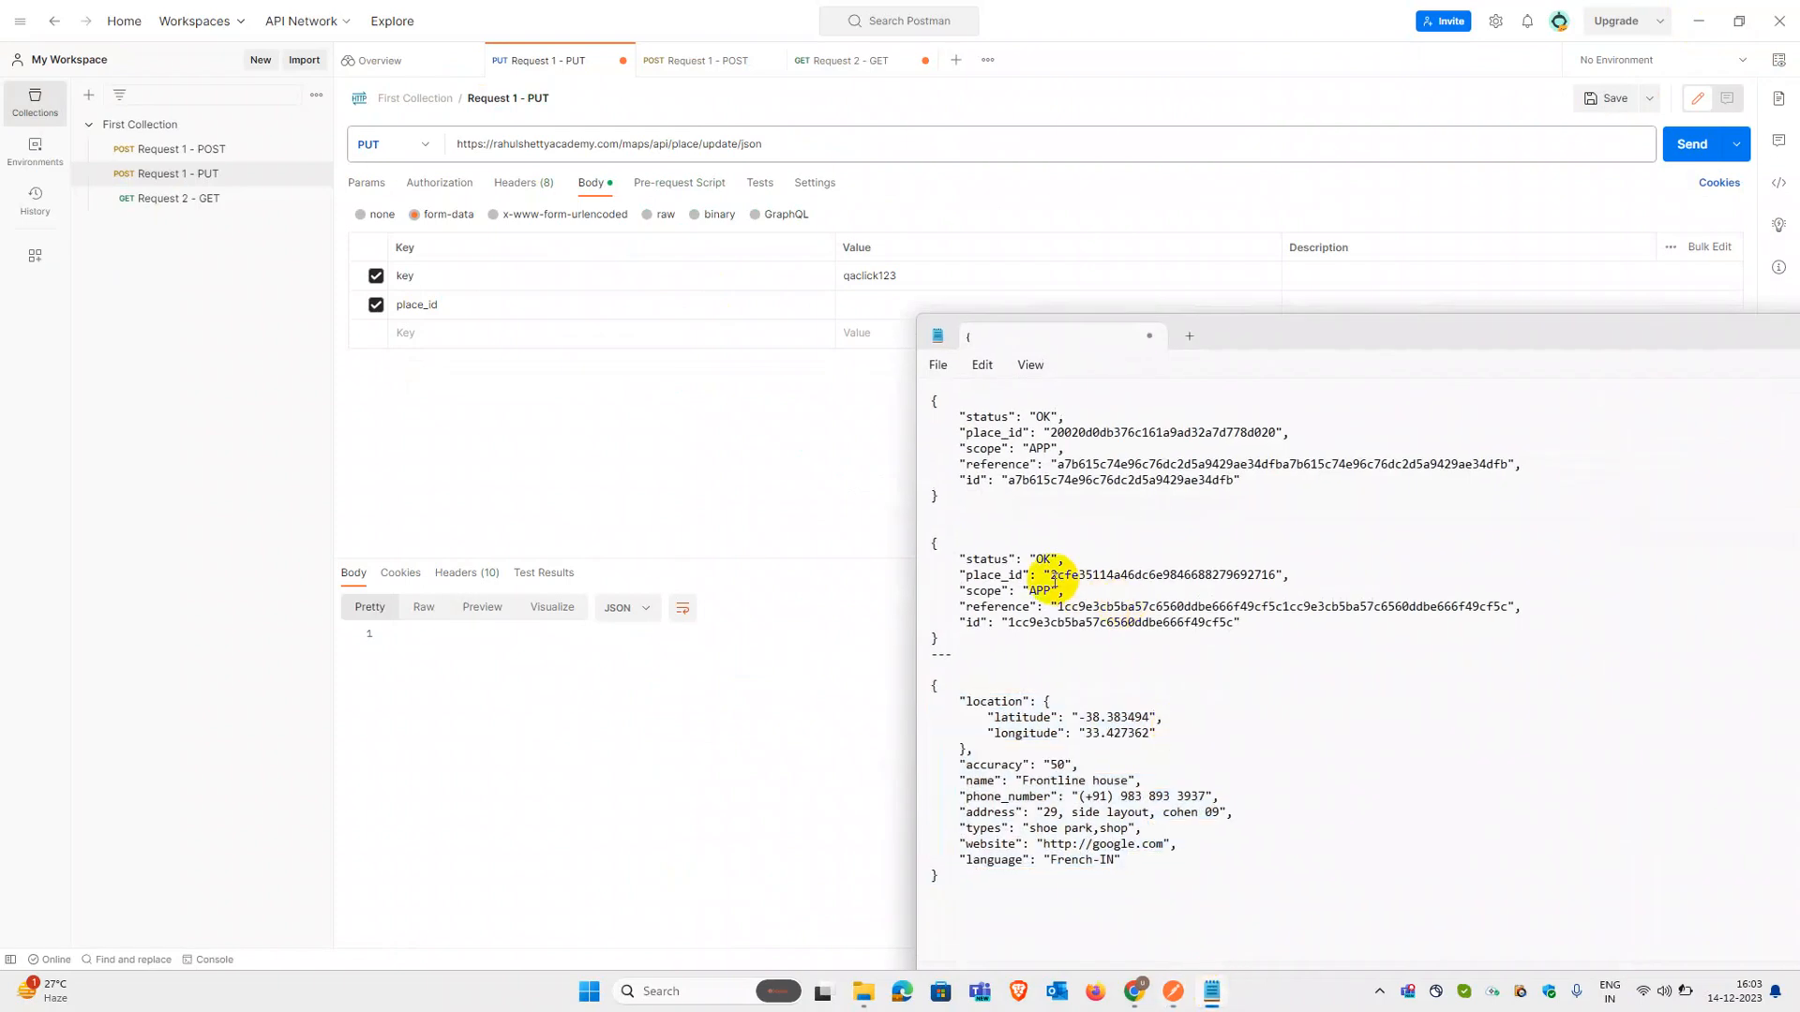
drag(1052, 580, 1270, 574)
key(ctrl+c)
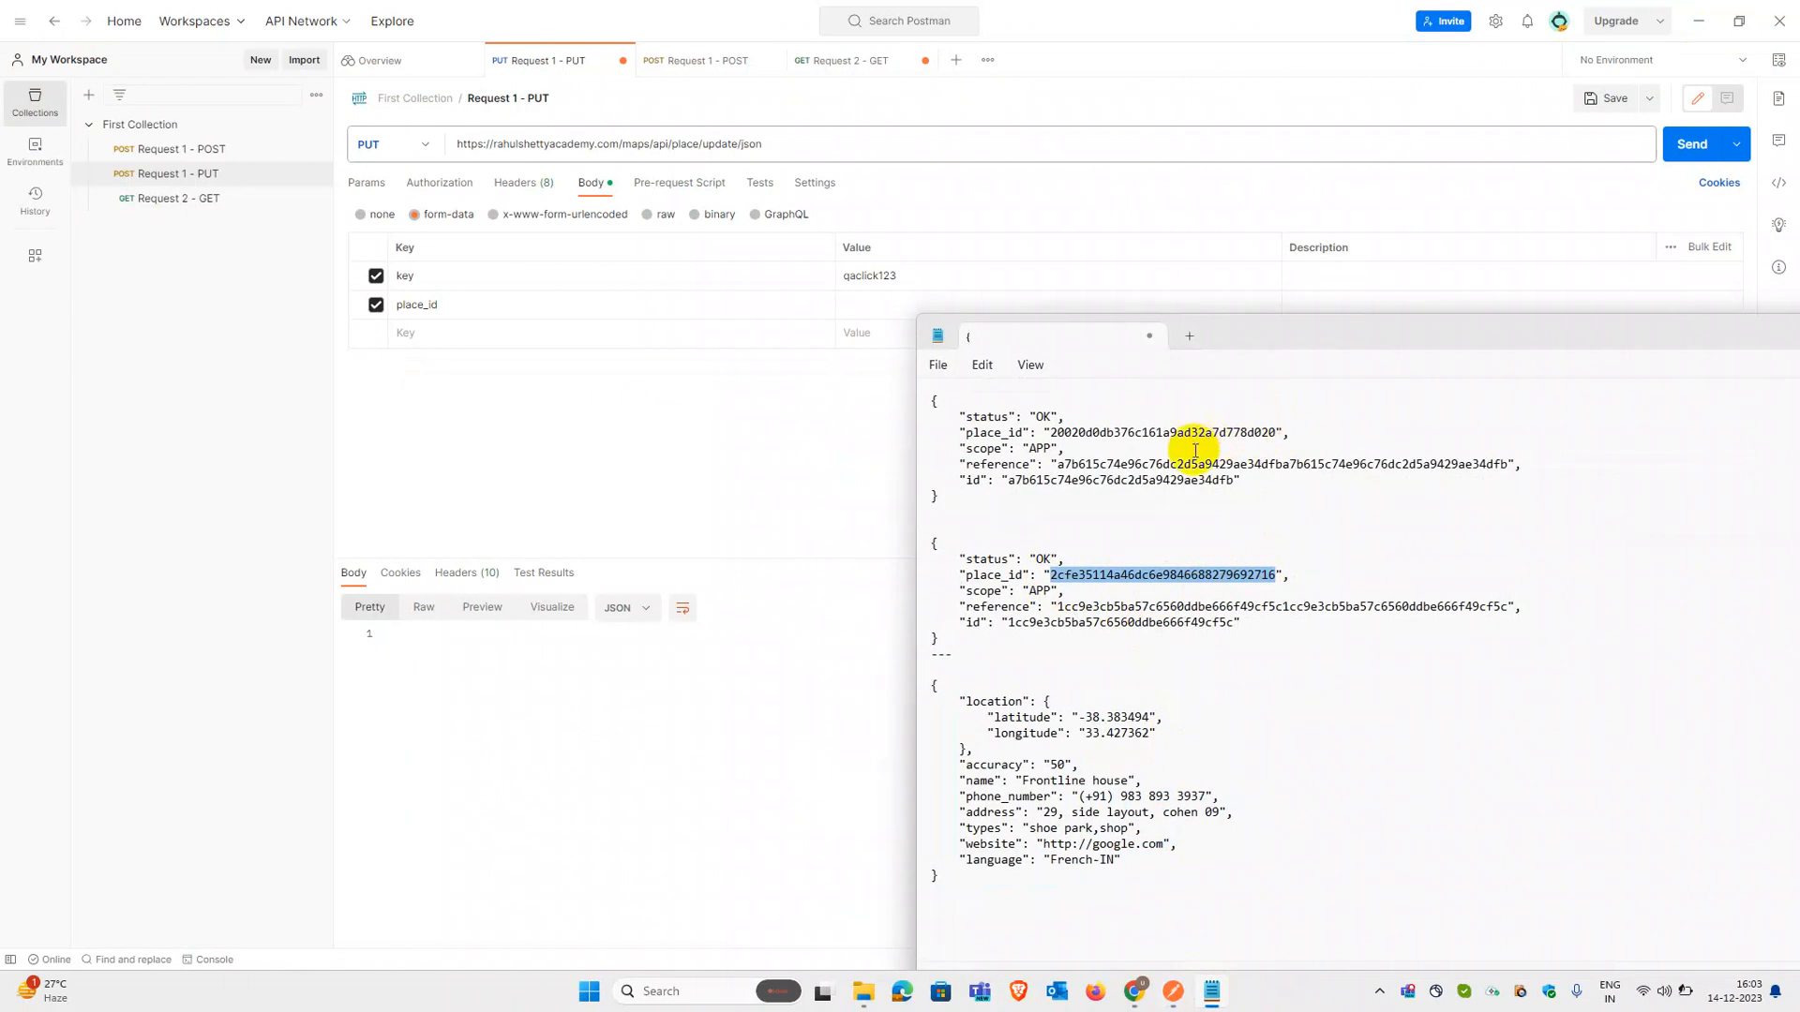
click(847, 312)
key(ctrl+v)
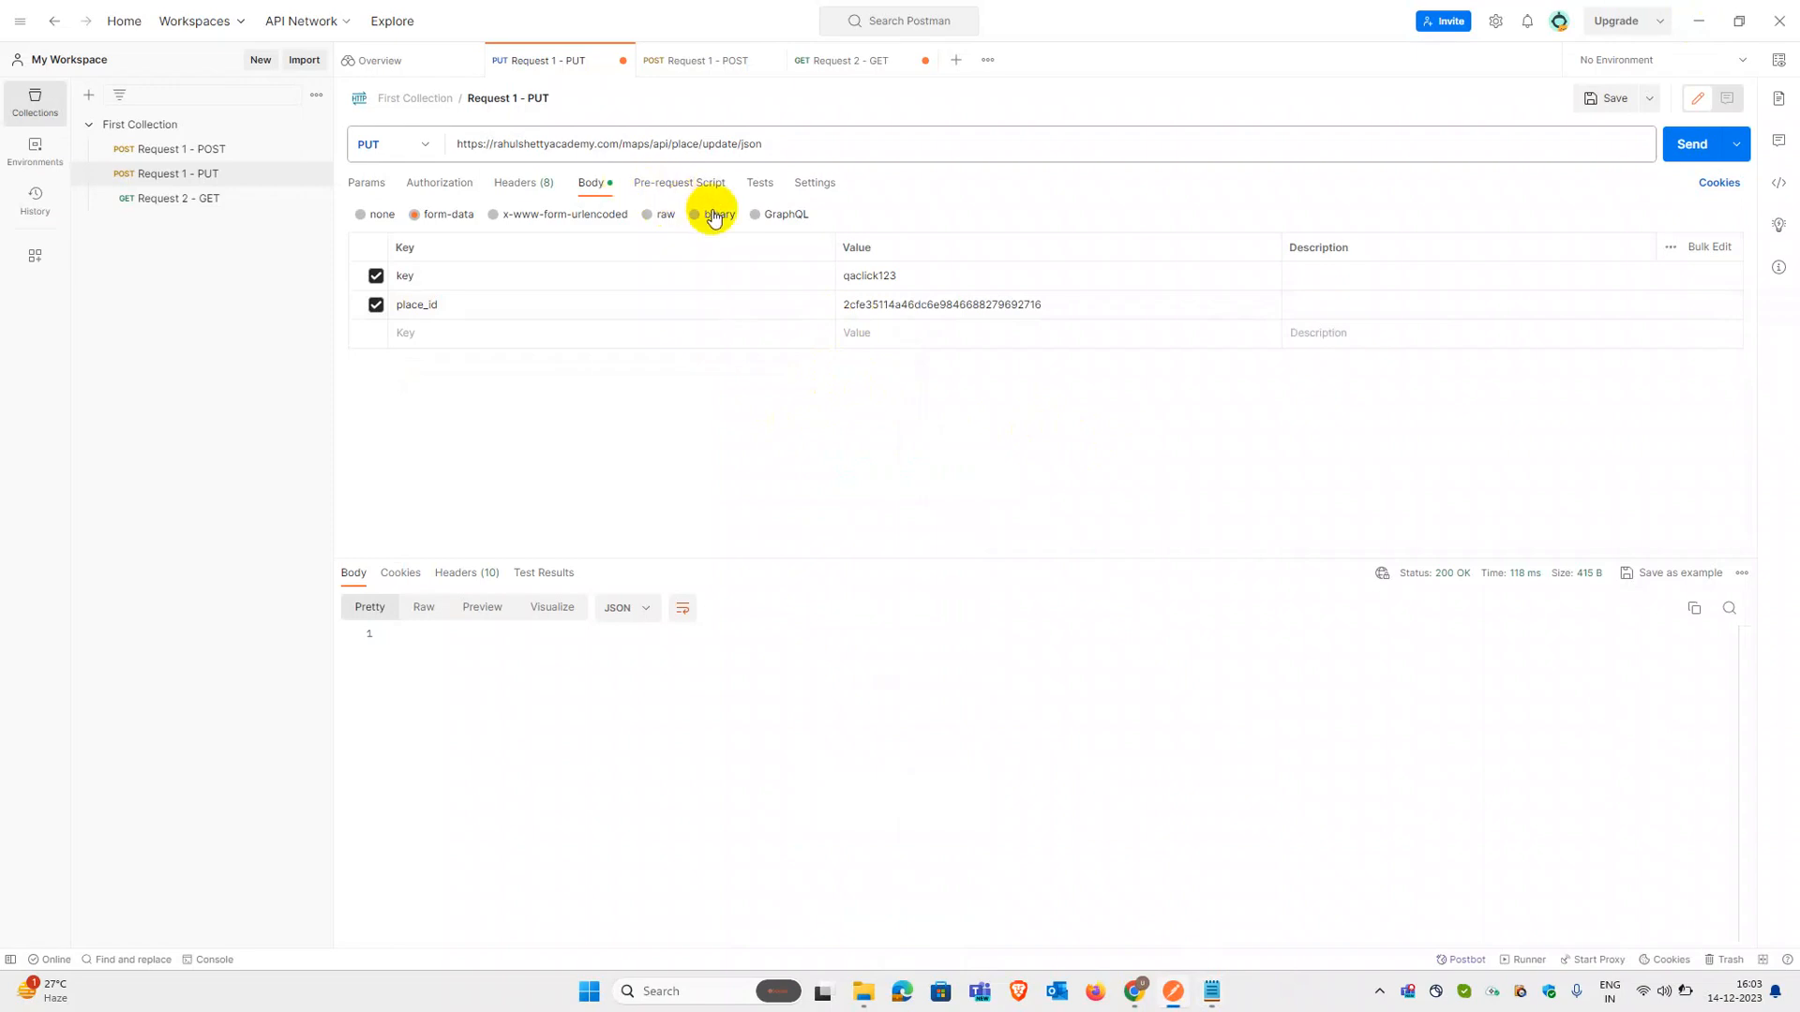
Step: Compare the raw body with the form-data body, and send the PUT request with form-data selected
click(661, 217)
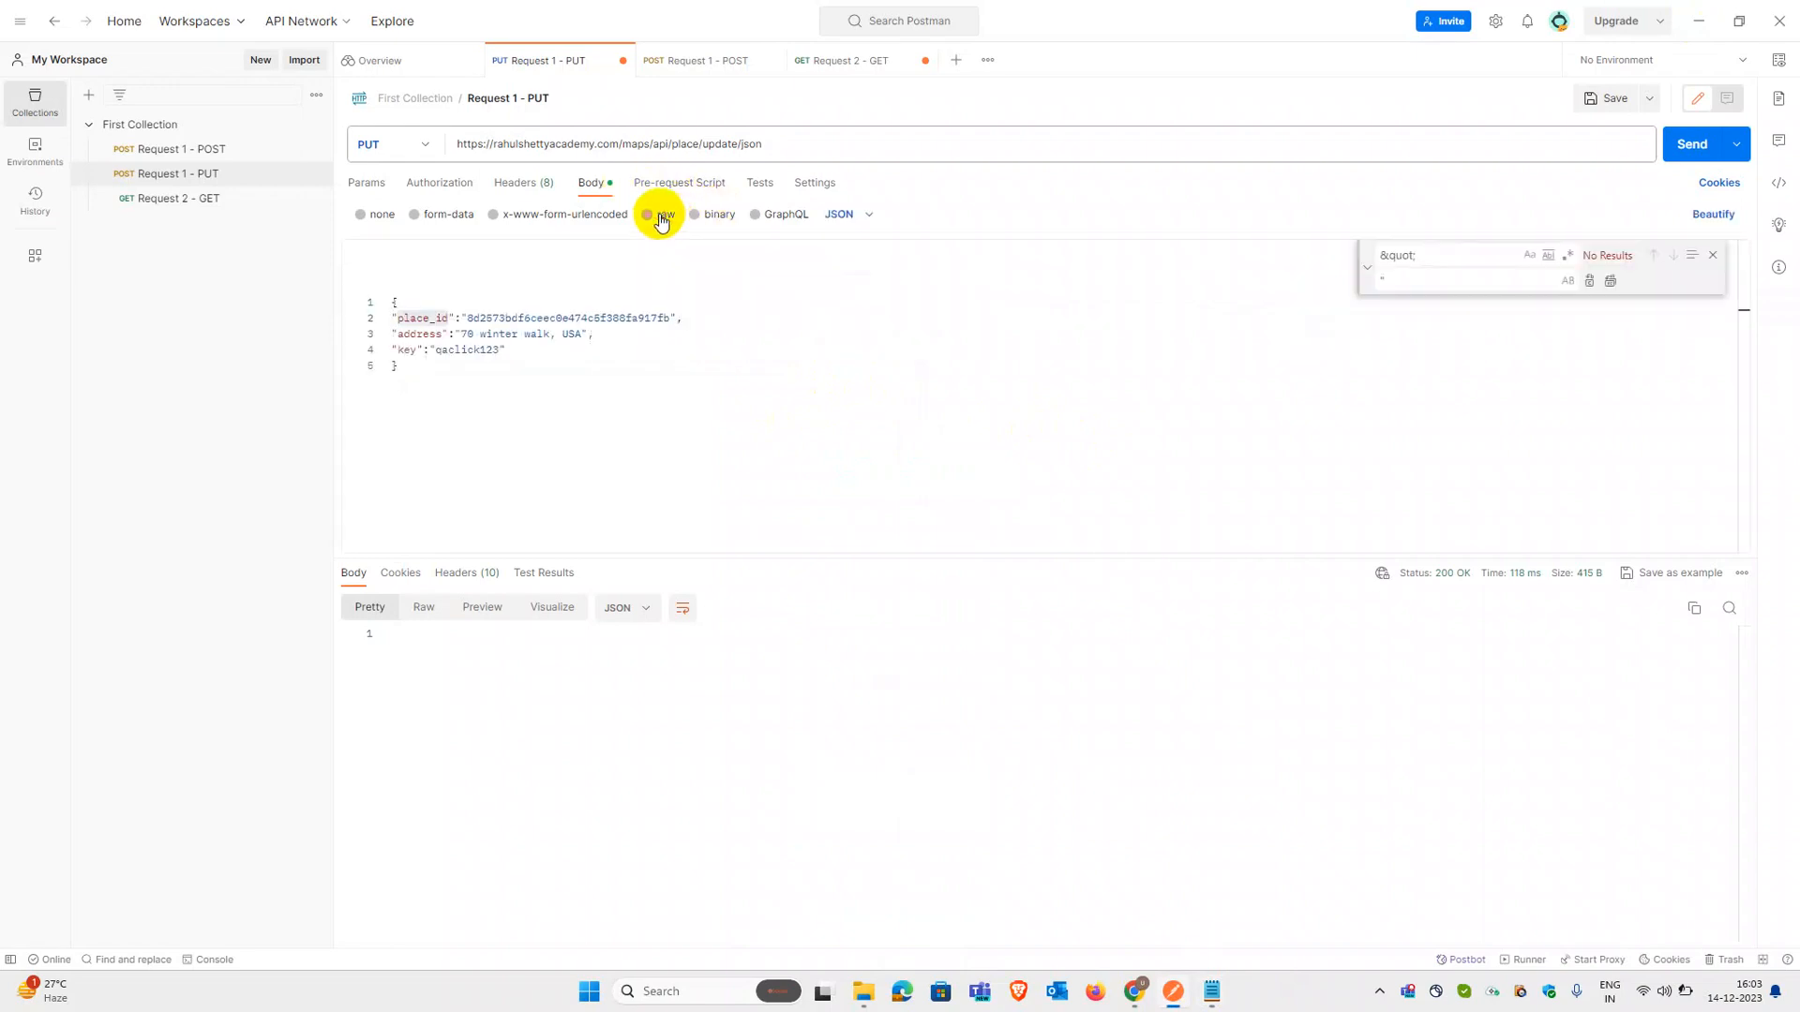
click(417, 215)
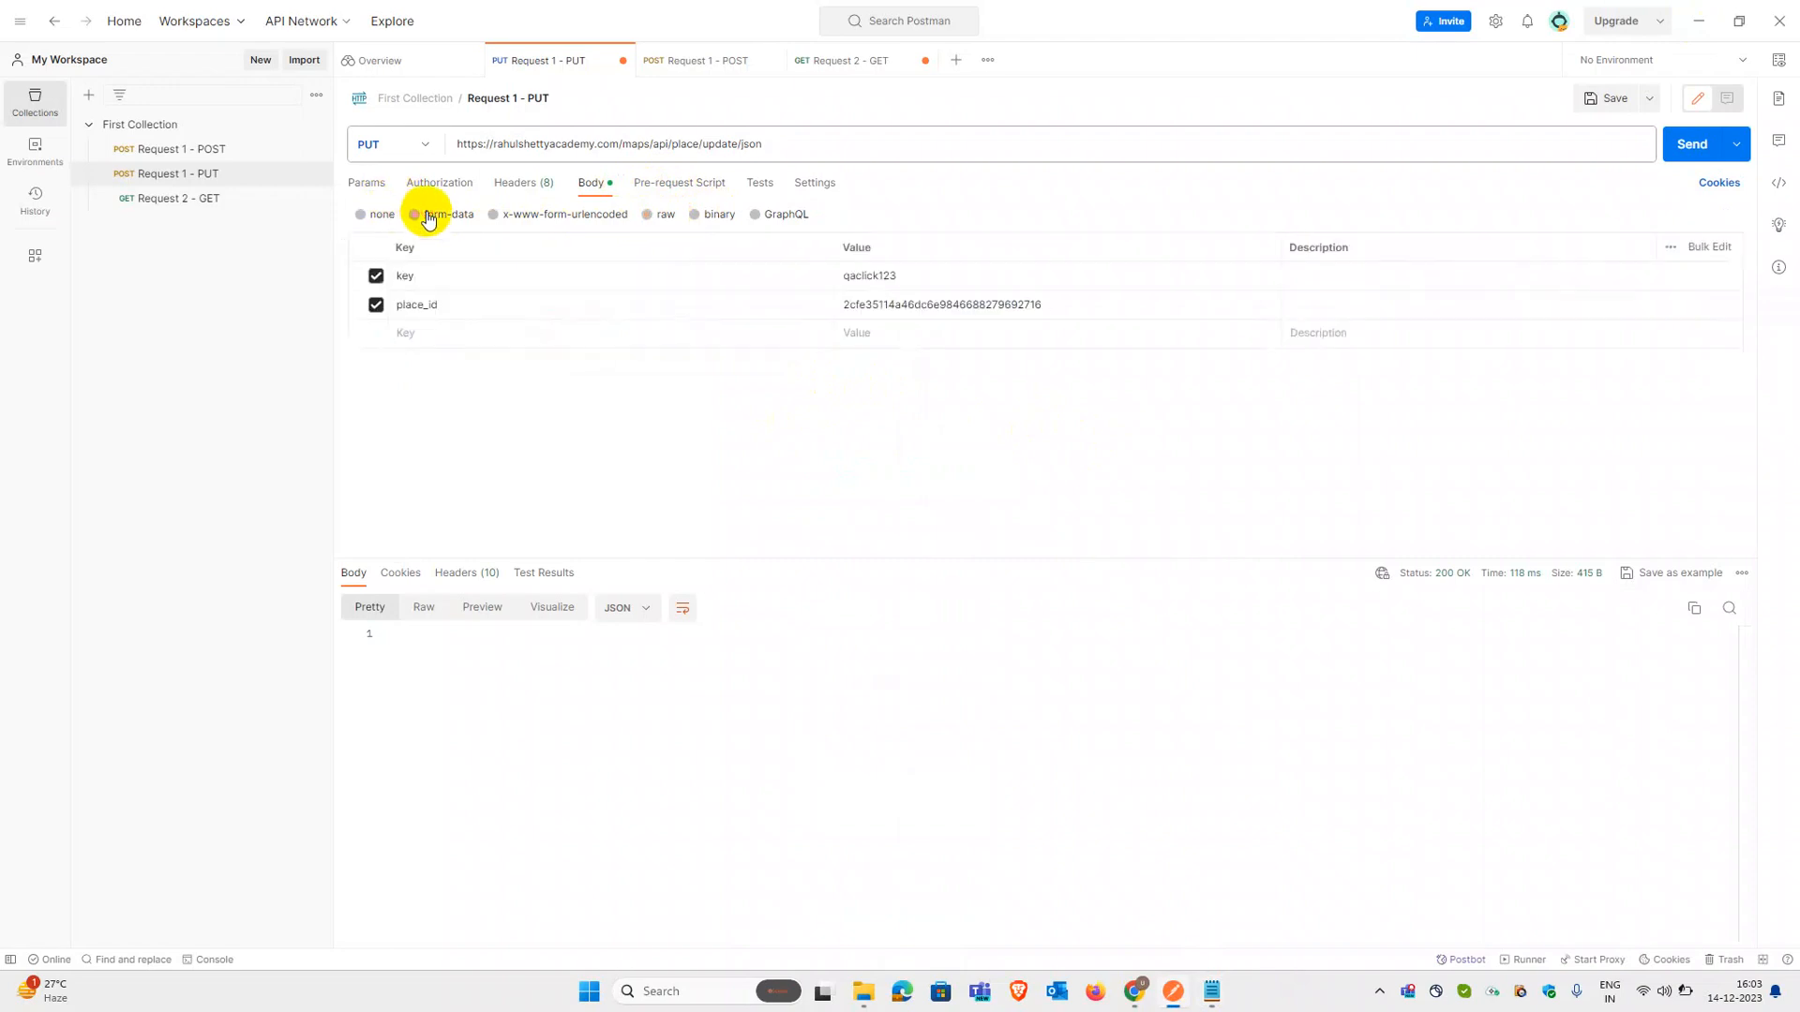
click(1677, 152)
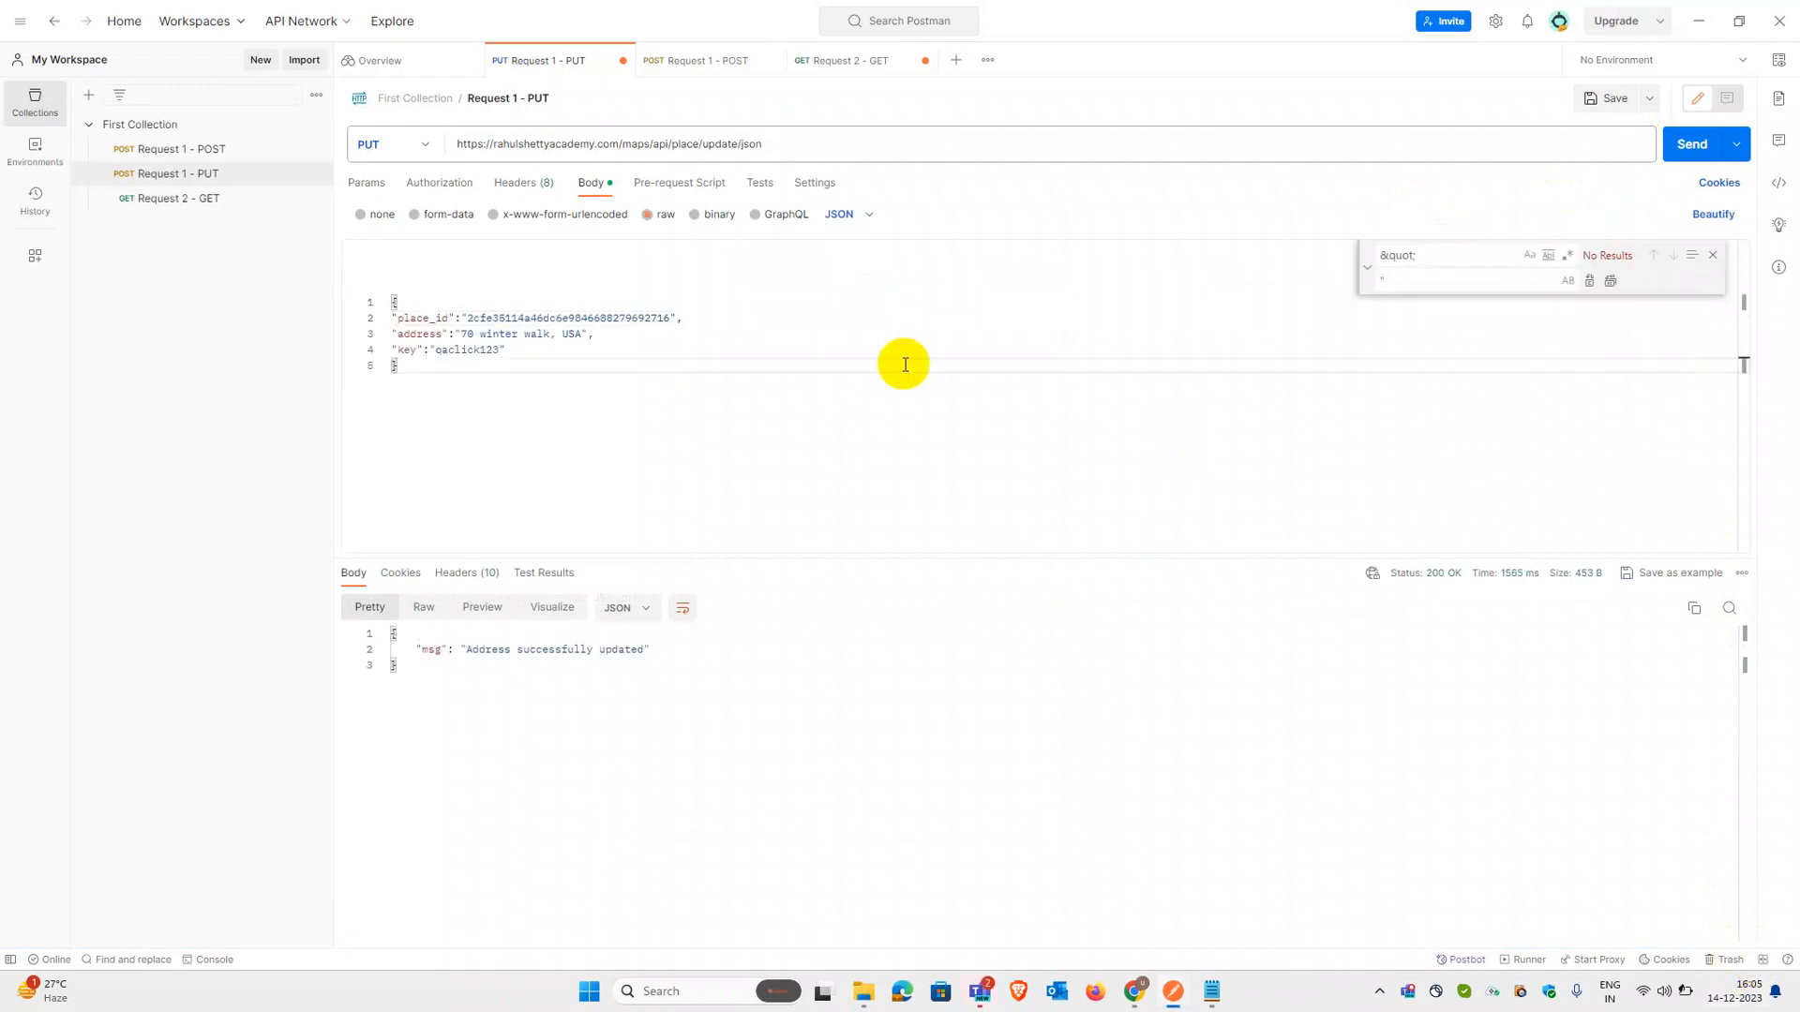
click(428, 314)
double_click(418, 335)
click(408, 352)
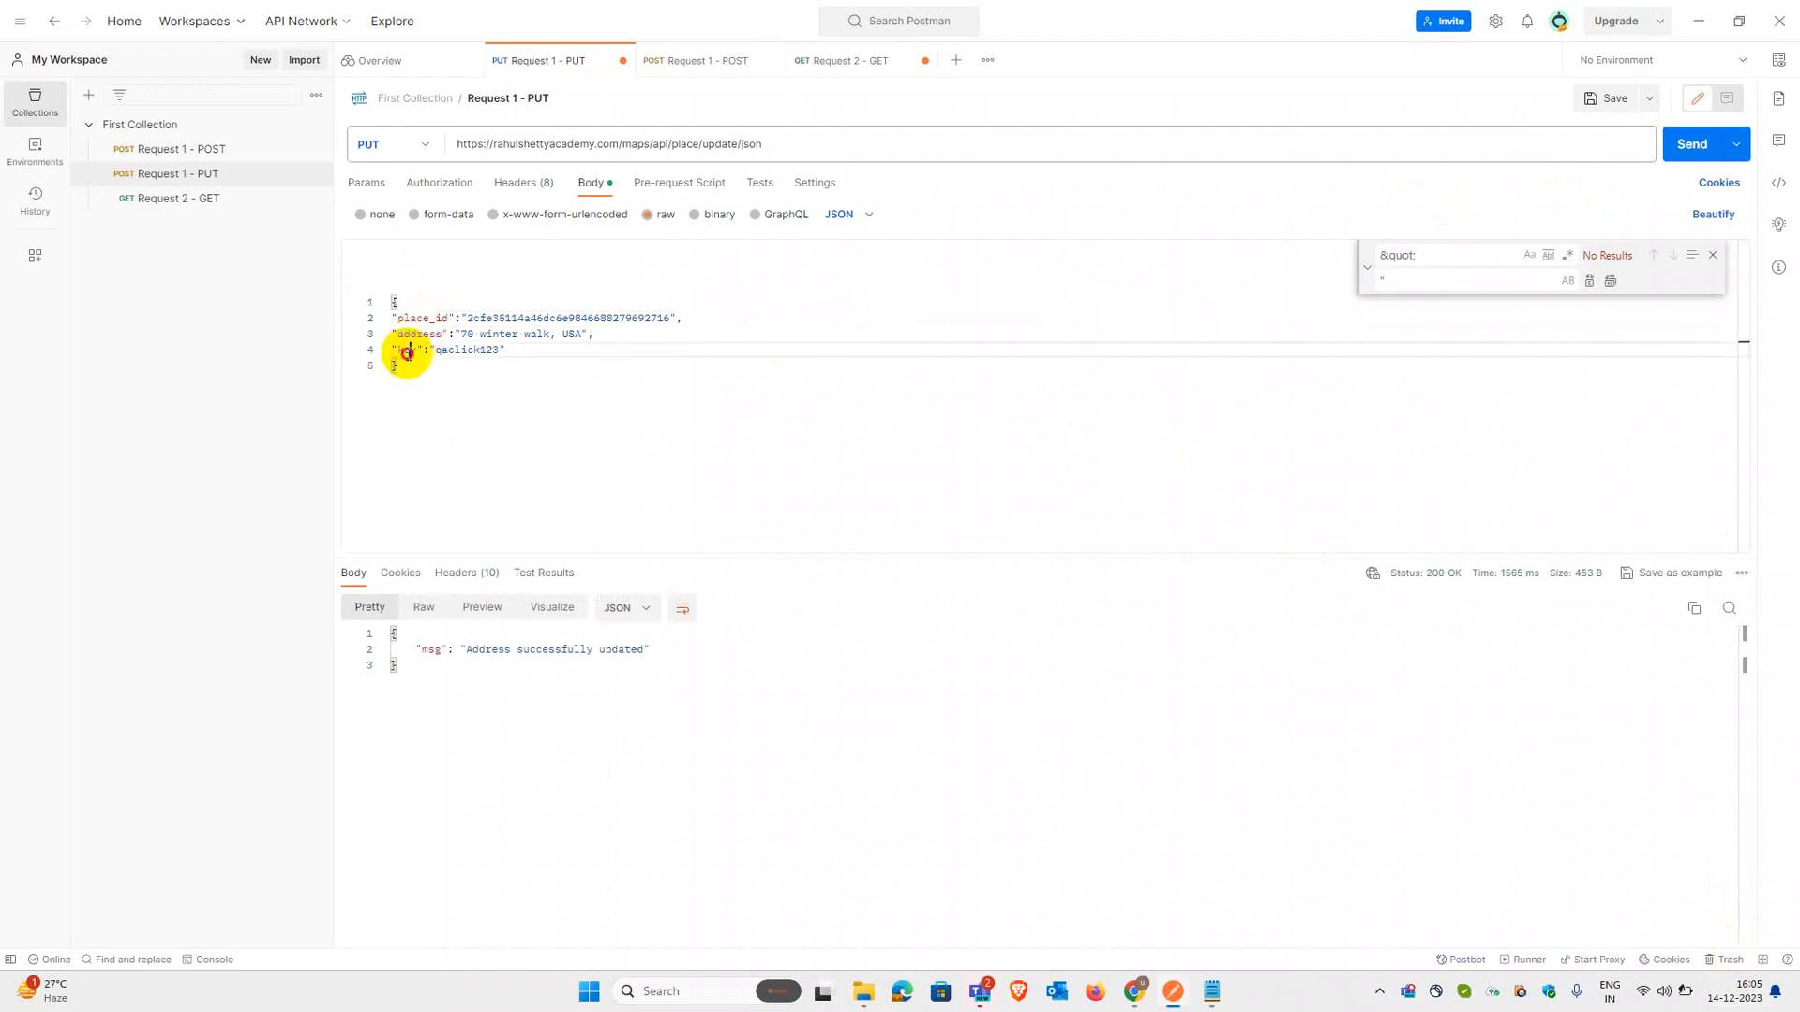
click(409, 334)
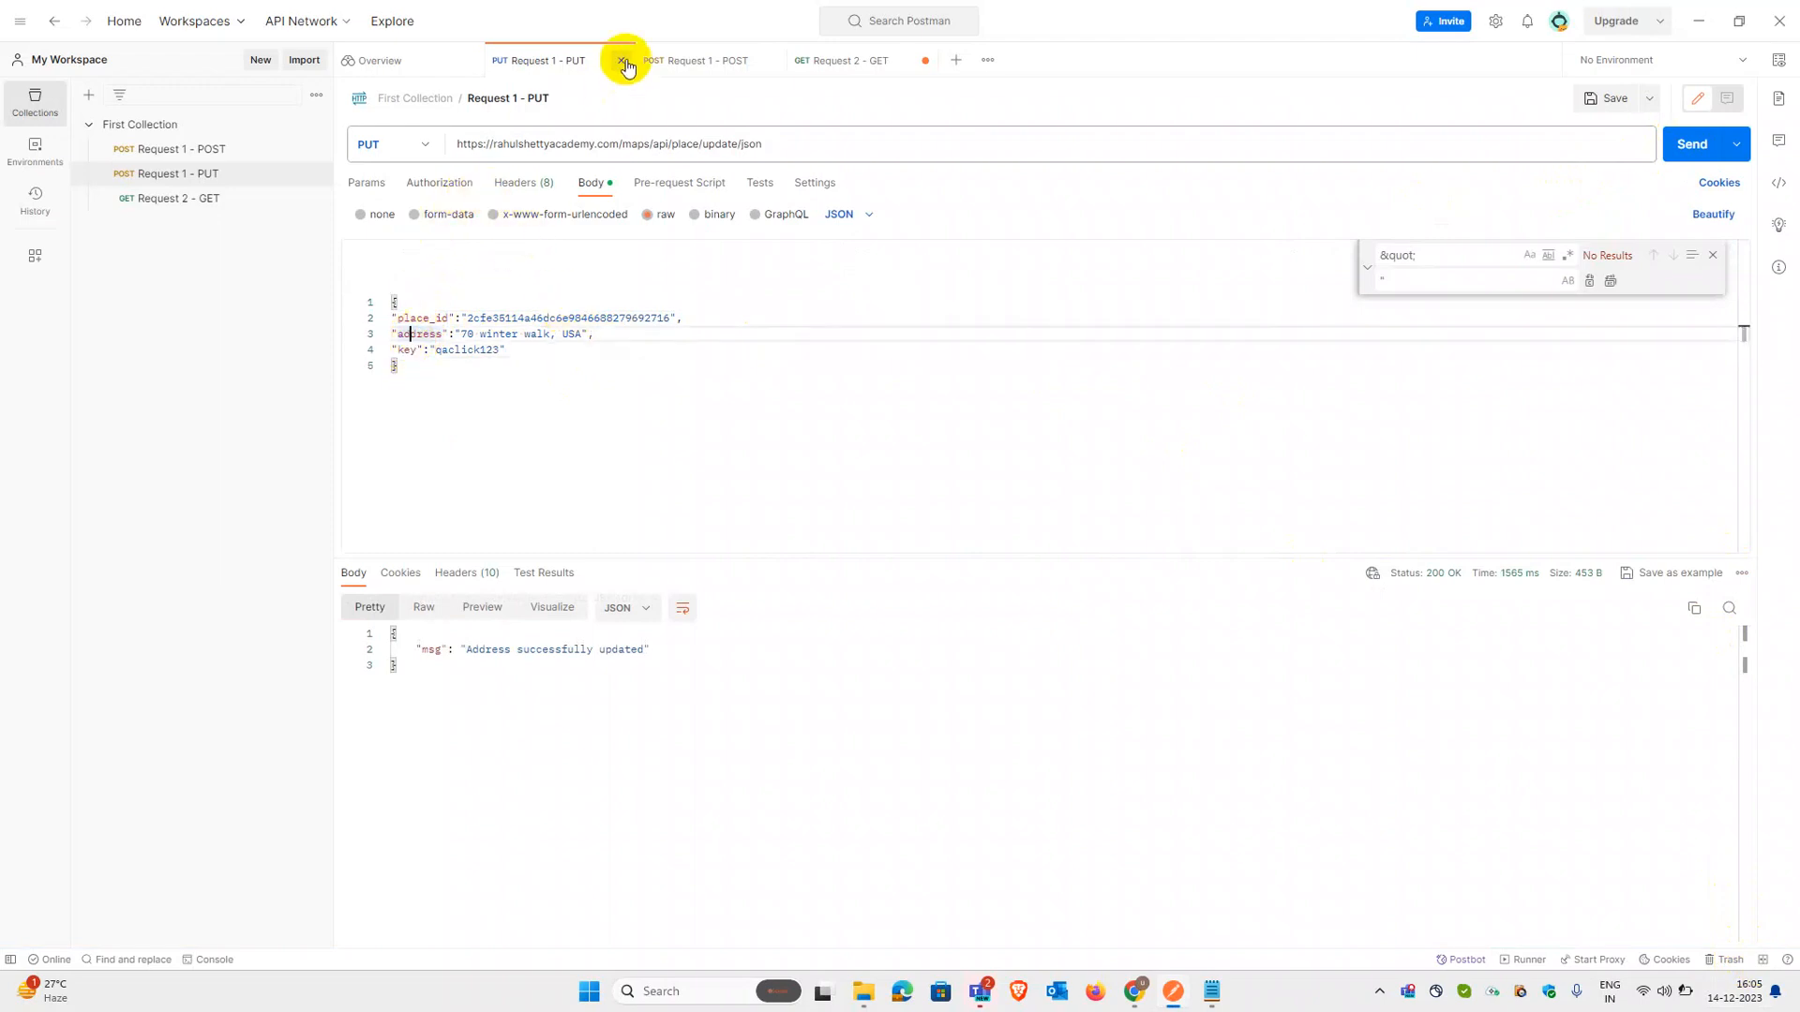
Step: Delete the request Request 1 - PUT from First Collection
click(316, 176)
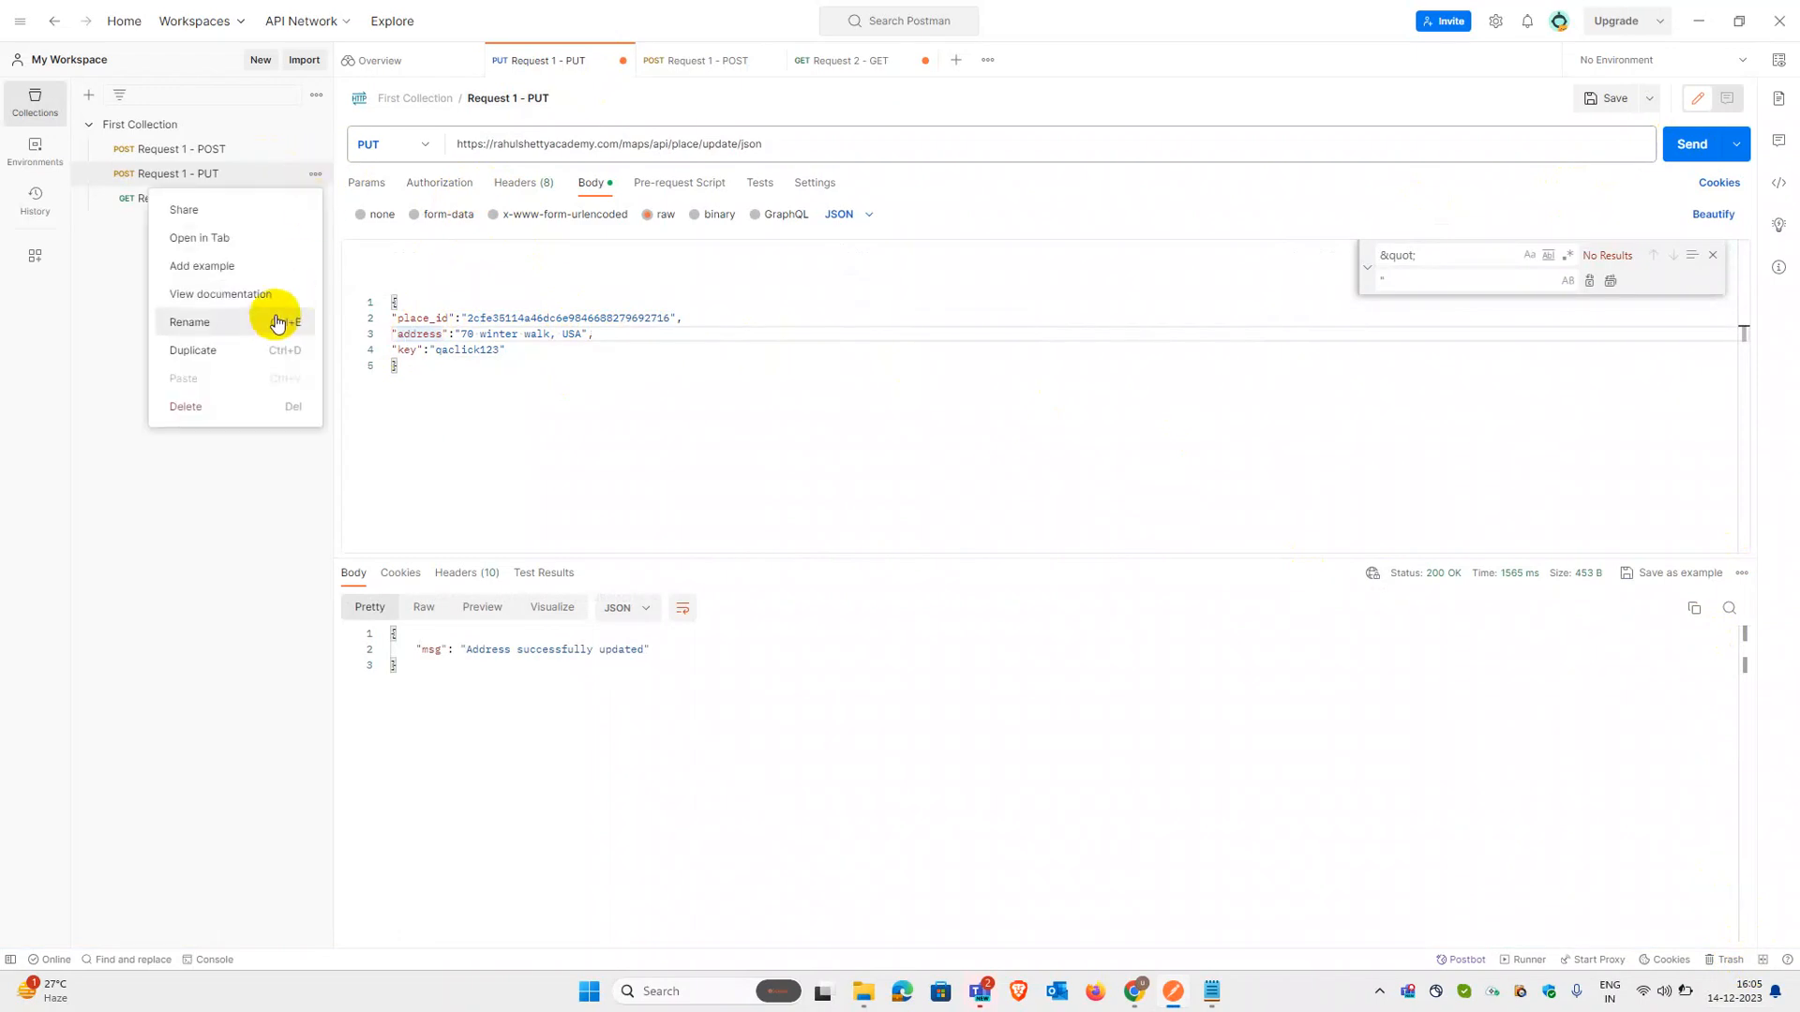
click(243, 408)
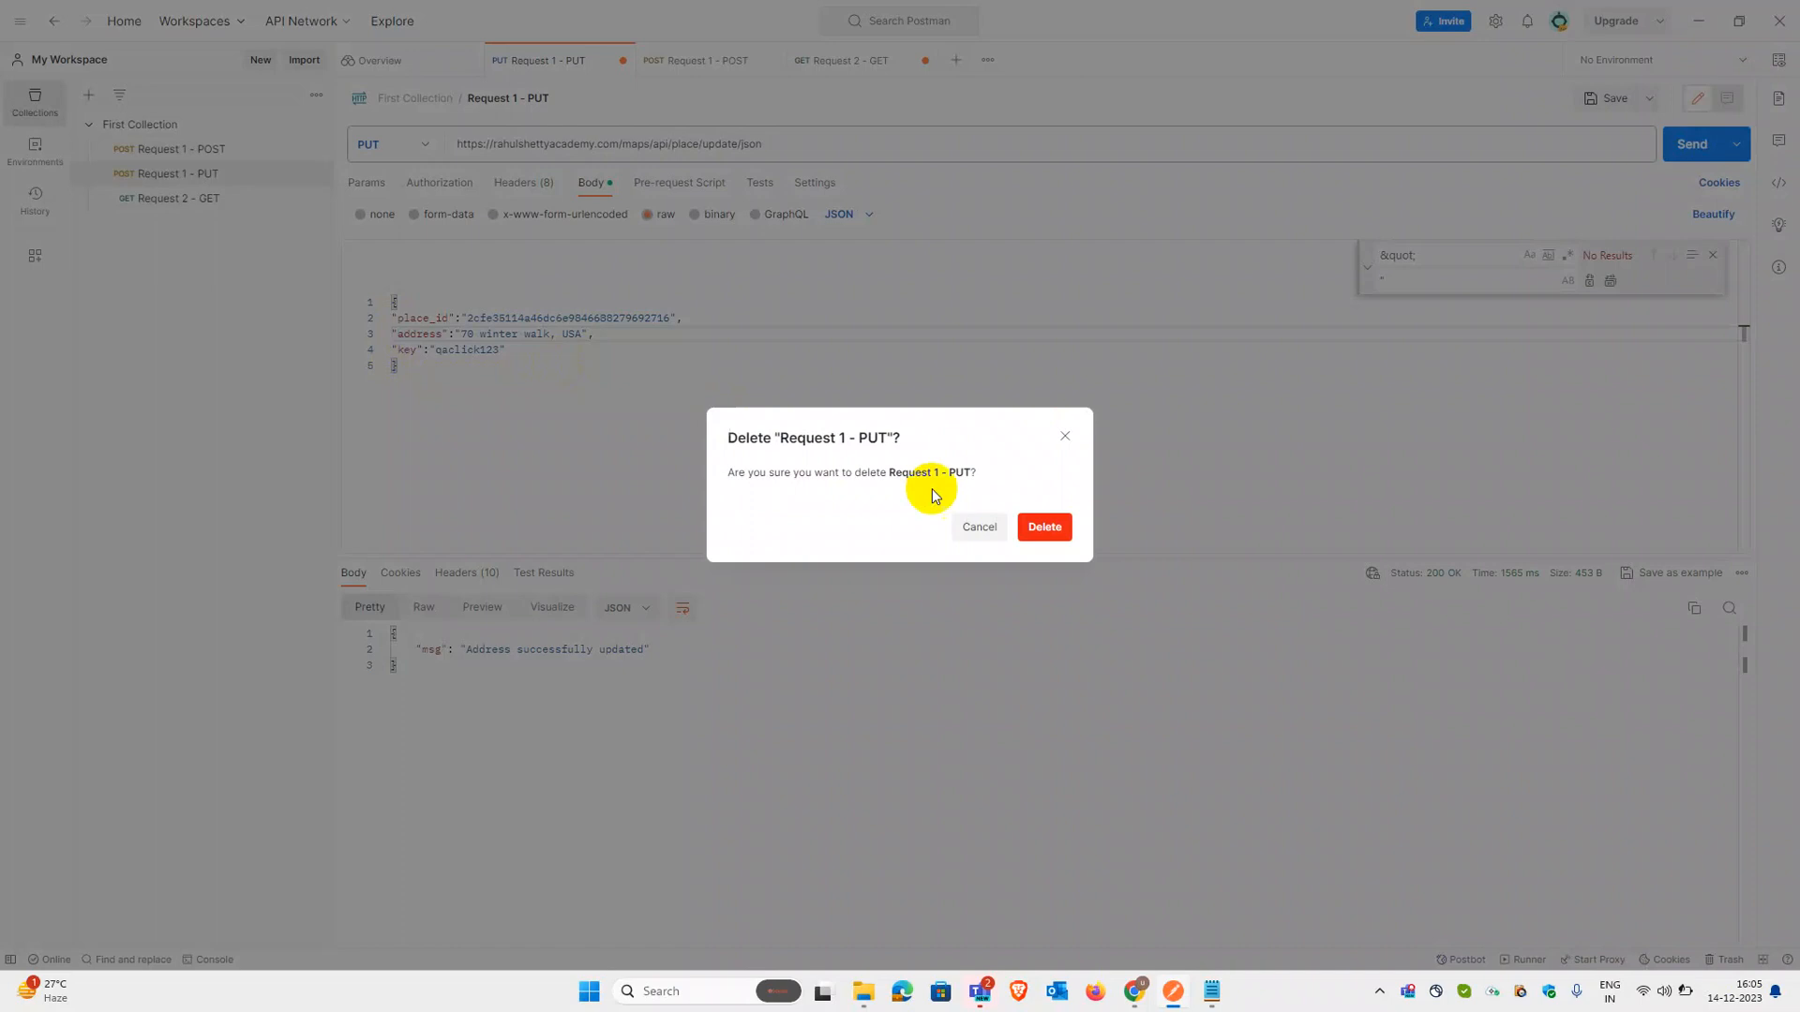
click(1037, 528)
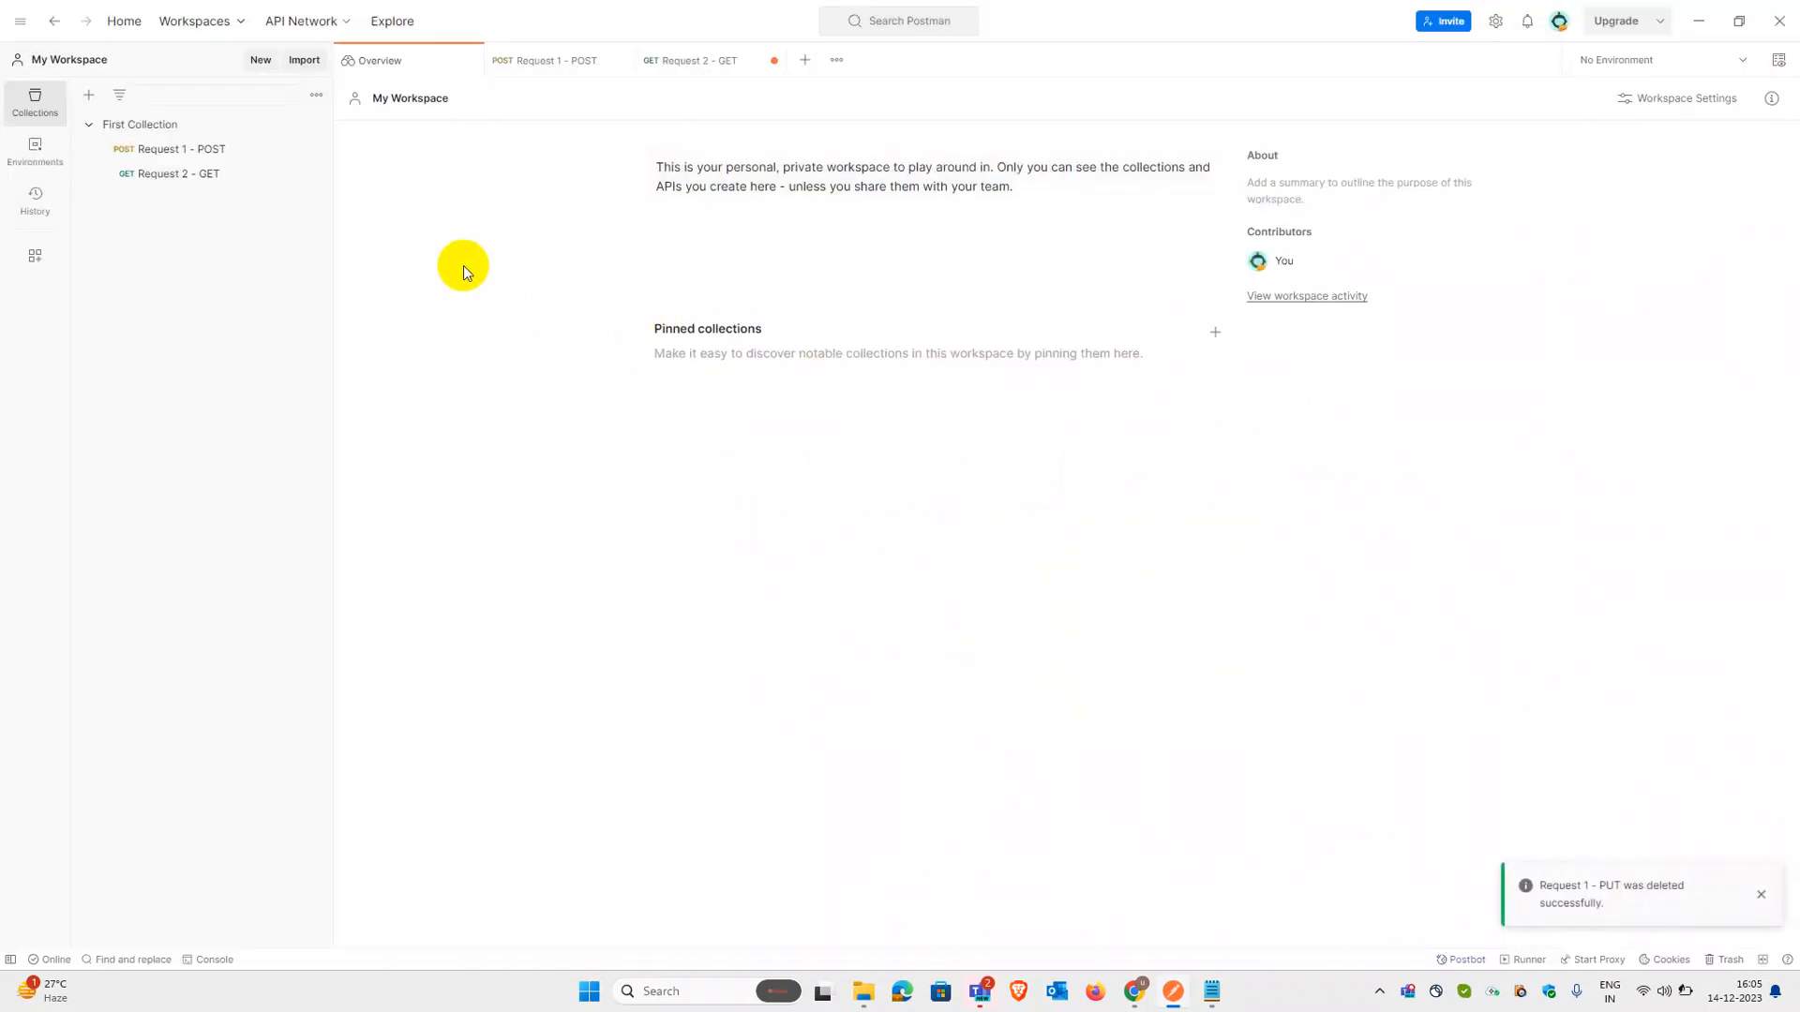
Step: Duplicate the request Request 1 - POST in First Collection
click(214, 160)
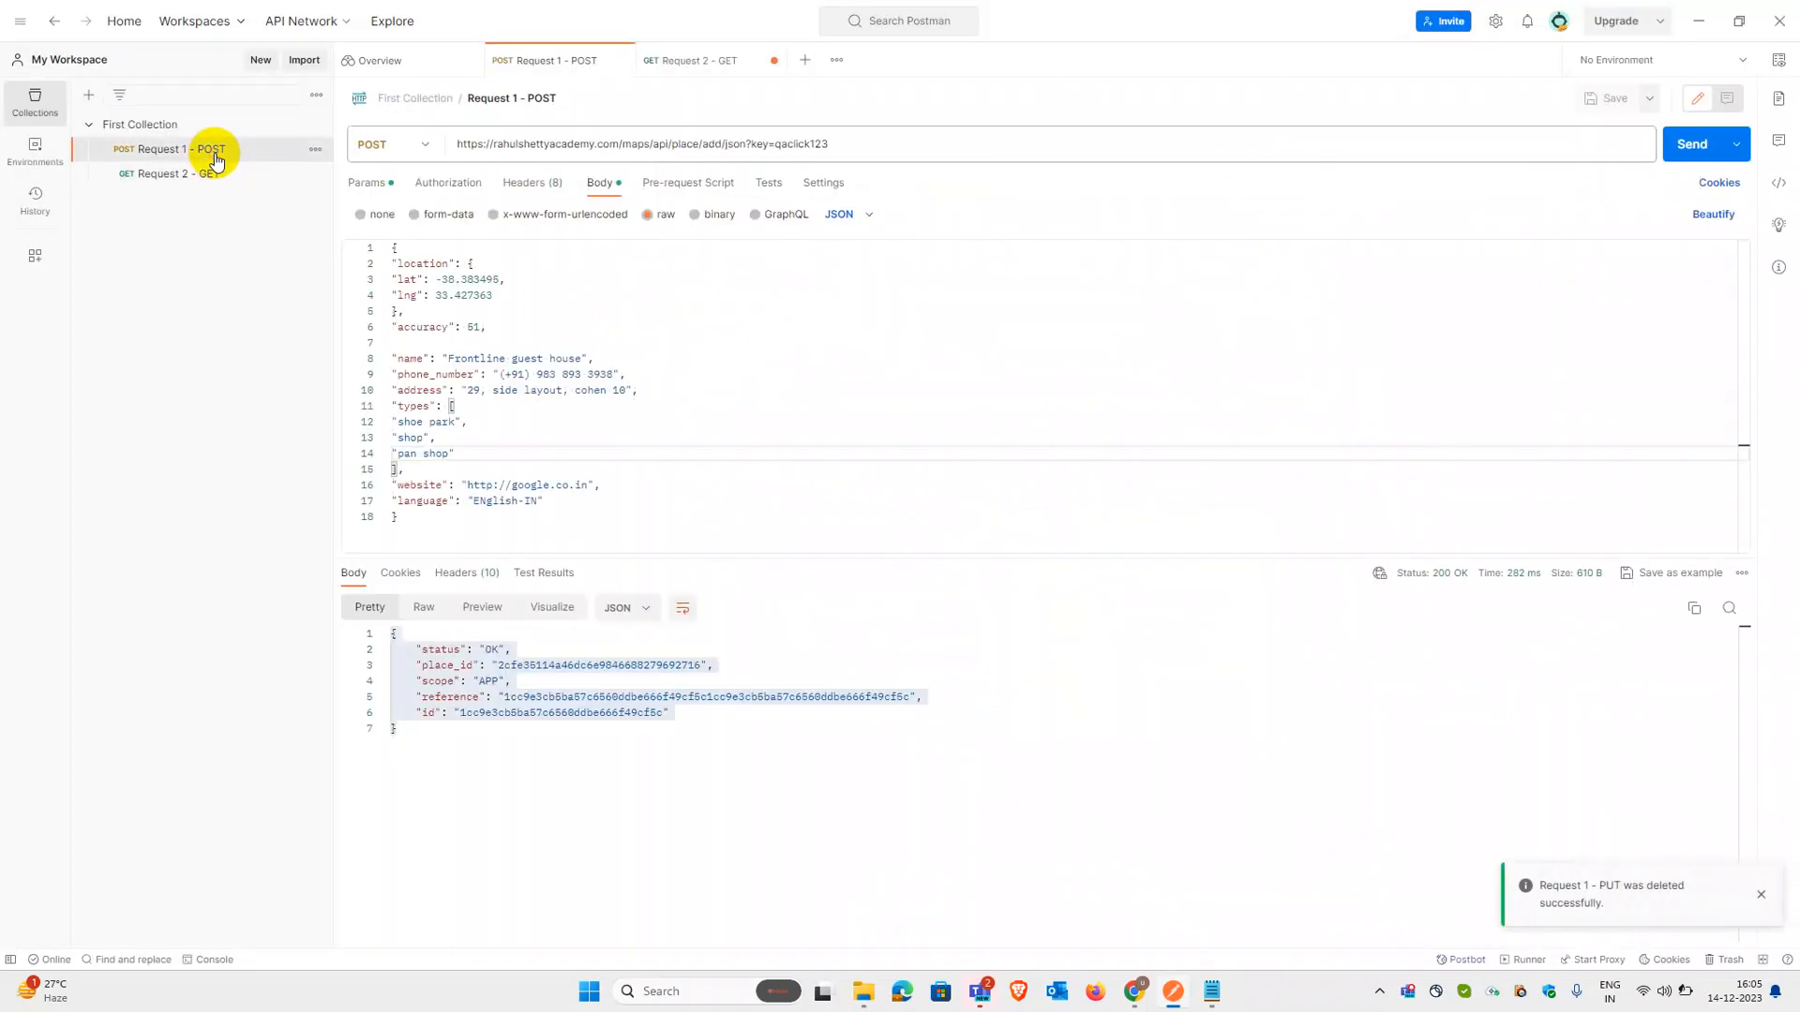
click(316, 152)
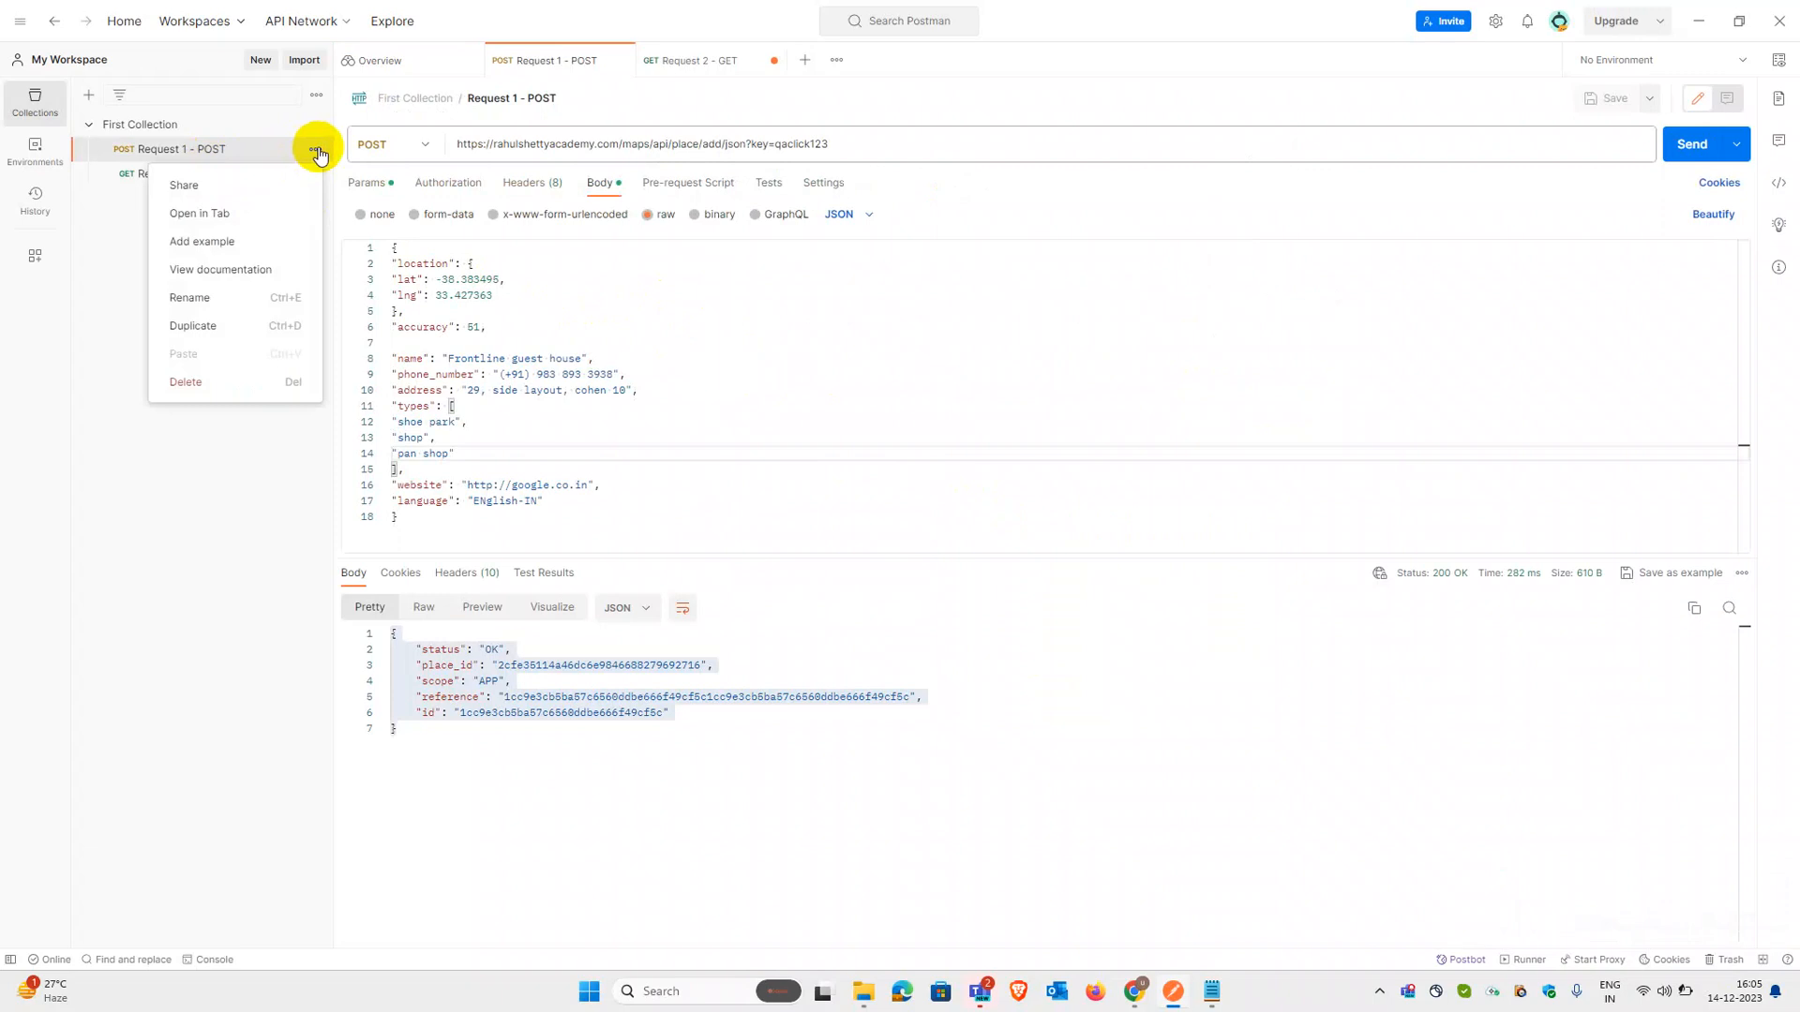
click(234, 345)
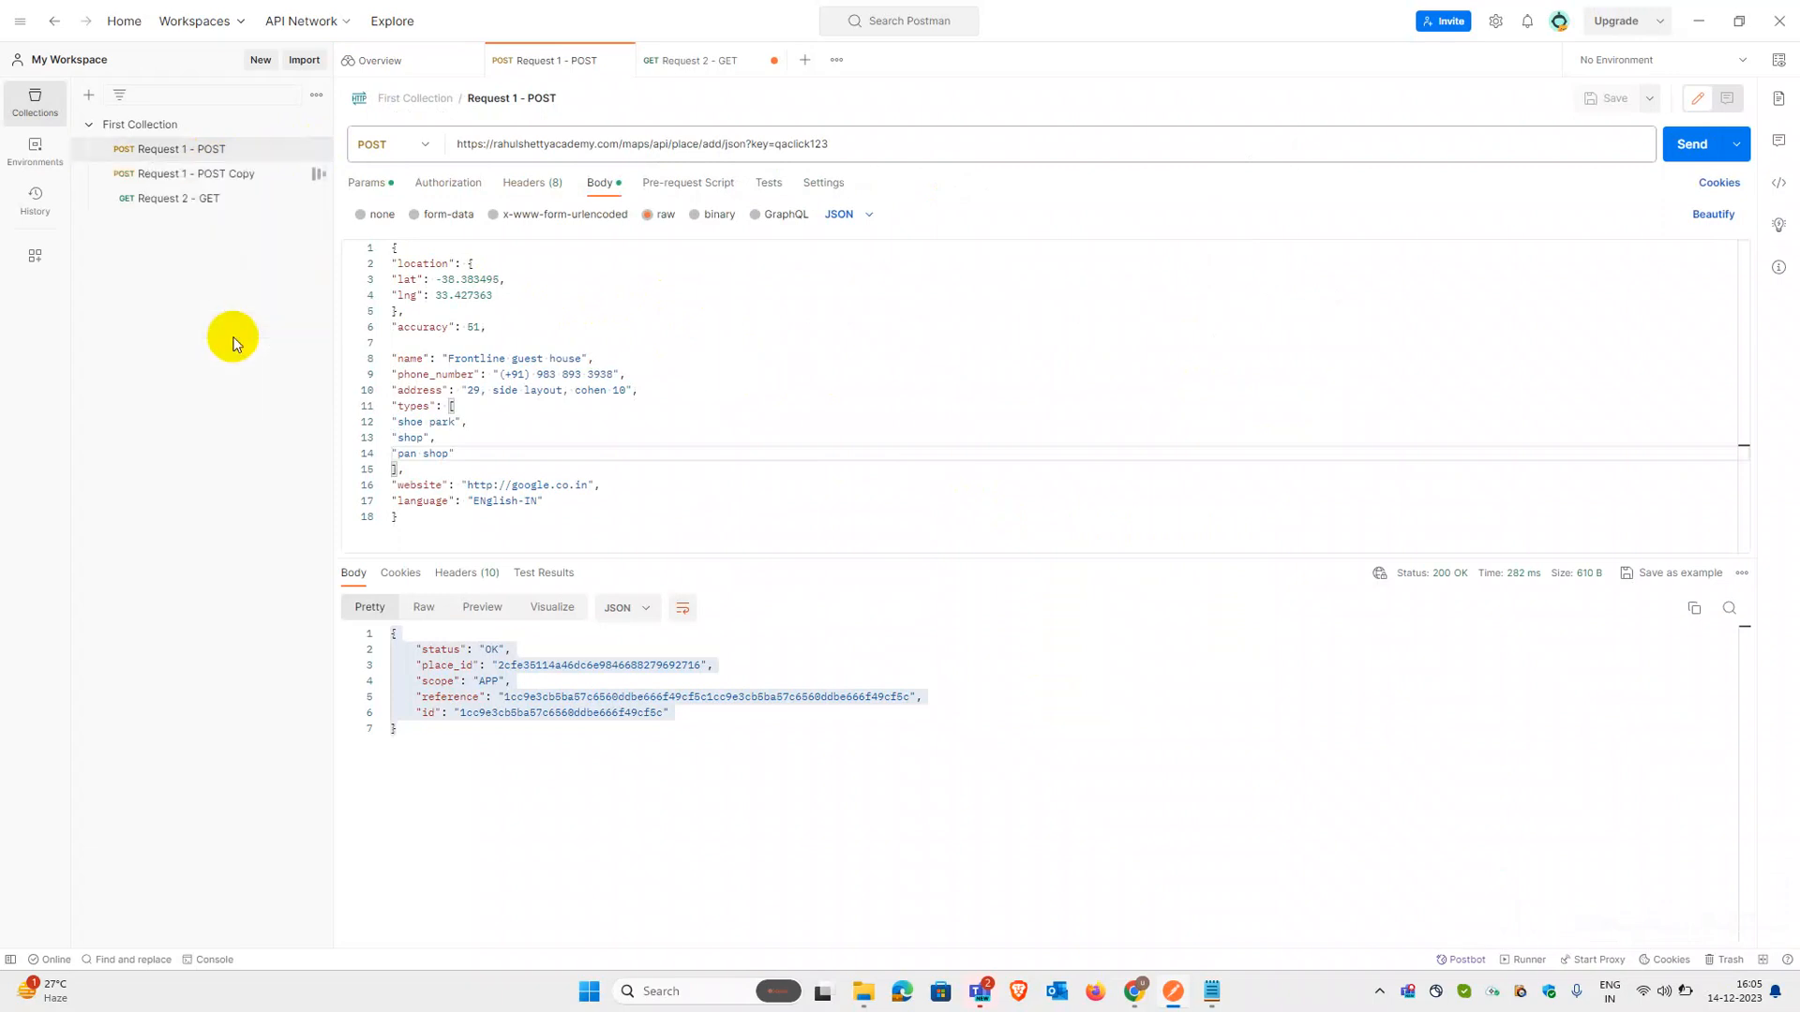
Step: Rename the copied POST request as Request 1 - PUT
click(315, 174)
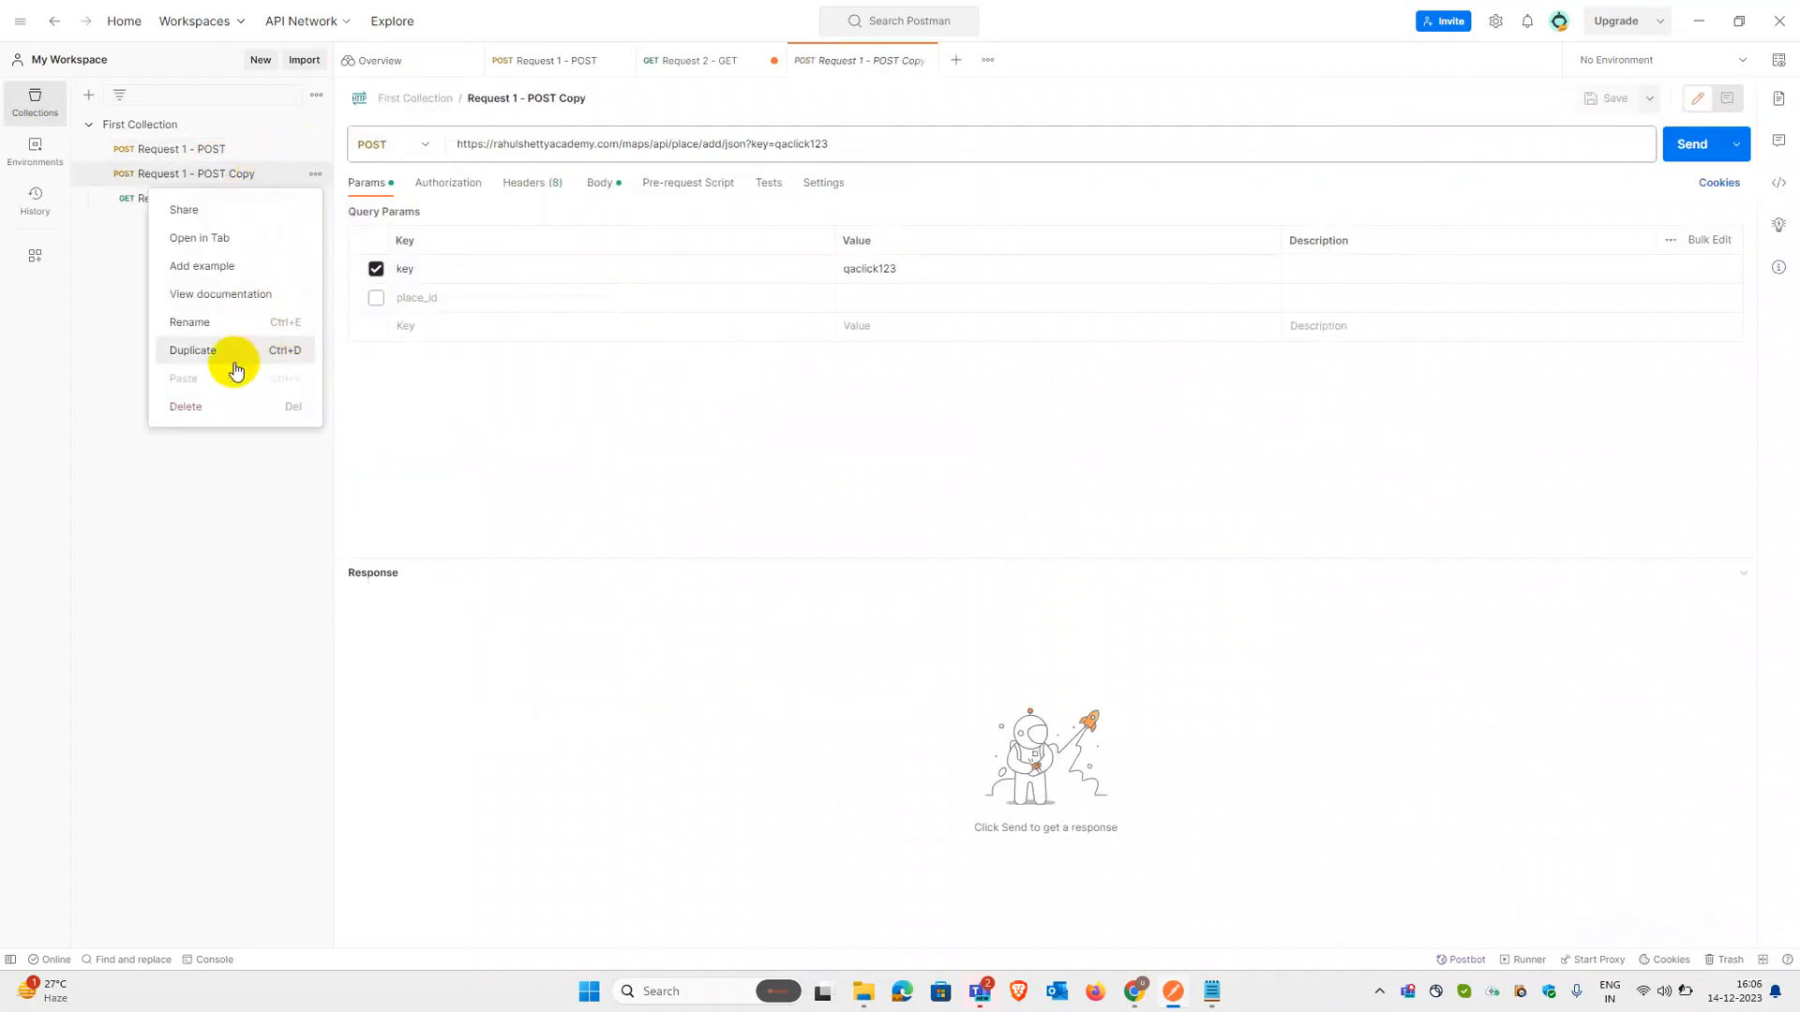
click(233, 322)
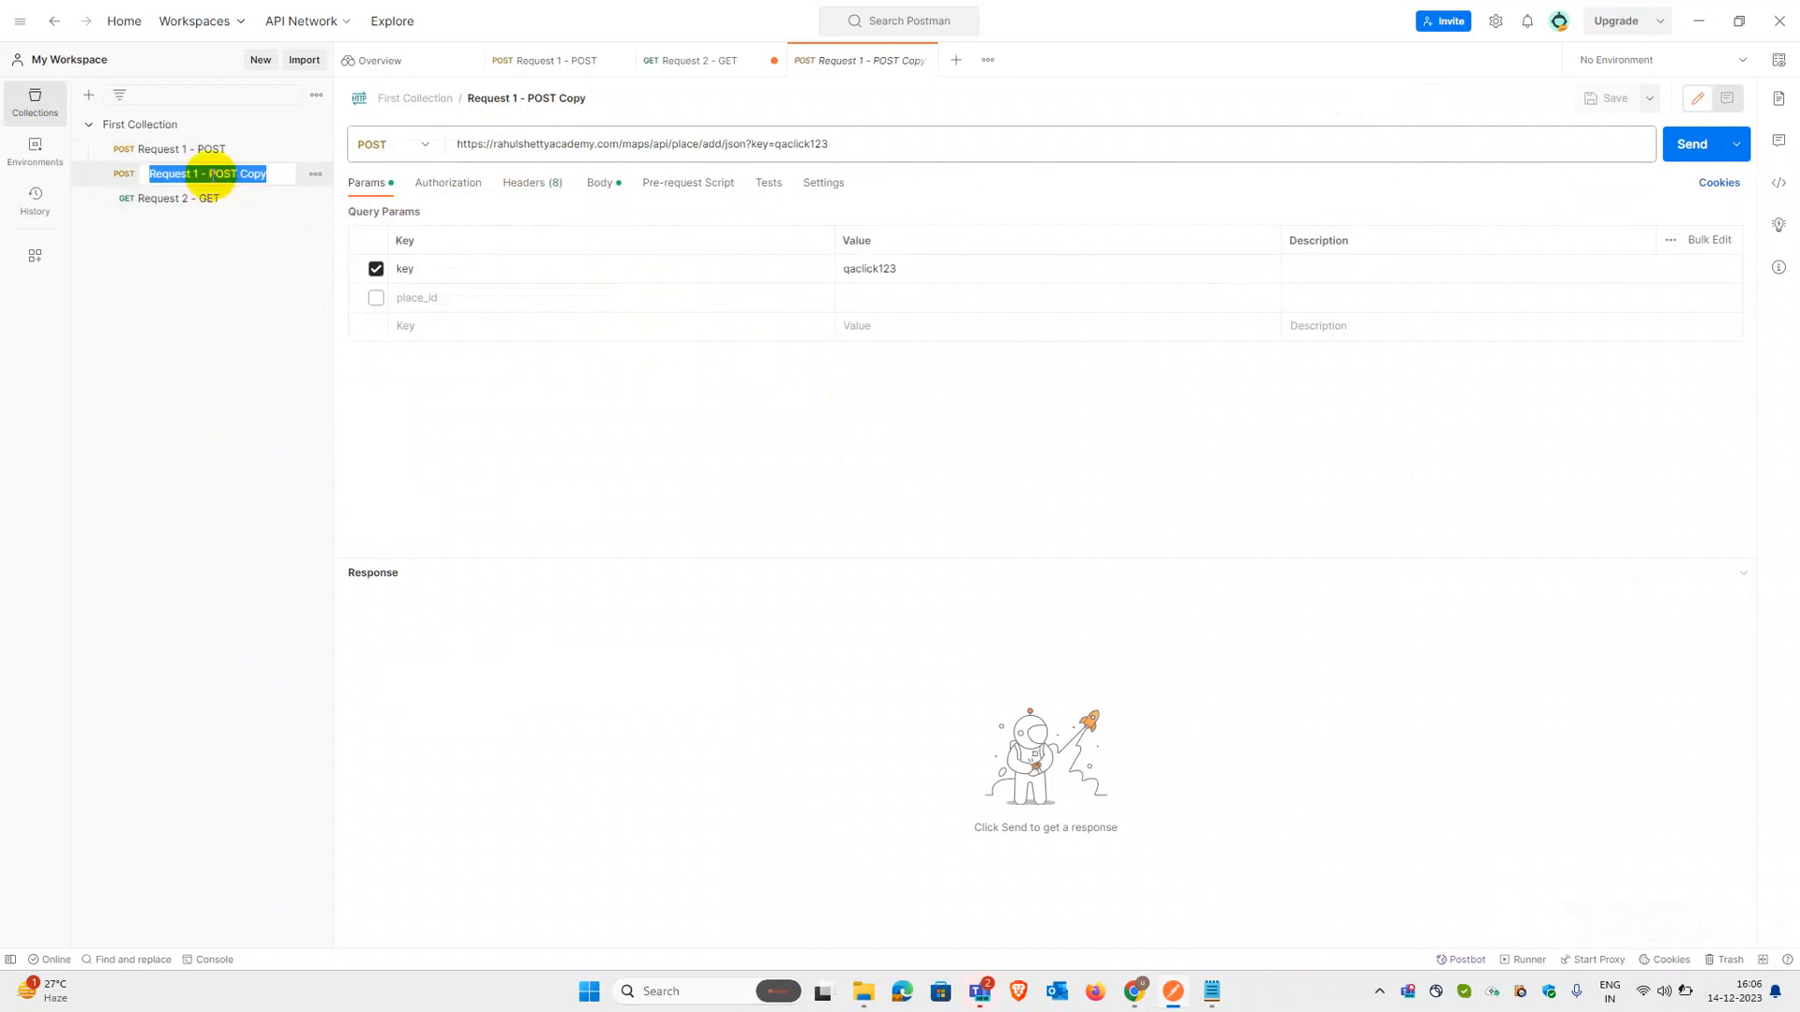
click(275, 175)
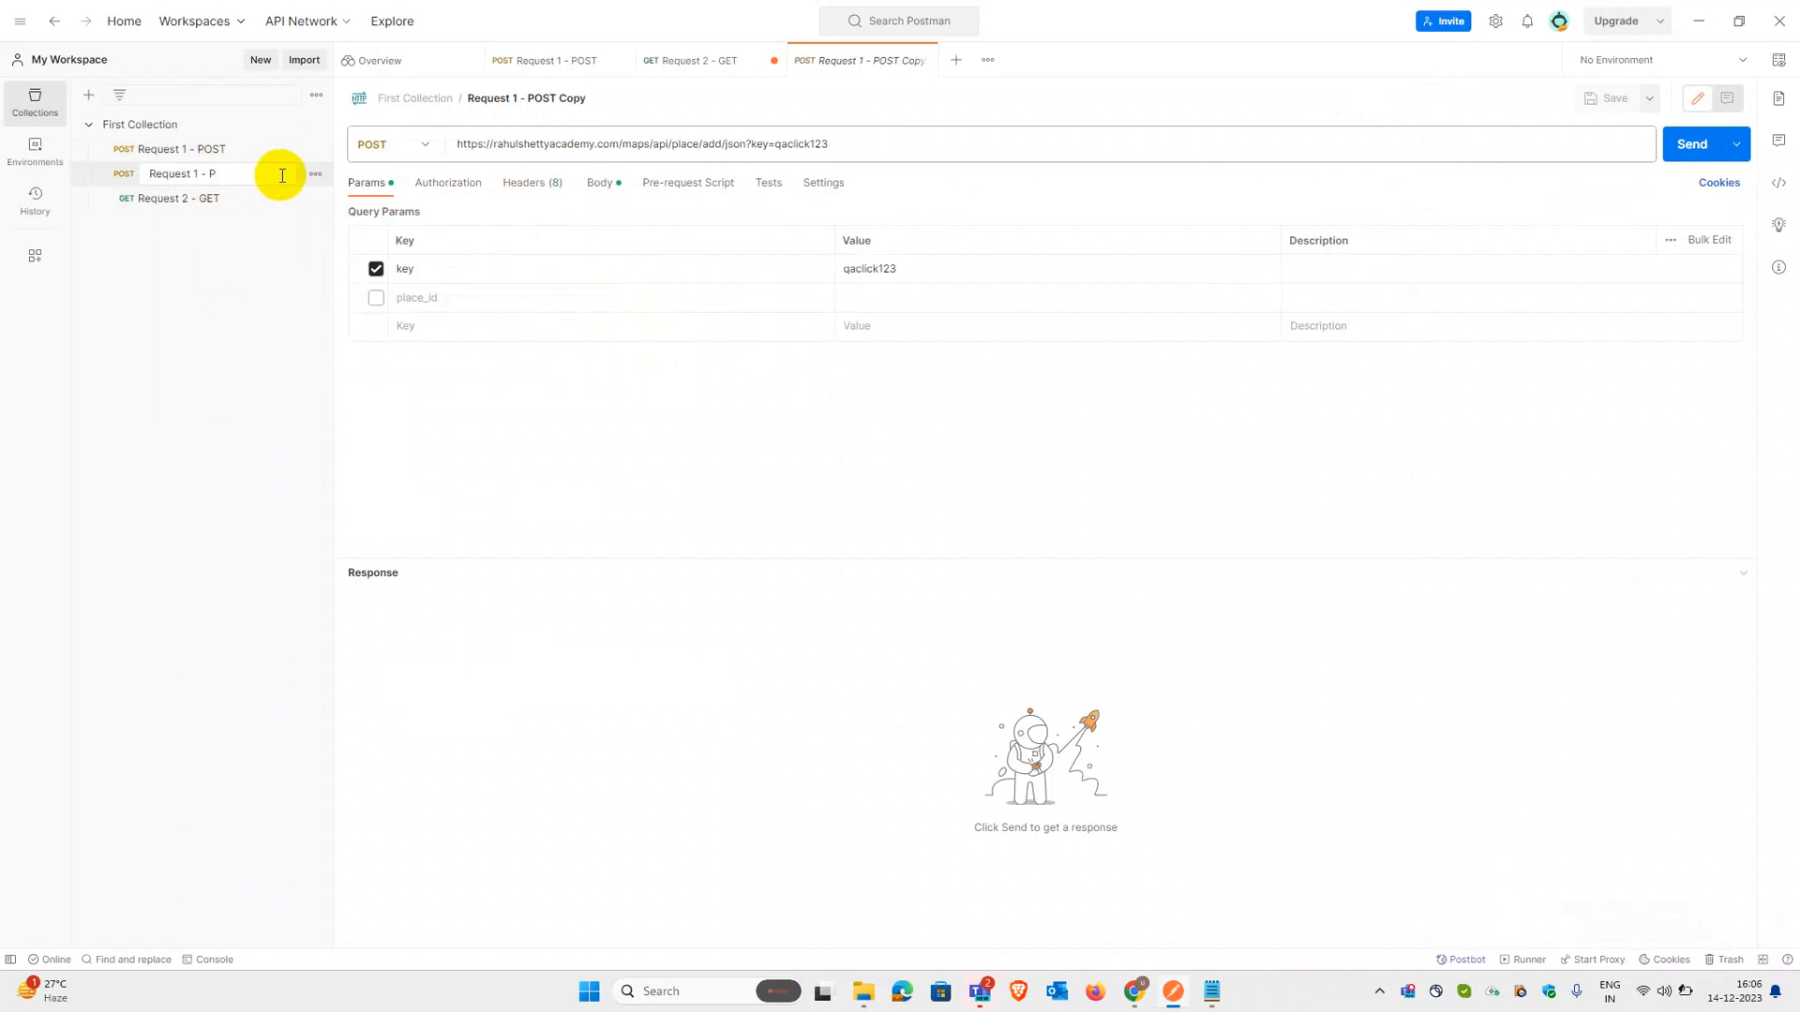
click(278, 258)
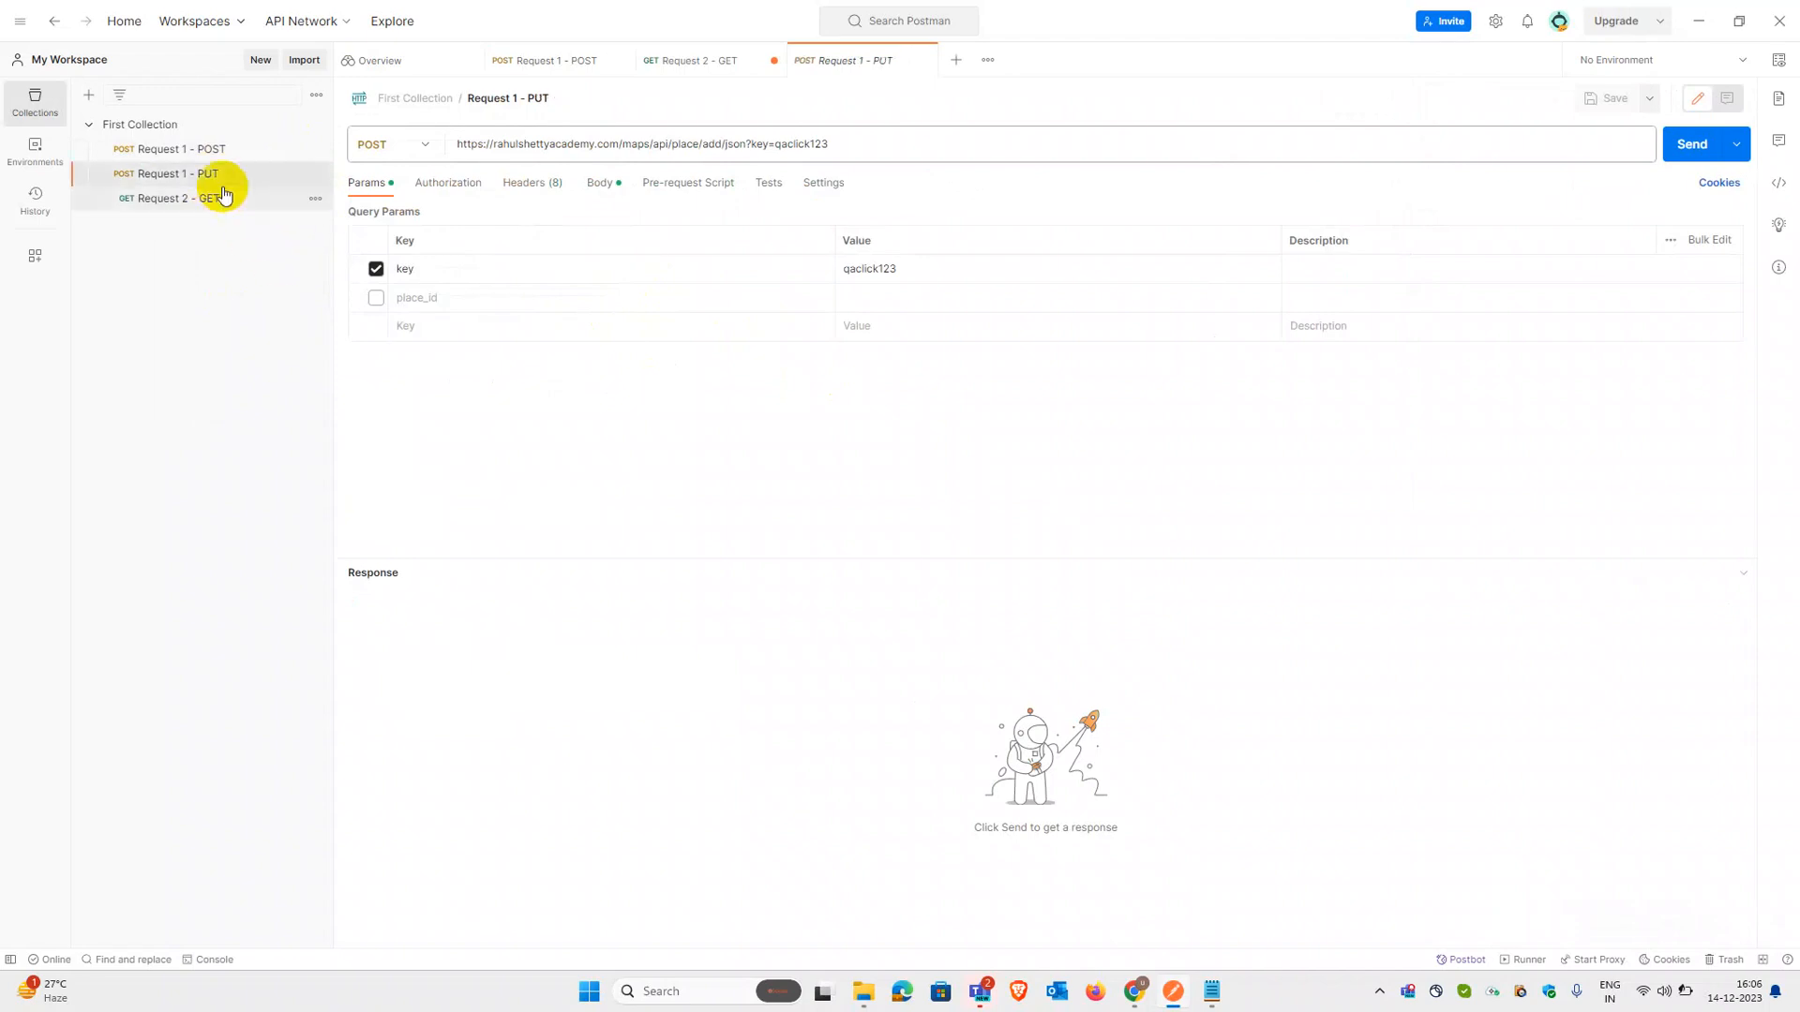
Step: Change the name of the duplicated request to Request 3 - PUT
click(314, 173)
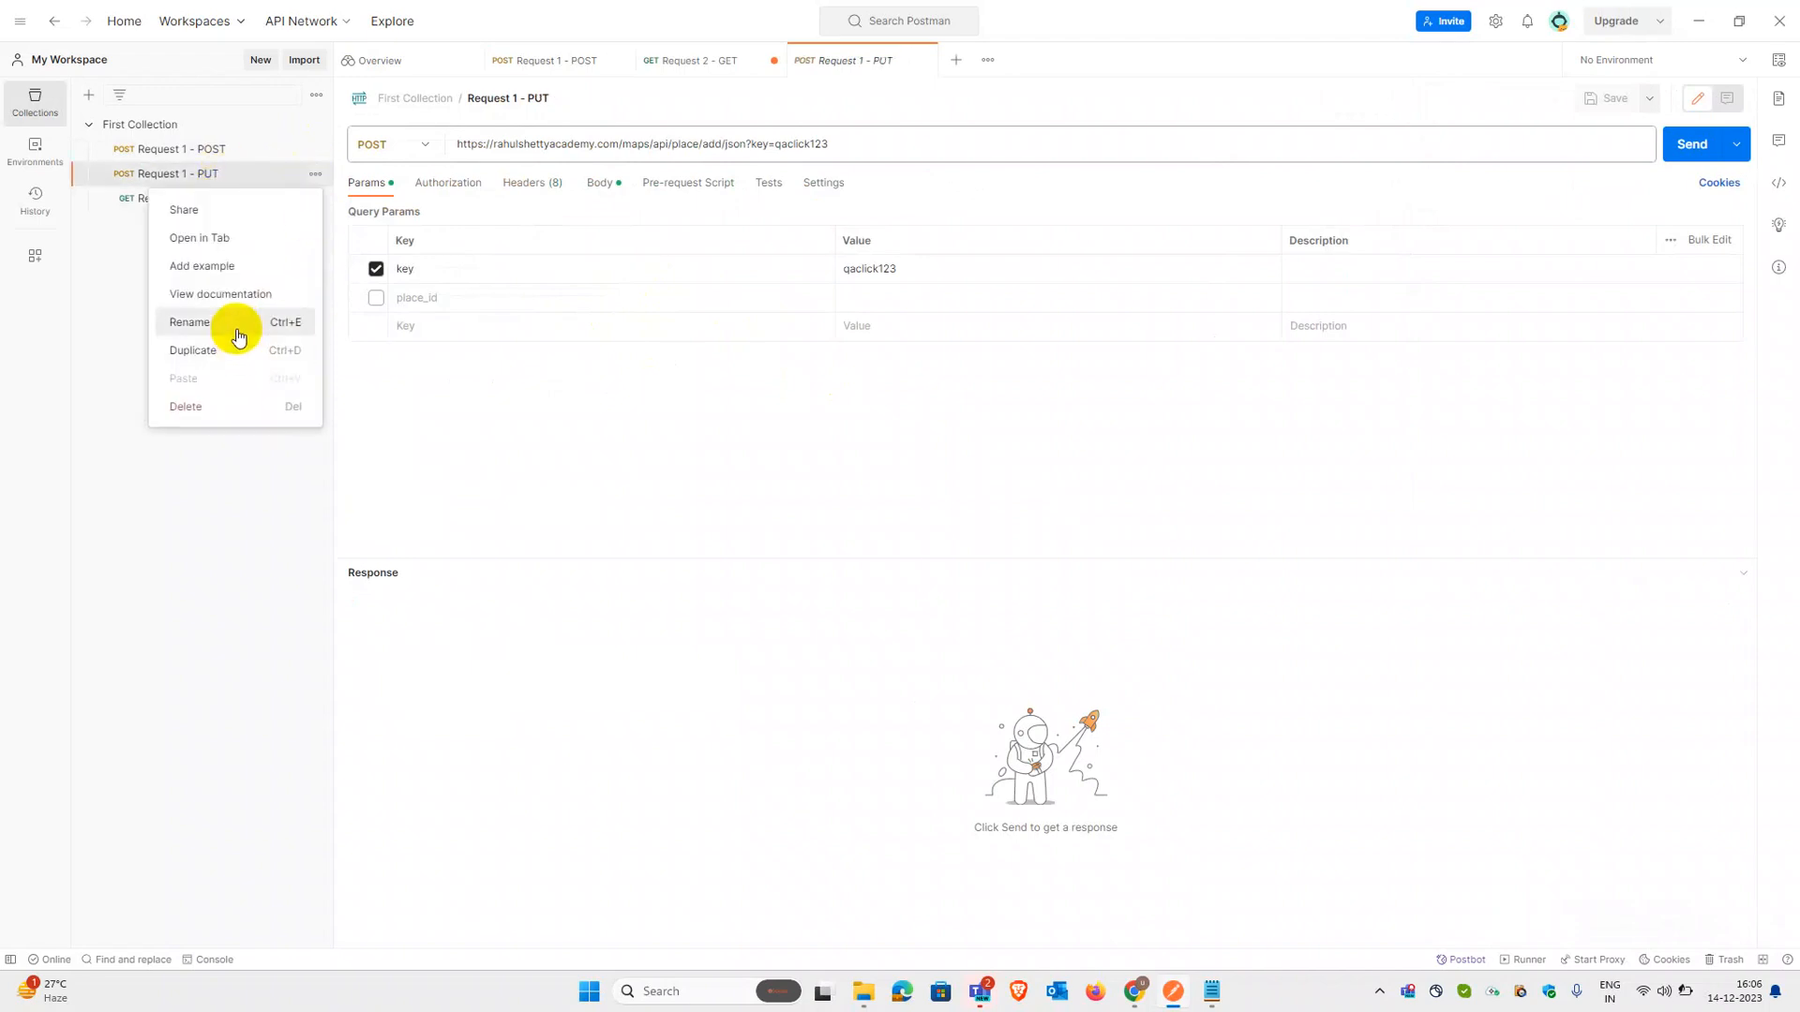
click(238, 336)
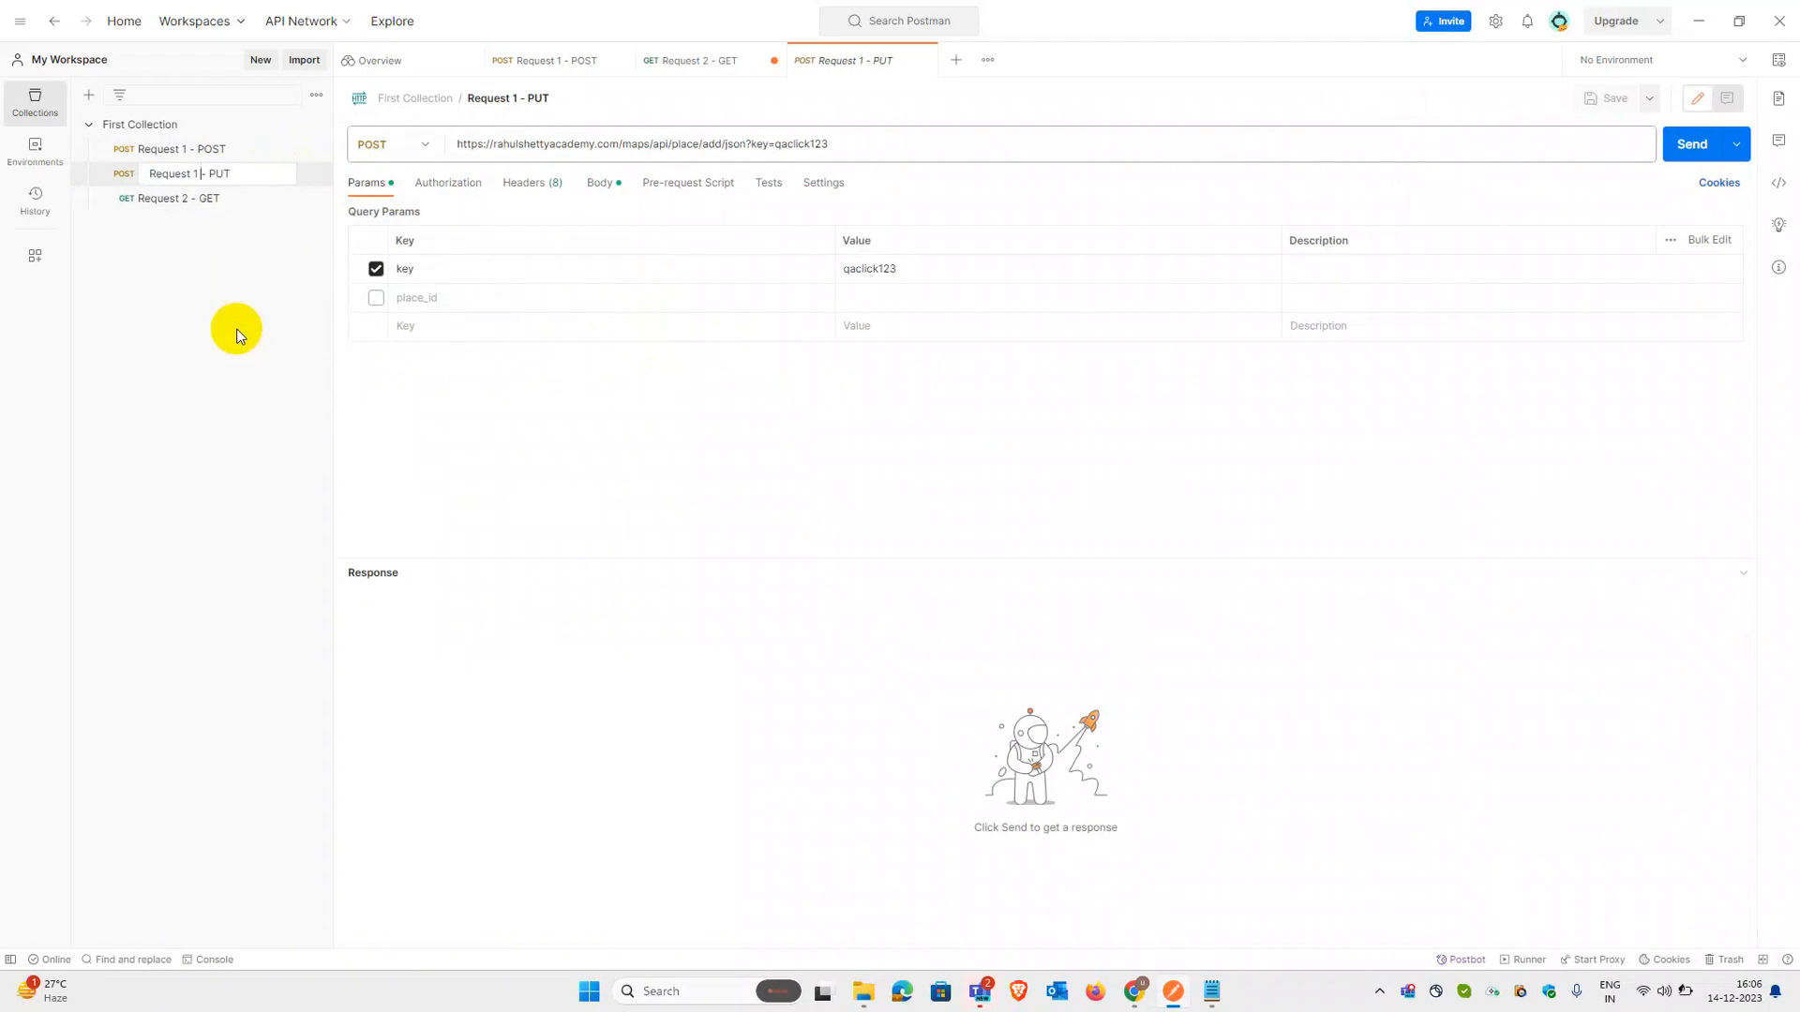
key(Return)
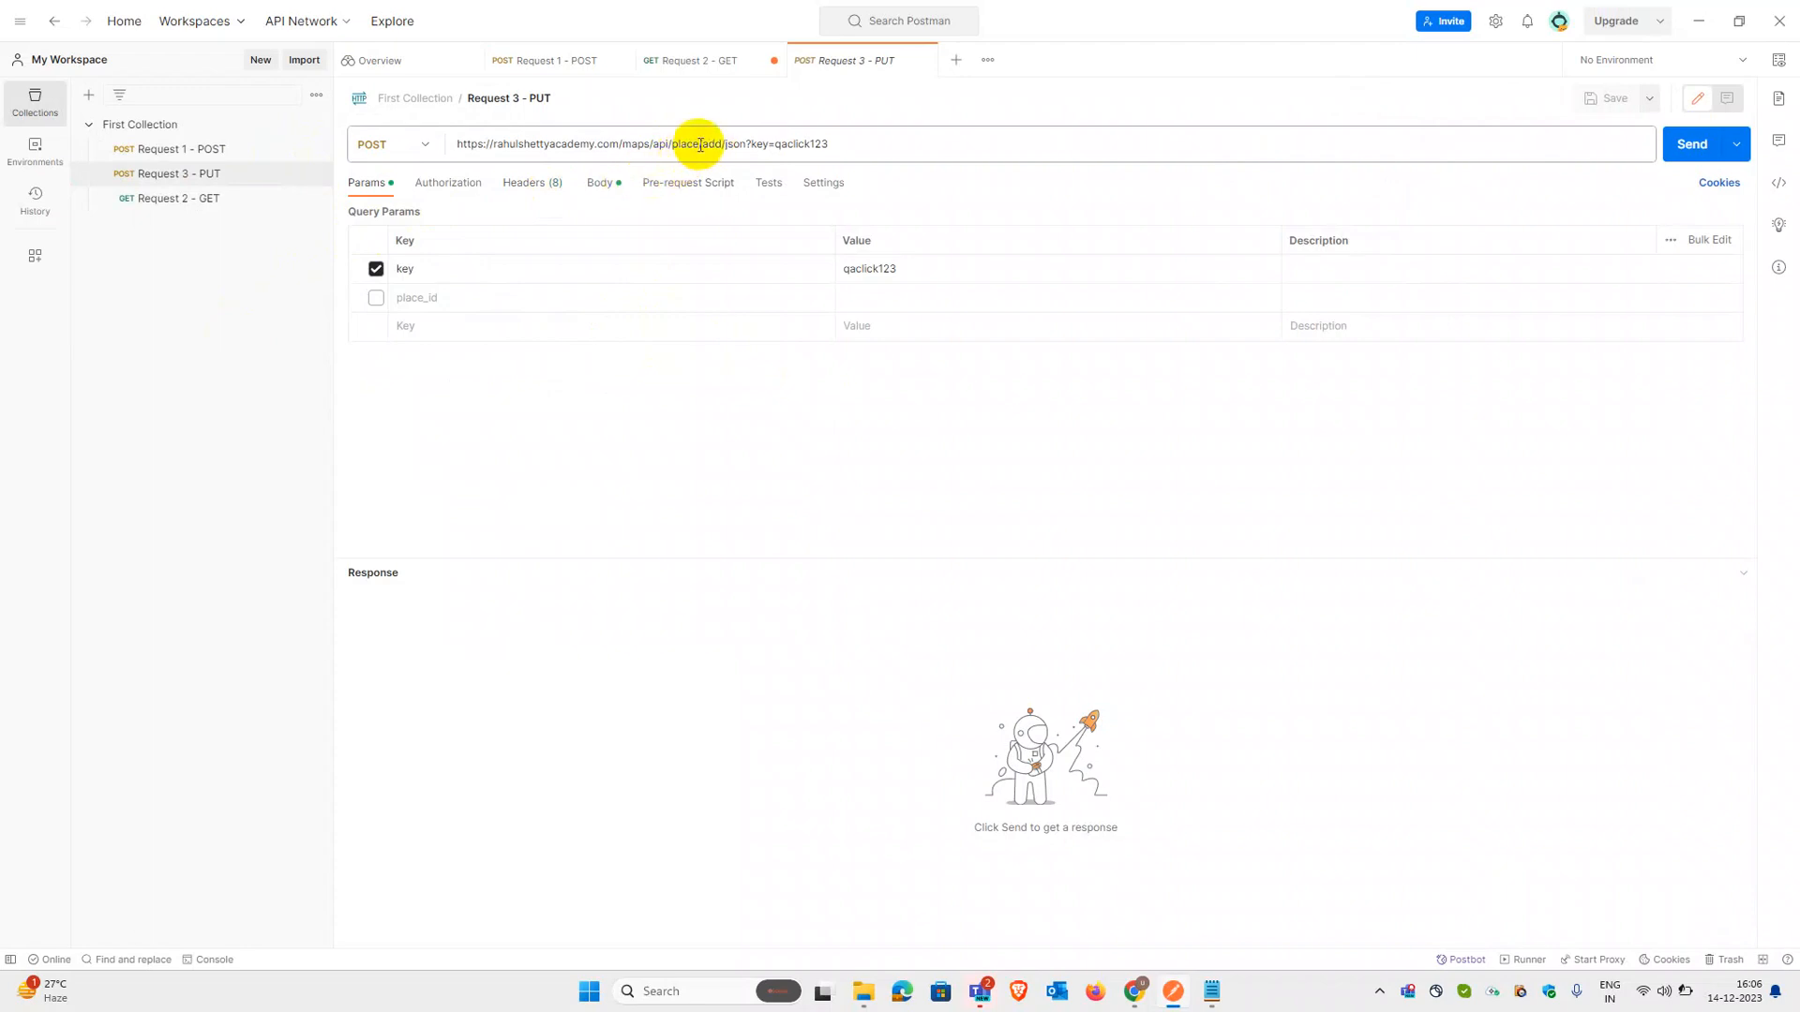
Step: Replace add with update in the URL path of Request 3 - PUT and disable its key query parameter
double_click(712, 144)
text(update)
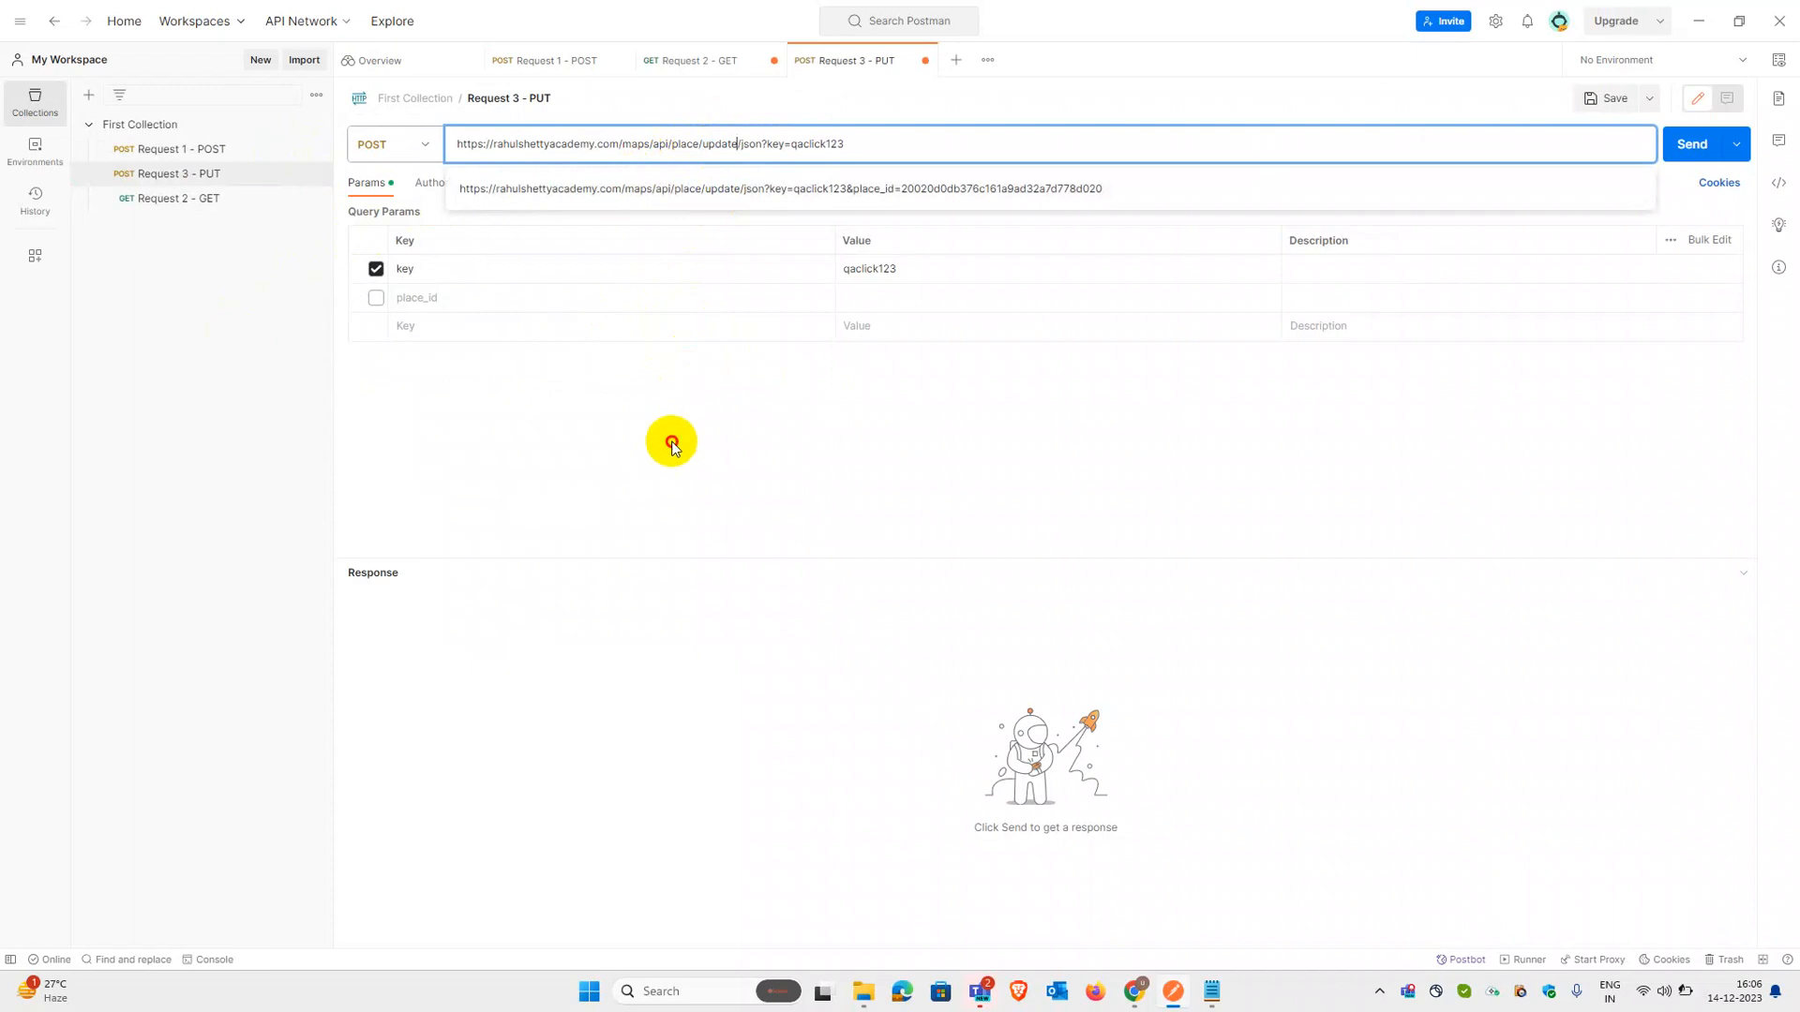
click(671, 447)
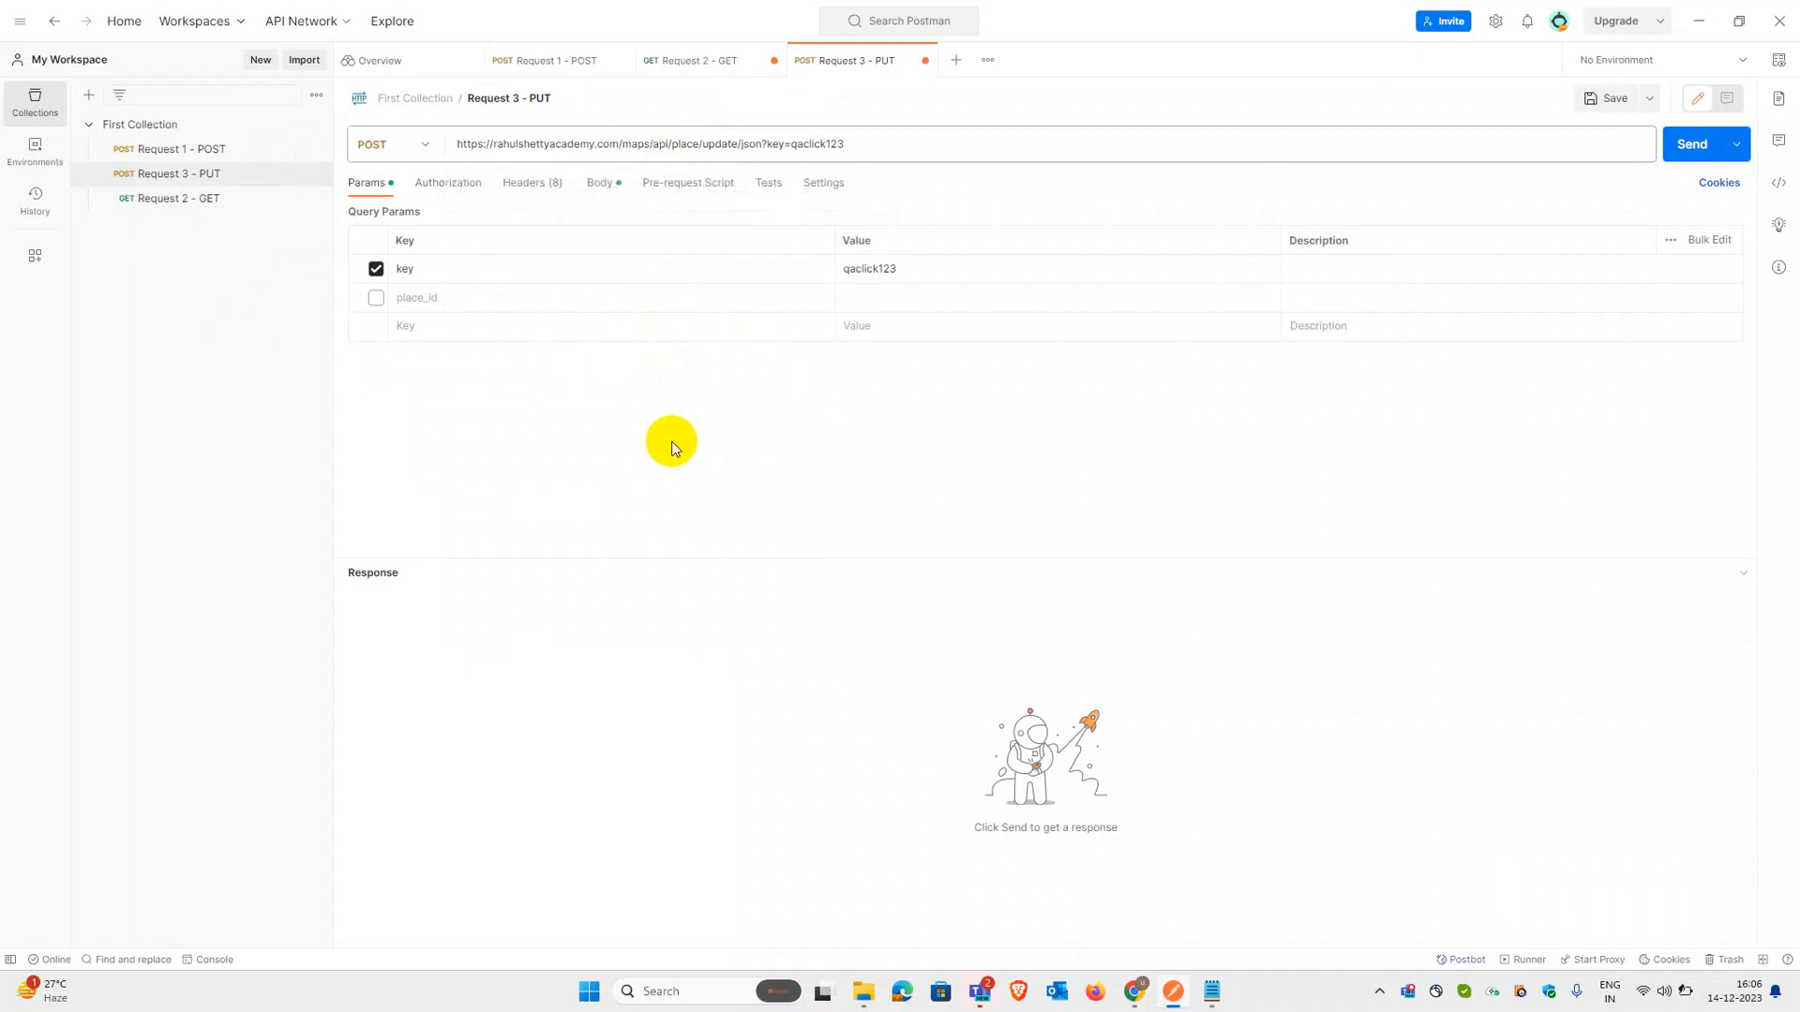
click(377, 271)
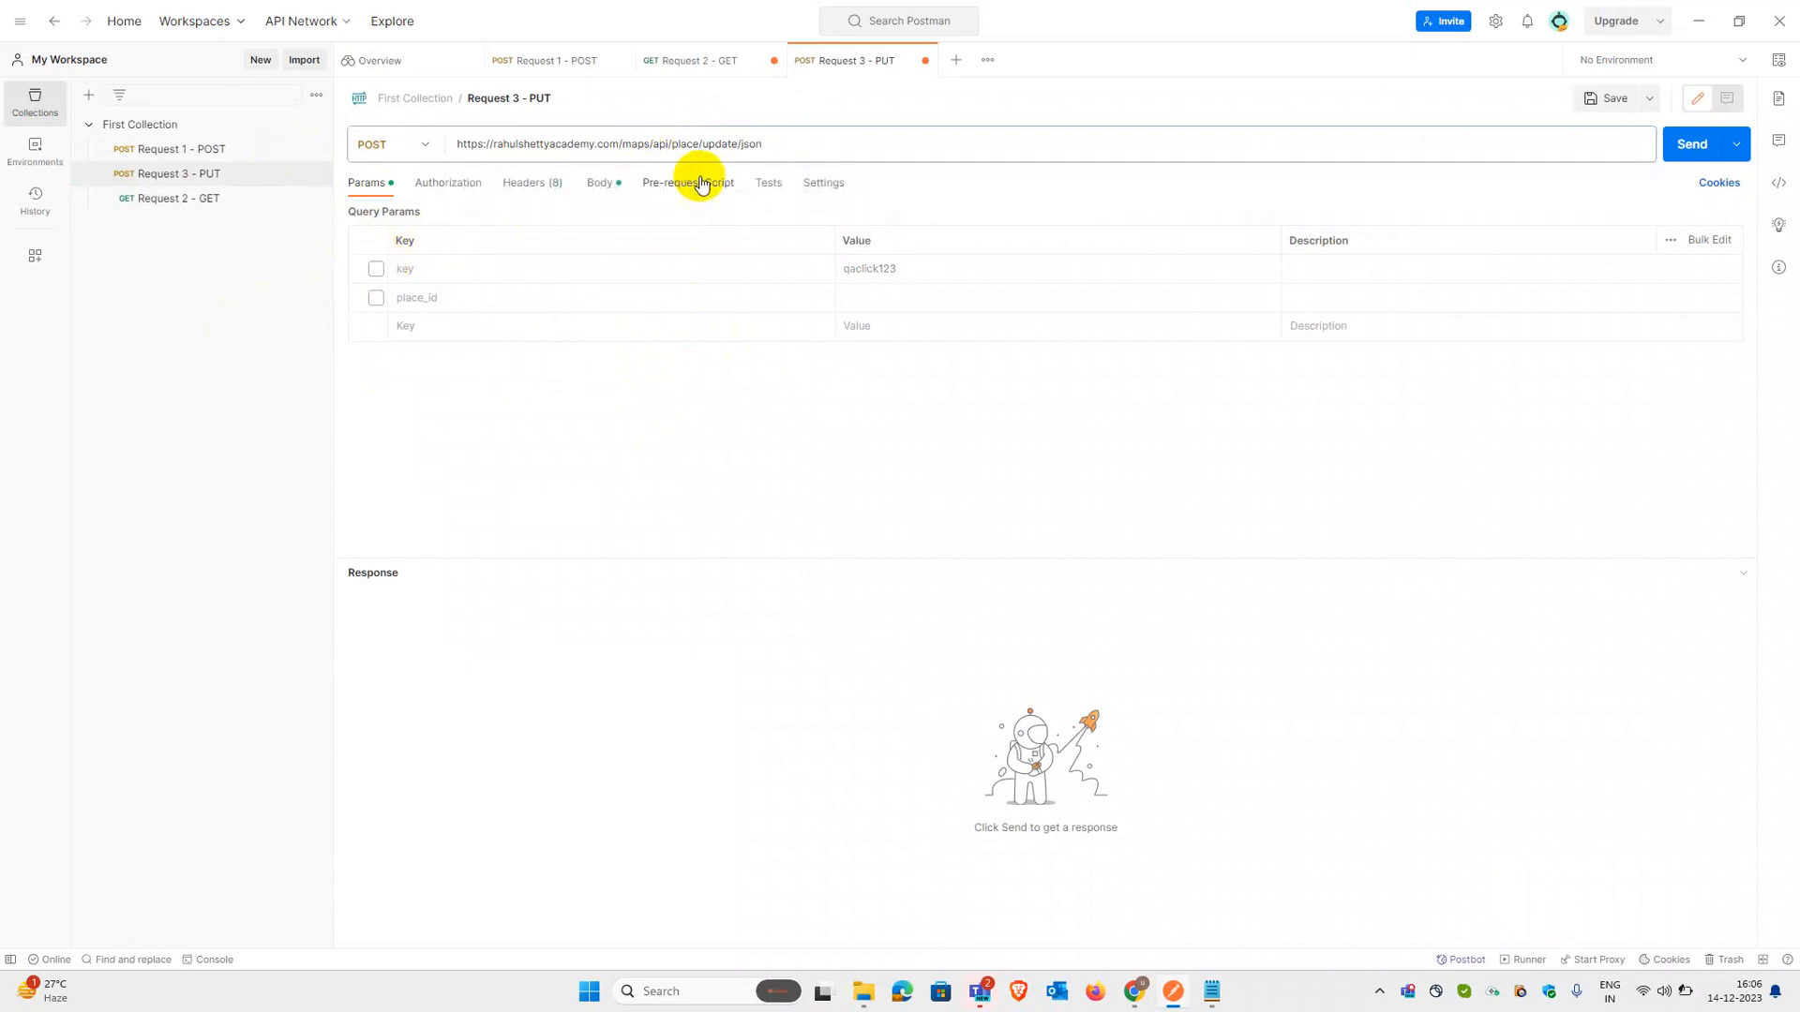
Step: Open the raw JSON body of Request 3 - PUT and change the leading number of the address value to 31
click(602, 187)
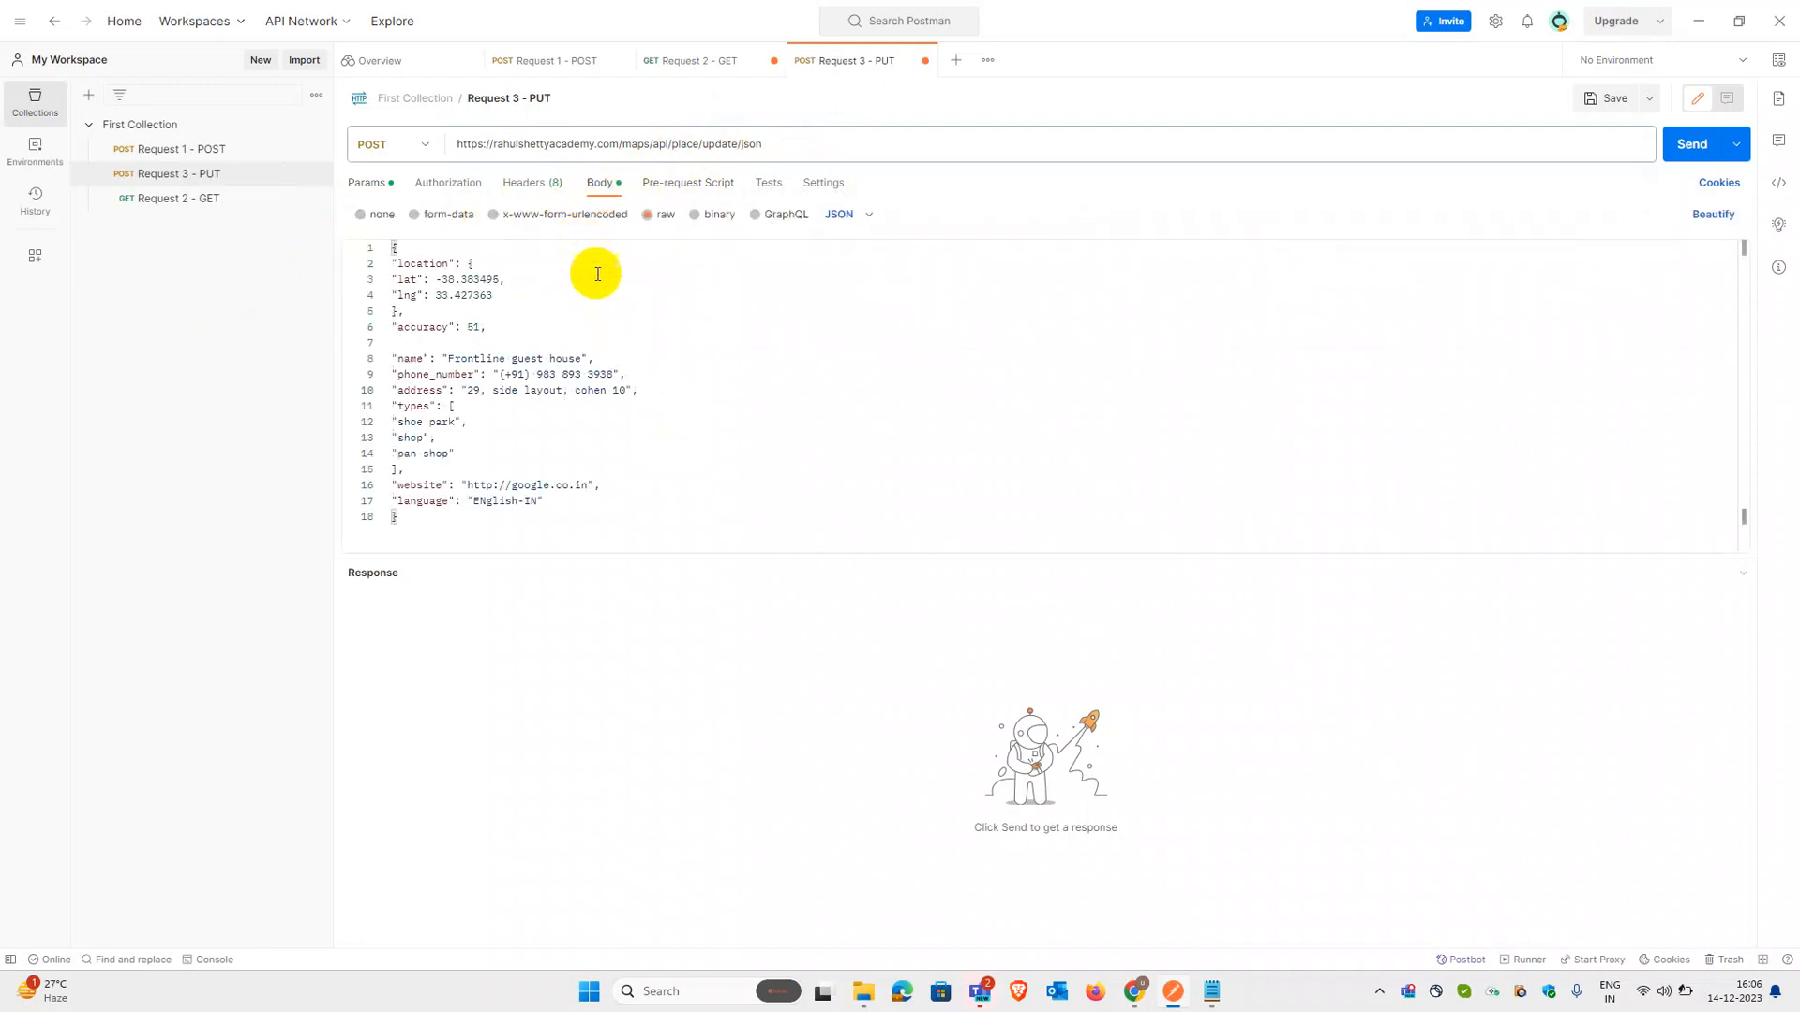
click(602, 290)
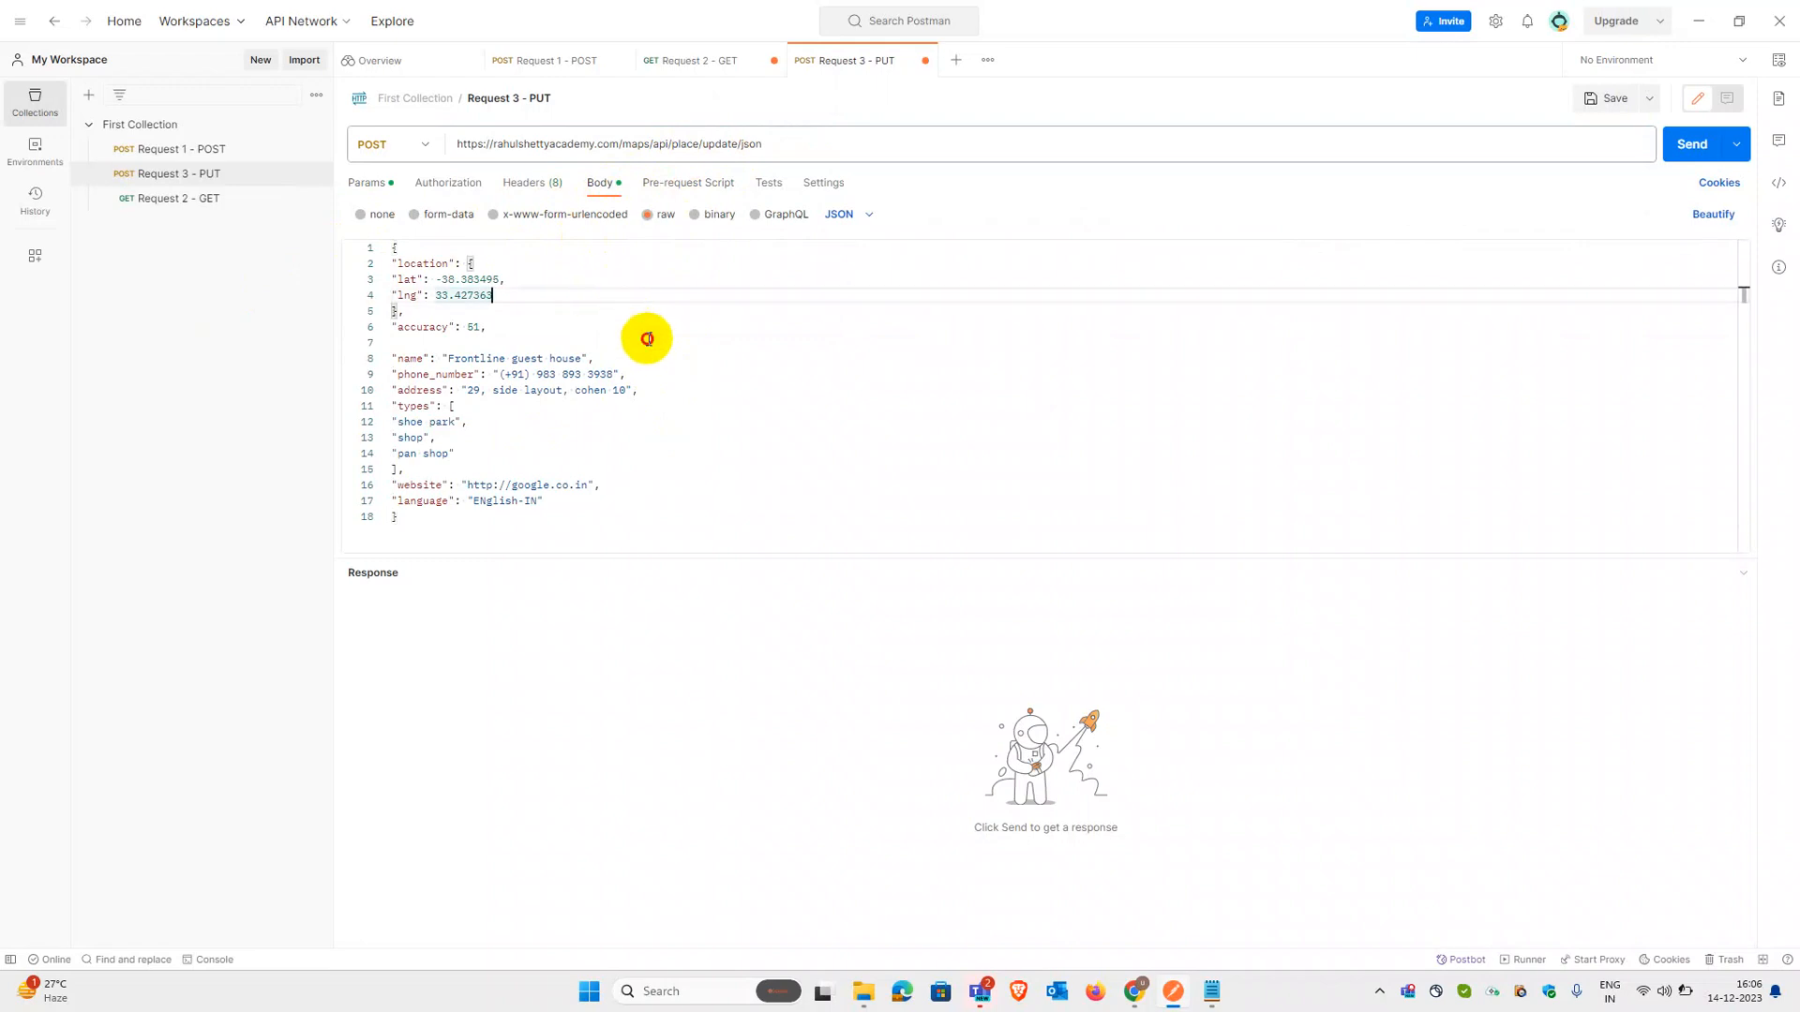
click(643, 275)
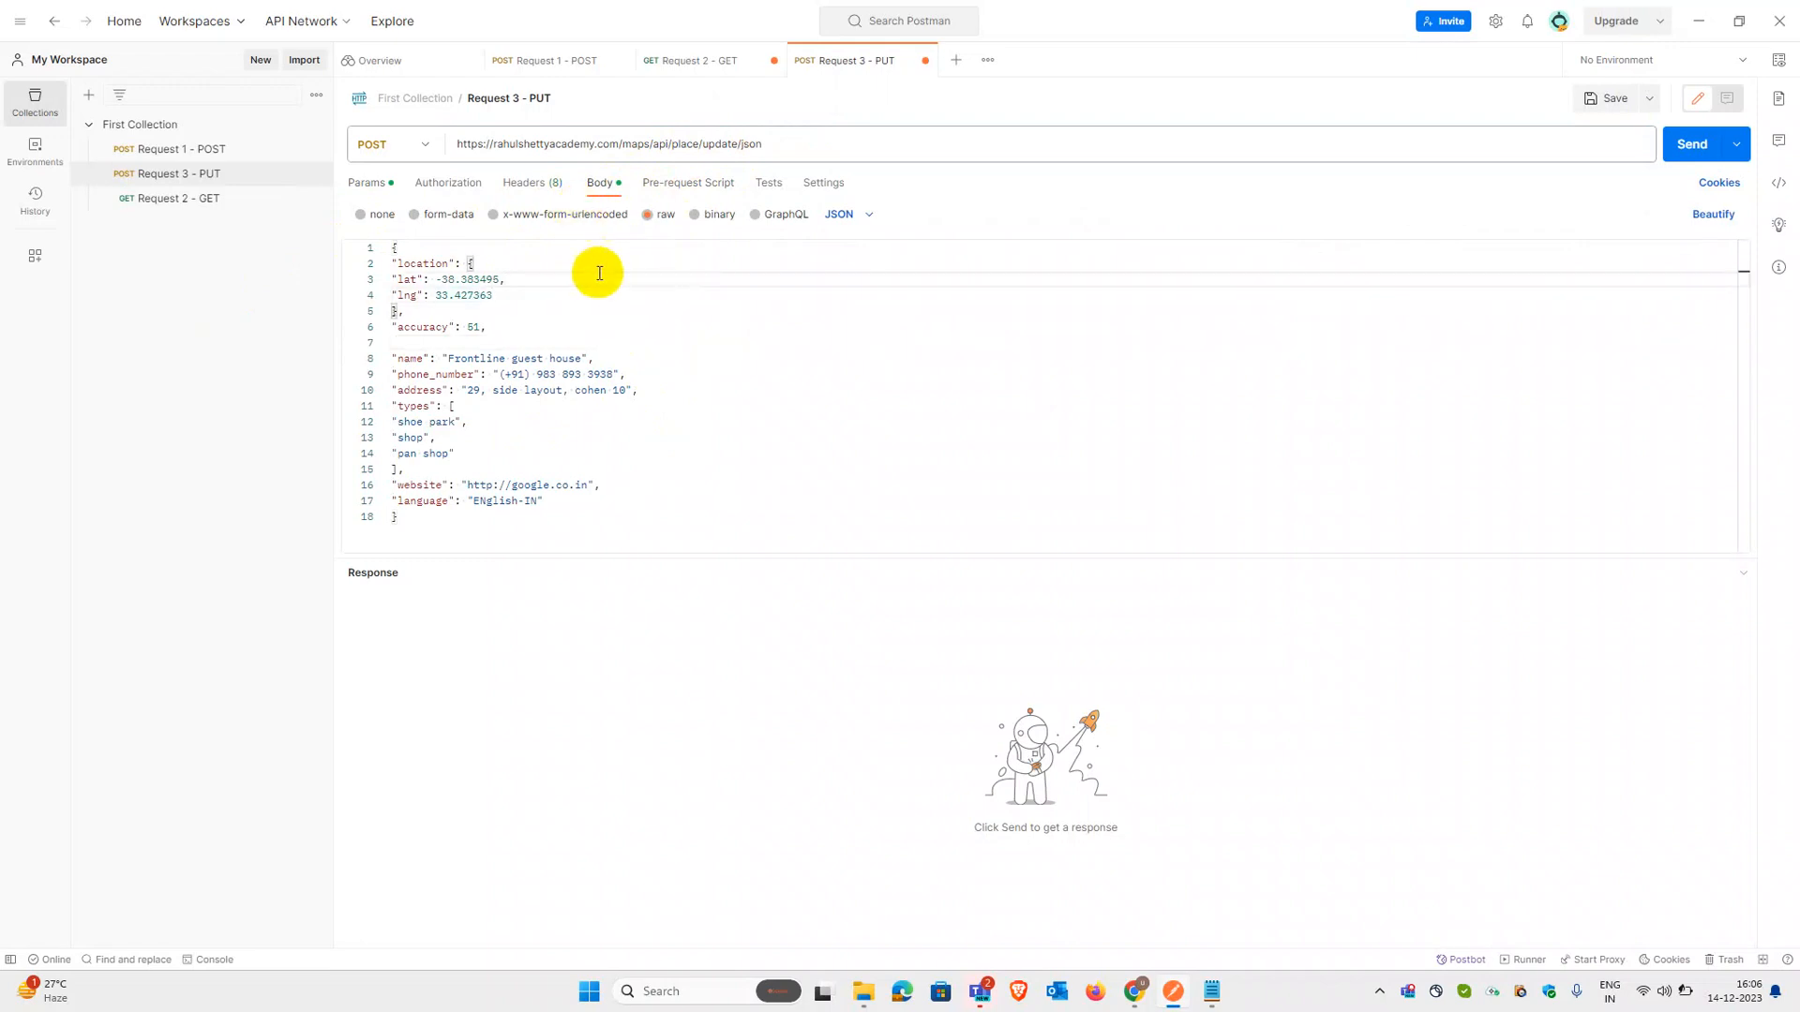
drag(575, 294, 526, 229)
click(536, 359)
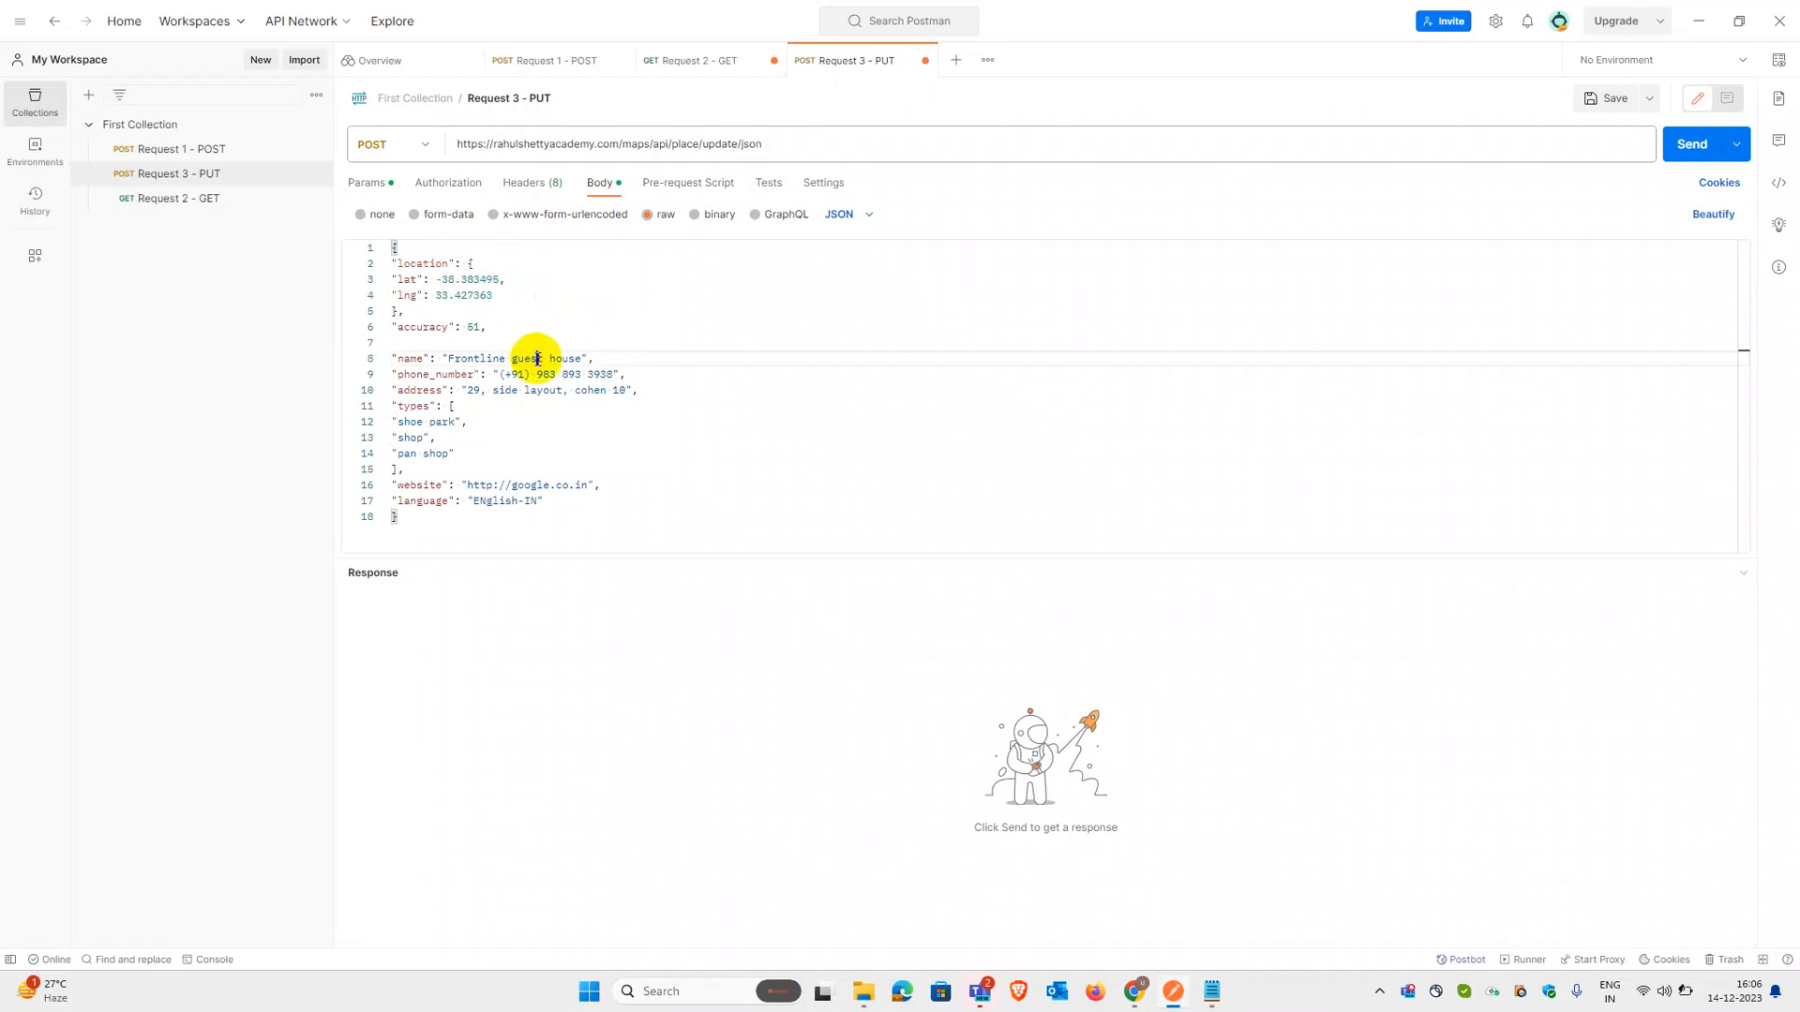
click(576, 403)
click(547, 521)
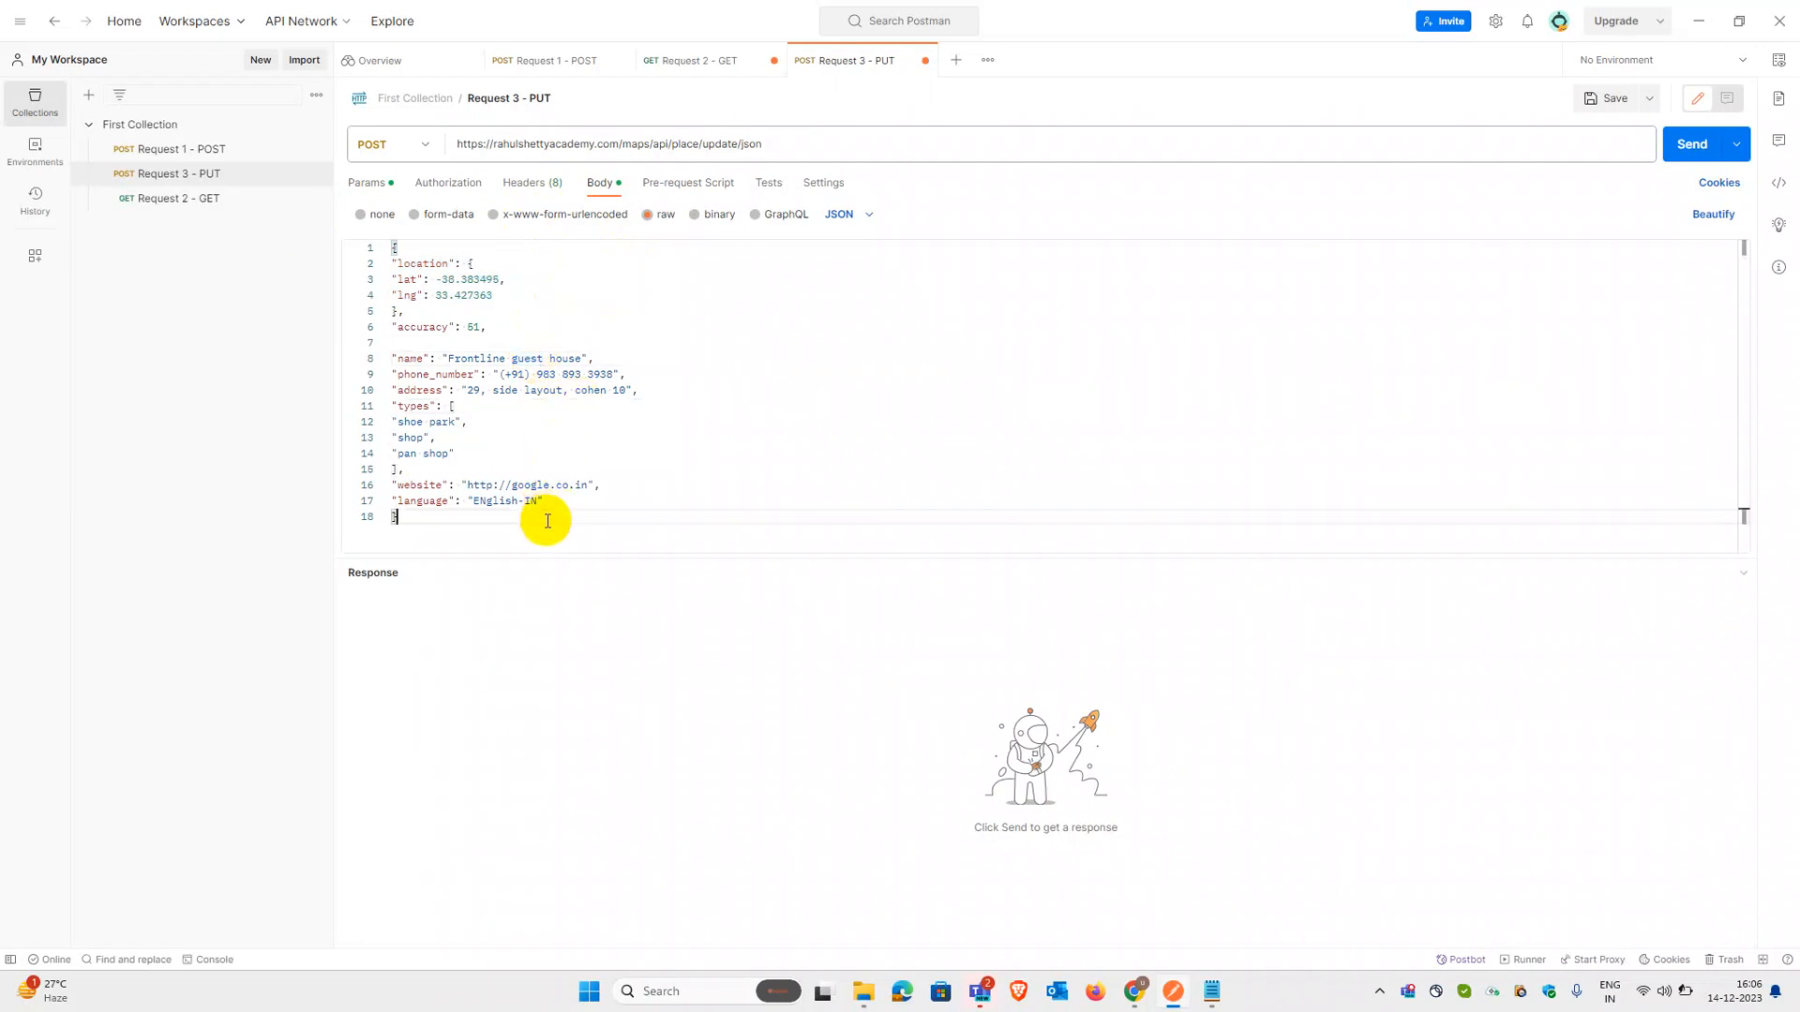
click(481, 390)
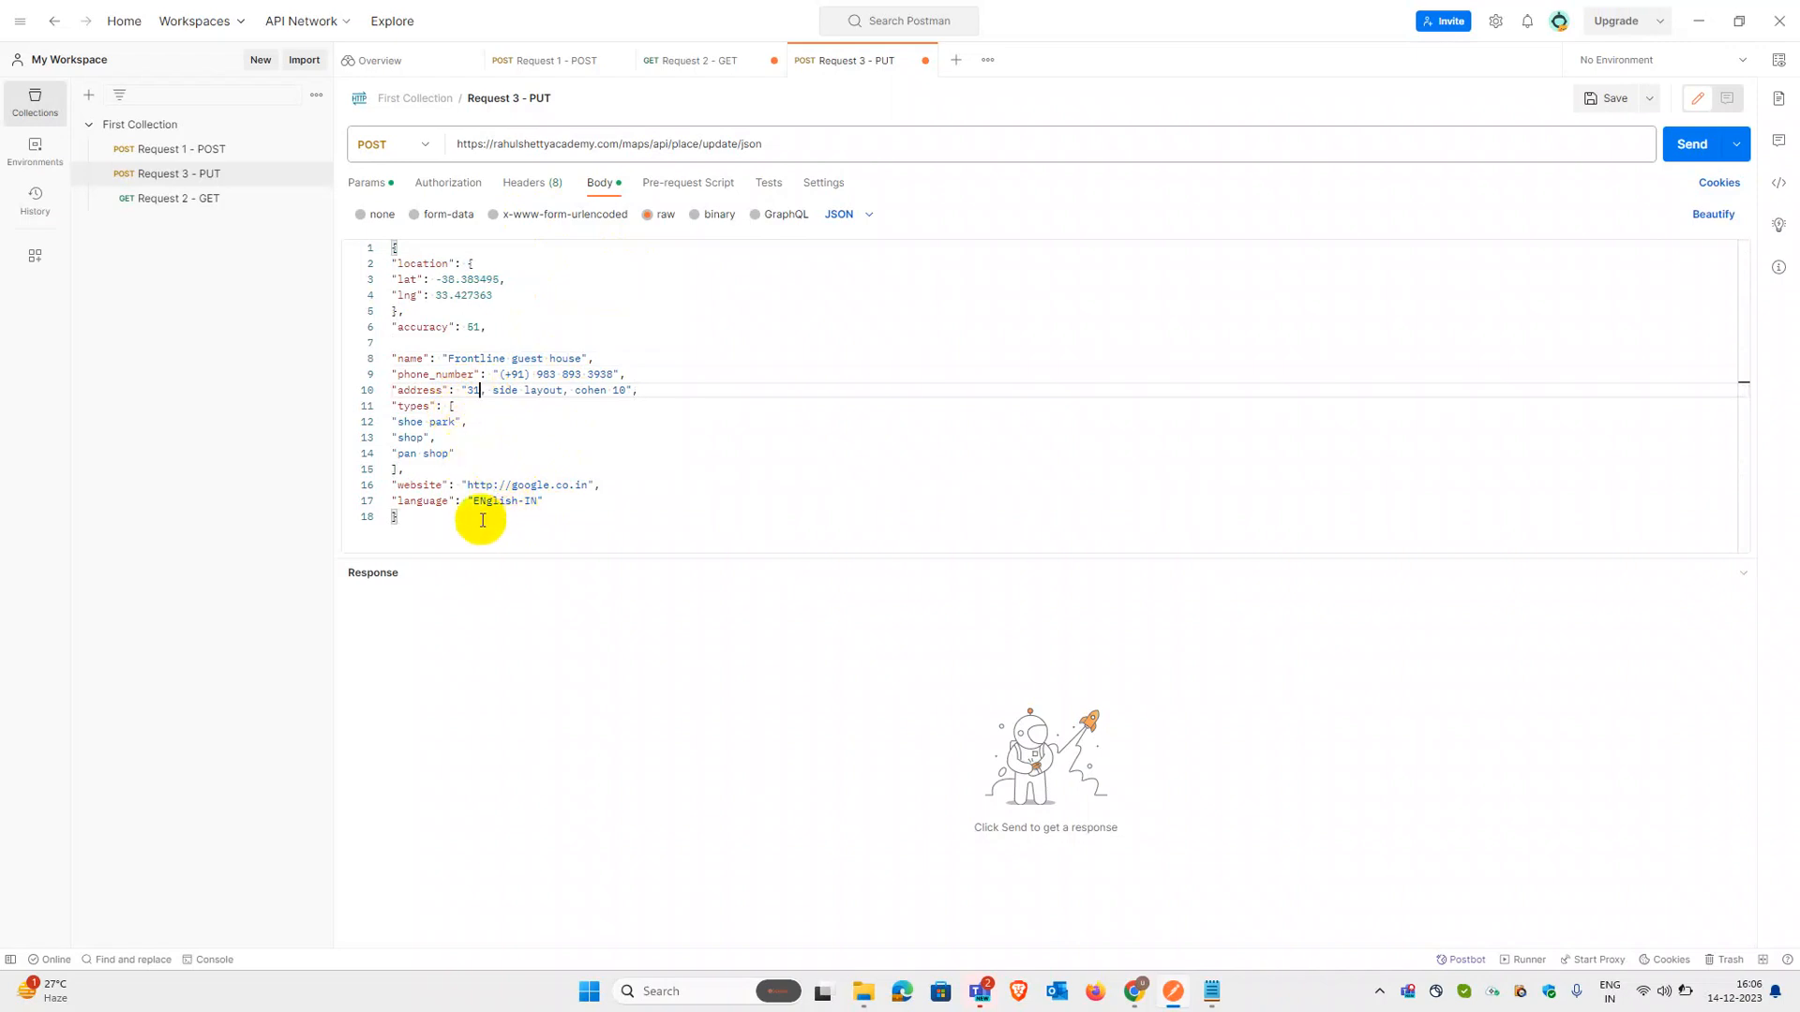
Step: Delete the types, website and language entries from the JSON body and remove the trailing comma after the address value
drag(561, 500, 379, 415)
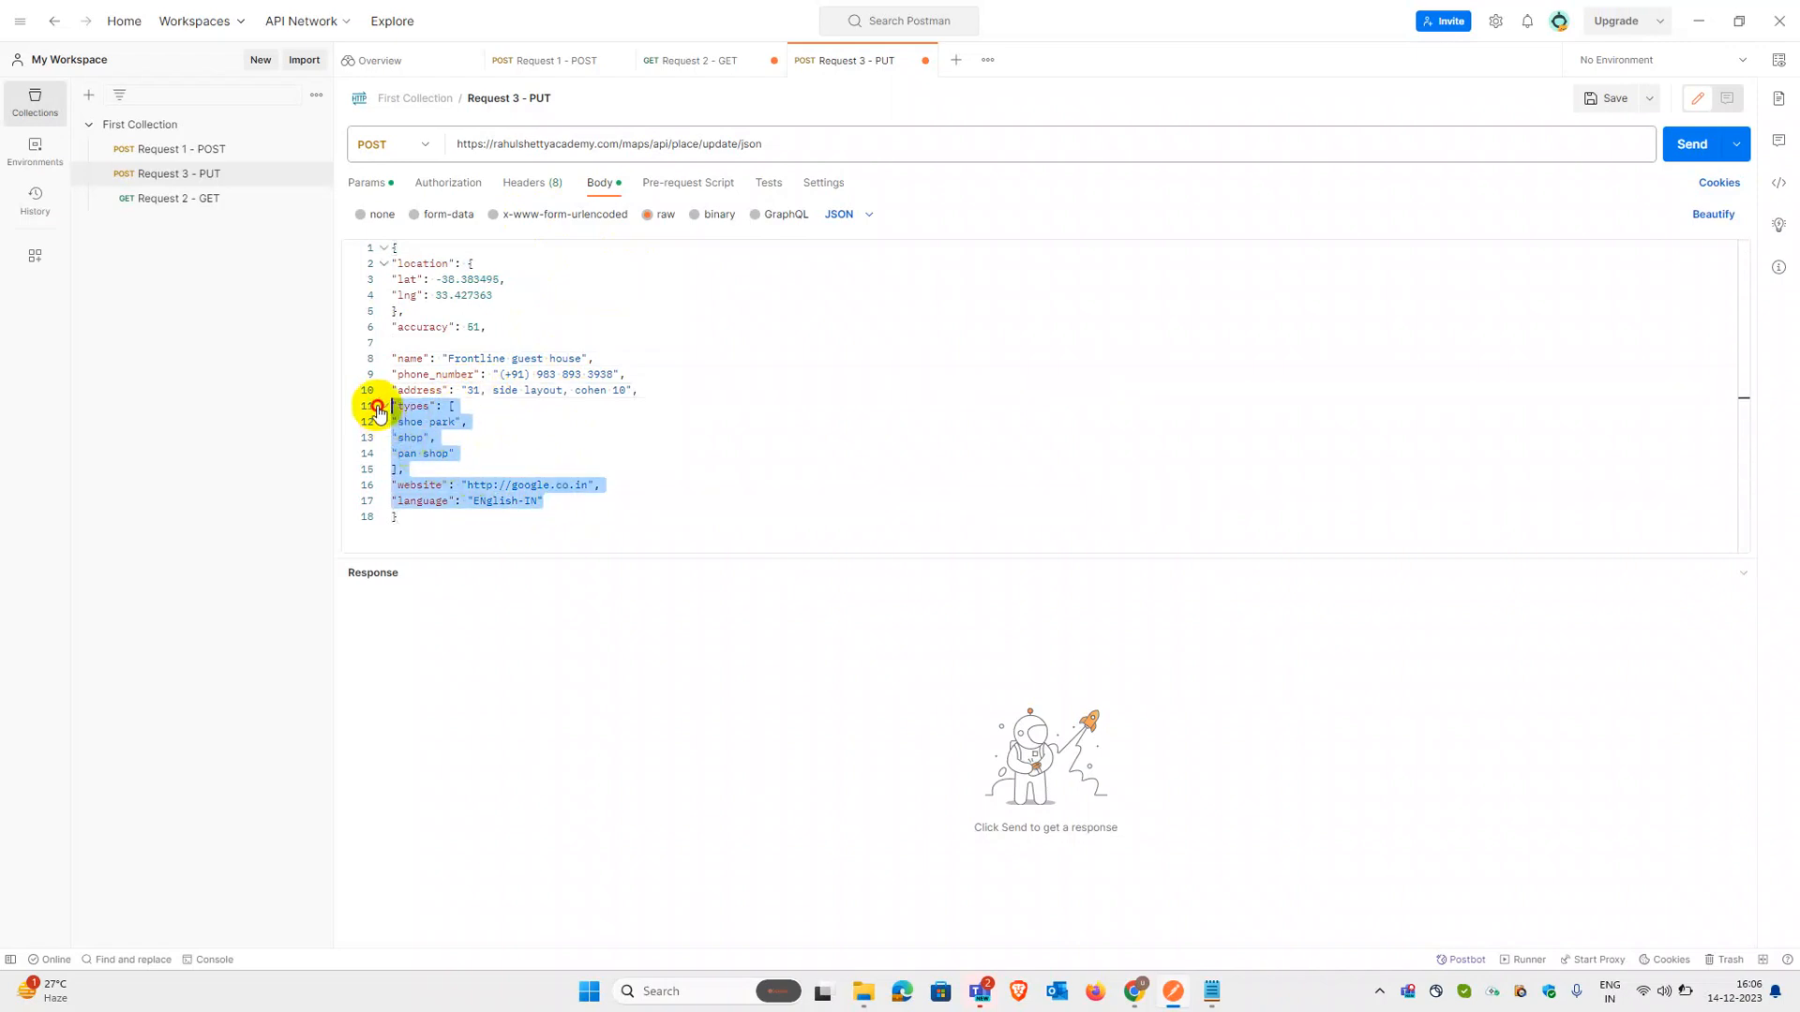
key(Delete)
key(BackSpace)
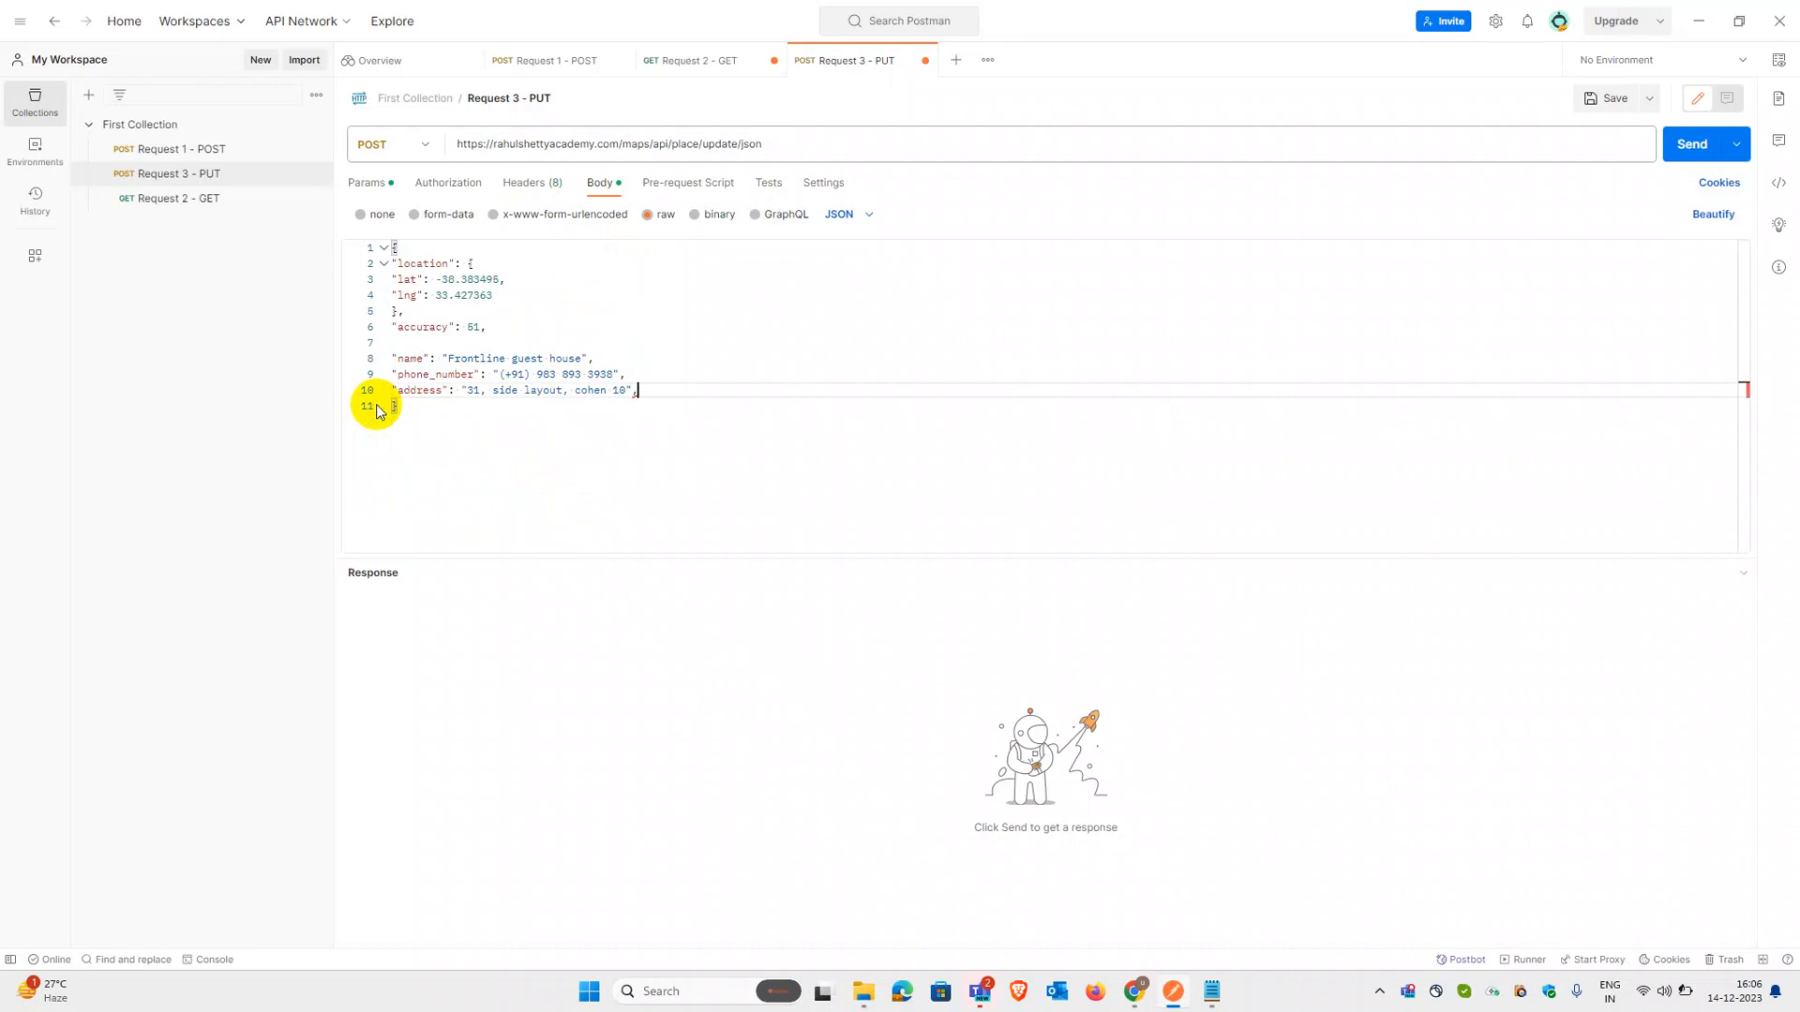
click(622, 374)
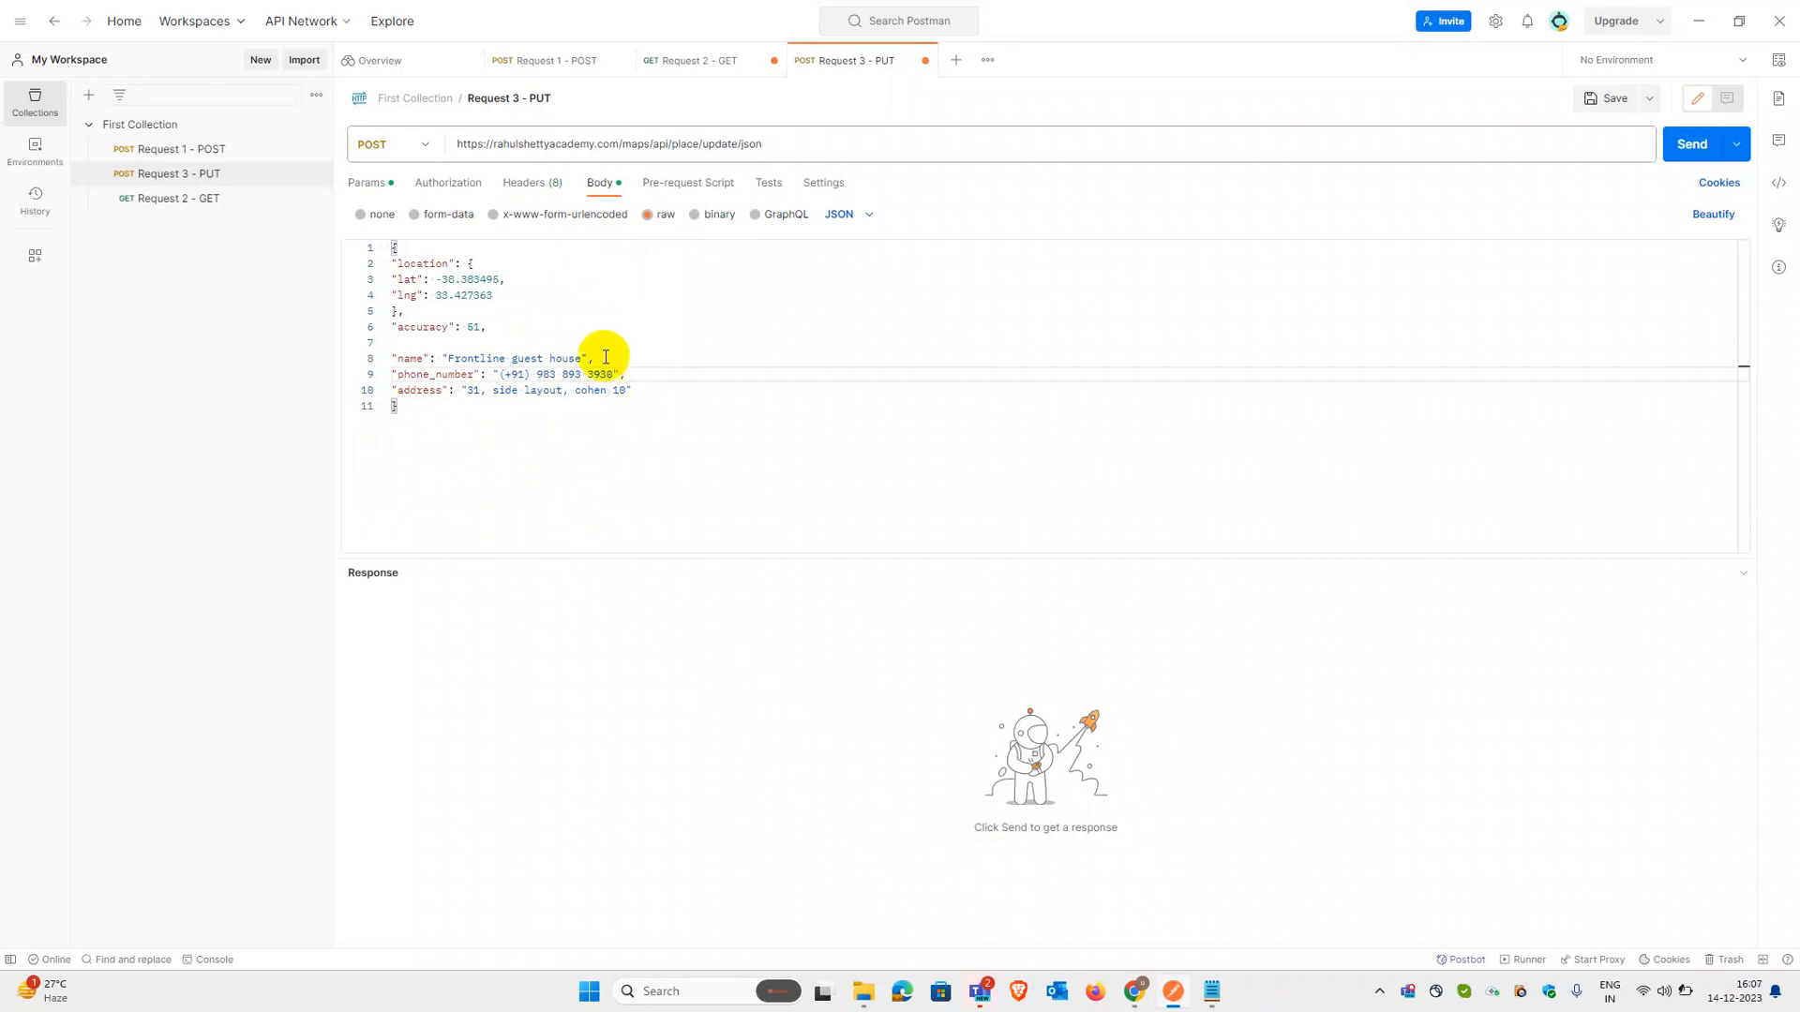
Step: Delete the location, accuracy and name entries from the JSON body, including the leftover blank line
drag(596, 358, 374, 271)
key(BackSpace)
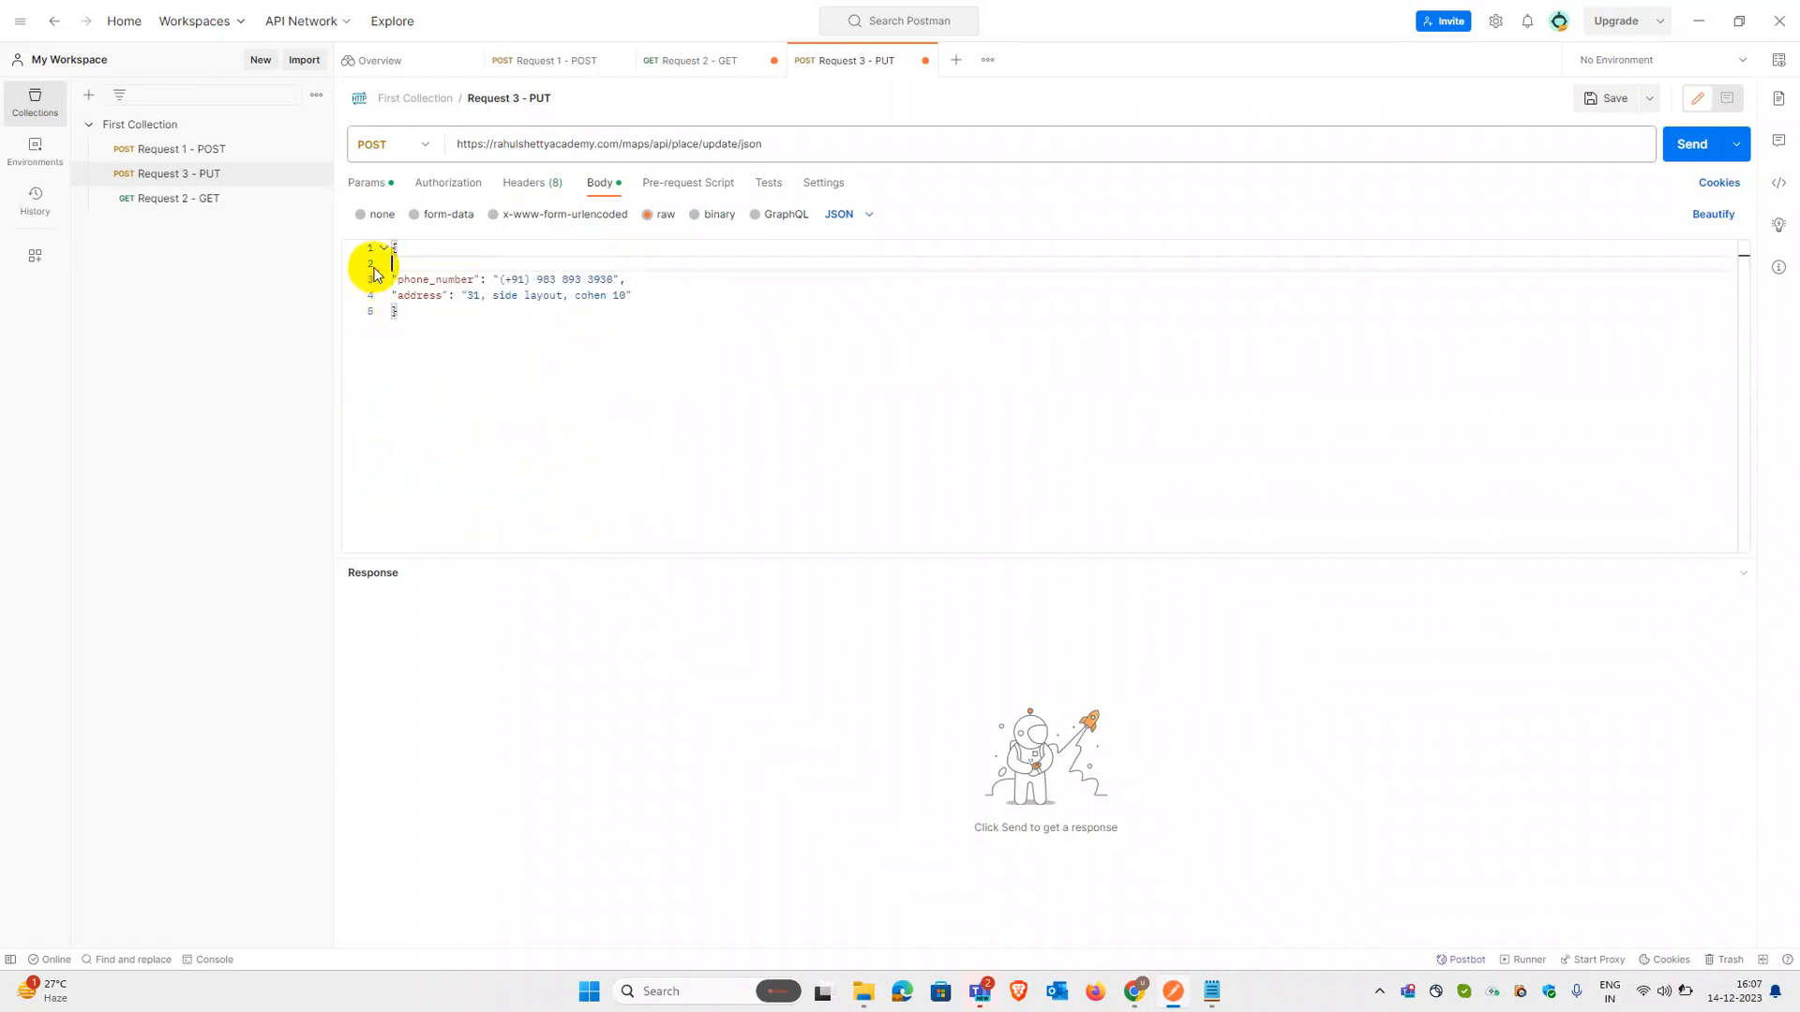
click(484, 281)
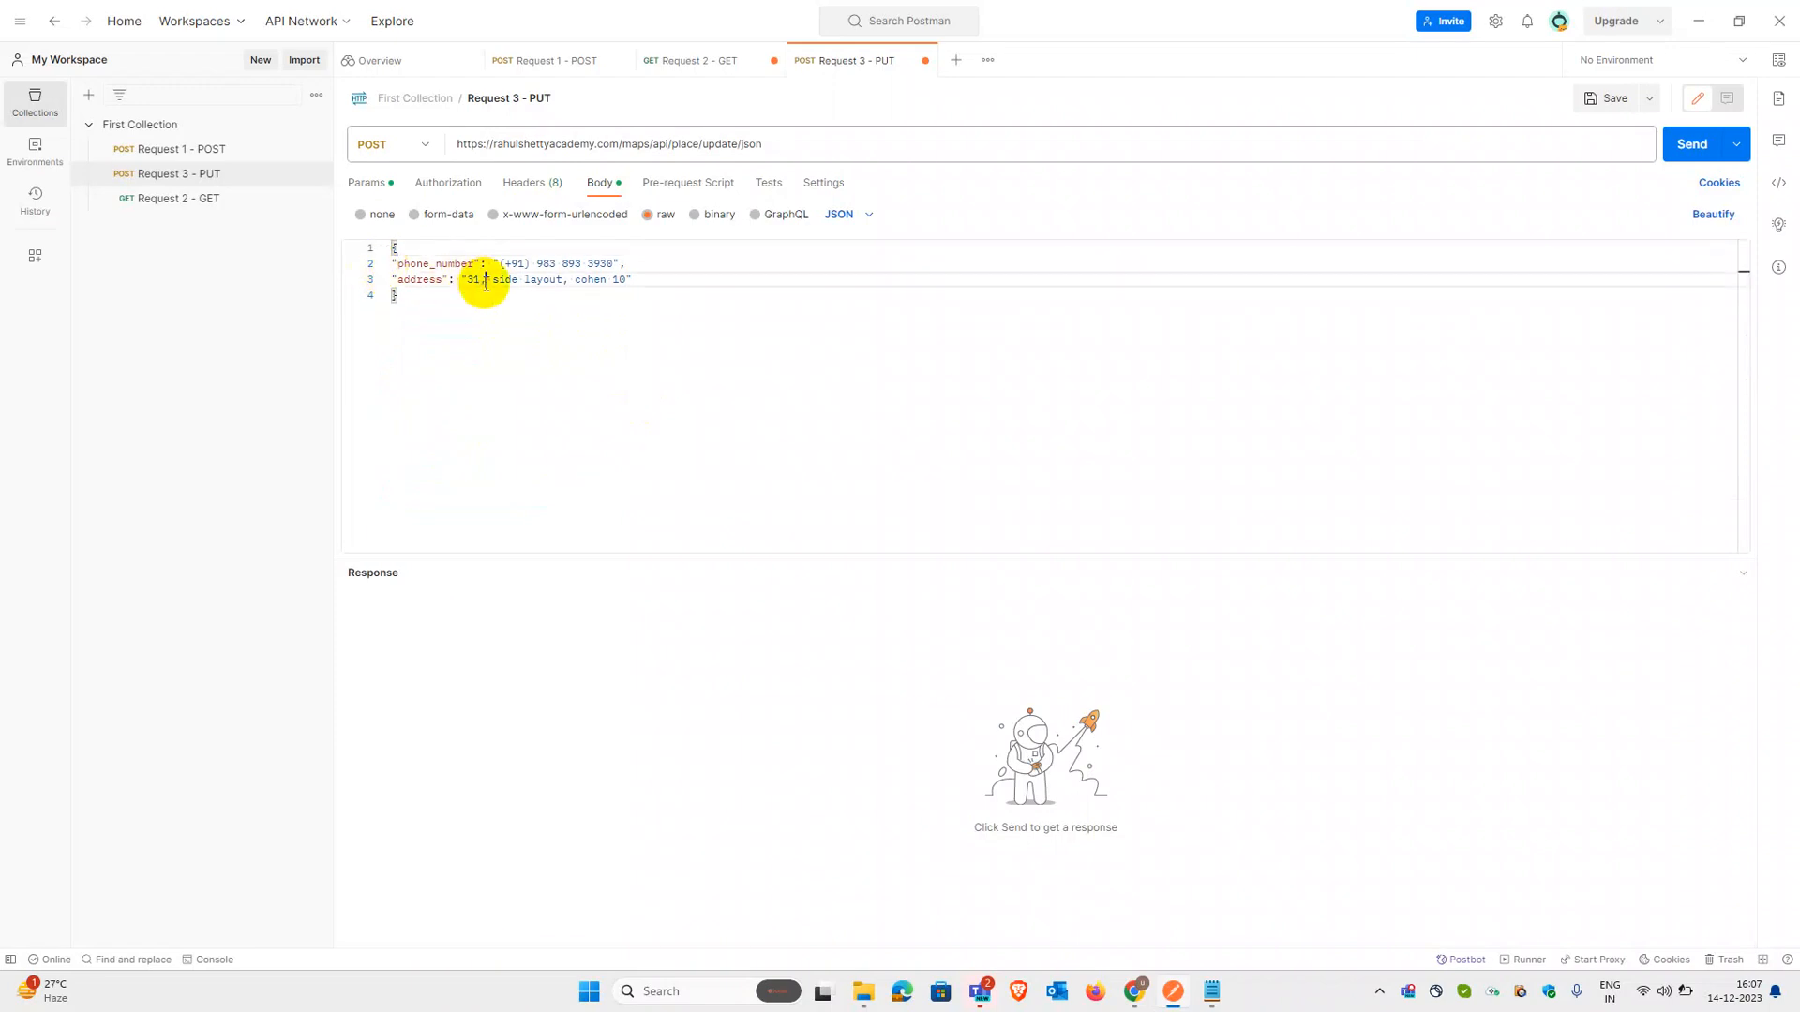
Step: Copy the key entry from the sample request in ADD-DeletePlaceAPIs.docx in Chrome and paste it as the body's first entry in Postman
mouse_move(1135, 990)
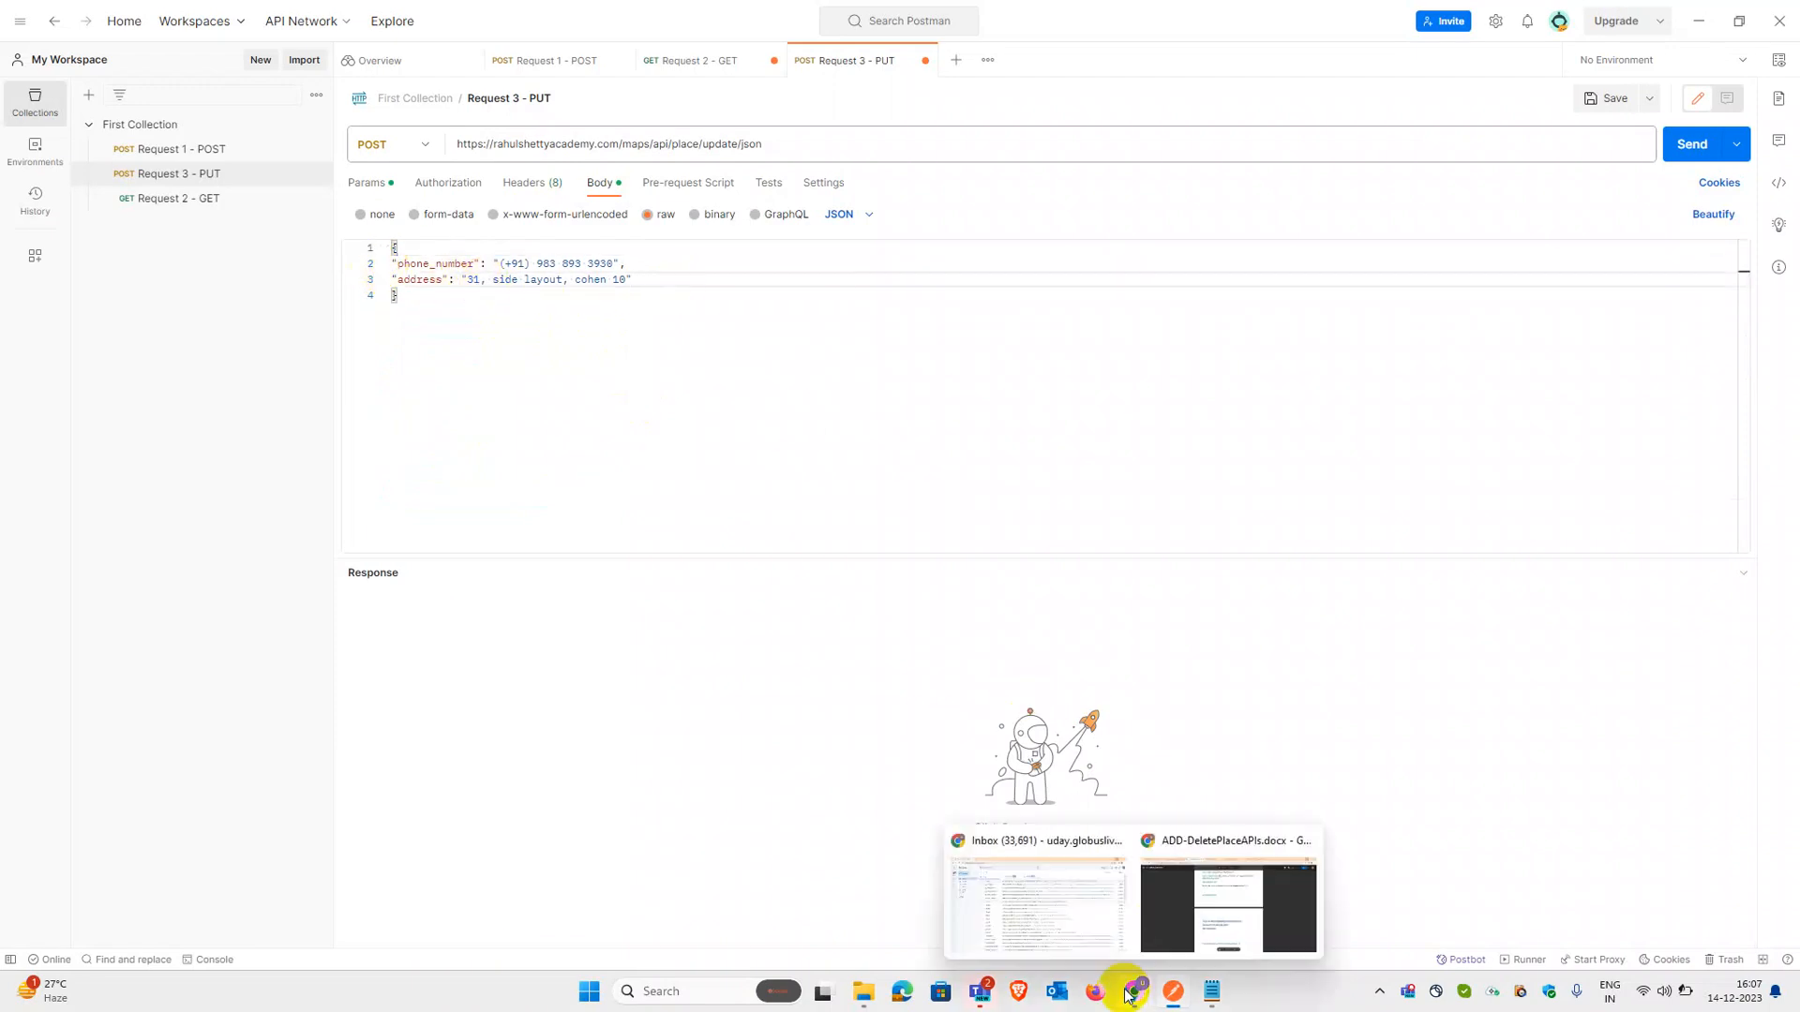
click(1211, 920)
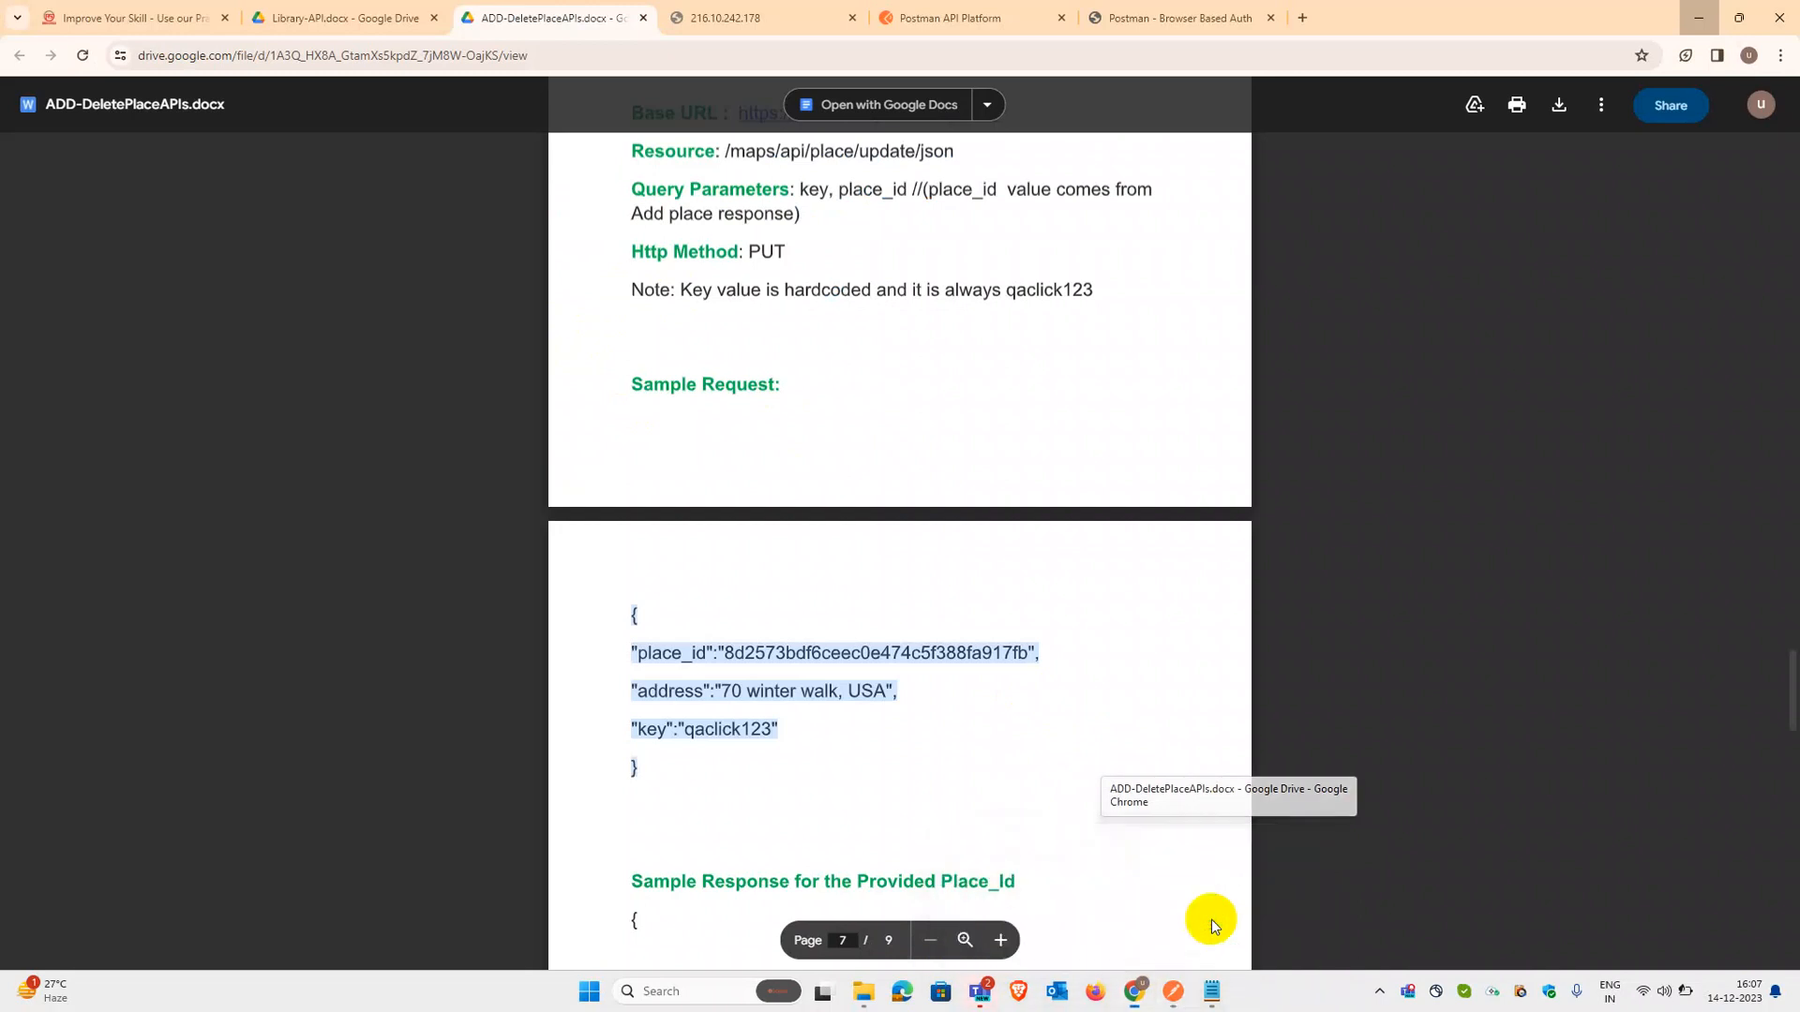
click(675, 747)
drag(792, 731, 640, 725)
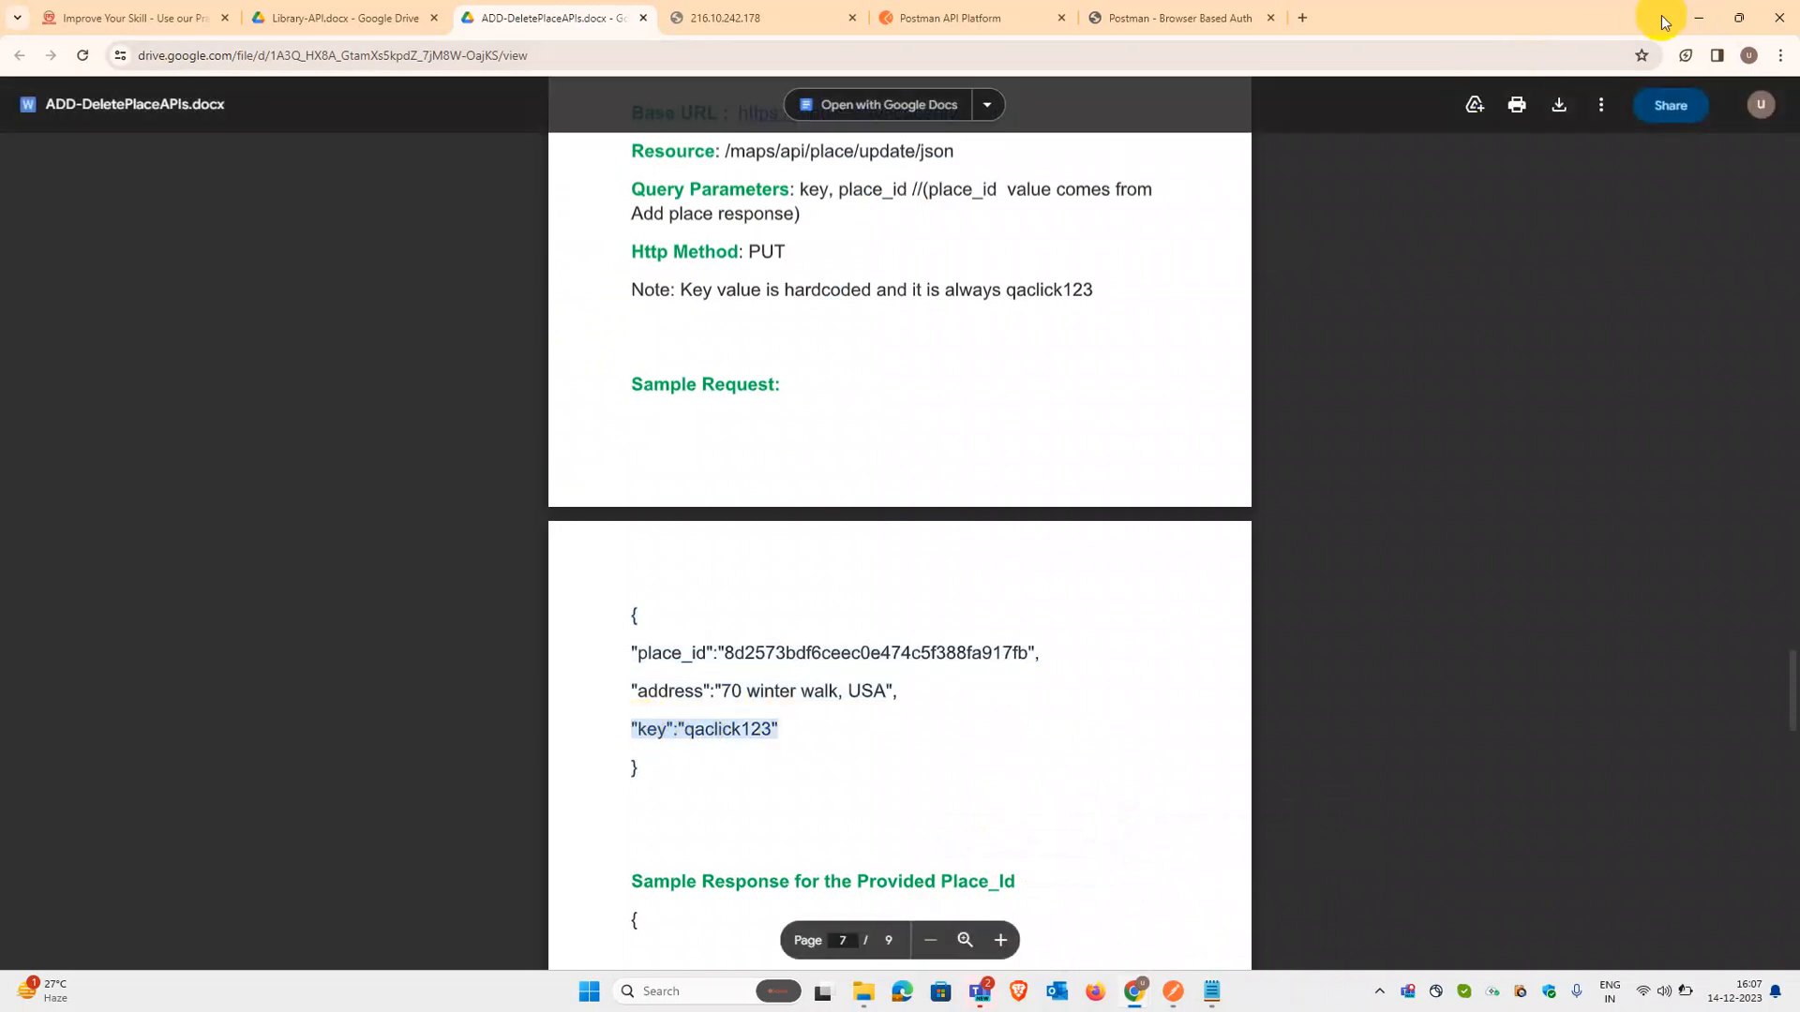
click(1698, 18)
click(510, 249)
key(Return)
text(&quot;key&quot;:&quot;qaclick123&quot;)
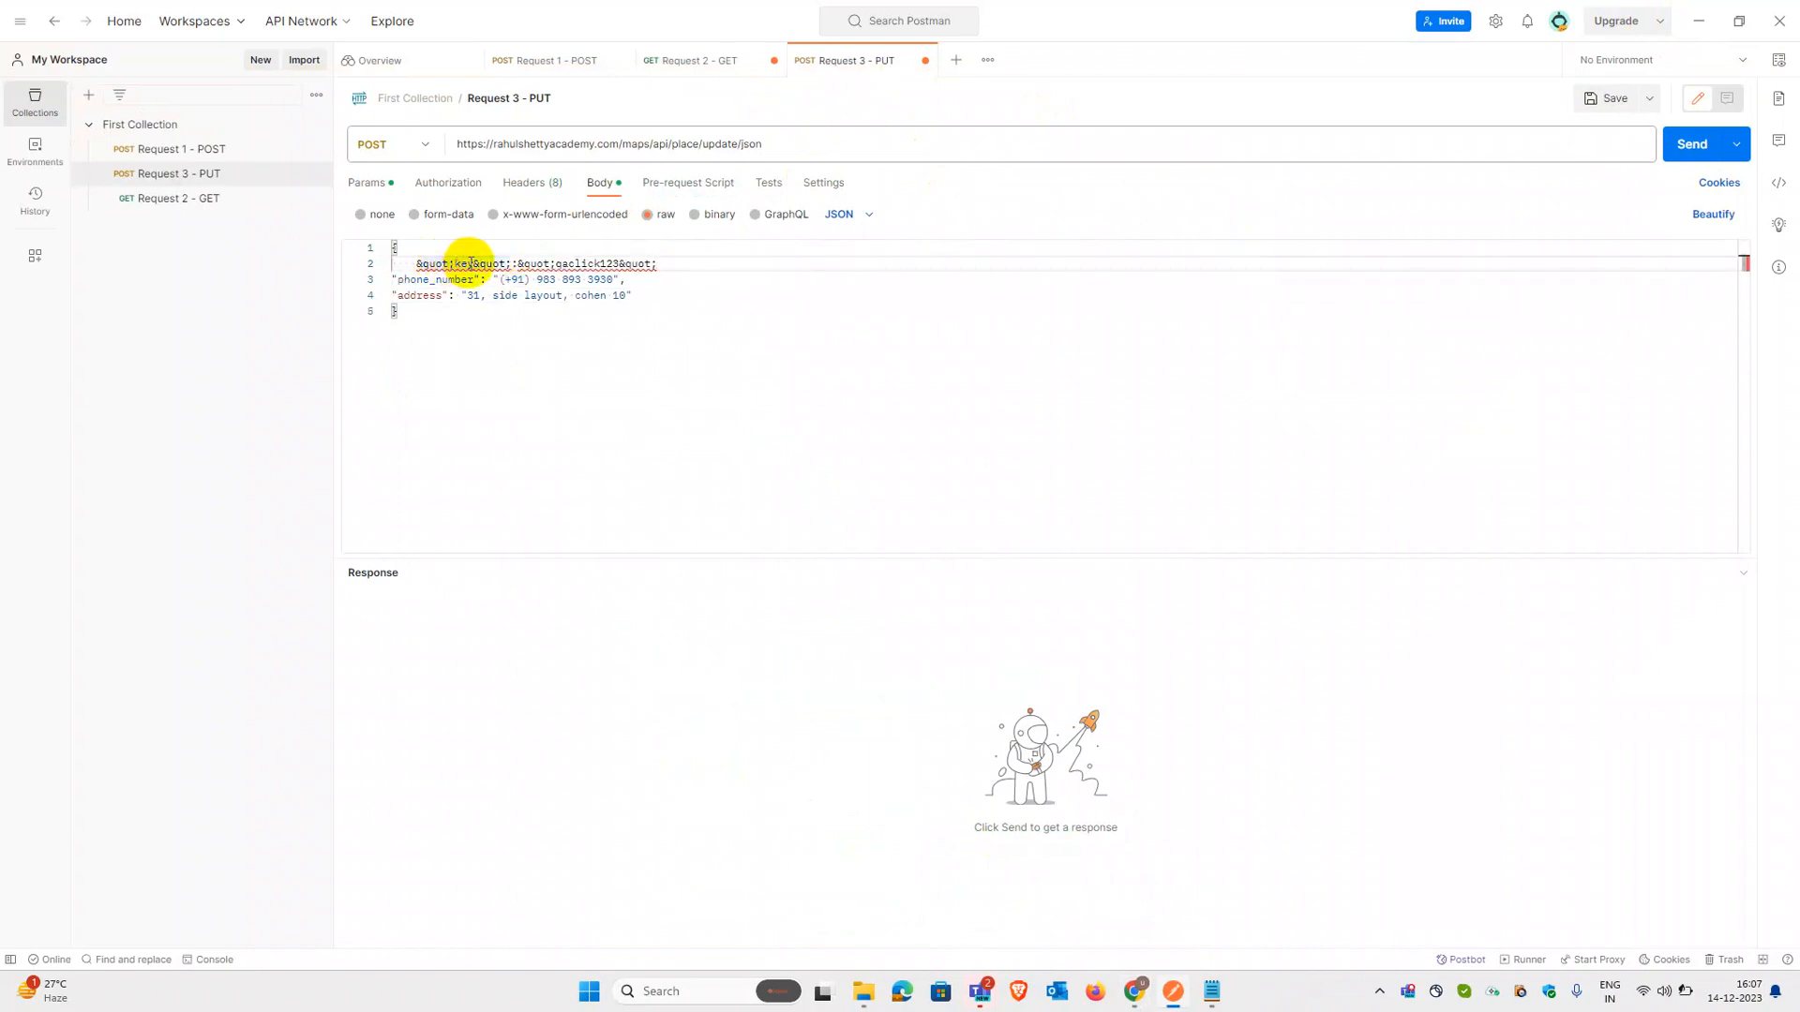
drag(449, 263, 418, 266)
click(410, 265)
key(BackSpace)
key(BackSpace)
key(Return)
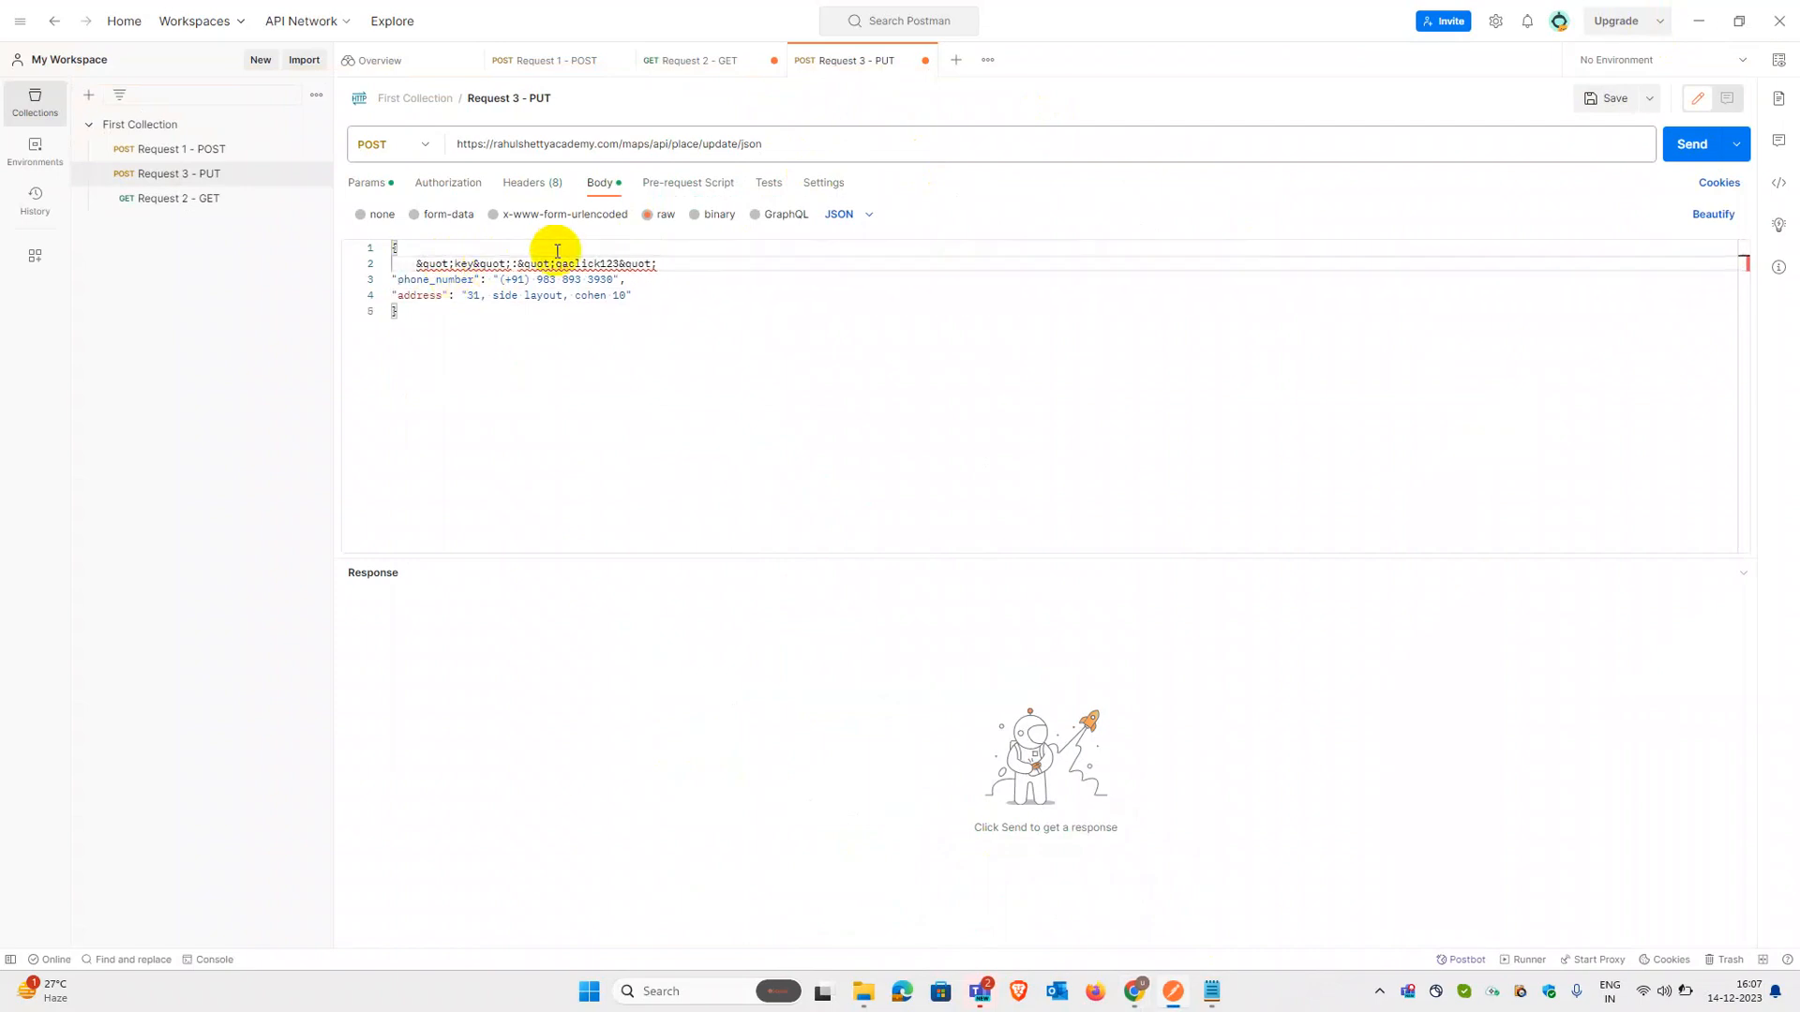
Step: Add a place-id entry below the key line and paste the second response's place ID from Notepad as its value
key(Return)
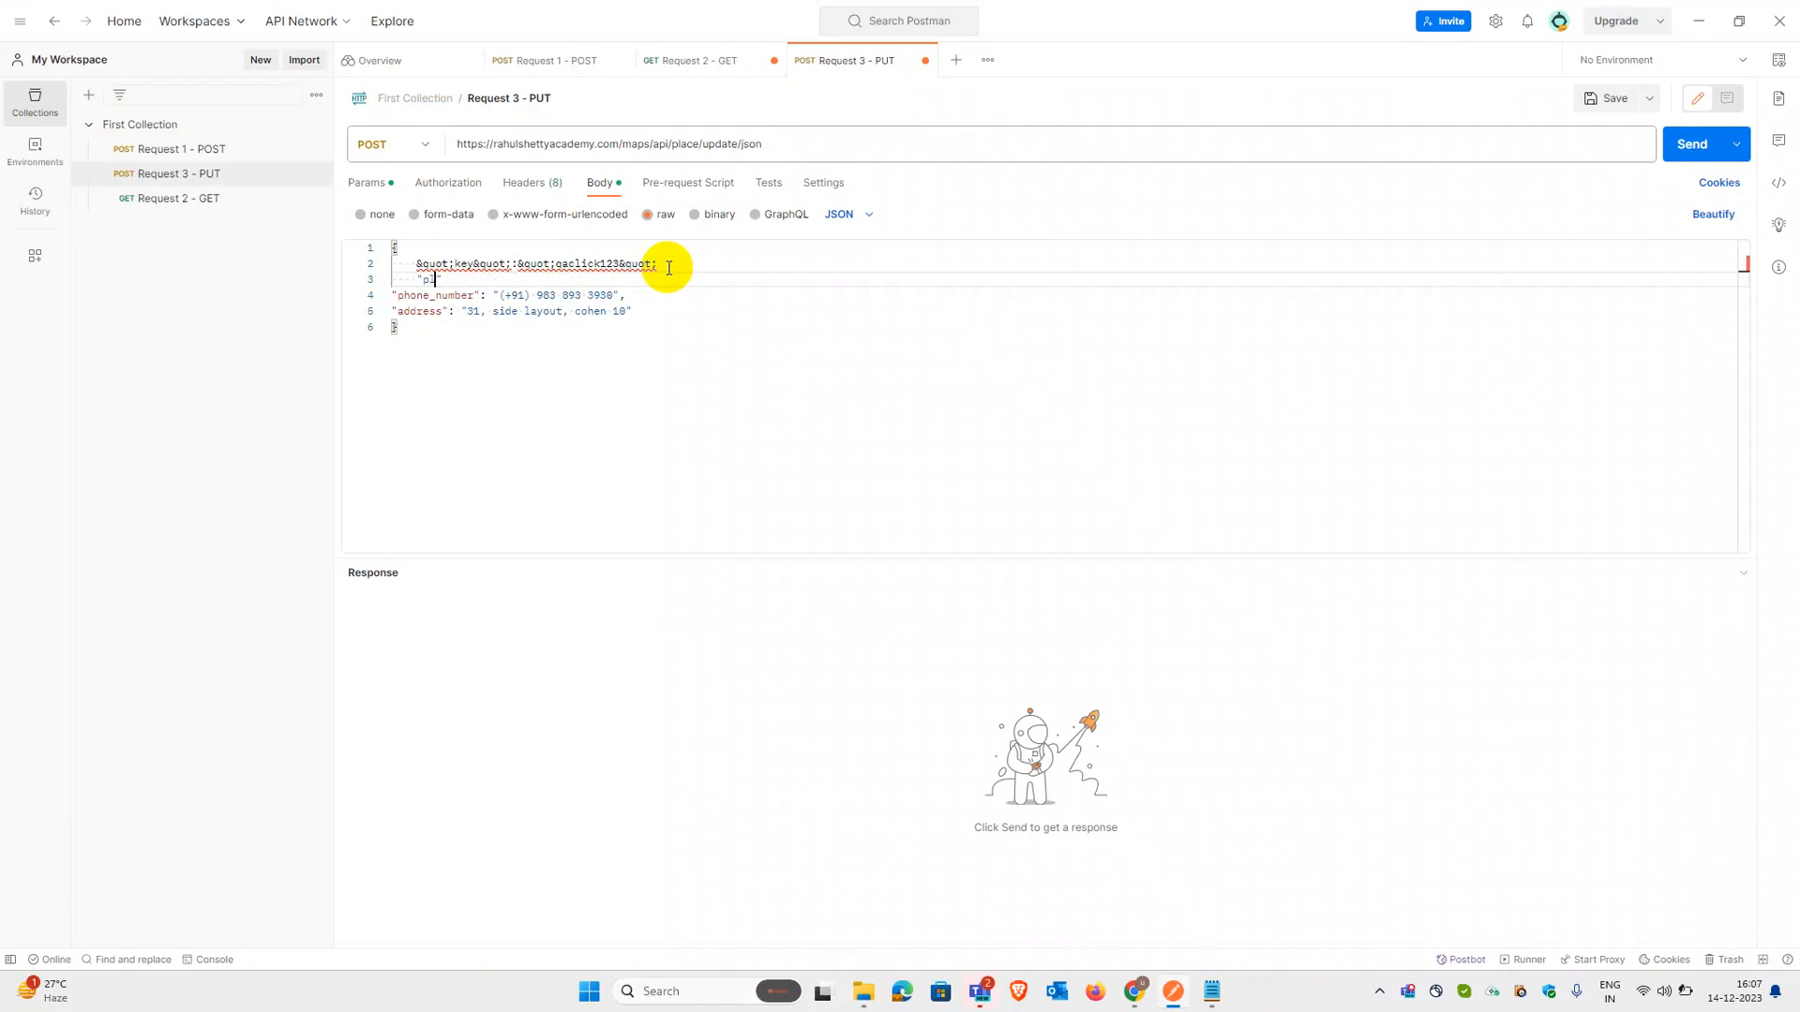
text("place-id":)
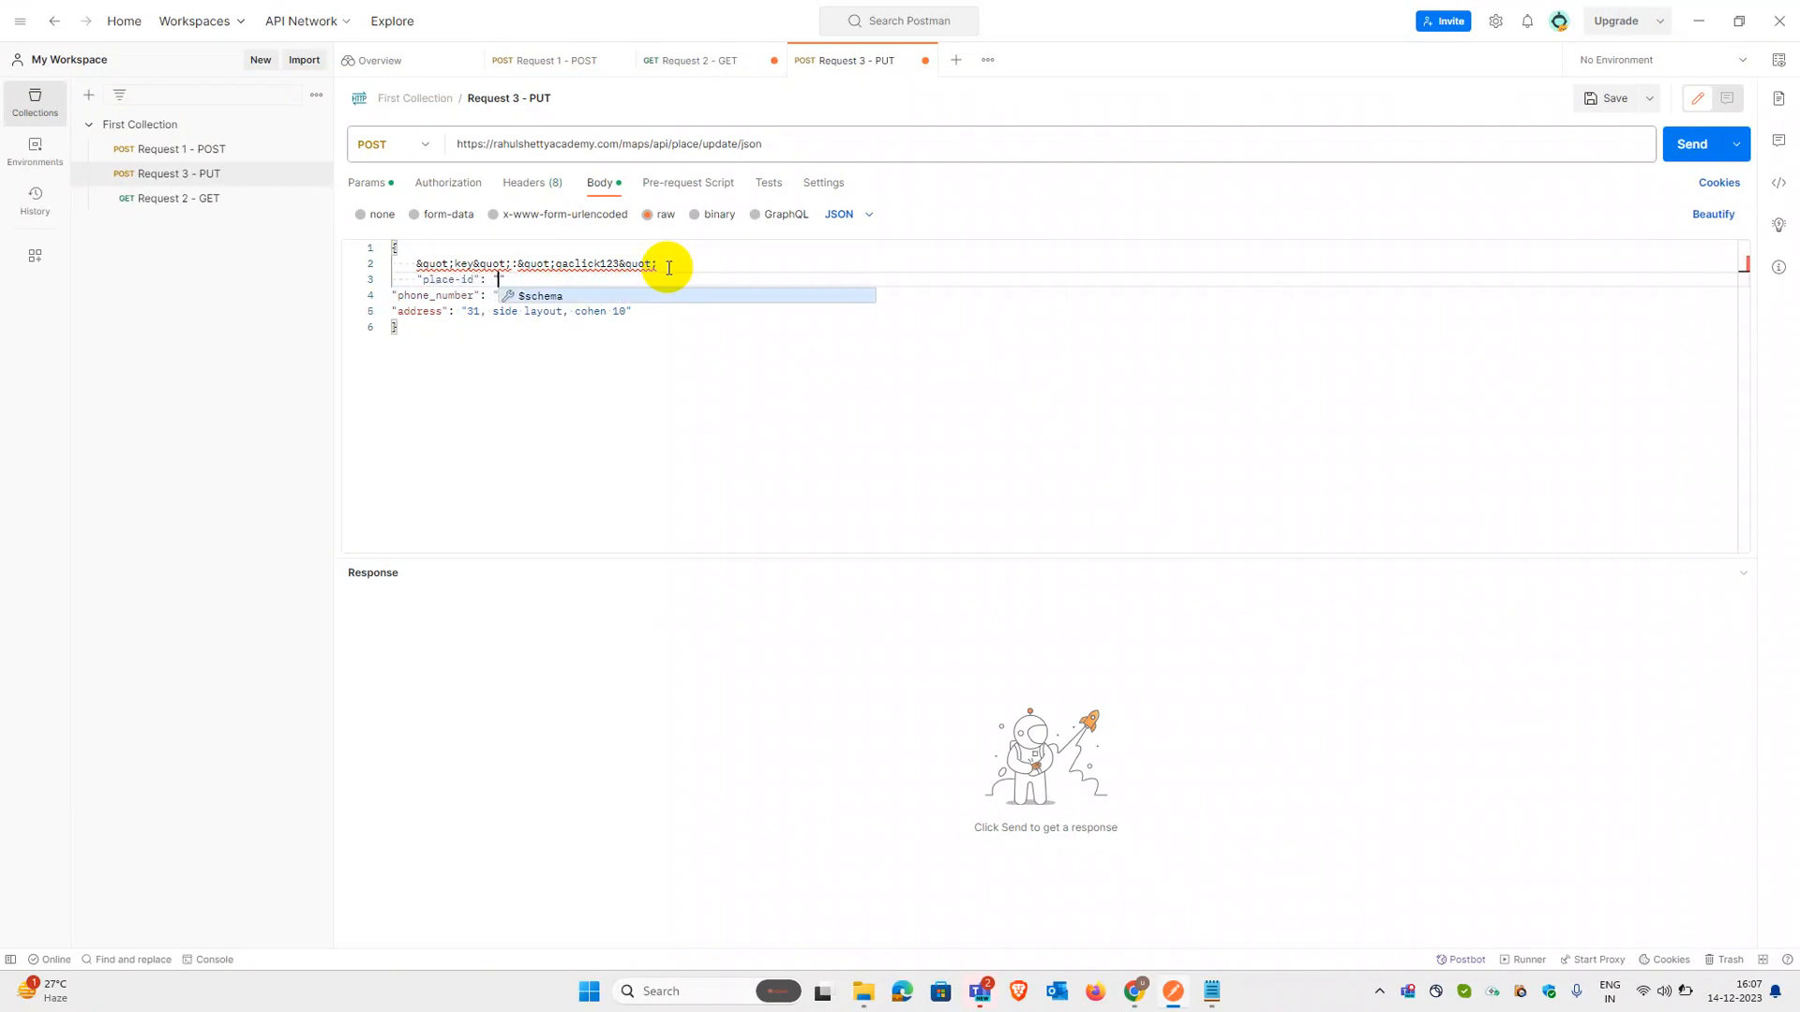
key(Escape)
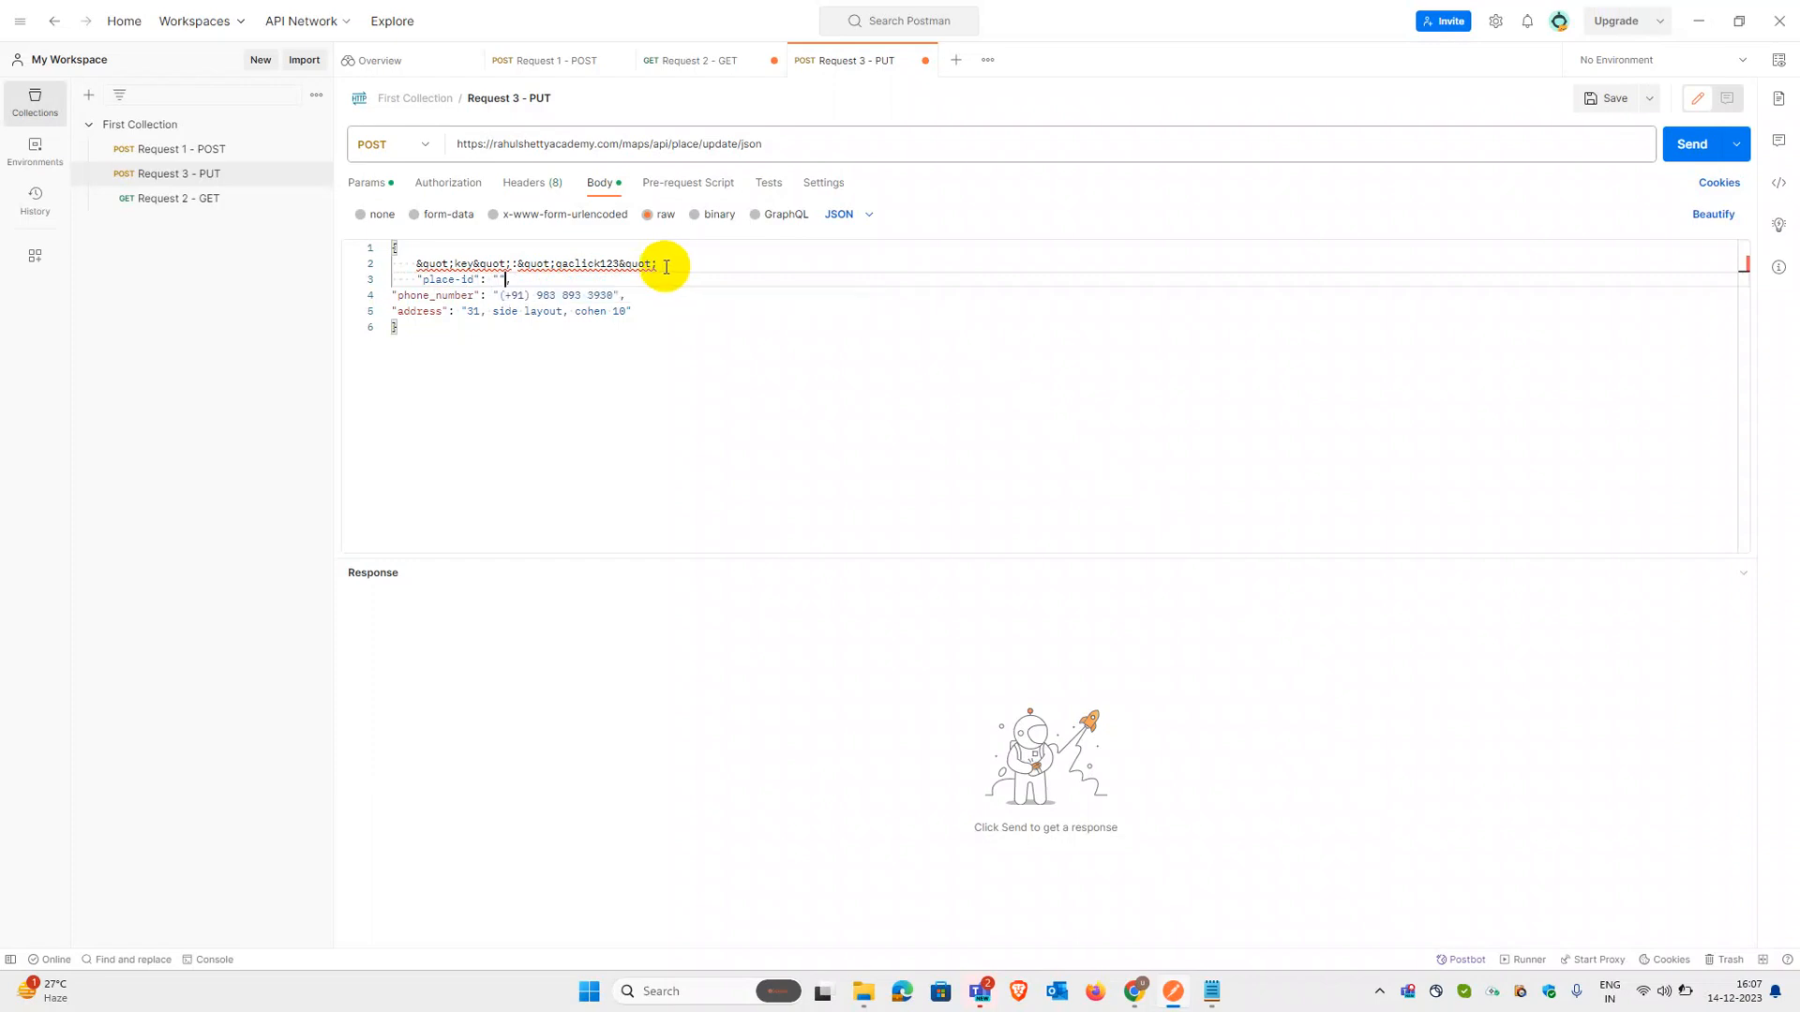
mouse_move(1211, 991)
mouse_move(1219, 909)
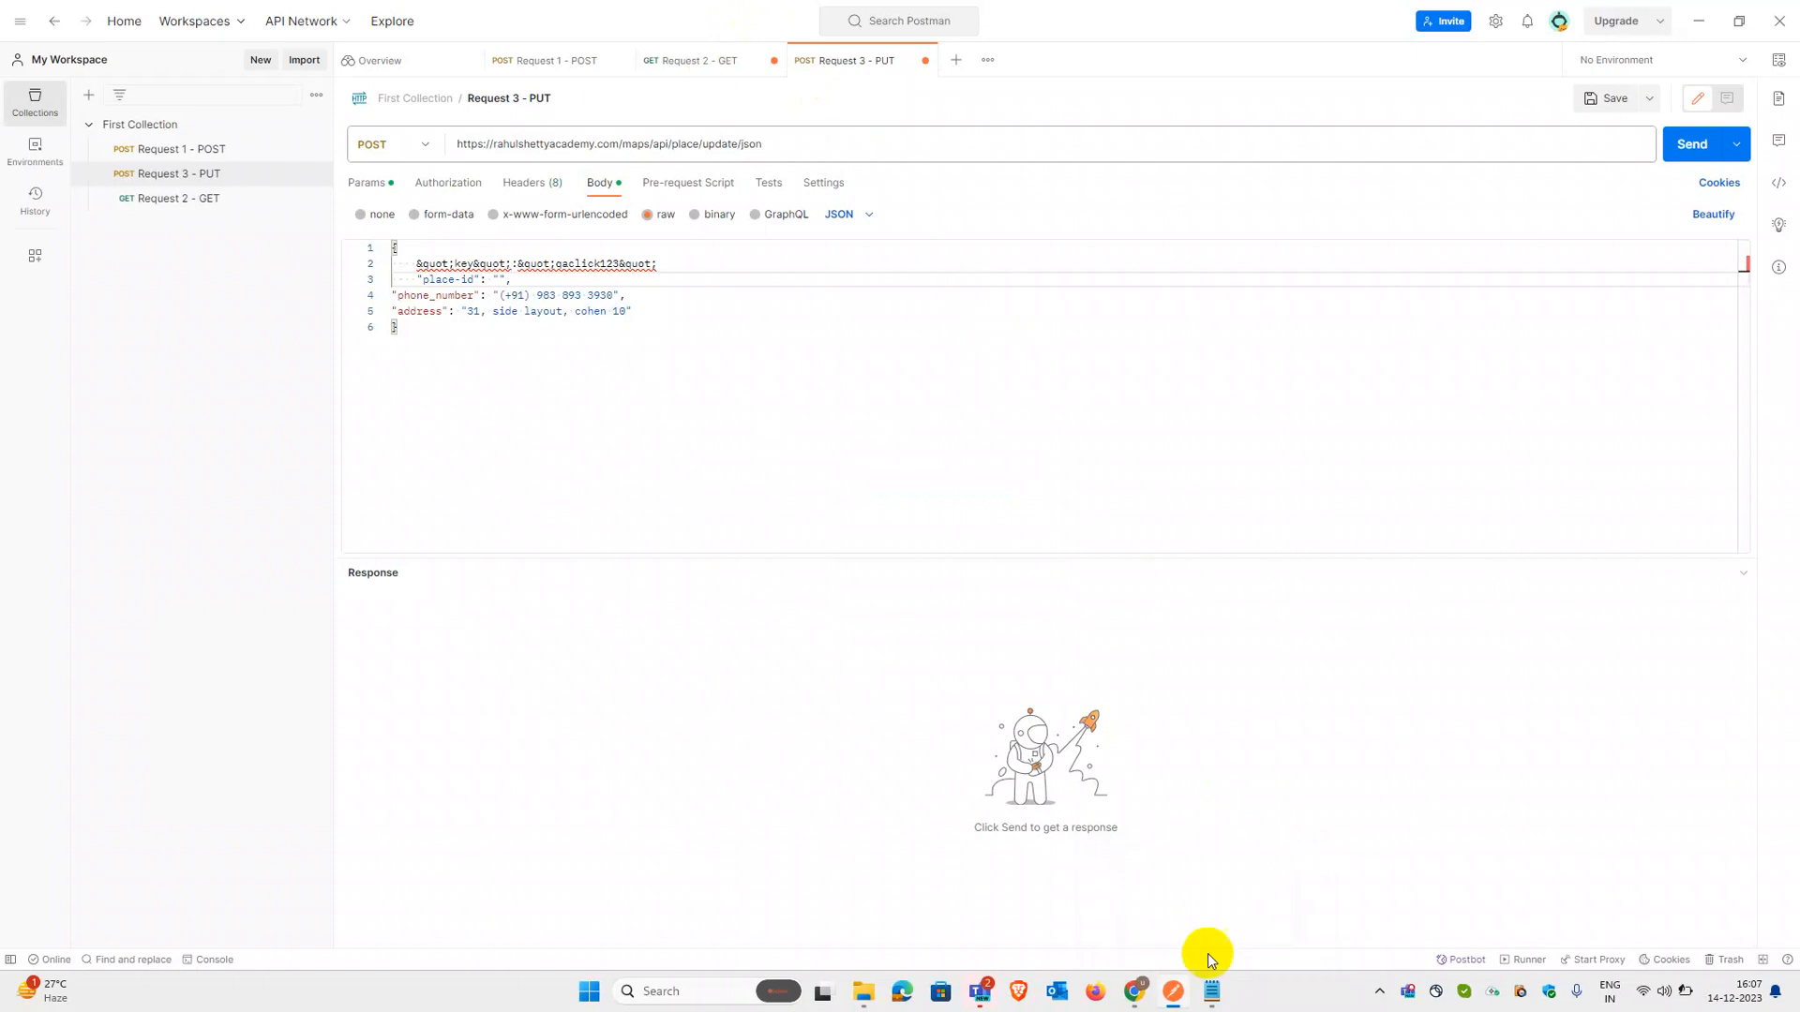
click(1266, 900)
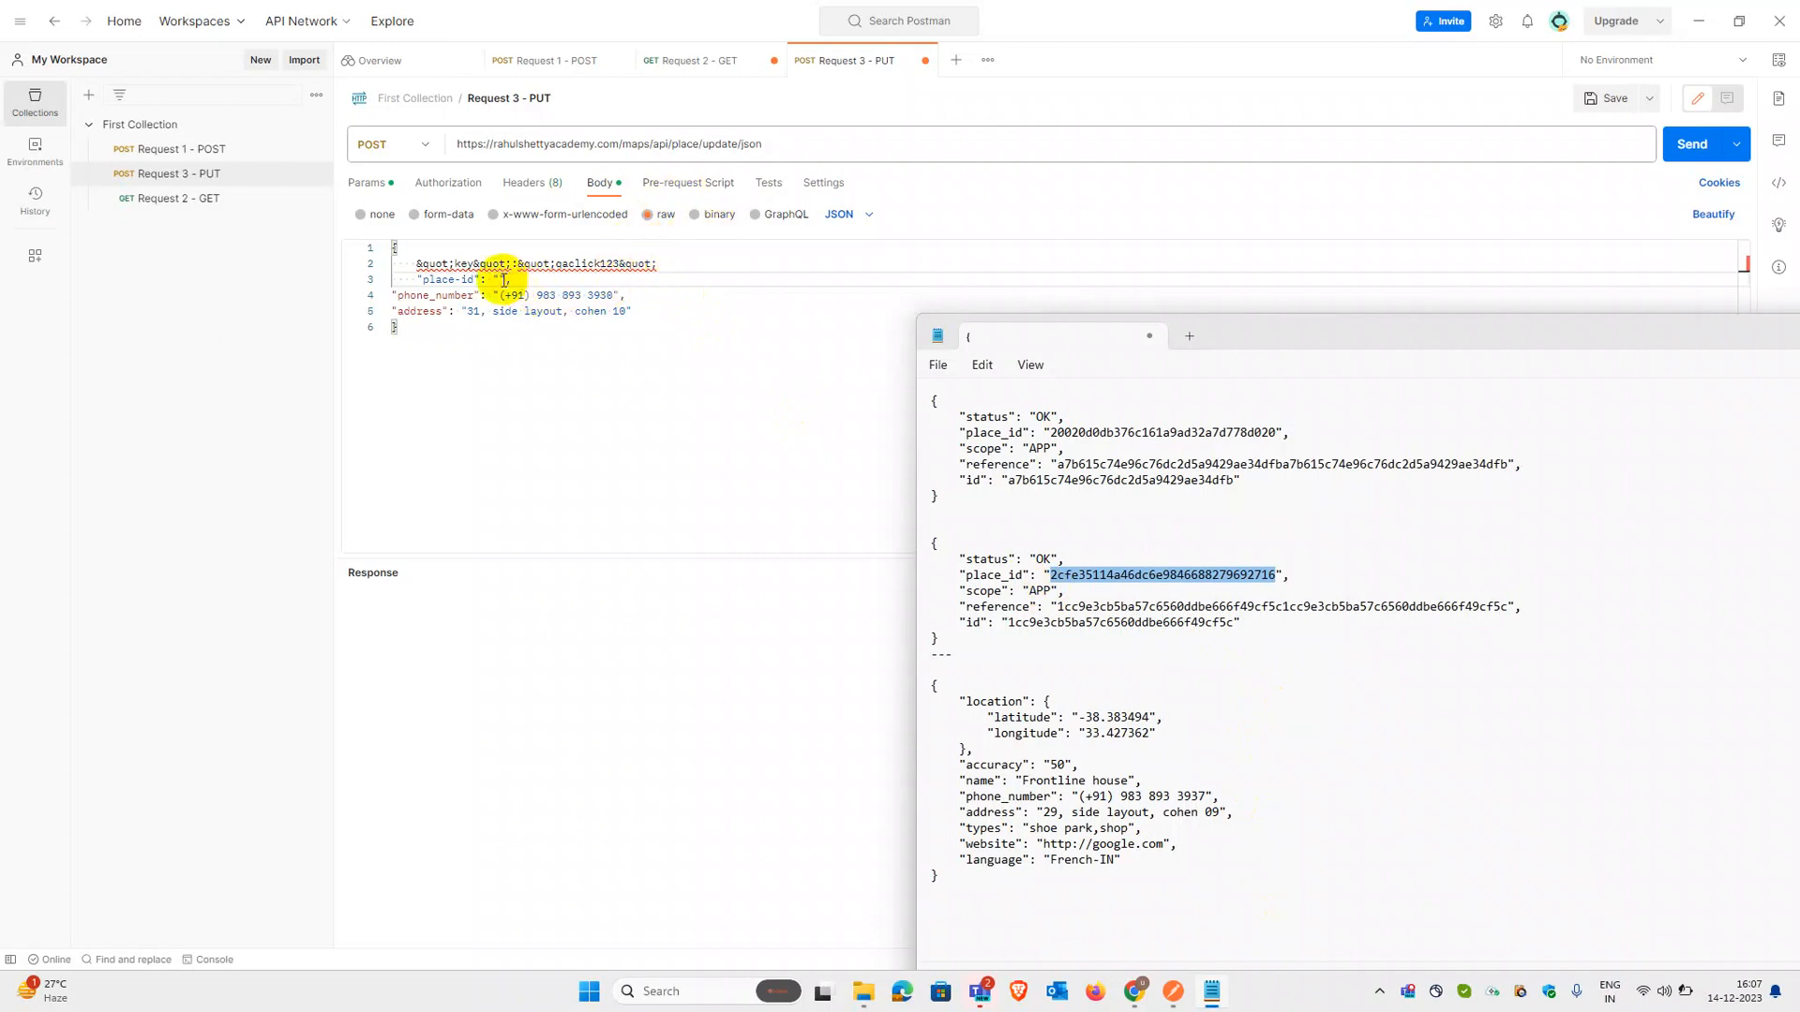
click(502, 280)
key(ctrl+v)
Step: Rename the place-id property in the JSON body to place_id
key(Left)
key(Left)
key(Left)
key(Left)
key(Left)
key(Left)
key(Left)
key(Left)
key(Left)
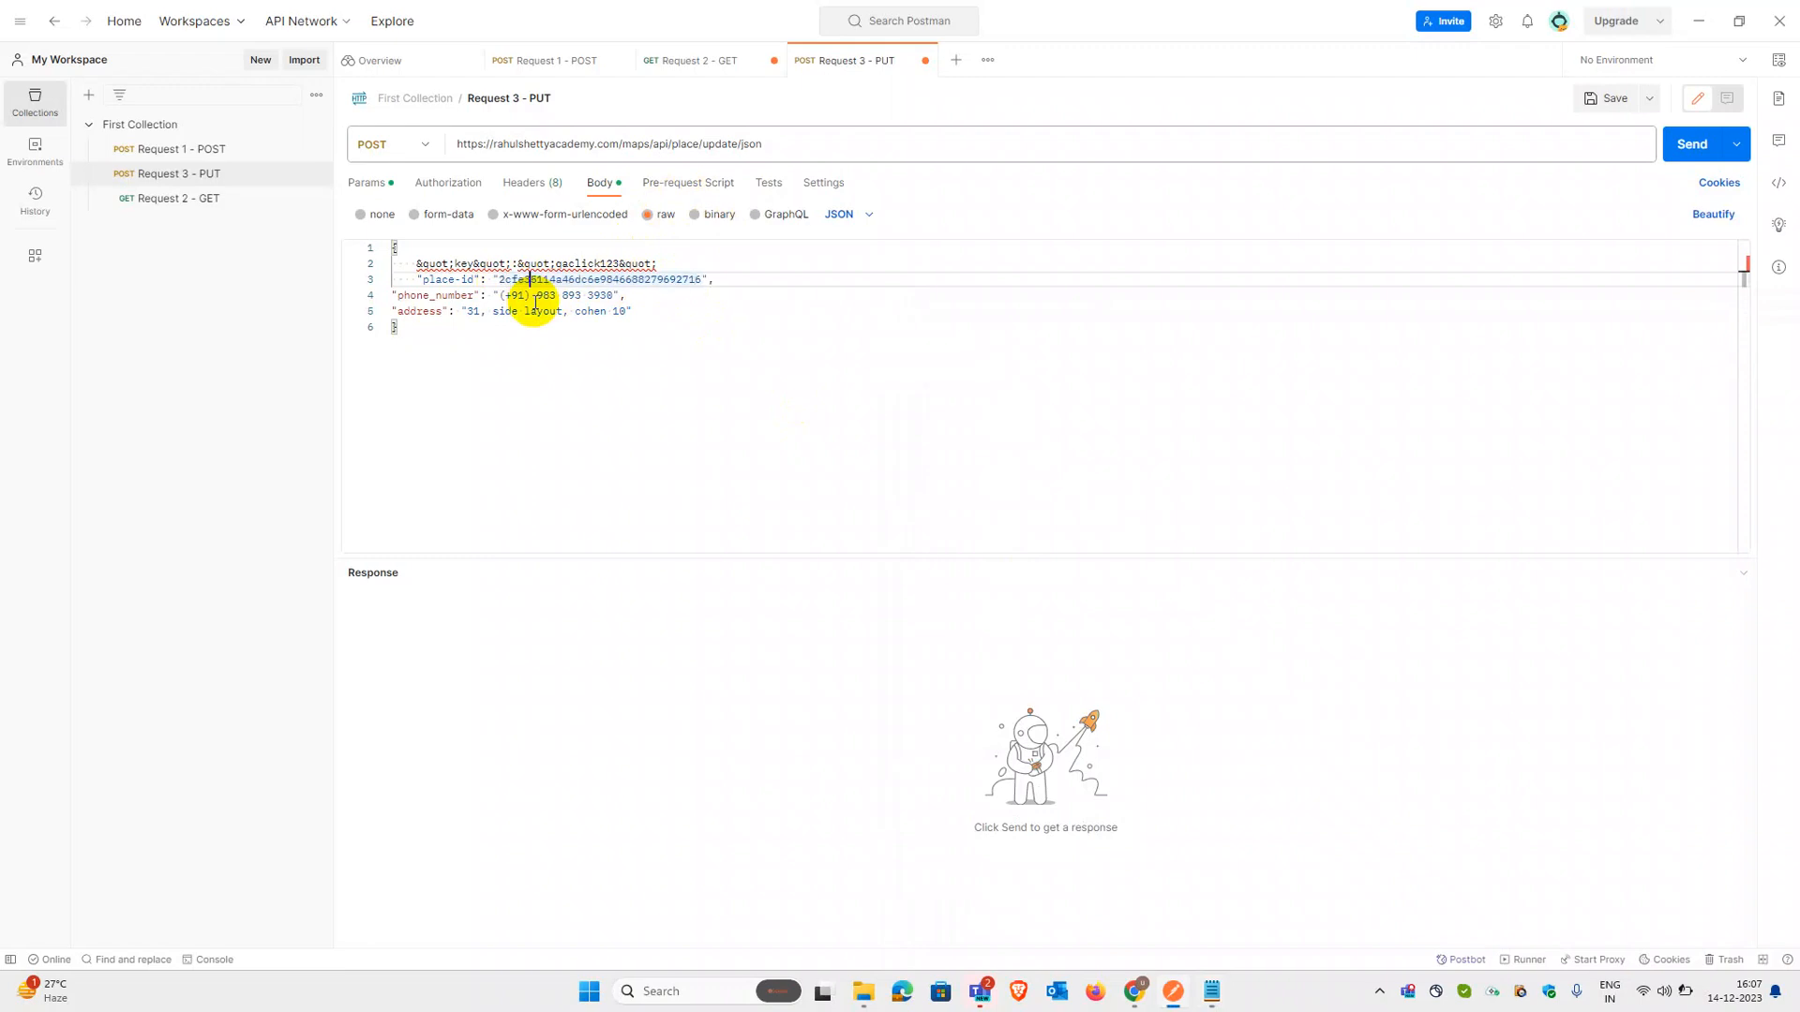
key(BackSpace)
Step: Replace the &quot; code before key in the JSON body with a plain double quotation mark
drag(455, 264, 413, 263)
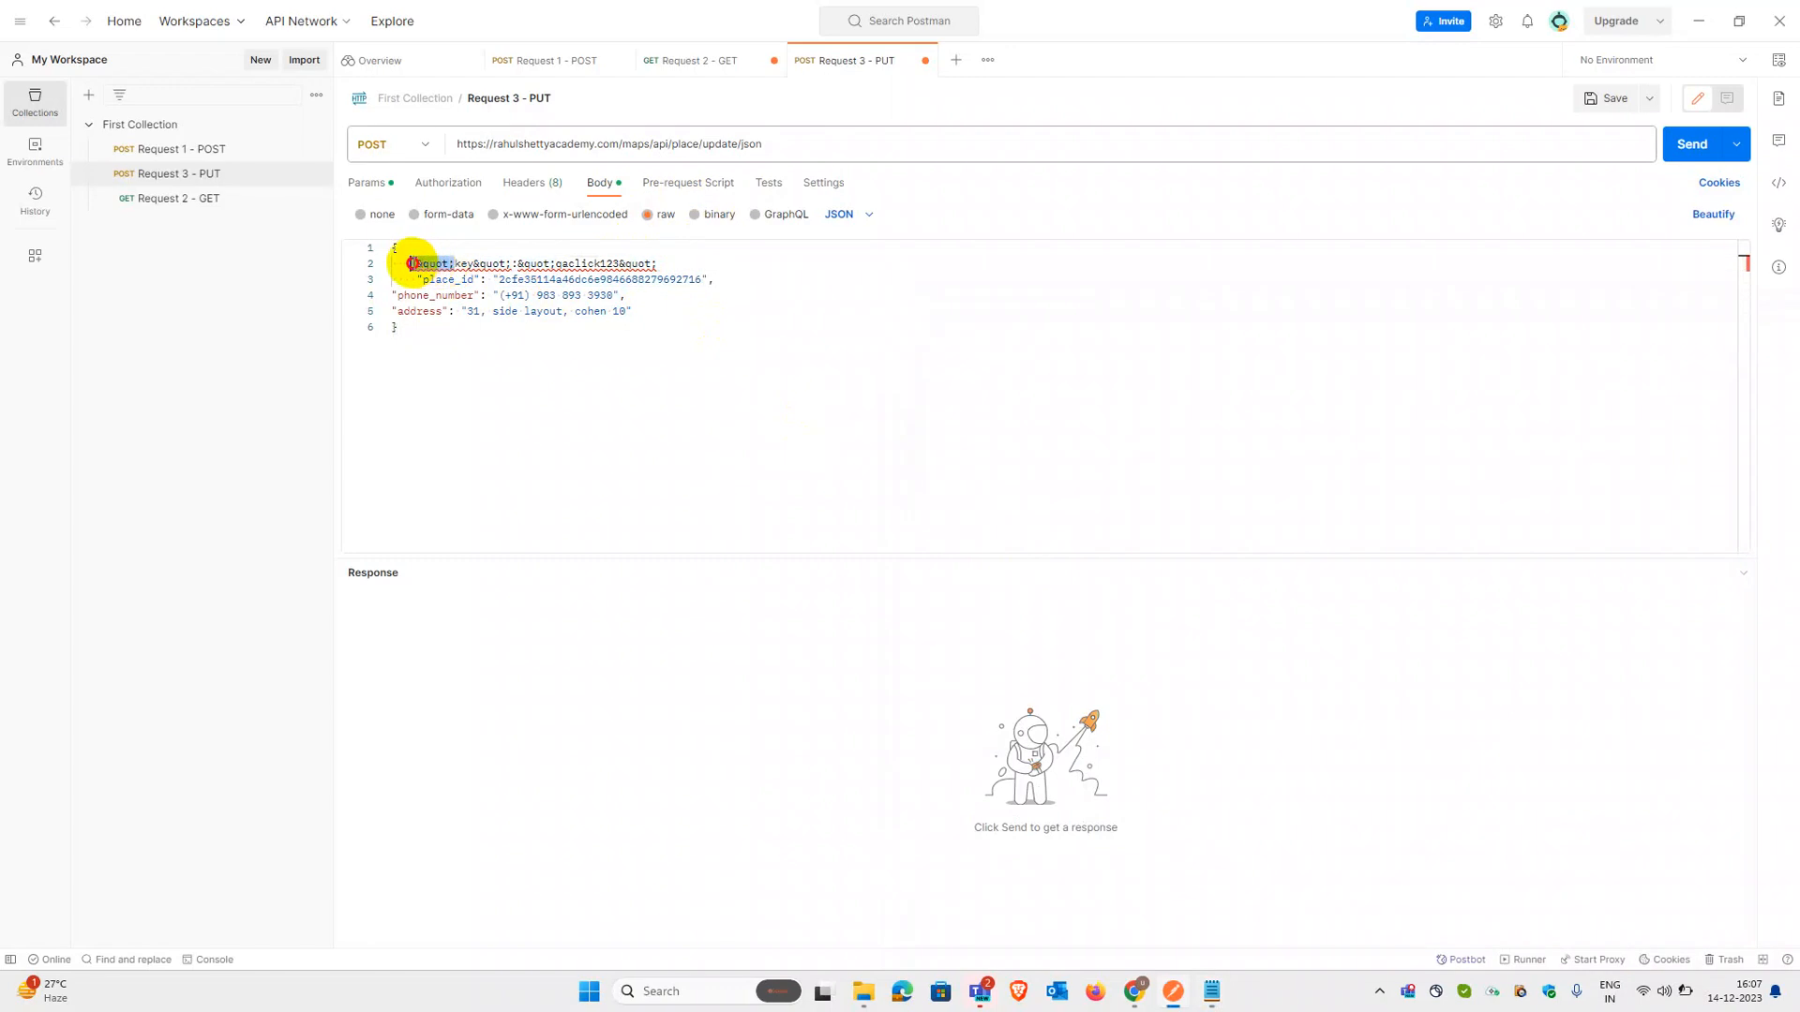
text(")
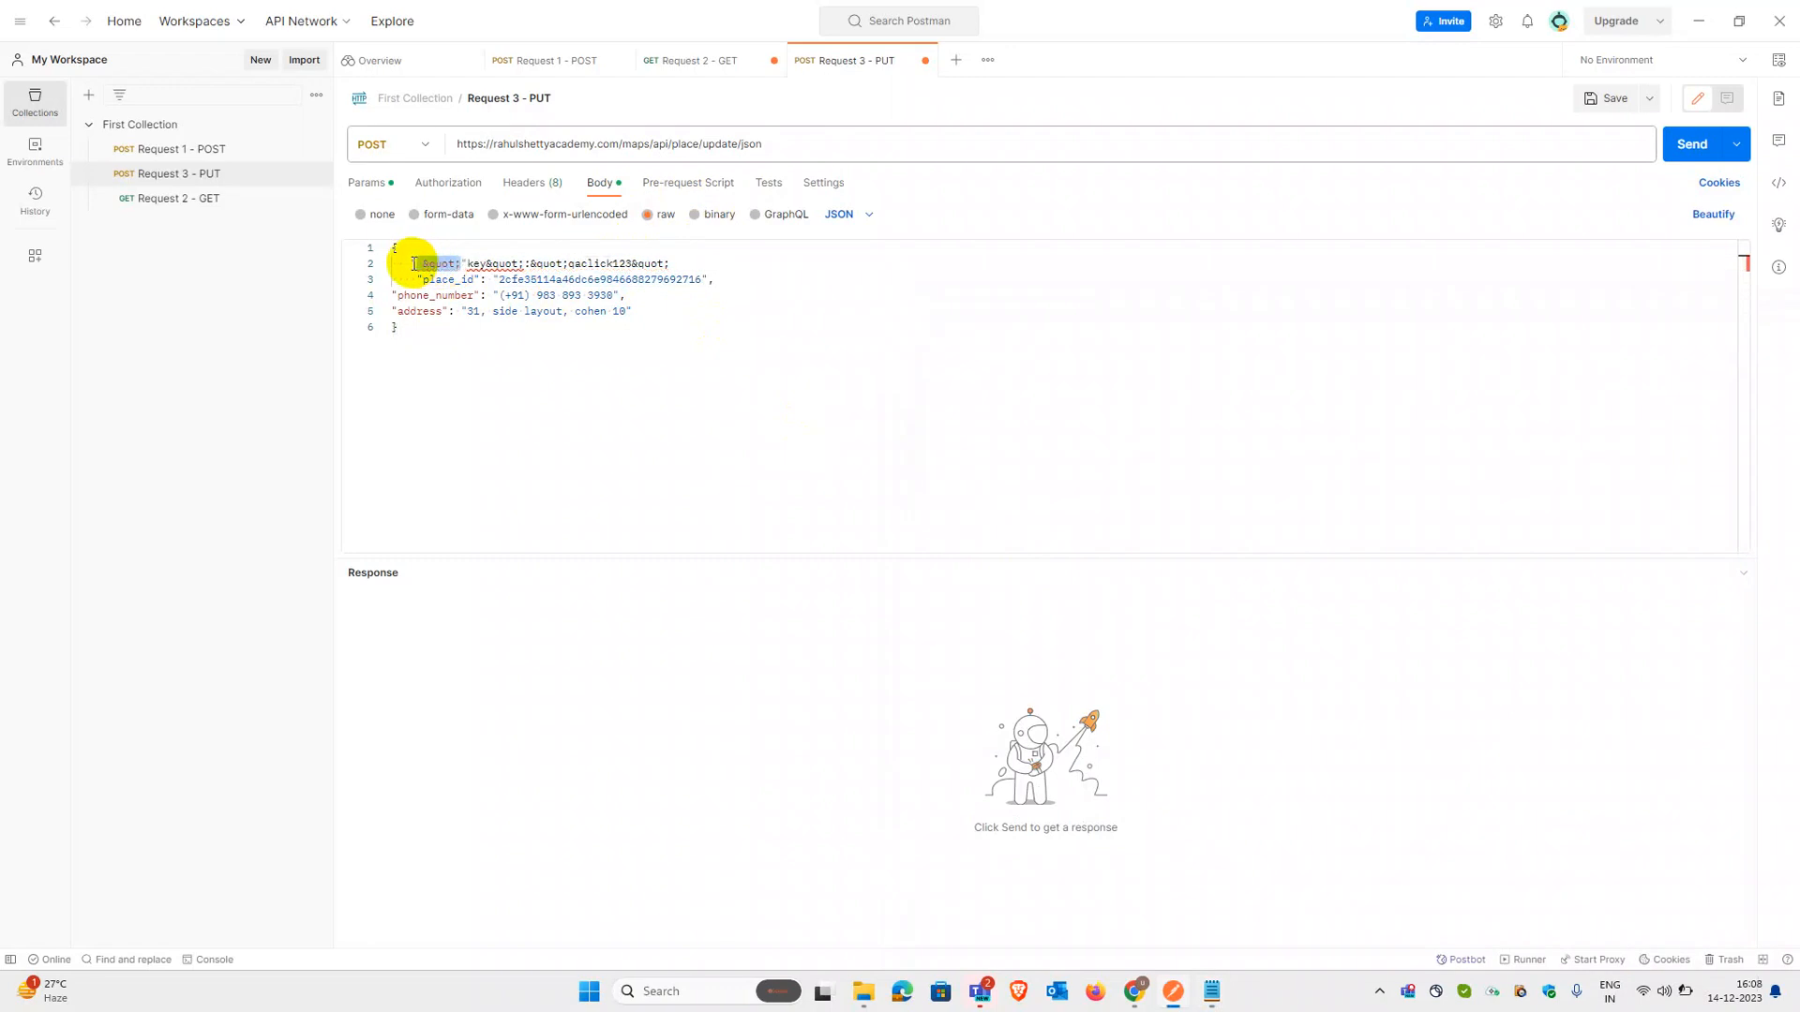
key(BackSpace)
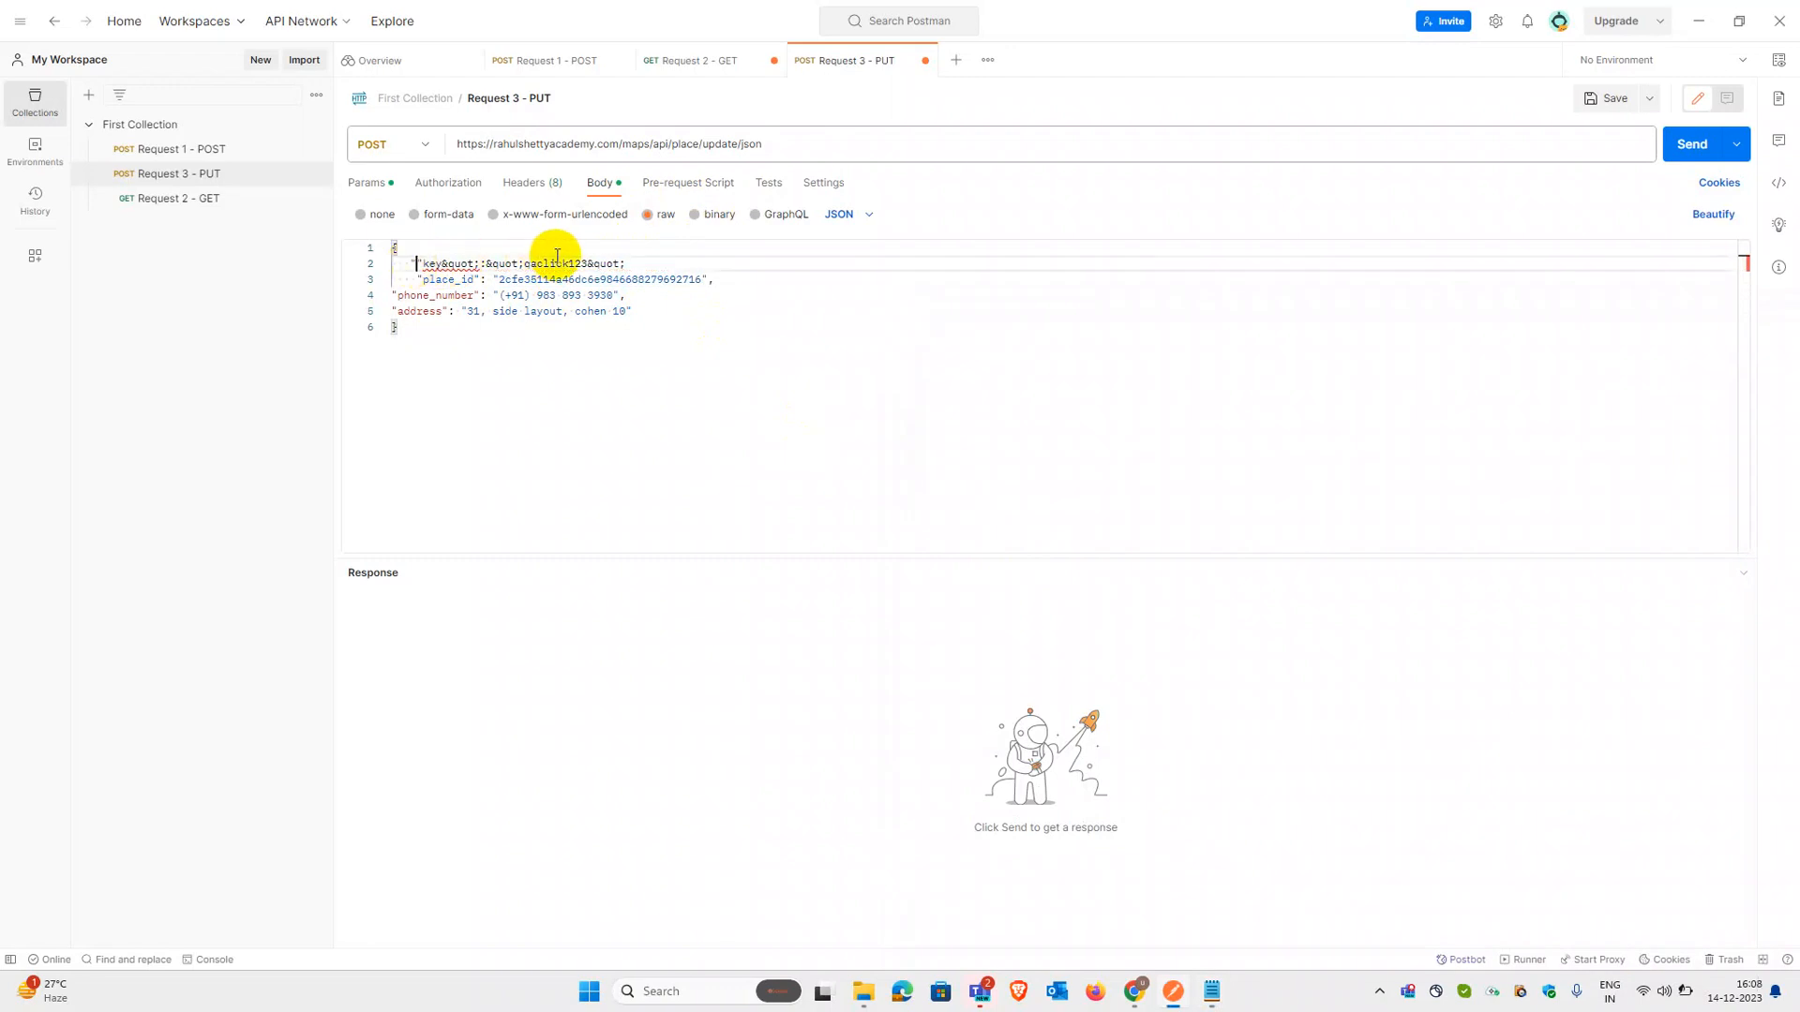
key(BackSpace)
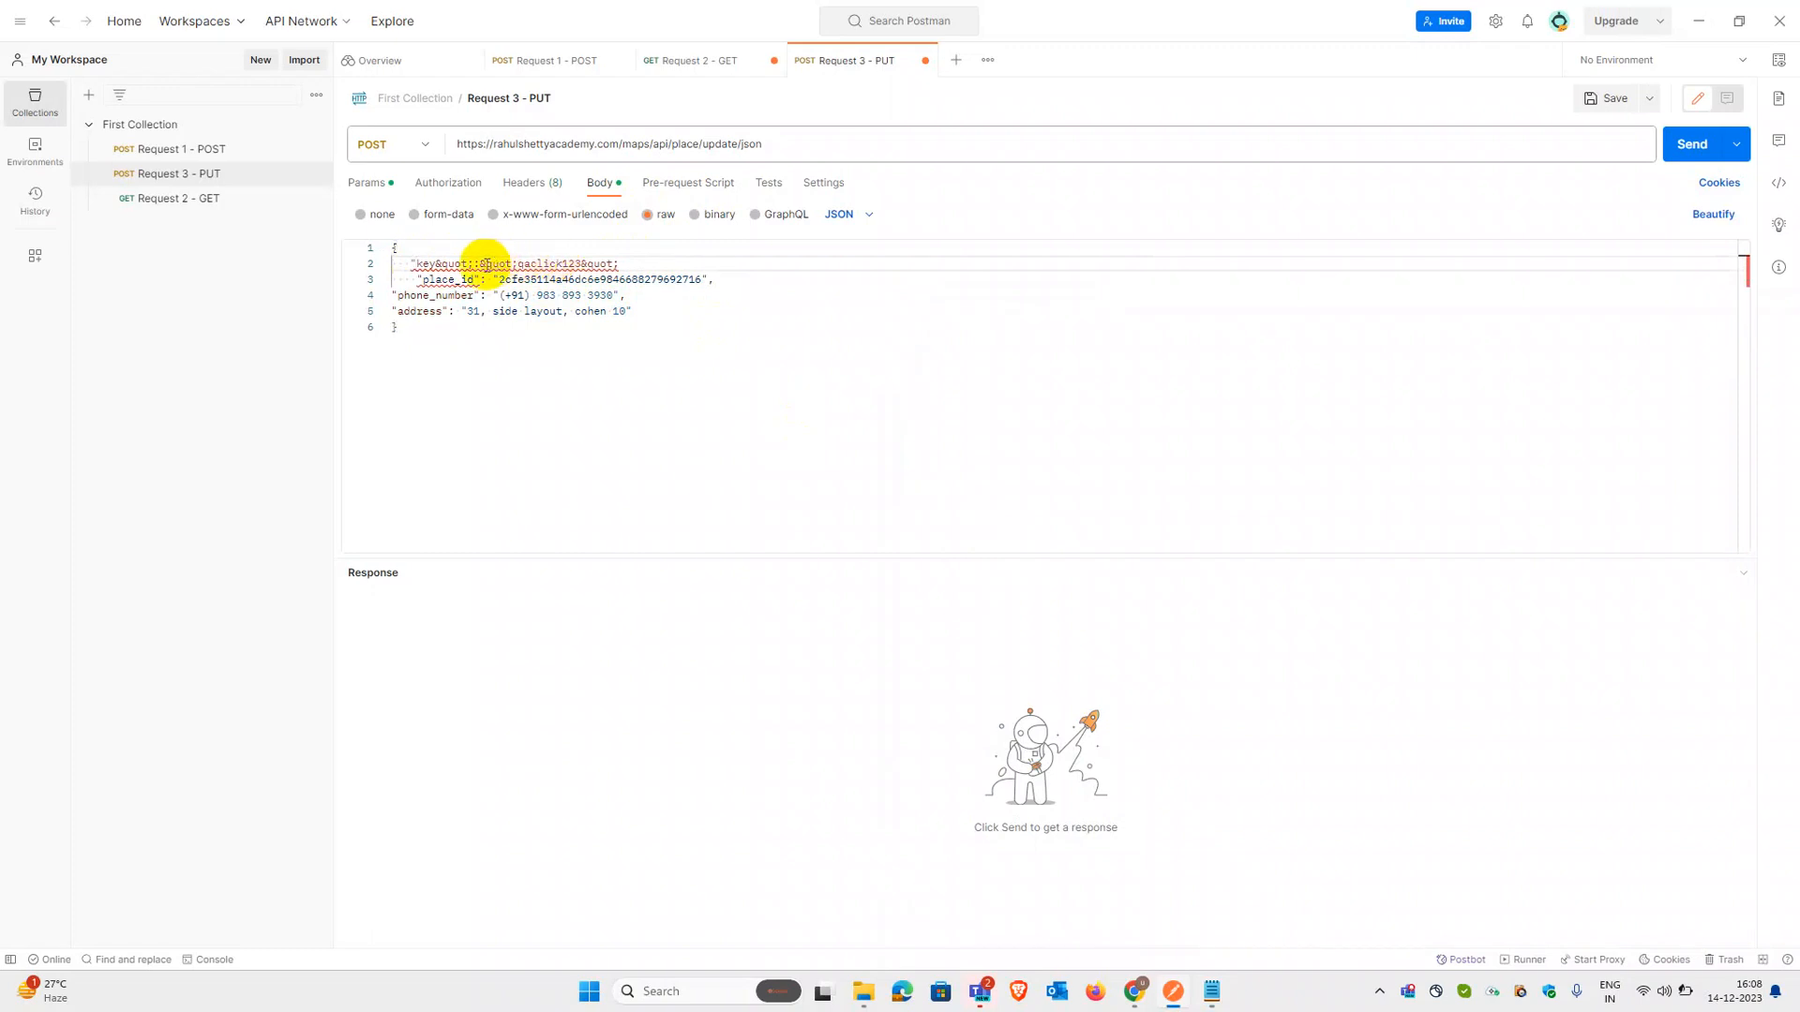
Step: Replace all remaining &quot; codes in the body with double quotation marks and end the key entry with a comma
double_click(463, 266)
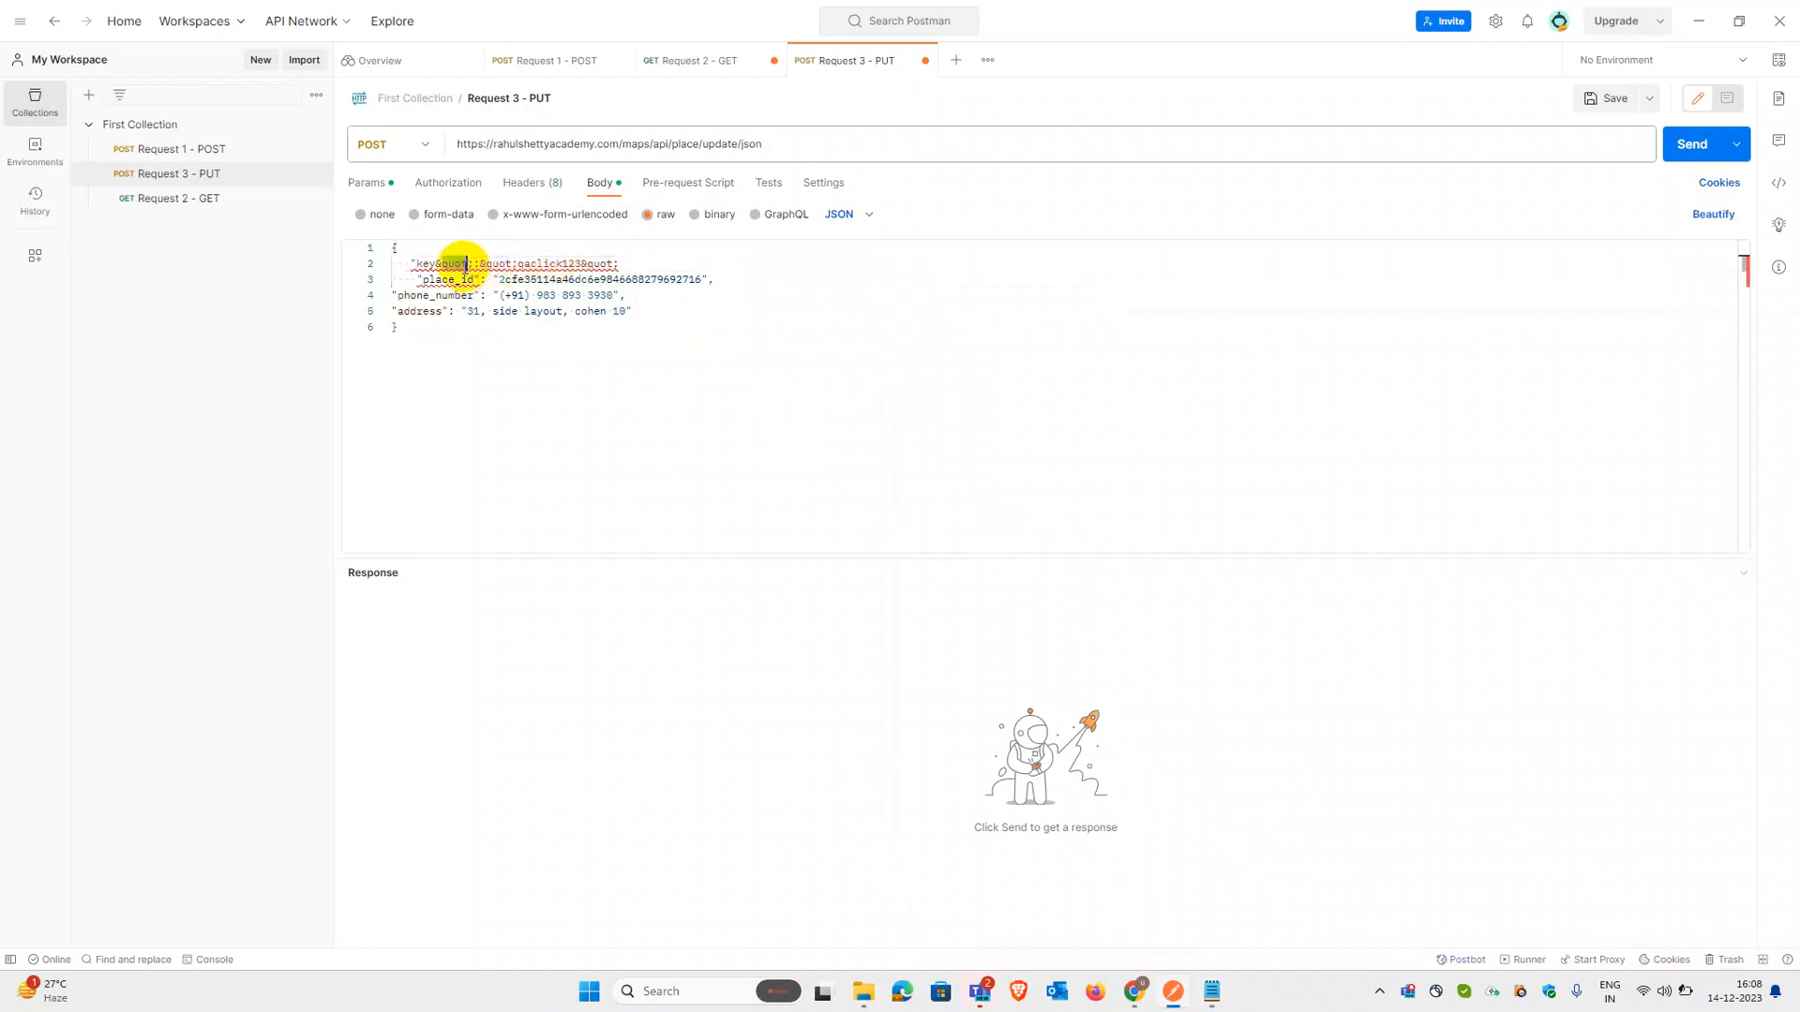
click(463, 266)
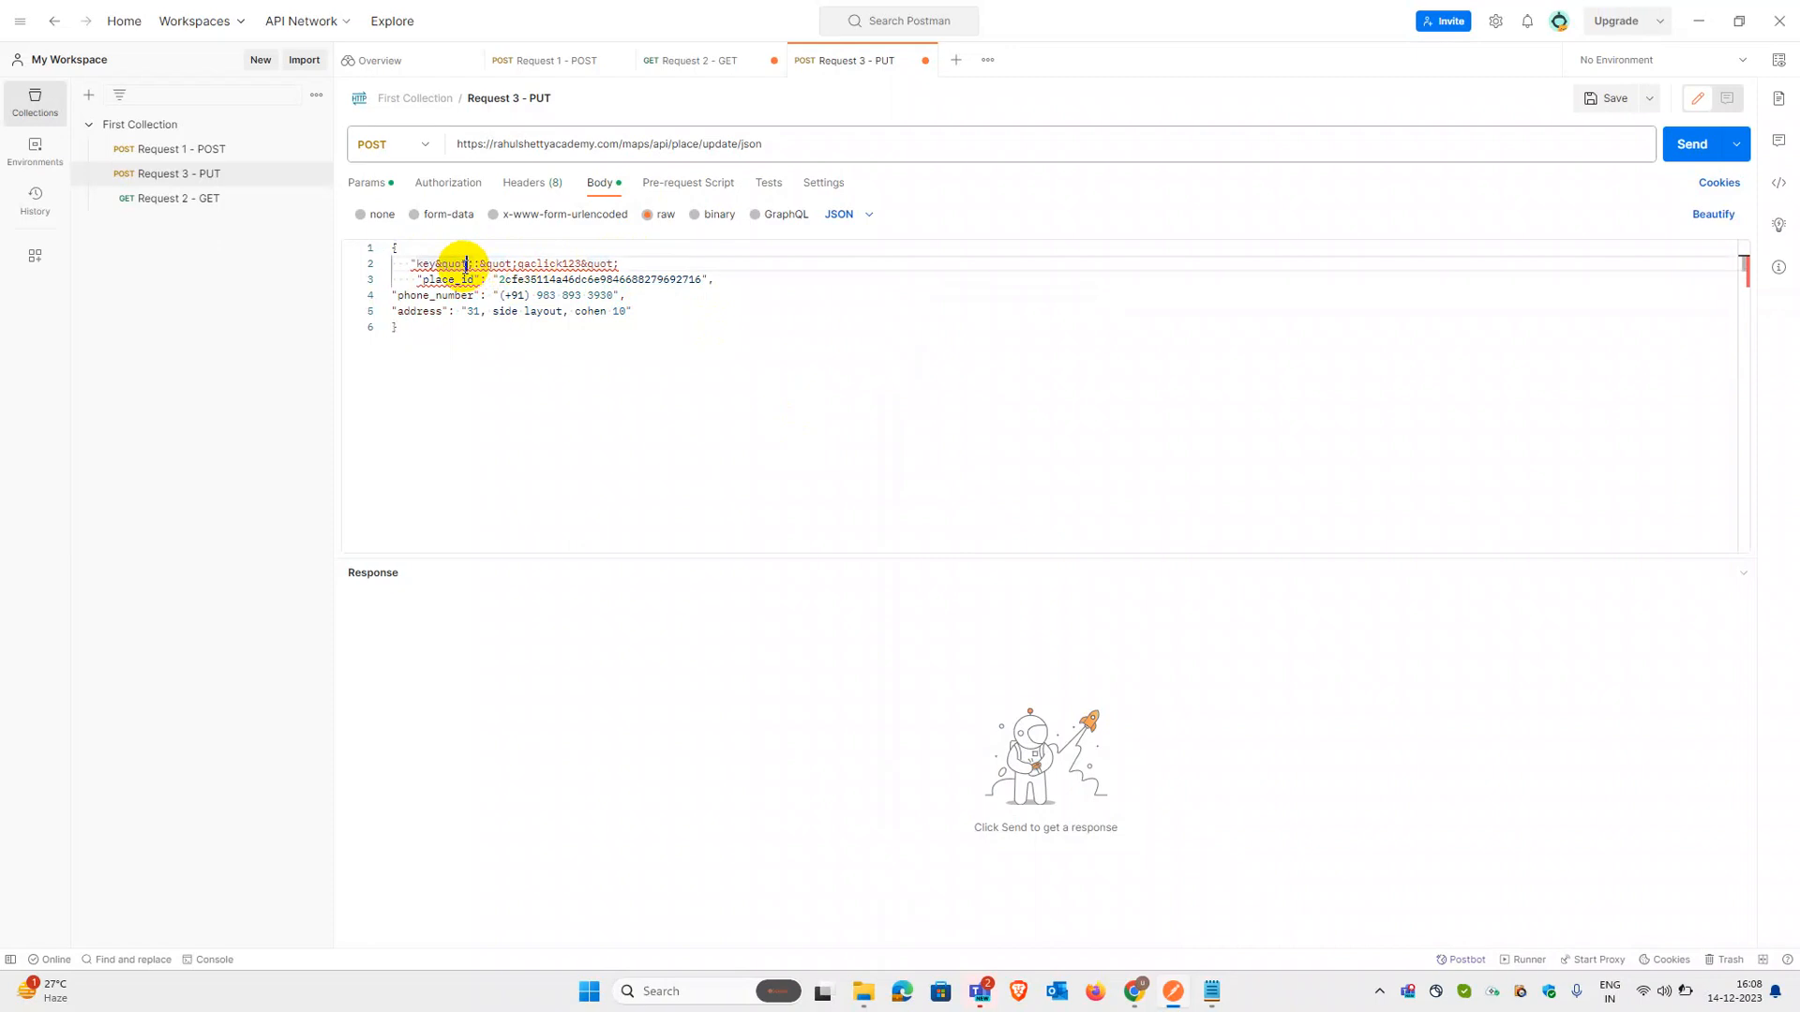
key(shift+Left)
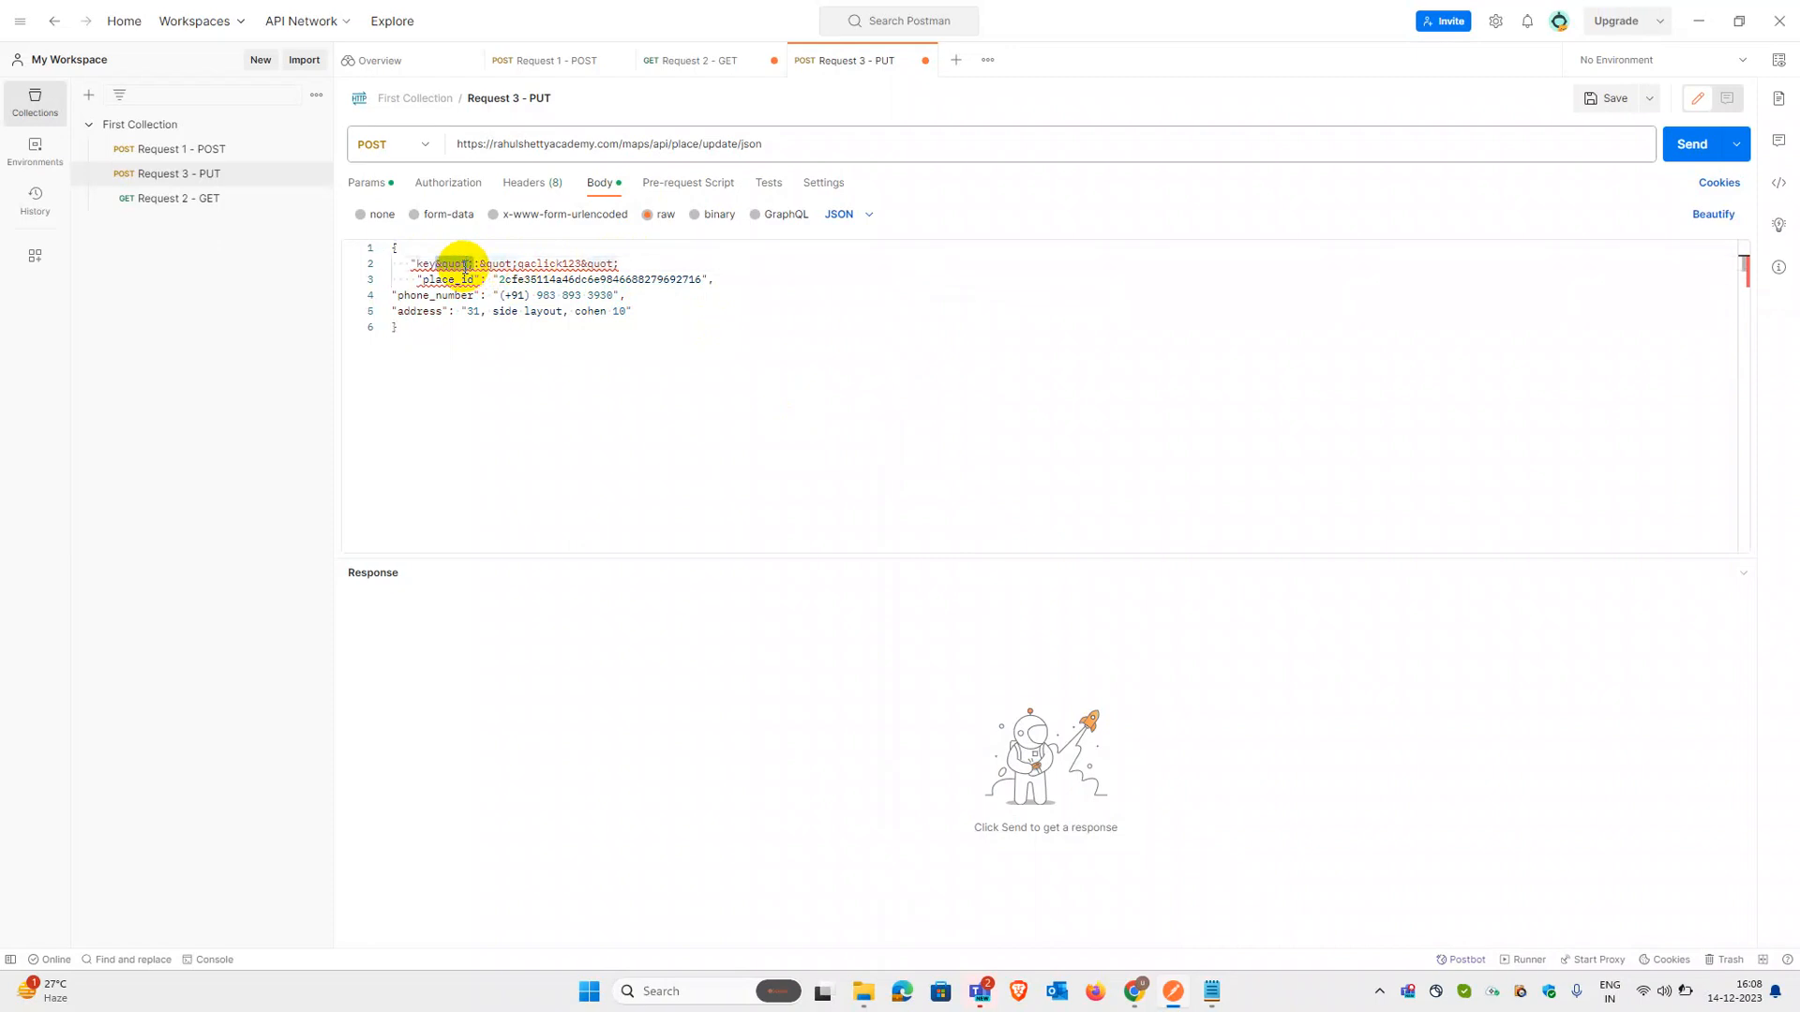
key(ctrl+h)
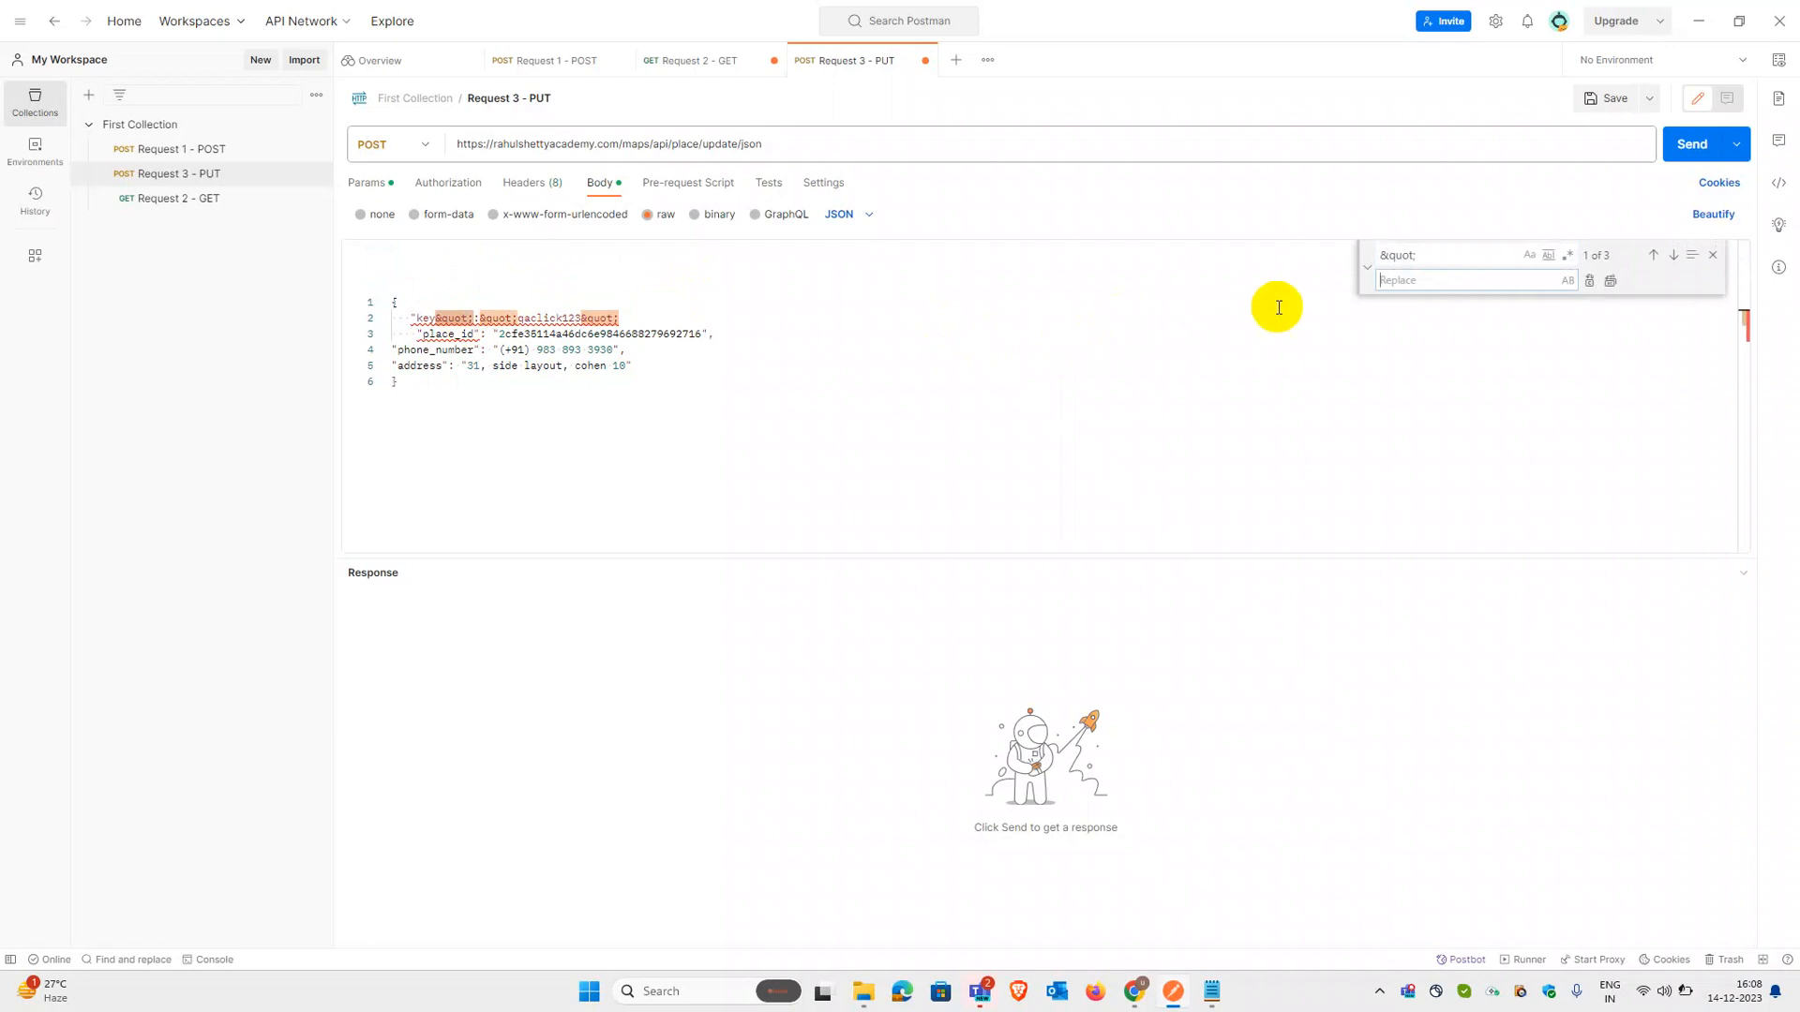
click(1611, 282)
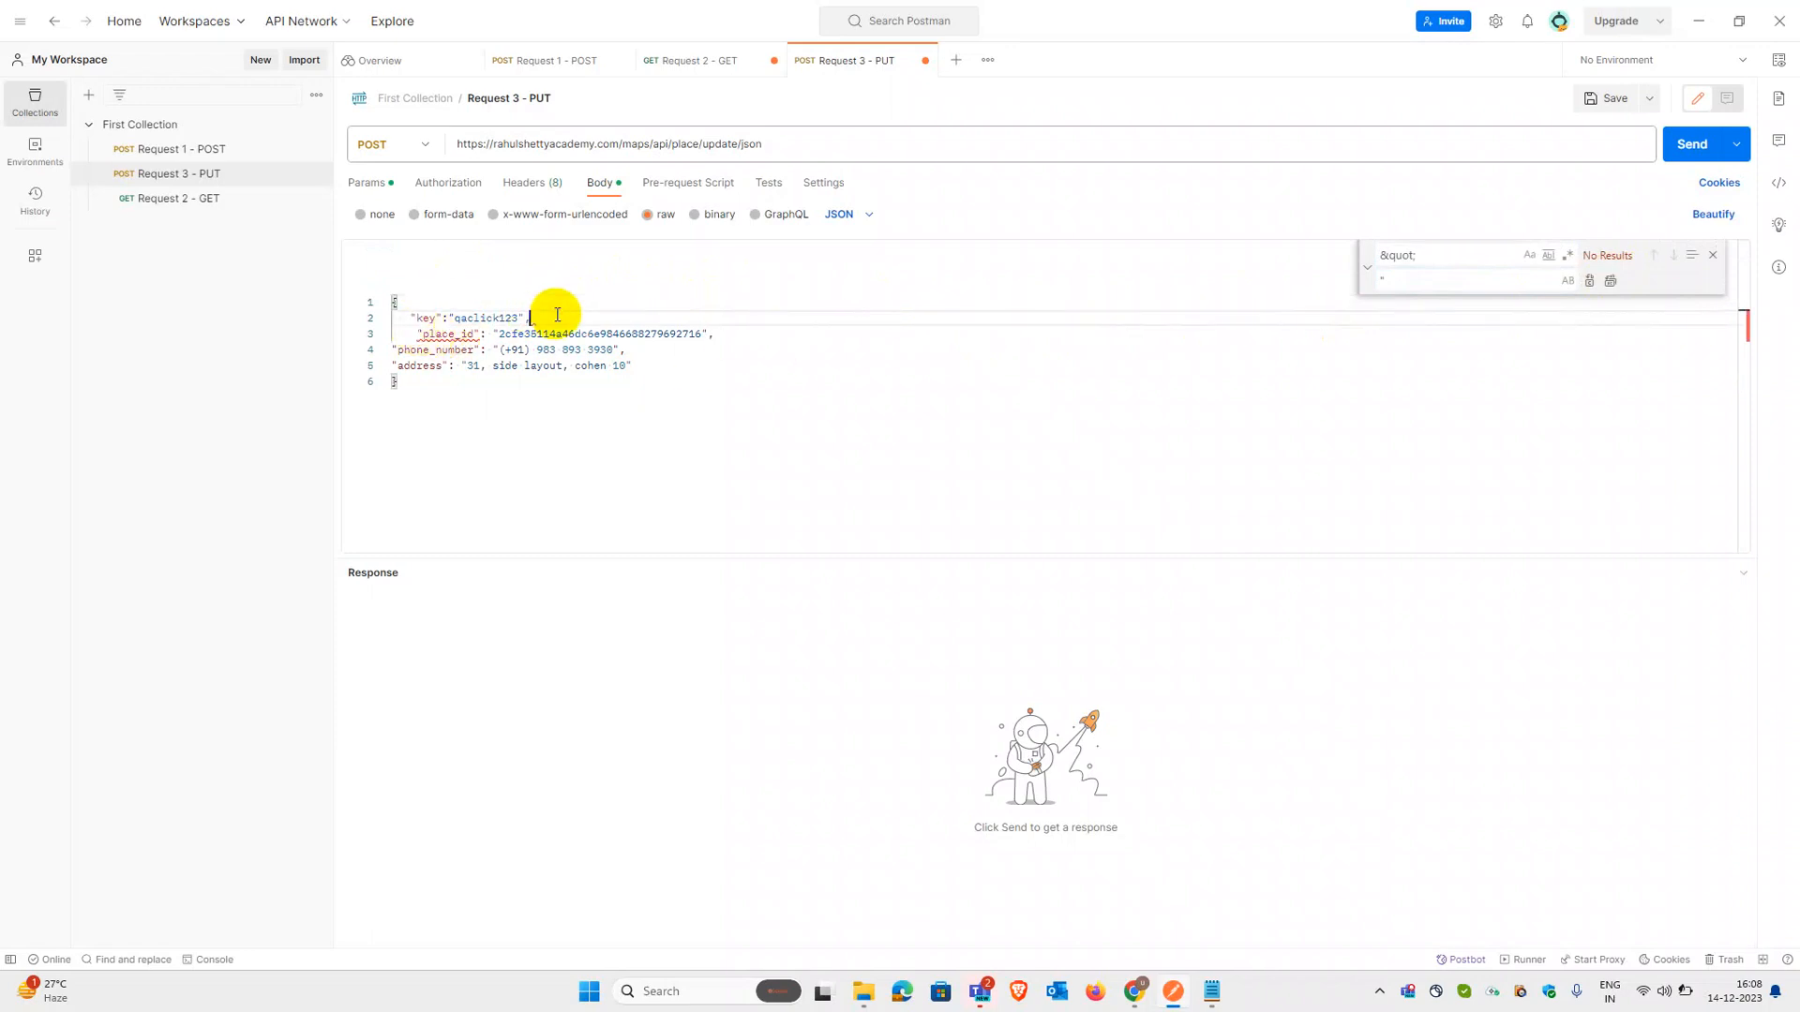
click(570, 402)
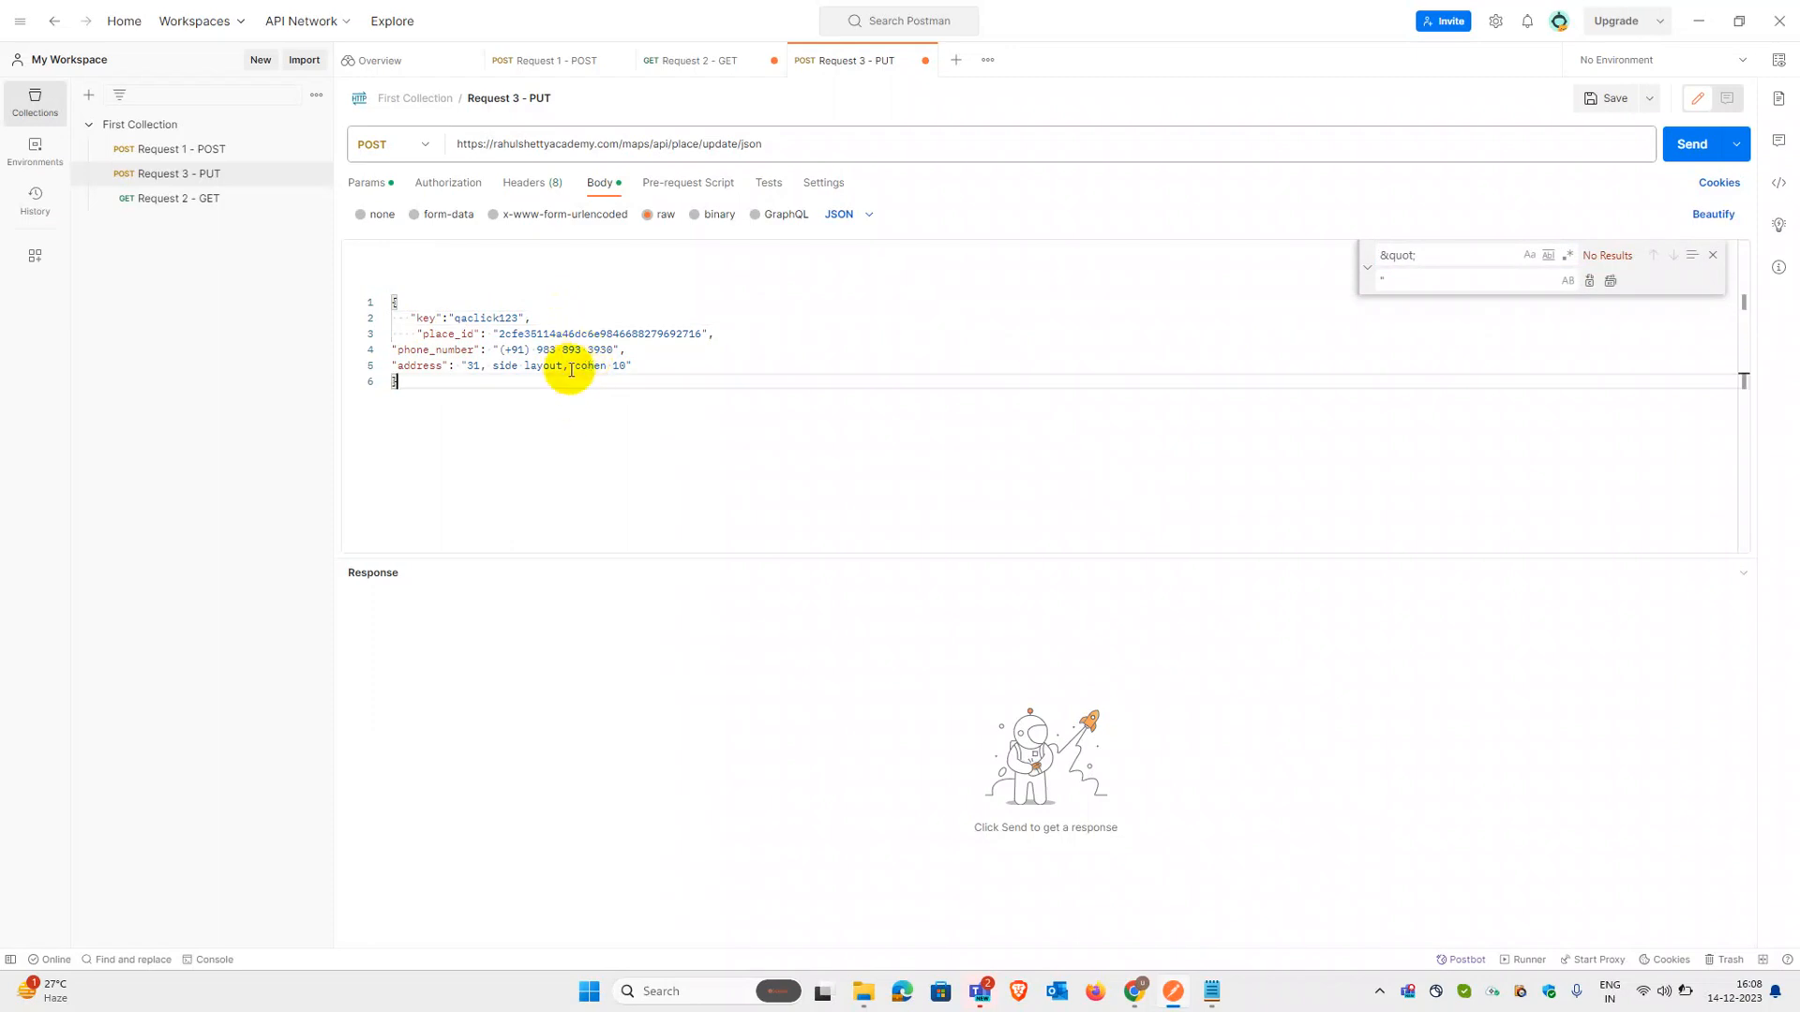
Step: Copy the name entry "Frontline house" from Notepad and insert it on a new line below the key entry in the JSON body
mouse_move(1207, 991)
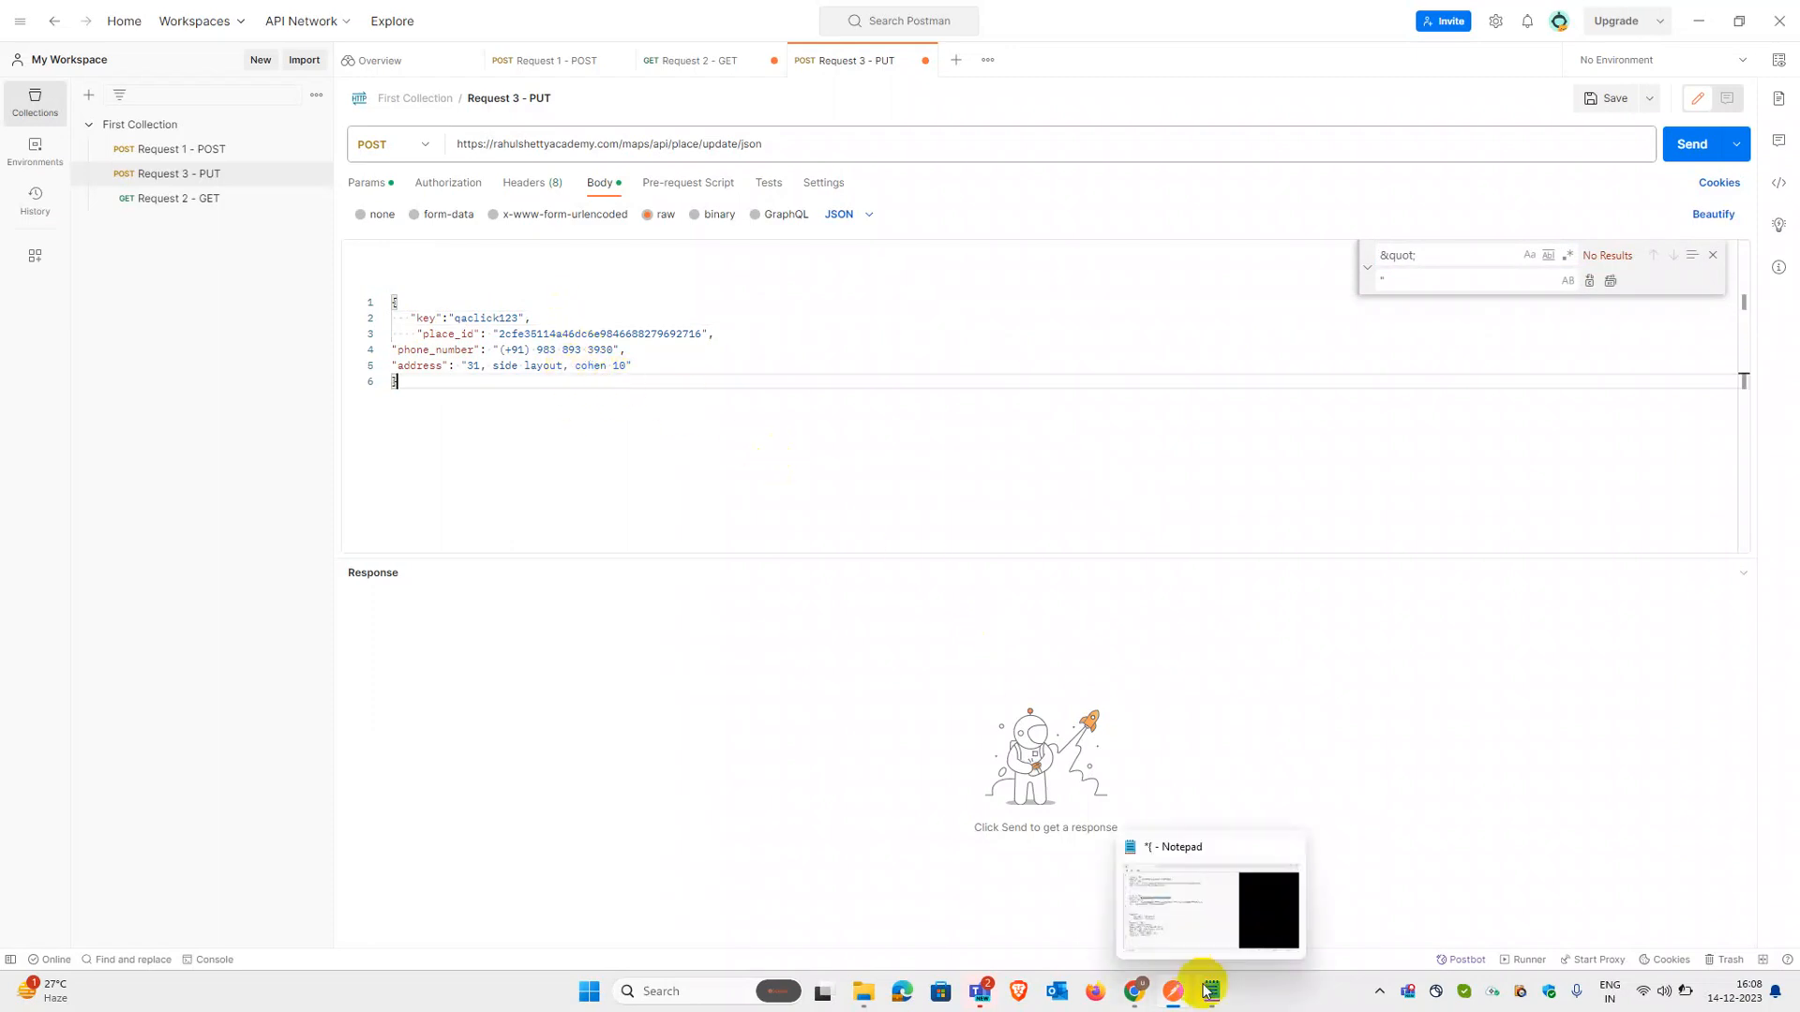
click(1200, 904)
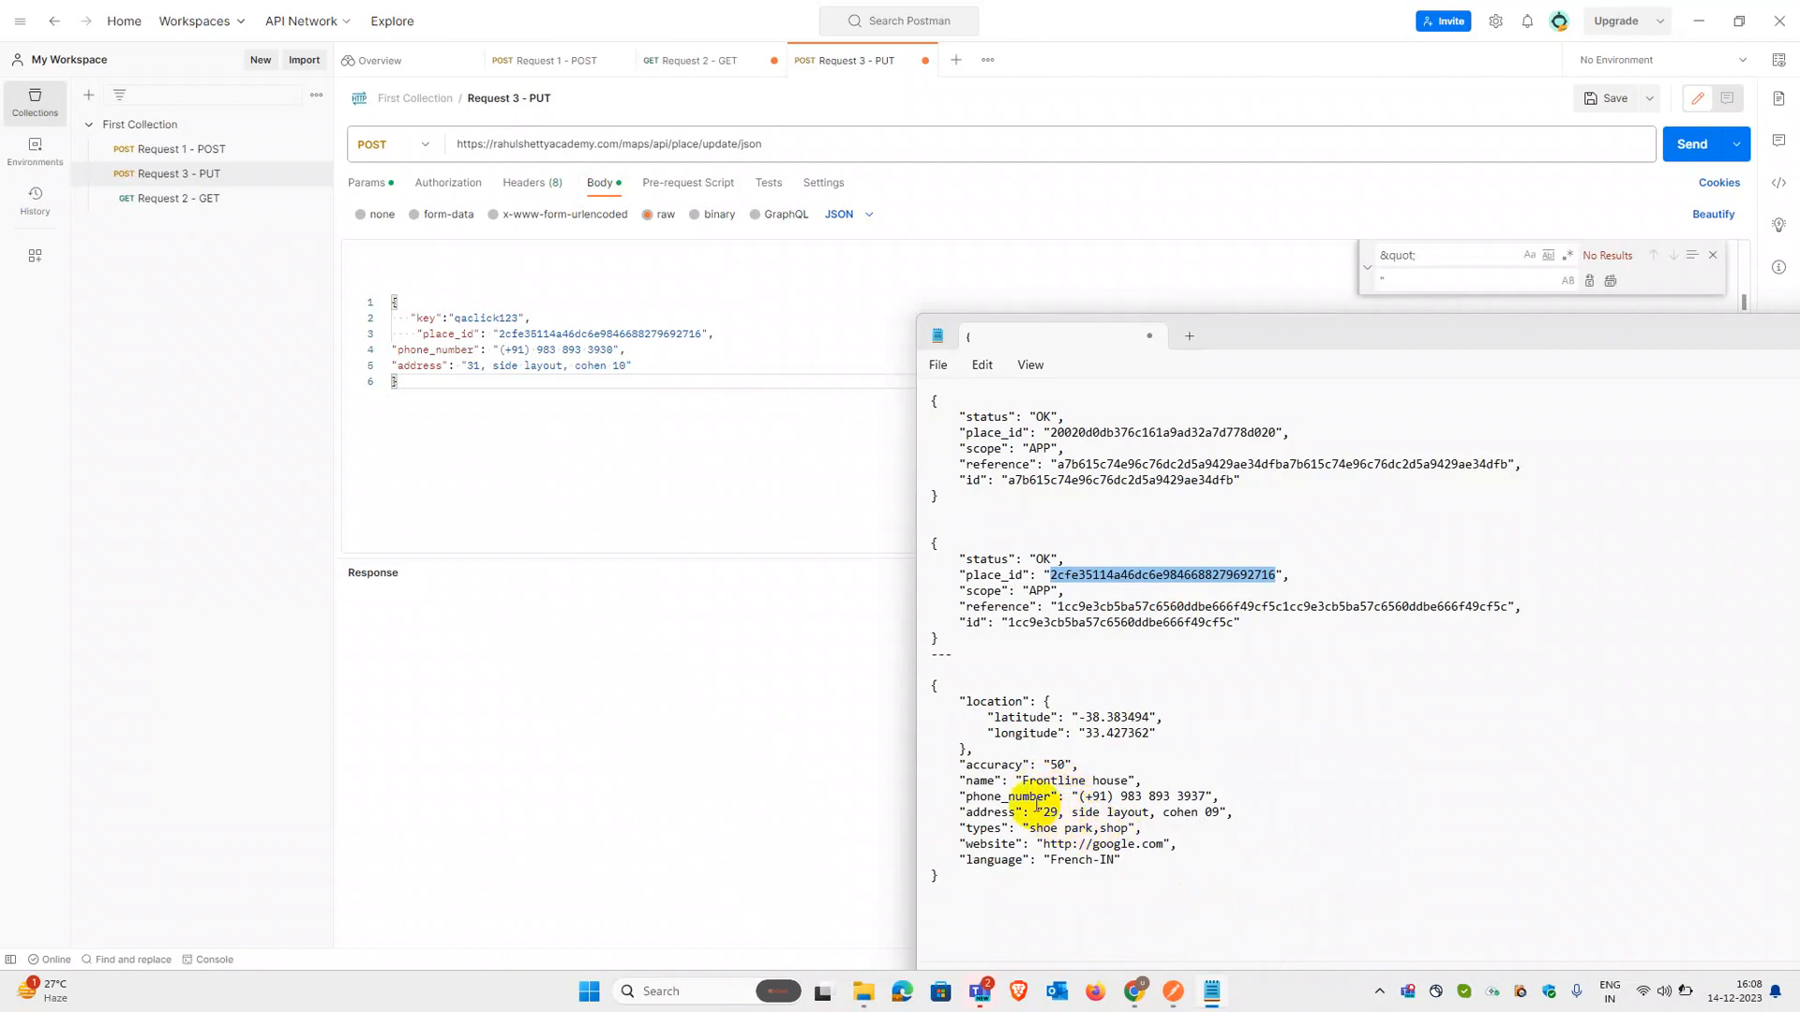
drag(966, 786, 1126, 783)
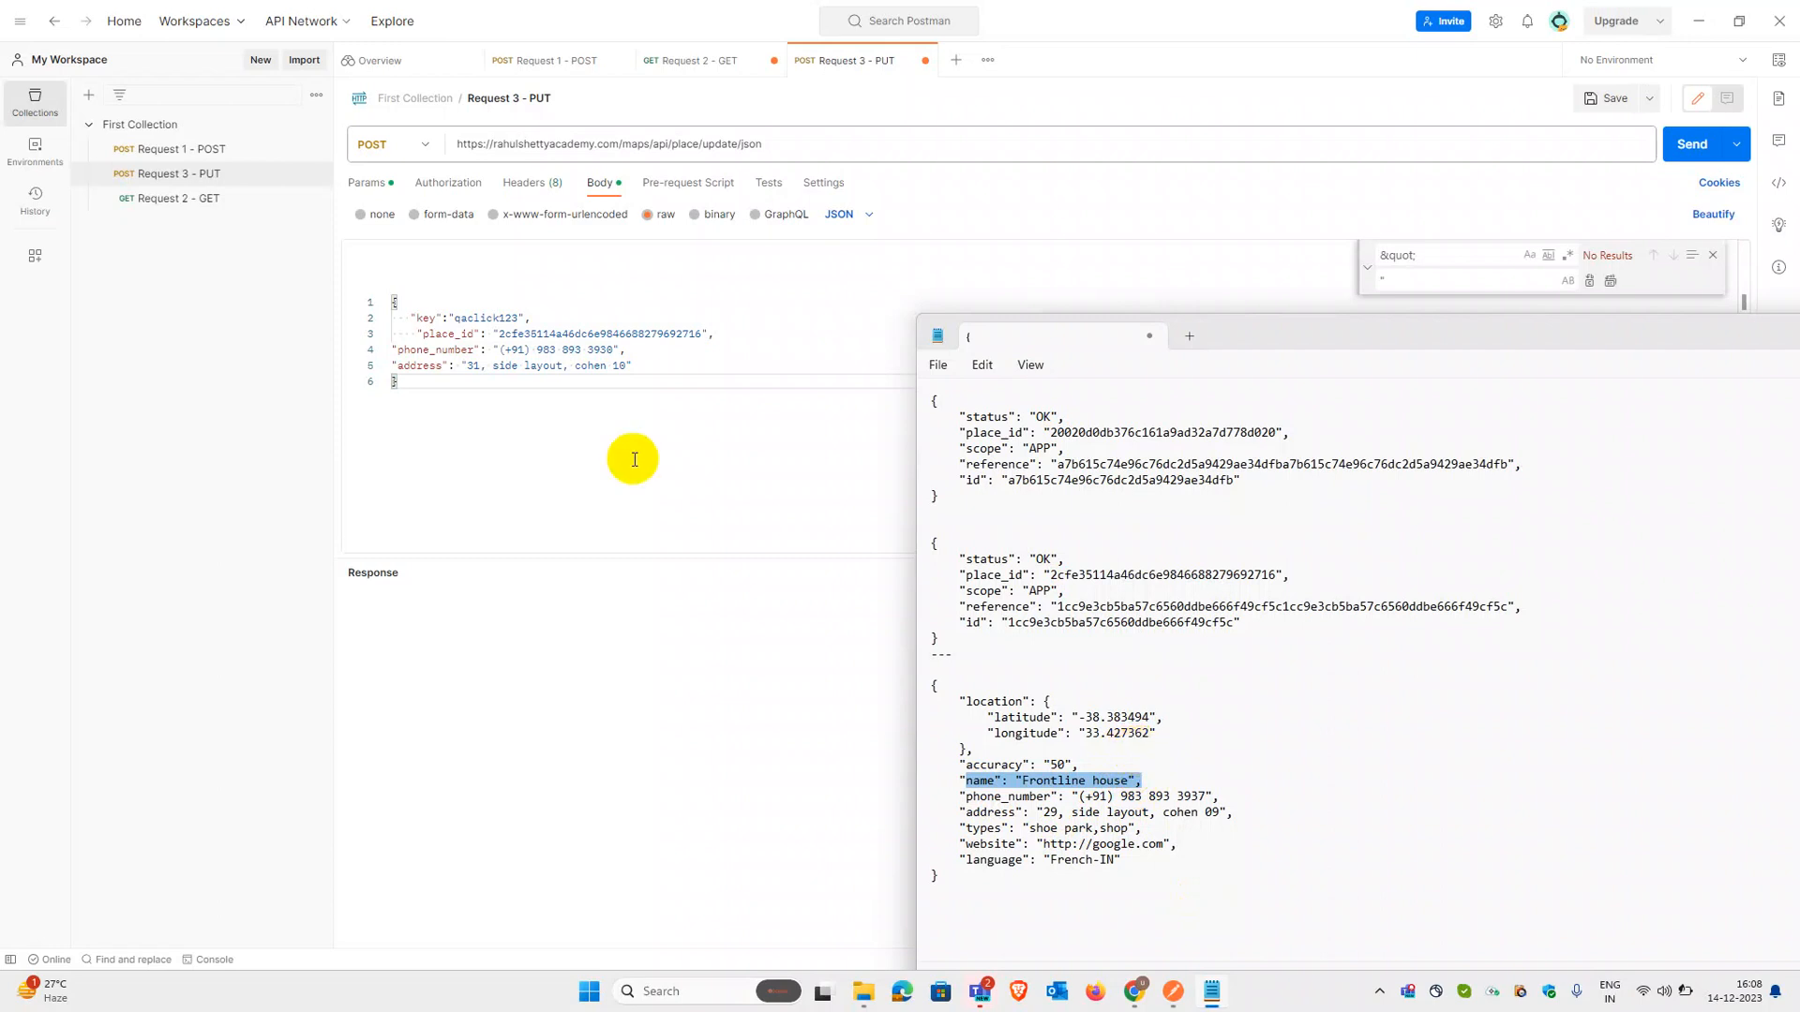
click(562, 337)
double_click(567, 333)
click(587, 318)
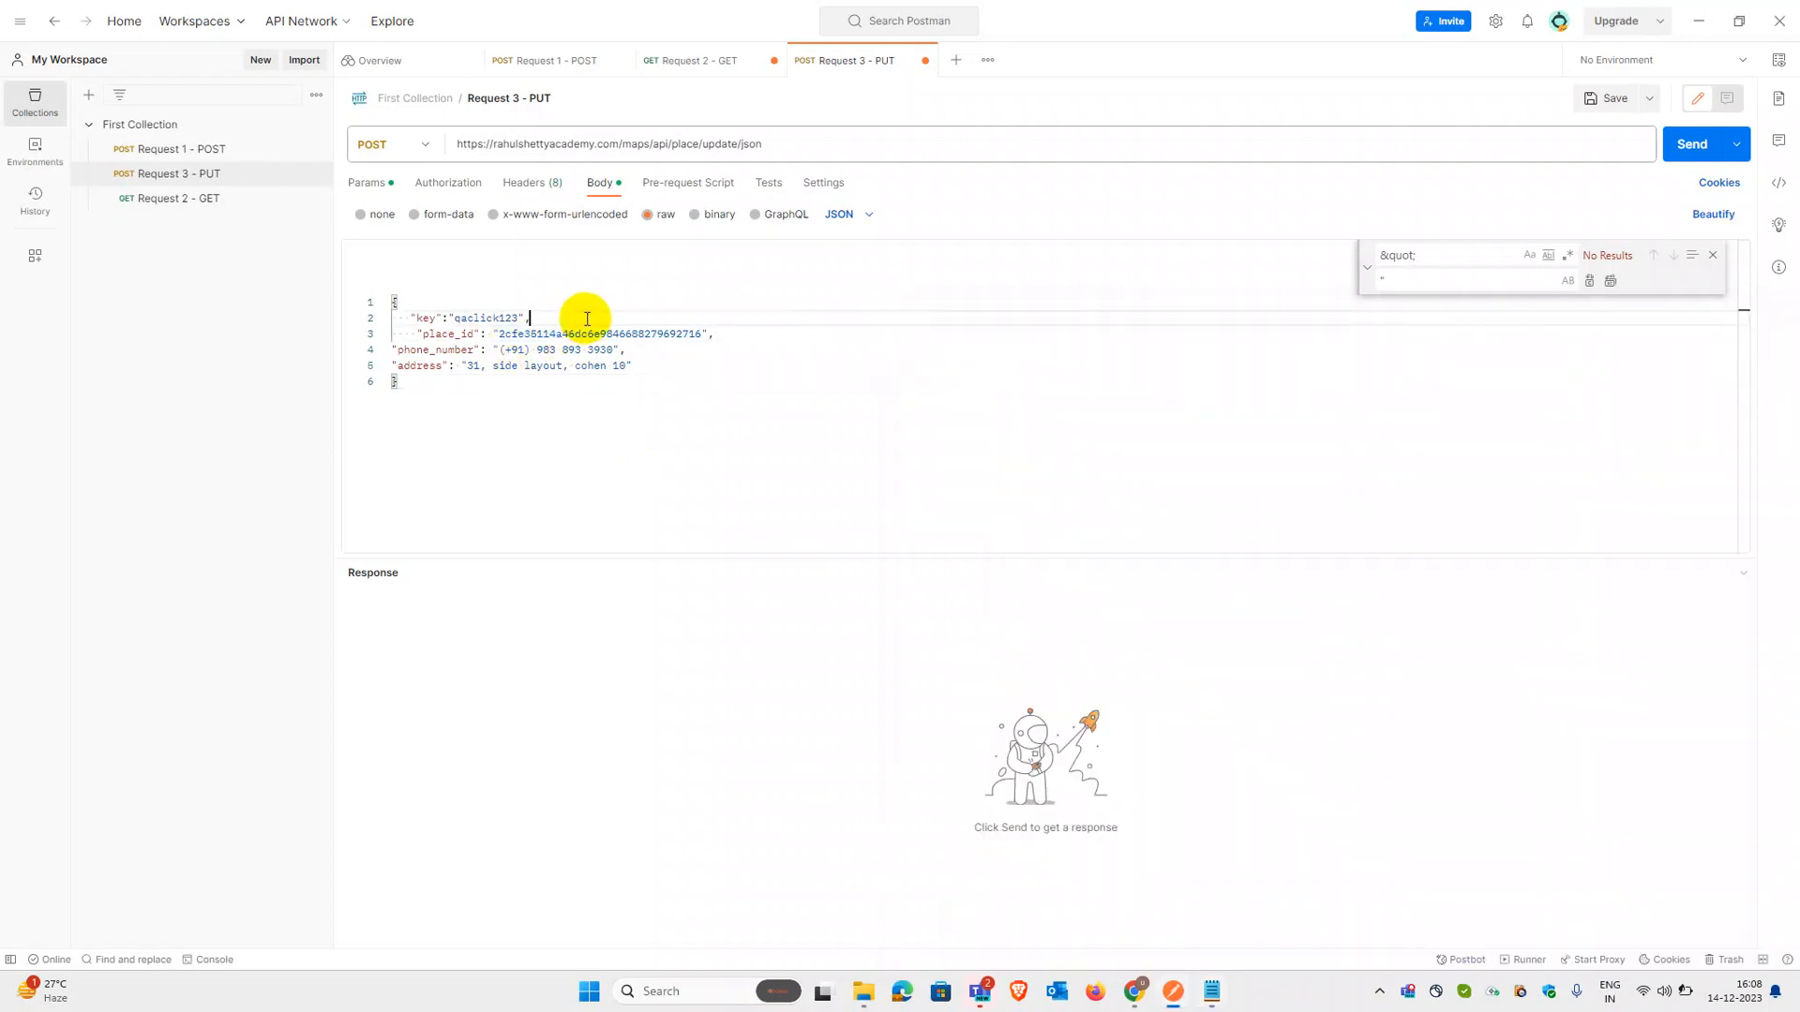
text("name": "Frontline house",)
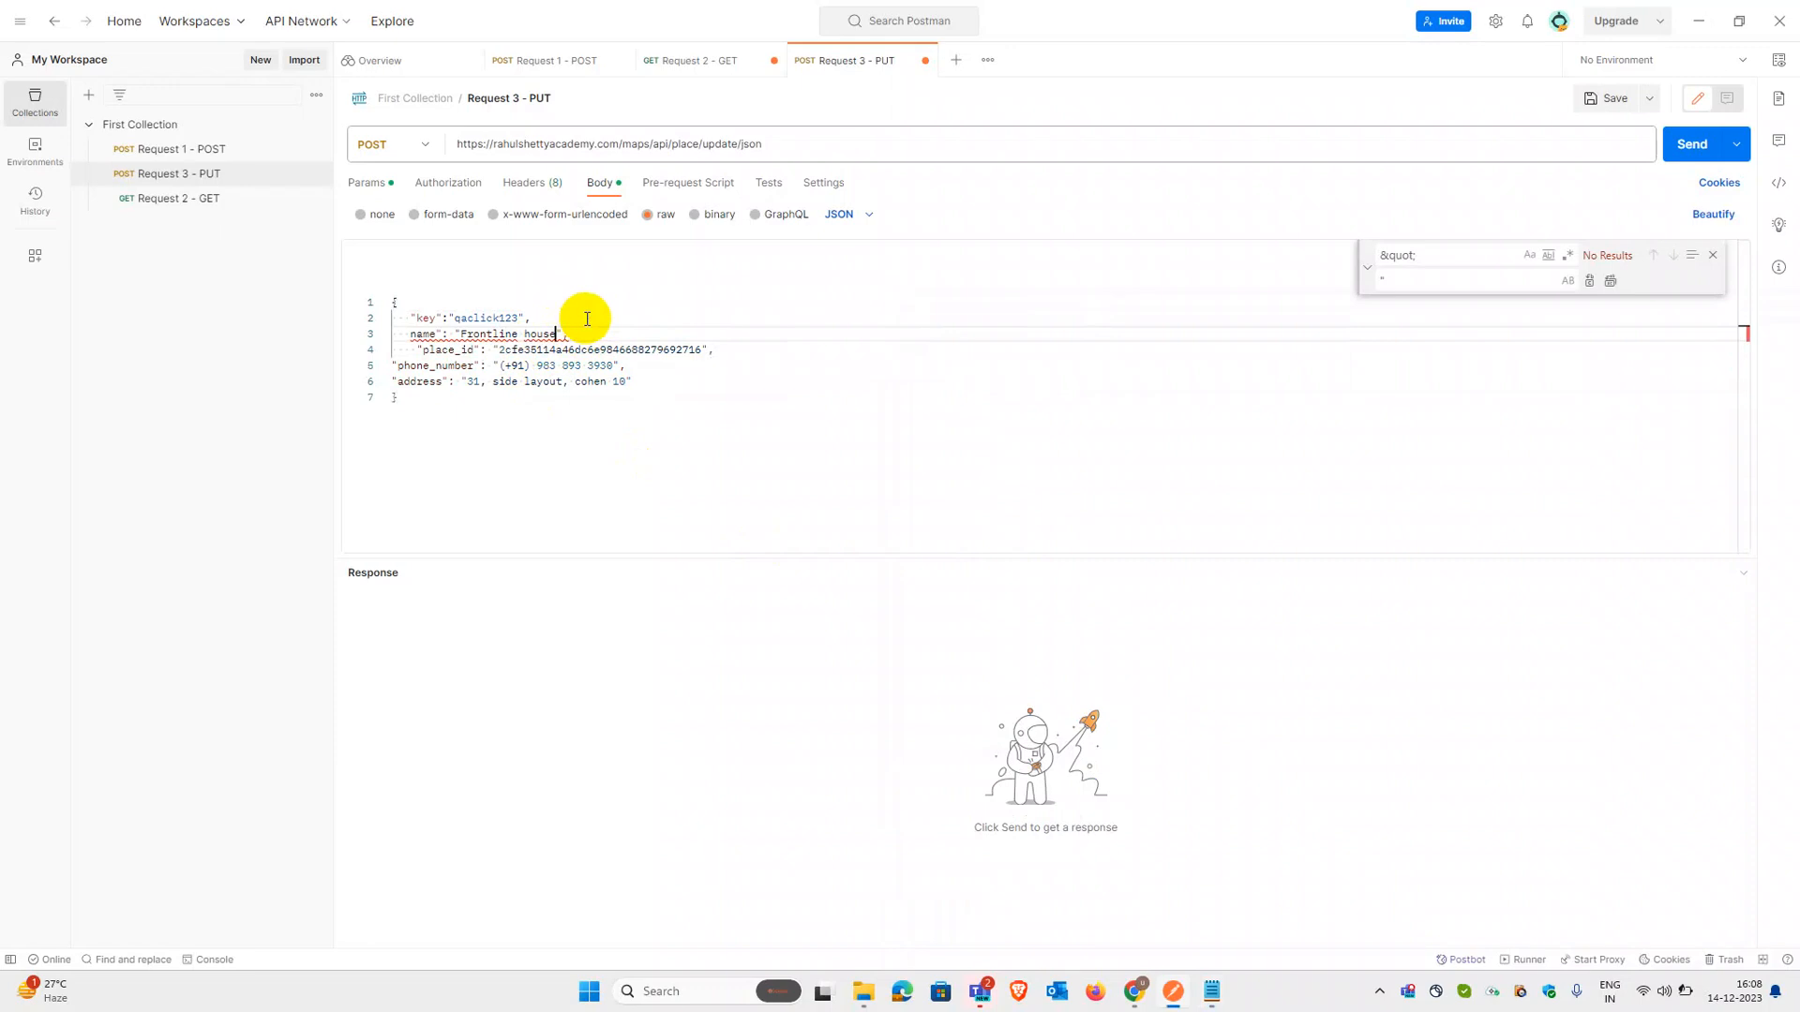
Step: Complete the name entry as "name": "Frontline house older value" with its opening quotation mark, and send the request
text(older value)
click(636, 303)
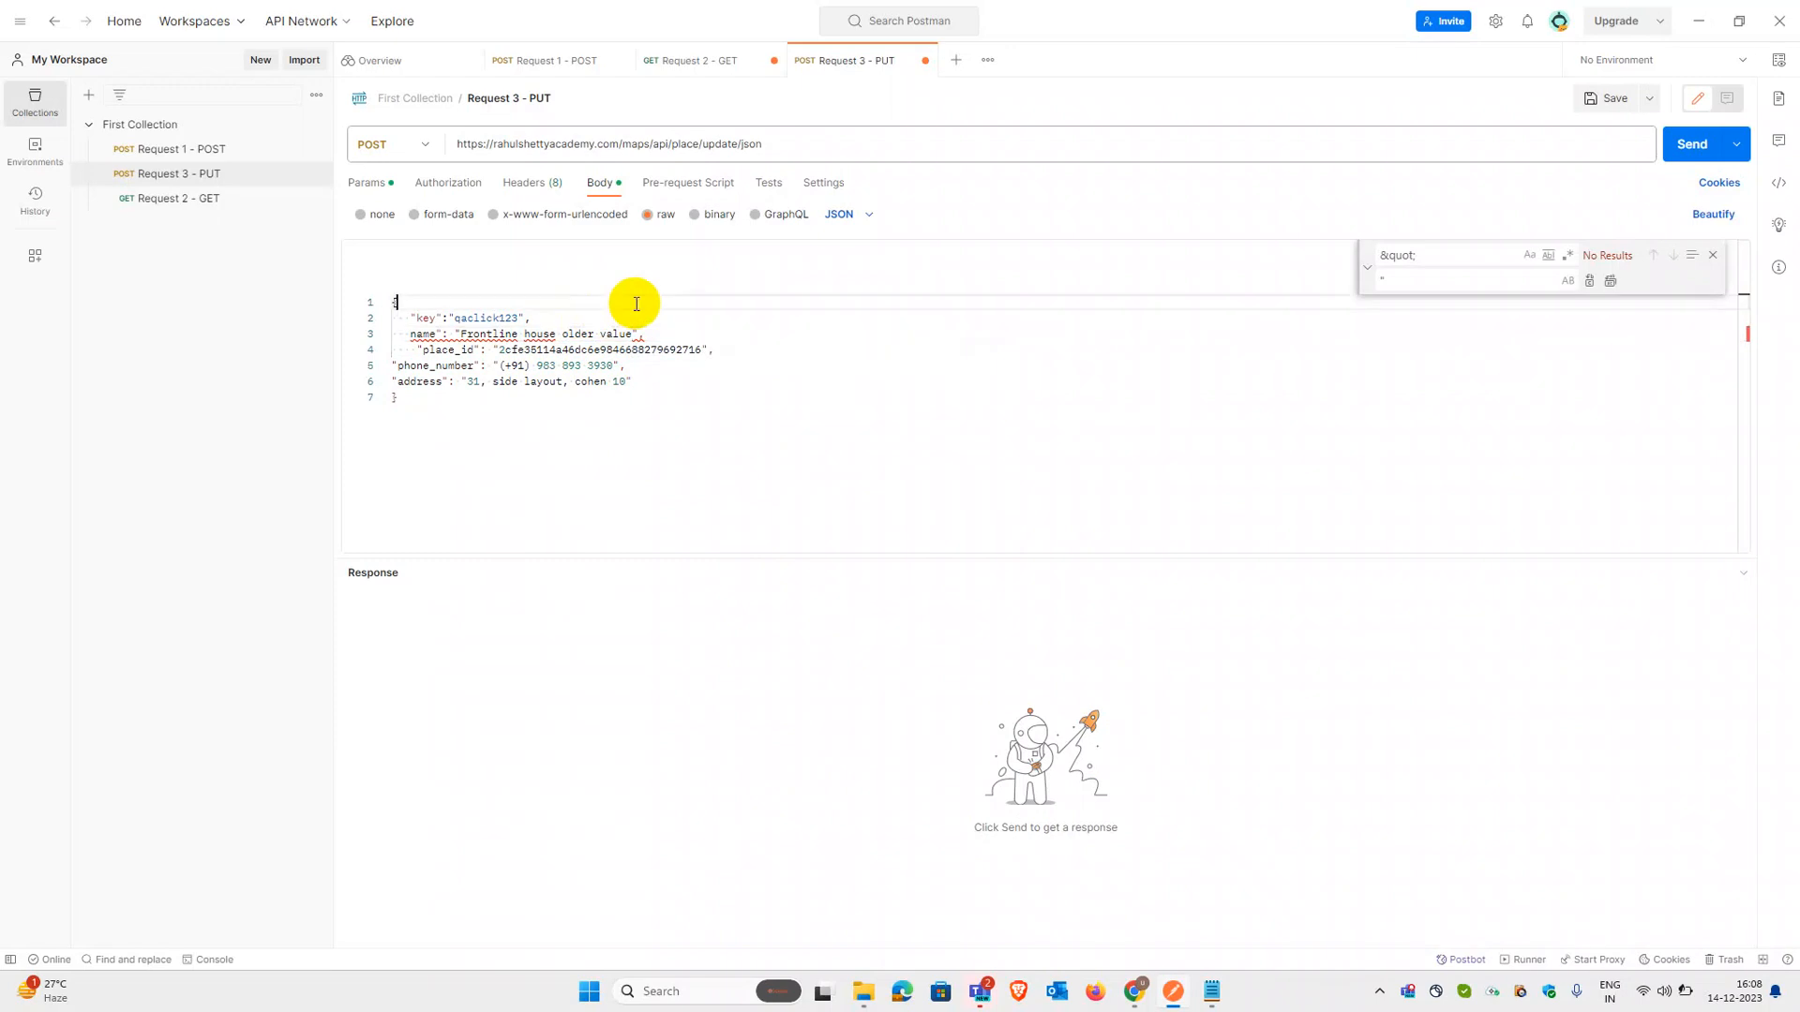
click(410, 333)
text(")
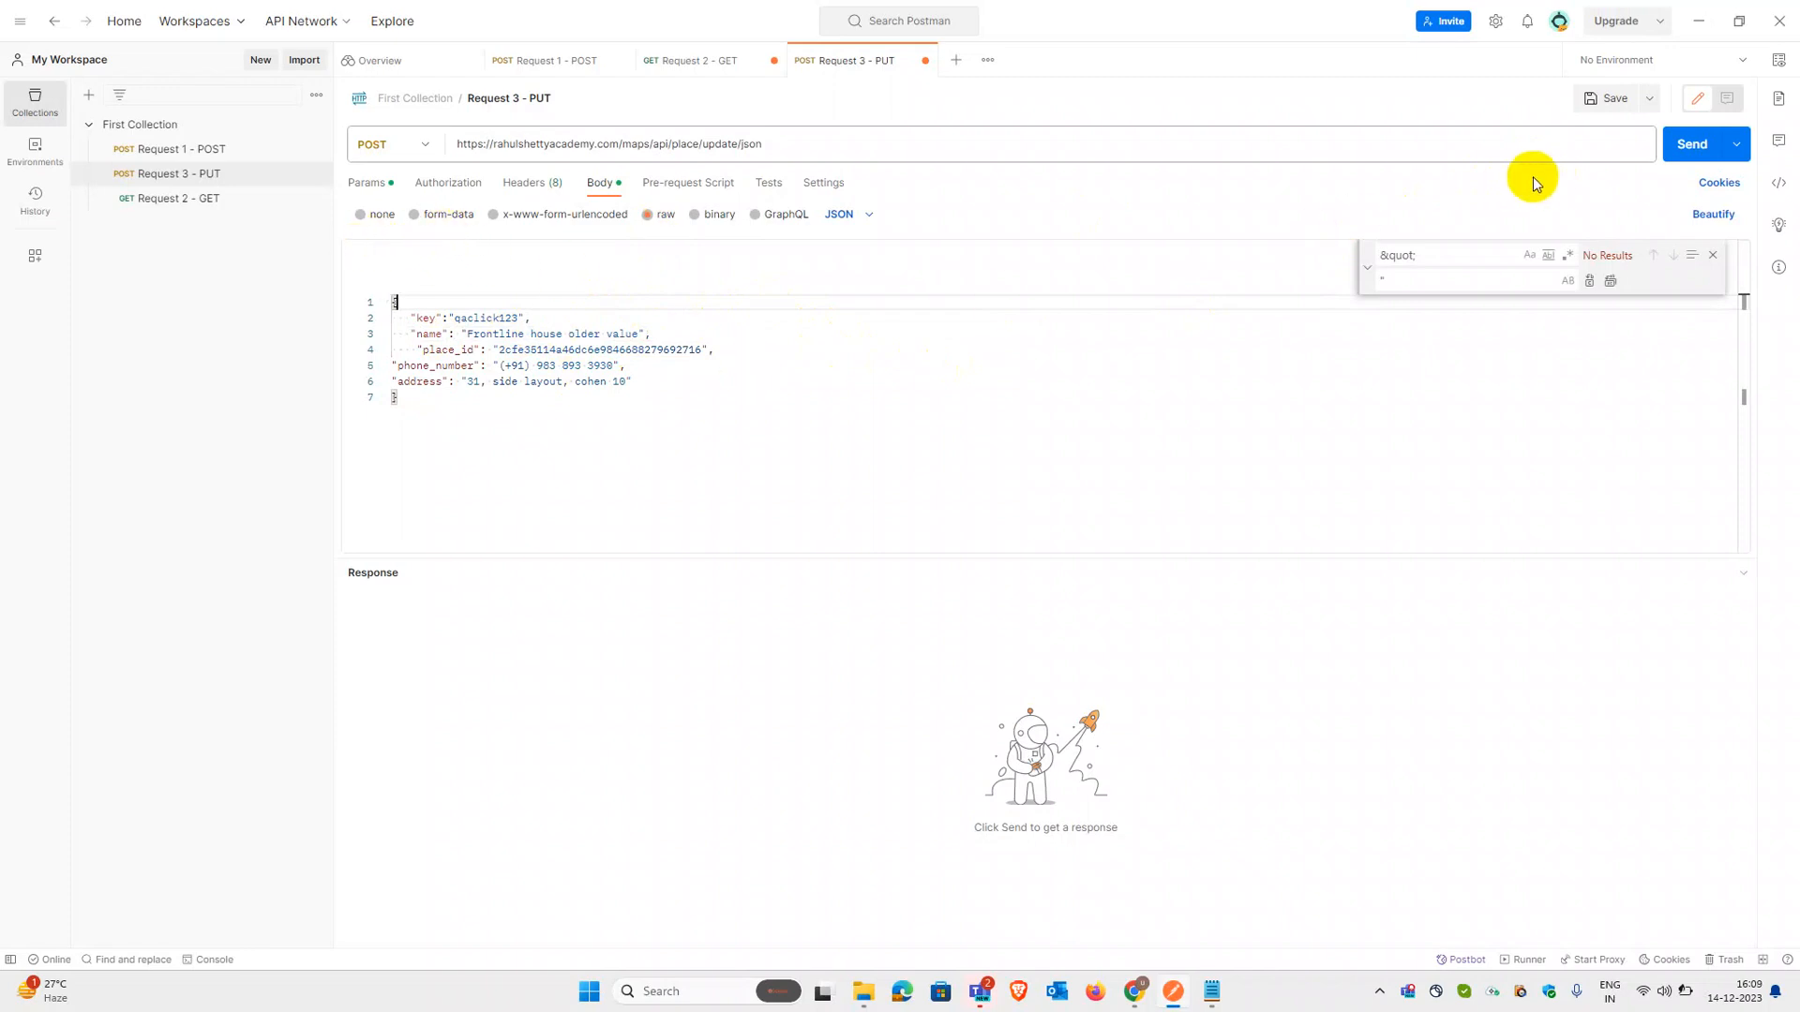
click(798, 373)
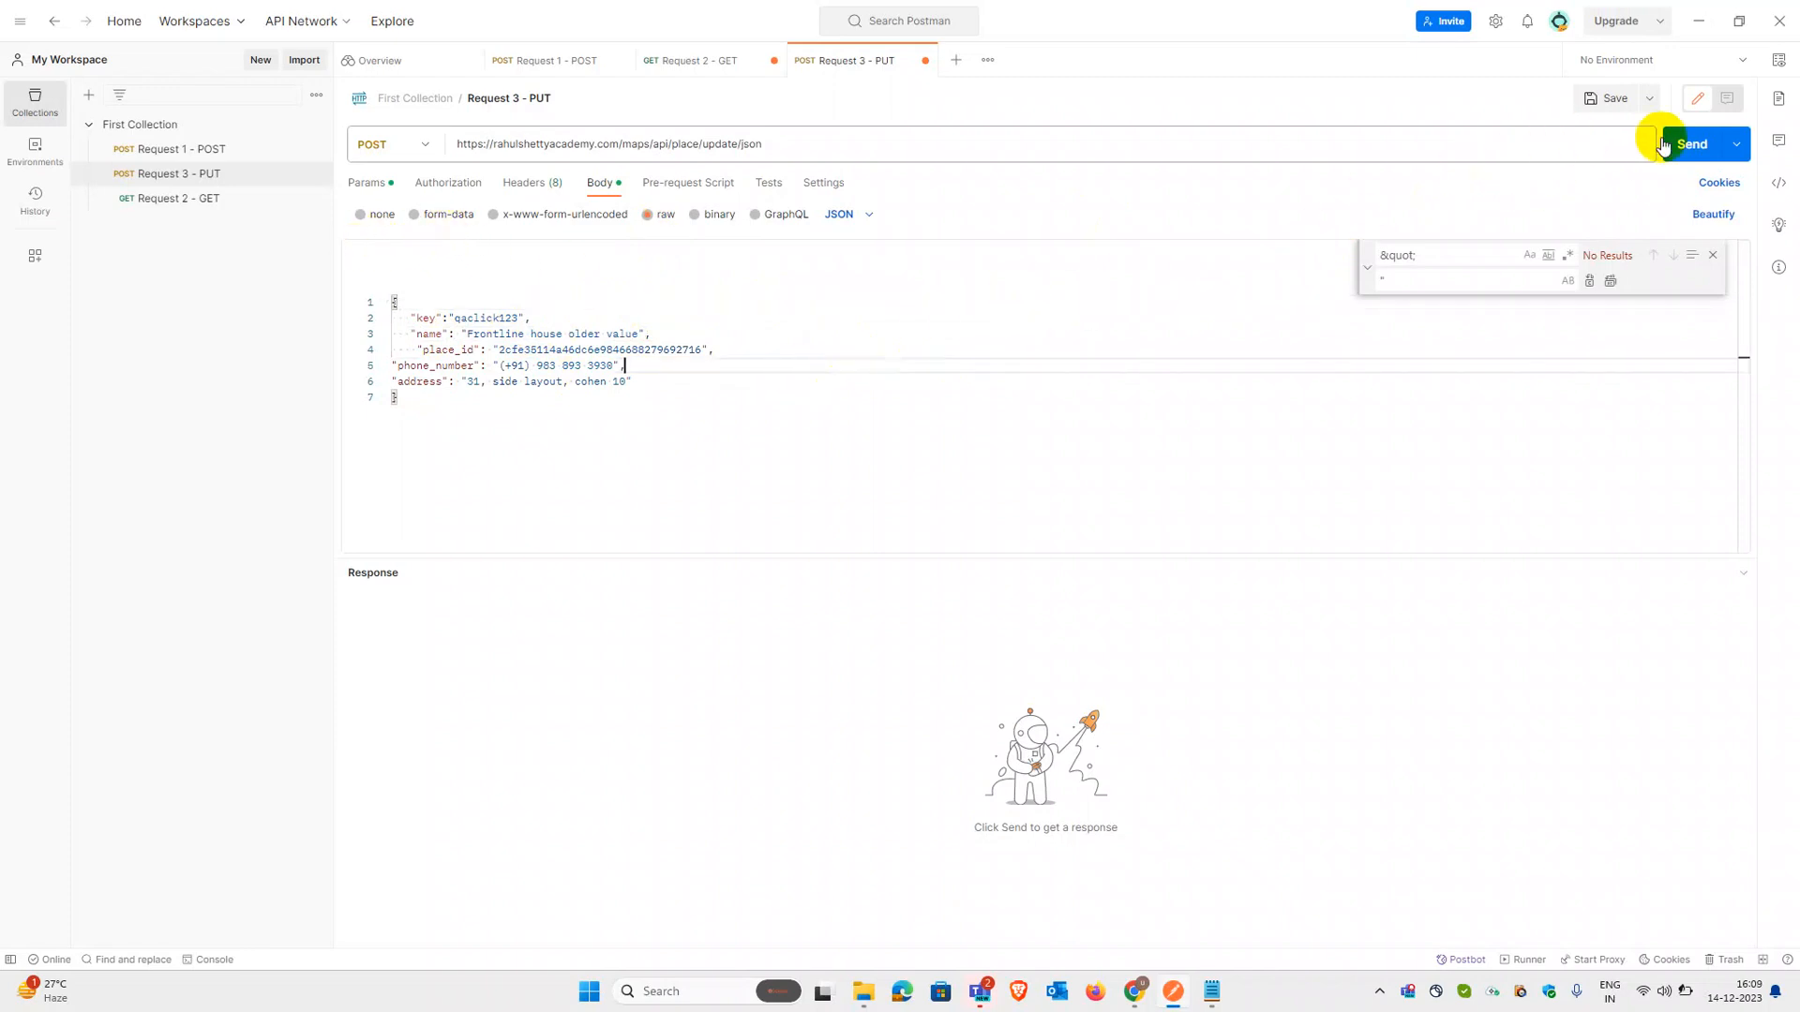
click(1688, 150)
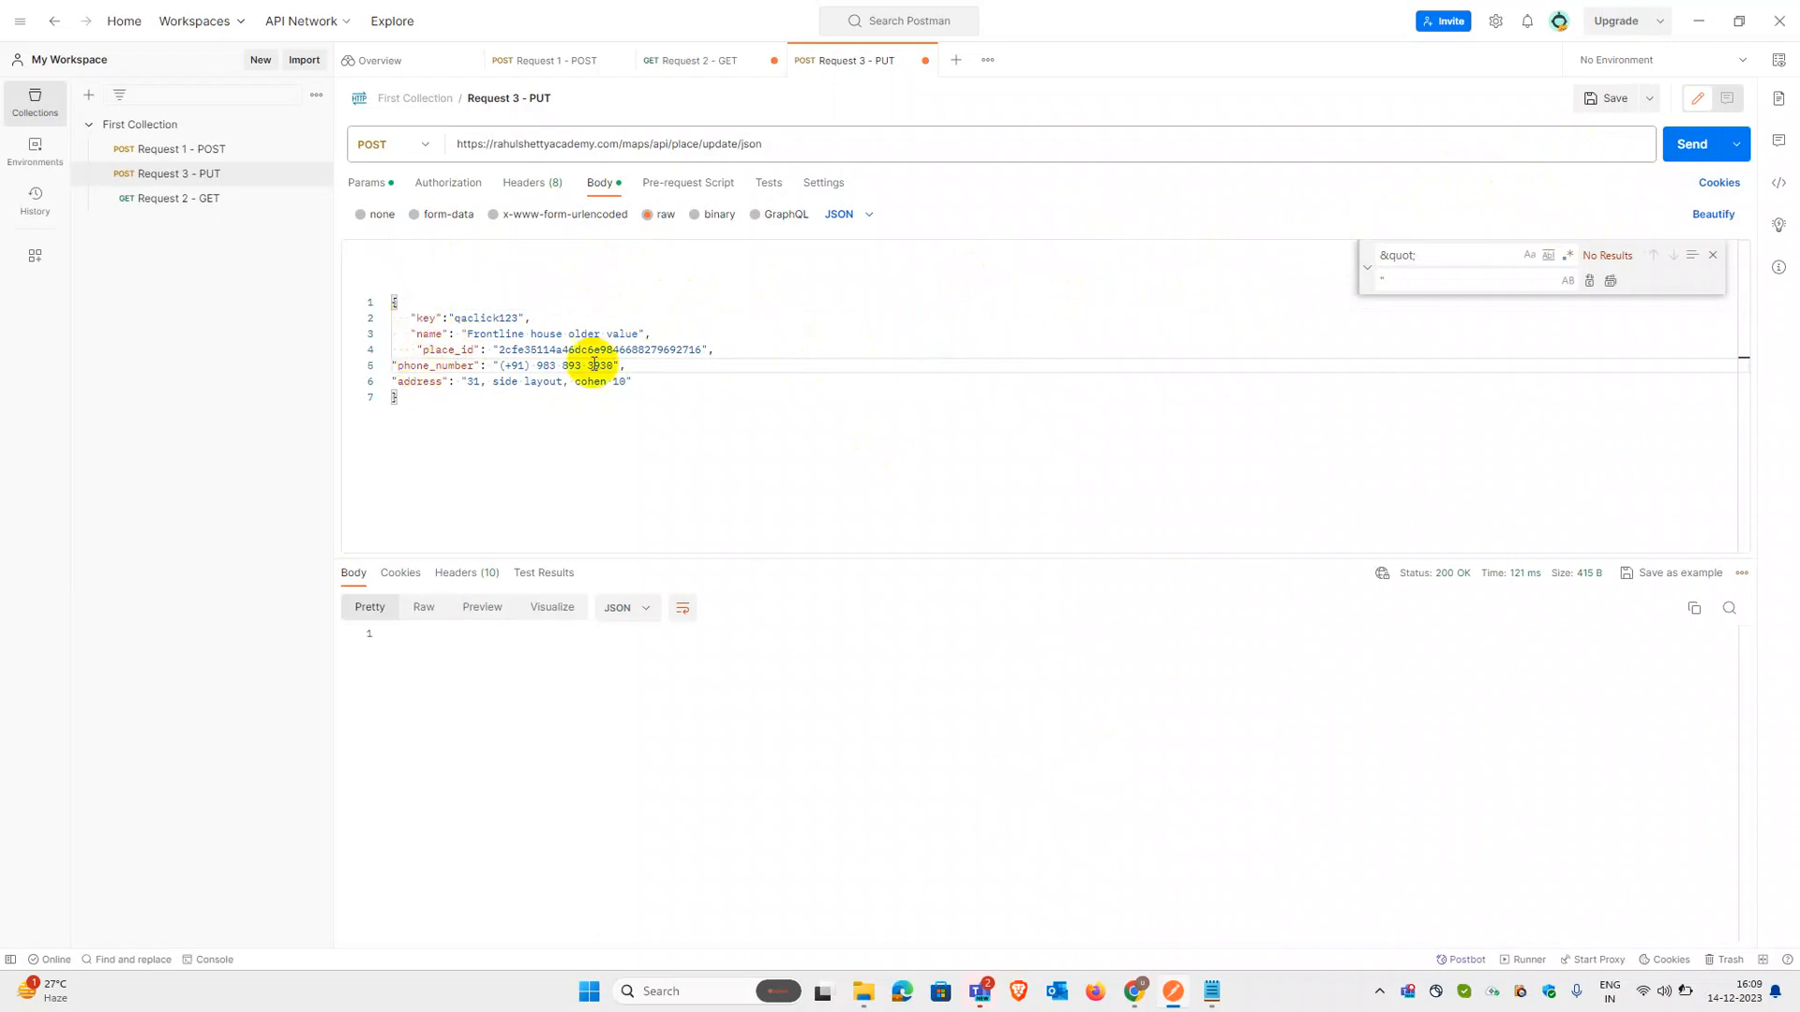
Step: Clear the key property's name in the JSON body and enable the existing key query parameter
click(422, 316)
key(BackSpace)
click(395, 185)
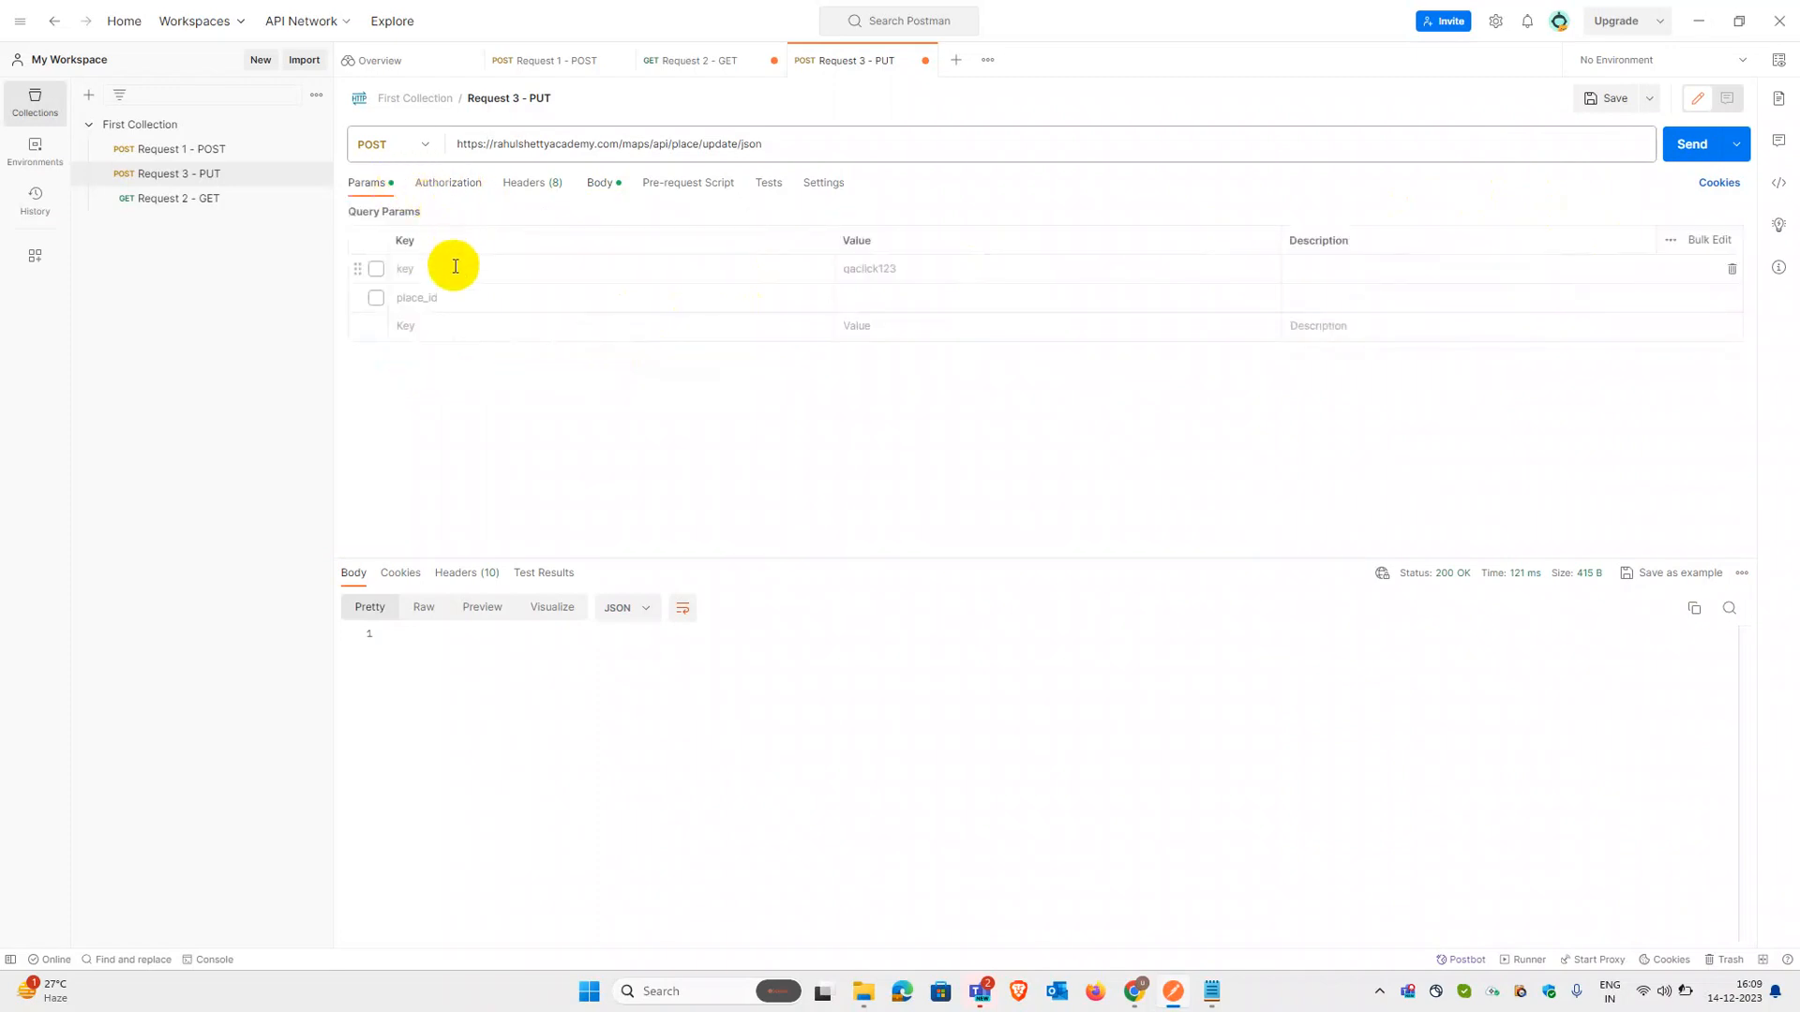
double_click(456, 267)
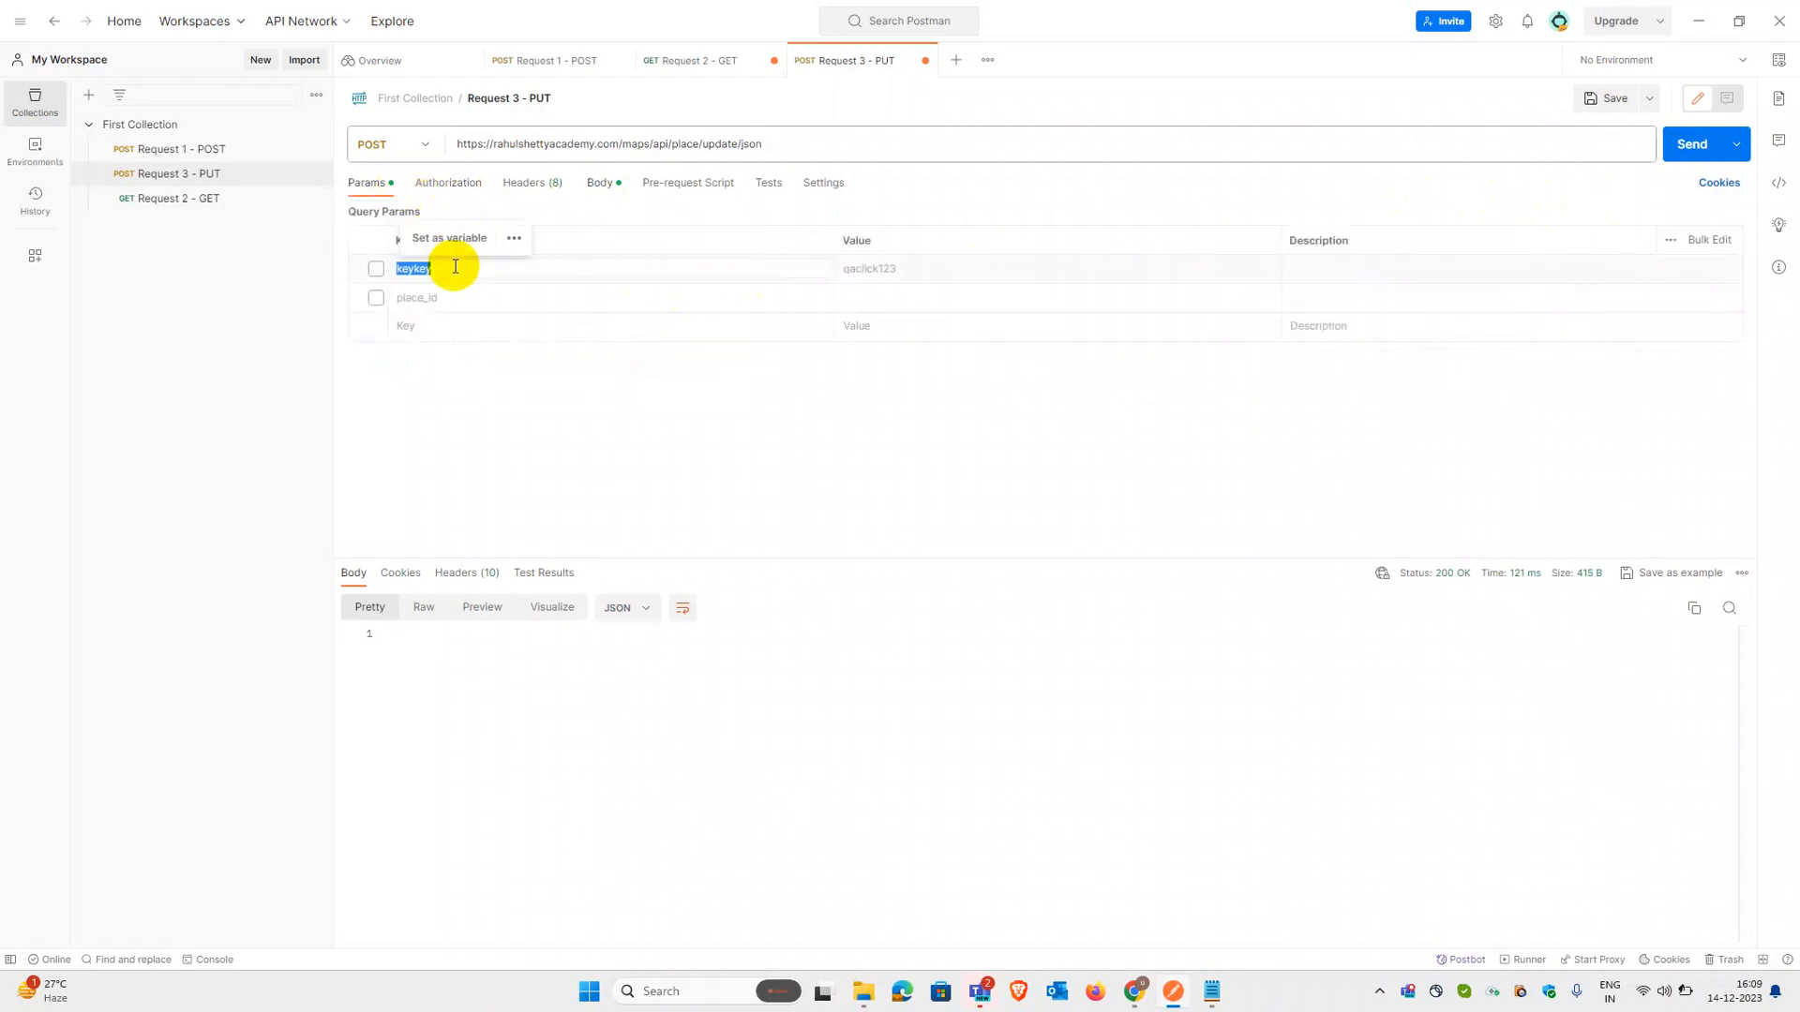
click(886, 269)
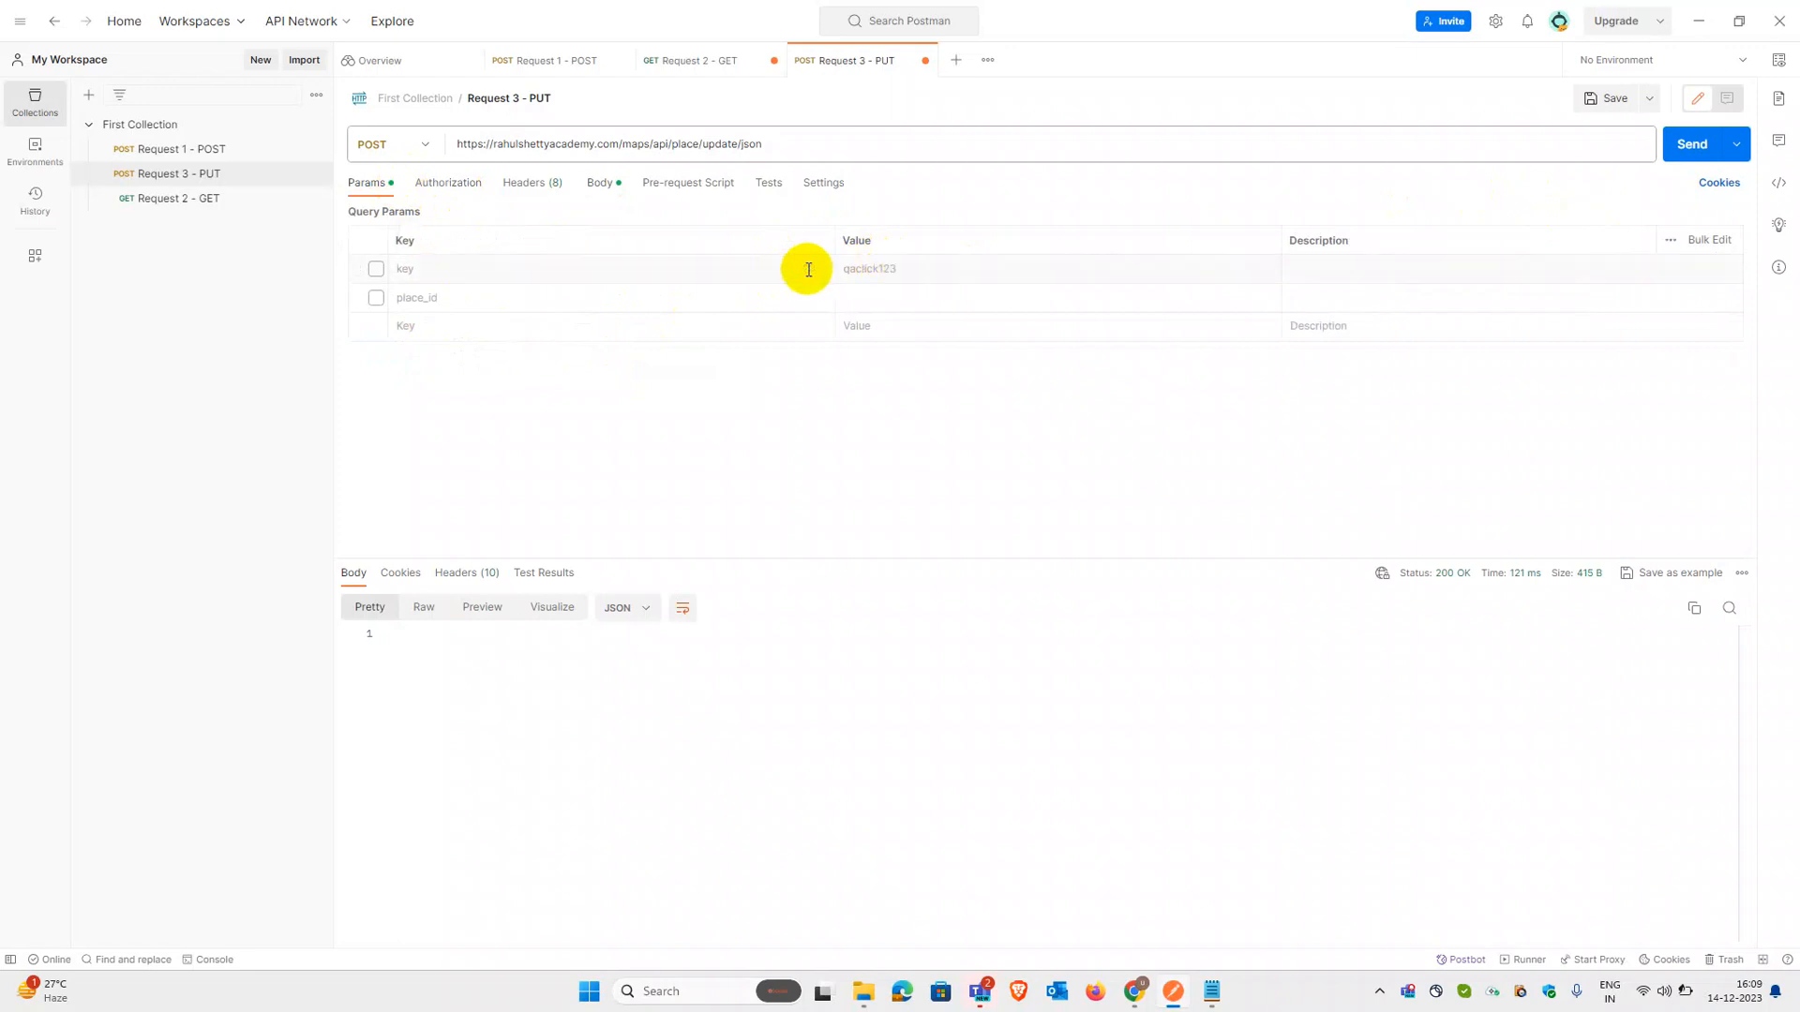
click(376, 271)
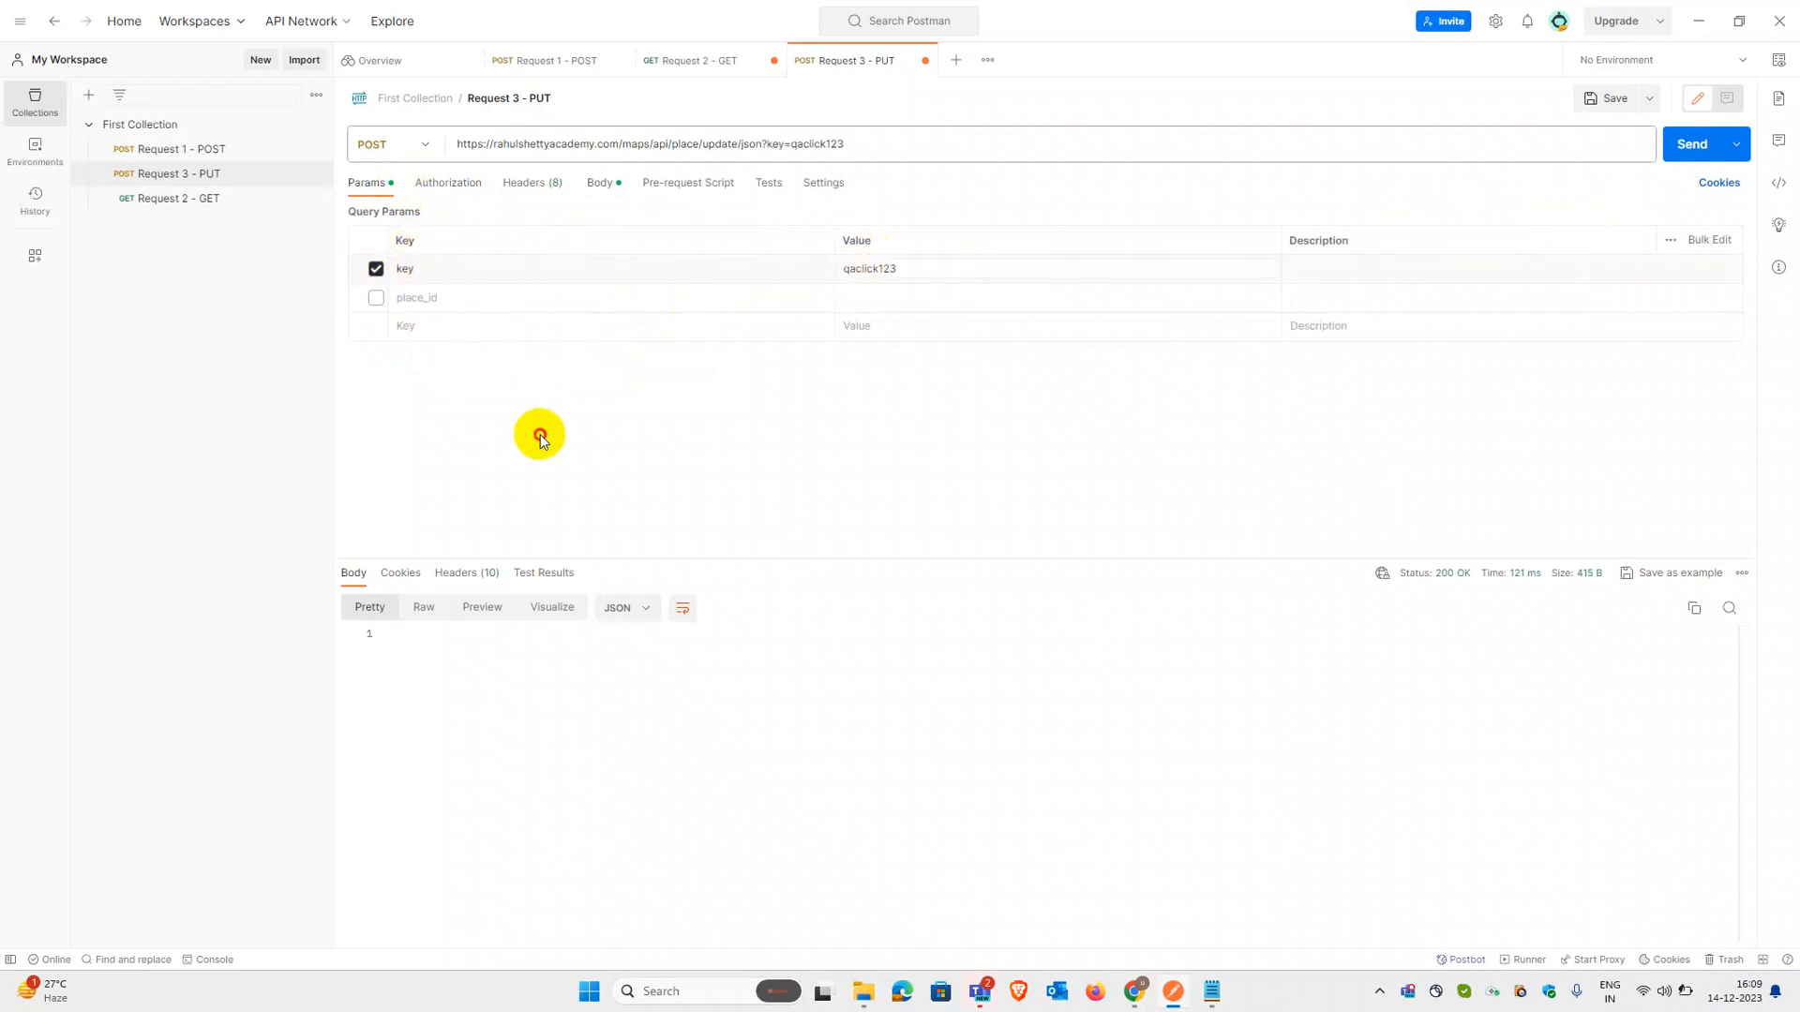
Step: Delete the remaining key line from the JSON body and send the request again
click(596, 184)
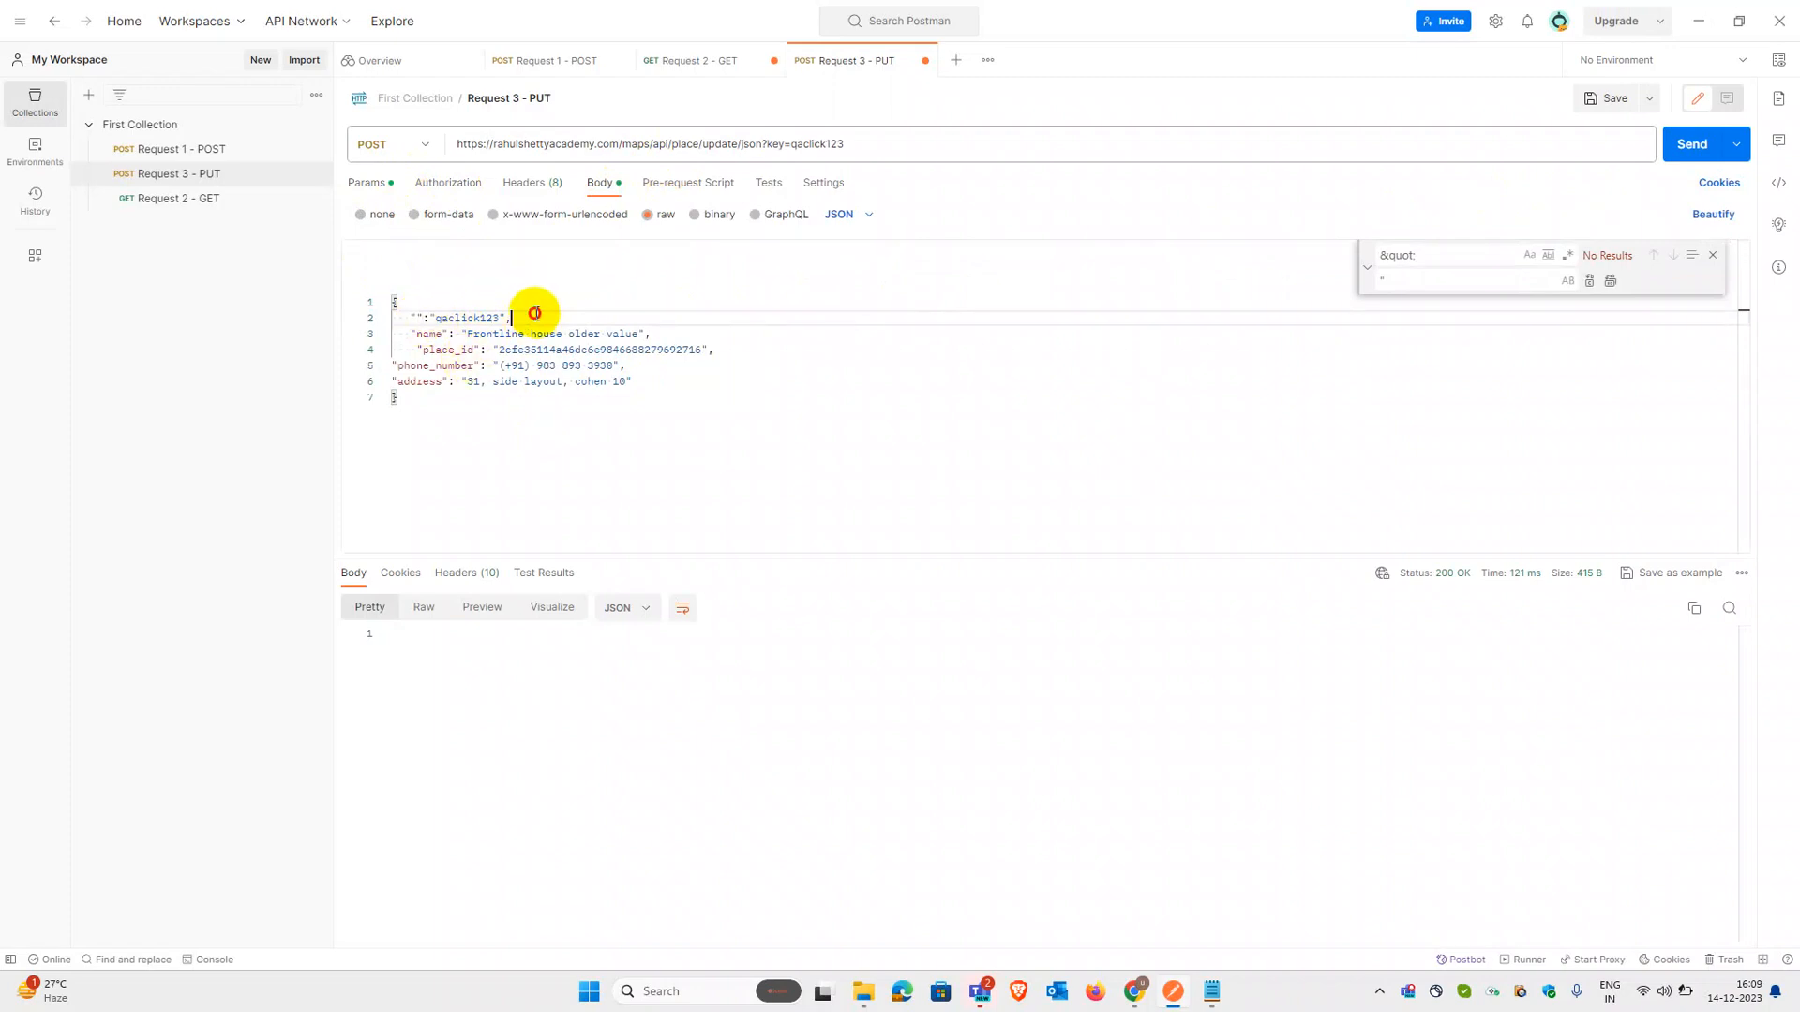
drag(539, 313, 388, 318)
key(BackSpace)
key(BackSpace)
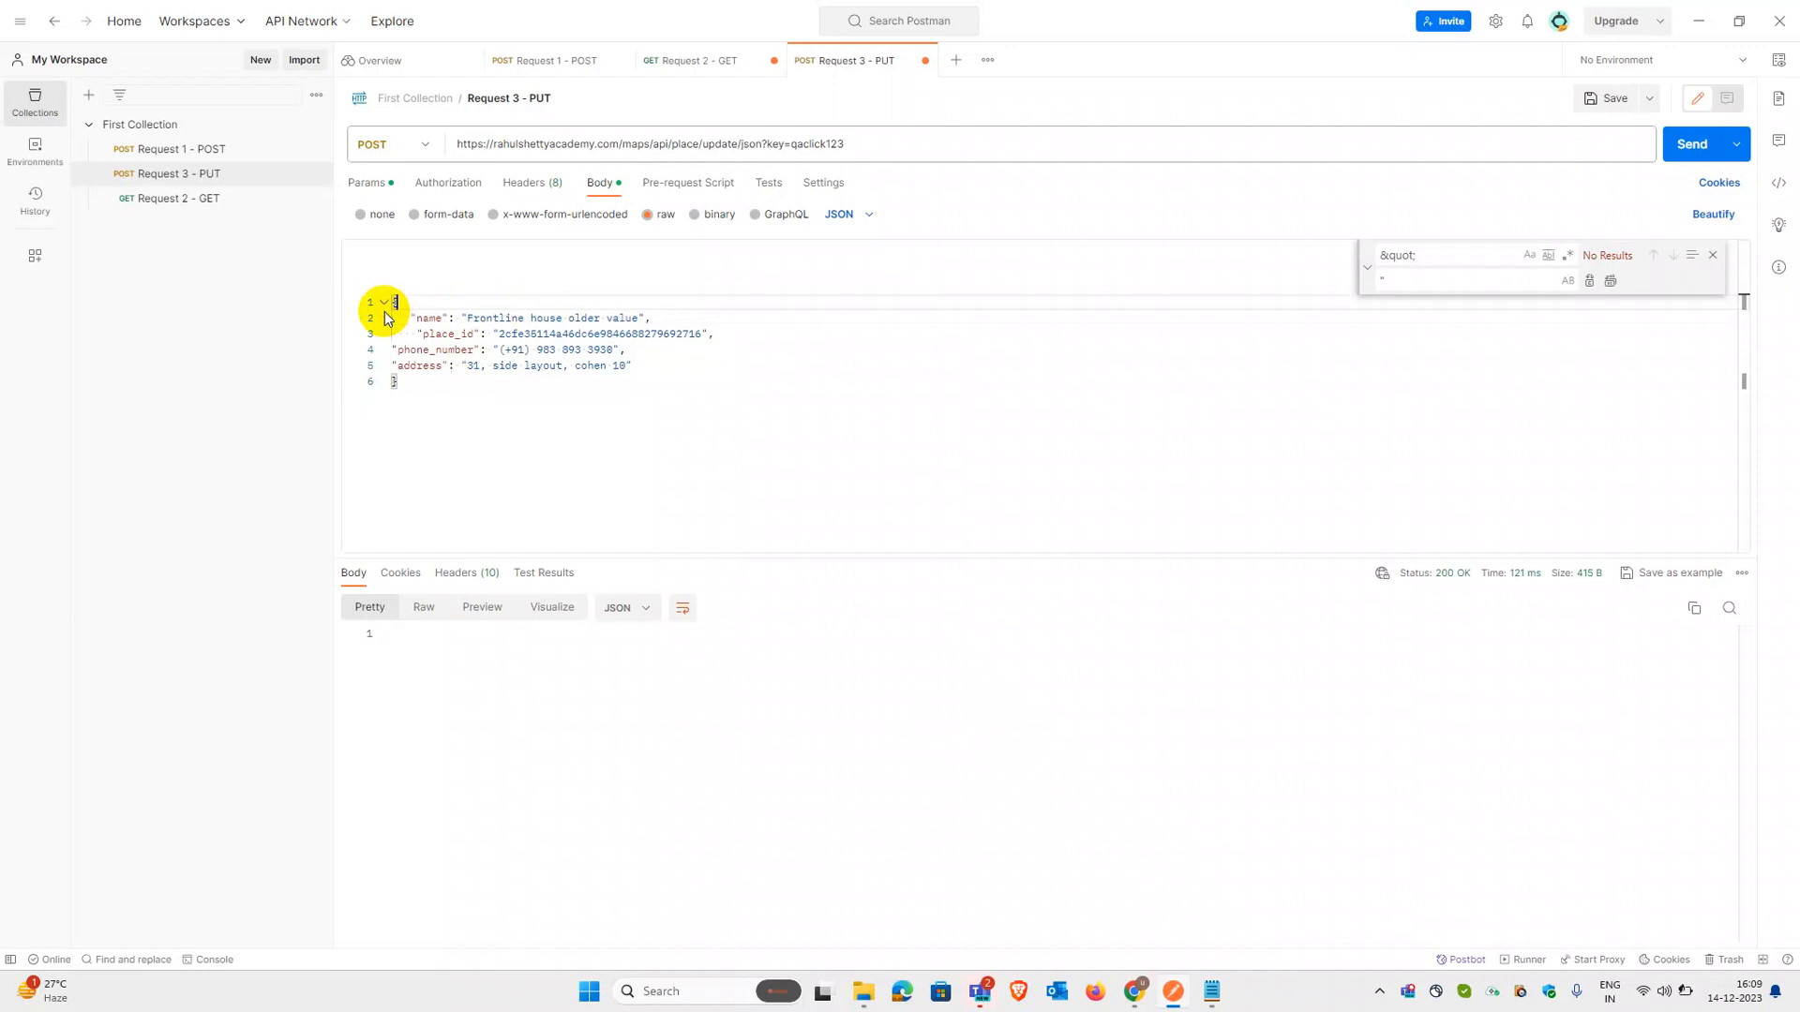
double_click(459, 334)
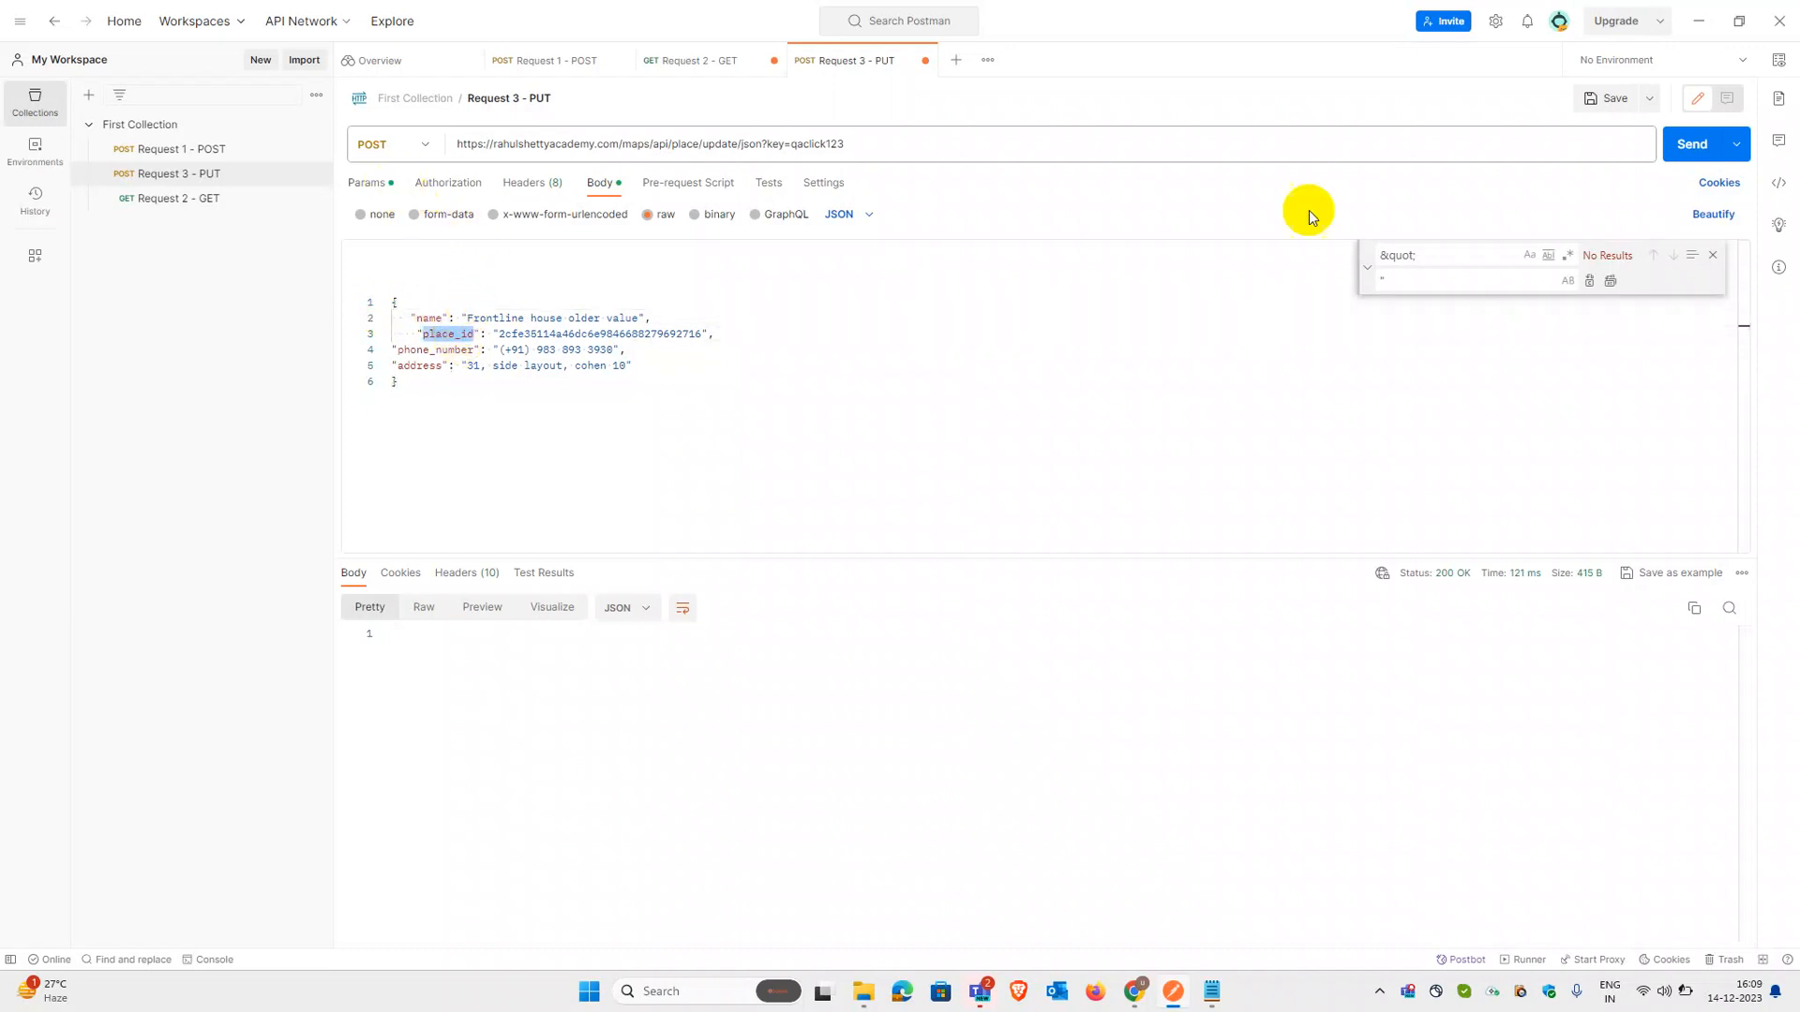
click(1728, 161)
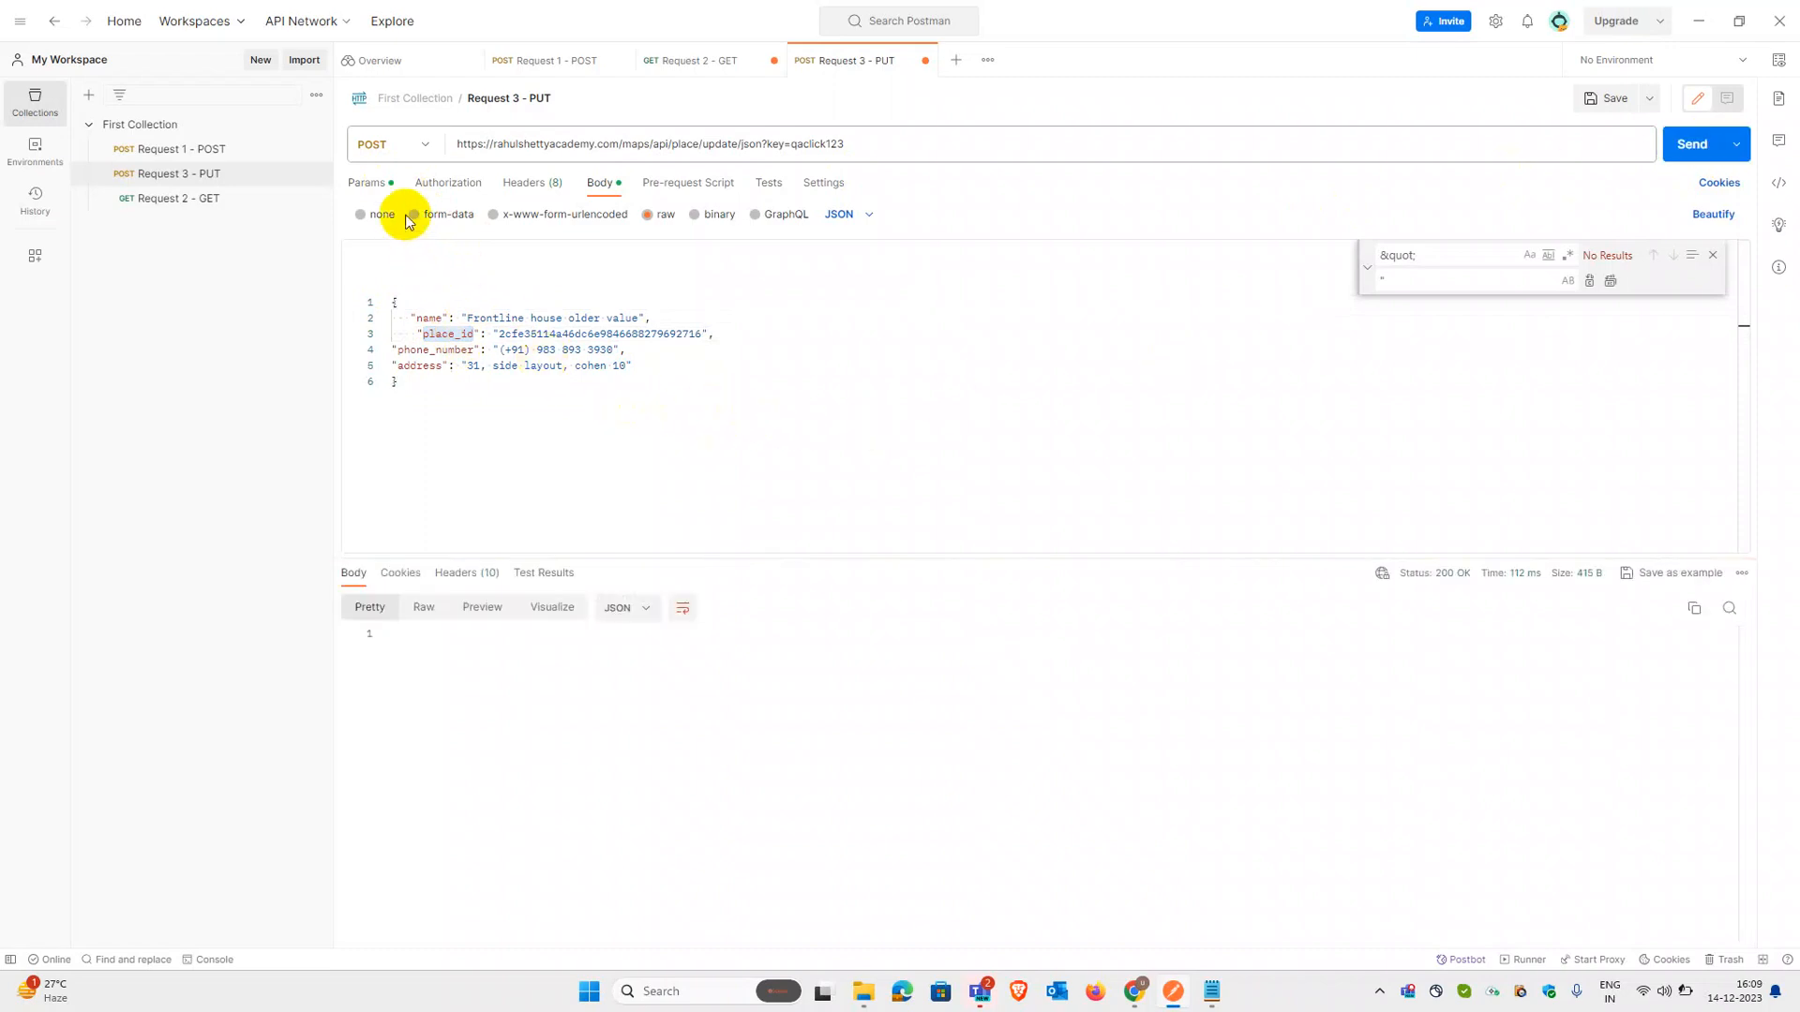
Step: Enable the place_id query parameter and set its value to the place ID copied from the JSON body
click(368, 183)
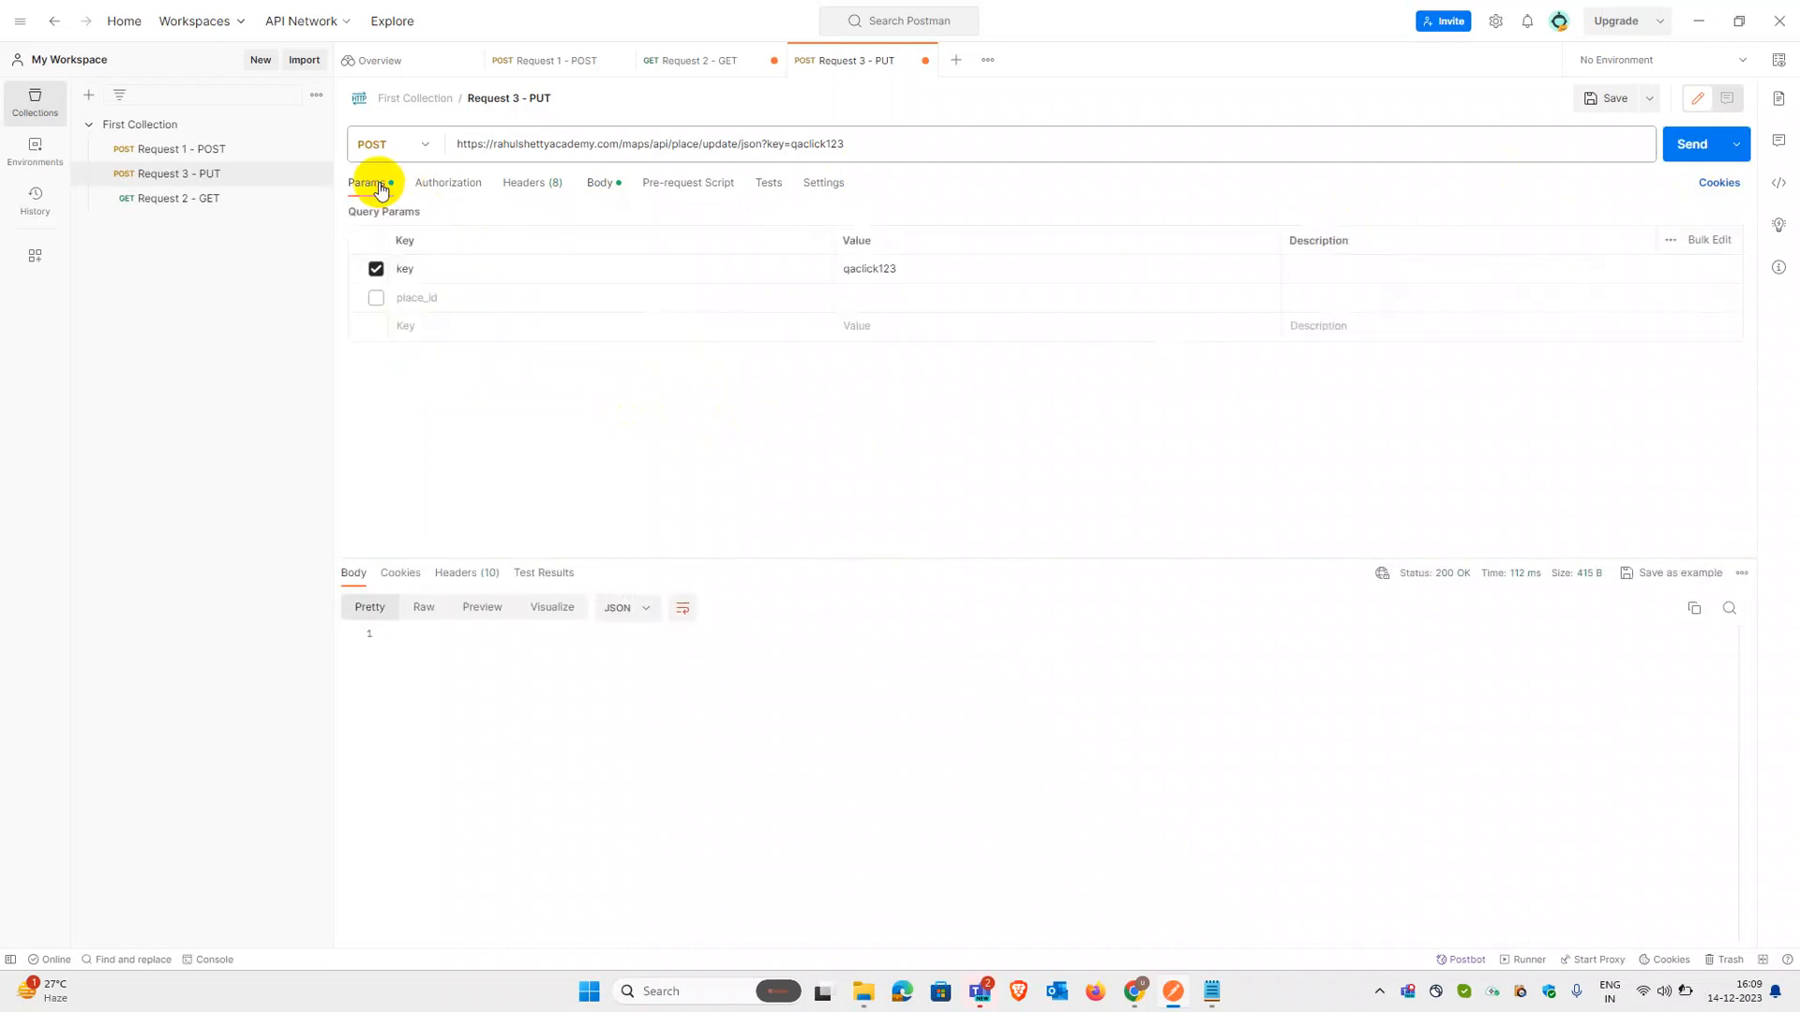
click(373, 298)
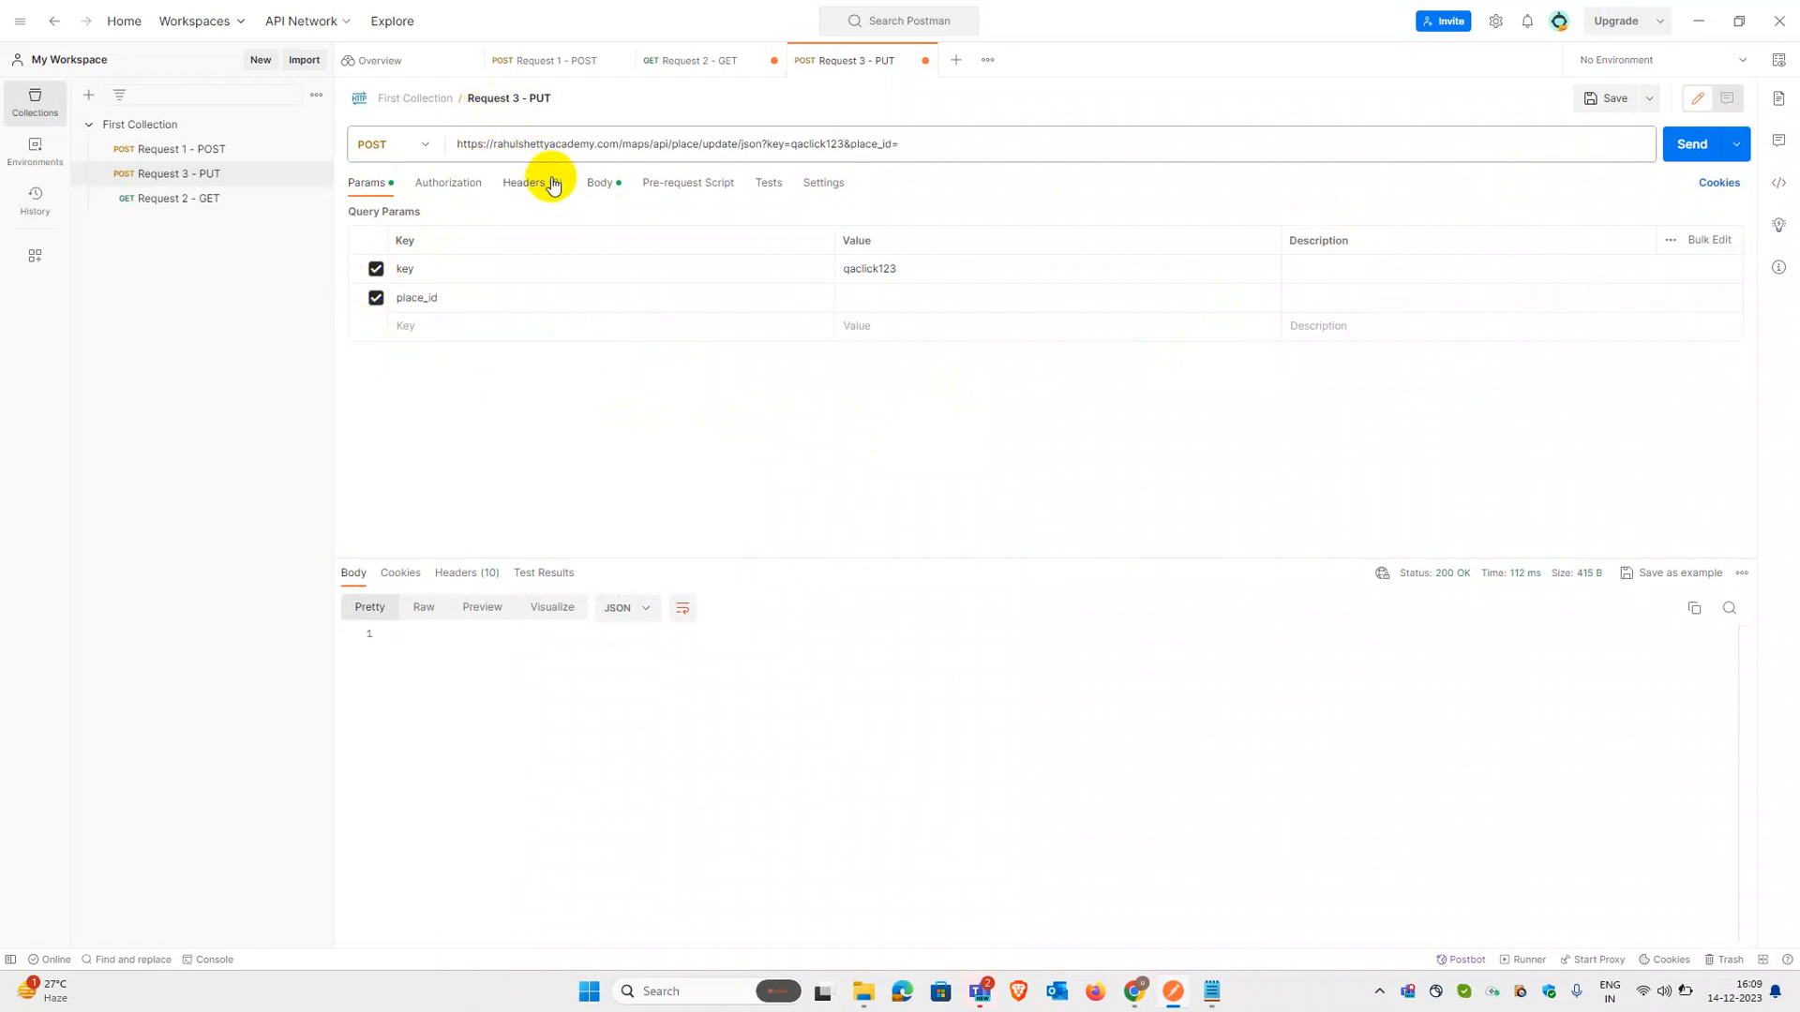
click(605, 183)
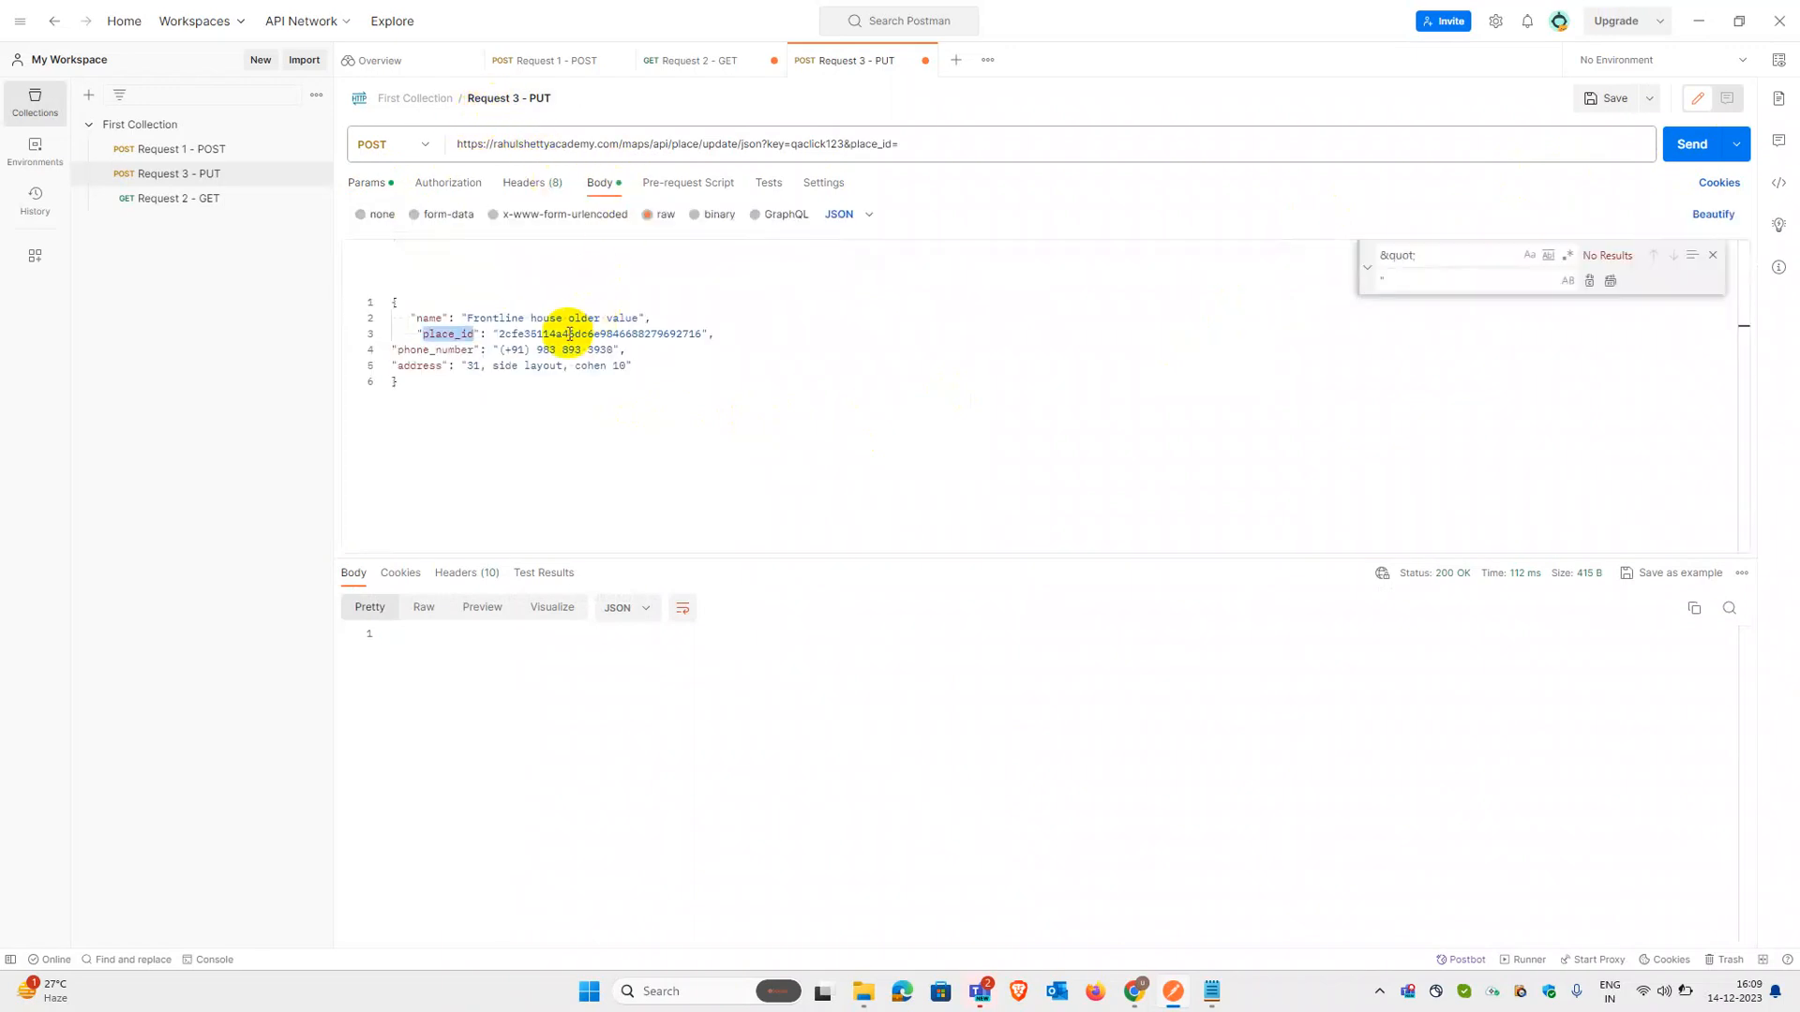
double_click(568, 334)
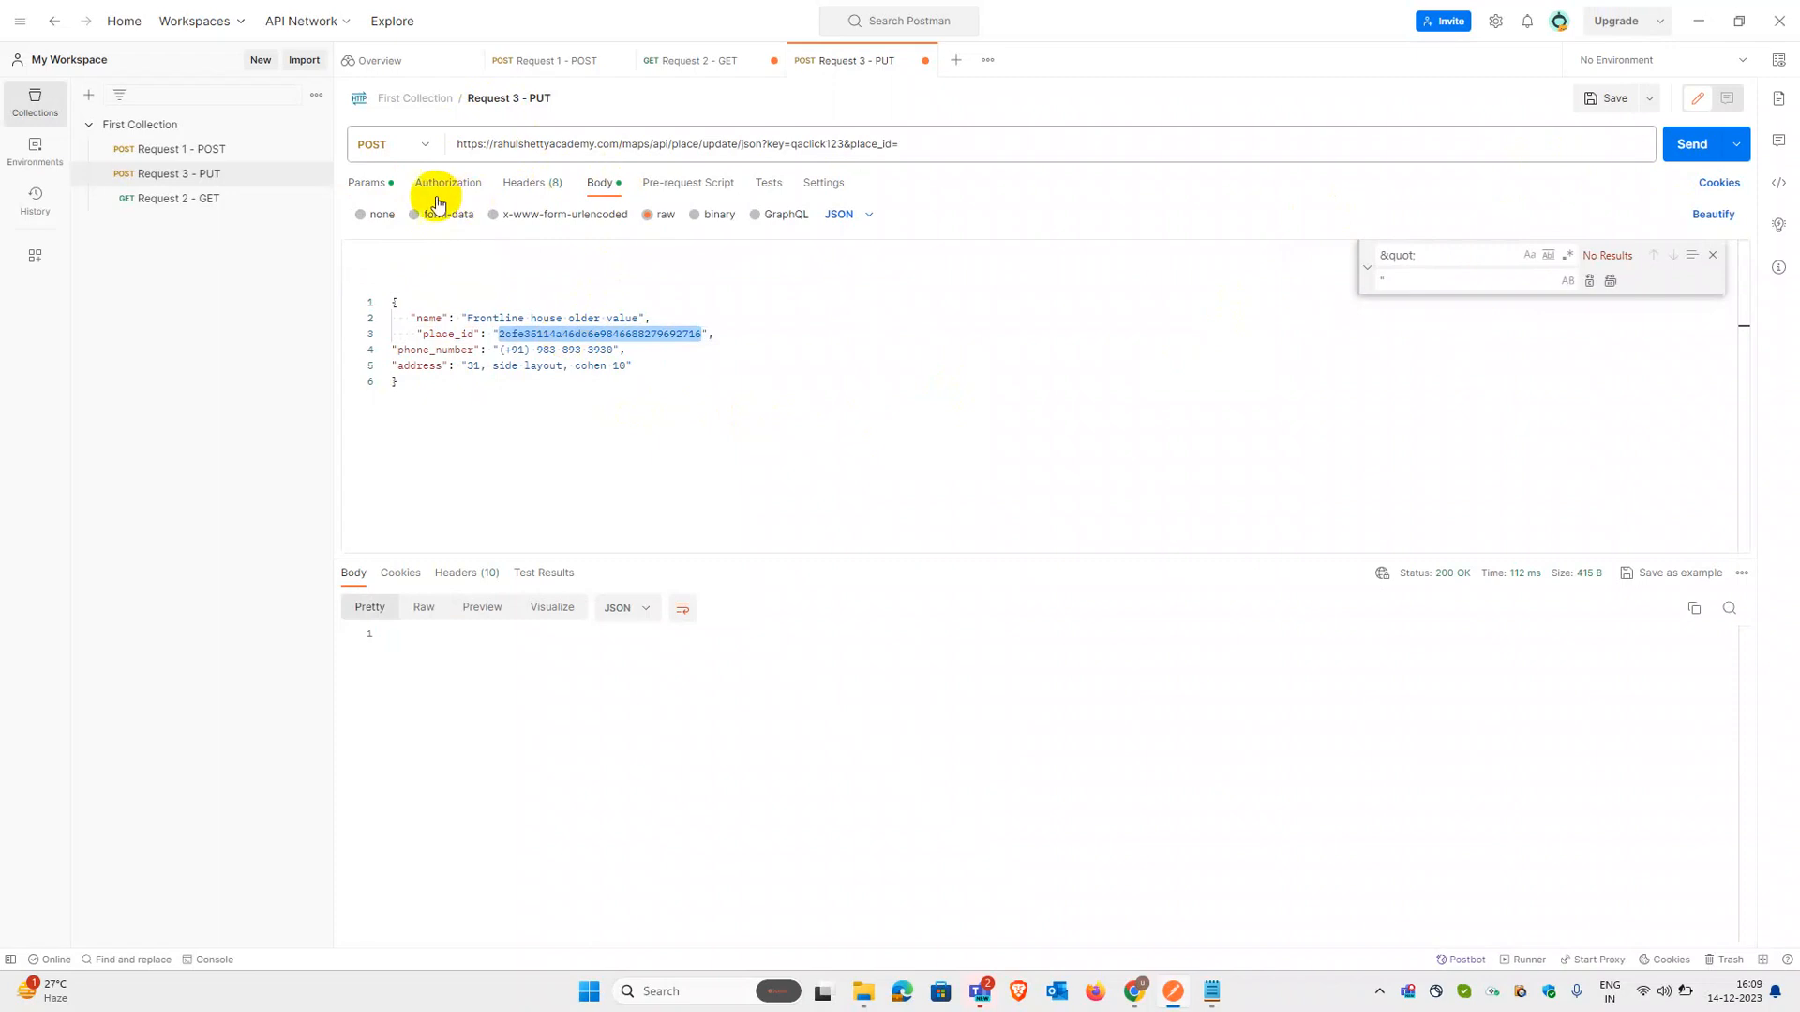
click(390, 186)
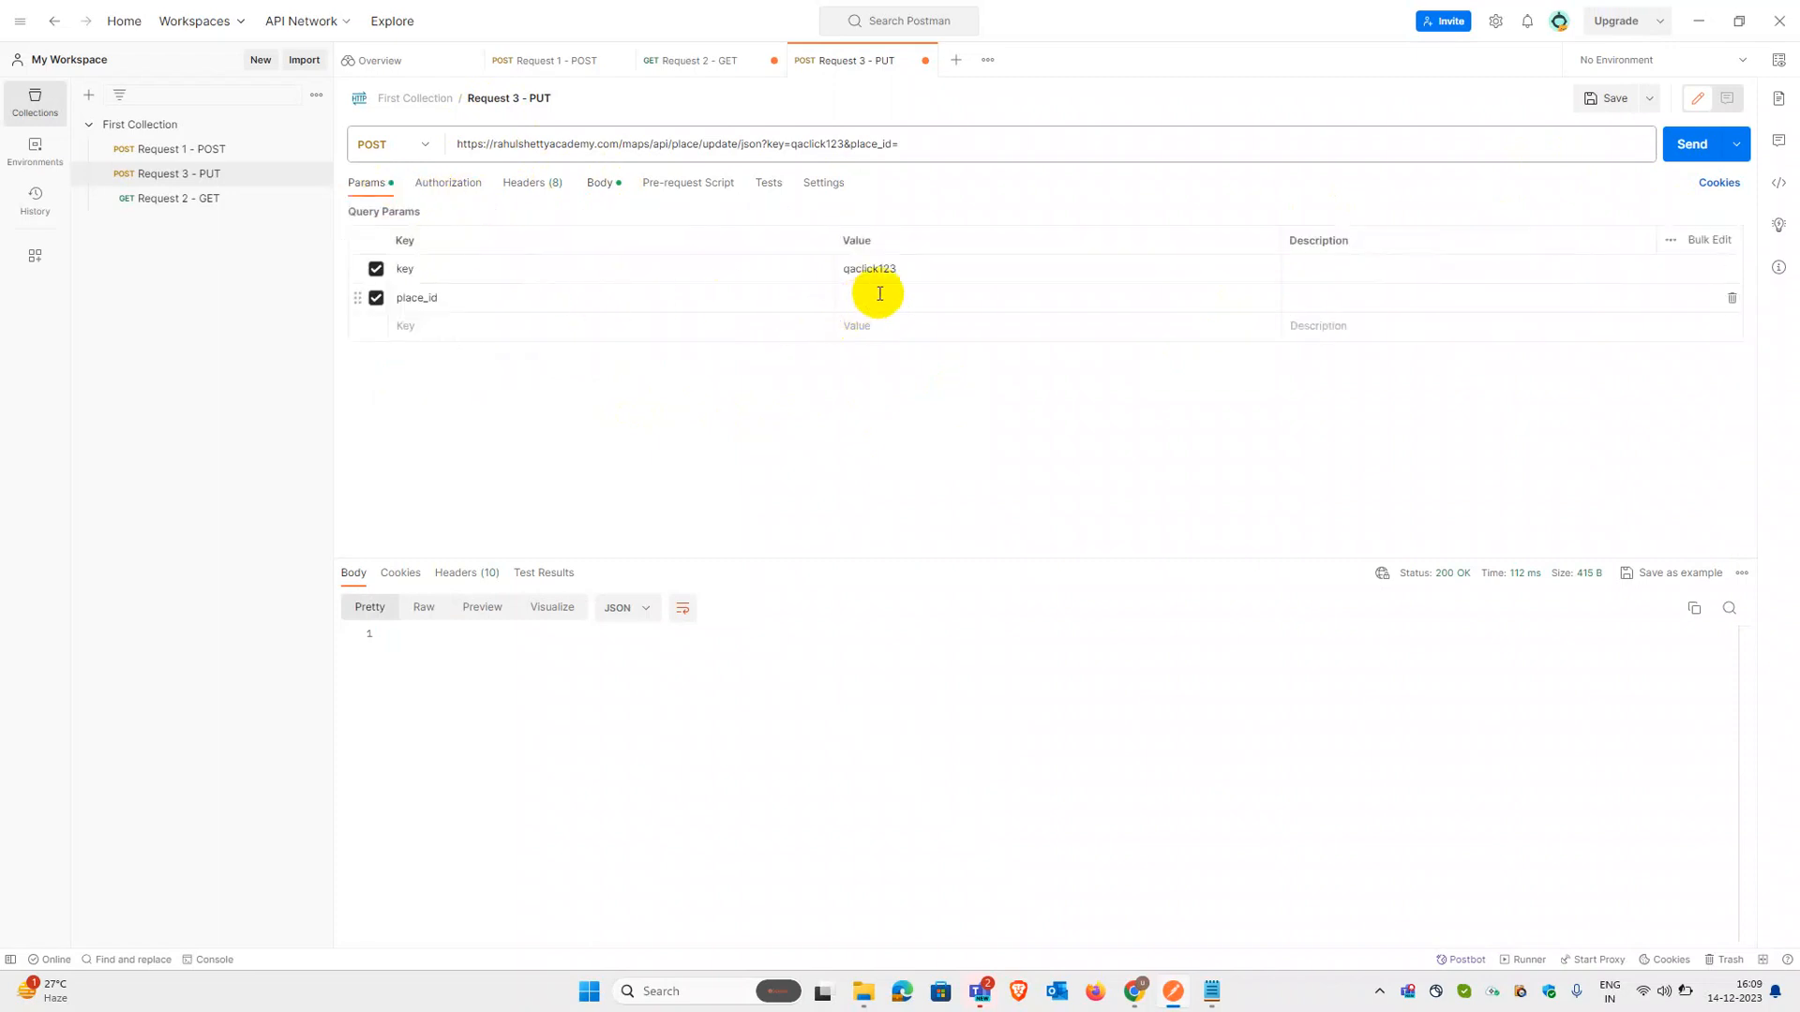
key(ctrl+v)
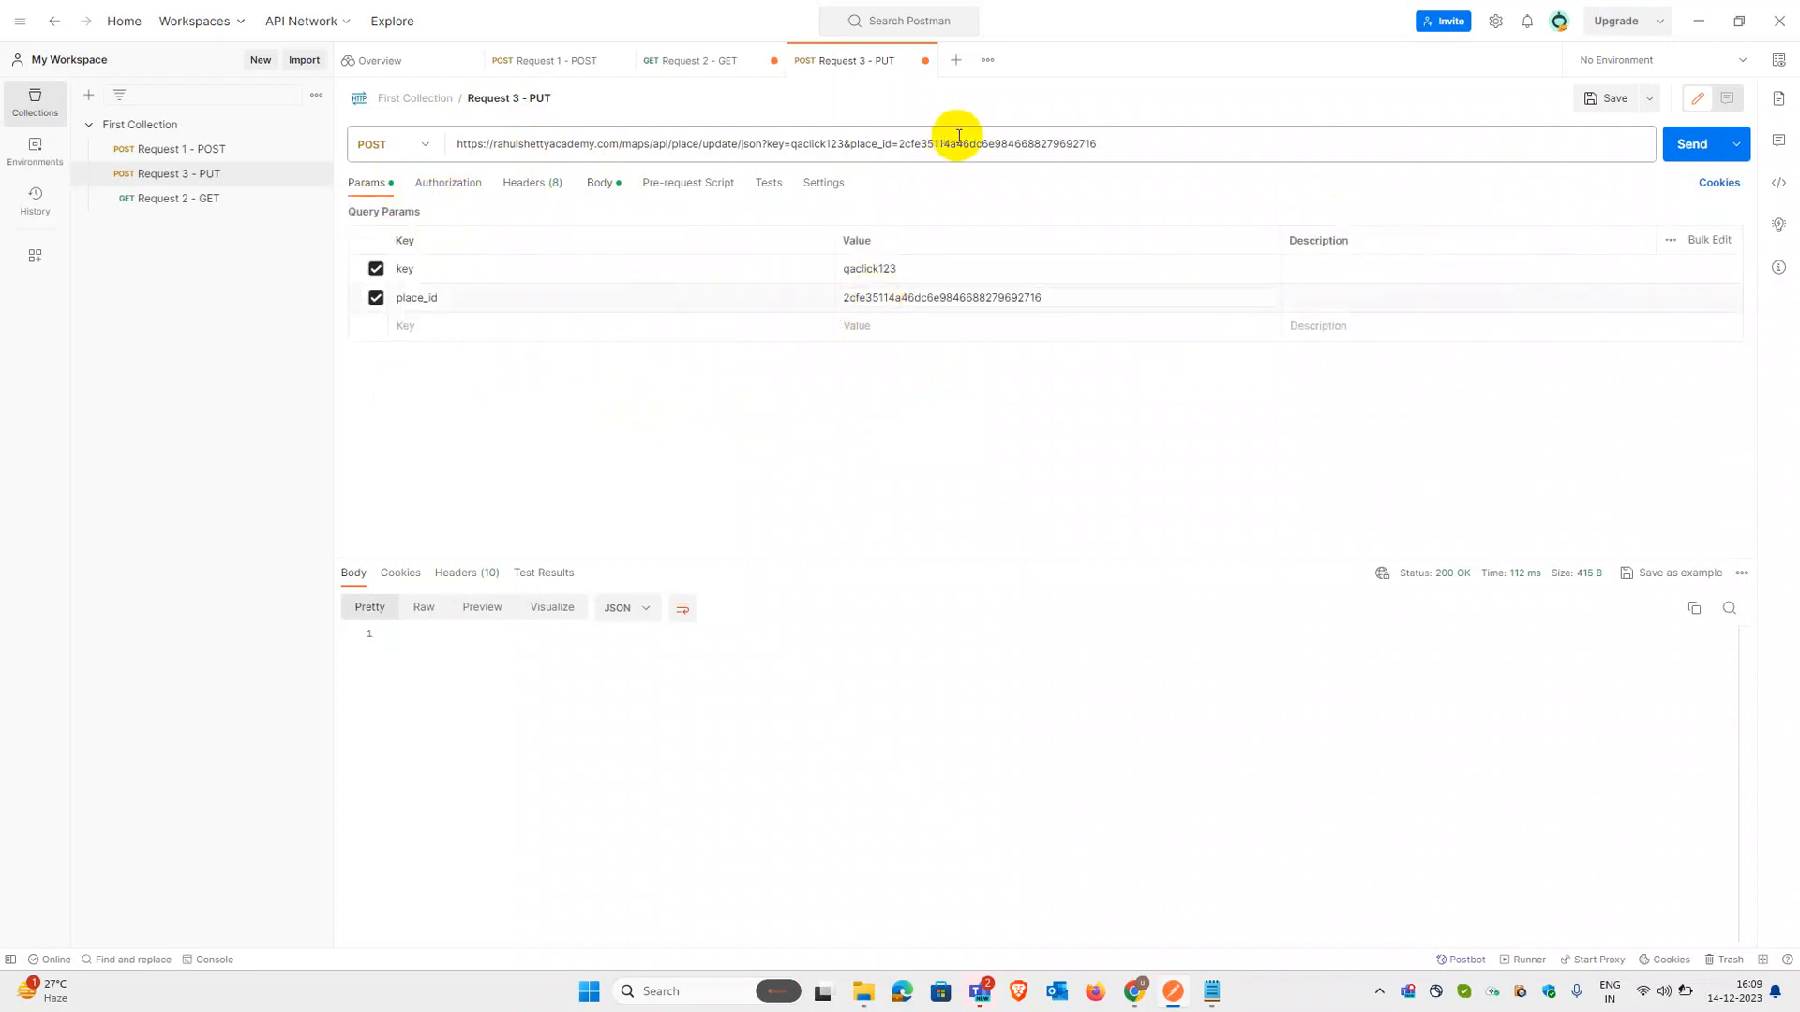
Step: Try sending the request with the place_id line deleted from the JSON body
click(596, 184)
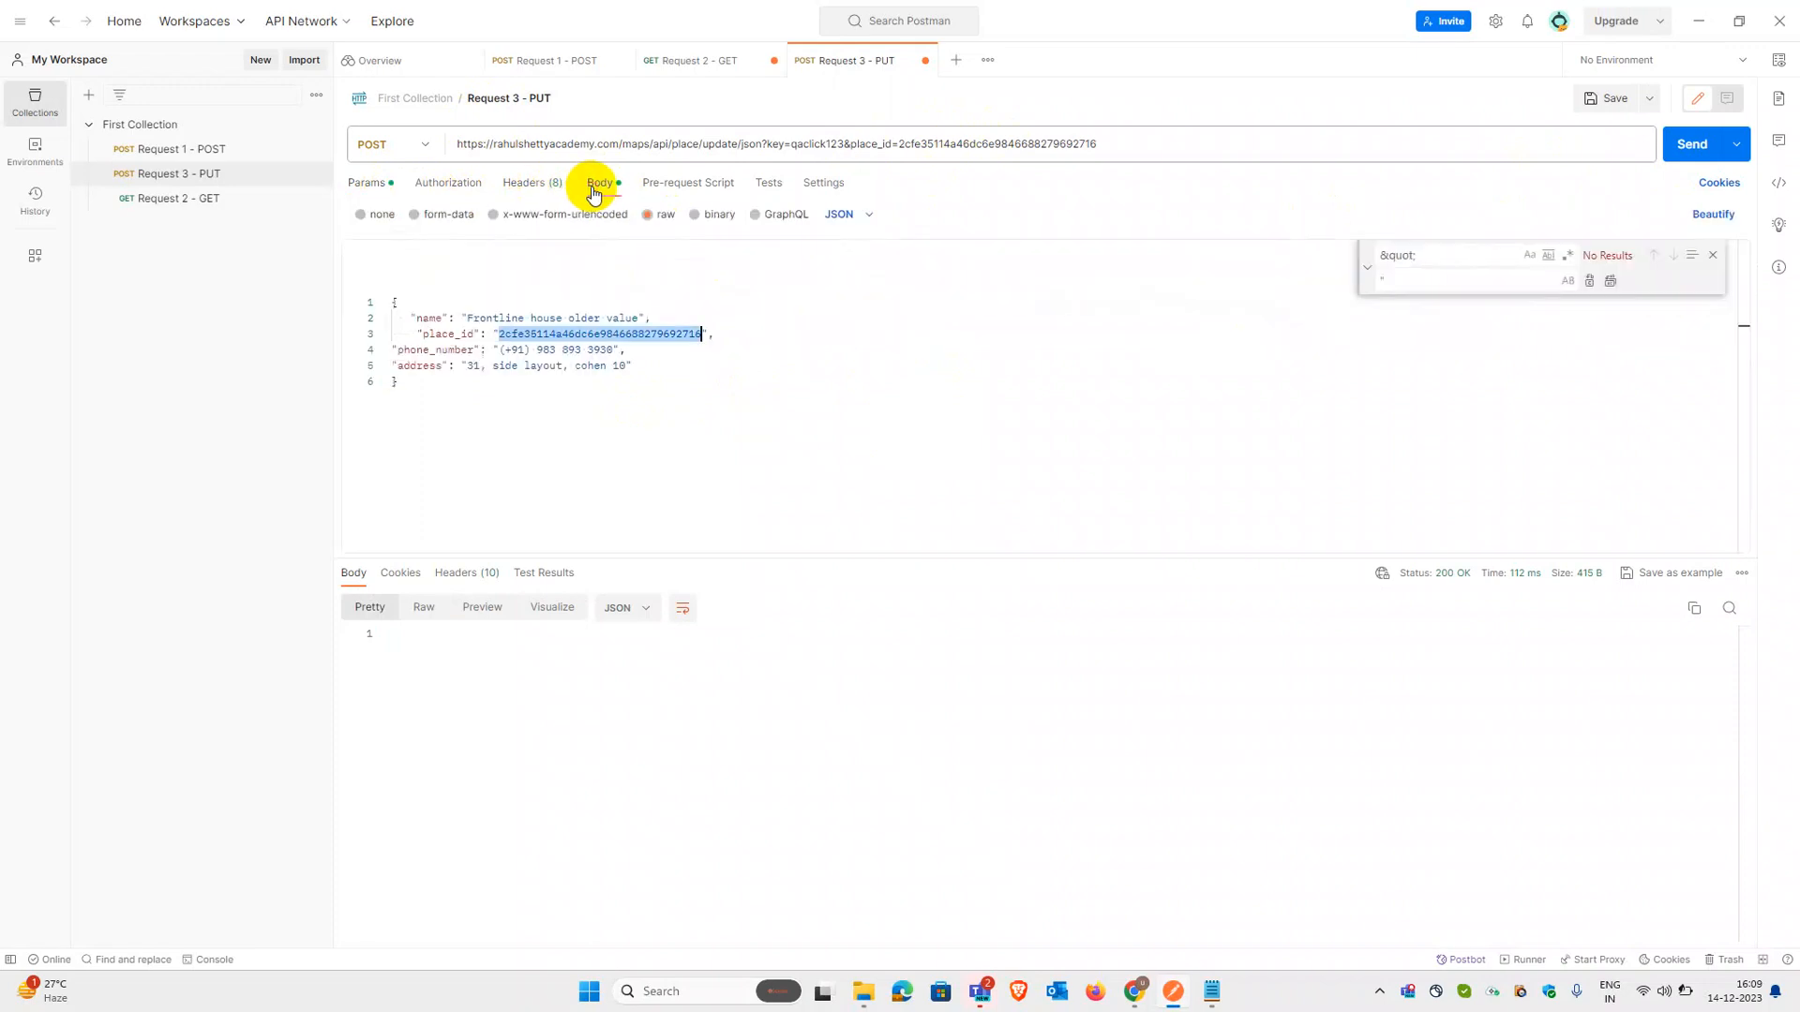
click(735, 333)
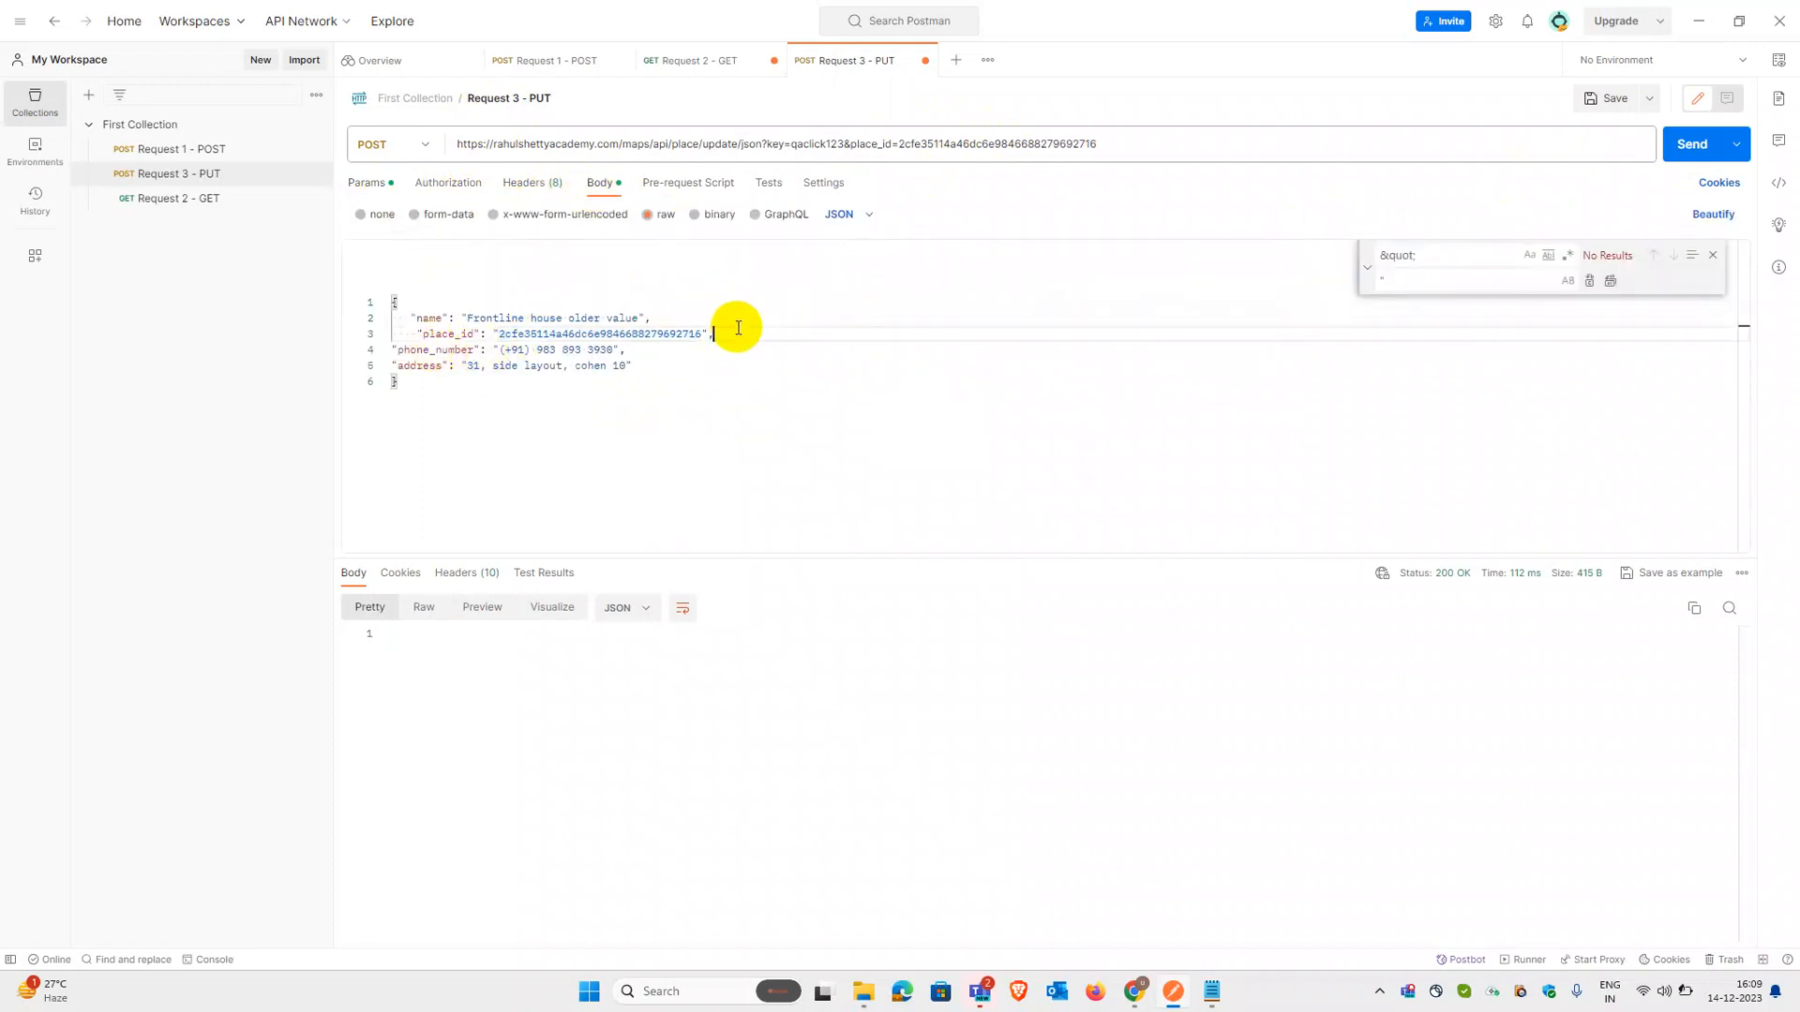
drag(751, 334, 380, 341)
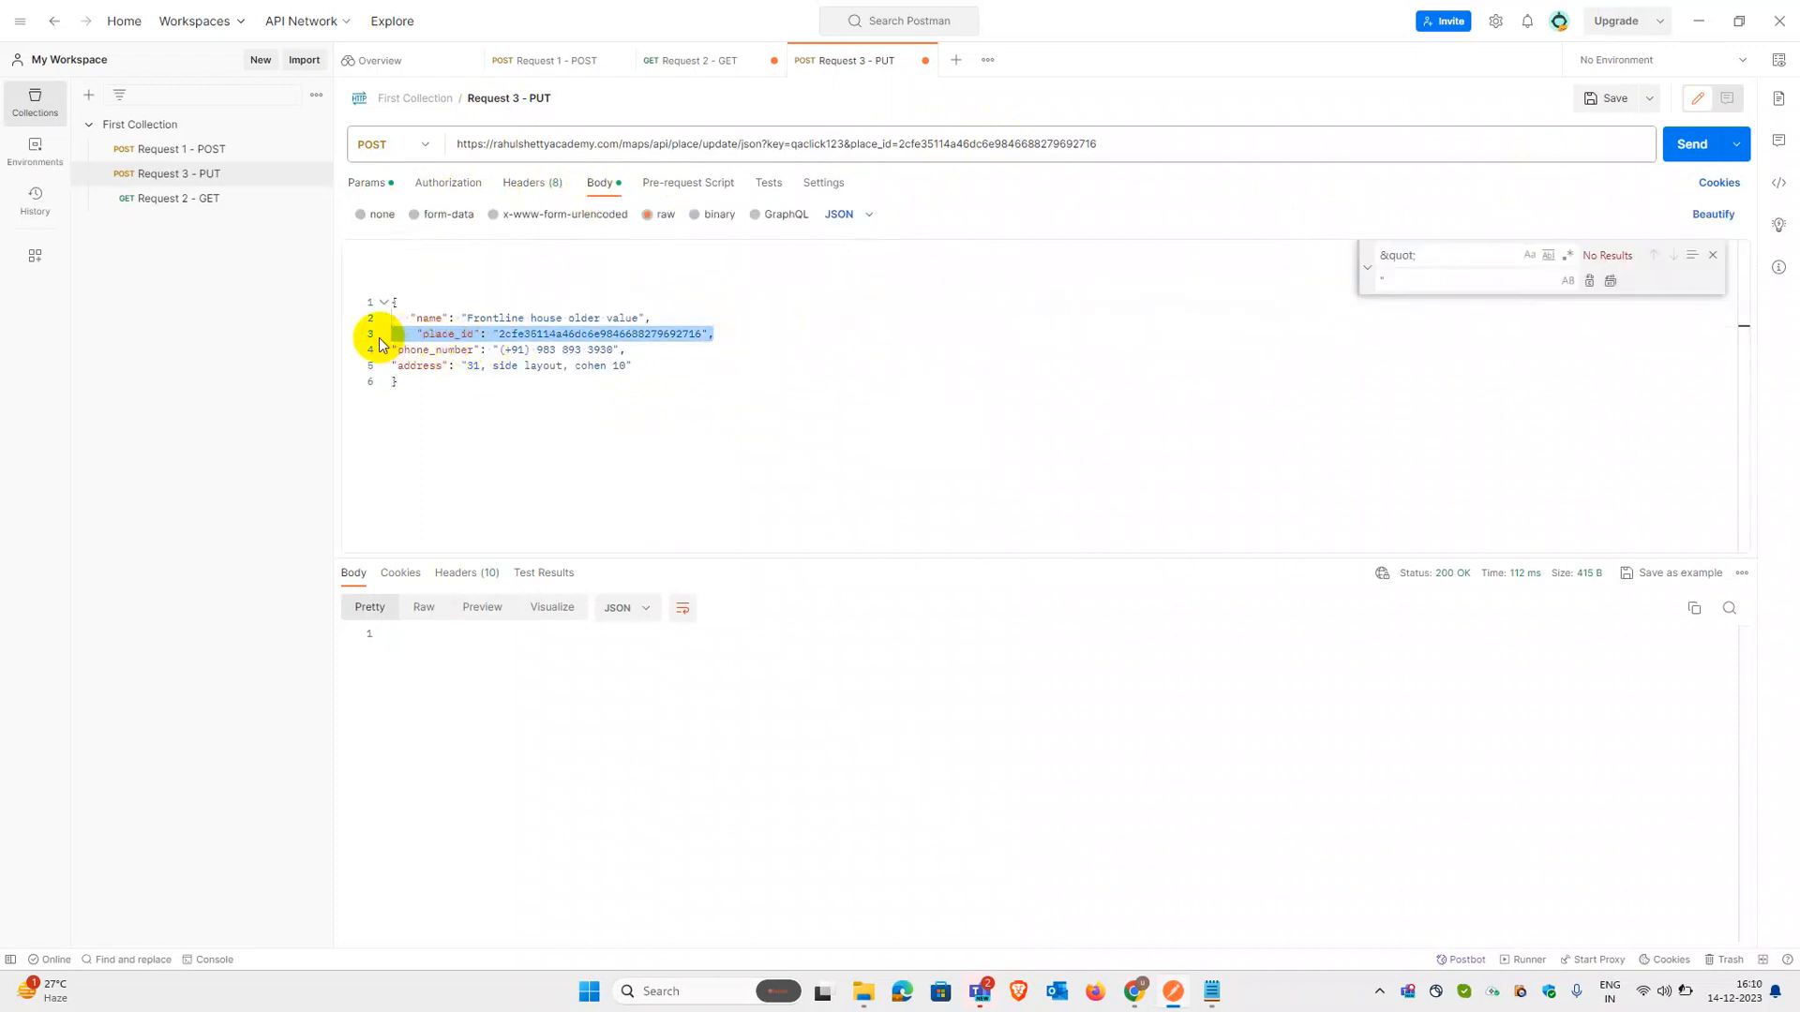
key(BackSpace)
key(BackSpace)
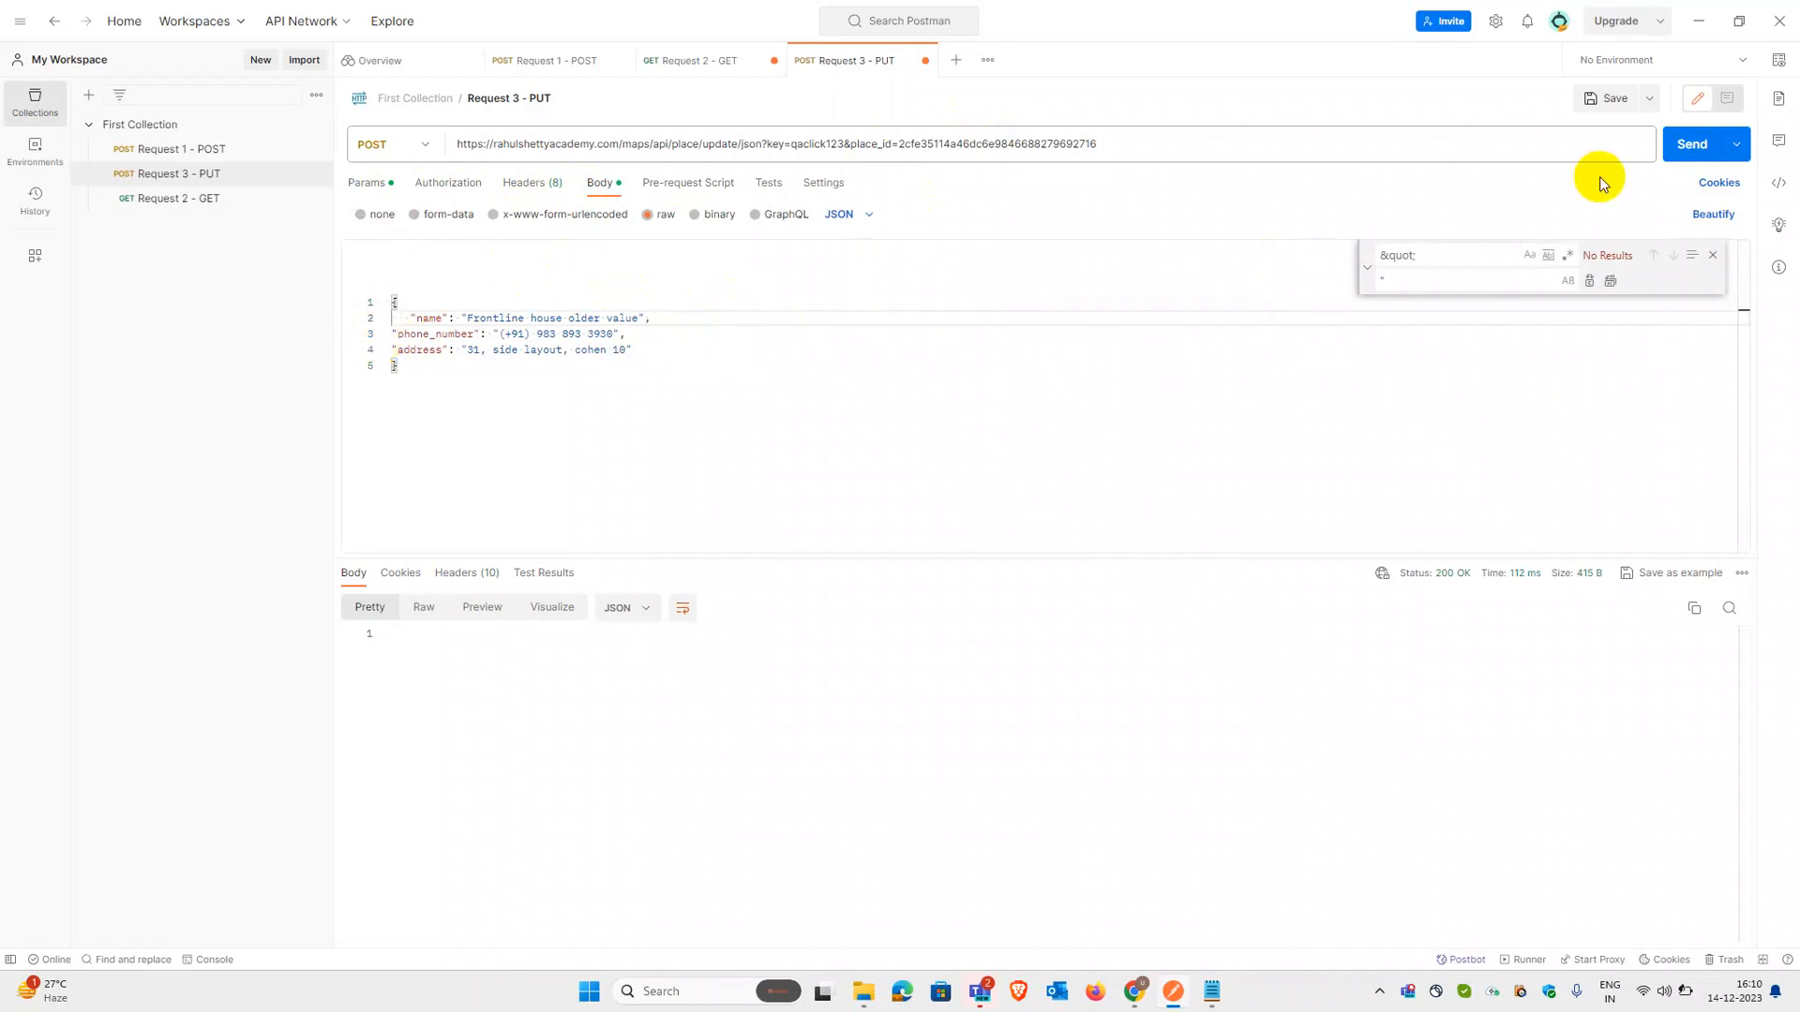
click(1701, 145)
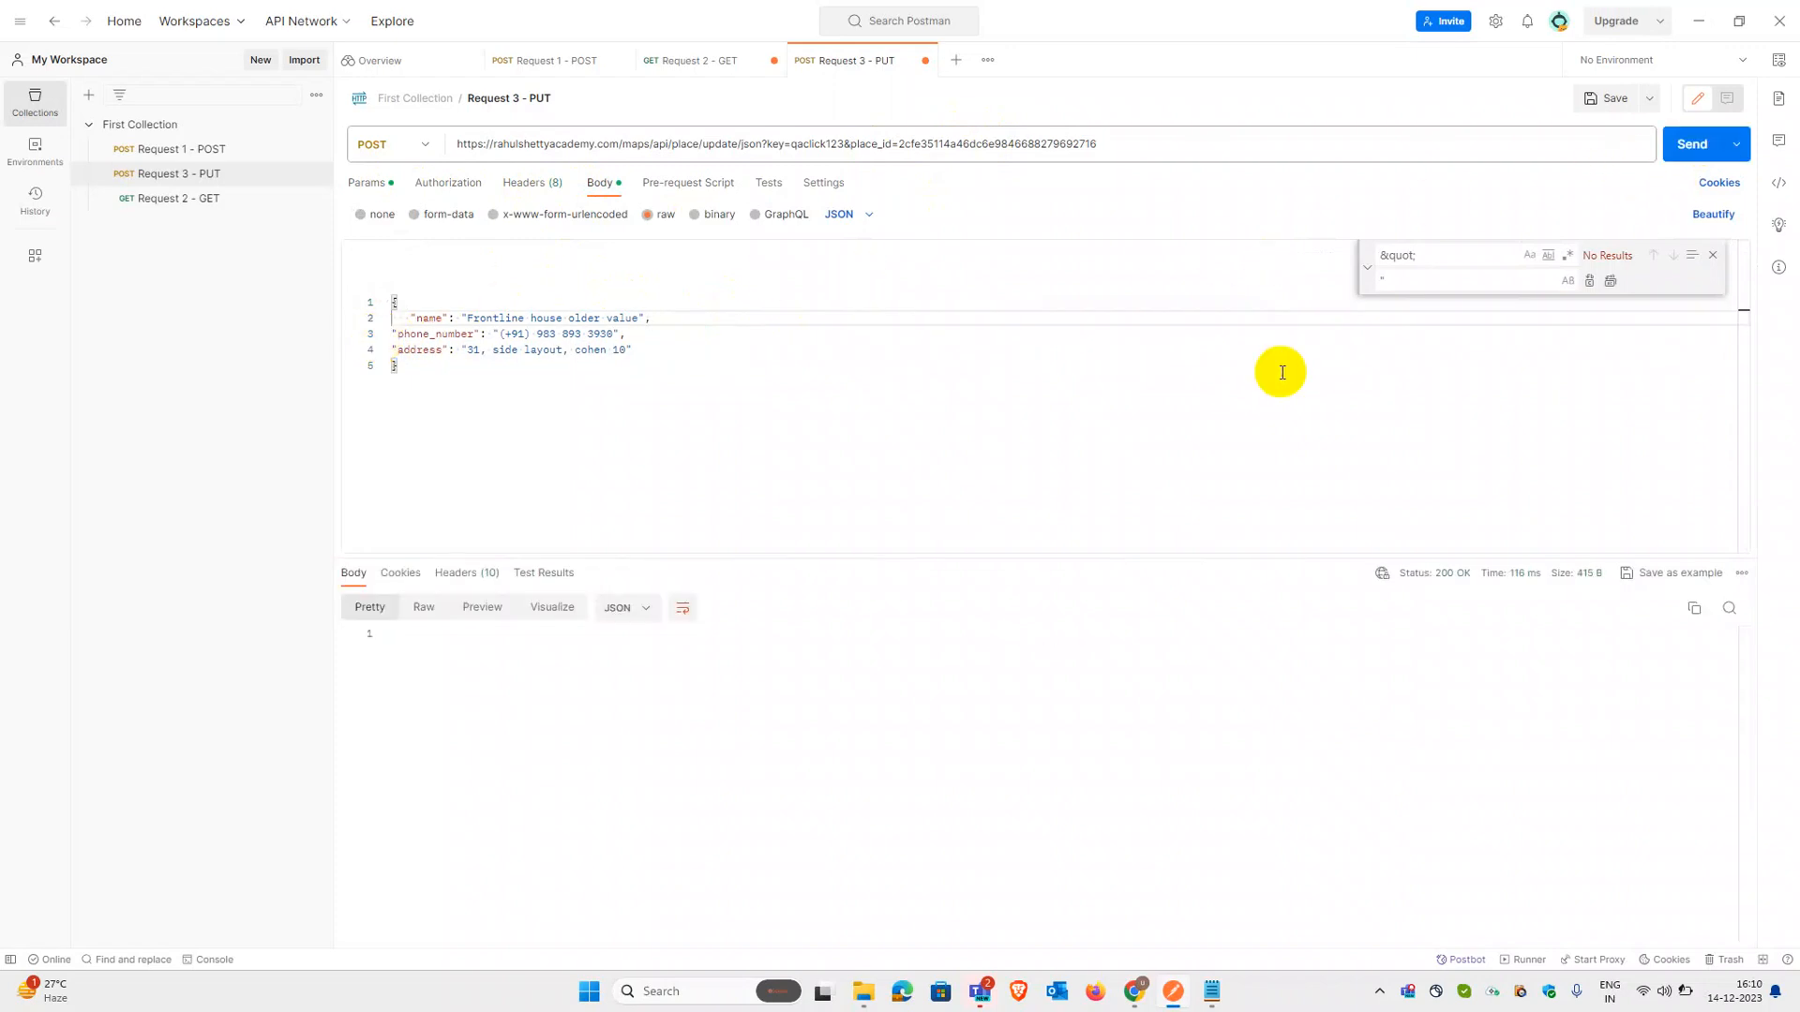
Step: Undo the deletion of the place_id line in the JSON body and resend the request
click(782, 333)
key(ctrl+z)
key(ctrl+z)
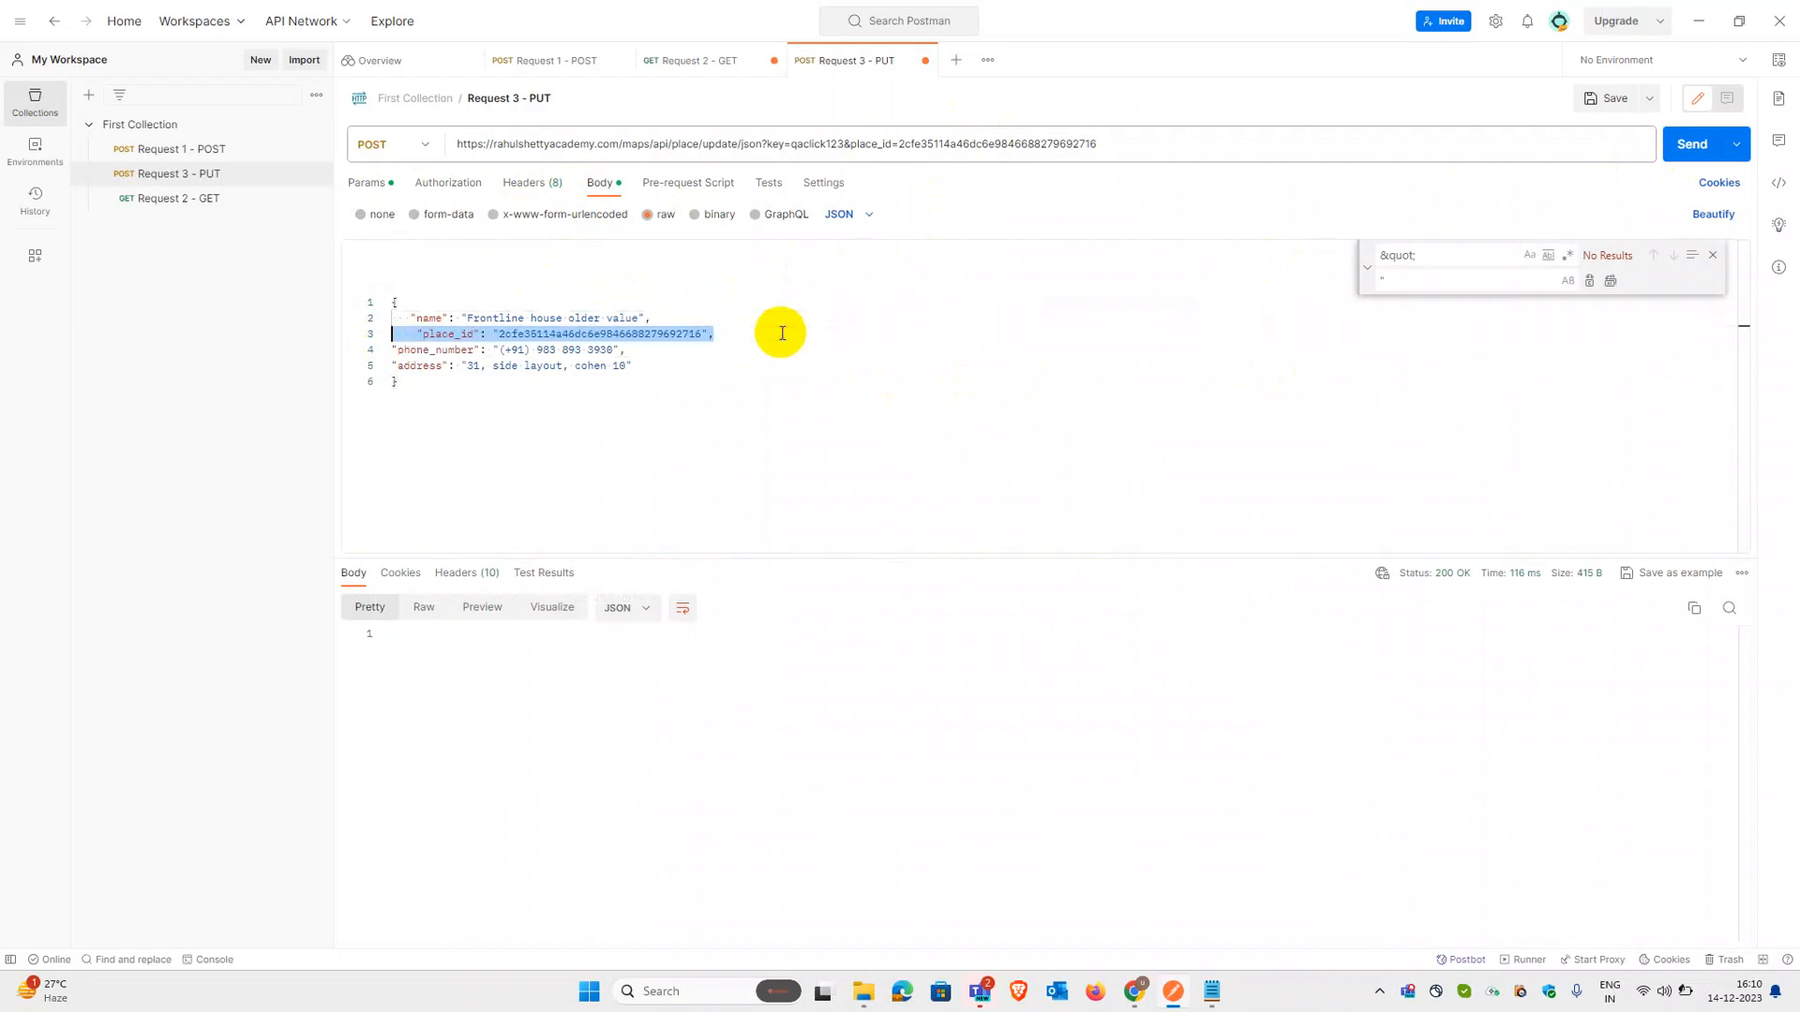
click(1695, 145)
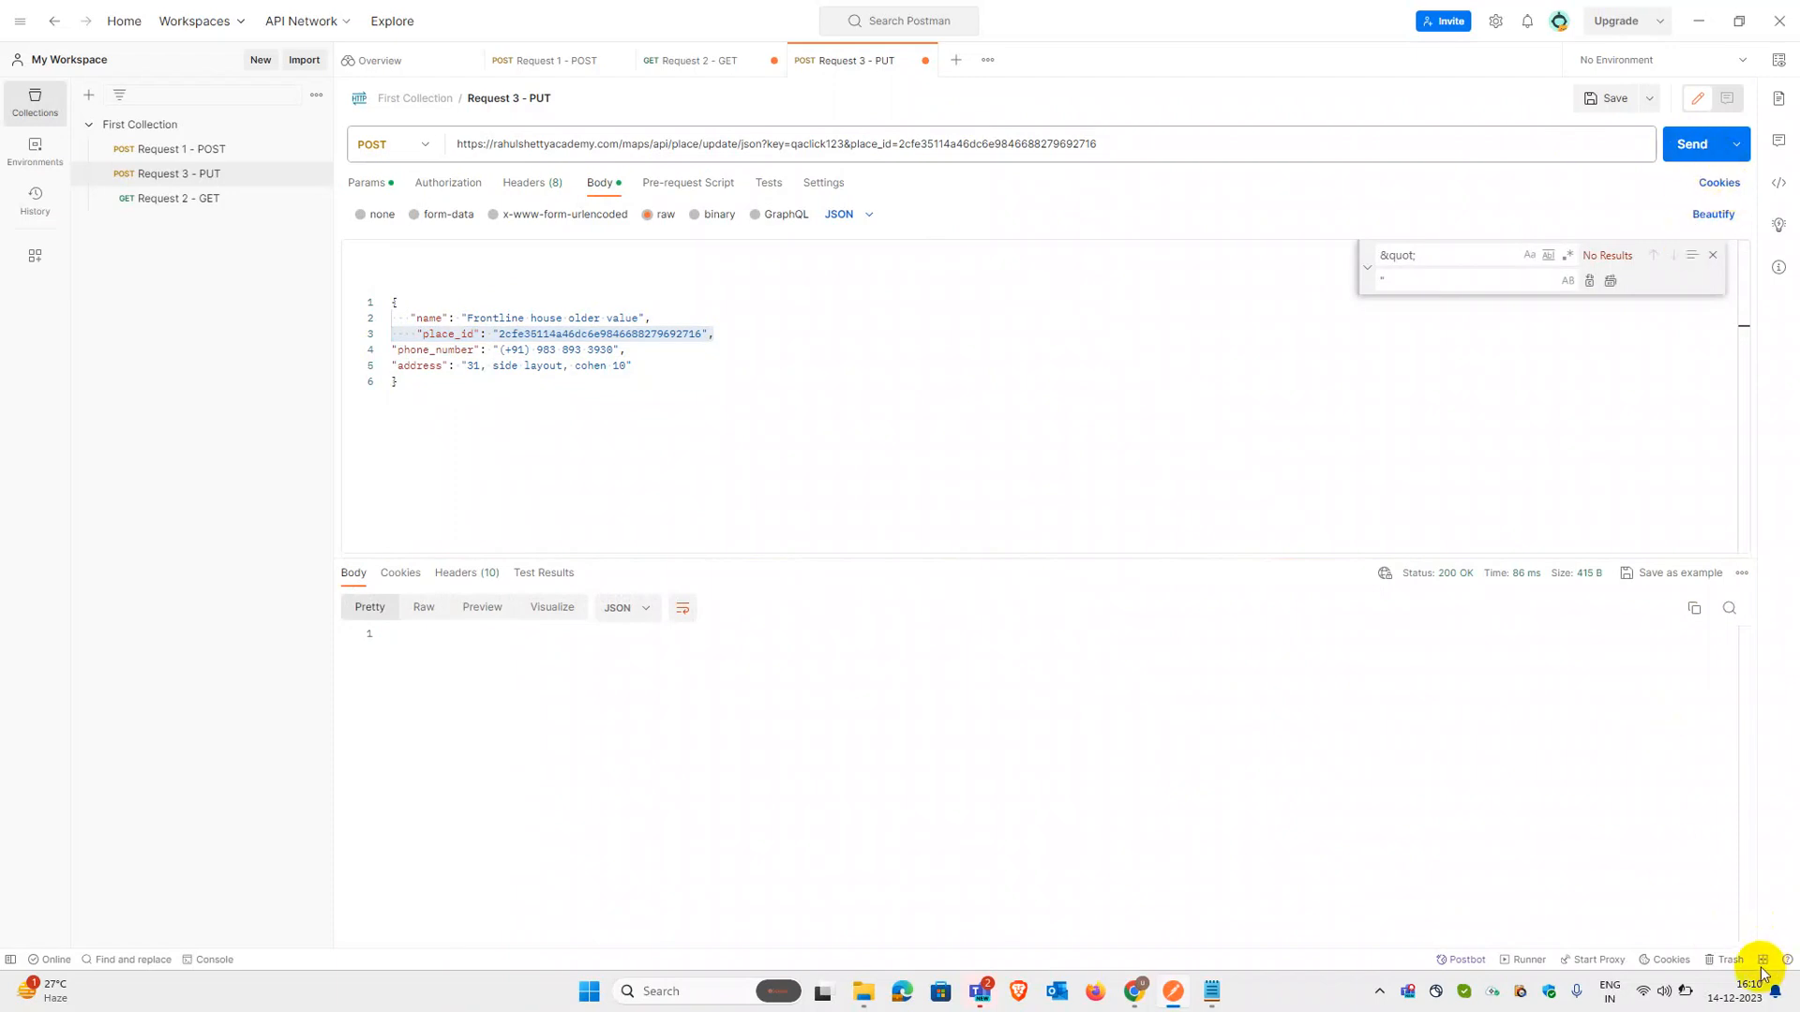
Step: Set the method of Request 3 to PUT
triple_click(553, 330)
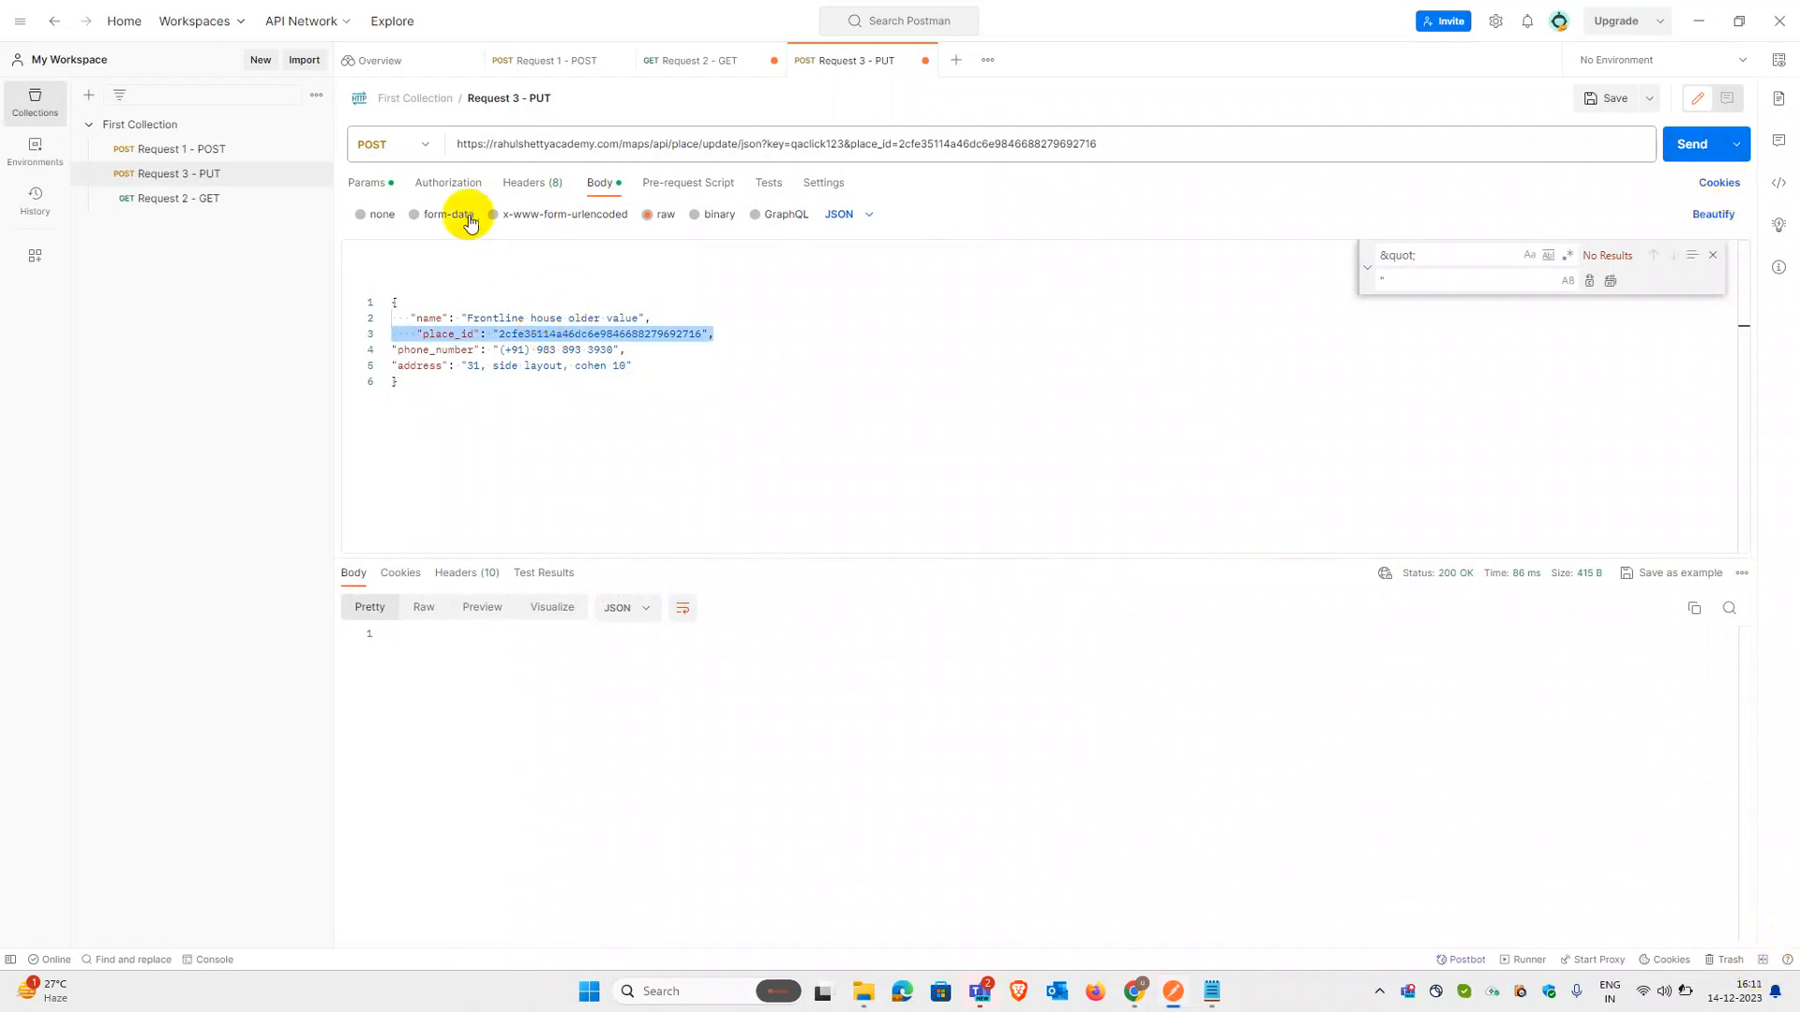
click(411, 143)
click(413, 145)
click(413, 144)
click(372, 250)
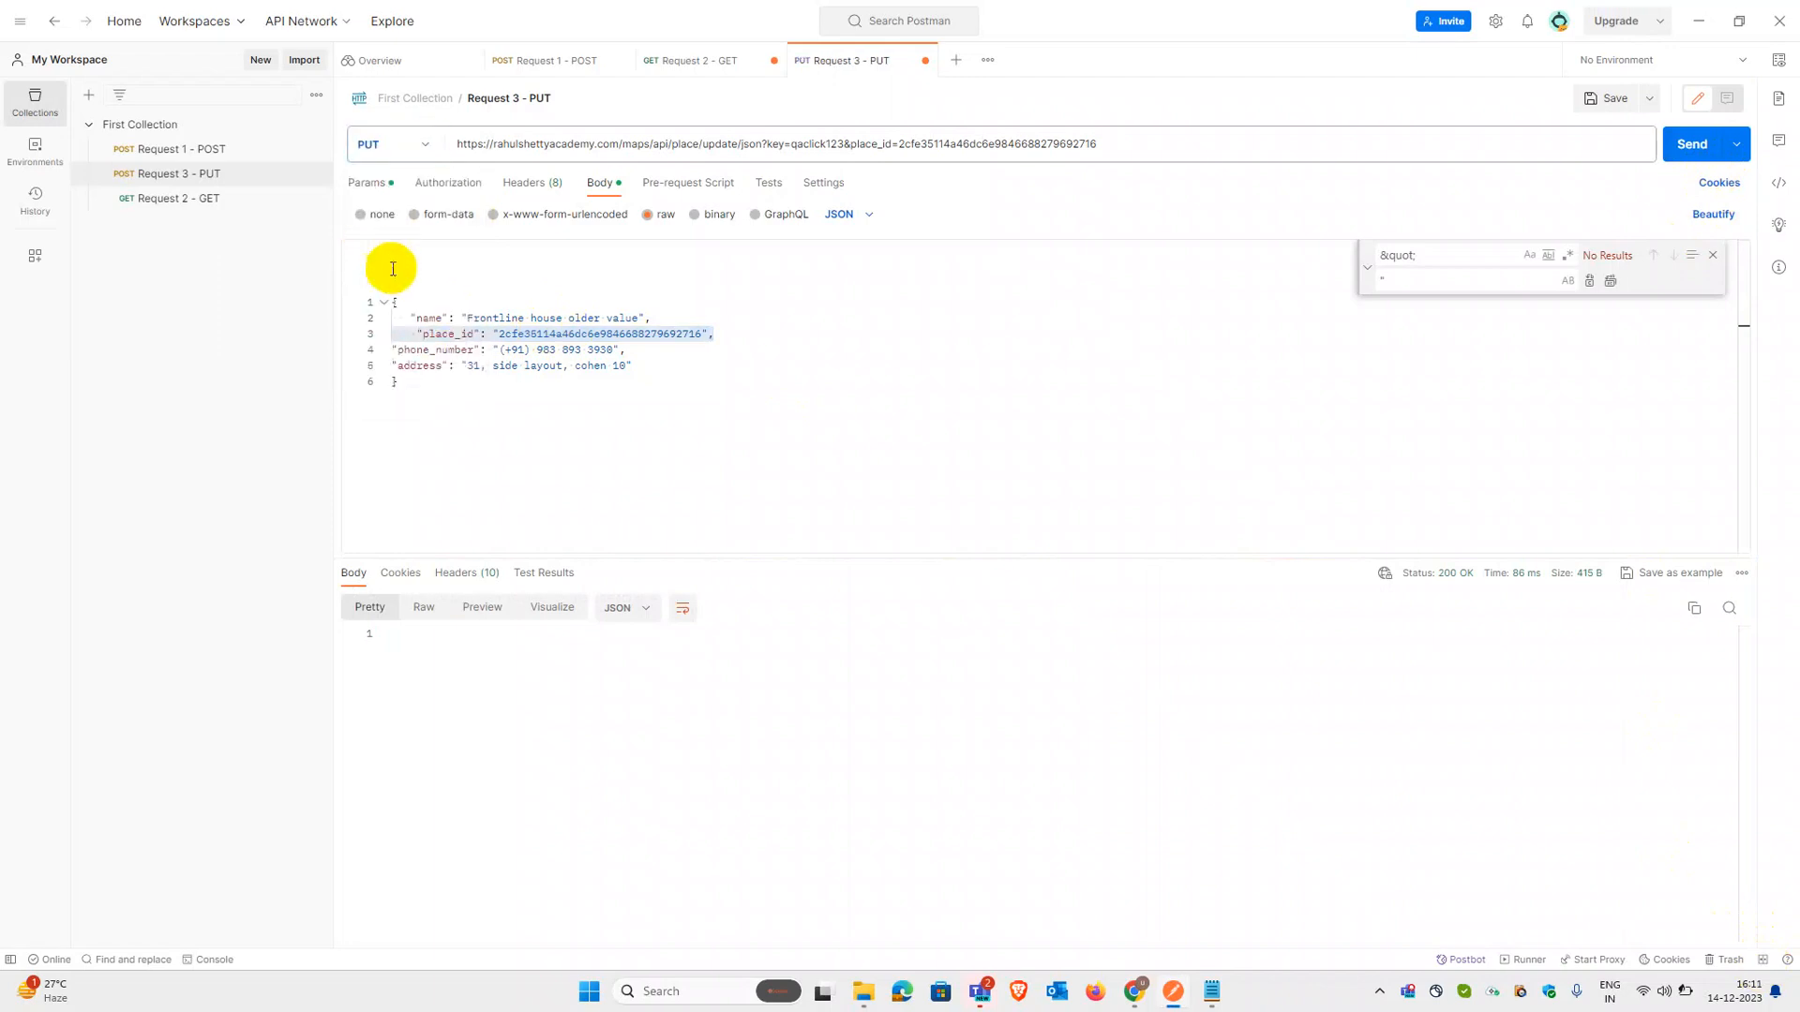
Step: Remove the place_id parameter from the end of the request URL, leaving only the key parameter
click(438, 366)
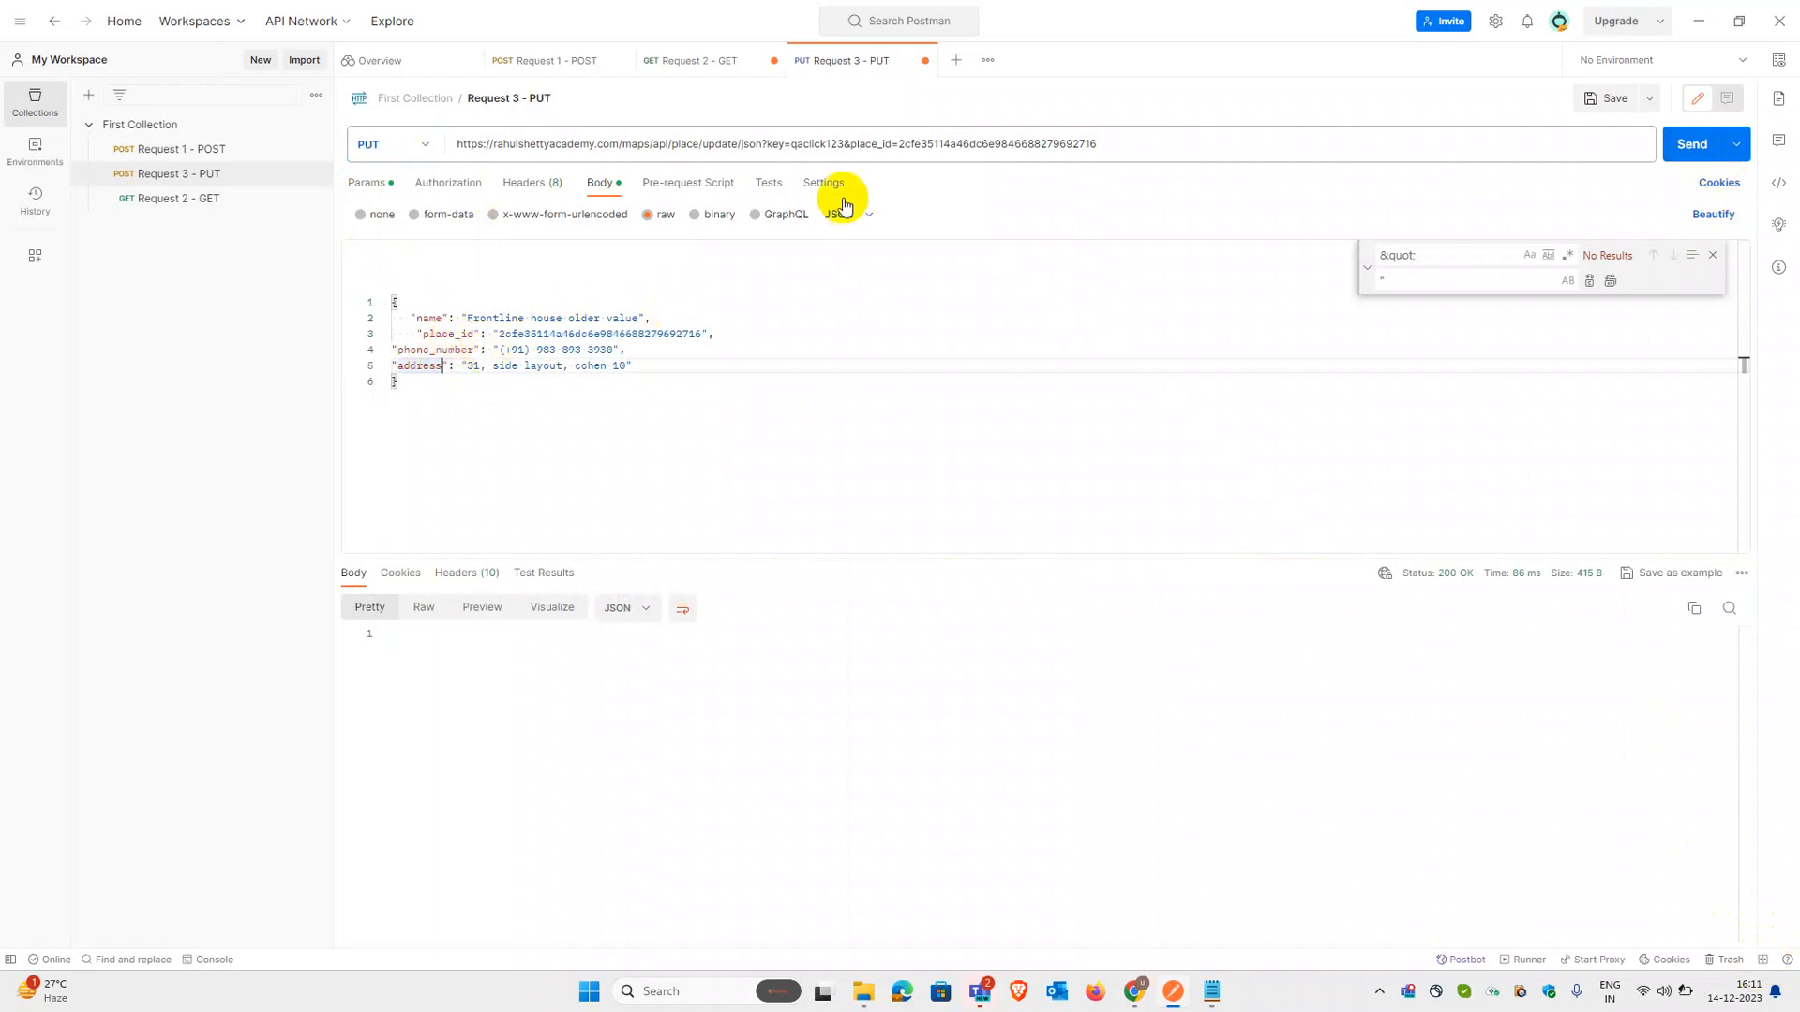
drag(847, 143, 1177, 144)
key(BackSpace)
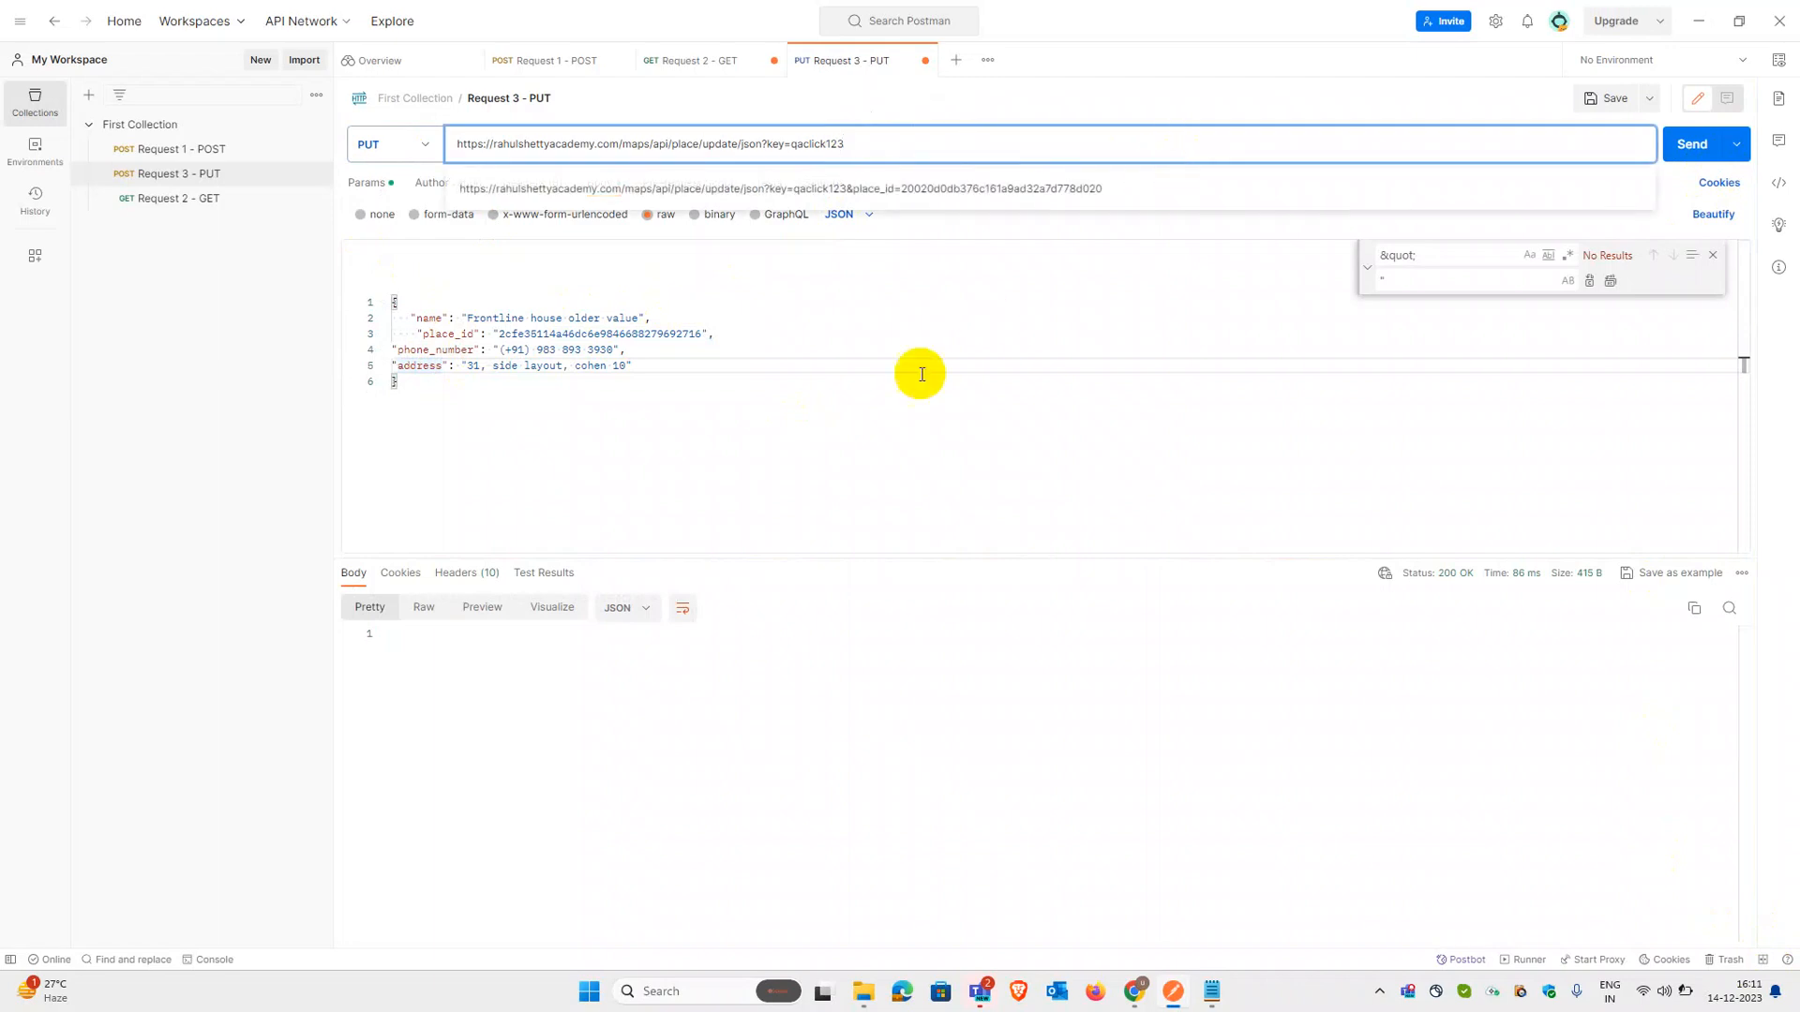
click(884, 424)
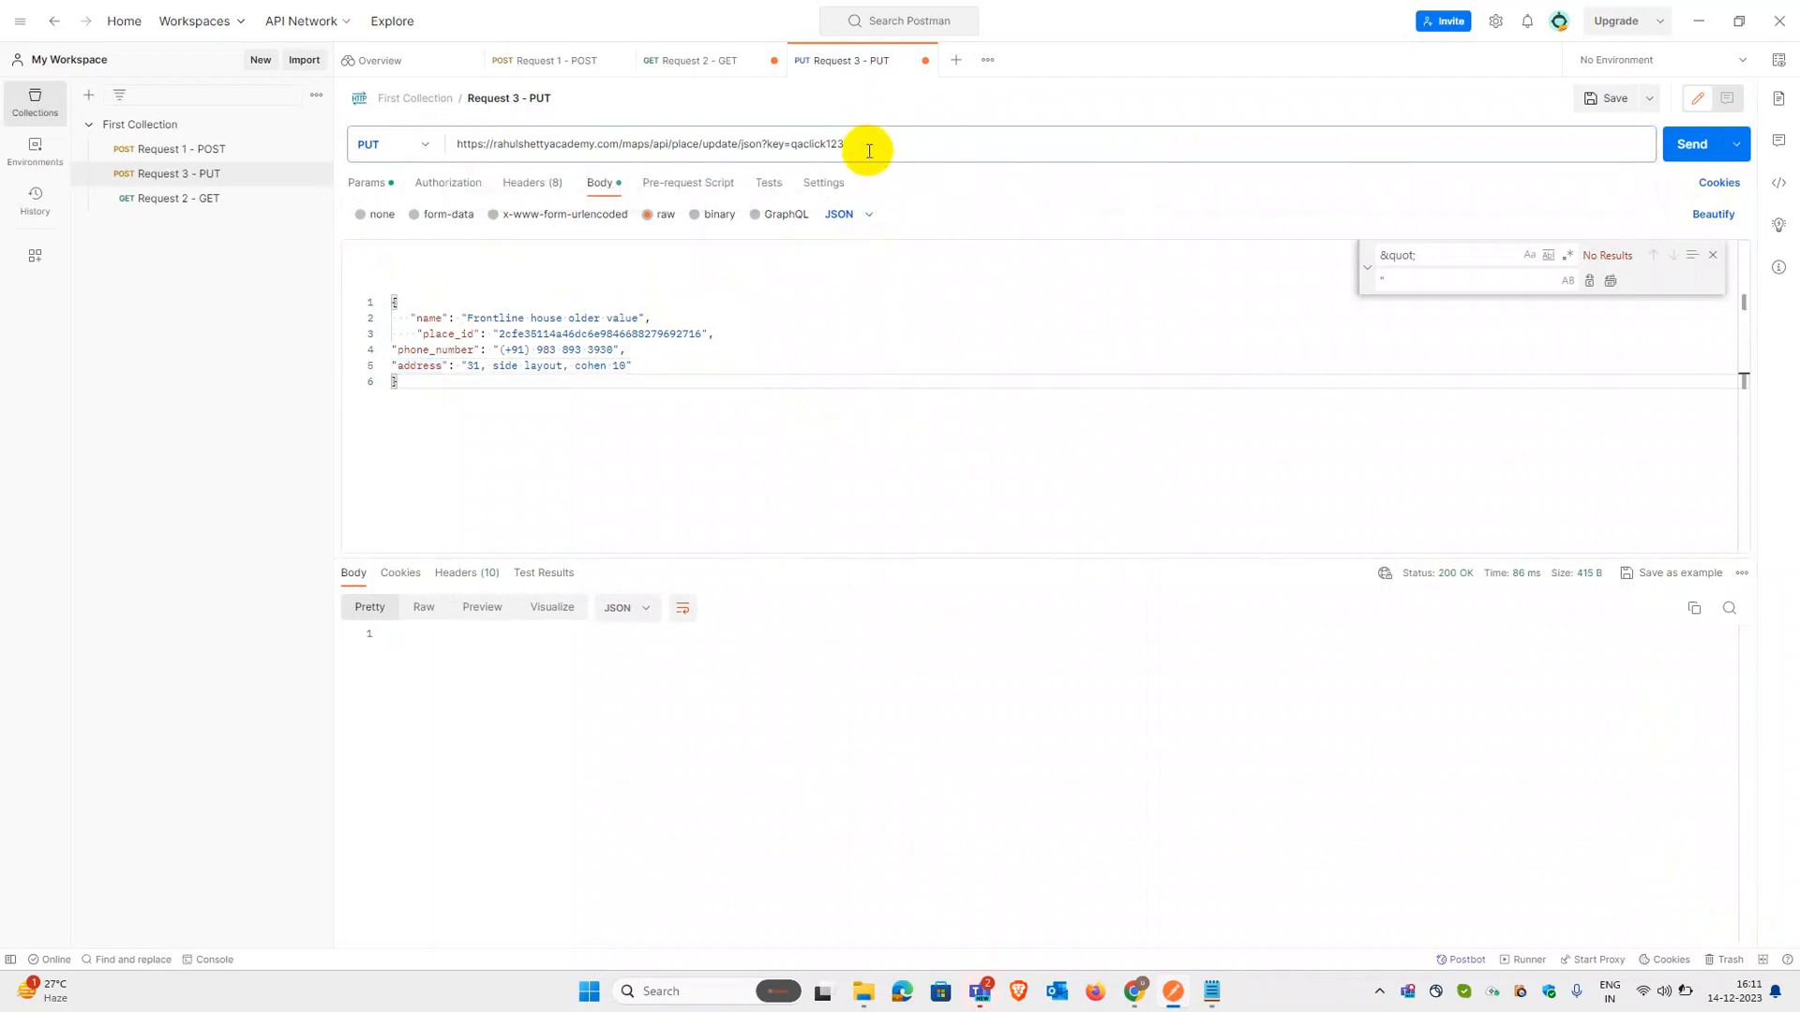
Step: Send the PUT request with only the key parameter, and resend it with the place_id parameter restored in the URL
click(1696, 145)
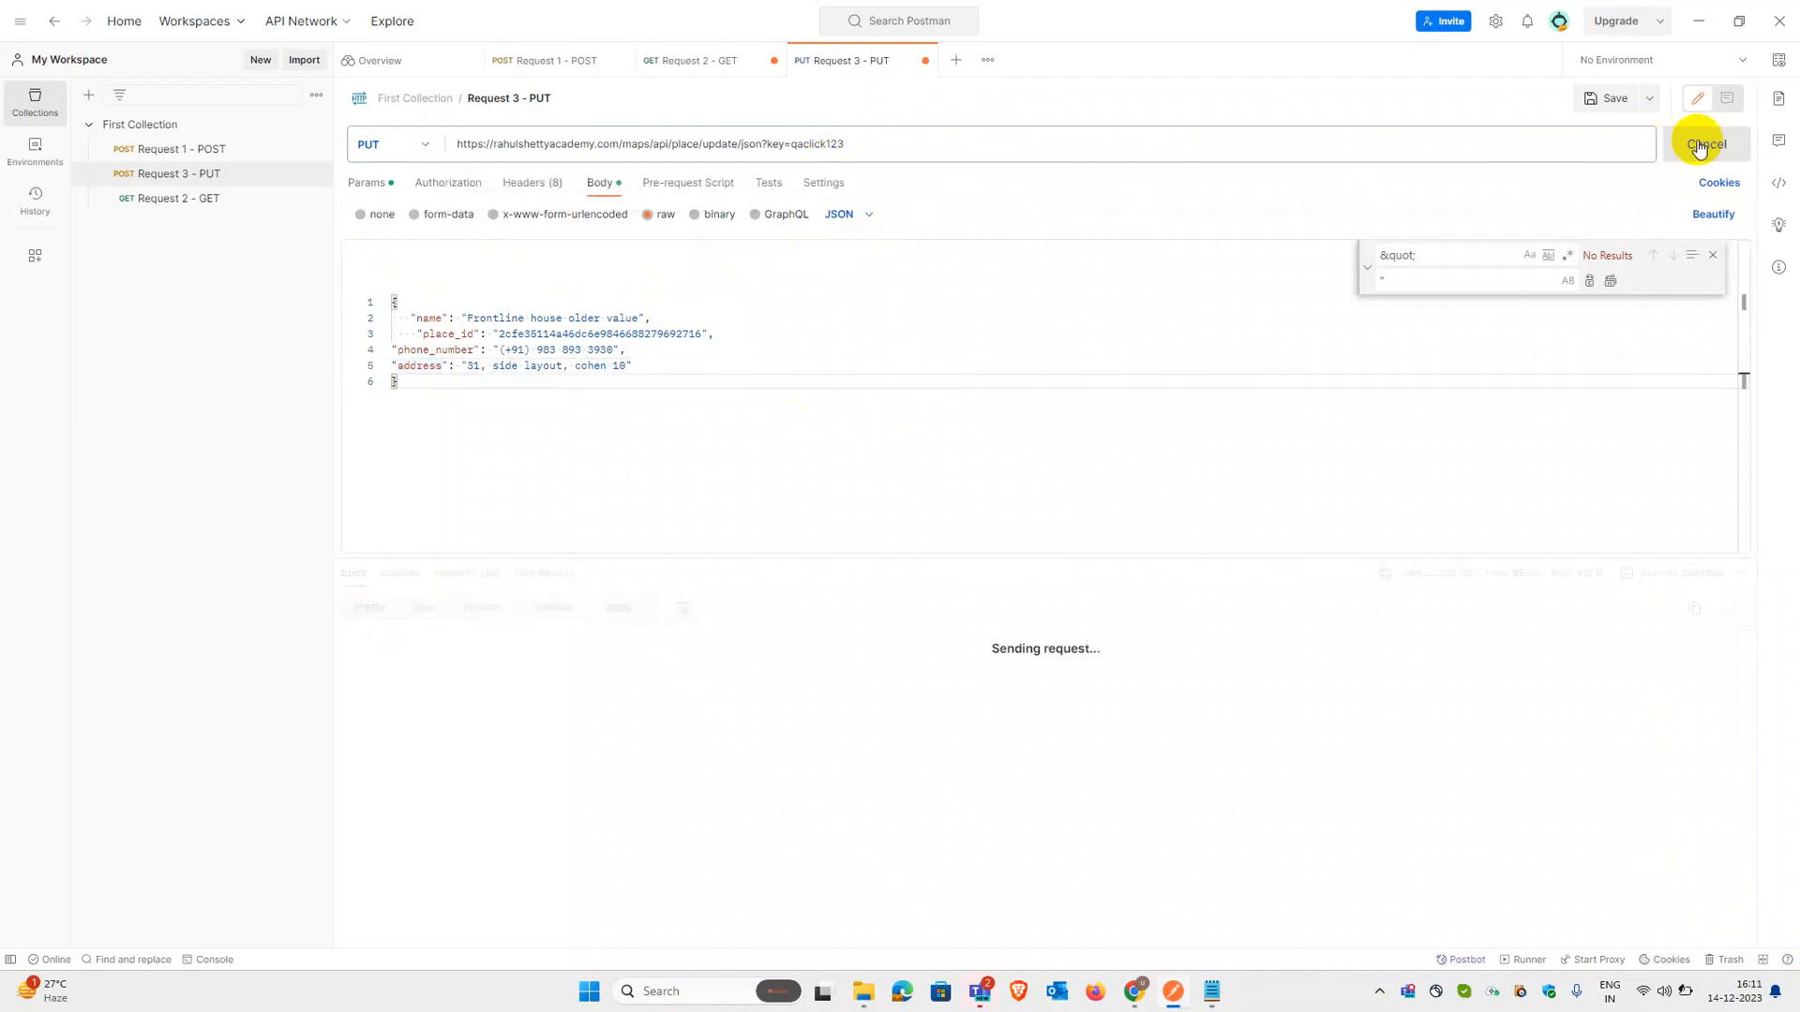
click(1486, 141)
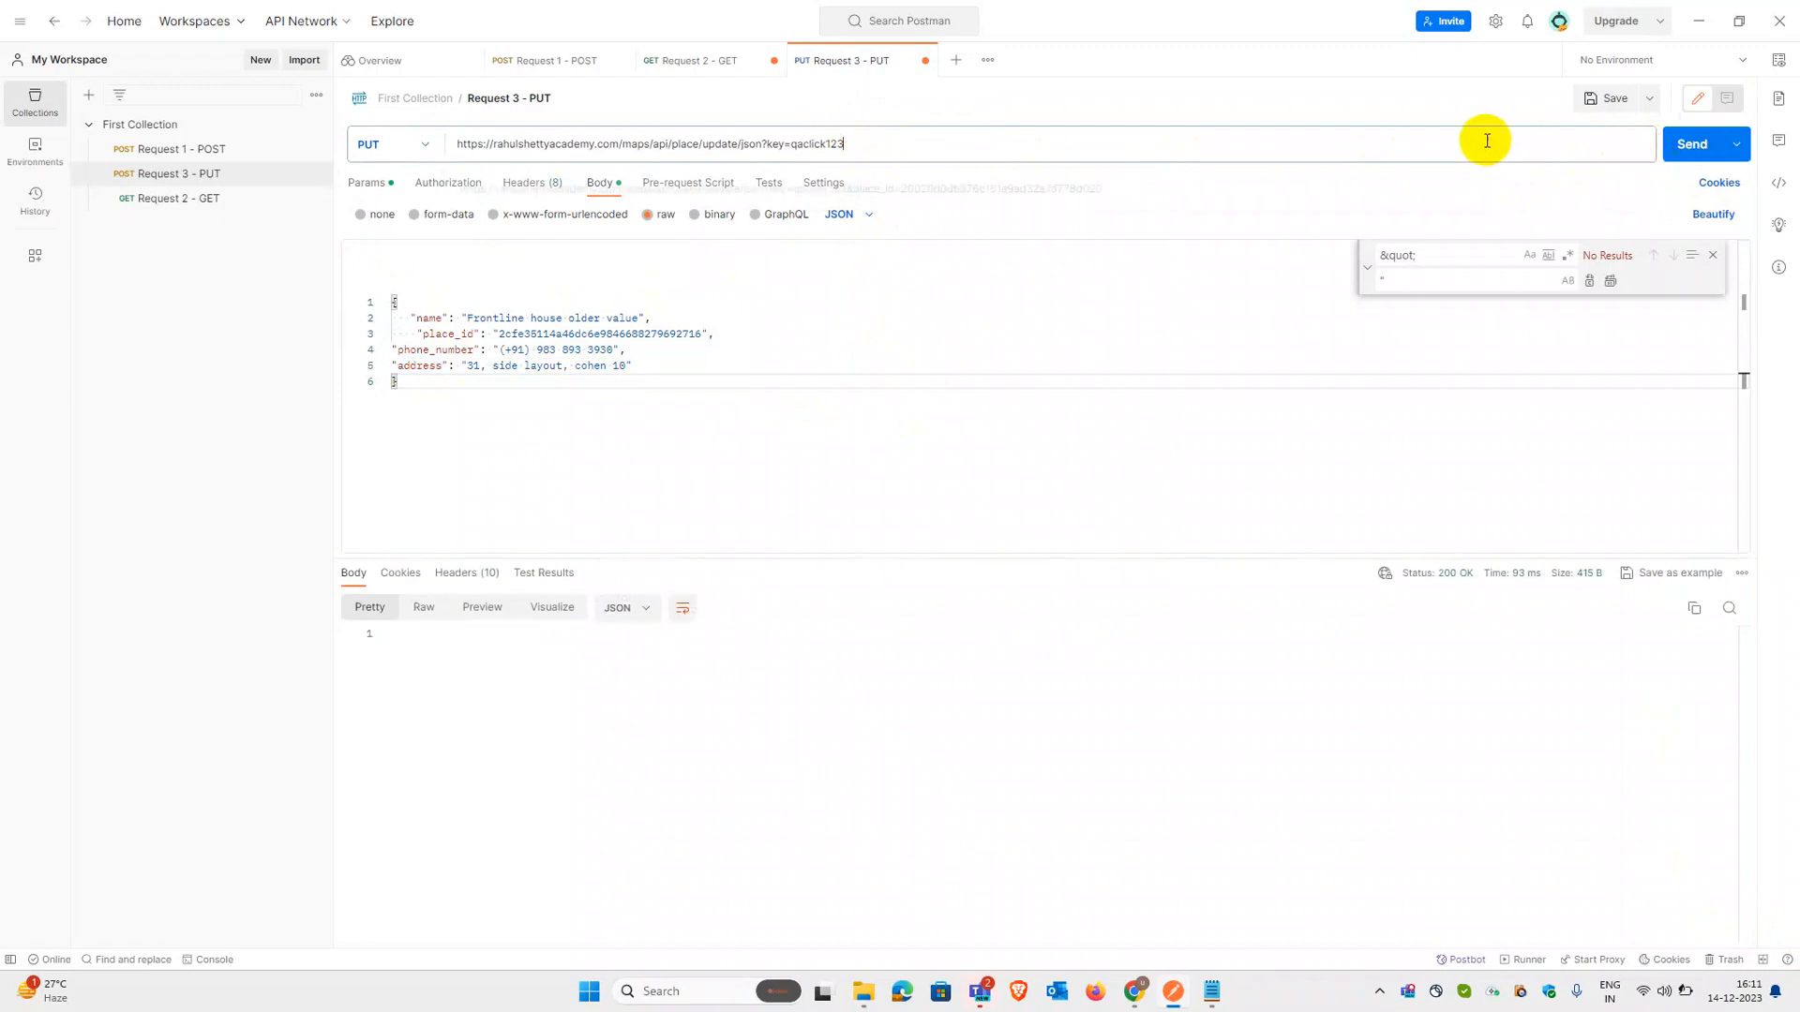
click(1687, 149)
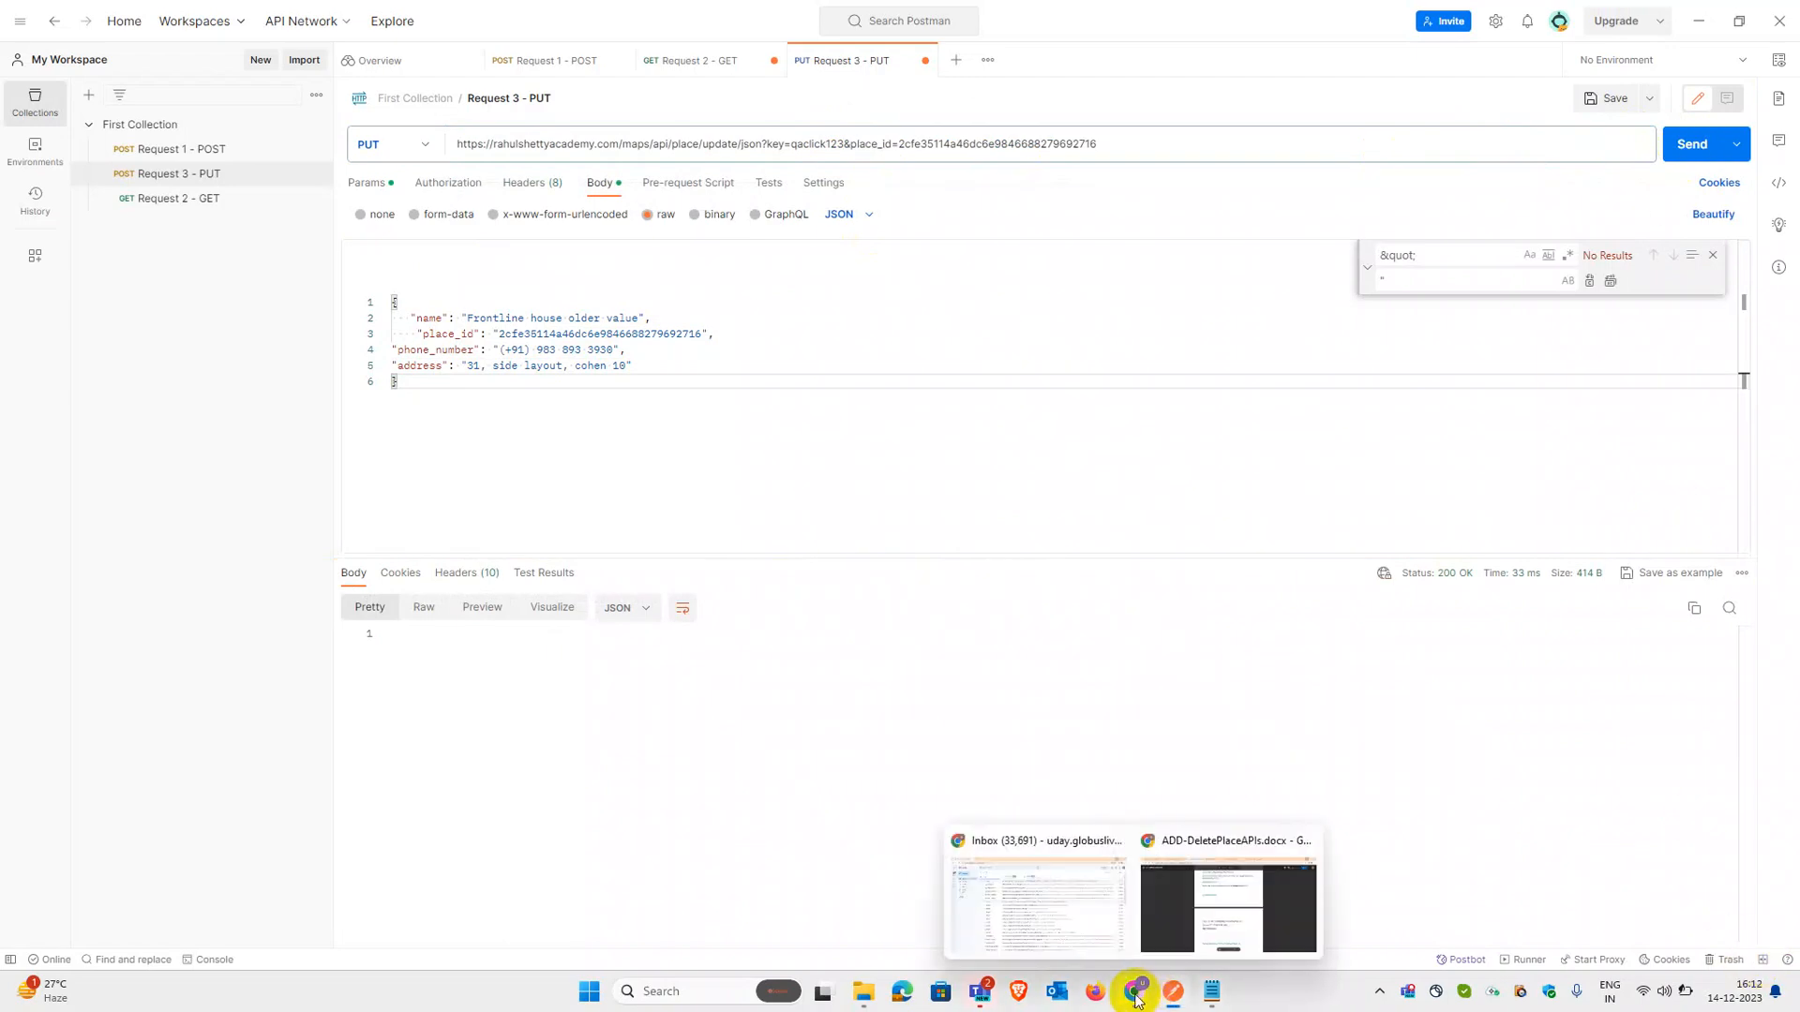
Step: Consult the sample request in the Chrome API document and copy the key pair from the Postman URL into a new first line of the JSON body
mouse_move(1145, 991)
click(1192, 914)
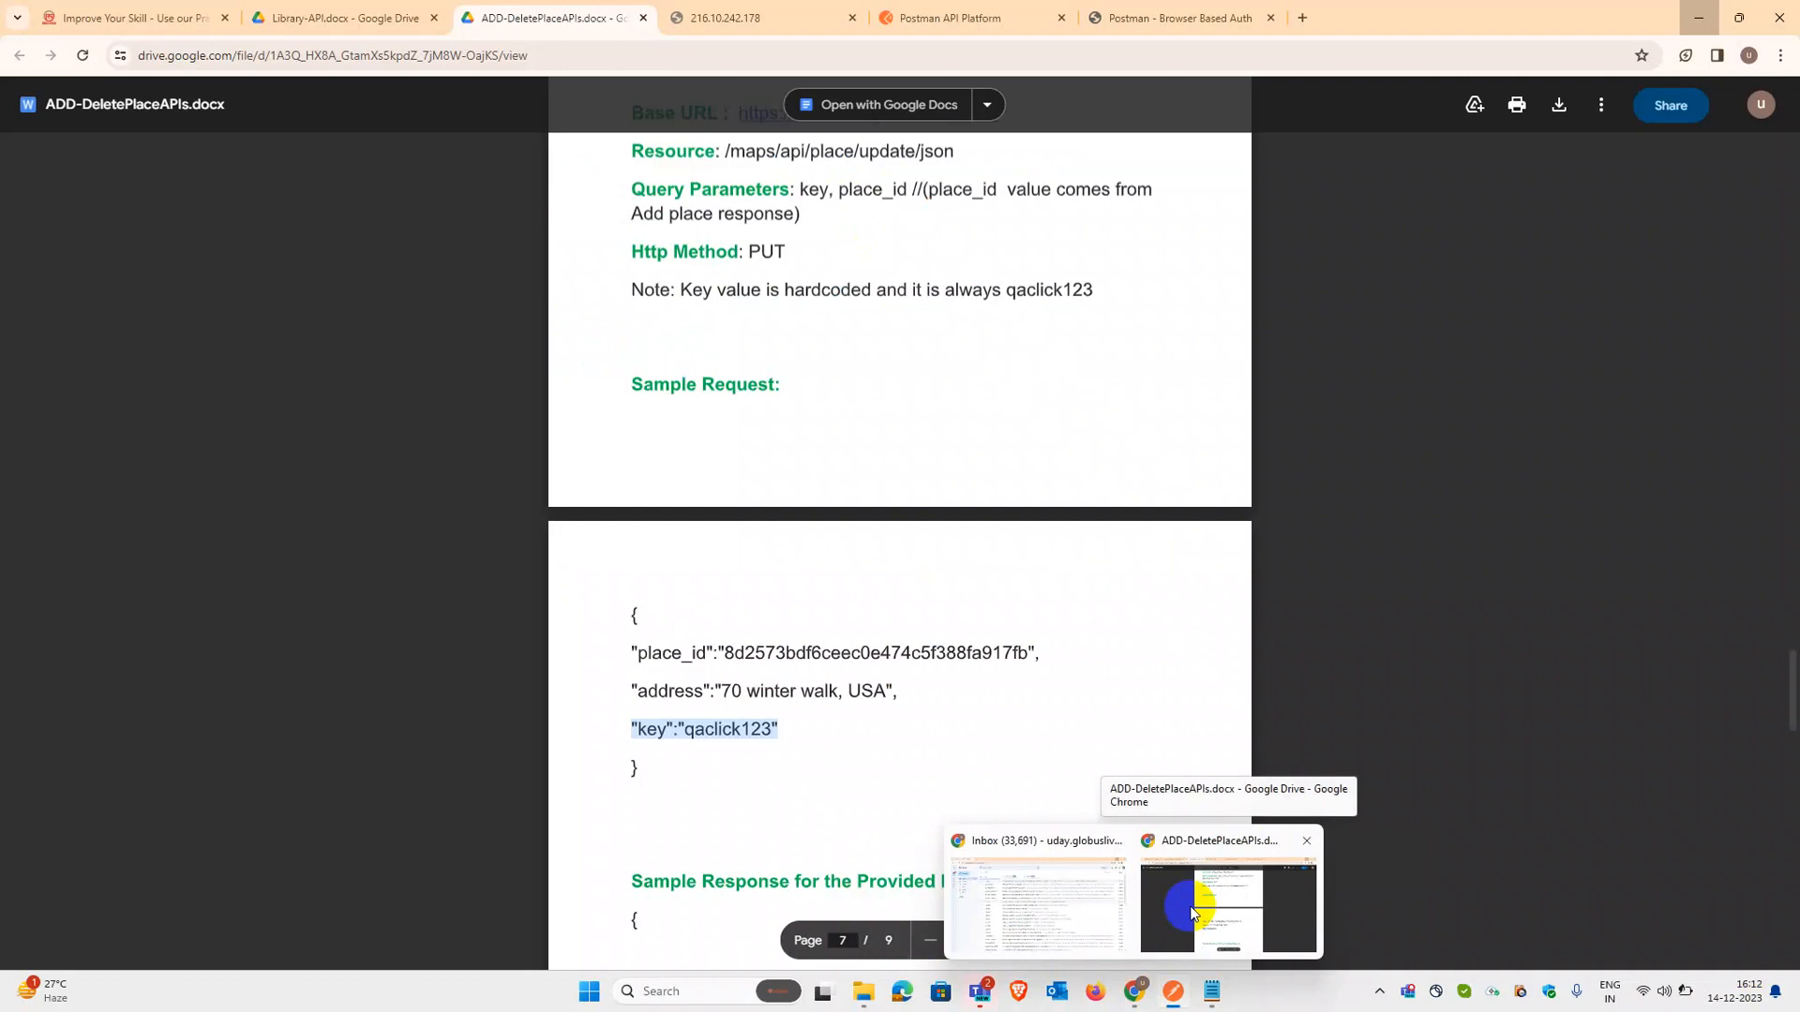
key(alt+Tab)
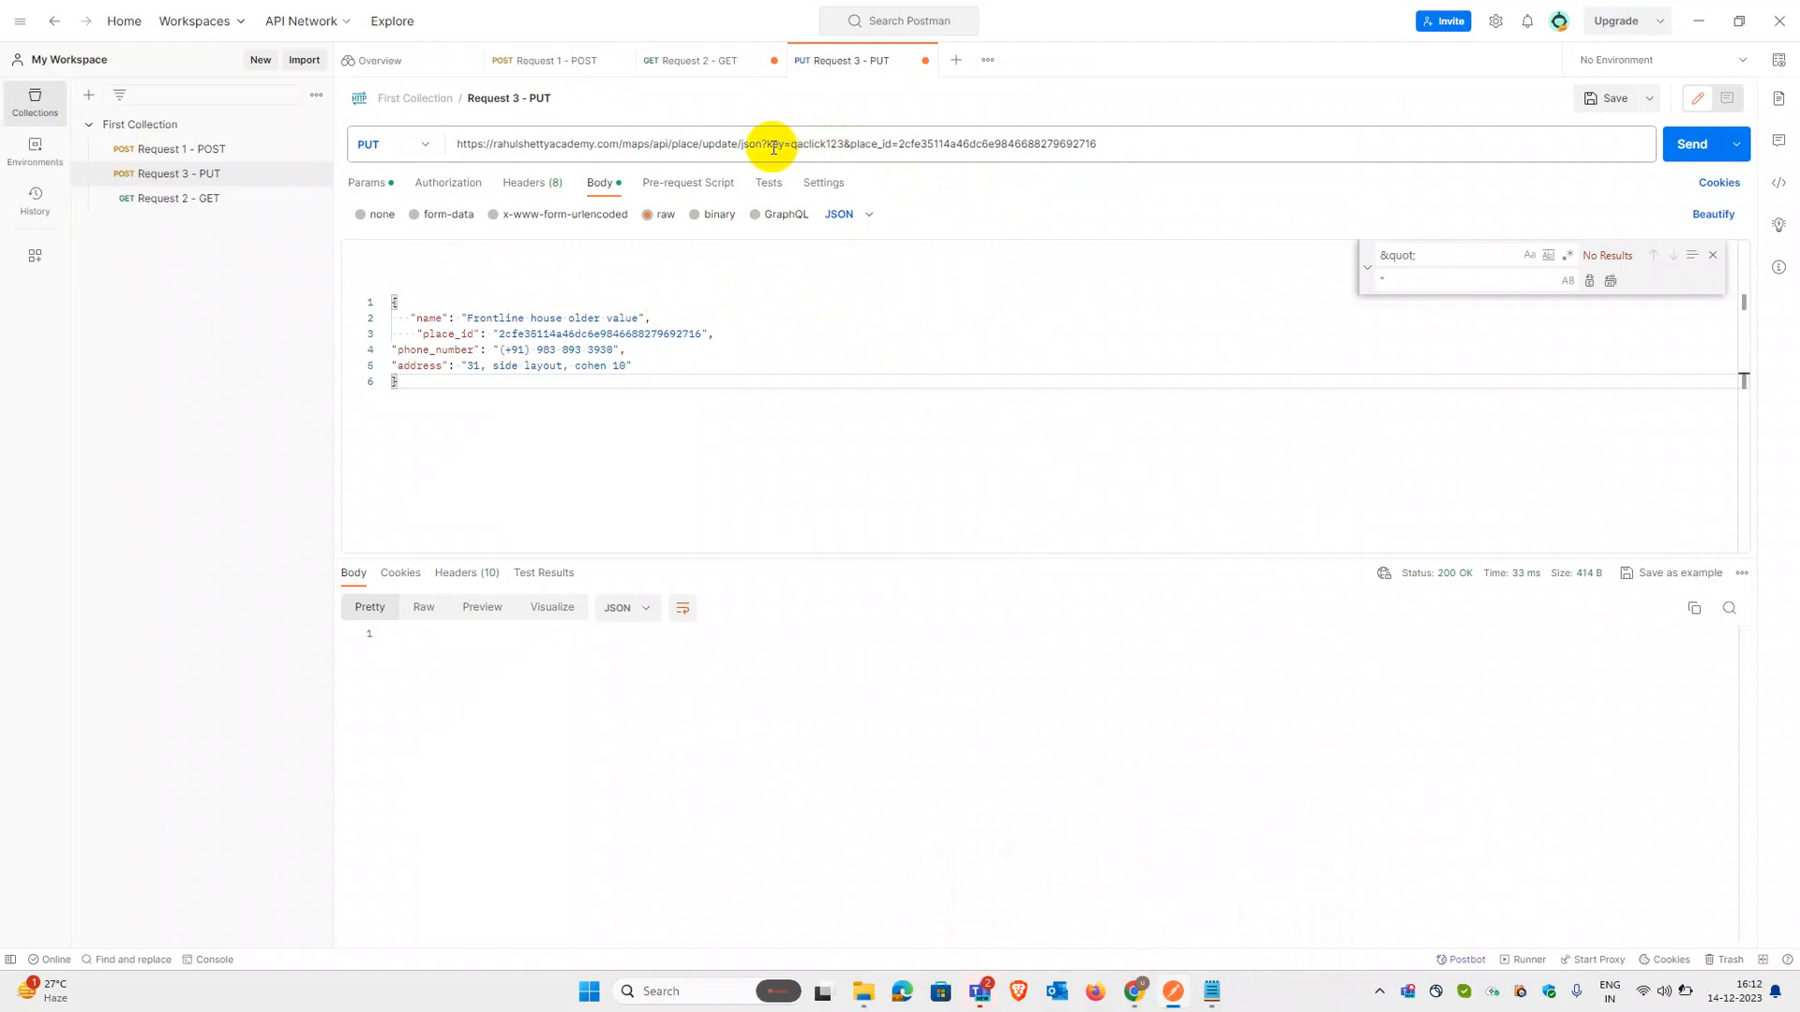
drag(844, 144, 766, 147)
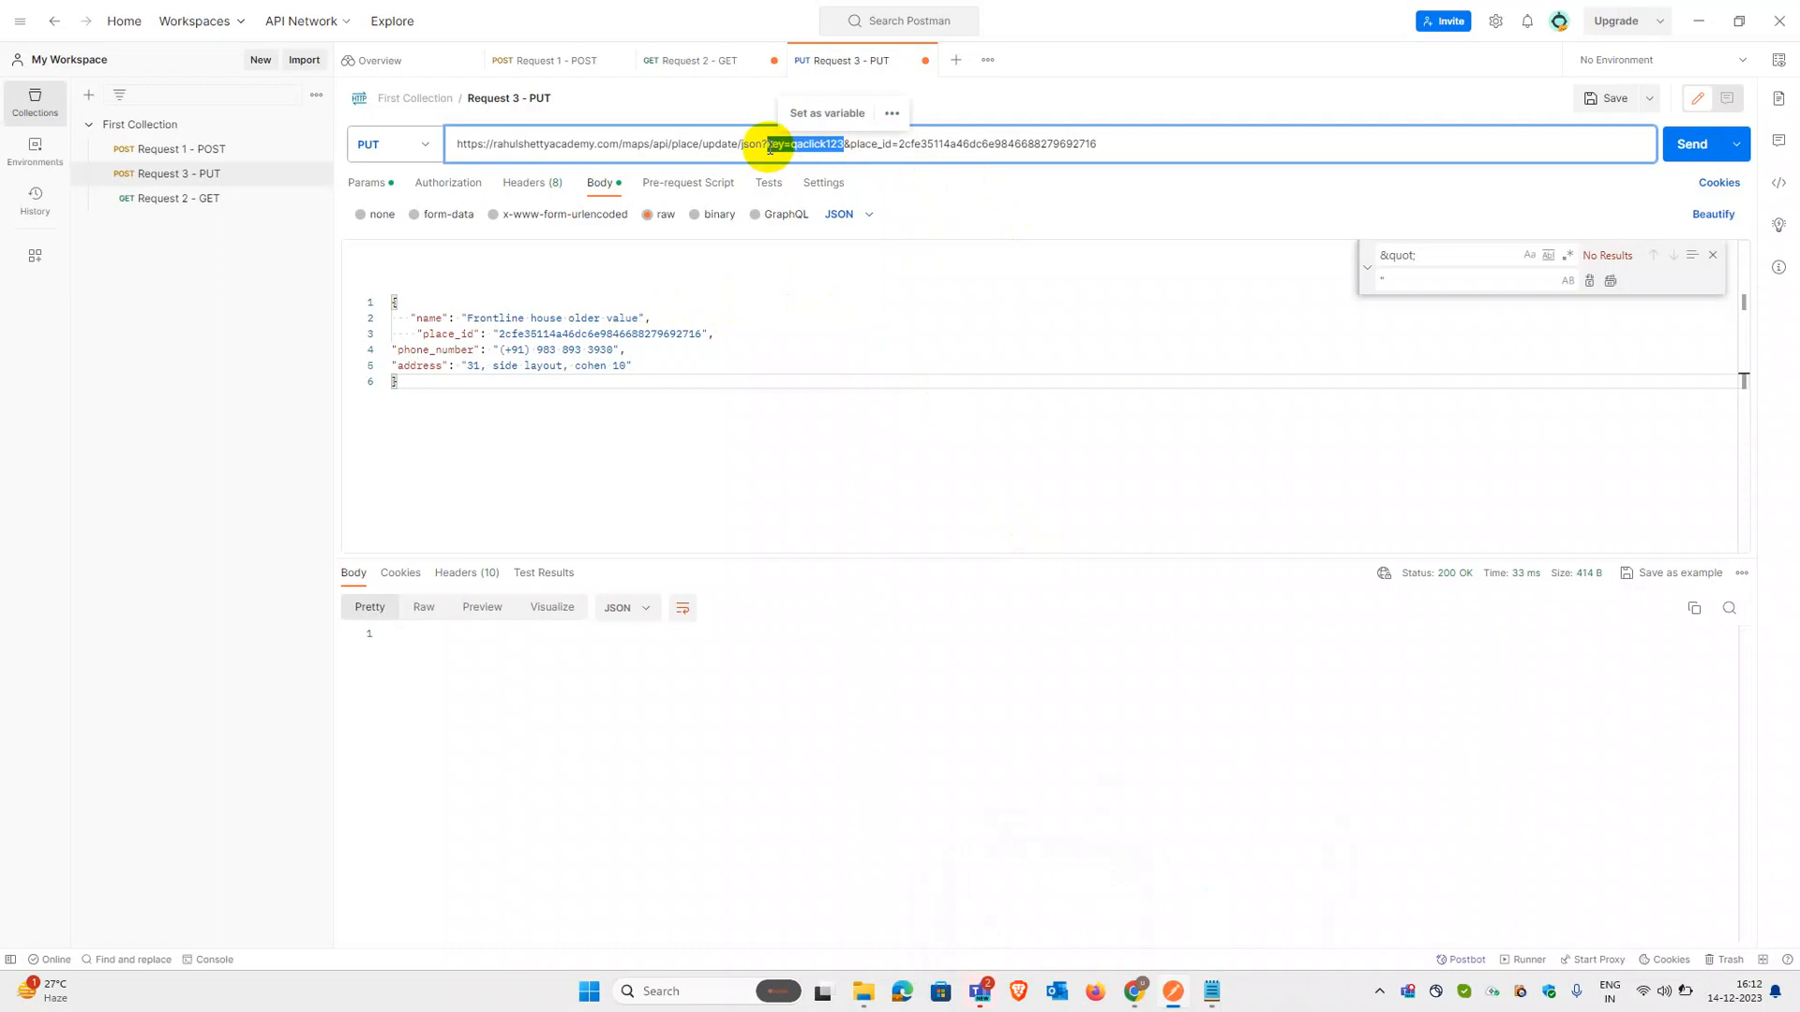
click(519, 283)
click(450, 299)
key(Return)
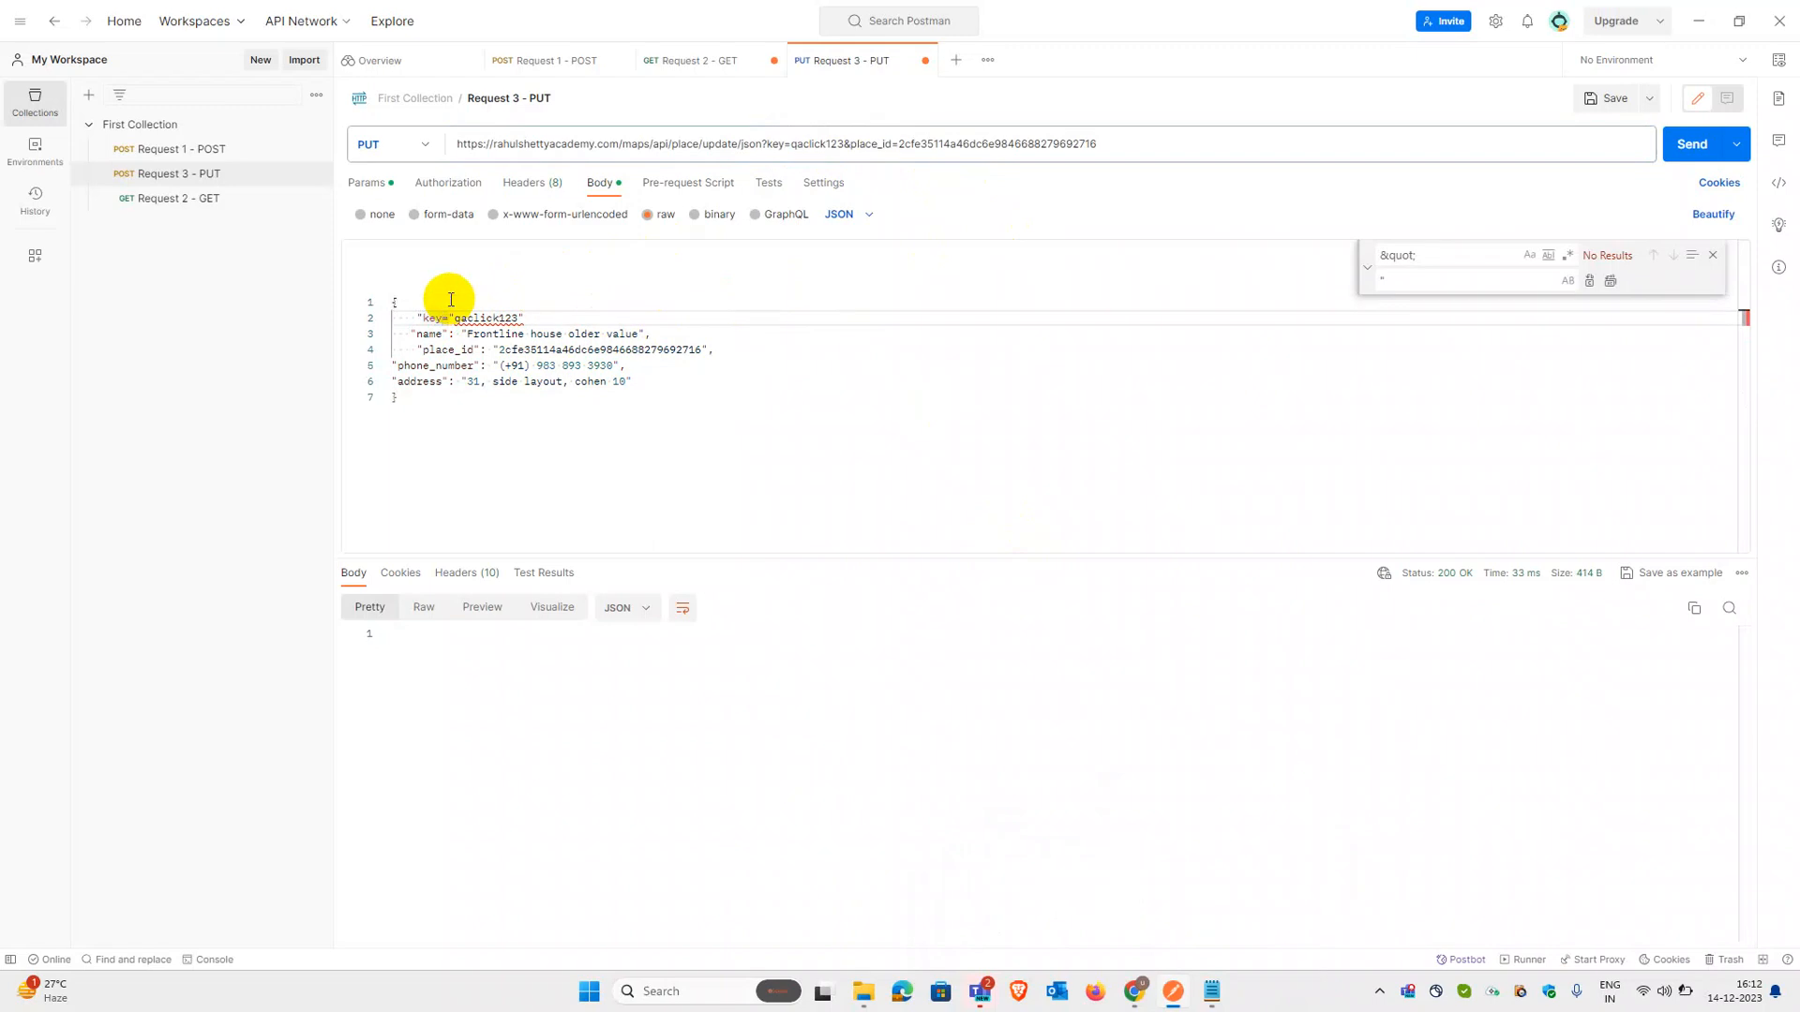
Step: Correct the key line to valid JSON with a colon, quoted value and trailing comma, and send the PUT request
click(585, 432)
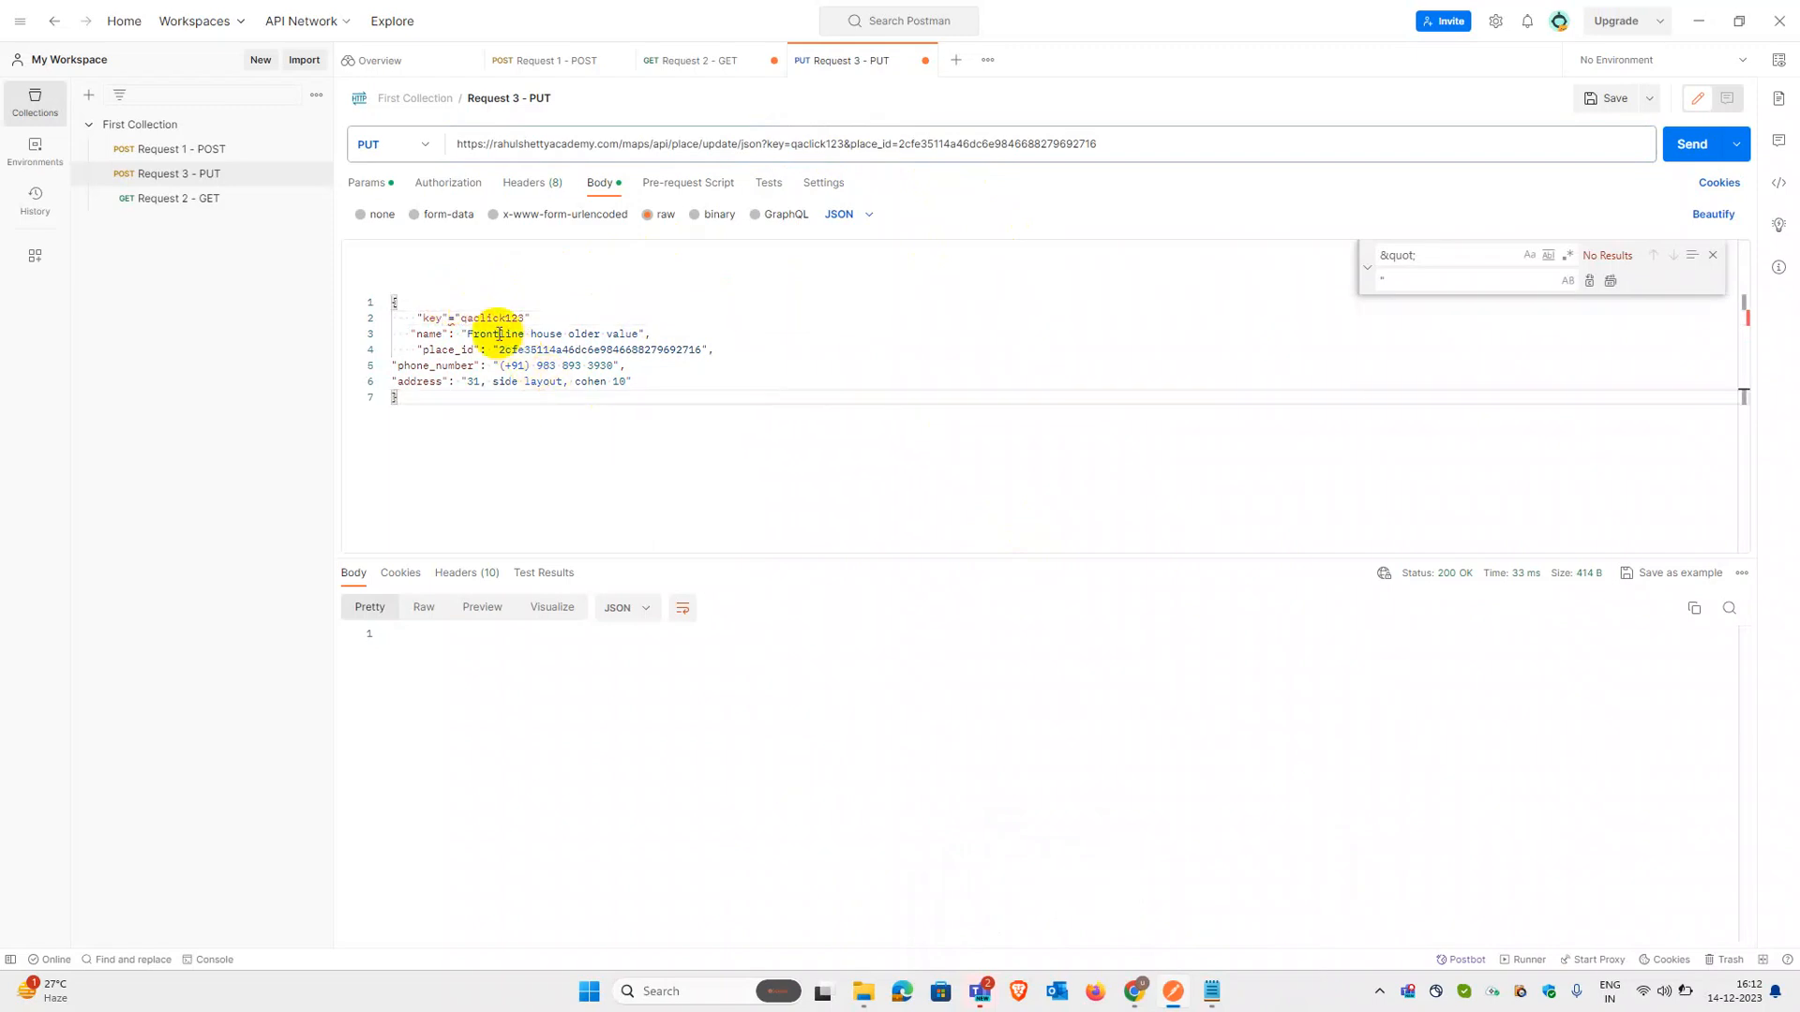
click(461, 323)
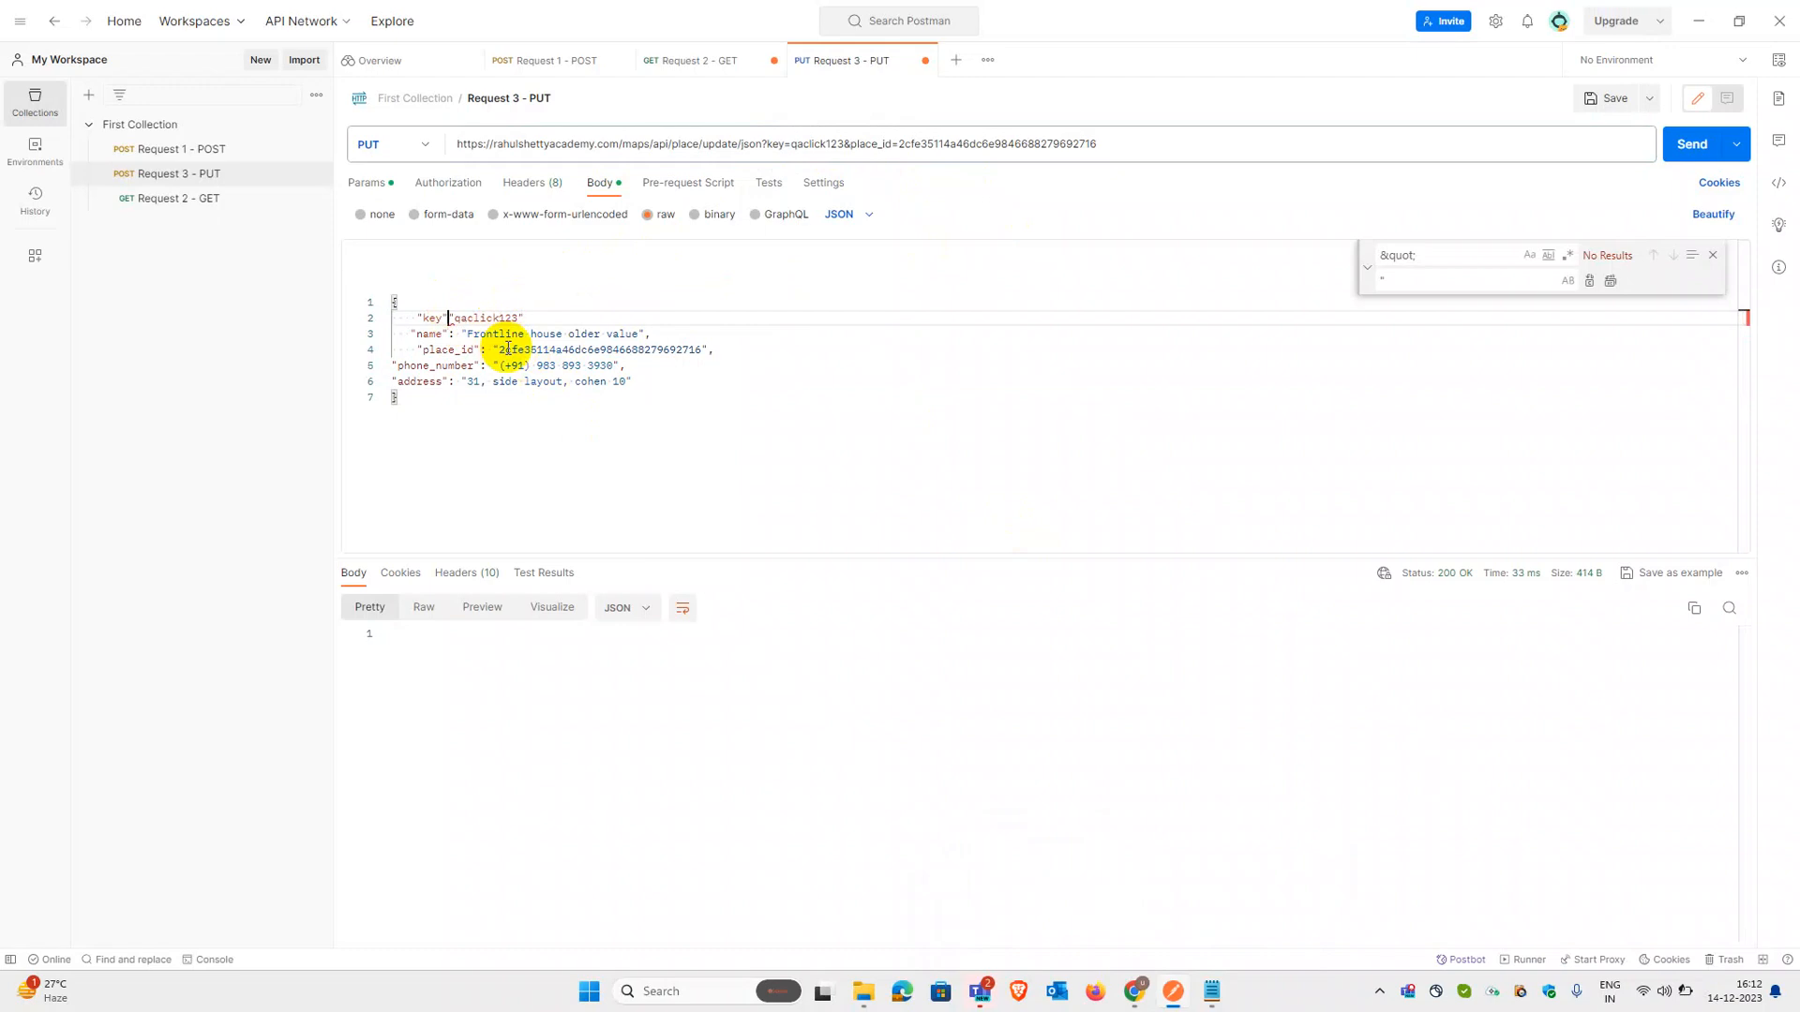
click(651, 384)
click(552, 320)
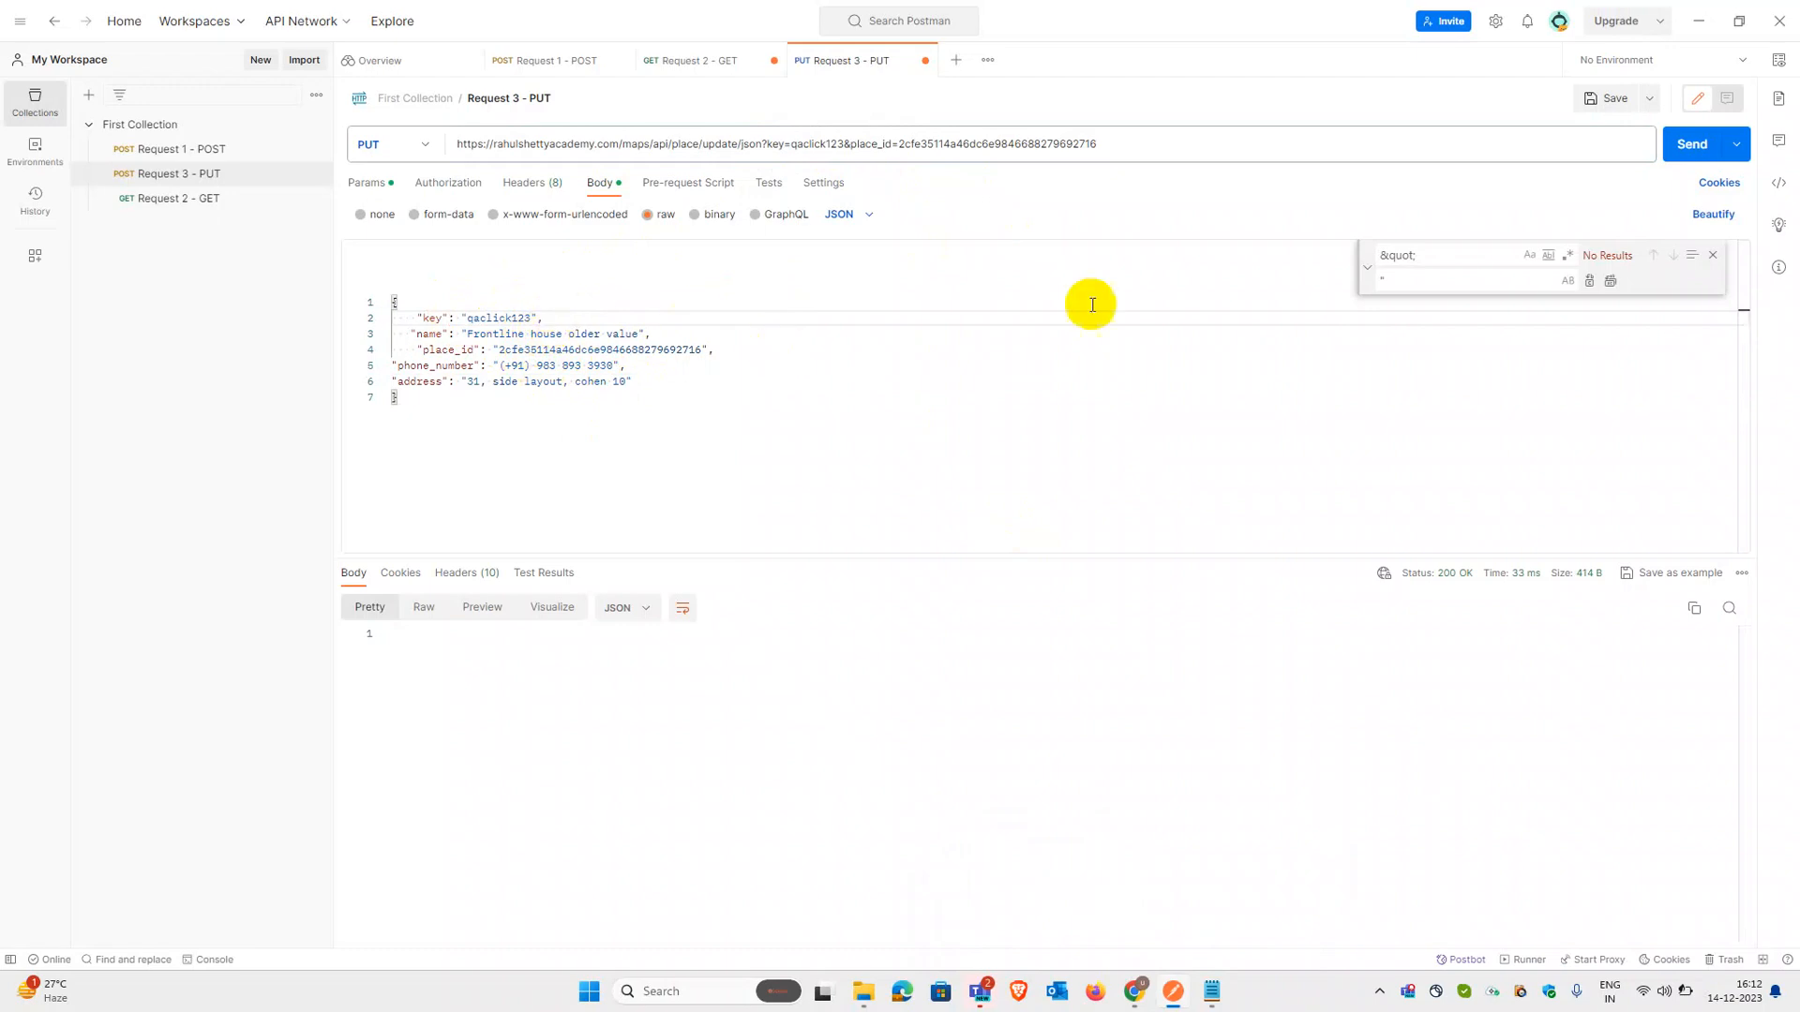
click(1691, 150)
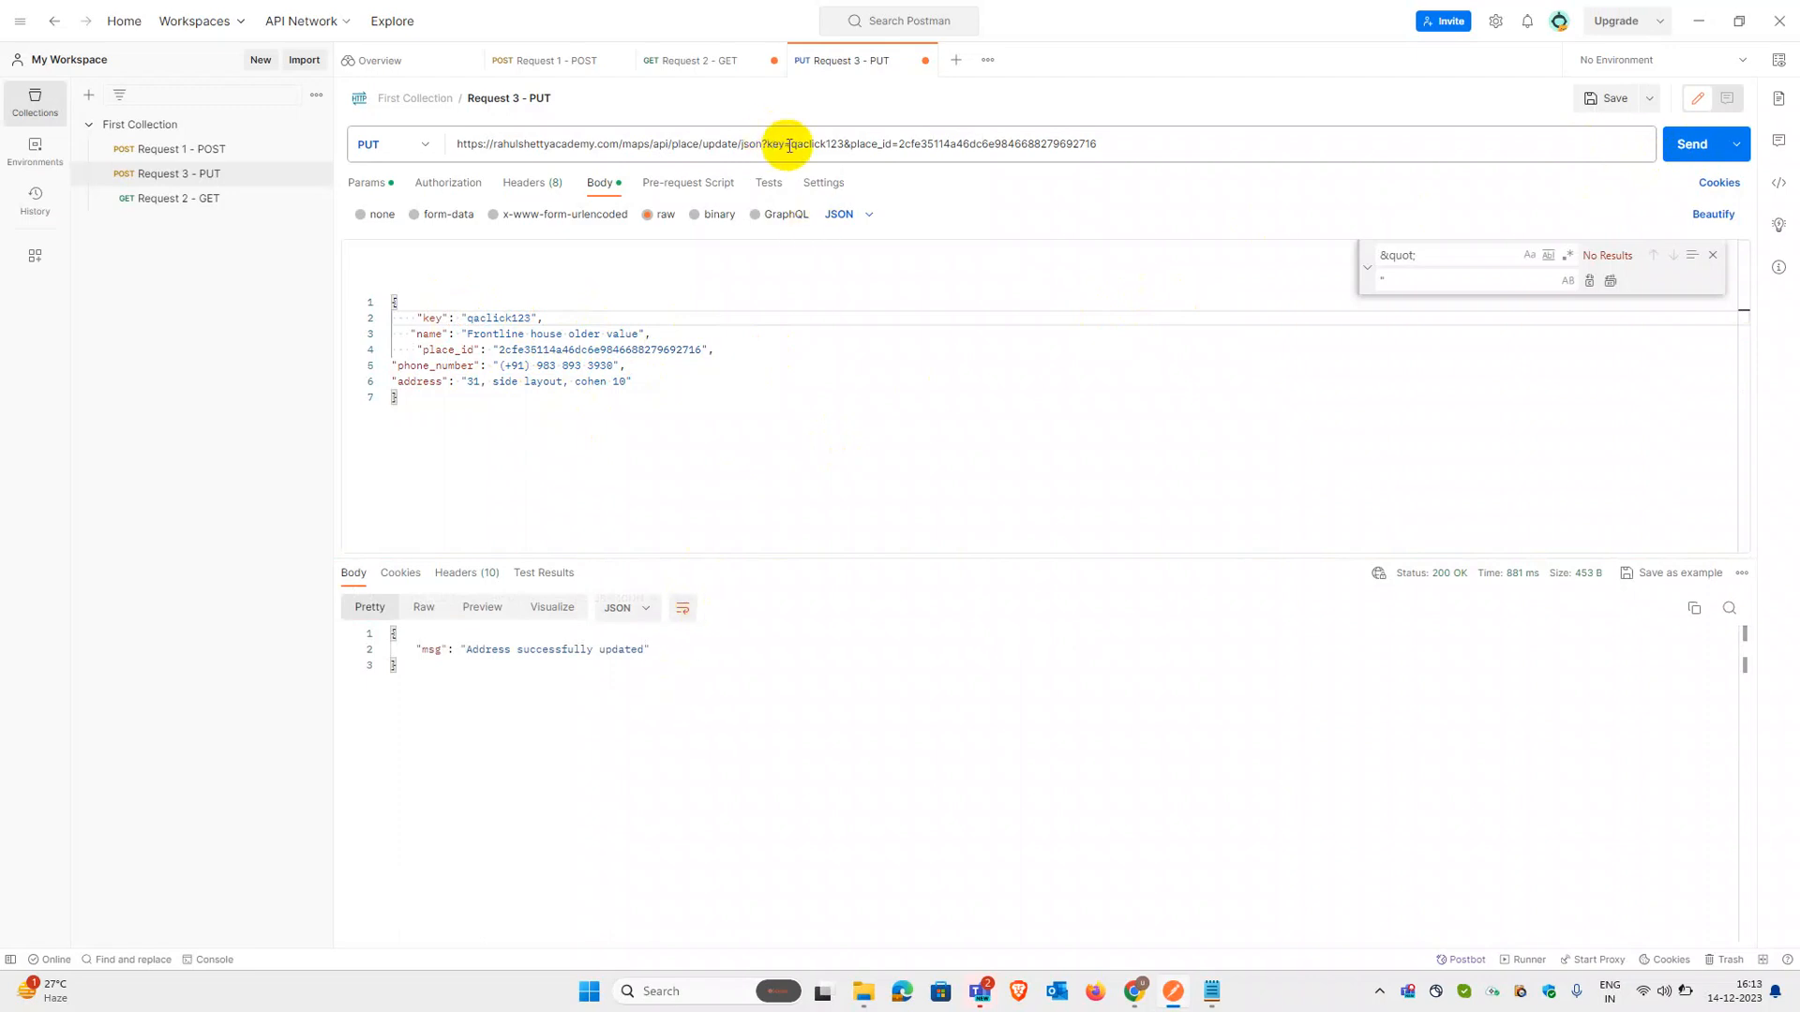
Step: Check the update-place query parameters and sample request in the Chrome API document against the place_id parameter in the Postman URL
drag(844, 143, 1097, 144)
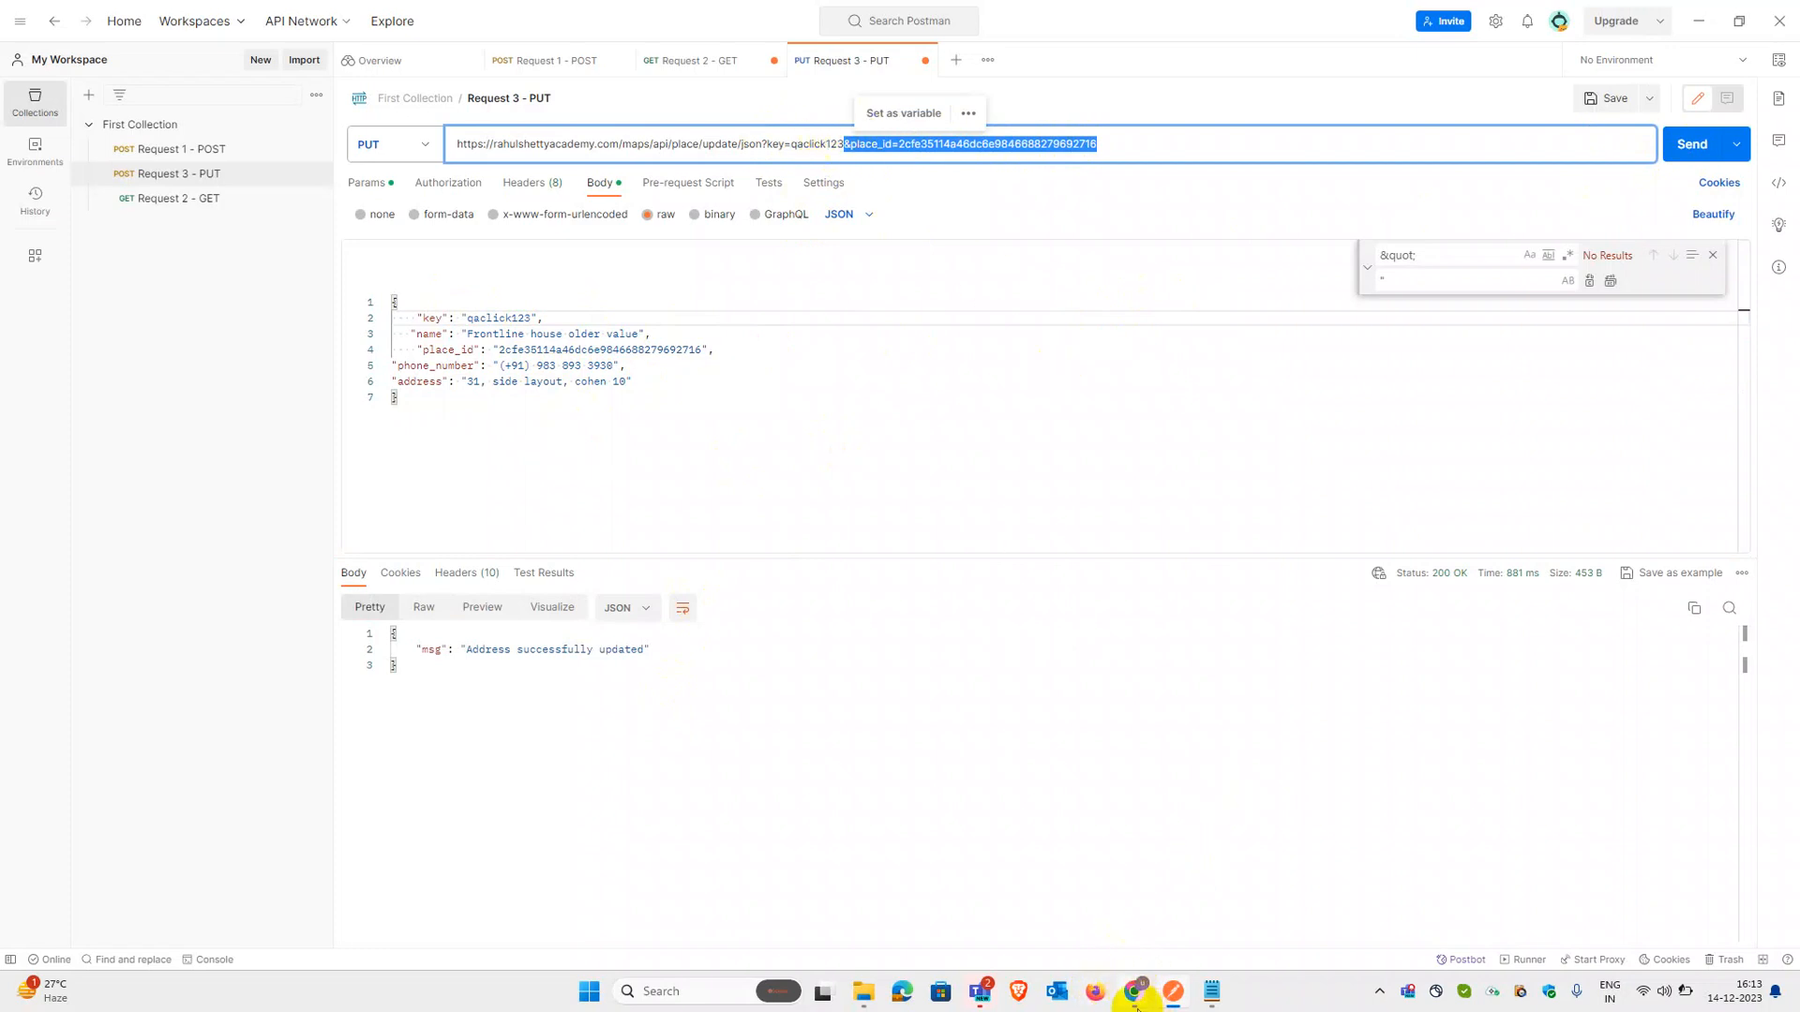
mouse_move(1134, 995)
click(1183, 921)
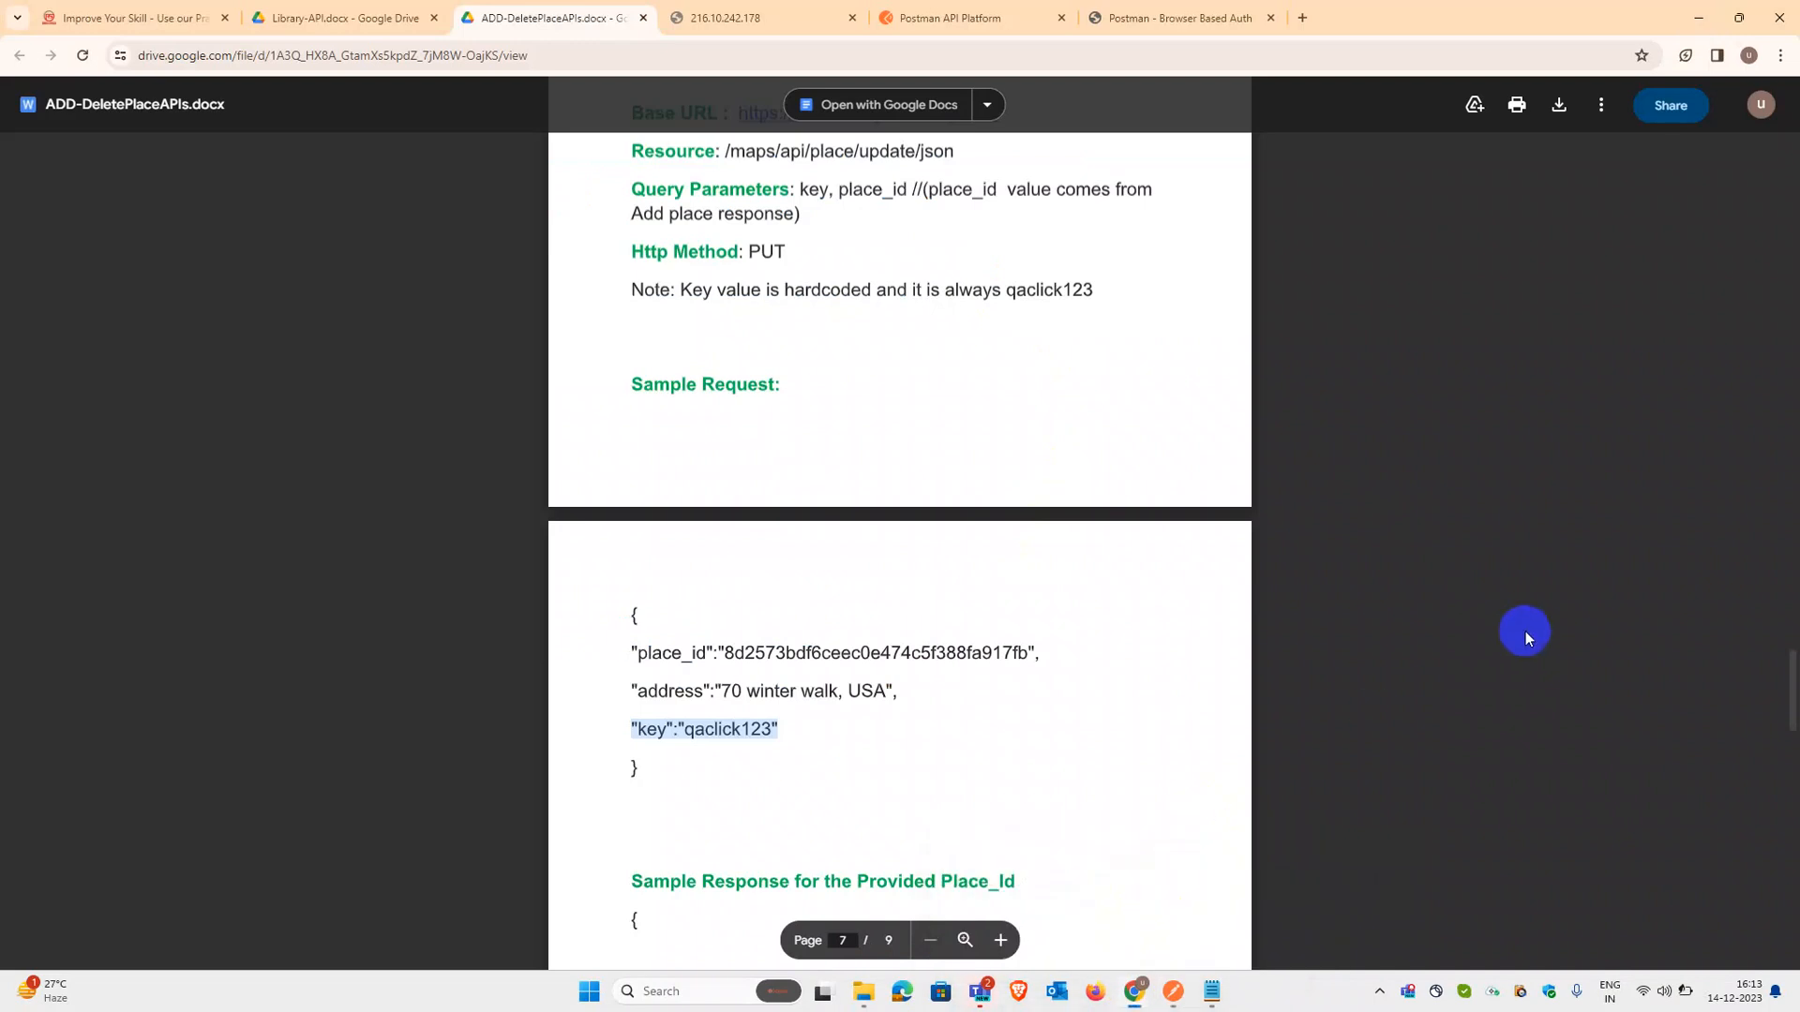
drag(801, 189, 1051, 189)
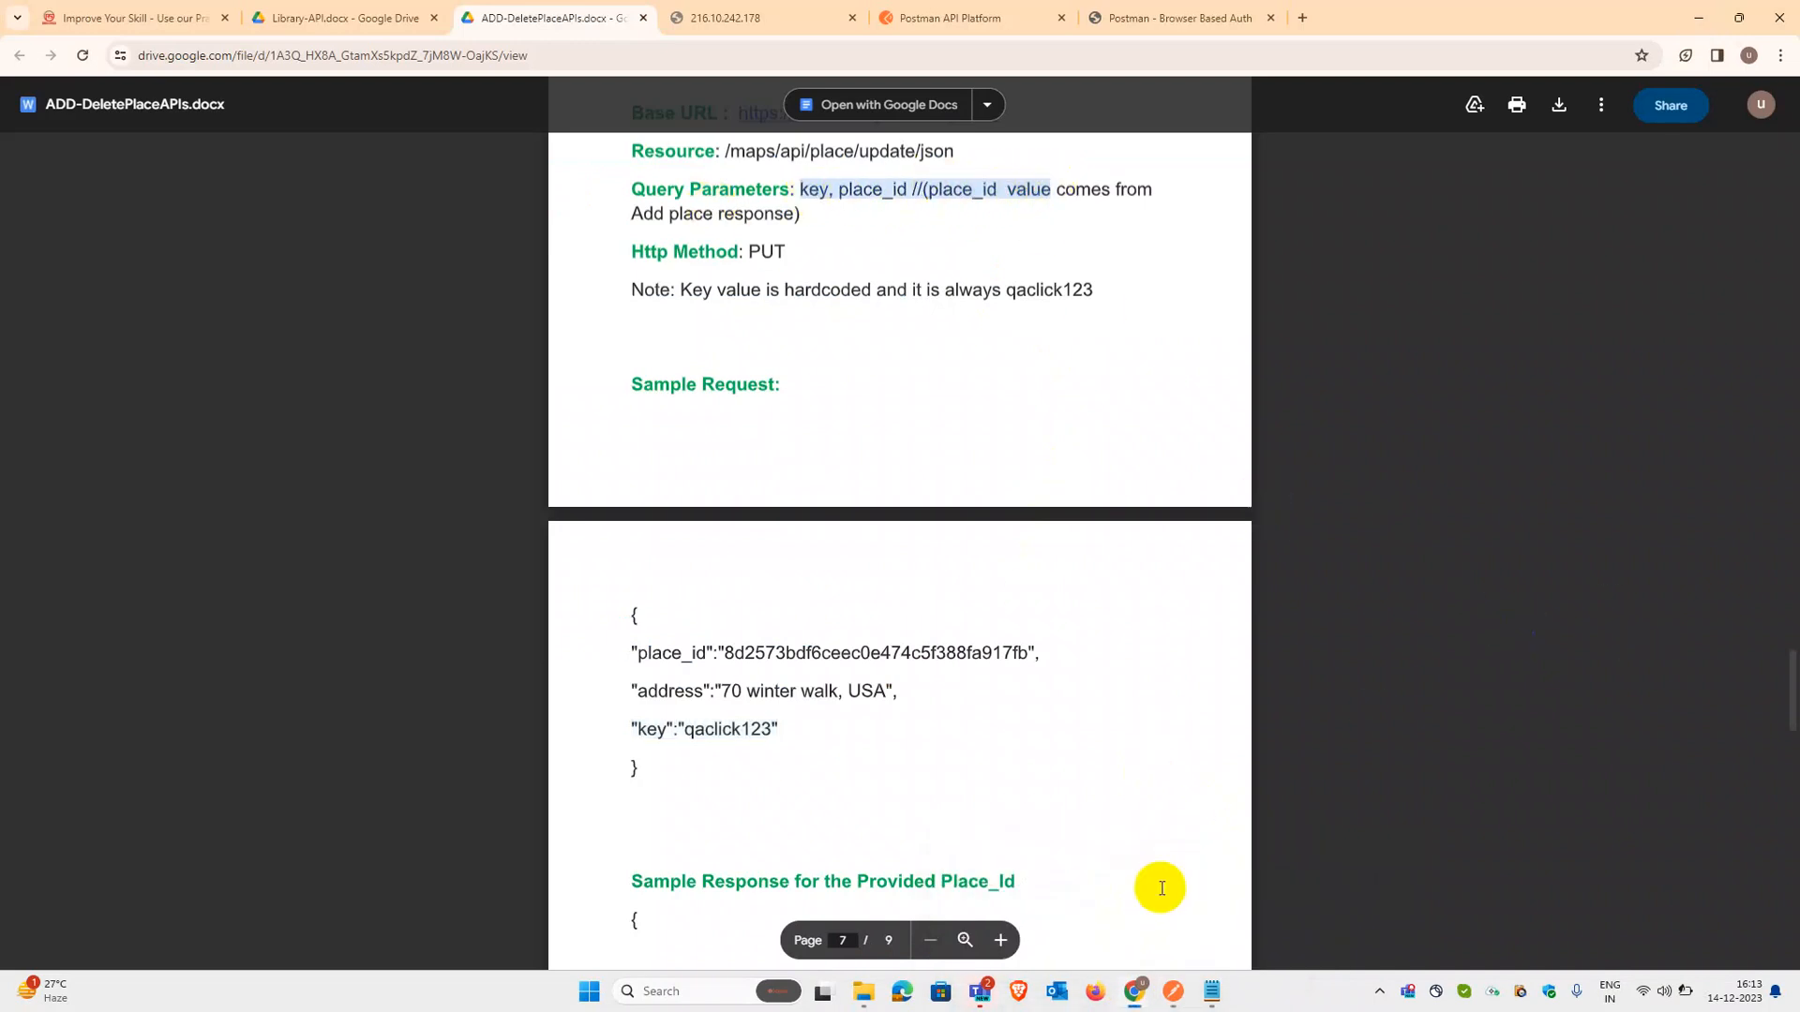
click(1698, 17)
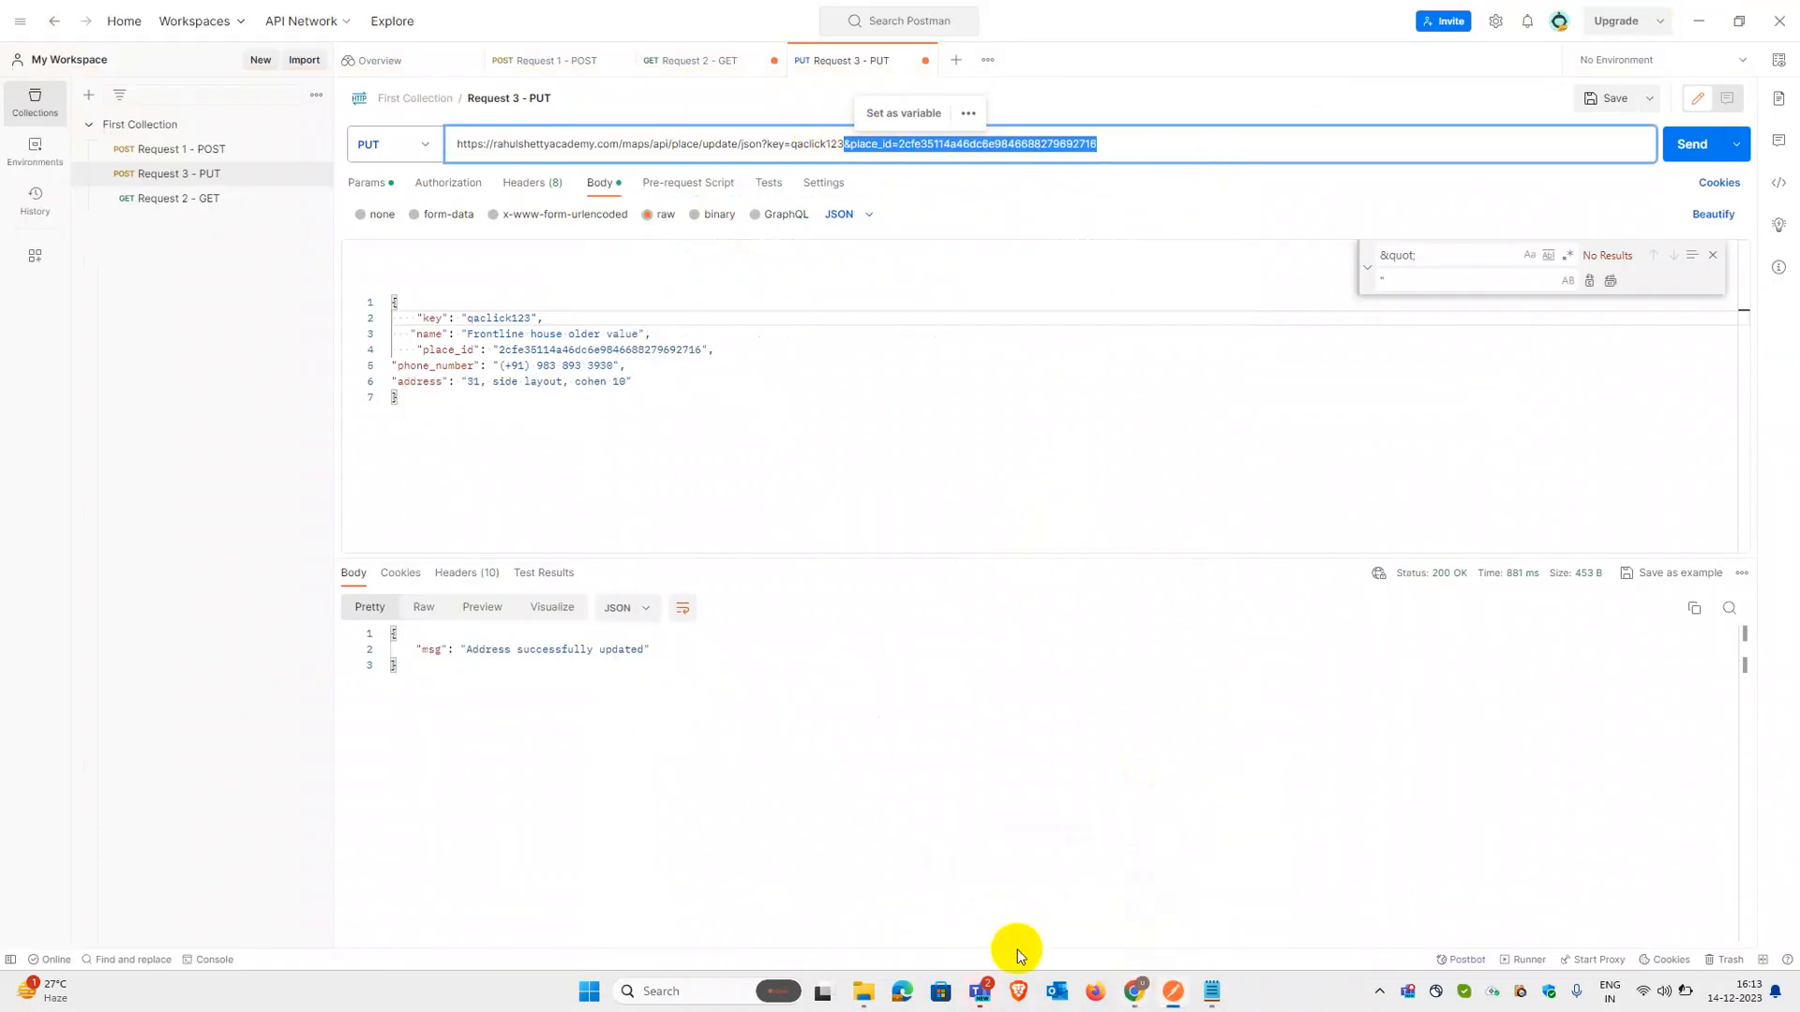
mouse_move(1132, 995)
click(1162, 900)
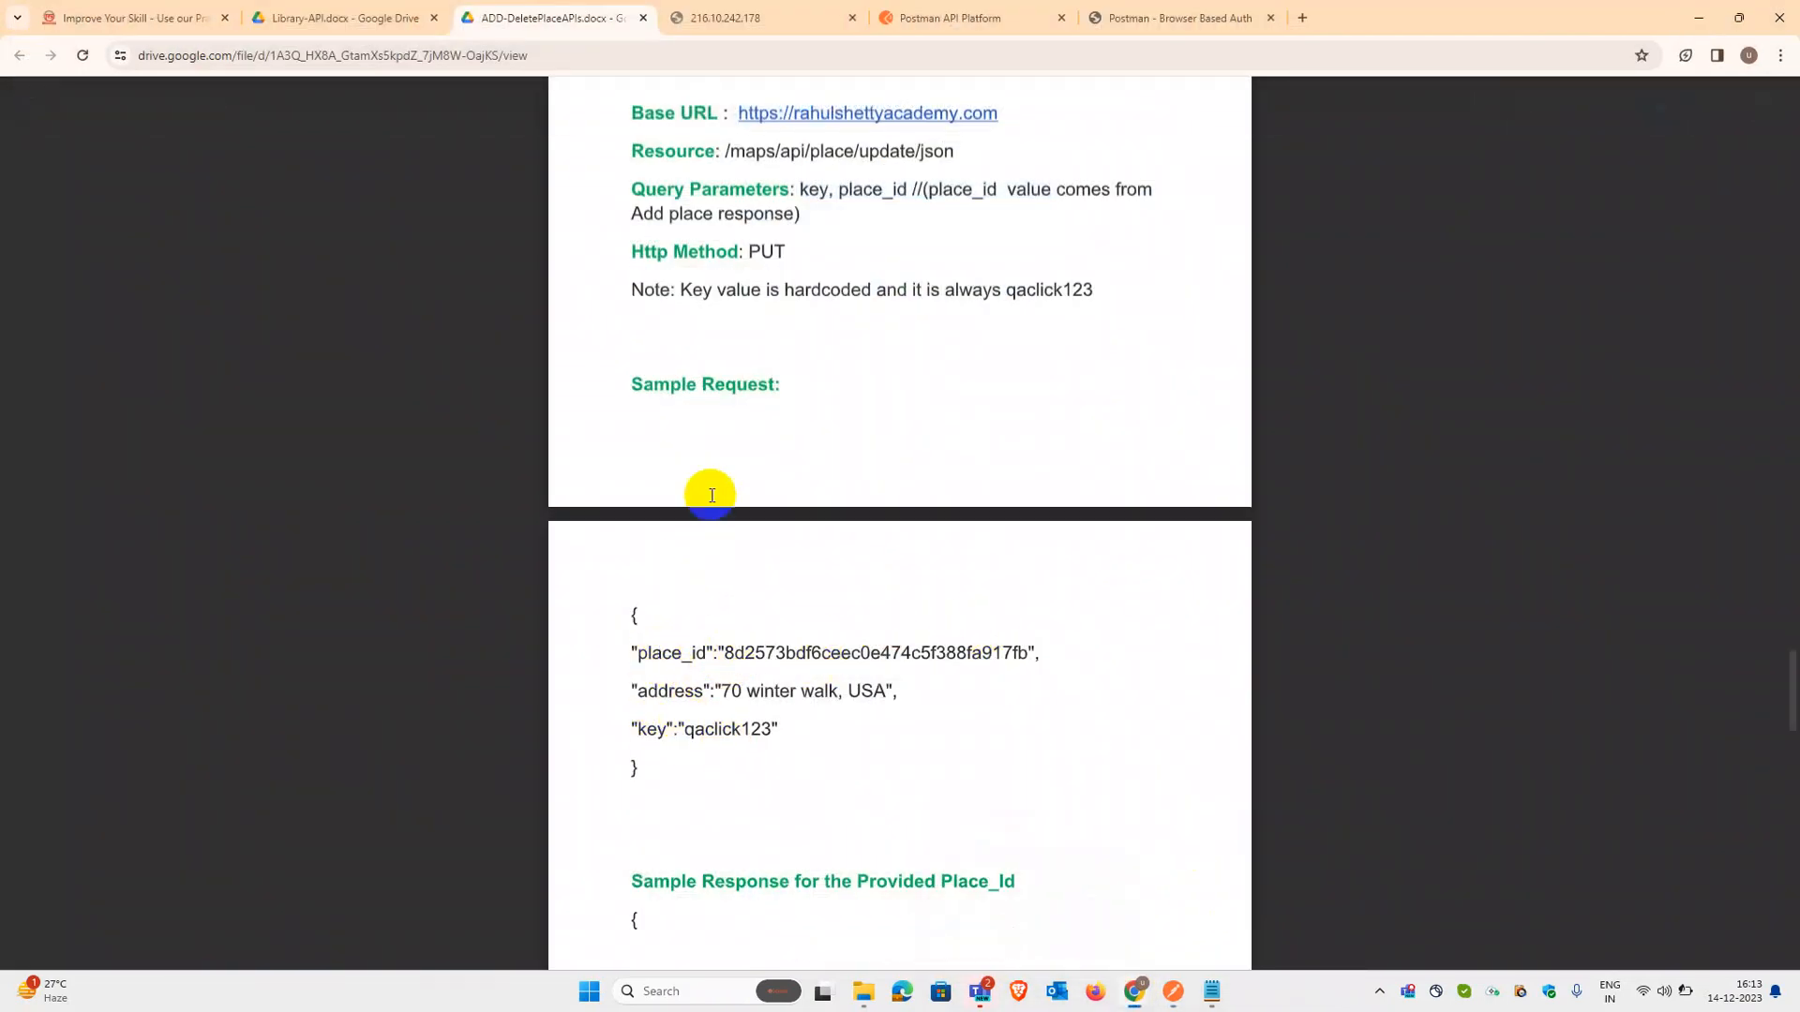
click(1694, 11)
Step: Cut the place_id parameter from the request URL and try sending the request with only the key parameter
click(831, 145)
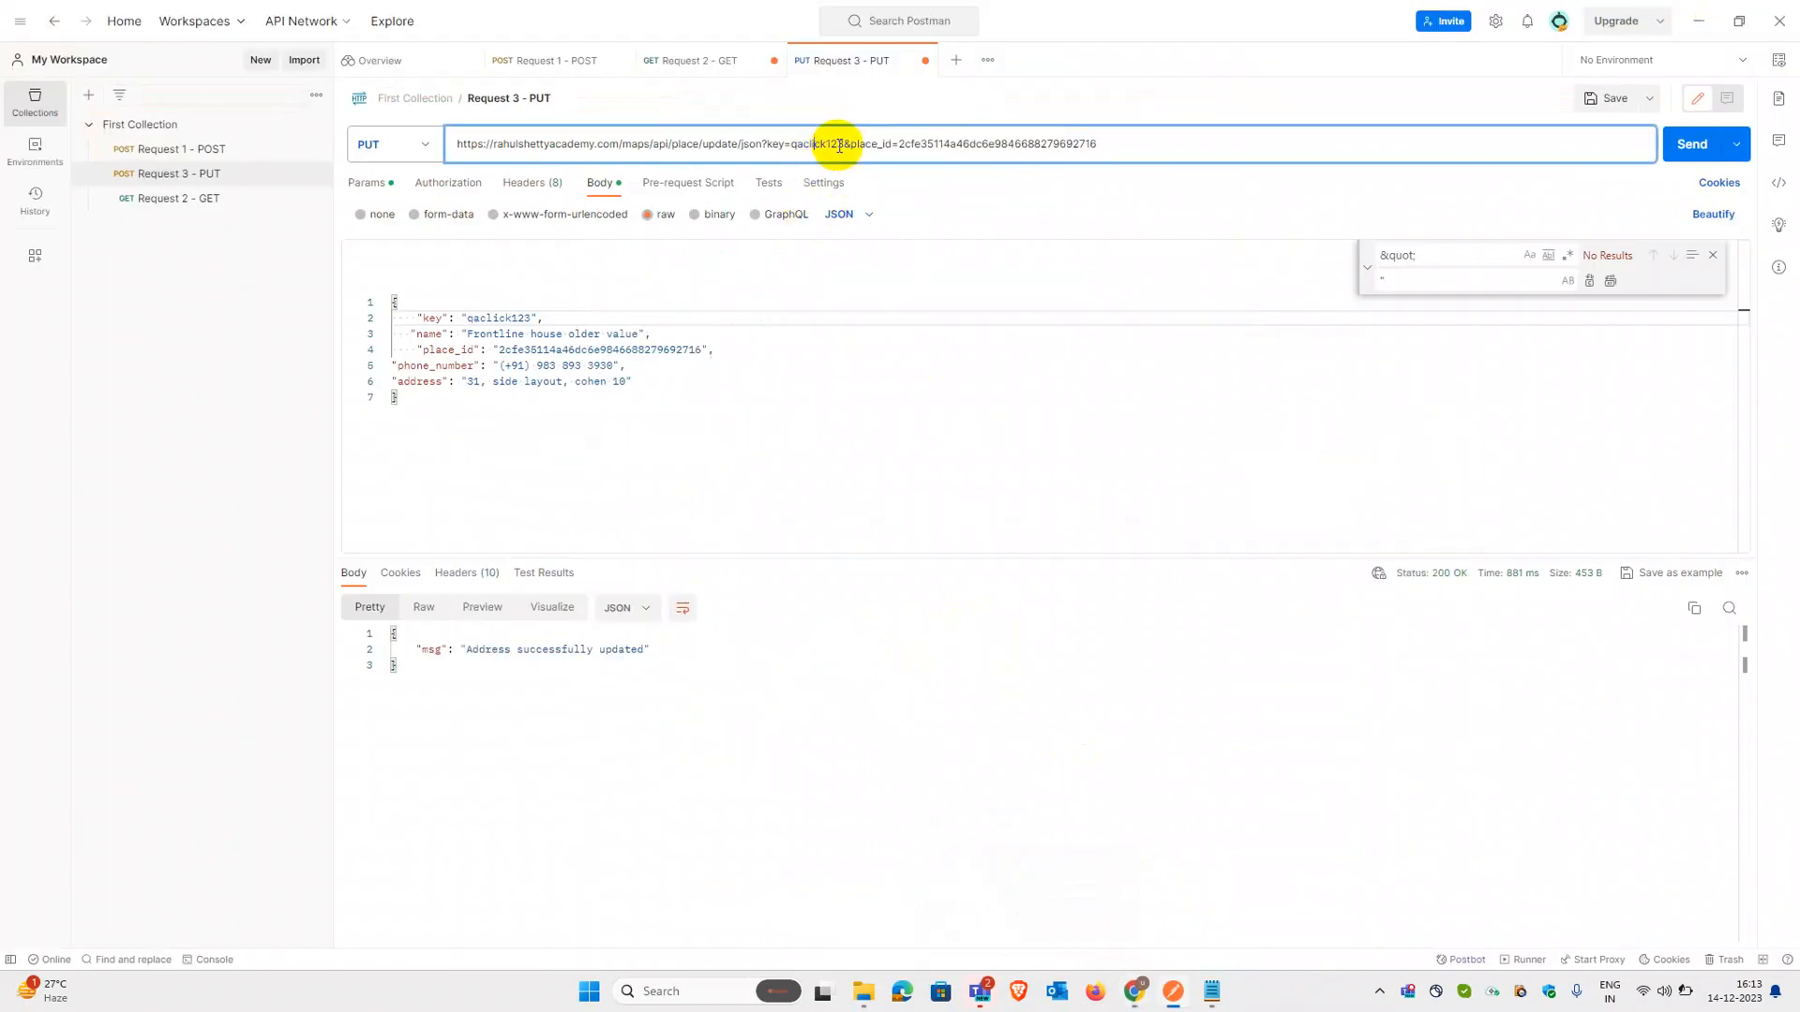
drag(845, 145, 1196, 143)
key(ctrl+c)
key(BackSpace)
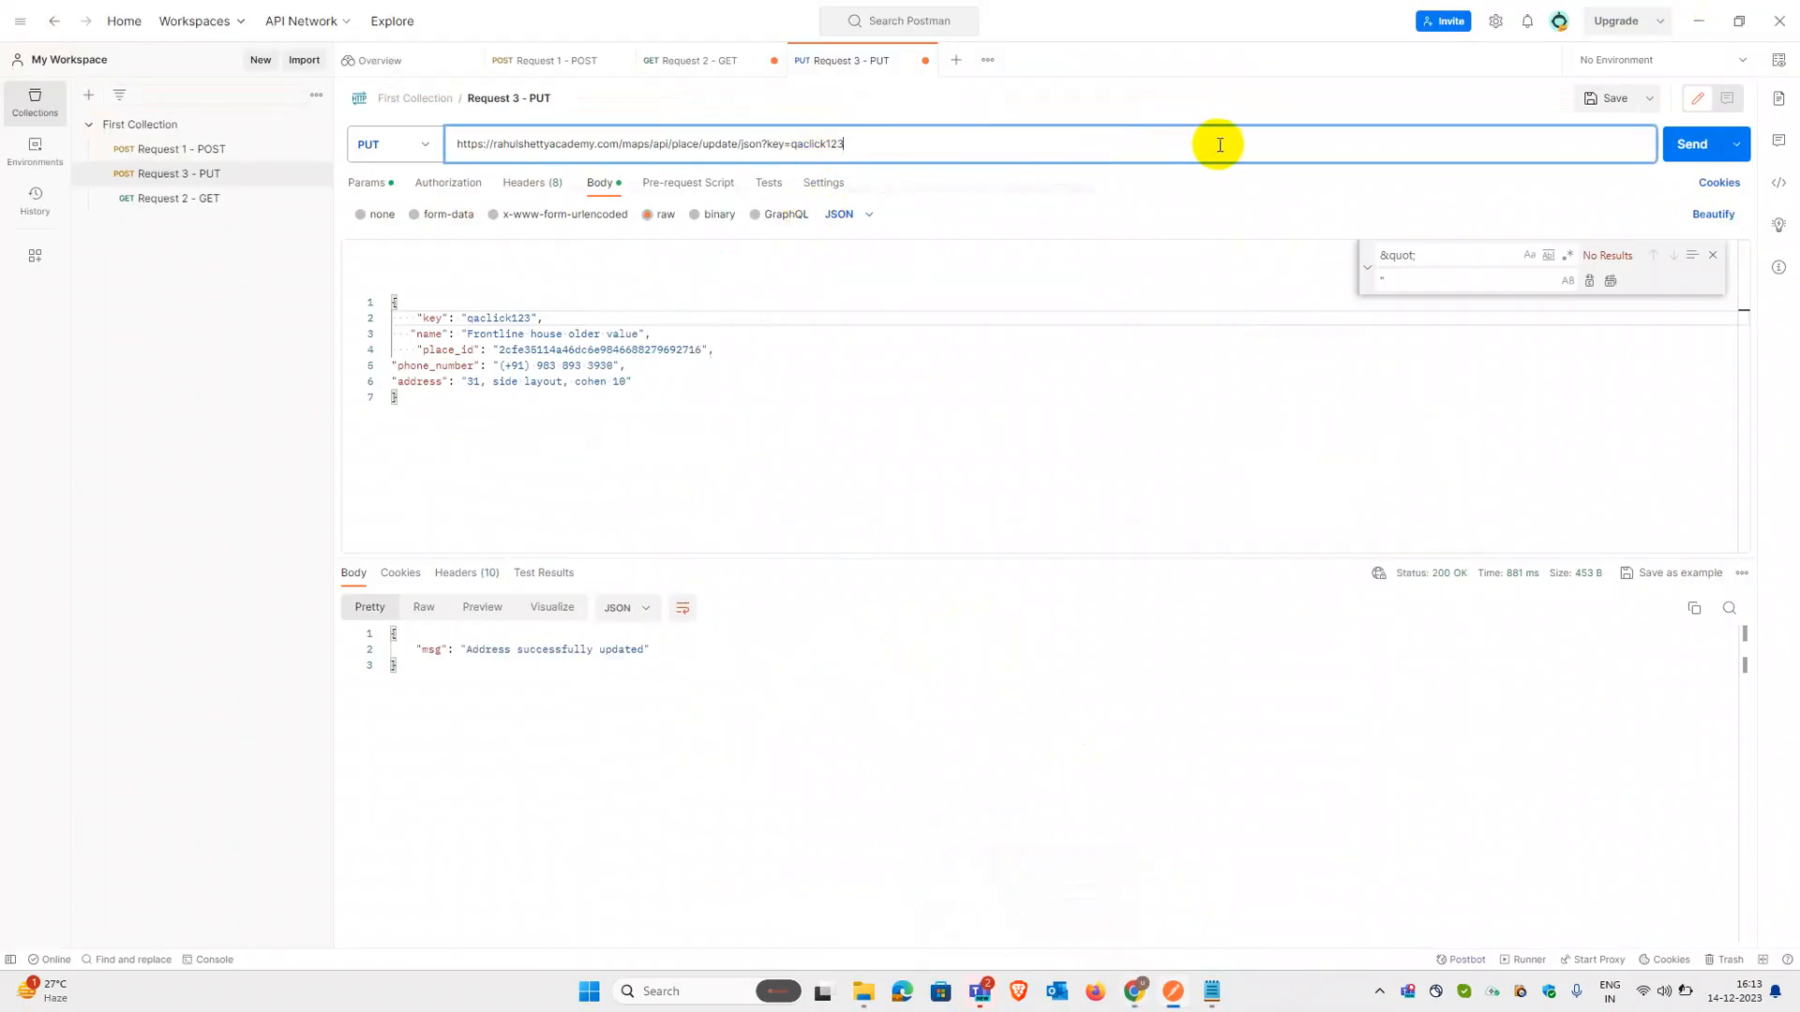
click(1695, 146)
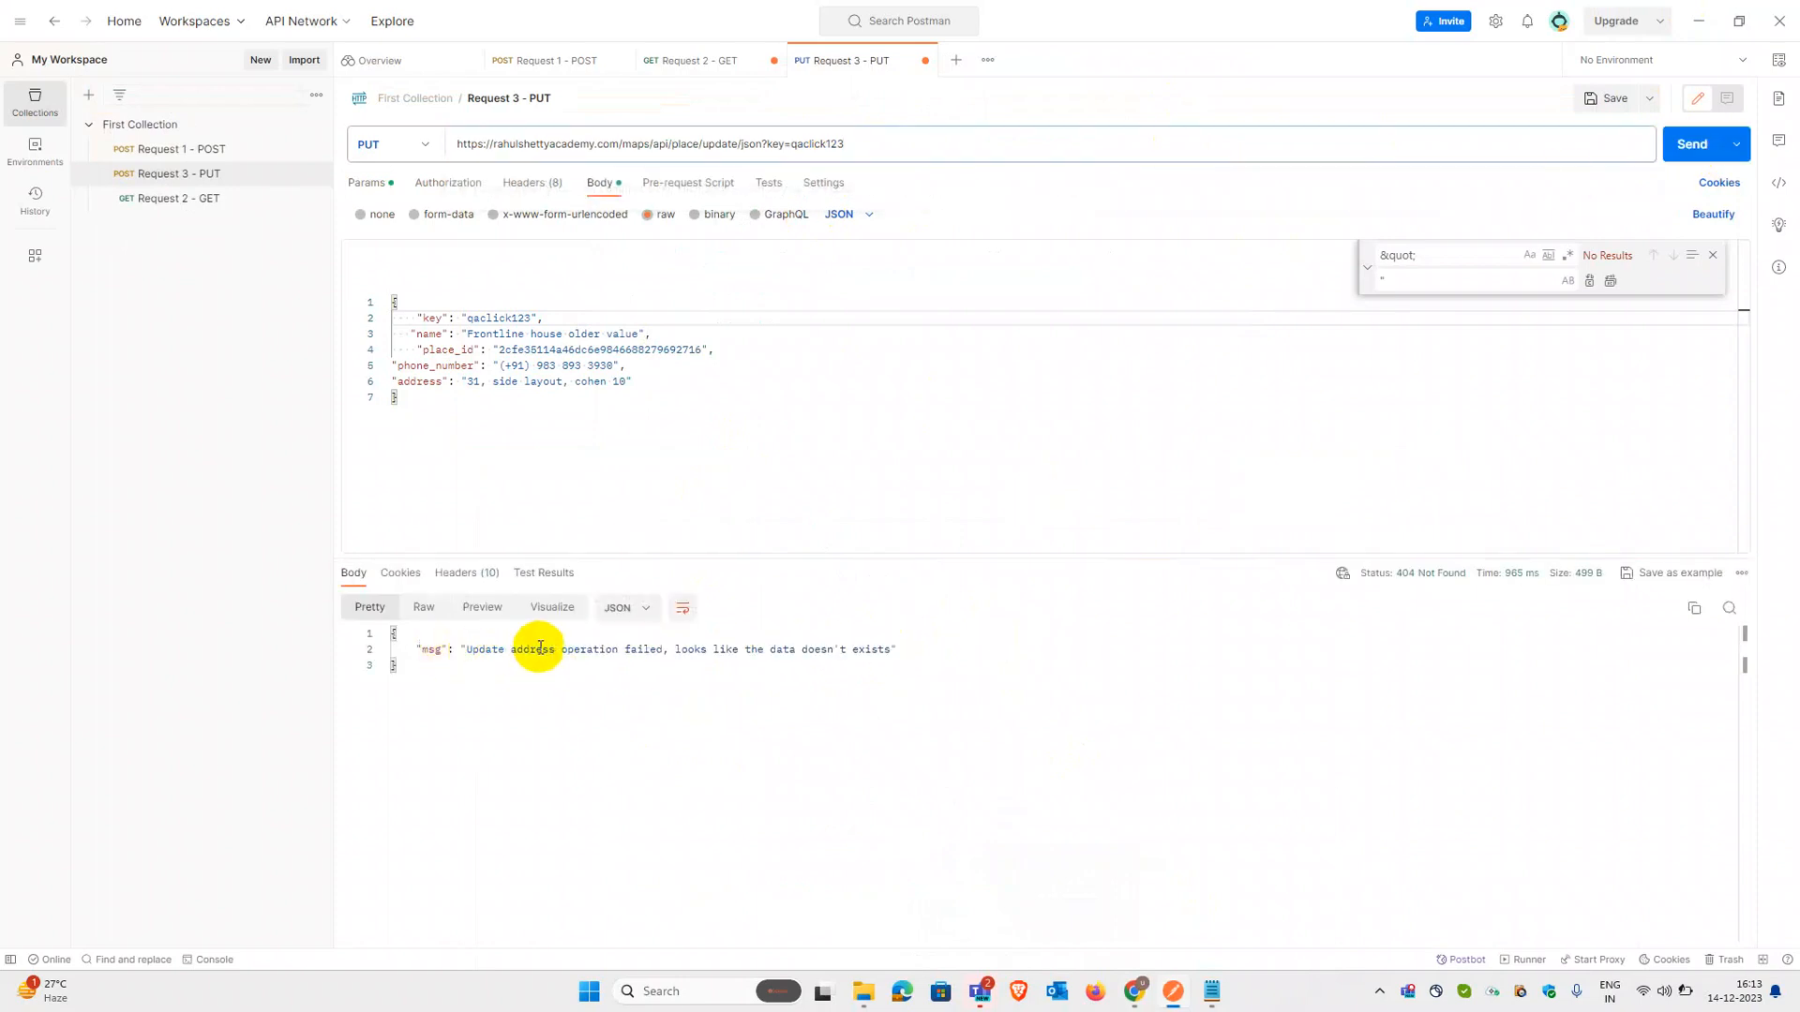
drag(902, 649, 702, 648)
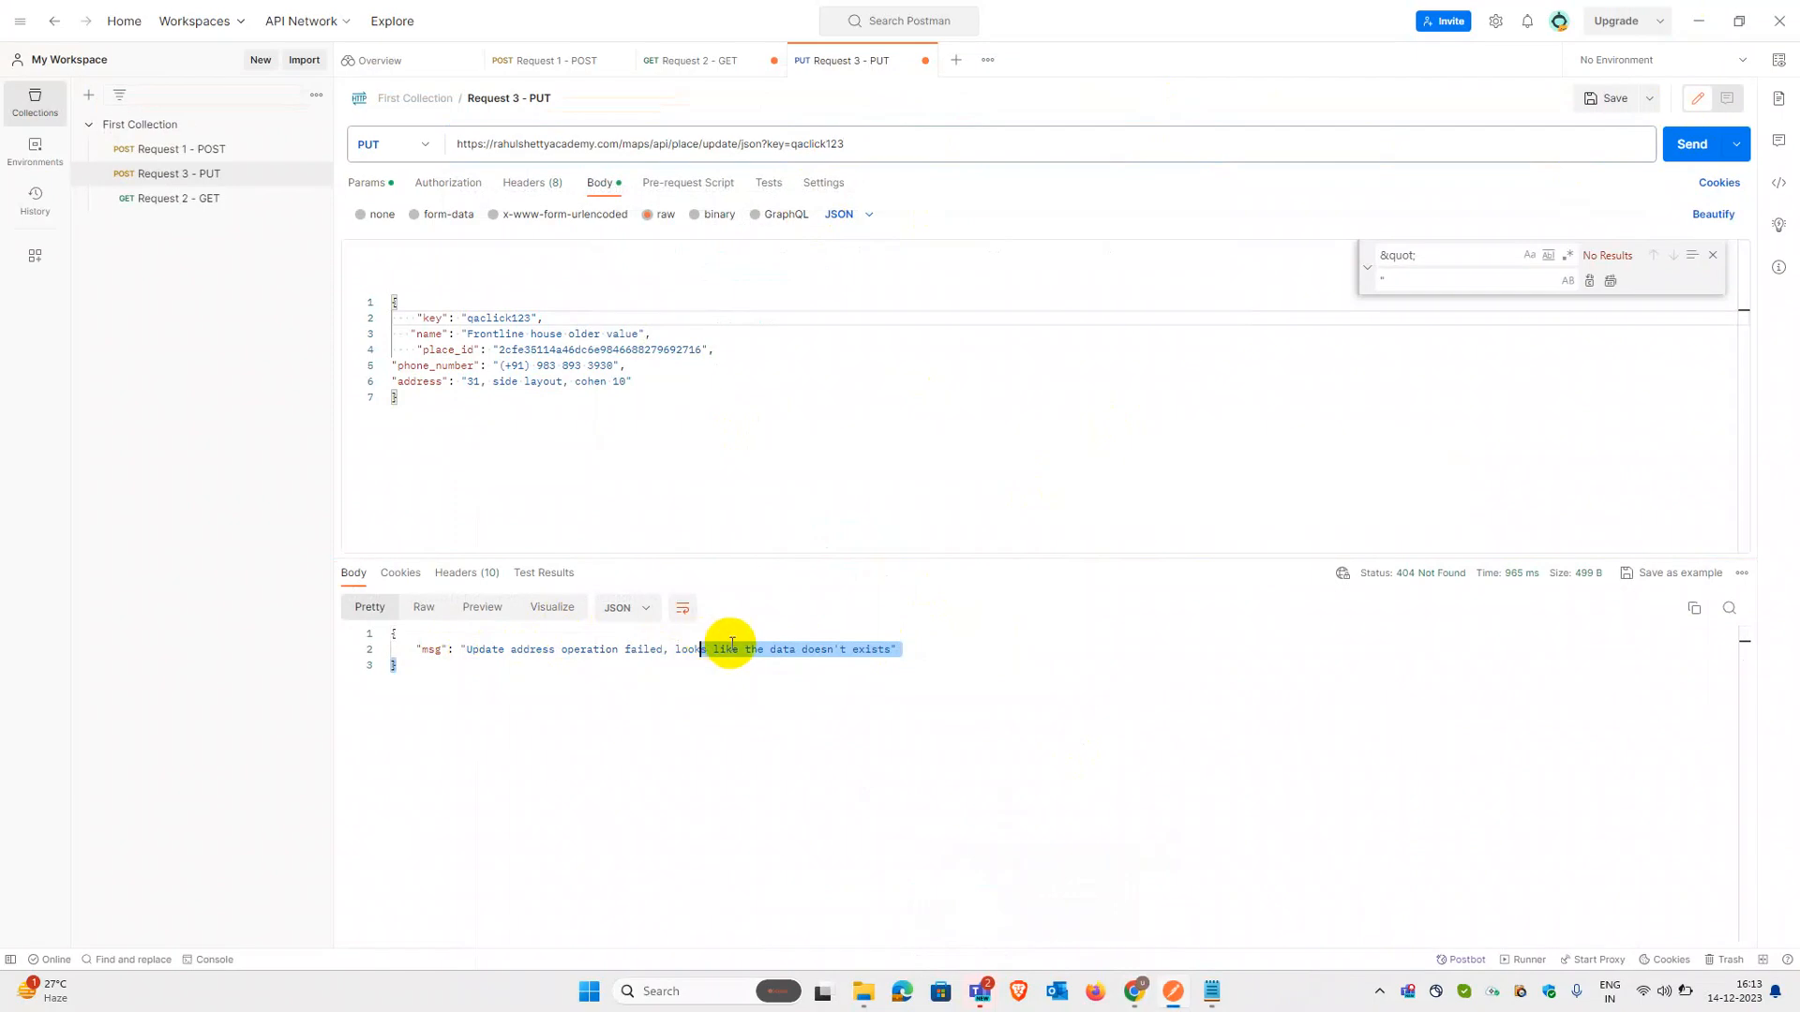
Step: Paste the place_id parameter back at the end of the request URL and resend the PUT request
click(919, 152)
key(ctrl+v)
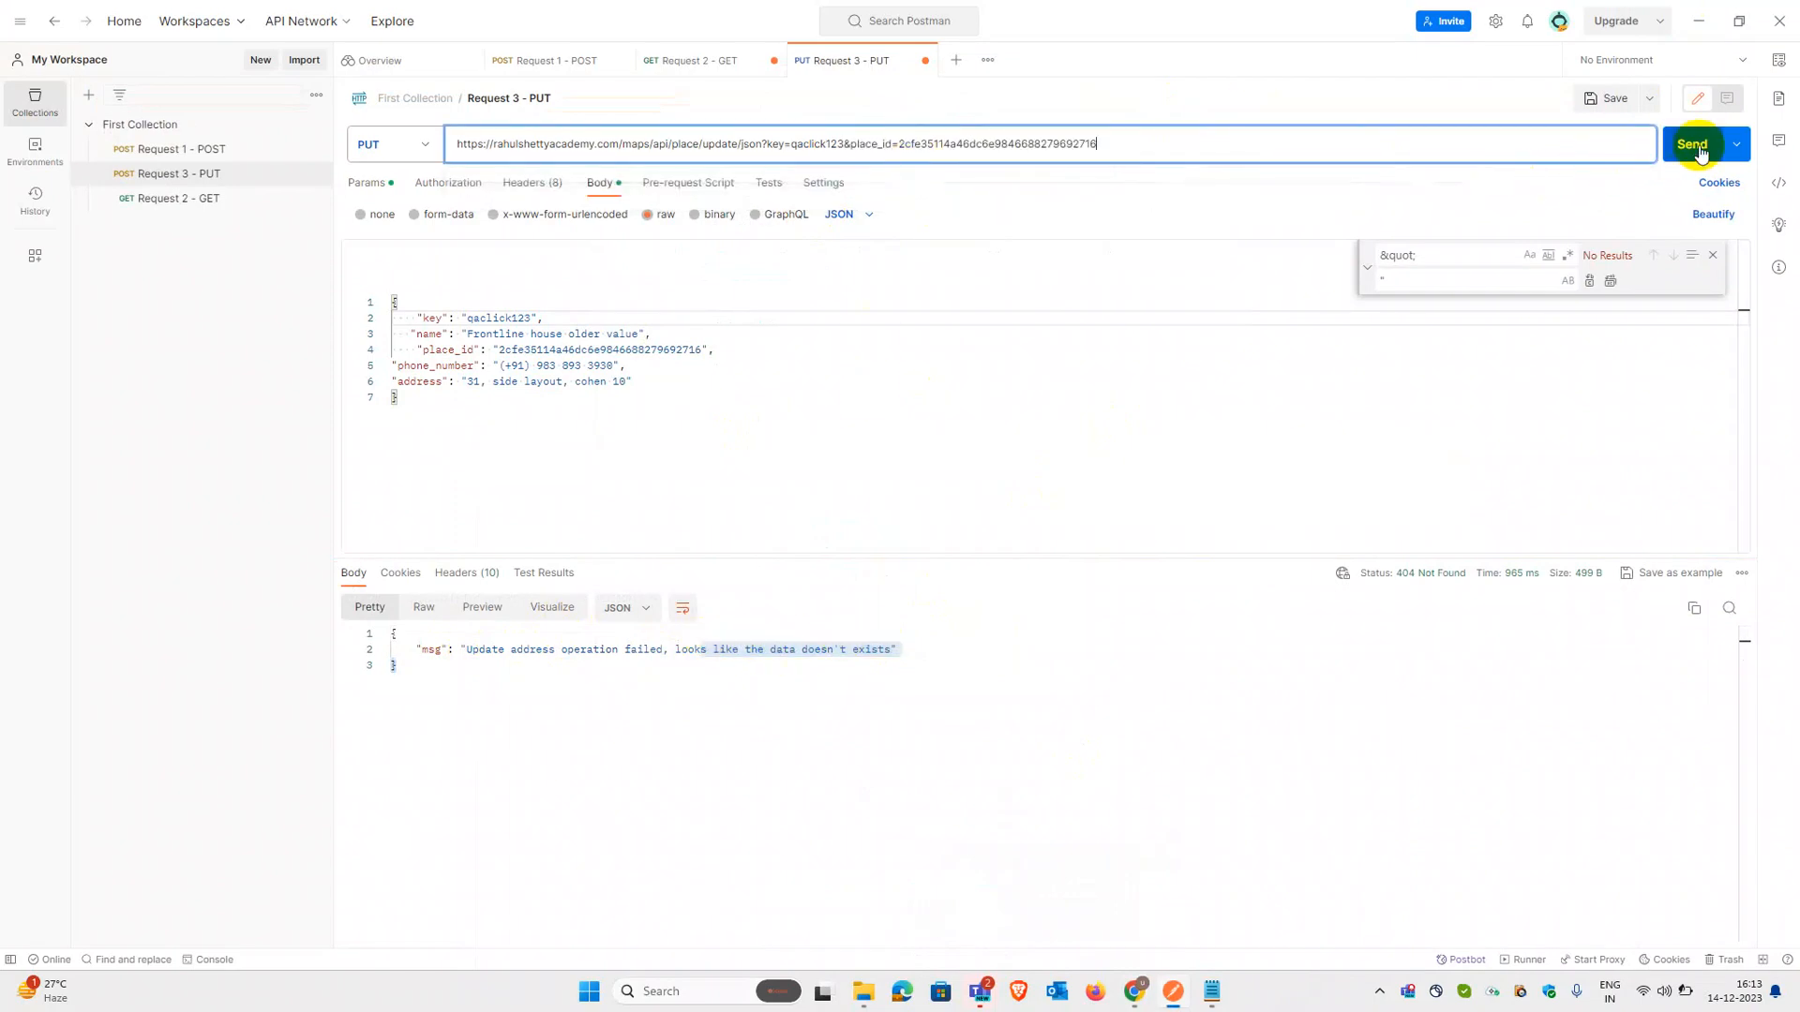
click(1701, 152)
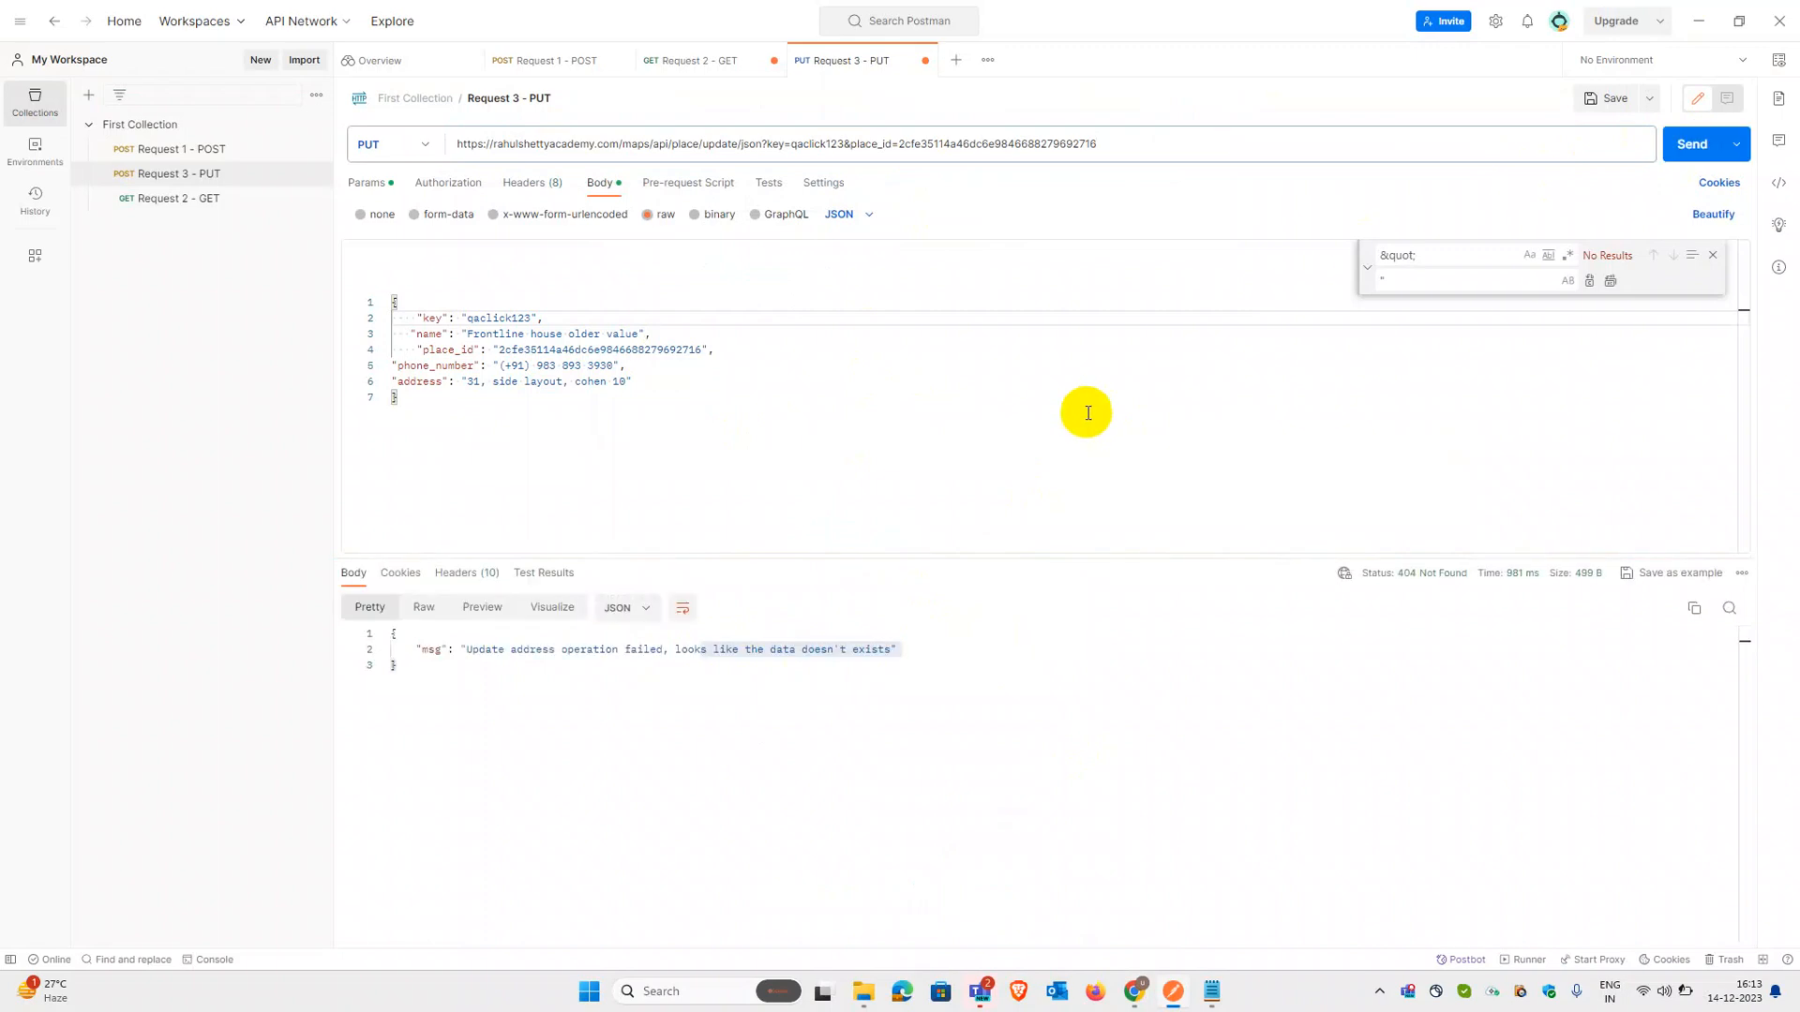
click(740, 694)
click(801, 650)
click(788, 442)
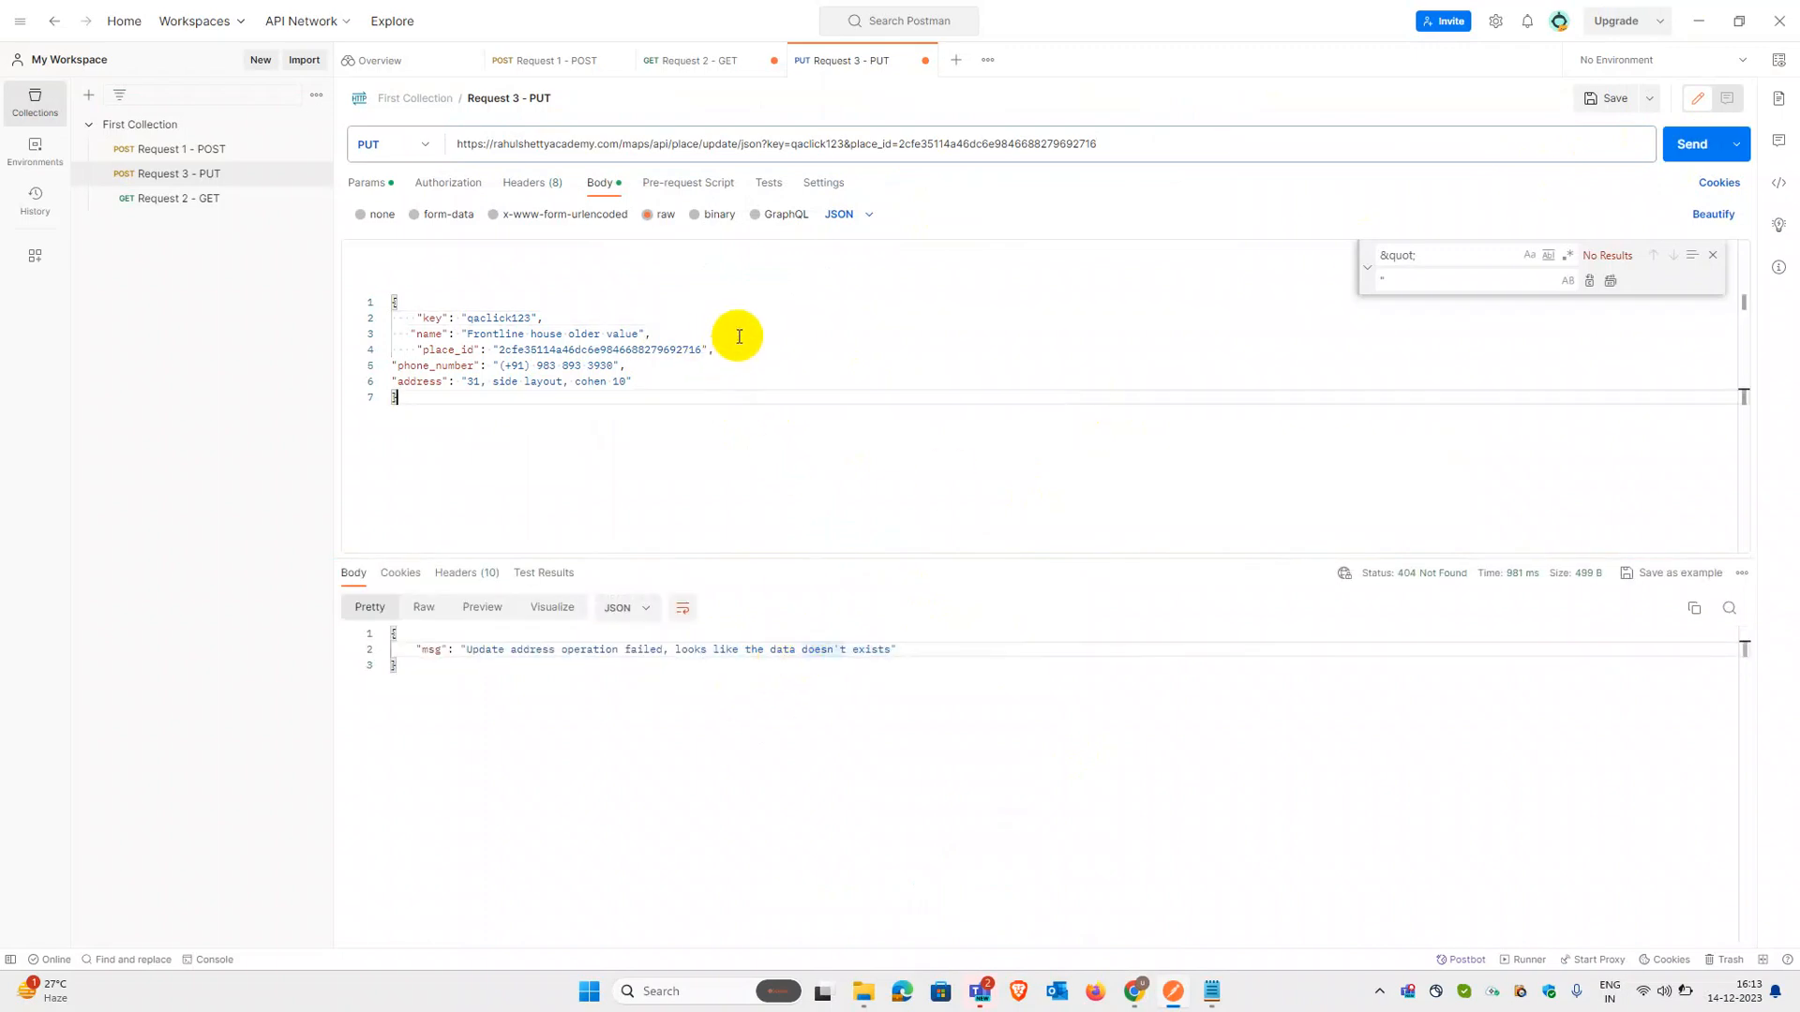
Step: Change the last digit of the phone_number value in the JSON body to 1 and resend the request
double_click(704, 350)
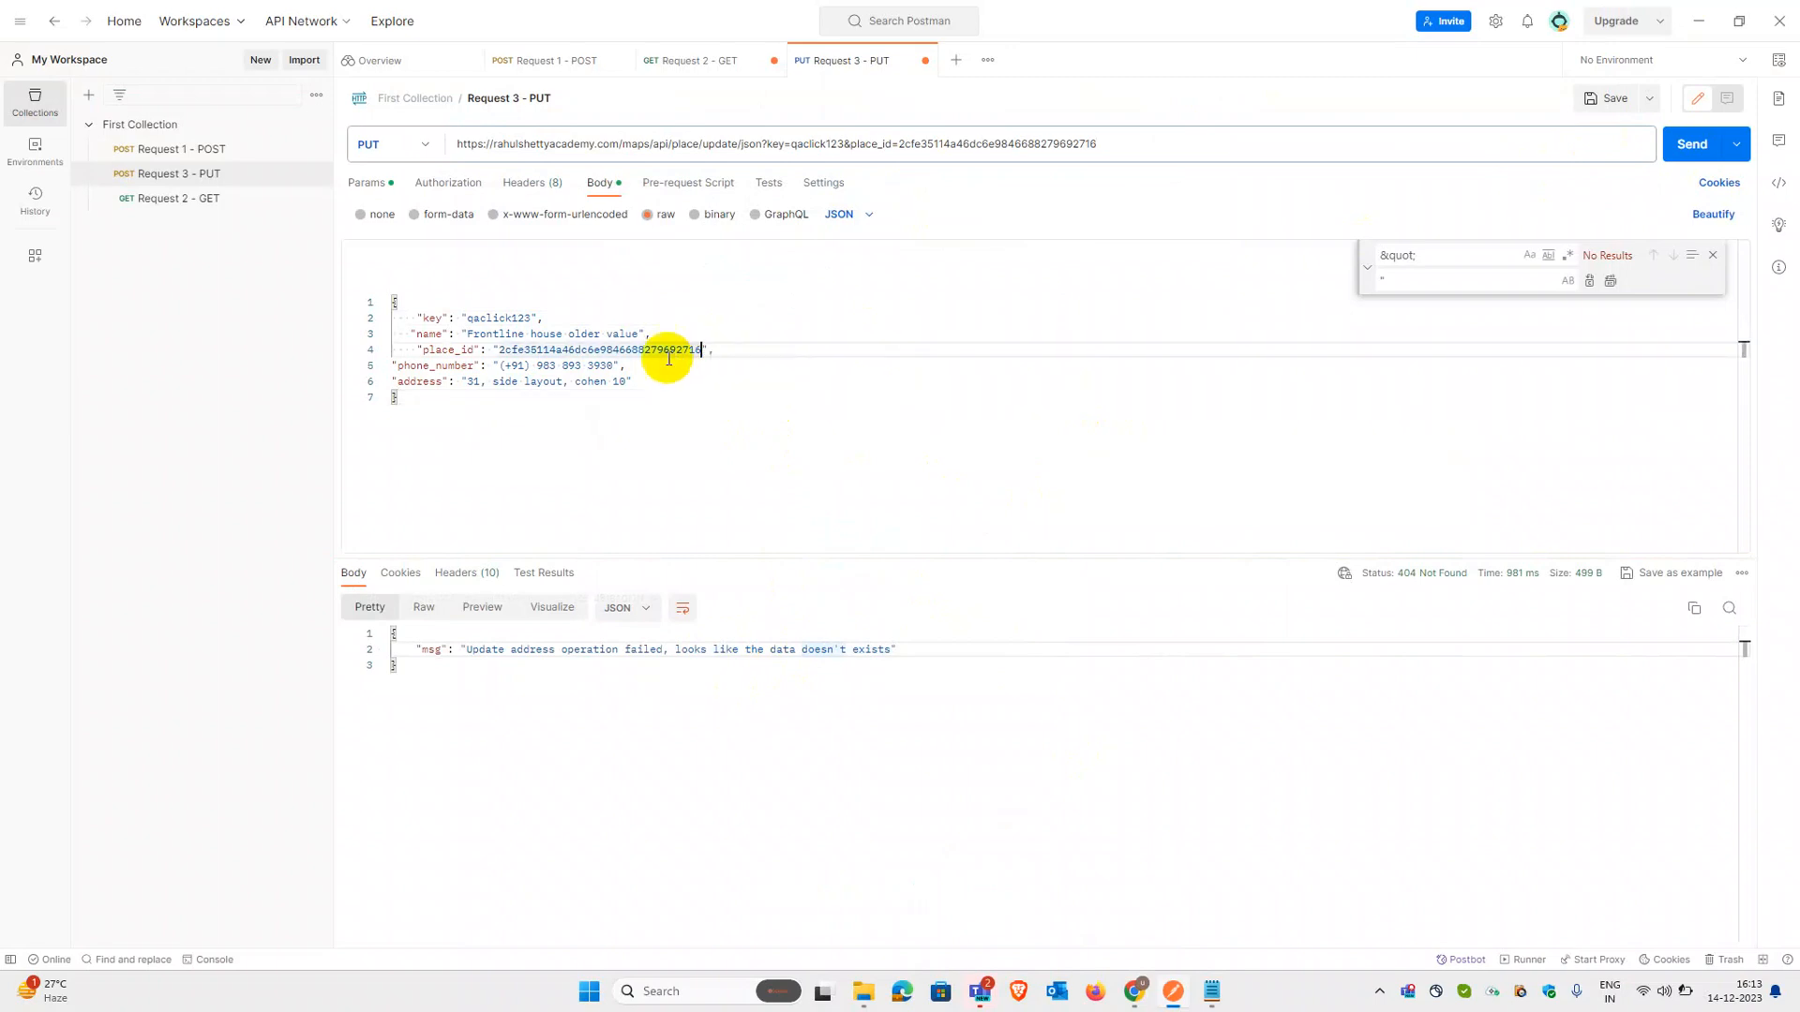
click(603, 367)
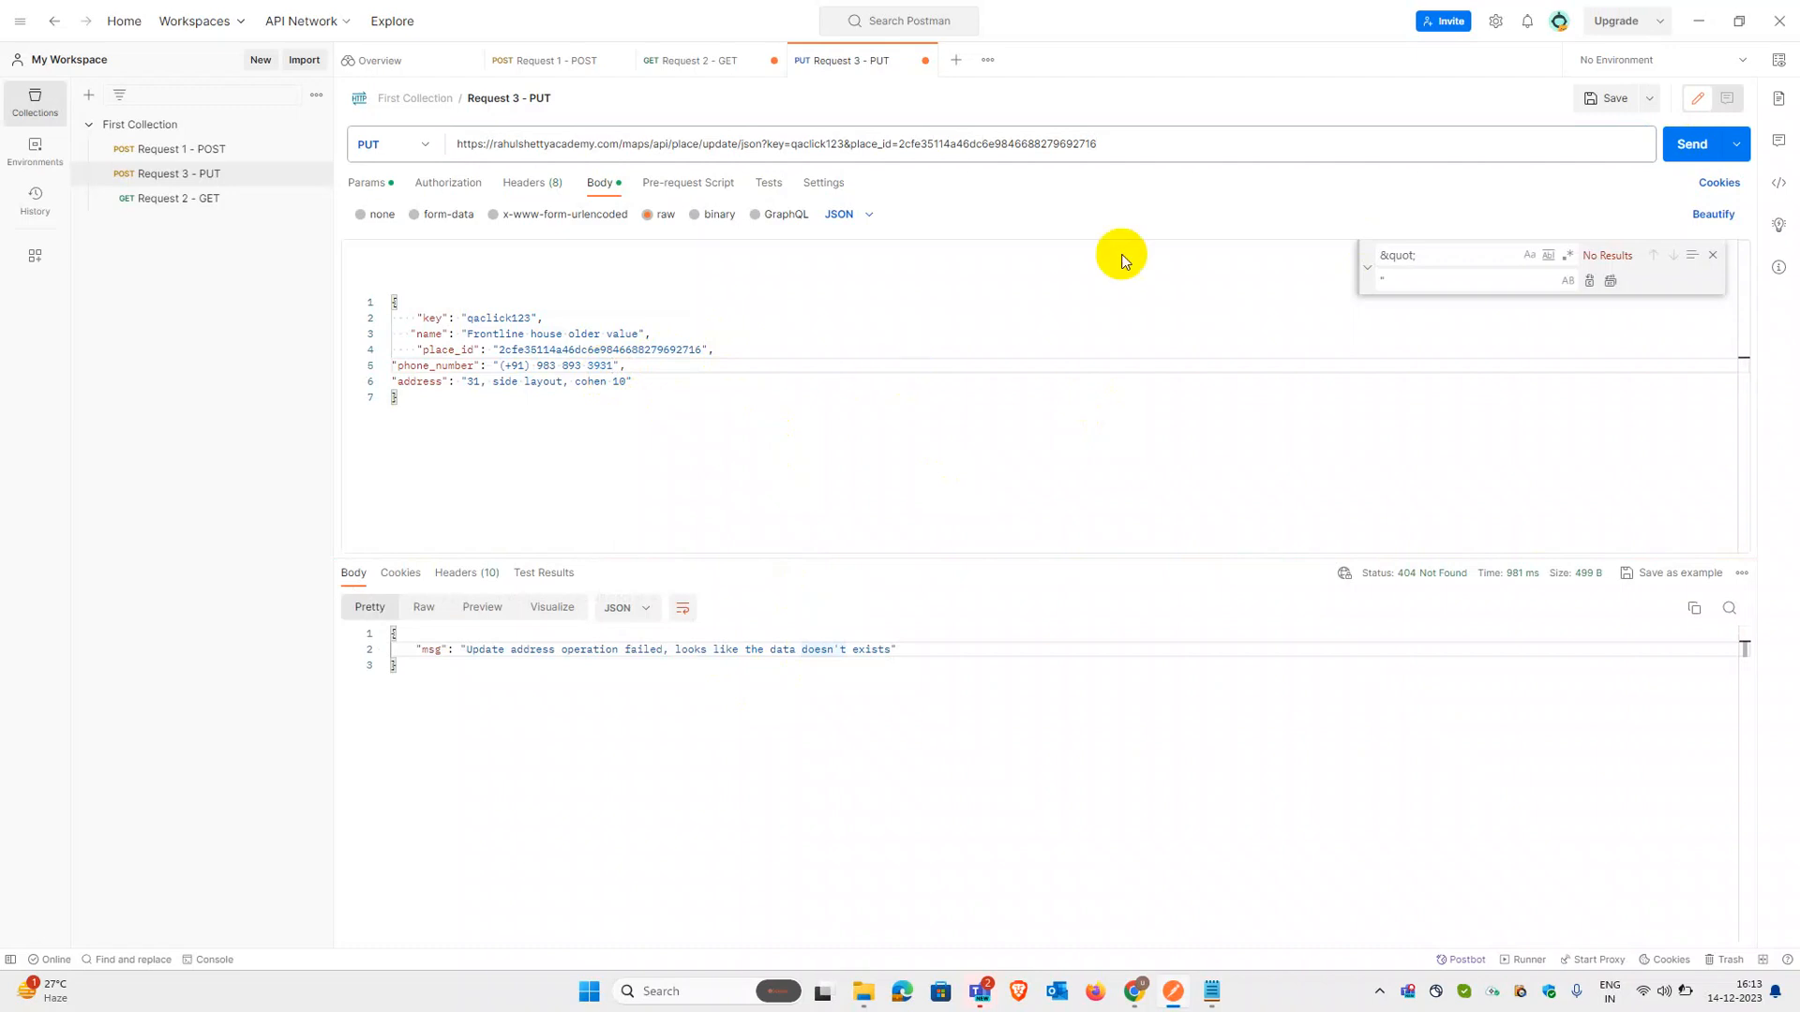
click(1687, 146)
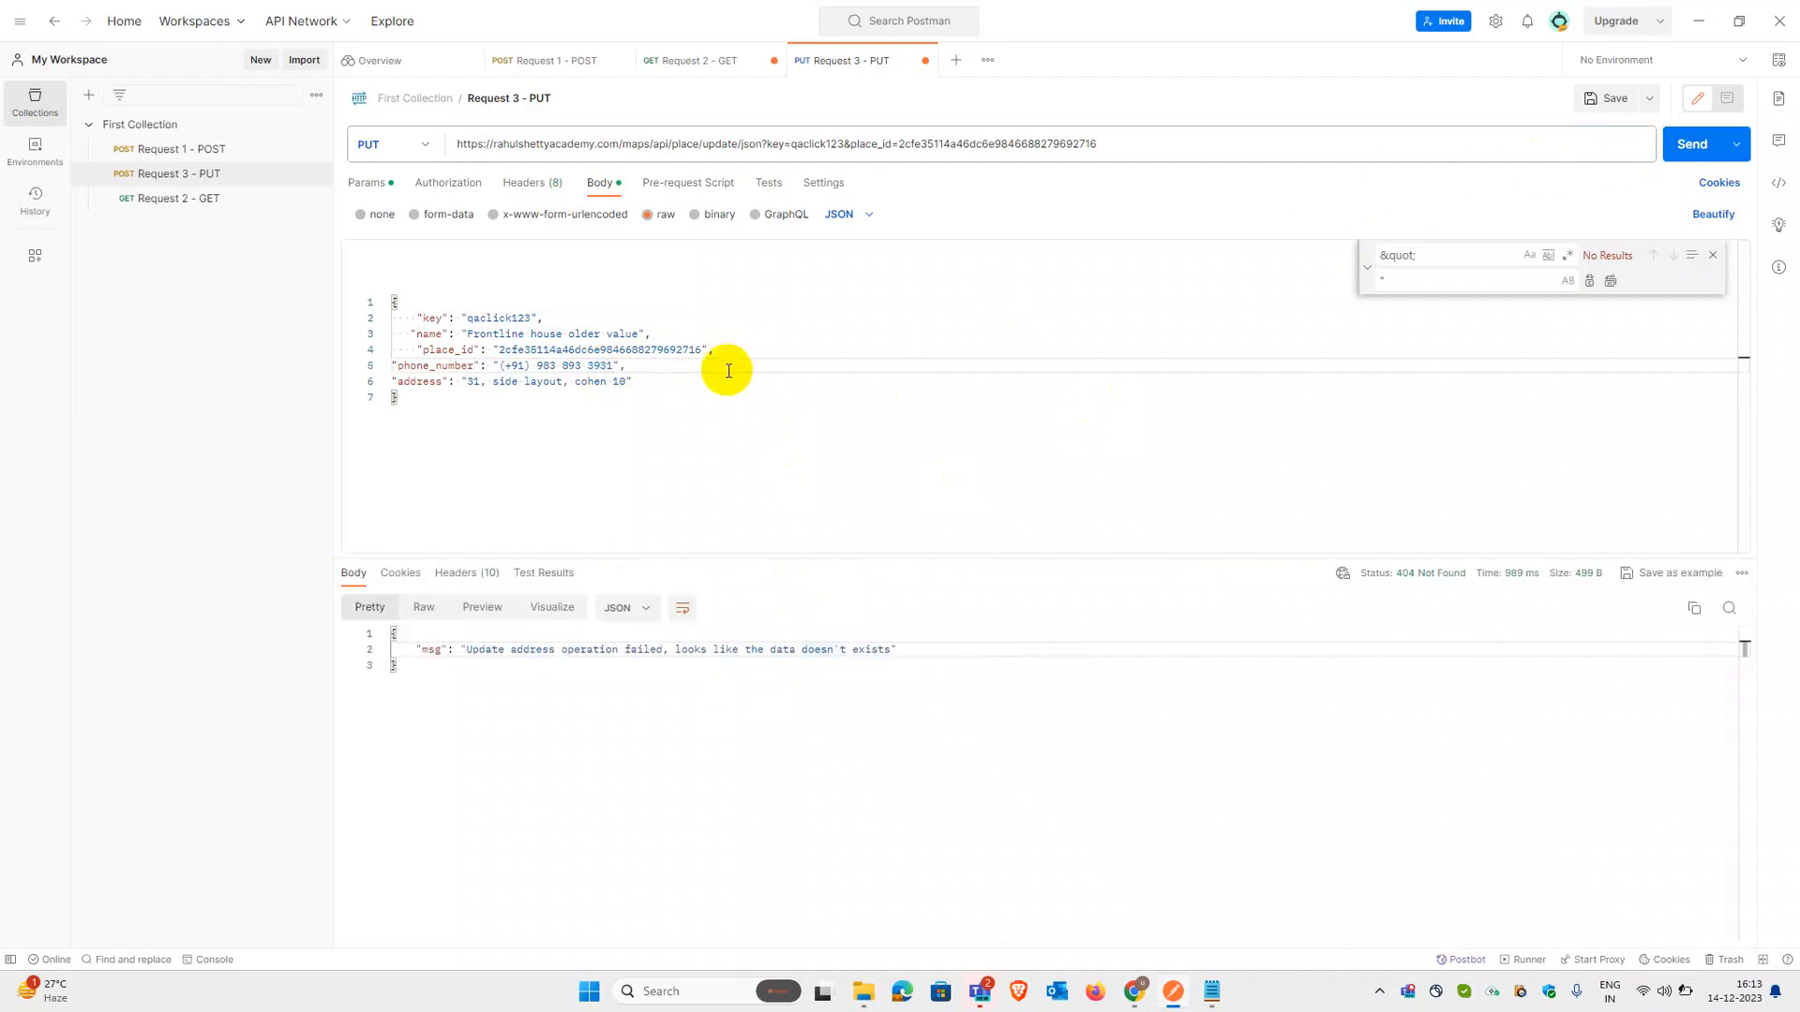
click(694, 350)
click(685, 313)
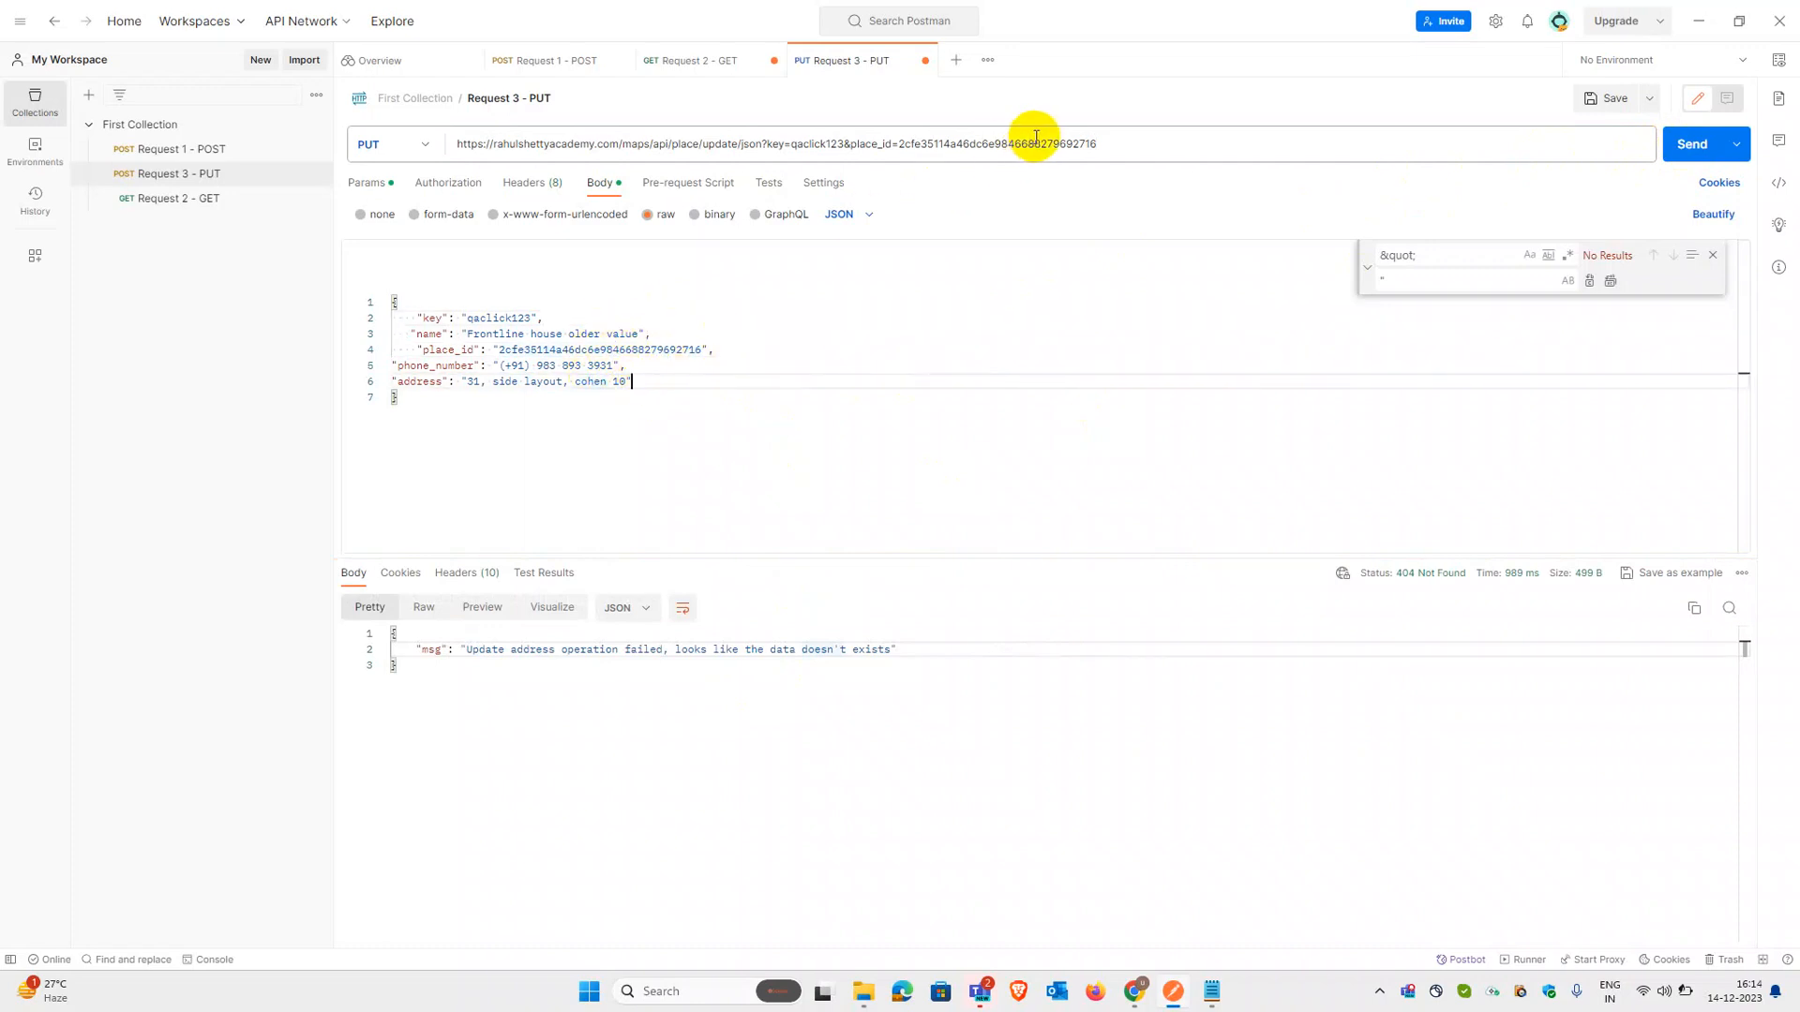
Step: Replace the place_id value in the request URL with the one copied from the JSON body
click(900, 144)
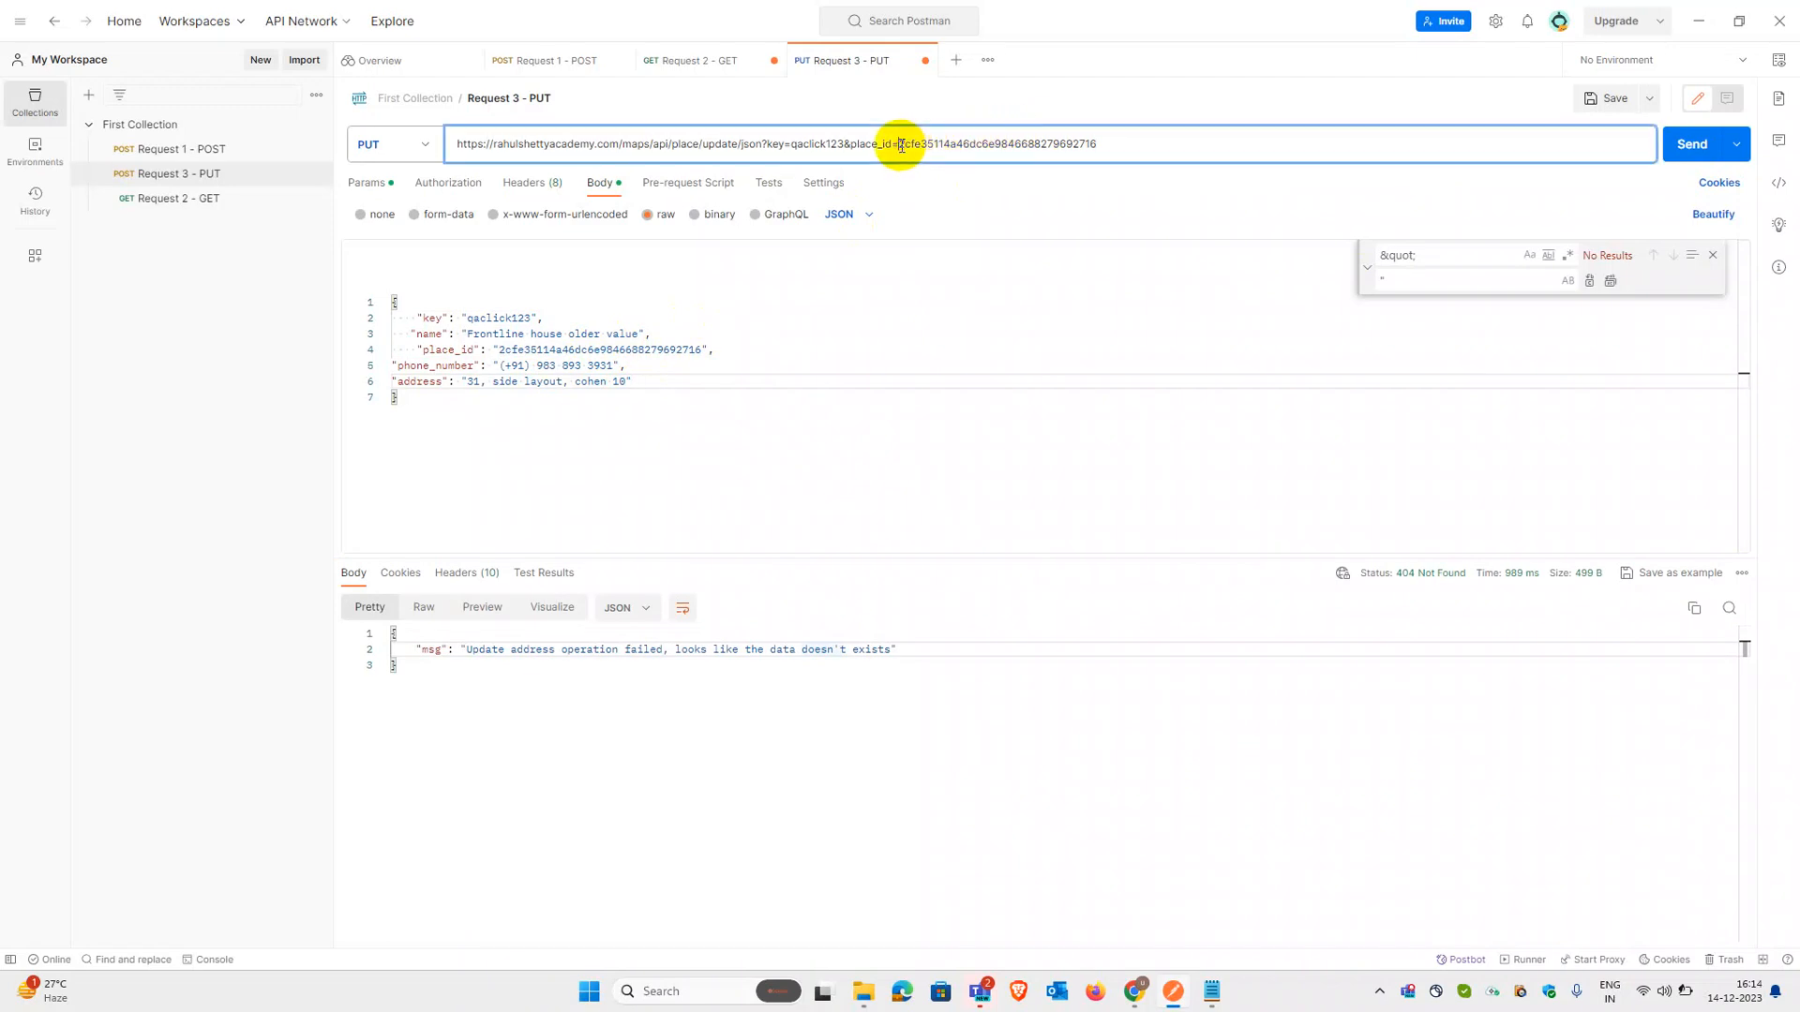
double_click(614, 349)
key(ctrl+c)
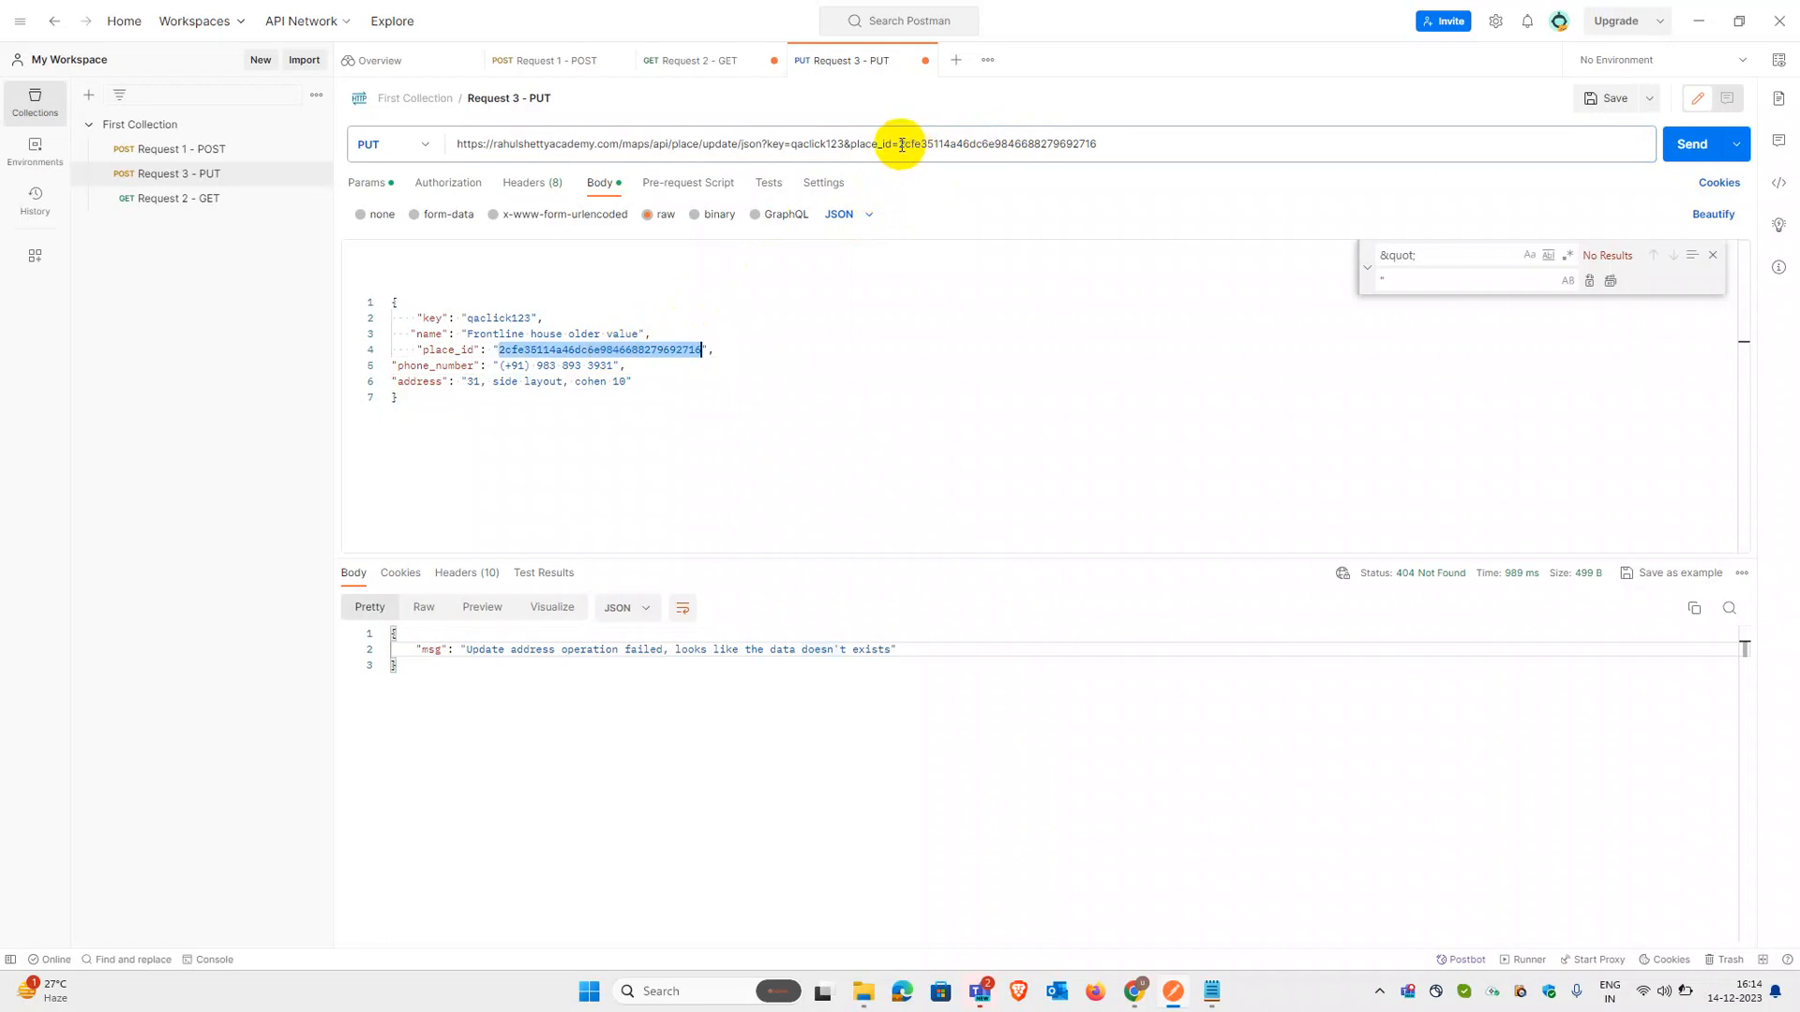
drag(901, 143, 1186, 139)
key(ctrl+v)
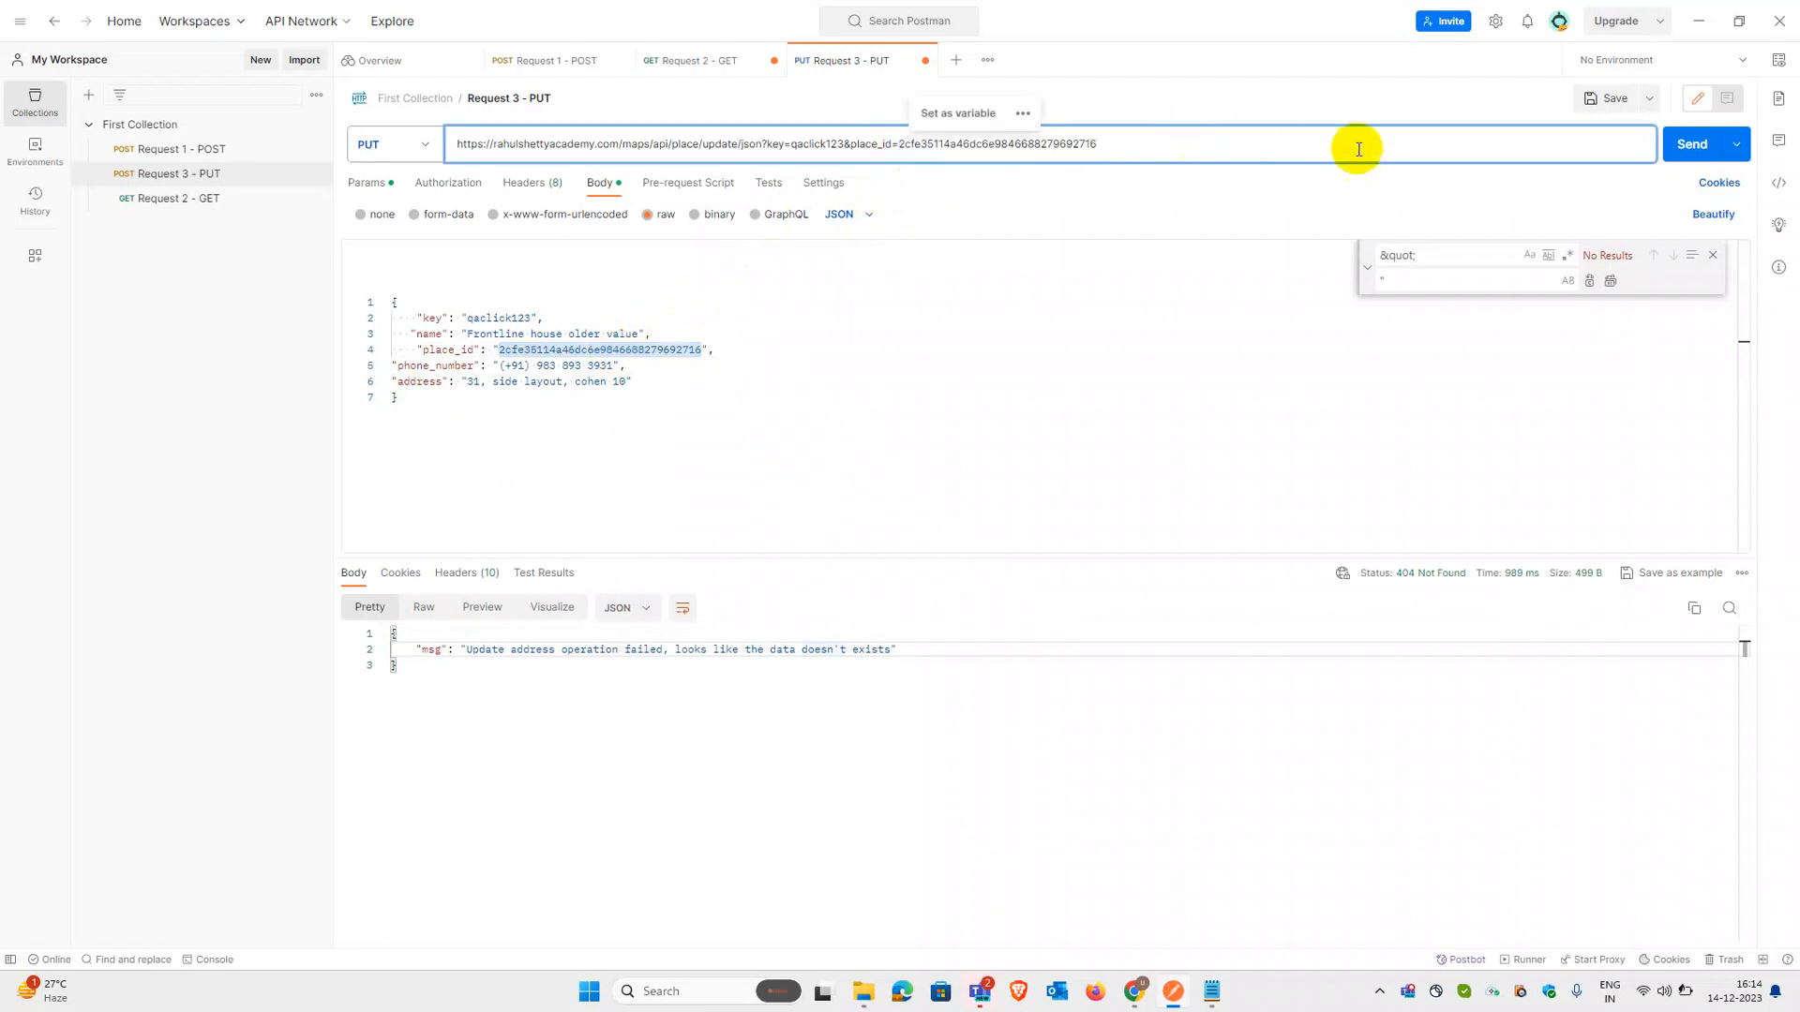
click(900, 329)
click(690, 405)
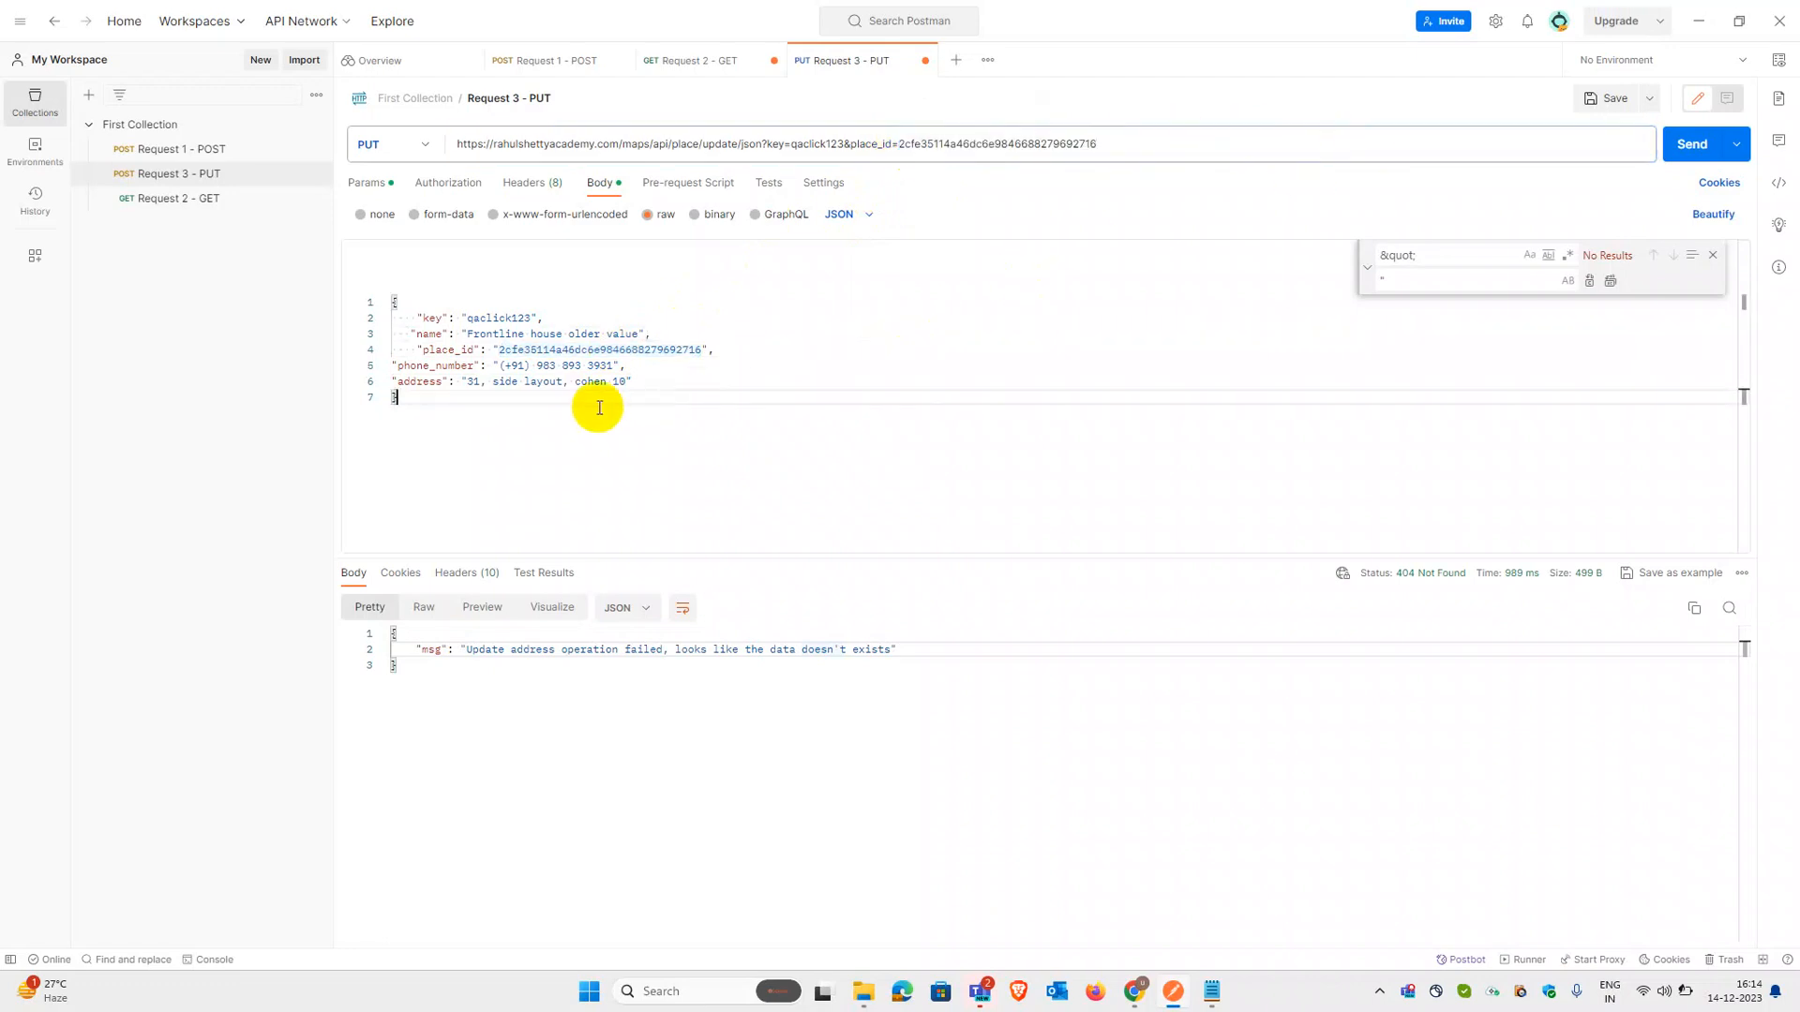
Step: Set the body's name to "Frontline house older value 2" and address to "31, side layout, cohen 12", and send the PUT request
click(535, 320)
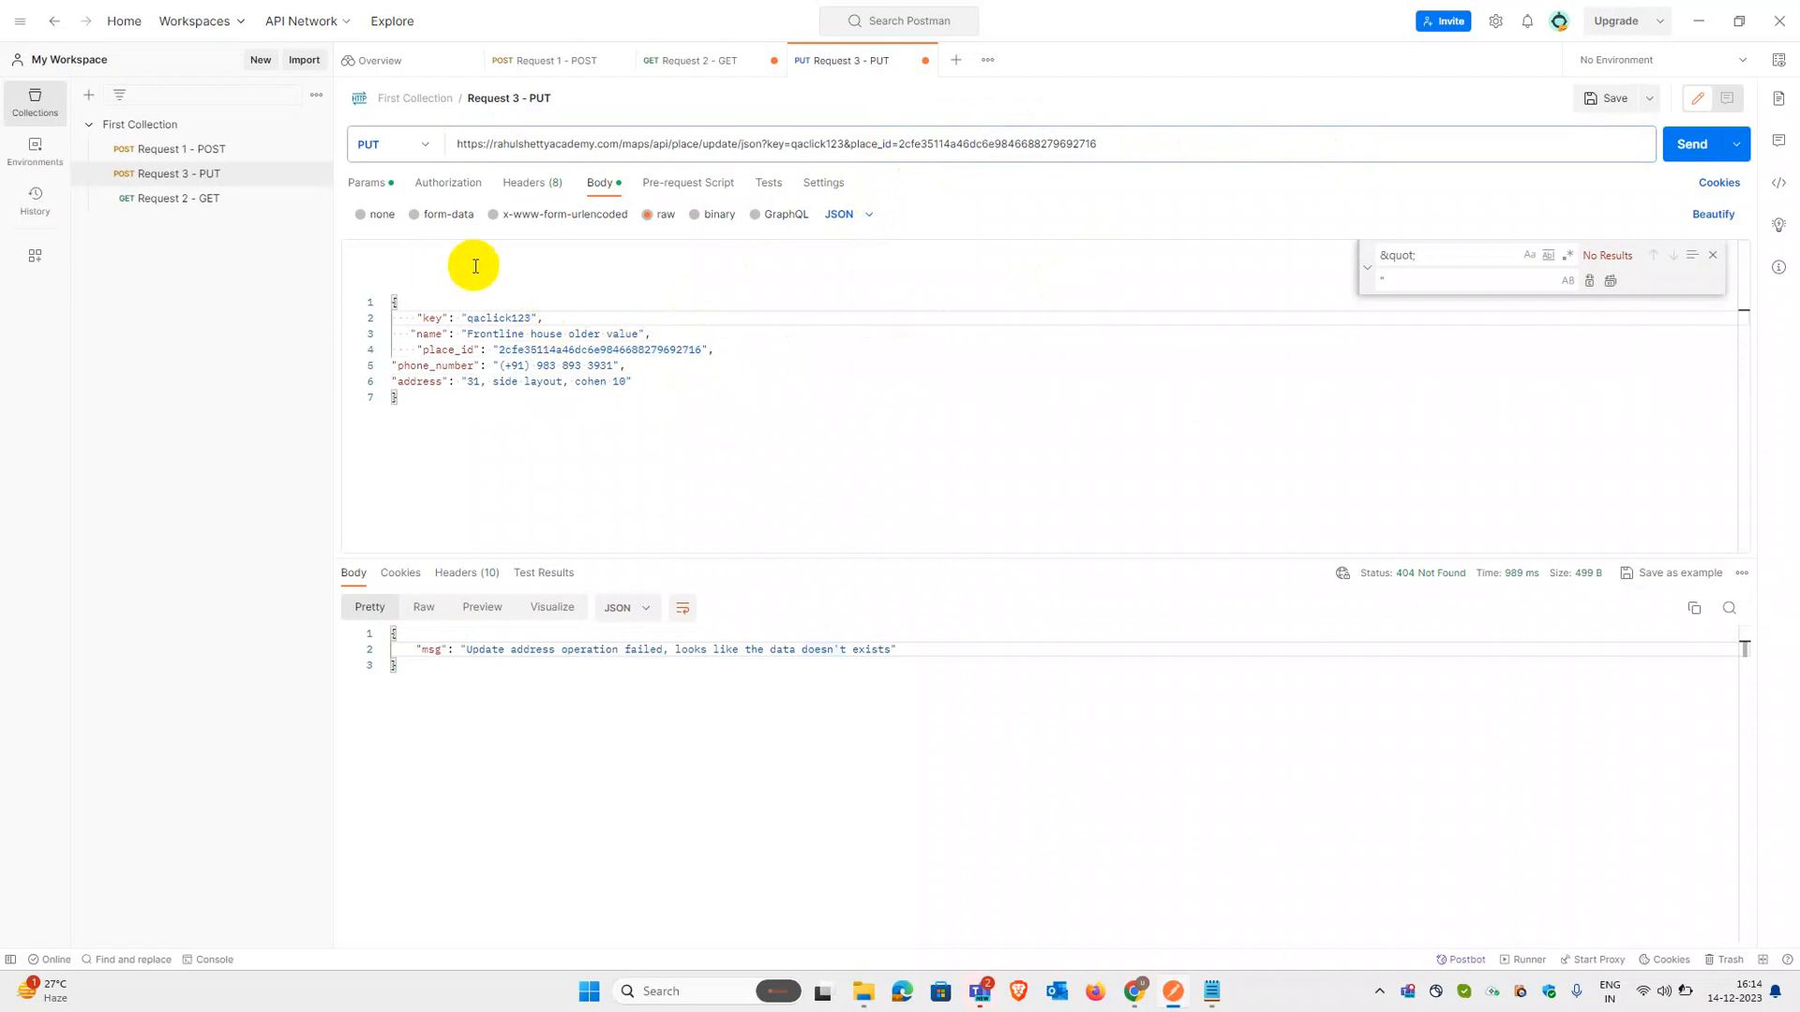
click(621, 337)
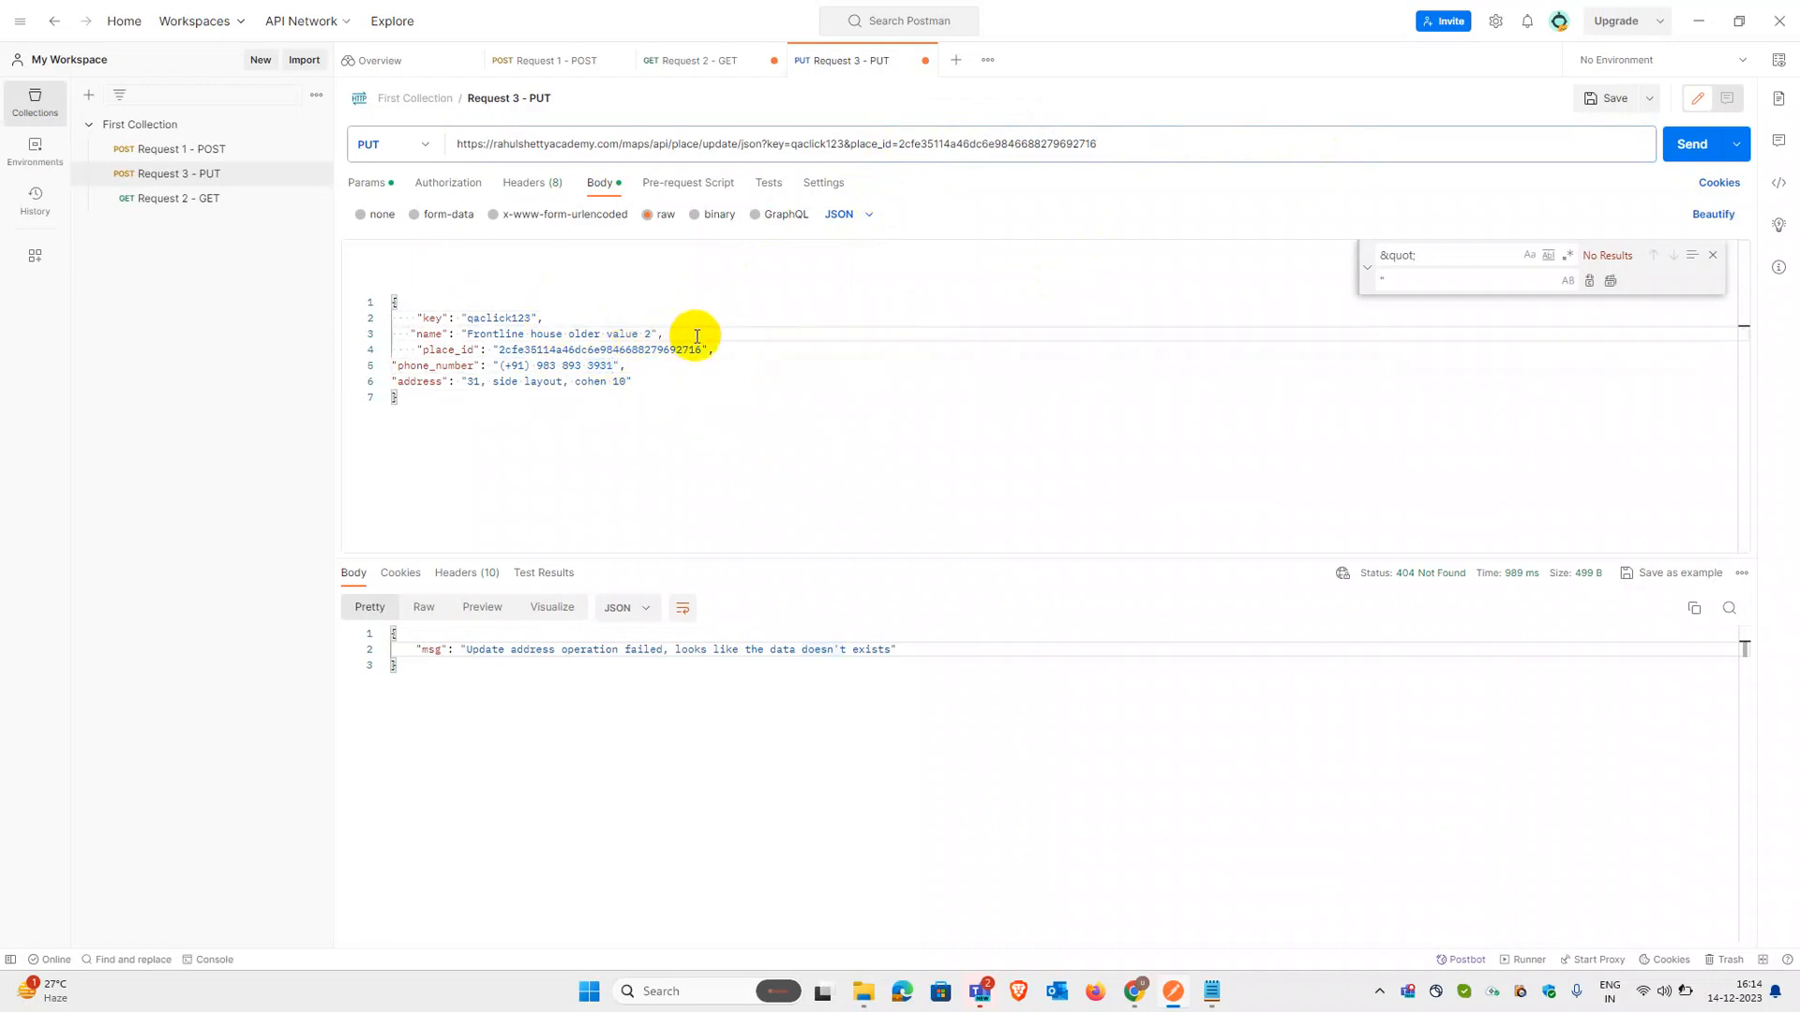
click(634, 363)
click(625, 382)
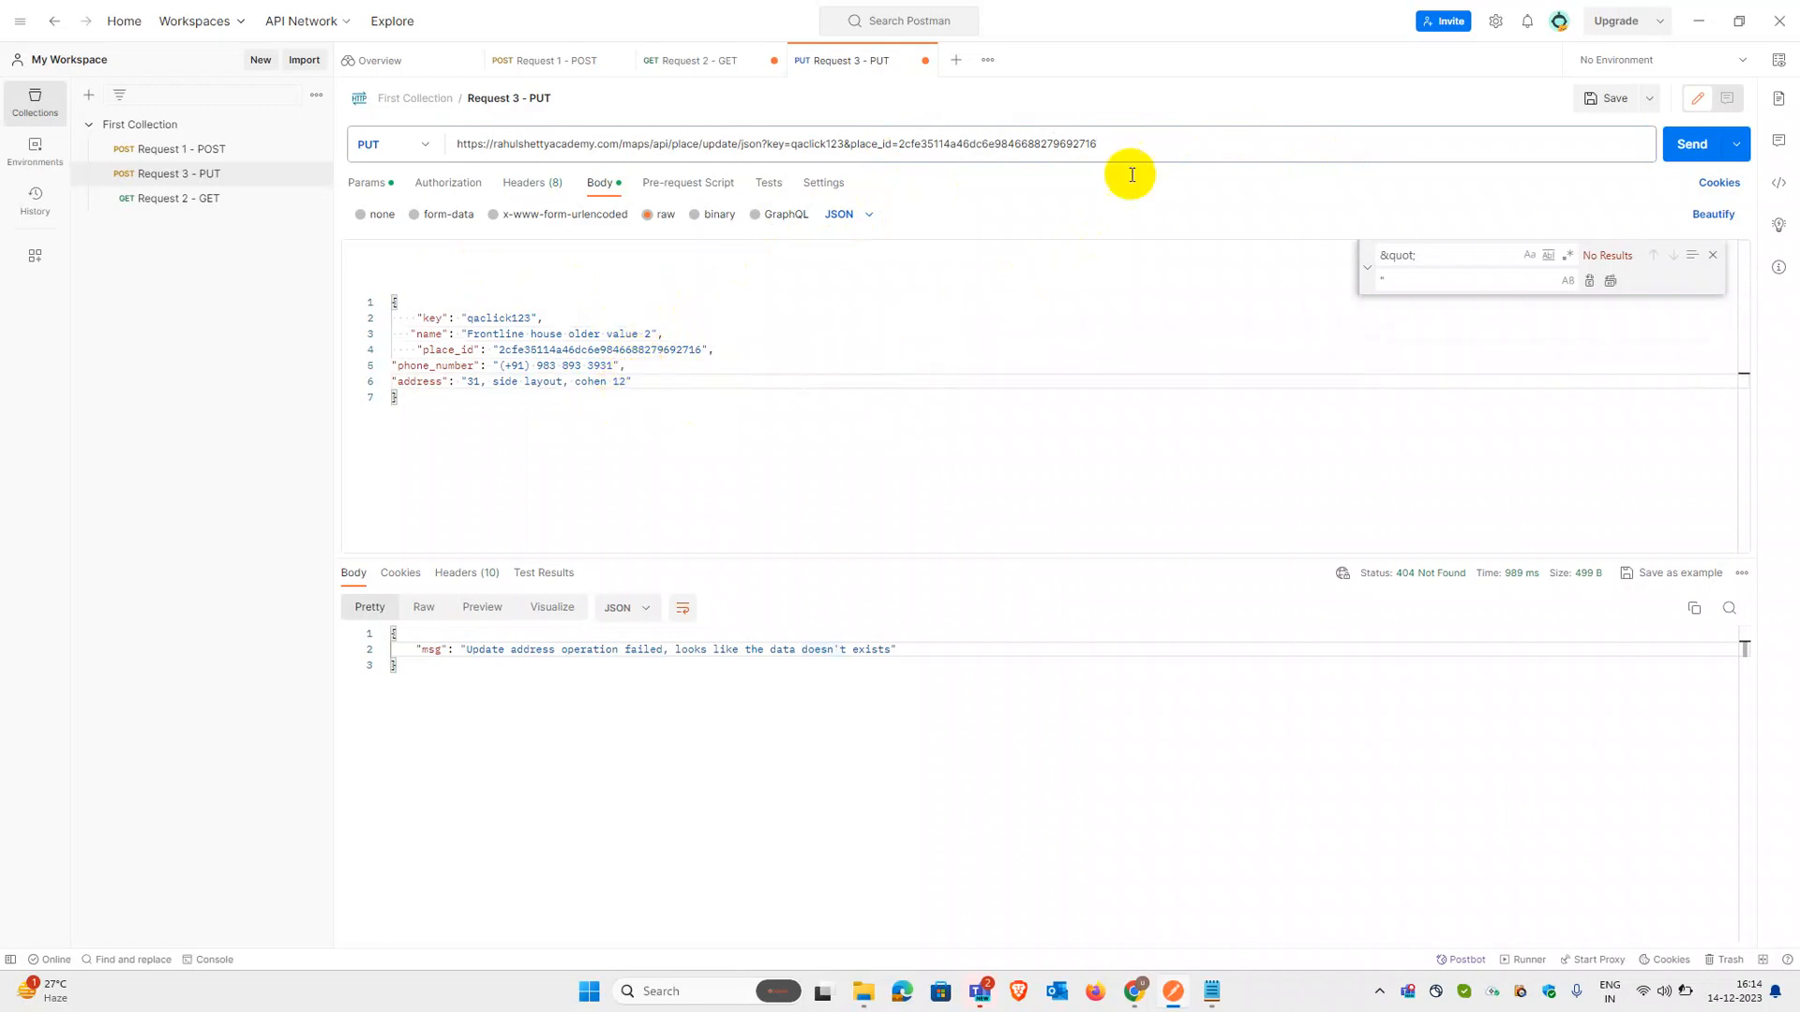
click(1676, 157)
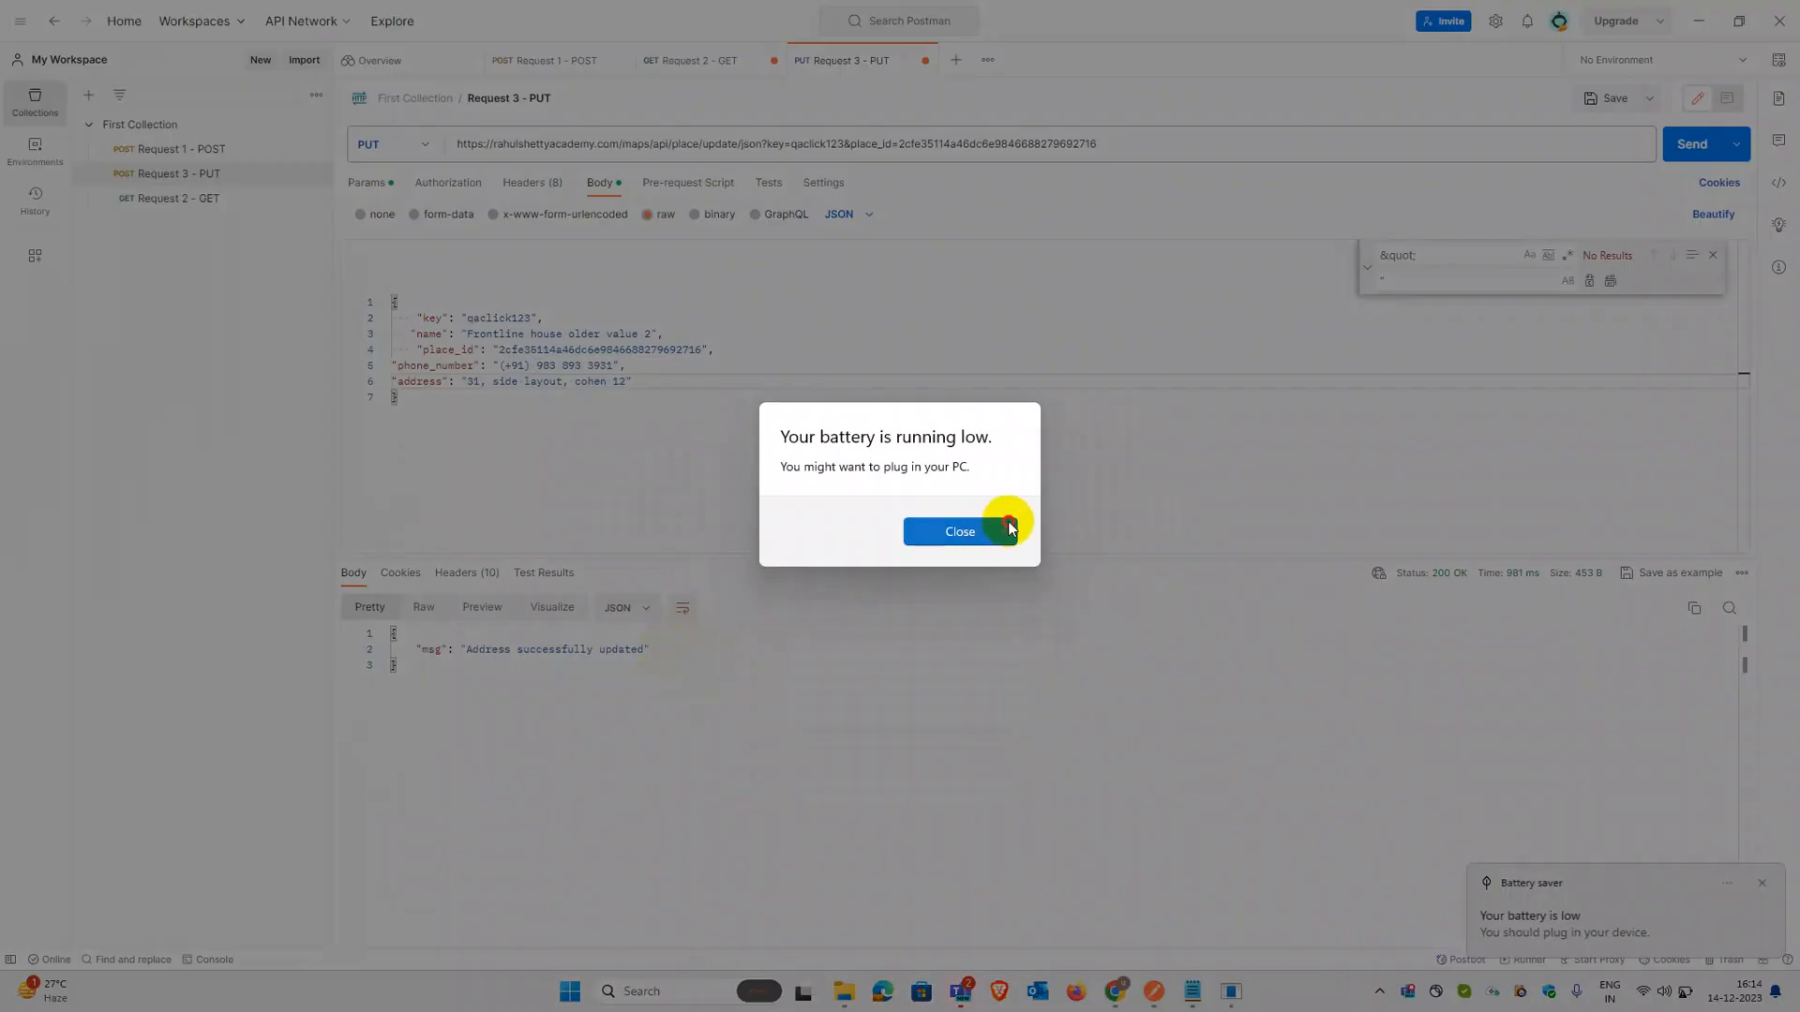
Step: Set the body's phone_number last digit to 8 and address to "31, side layout, cohen 19", and send and save the PUT request
click(1010, 527)
click(763, 648)
click(665, 386)
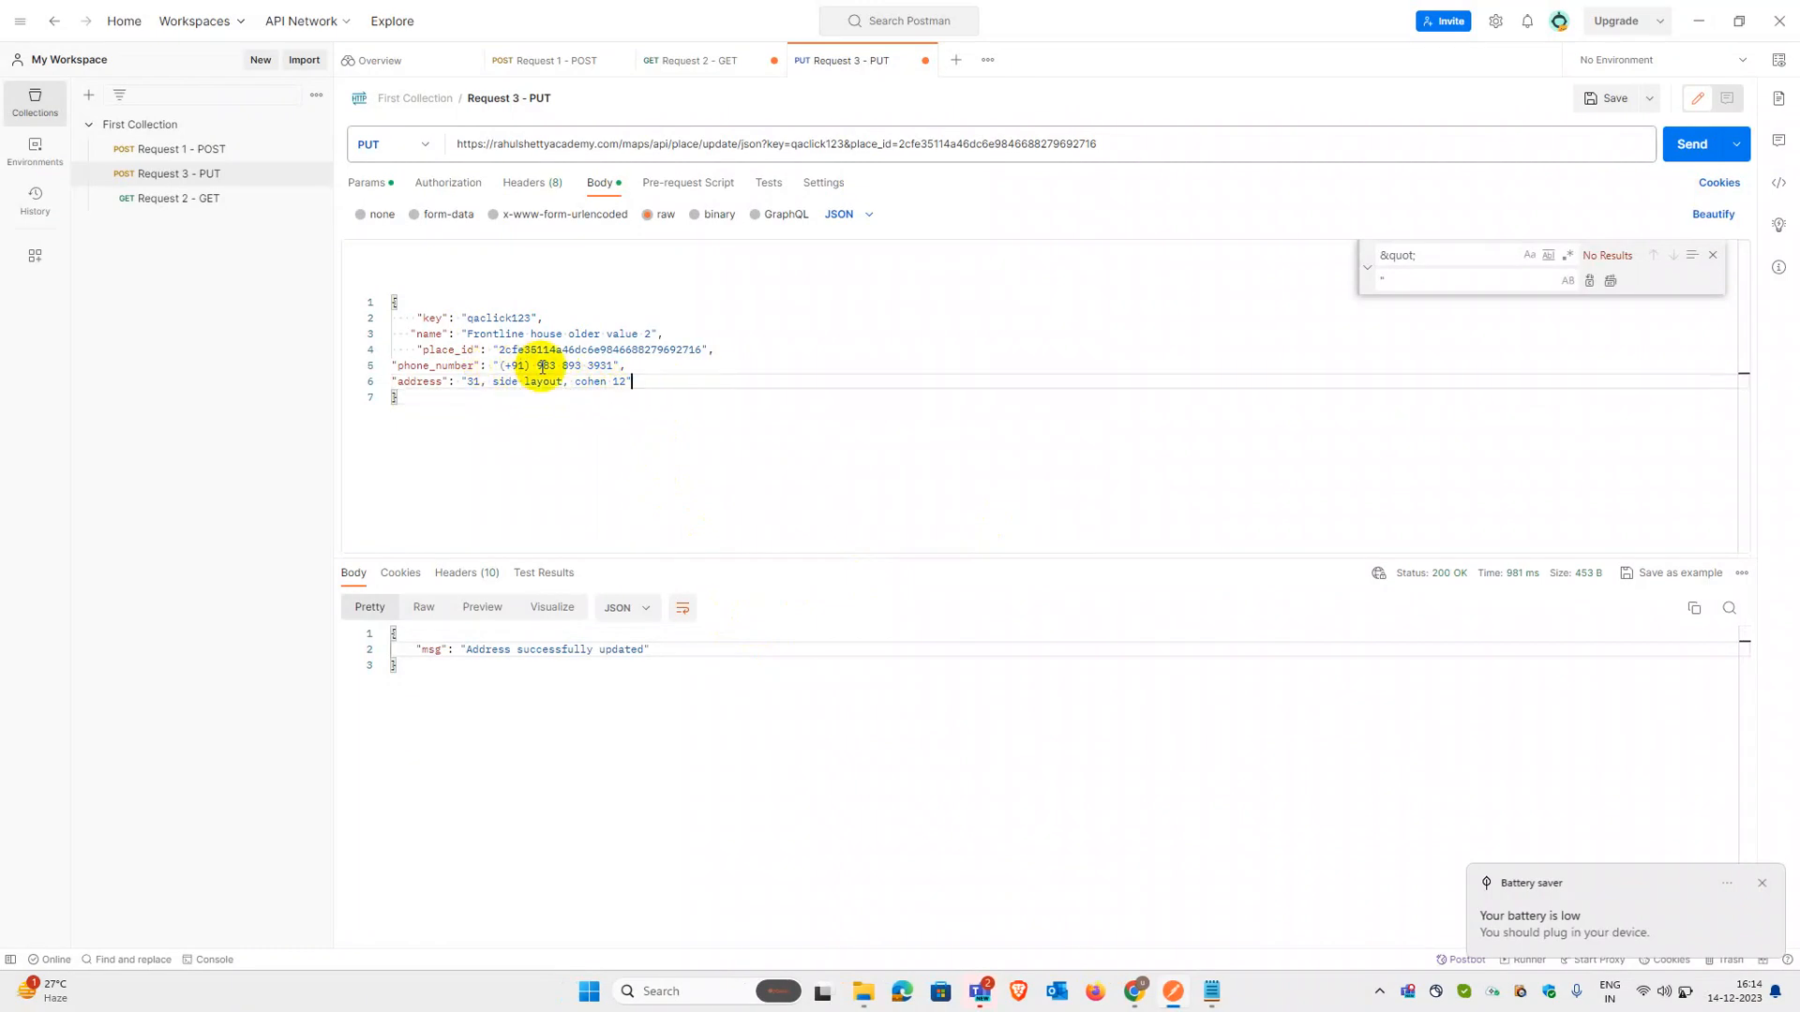
click(619, 364)
text(,)
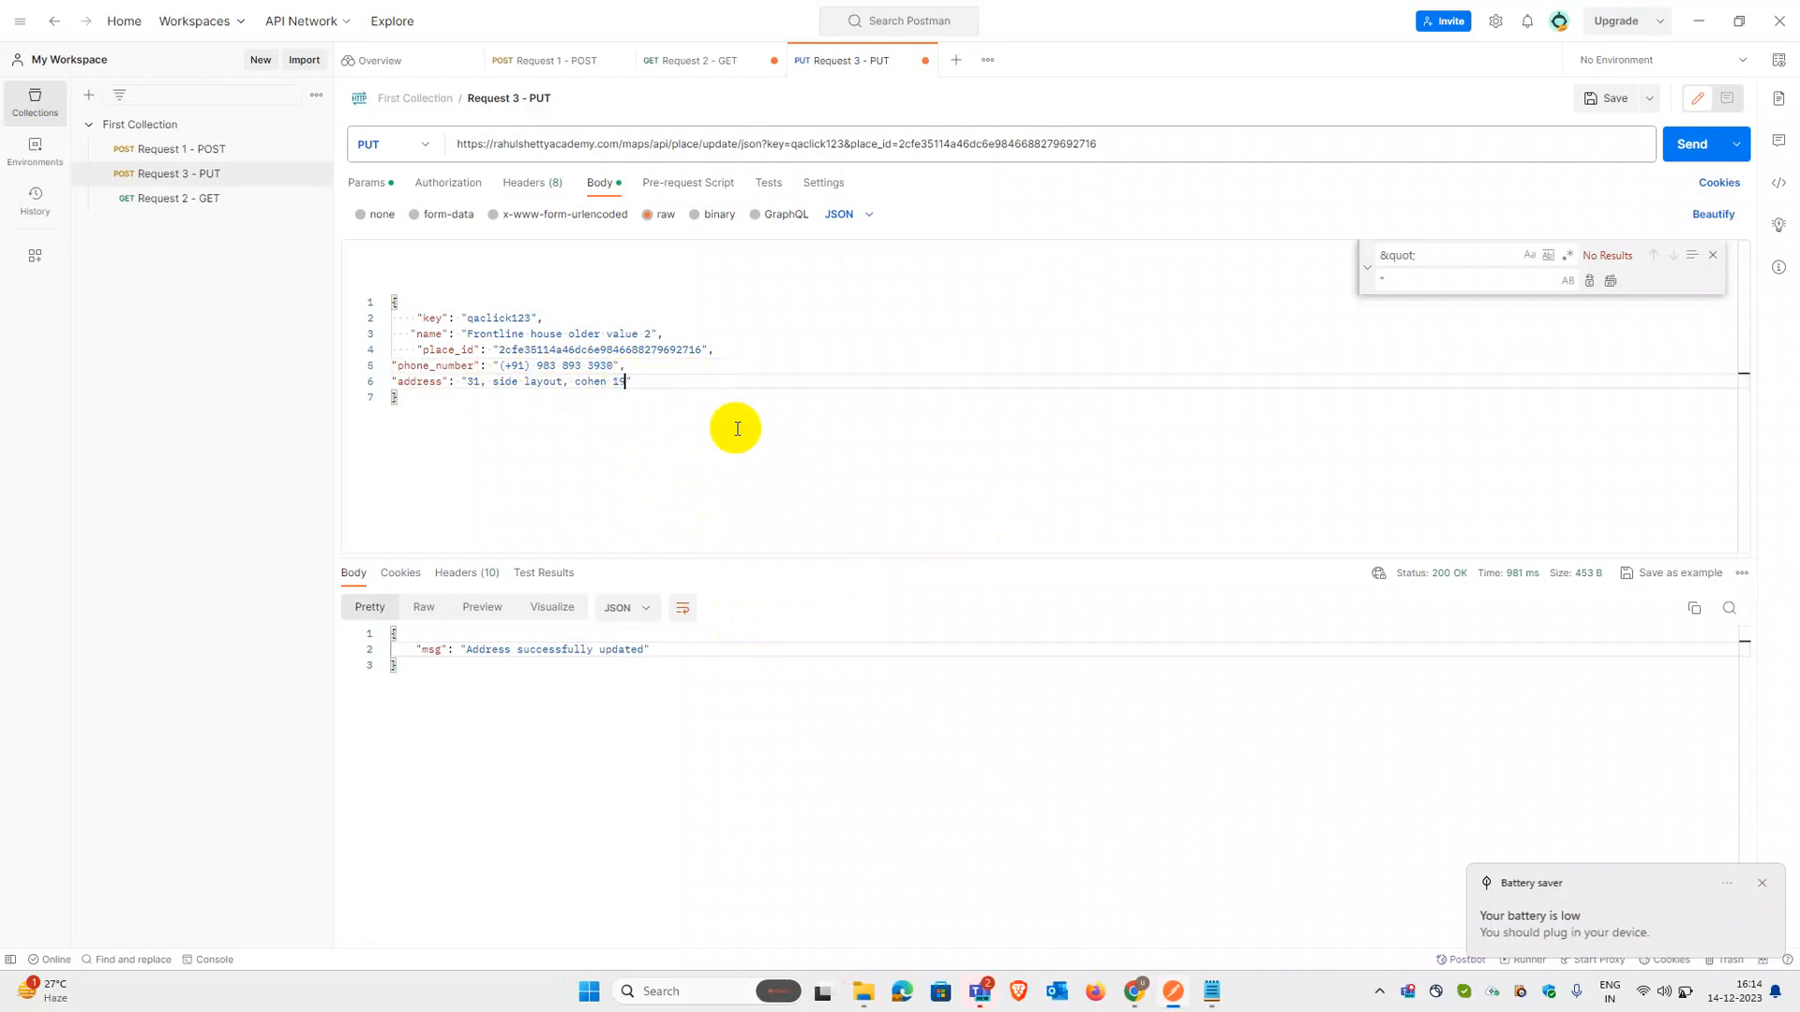
click(1690, 144)
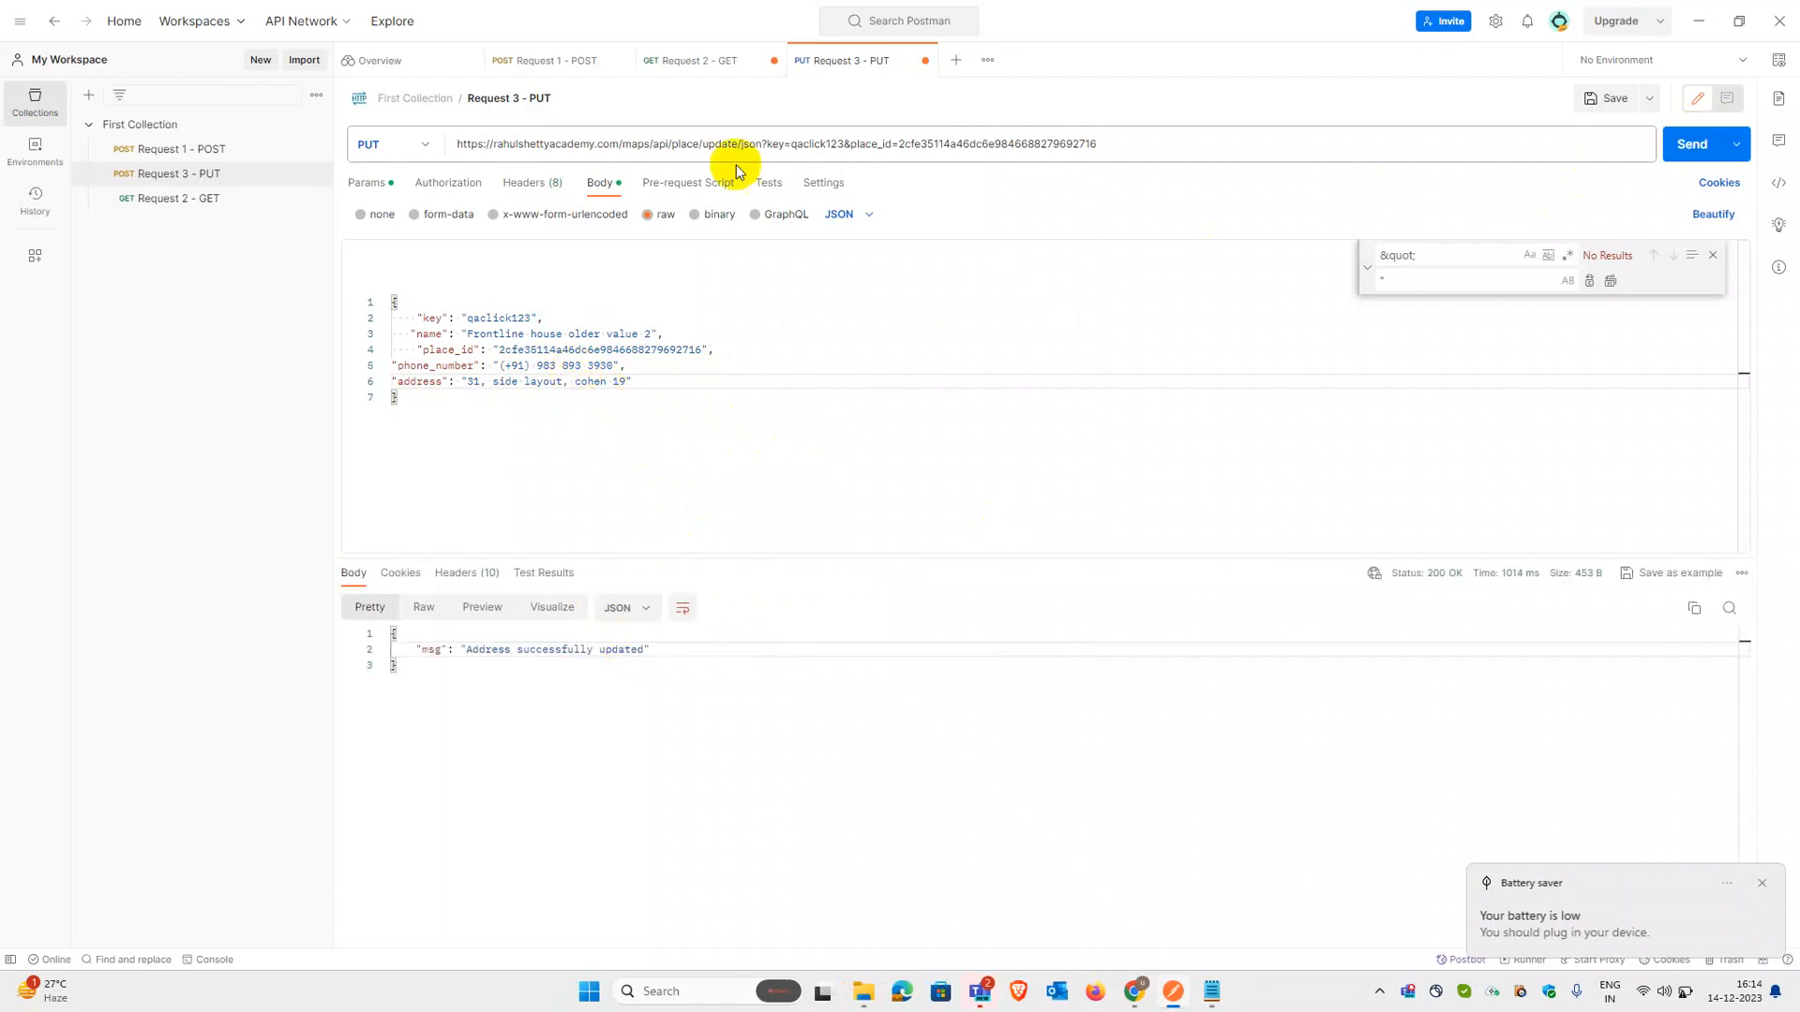
click(1601, 102)
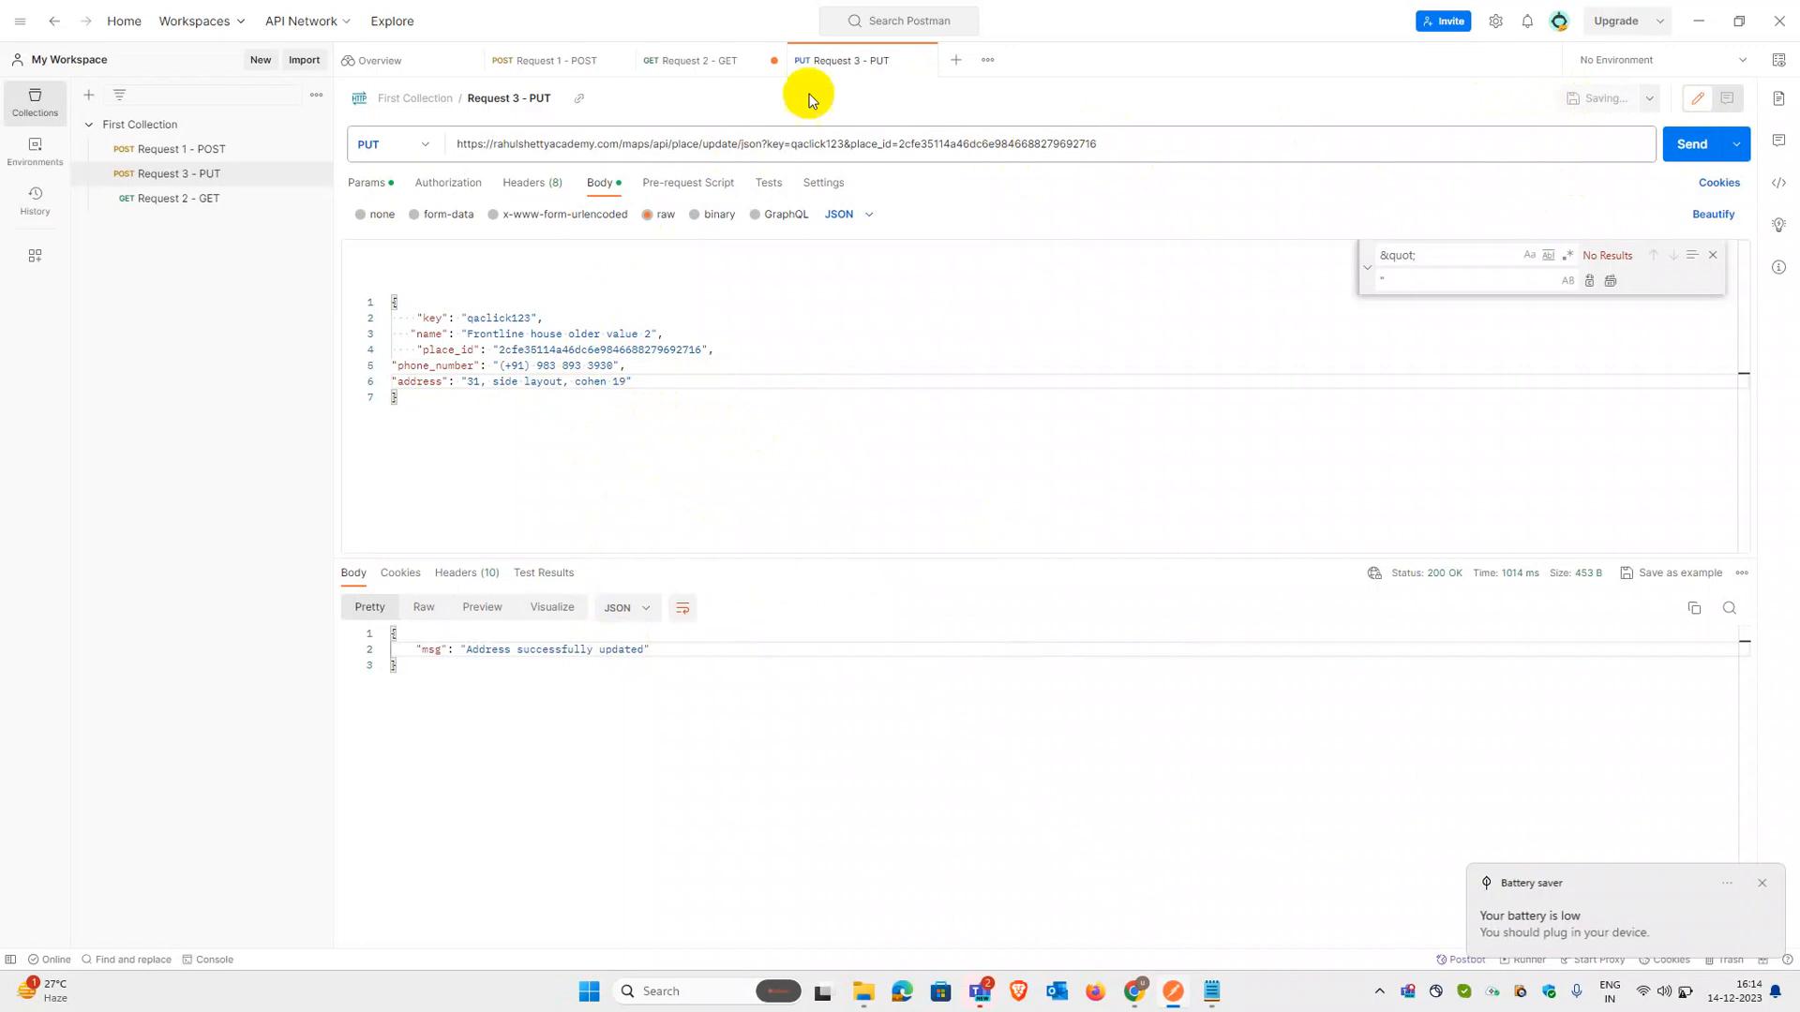
Step: Send Request 2 - GET and compare the returned name, phone_number and address with the PUT request's body
click(724, 64)
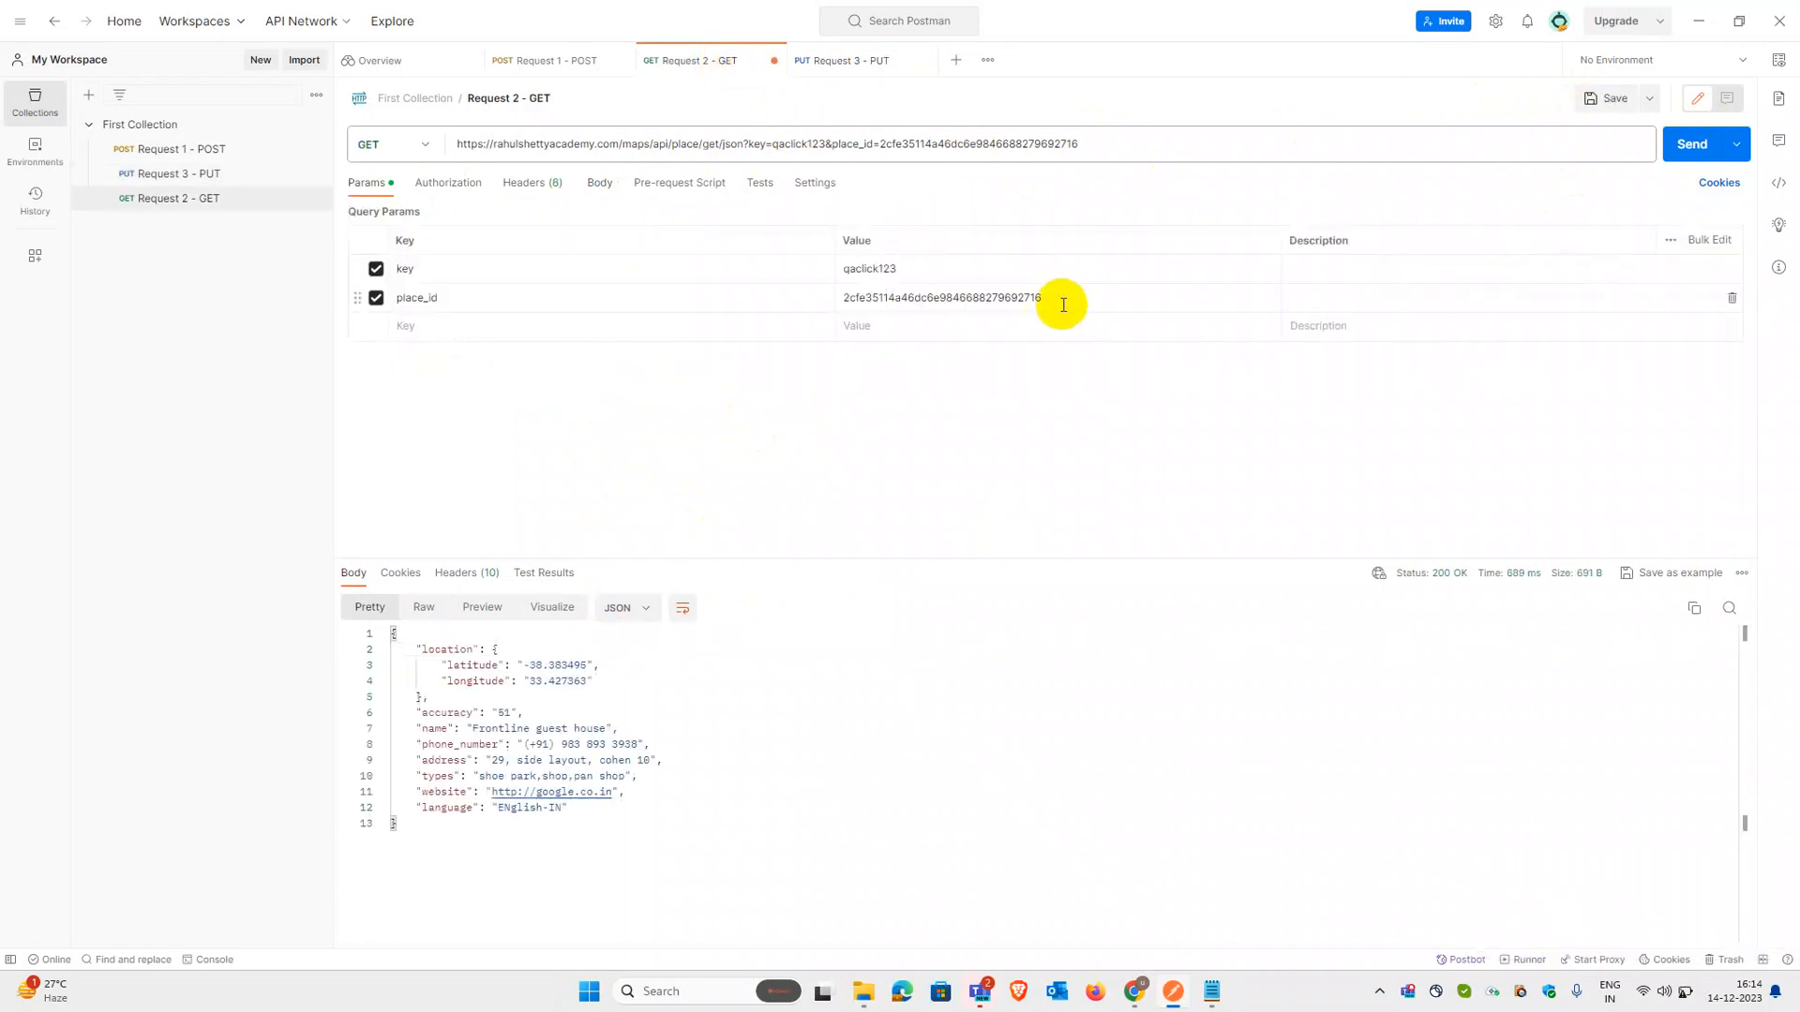
click(1688, 146)
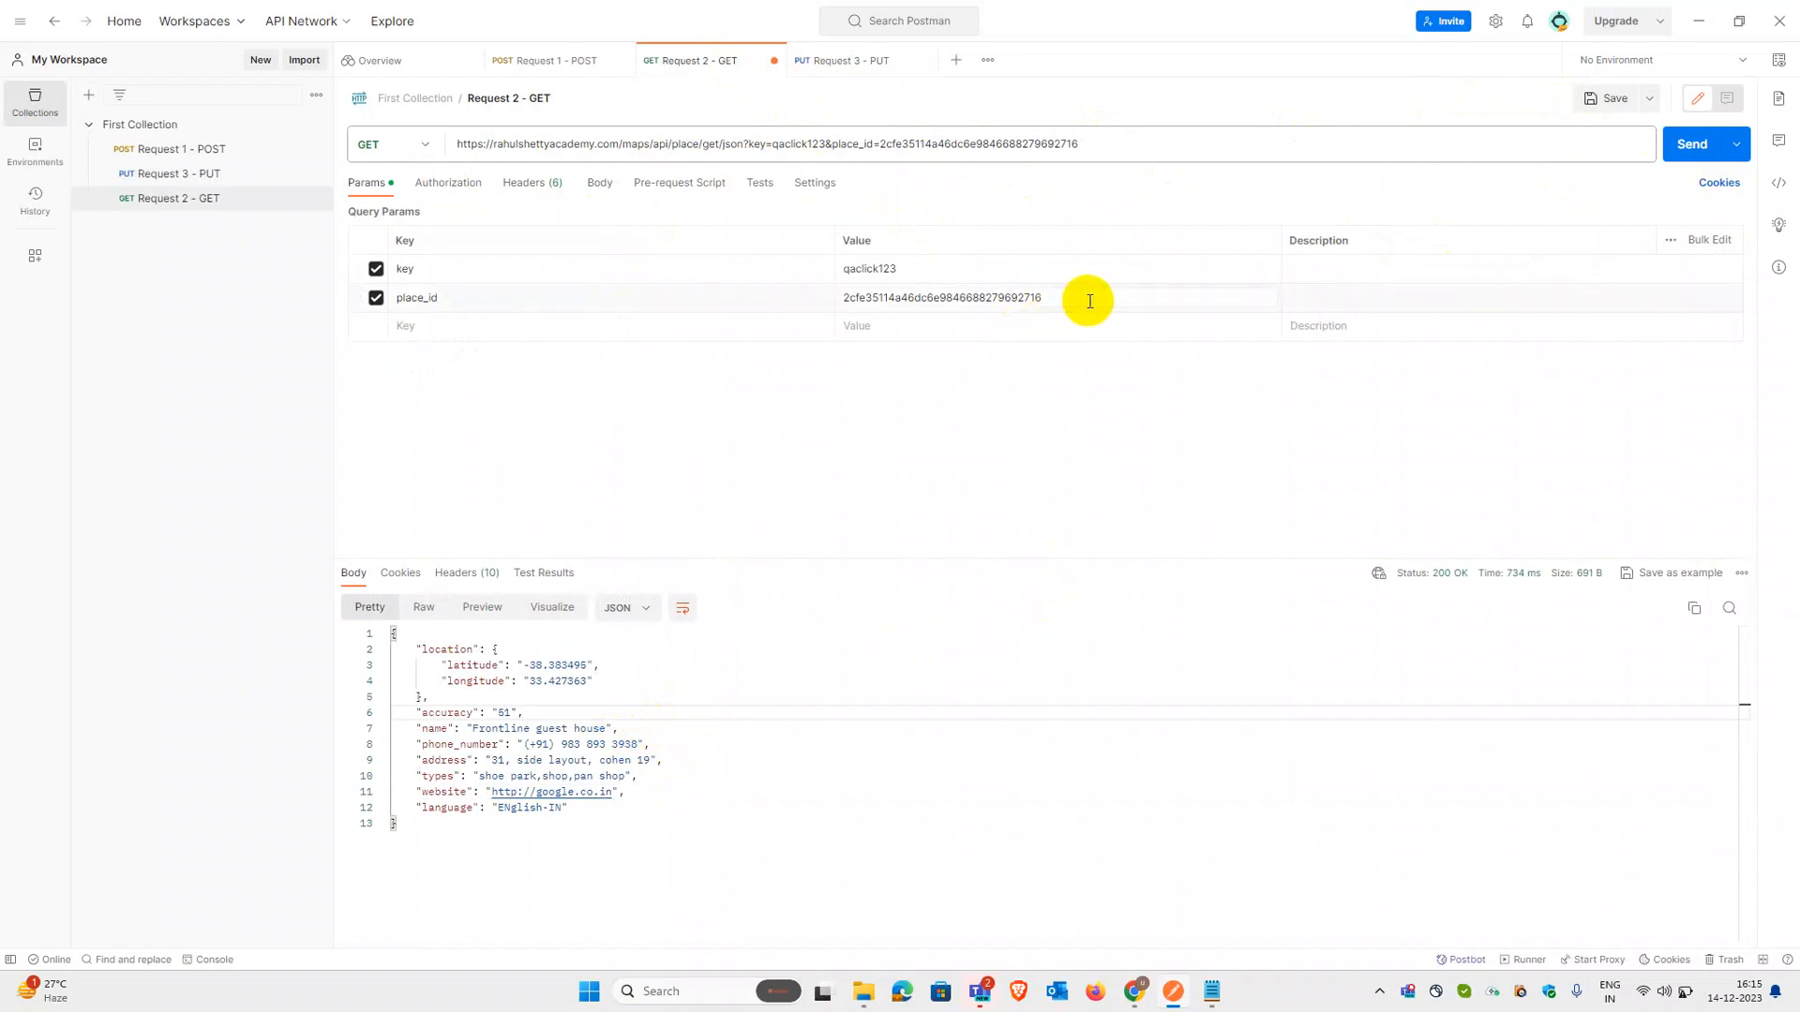
click(868, 64)
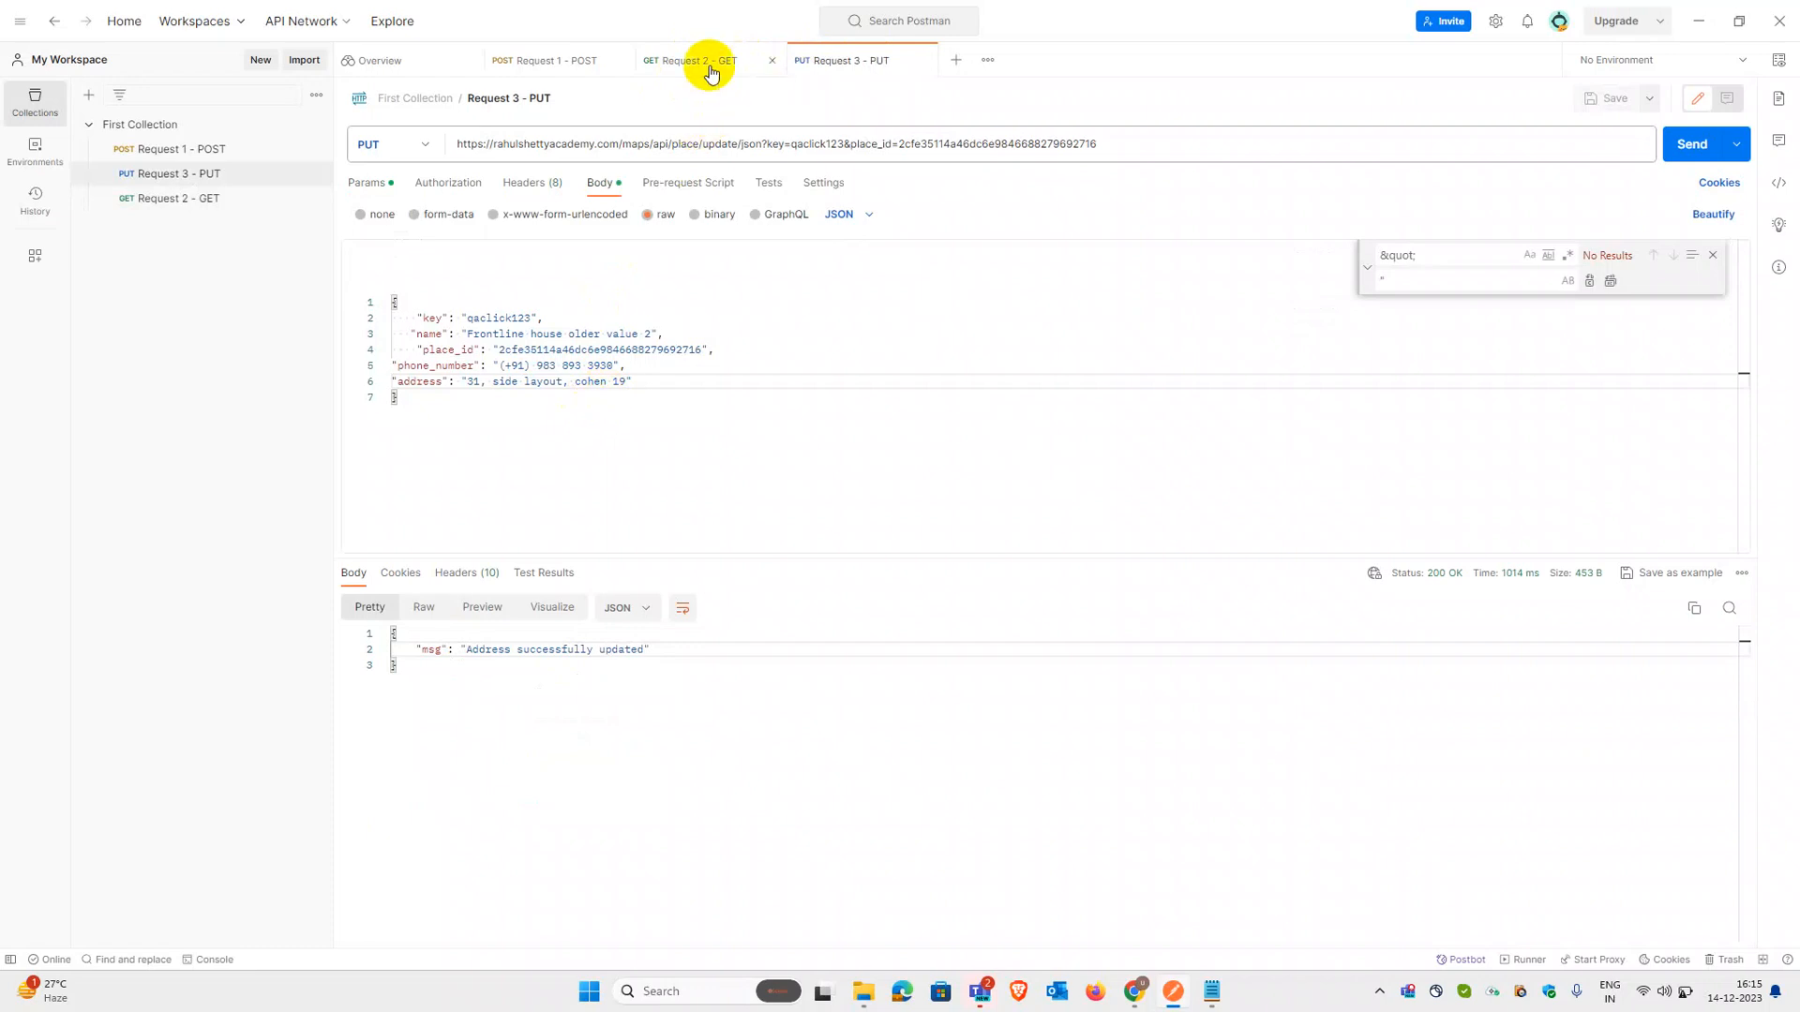
click(709, 68)
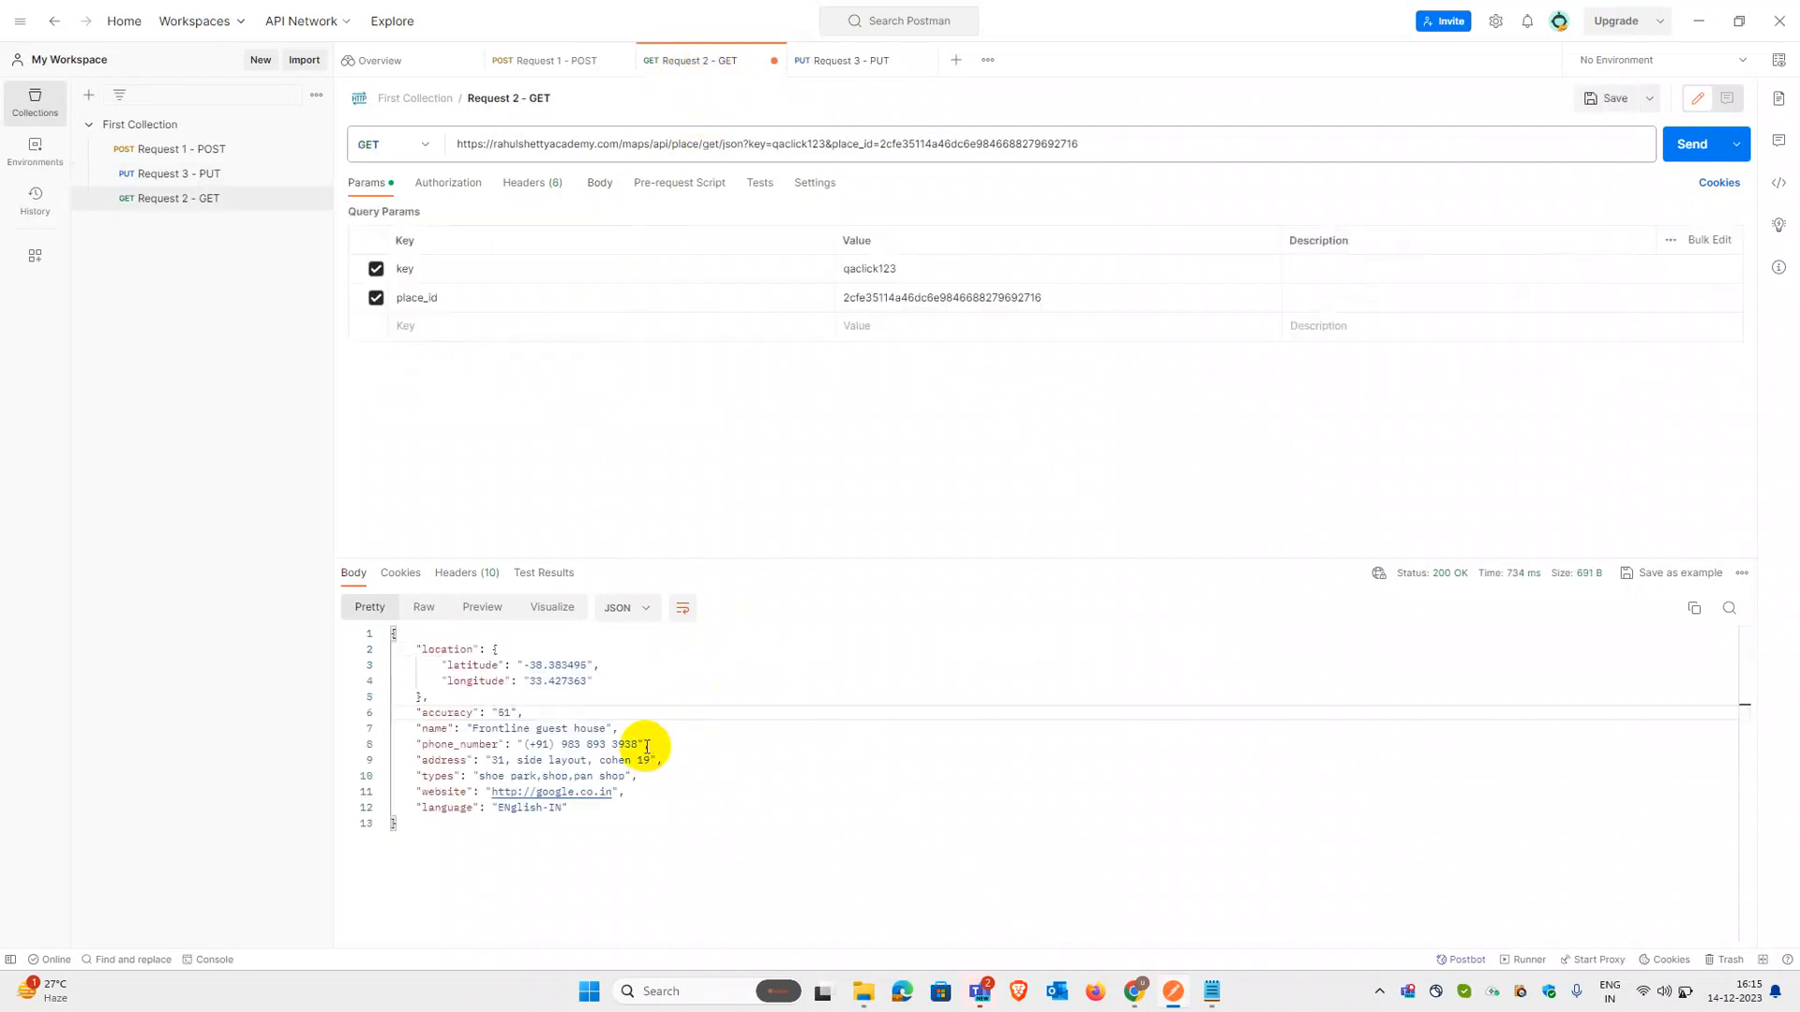
double_click(646, 760)
drag(657, 746, 421, 743)
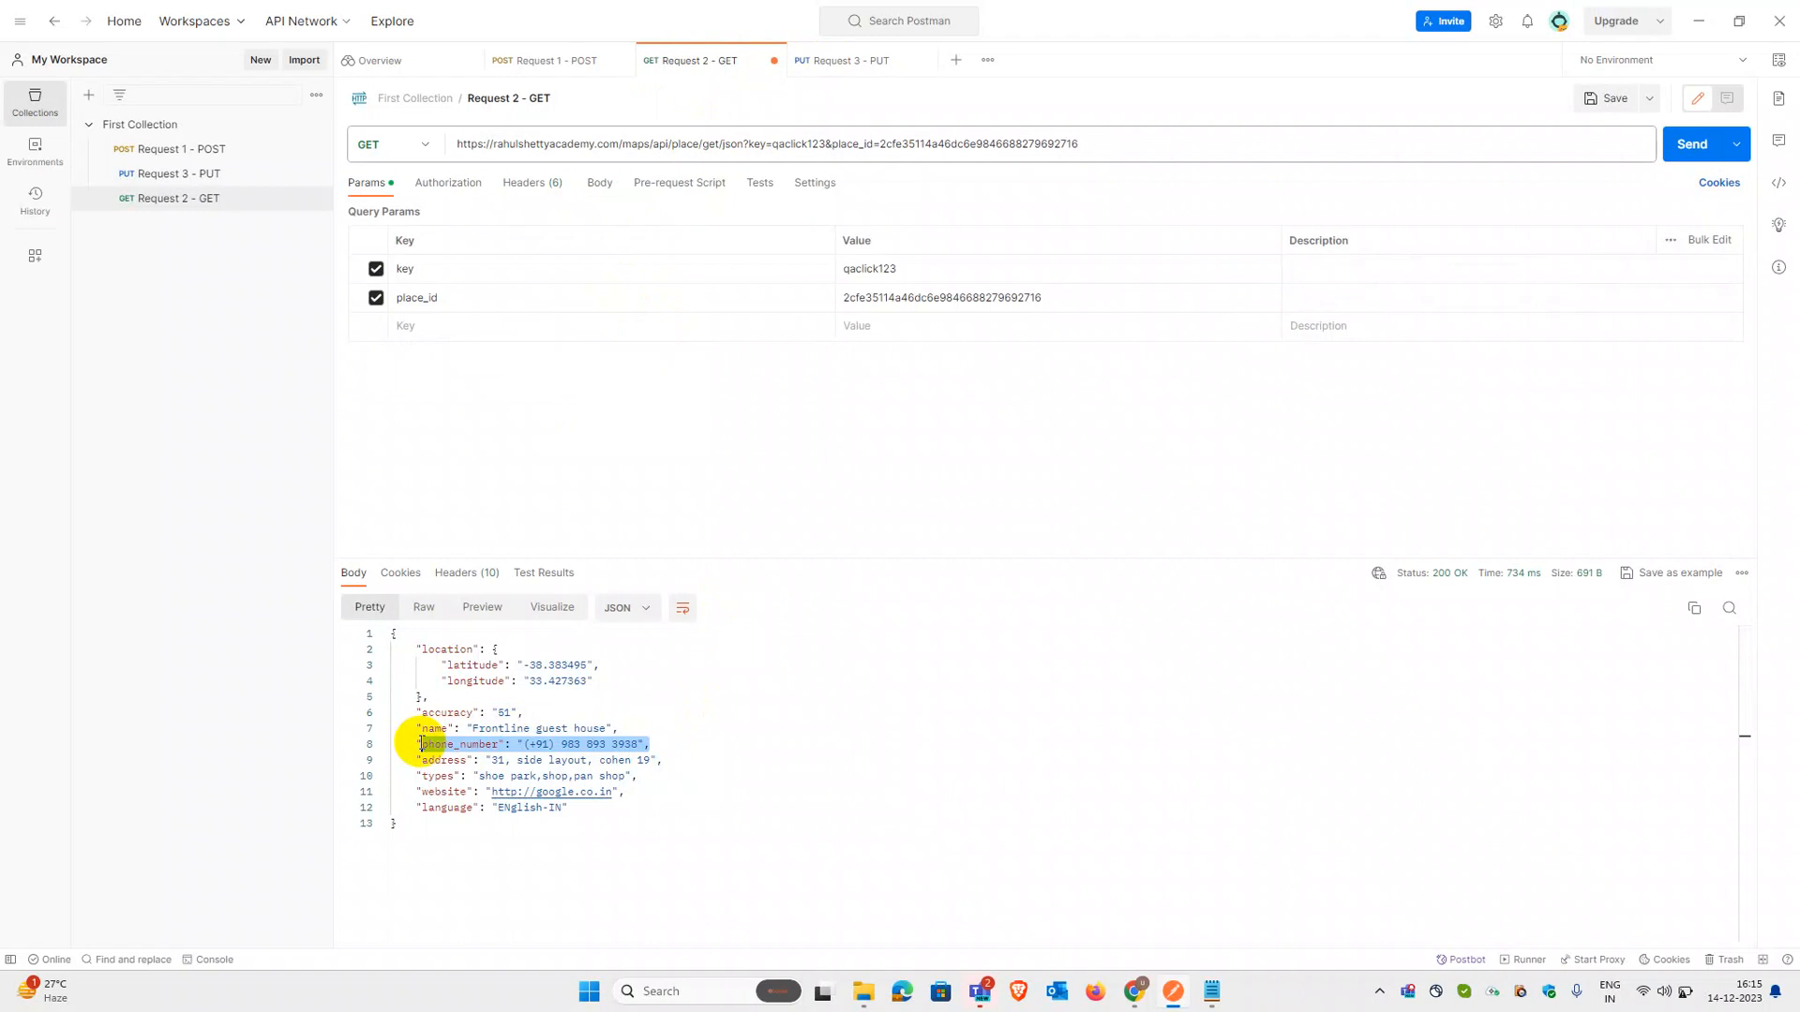
Step: Check the update-place section and its sample response in ADD-DeletePlaceAPIs.docx in Chrome, and return to the GET request in Postman
mouse_move(1134, 991)
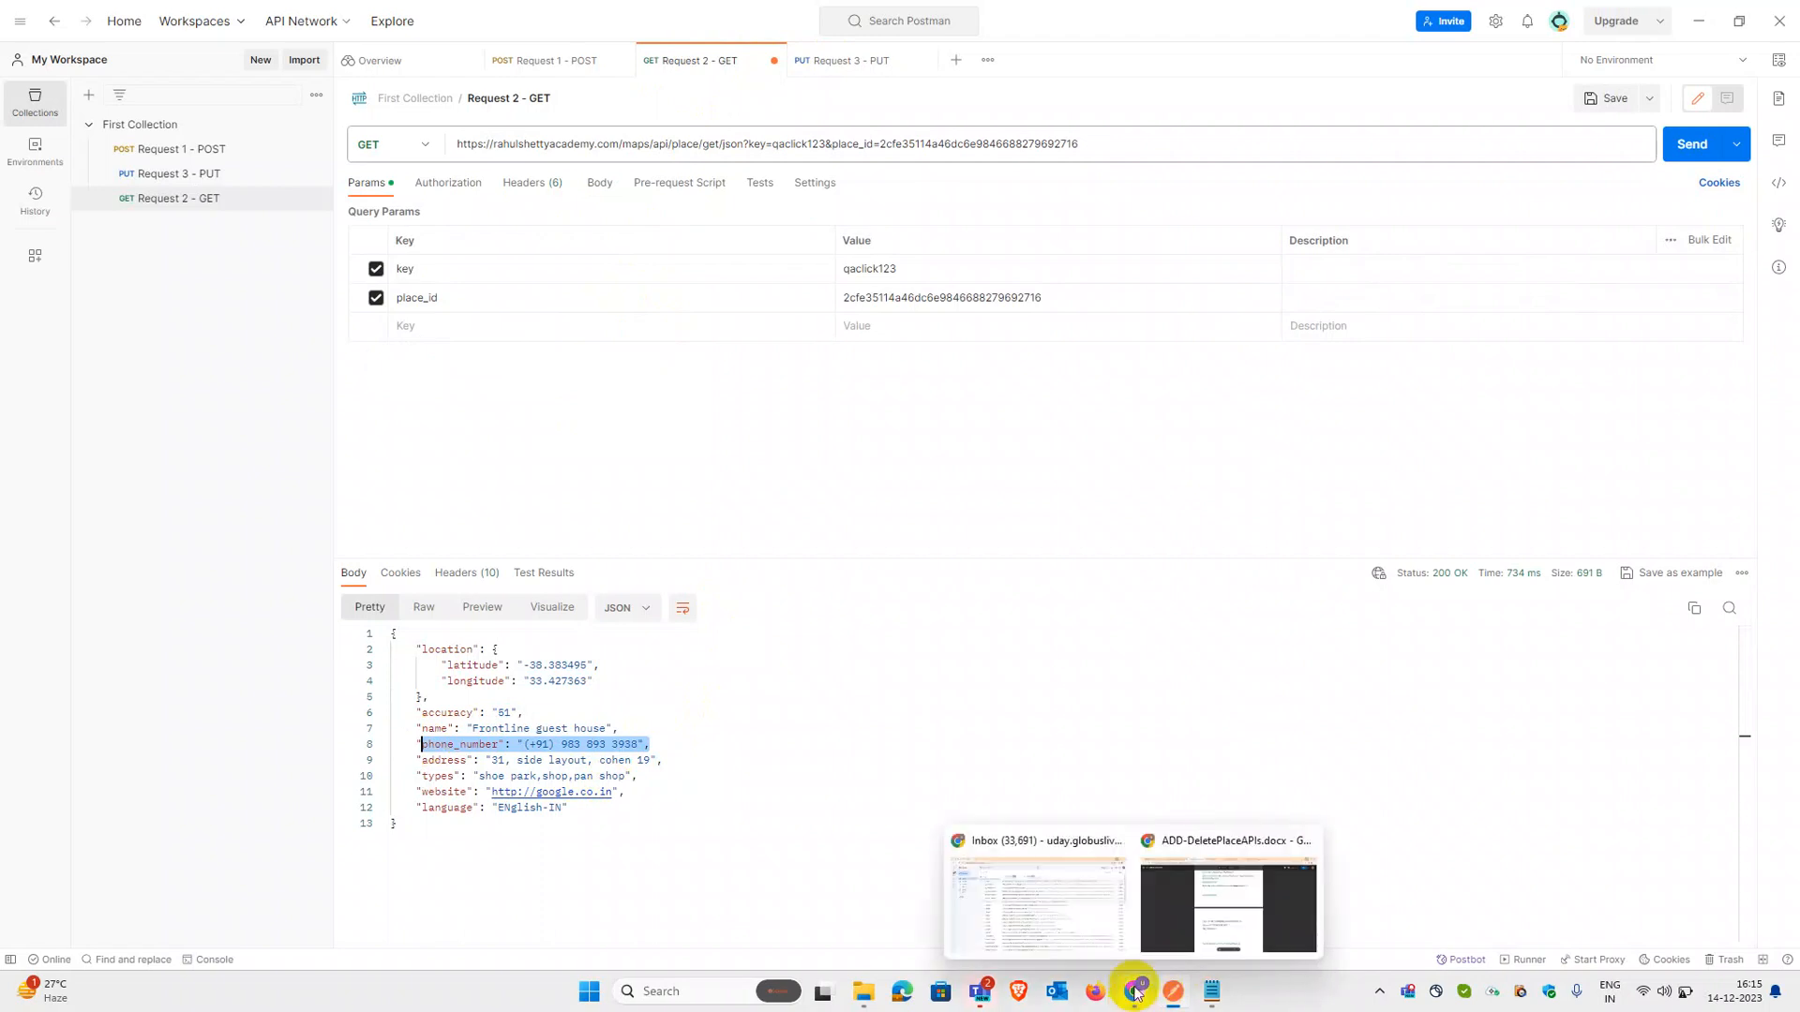
click(1162, 924)
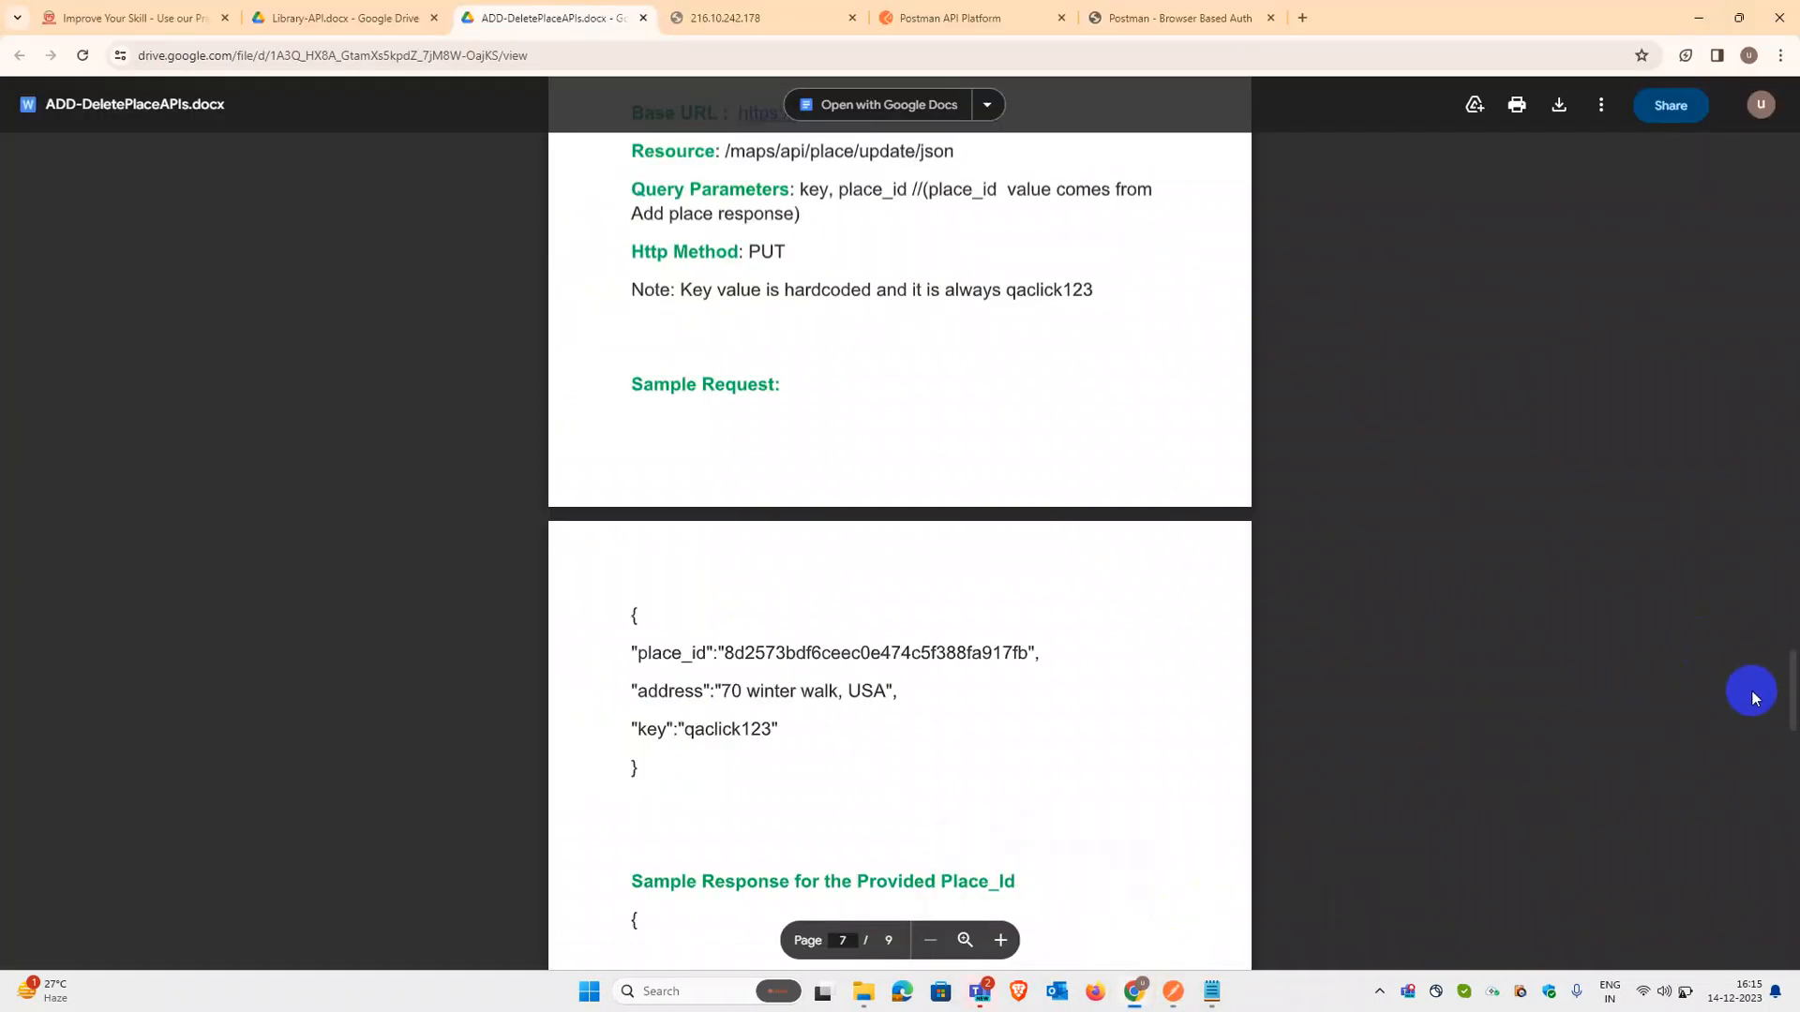
drag(1786, 707, 1745, 793)
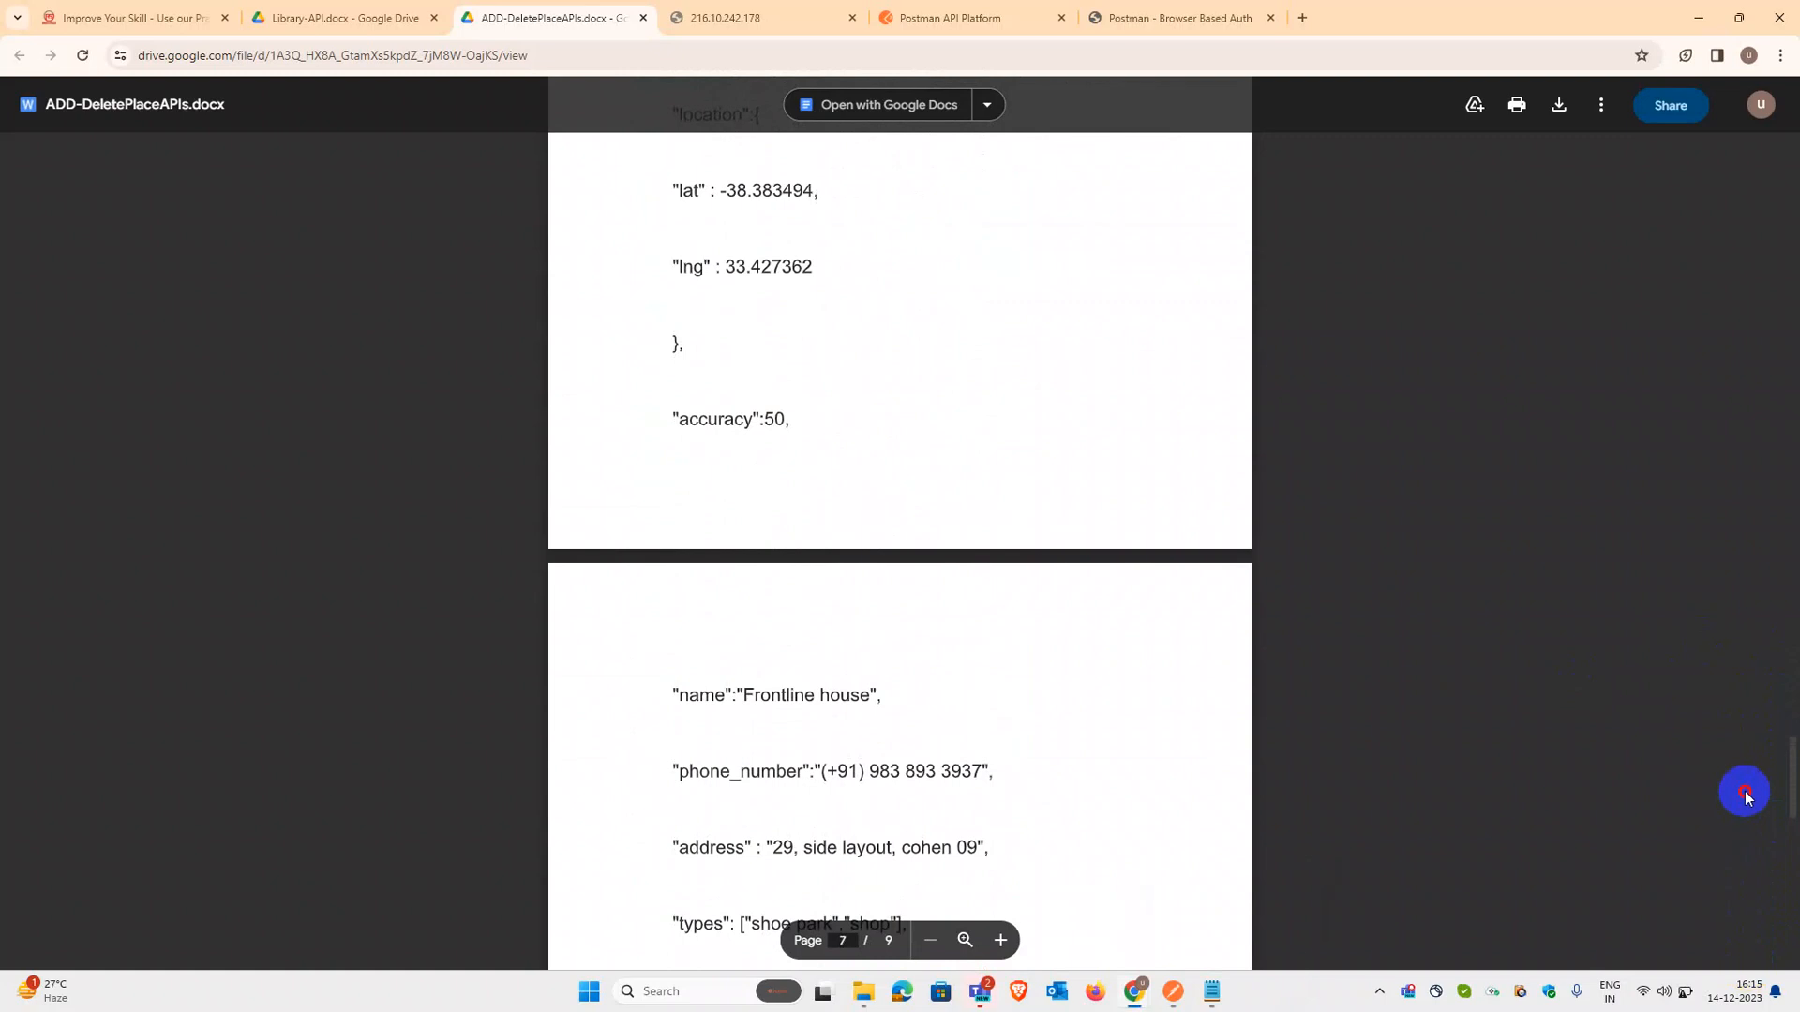
click(1704, 22)
click(947, 699)
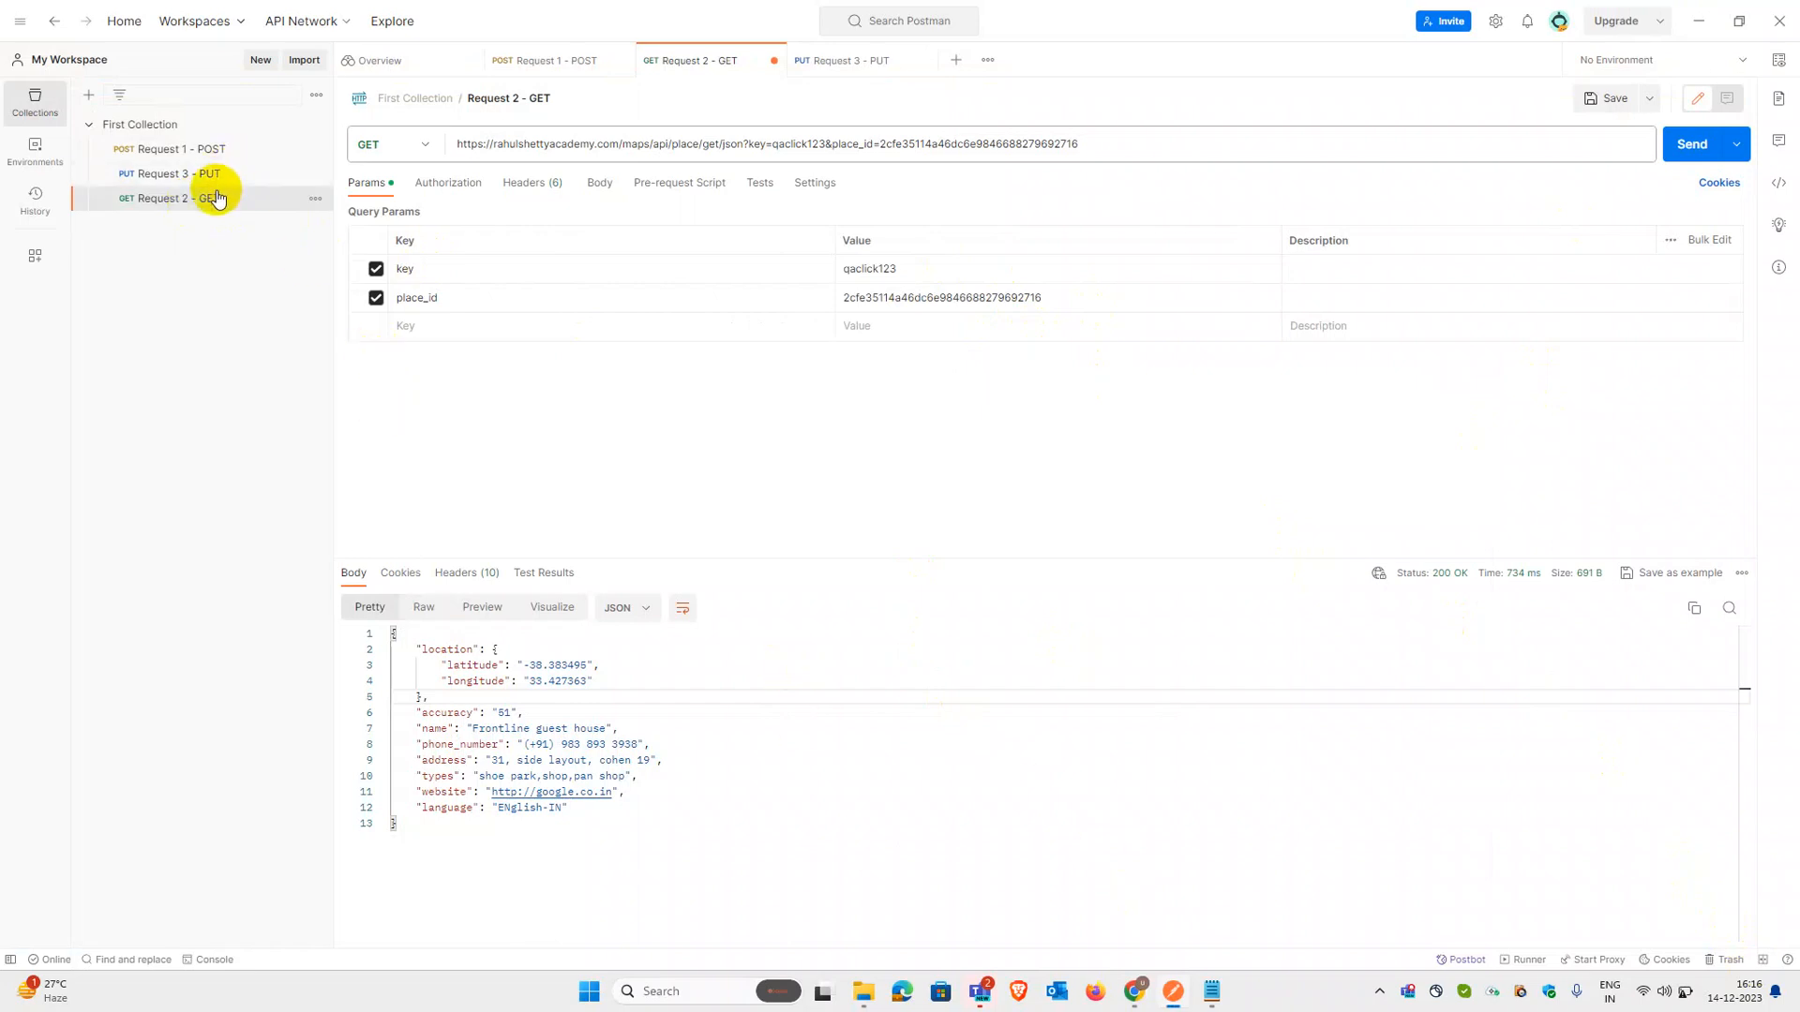
Step: Duplicate Request 2 - GET in First Collection and rename the copy "Request 2 - DELETE"
click(315, 199)
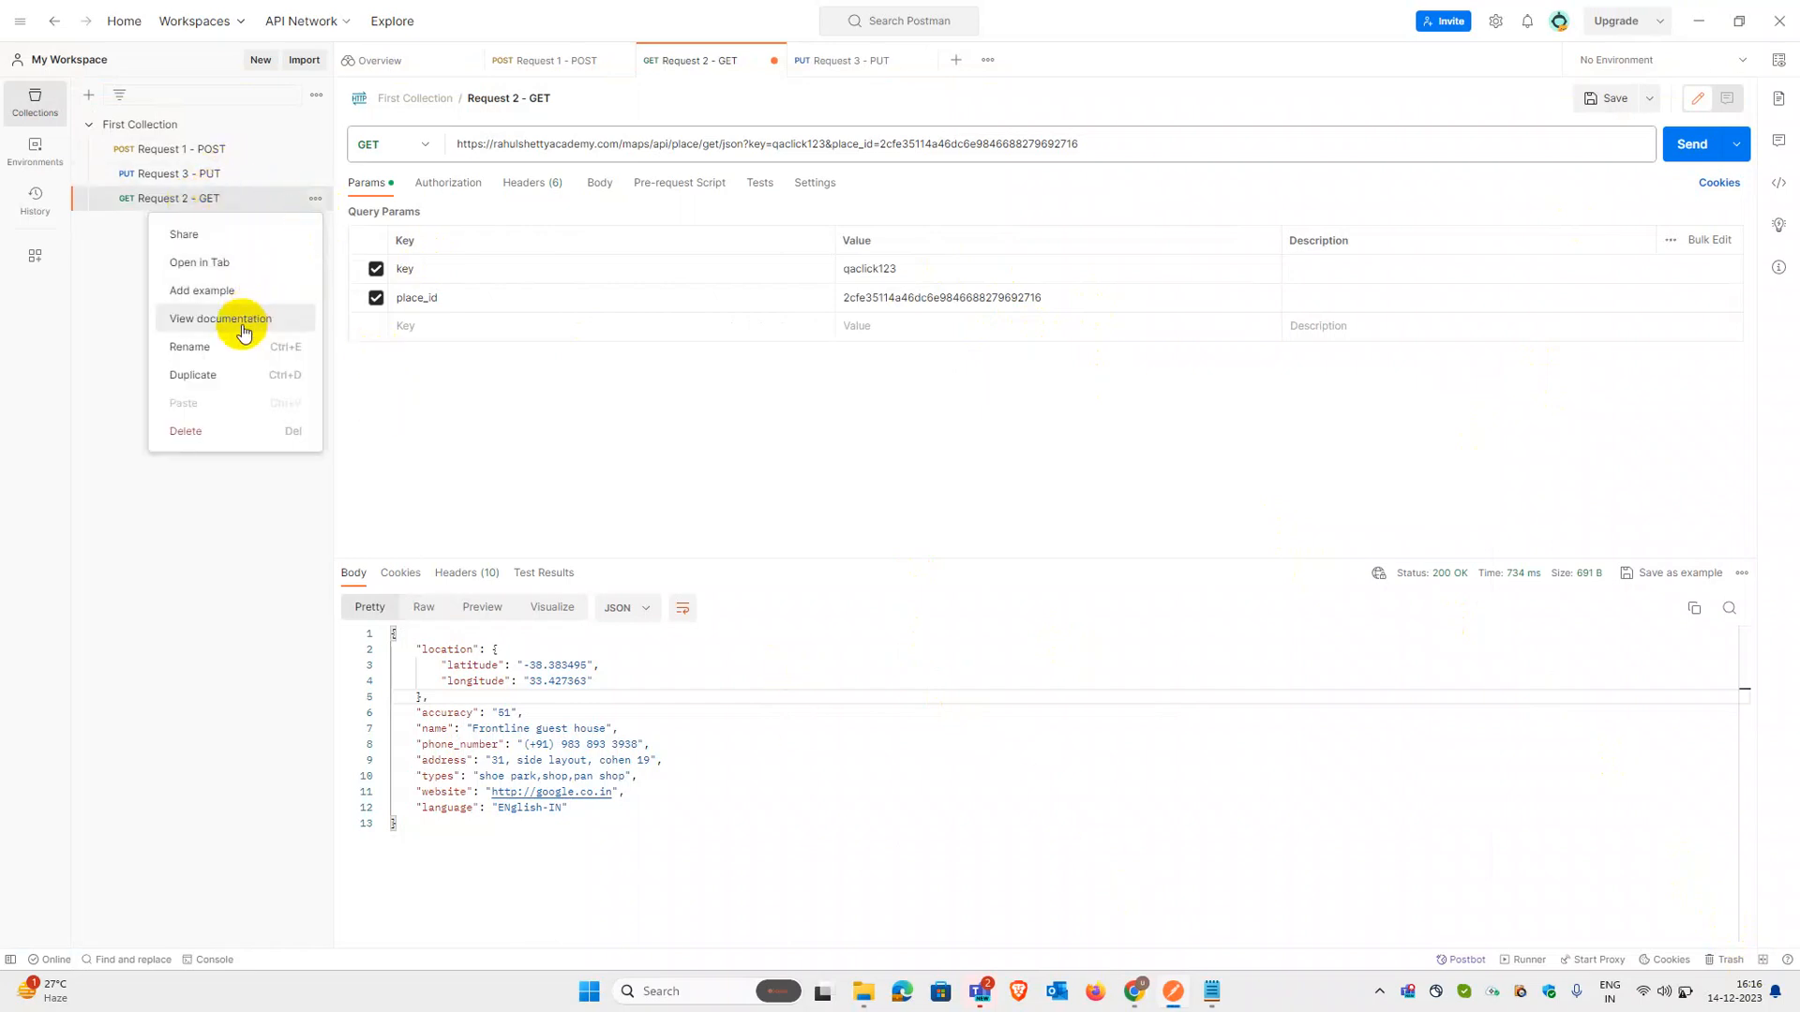
click(194, 375)
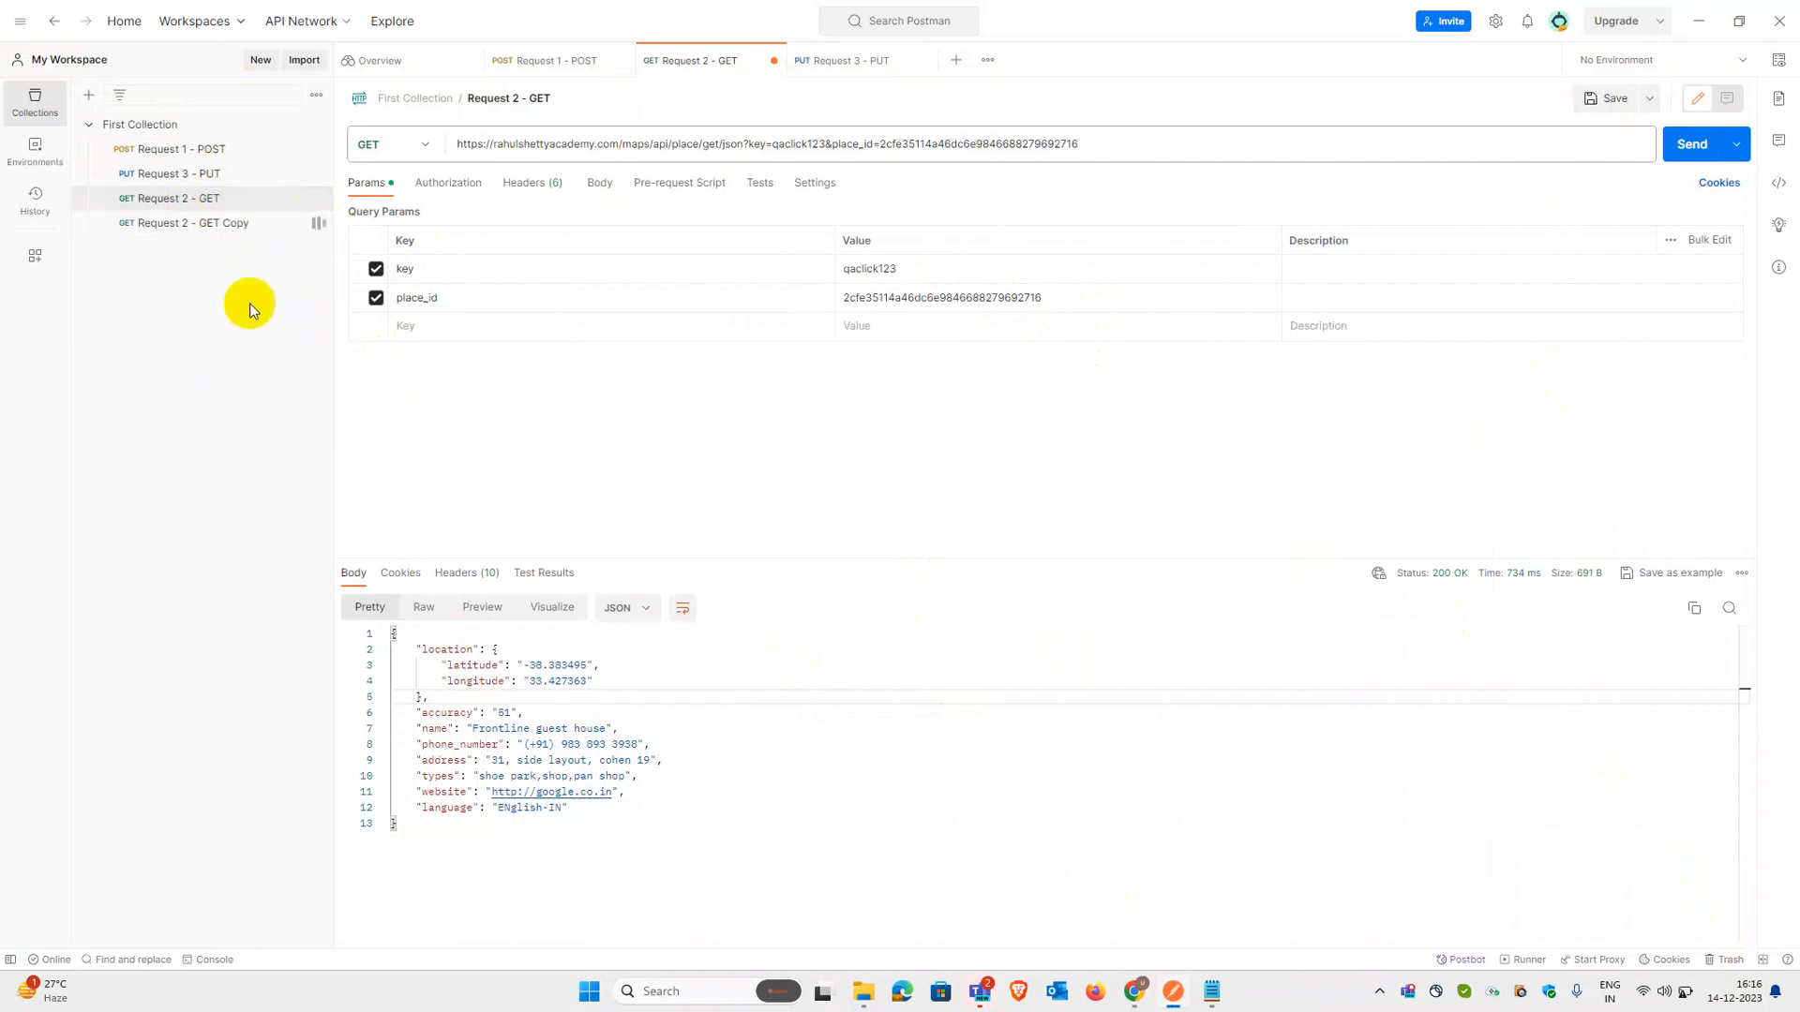
click(267, 227)
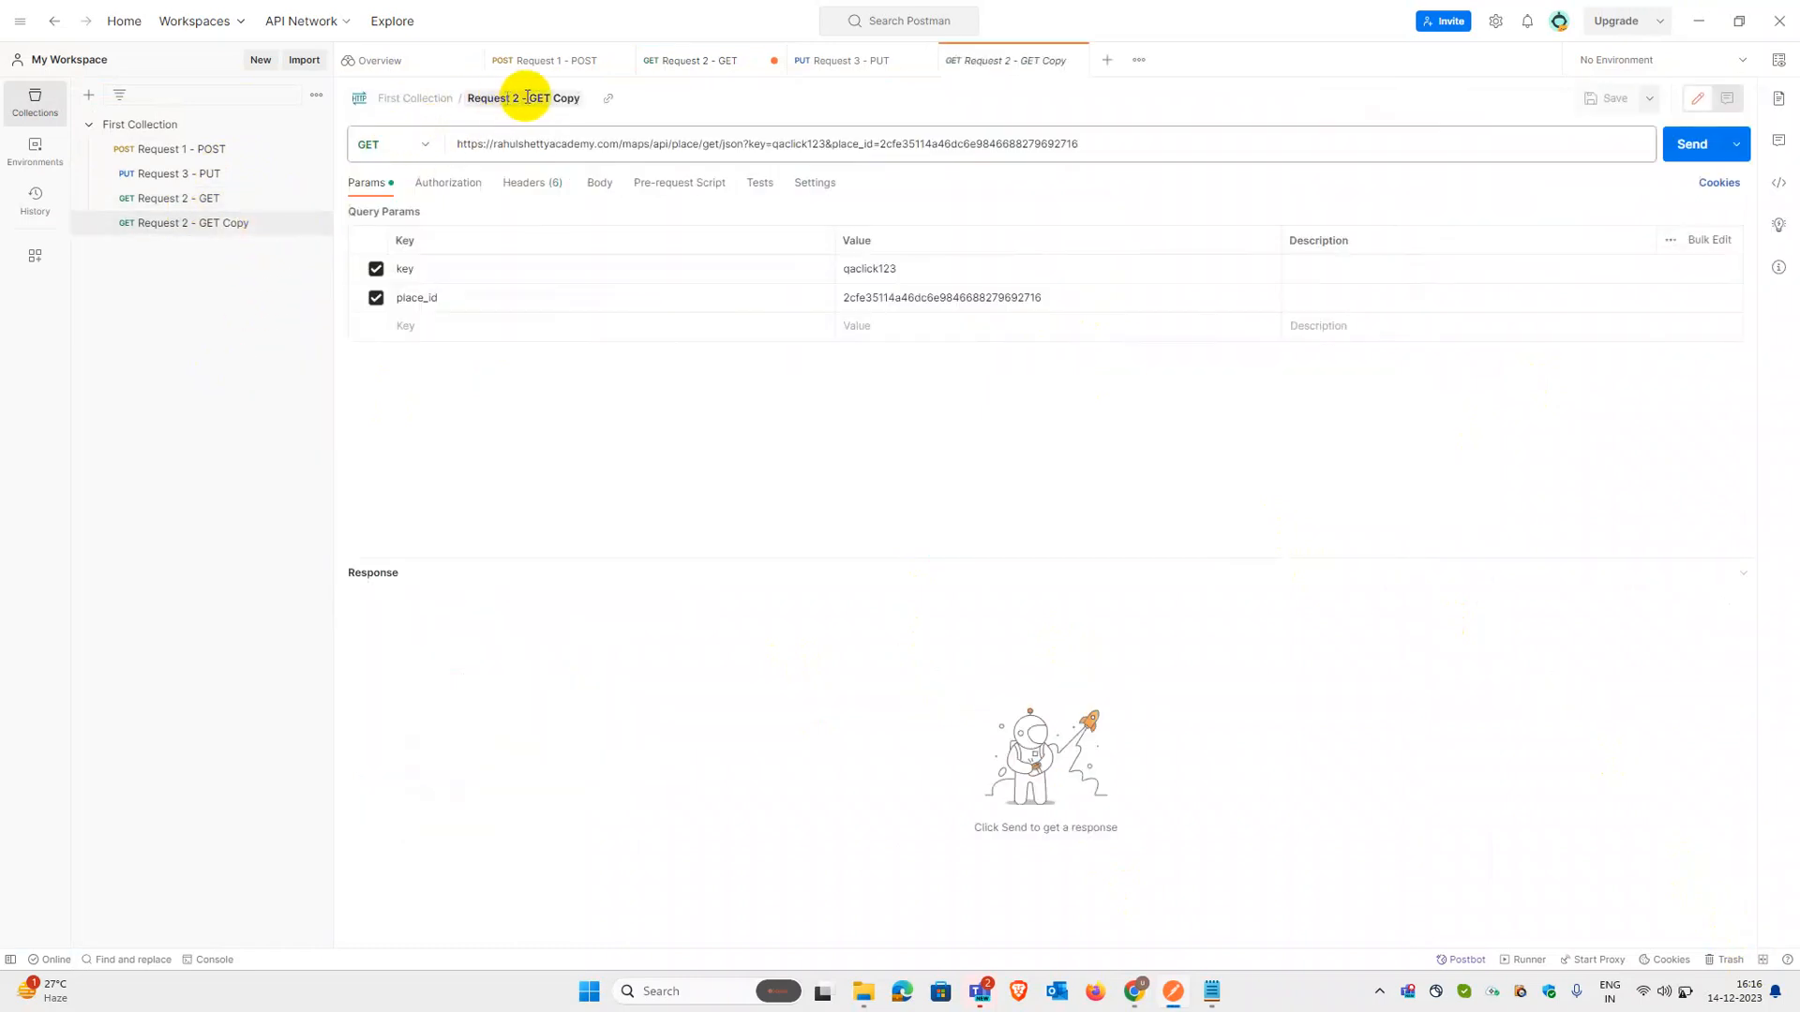
click(544, 97)
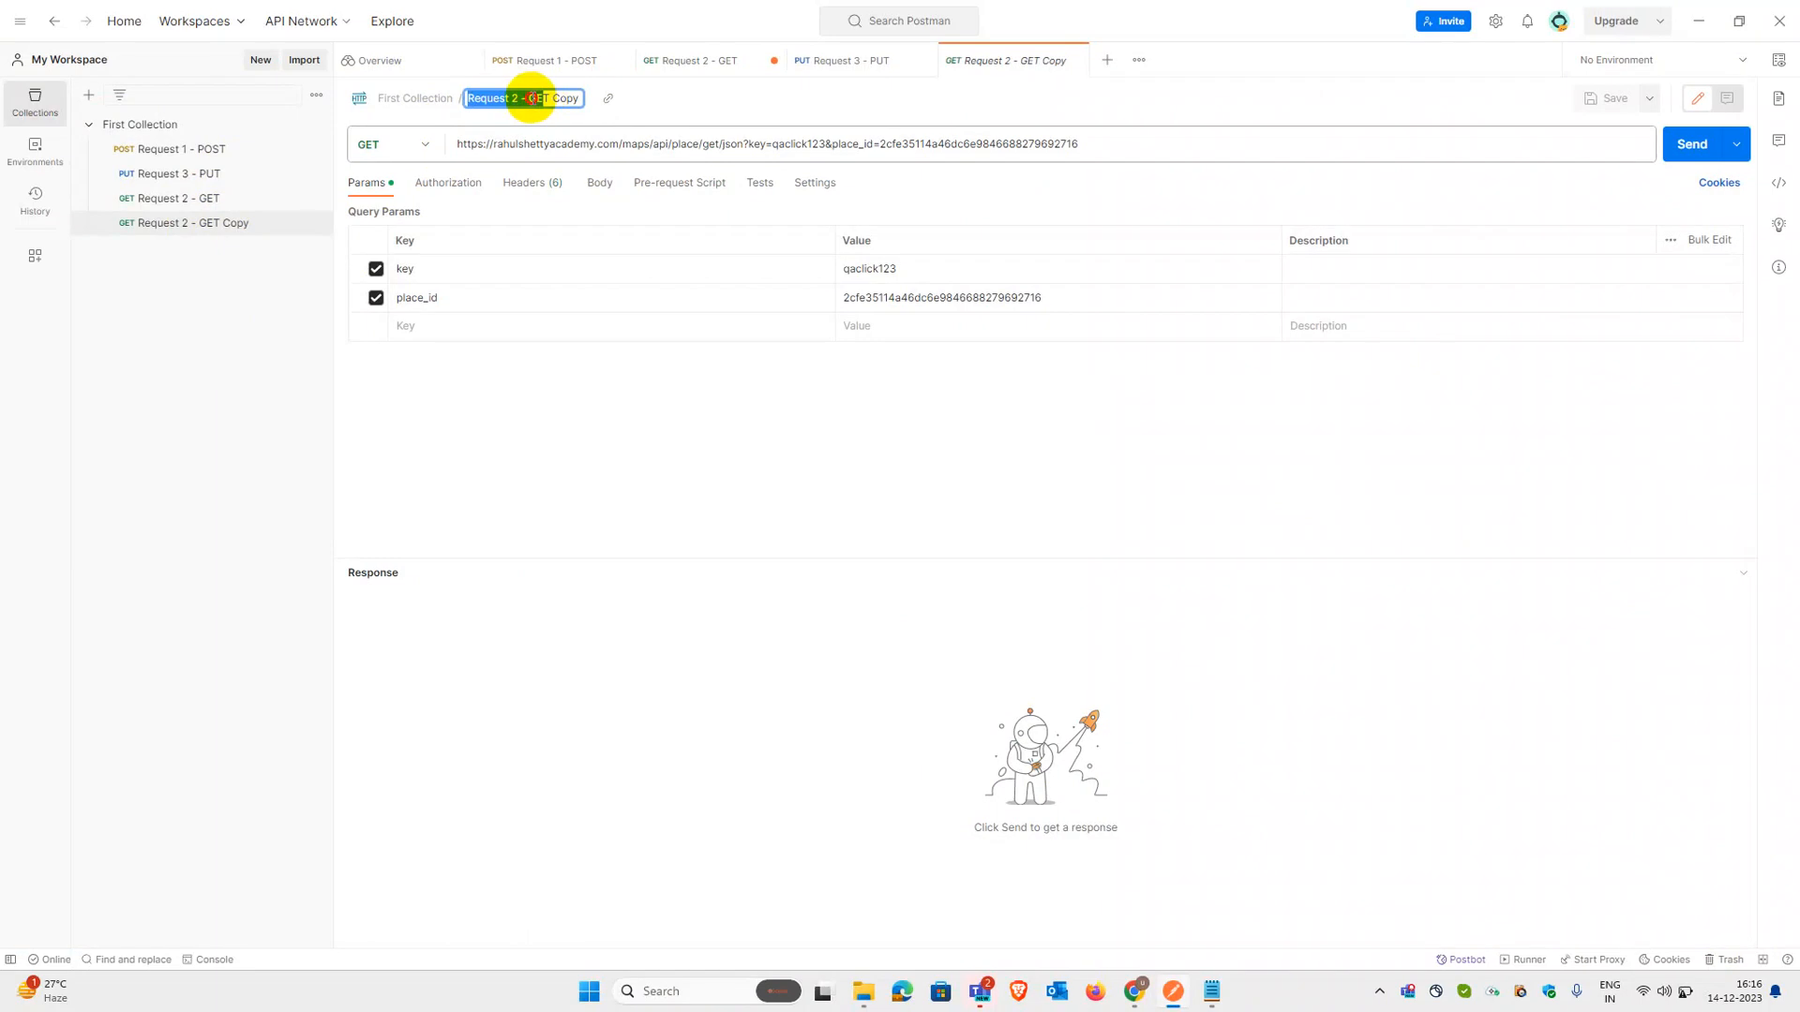
click(549, 98)
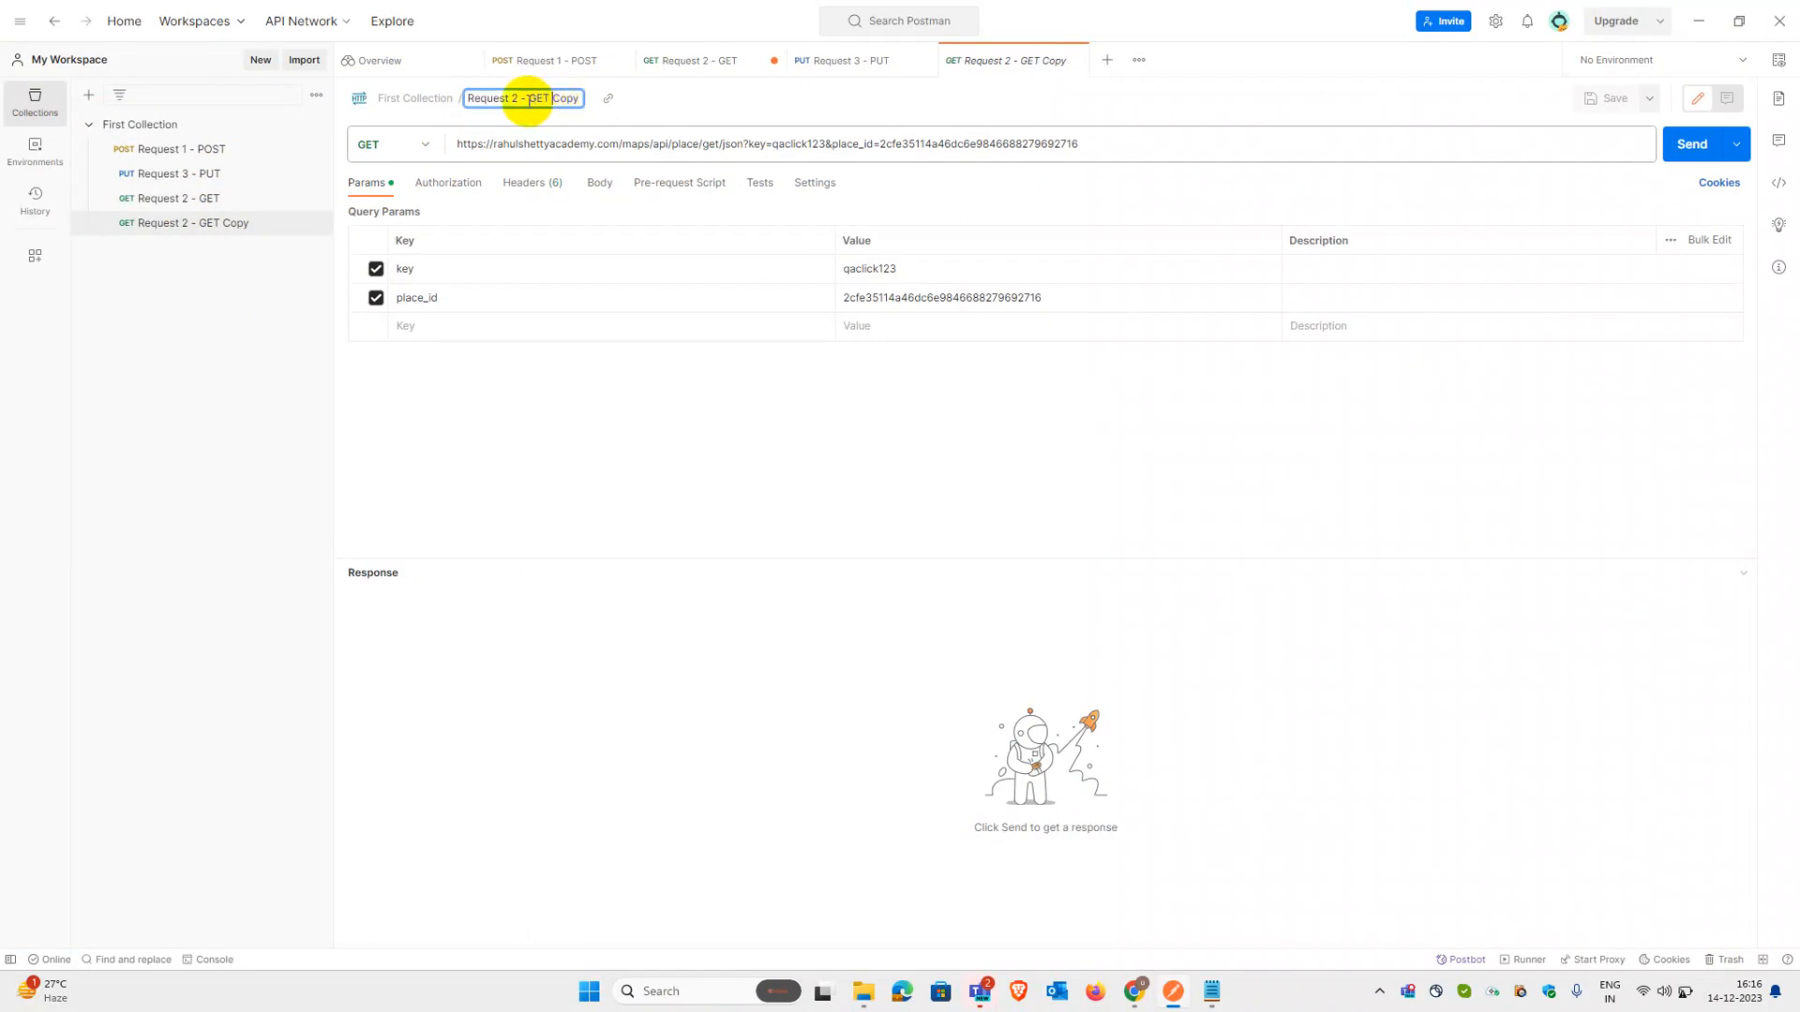
drag(528, 101, 628, 100)
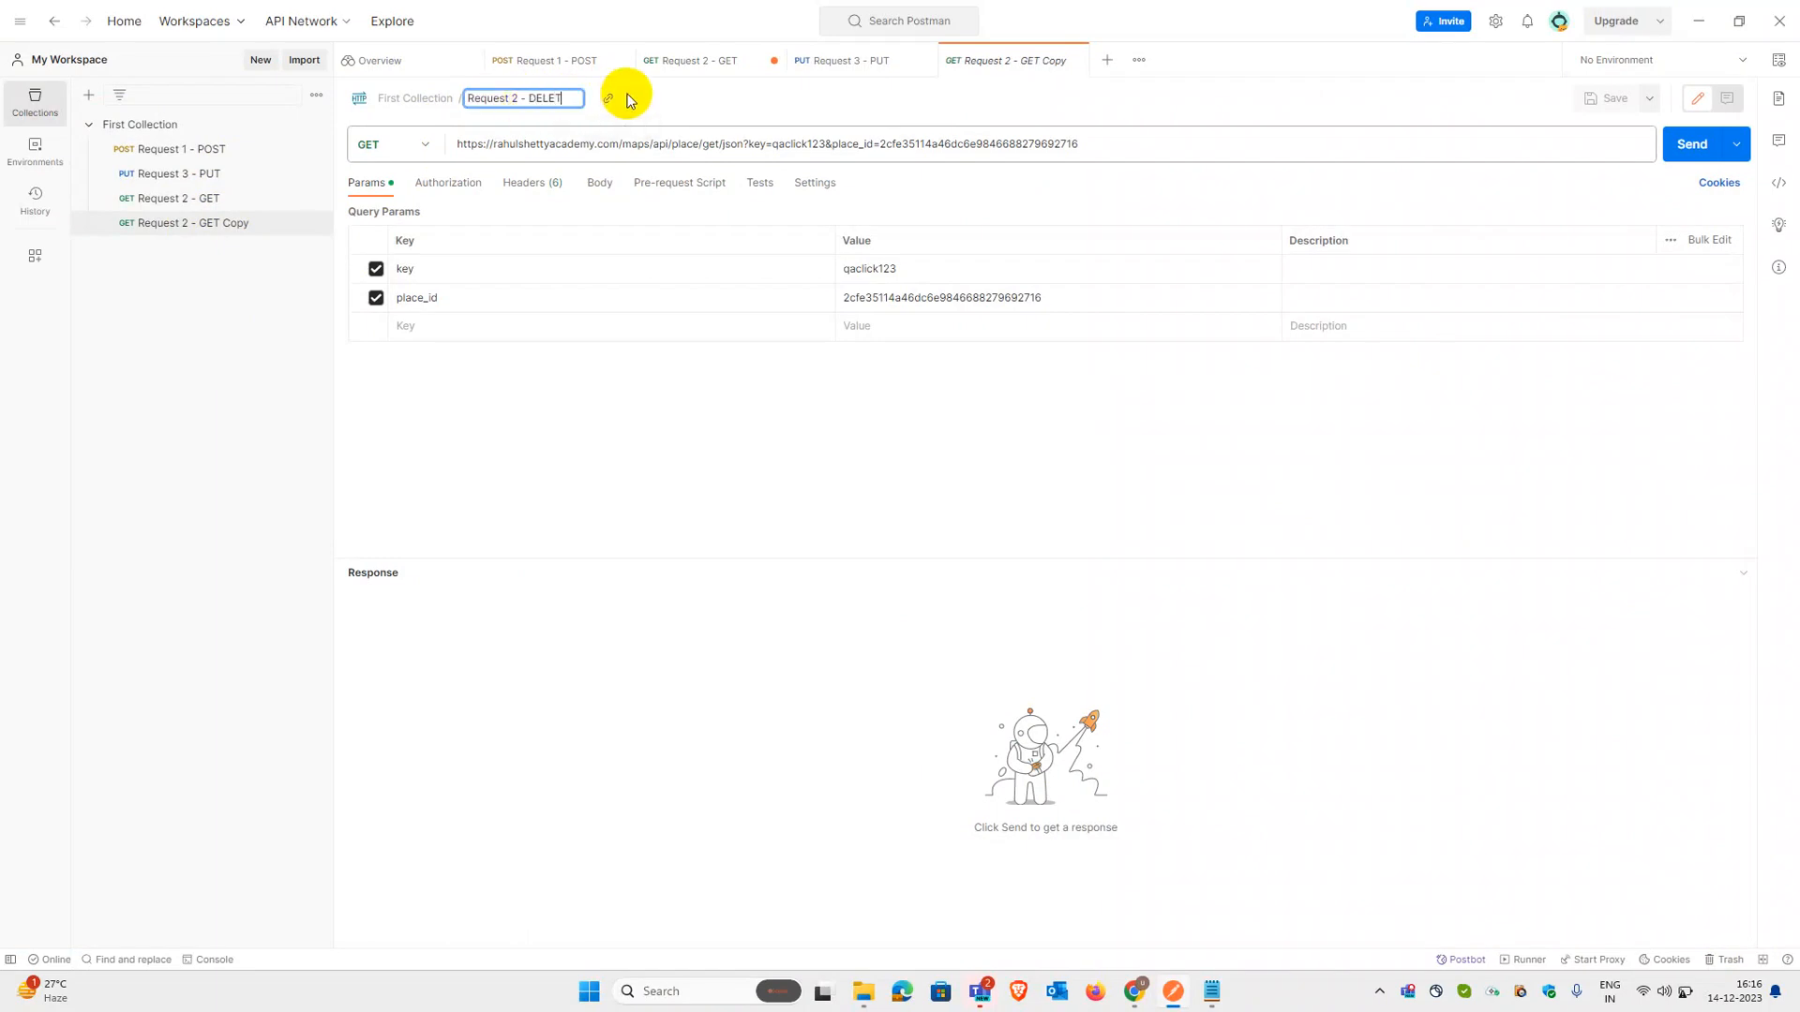
key(Return)
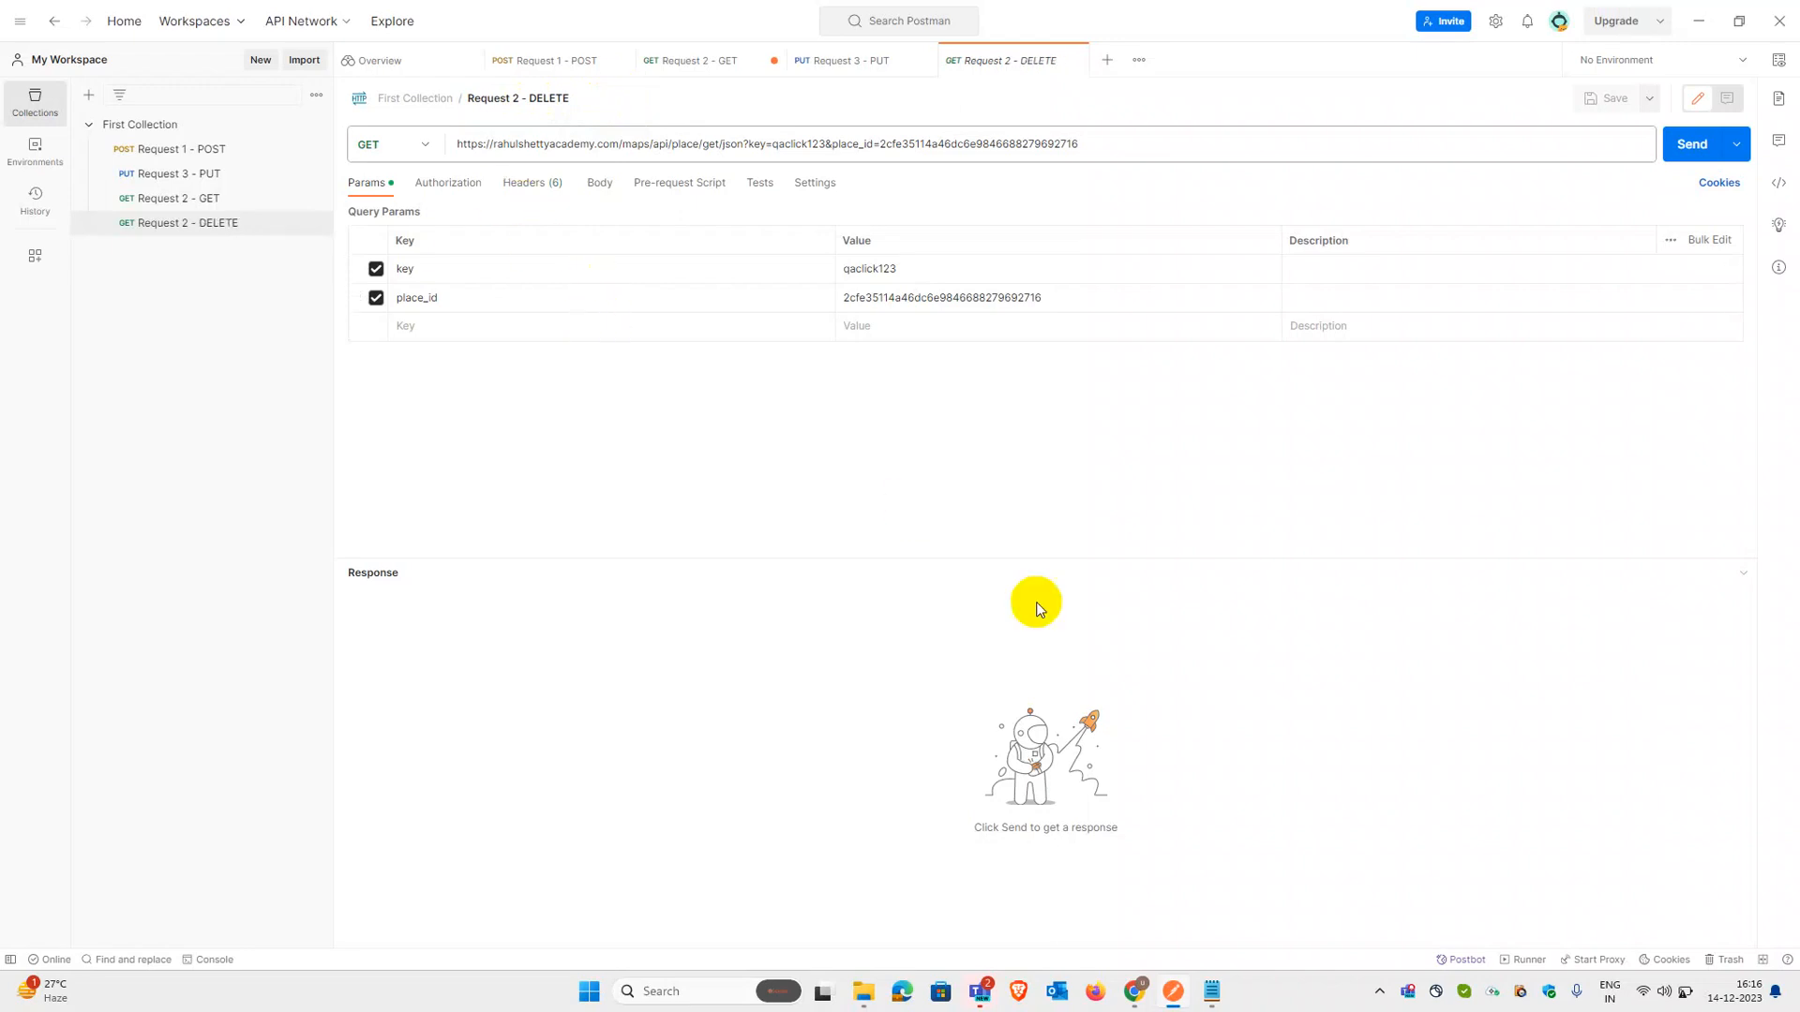
Step: Send the Request 2 - DELETE request with its inherited GET settings and examine the returned place details
mouse_move(1135, 989)
click(1189, 902)
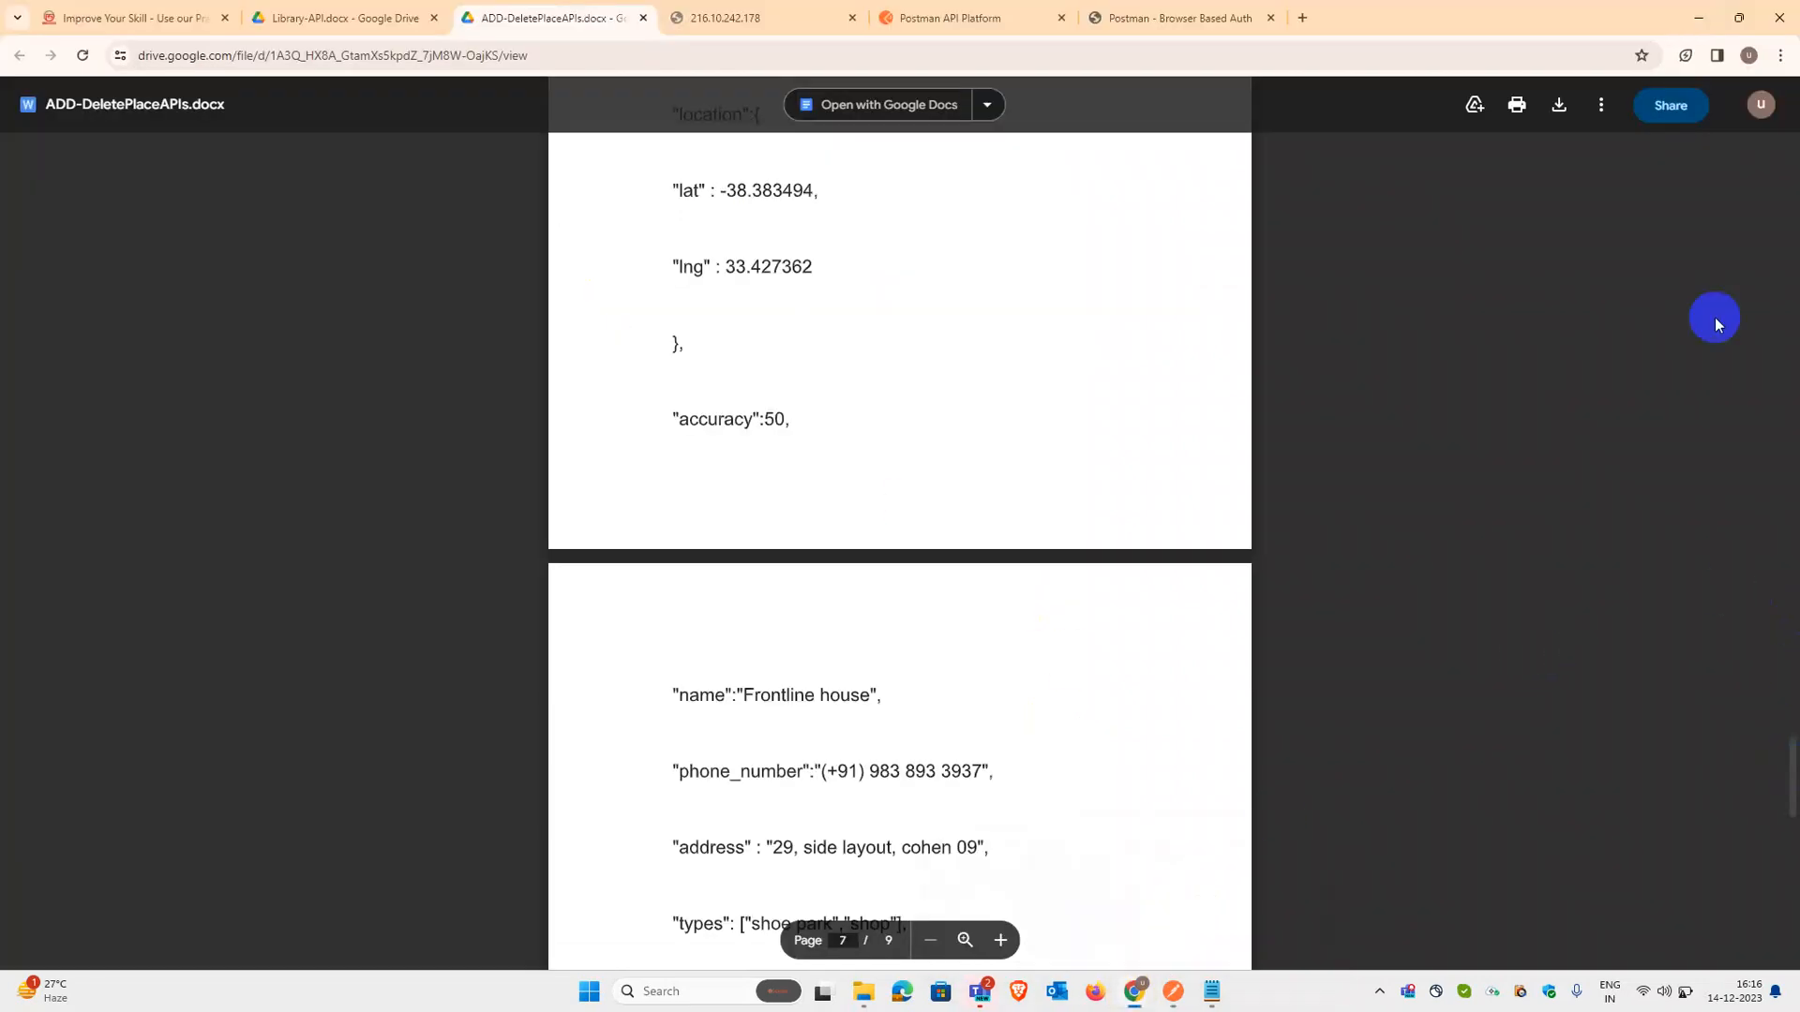
click(1699, 18)
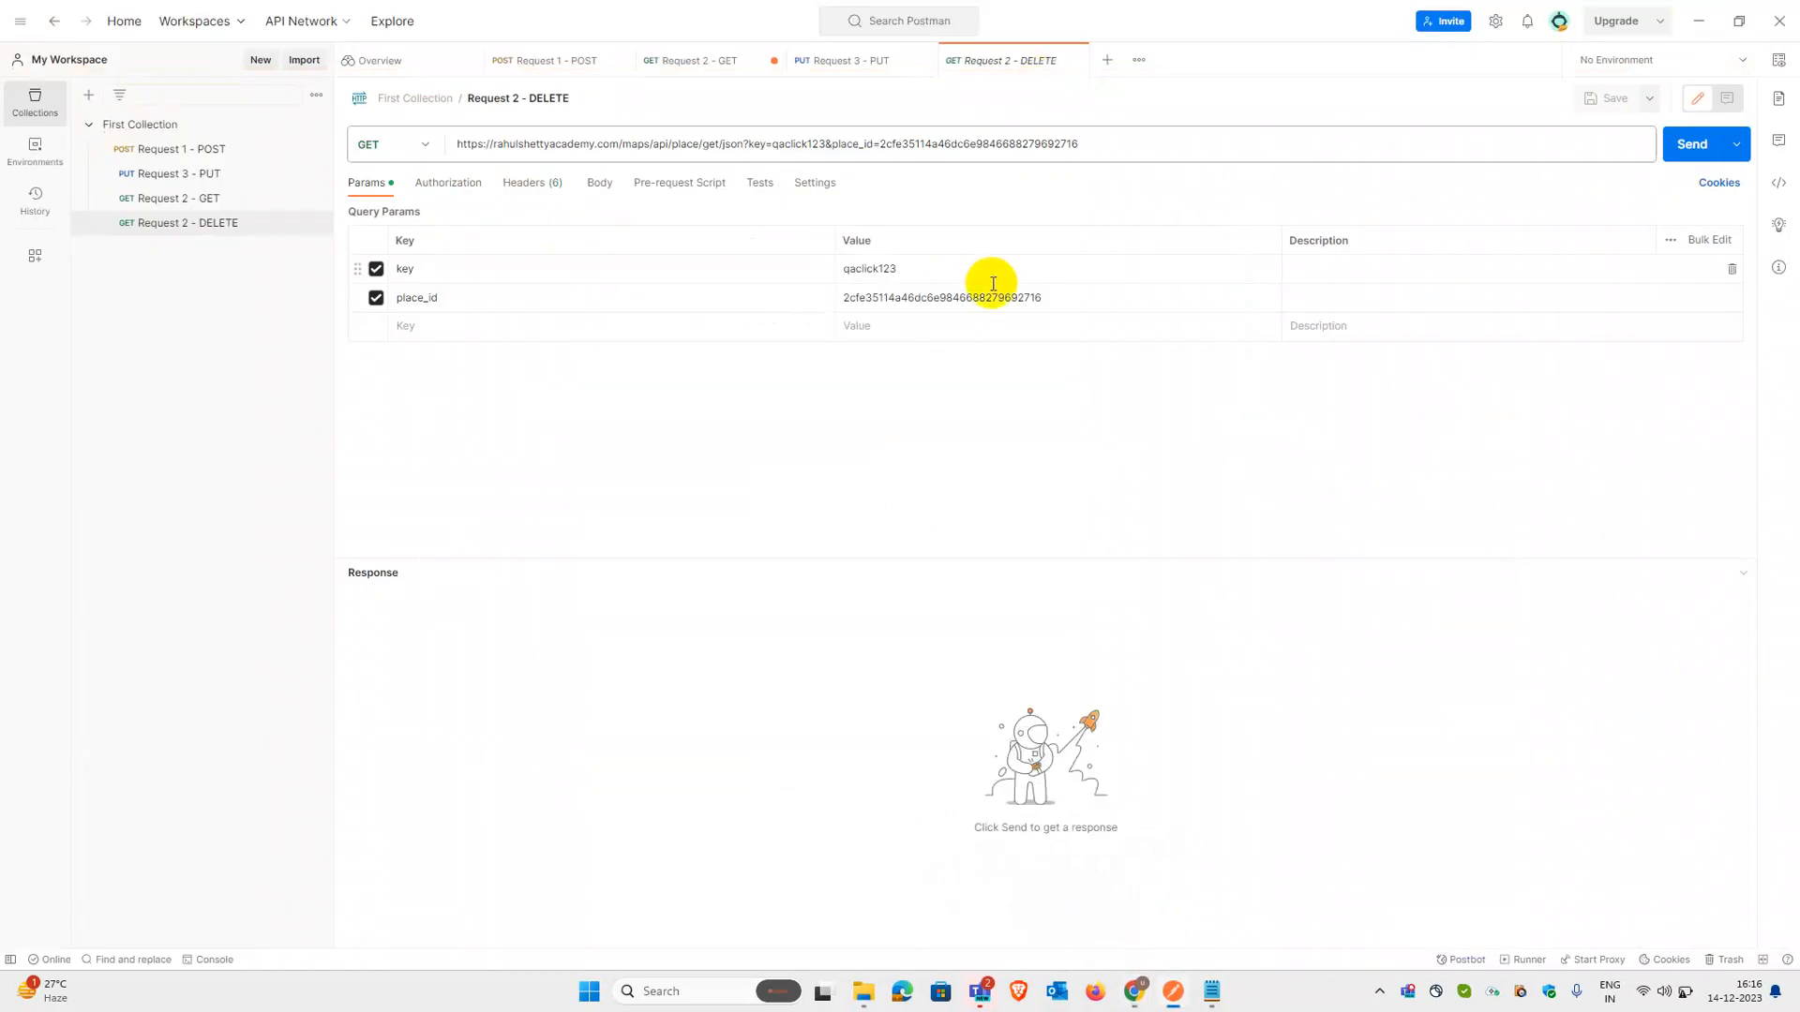
click(1670, 157)
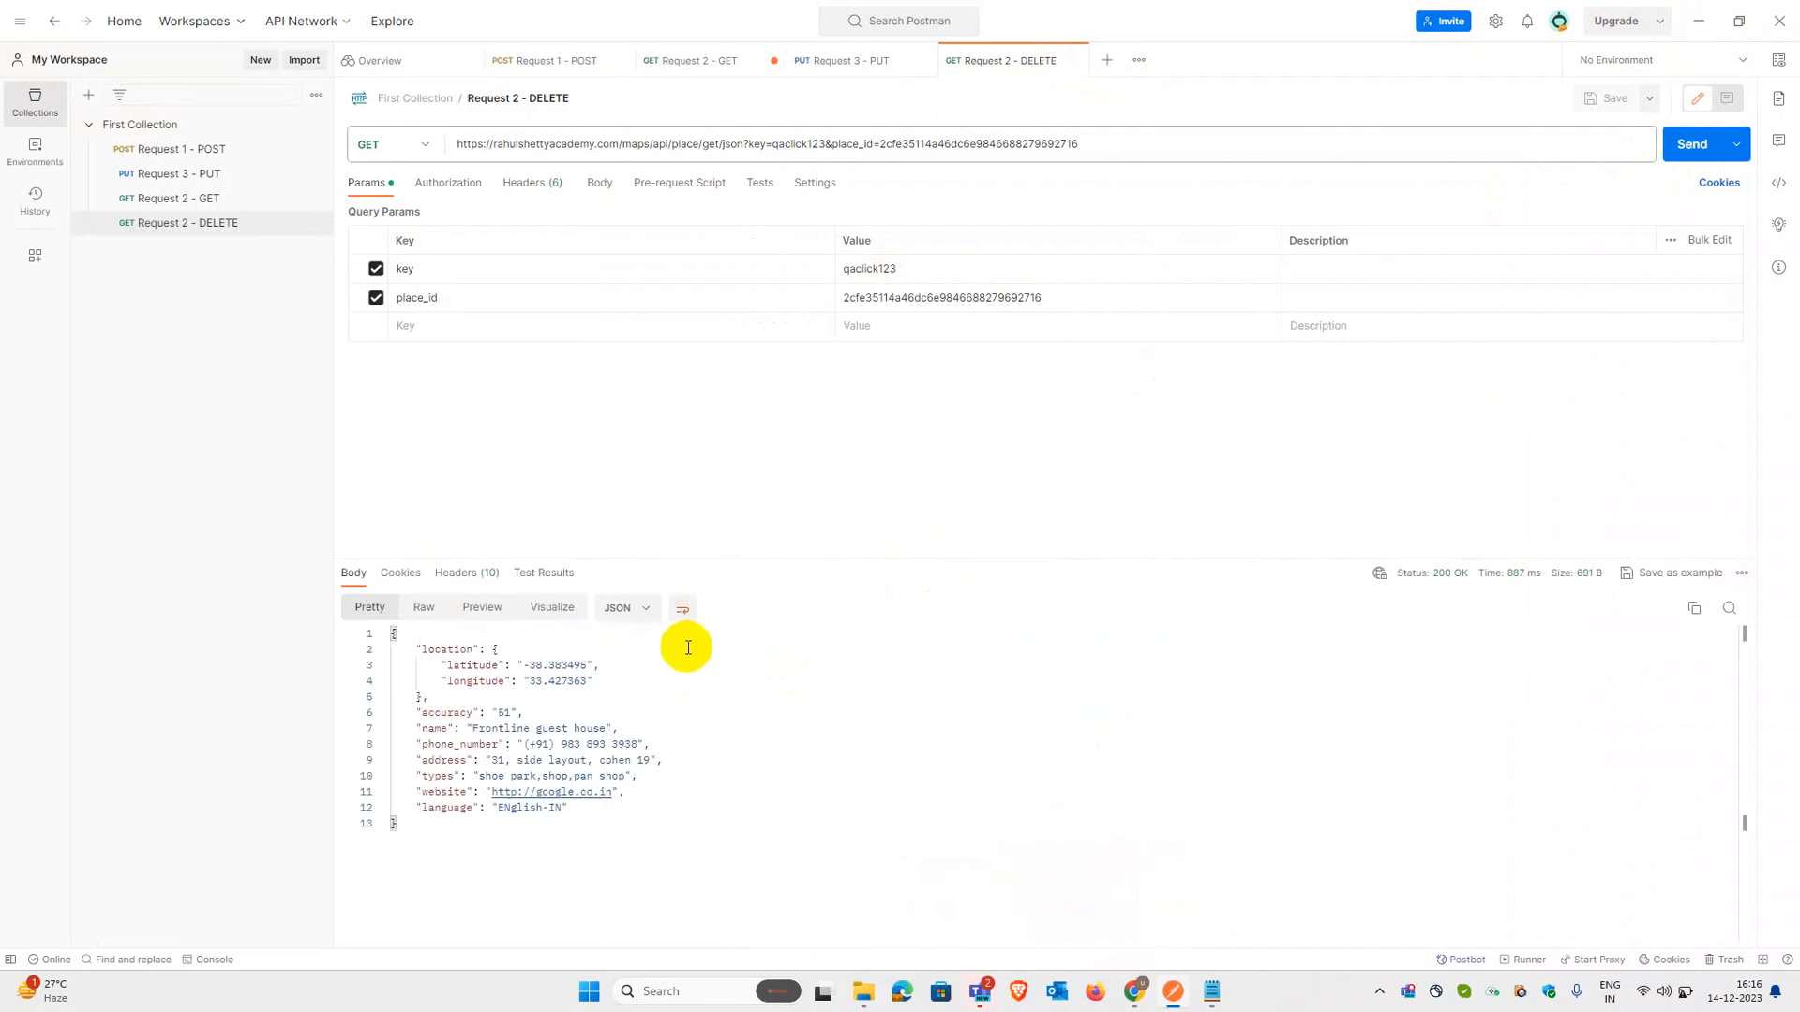
click(541, 843)
drag(541, 843, 405, 596)
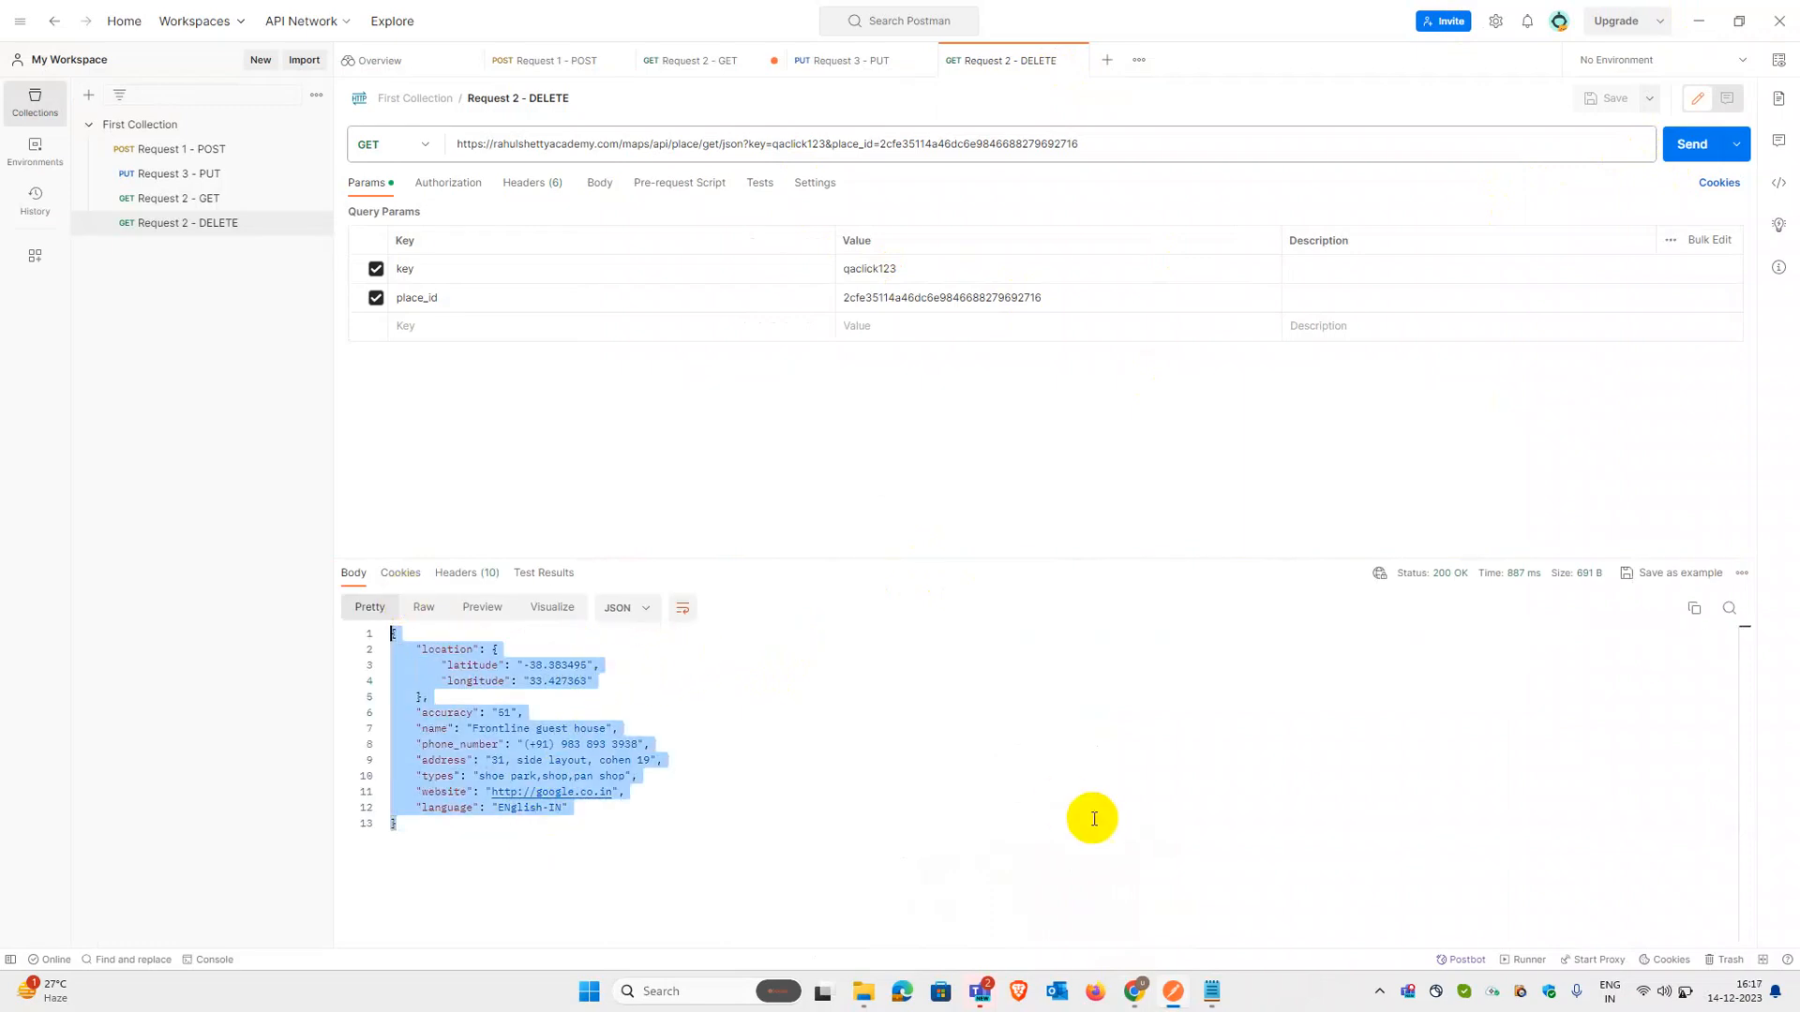
Step: Look up the HTTP method and resource path of the Google Maps Delete API in ADD-DeletePlaceAPIs.docx in Chrome
mouse_move(1160, 991)
click(1228, 905)
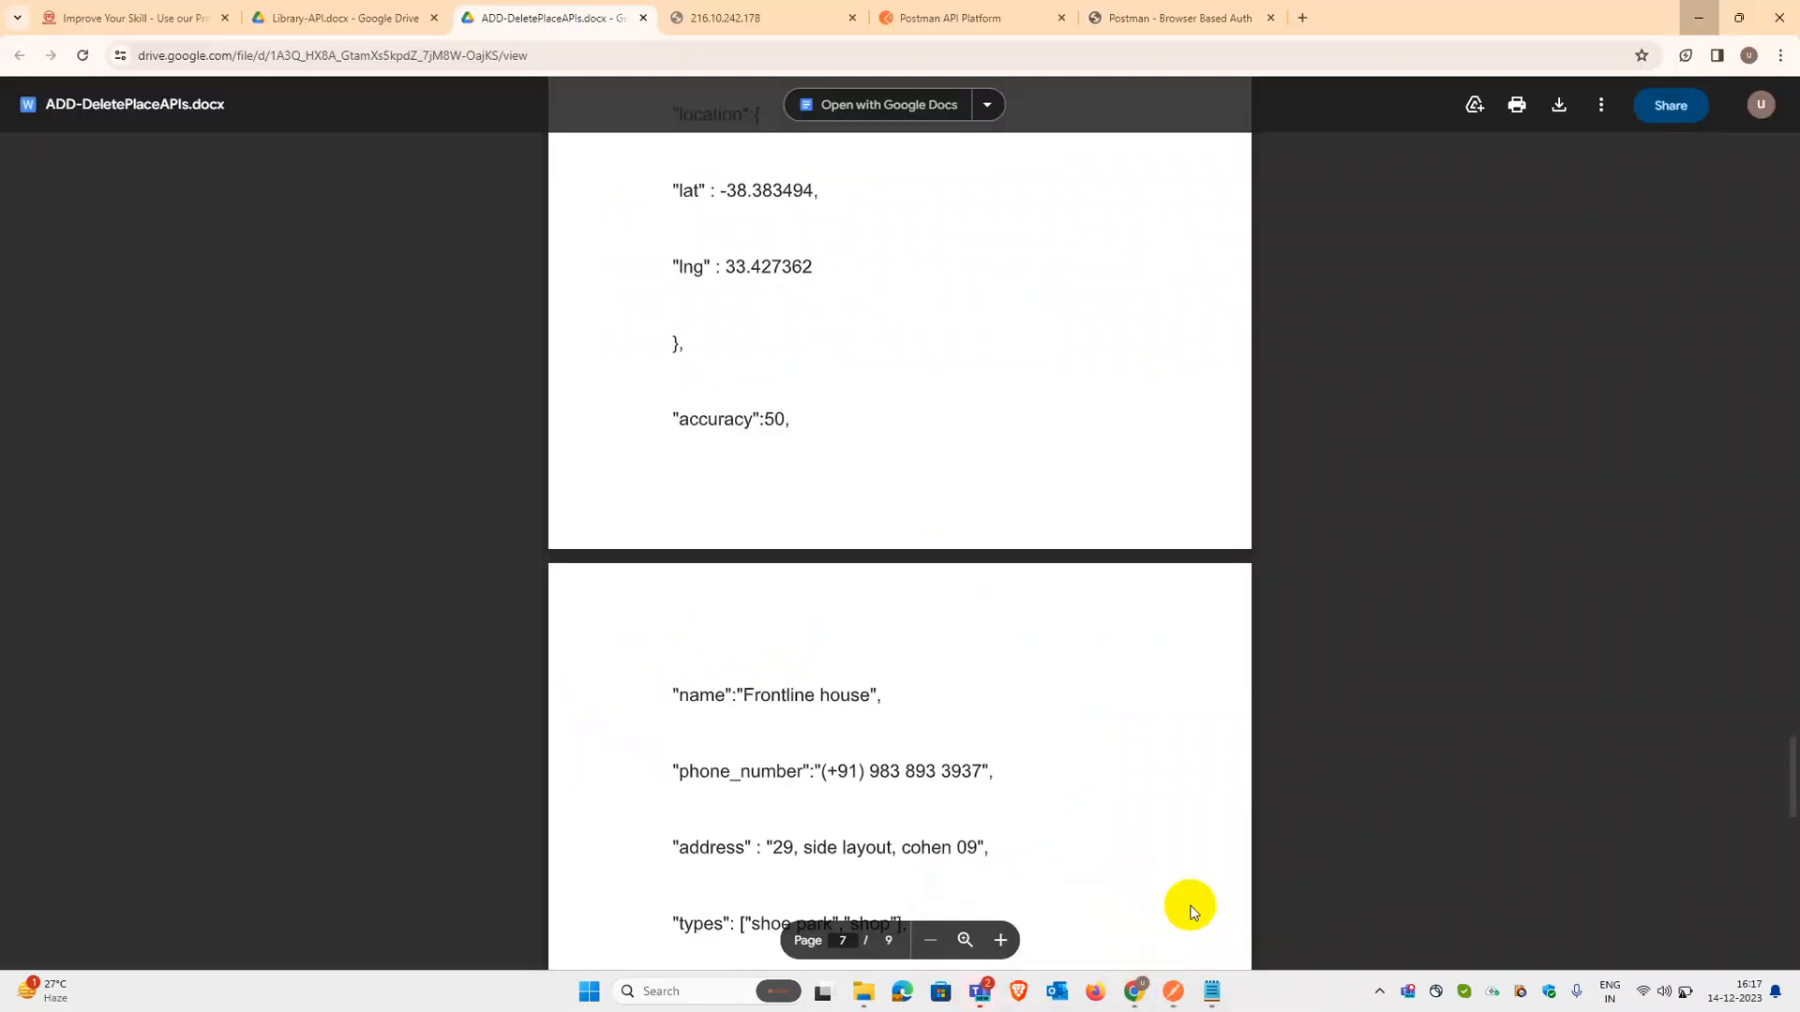
drag(1786, 780, 1765, 576)
drag(1758, 530, 1748, 377)
scroll(1753, 663, down, 1)
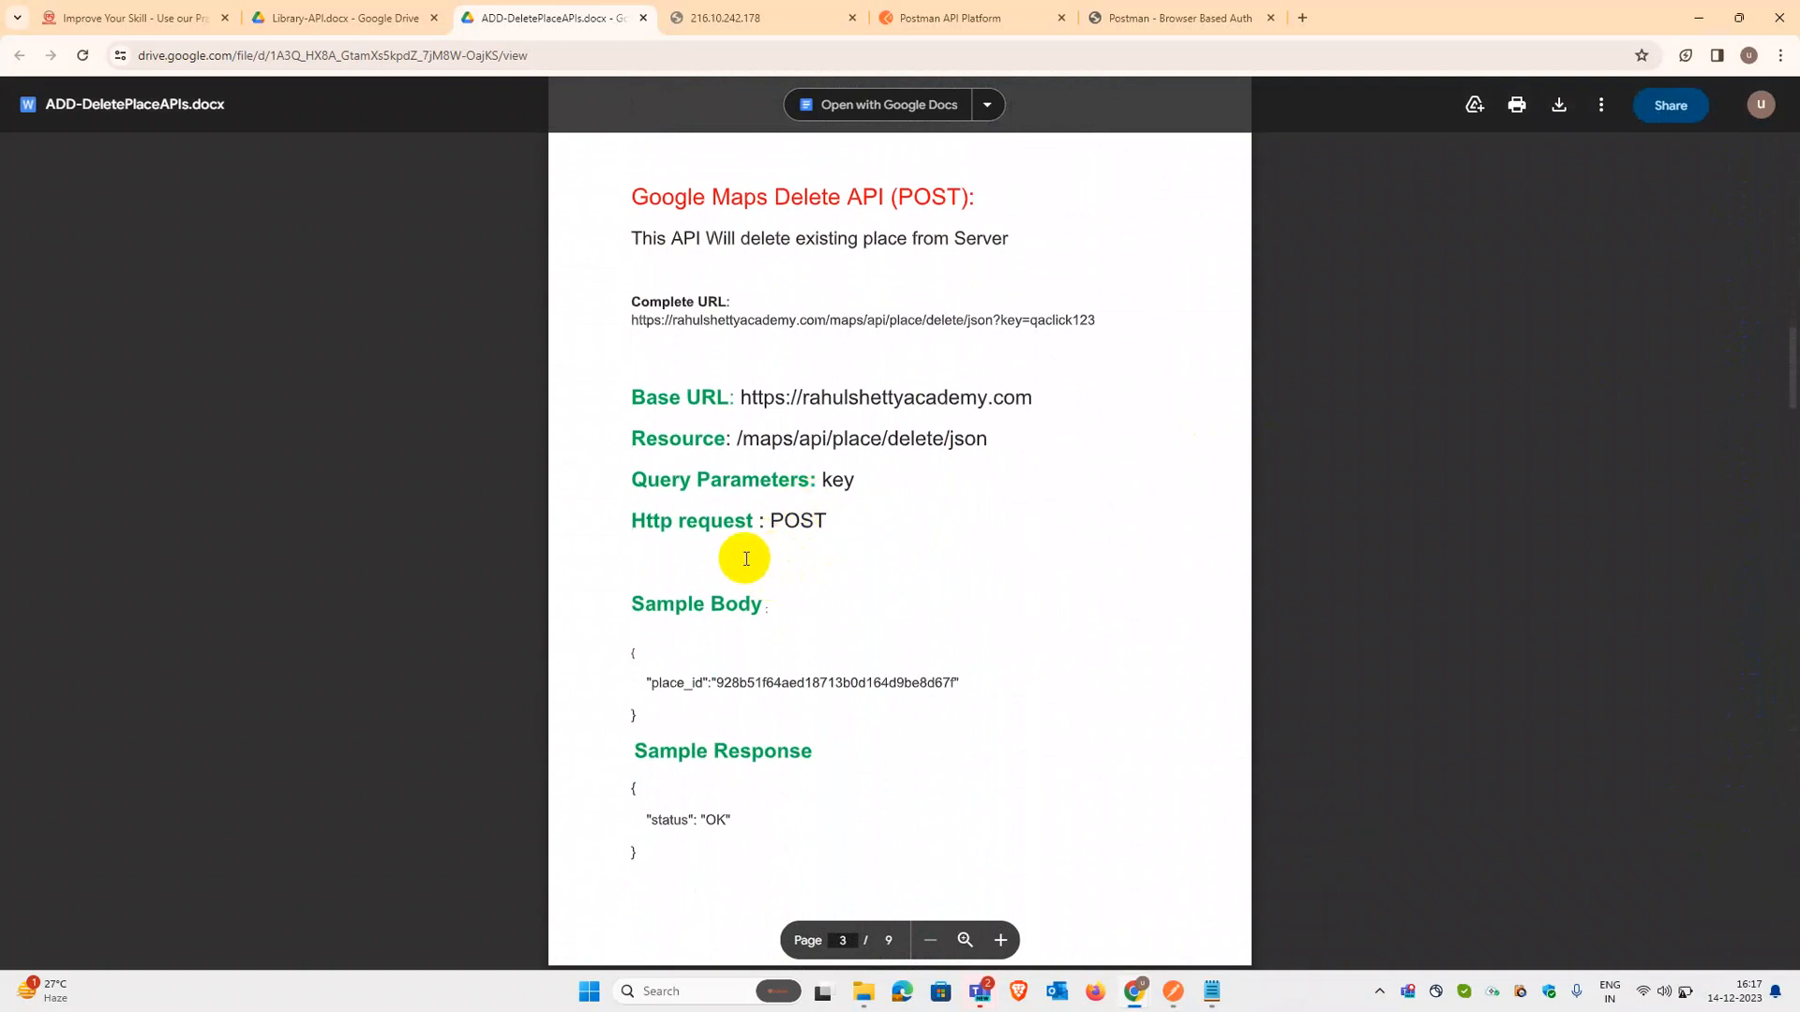
drag(773, 522, 876, 522)
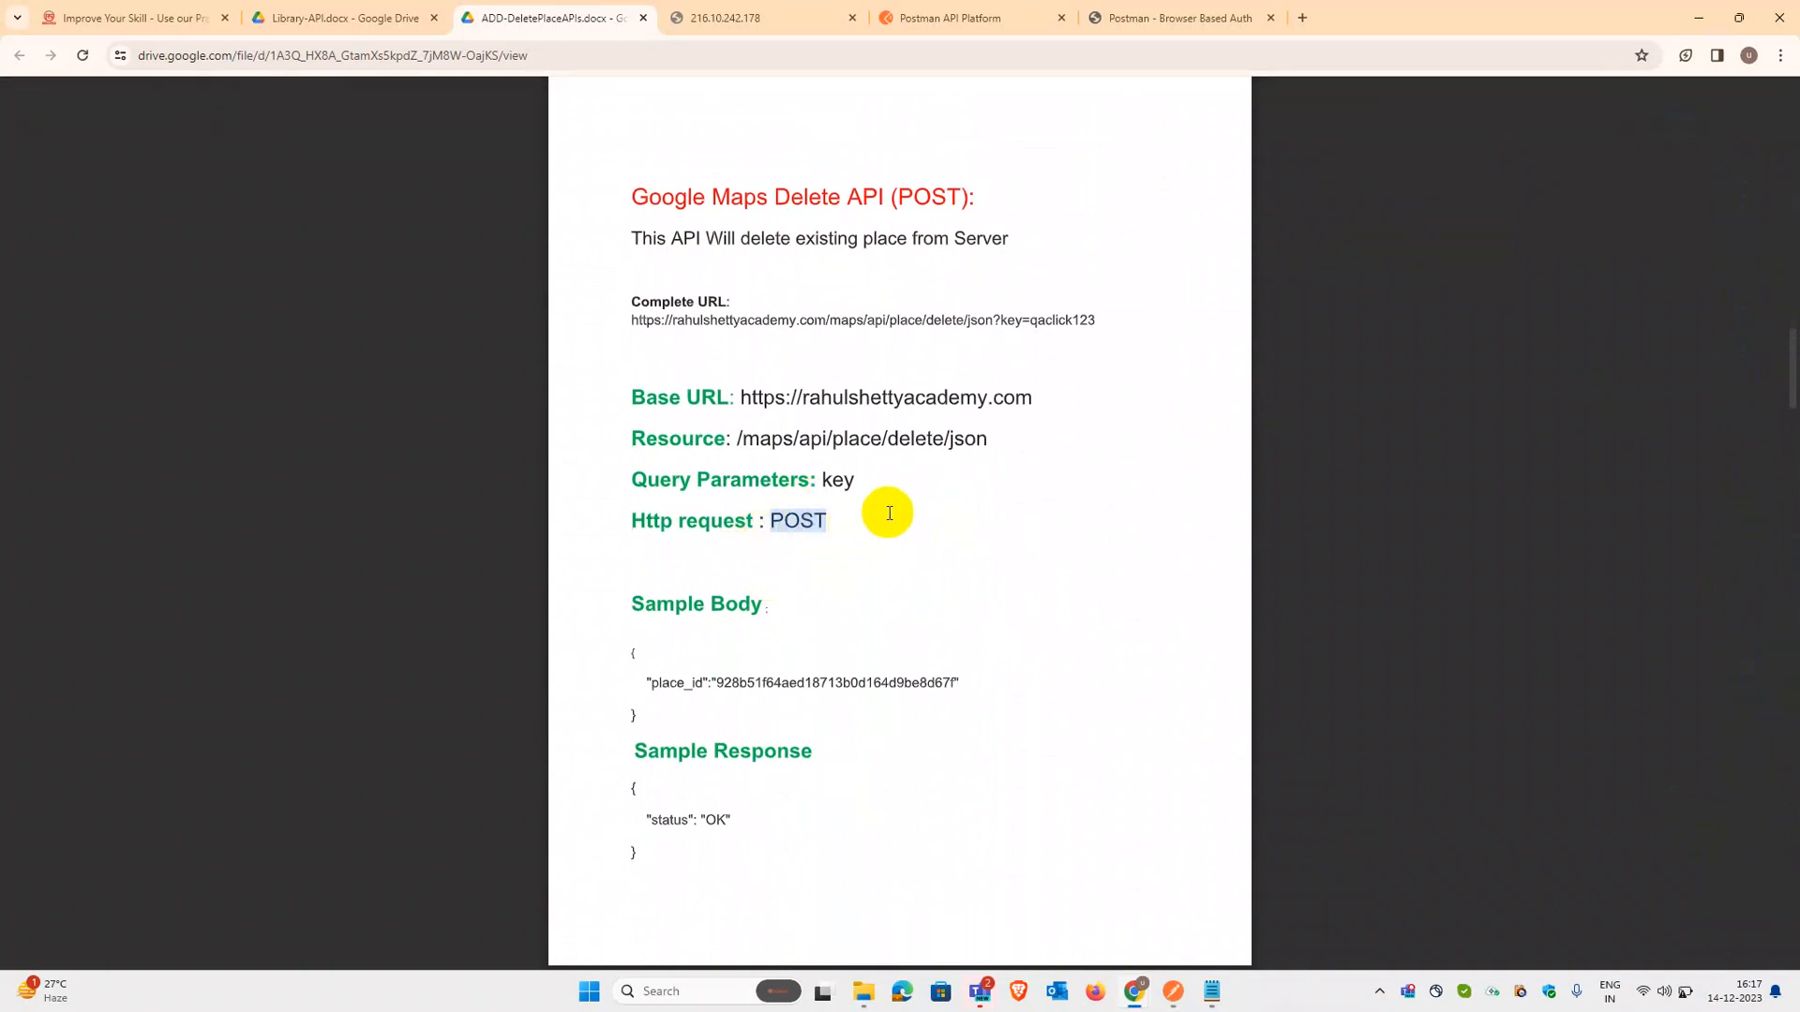
double_click(884, 439)
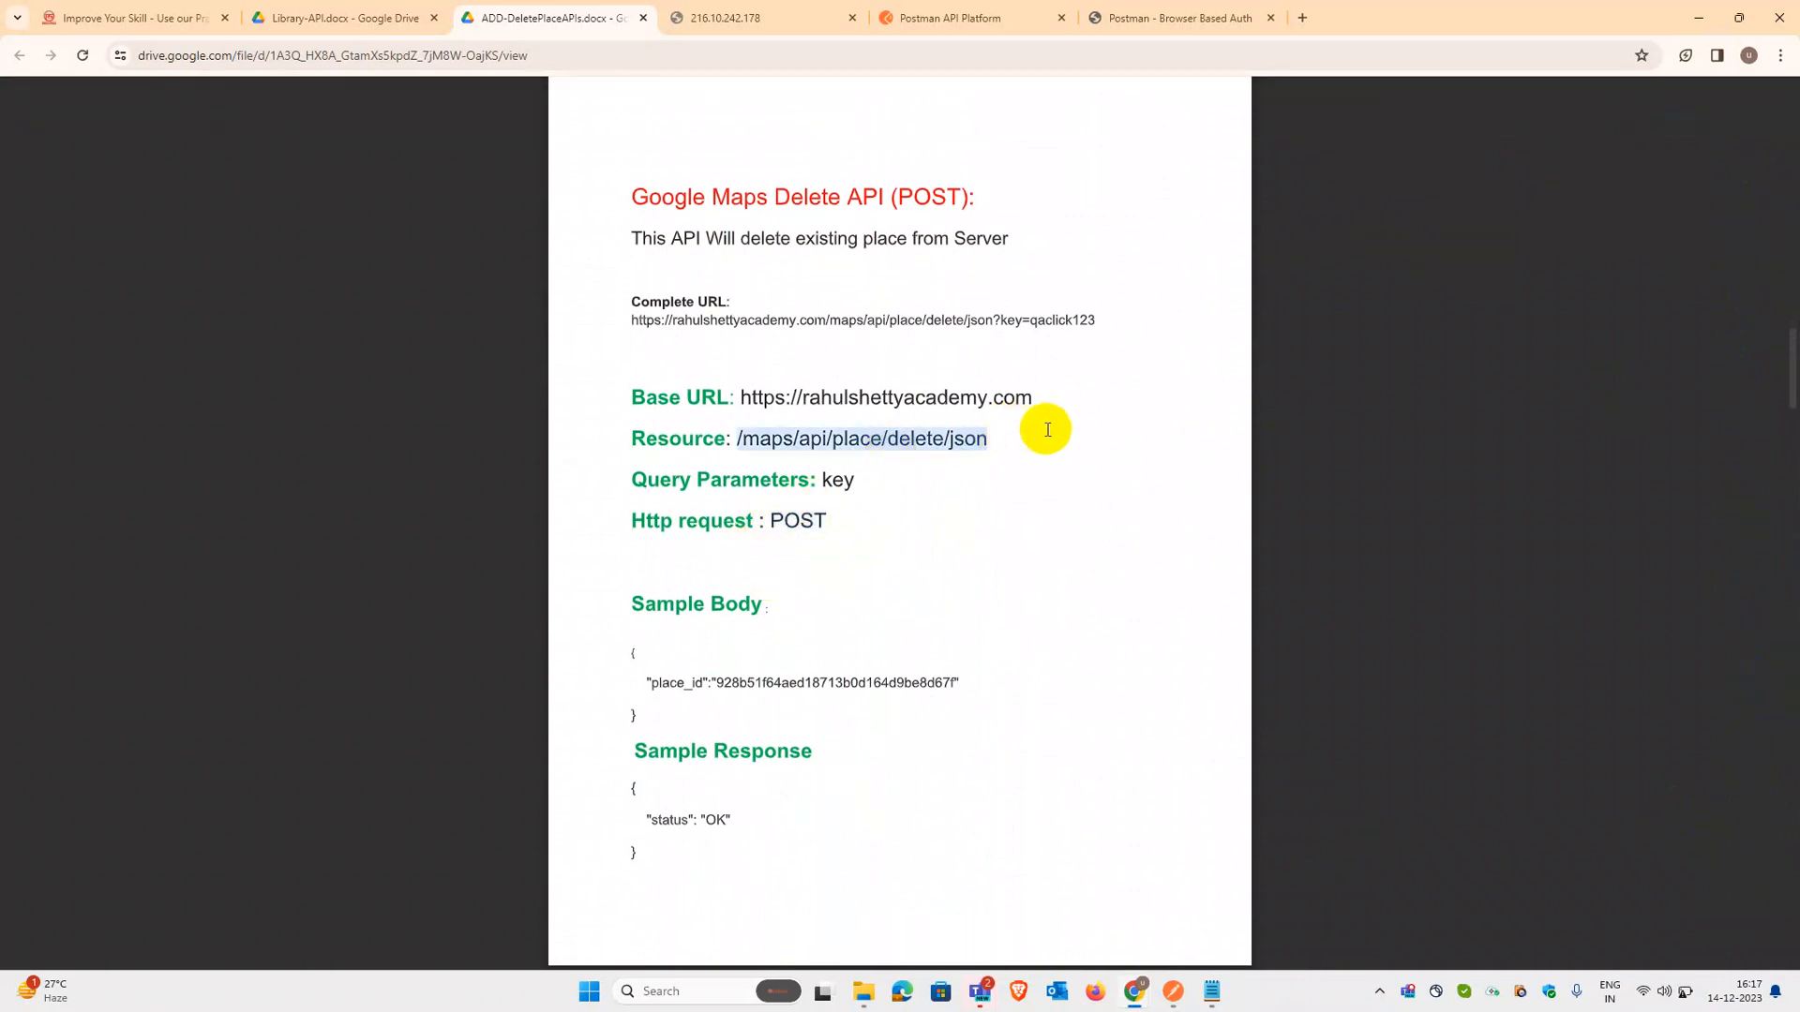
click(1697, 19)
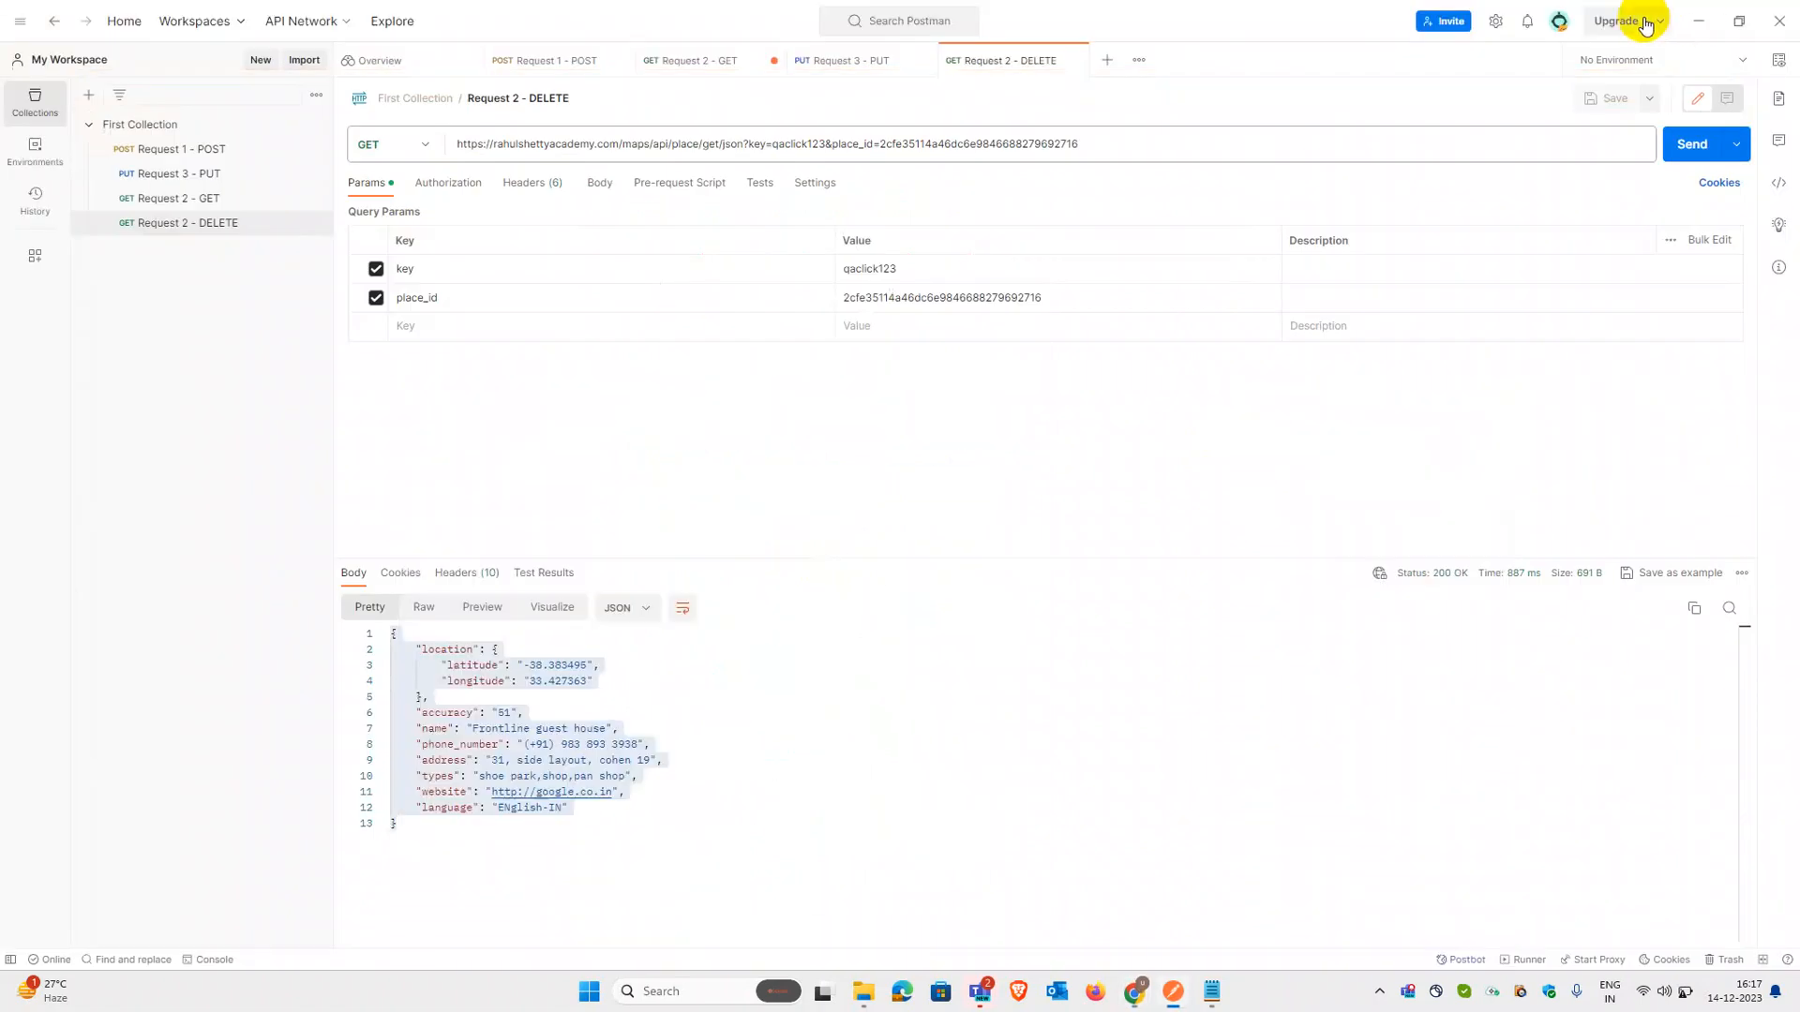
Step: Replace get with delete in the URL path of Request 2 - DELETE in Postman and set its method to POST
key(ctrl+a)
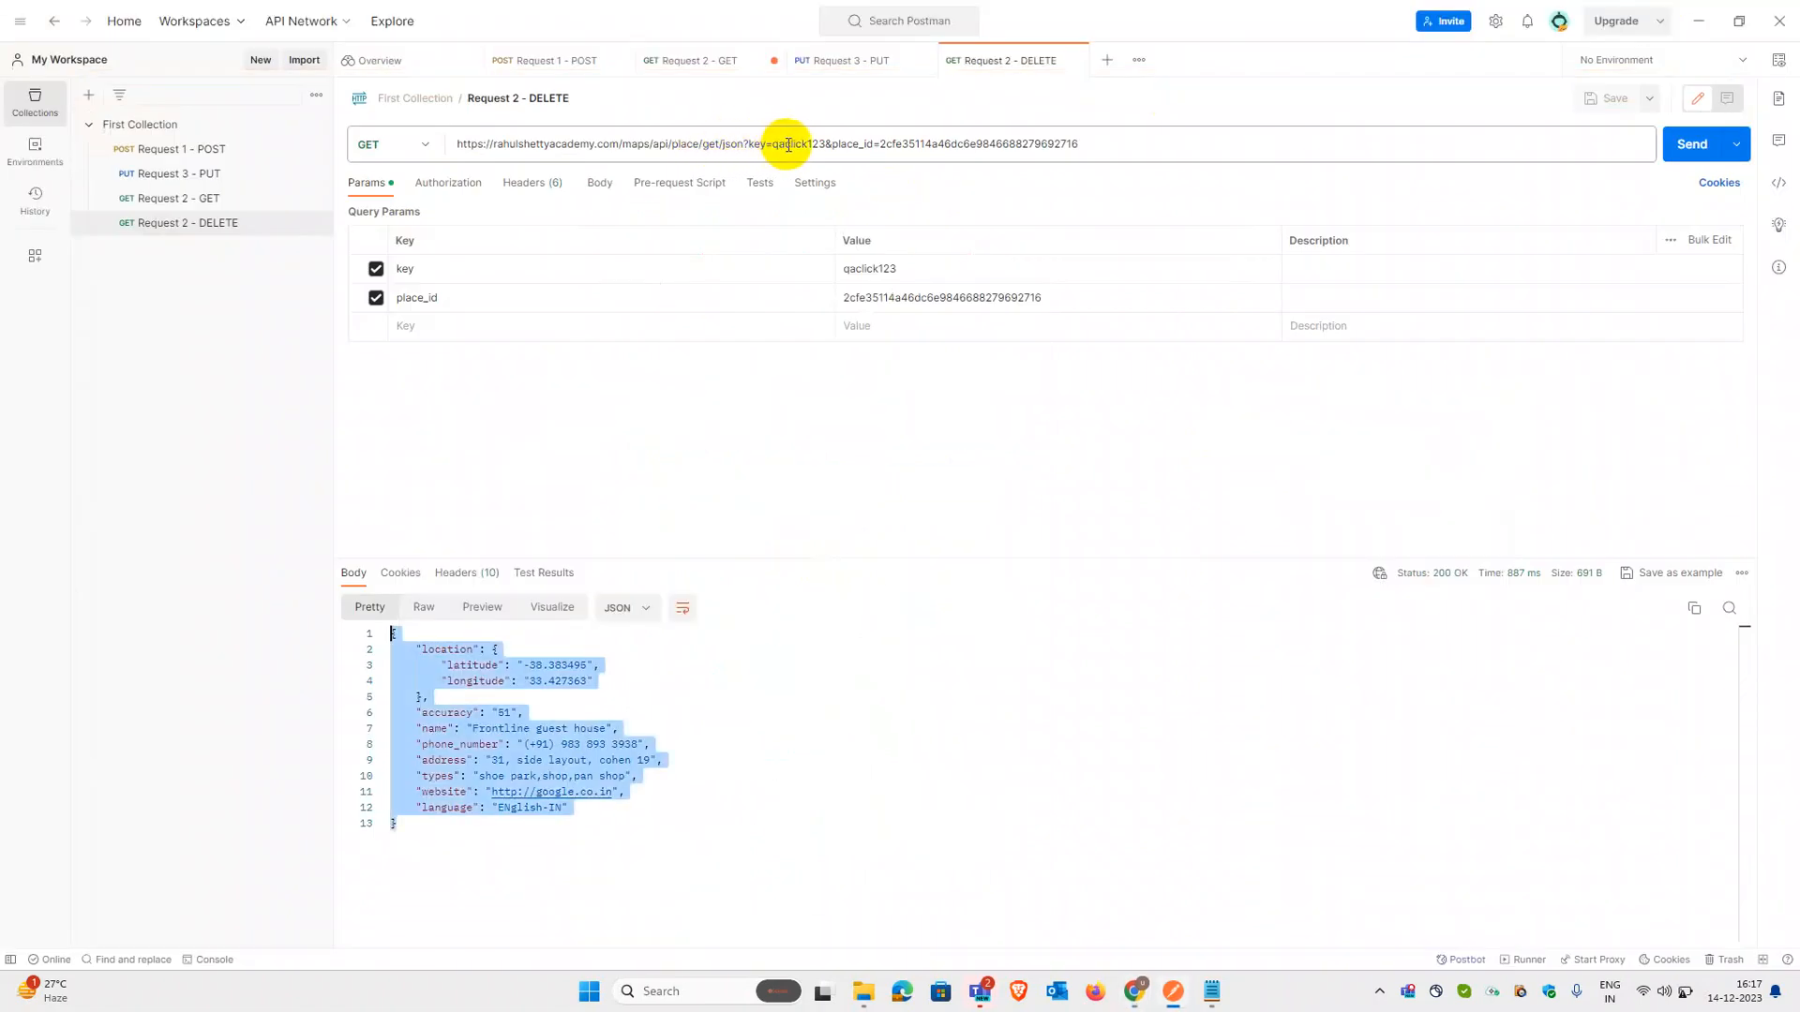
double_click(709, 145)
text(delete)
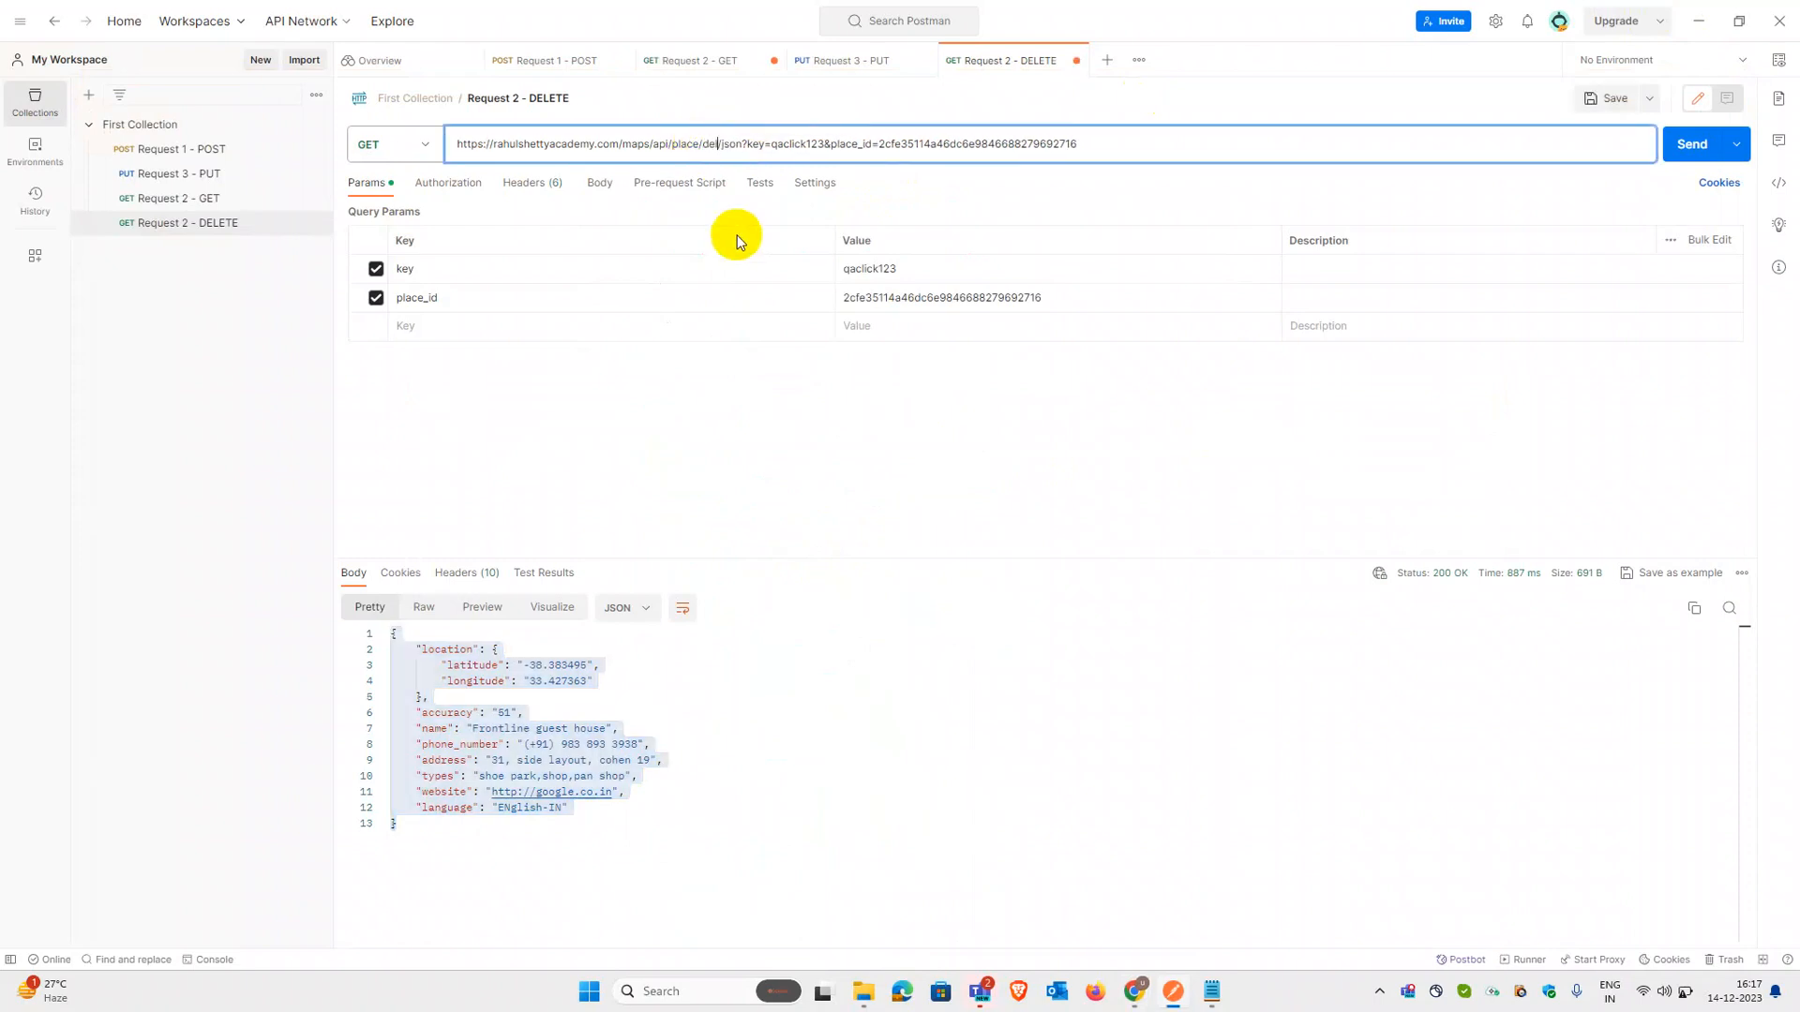
click(414, 143)
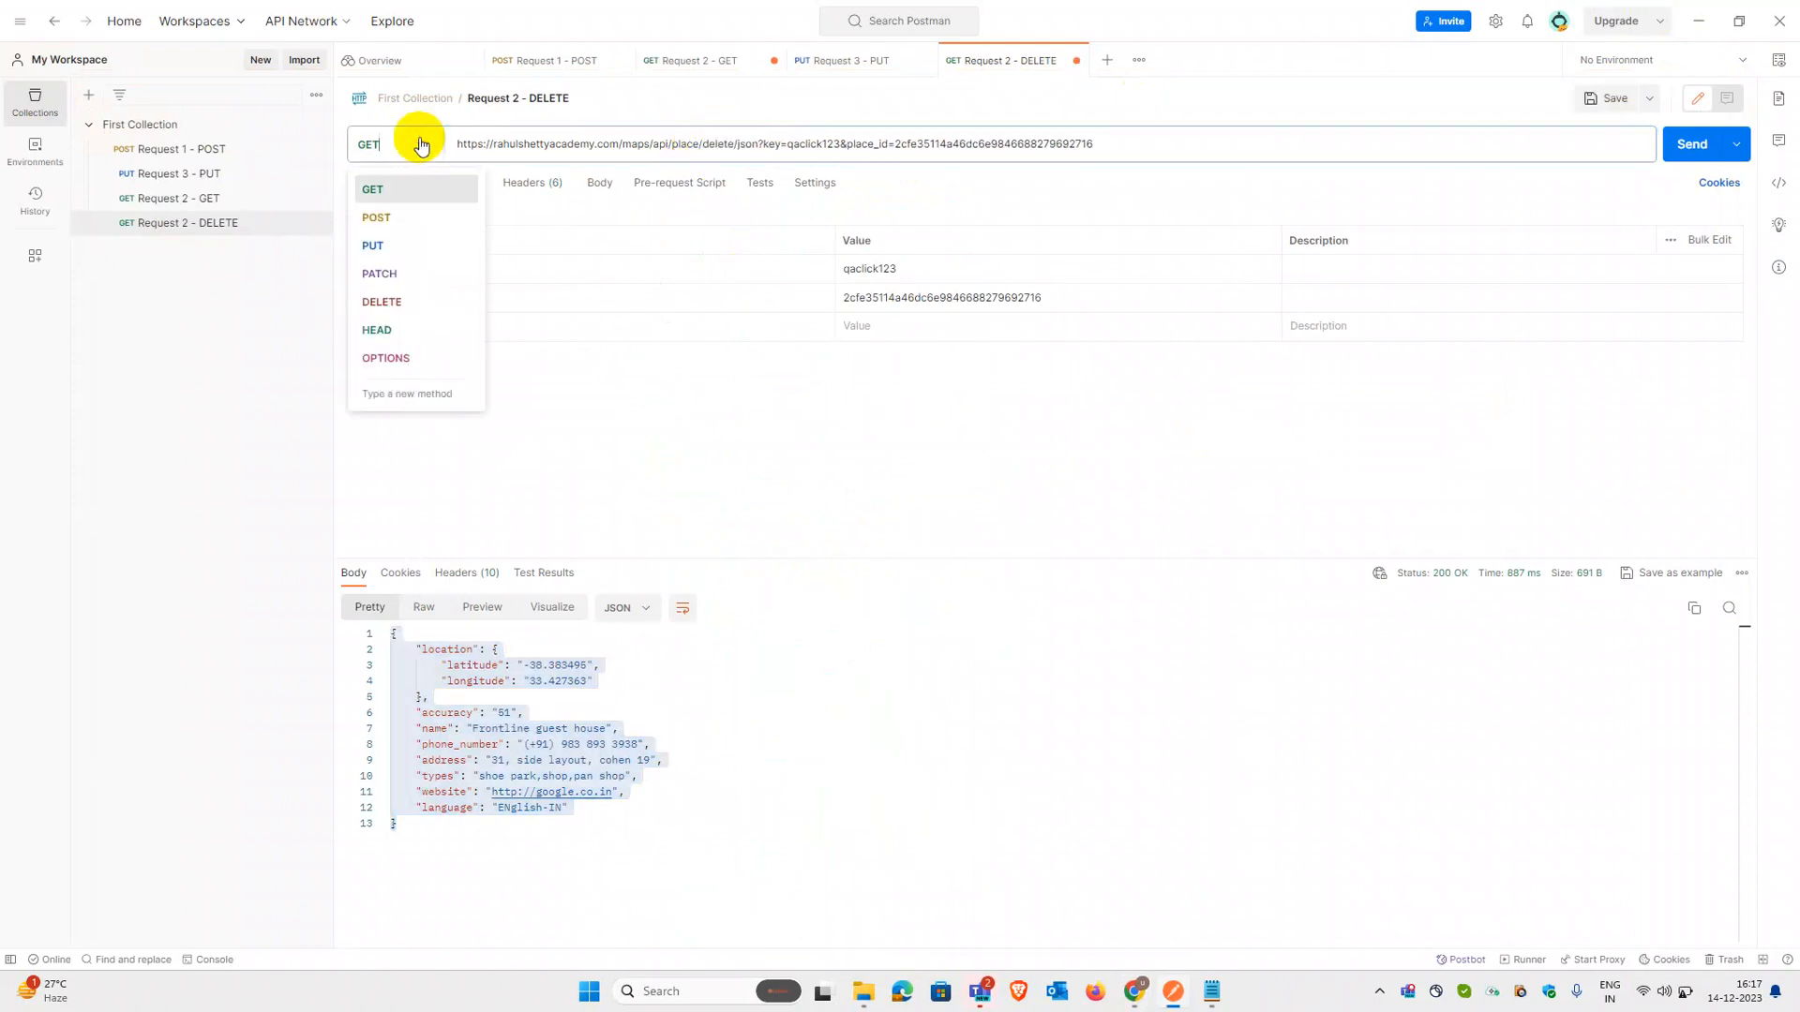
click(403, 222)
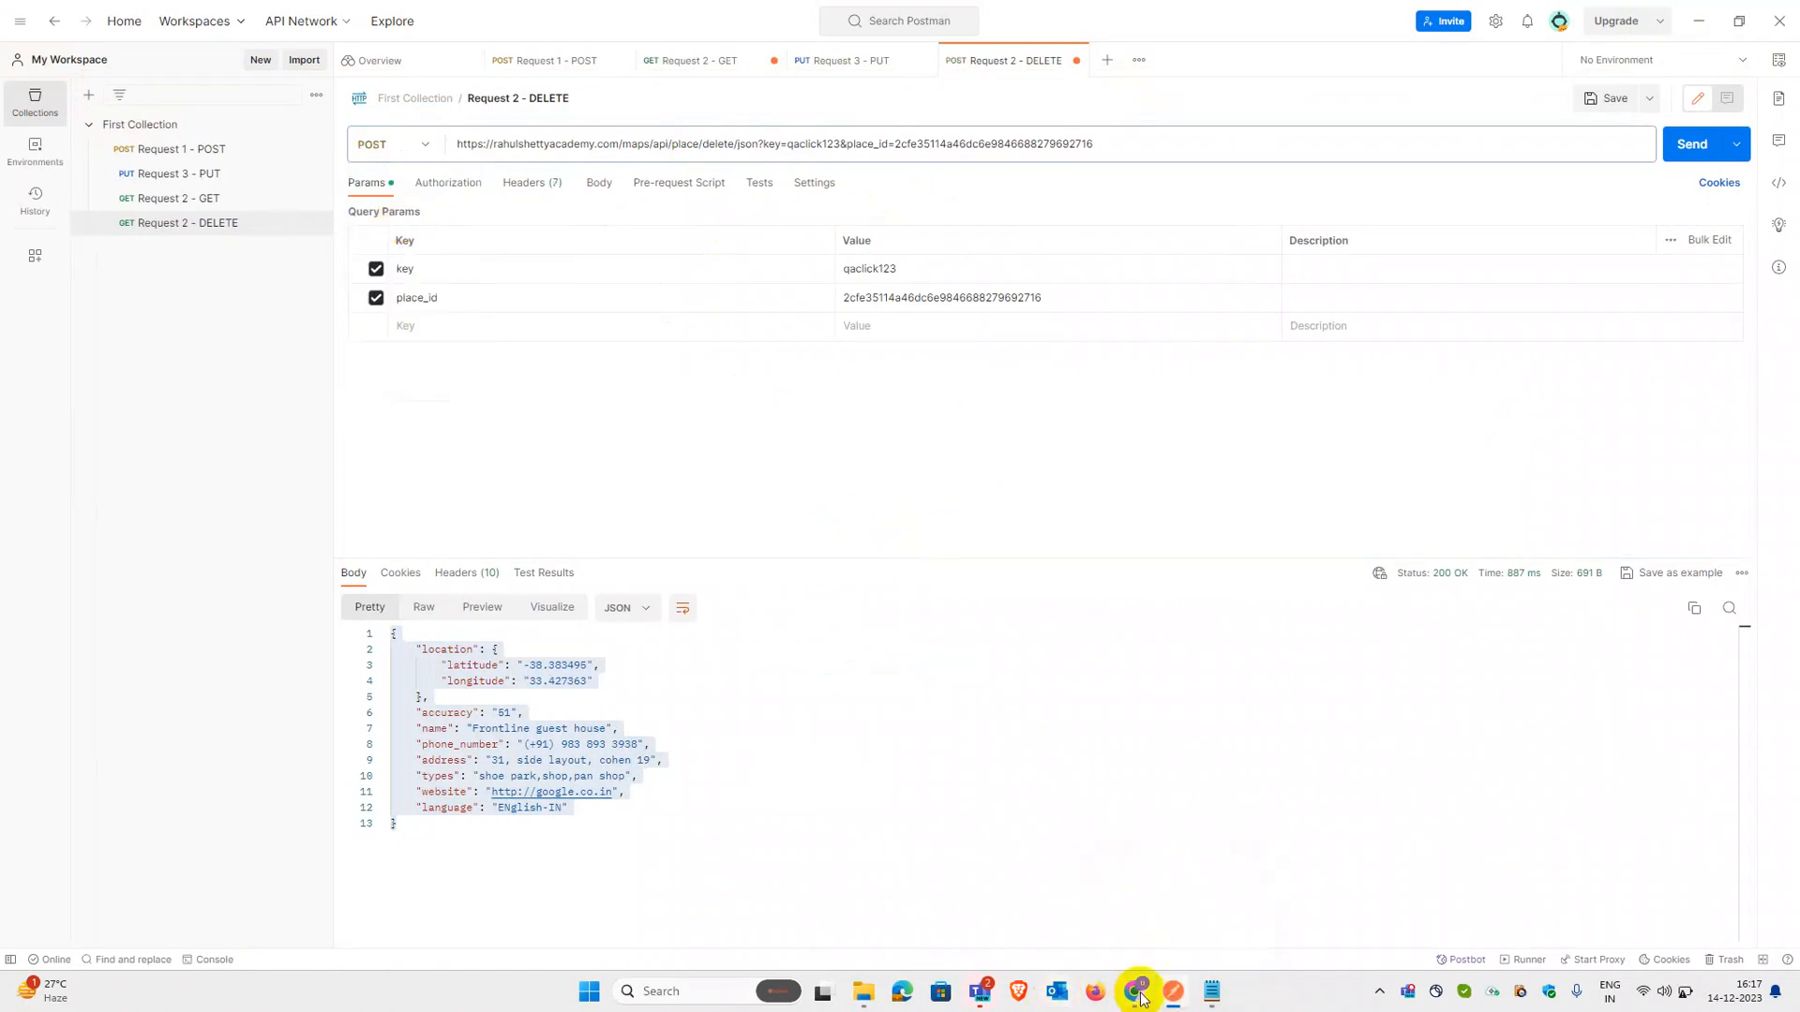
Step: Look up the sample body of the Google Maps Delete API in ADD-DeletePlaceAPIs.docx in Chrome
click(1243, 890)
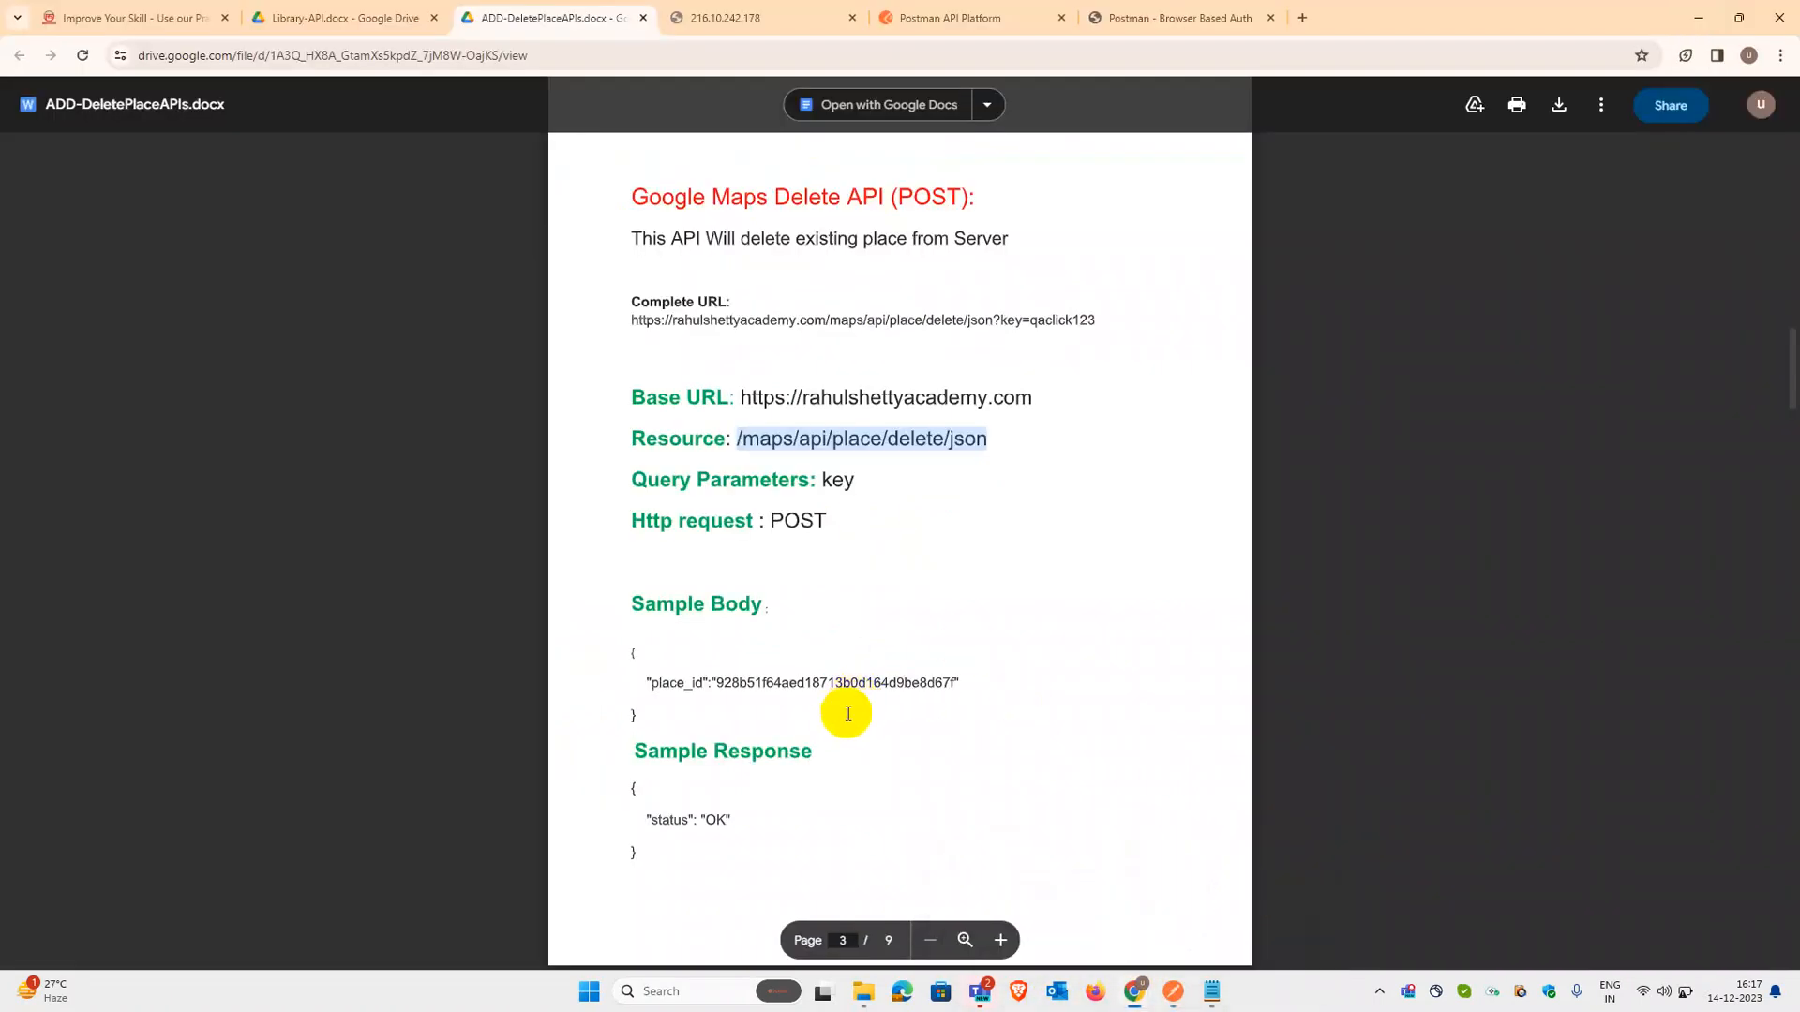
click(663, 689)
triple_click(663, 689)
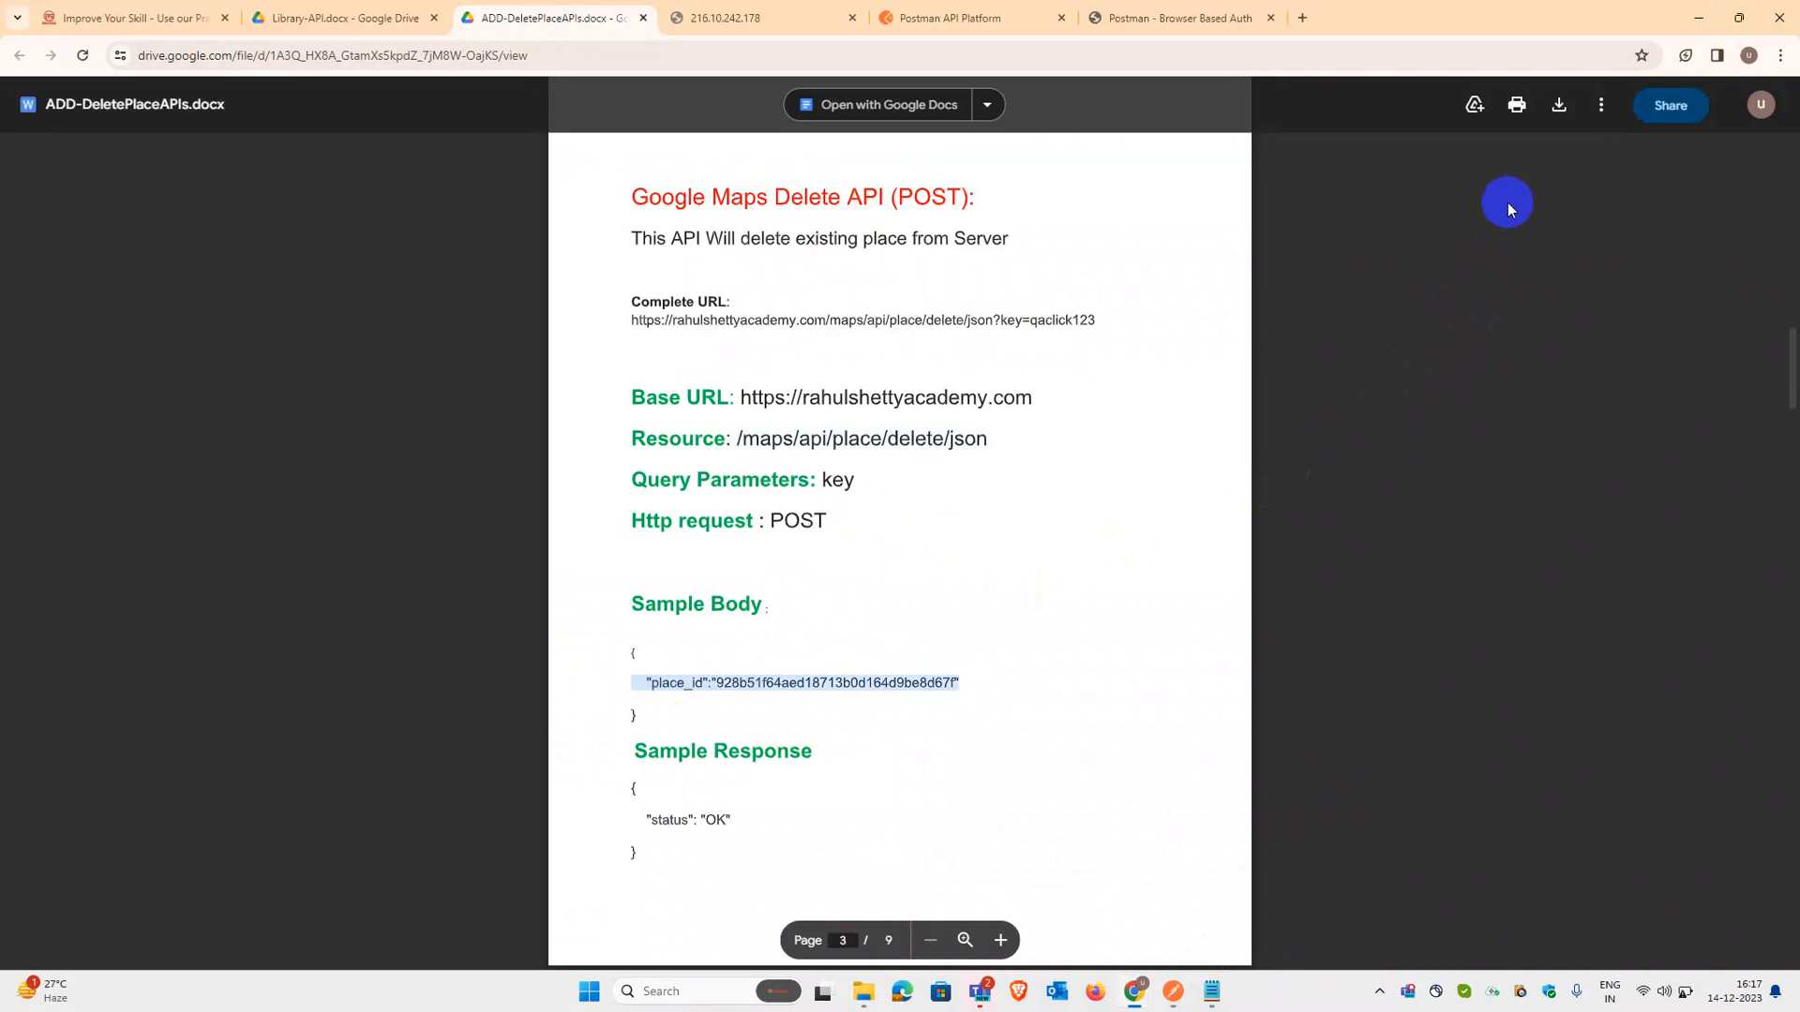
click(1696, 17)
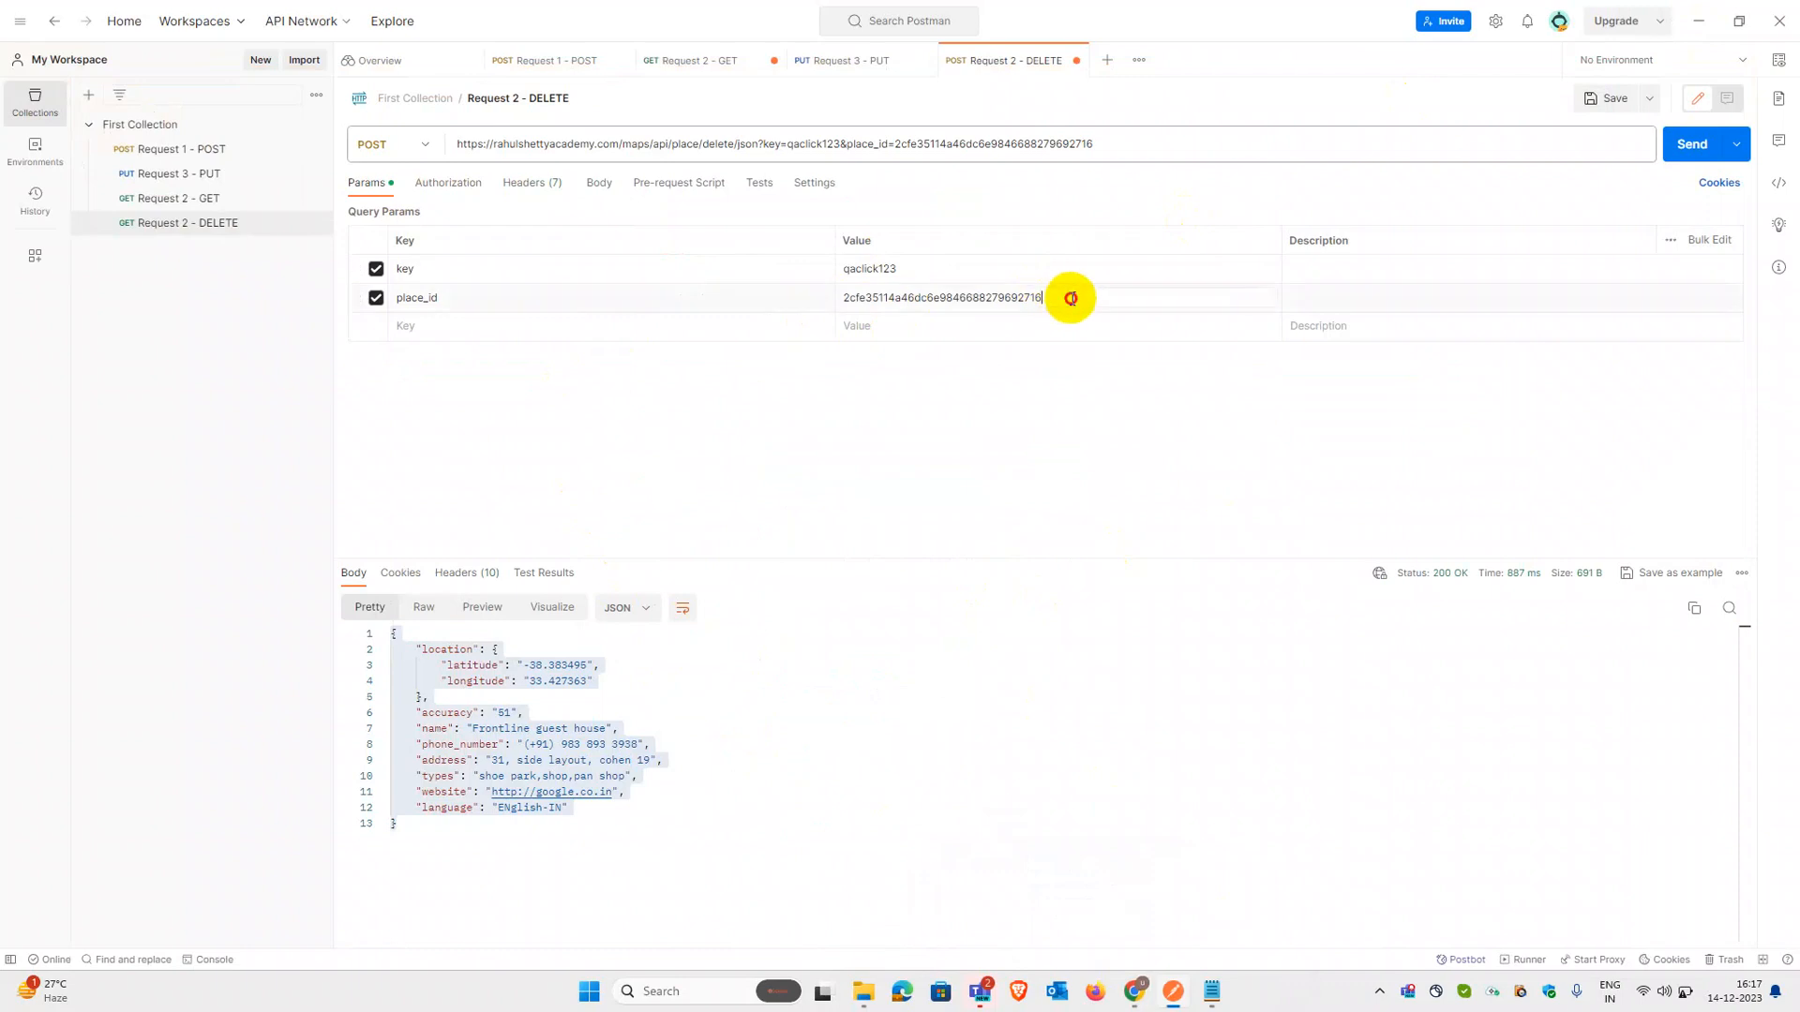
drag(1069, 298, 773, 286)
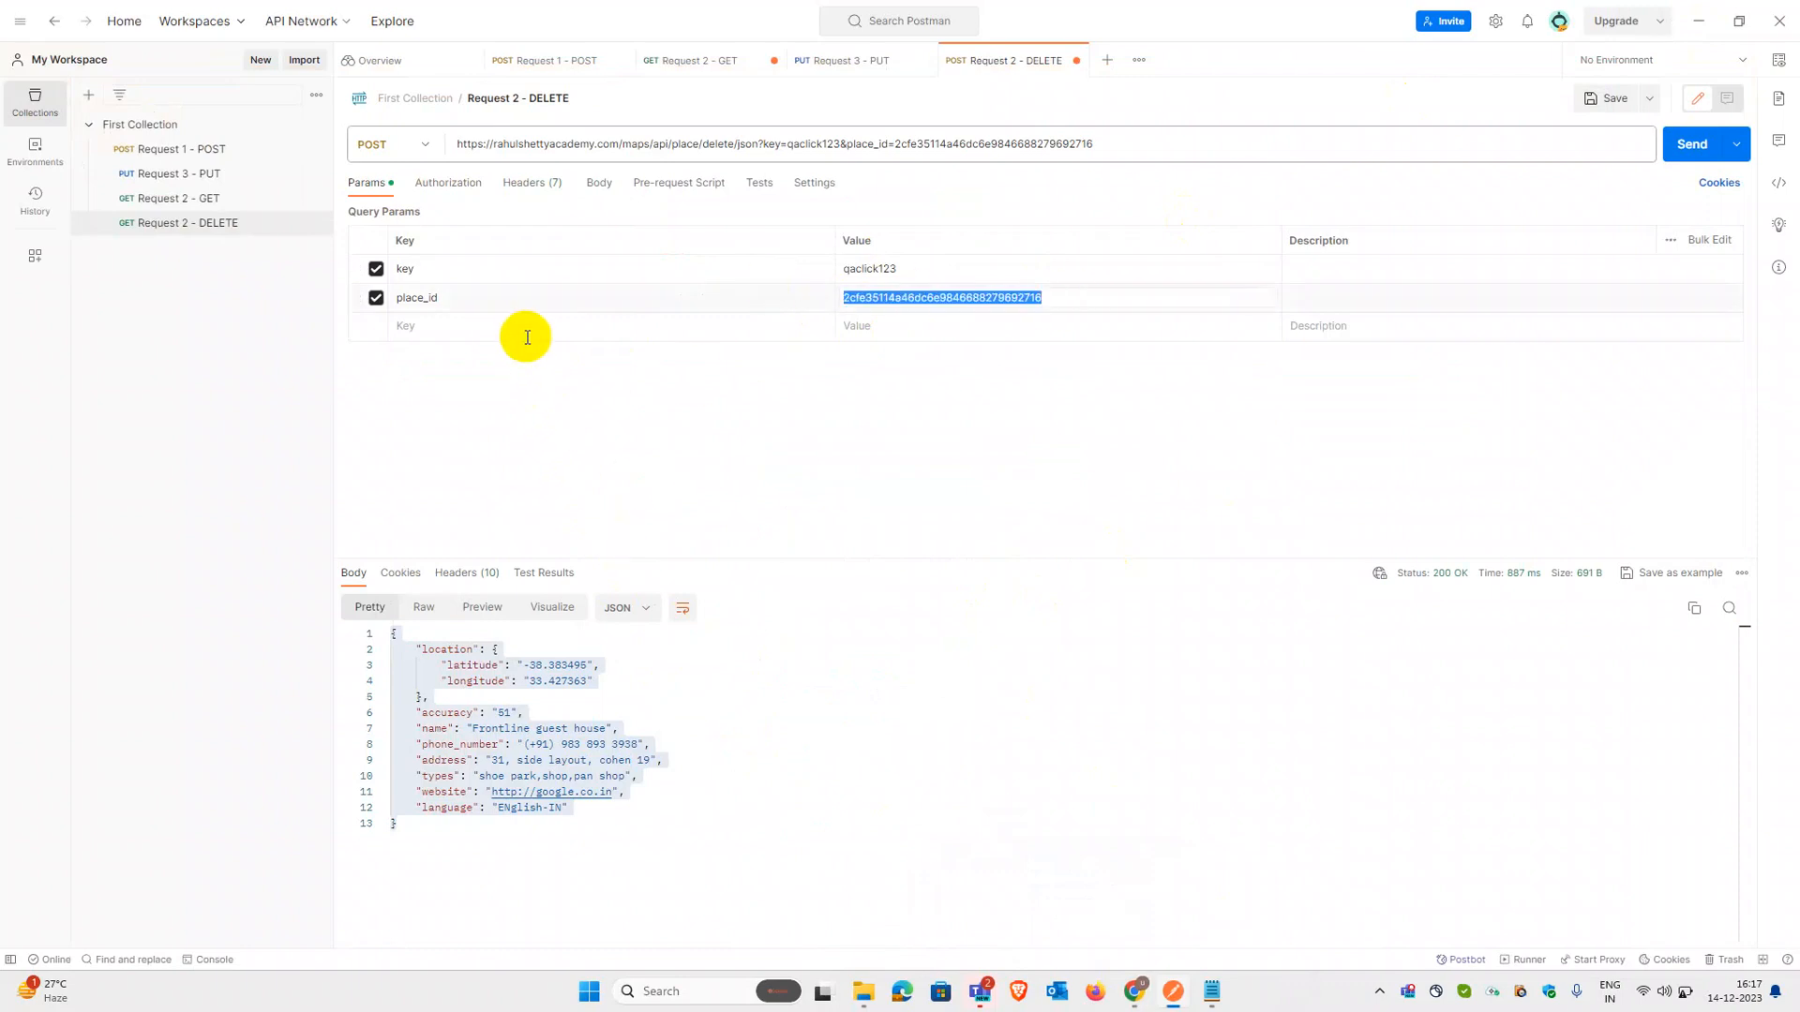
click(599, 185)
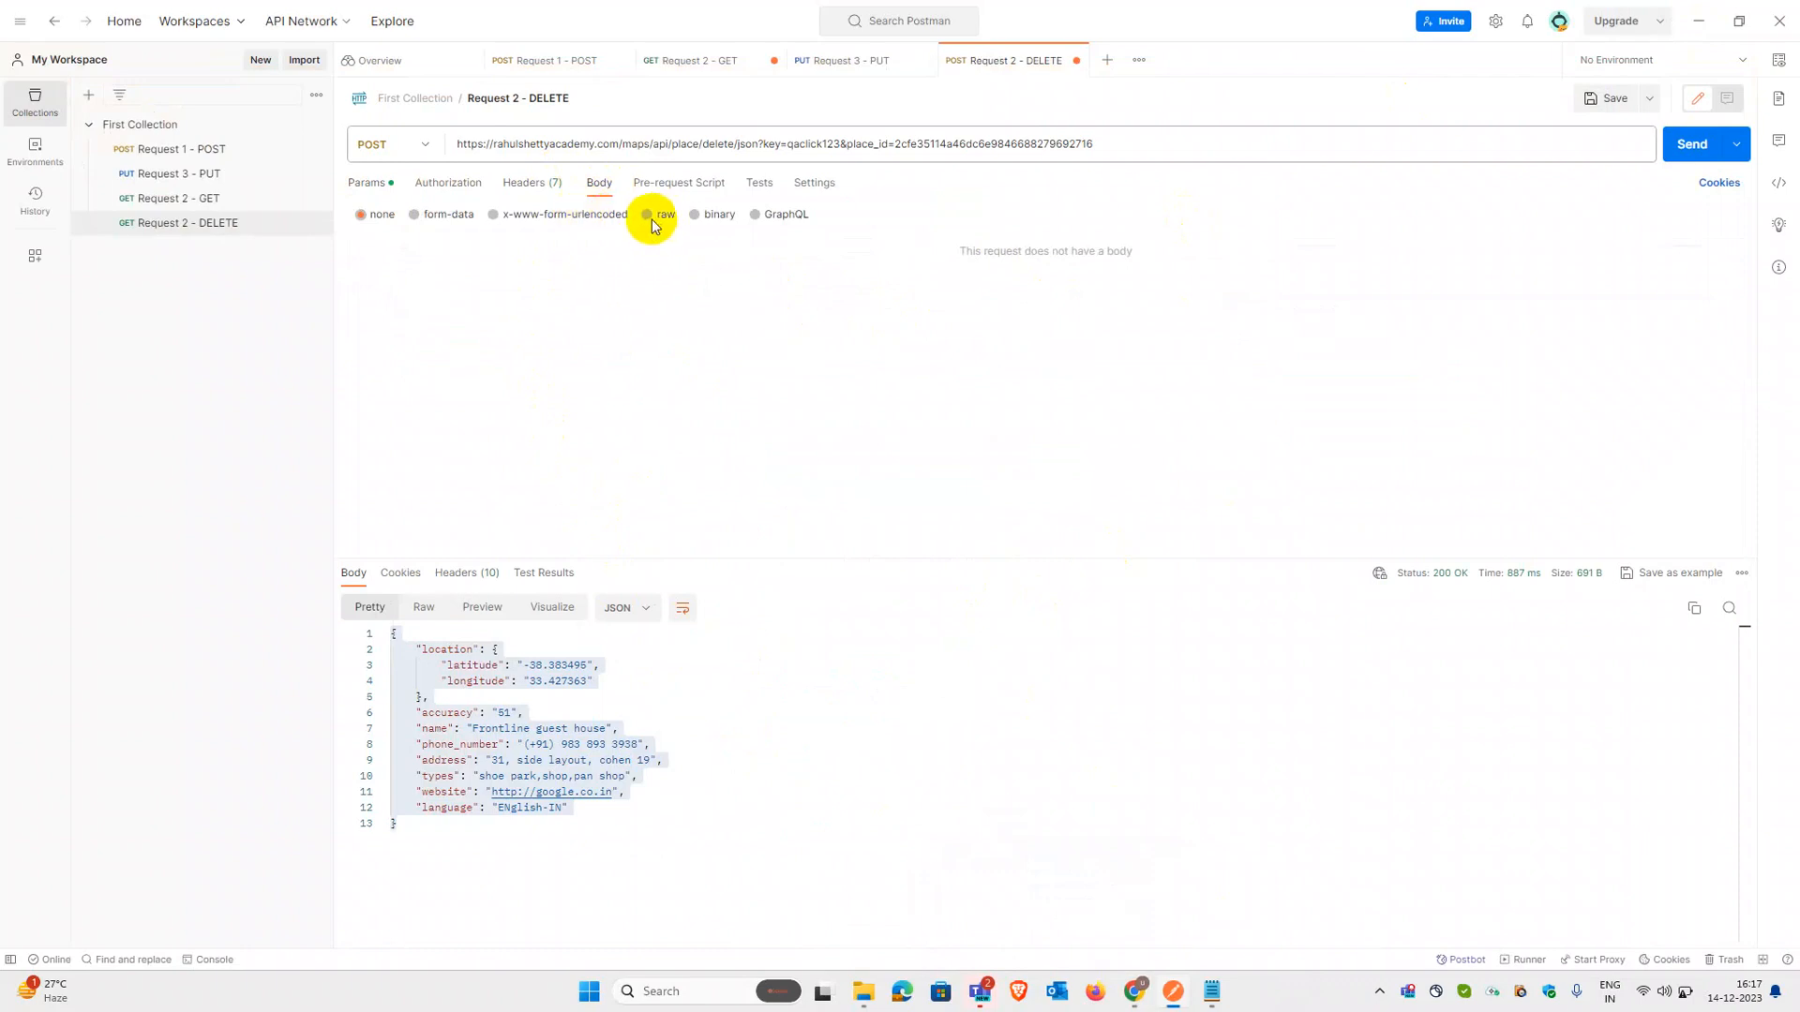
click(837, 214)
click(851, 303)
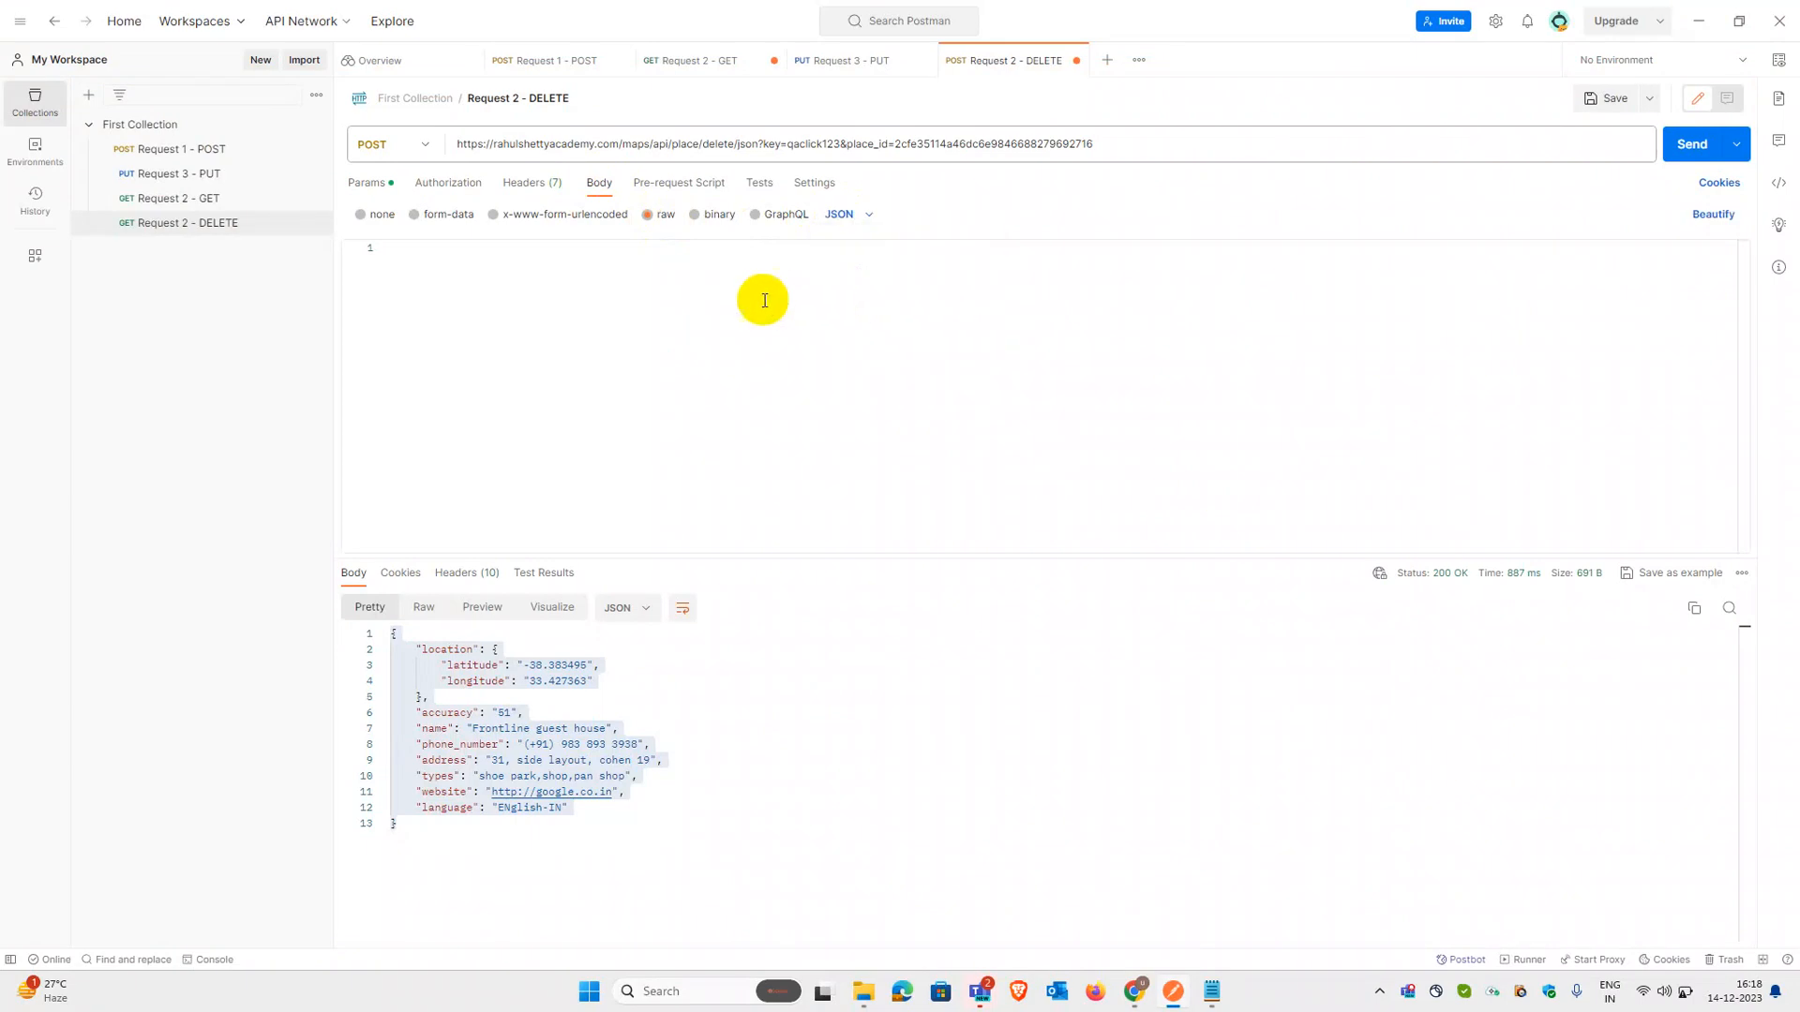
text({)
key(Return)
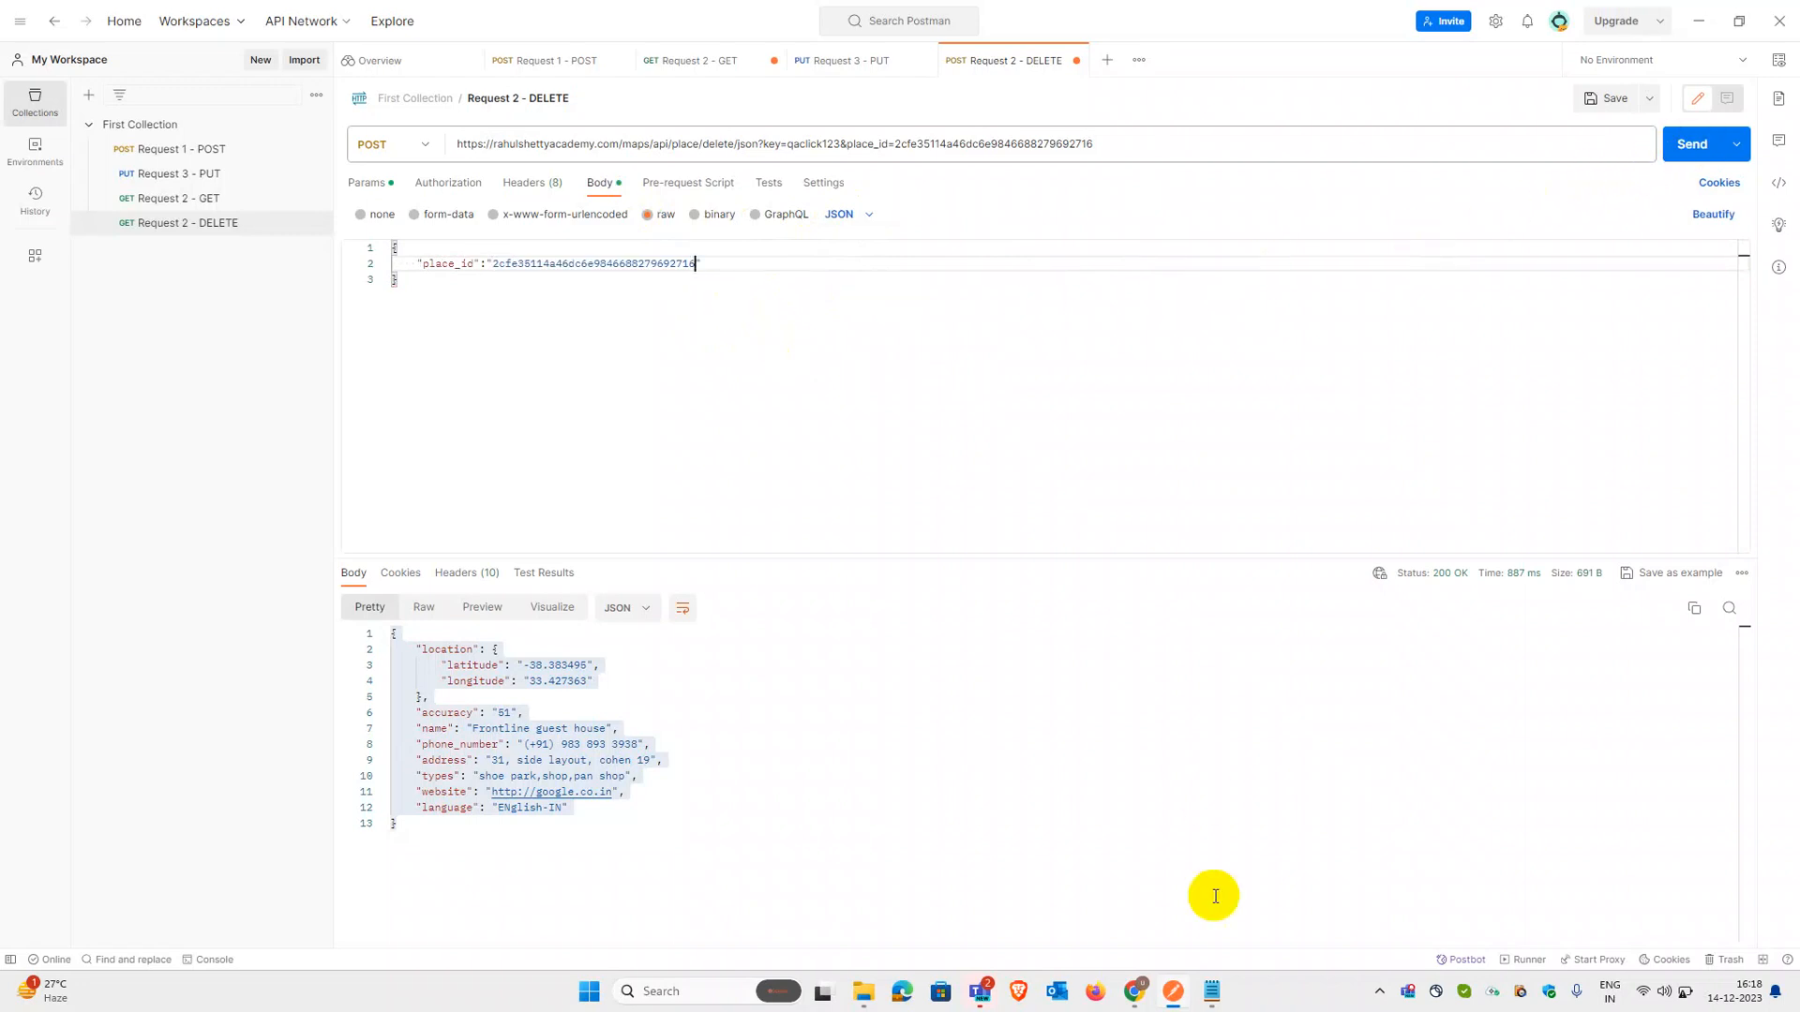
Step: Check the Delete API's query parameters in Chrome, and disable the place_id query parameter of Request 2 - DELETE in Postman
mouse_move(1135, 991)
click(1184, 904)
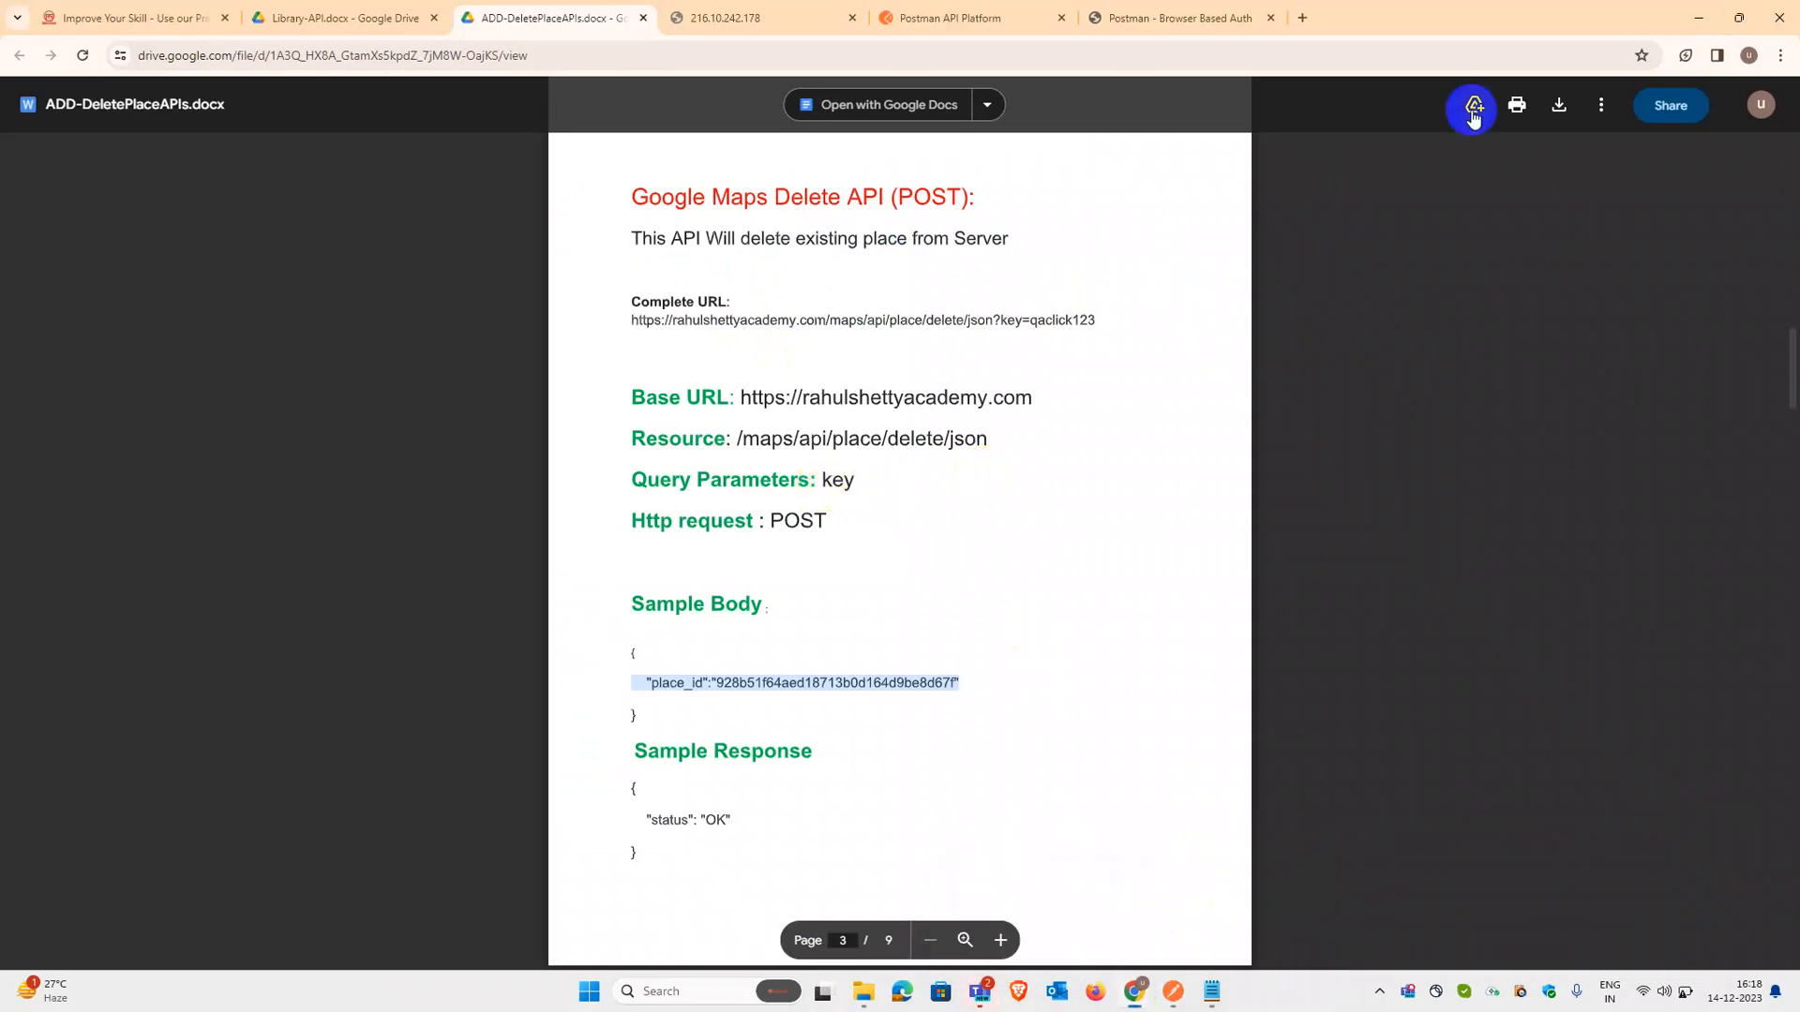
click(1706, 19)
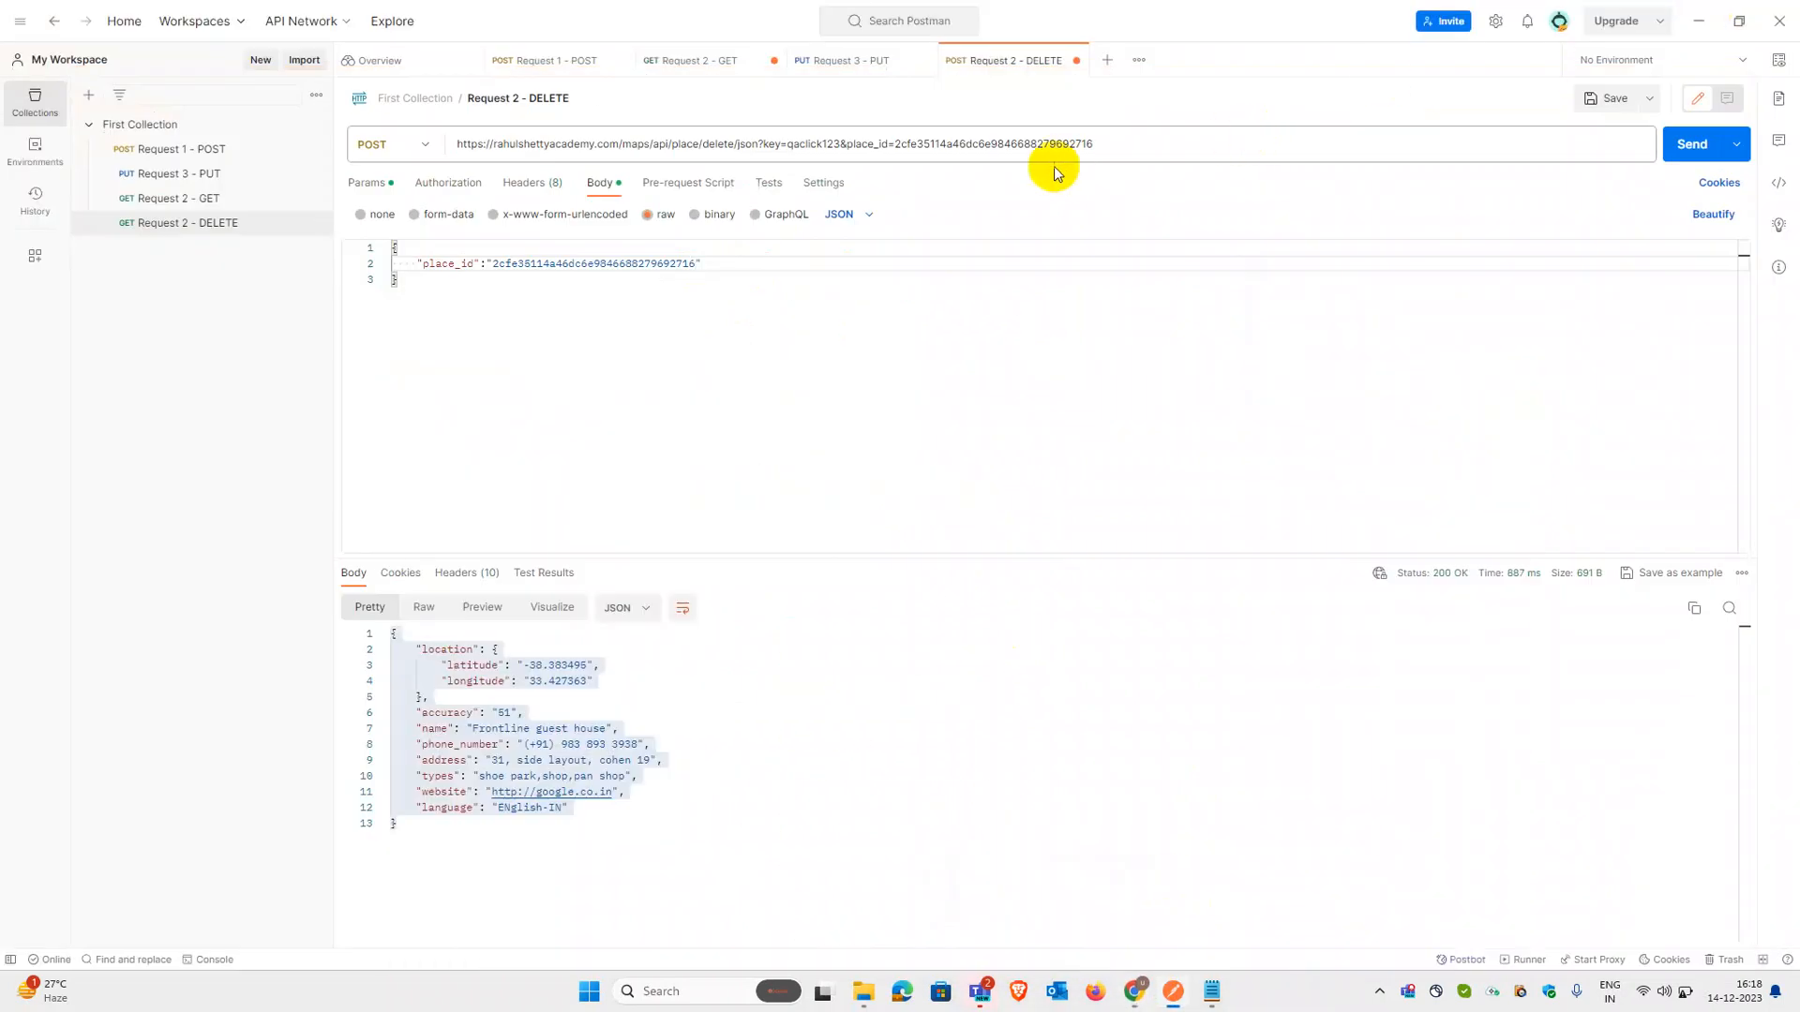
click(385, 186)
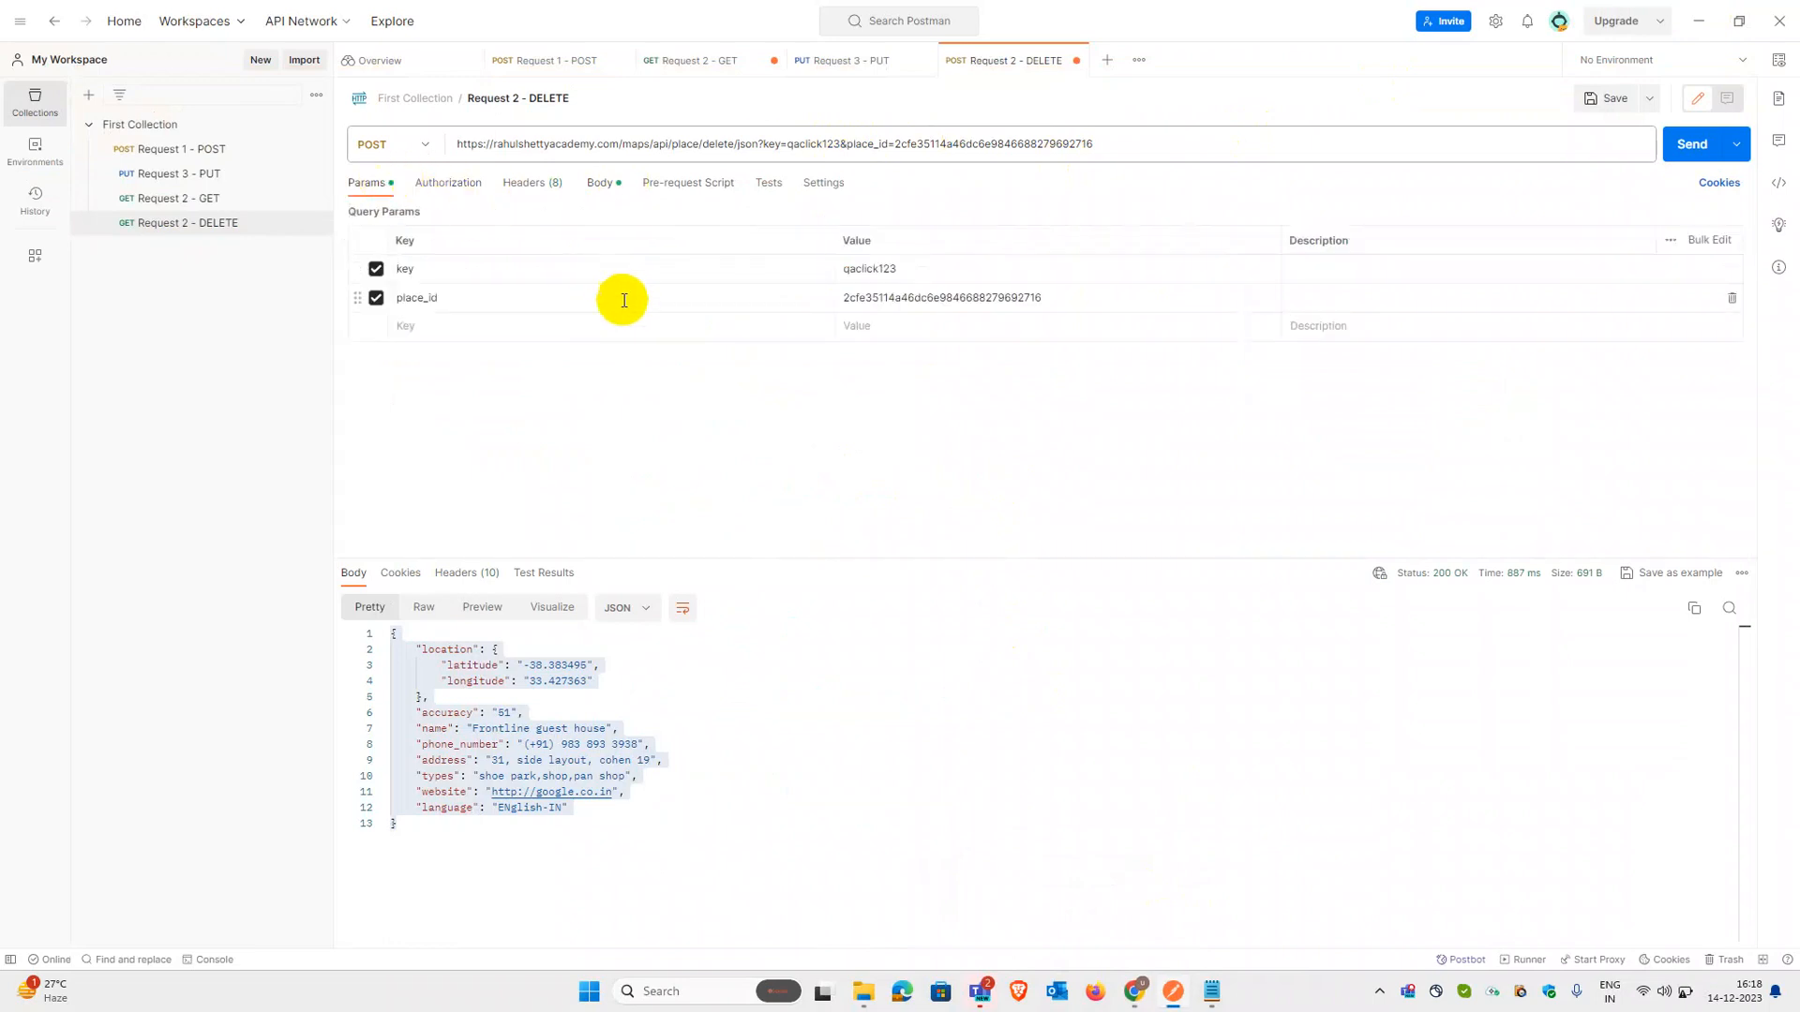
click(375, 299)
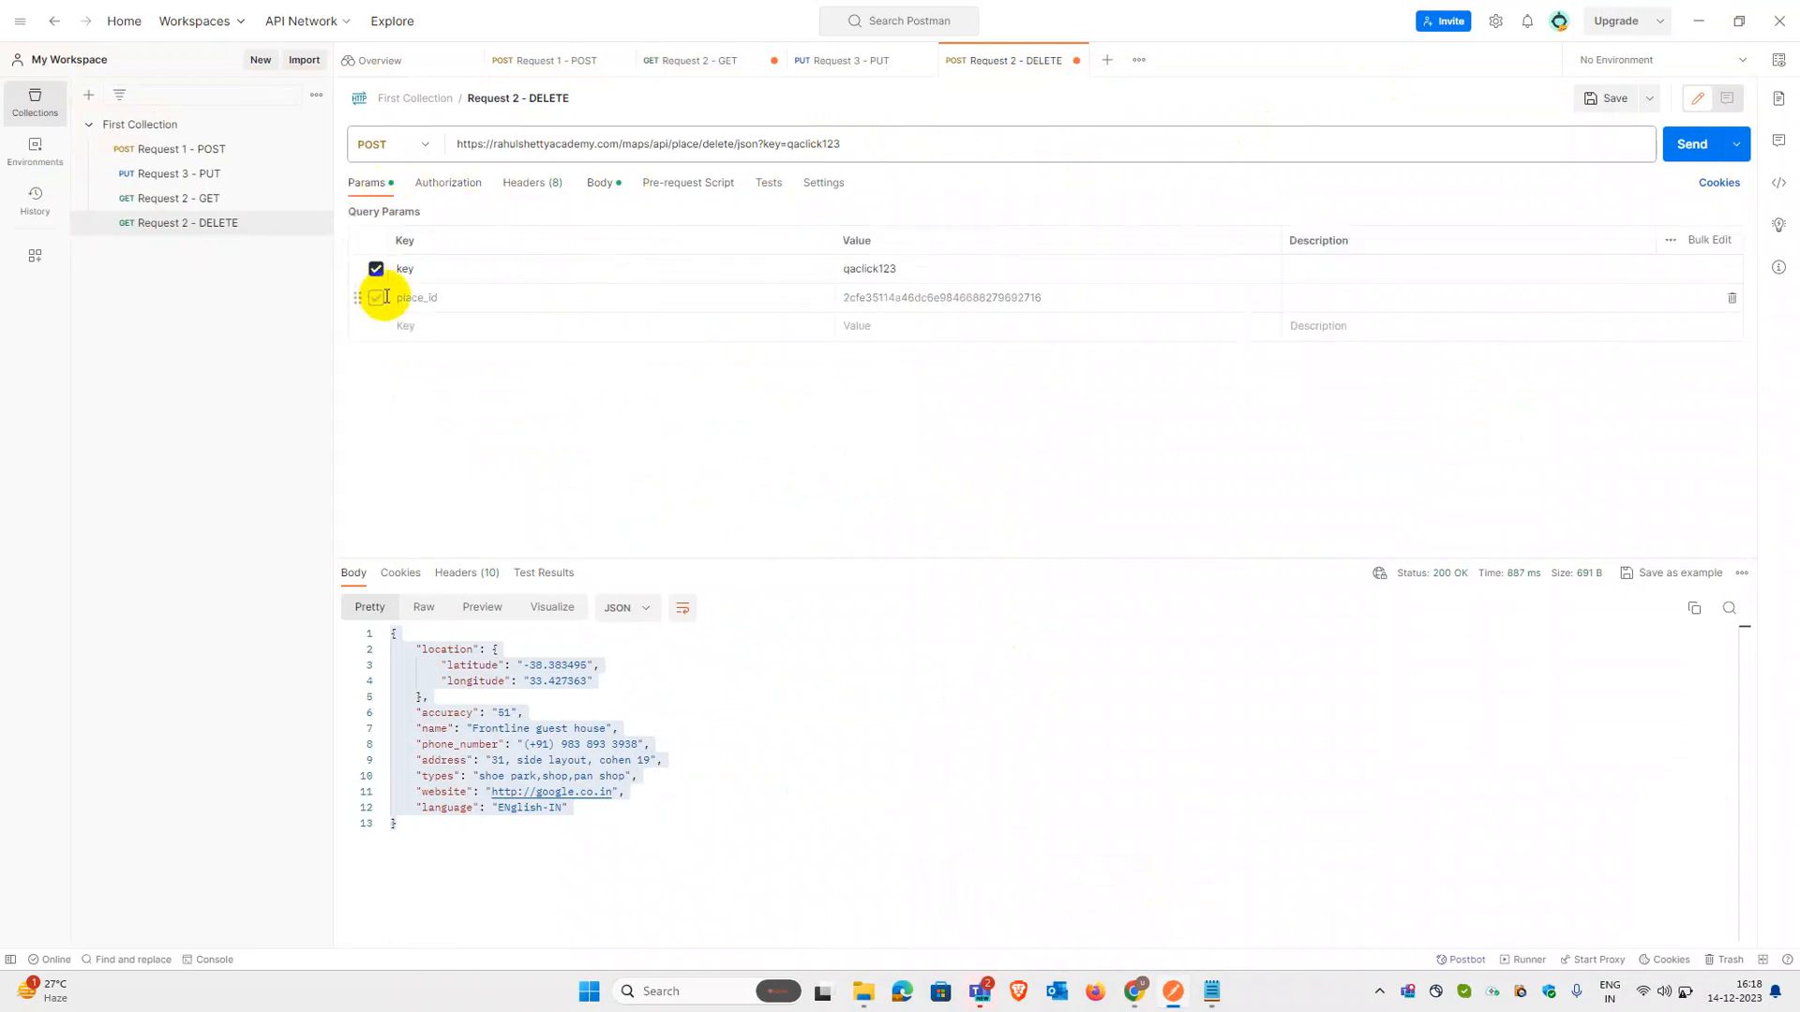
click(600, 195)
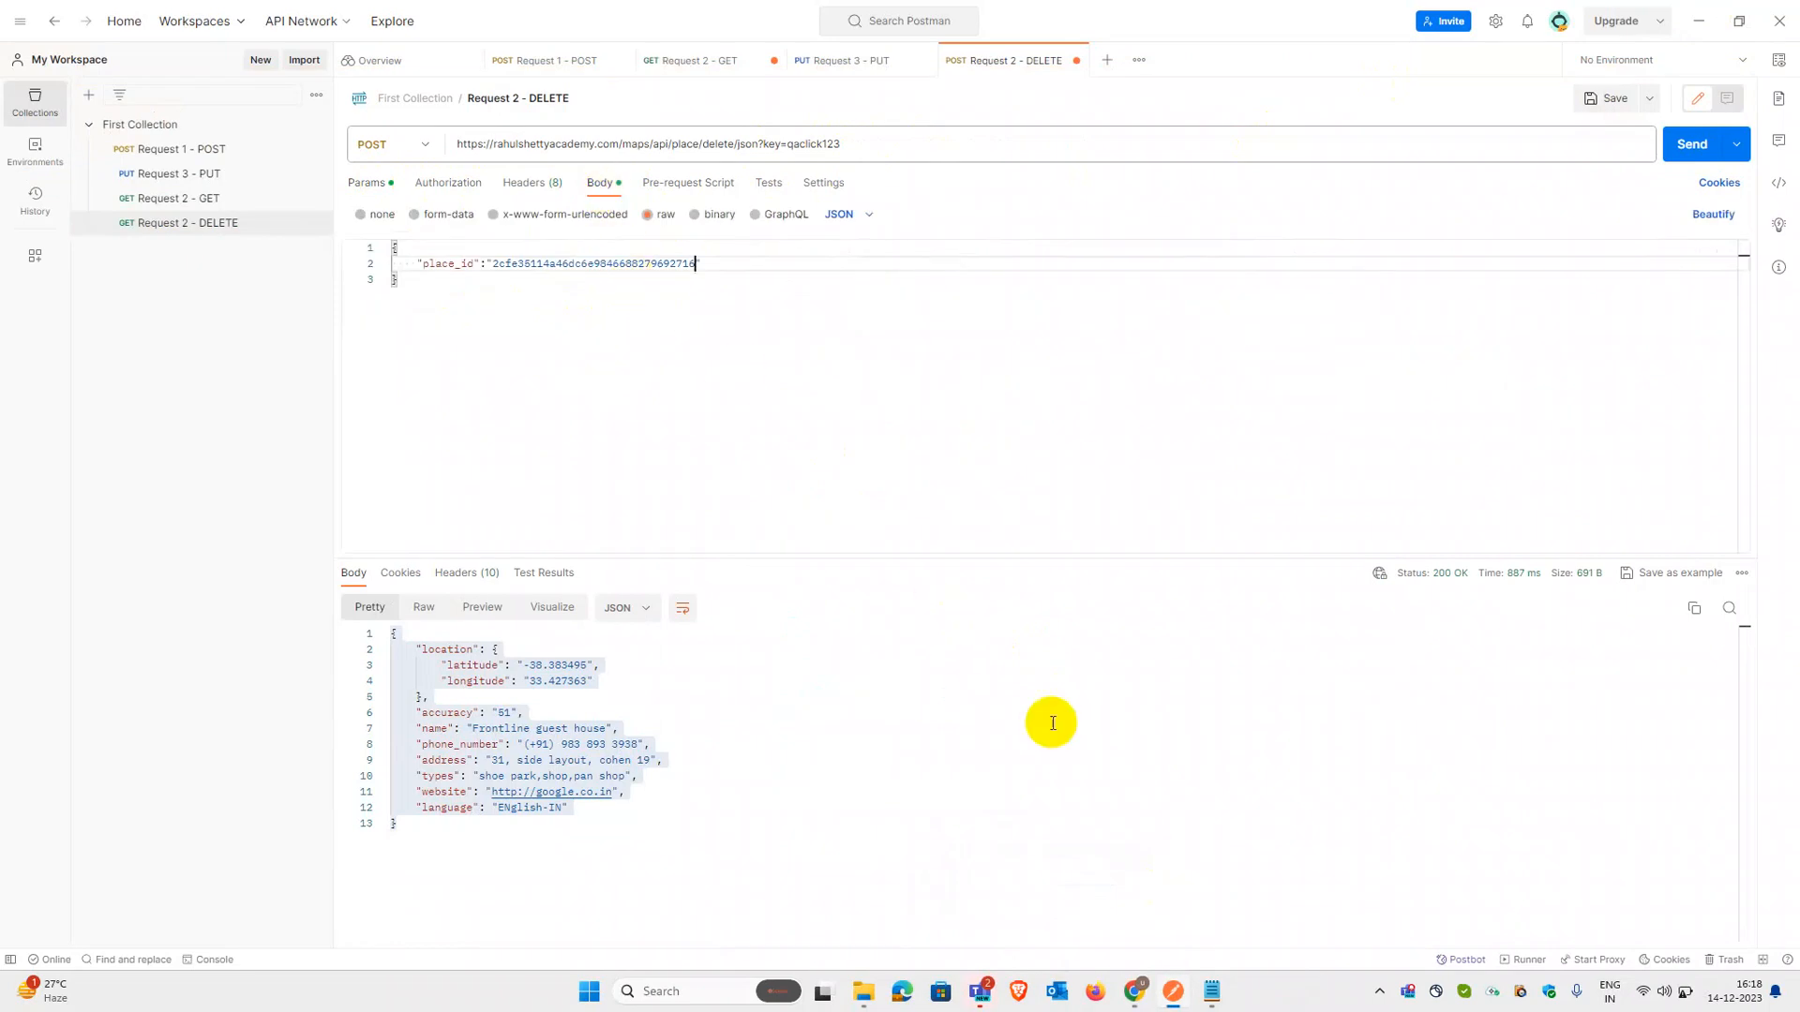
Step: Recheck the Delete API specification in Chrome, and send and save Request 2 - DELETE in Postman
mouse_move(1177, 995)
click(1228, 920)
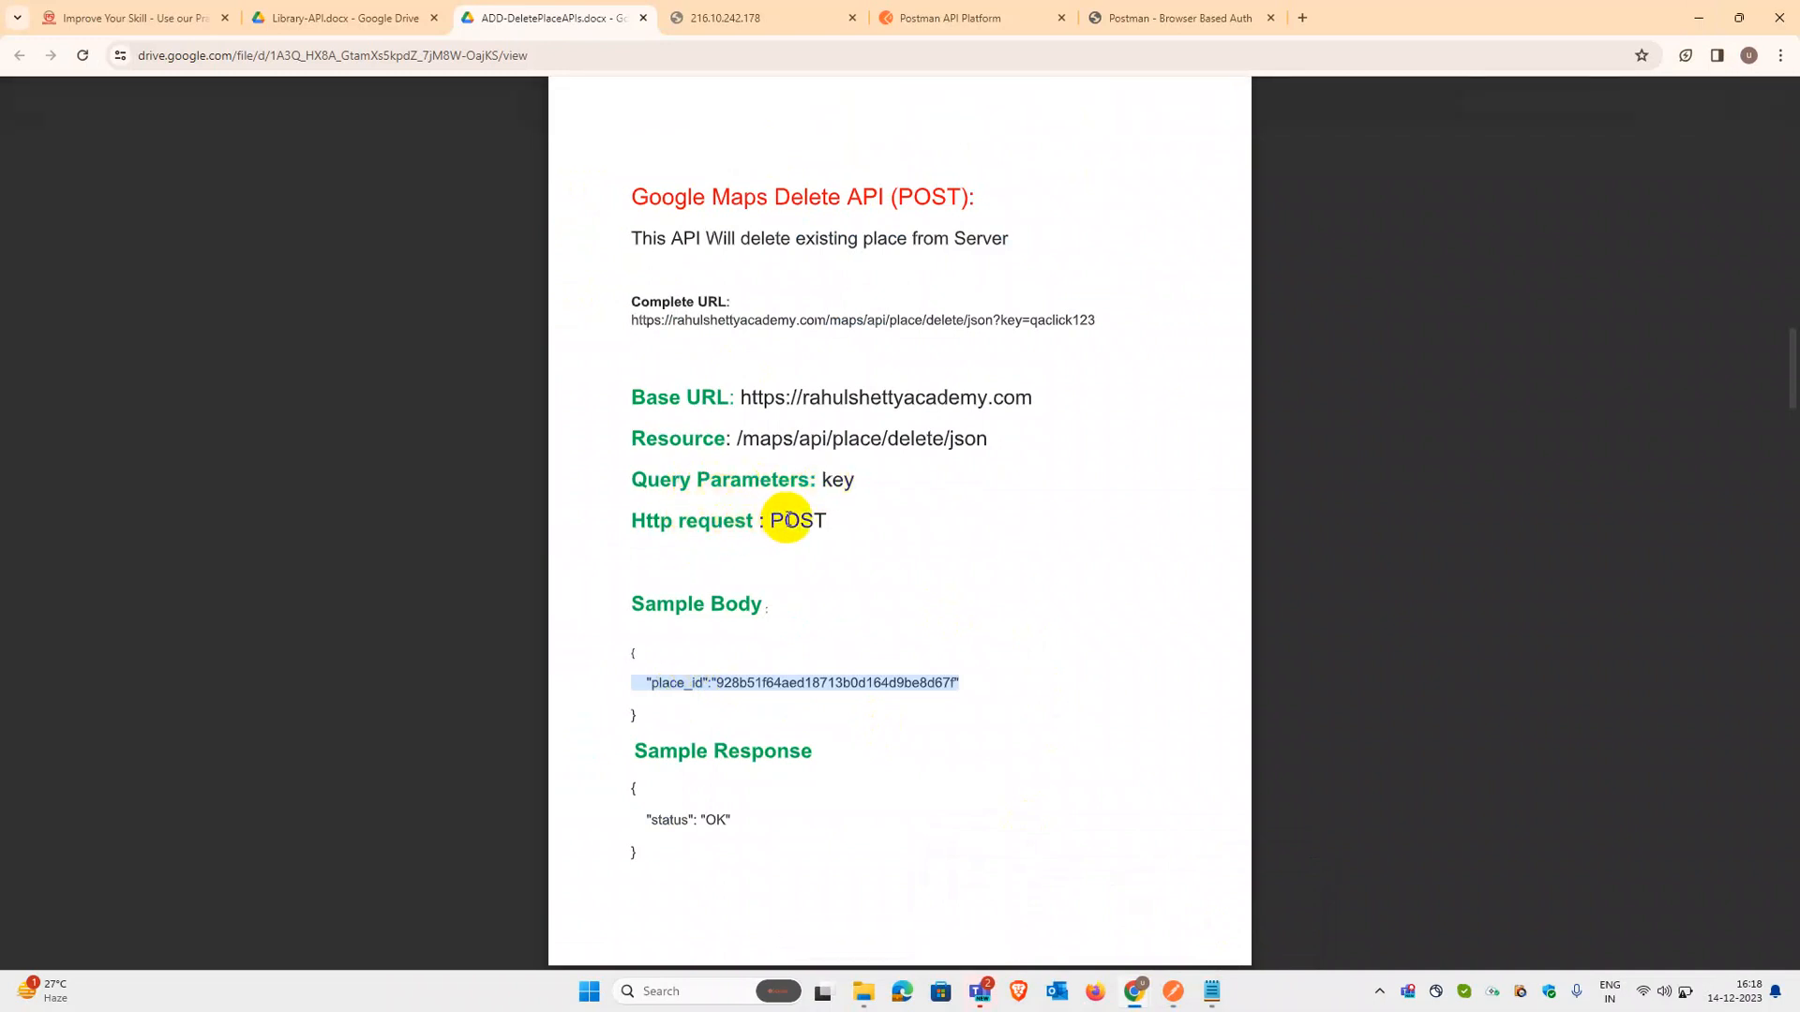
click(1698, 19)
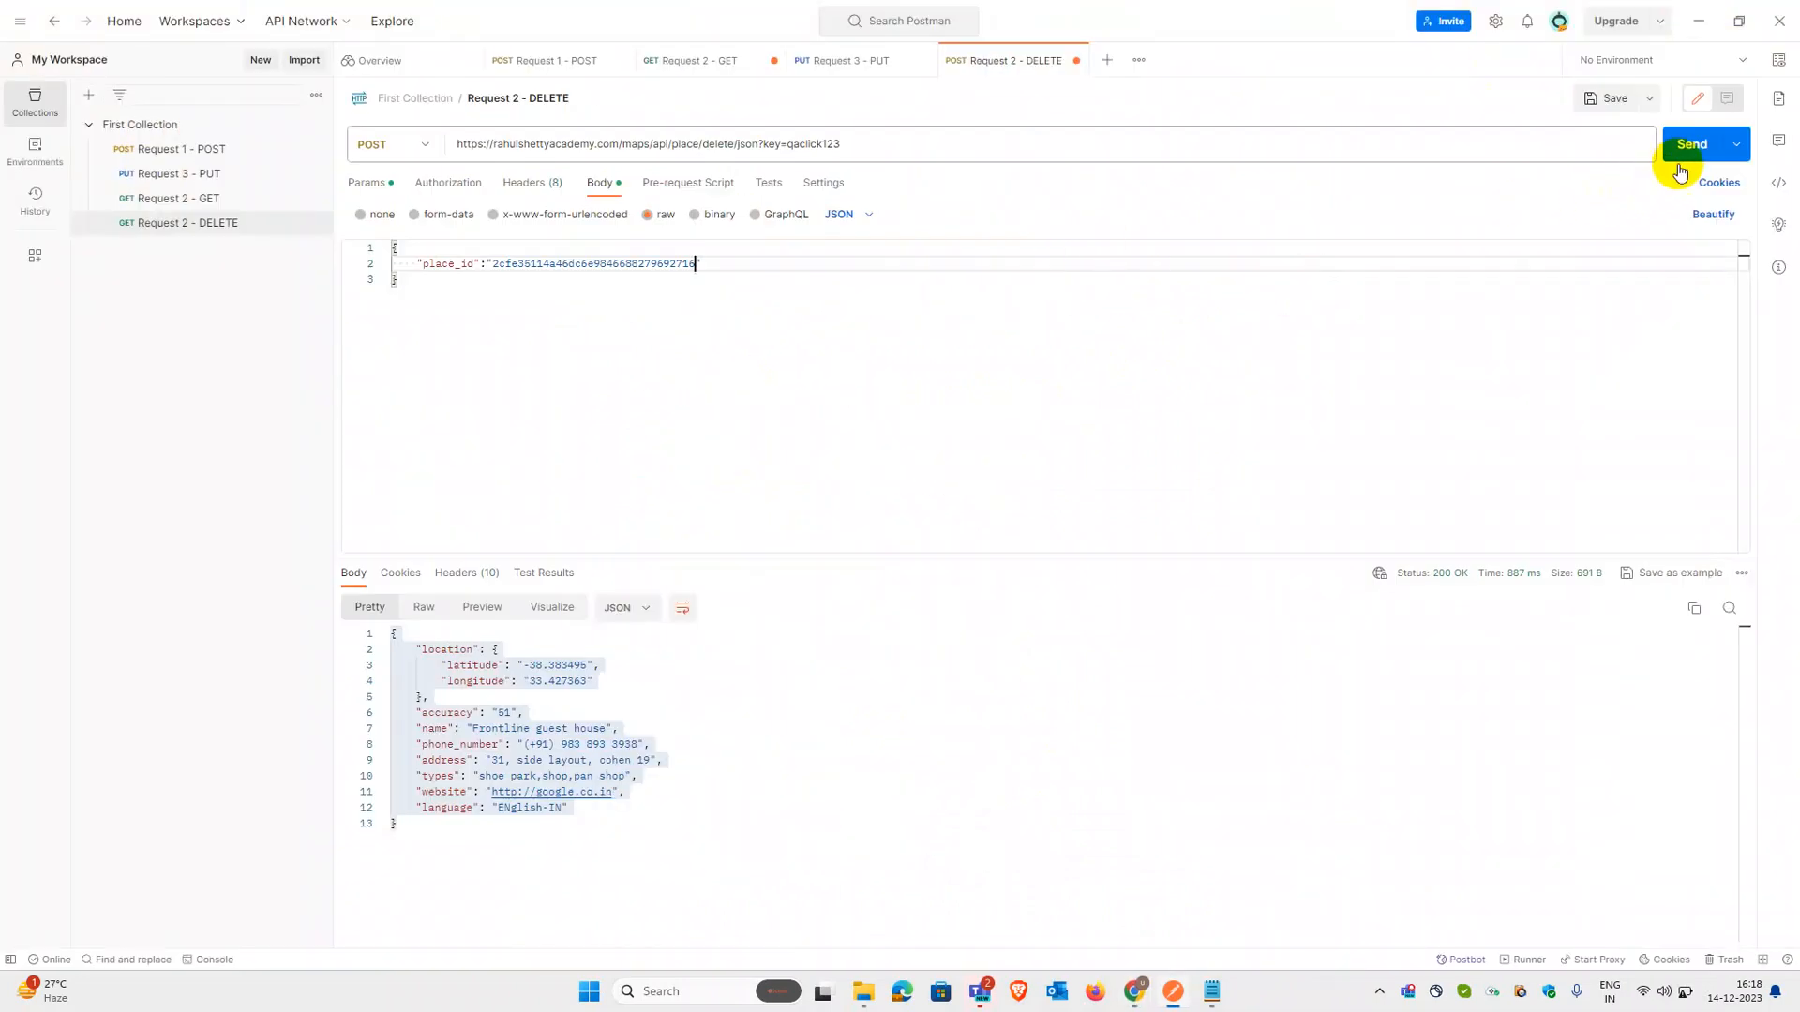
click(1693, 146)
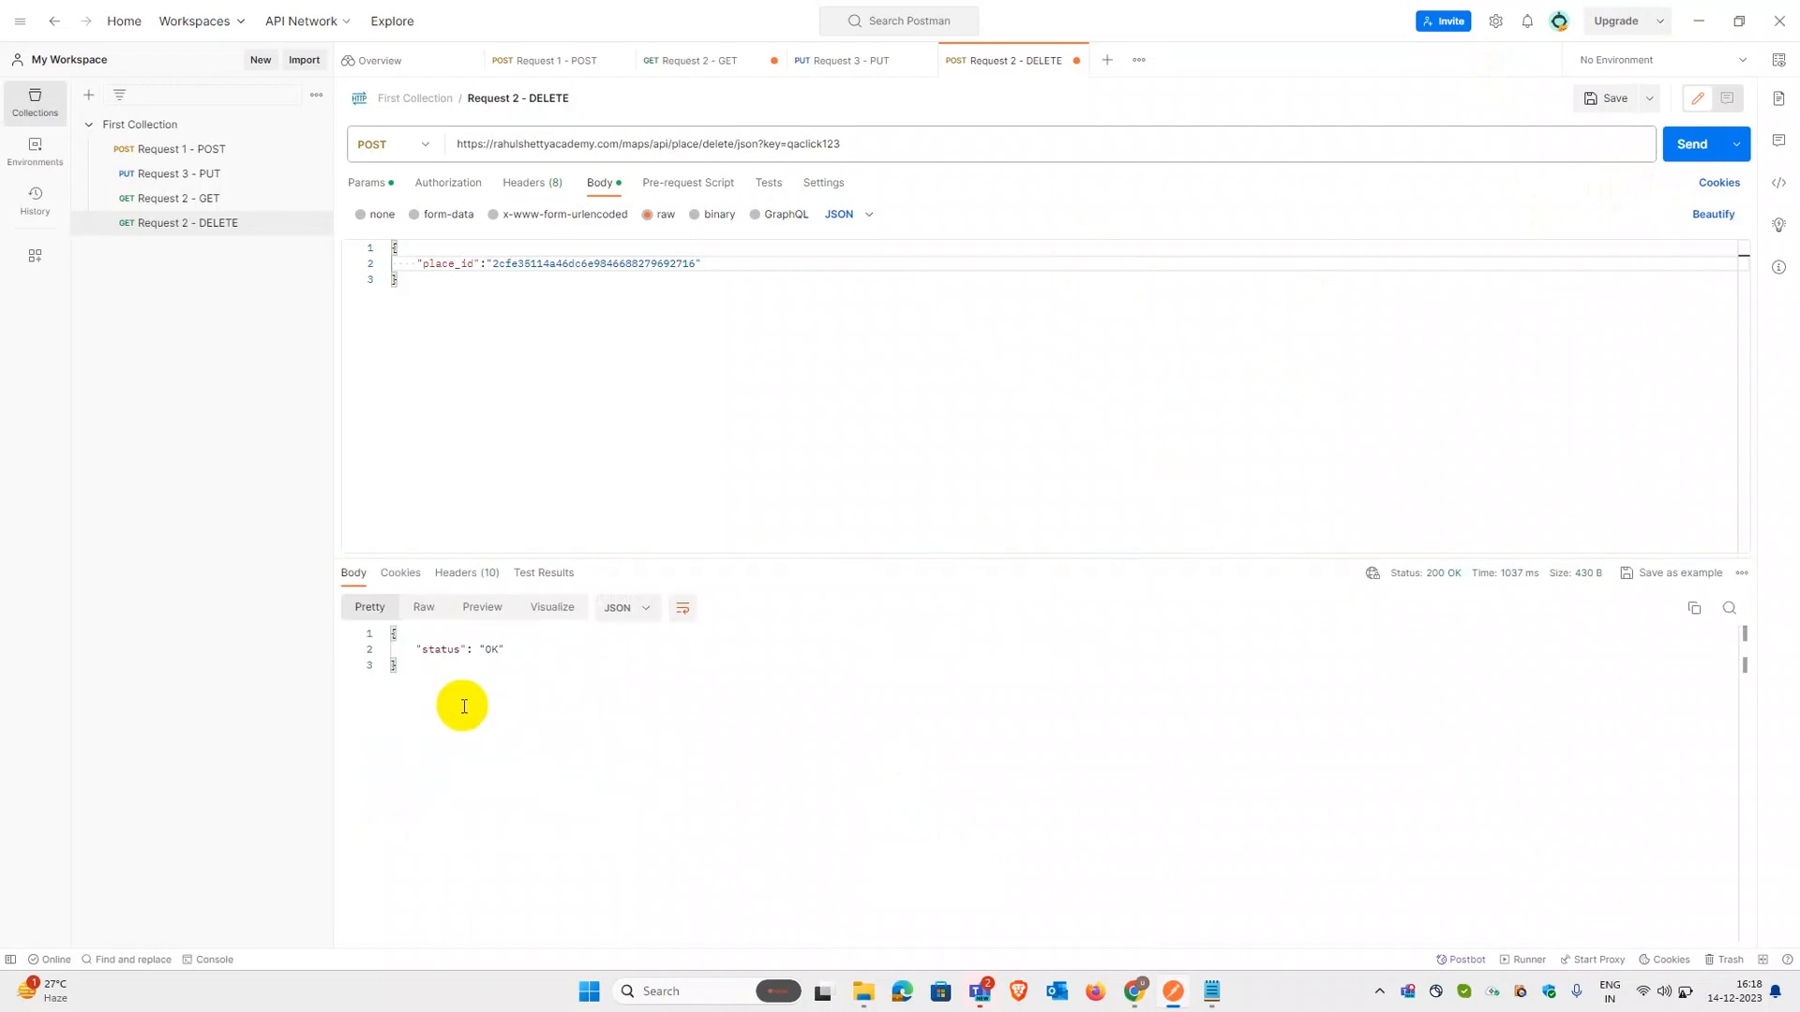
drag(445, 654, 542, 643)
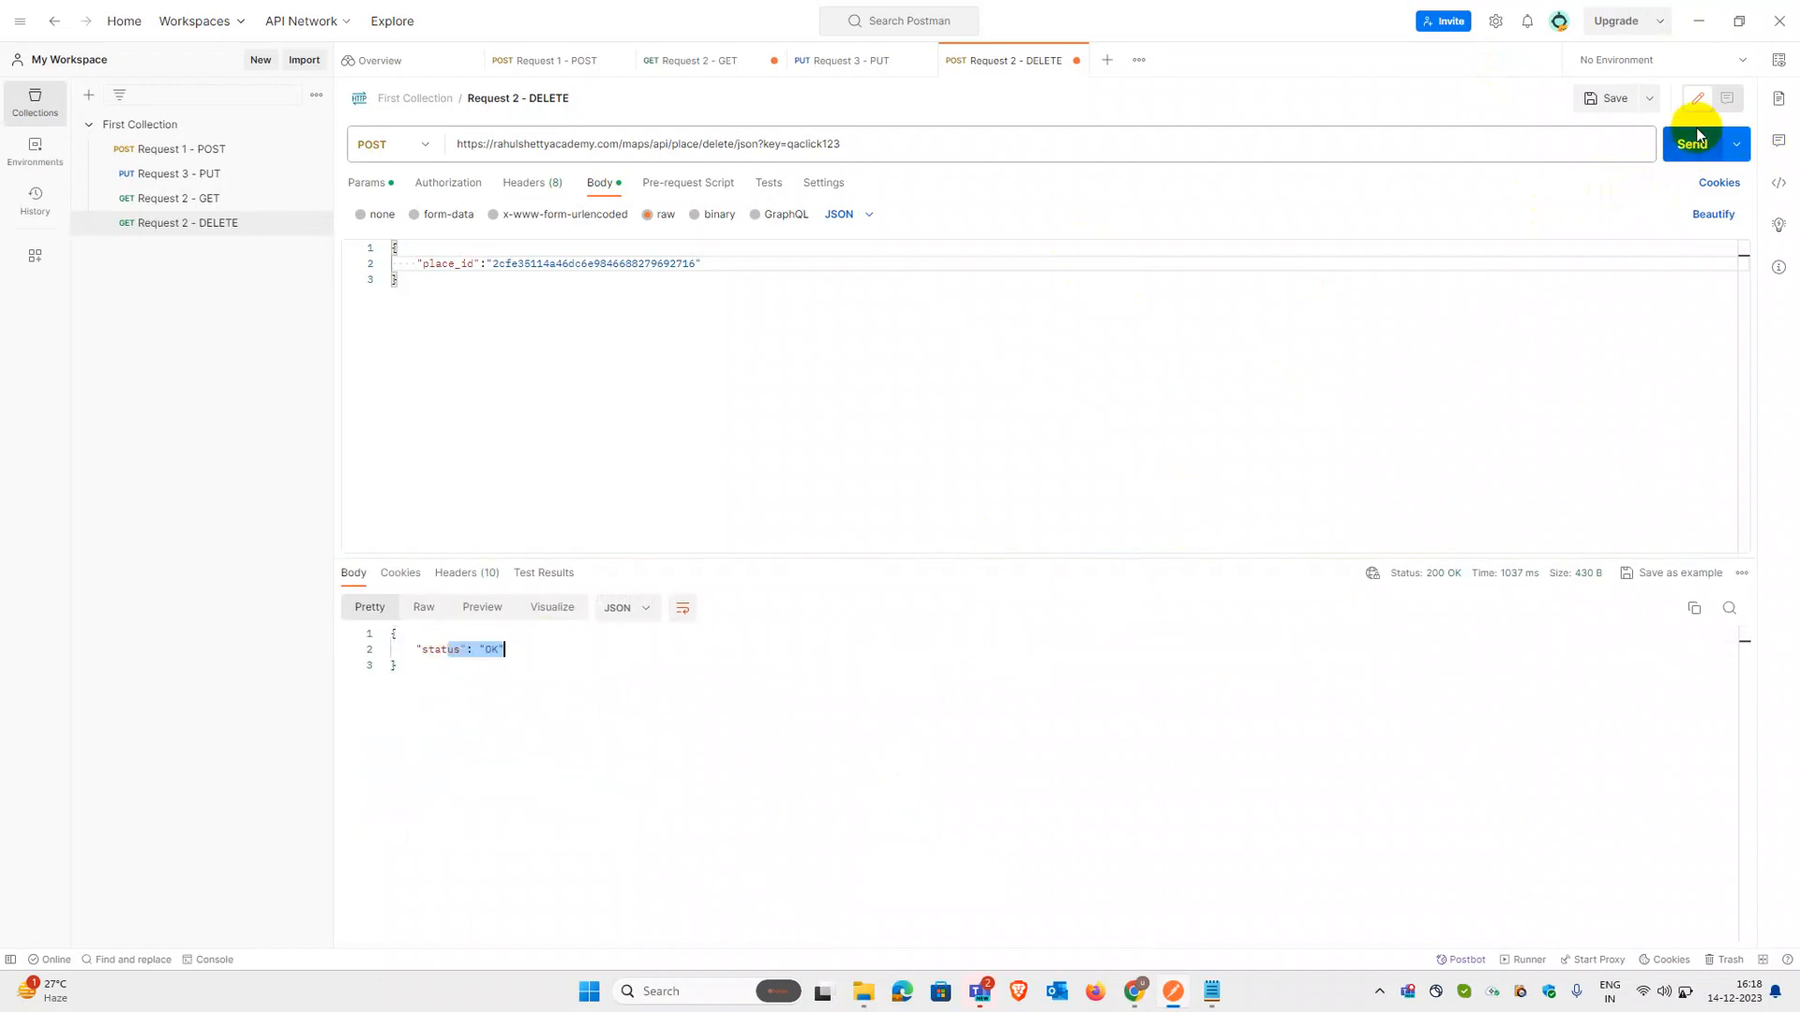
click(1611, 100)
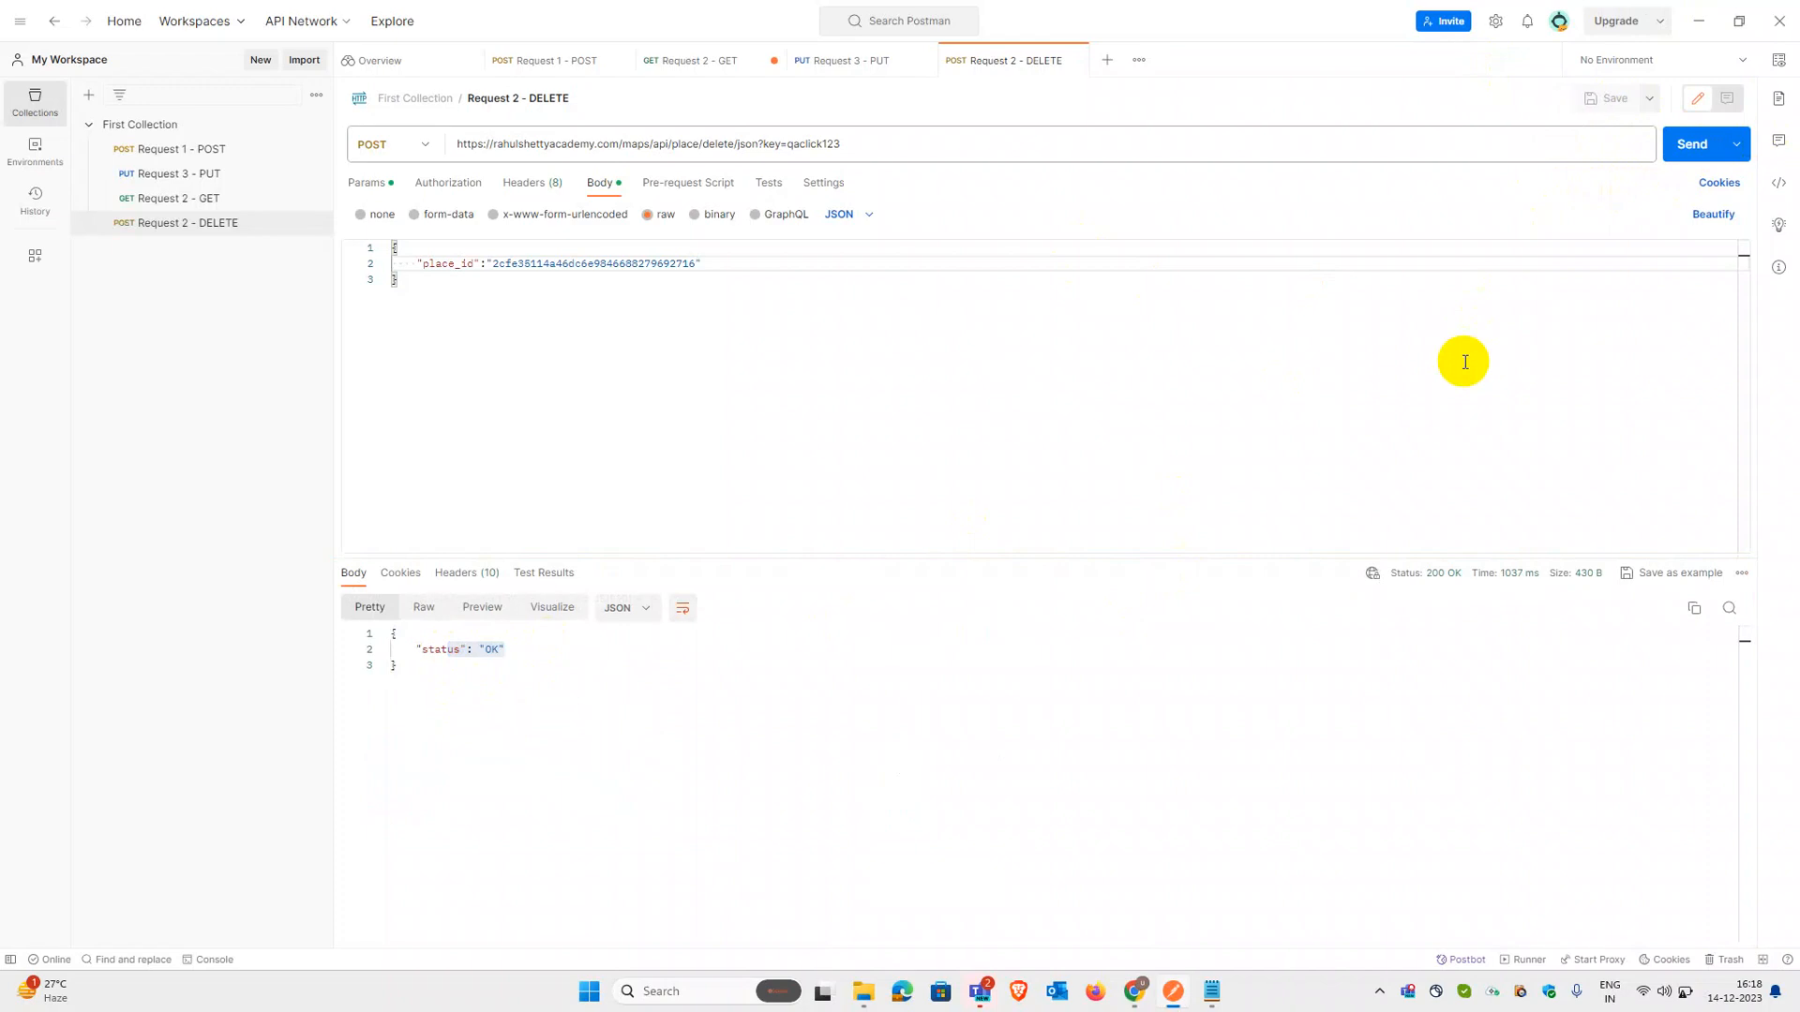
Step: Send Request 2 - GET for the deleted place_id and examine the response message
click(225, 202)
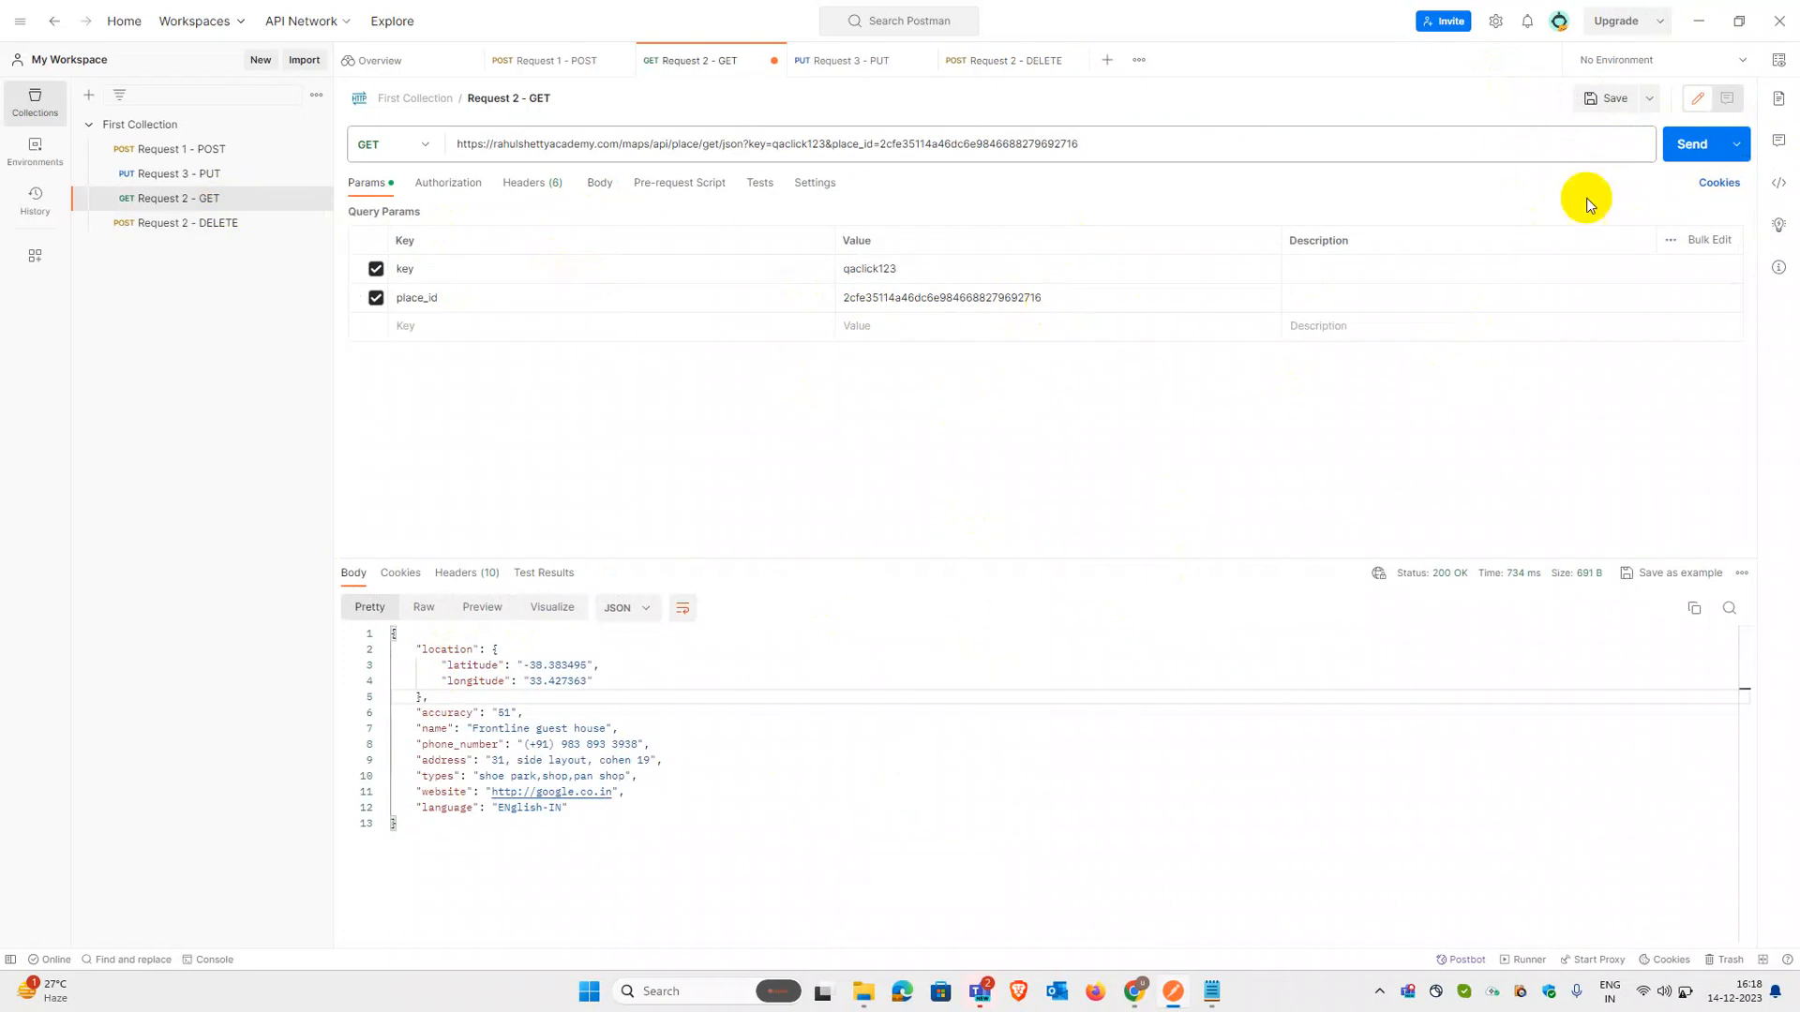
click(1692, 153)
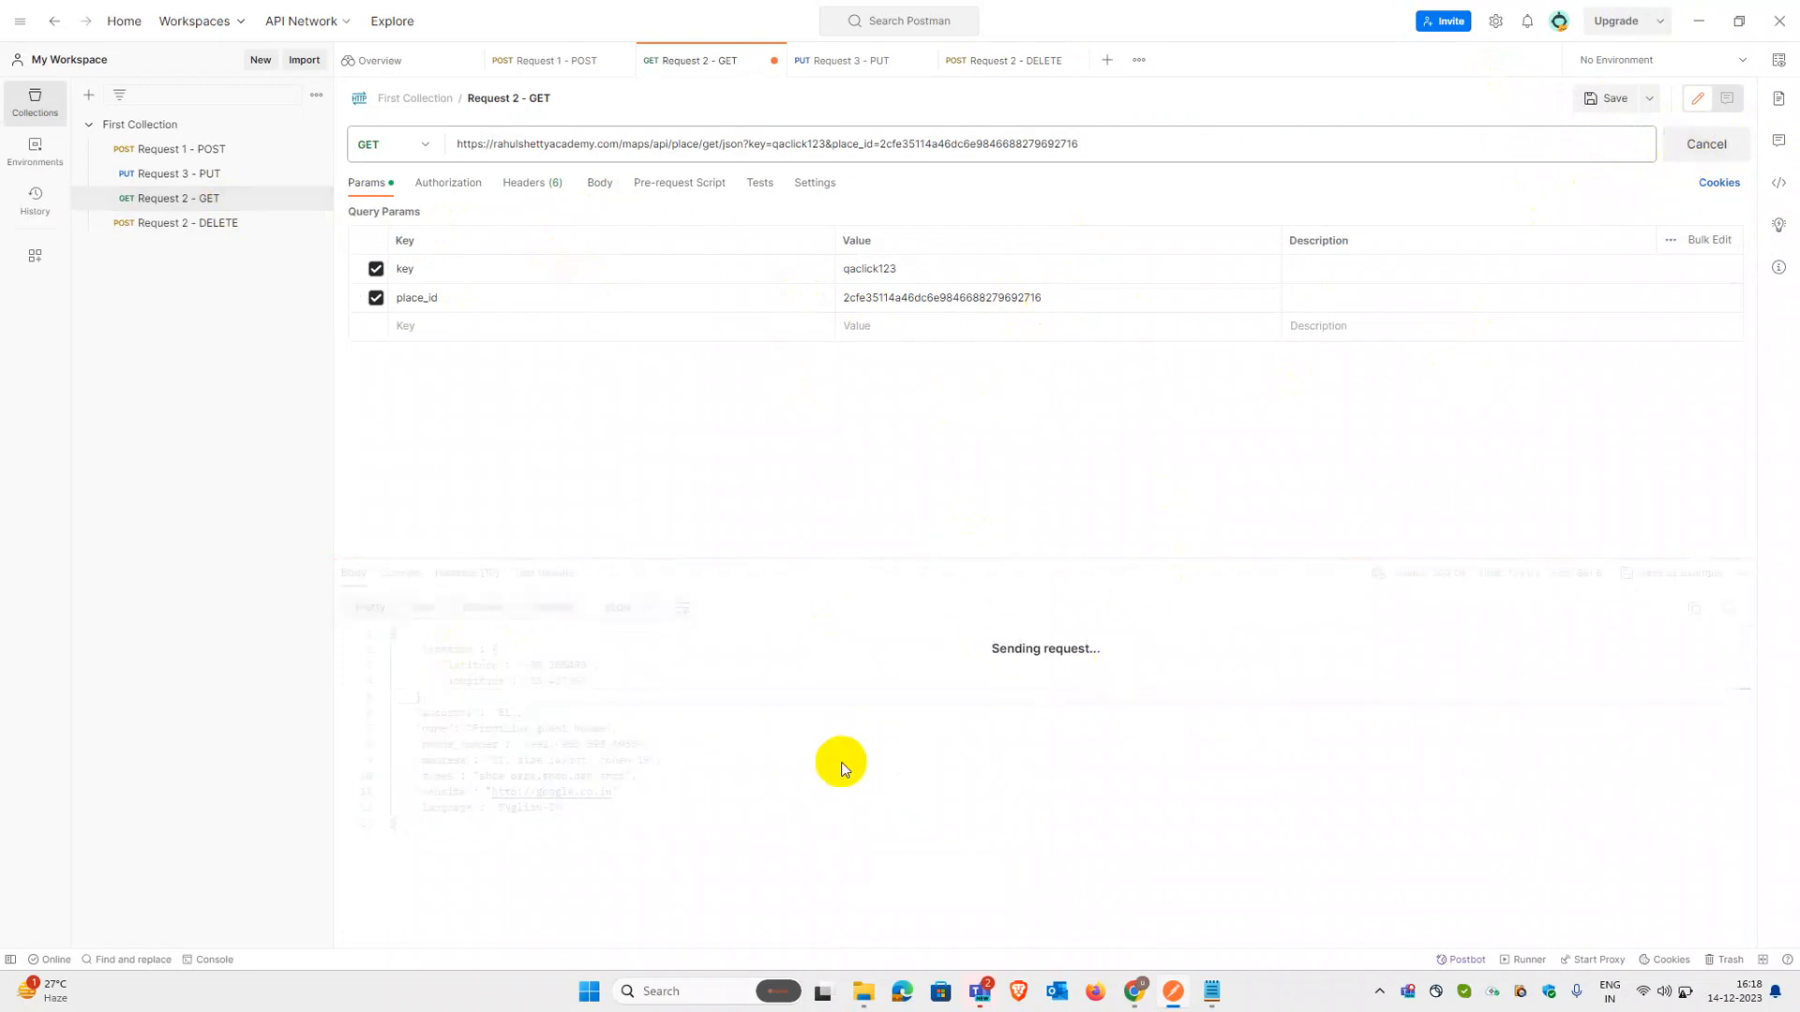
drag(735, 660, 760, 651)
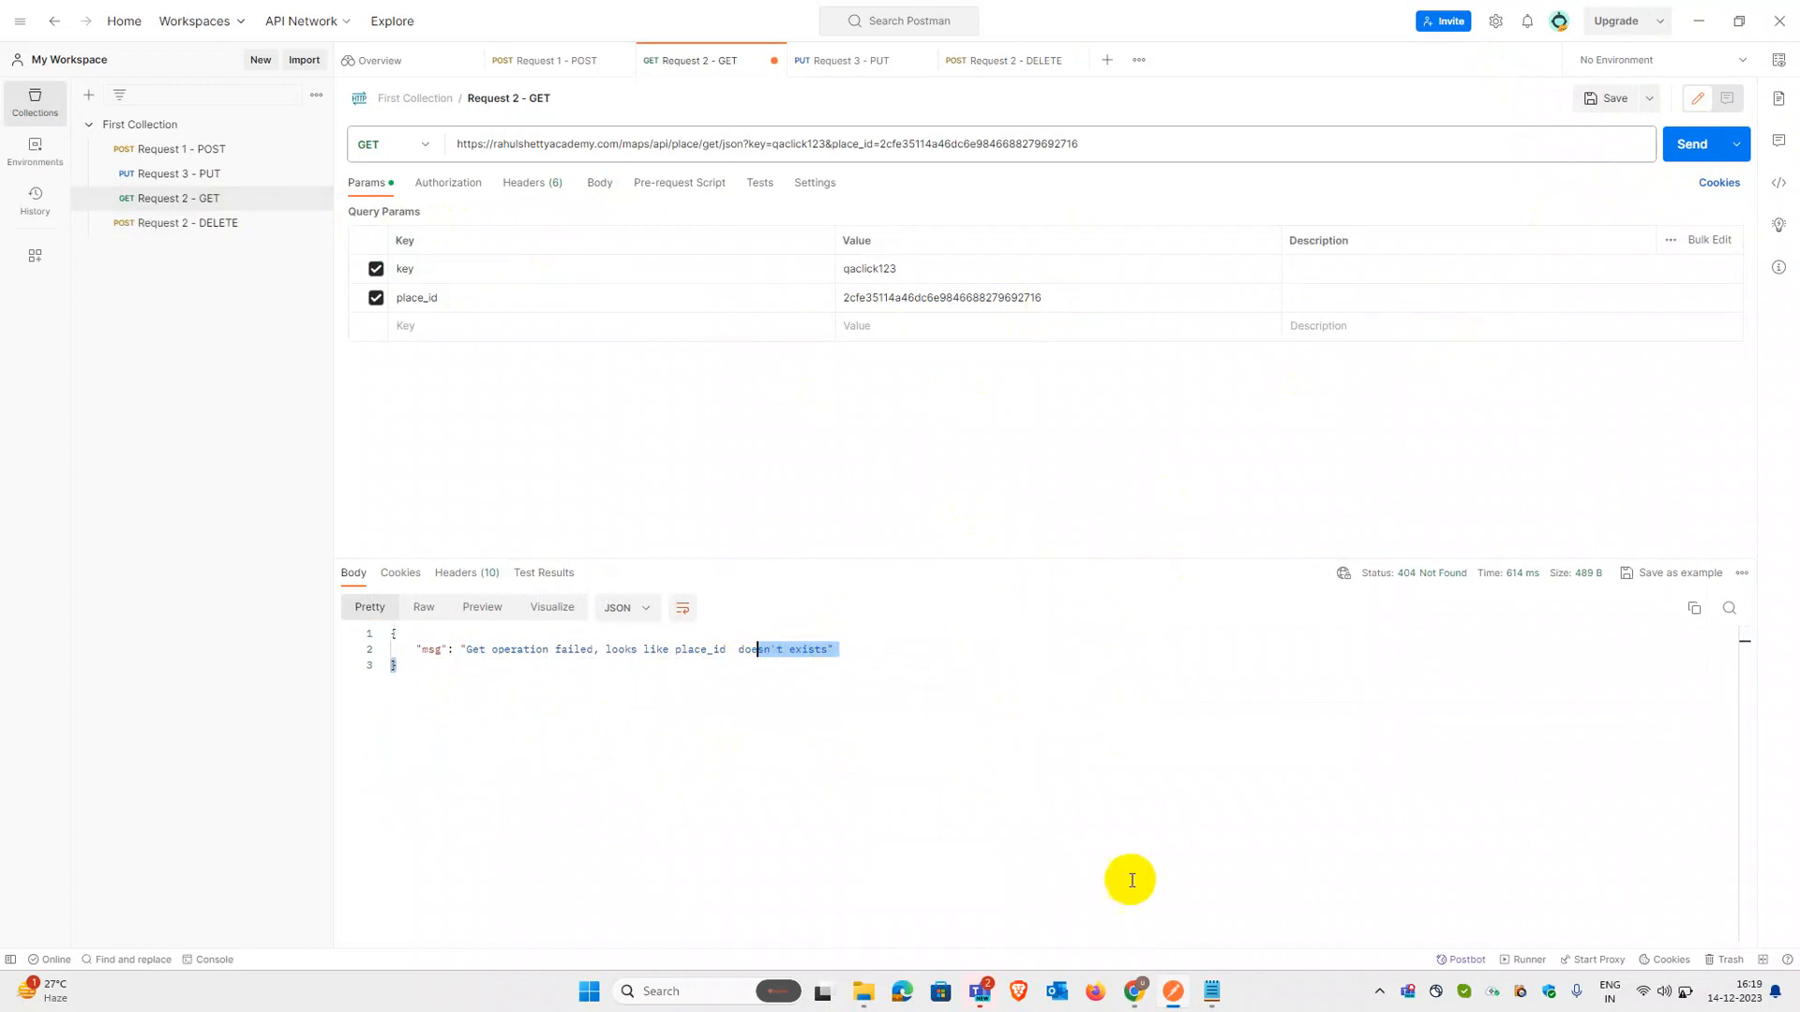
Step: Copy the first place_id, 20020d0db376c161a9ad32a7d778d020, from the saved responses in Notepad
click(1215, 994)
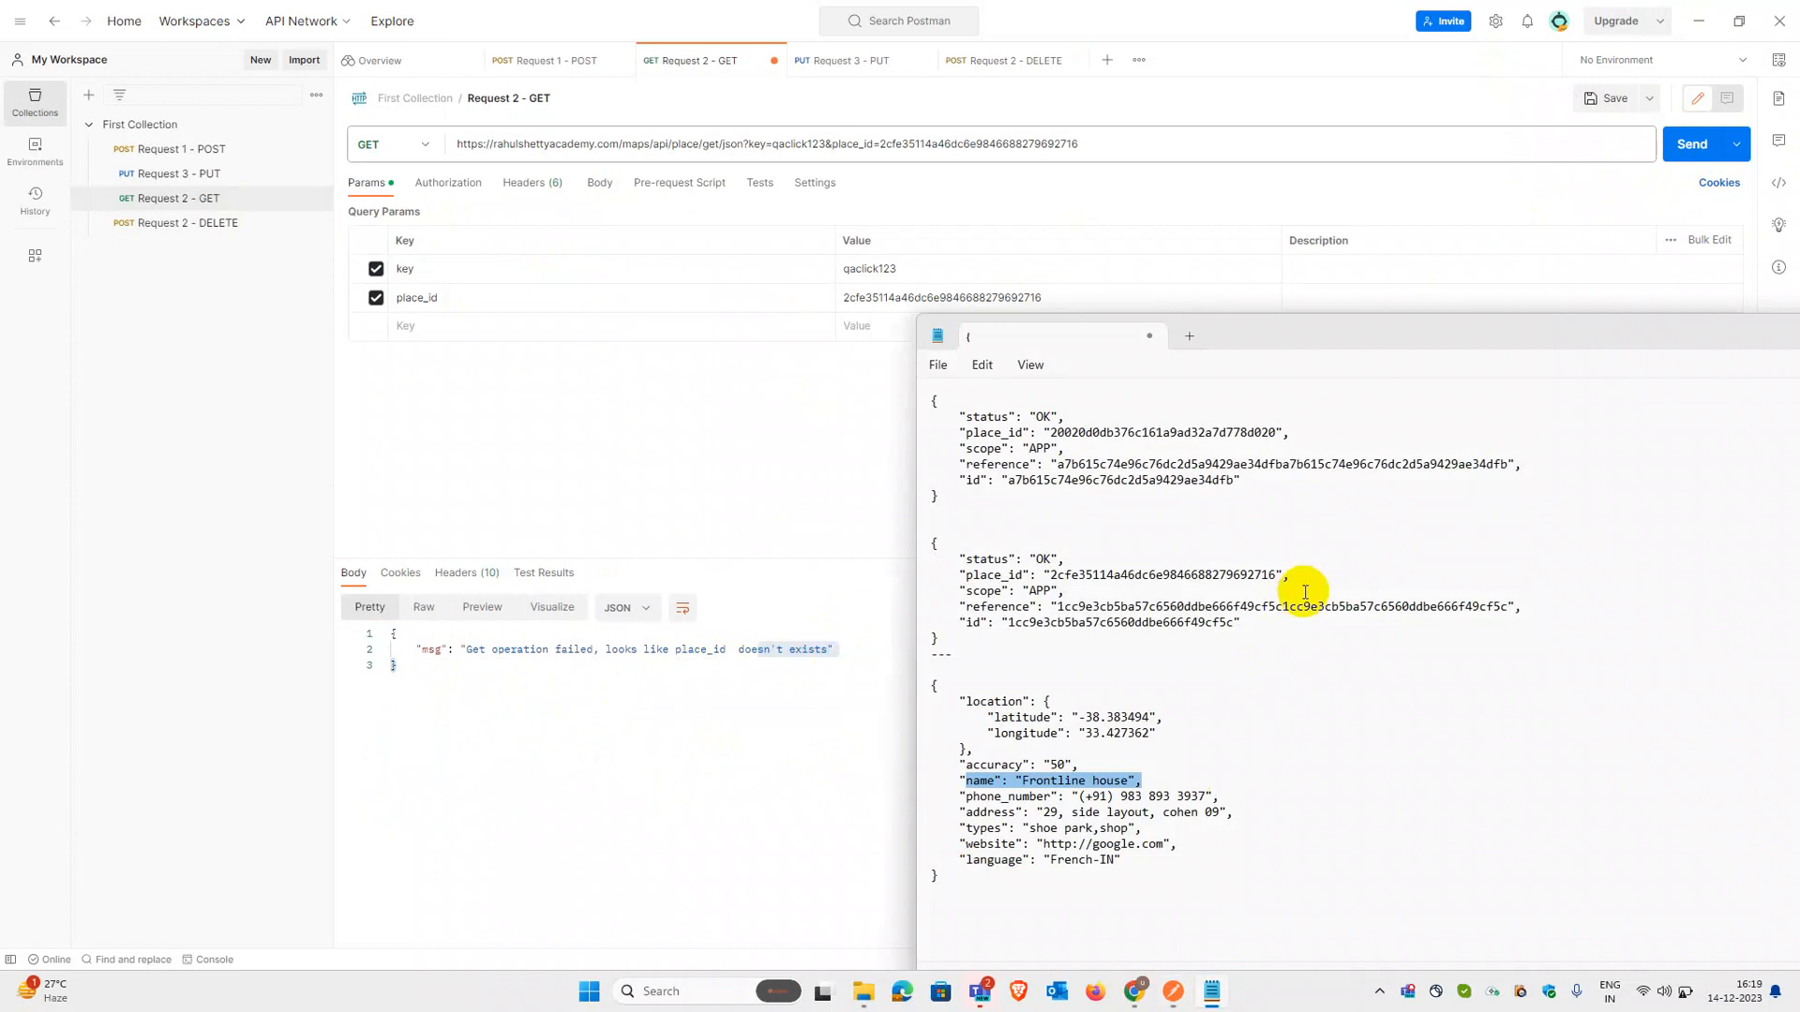
drag(1361, 596, 1294, 322)
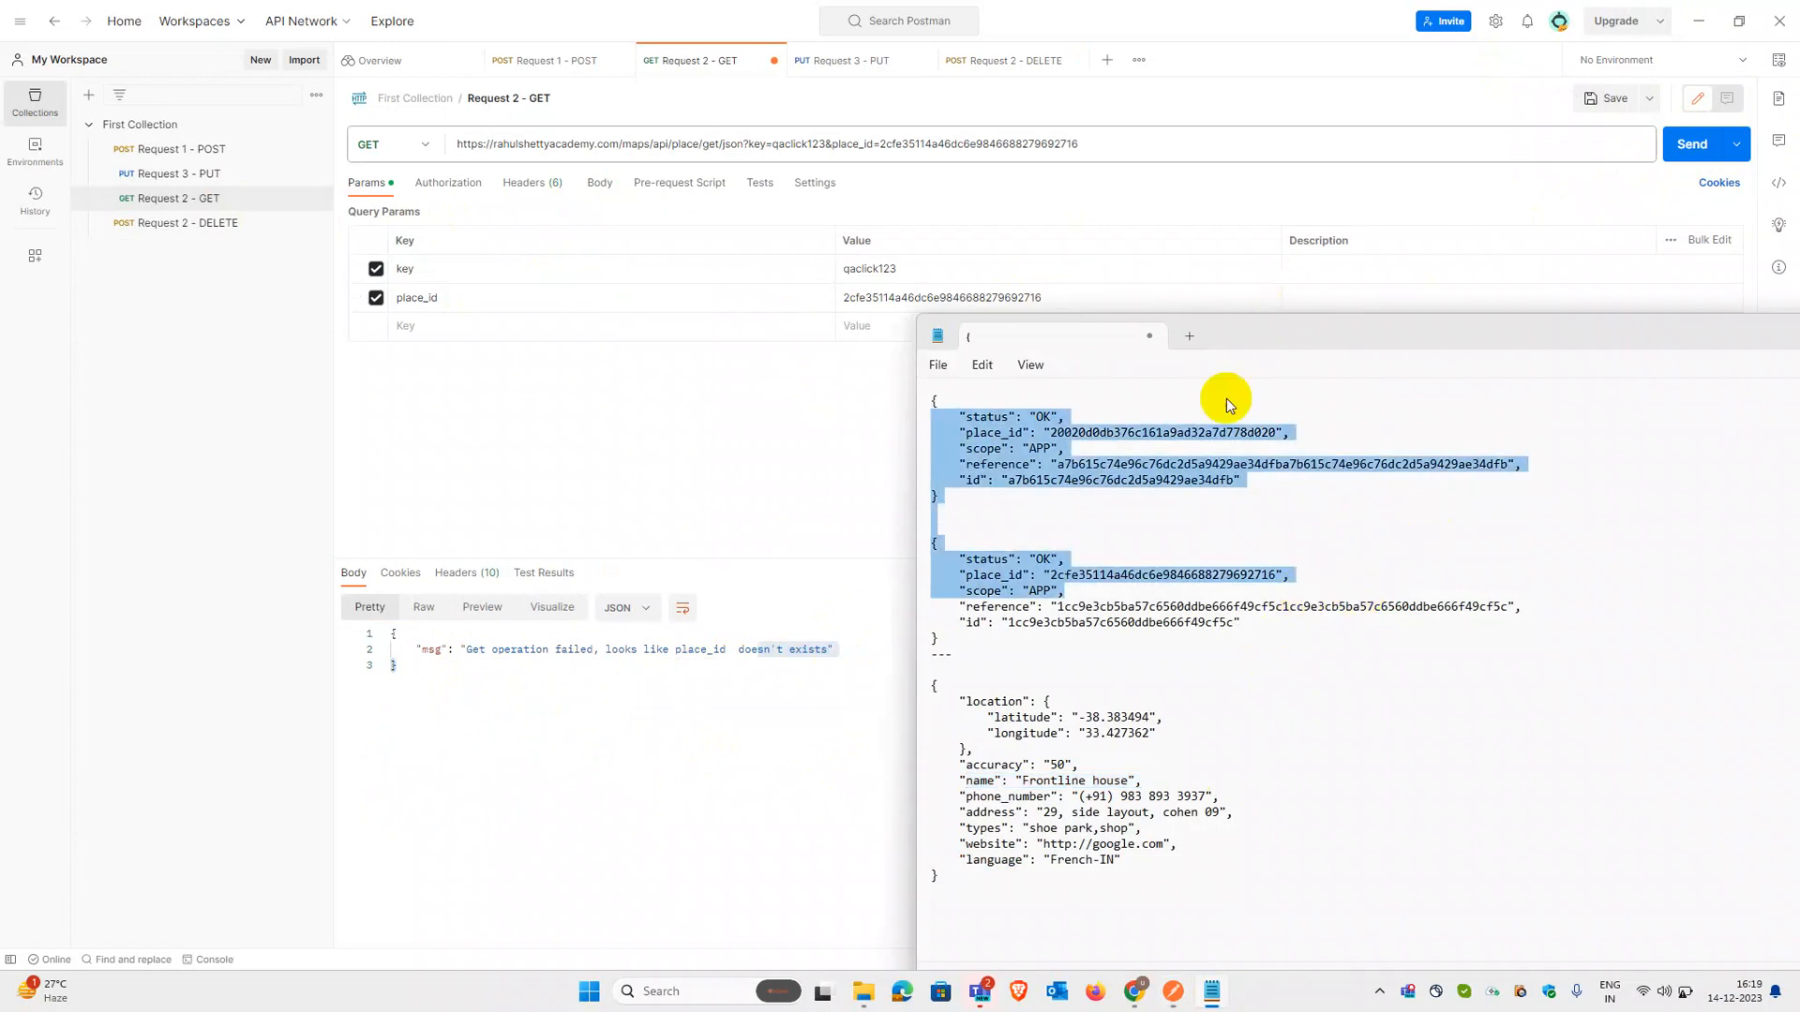
click(1198, 480)
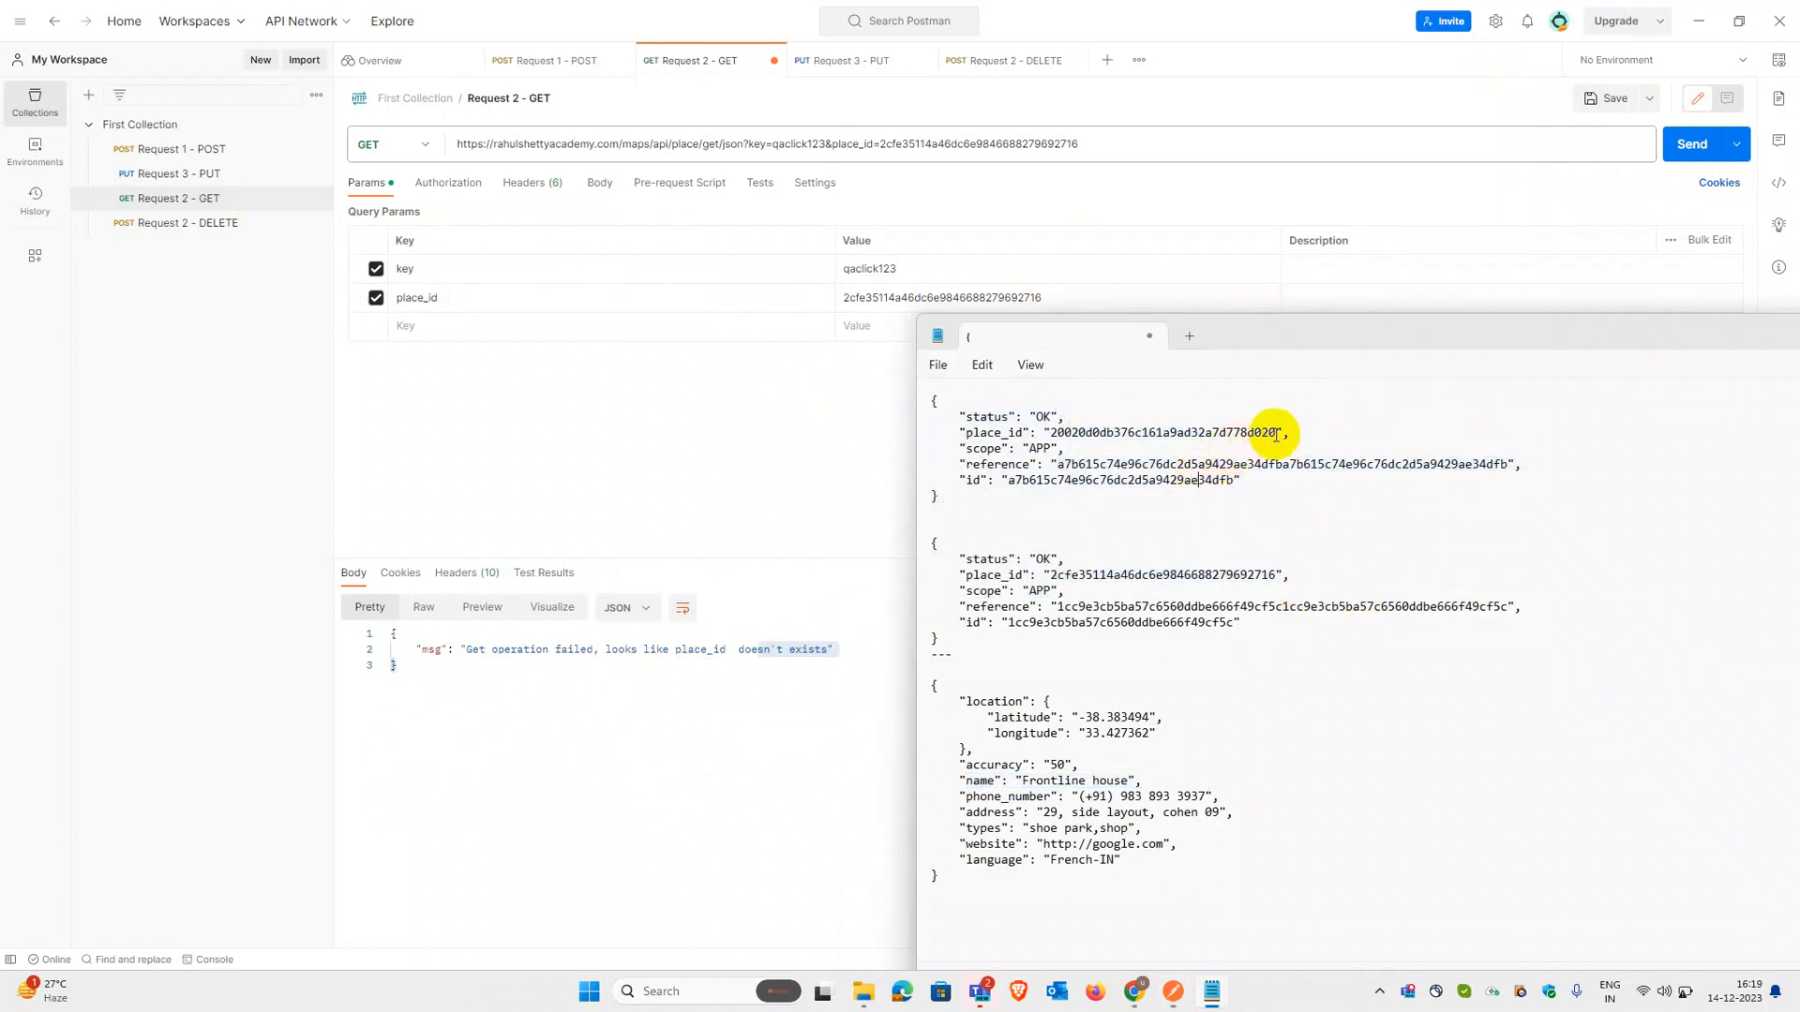
drag(1277, 432, 1056, 433)
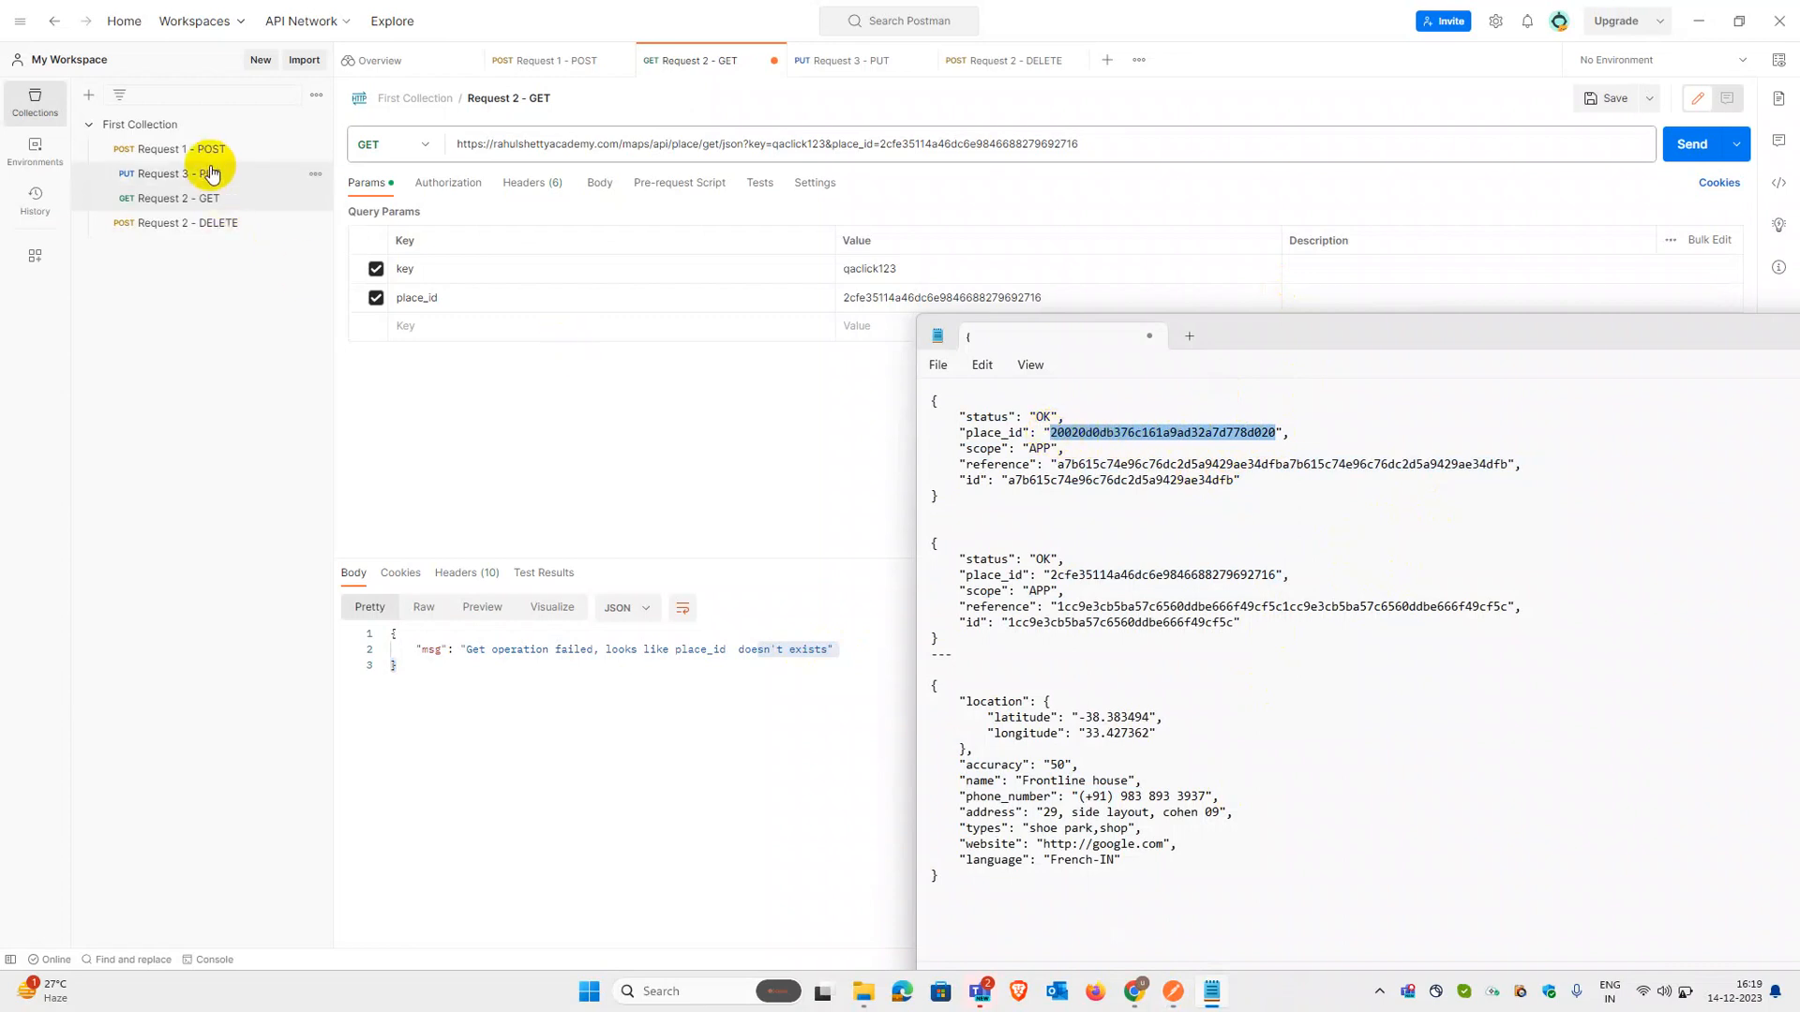
Step: Replace the place_id in the body of Request 2 - DELETE in Postman with 20020d0db376c161a9ad32a7d778d020 and save the request
click(224, 225)
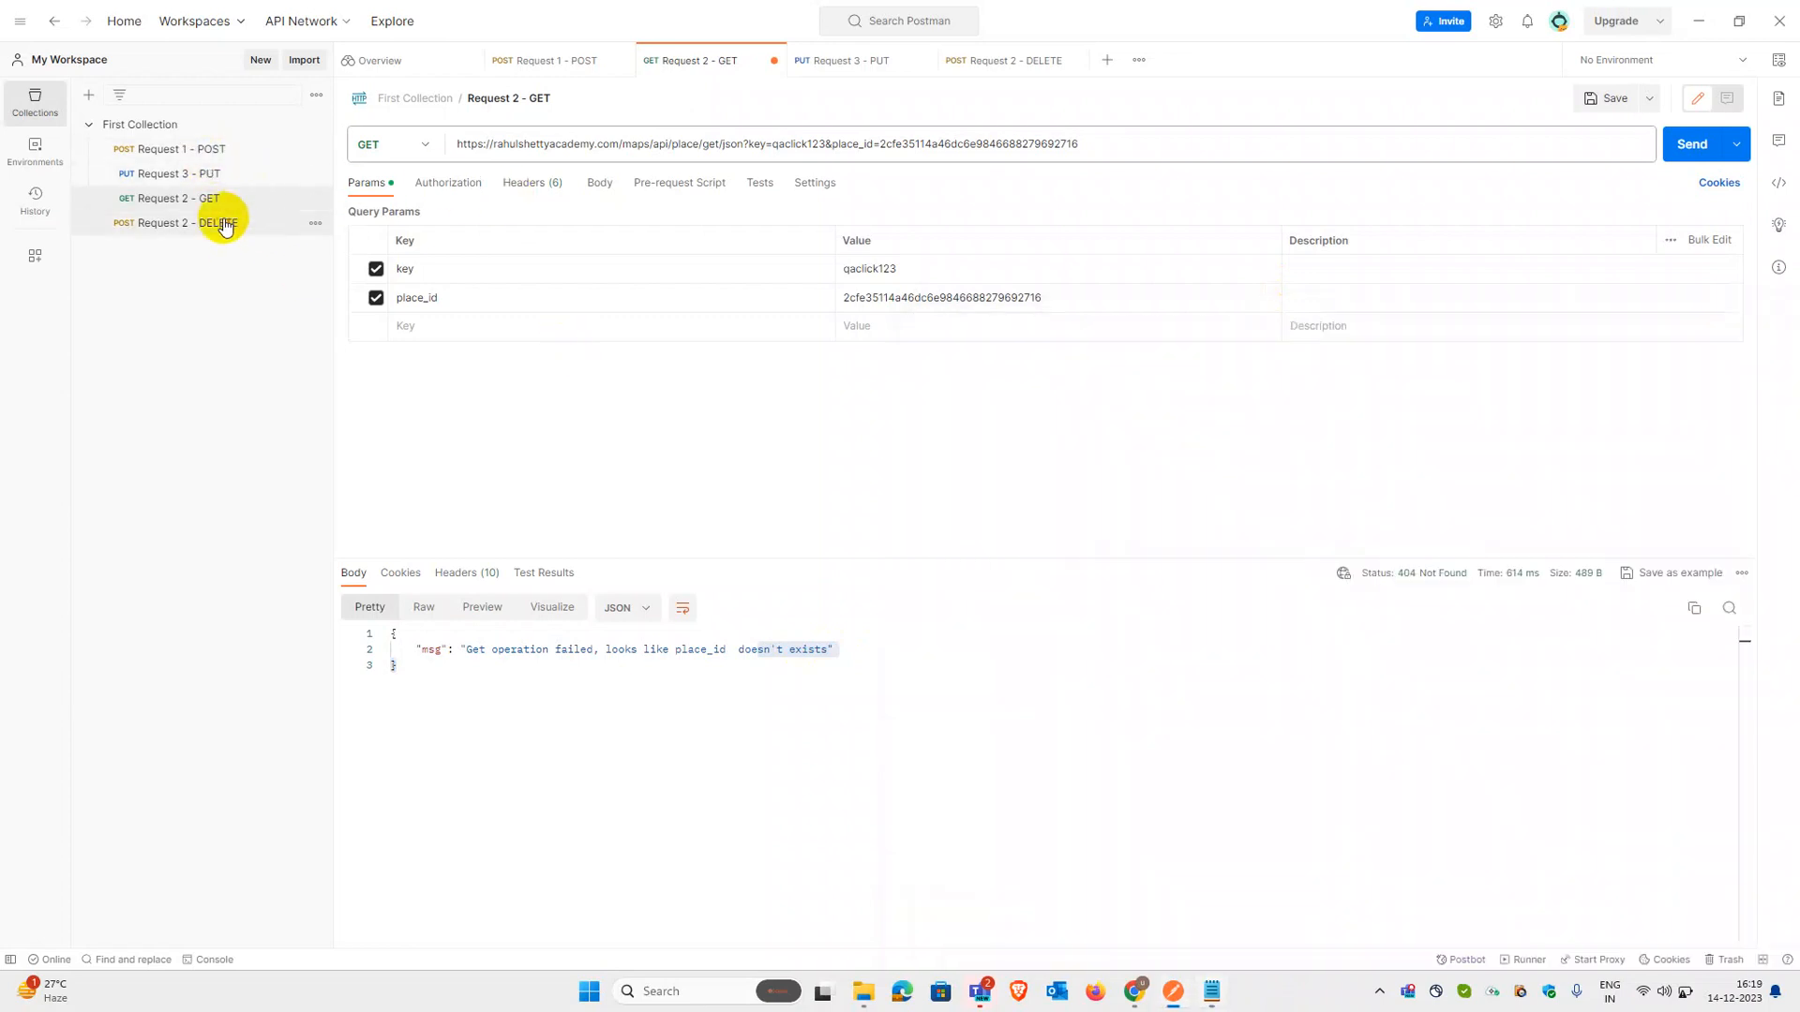
click(224, 225)
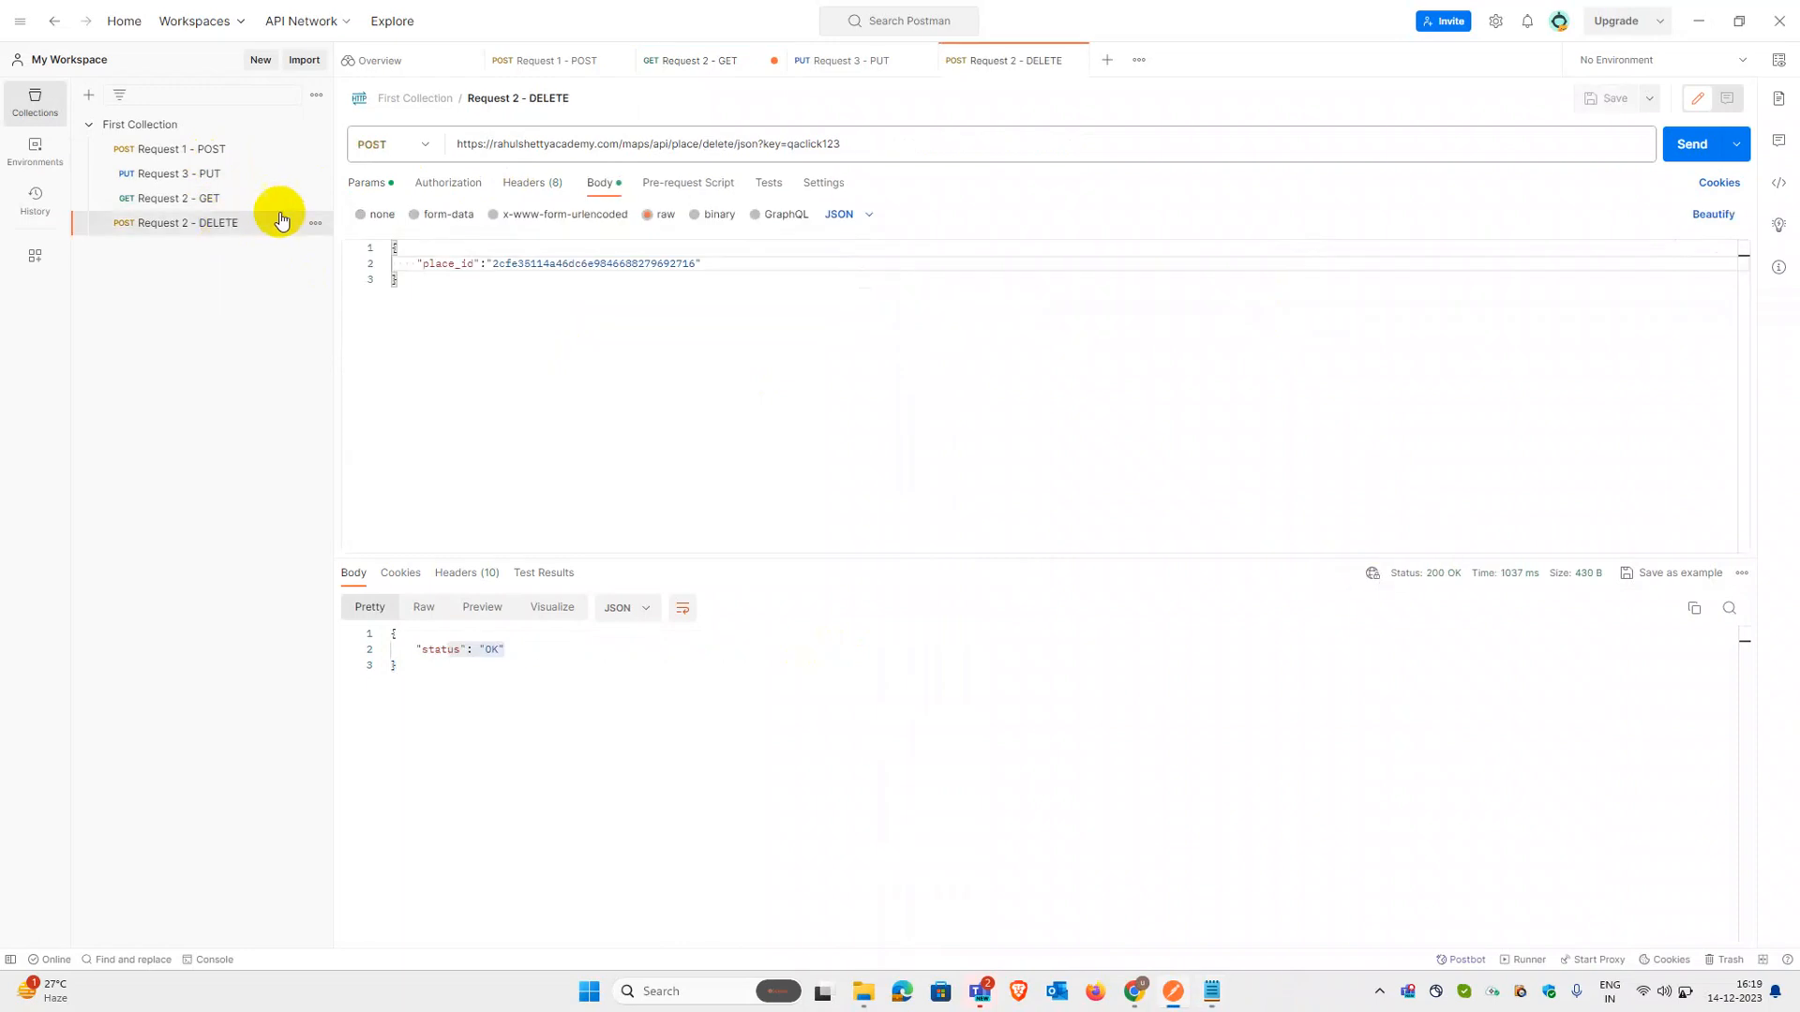
click(384, 192)
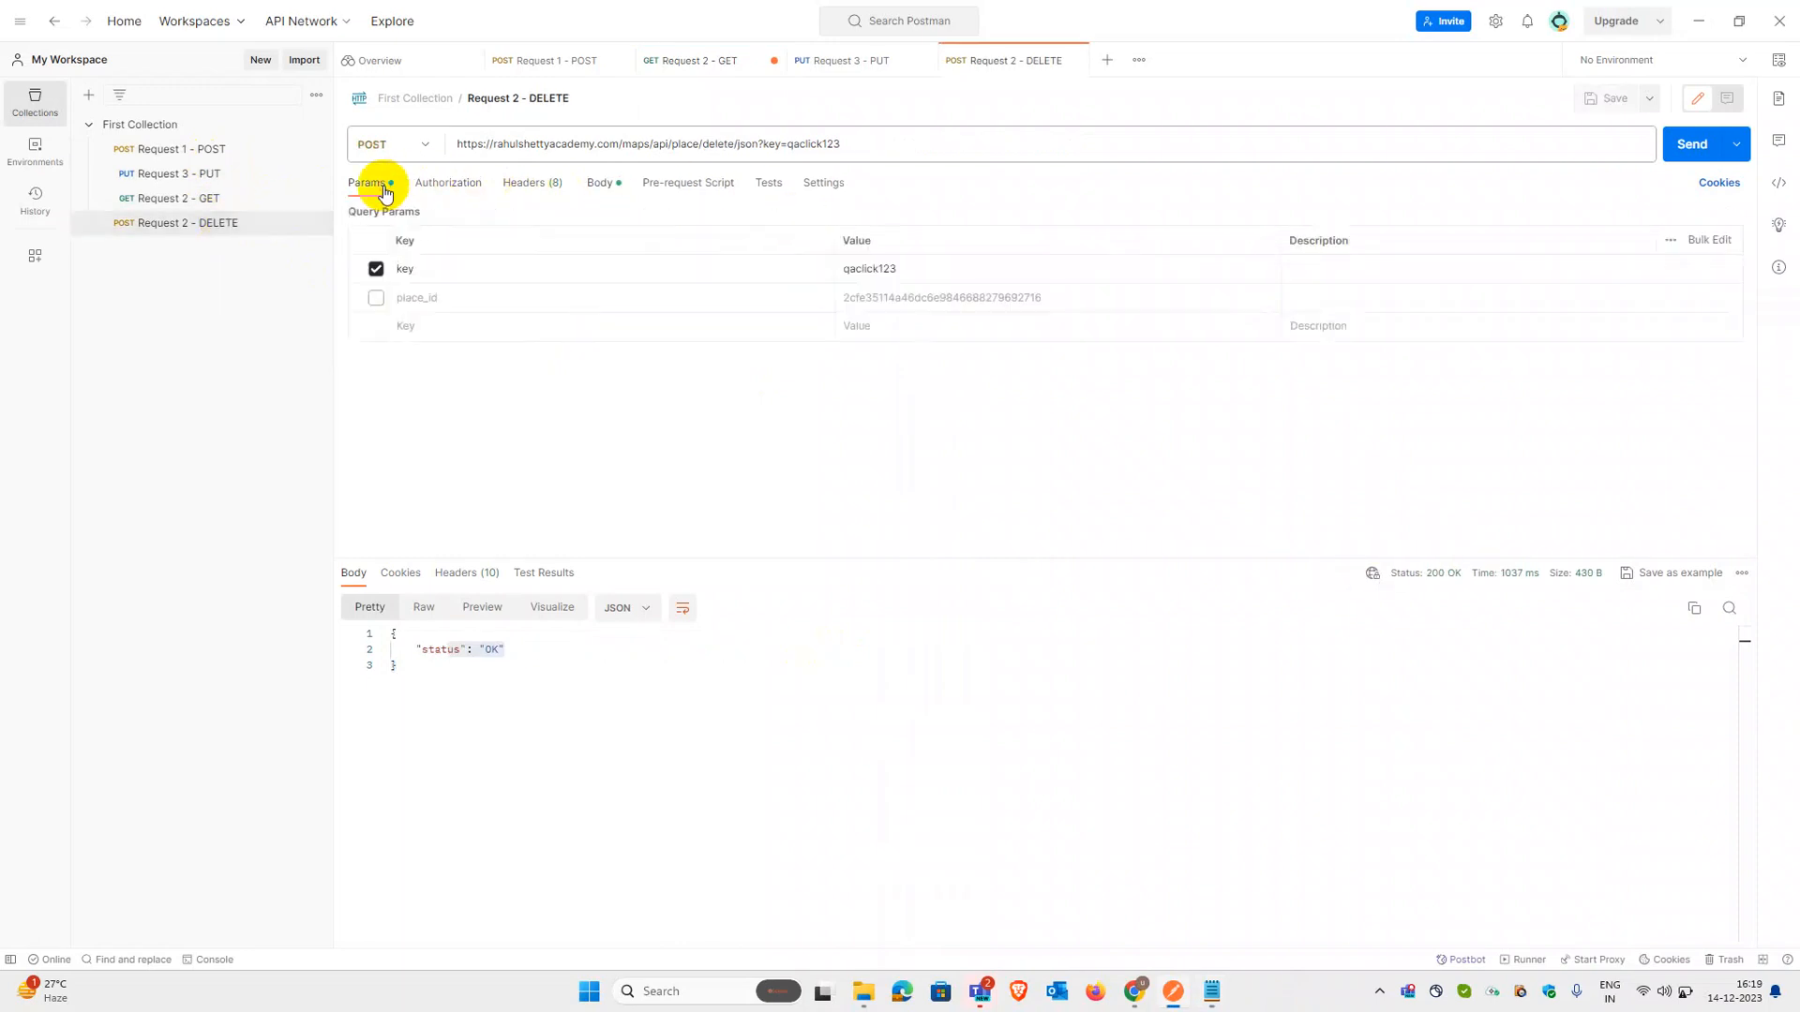
click(1046, 300)
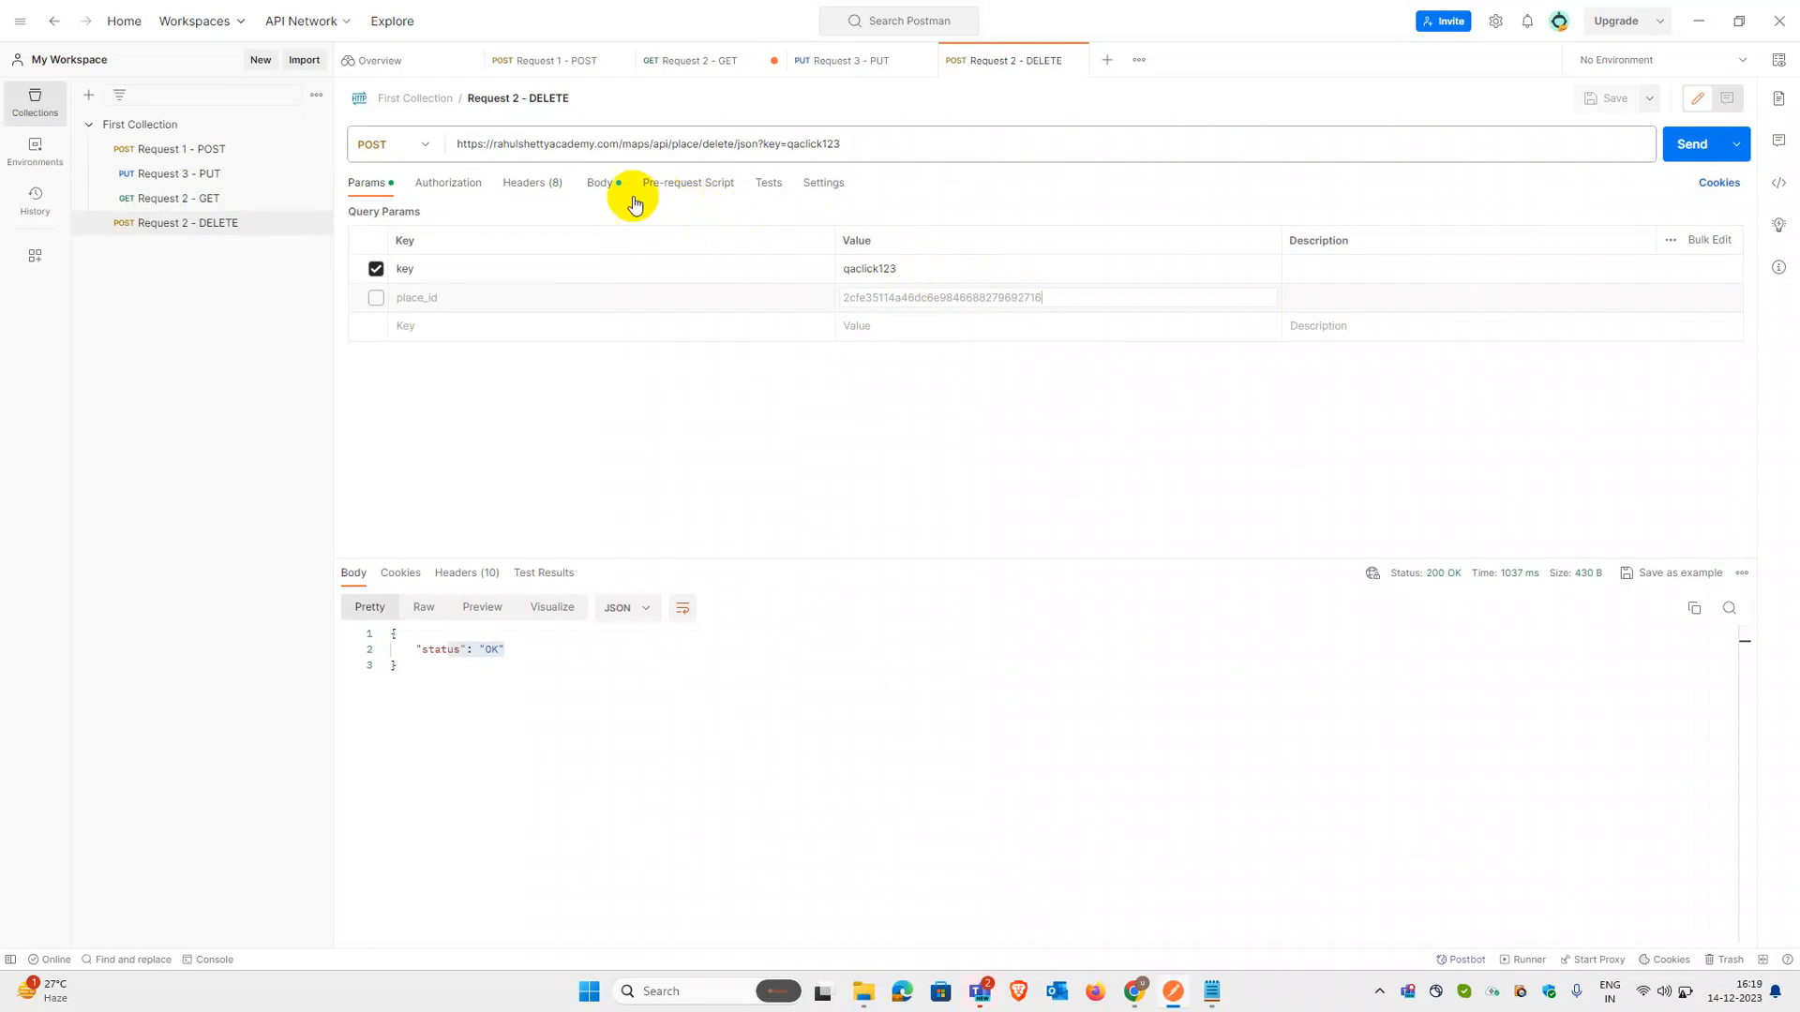
click(597, 188)
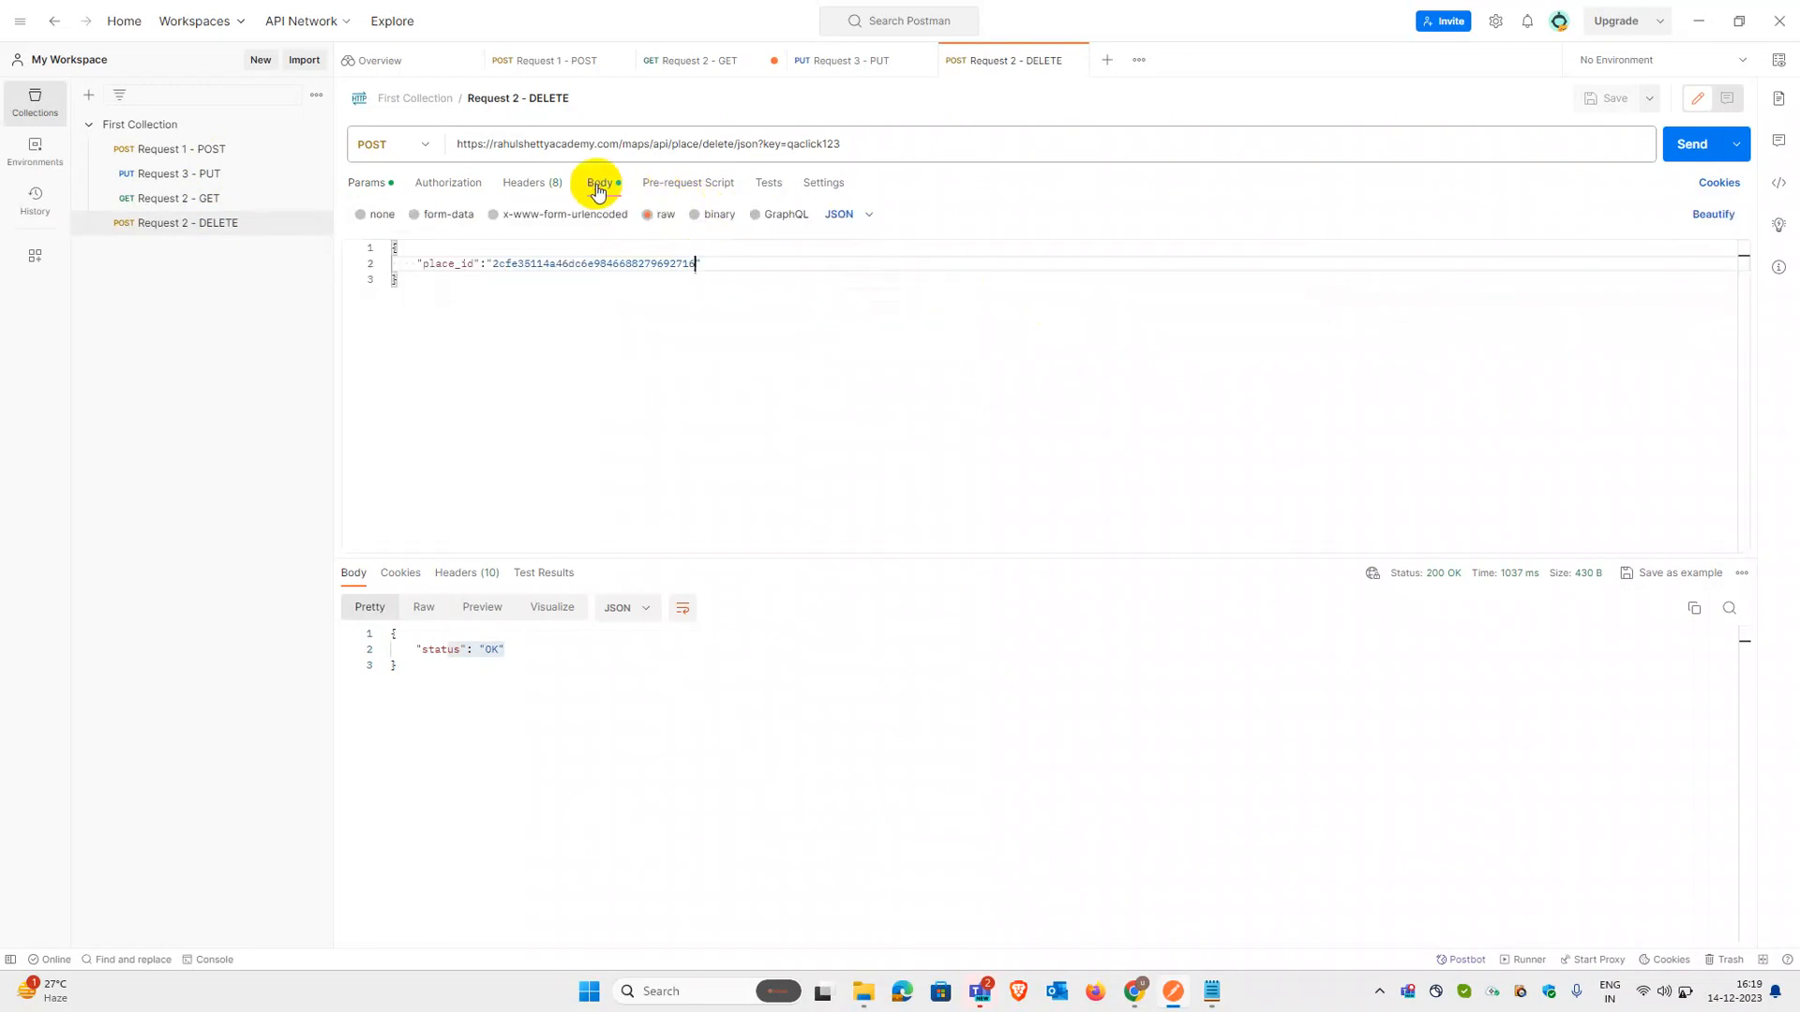
double_click(516, 264)
text(20020d0db376c161a9ad32a7d778d020)
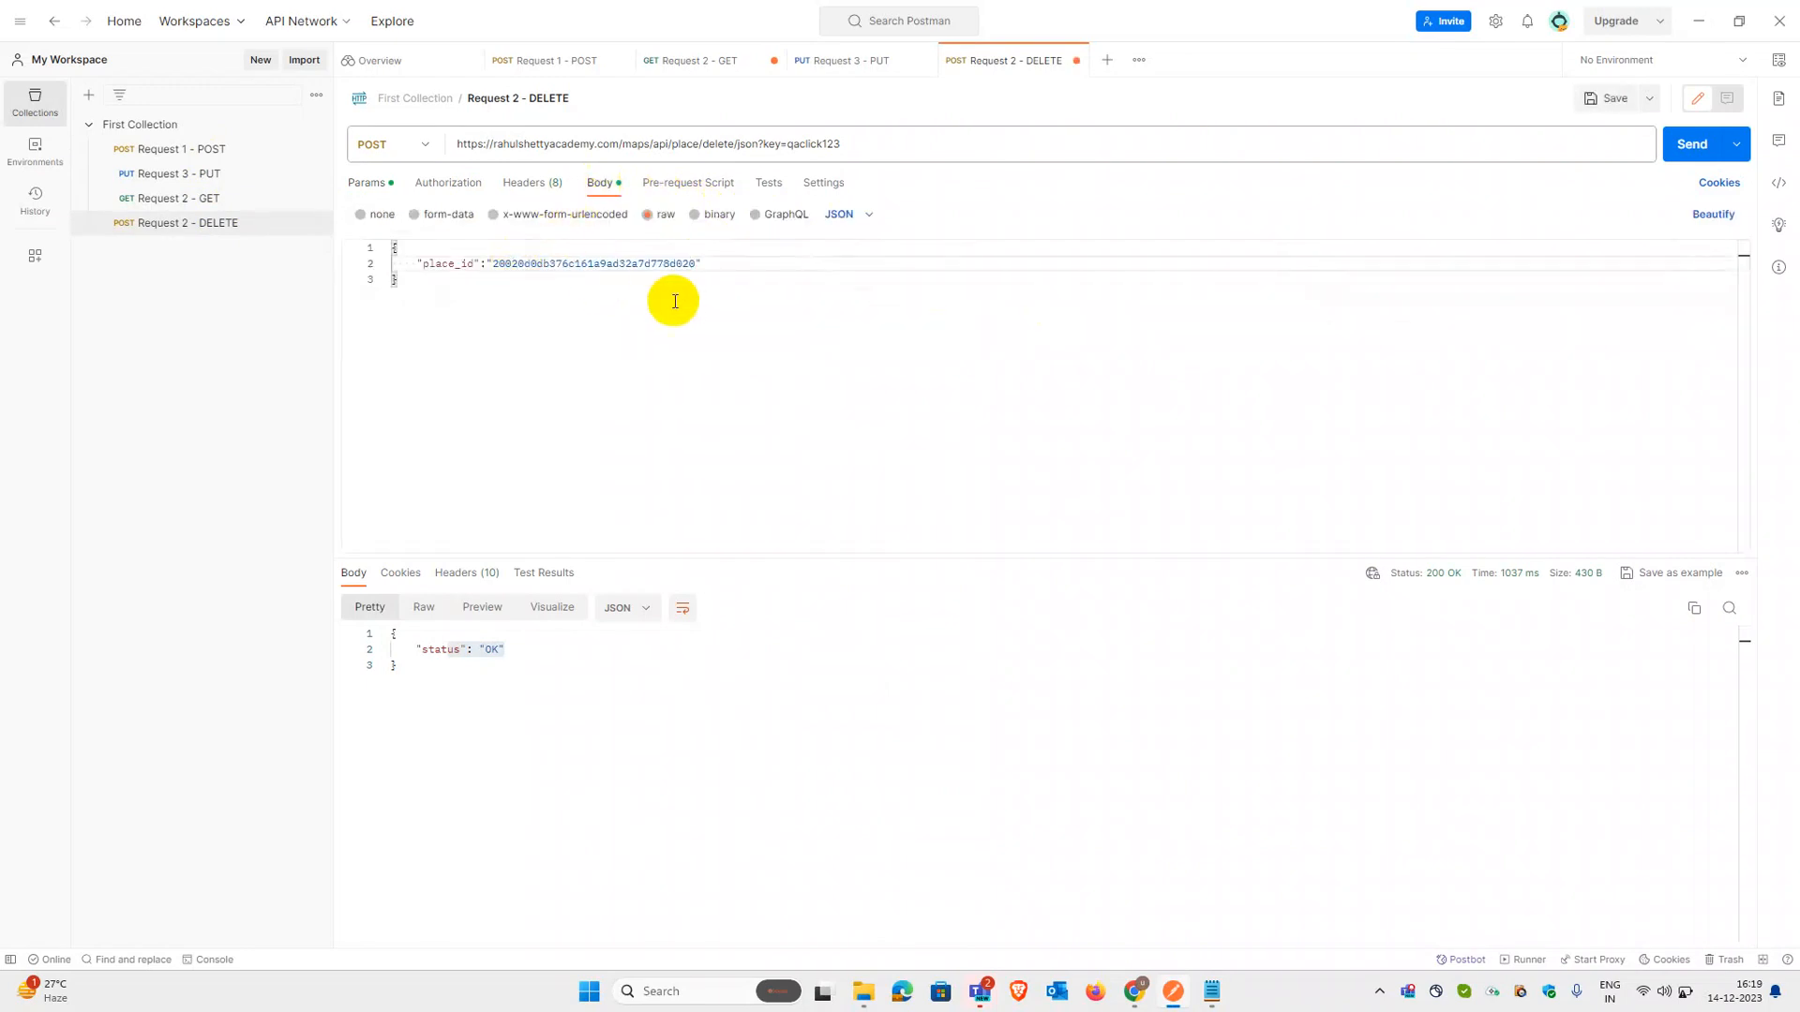
click(1614, 95)
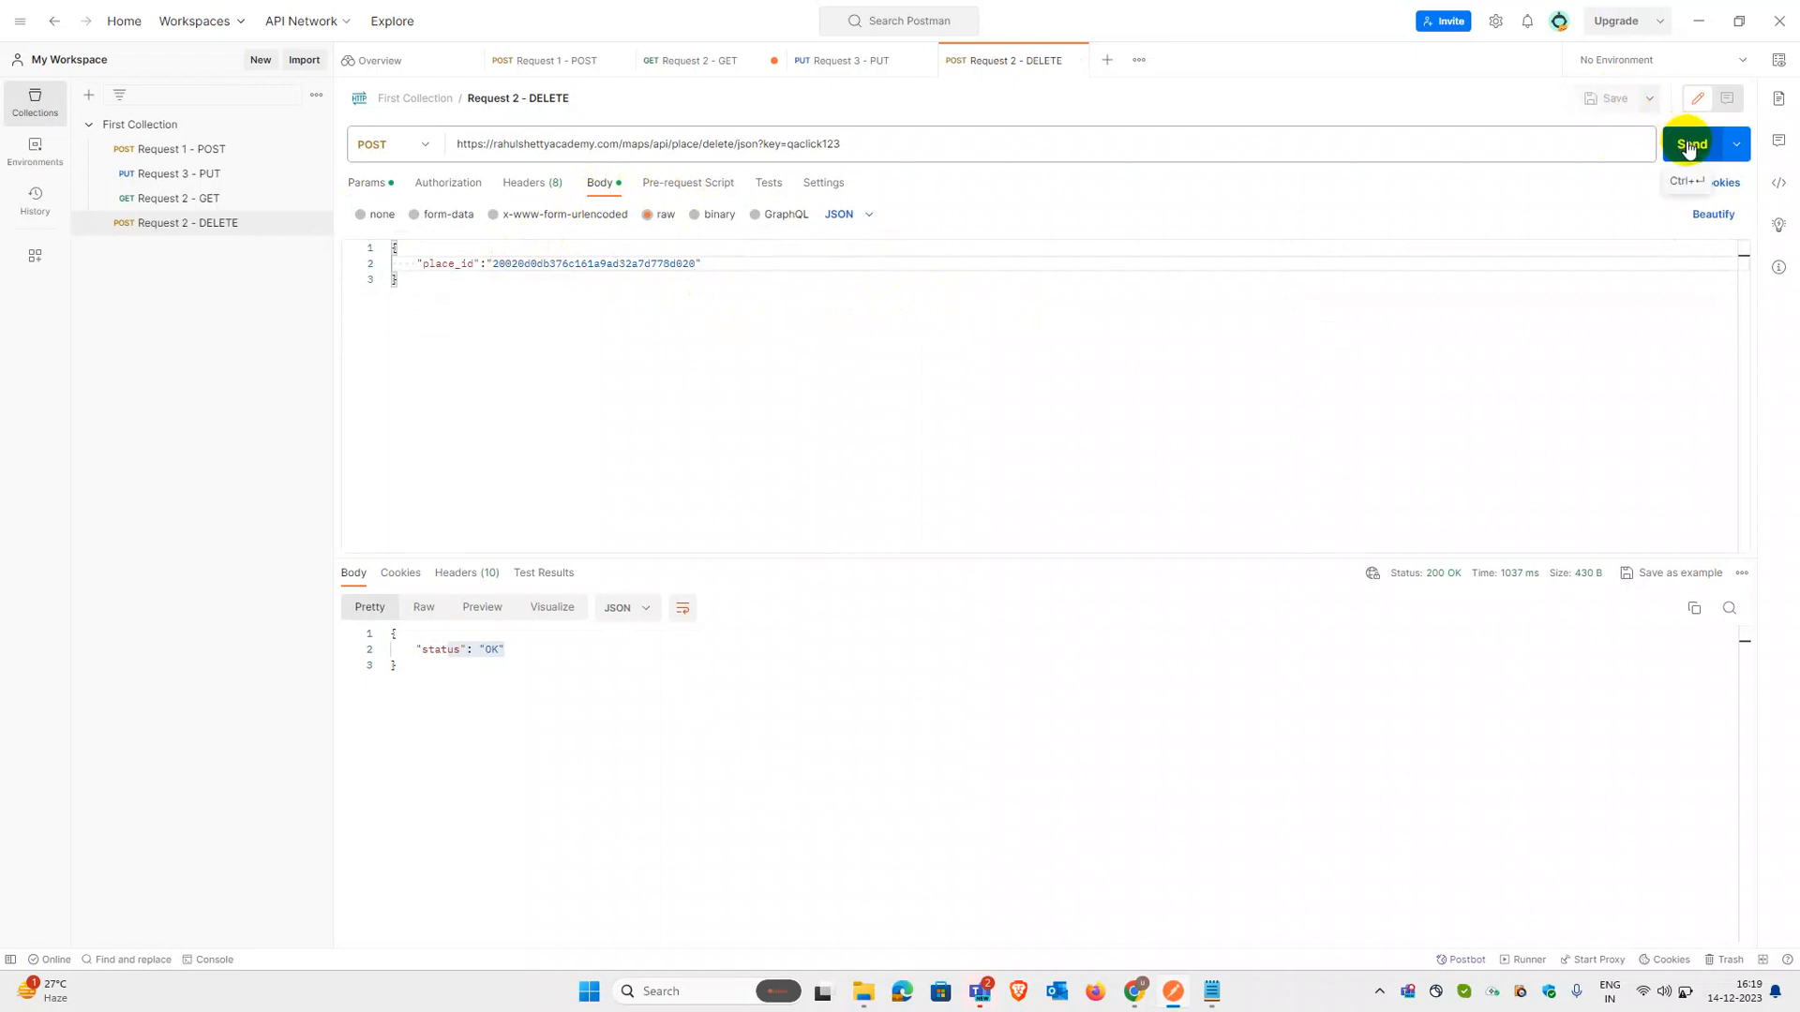
Step: Change the HTTP method of Request 2 - DELETE to DELETE and send the request
click(419, 143)
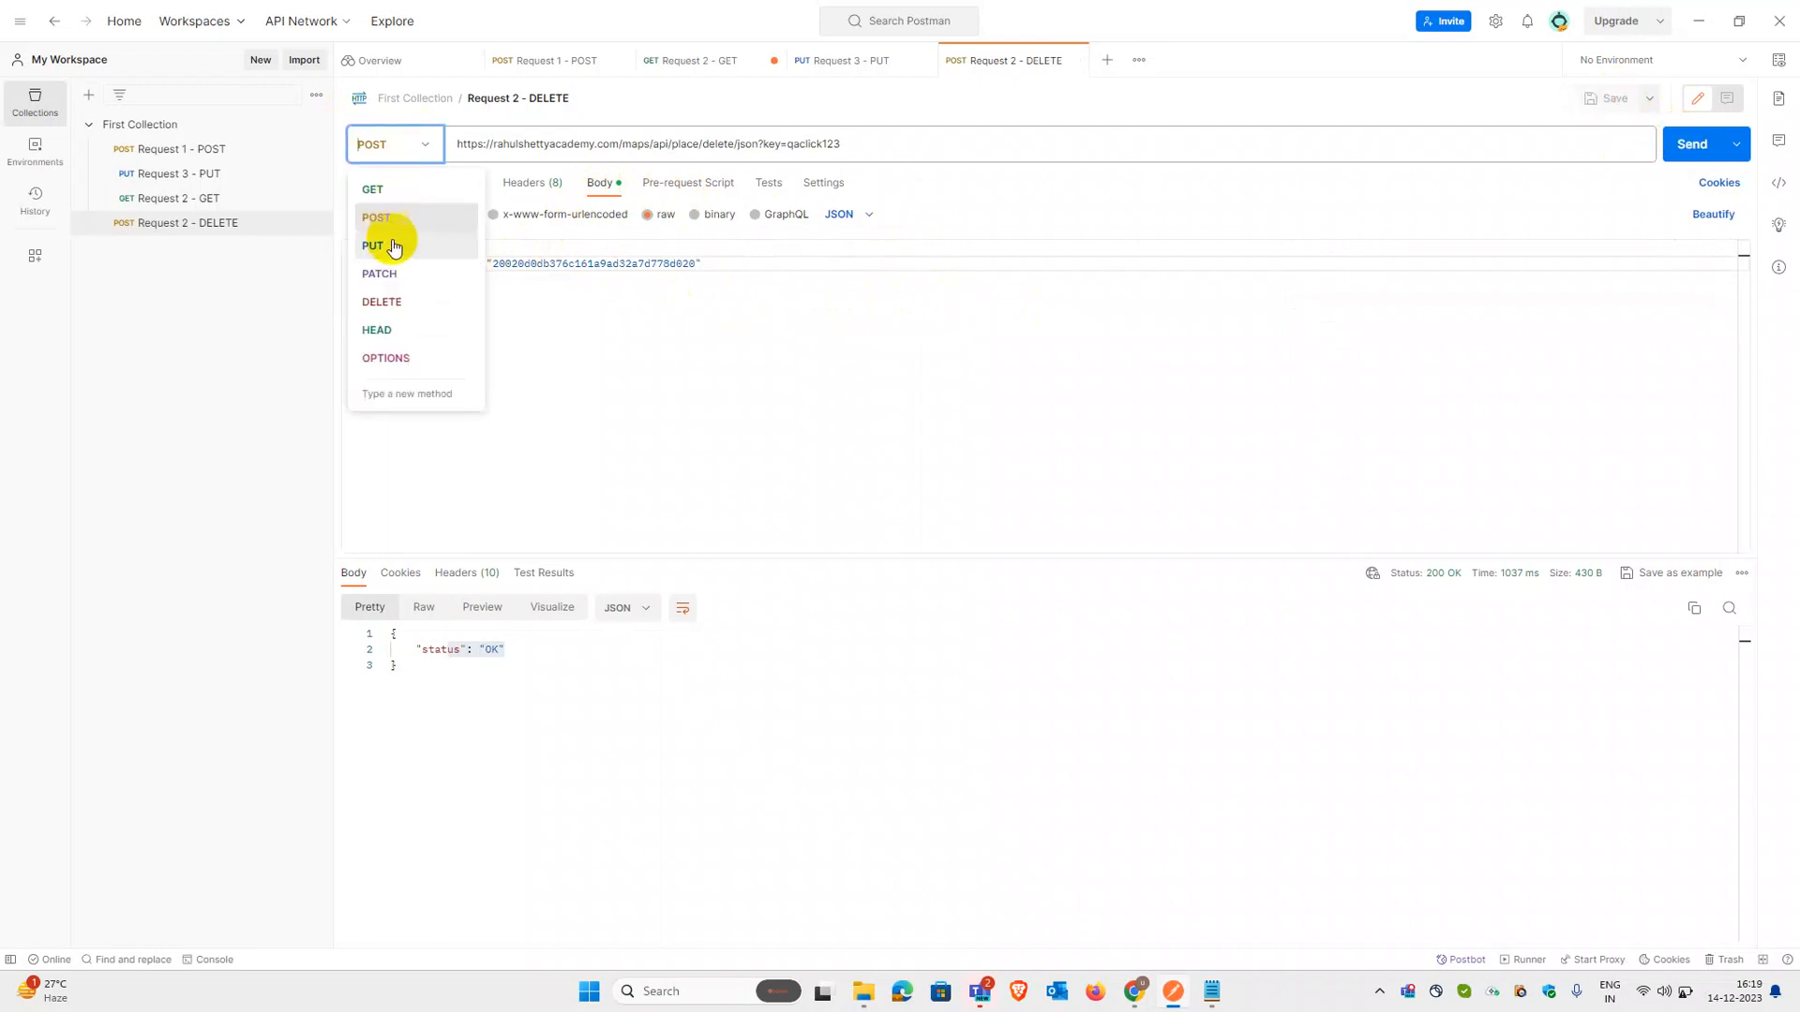
click(388, 300)
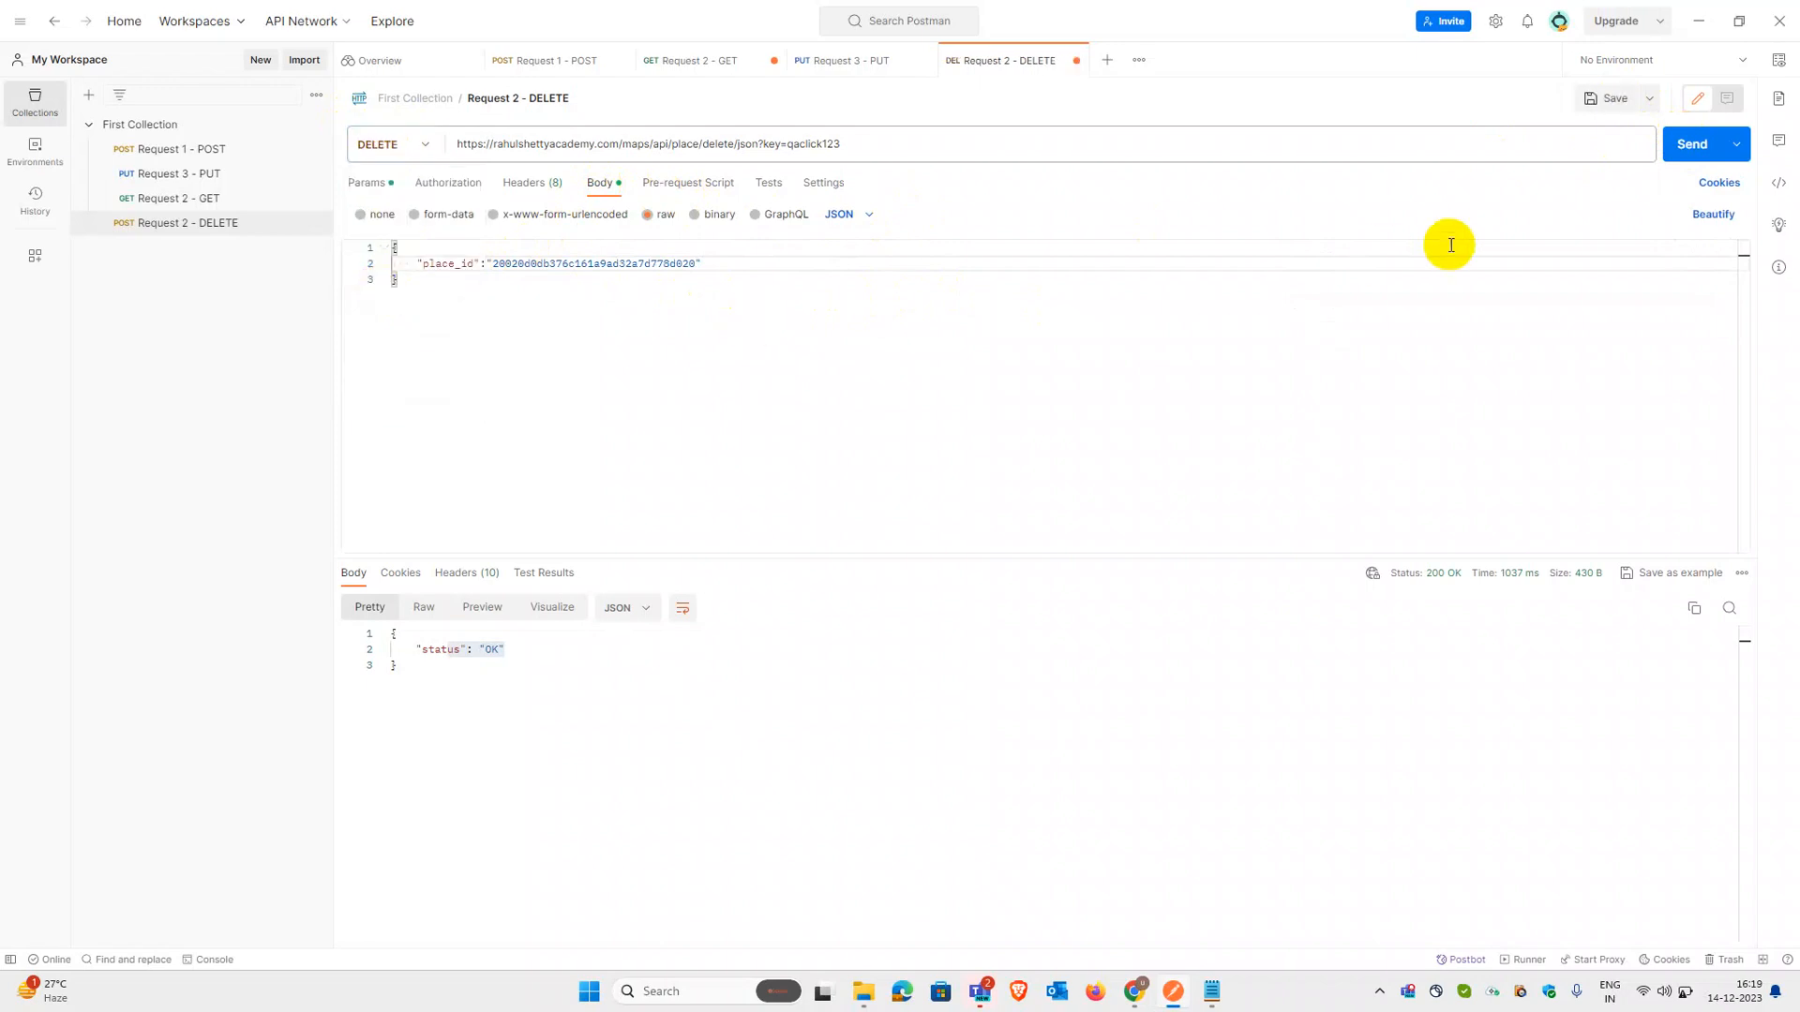
click(1699, 146)
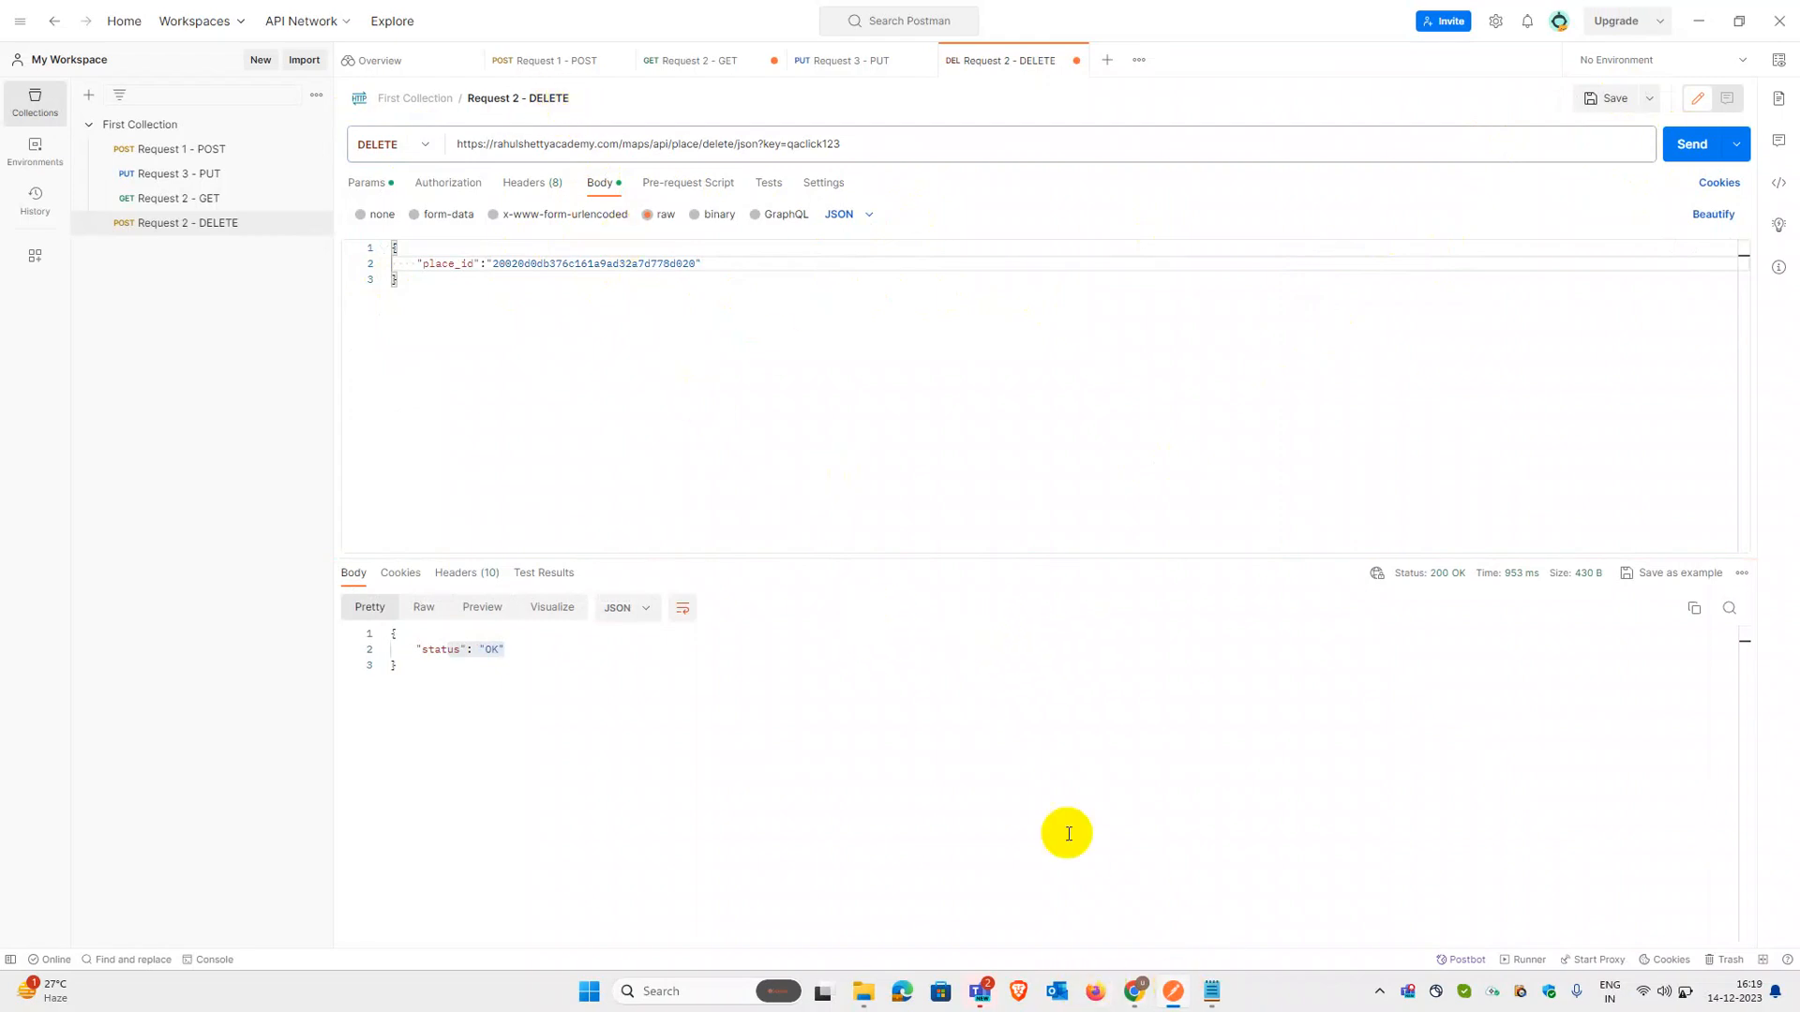
Step: Send Request 2 - GET with place_id 20020d0db376c161a9ad32a7d778d020, and save Request 2 - DELETE with its DELETE method
click(732, 65)
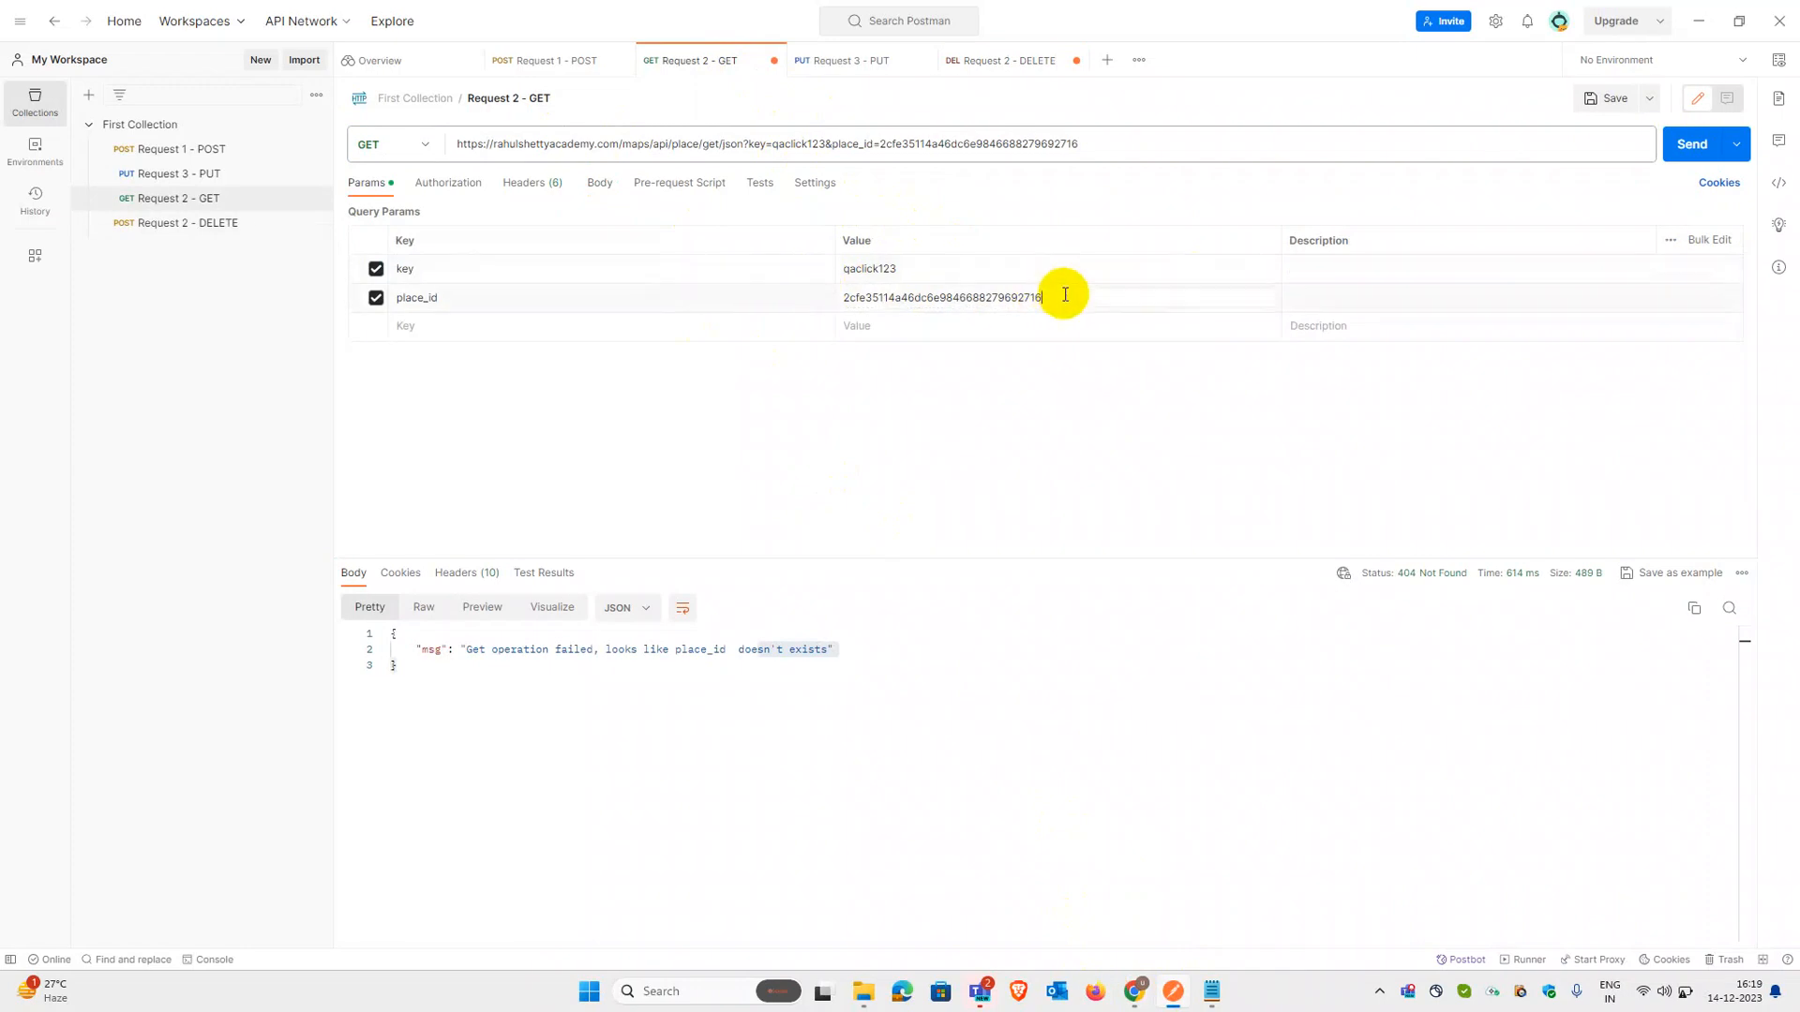
drag(1048, 297, 765, 292)
text(20020d0db376c161a9ad32a7d778d020)
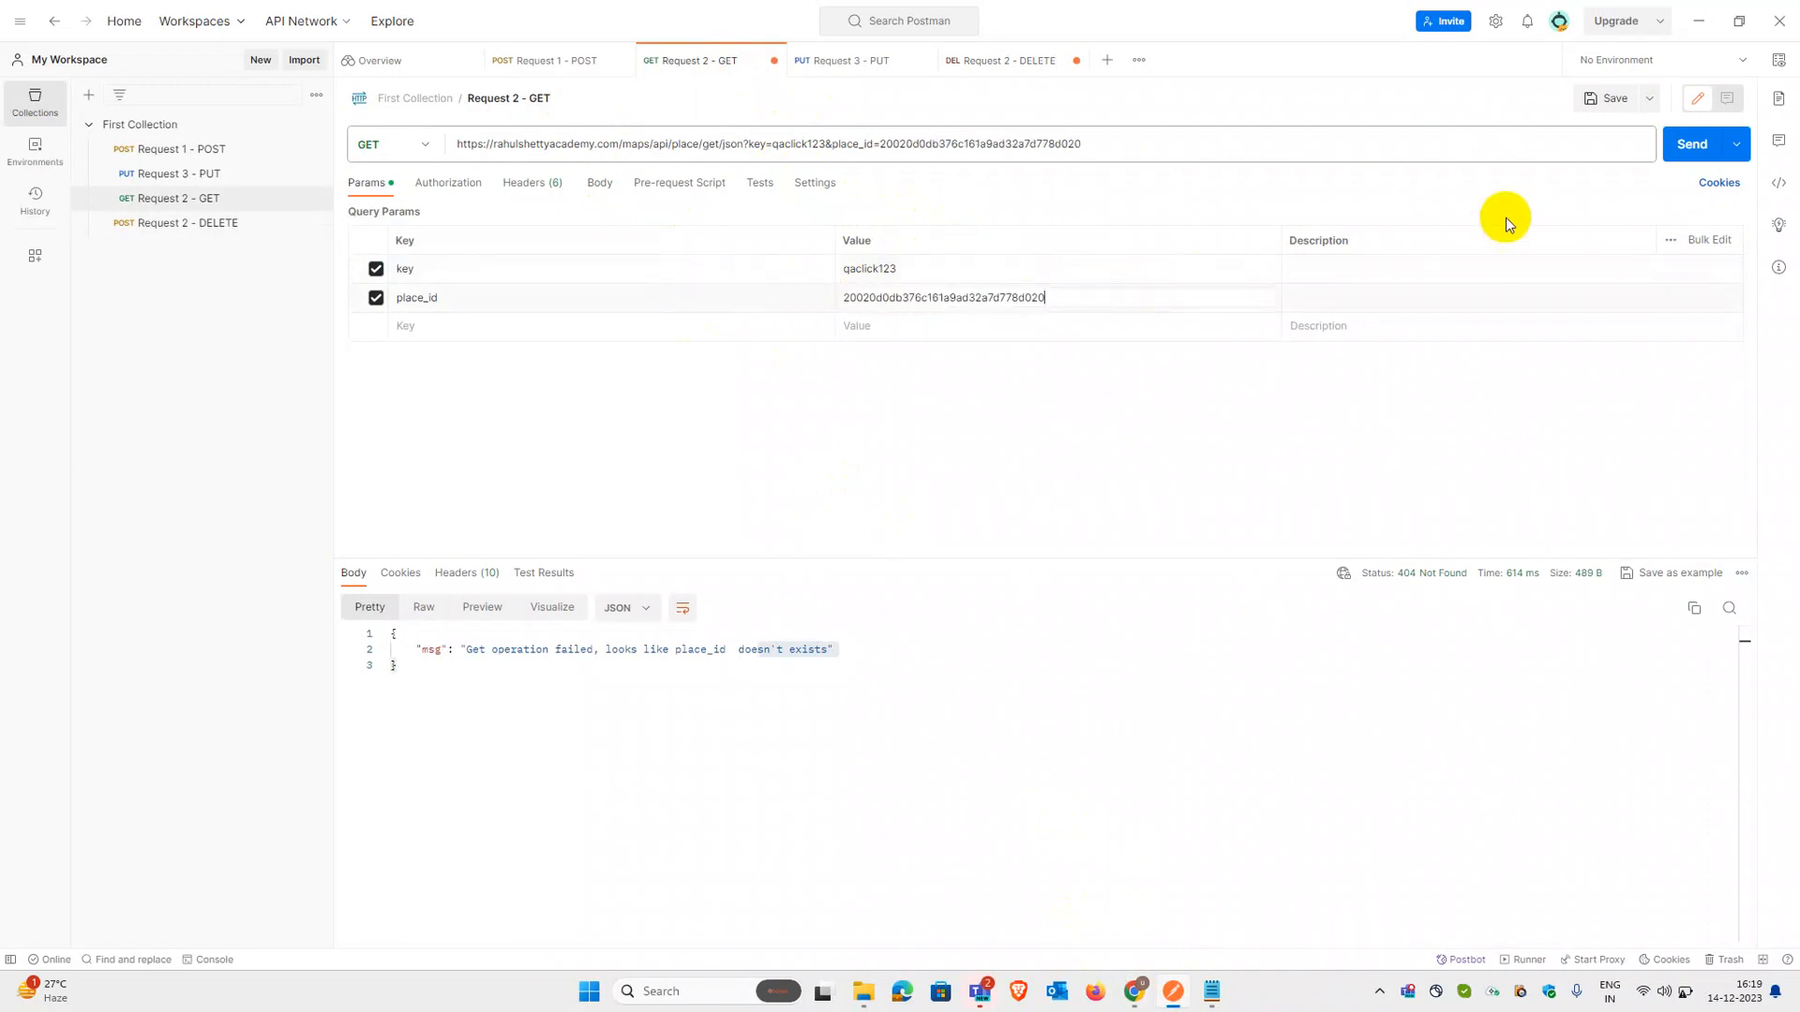
click(1705, 146)
click(992, 77)
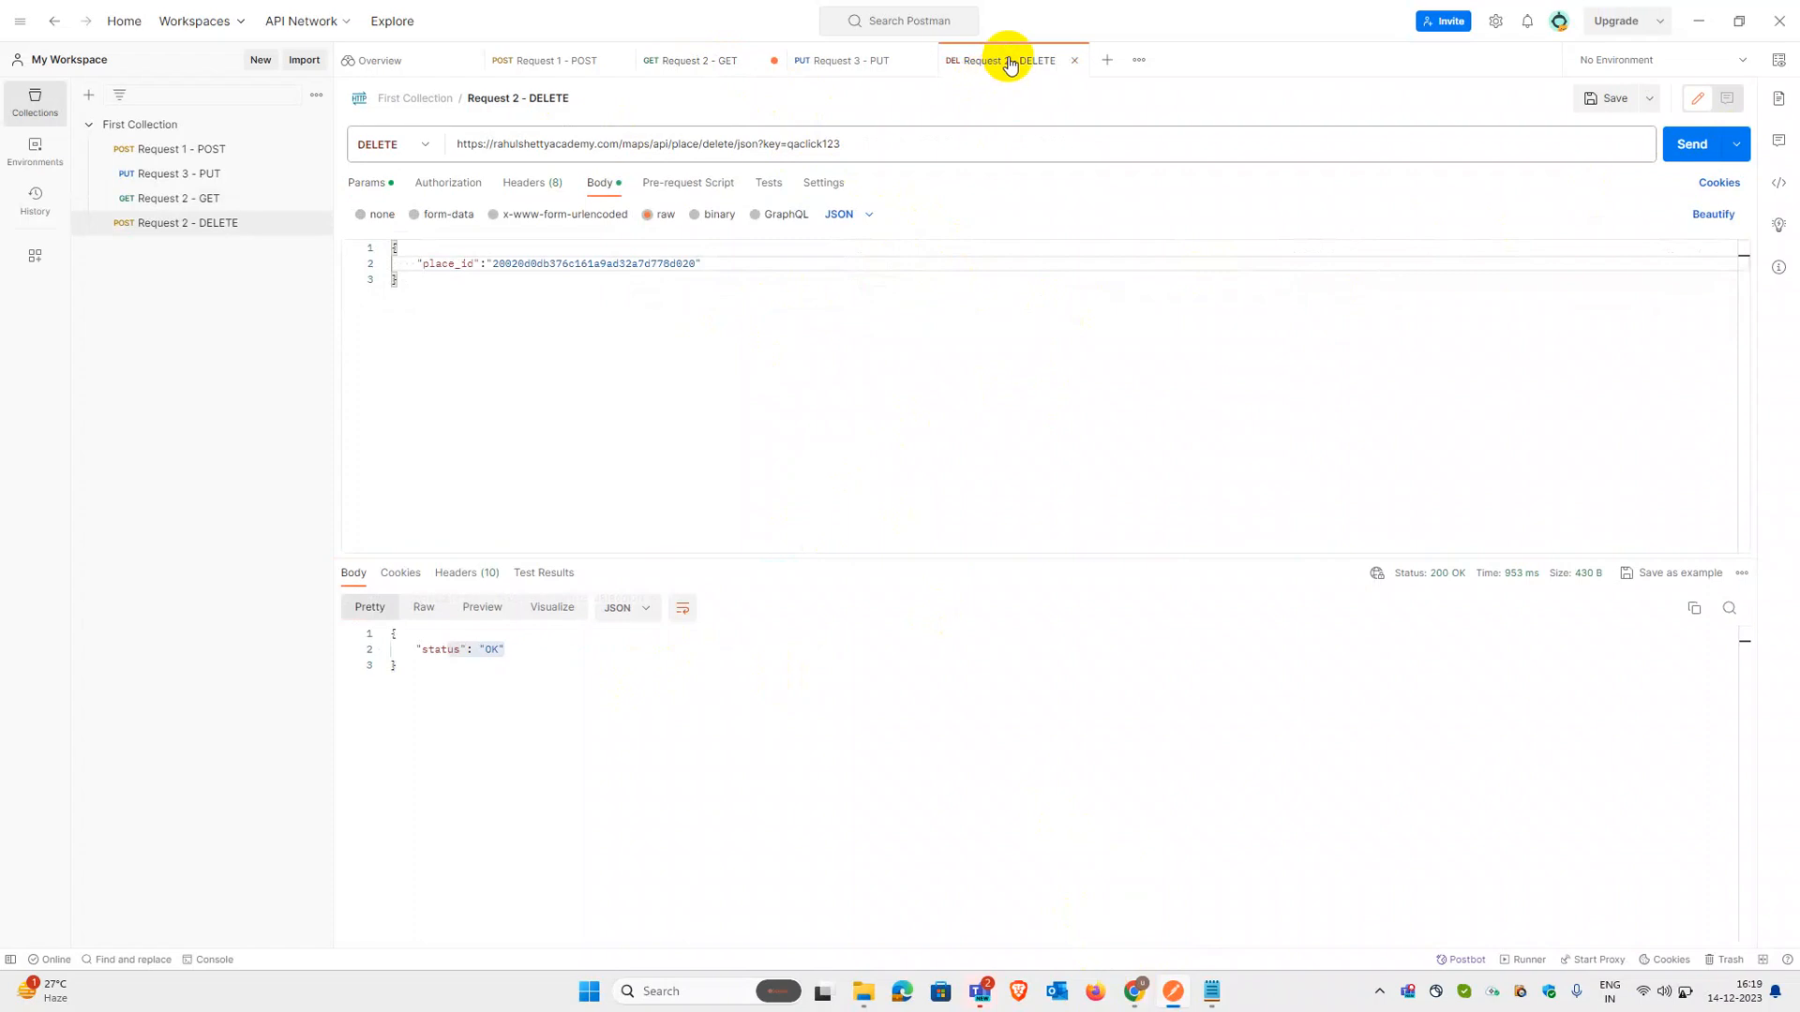
click(1621, 109)
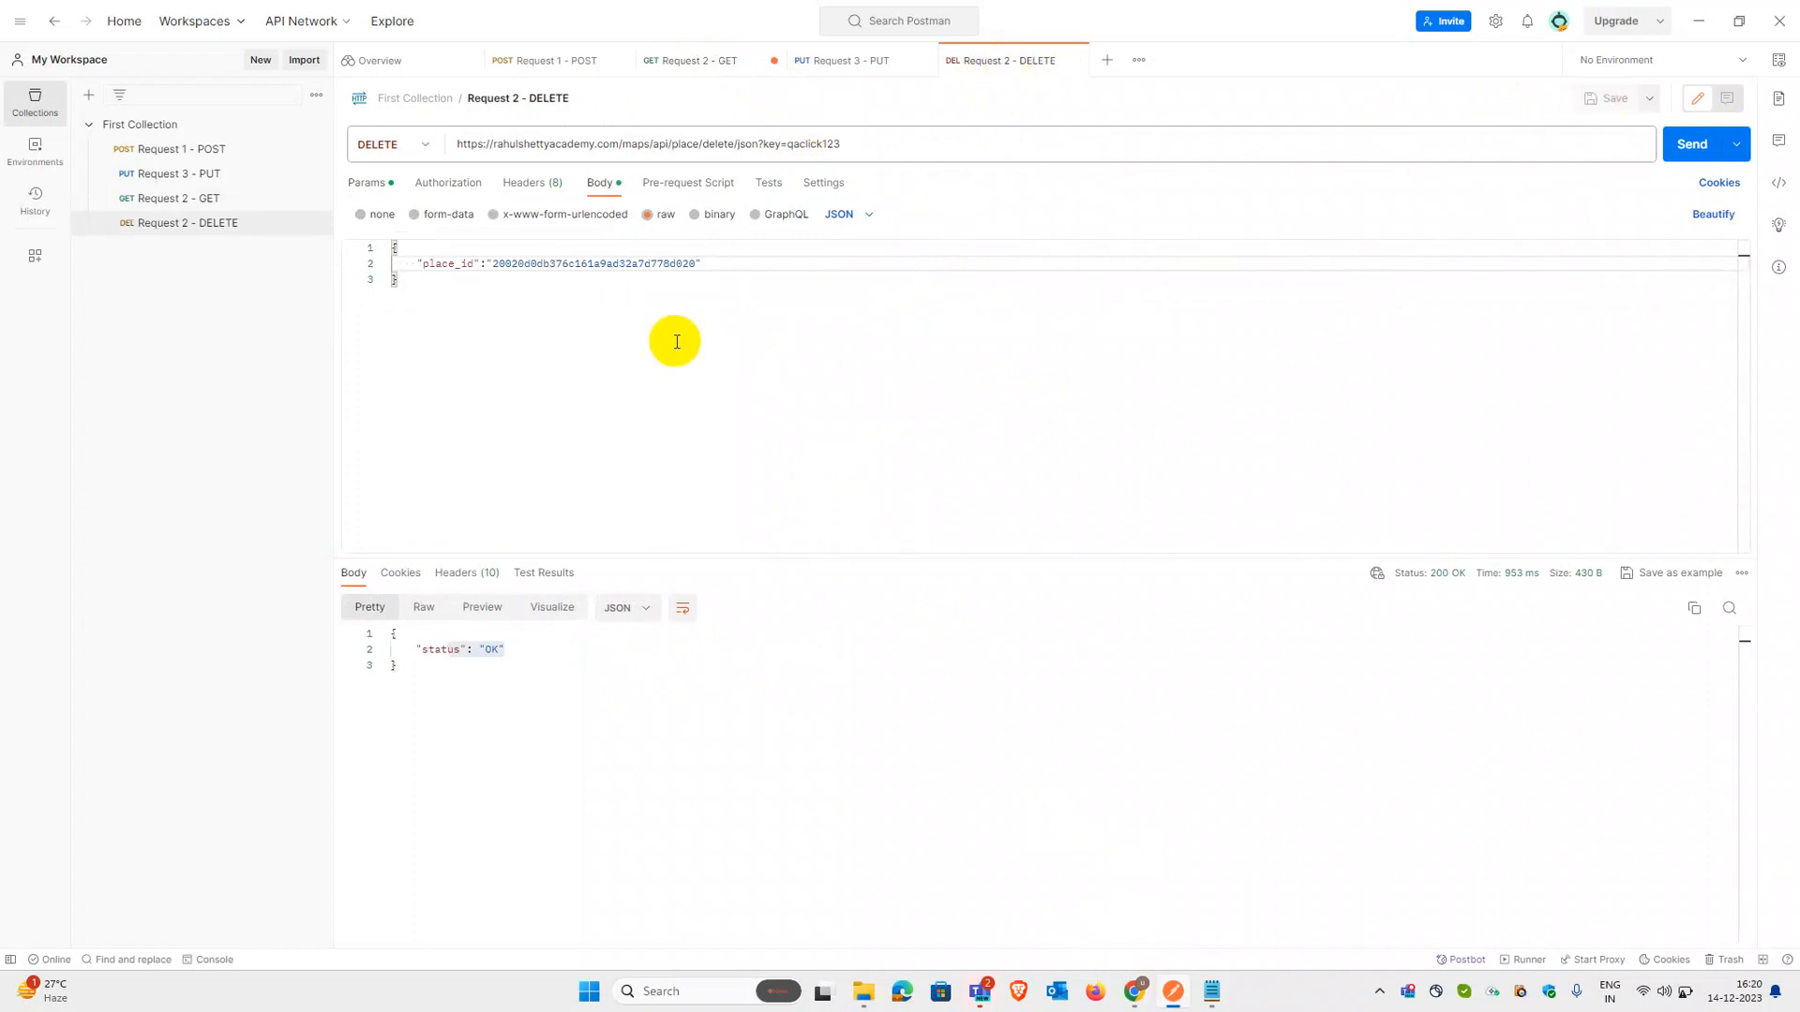